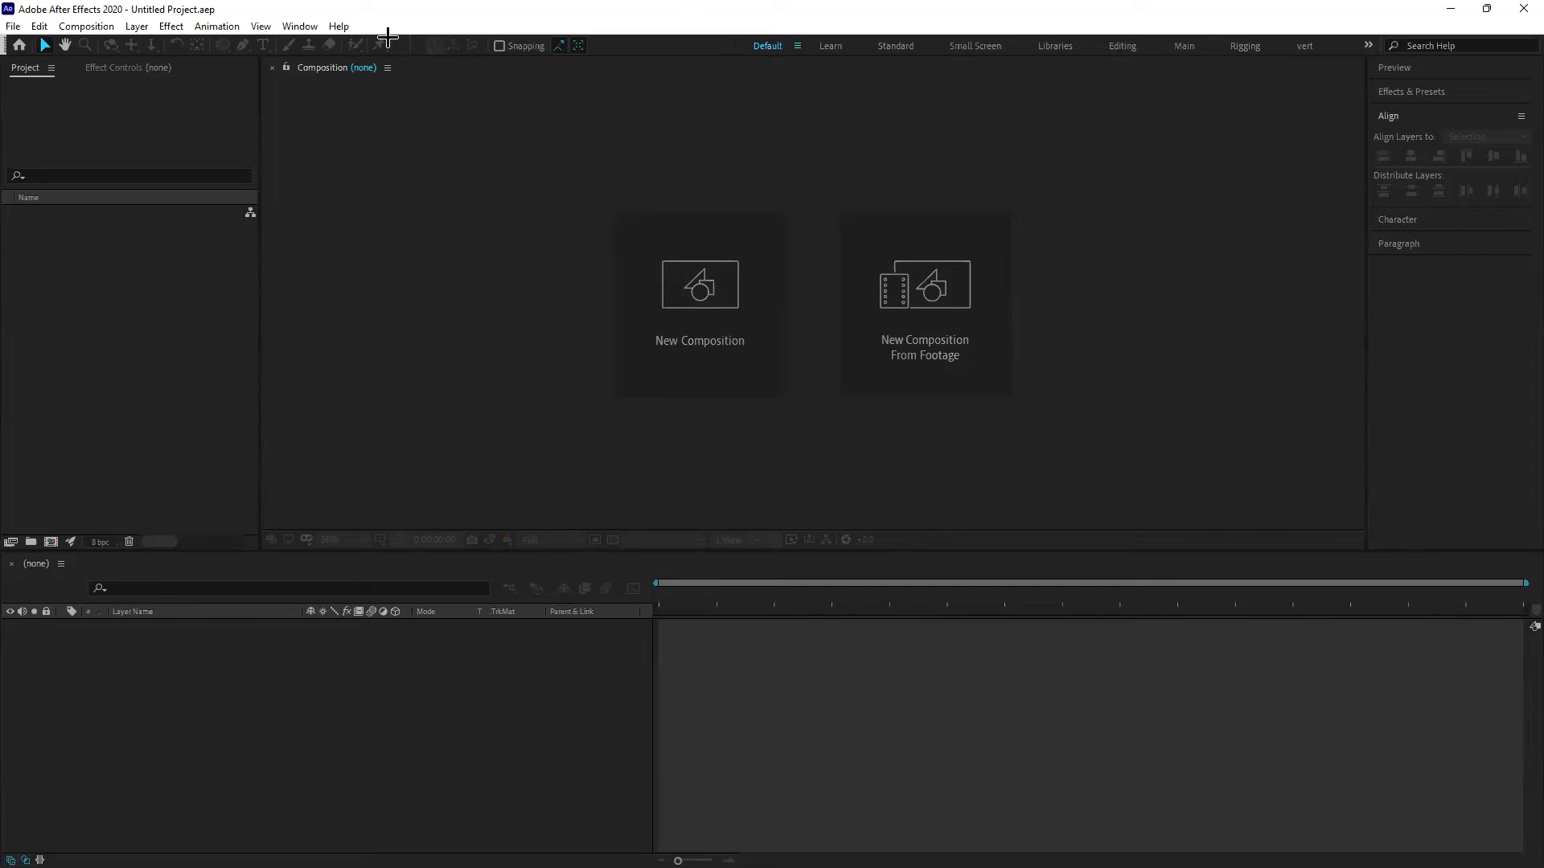
View the Home screen's recent projects, close it, and look at the Selection and Hand tools
{"action": "key", "text": "ctrl+n"}
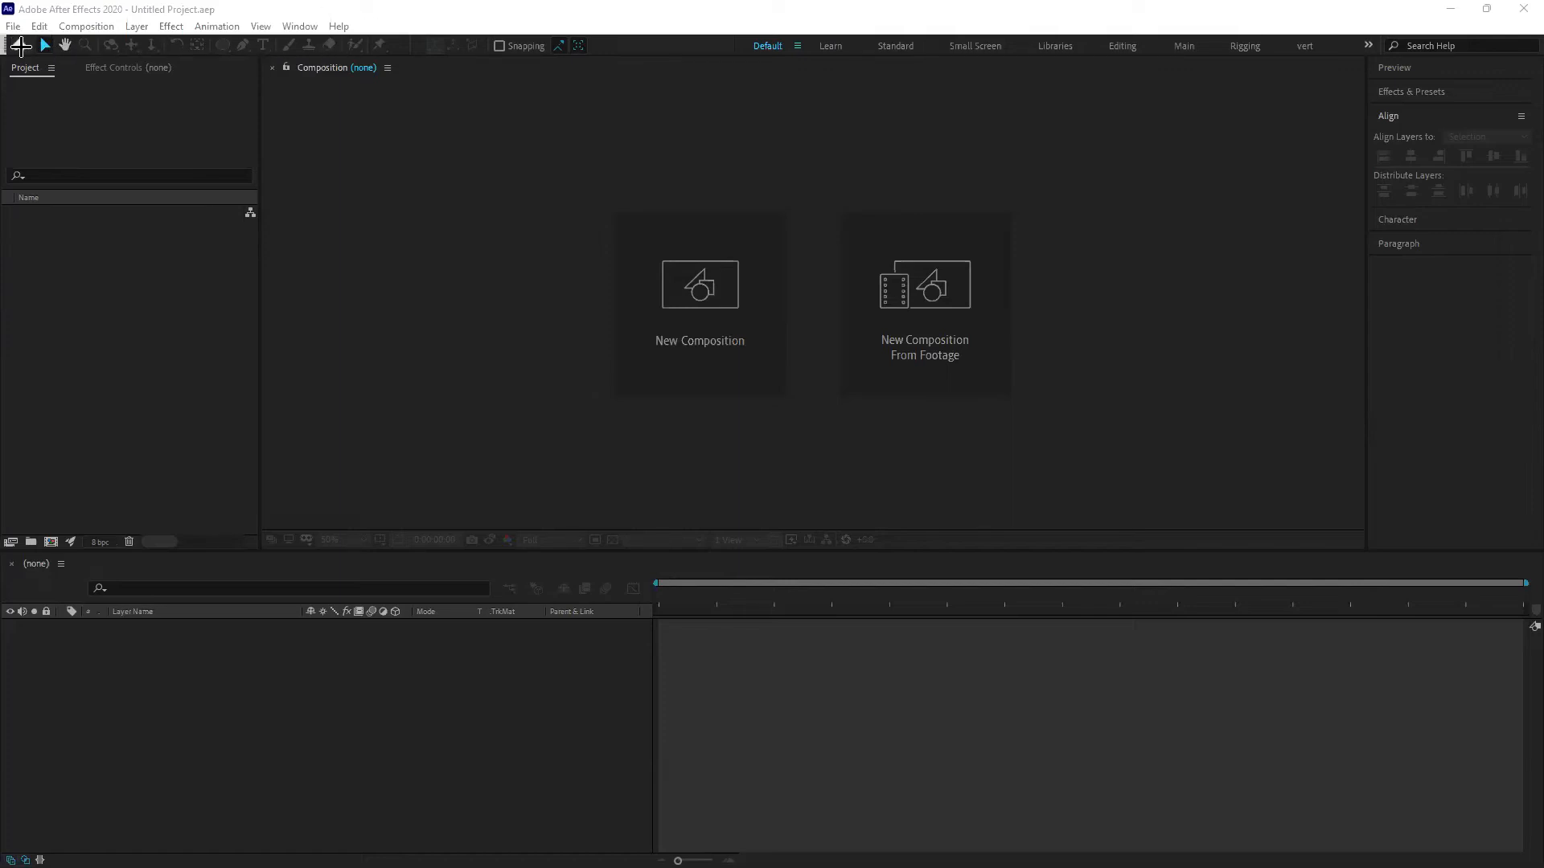
{"action": "left_click", "coordinate": [22, 46]}
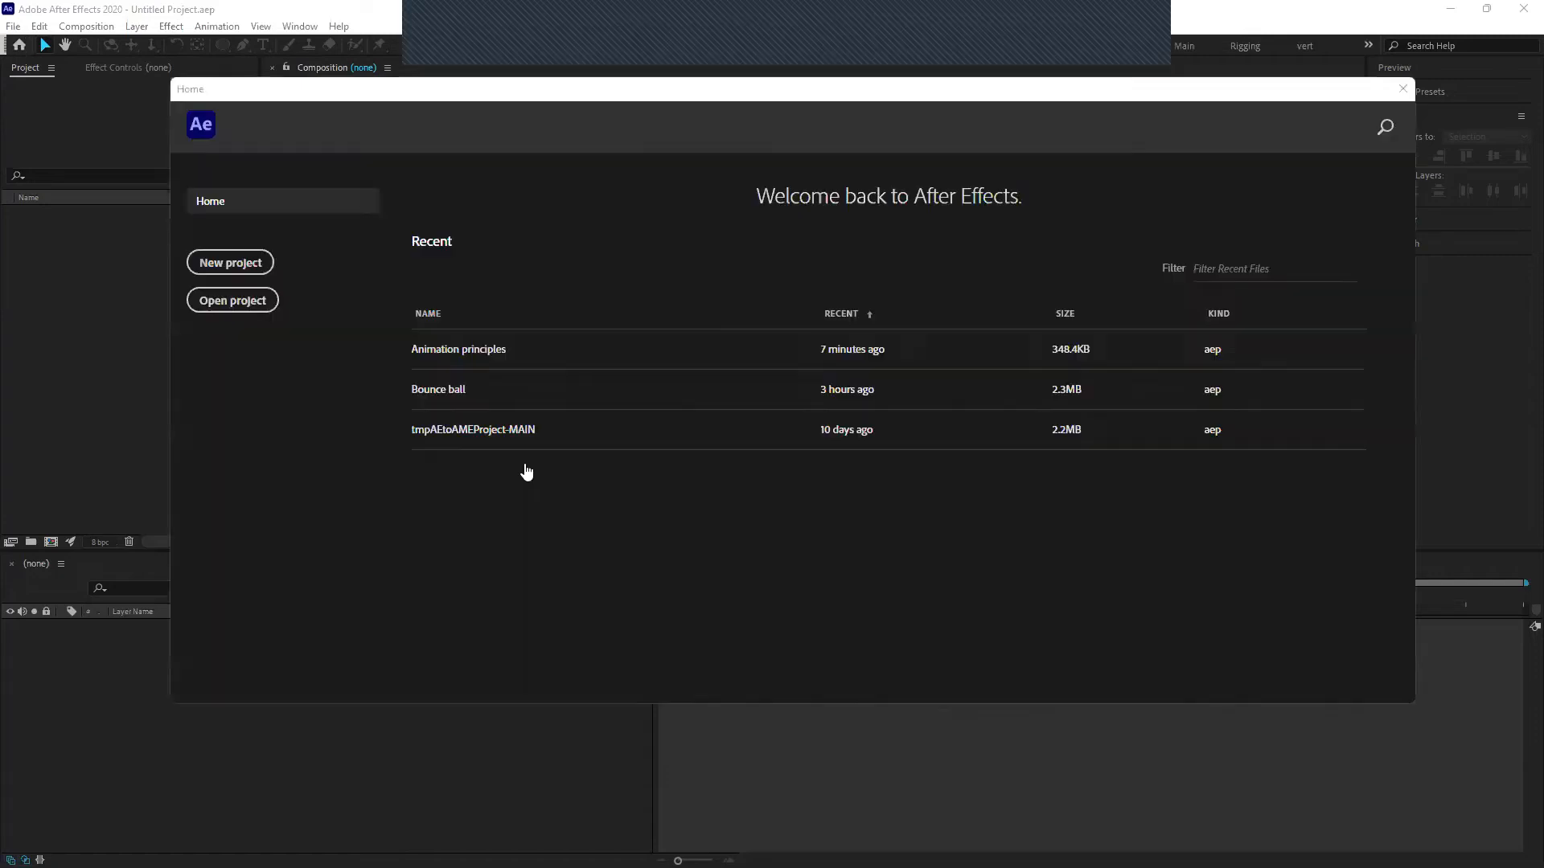
{"action": "left_click", "coordinate": [1398, 90]}
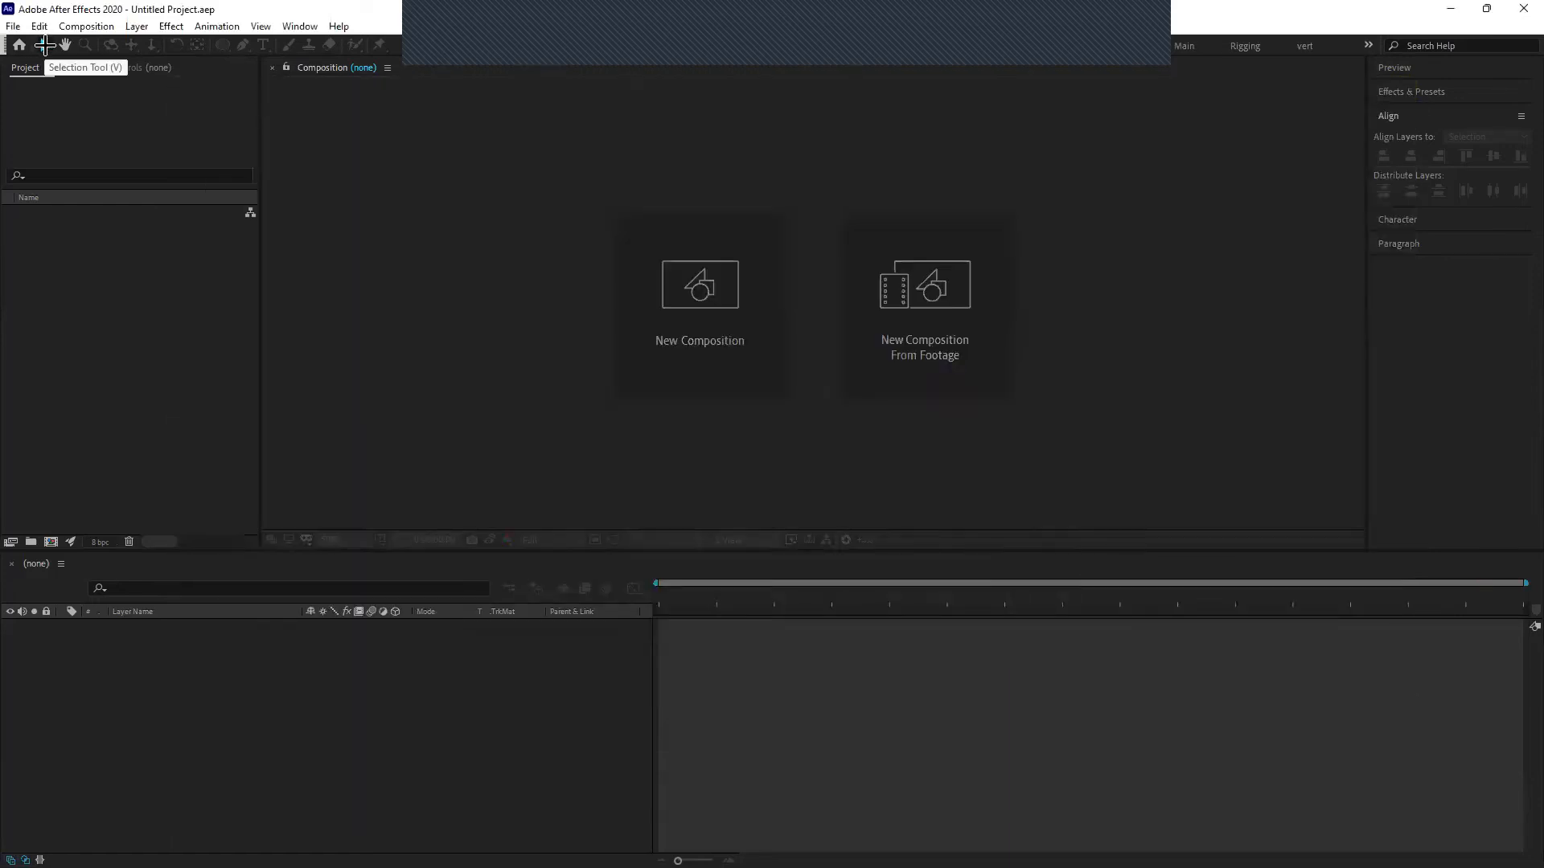
{"action": "left_click", "coordinate": [44, 45]}
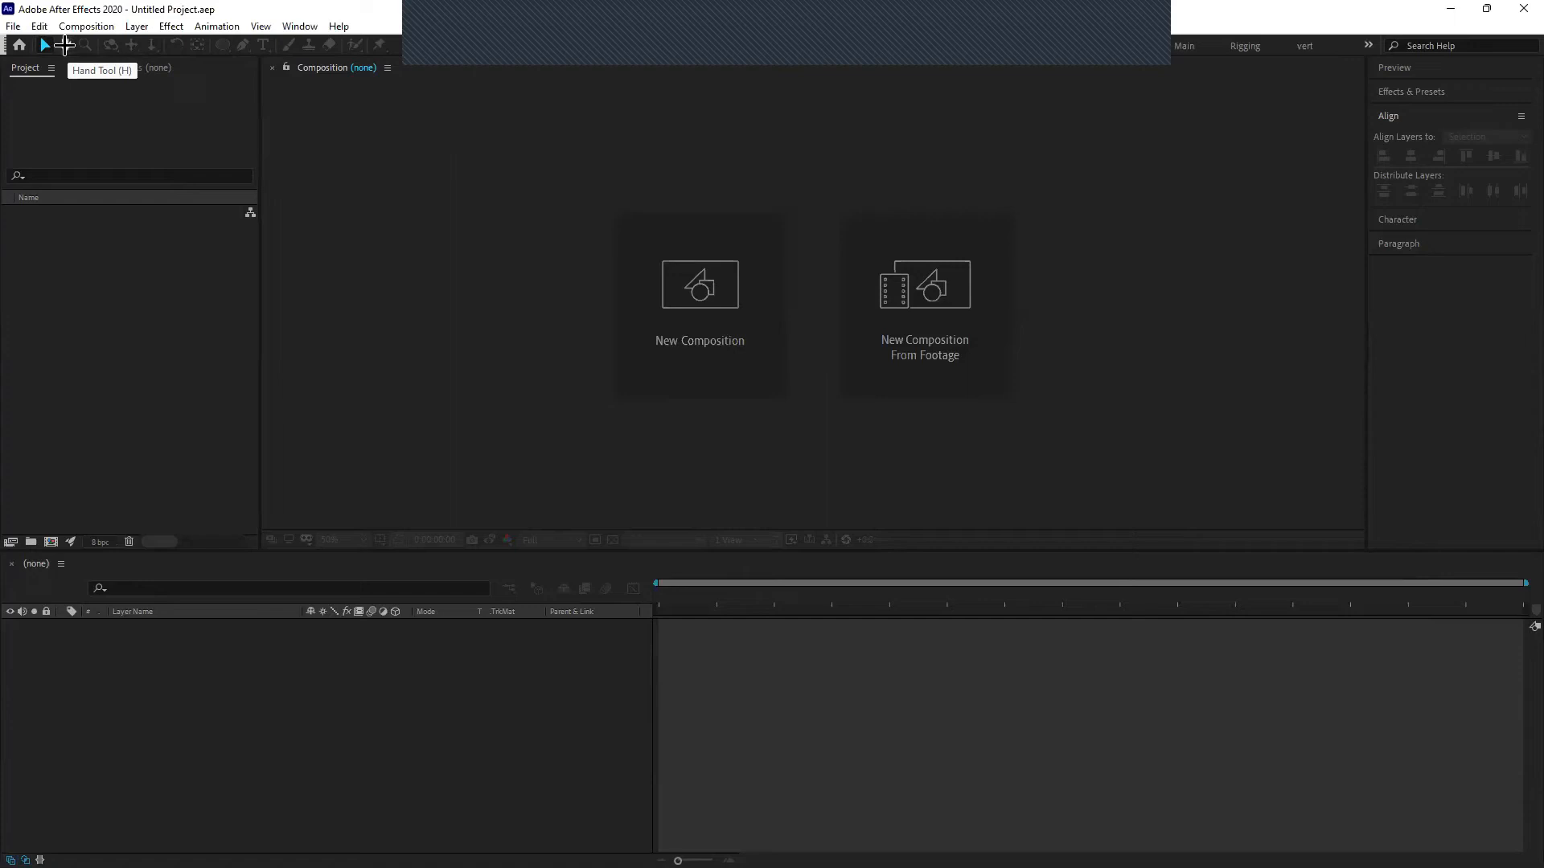
{"action": "left_click", "coordinate": [64, 45]}
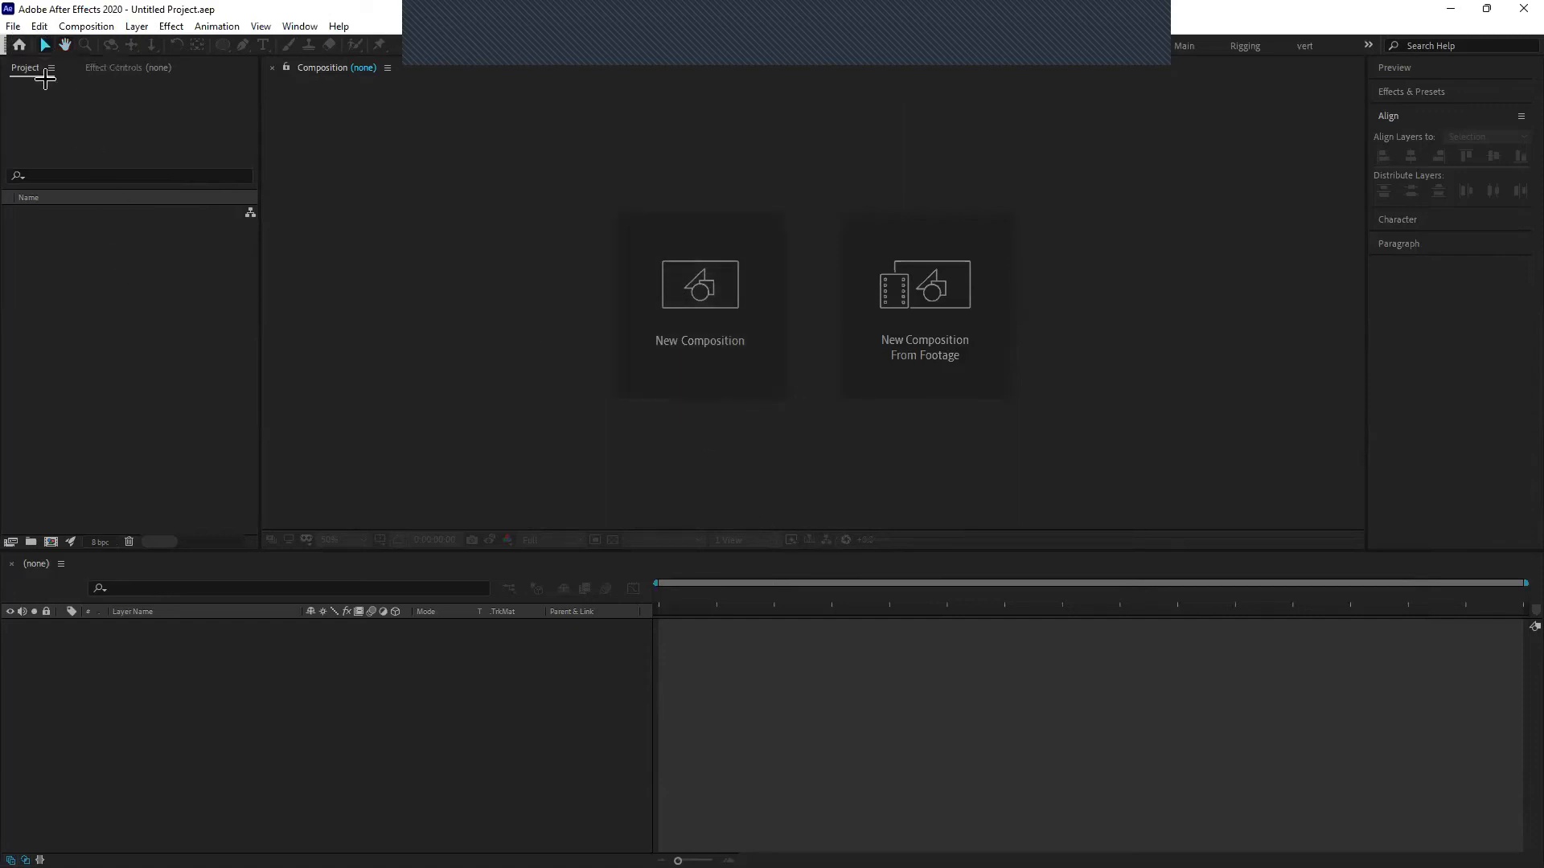
Create a project folder named Composition
{"action": "left_click", "coordinate": [145, 370]}
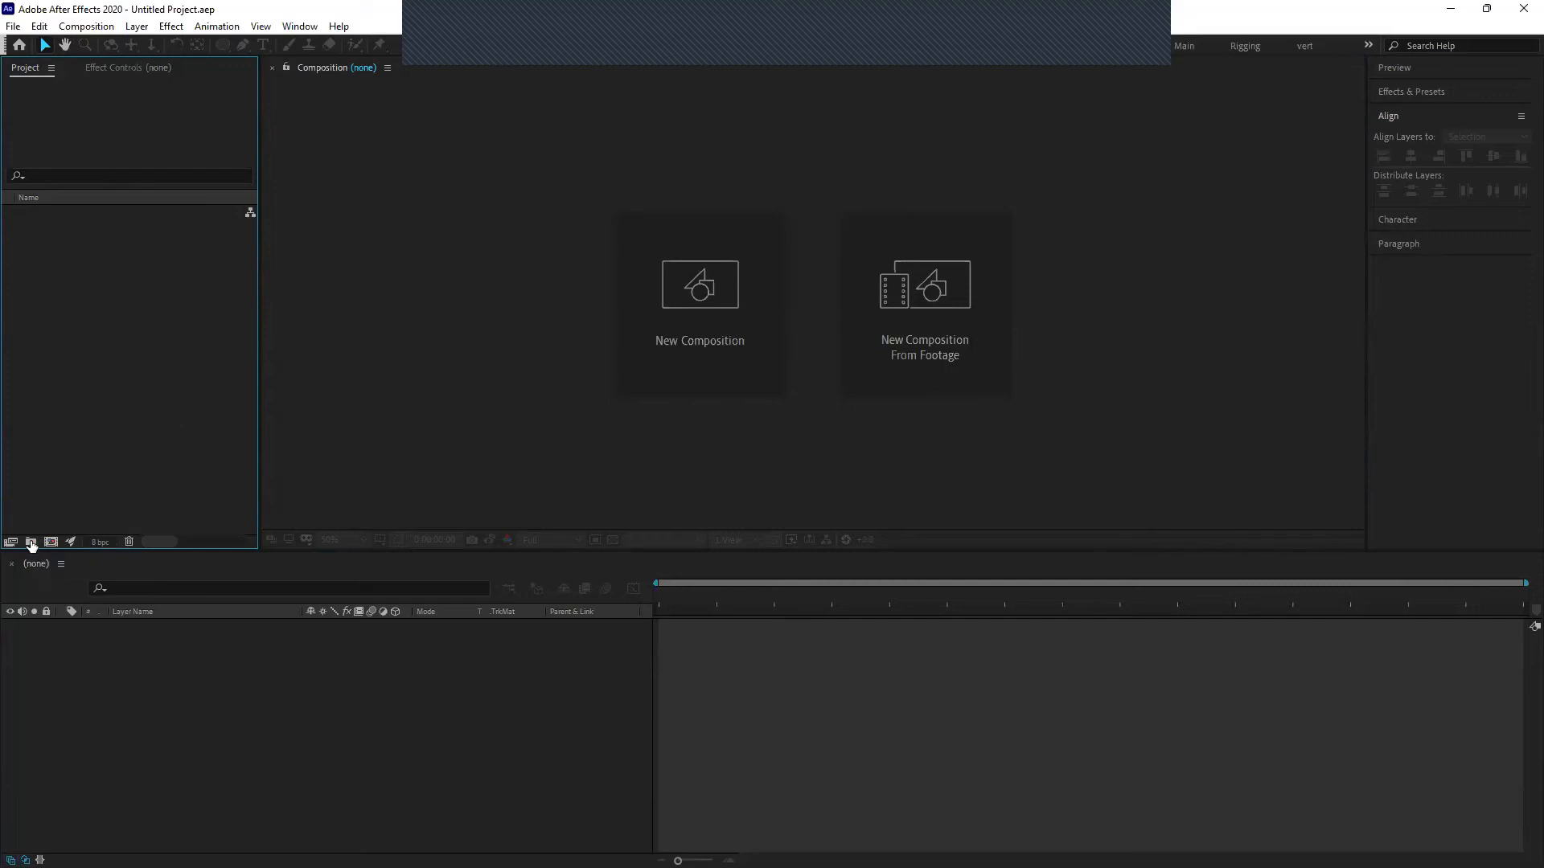
{"action": "left_click", "coordinate": [32, 543]}
{"action": "type", "text": "C"}
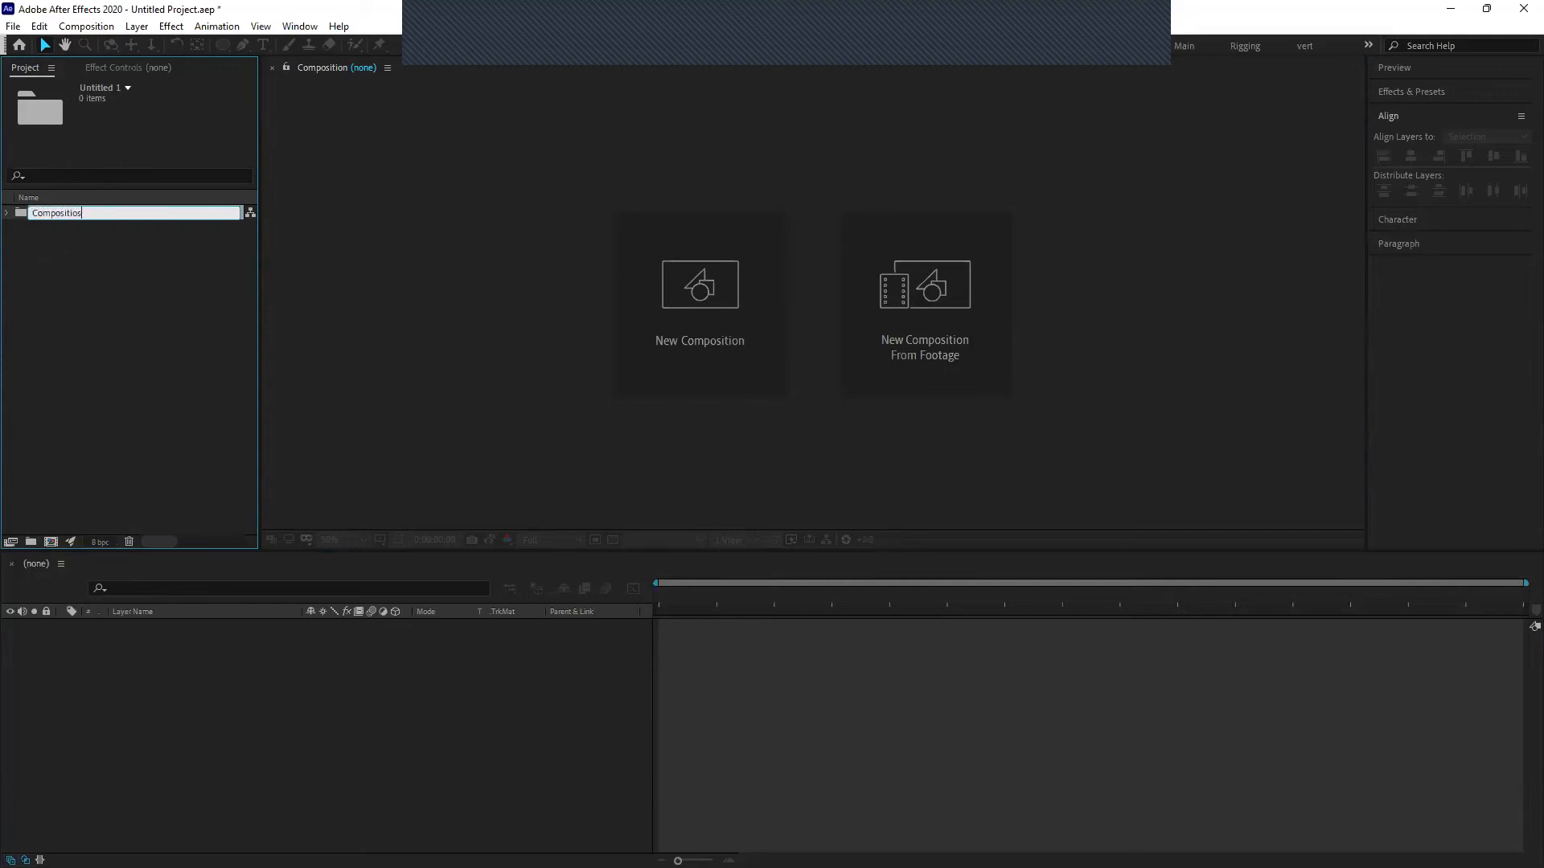
{"action": "type", "text": "omposition"}
{"action": "key", "text": "Return"}
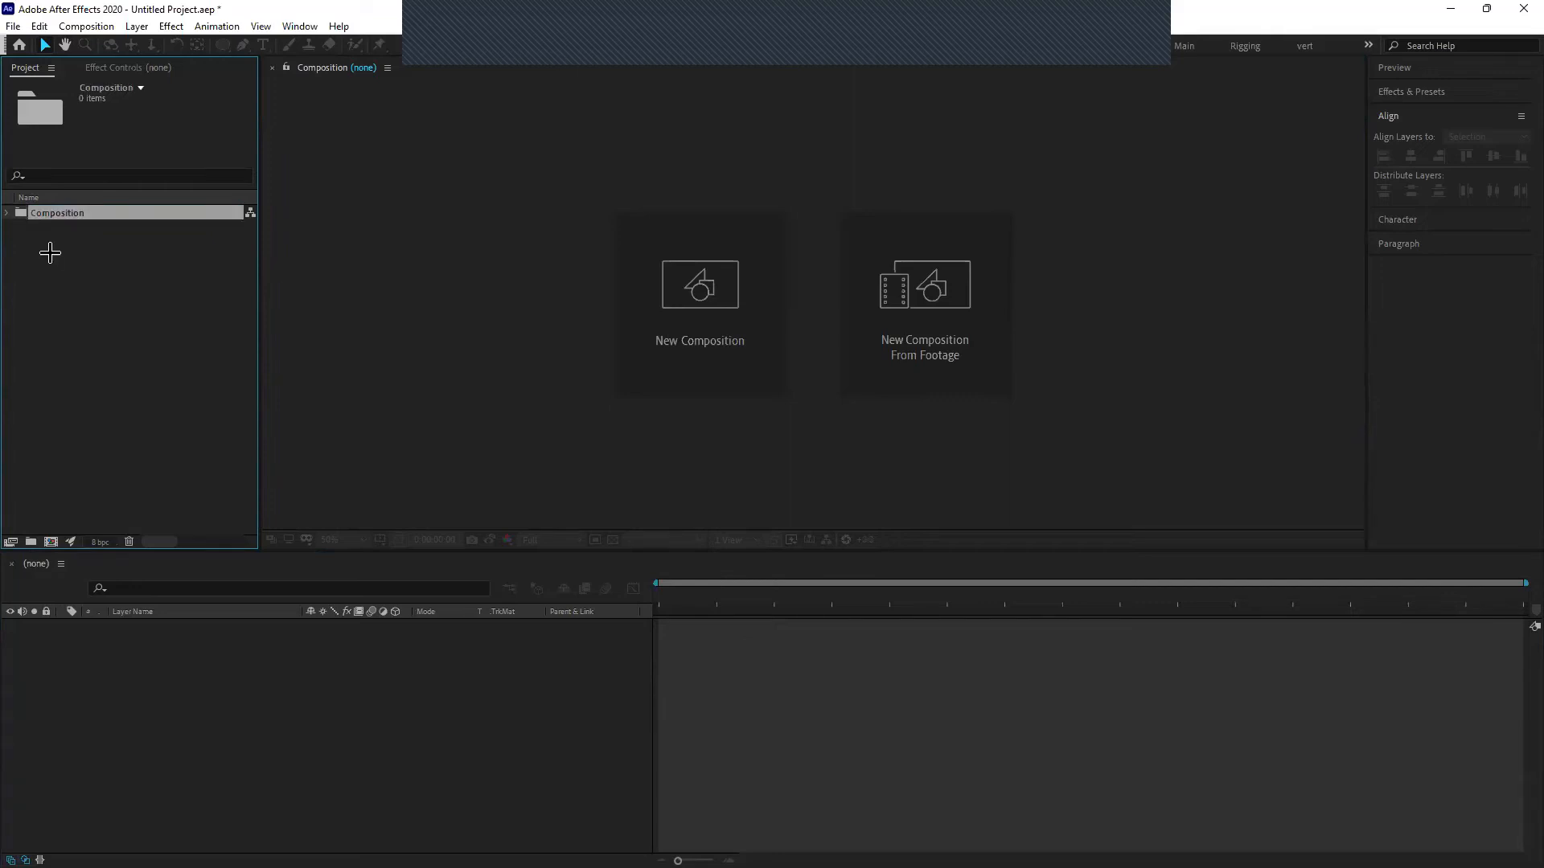
Create a folder named Assets and move it out of the Composition folder to the project's top level
{"action": "left_click", "coordinate": [32, 542]}
{"action": "type", "text": "Assets"}
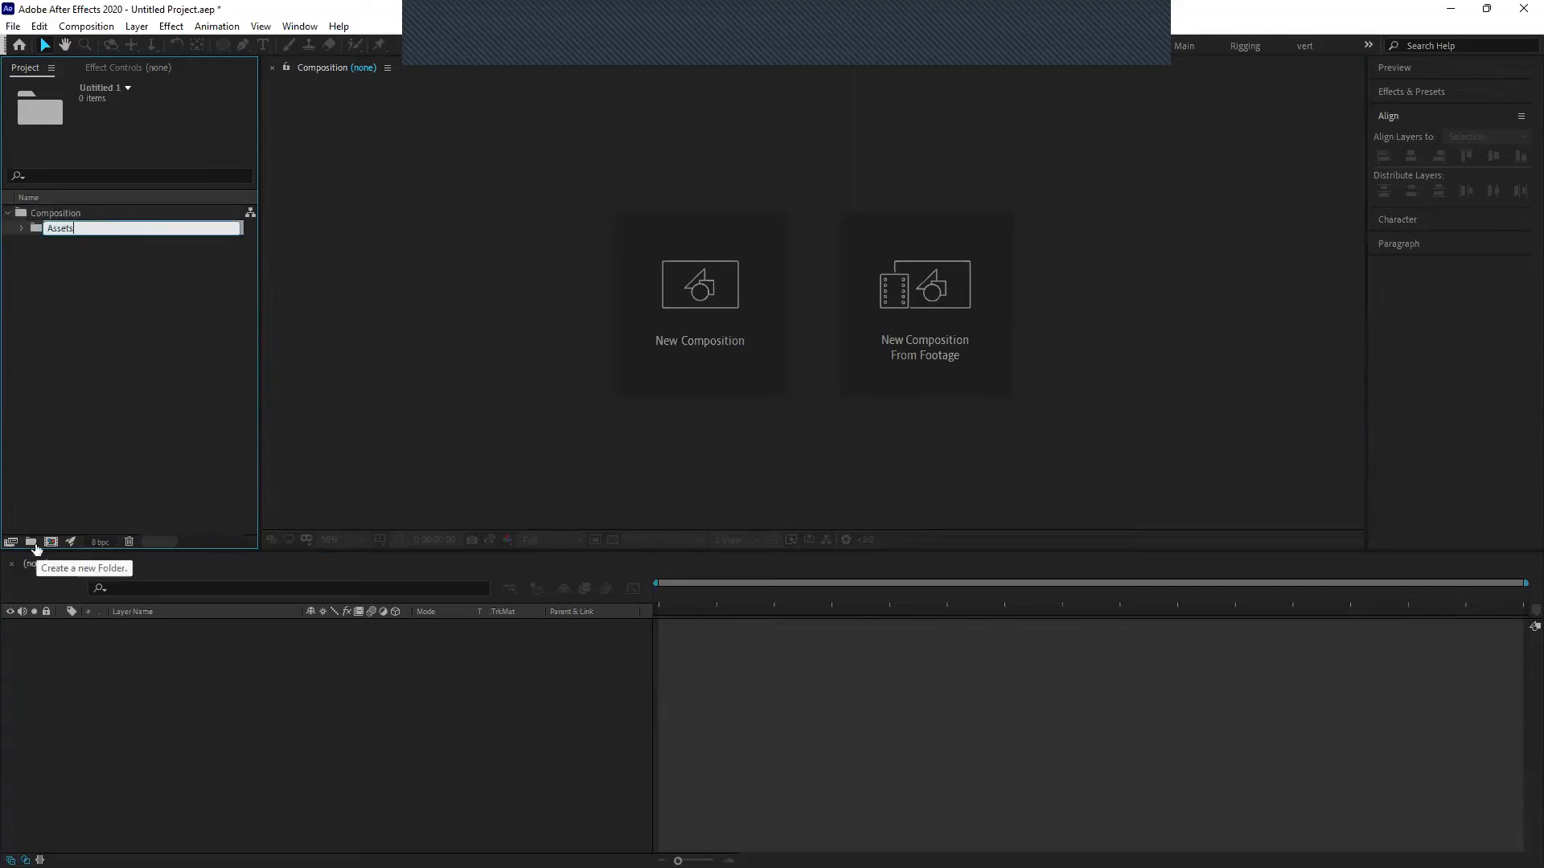
{"action": "key", "text": "Return"}
{"action": "left_click_drag", "start_coordinate": [98, 228], "coordinate": [48, 334]}
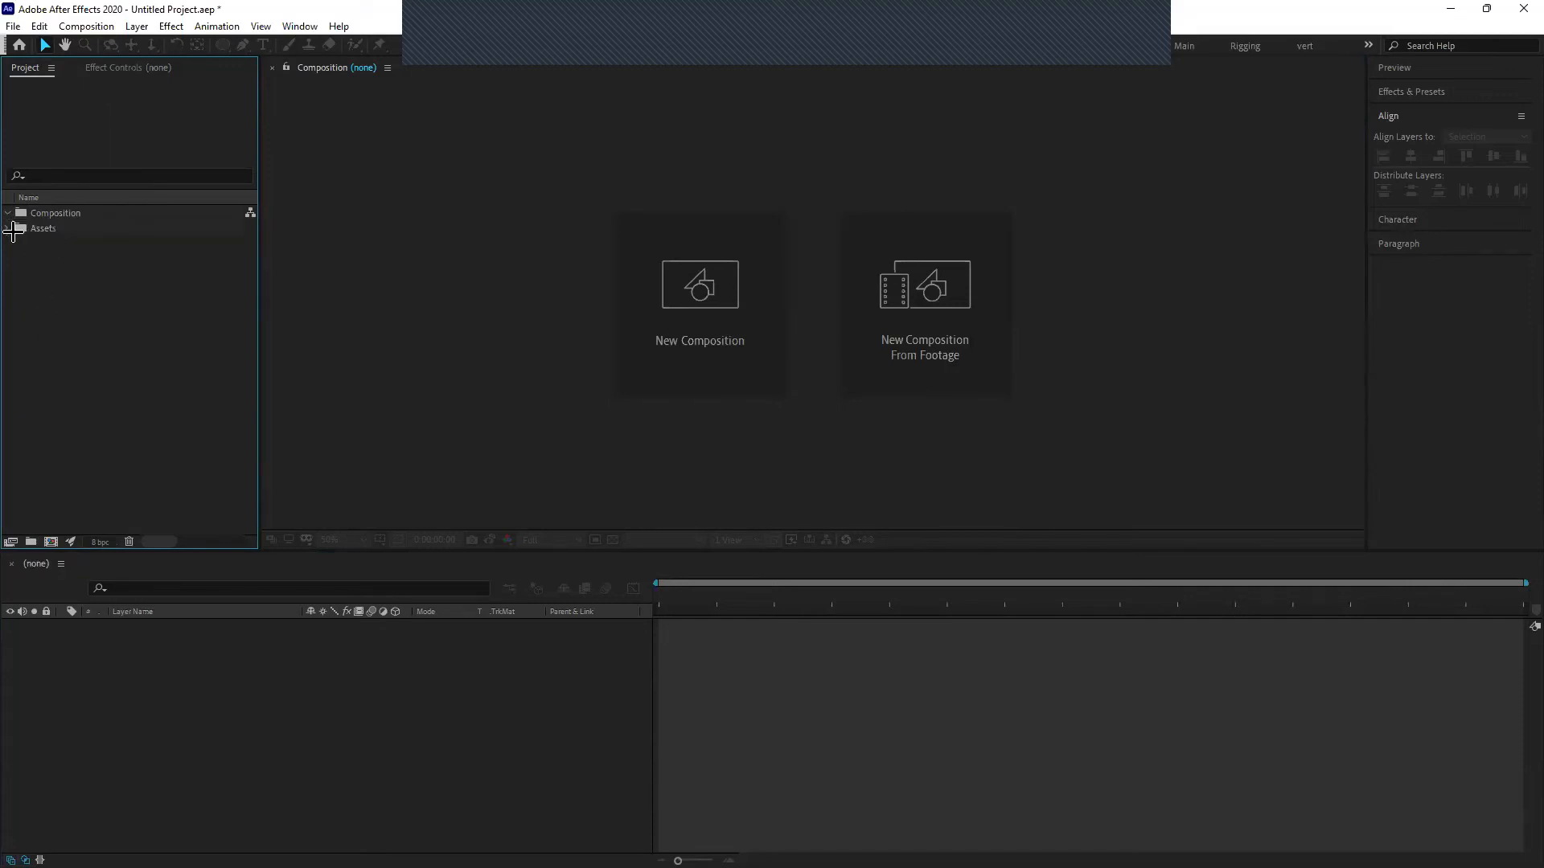
Look at the Effect Controls, Project, Timeline and Composition panels in turn
{"action": "left_click", "coordinate": [121, 66]}
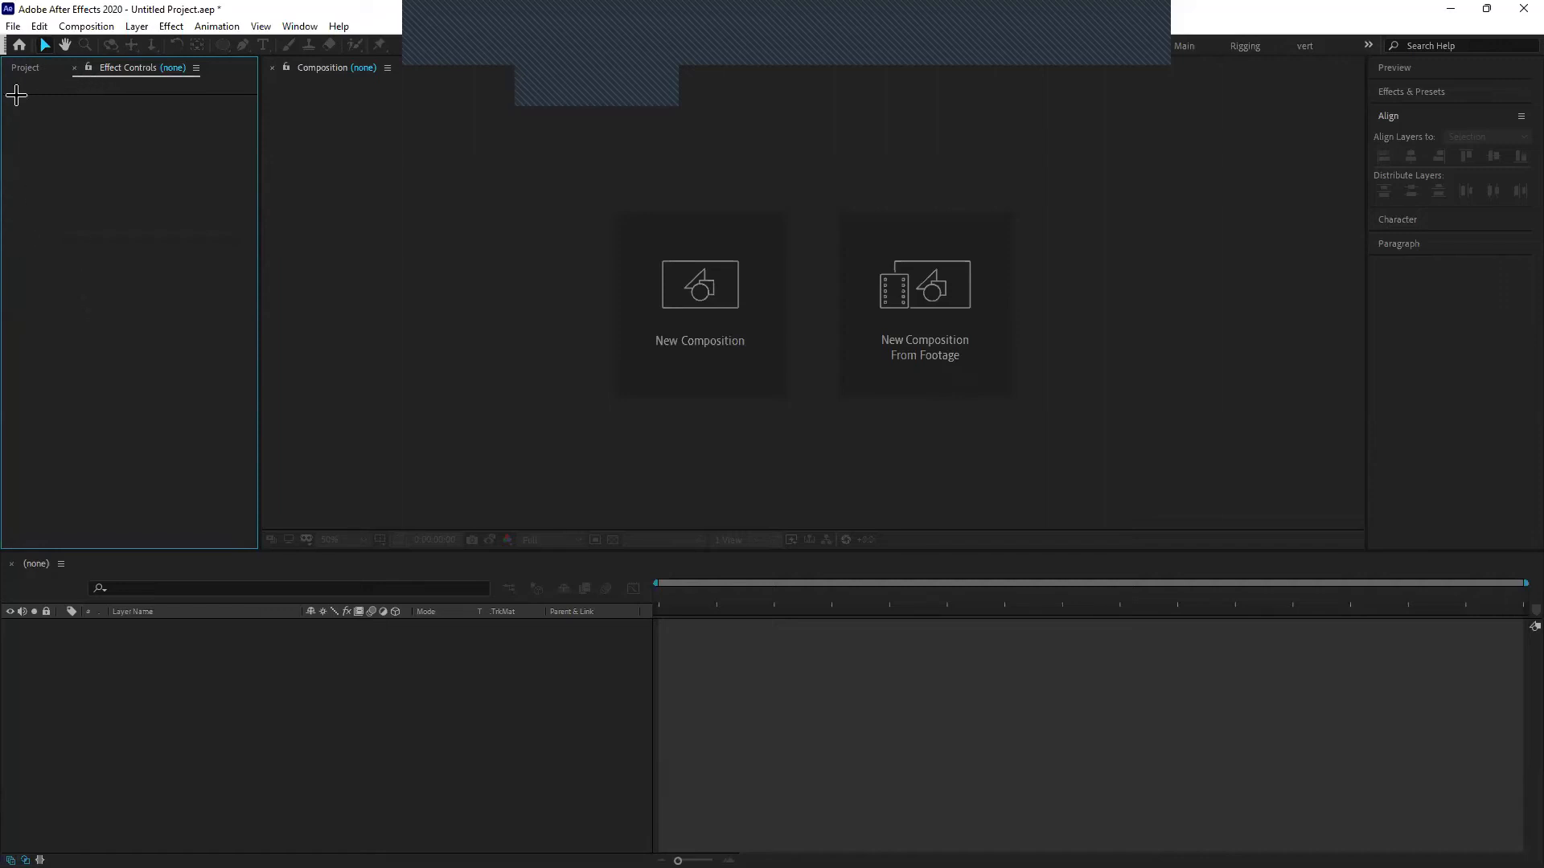
{"action": "left_click", "coordinate": [25, 67]}
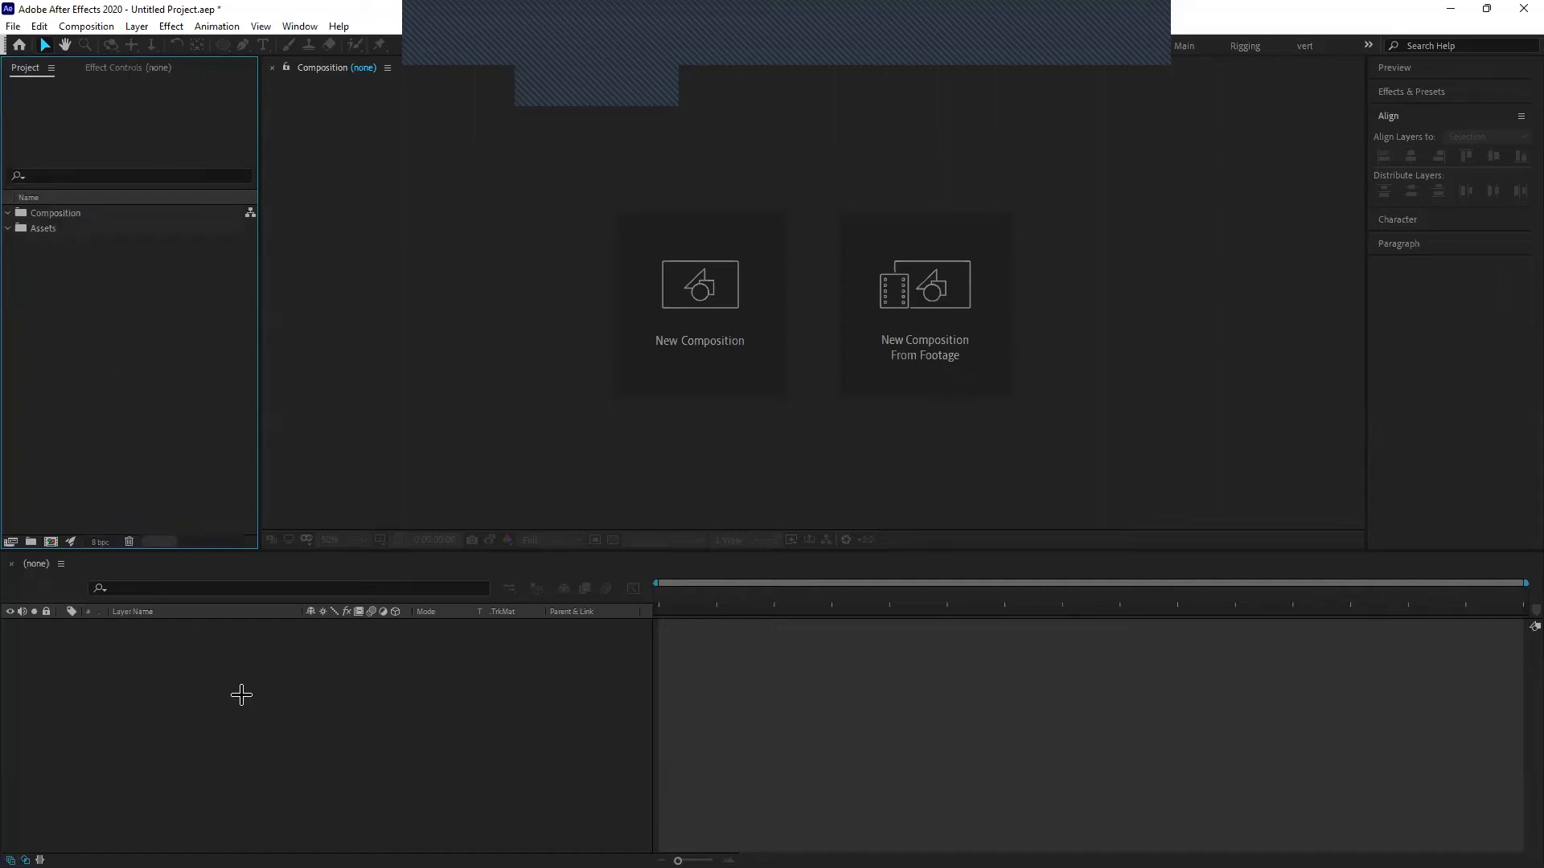
{"action": "left_click", "coordinate": [799, 682]}
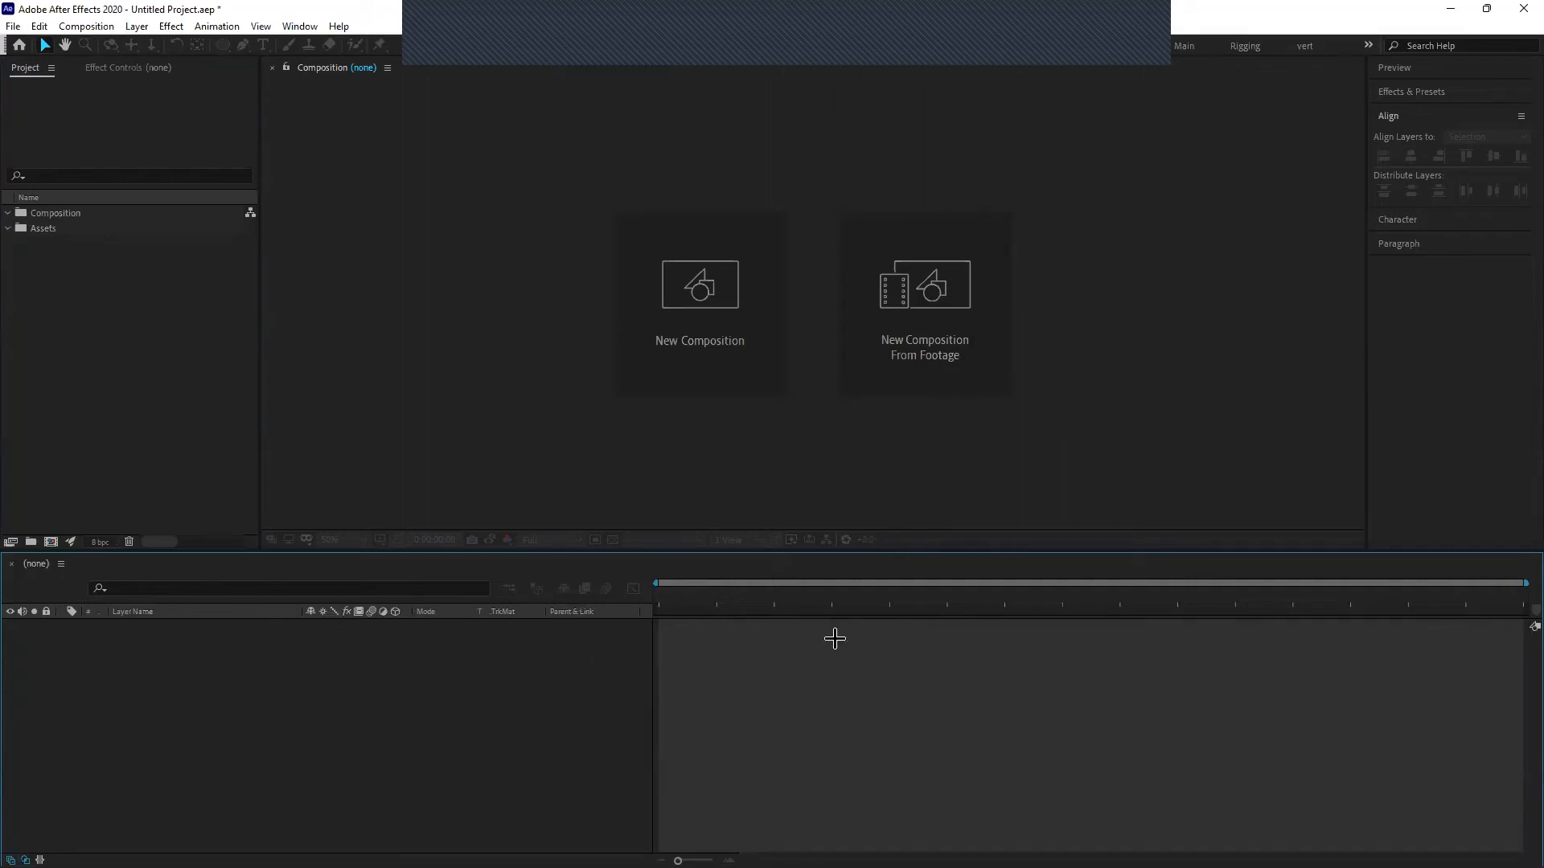
{"action": "left_click", "coordinate": [1166, 411]}
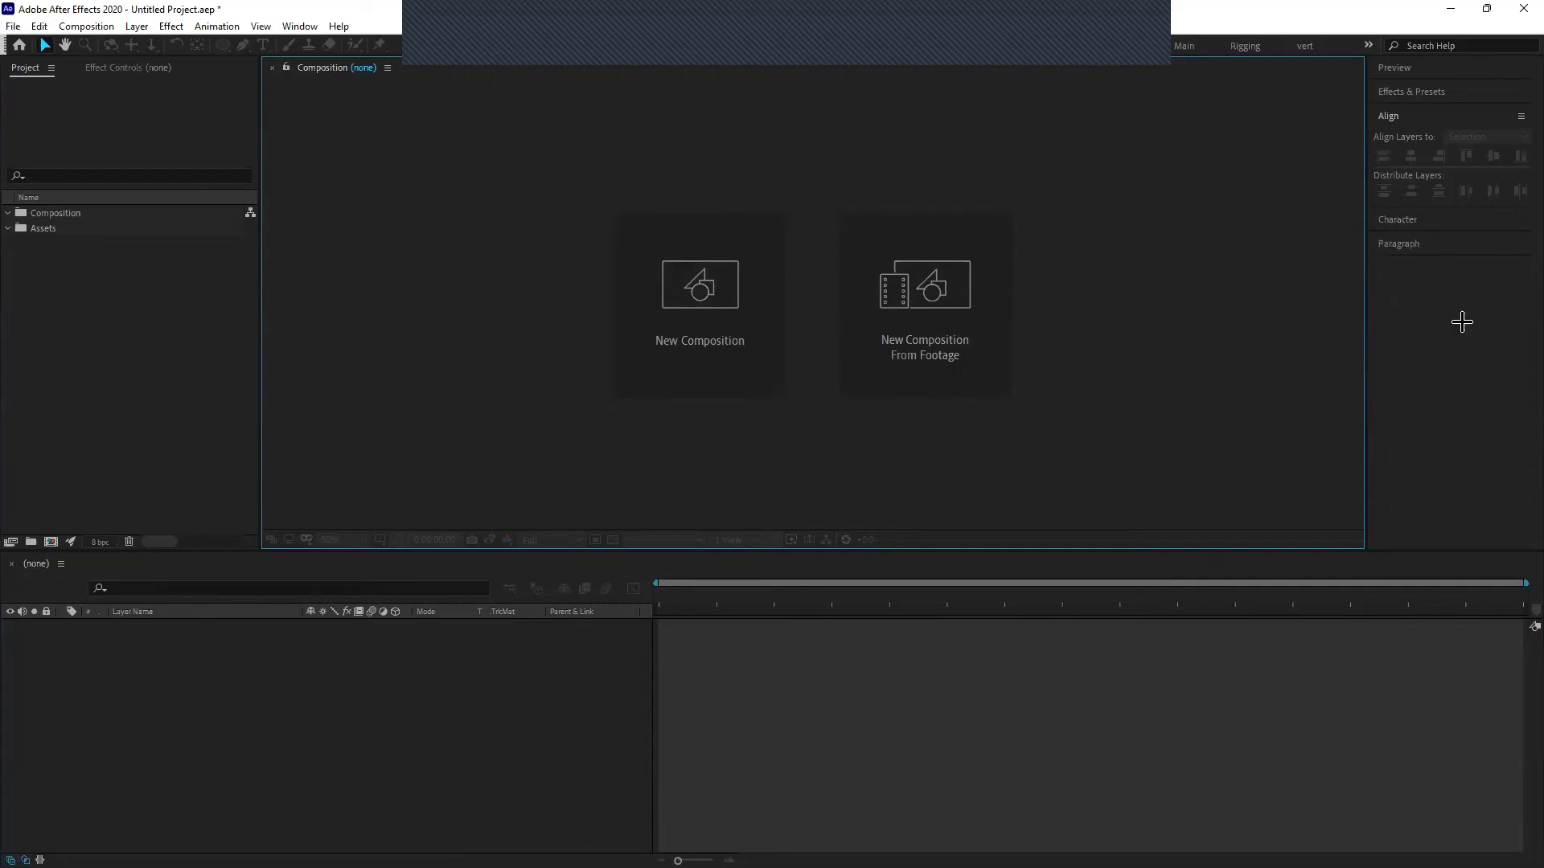
Examine the stacked Preview, Paragraph, Character, Align and Effects & Presets panels and the list of available panels
{"action": "left_click", "coordinate": [1403, 67]}
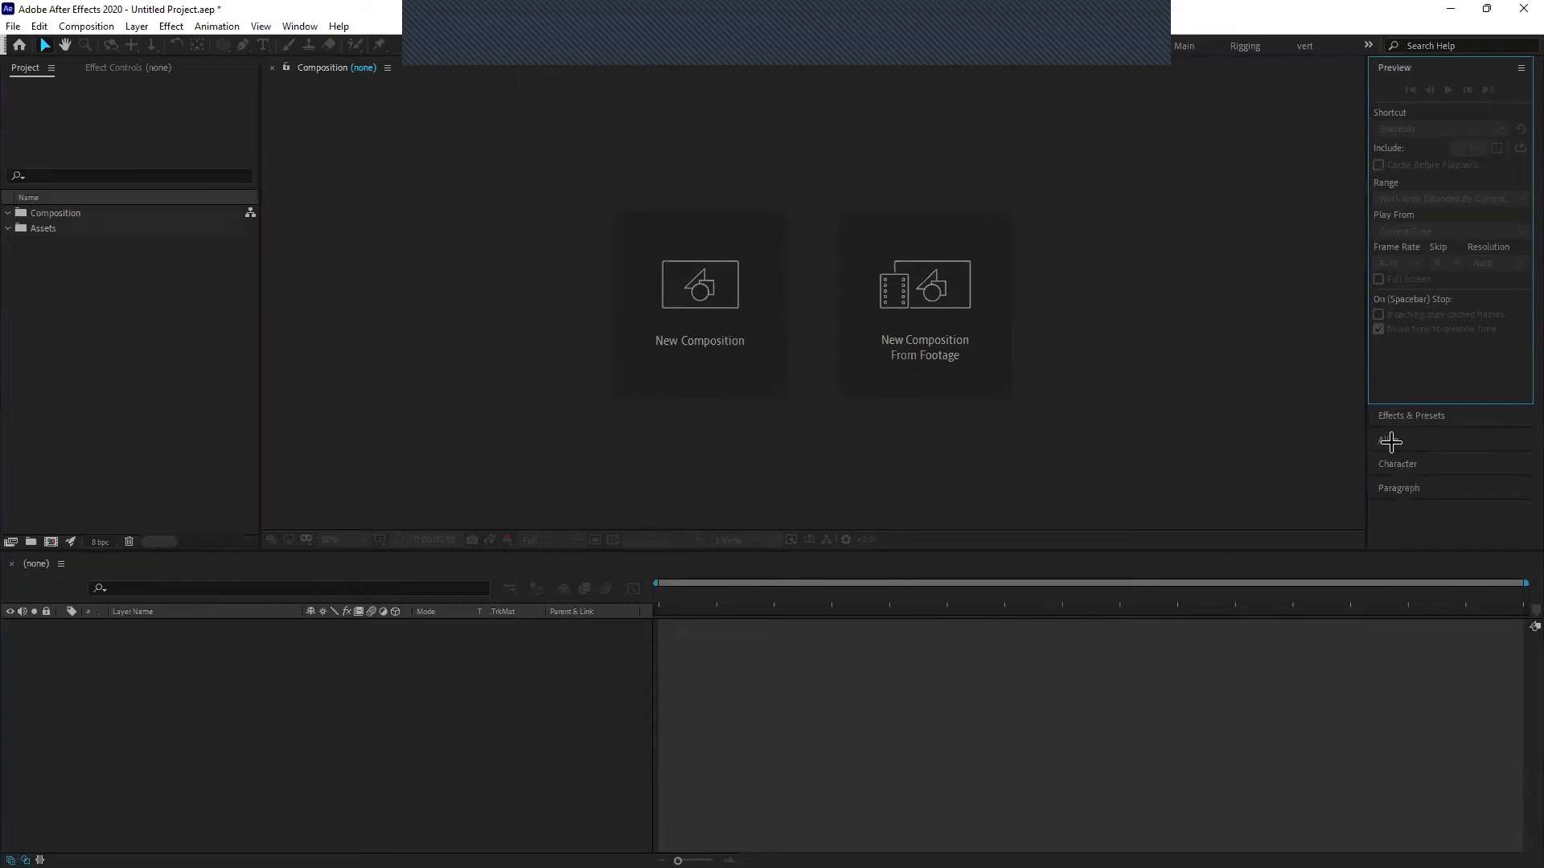
{"action": "left_click", "coordinate": [1400, 492]}
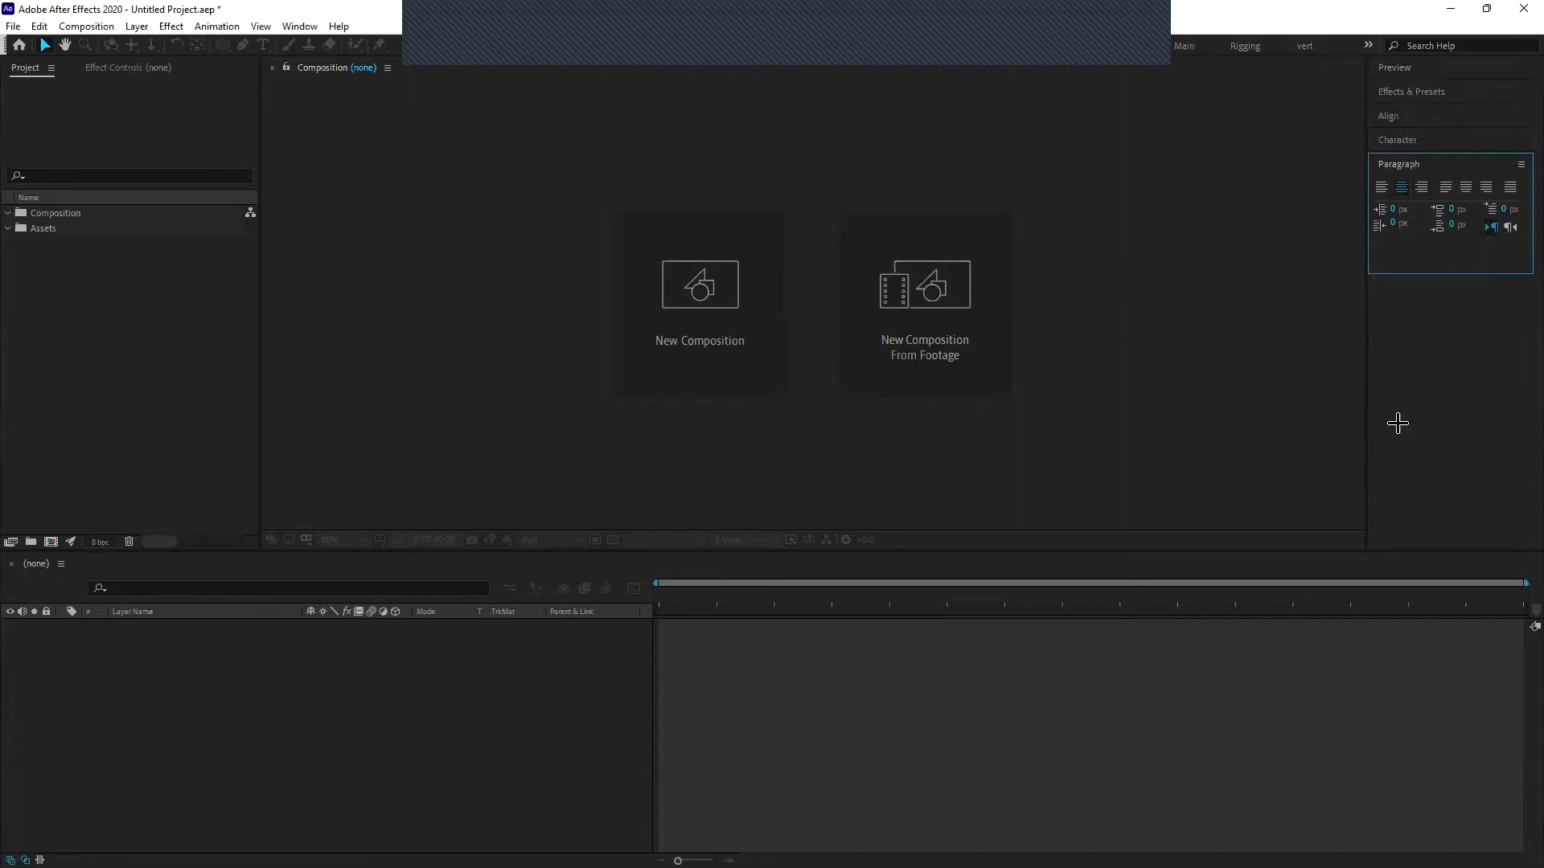
{"action": "left_click", "coordinate": [1396, 142]}
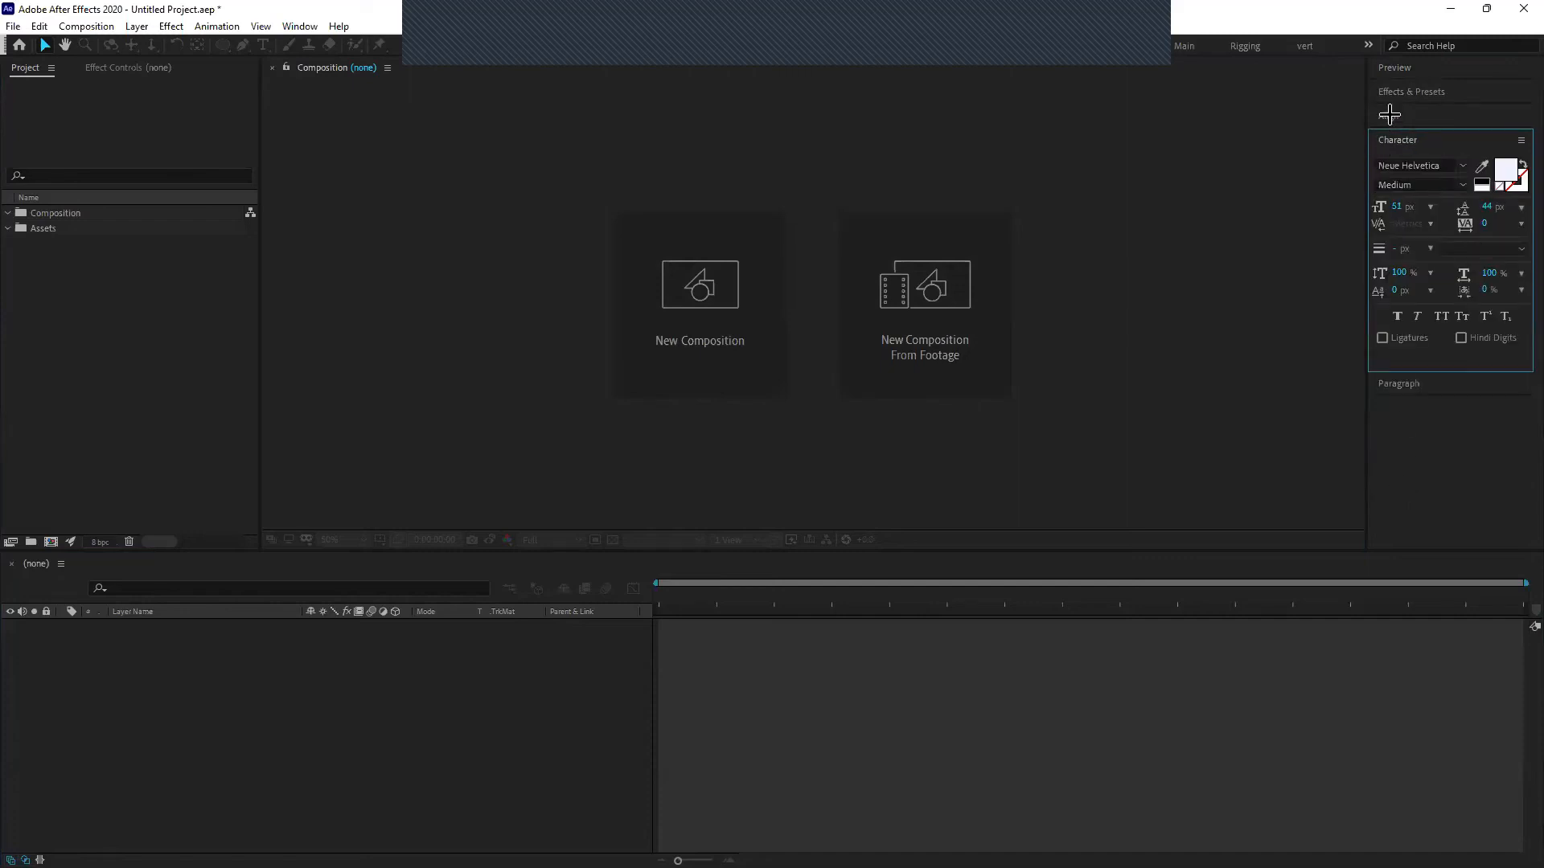
{"action": "left_click", "coordinate": [1394, 139]}
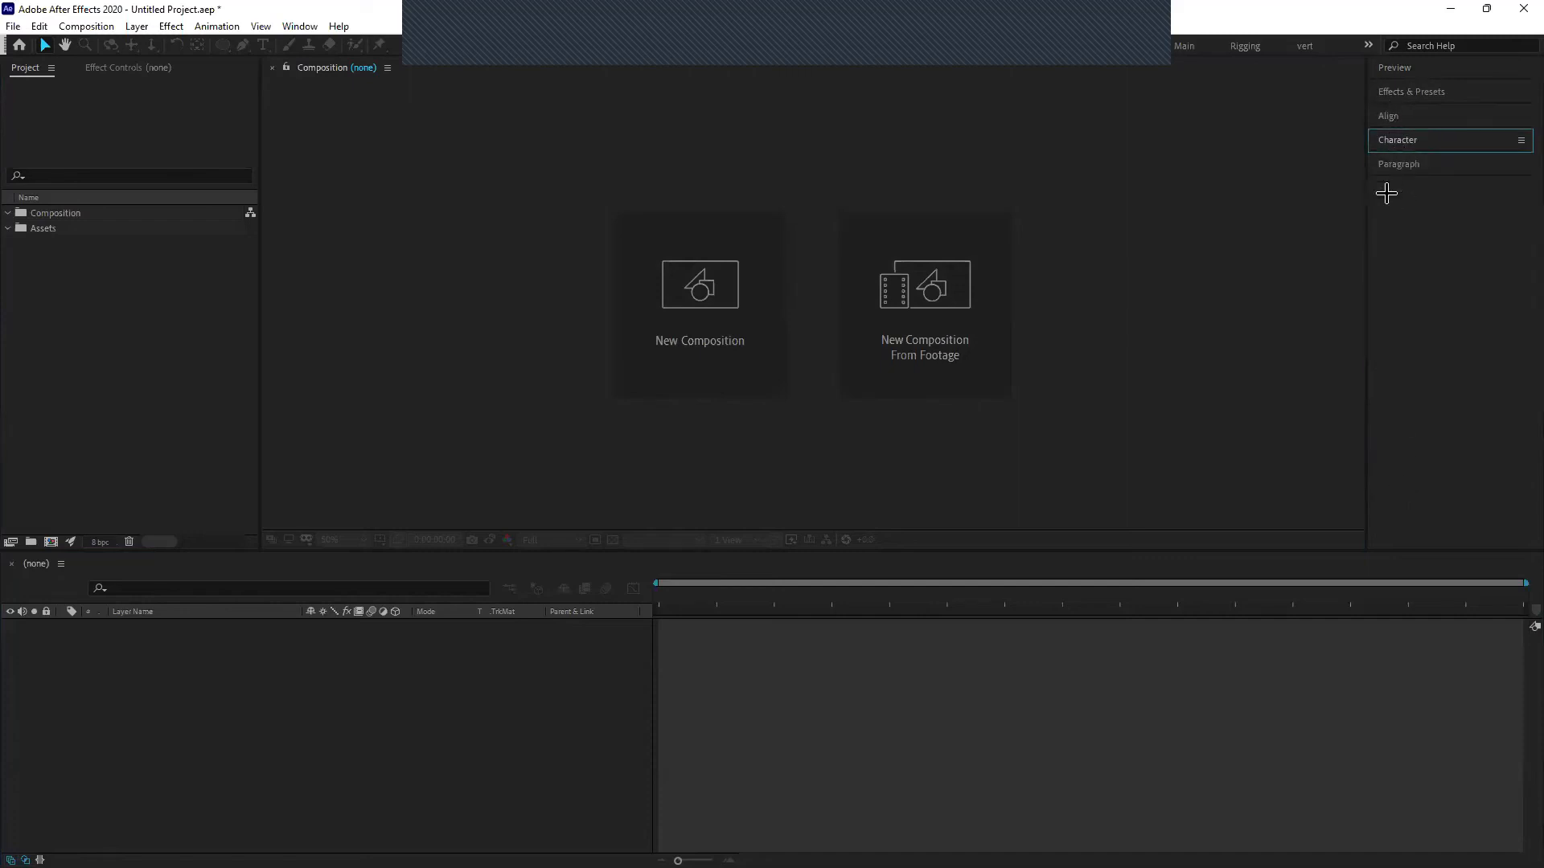
{"action": "left_click", "coordinate": [297, 26]}
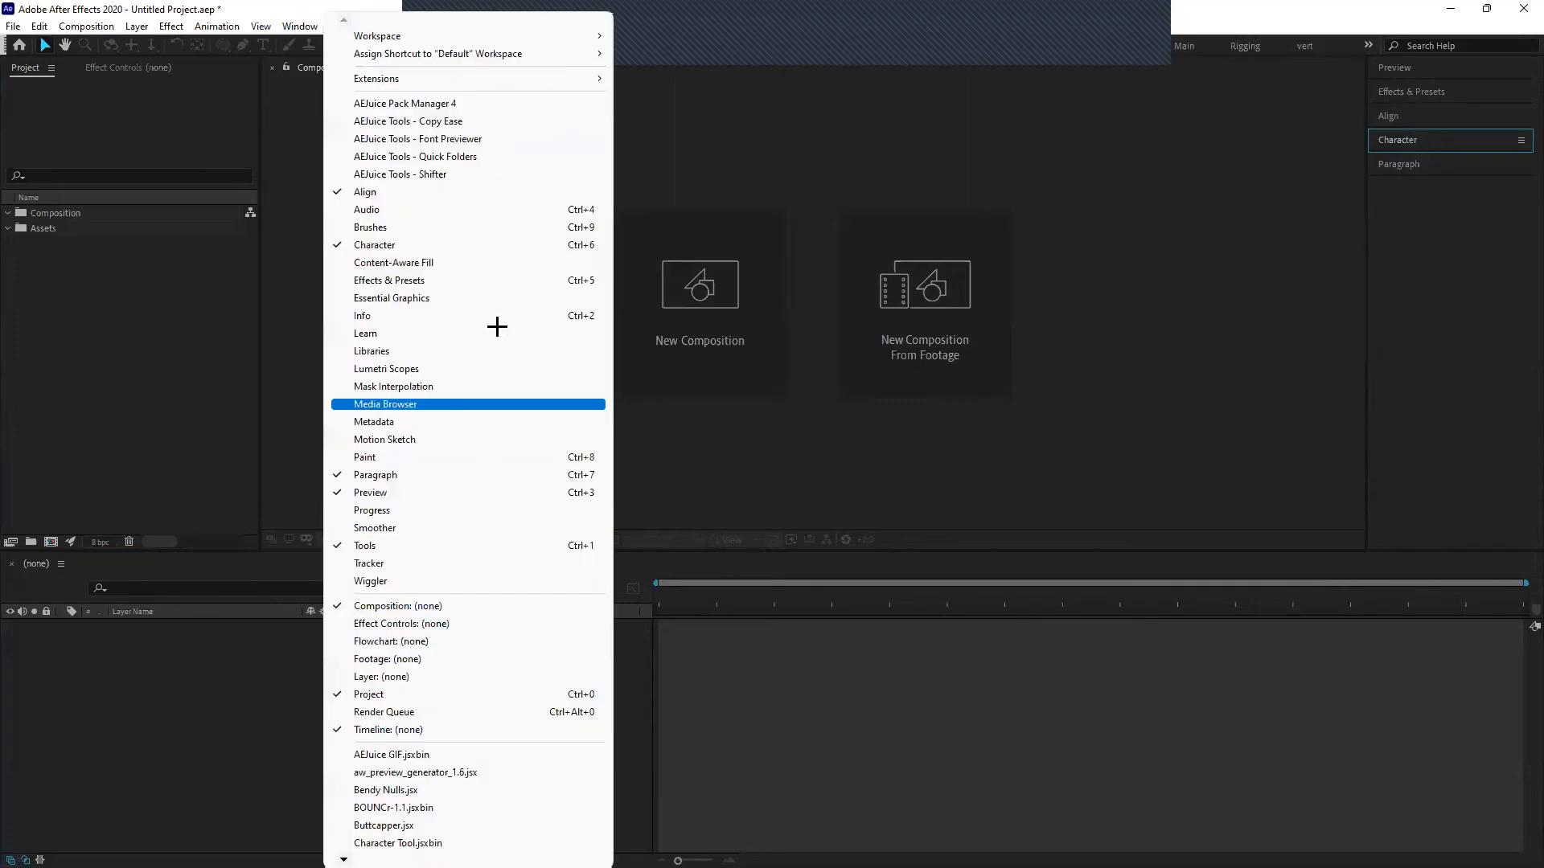
{"action": "left_click", "coordinate": [798, 450]}
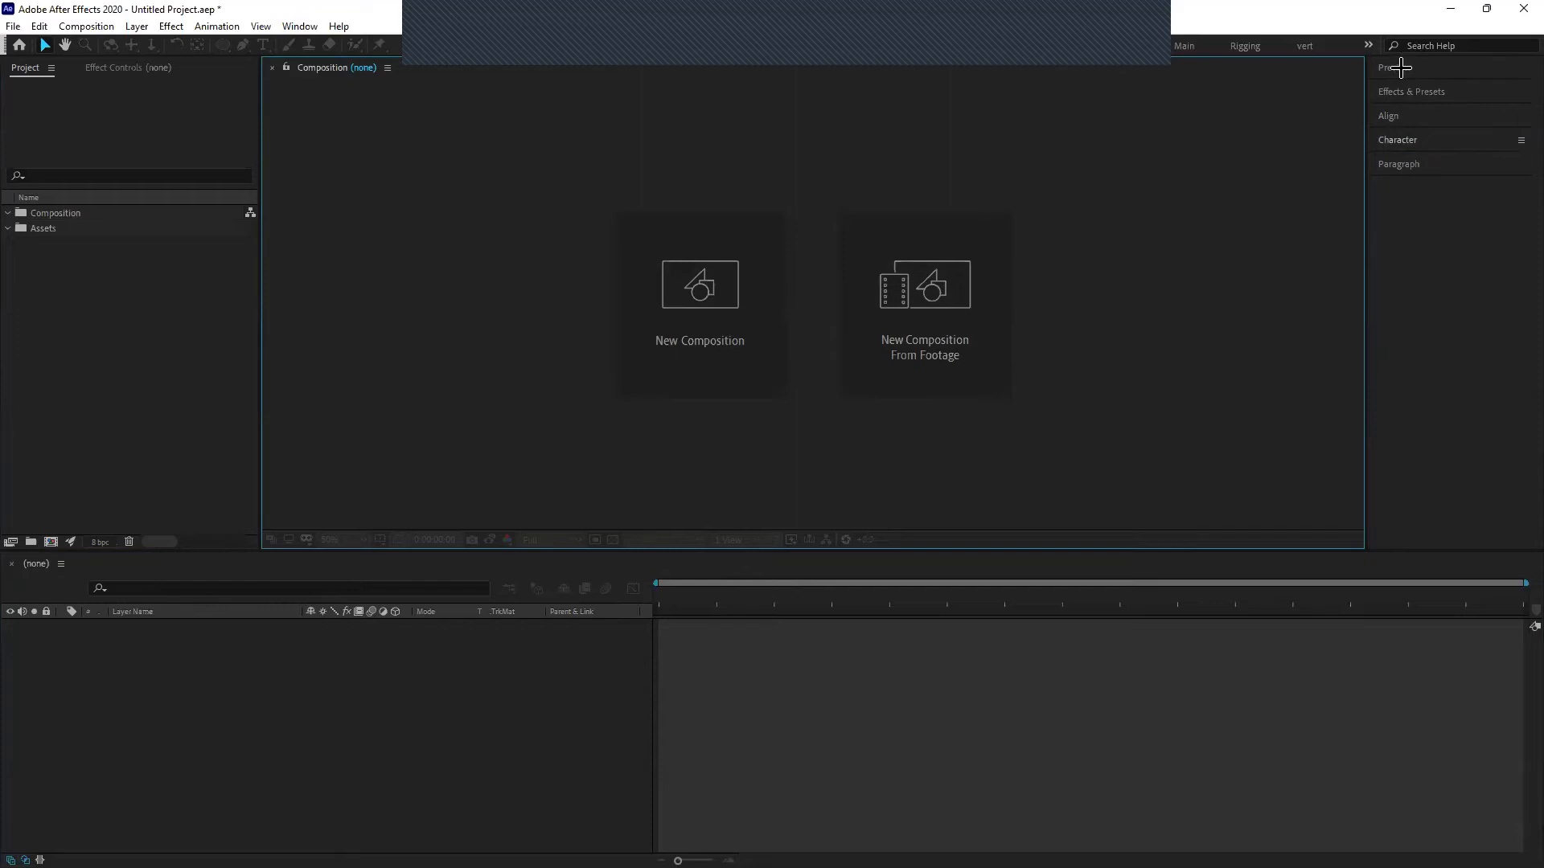
{"action": "left_click", "coordinate": [1399, 164]}
{"action": "left_click", "coordinate": [1400, 138]}
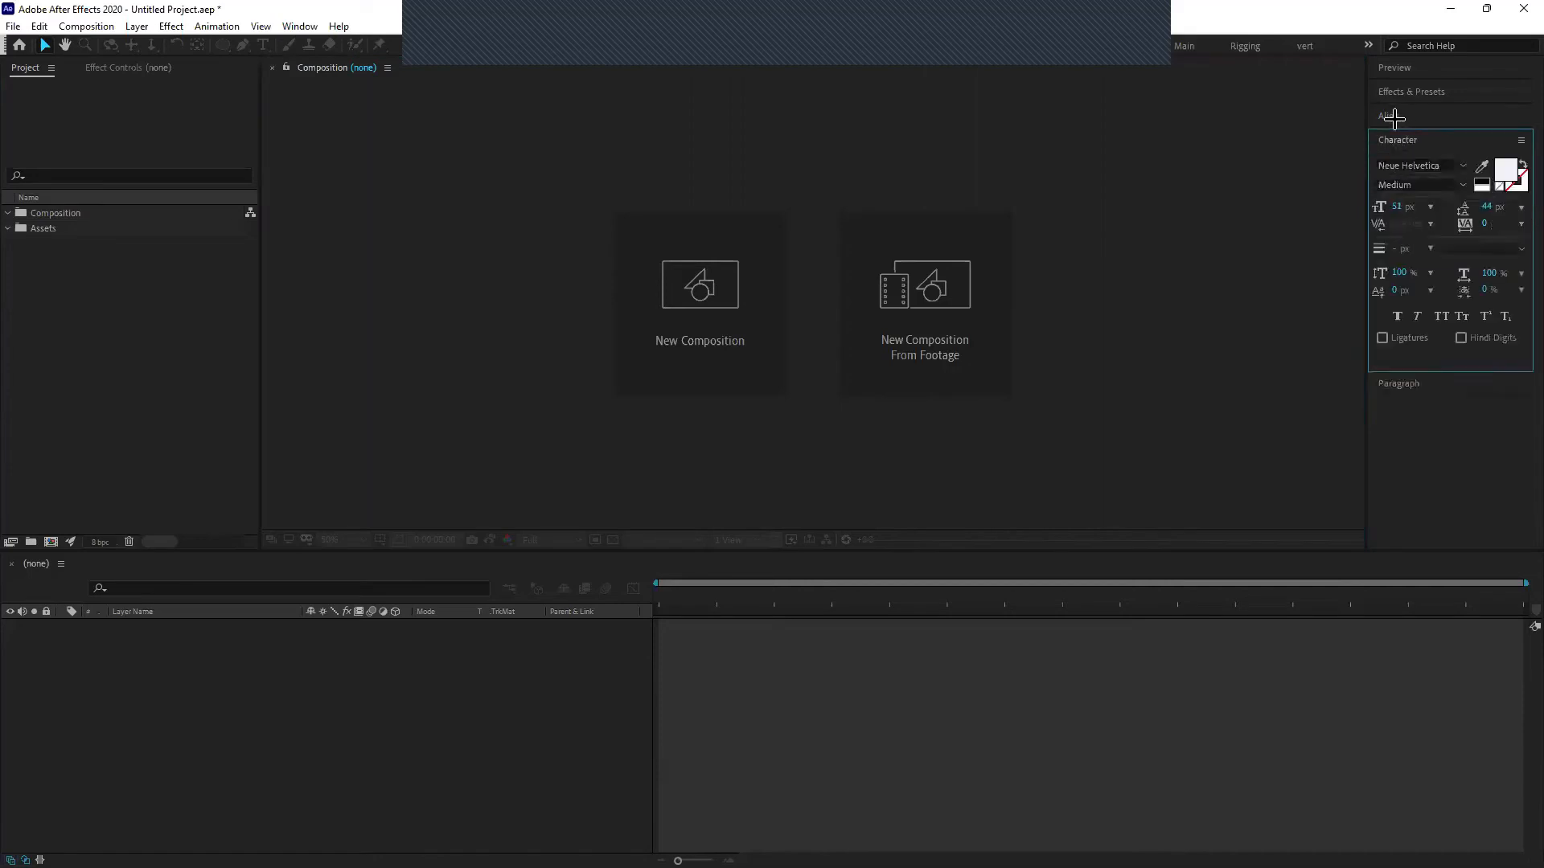
{"action": "left_click", "coordinate": [1394, 118]}
{"action": "left_click", "coordinate": [1395, 91]}
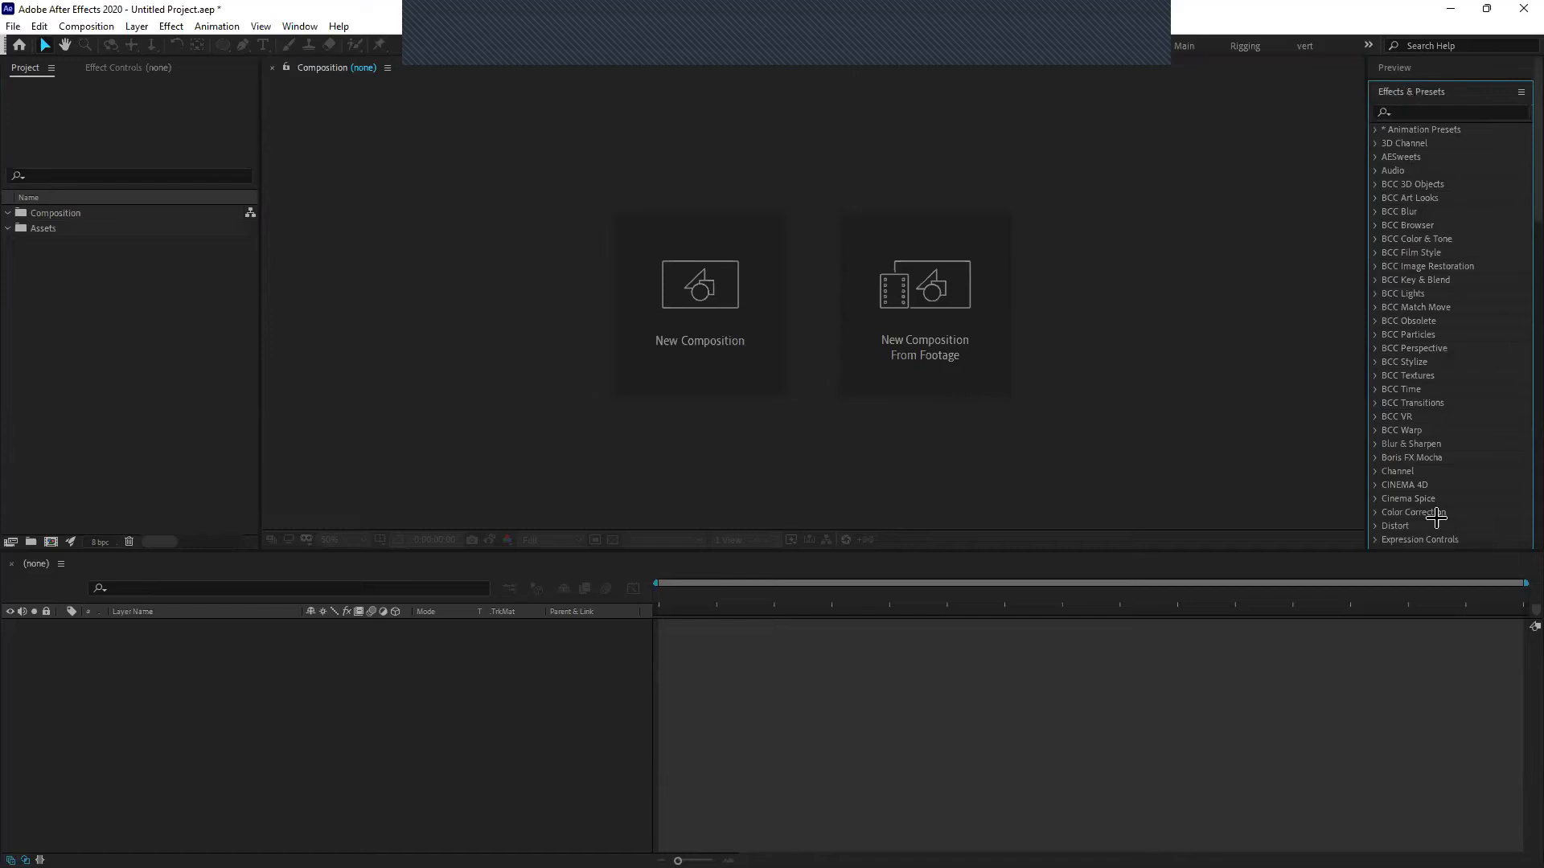
{"action": "left_click", "coordinate": [1387, 92]}
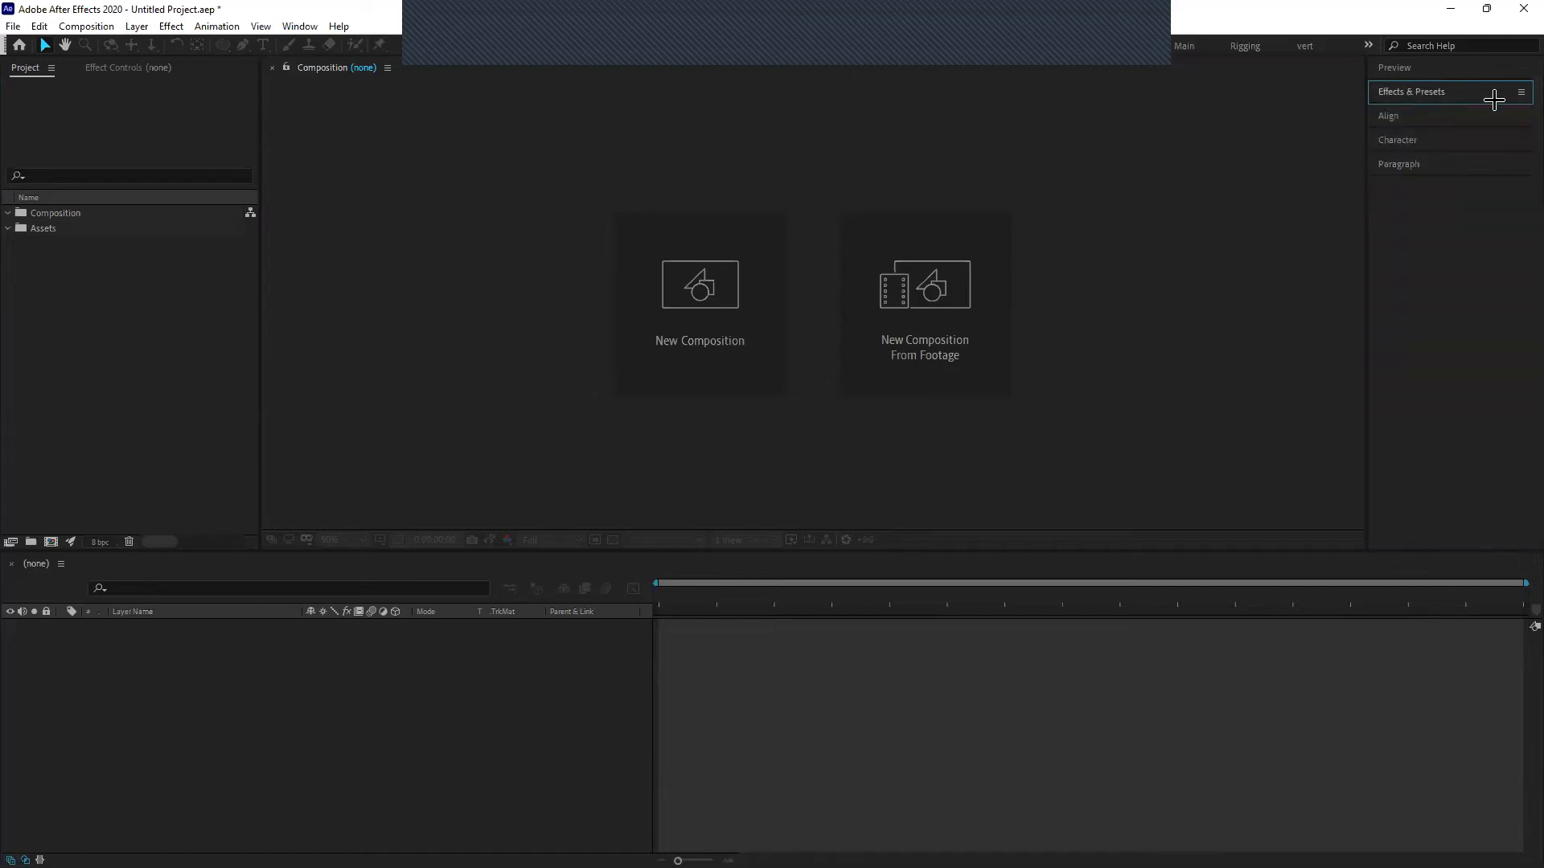
Turn off Stacked Panel Group for the group containing Effects & Presets so that its panels become tabs
{"action": "left_click", "coordinate": [1518, 91]}
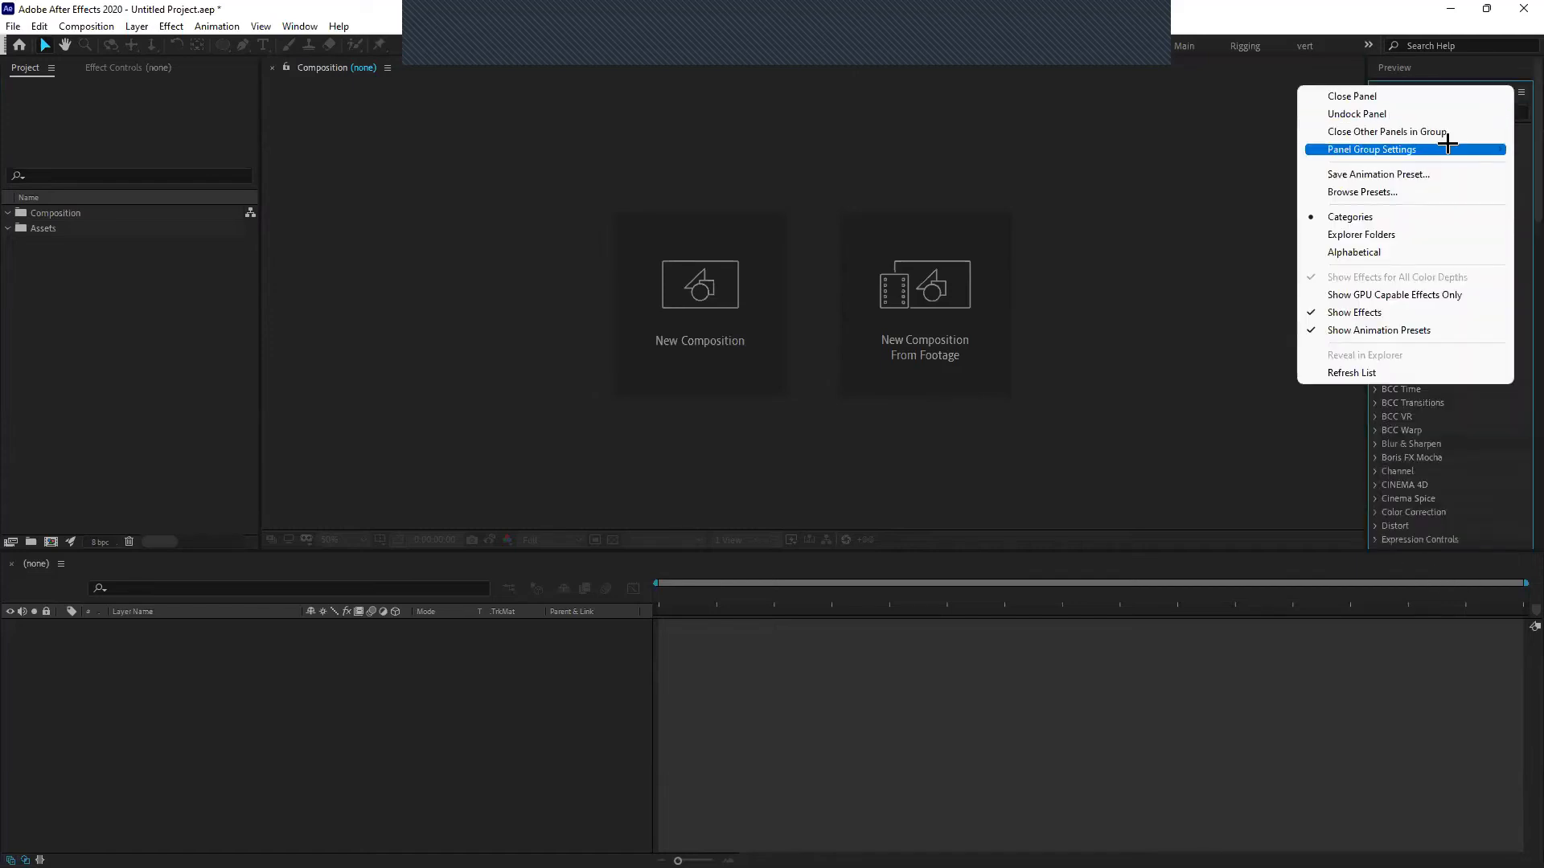
{"action": "mouse_move", "coordinate": [1446, 144]}
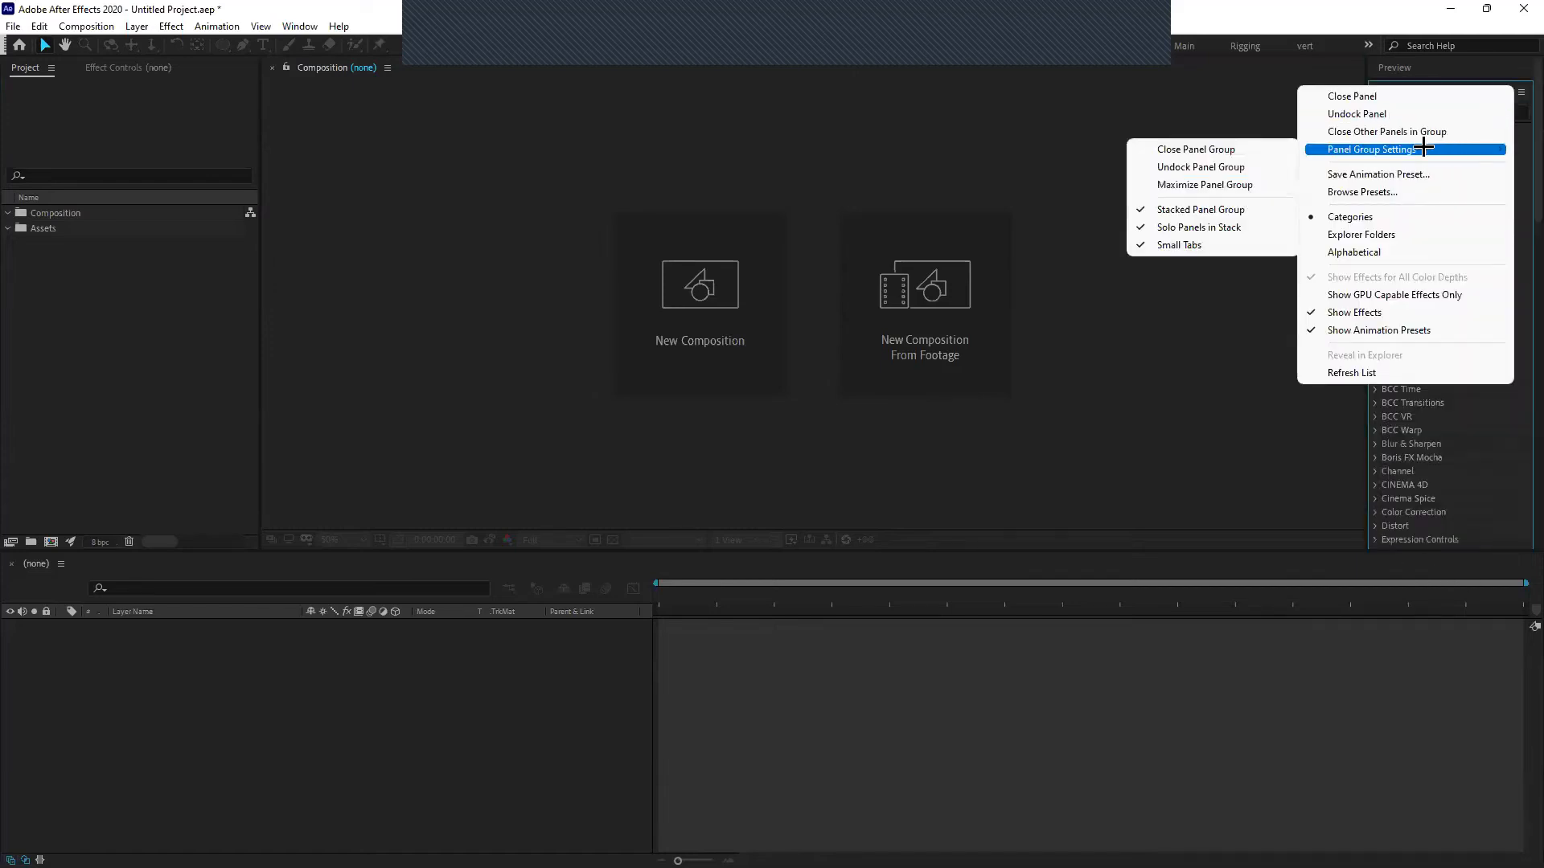
{"action": "left_click", "coordinate": [1162, 210]}
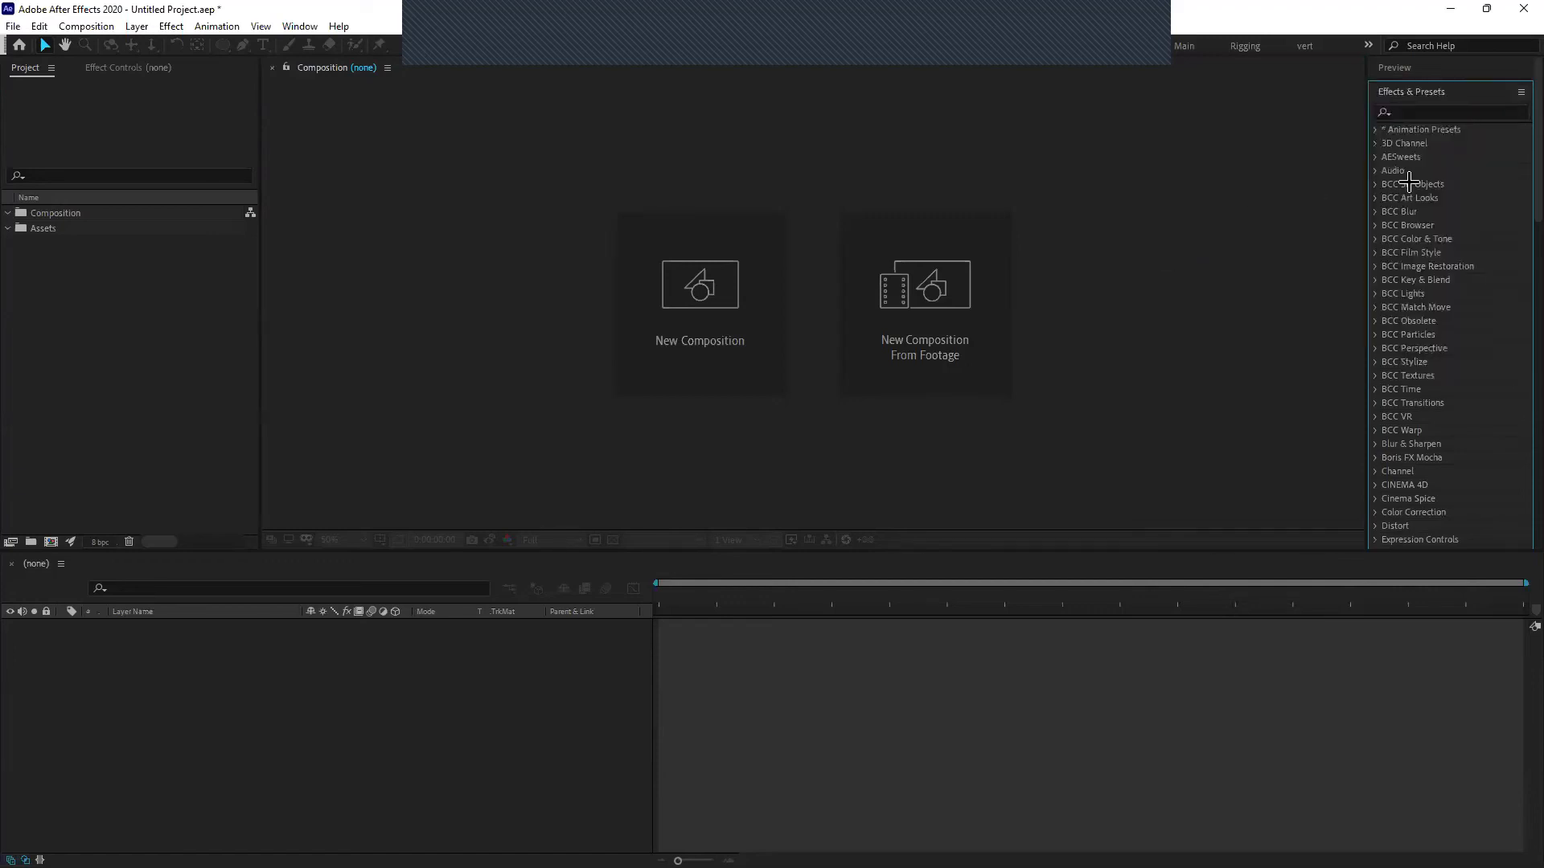
Look through the tabbed Preview, Effects & Presets, Character and Paragraph panels
{"action": "left_click", "coordinate": [1397, 69]}
{"action": "left_click", "coordinate": [1457, 69]}
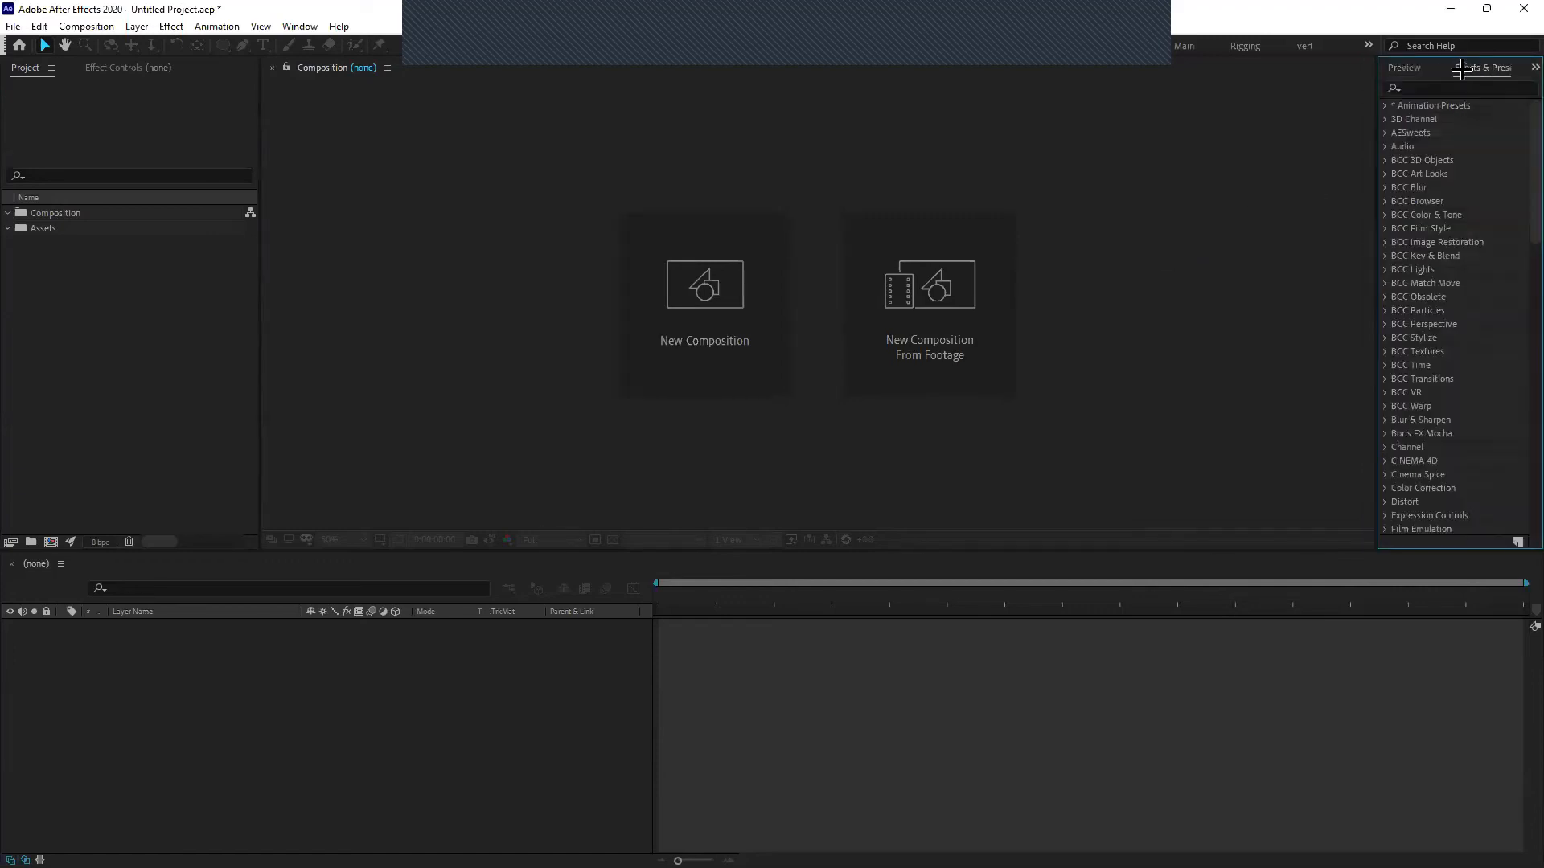
{"action": "left_click", "coordinate": [1497, 71]}
{"action": "left_click", "coordinate": [1495, 72]}
{"action": "left_click", "coordinate": [1401, 70]}
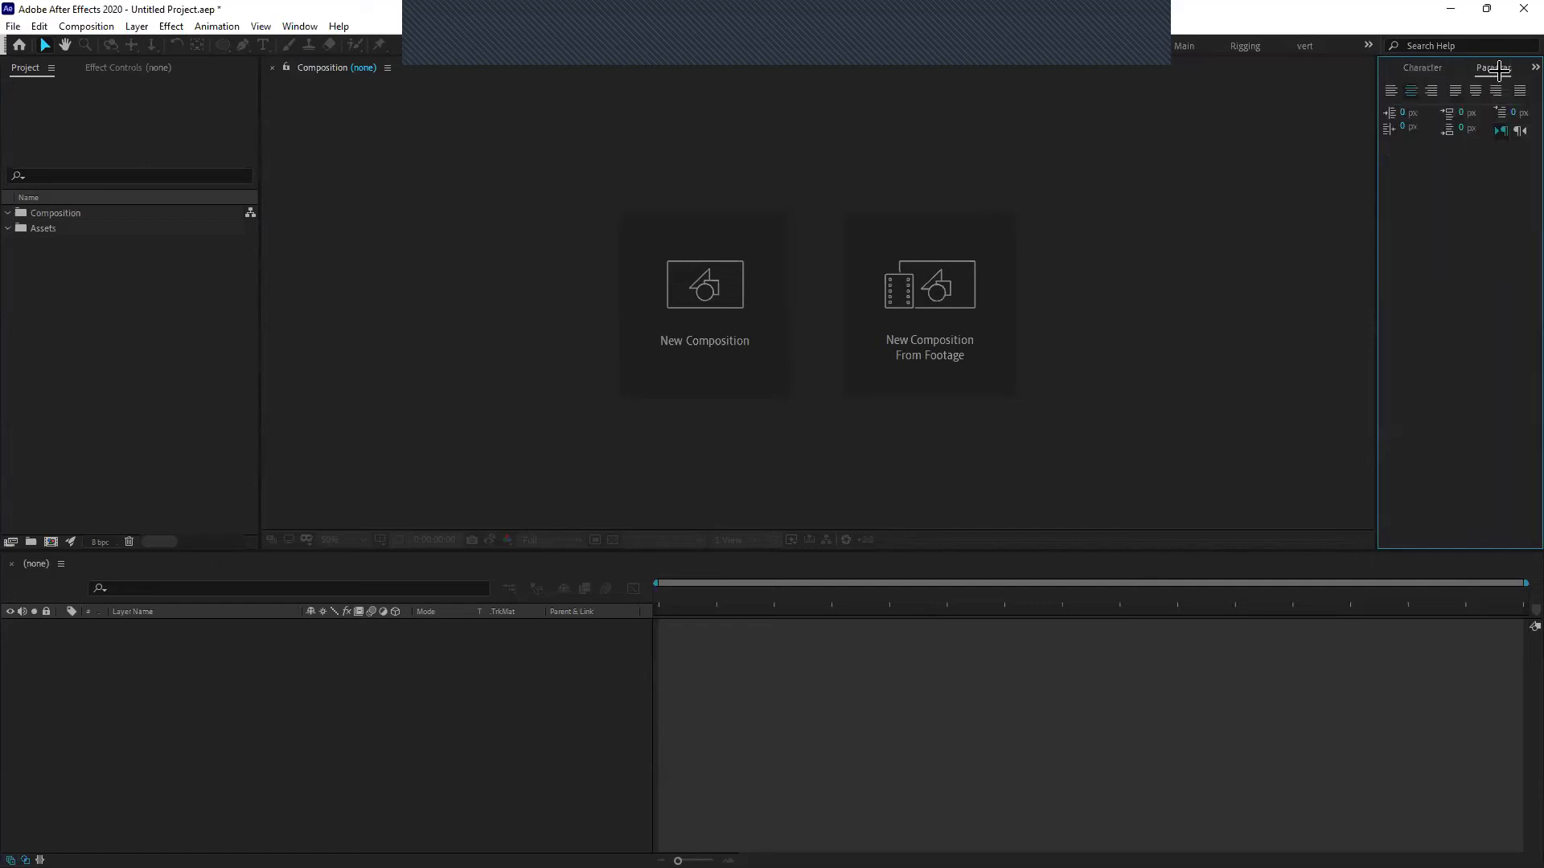
{"action": "left_click", "coordinate": [1469, 69]}
{"action": "left_click", "coordinate": [1396, 71]}
{"action": "left_click", "coordinate": [1384, 71]}
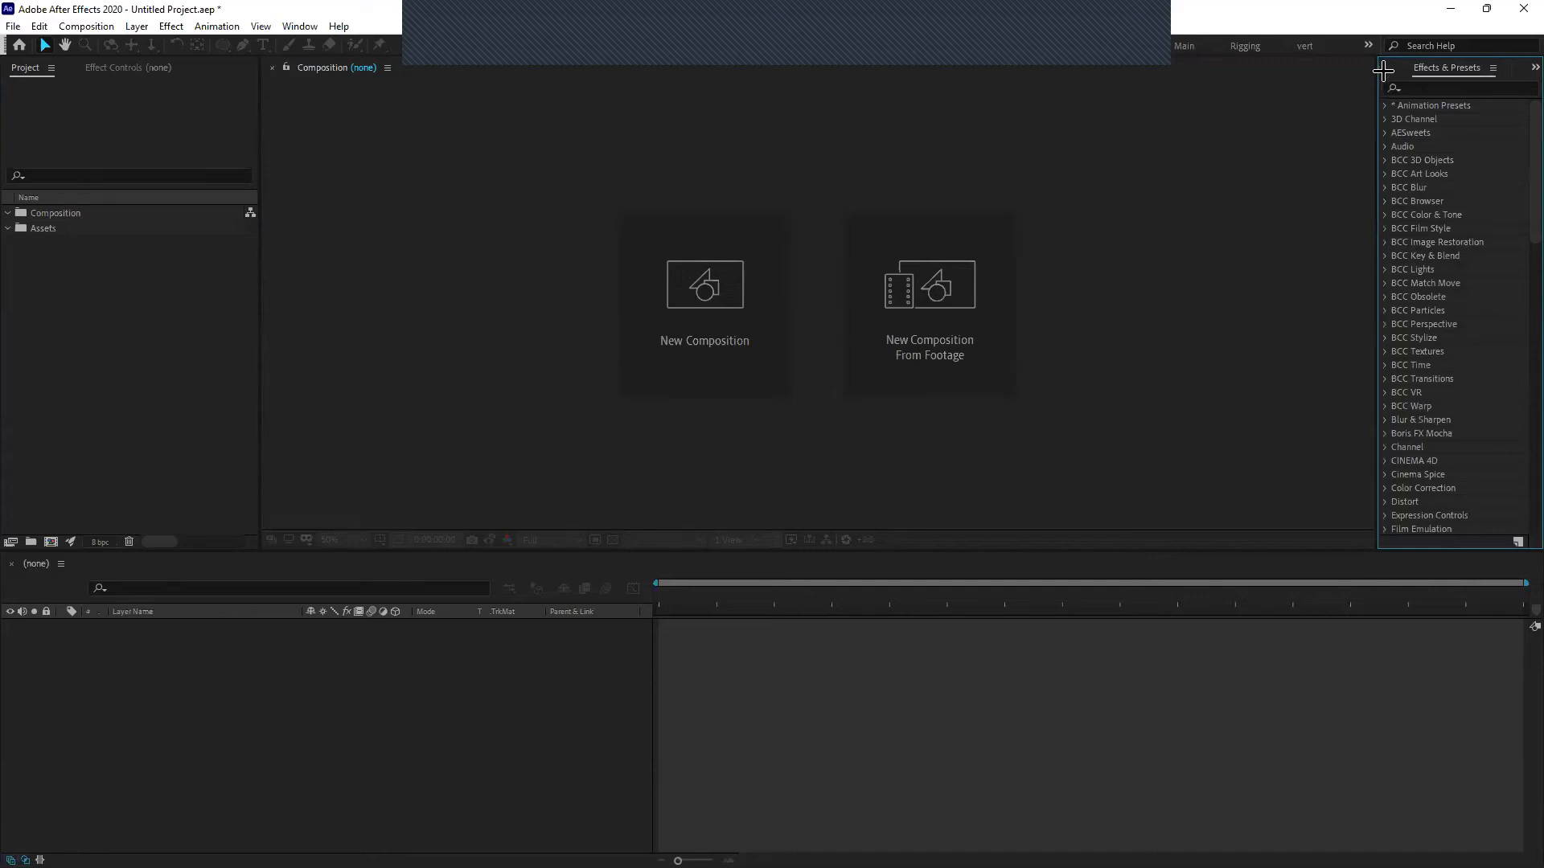
{"action": "left_click", "coordinate": [1094, 175]}
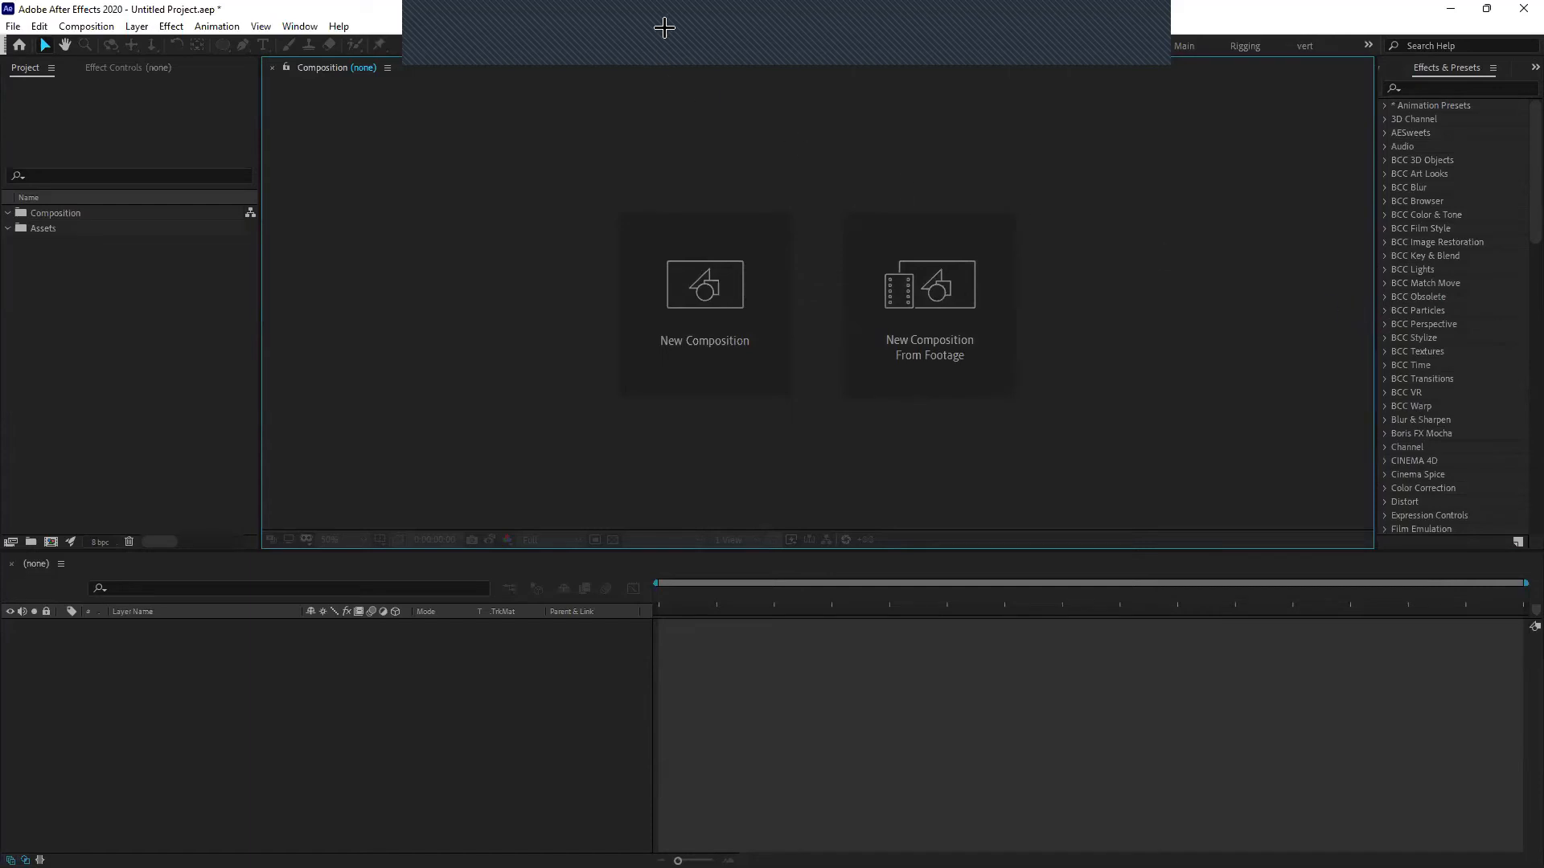
{"action": "left_click", "coordinate": [902, 297]}
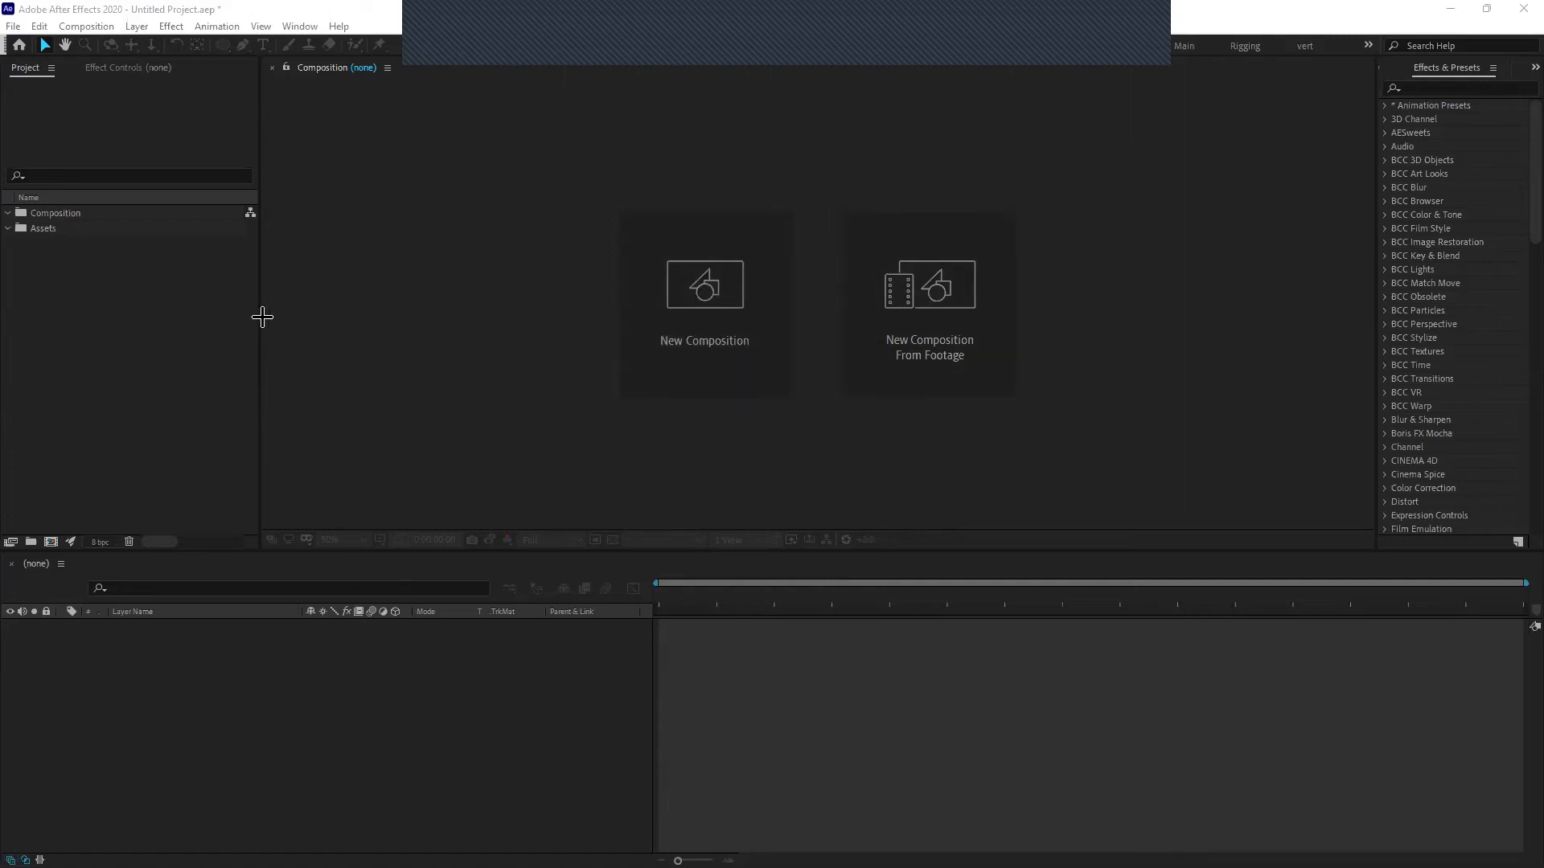
Dock the Effect Controls panel as its own column between the Composition panel and the tabbed panel group
{"action": "mouse_move", "coordinate": [260, 318]}
{"action": "left_mouse_down"}
{"action": "mouse_move", "coordinate": [237, 325]}
{"action": "mouse_move", "coordinate": [260, 330]}
{"action": "left_mouse_up"}
{"action": "left_click", "coordinate": [129, 67]}
{"action": "left_click_drag", "start_coordinate": [117, 67], "coordinate": [1389, 235]}
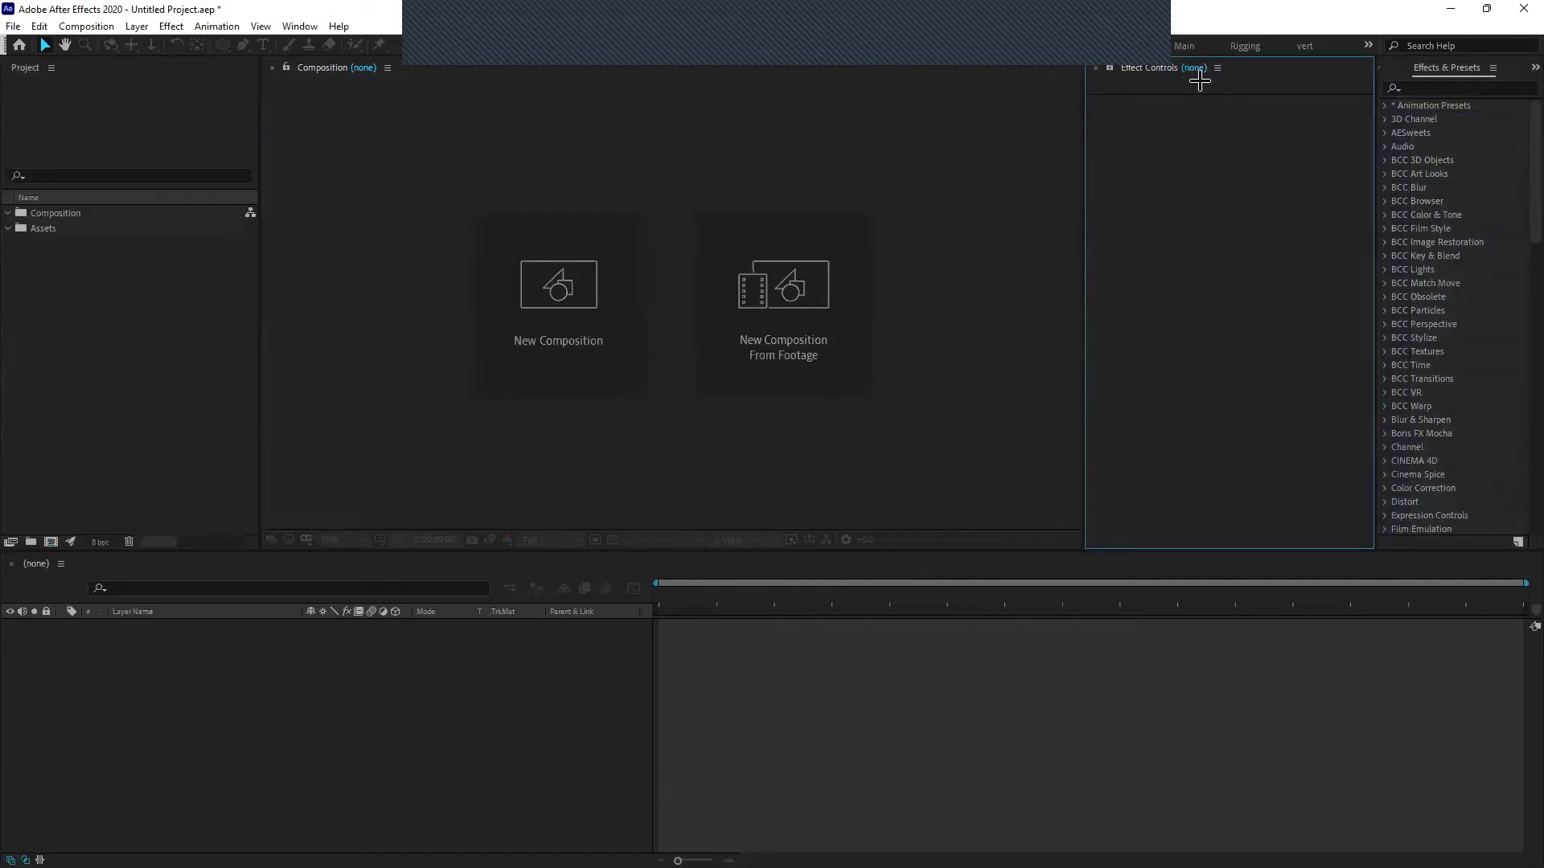
{"action": "left_click_drag", "start_coordinate": [1165, 68], "coordinate": [1475, 289]}
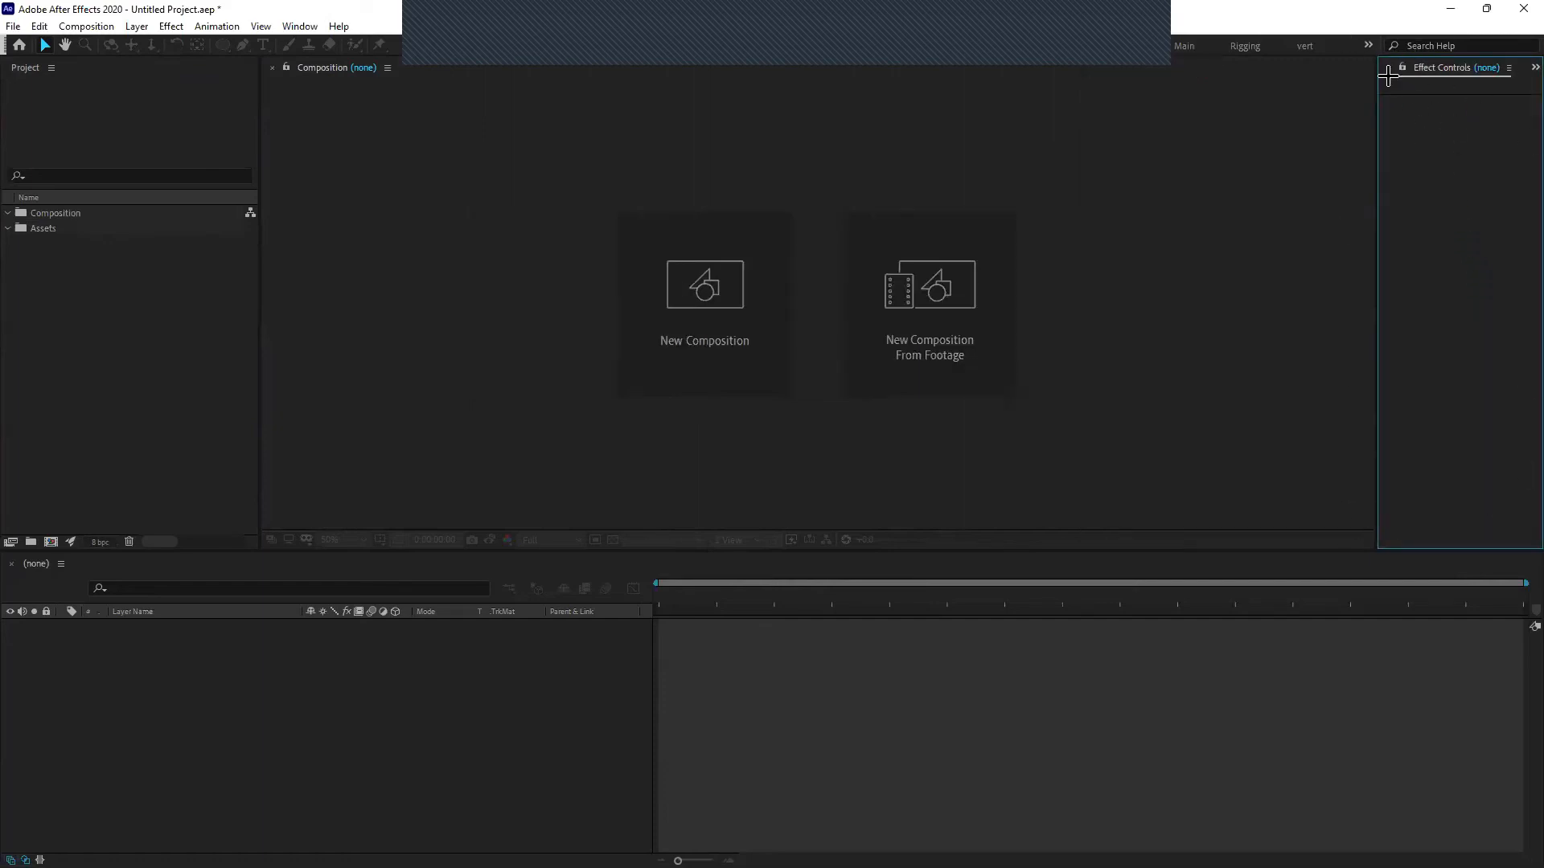
{"action": "left_click_drag", "start_coordinate": [1389, 75], "coordinate": [1389, 264]}
Narrow the Effect Controls column, widen the tabbed group with Preview in front, and slightly reduce the Timeline panel's height
{"action": "left_click_drag", "start_coordinate": [1083, 215], "coordinate": [1172, 238]}
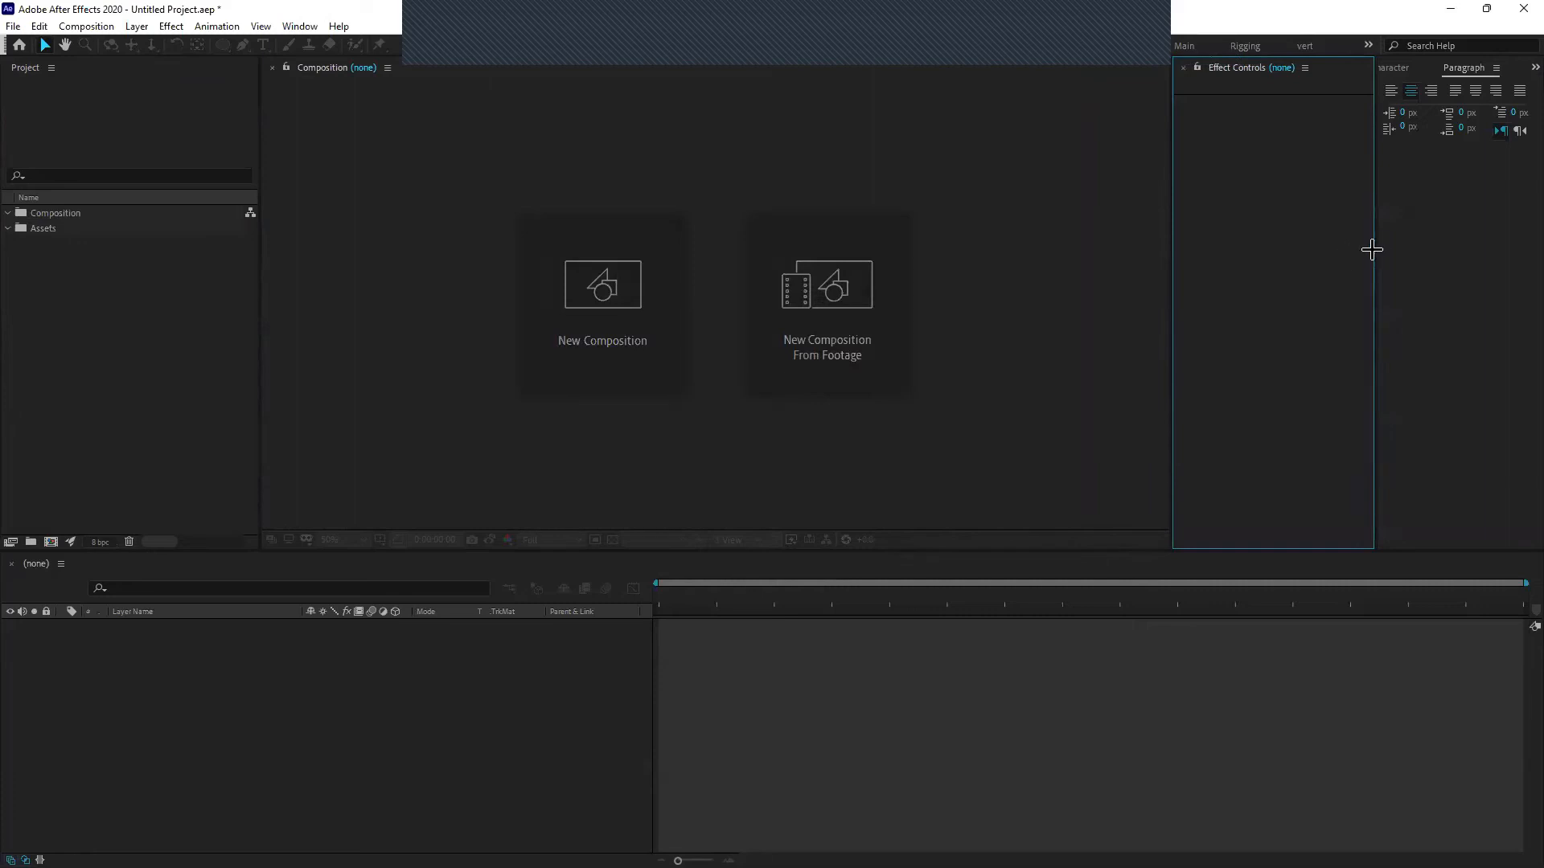
{"action": "left_click_drag", "start_coordinate": [1375, 250], "coordinate": [1344, 255]}
{"action": "left_click", "coordinate": [1393, 70]}
{"action": "left_click", "coordinate": [1366, 70]}
{"action": "left_click", "coordinate": [1360, 67]}
{"action": "left_click", "coordinate": [1360, 68]}
{"action": "mouse_move", "coordinate": [649, 553]}
{"action": "left_mouse_down"}
{"action": "mouse_move", "coordinate": [649, 575]}
{"action": "mouse_move", "coordinate": [628, 558]}
{"action": "left_mouse_up"}
{"action": "mouse_move", "coordinate": [260, 376]}
{"action": "left_mouse_down"}
{"action": "mouse_move", "coordinate": [234, 383]}
{"action": "mouse_move", "coordinate": [244, 403]}
{"action": "mouse_move", "coordinate": [260, 390]}
{"action": "left_mouse_up"}
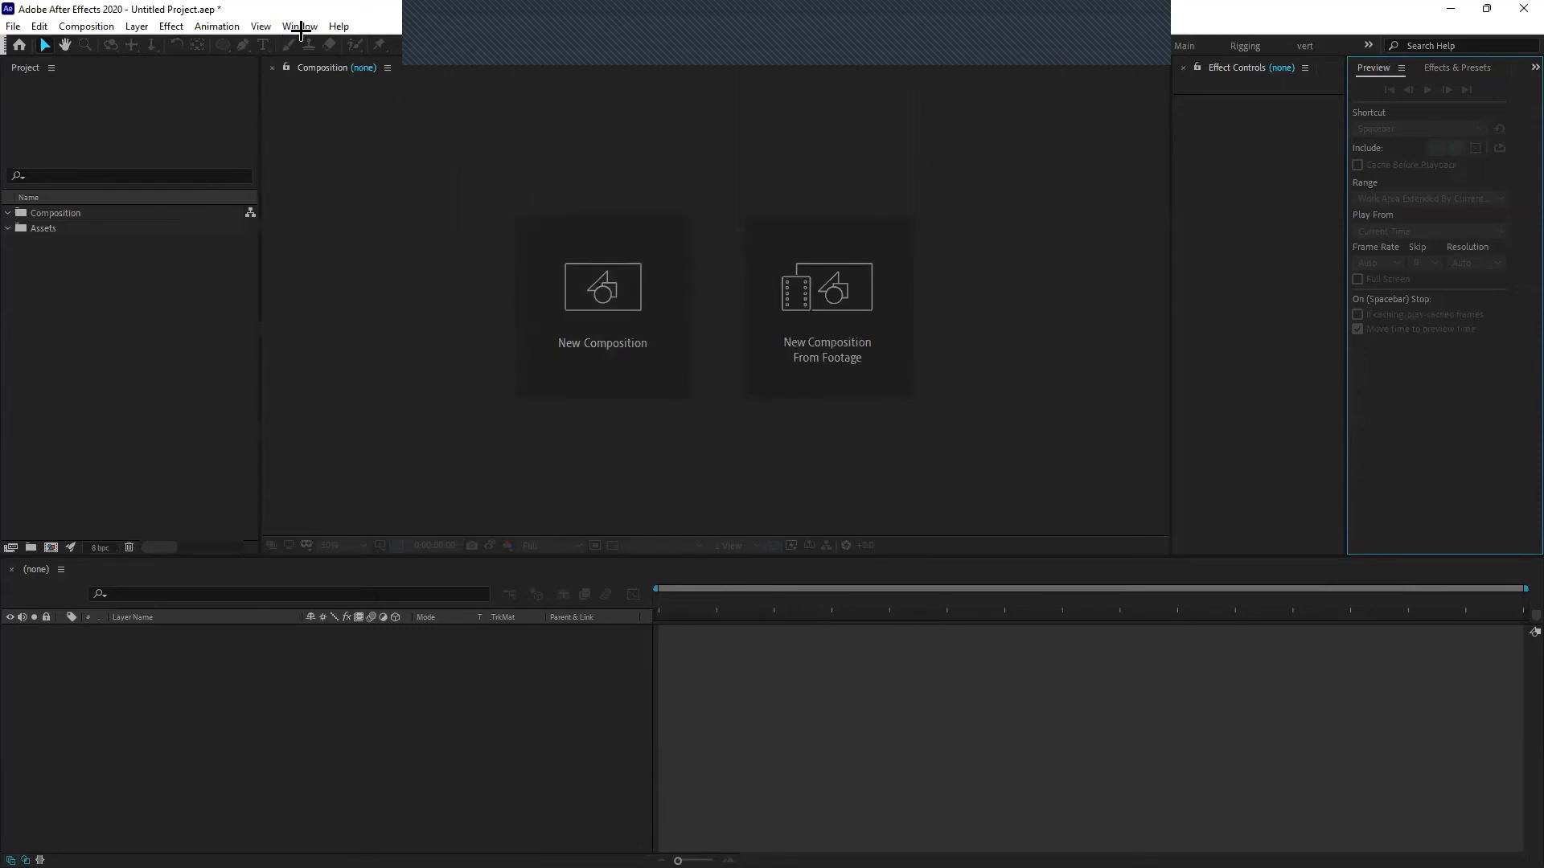
Save the current panel layout as a new workspace named abc
{"action": "left_click", "coordinate": [301, 27]}
{"action": "mouse_move", "coordinate": [386, 32]}
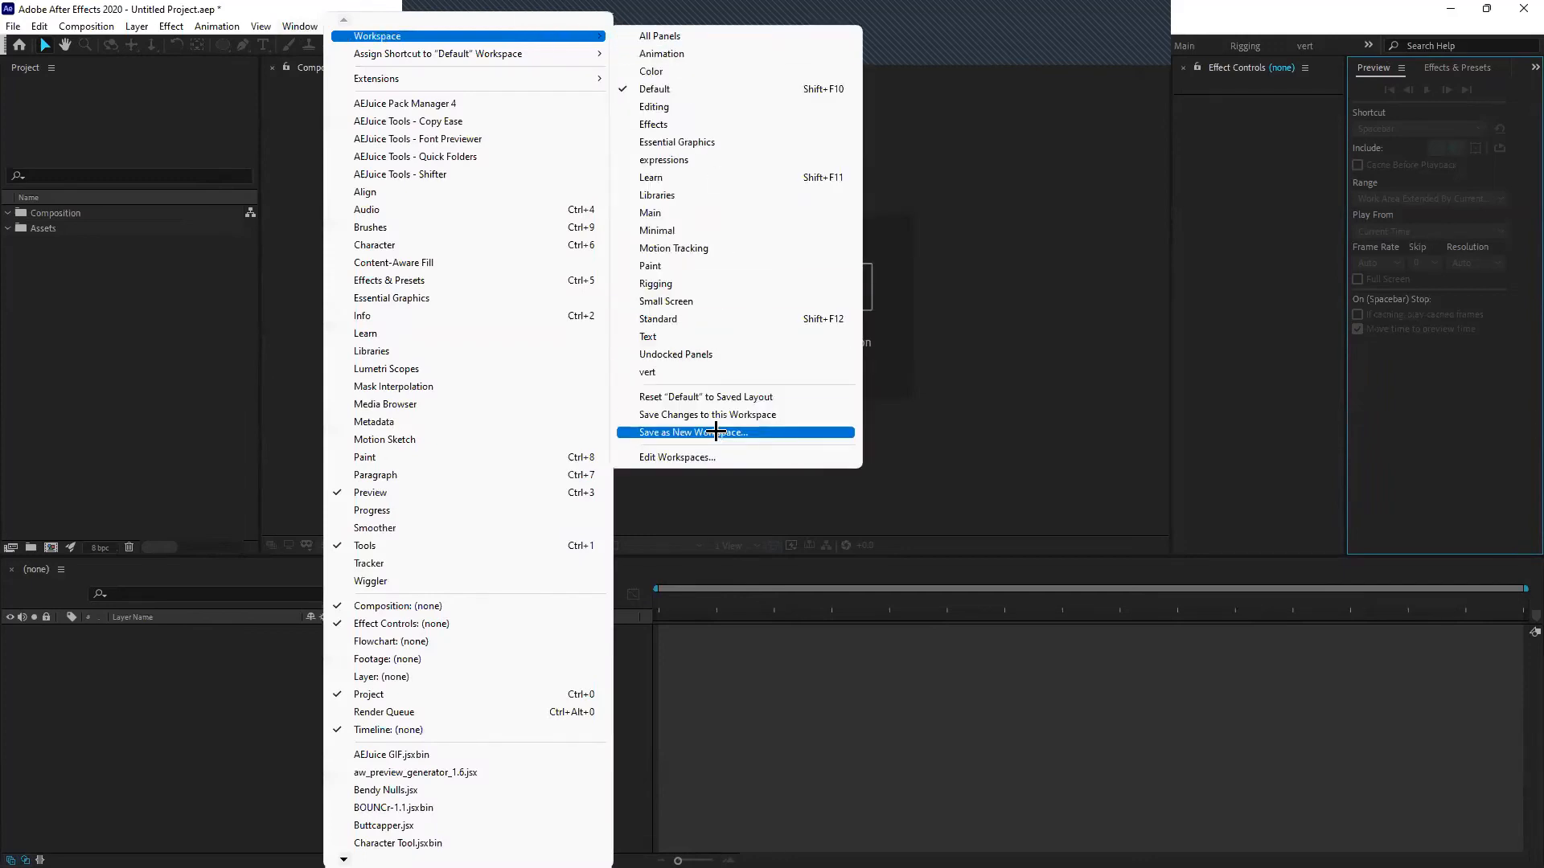
{"action": "left_click", "coordinate": [715, 432]}
{"action": "type", "text": "abc"}
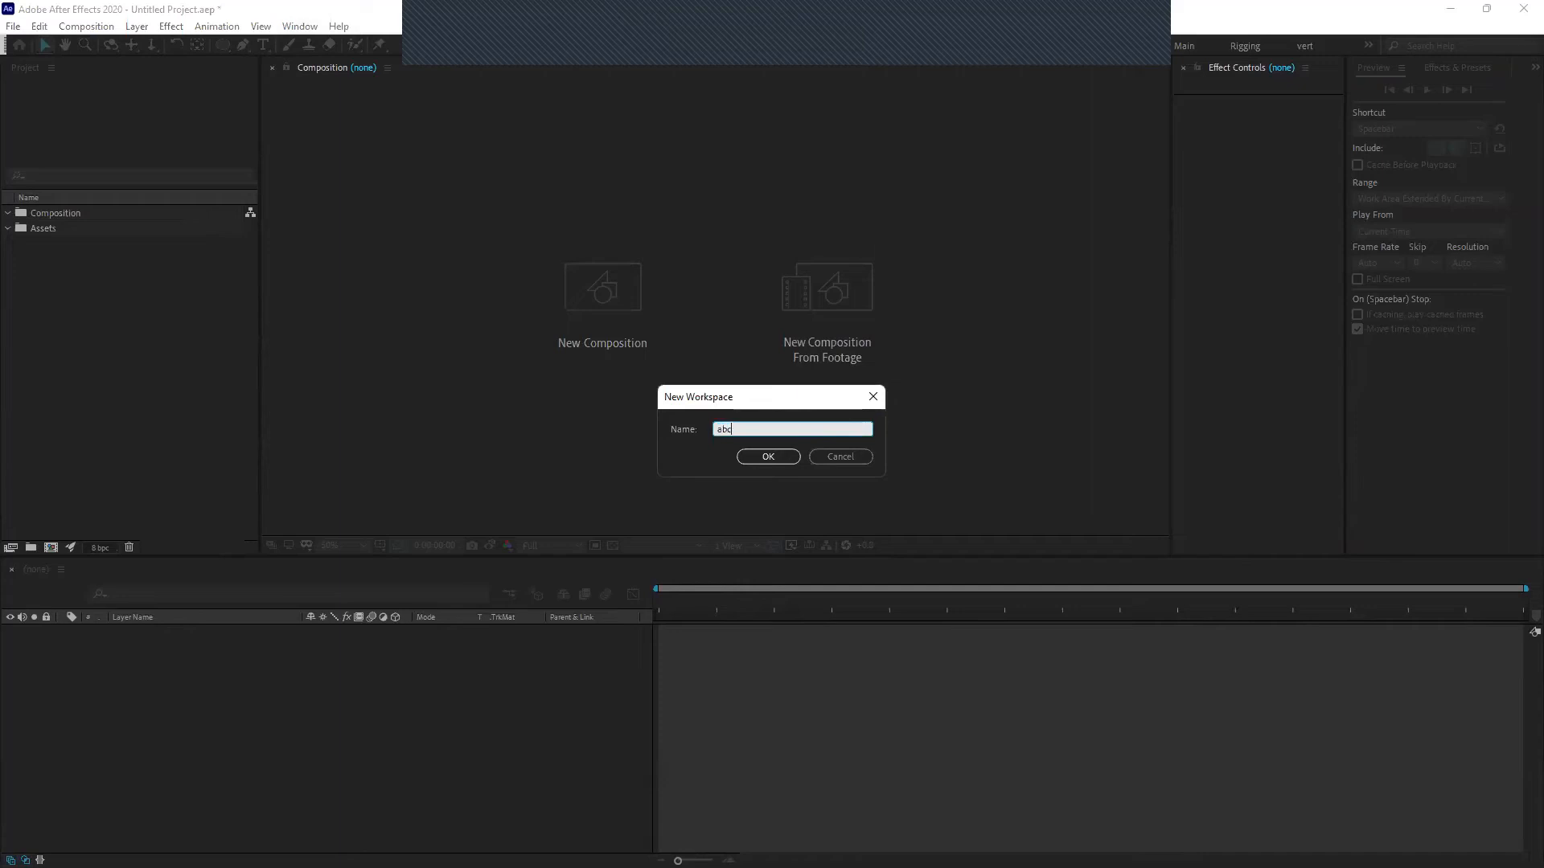
{"action": "key", "text": "Return"}
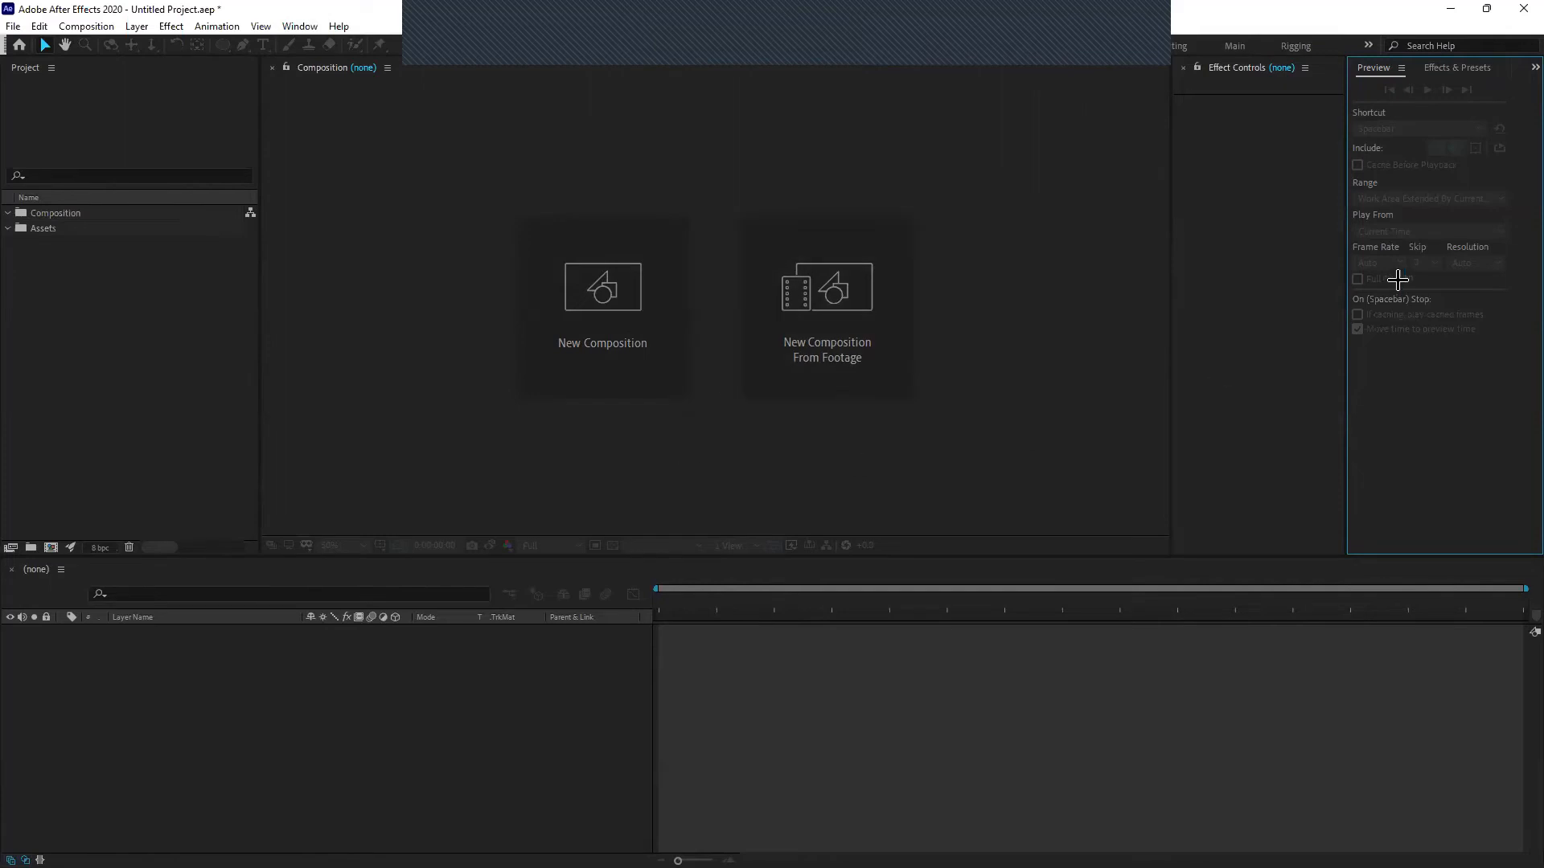
Widen the Effect Controls column by narrowing the Composition panel, and slightly reduce the Timeline panel's height
{"action": "left_click_drag", "start_coordinate": [1171, 287], "coordinate": [1037, 314]}
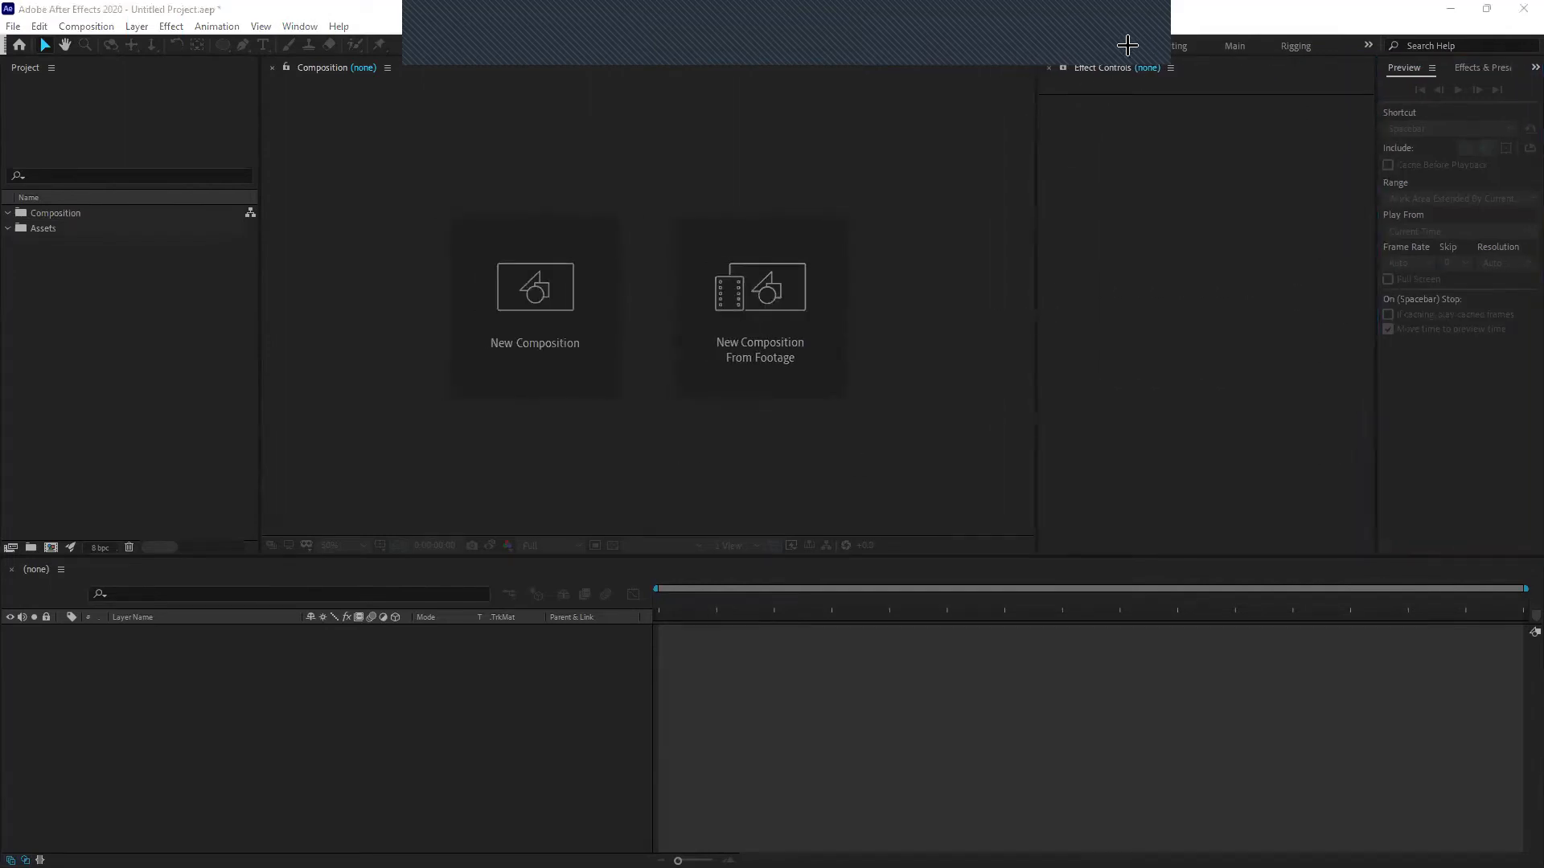
{"action": "right_click", "coordinate": [1133, 47]}
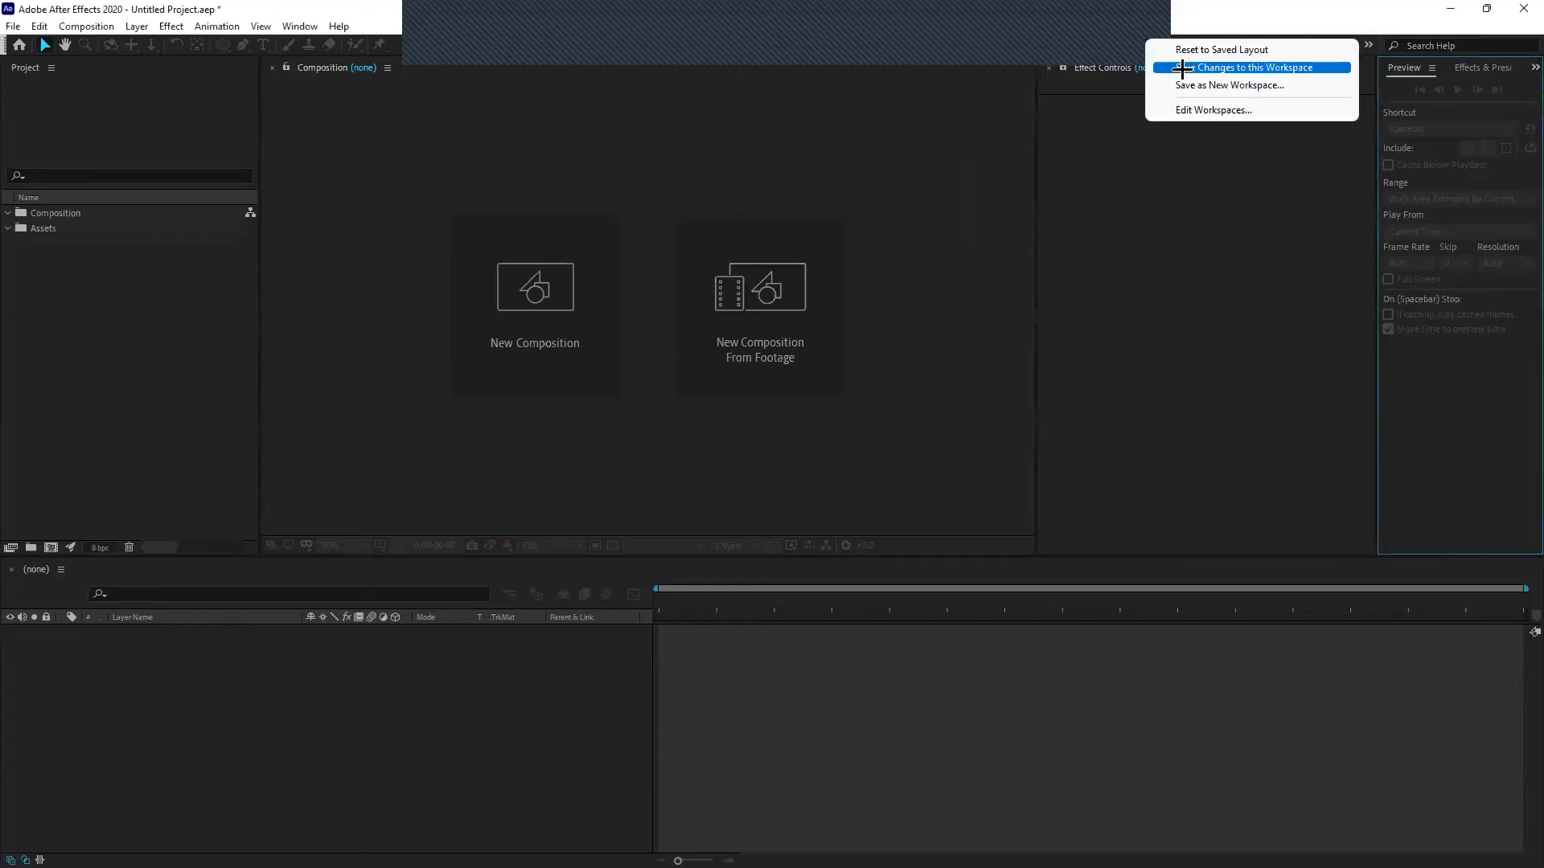
{"action": "key", "text": "Escape"}
{"action": "left_click_drag", "start_coordinate": [1035, 210], "coordinate": [1043, 213]}
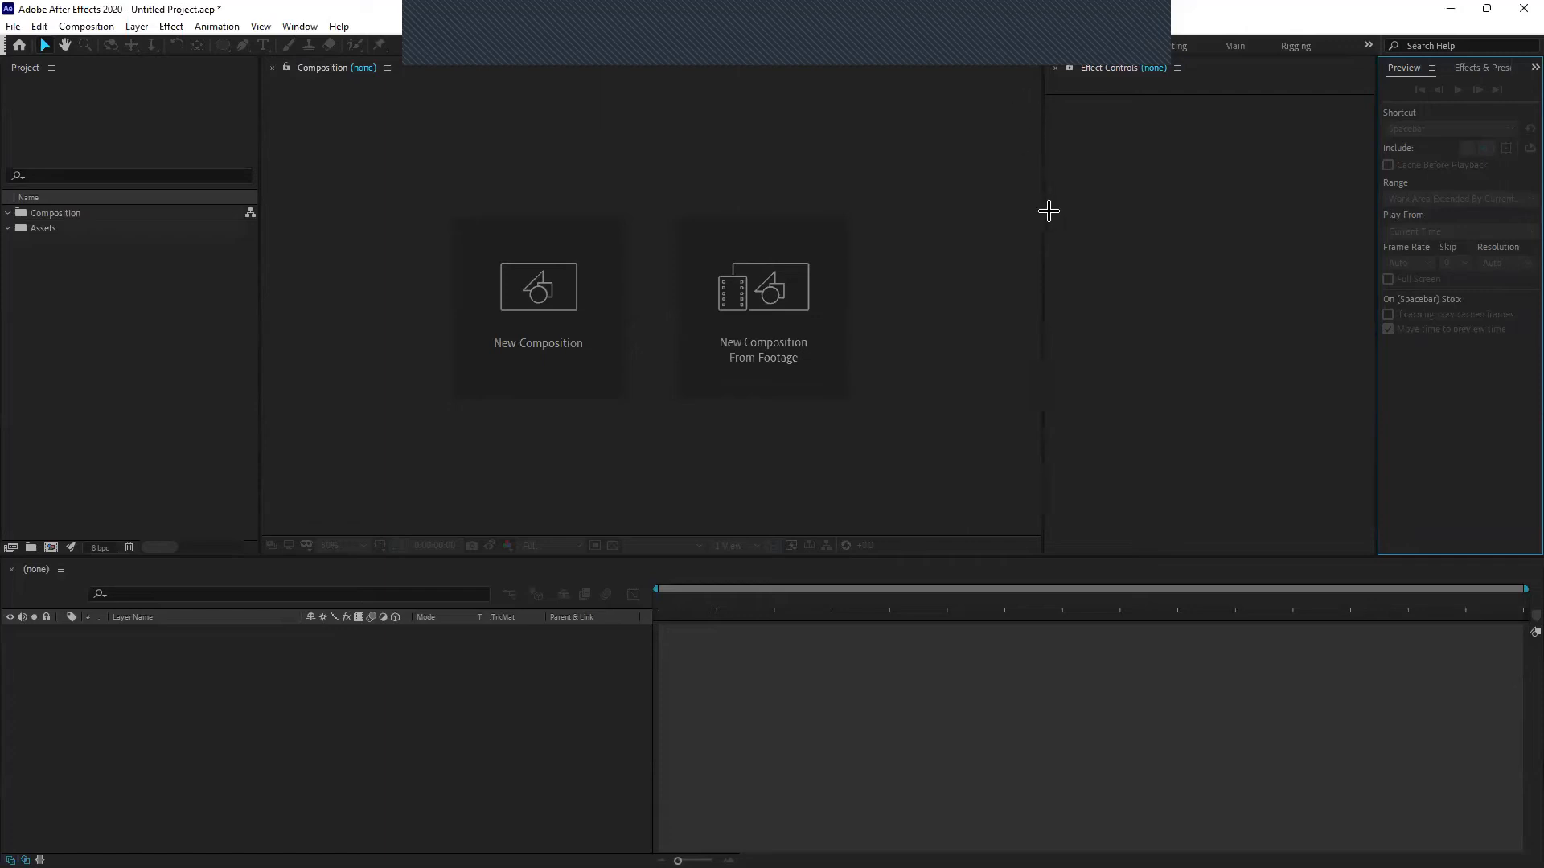
{"action": "left_click_drag", "start_coordinate": [864, 570], "coordinate": [860, 579]}
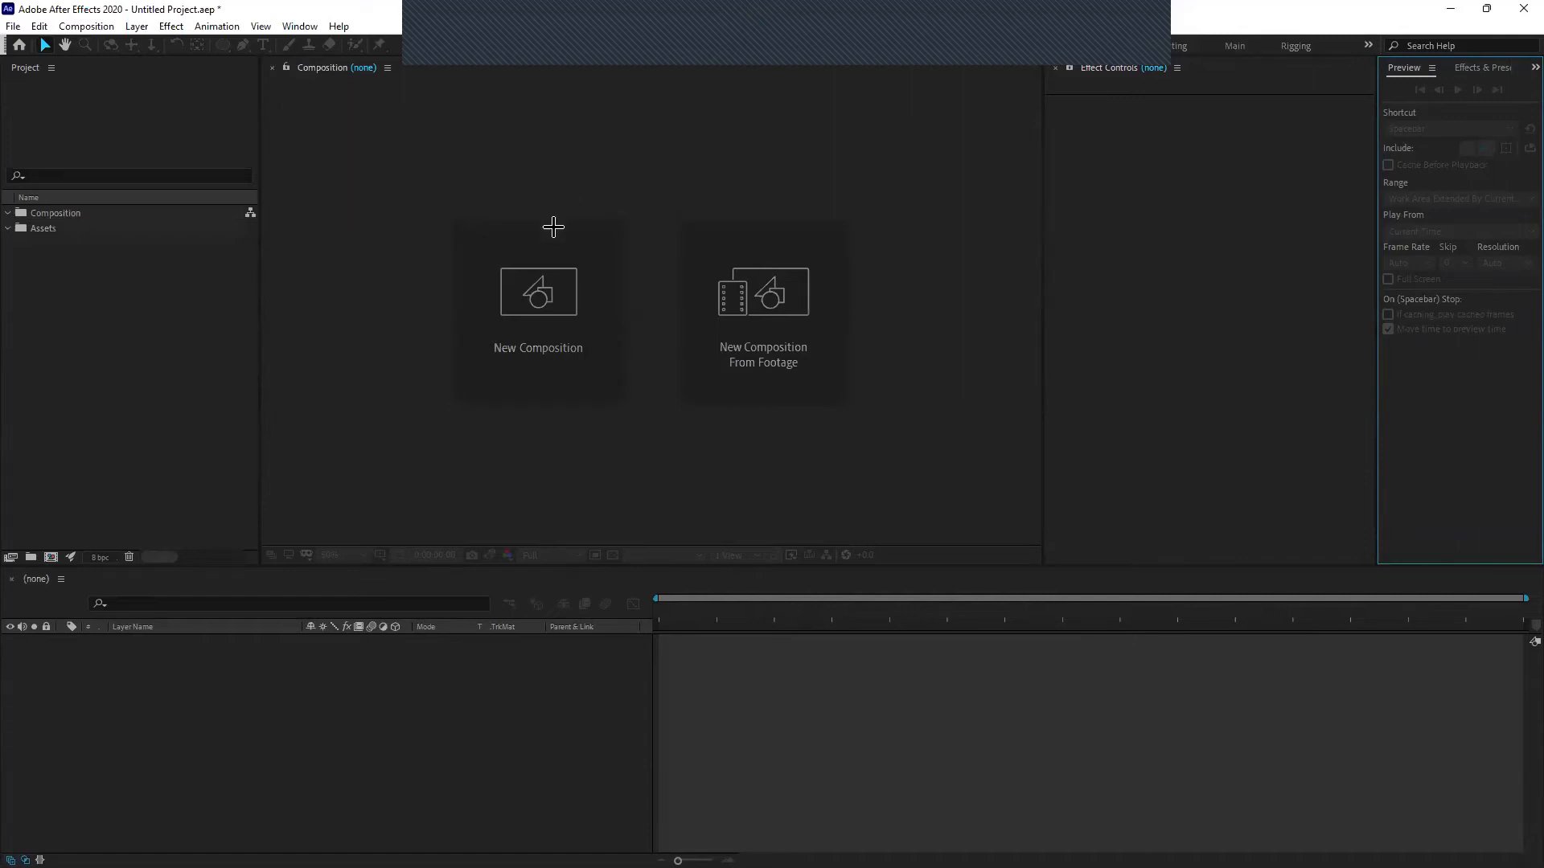
{"action": "left_click", "coordinate": [186, 327]}
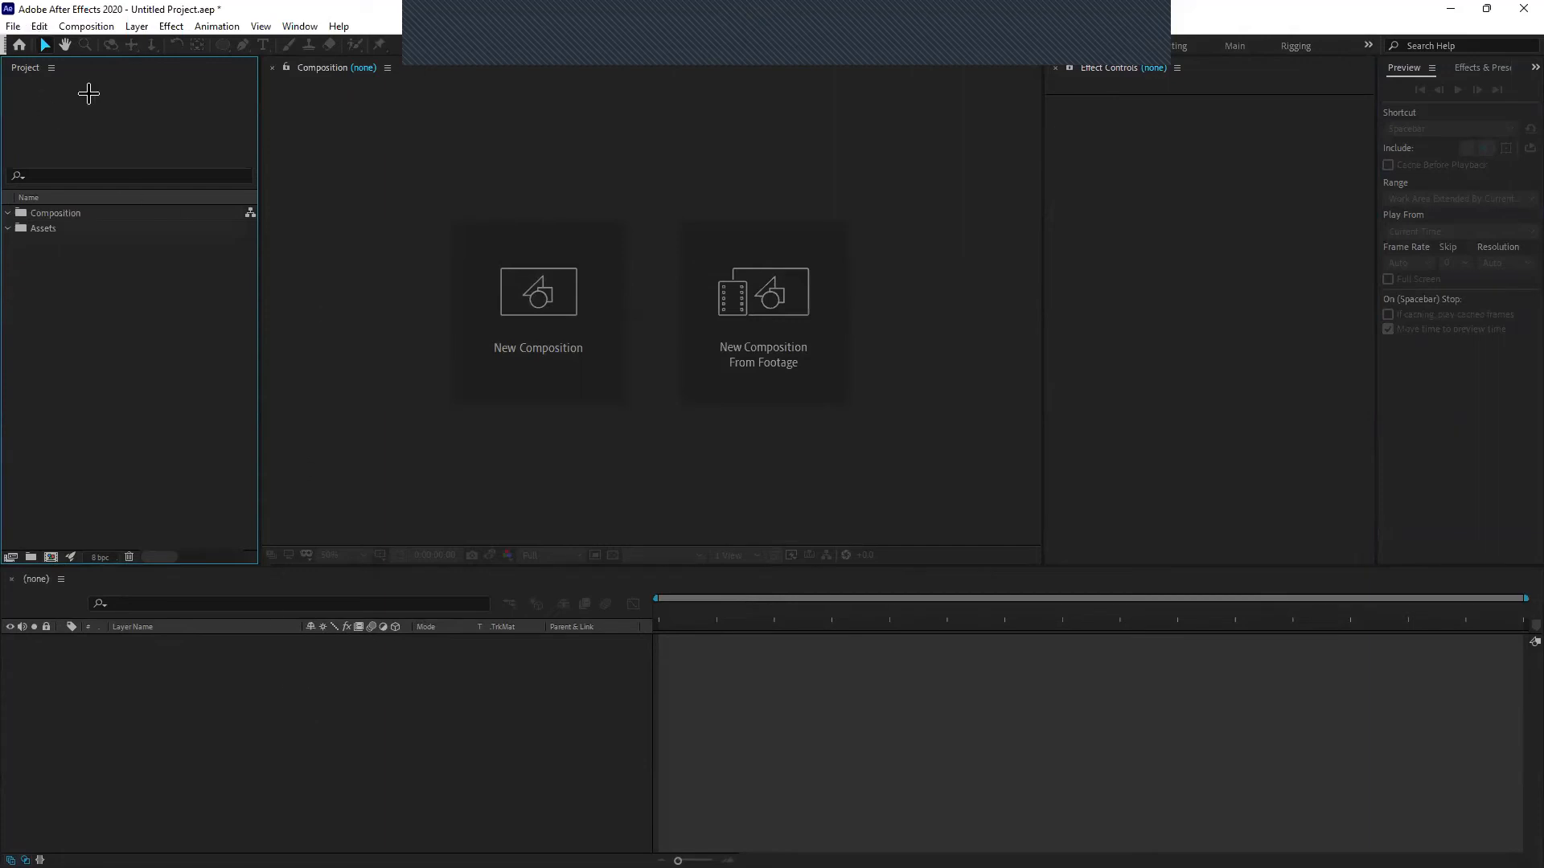
{"action": "left_click", "coordinate": [431, 290]}
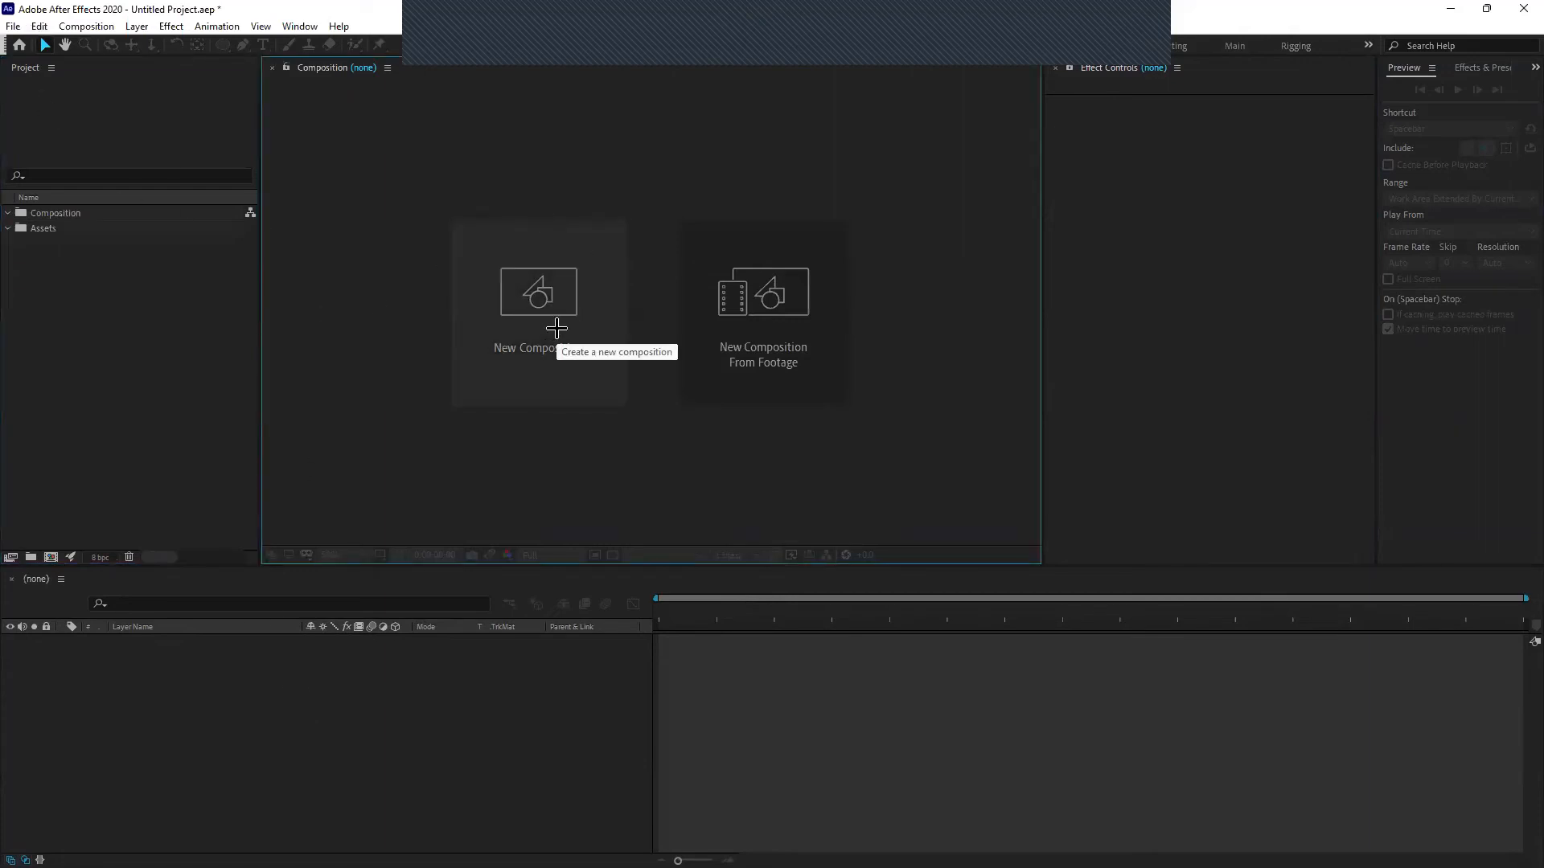
{"action": "left_click", "coordinate": [50, 559]}
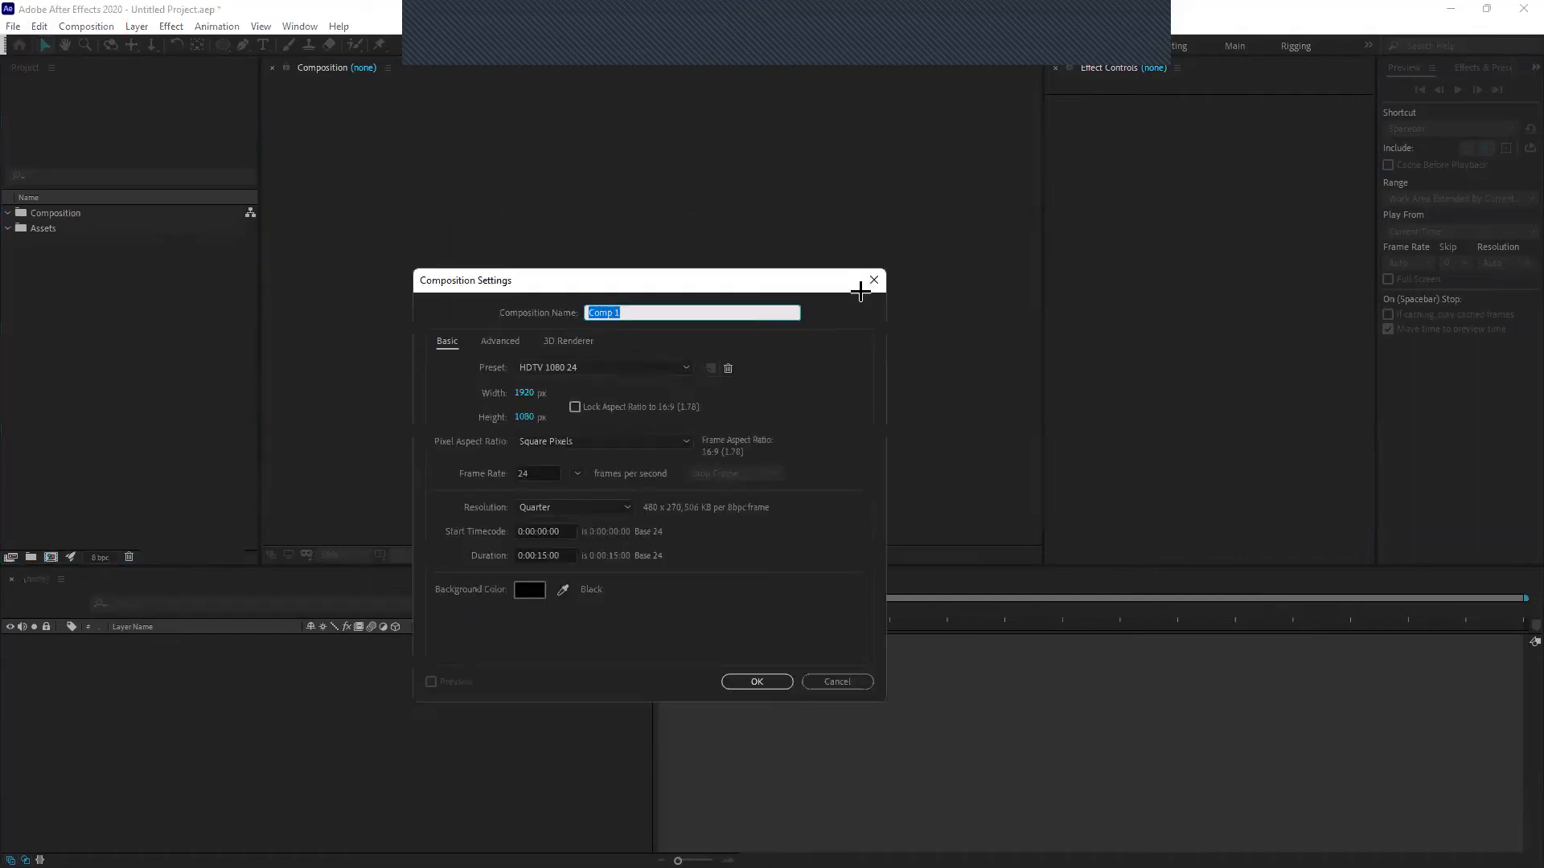
{"action": "left_click", "coordinate": [873, 280]}
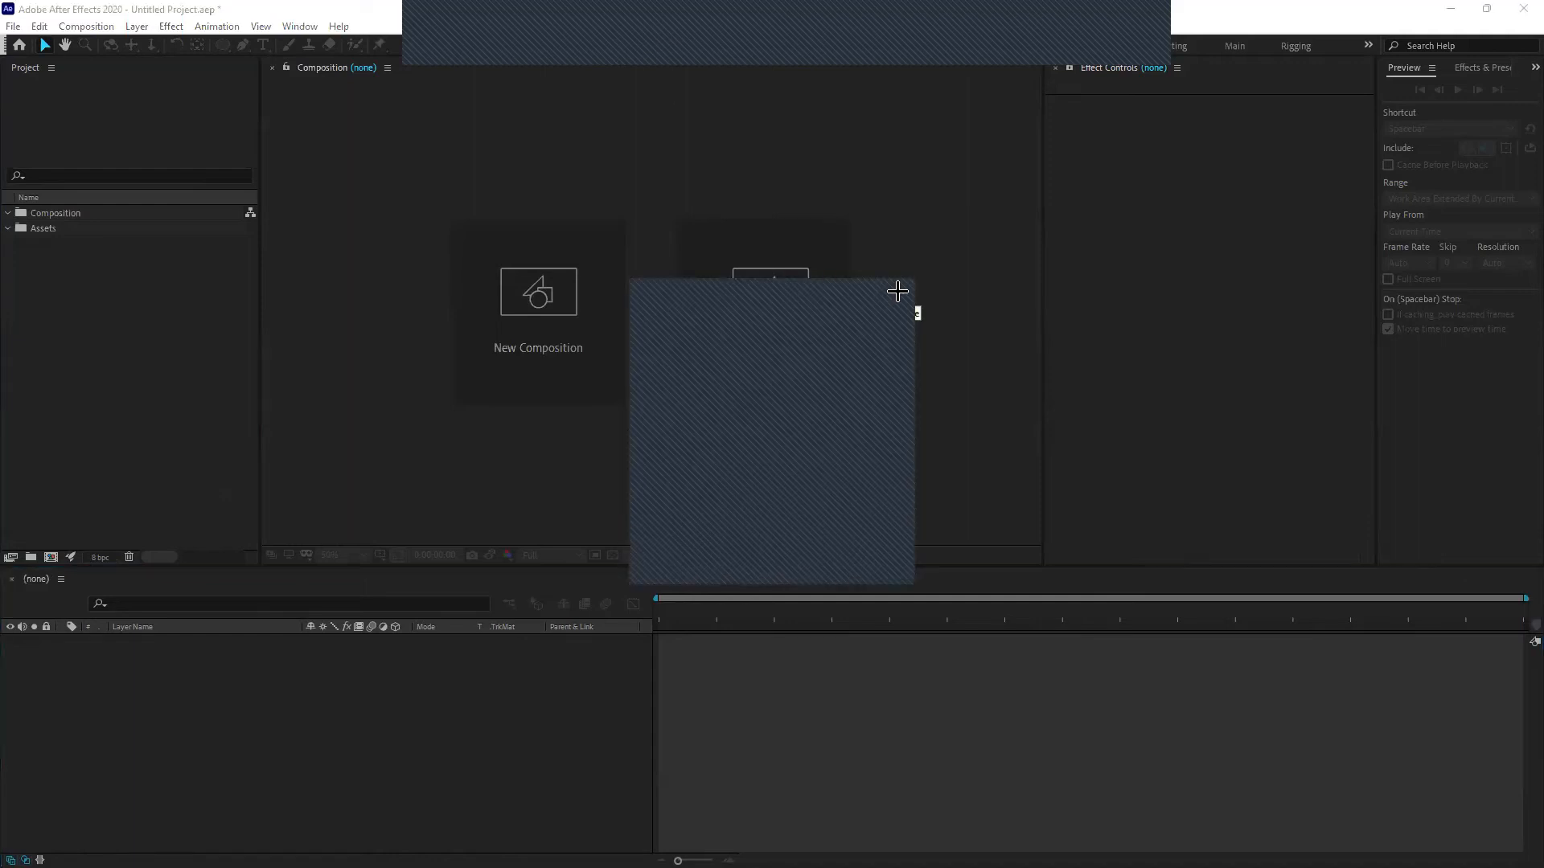
{"action": "left_click", "coordinate": [897, 291]}
{"action": "left_click", "coordinate": [899, 288]}
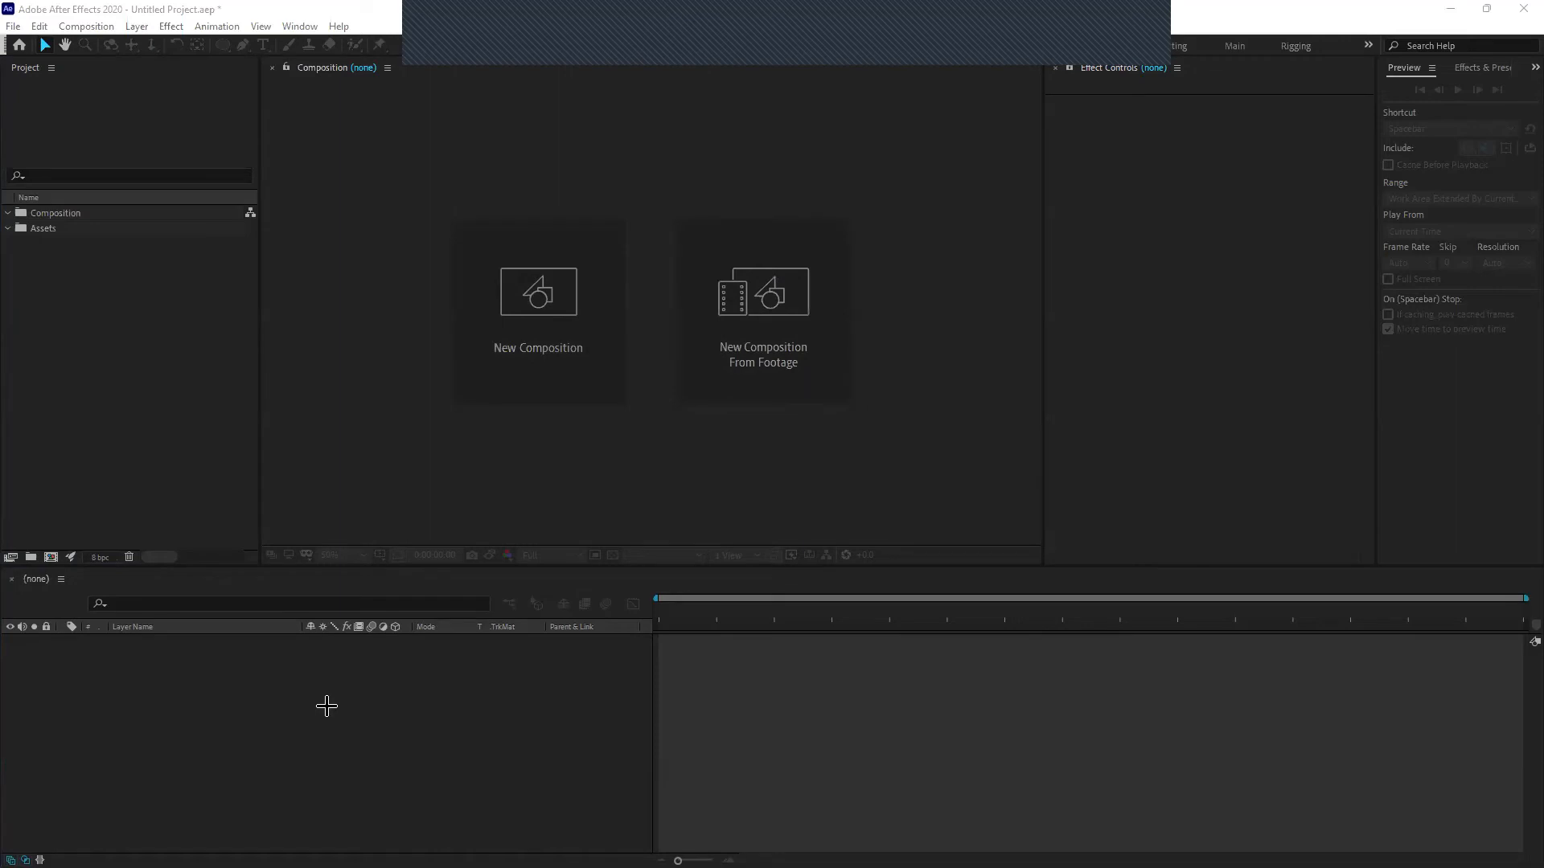
{"action": "left_click", "coordinate": [339, 463]}
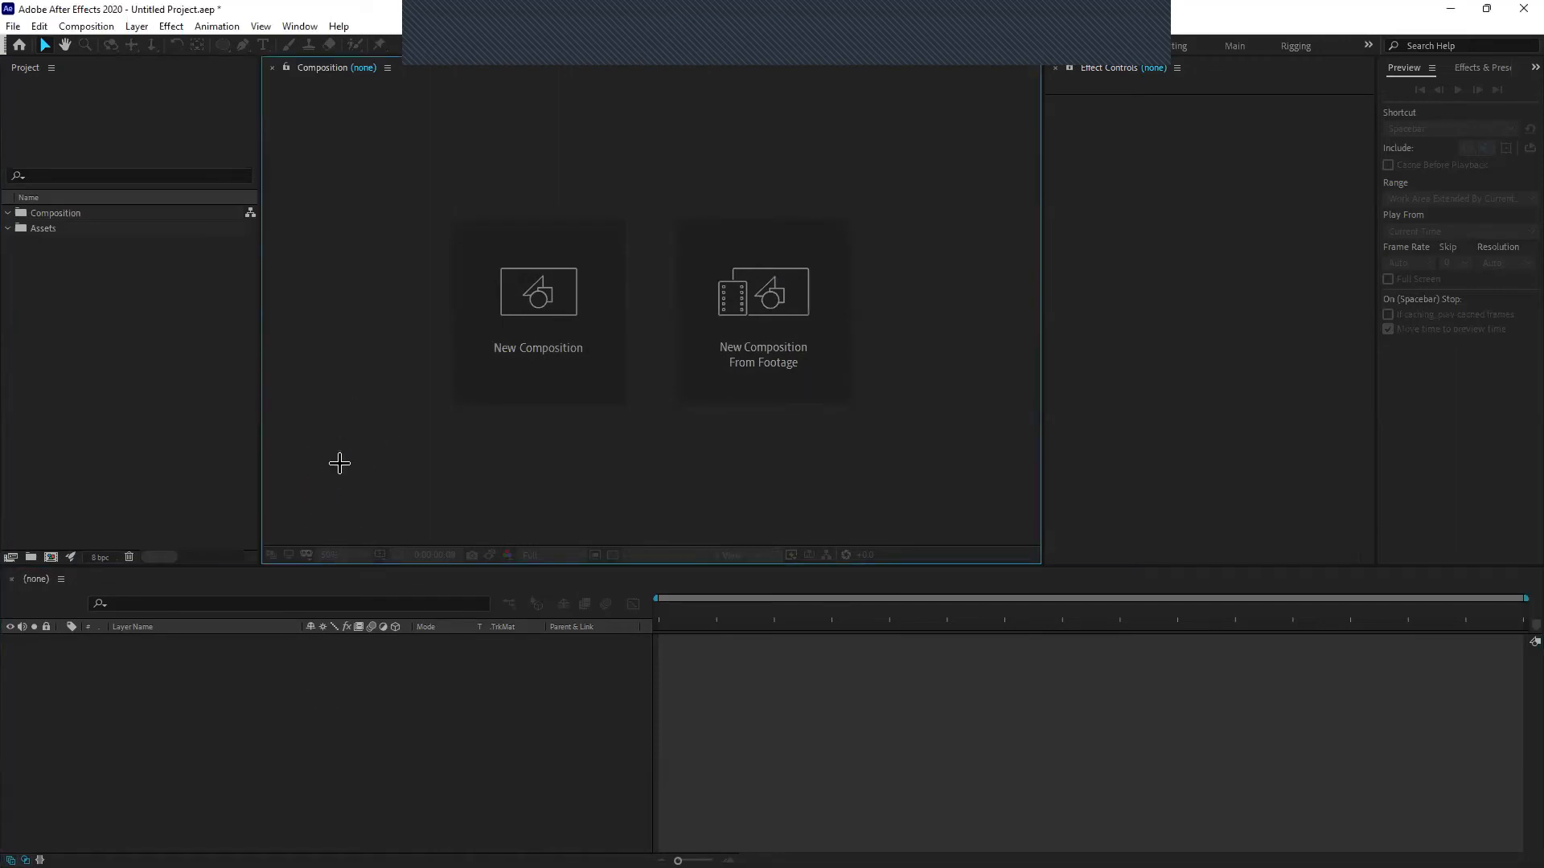
Start a new composition named abc and keep the HDTV 1080 24 preset after reviewing the preset list
{"action": "left_click", "coordinate": [470, 285]}
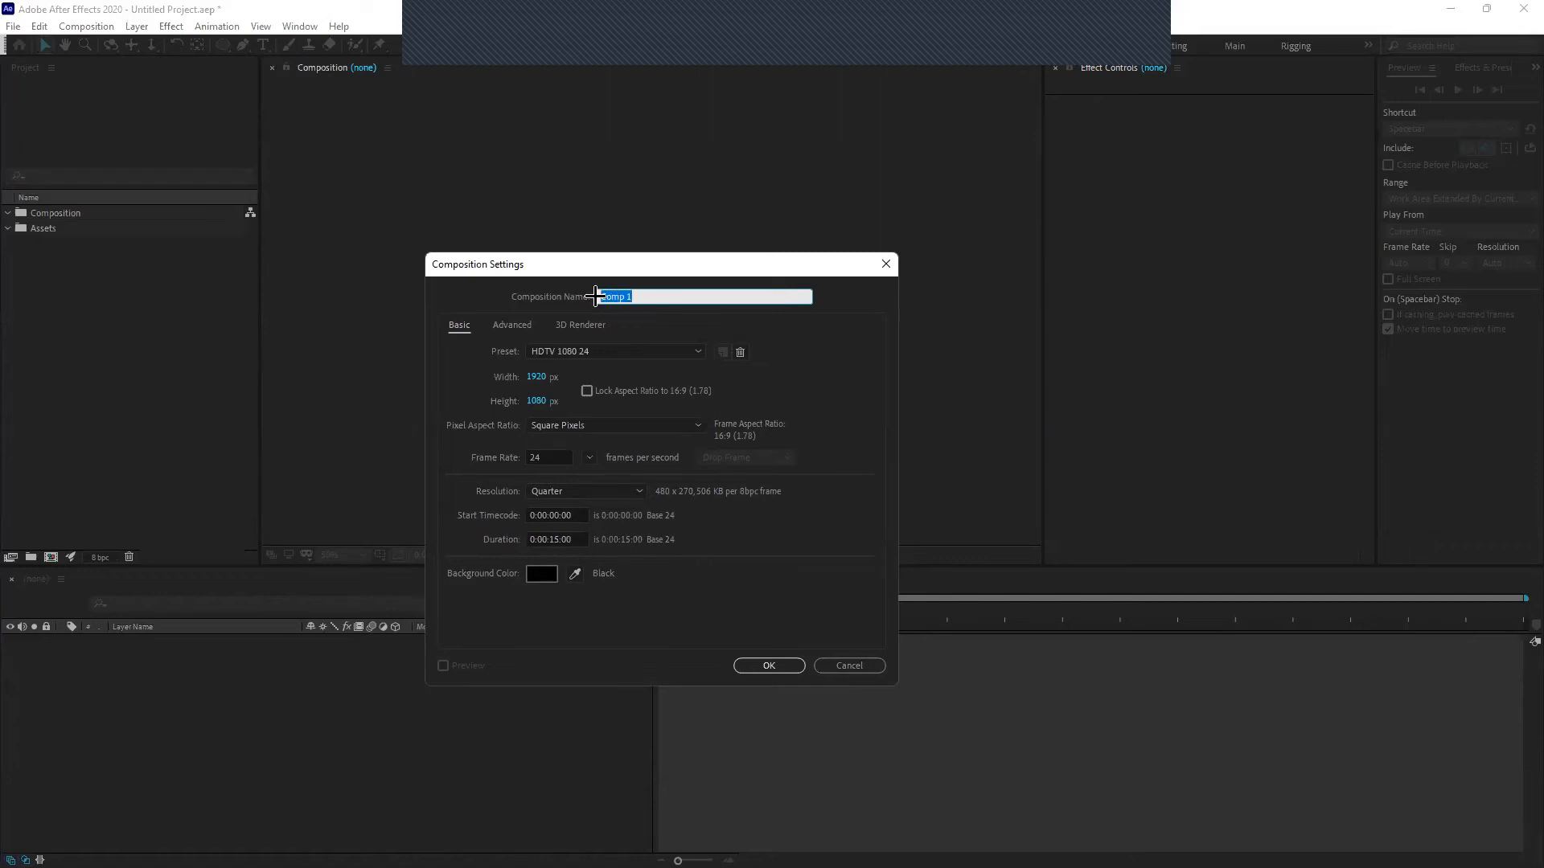
{"action": "type", "text": "abc"}
{"action": "left_click", "coordinate": [478, 365]}
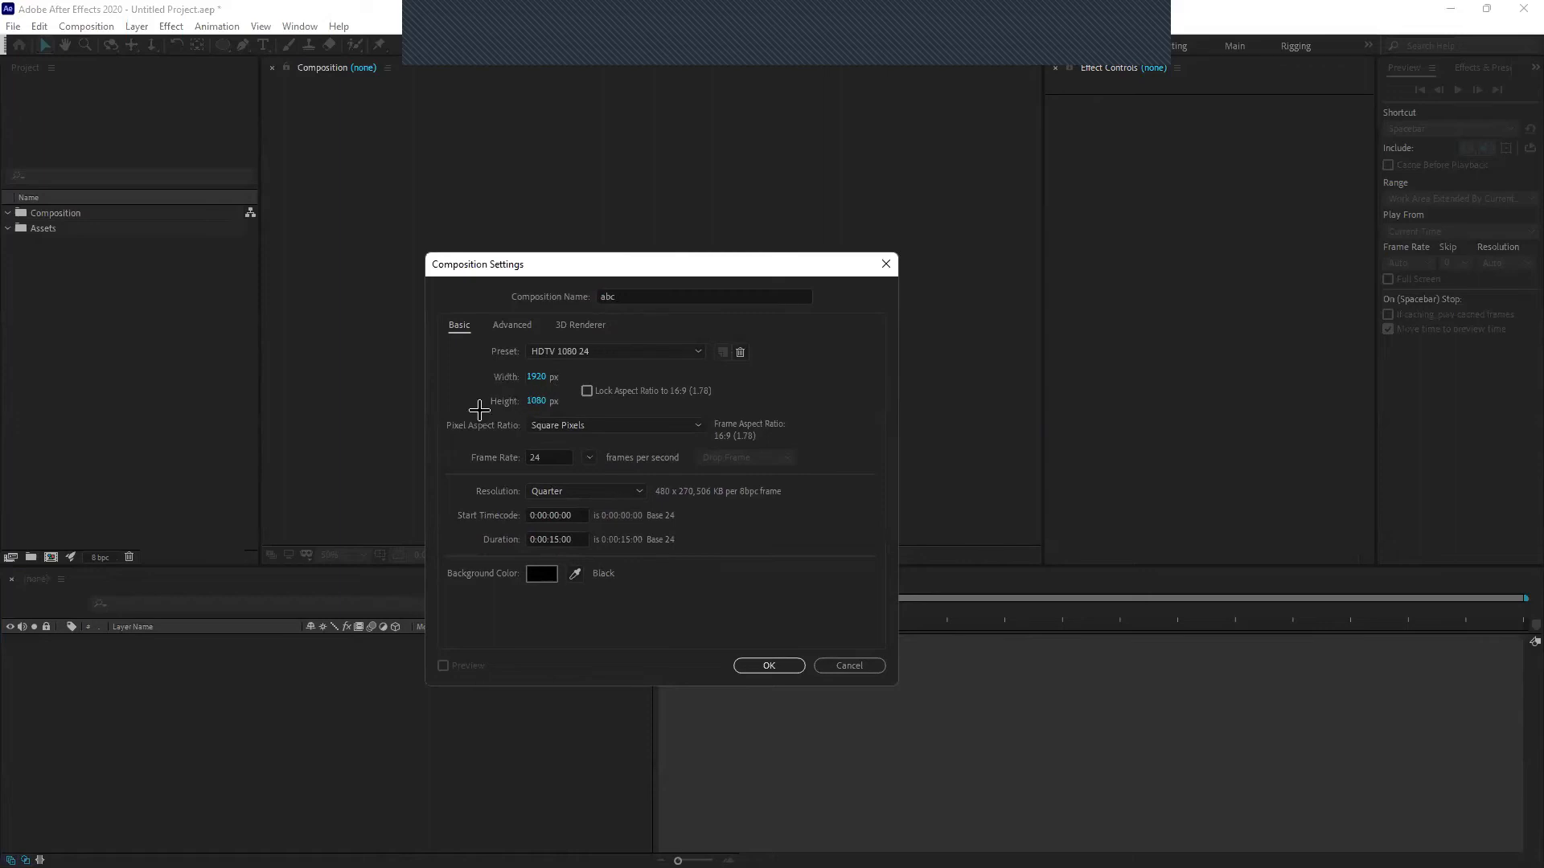
{"action": "left_click", "coordinate": [547, 353]}
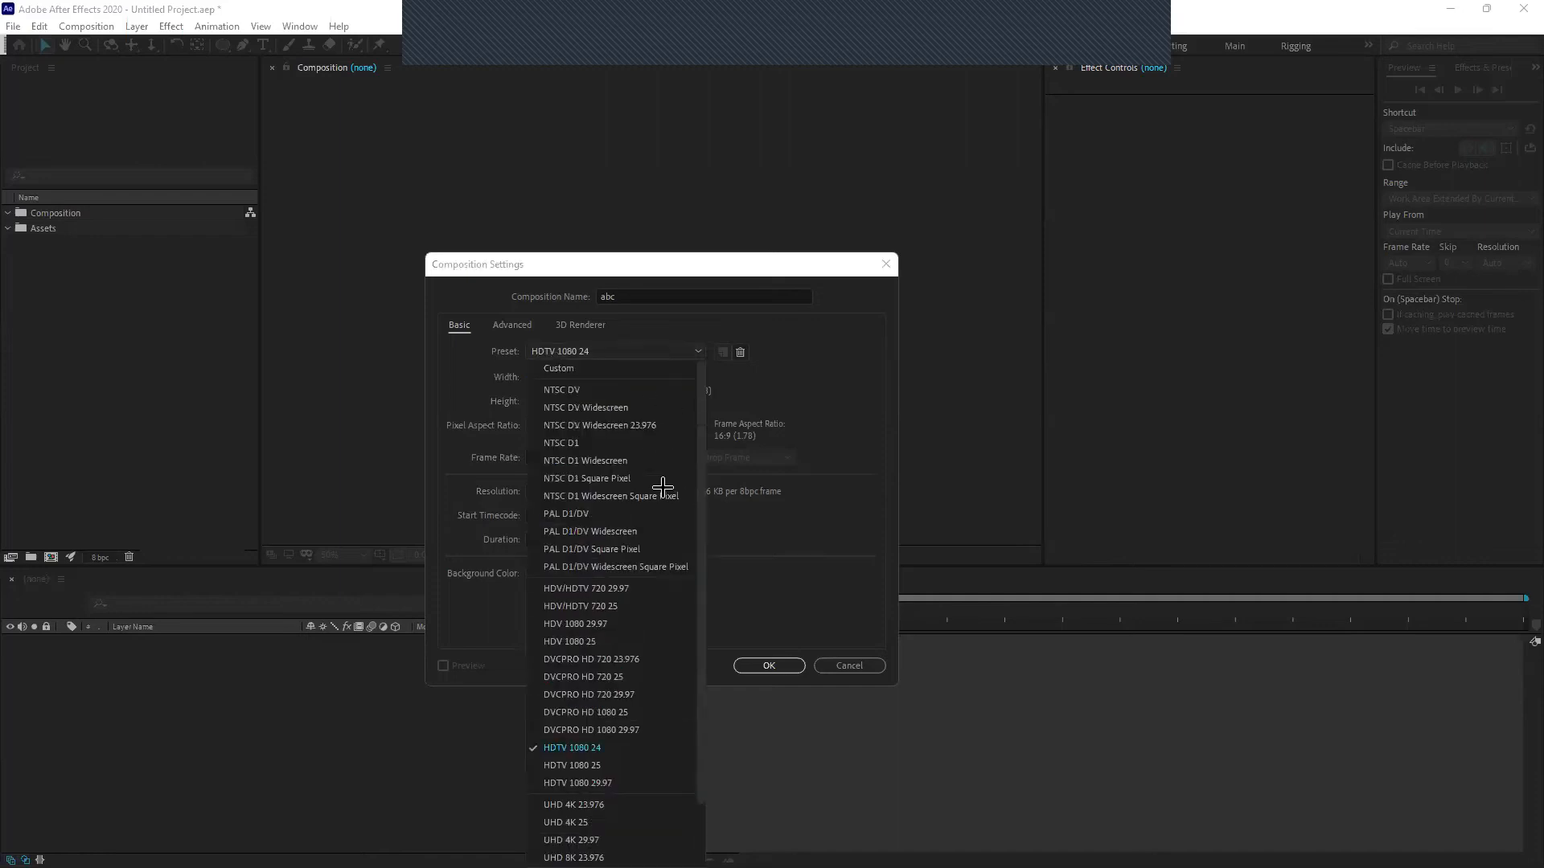
{"action": "scroll", "coordinate": [672, 448], "scroll_direction": "up", "scroll_amount": 2}
{"action": "left_click", "coordinate": [647, 372]}
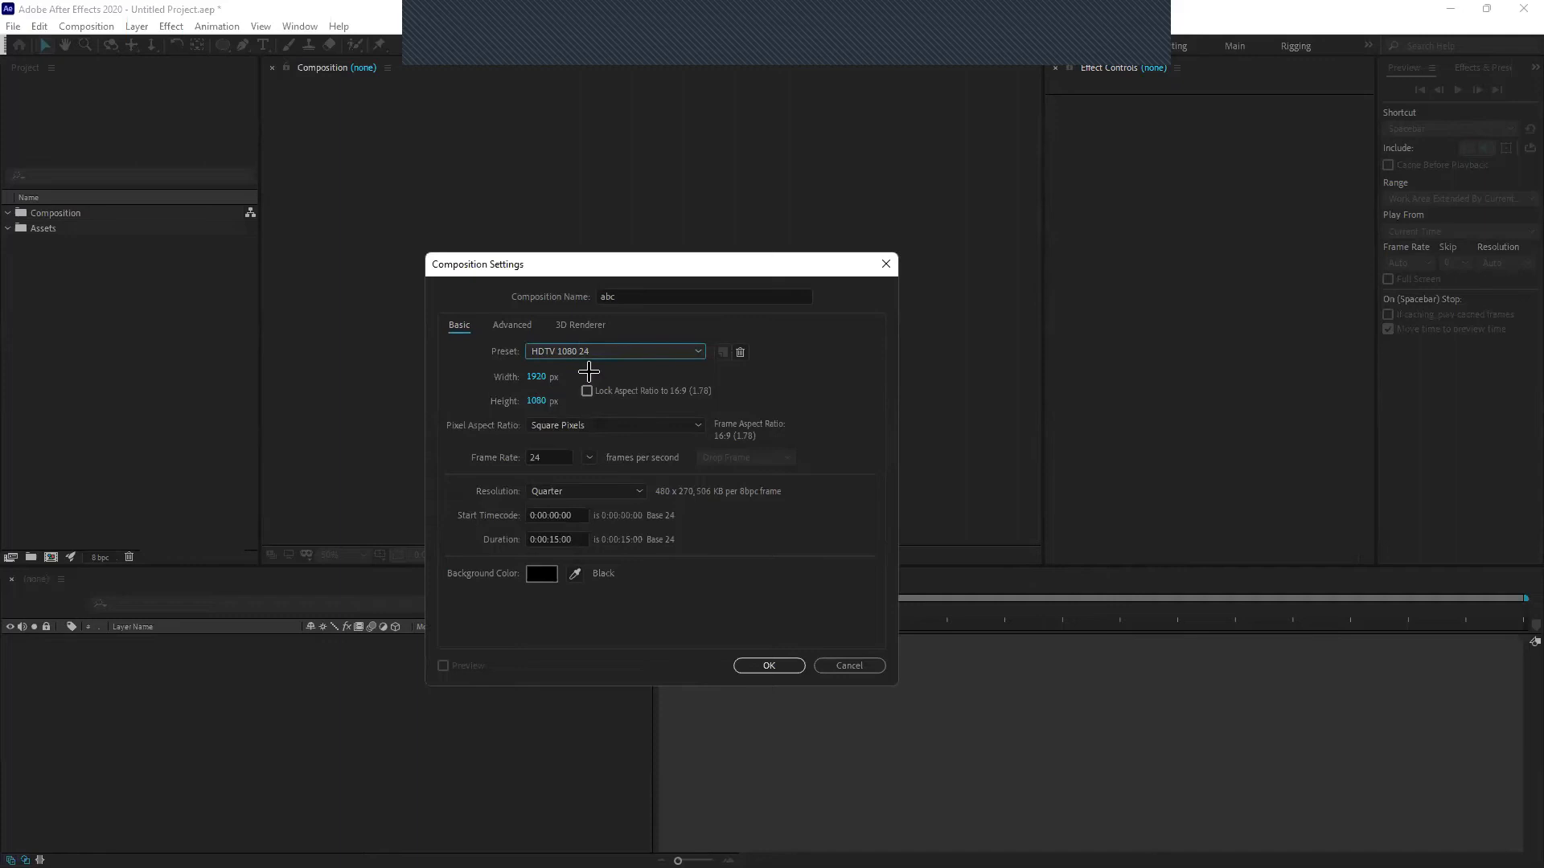
Set the new composition to a vertical frame 1080 px wide and 1920 px high
{"action": "left_click", "coordinate": [537, 402]}
{"action": "type", "text": "1920"}
{"action": "left_click", "coordinate": [535, 377]}
{"action": "type", "text": "1"}
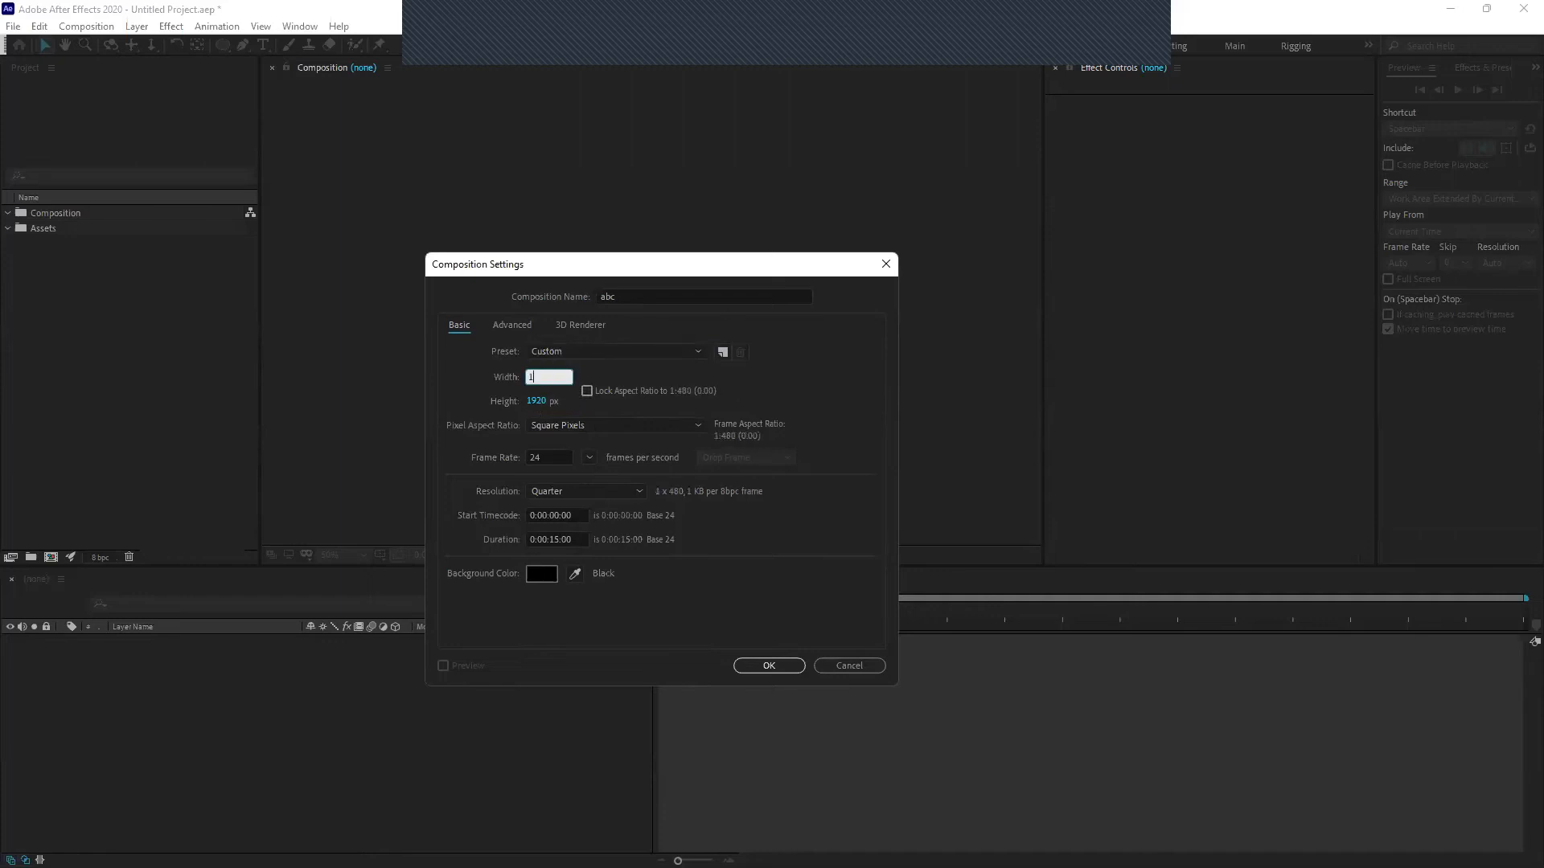
{"action": "type", "text": "00"}
{"action": "key", "text": "BackSpace"}
{"action": "type", "text": "80"}
{"action": "left_click", "coordinate": [486, 371]}
Set the composition's width to 1920 px and its height to 1080 px
{"action": "left_click", "coordinate": [537, 378]}
{"action": "type", "text": "1920"}
{"action": "left_click", "coordinate": [539, 400]}
{"action": "type", "text": "1080"}
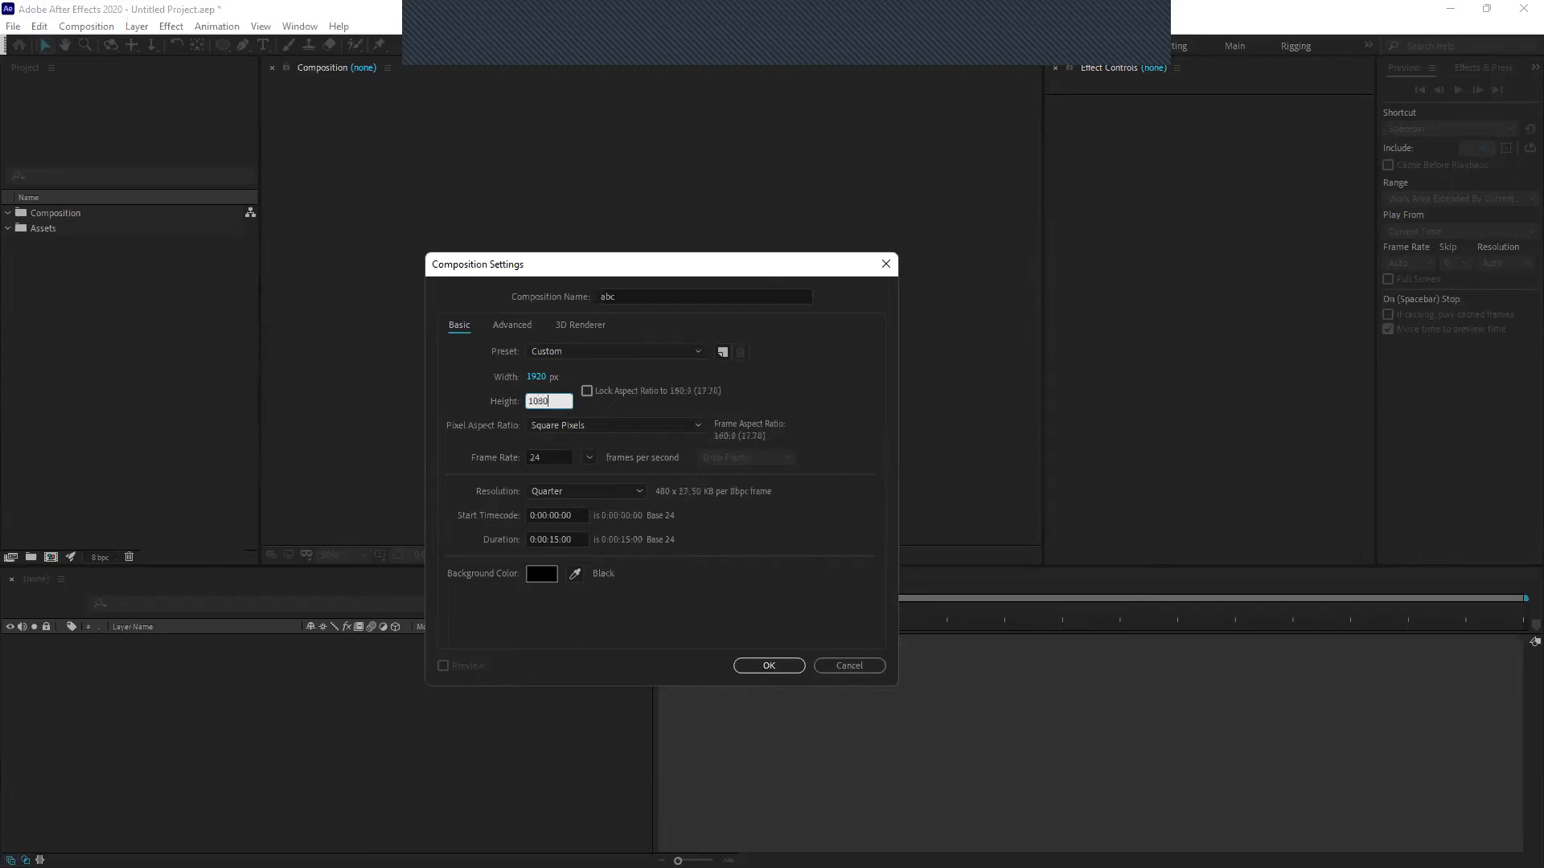
{"action": "left_click", "coordinate": [555, 388]}
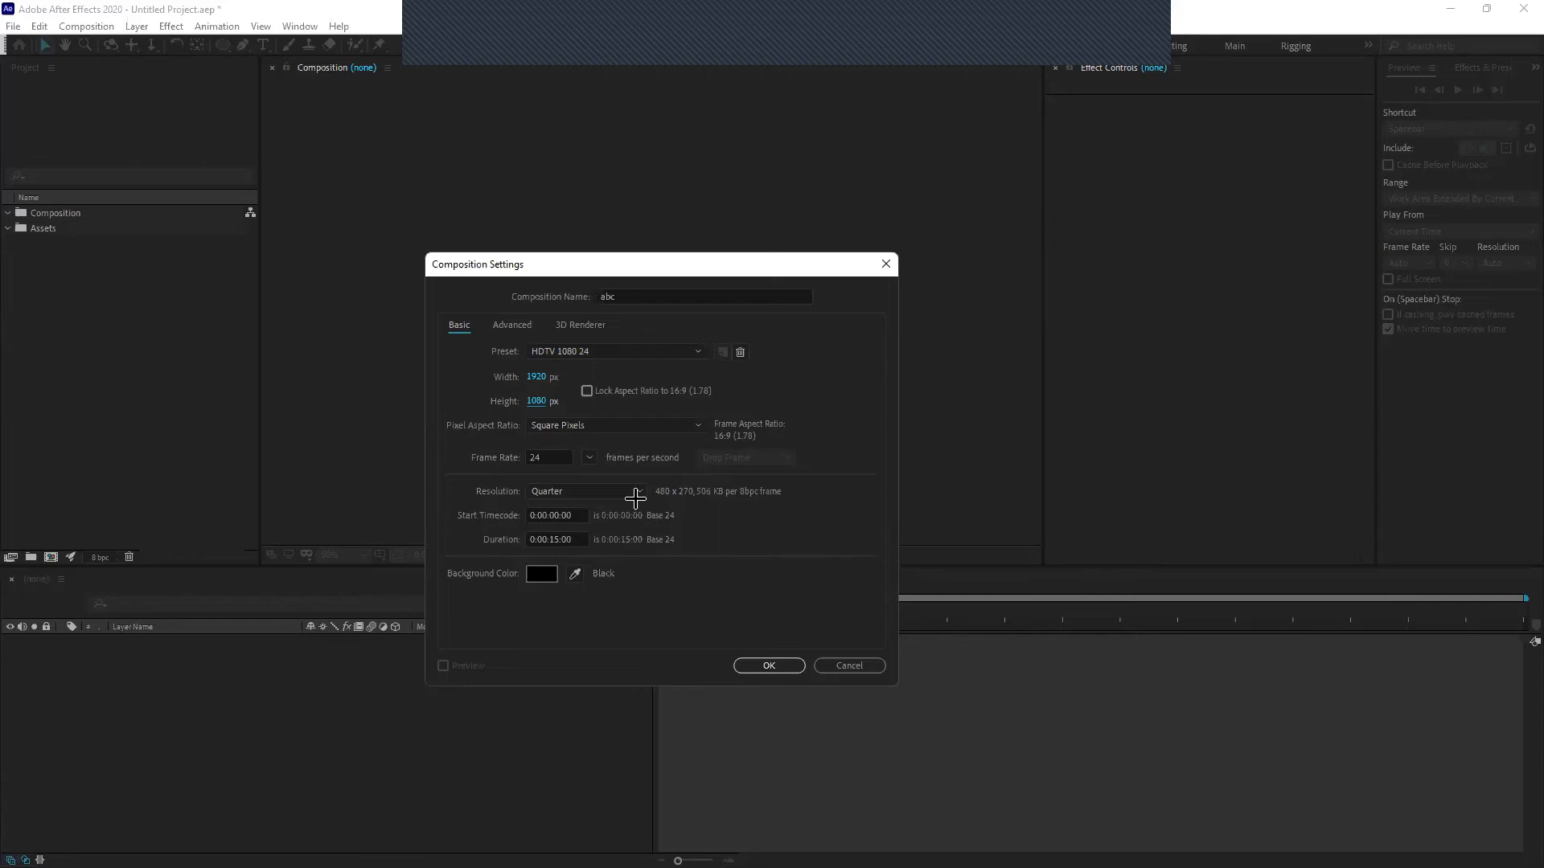
Look through the available frame rates for the composition without picking another one
{"action": "double_click", "coordinate": [563, 457]}
{"action": "left_click", "coordinate": [589, 457]}
{"action": "left_click", "coordinate": [714, 579]}
{"action": "left_click", "coordinate": [586, 458]}
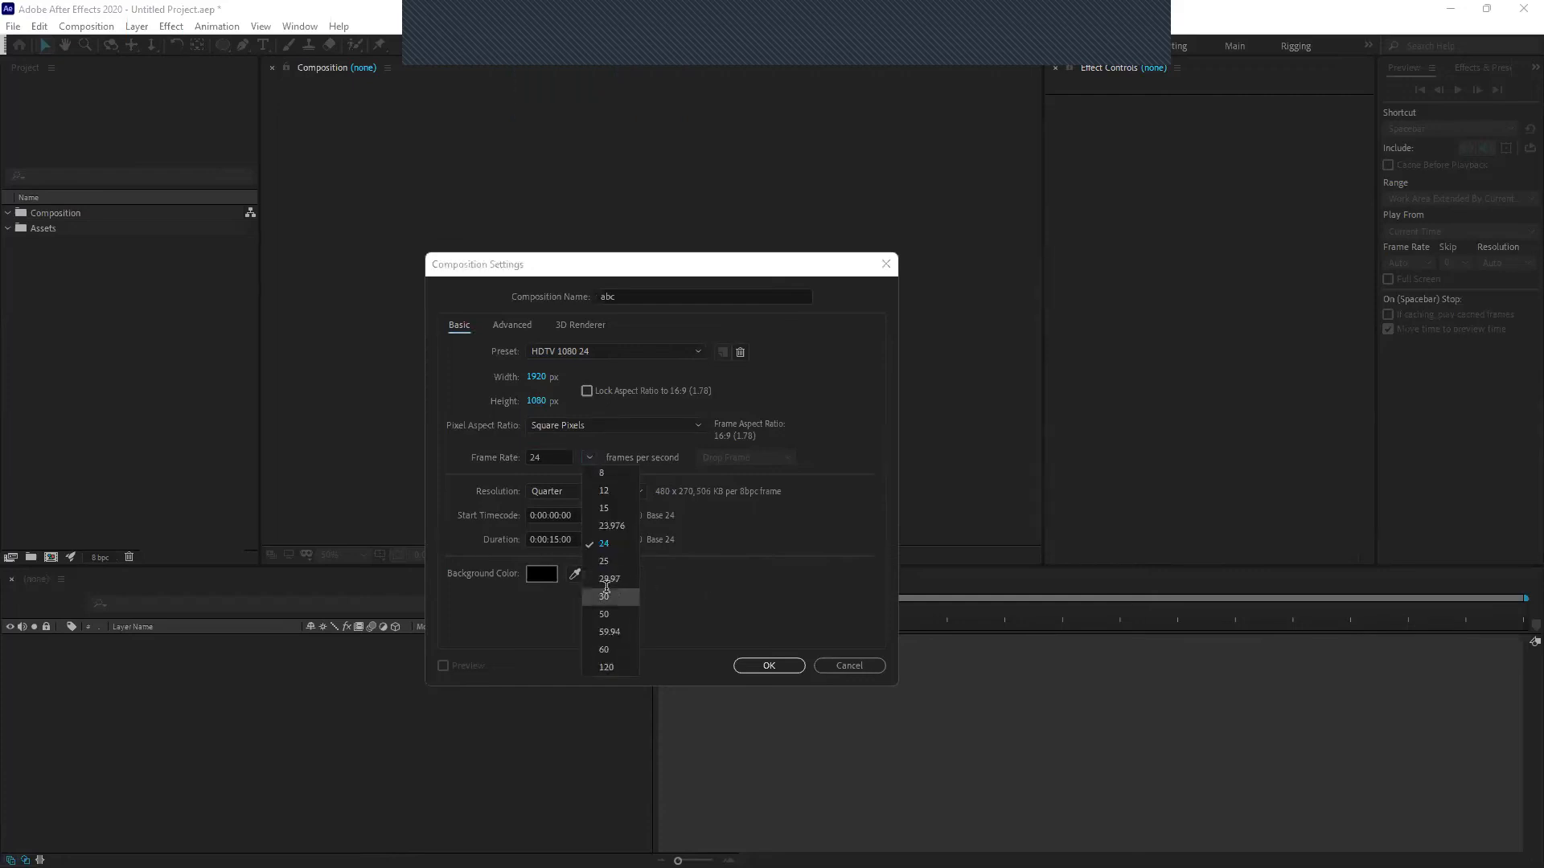
{"action": "left_click", "coordinate": [655, 592]}
{"action": "double_click", "coordinate": [538, 458]}
{"action": "left_click", "coordinate": [500, 459]}
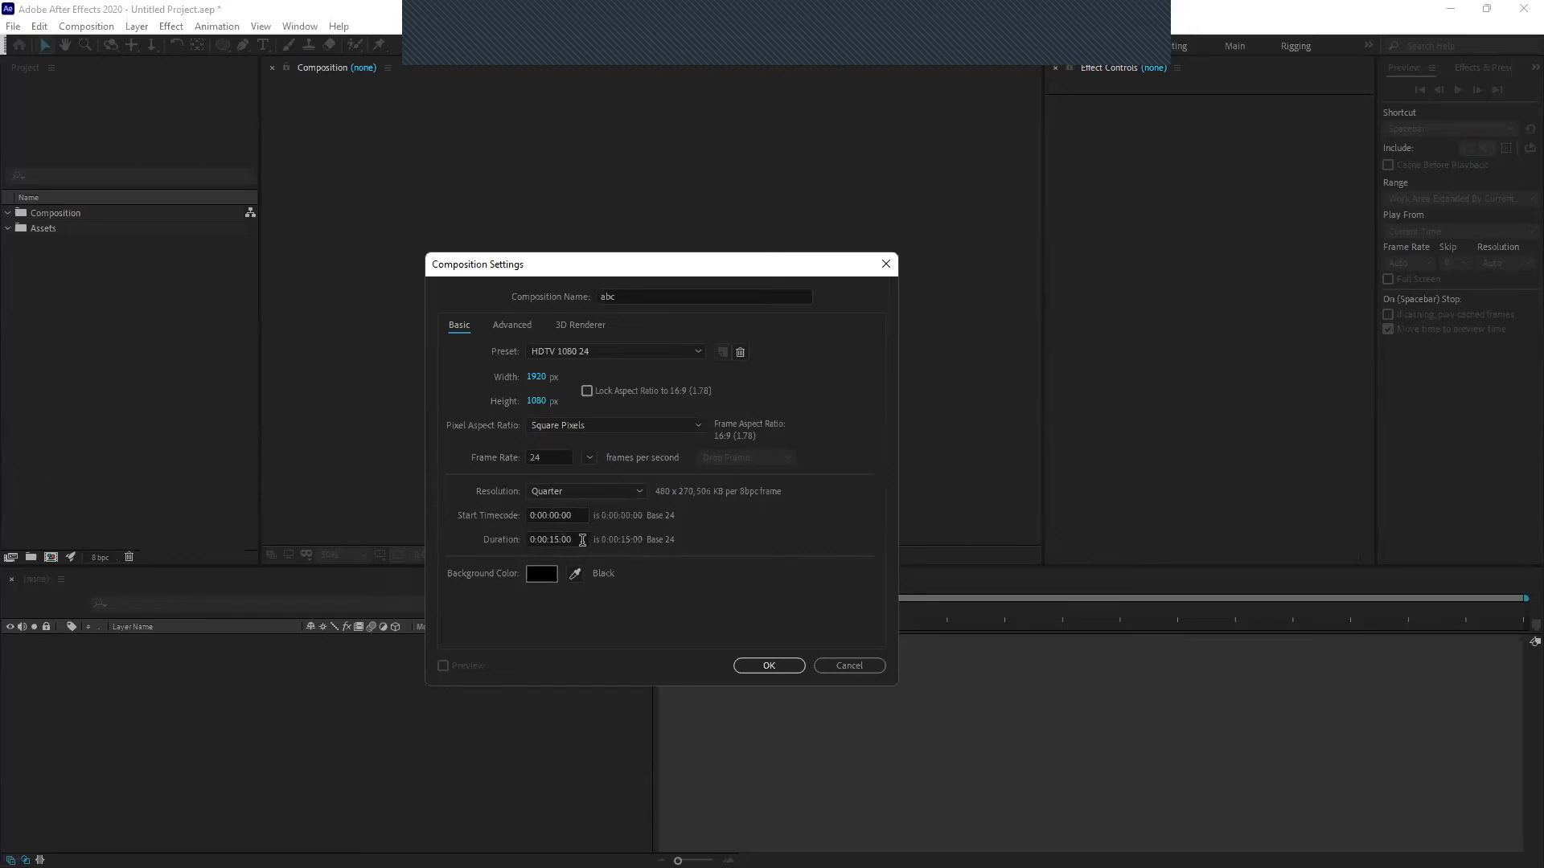
Set the composition's duration to 10 seconds
{"action": "left_click", "coordinate": [574, 539]}
{"action": "left_click", "coordinate": [635, 553]}
{"action": "left_click", "coordinate": [552, 537]}
{"action": "left_click", "coordinate": [600, 573]}
{"action": "left_click_drag", "start_coordinate": [576, 541], "coordinate": [471, 539]}
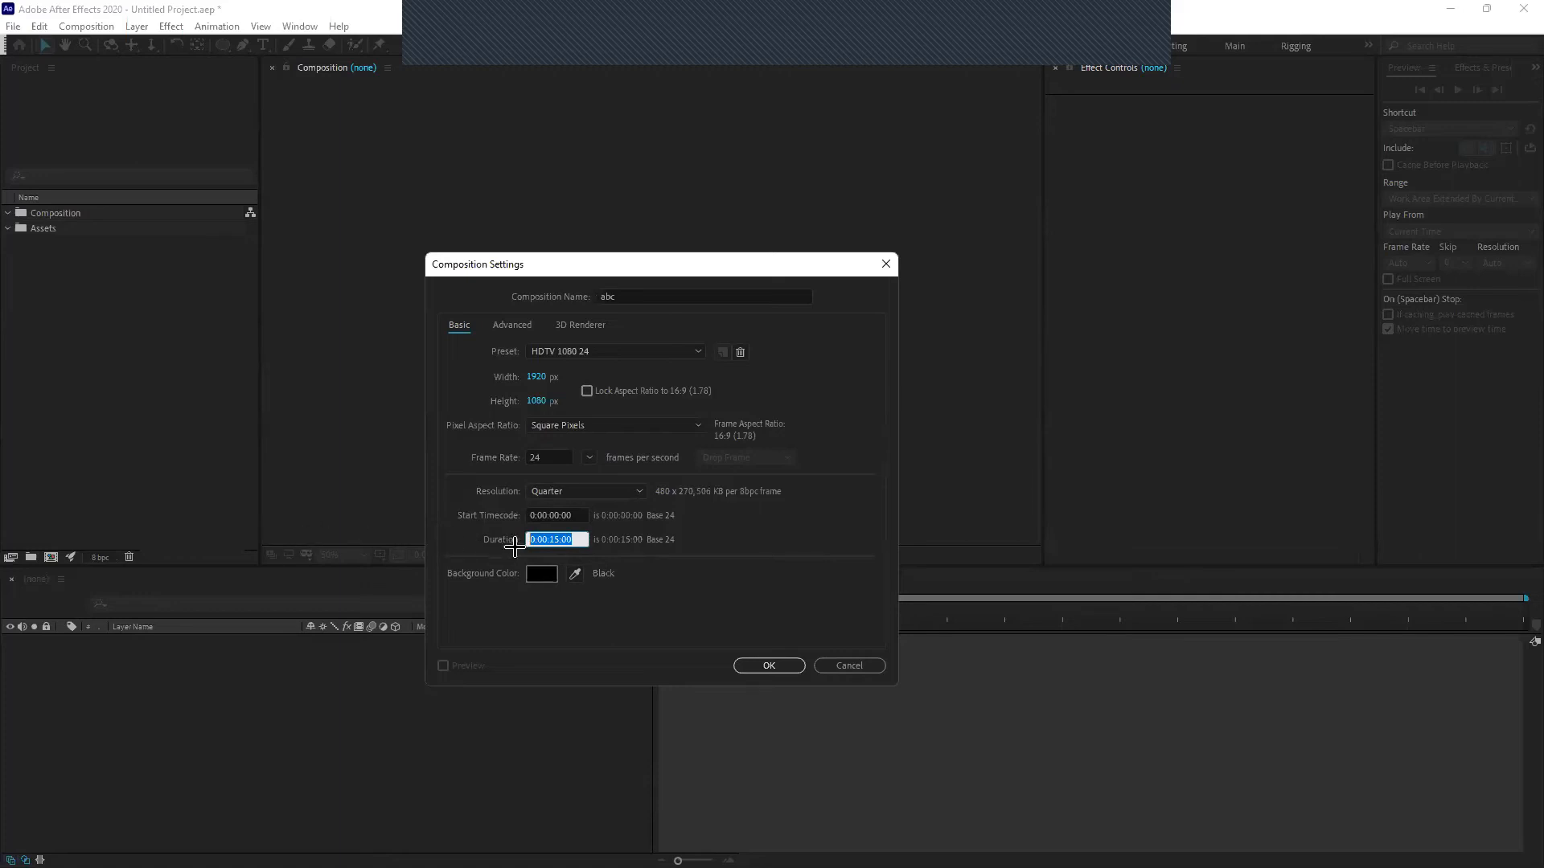
{"action": "type", "text": "10"}
{"action": "left_click", "coordinate": [656, 551]}
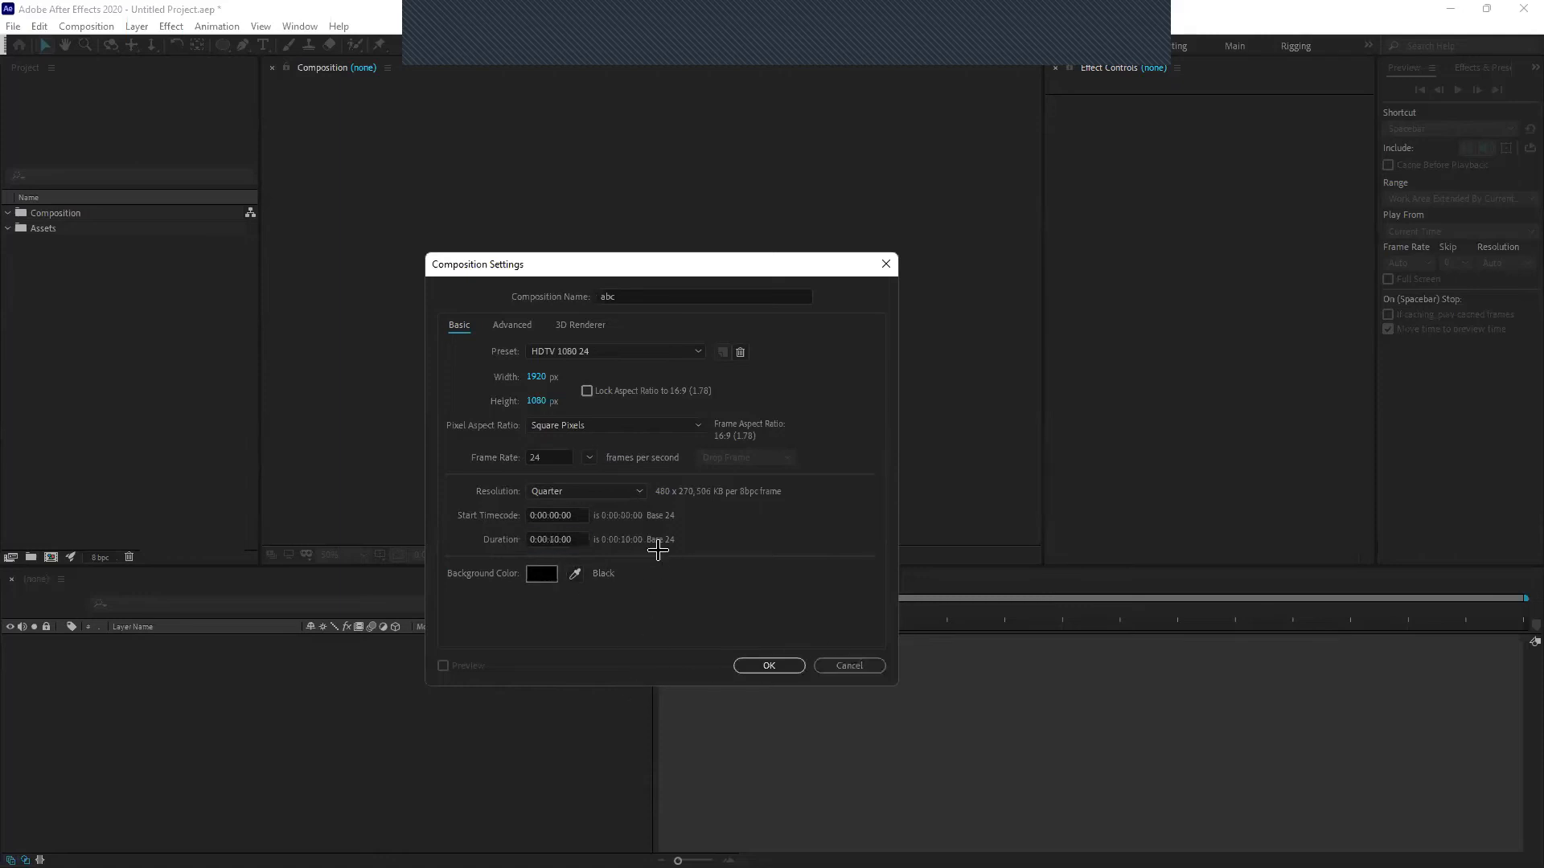
Try entering the composition's duration as "10." and as "10"
{"action": "left_click", "coordinate": [573, 539]}
{"action": "type", "text": "10."}
{"action": "left_click", "coordinate": [646, 544]}
{"action": "left_click", "coordinate": [543, 540]}
{"action": "type", "text": "10"}
{"action": "left_click", "coordinate": [683, 585]}
Set the composition's duration to 20 seconds and create the composition
{"action": "left_click", "coordinate": [567, 539]}
{"action": "left_click_drag", "start_coordinate": [567, 539], "coordinate": [495, 539]}
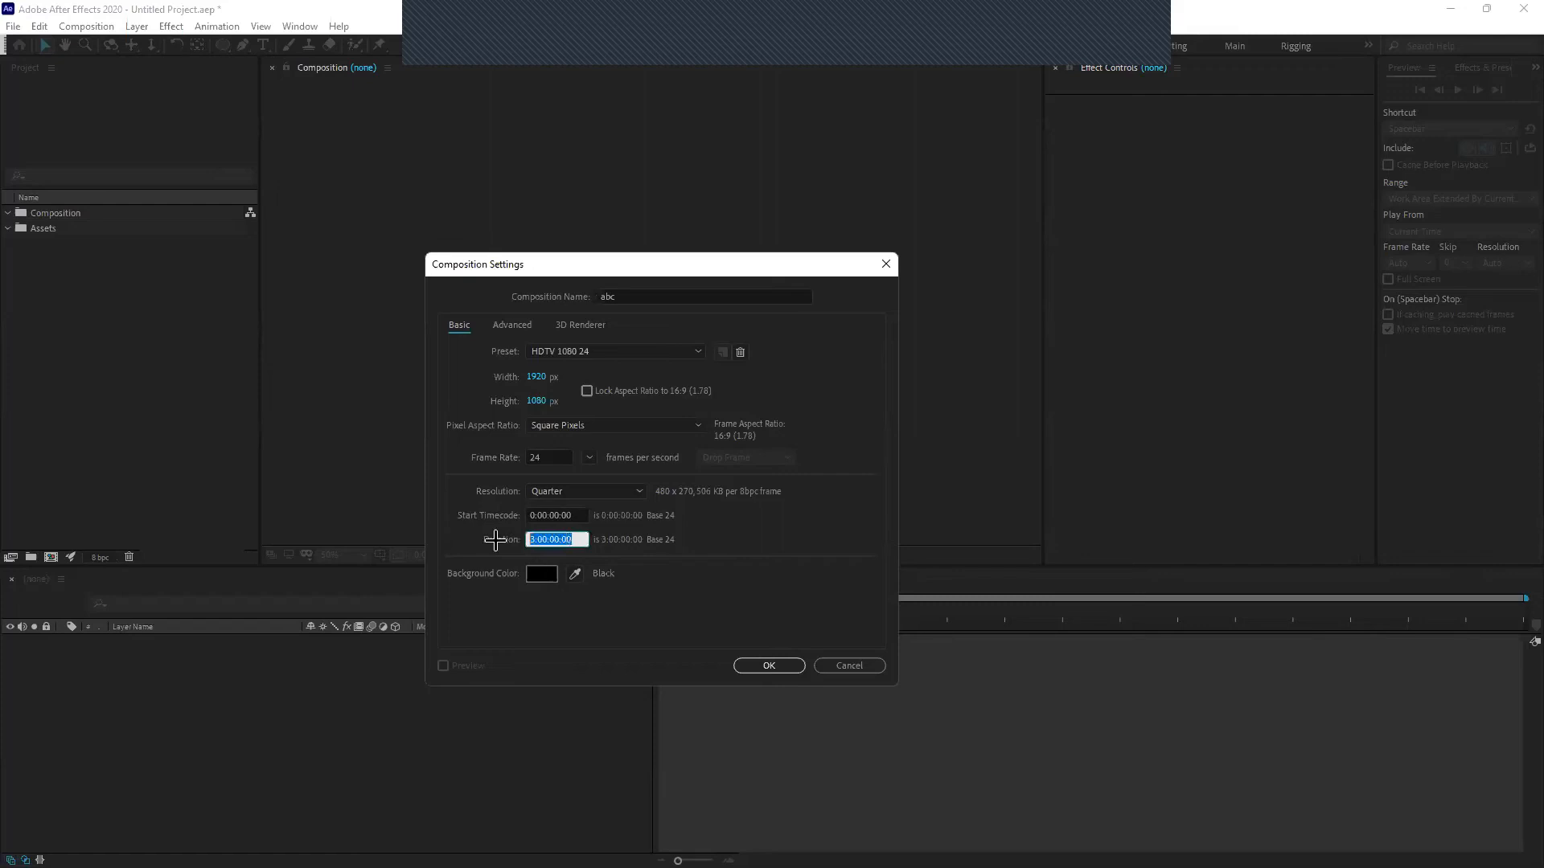
{"action": "type", "text": "20"}
{"action": "key", "text": "Return"}
Scrub the abc timeline back to its start, then advance frame by frame to 0:00:00:07
{"action": "left_click_drag", "start_coordinate": [1510, 616], "coordinate": [507, 672]}
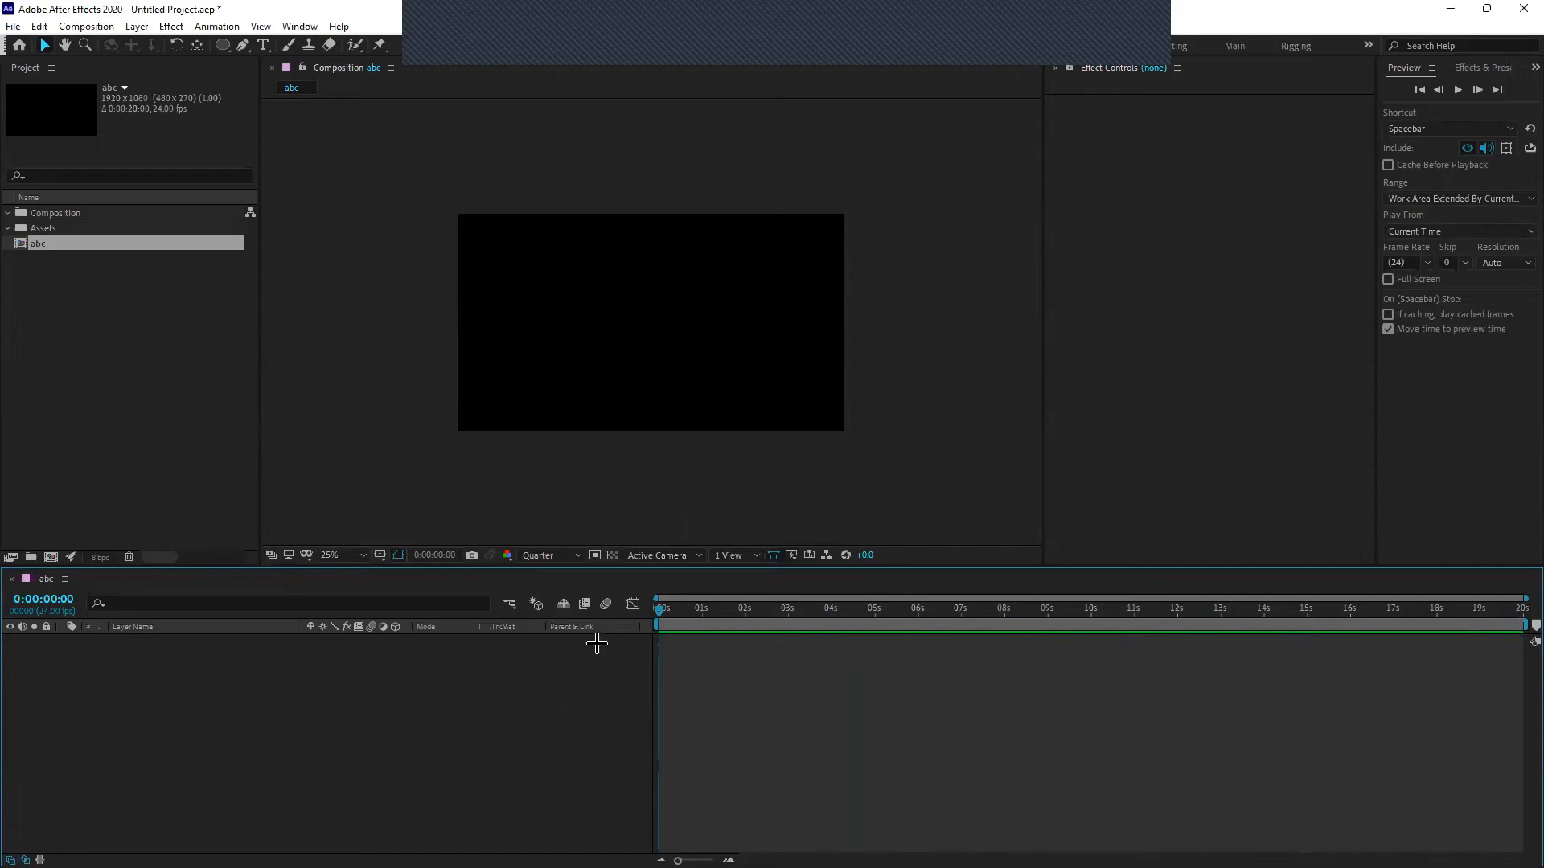
{"action": "left_click_drag", "start_coordinate": [672, 611], "coordinate": [625, 617]}
{"action": "key", "text": "="}
{"action": "key", "text": "="}
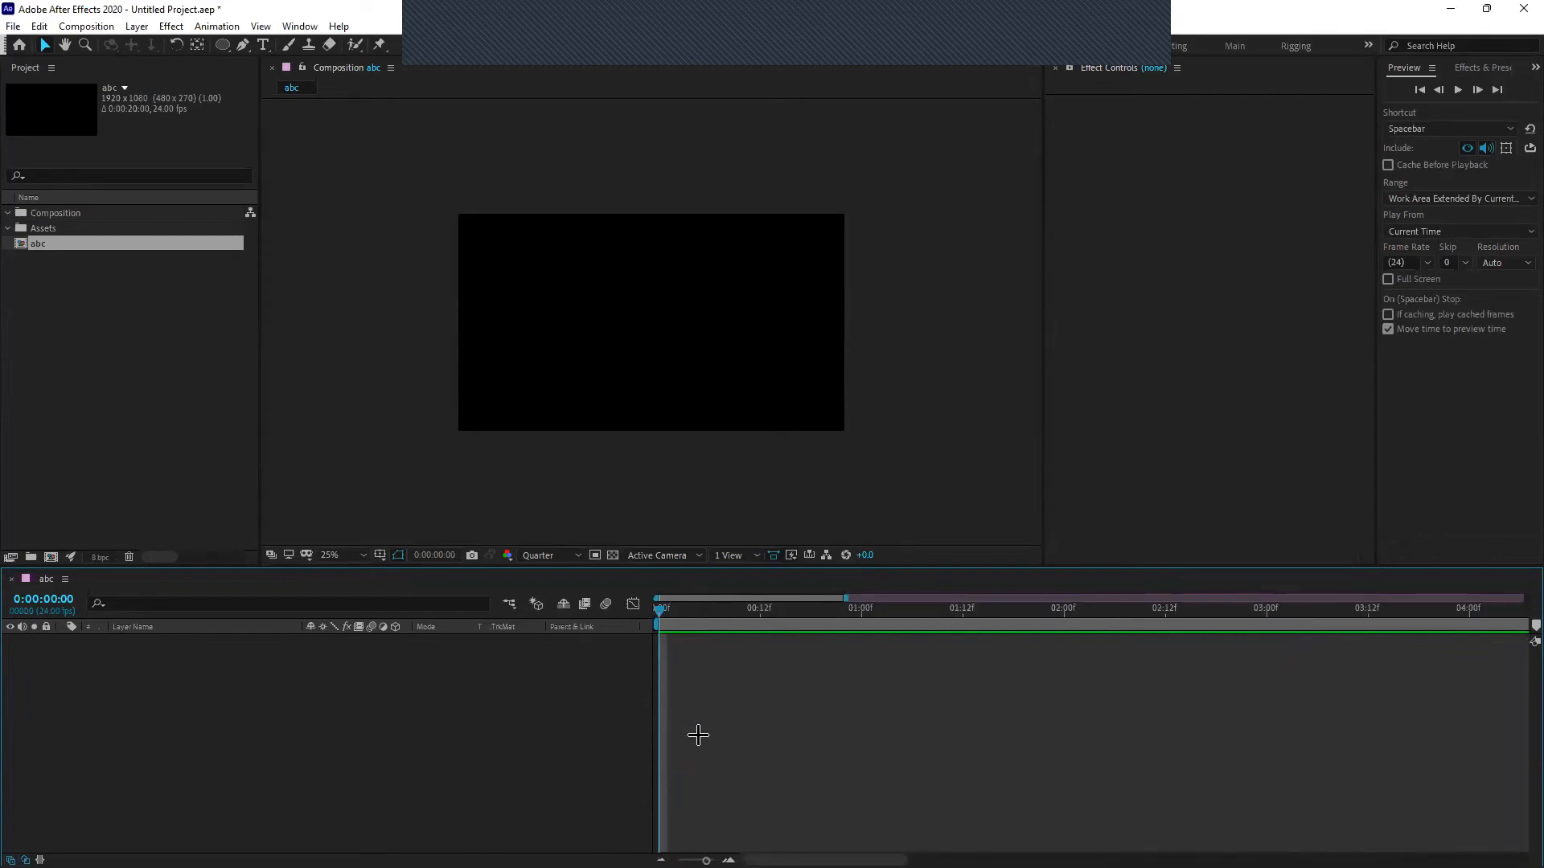
{"action": "key", "text": "Page_Down"}
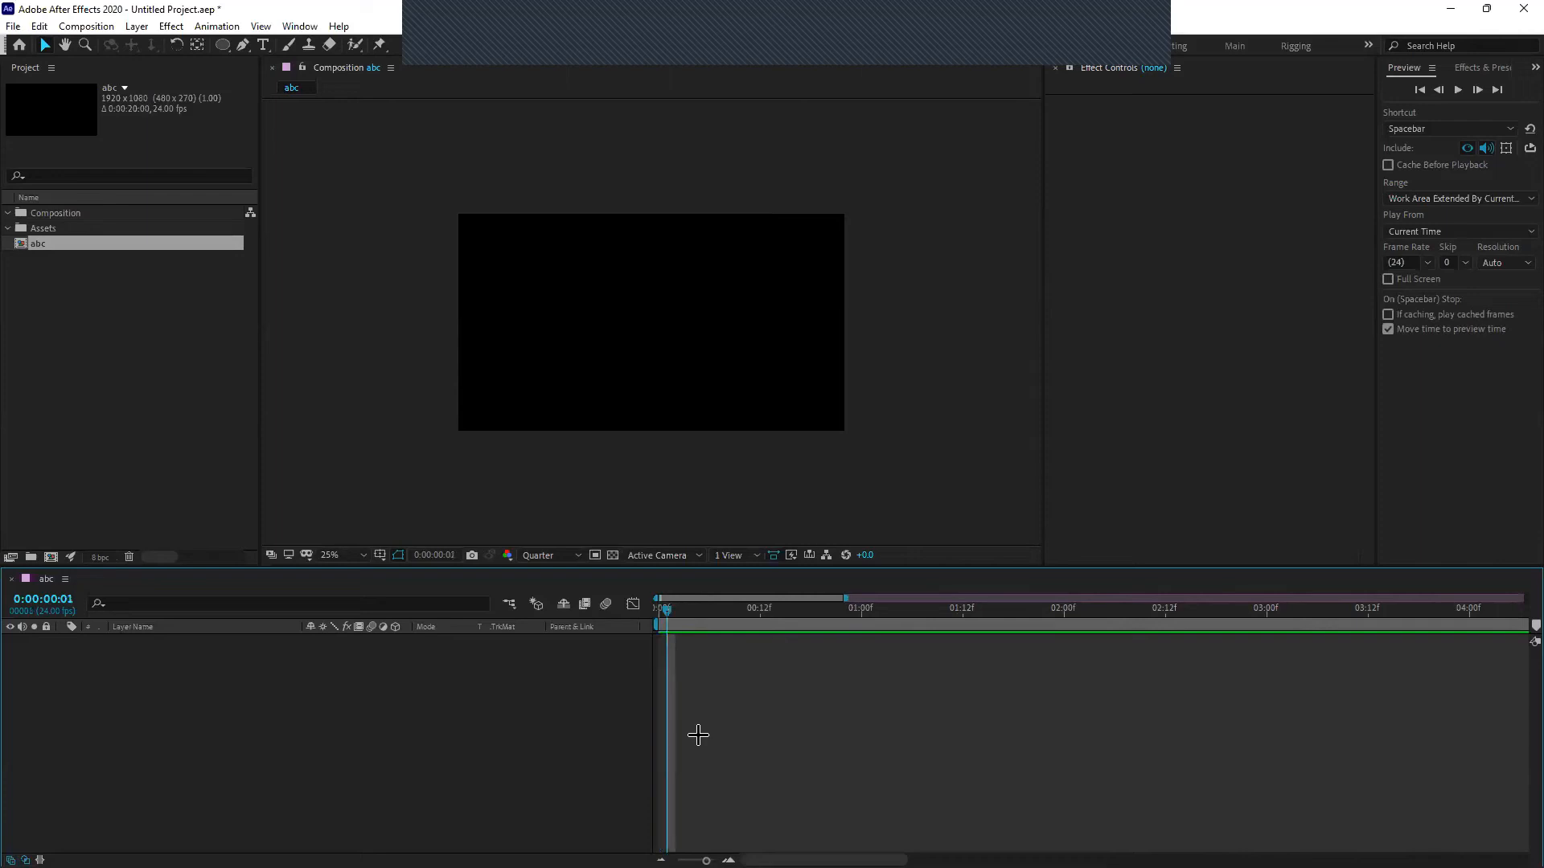
{"action": "key", "text": "Page_Down"}
{"action": "key", "text": "Page_Down"}
{"action": "key", "text": "Page_Down"}
{"action": "key", "text": "Page_Down"}
{"action": "key", "text": "Page_Down"}
{"action": "key", "text": "Page_Down"}
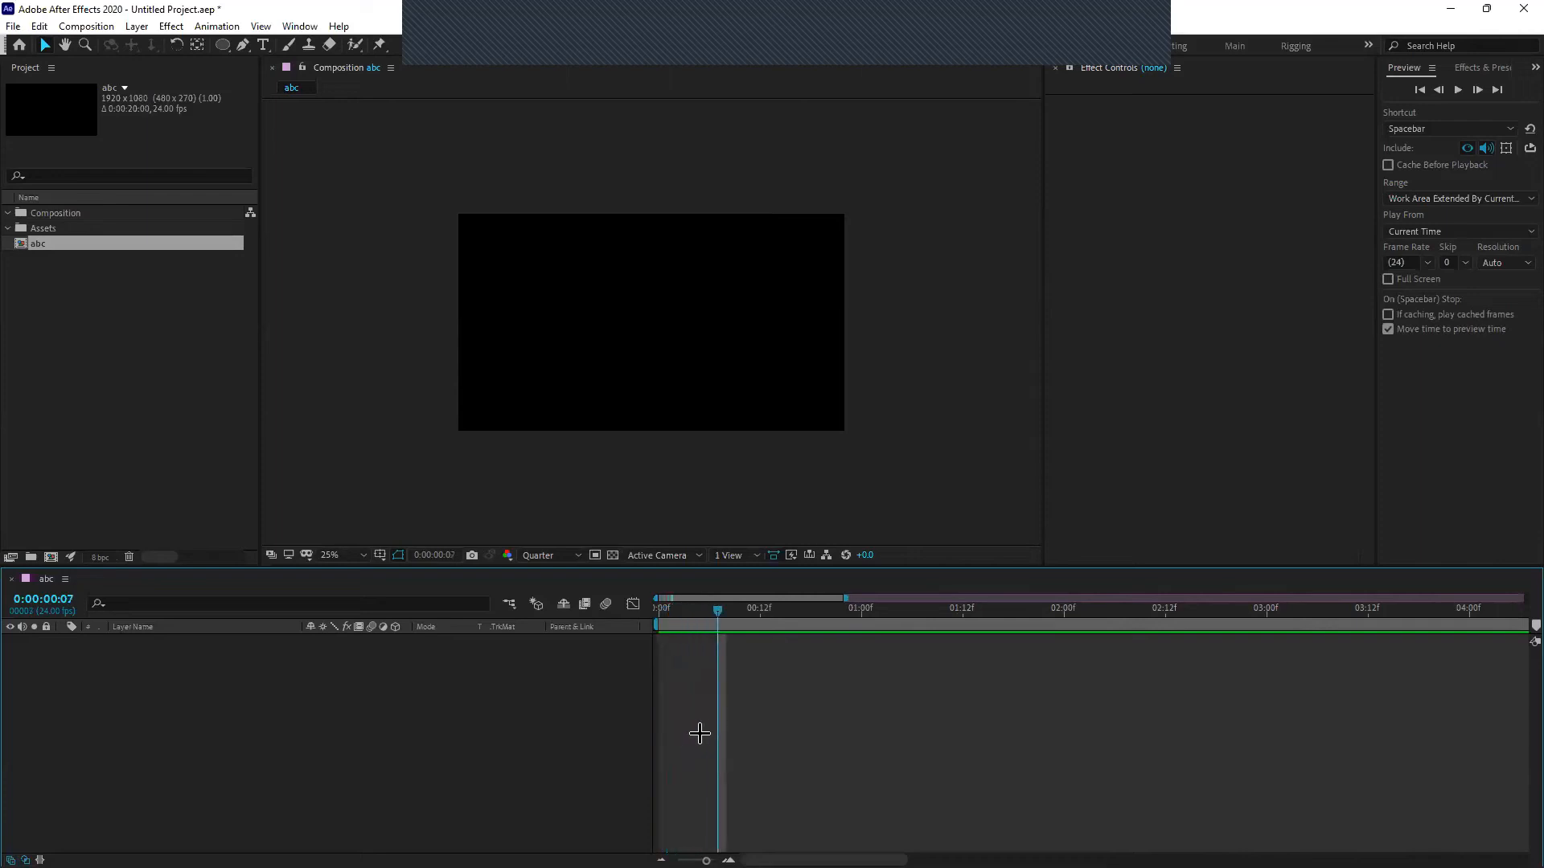
Preview the composition from its first frame, stop playback, and return the current time to 0:00:00:00
{"action": "left_click", "coordinate": [661, 608]}
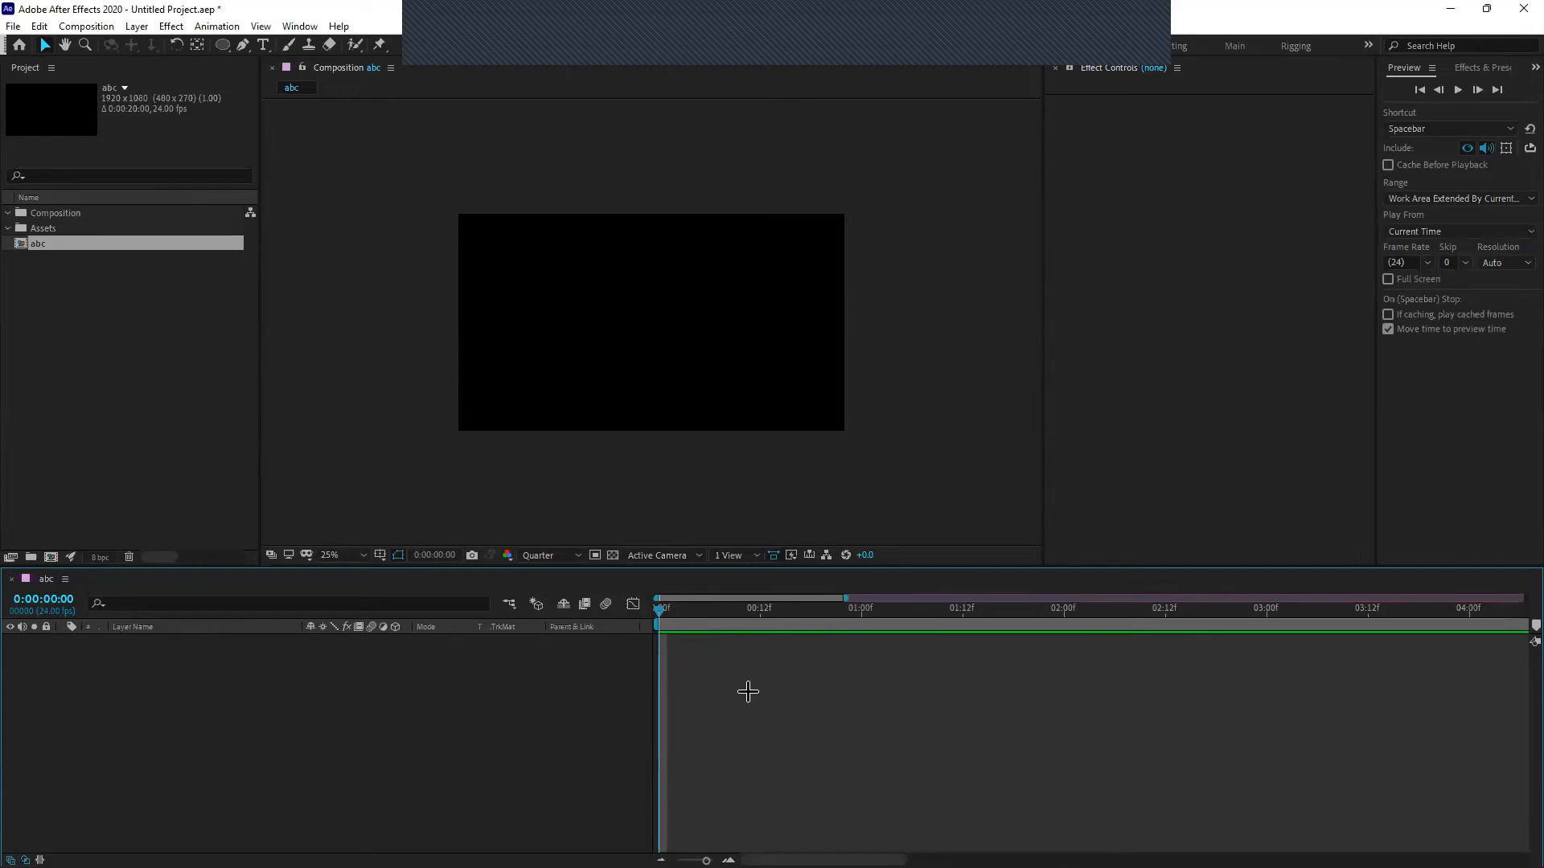
{"action": "key", "text": "space"}
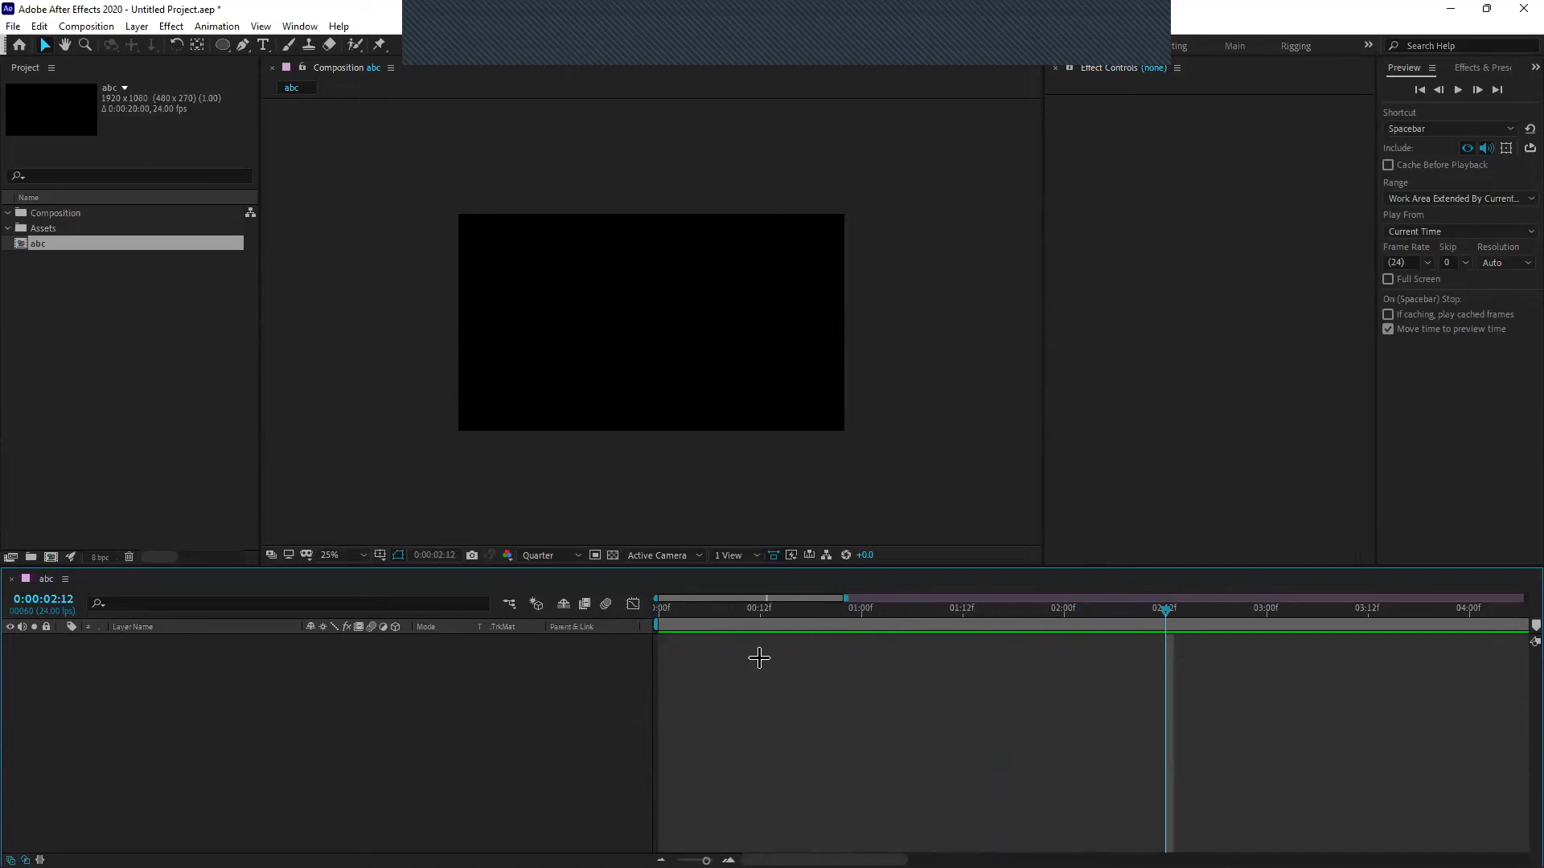
{"action": "key", "text": ";"}
{"action": "left_click_drag", "start_coordinate": [693, 613], "coordinate": [595, 617]}
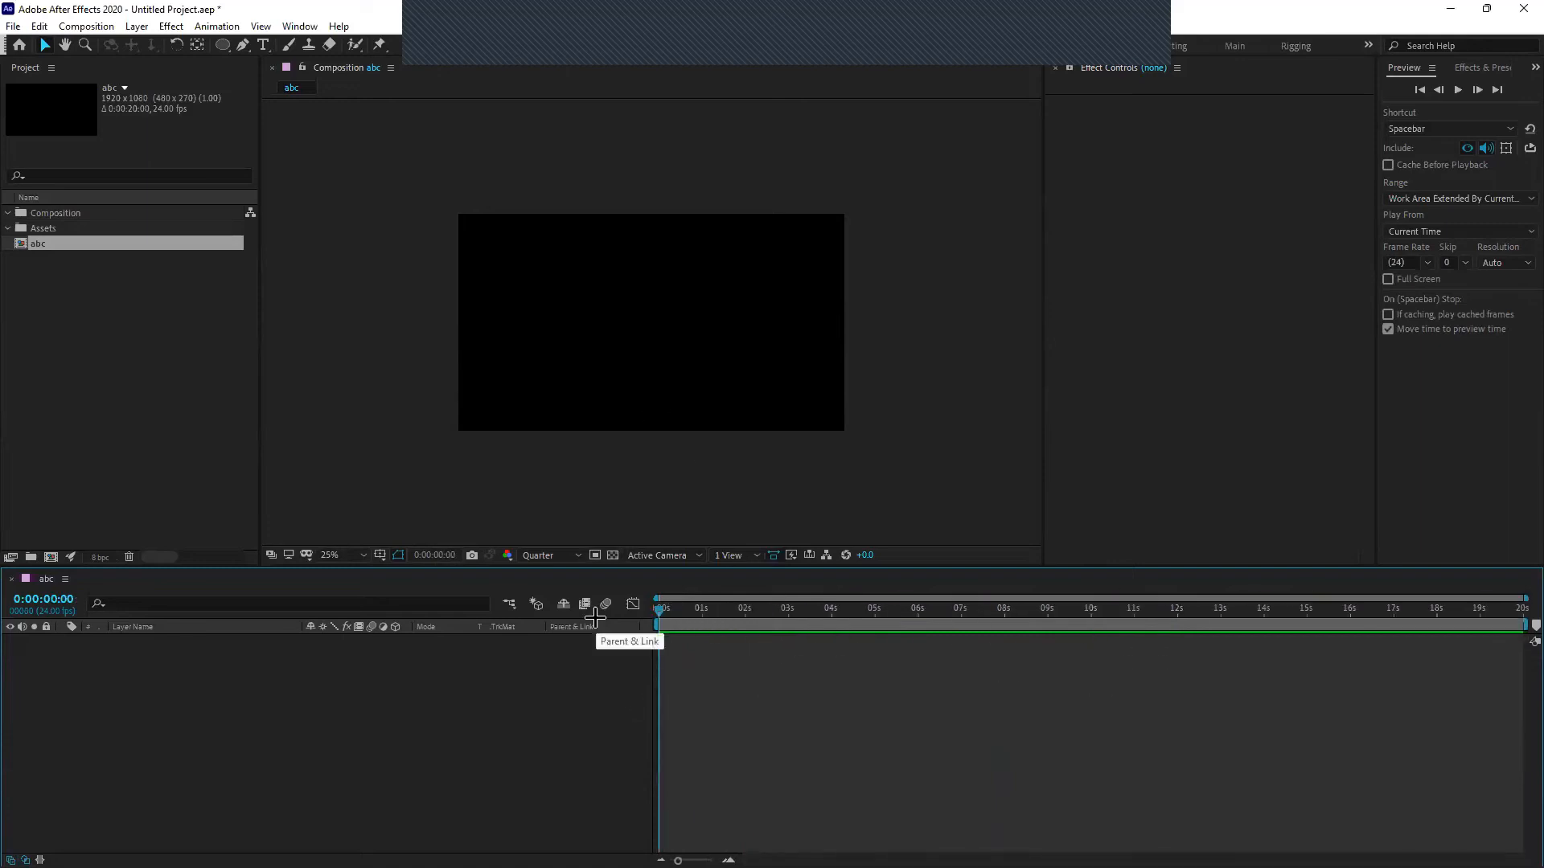
{"action": "left_click", "coordinate": [161, 366]}
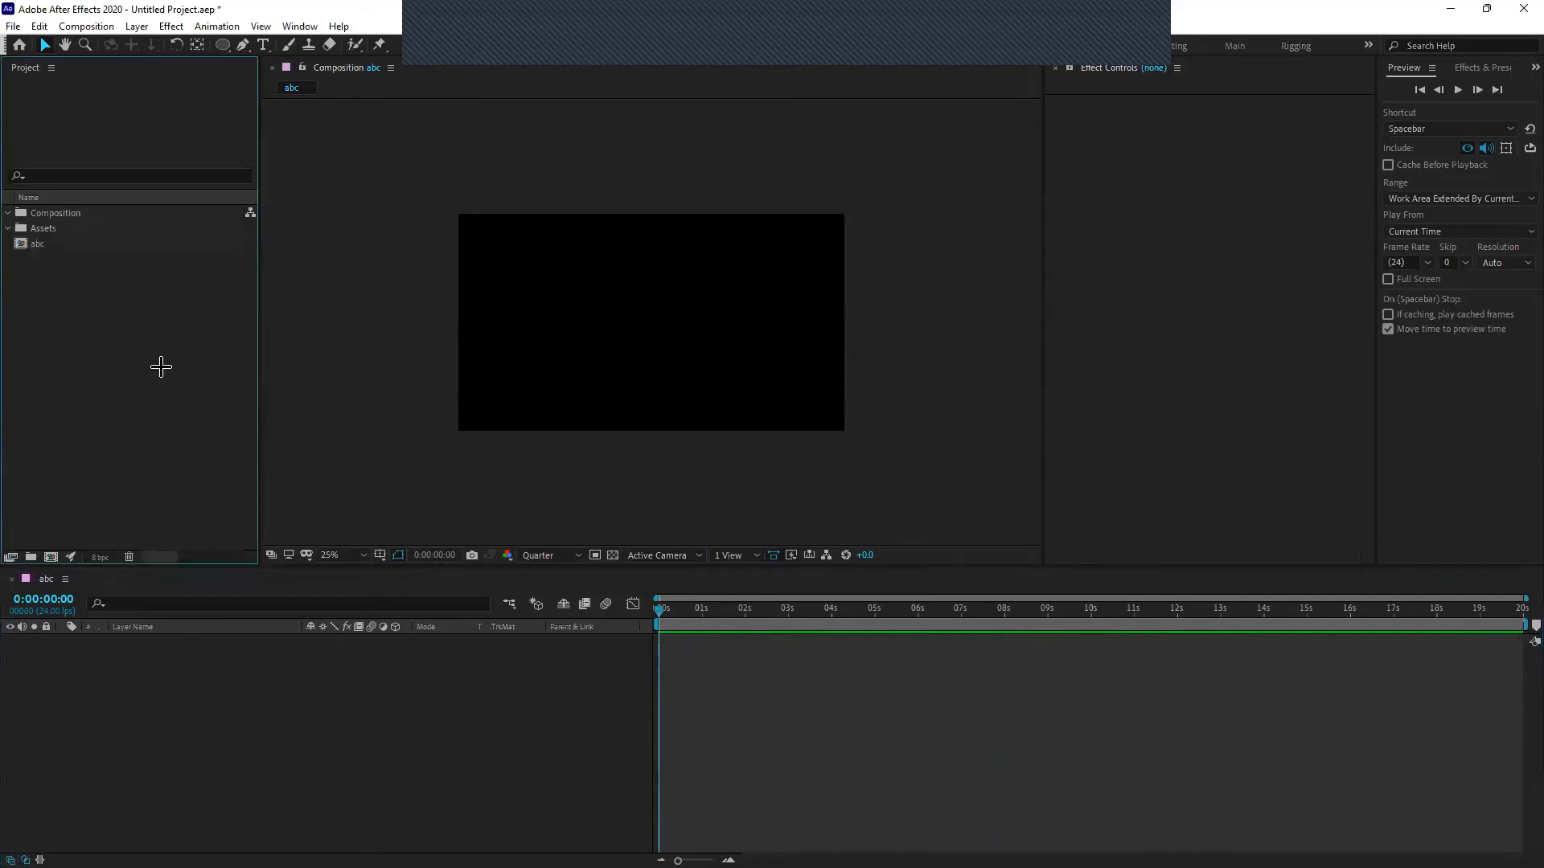
{"action": "scroll", "coordinate": [557, 424], "scroll_direction": "up", "scroll_amount": 2}
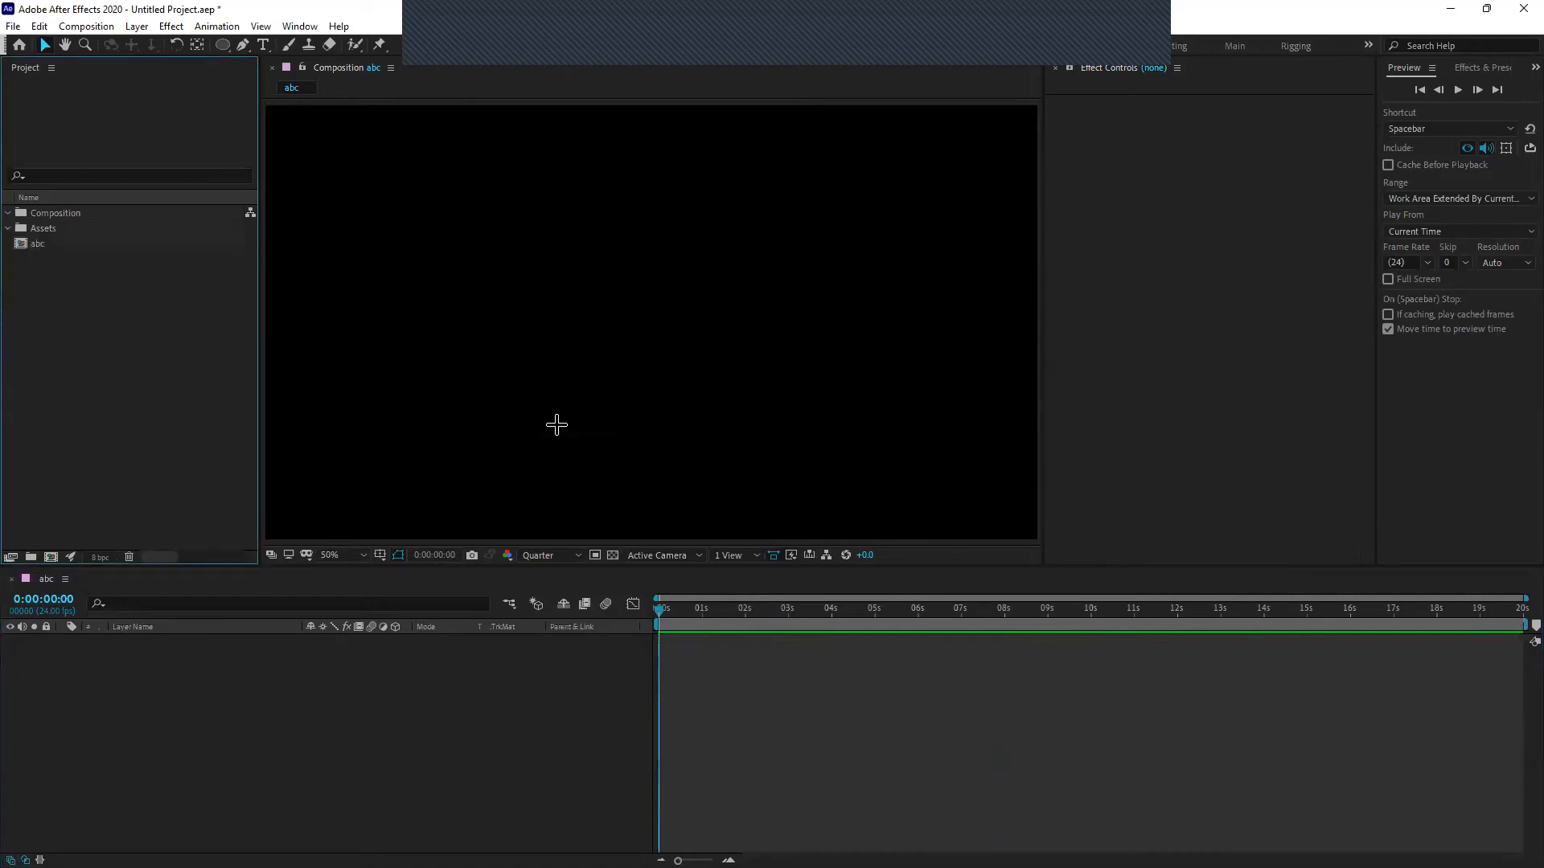
{"action": "scroll", "coordinate": [545, 436], "scroll_direction": "down", "scroll_amount": 2}
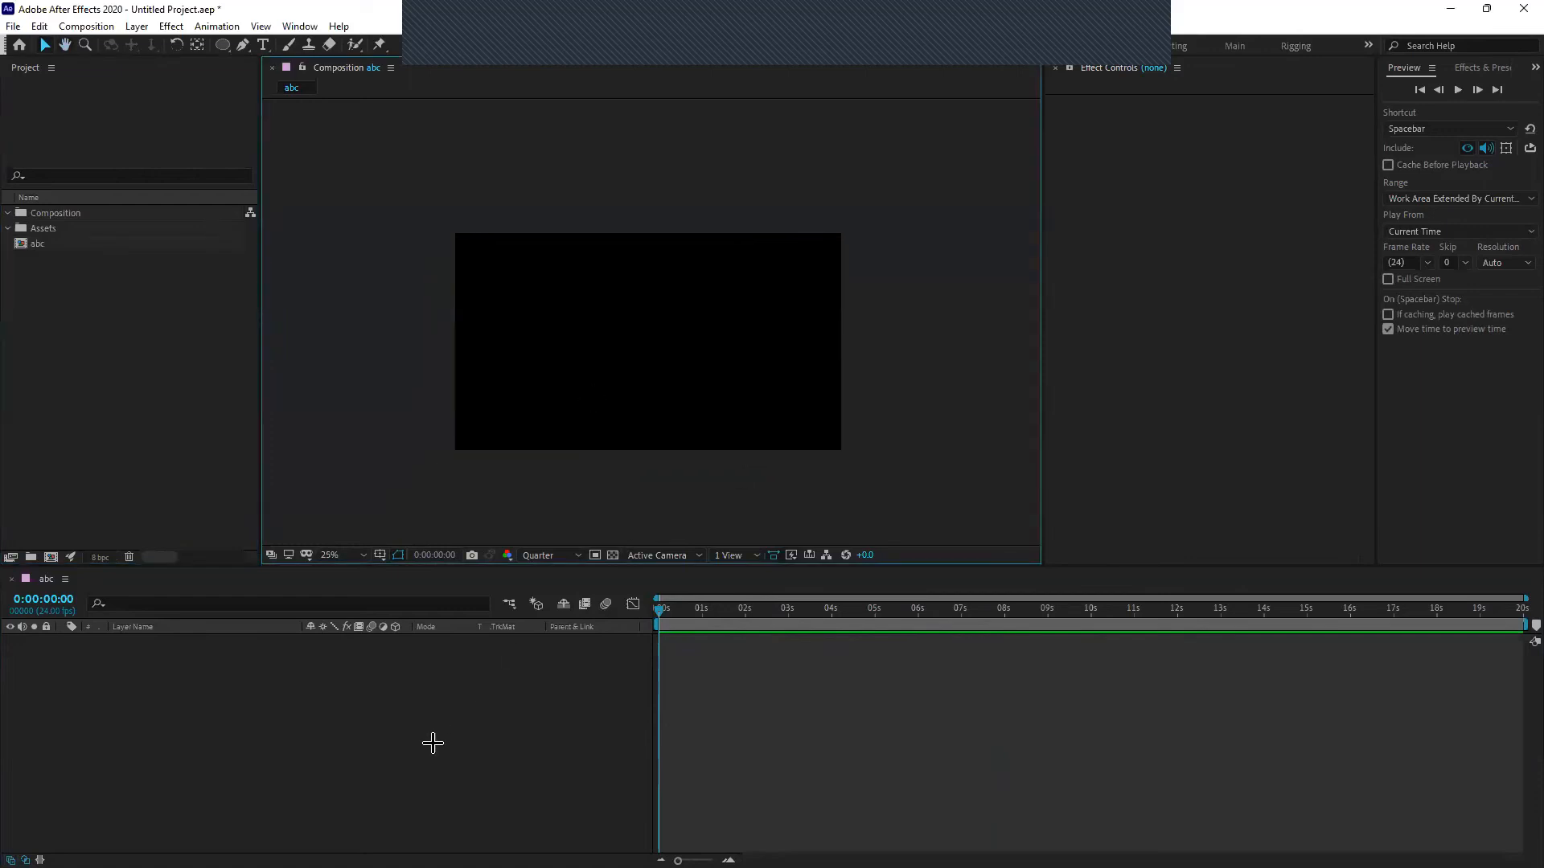
{"action": "left_click", "coordinate": [125, 415]}
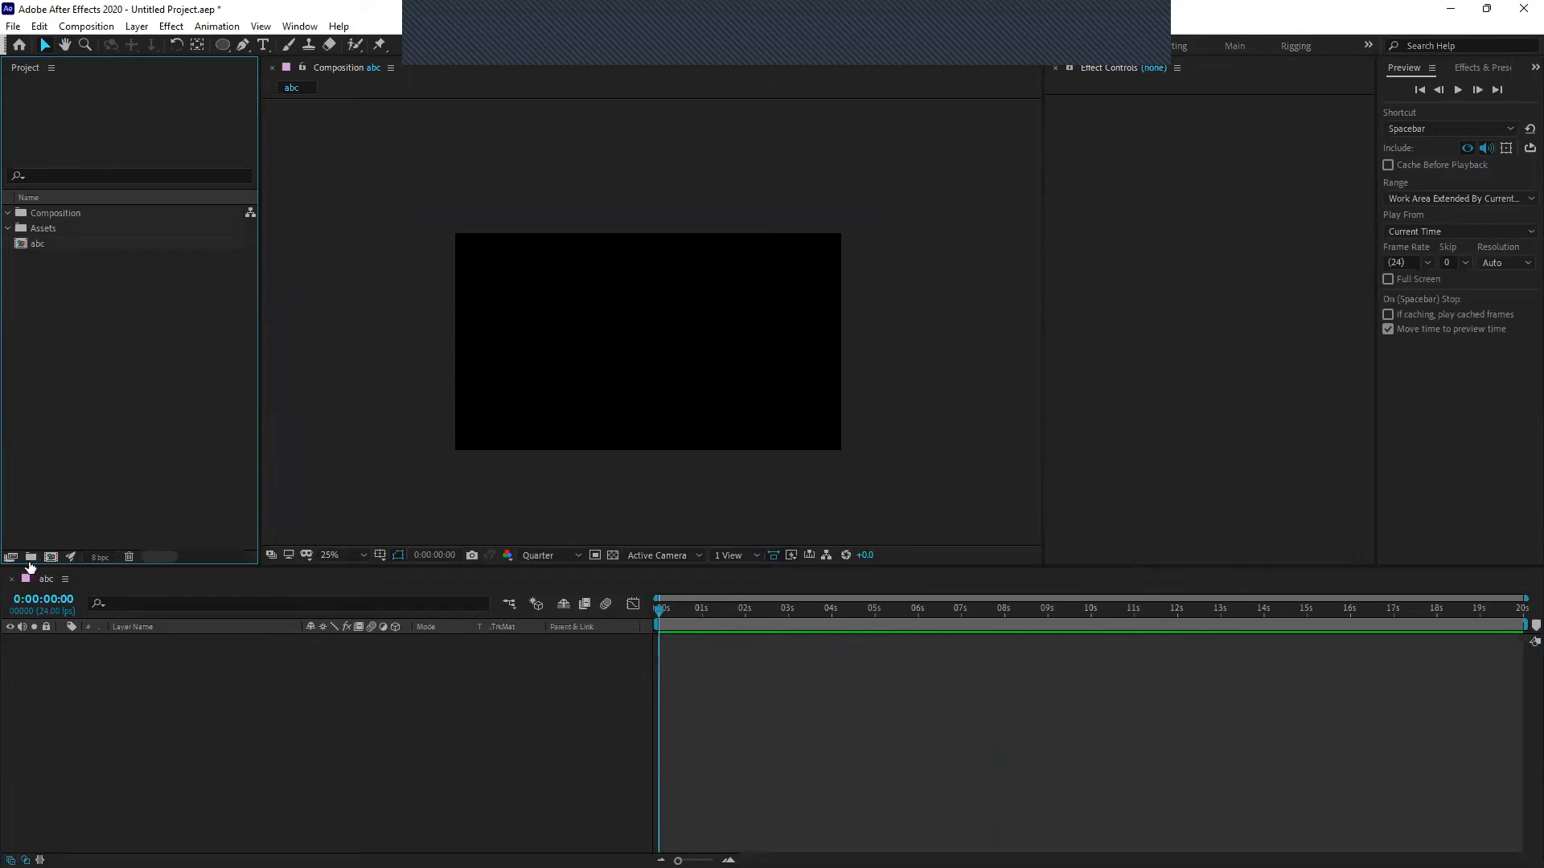
{"action": "double_click", "coordinate": [99, 329]}
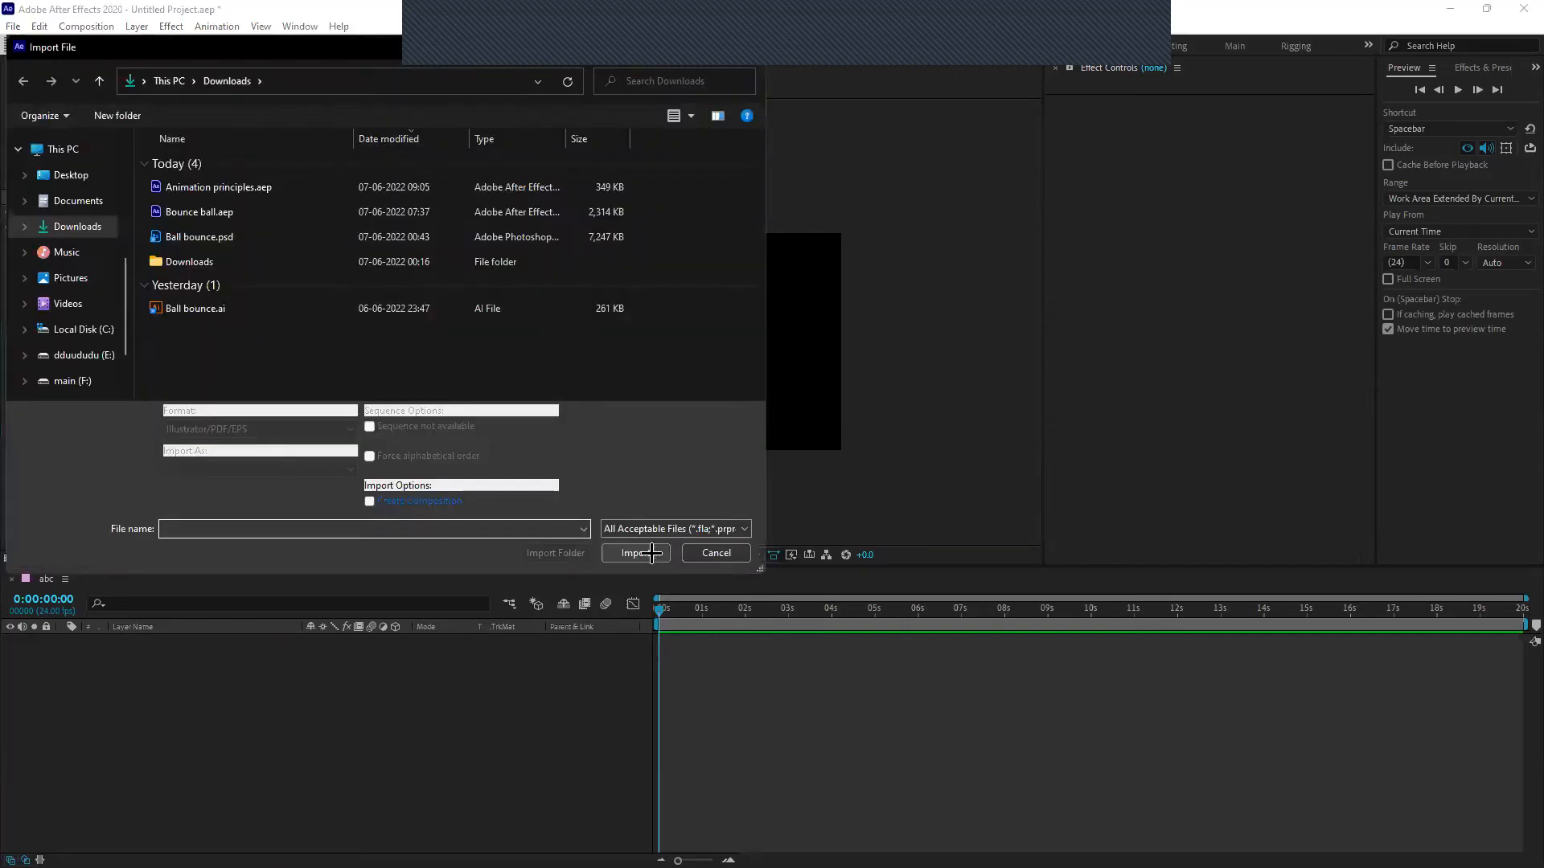
{"action": "left_click", "coordinate": [712, 553]}
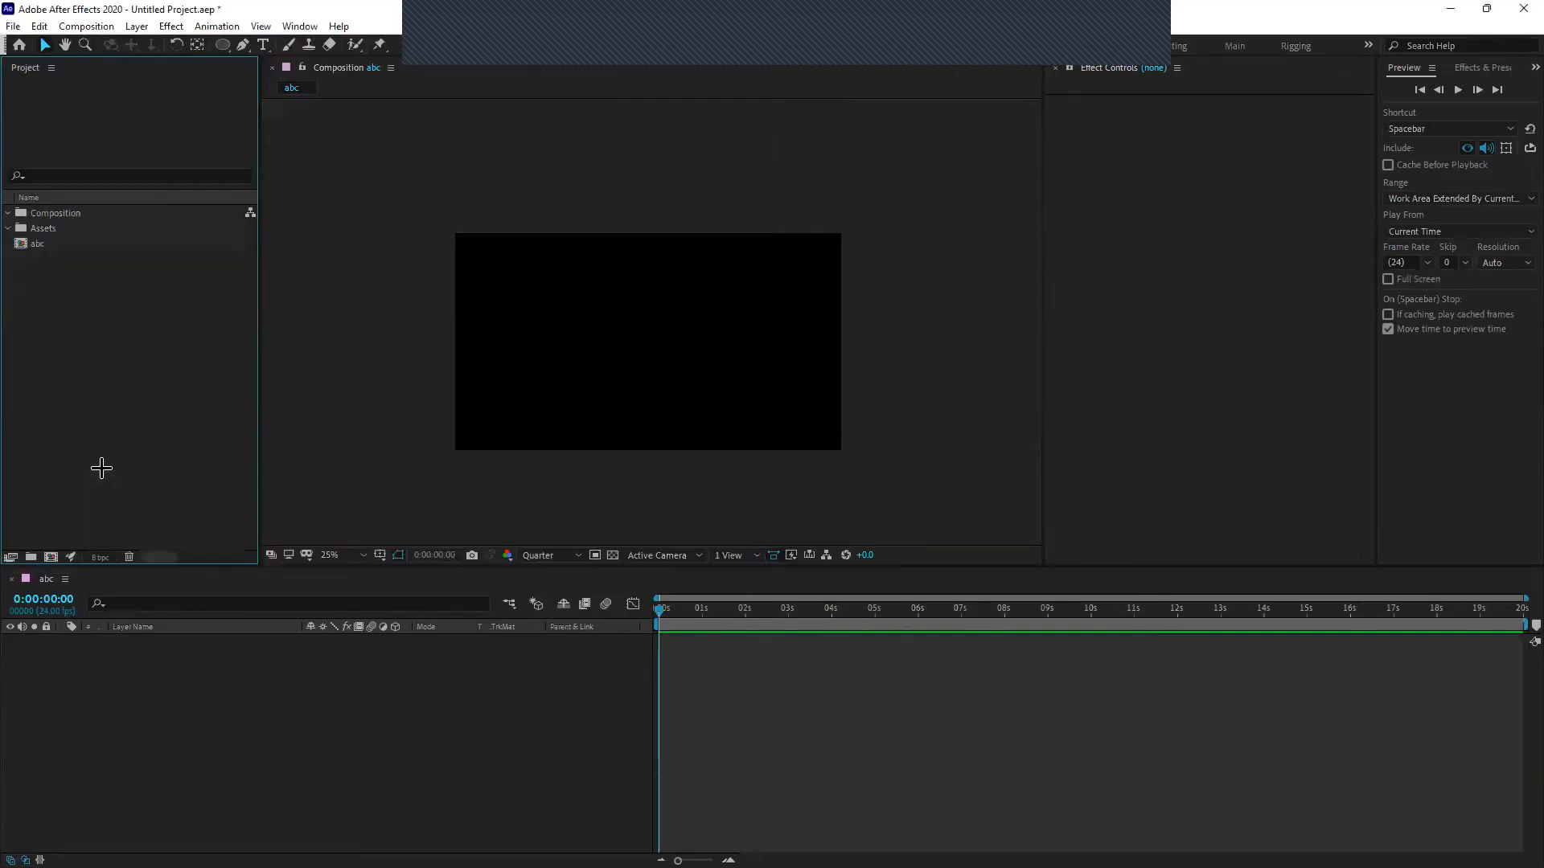
Import Ball bounce.ai as a composition with Layer Size footage dimensions, and open the Ball bounce composition
{"action": "double_click", "coordinate": [101, 468]}
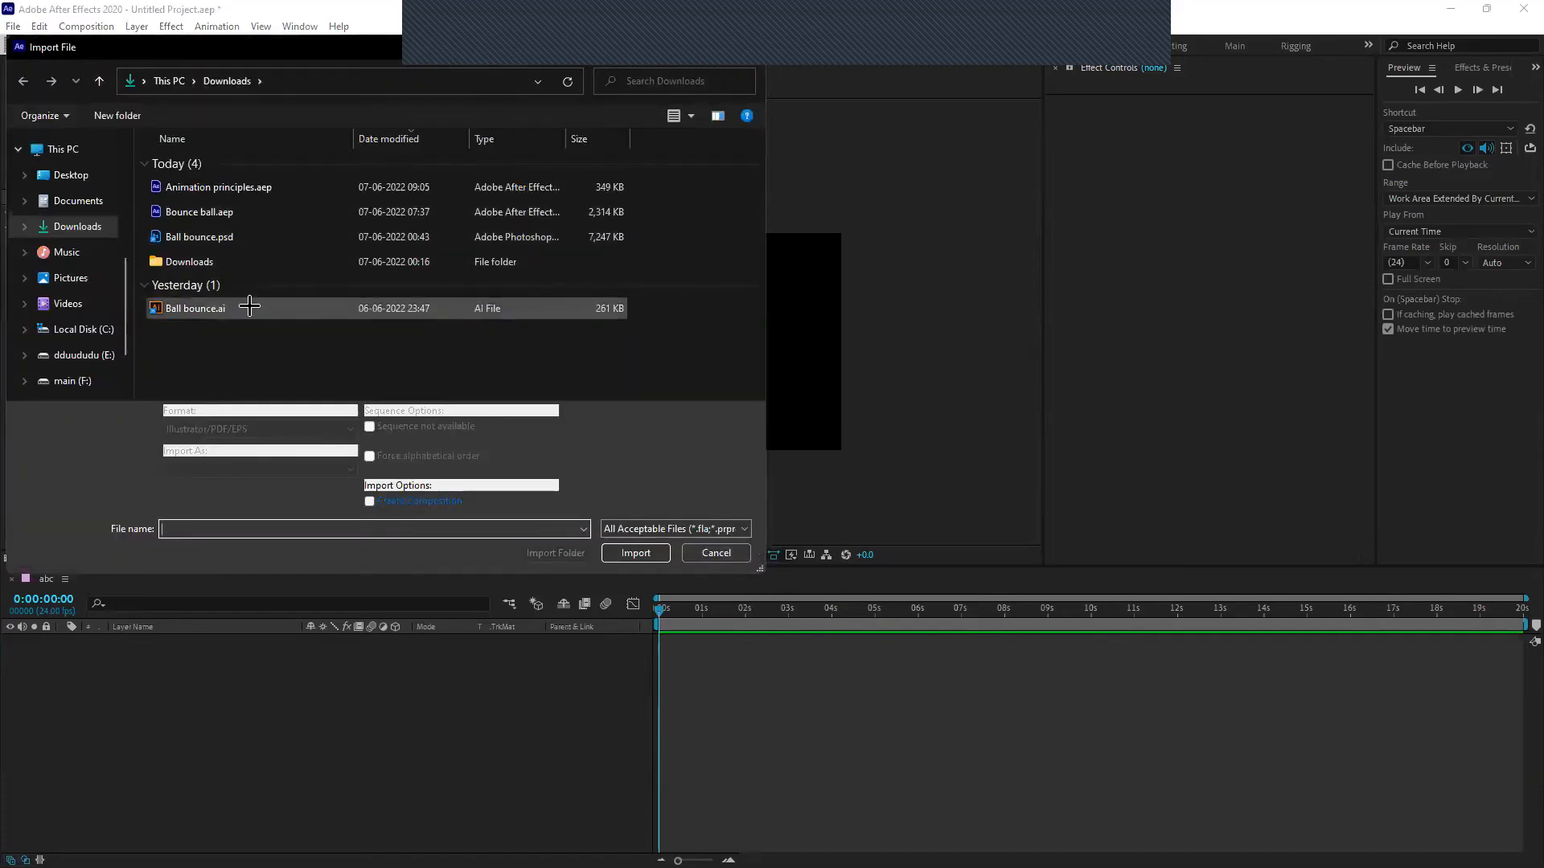
{"action": "double_click", "coordinate": [424, 307]}
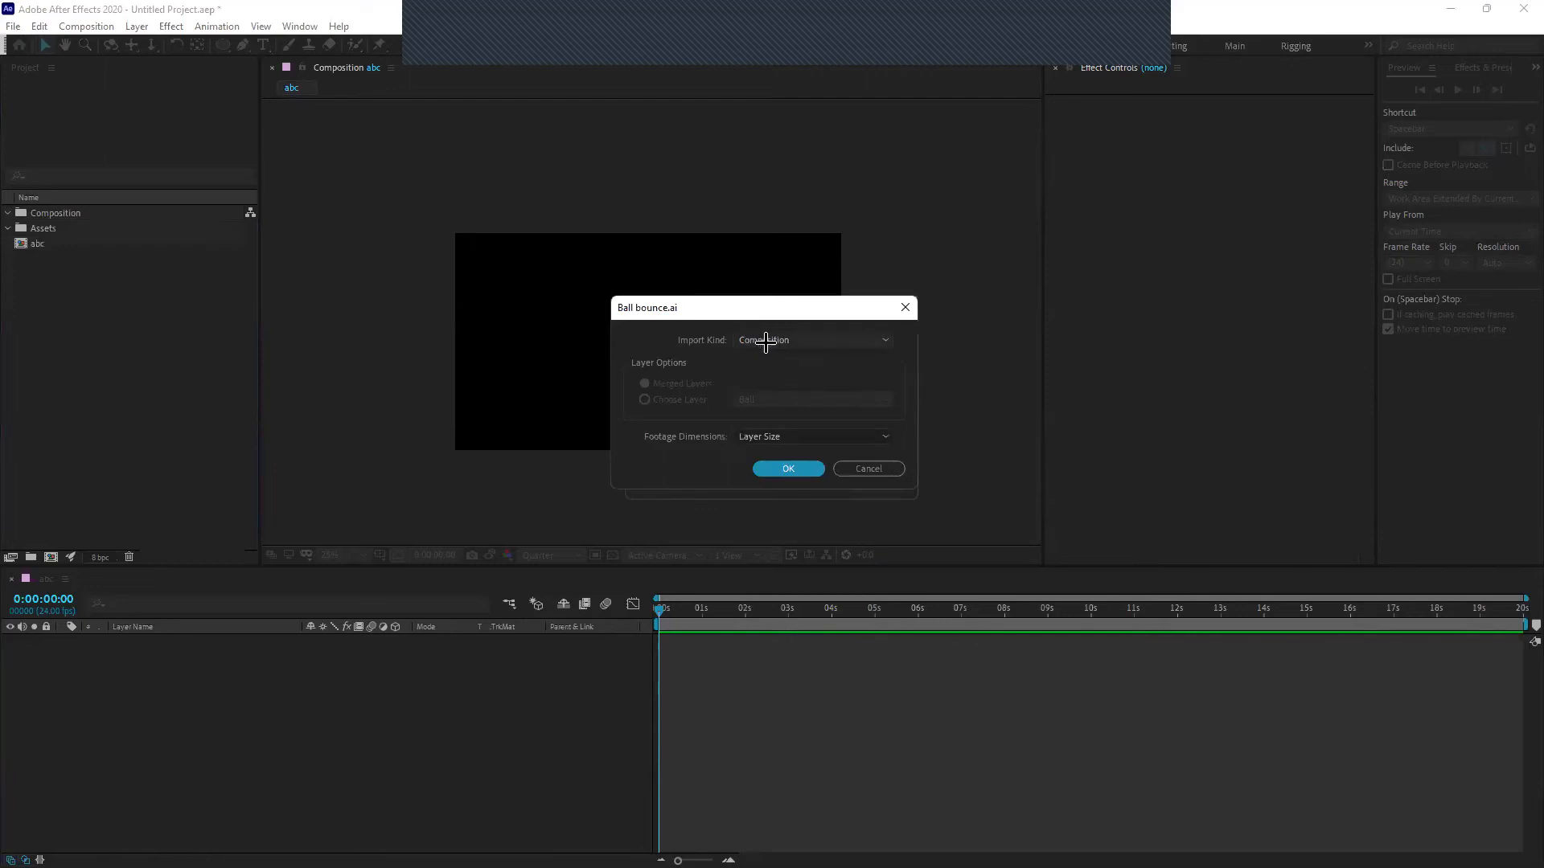
{"action": "left_click", "coordinate": [776, 354]}
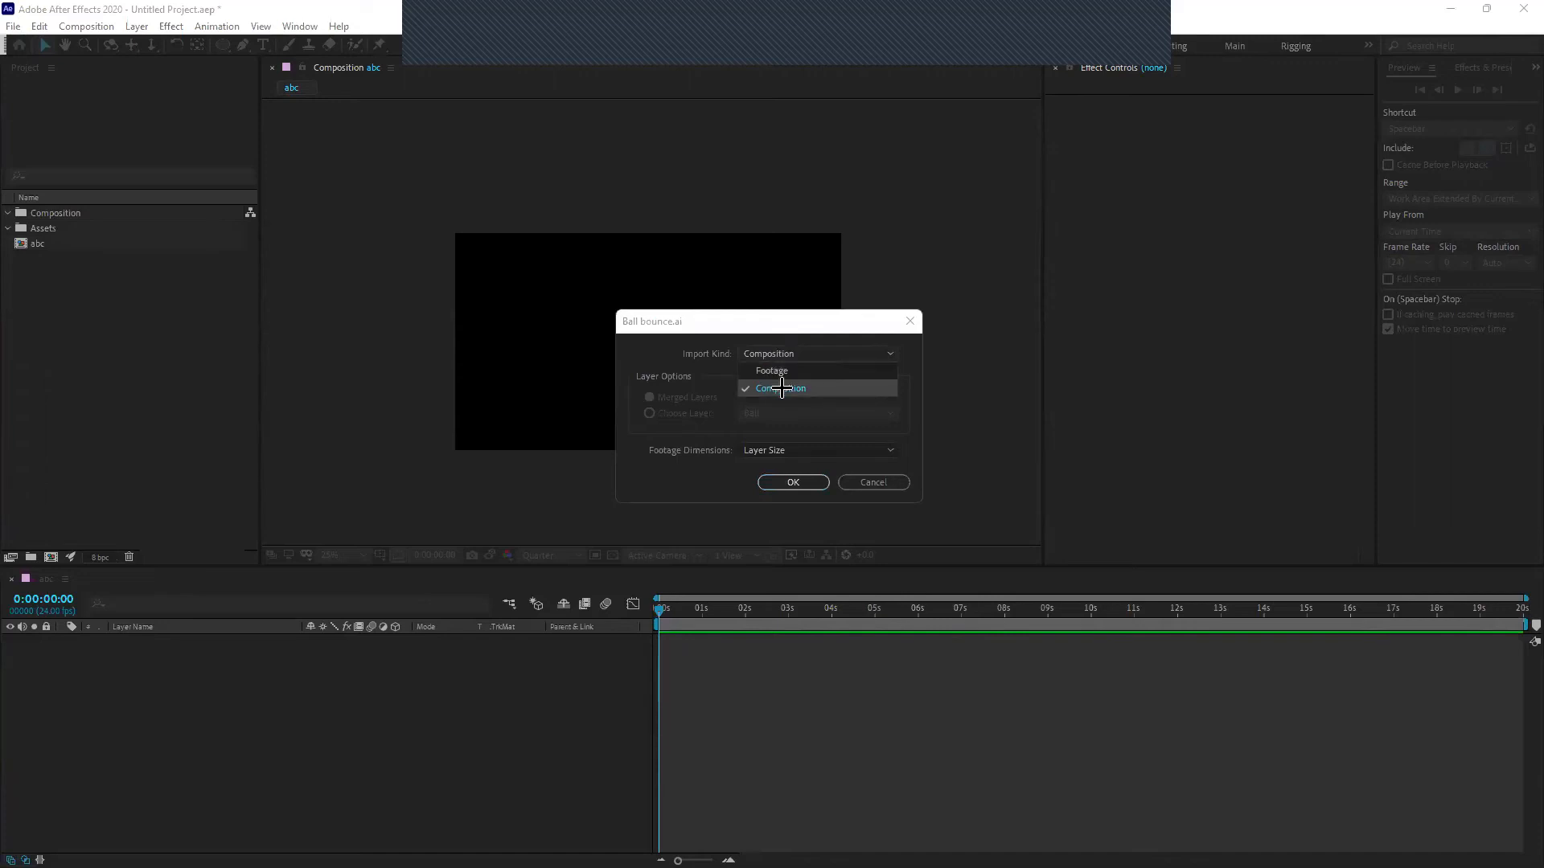
{"action": "left_click", "coordinate": [782, 389]}
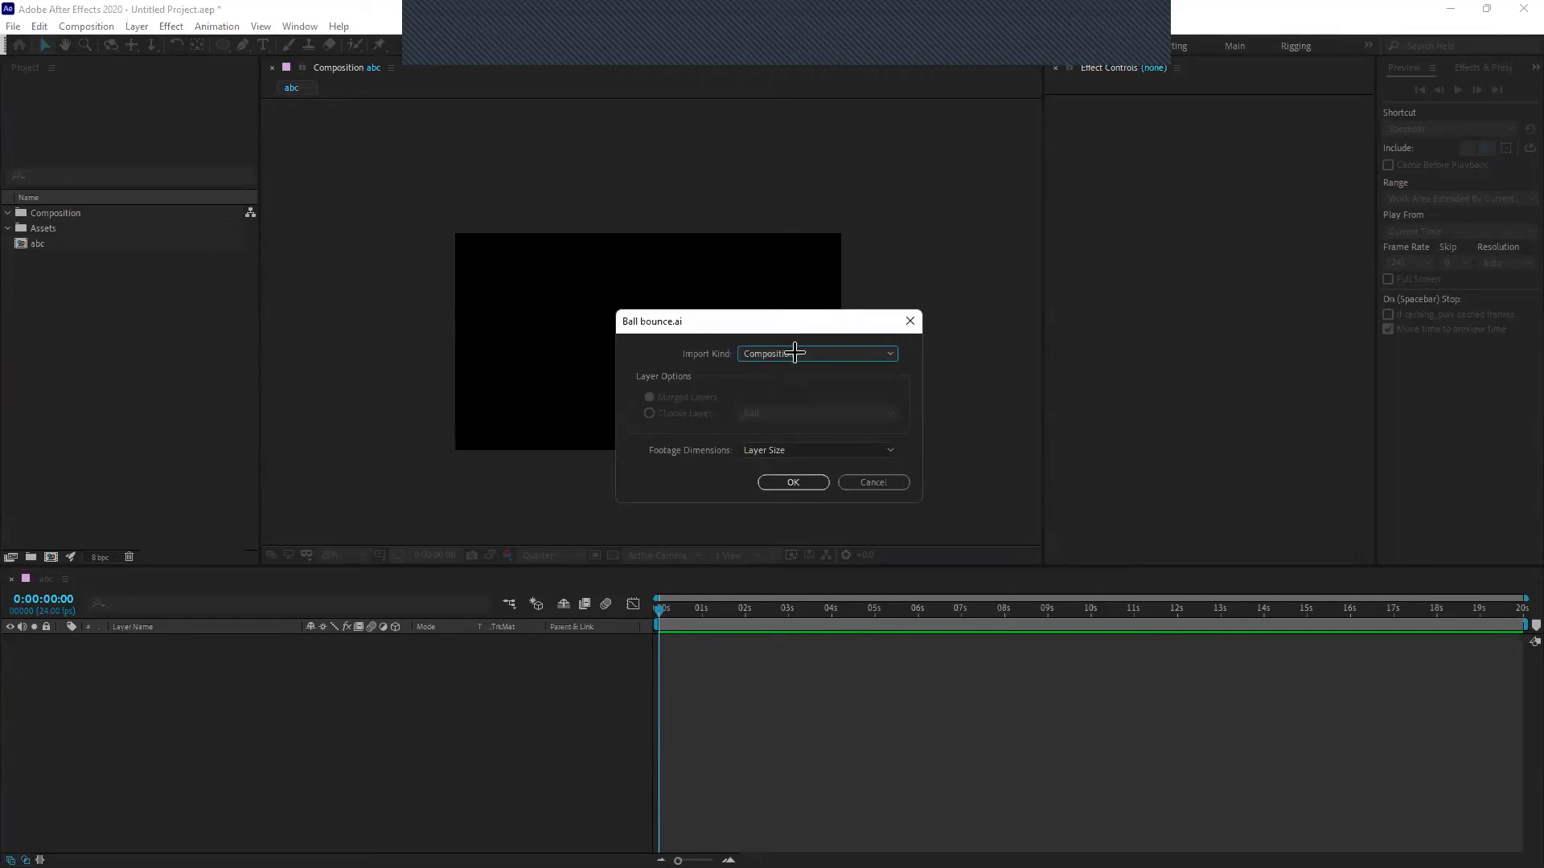
{"action": "left_click", "coordinate": [792, 482]}
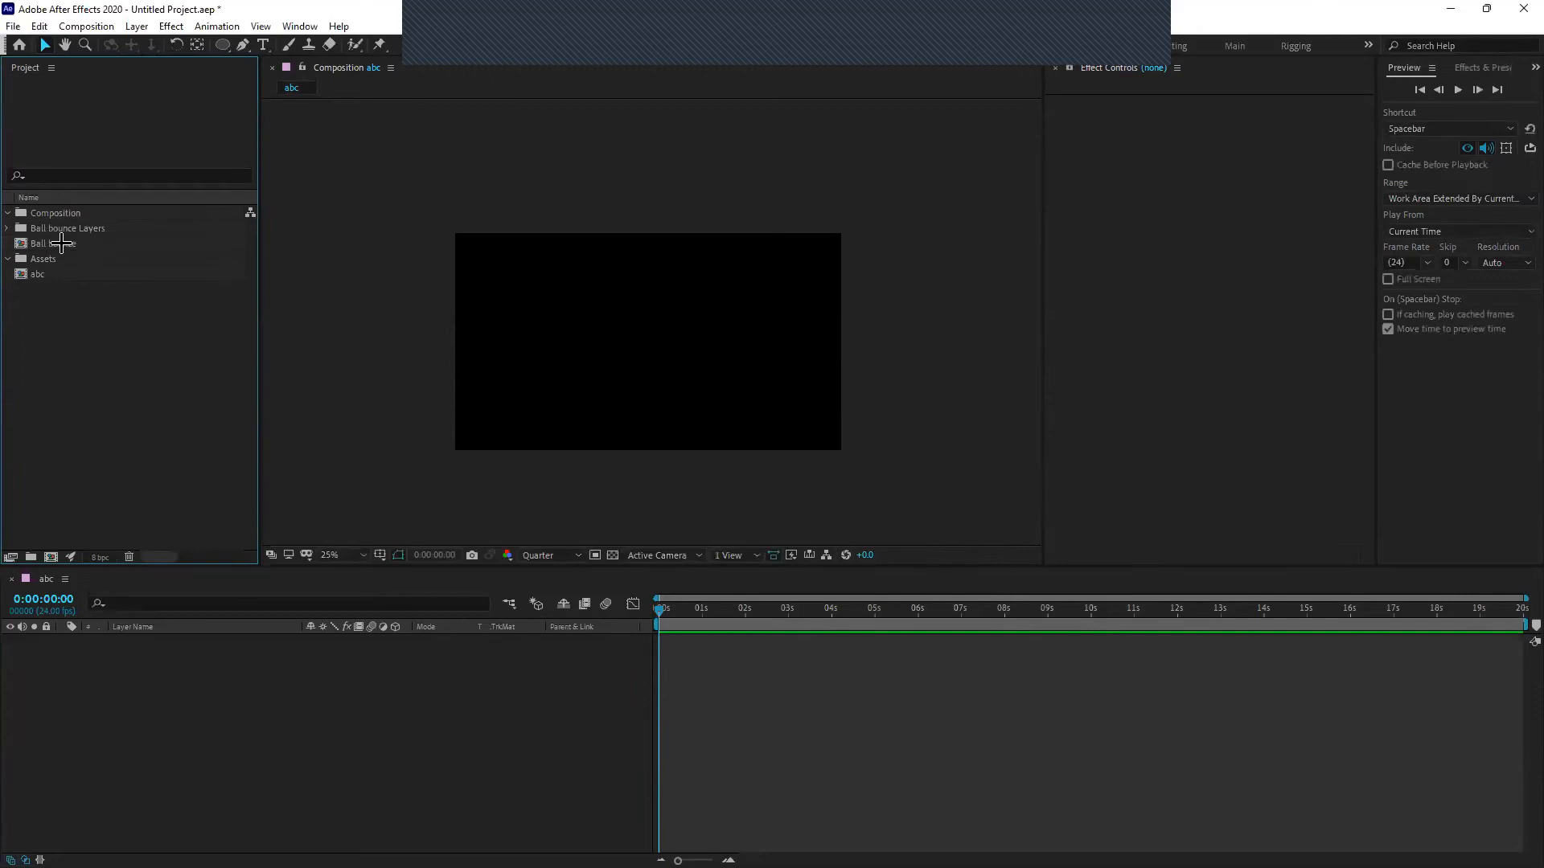
{"action": "double_click", "coordinate": [53, 243]}
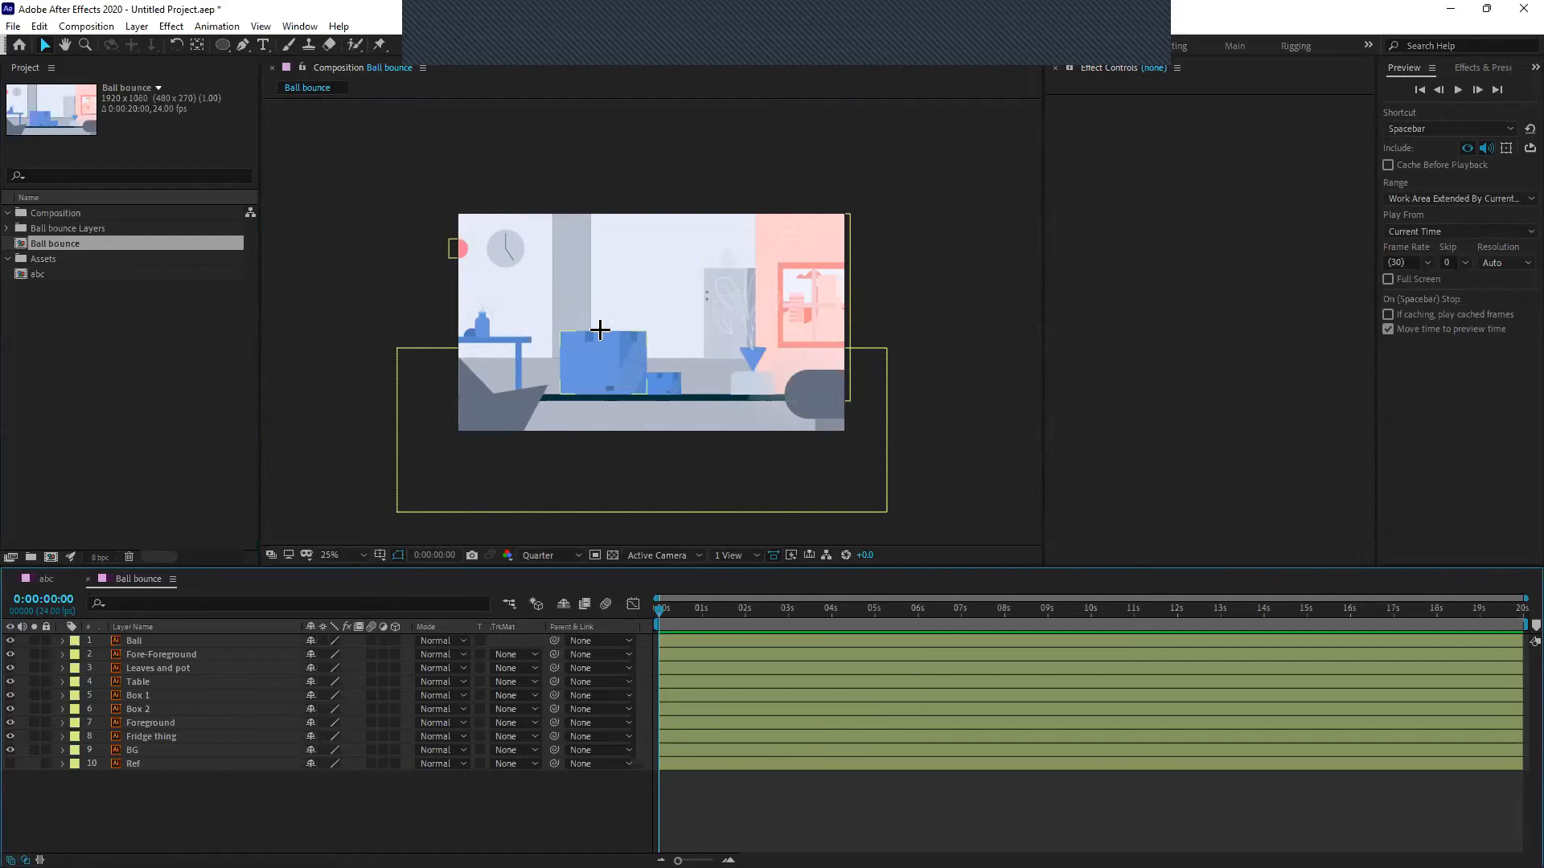
Examine the Ball bounce artwork at different magnifications around the boxes and the table
{"action": "scroll", "coordinate": [599, 330], "scroll_direction": "up", "scroll_amount": 1}
{"action": "scroll", "coordinate": [600, 330], "scroll_direction": "up", "scroll_amount": 1}
{"action": "scroll", "coordinate": [600, 329], "scroll_direction": "down", "scroll_amount": 2}
{"action": "scroll", "coordinate": [600, 330], "scroll_direction": "up", "scroll_amount": 2}
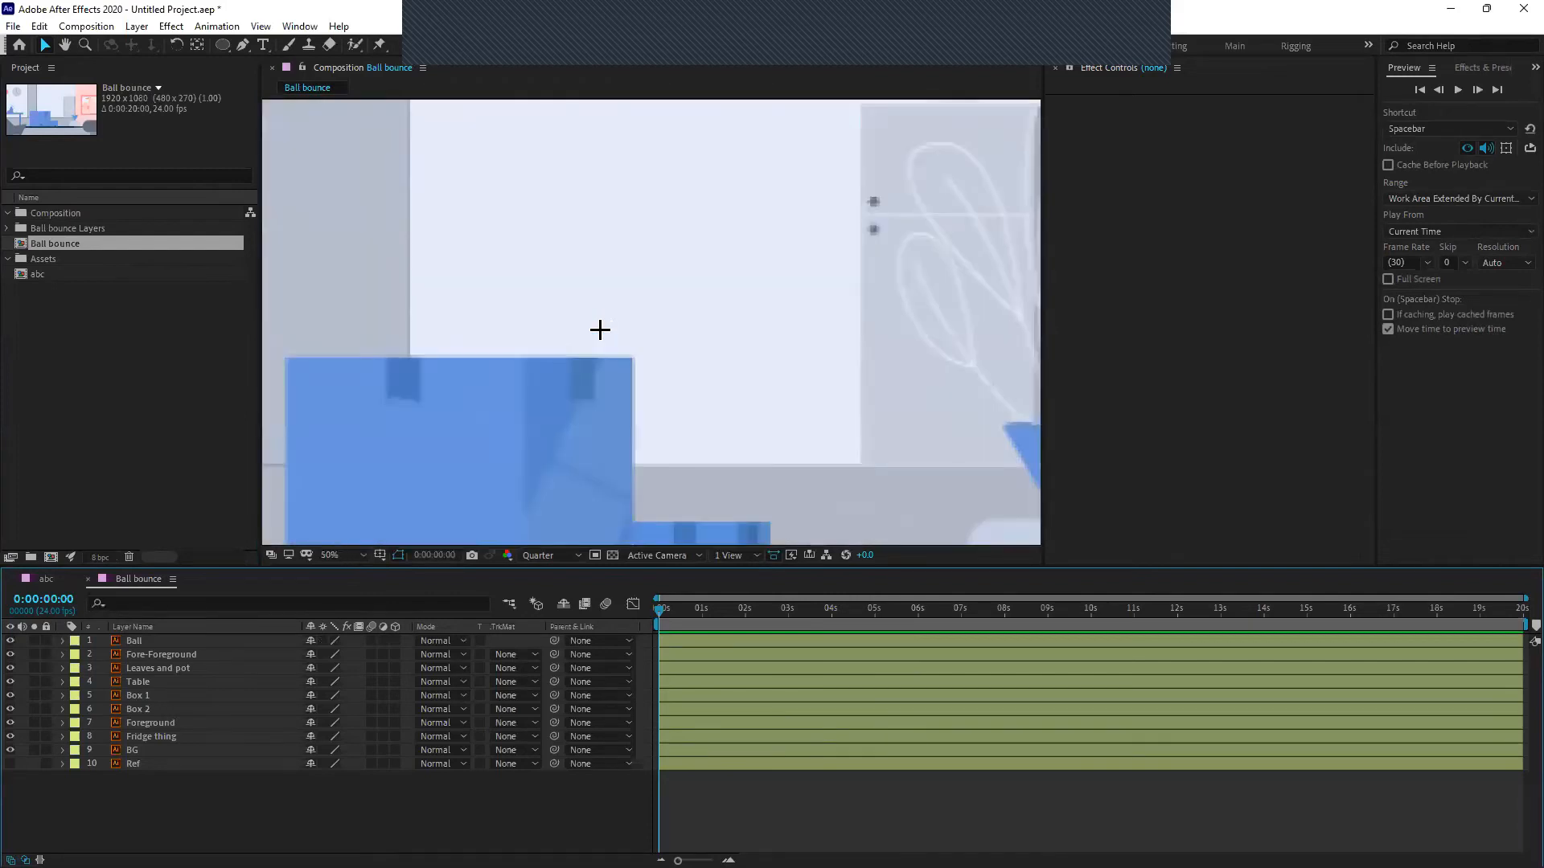
{"action": "scroll", "coordinate": [599, 330], "scroll_direction": "down", "scroll_amount": 2}
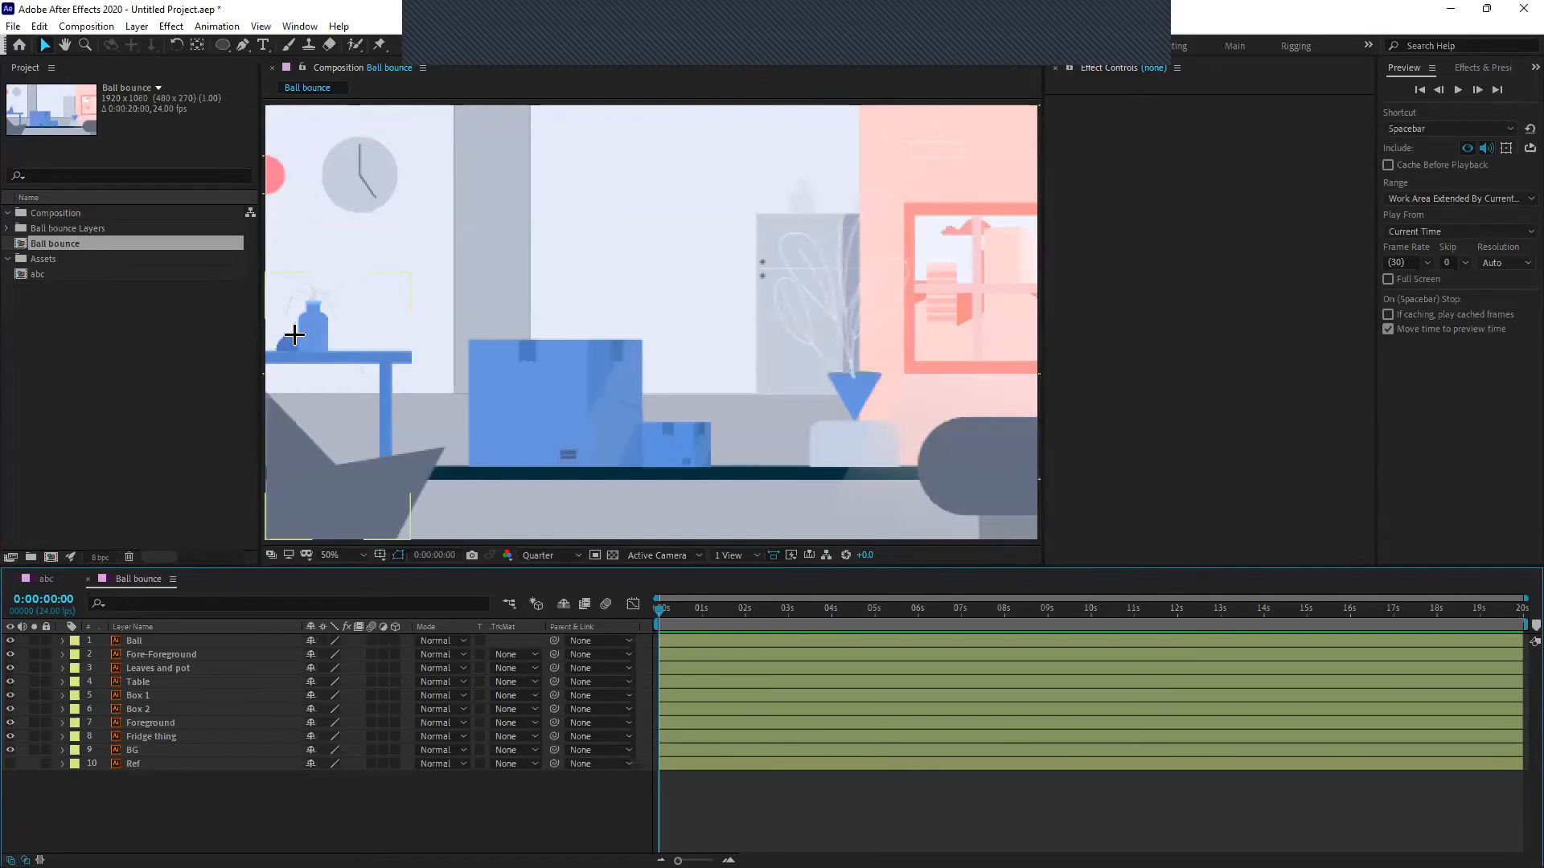
{"action": "scroll", "coordinate": [294, 335], "scroll_direction": "up", "scroll_amount": 6}
{"action": "scroll", "coordinate": [295, 334], "scroll_direction": "down", "scroll_amount": 8}
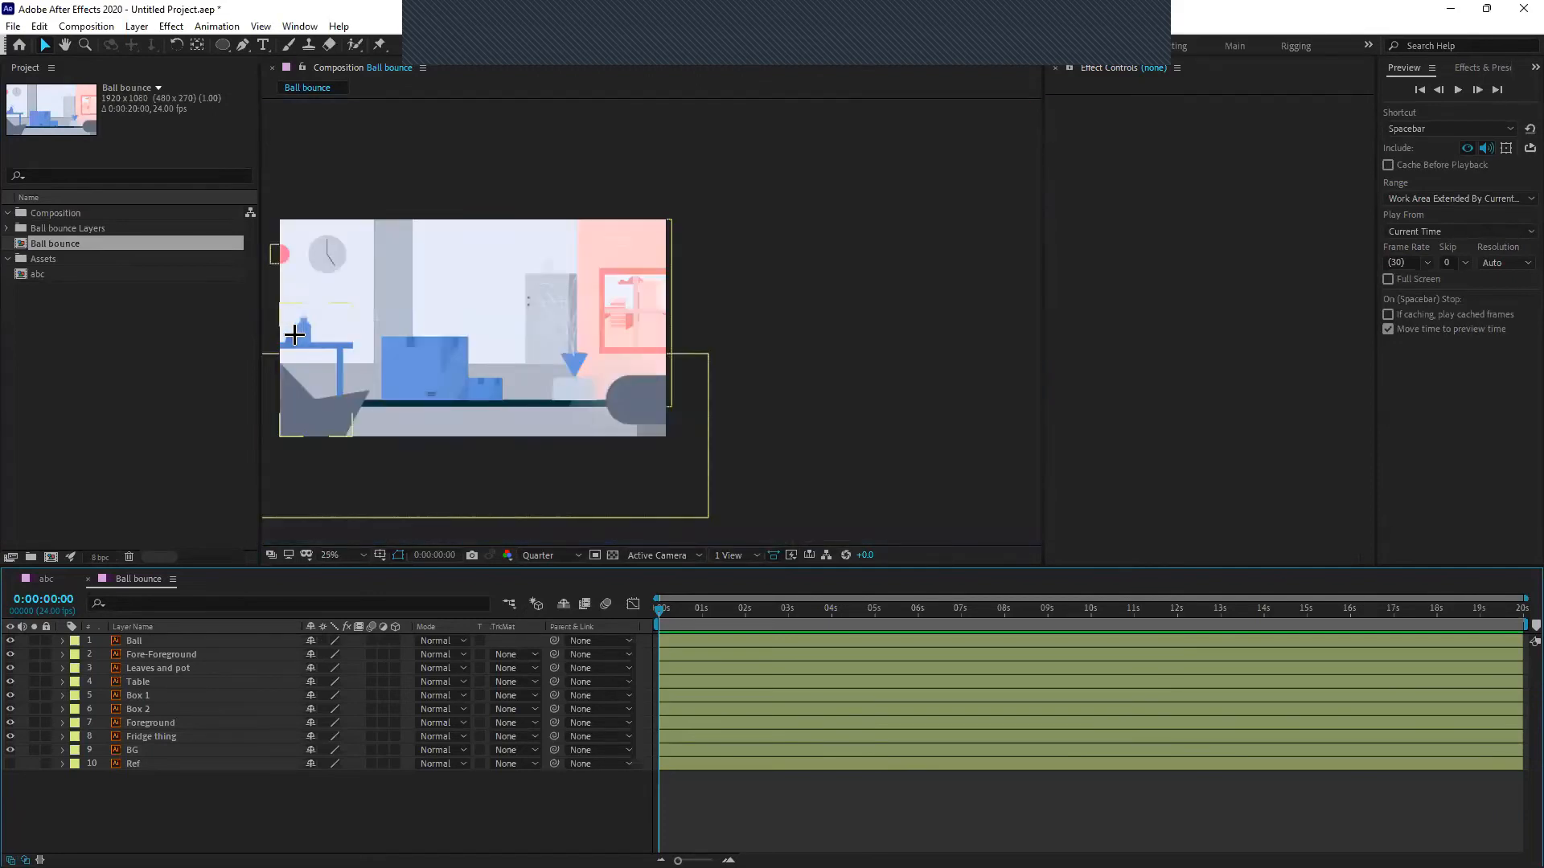
Pan around the Ball bounce artwork with the Hand tool, alternating between it and the Selection tool
{"action": "left_click_drag", "start_coordinate": [475, 341], "coordinate": [605, 319]}
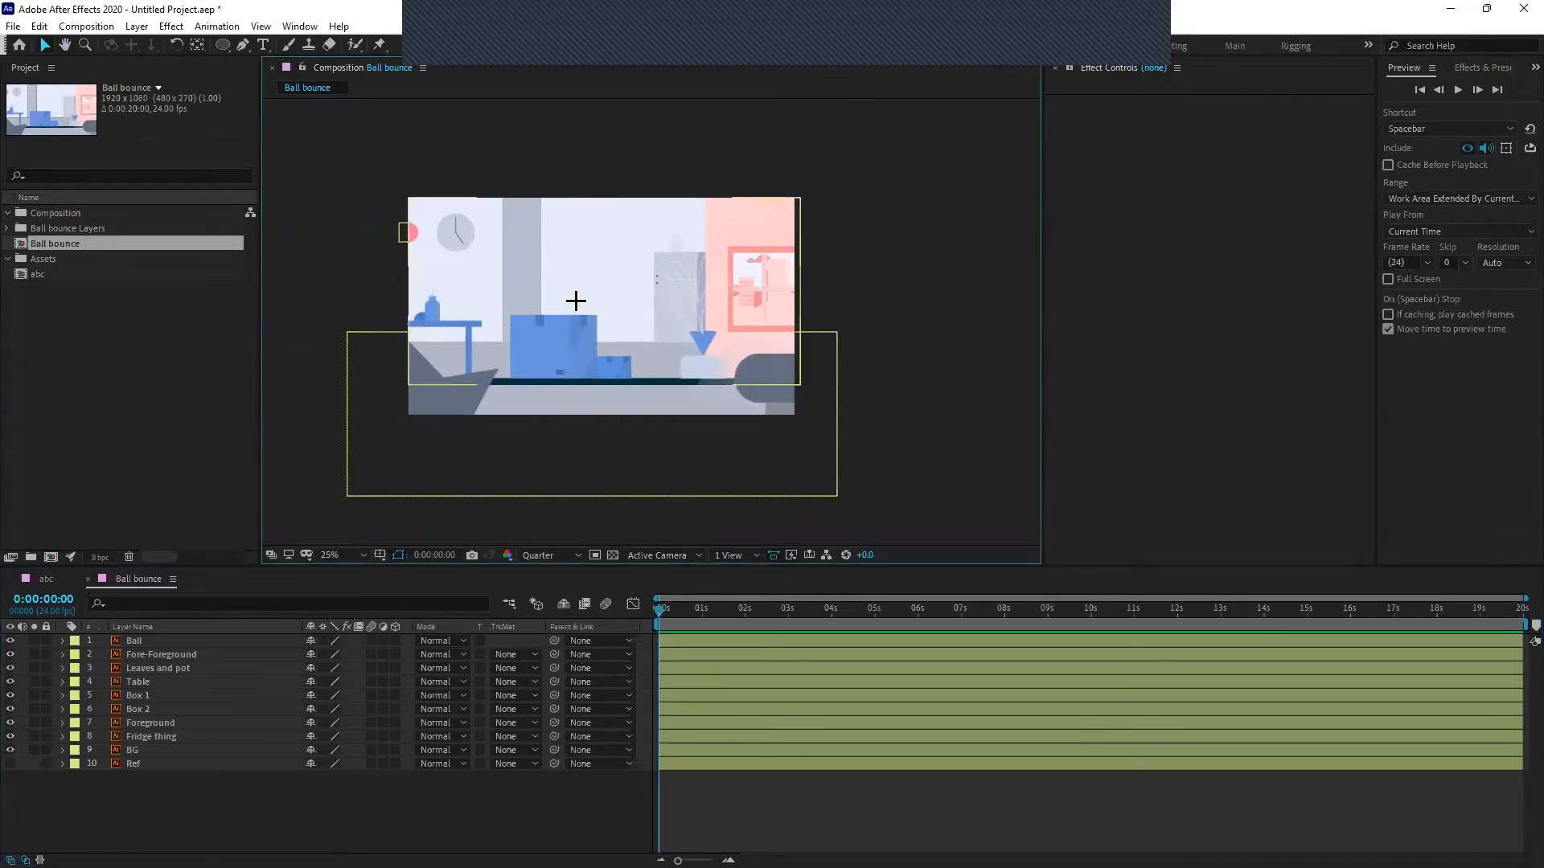
{"action": "key", "text": "space"}
{"action": "mouse_move", "coordinate": [573, 318]}
{"action": "left_mouse_down"}
{"action": "mouse_move", "coordinate": [624, 368]}
{"action": "mouse_move", "coordinate": [581, 333]}
{"action": "mouse_move", "coordinate": [768, 334]}
{"action": "mouse_move", "coordinate": [495, 293]}
{"action": "mouse_move", "coordinate": [567, 344]}
{"action": "left_mouse_up"}
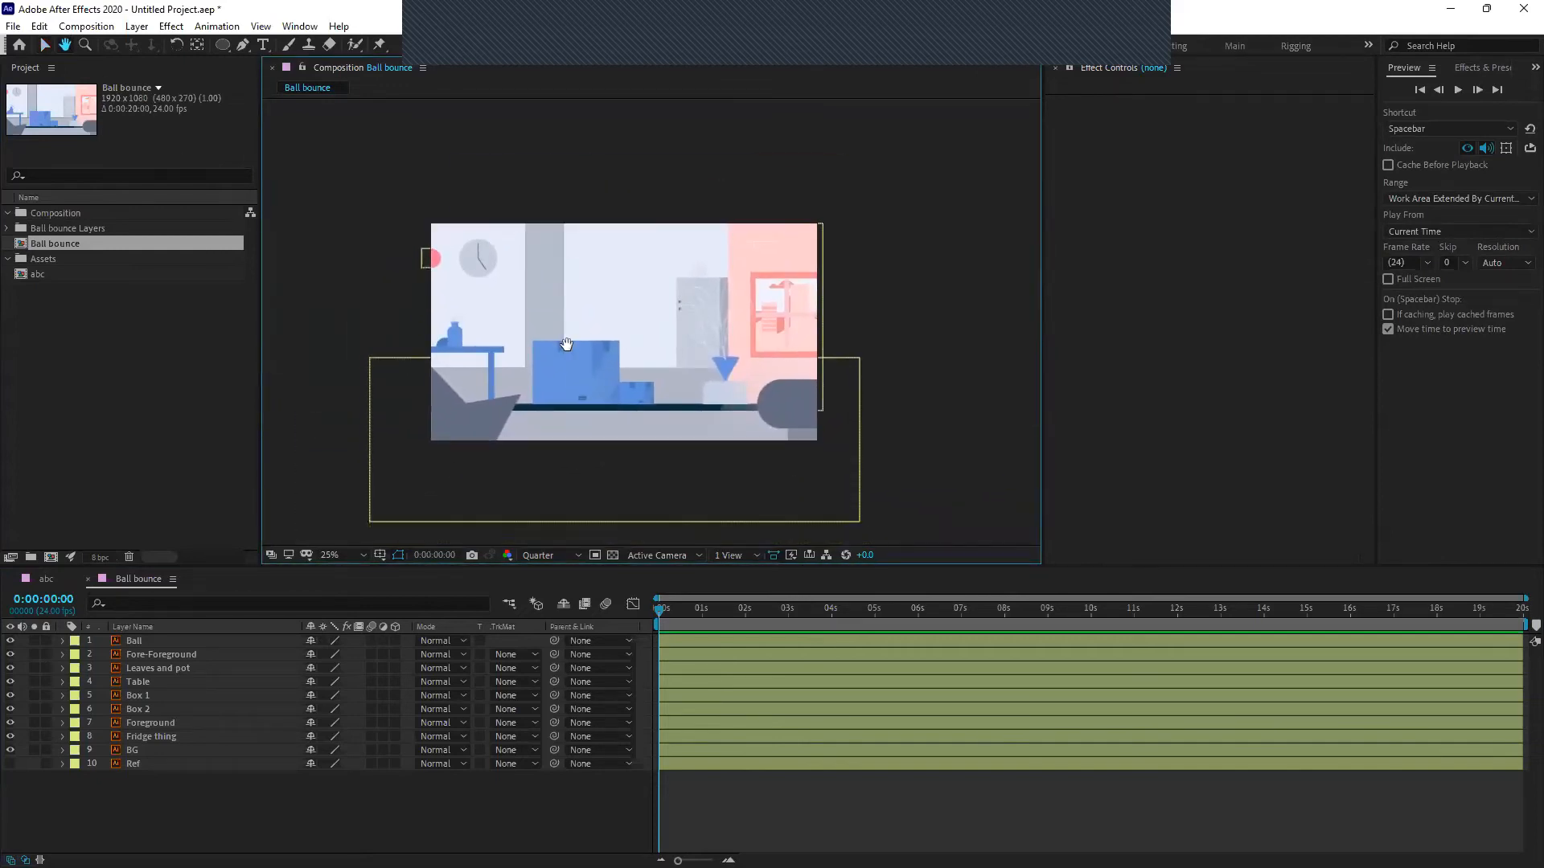
{"action": "scroll", "coordinate": [589, 349], "scroll_direction": "up", "scroll_amount": 1}
{"action": "left_click_drag", "start_coordinate": [718, 252], "coordinate": [454, 321]}
{"action": "left_click_drag", "start_coordinate": [778, 240], "coordinate": [483, 290]}
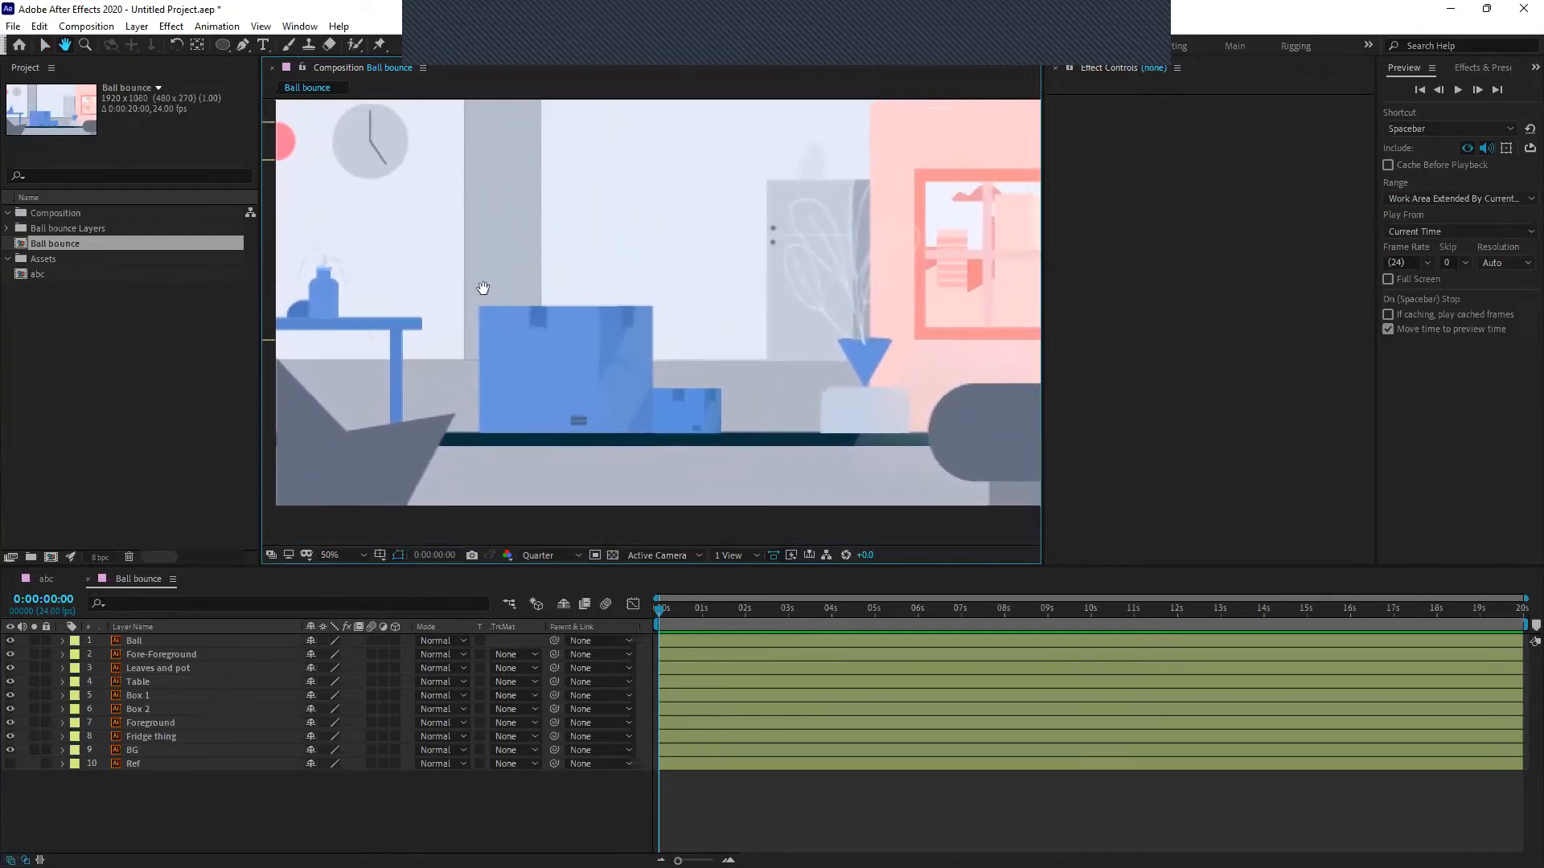
{"action": "key", "text": "v"}
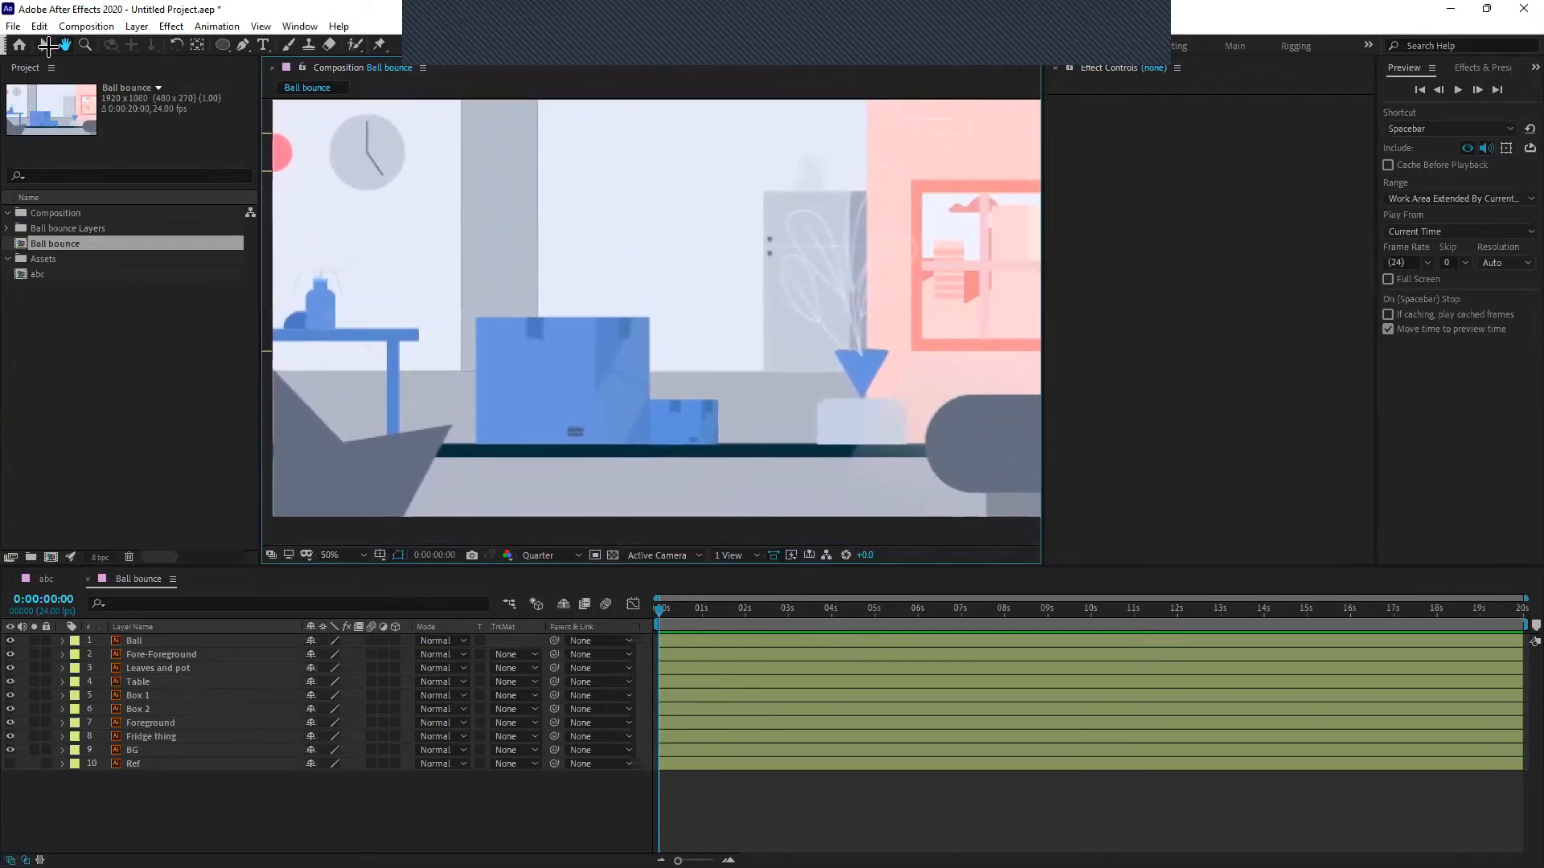
{"action": "key", "text": "h"}
{"action": "mouse_move", "coordinate": [582, 270]}
{"action": "left_mouse_down"}
{"action": "mouse_move", "coordinate": [619, 290]}
{"action": "mouse_move", "coordinate": [593, 293]}
{"action": "left_mouse_up"}
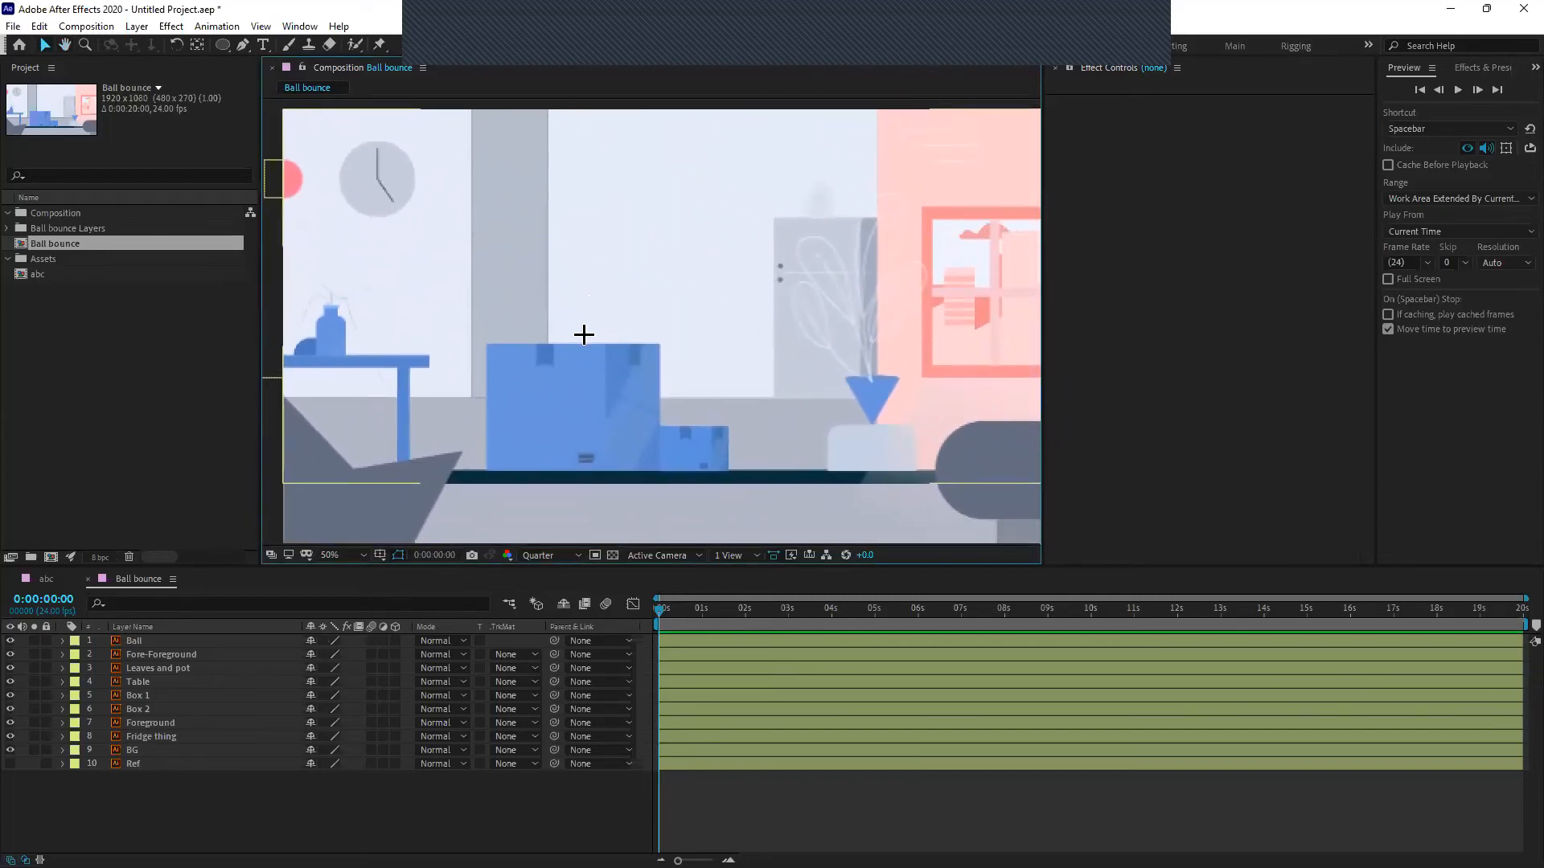
{"action": "key", "text": "h"}
{"action": "left_click_drag", "start_coordinate": [584, 335], "coordinate": [578, 331]}
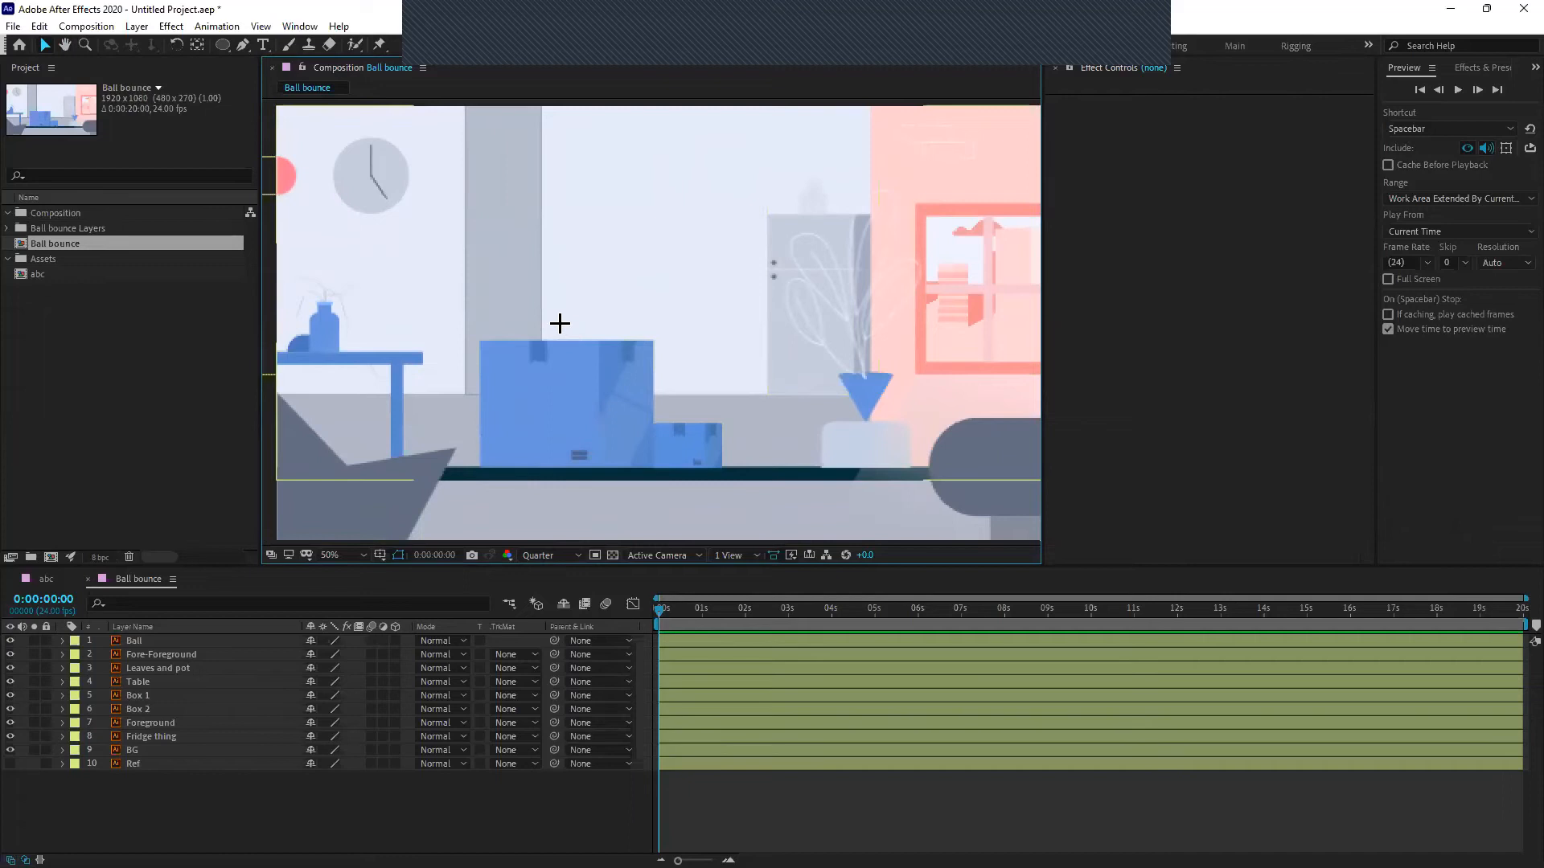
Magnify the artwork to 400%, fit the whole composition in the viewer, and compare close-up and full-frame views
{"action": "scroll", "coordinate": [560, 323], "scroll_direction": "up", "scroll_amount": 5}
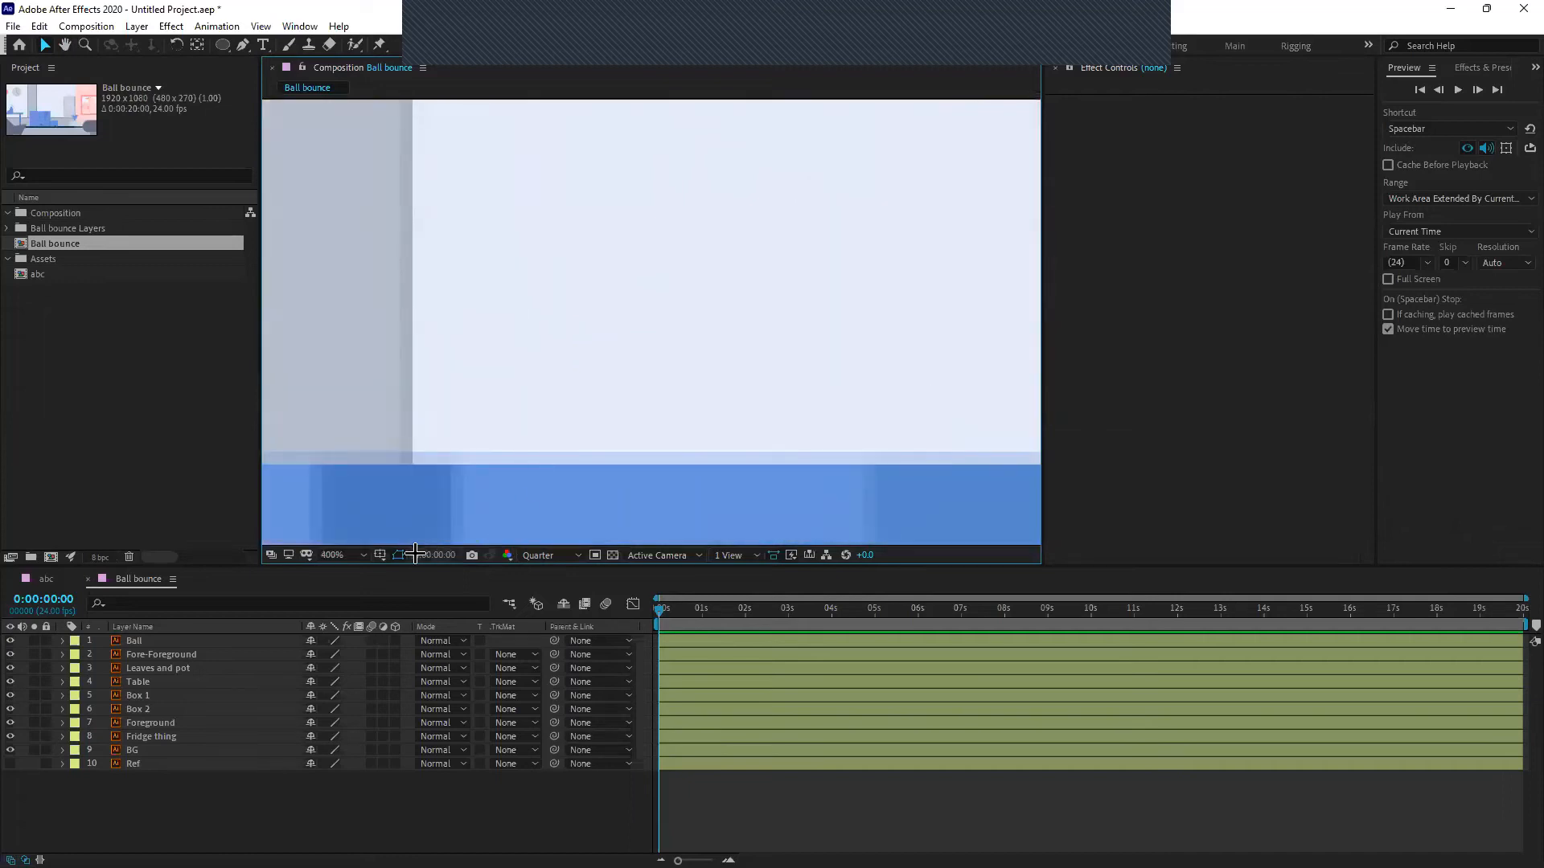
{"action": "left_click", "coordinate": [350, 555]}
{"action": "left_click", "coordinate": [345, 569]}
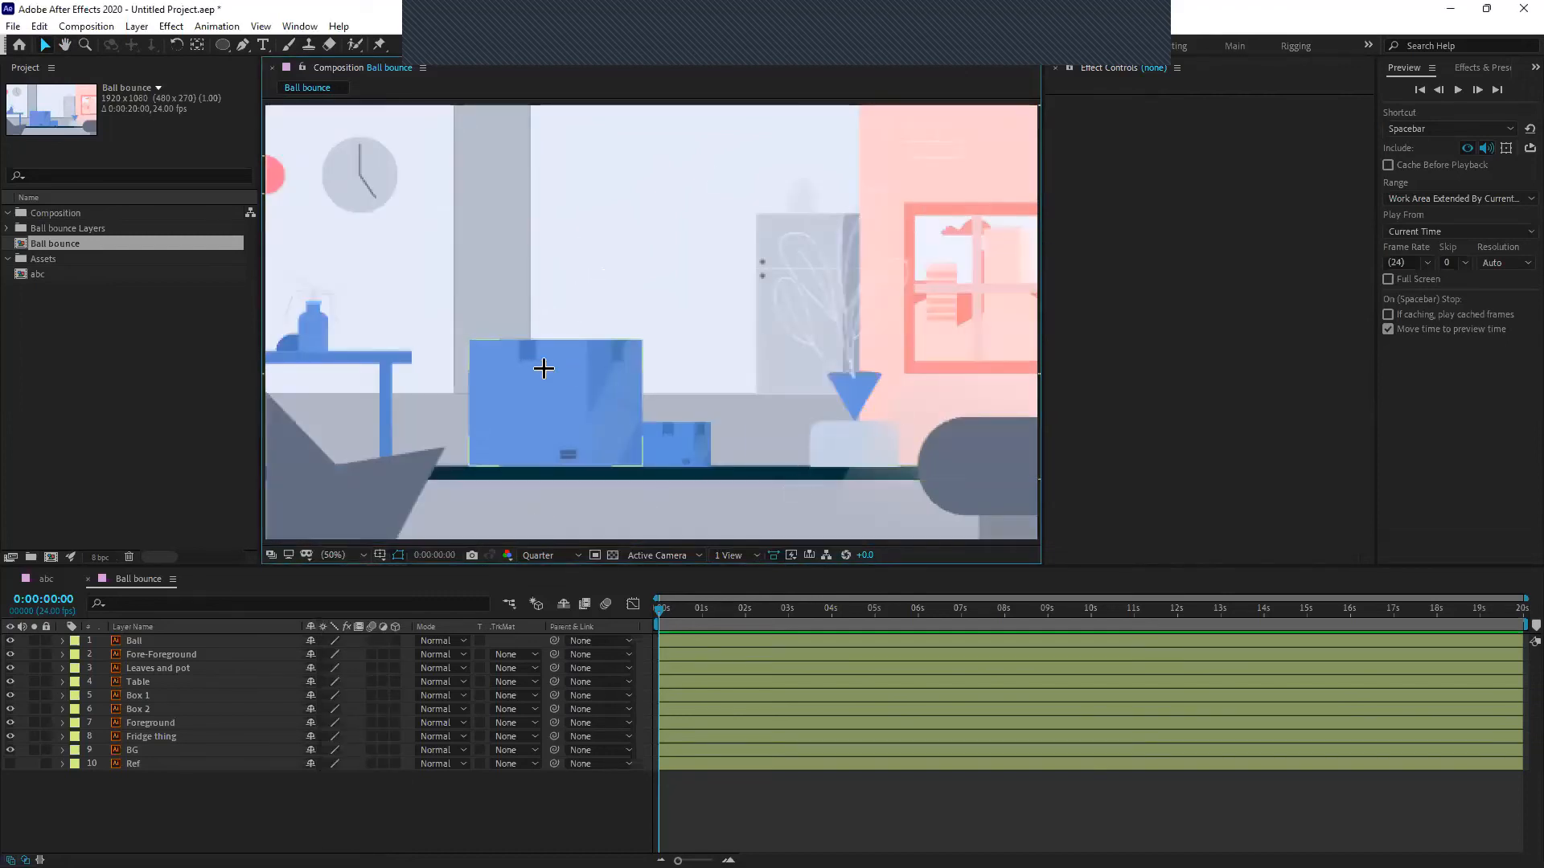
{"action": "scroll", "coordinate": [576, 334], "scroll_direction": "up", "scroll_amount": 6}
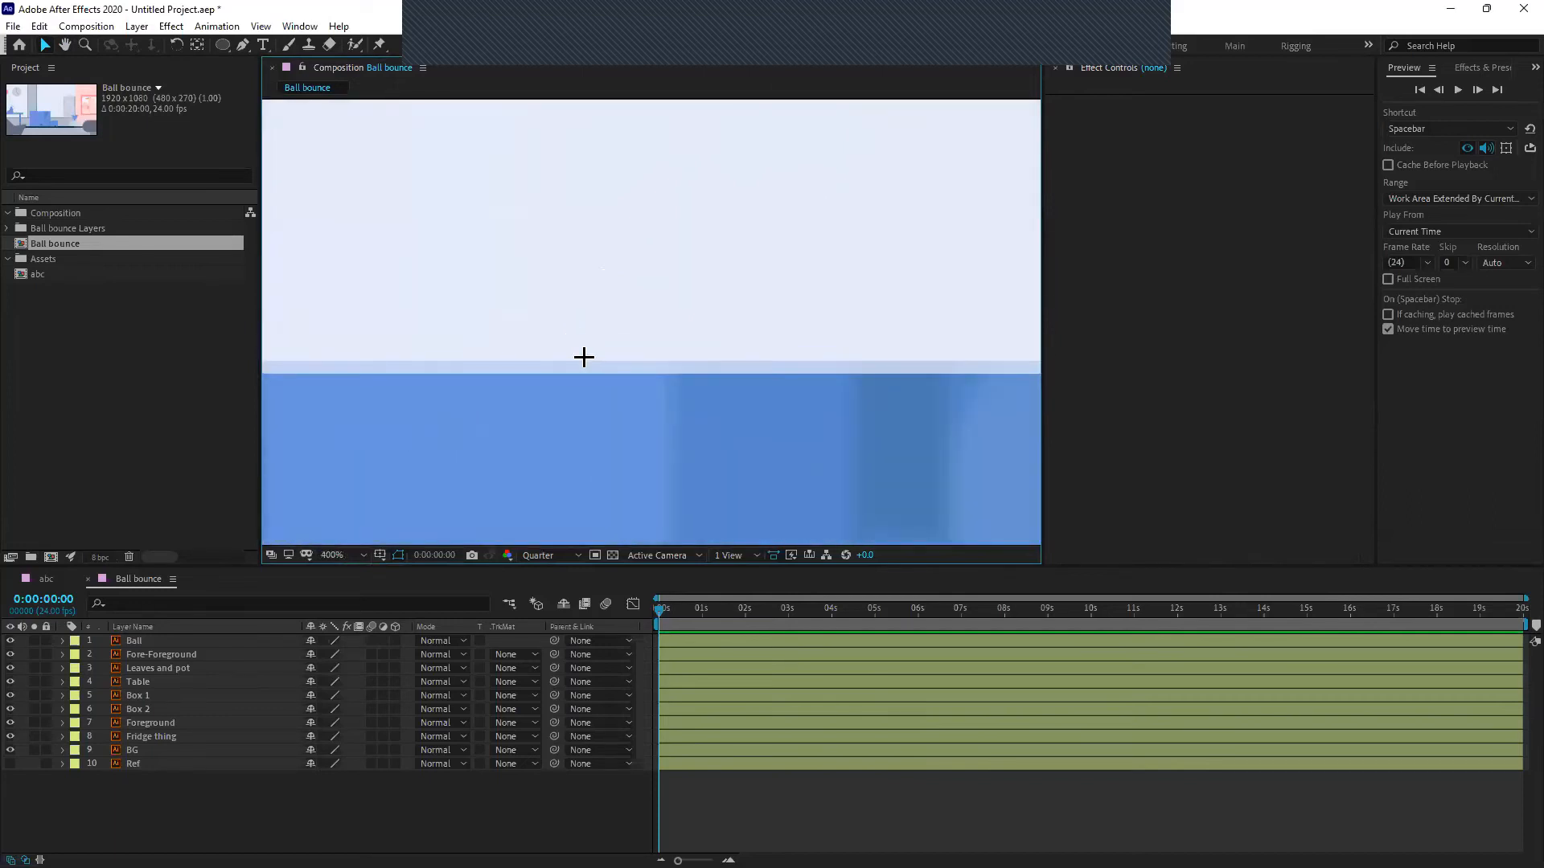
{"action": "scroll", "coordinate": [584, 357], "scroll_direction": "down", "scroll_amount": 6}
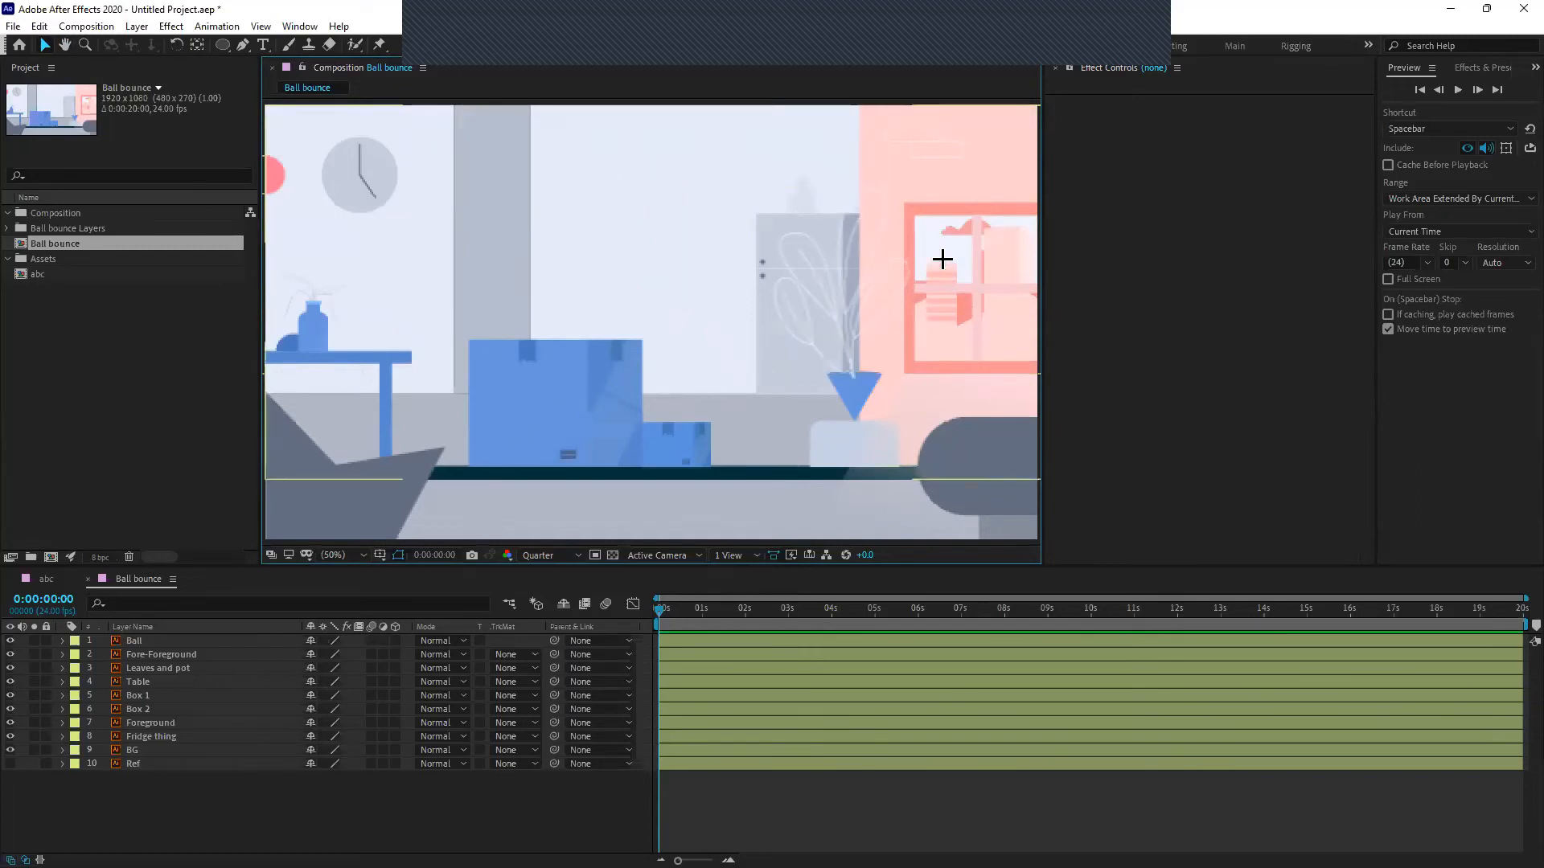
{"action": "scroll", "coordinate": [911, 270], "scroll_direction": "up", "scroll_amount": 2}
{"action": "scroll", "coordinate": [911, 270], "scroll_direction": "down", "scroll_amount": 2}
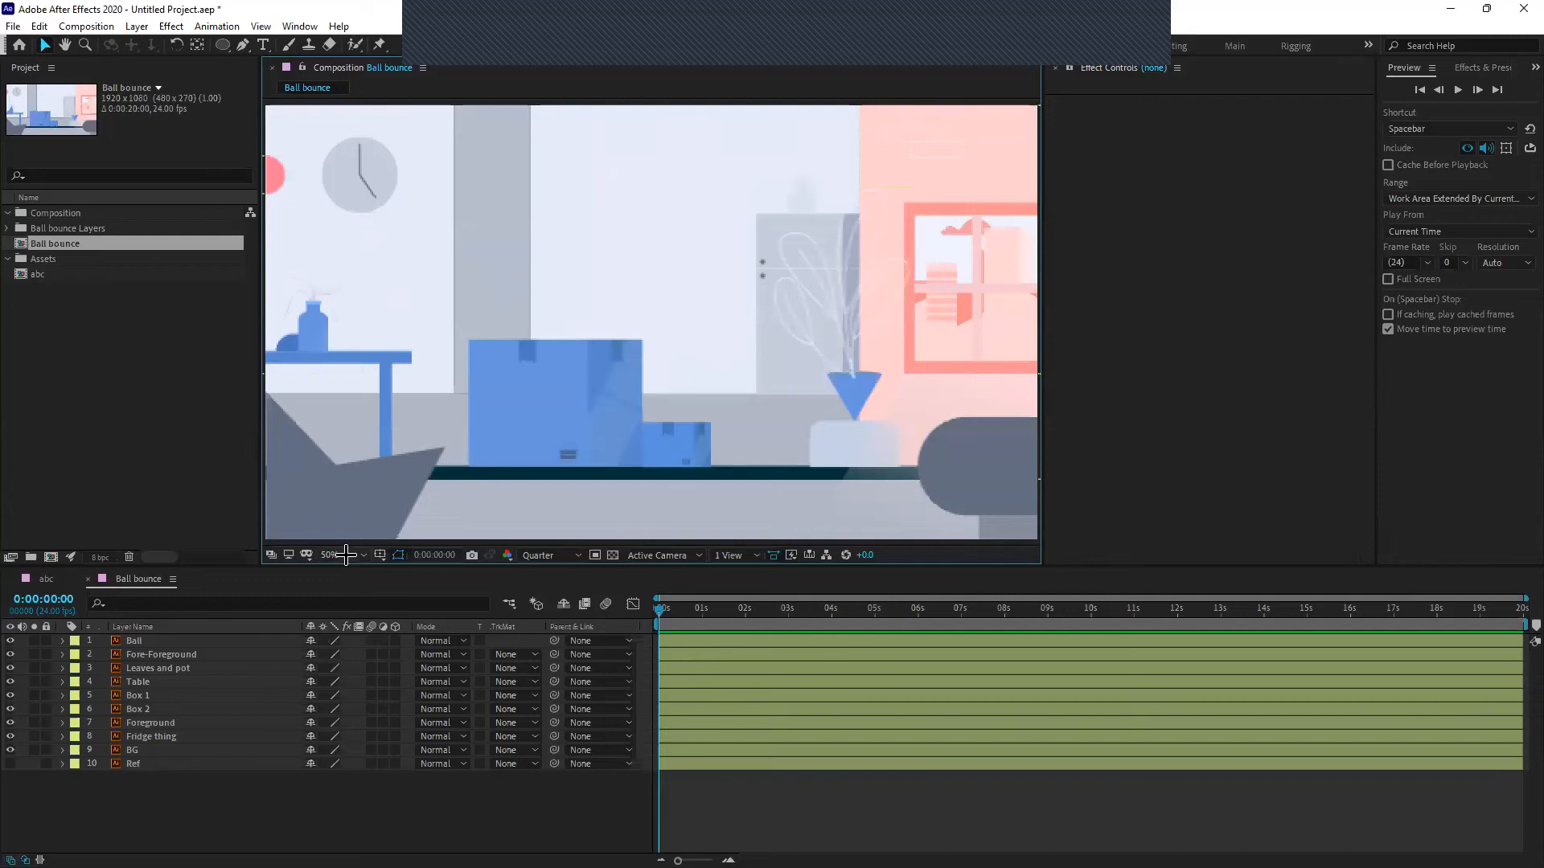
Switch the Ball bounce preview to Full resolution for comparison, and set it back to Quarter
{"action": "left_click", "coordinate": [524, 557]}
{"action": "left_click", "coordinate": [534, 645]}
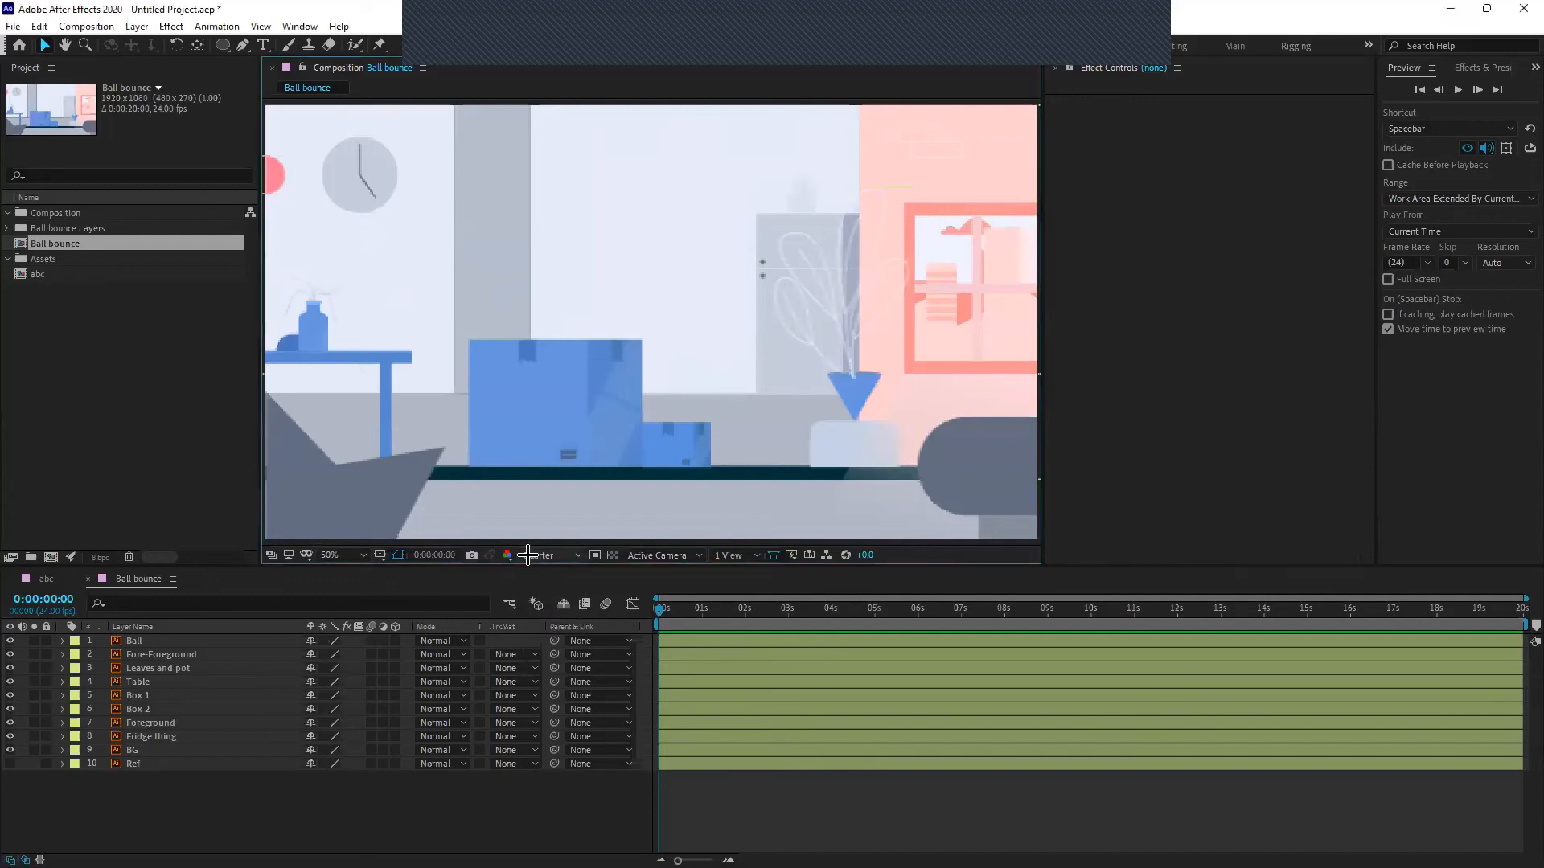
{"action": "left_click", "coordinate": [200, 473]}
{"action": "left_click", "coordinate": [558, 555]}
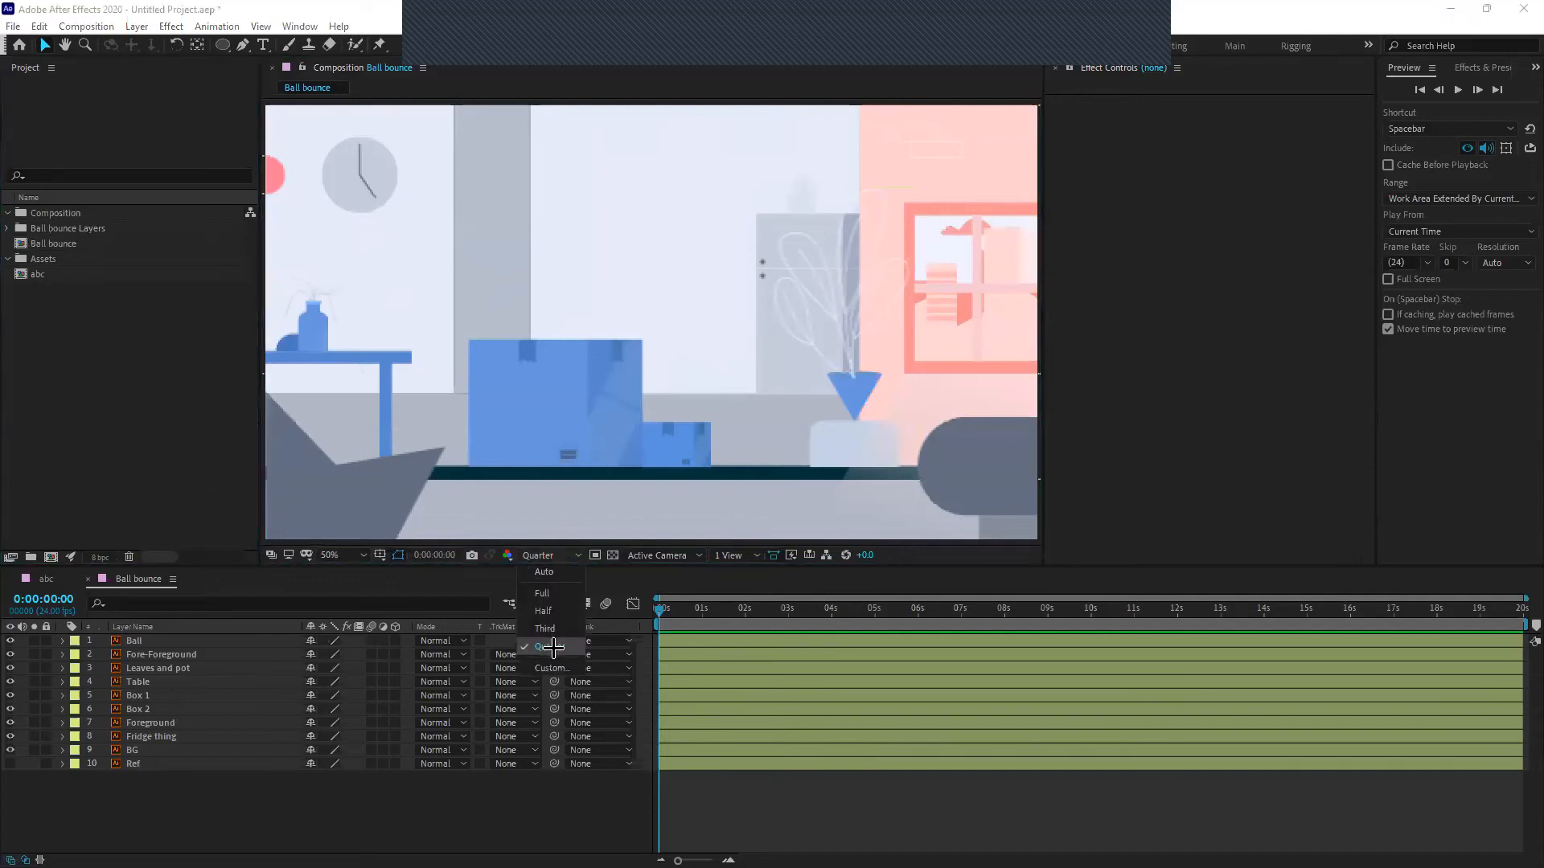
{"action": "left_click", "coordinate": [527, 553]}
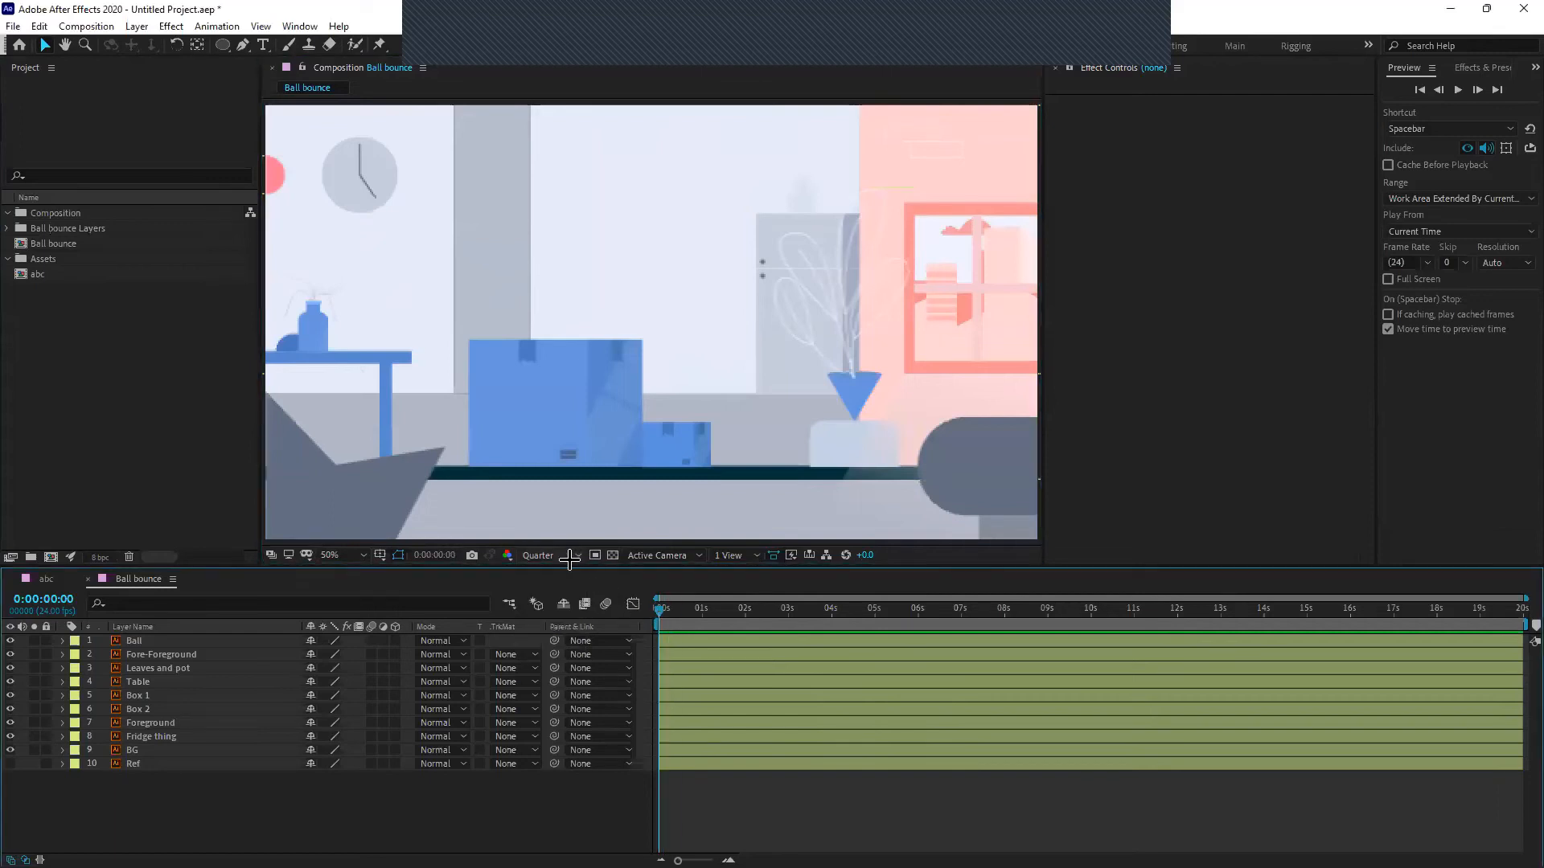
{"action": "key", "text": "ctrl+j"}
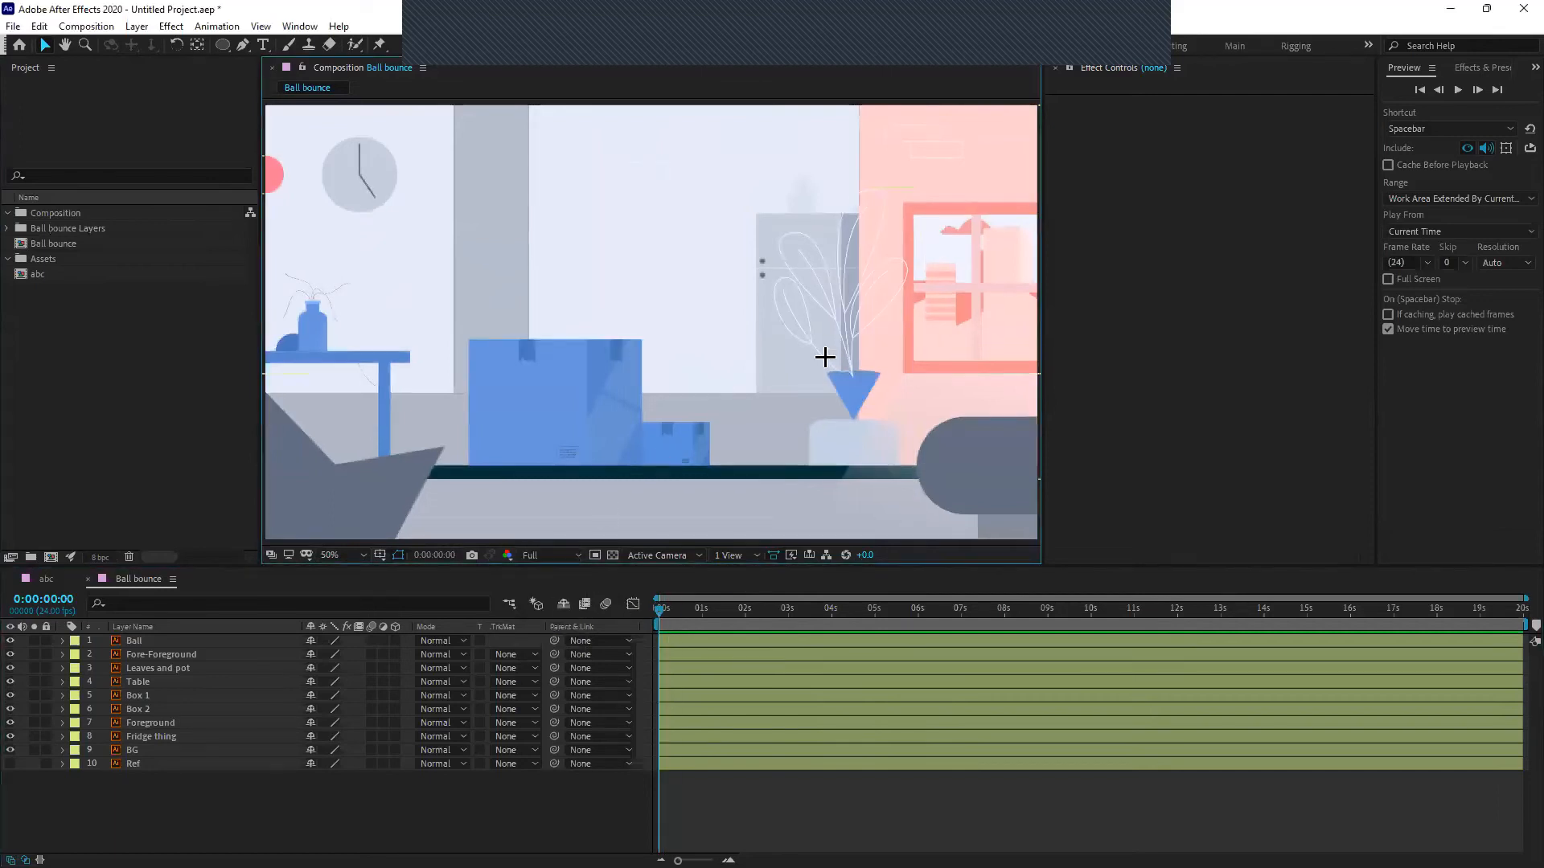
{"action": "left_click", "coordinate": [550, 555]}
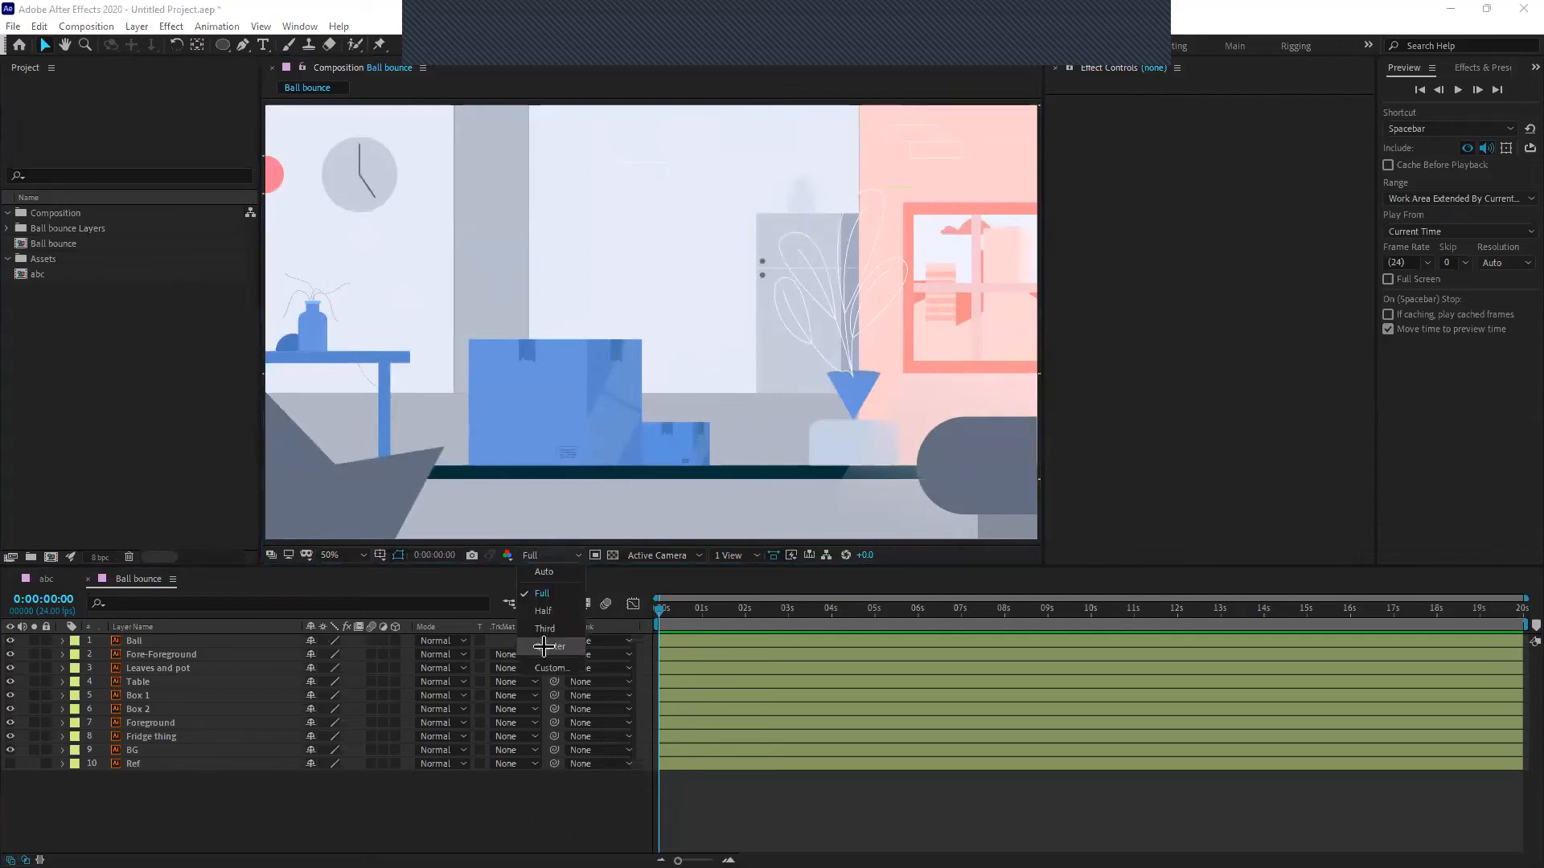
{"action": "left_click", "coordinate": [543, 647]}
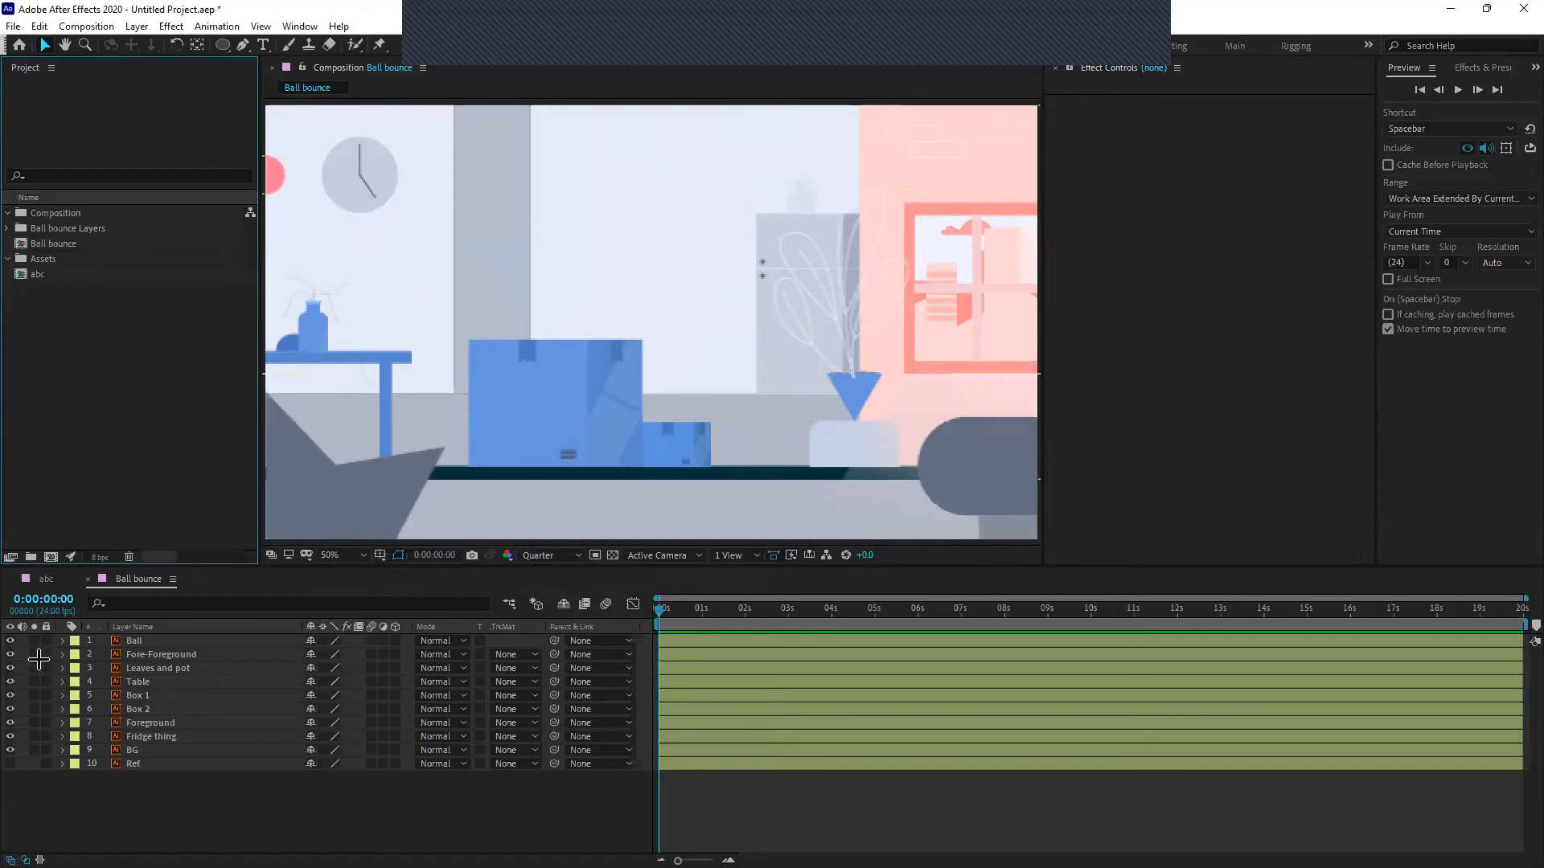
Select all the layers from Ball to Ref, and clear the selection
{"action": "left_click", "coordinate": [141, 641]}
{"action": "left_click", "coordinate": [156, 763], "text": "shift"}
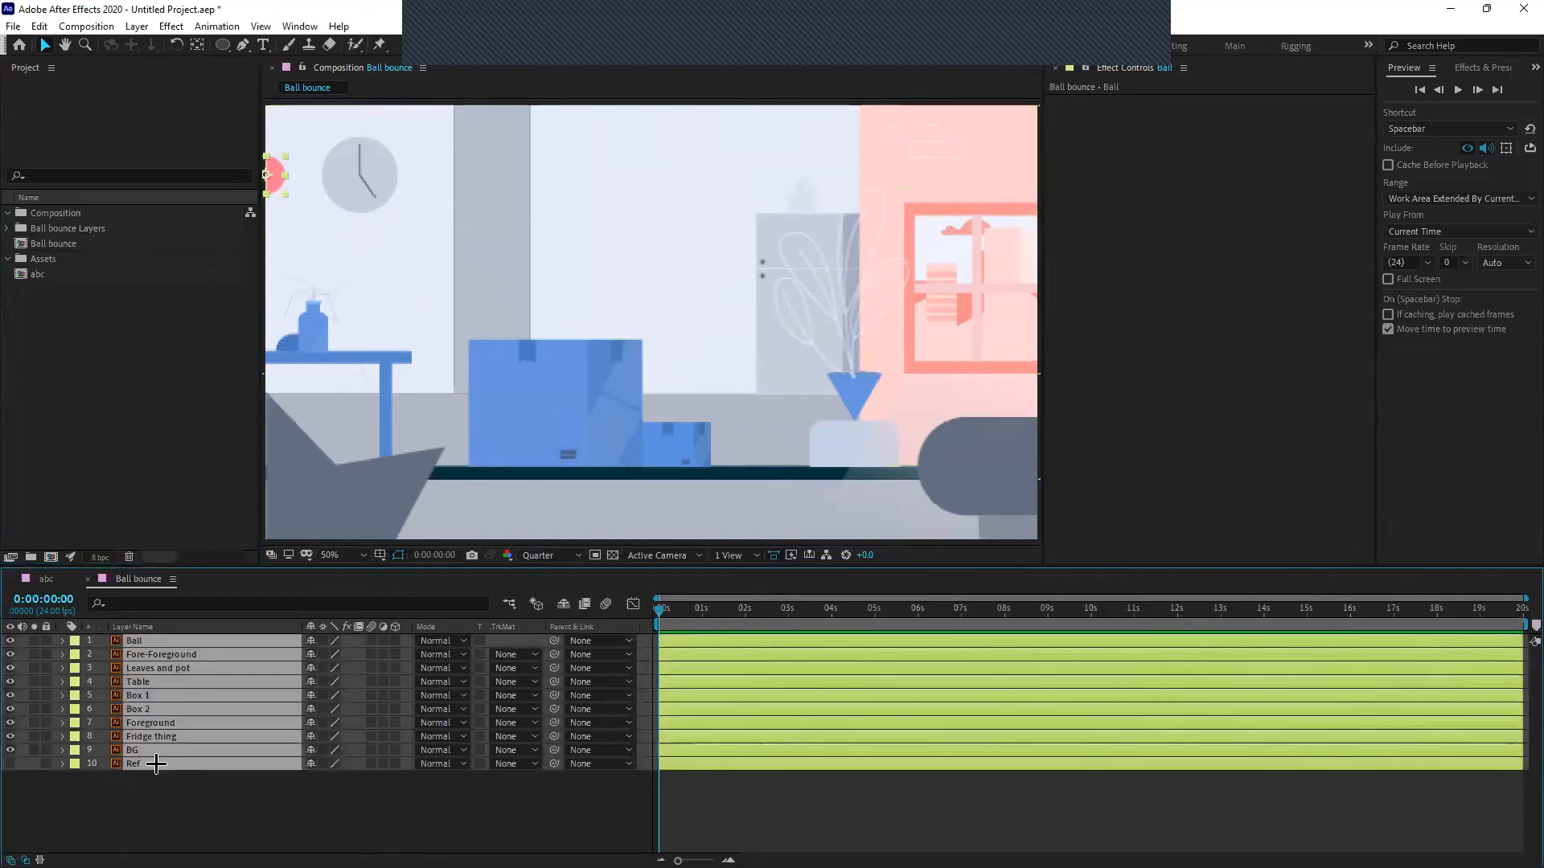
{"action": "left_click", "coordinate": [190, 792]}
Select the Ball, Fore-Foreground, Table and Fridge thing layers one at a time to locate their artwork, ending on Table
{"action": "left_click", "coordinate": [146, 642]}
{"action": "left_click", "coordinate": [144, 656]}
{"action": "left_click", "coordinate": [144, 683]}
{"action": "left_click", "coordinate": [153, 736]}
{"action": "left_click", "coordinate": [157, 682]}
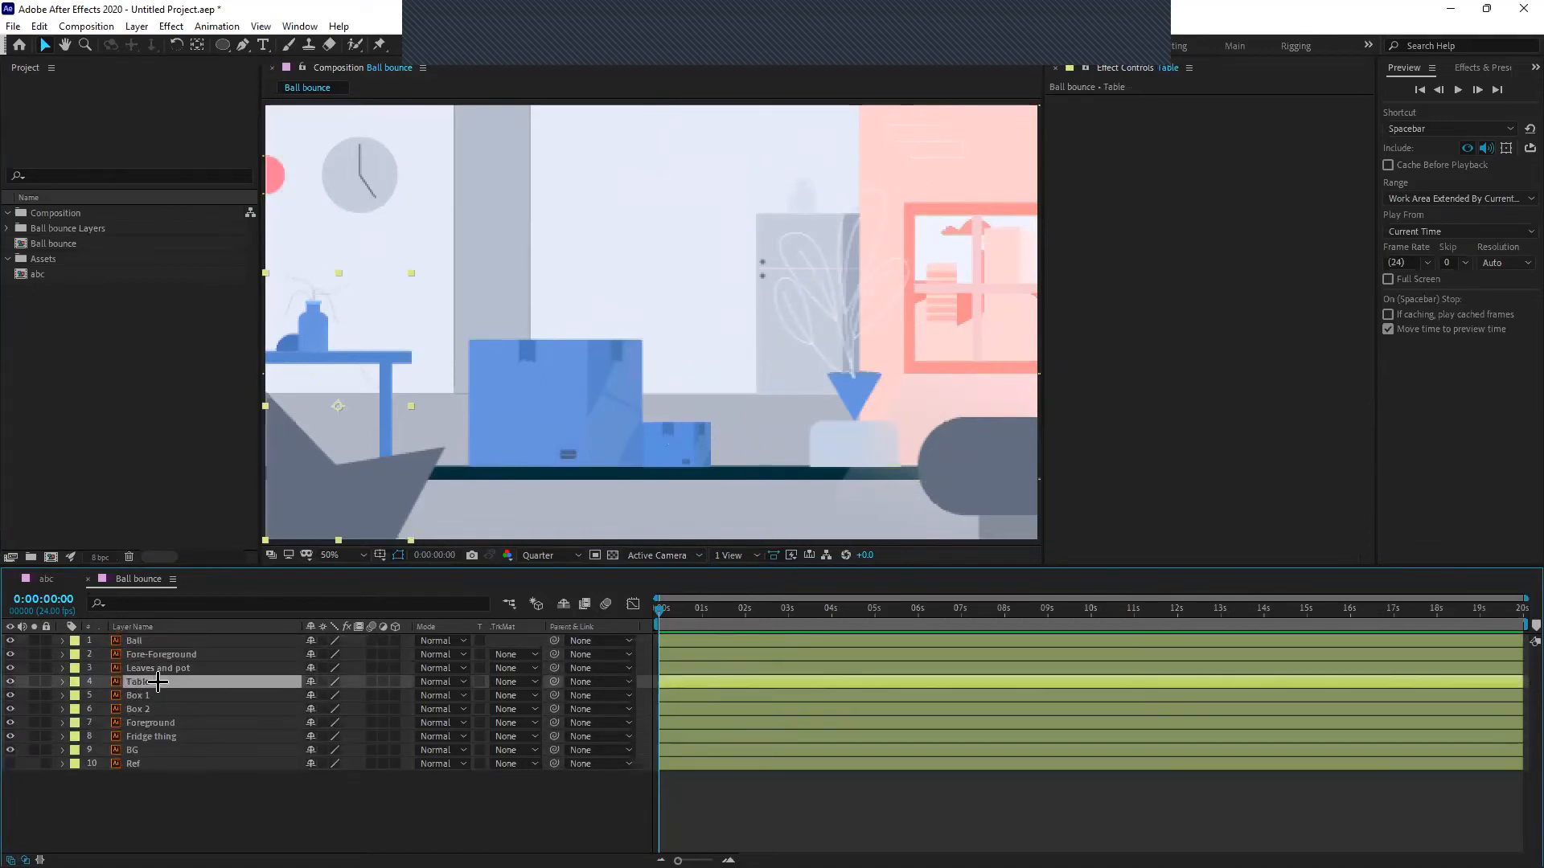
Select the range of layers from Ball to Fridge thing, clear it, and select only the Ball layer
{"action": "left_click", "coordinate": [148, 641]}
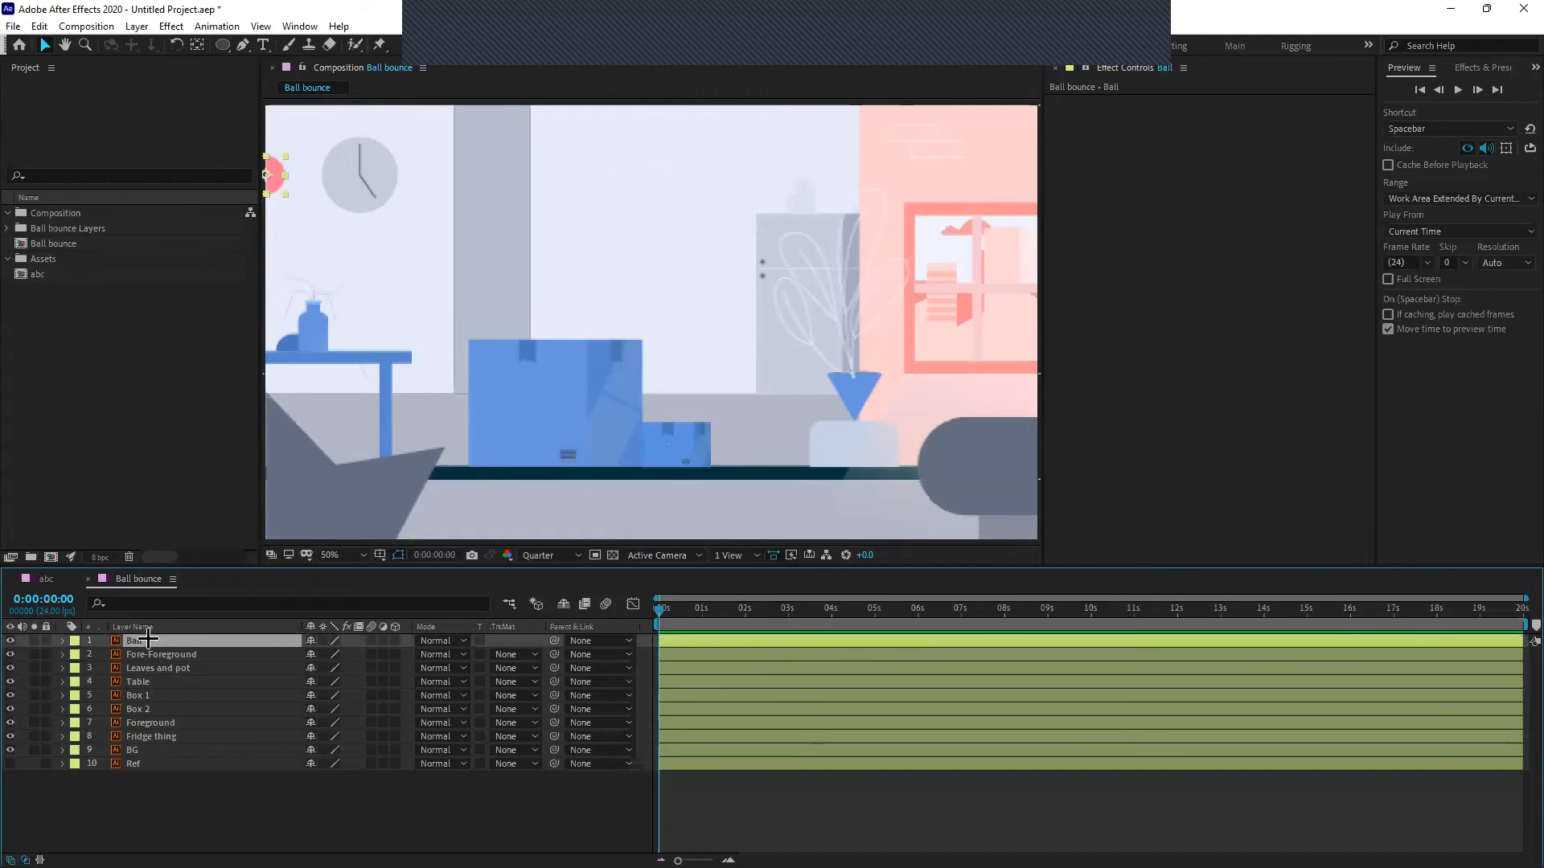
{"action": "left_click", "coordinate": [153, 737], "text": "shift"}
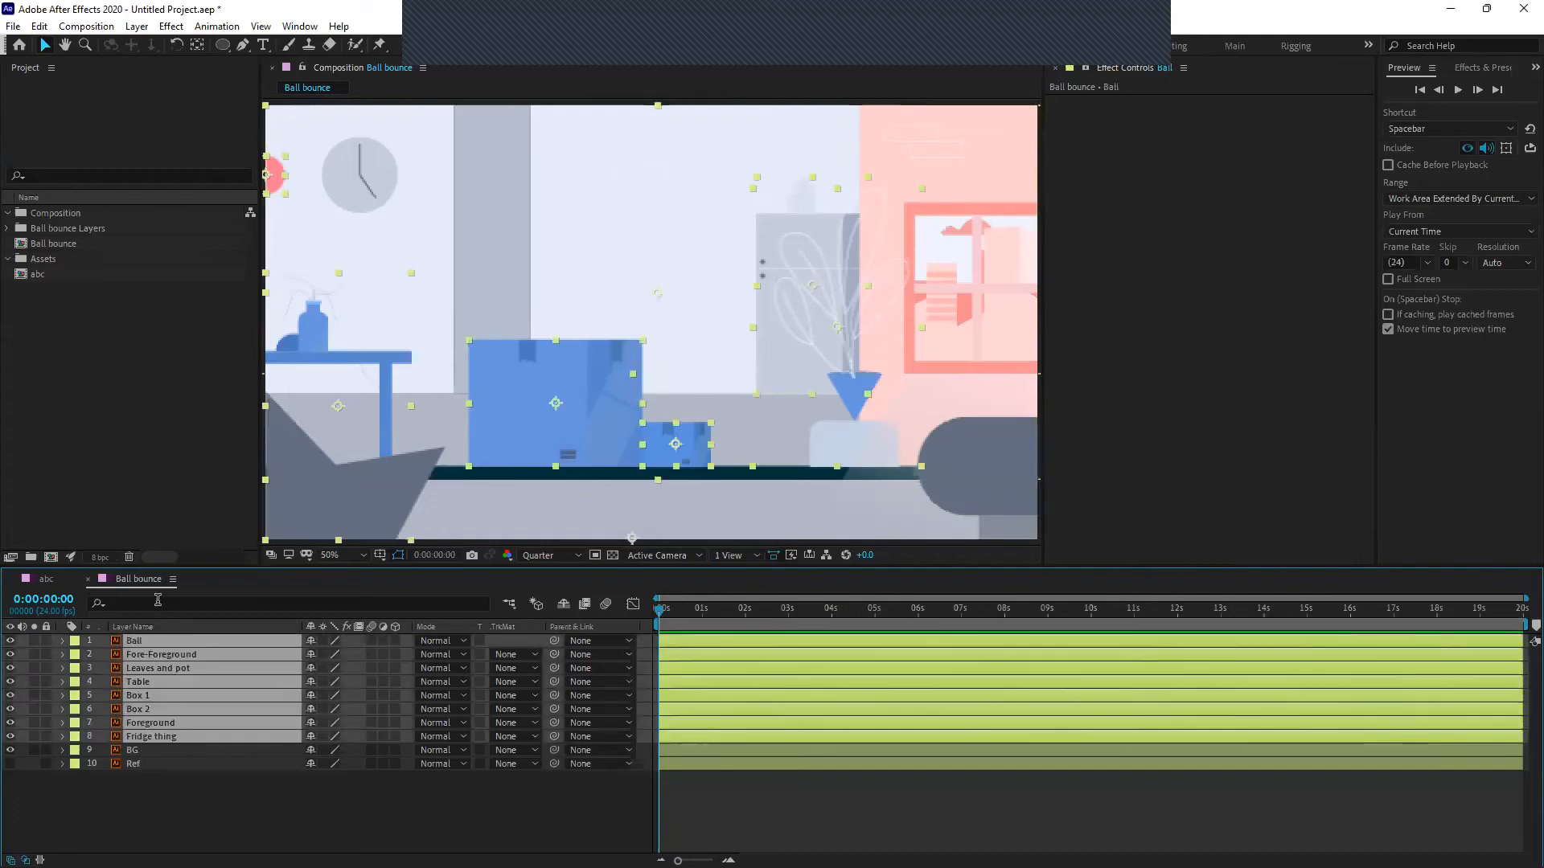
{"action": "left_click", "coordinate": [165, 786]}
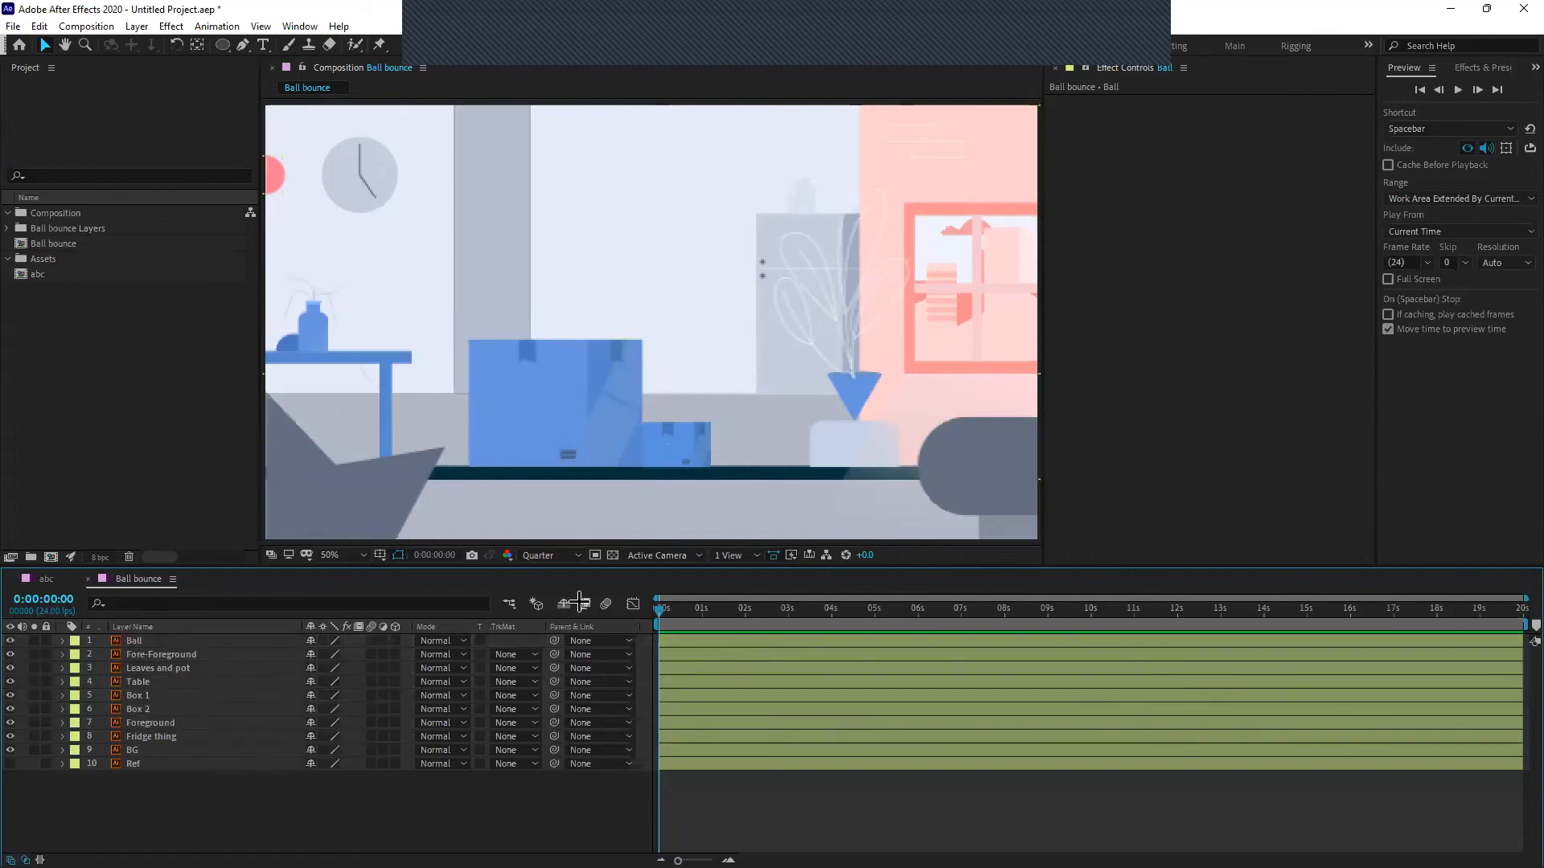
{"action": "left_click", "coordinate": [145, 641]}
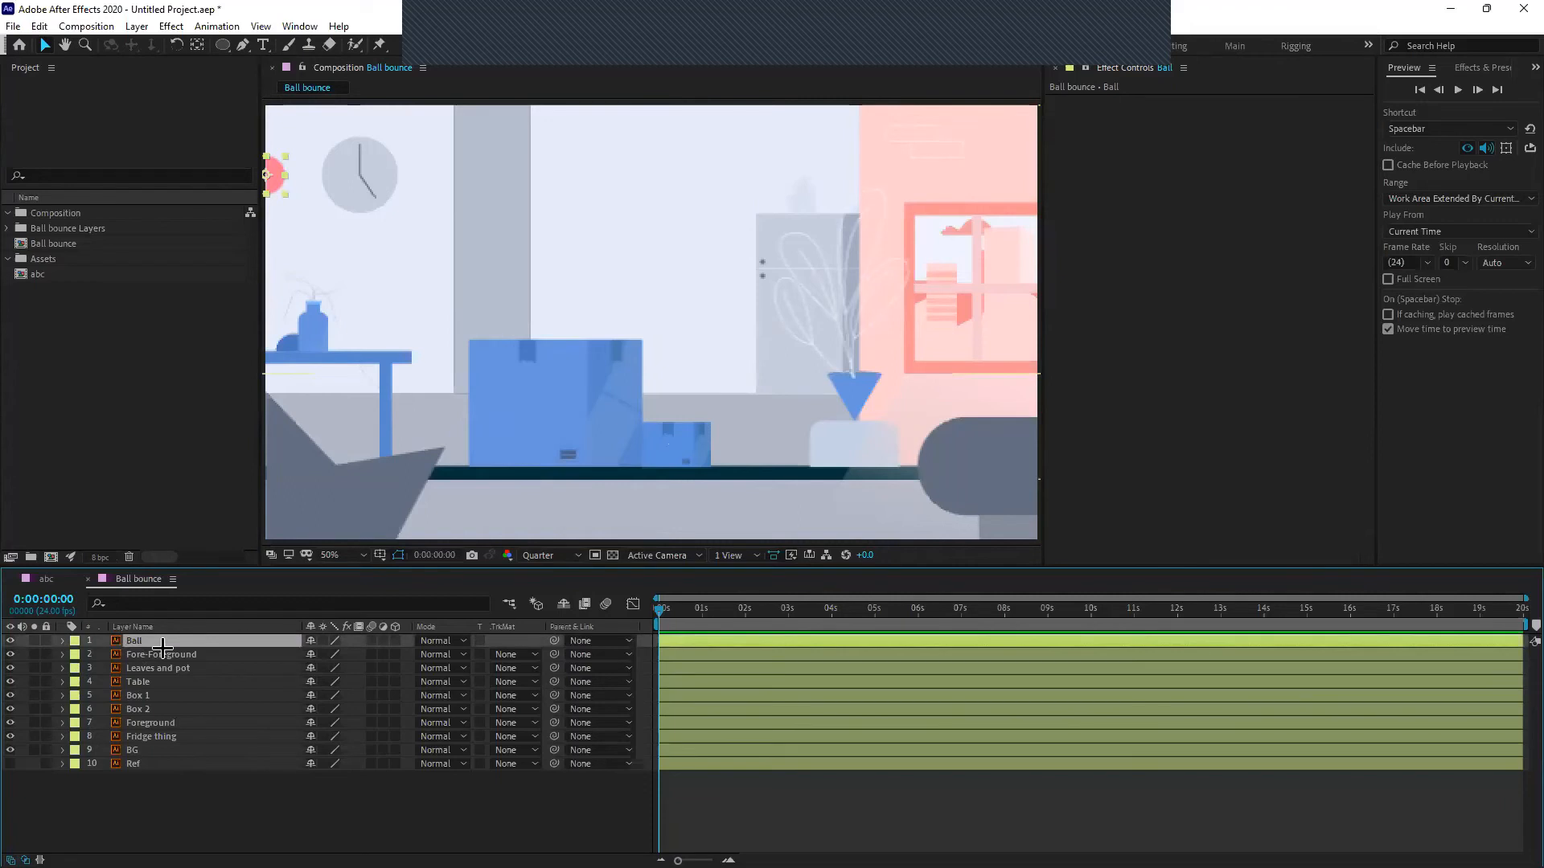
Select the Table layer, hide its artwork in the composition, and show it again
{"action": "left_click", "coordinate": [145, 682]}
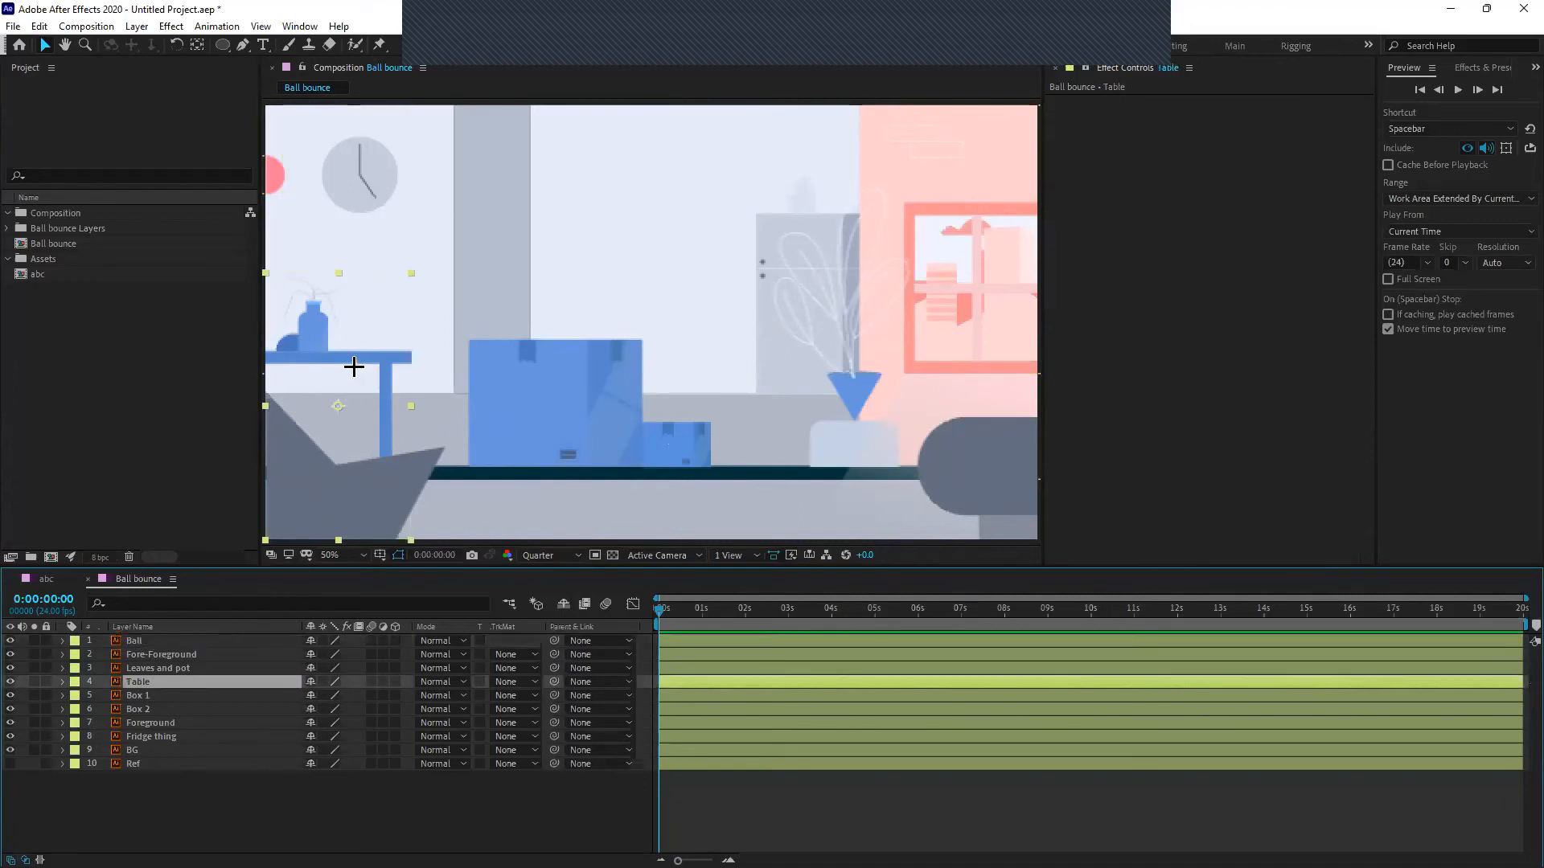
{"action": "left_click", "coordinate": [11, 682]}
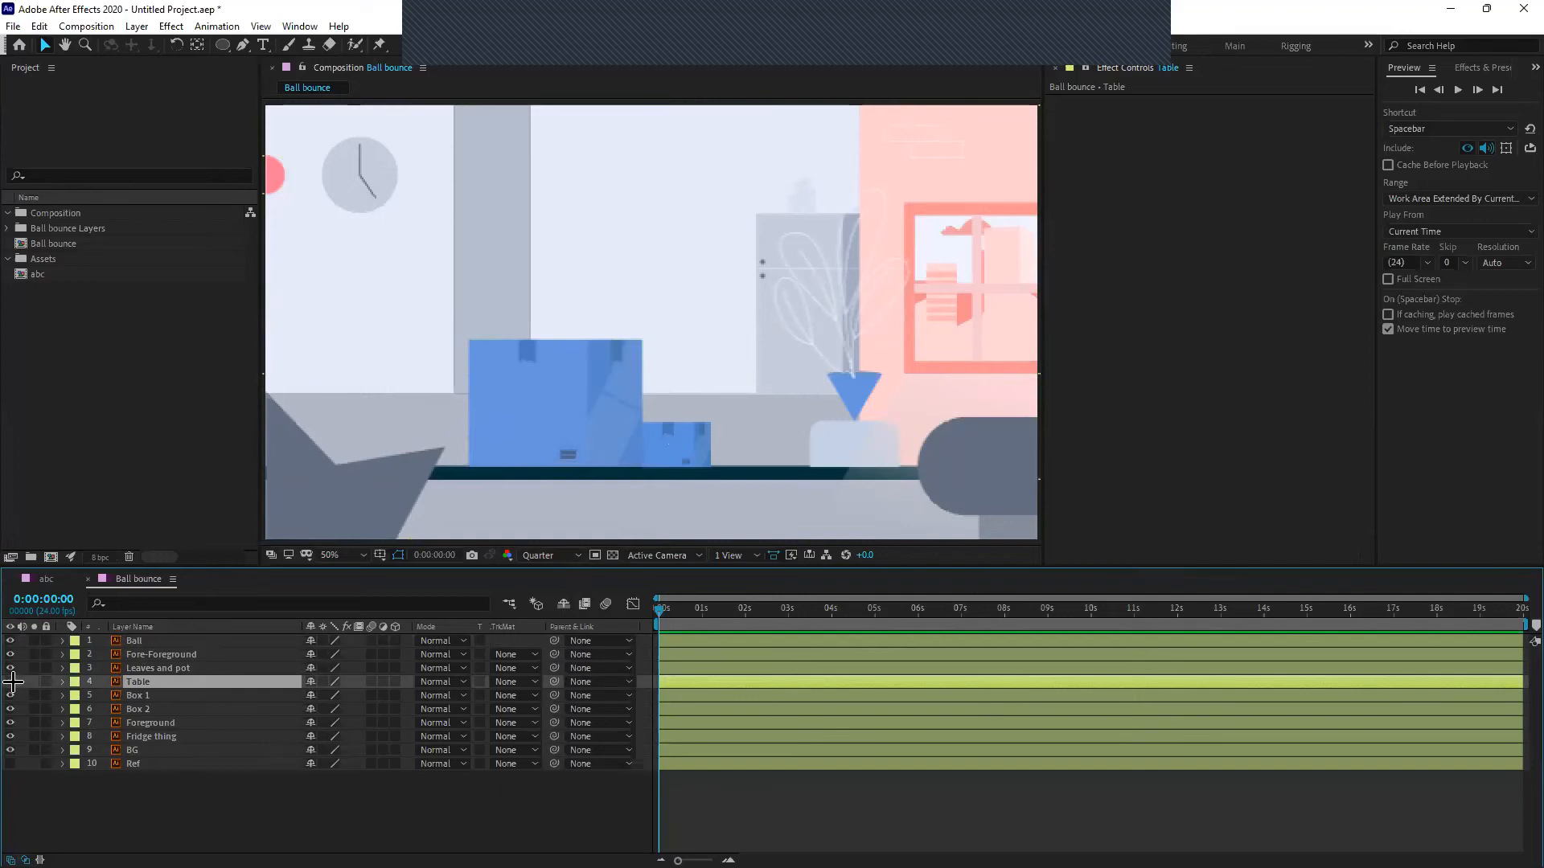
{"action": "left_click", "coordinate": [10, 682]}
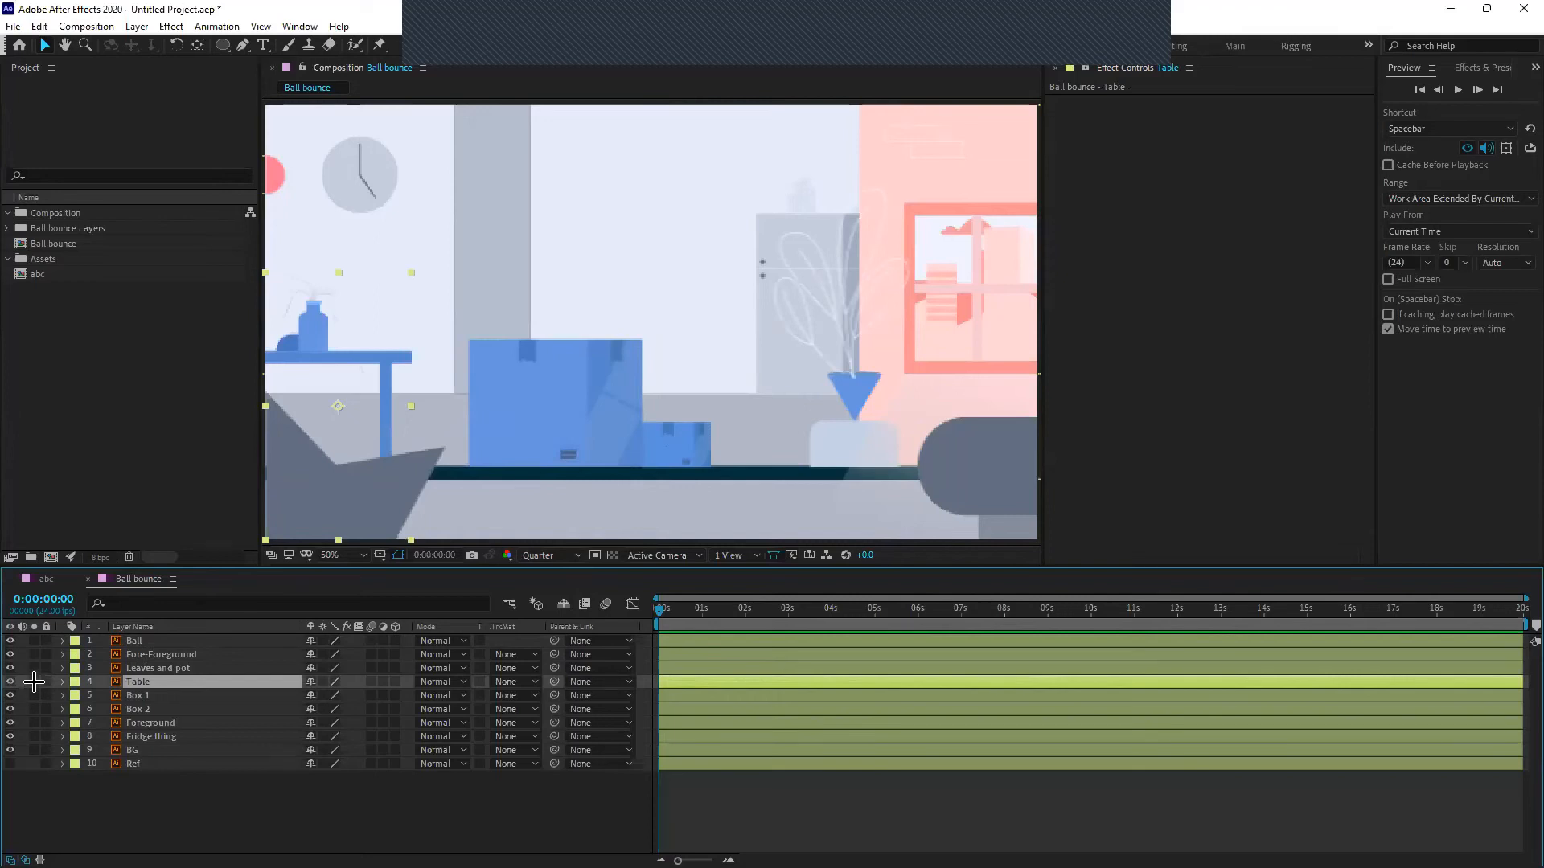
Solo and unsolo the Table layer, lock and unlock it, and select it again
{"action": "left_click", "coordinate": [33, 682]}
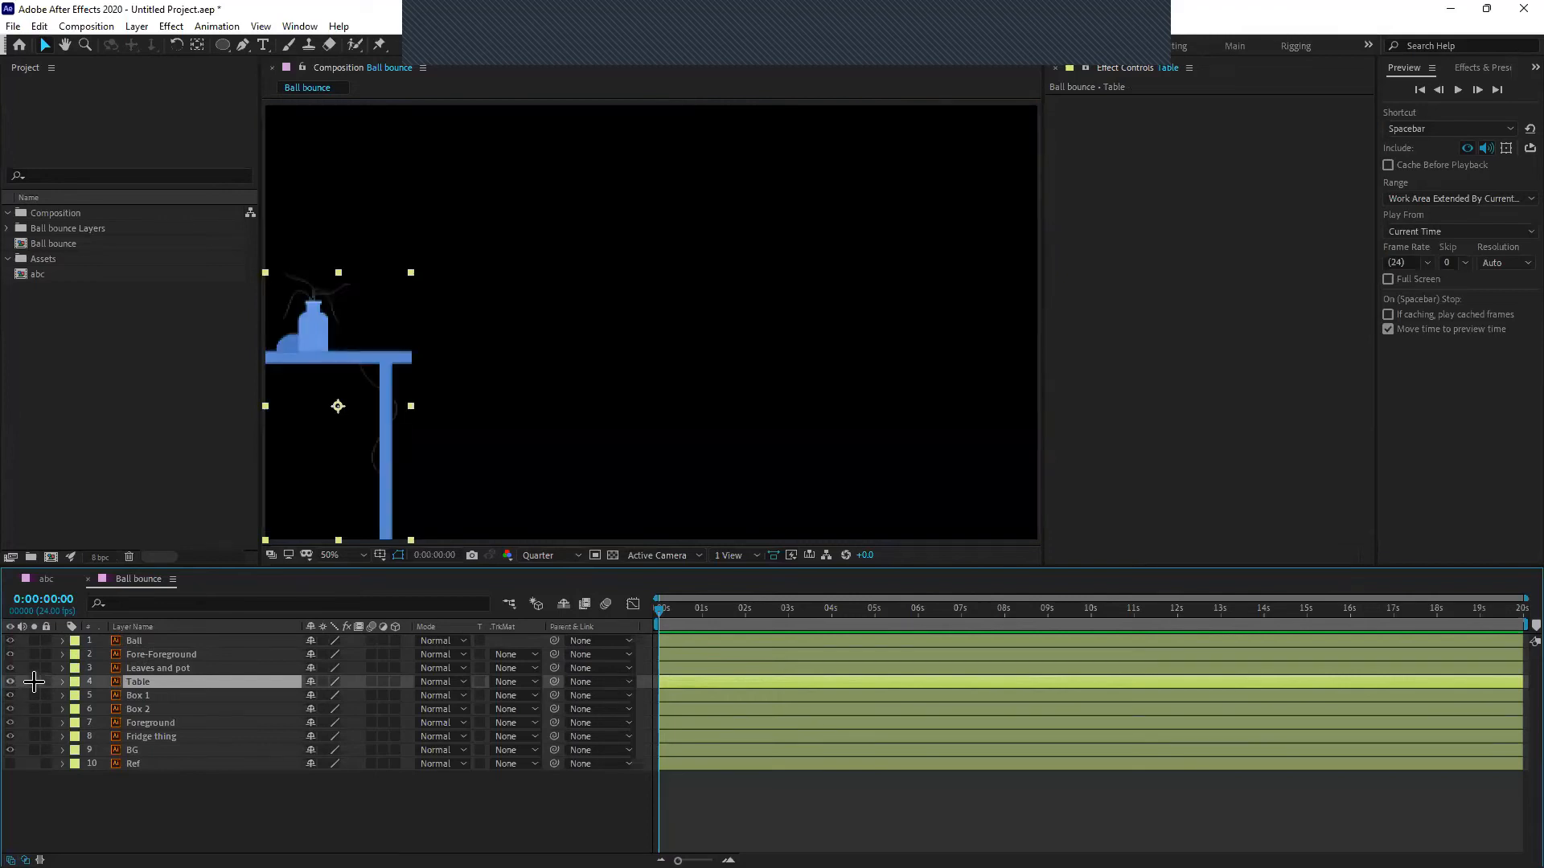
{"action": "left_click", "coordinate": [34, 682]}
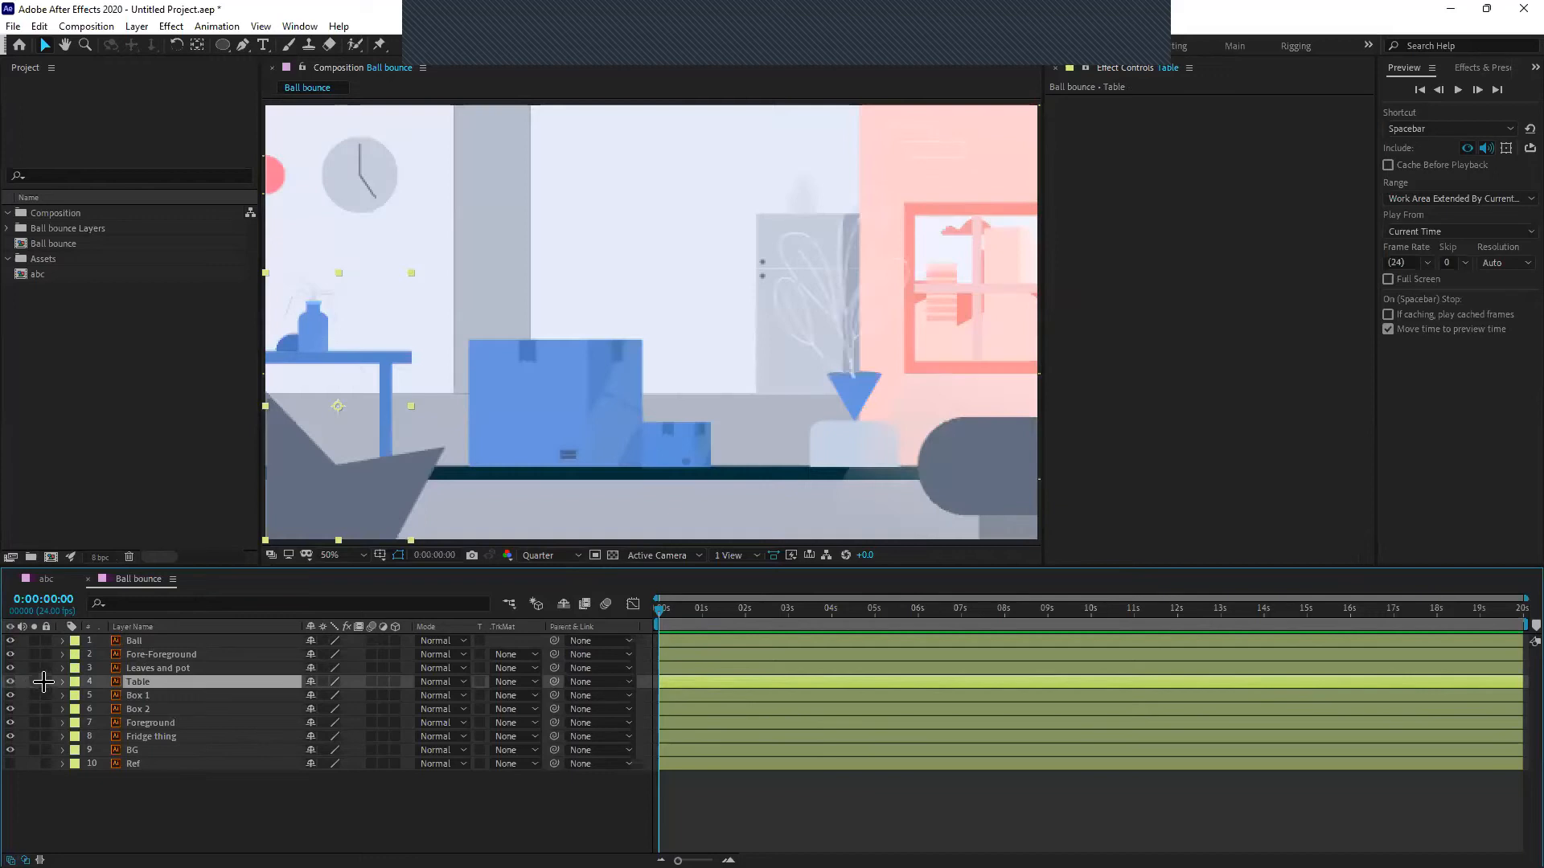
{"action": "left_click", "coordinate": [46, 682]}
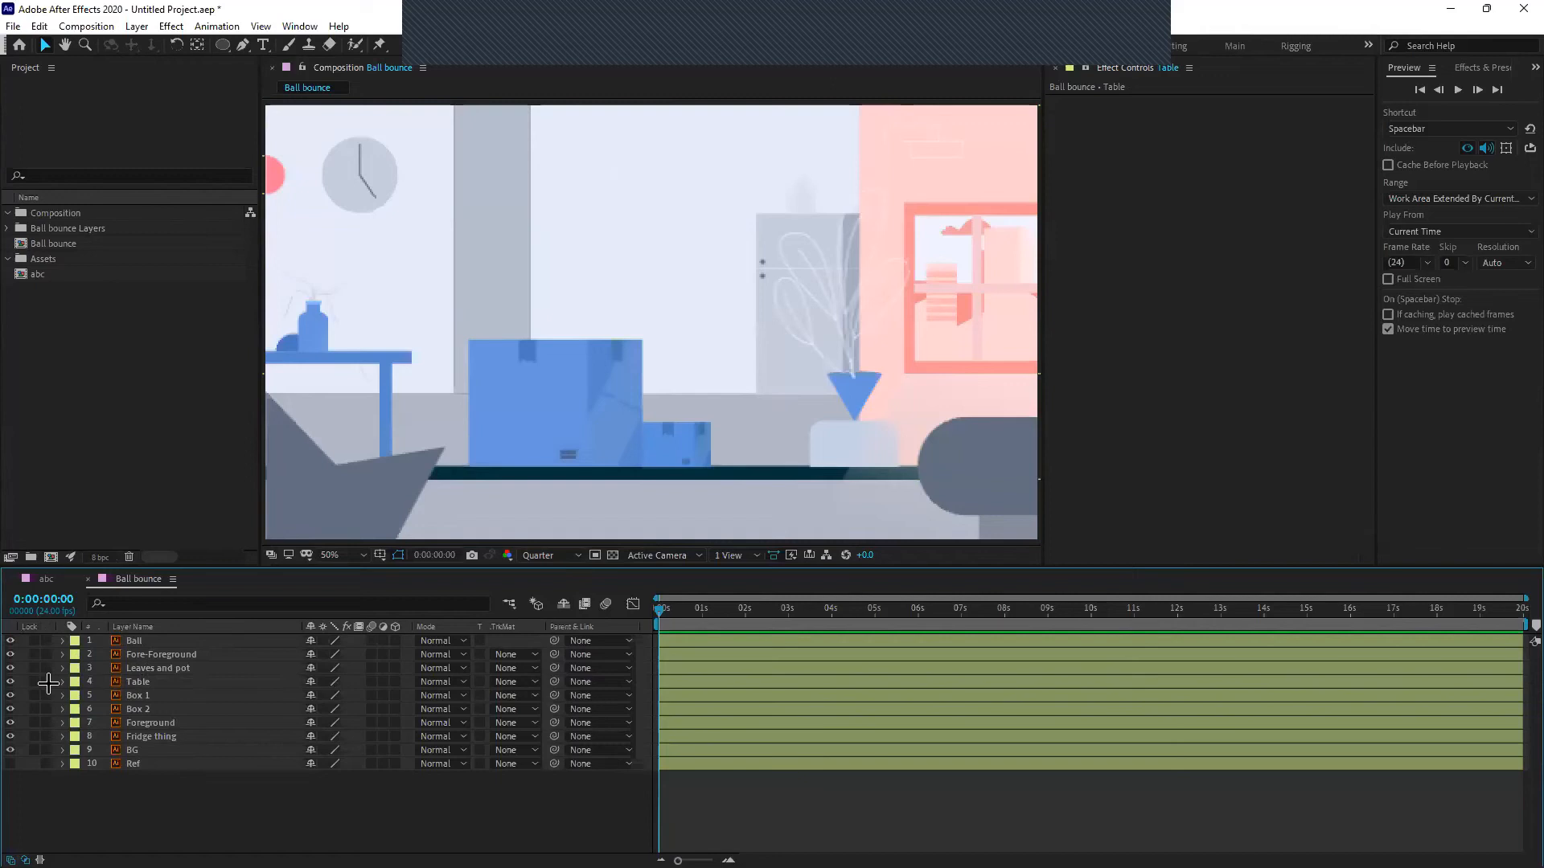
{"action": "left_click", "coordinate": [138, 682]}
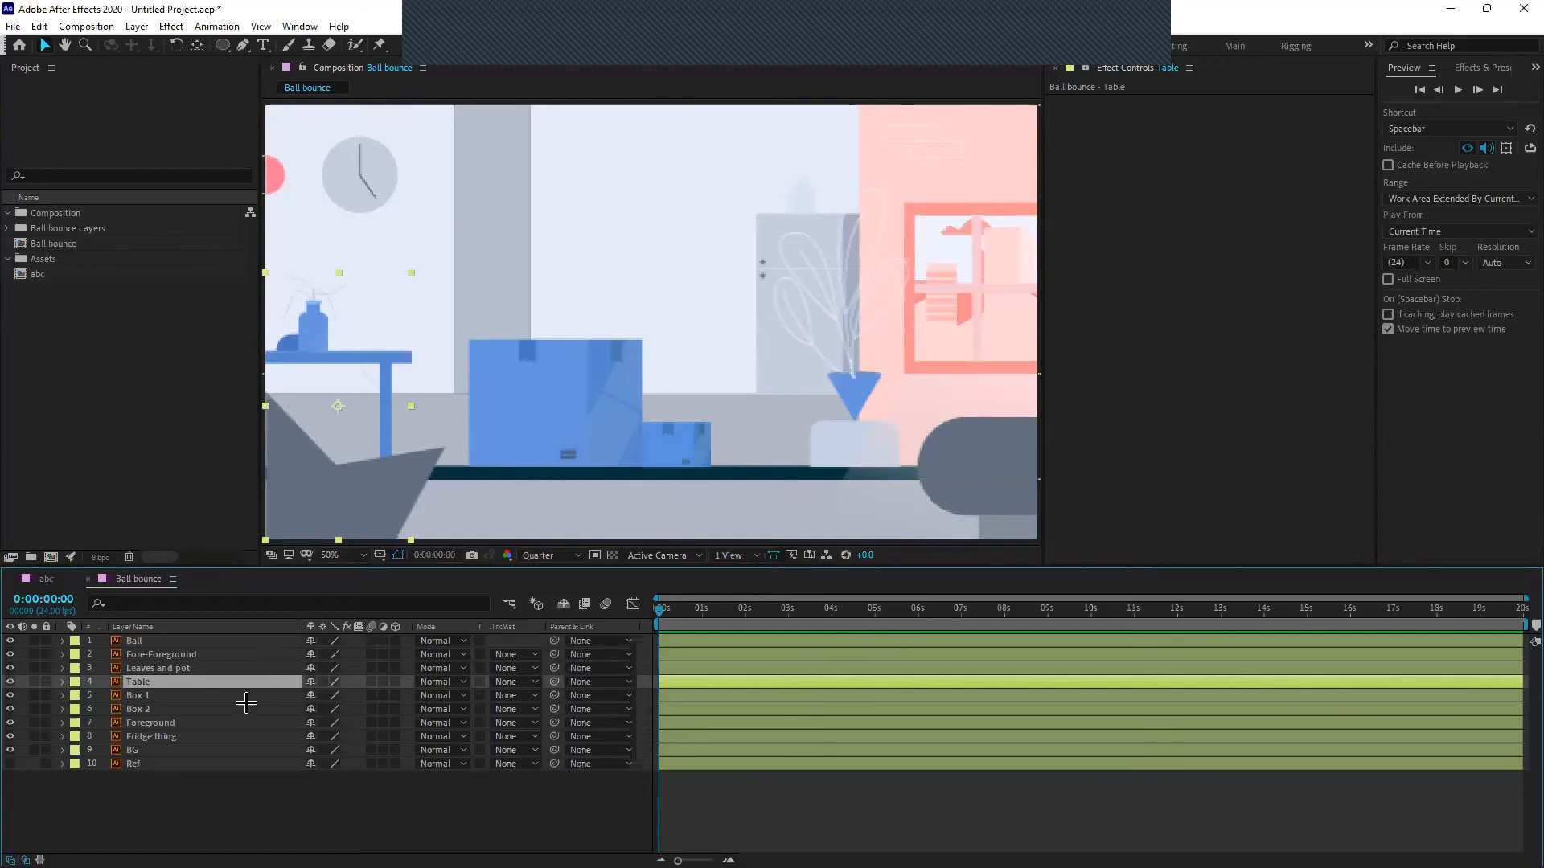
Select the Fridge thing, Foreground, Leaves and pot, and Fore-Foreground layers one at a time to view their bounding handles
{"action": "left_click", "coordinate": [177, 736]}
{"action": "left_click", "coordinate": [183, 722]}
{"action": "left_click", "coordinate": [184, 668]}
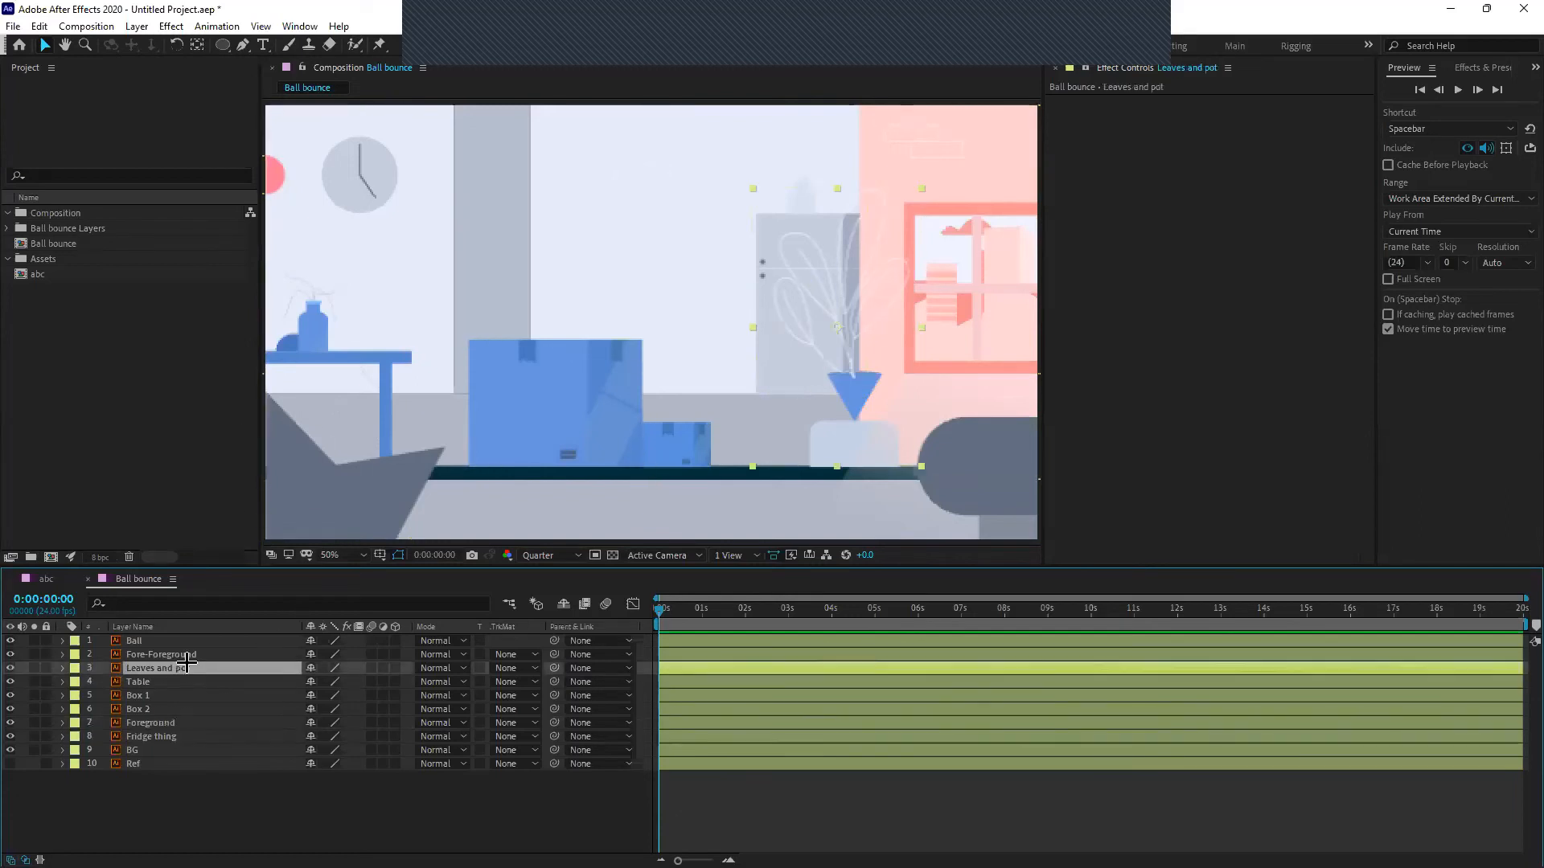
{"action": "left_click", "coordinate": [187, 654]}
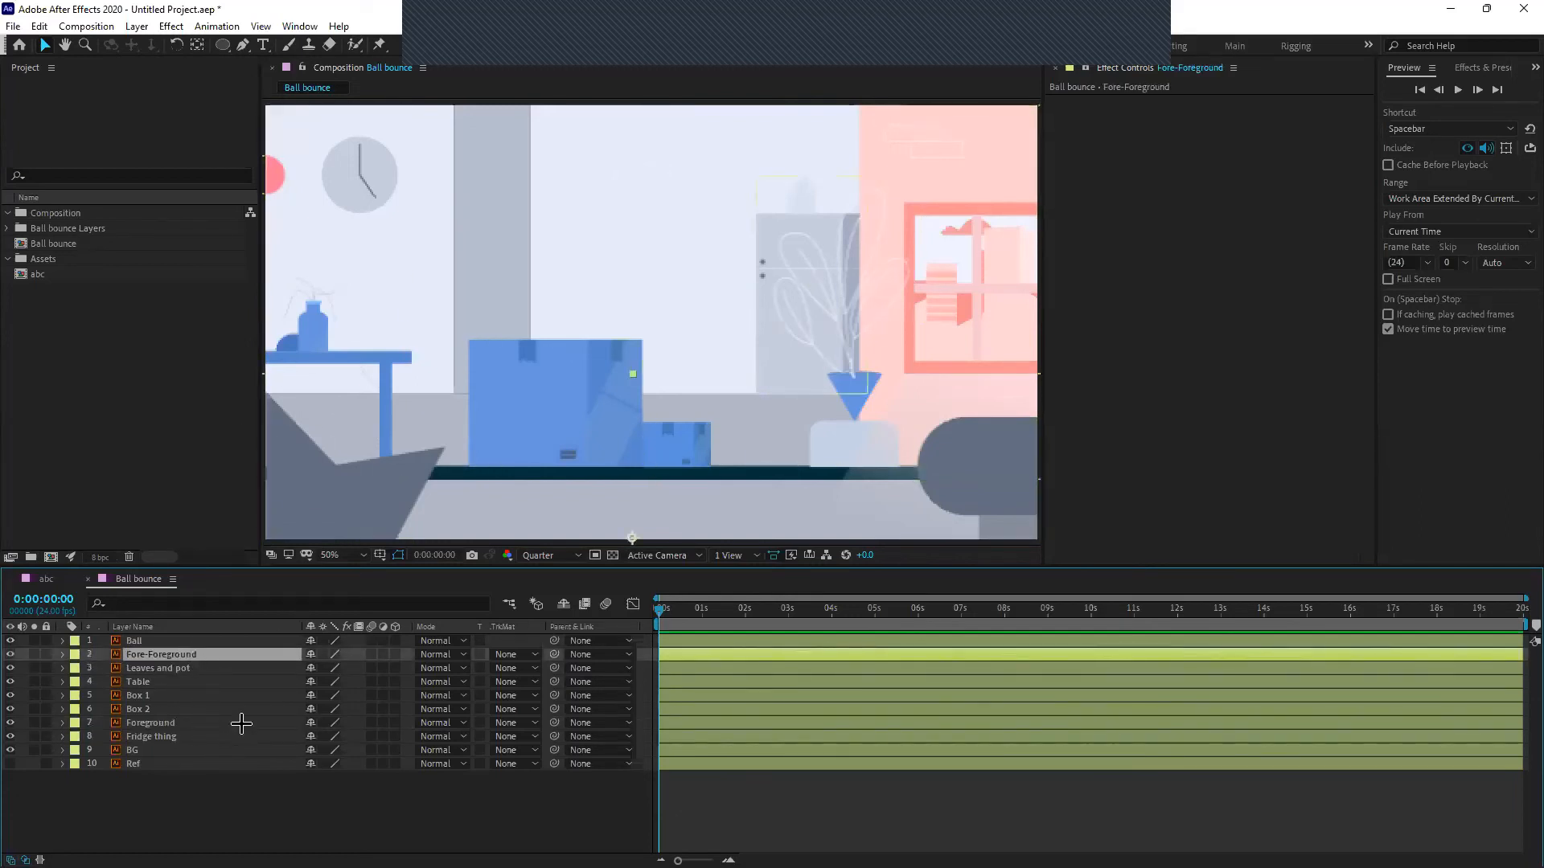
Select the Box 2 layer, try moving the small box towards the potted plant, and undo the move
{"action": "left_click", "coordinate": [175, 708]}
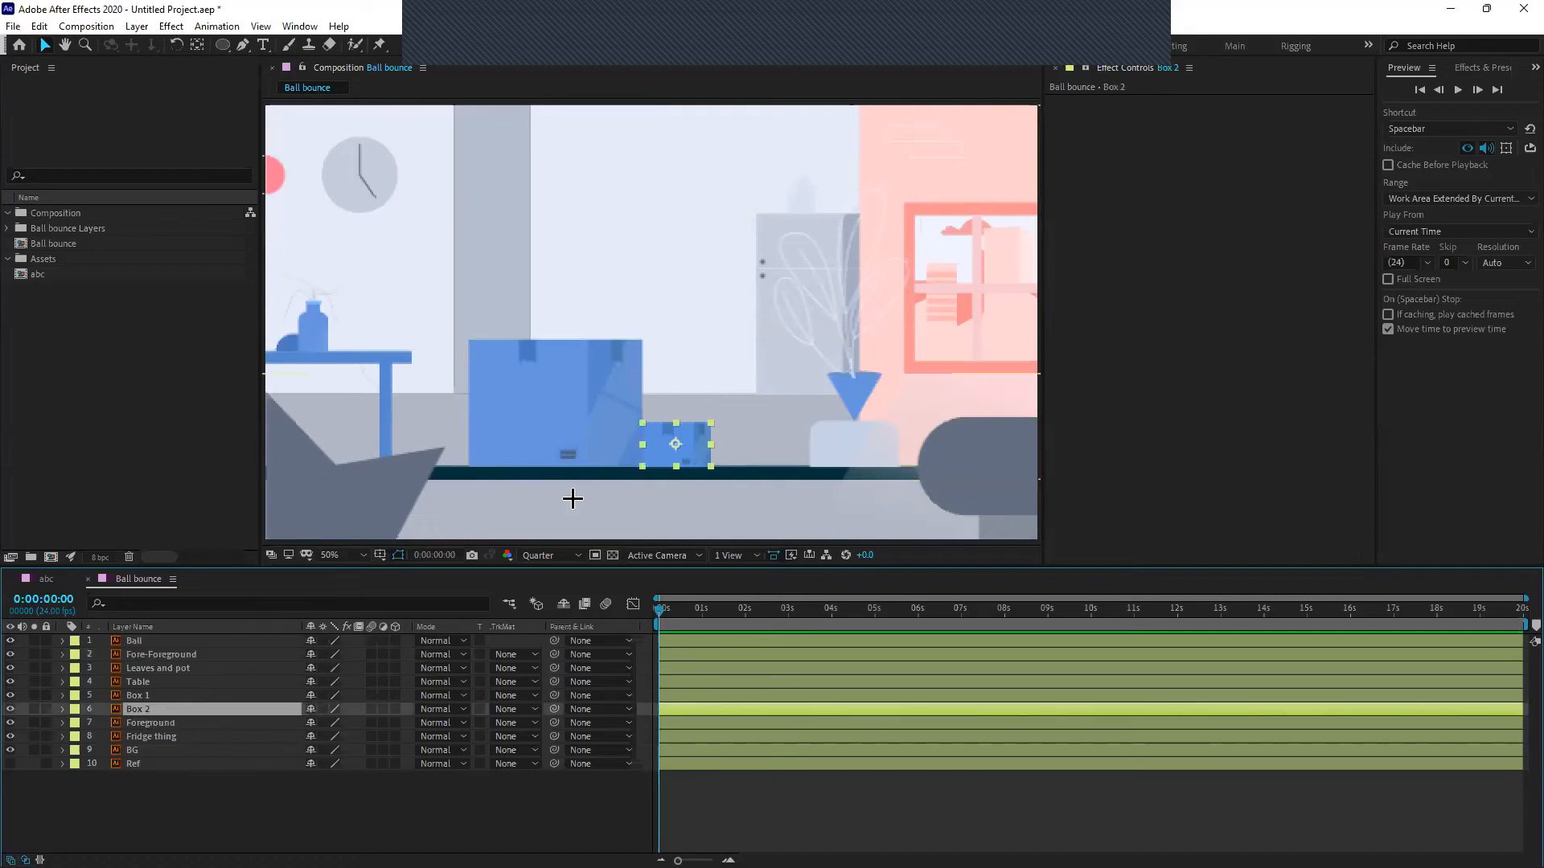
{"action": "left_click_drag", "start_coordinate": [679, 449], "coordinate": [751, 427]}
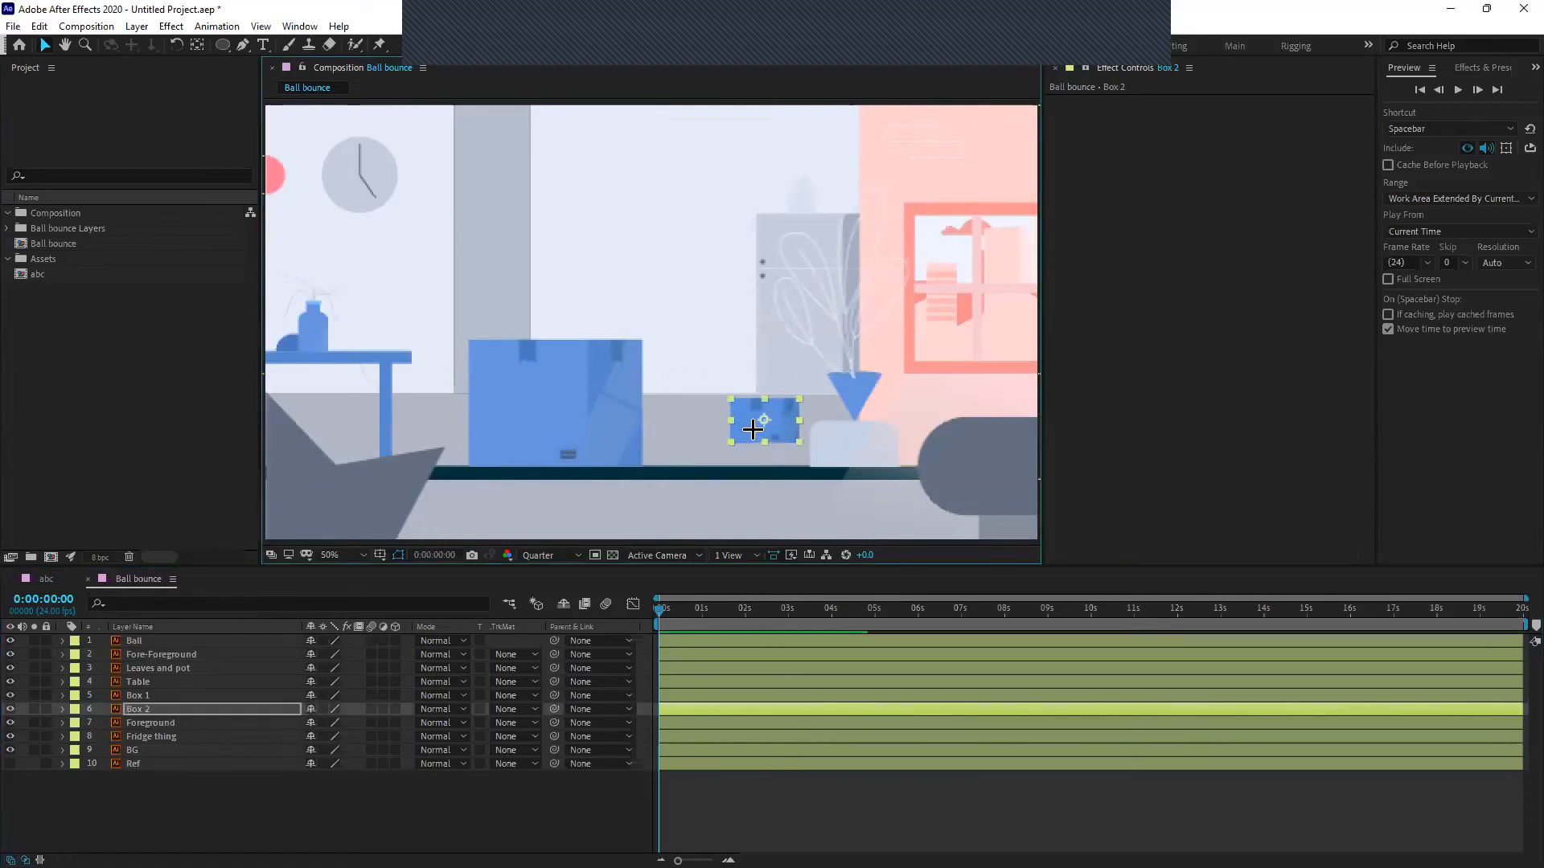
{"action": "key", "text": "ctrl+z"}
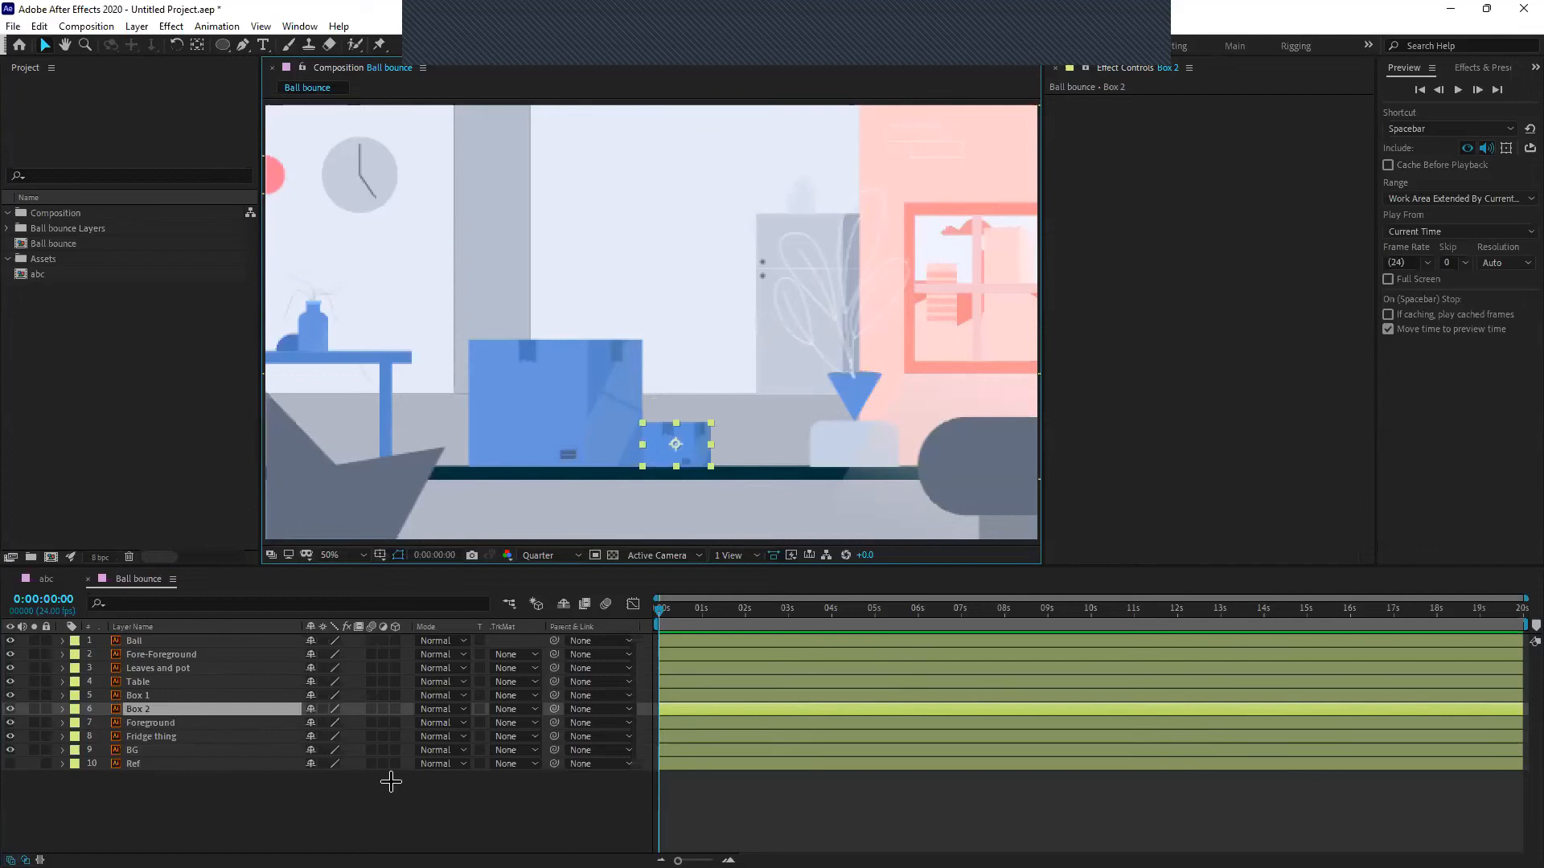
Select the Table layer and turn off Show Layer Controls for the composition view
{"action": "left_click", "coordinate": [191, 684]}
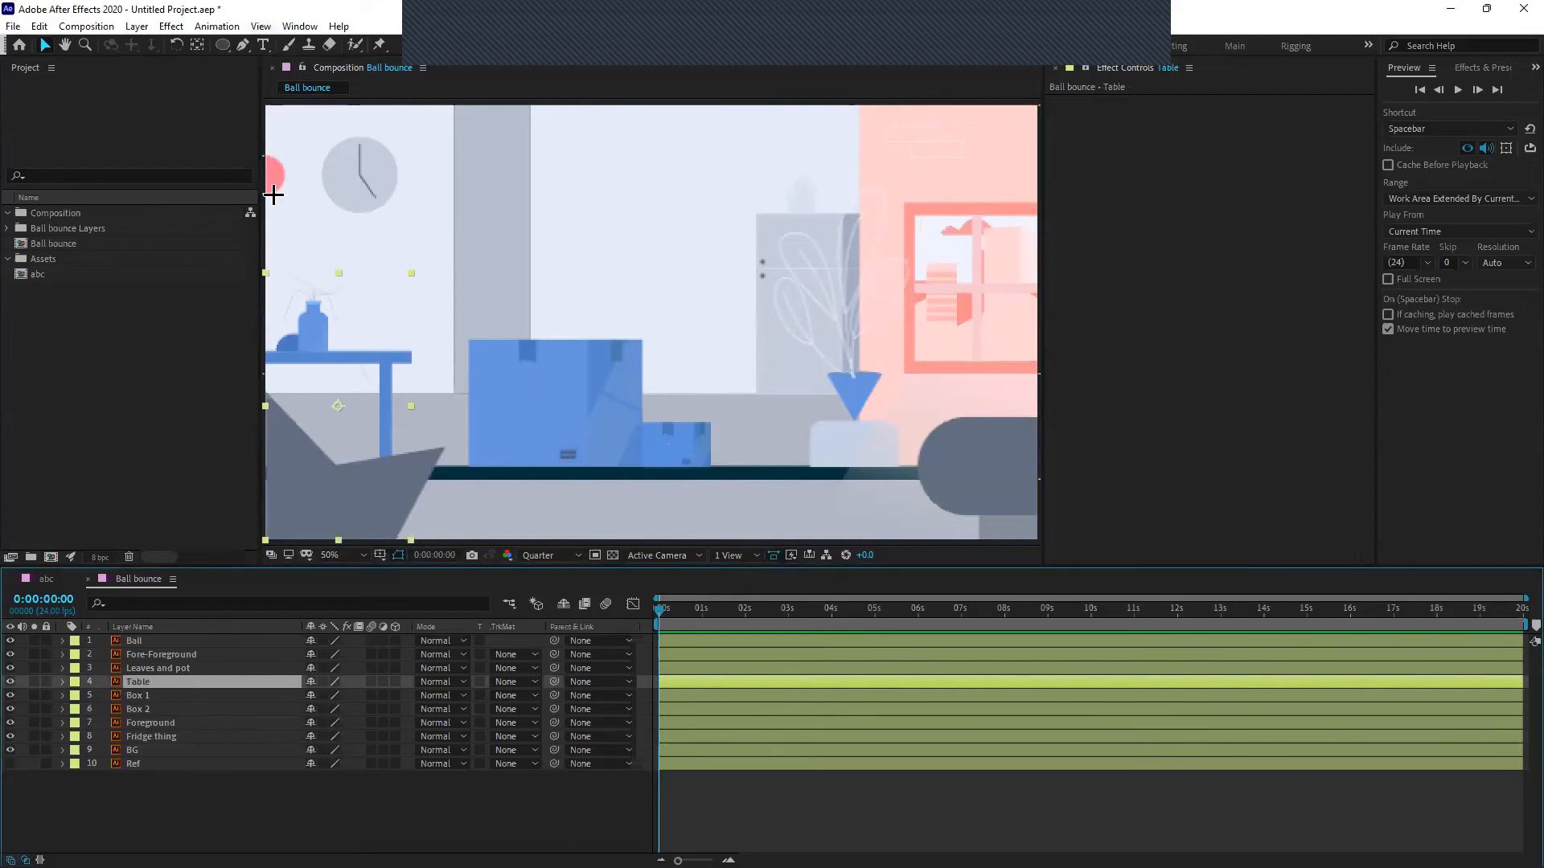
{"action": "left_click", "coordinate": [261, 29]}
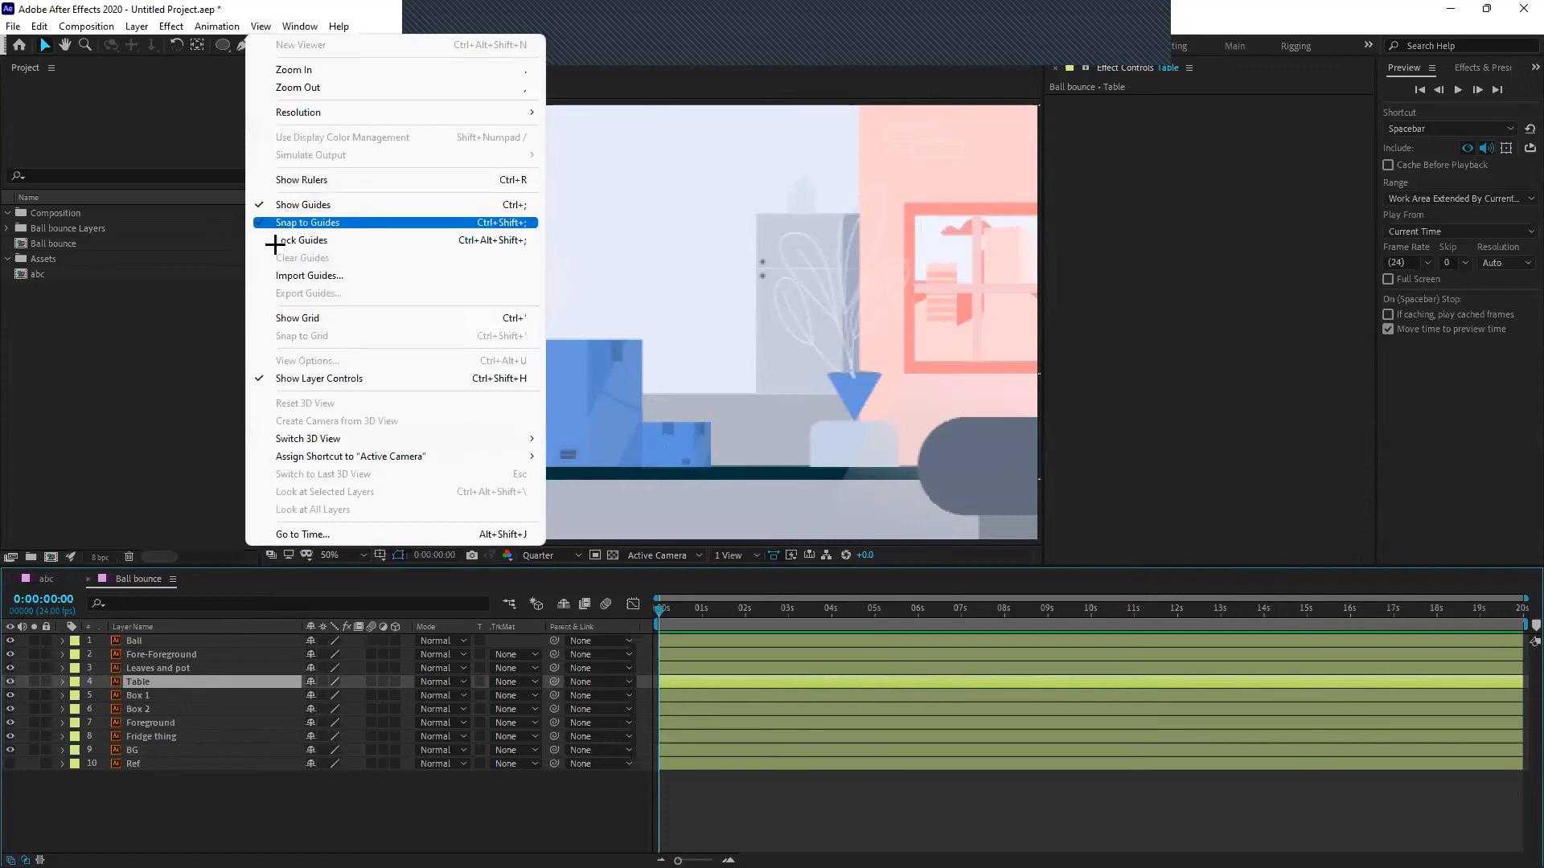
{"action": "left_click", "coordinate": [298, 378]}
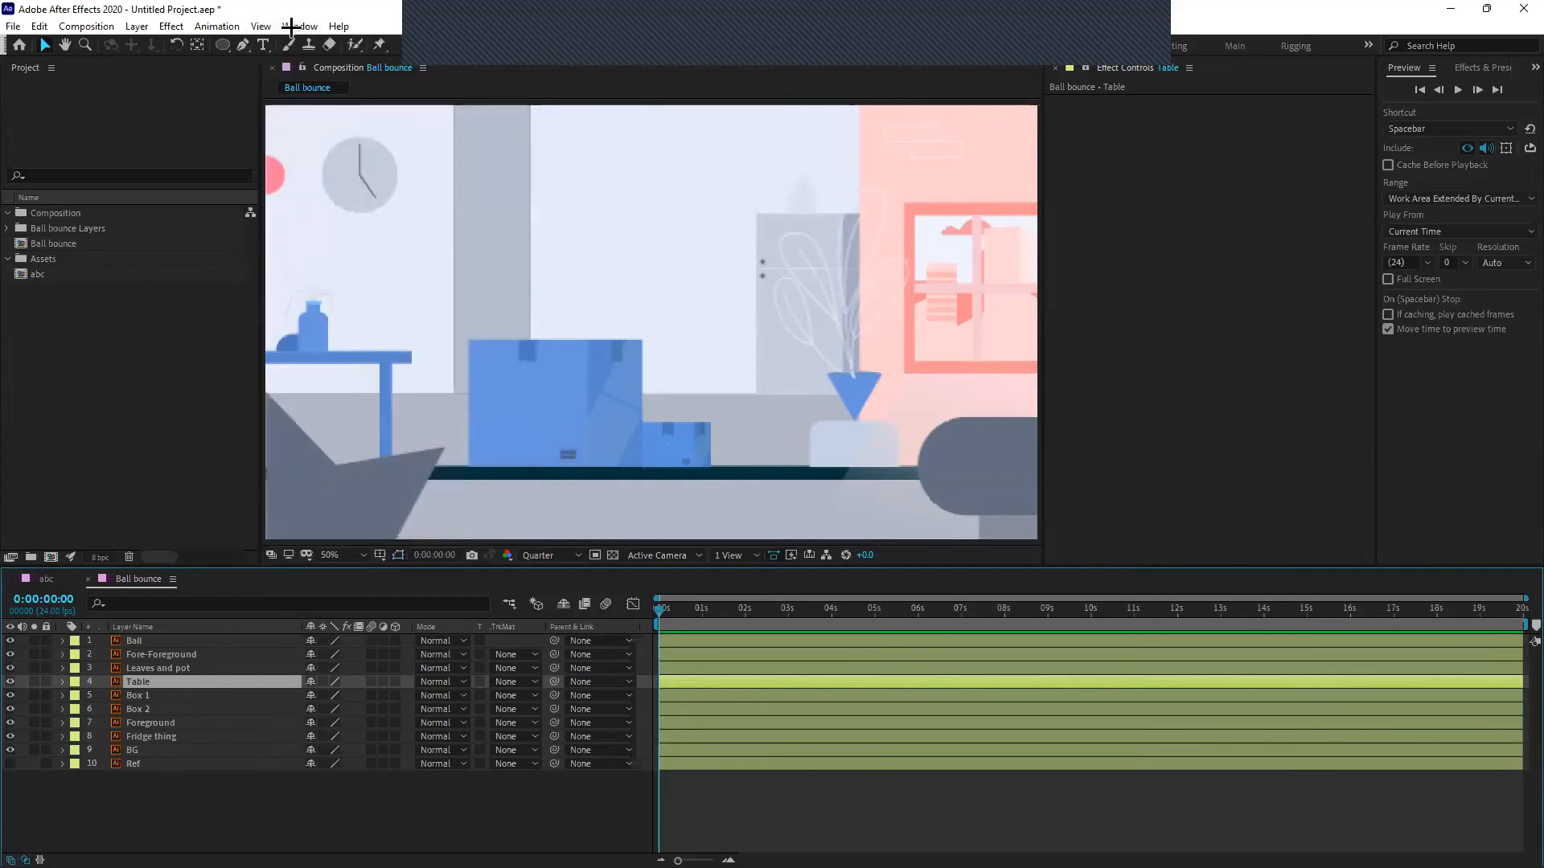
{"action": "left_click", "coordinate": [257, 25]}
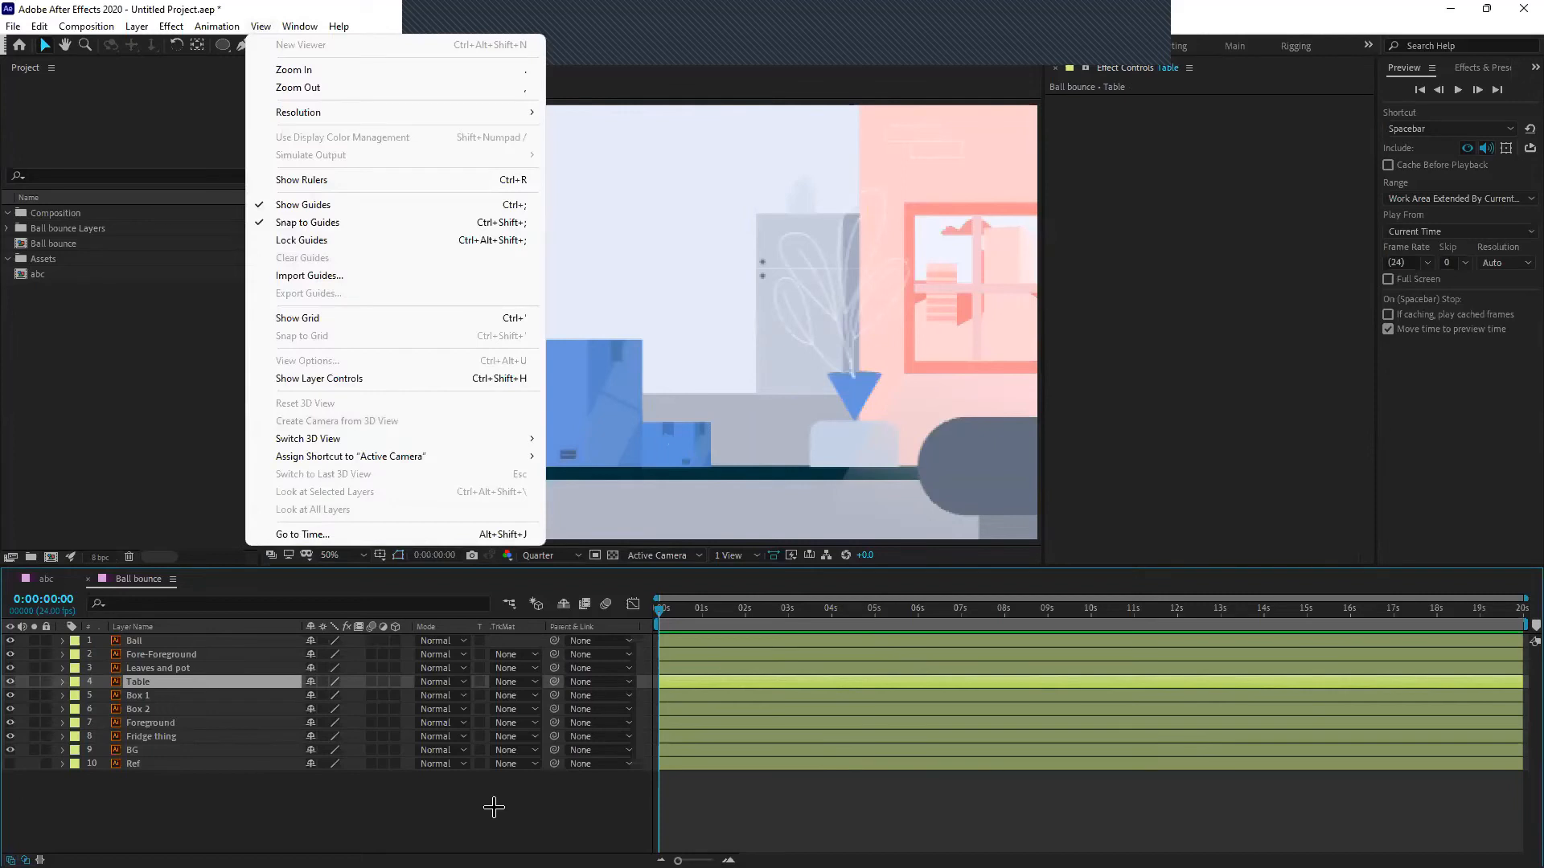
{"action": "left_click", "coordinate": [493, 807]}
Select the Box 2, Table, Fore-Foreground, Fridge thing and Ref layers one at a time to compare the view without layer controls
{"action": "left_click", "coordinate": [193, 707]}
{"action": "left_click", "coordinate": [190, 682]}
{"action": "left_click", "coordinate": [189, 655]}
{"action": "left_click", "coordinate": [179, 736]}
{"action": "left_click", "coordinate": [183, 764]}
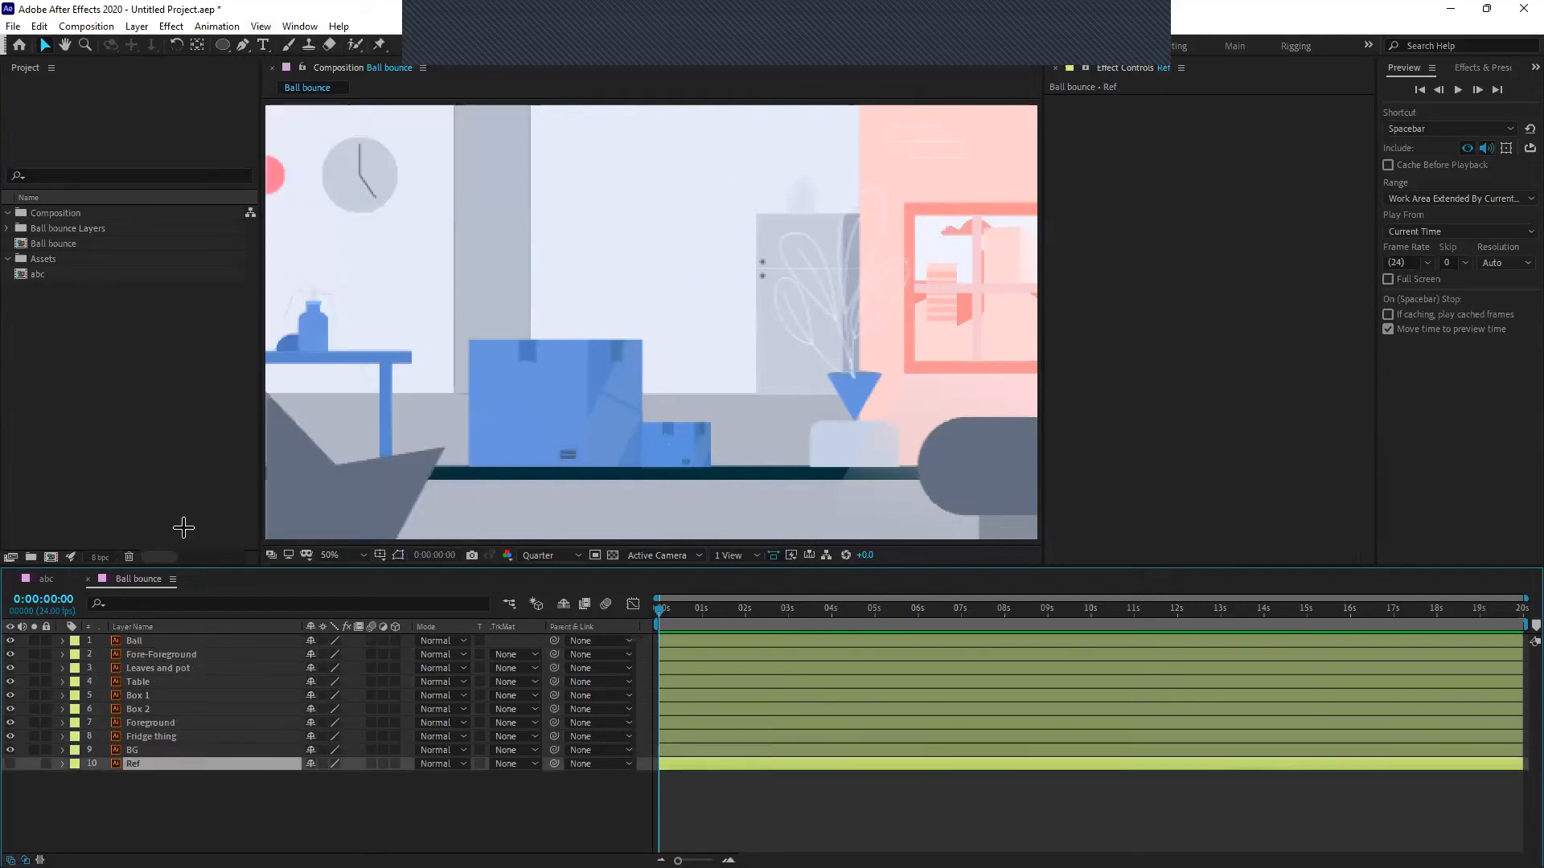
Turn Show Layer Controls back on and check it by selecting the Fore-Foreground, Table and Ball layers
{"action": "left_click", "coordinate": [261, 26]}
{"action": "left_click", "coordinate": [306, 379]}
{"action": "left_click", "coordinate": [196, 654]}
{"action": "left_click", "coordinate": [200, 682]}
{"action": "left_click", "coordinate": [214, 641]}
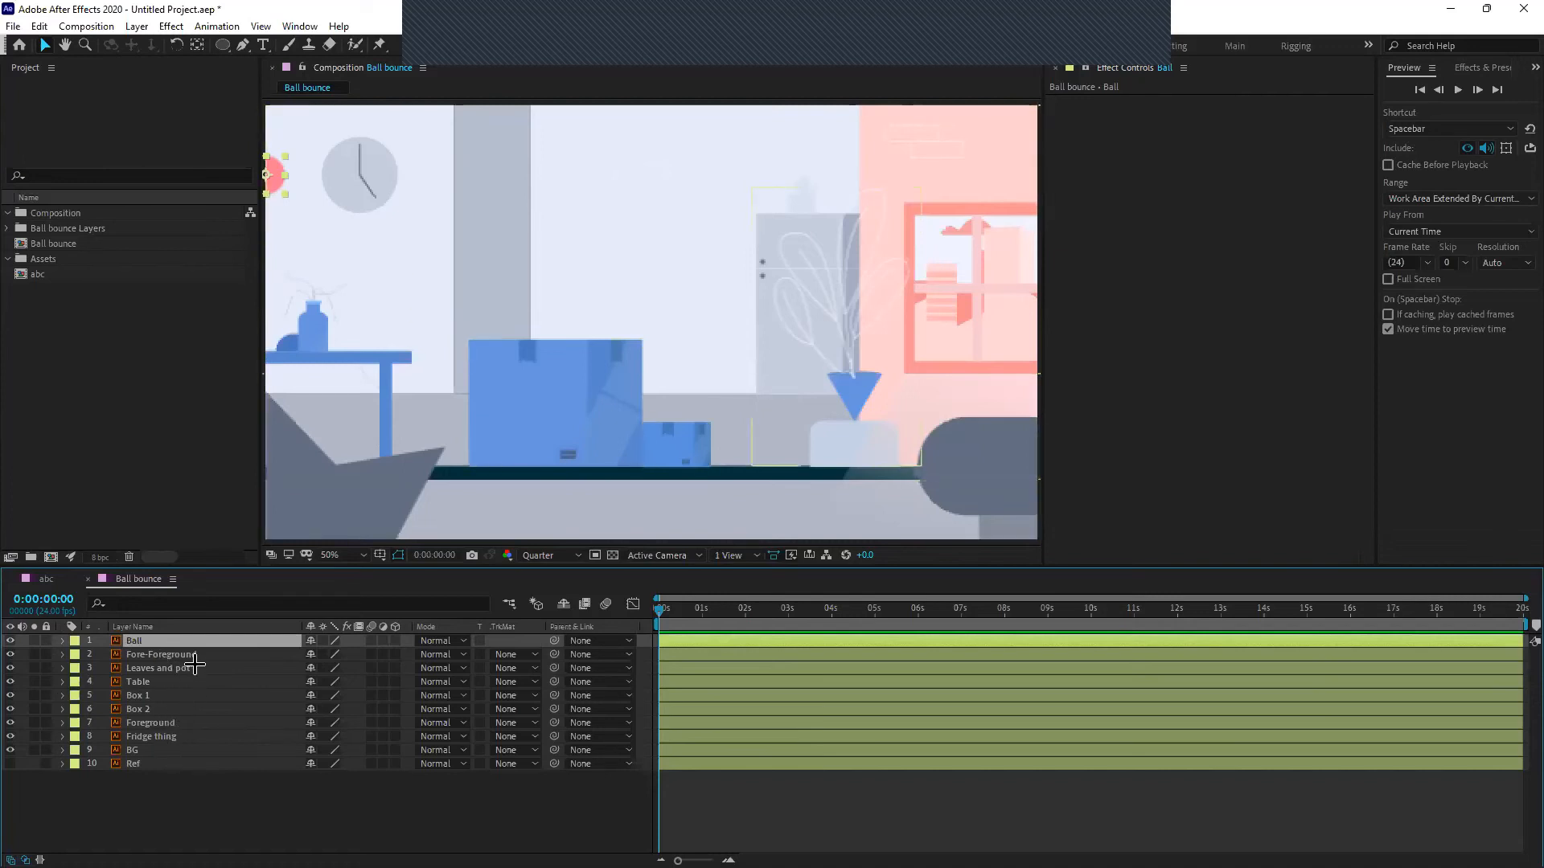
Try moving the Table layer above Fore-Foreground in the layer stack, undo the reorder, and clear the selection
{"action": "left_click", "coordinate": [359, 357]}
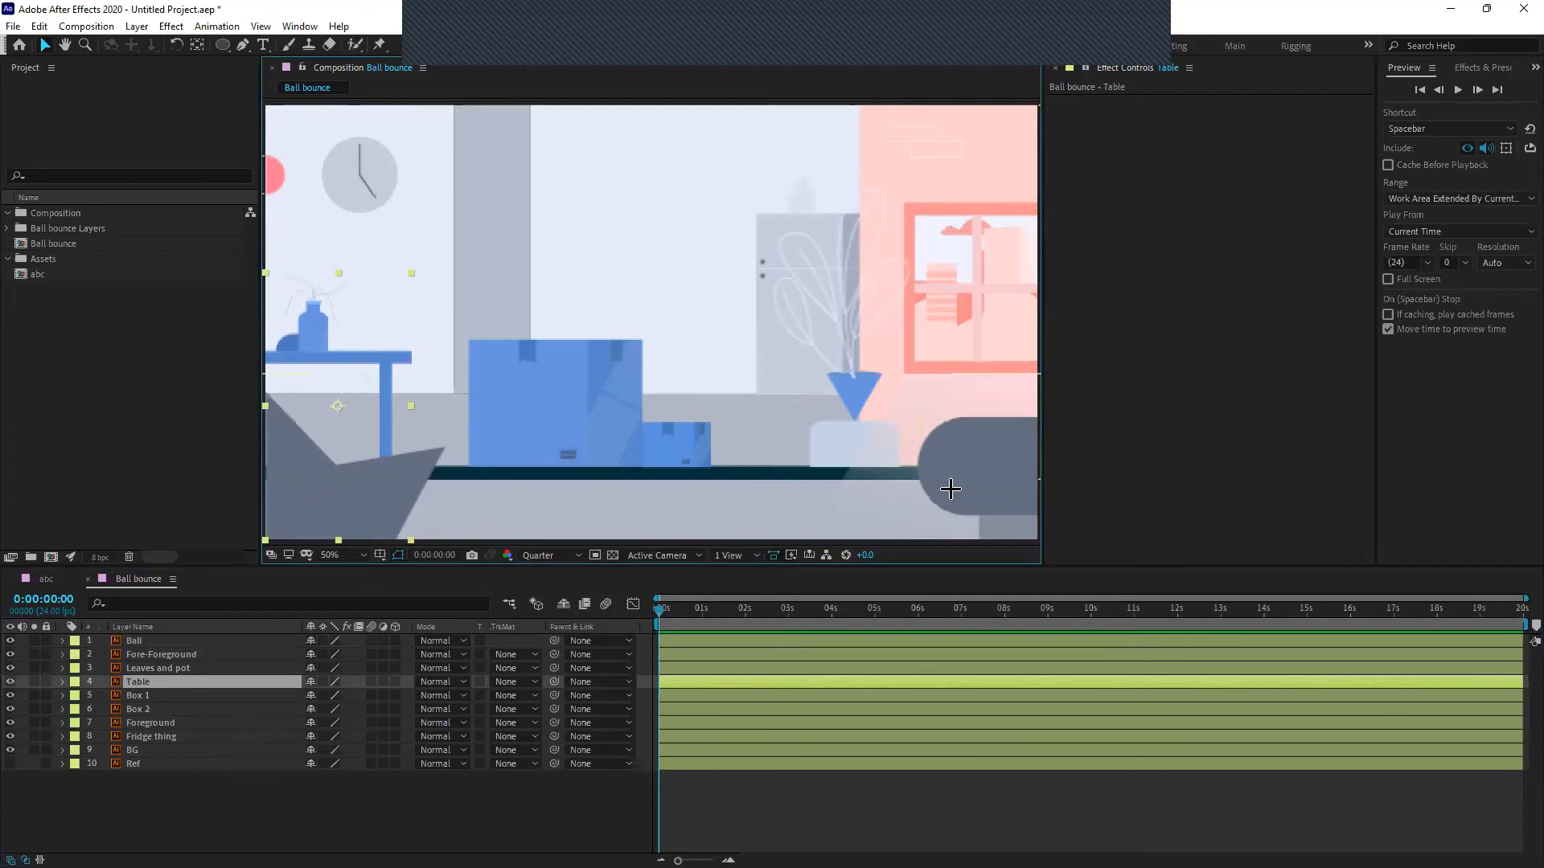
{"action": "left_click", "coordinate": [155, 654]}
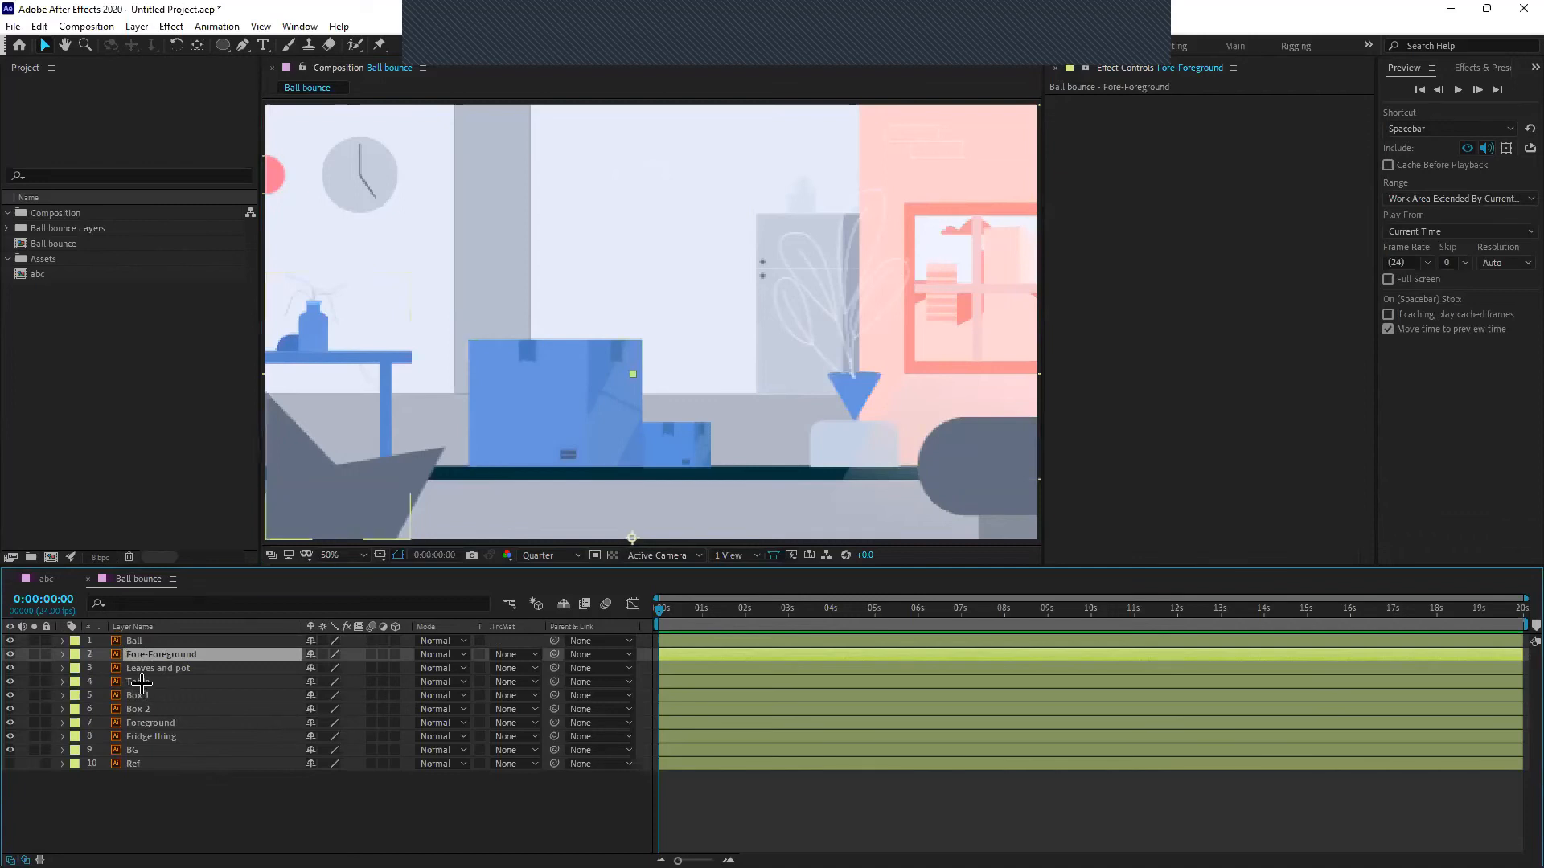
{"action": "left_click_drag", "start_coordinate": [143, 649], "coordinate": [143, 649]}
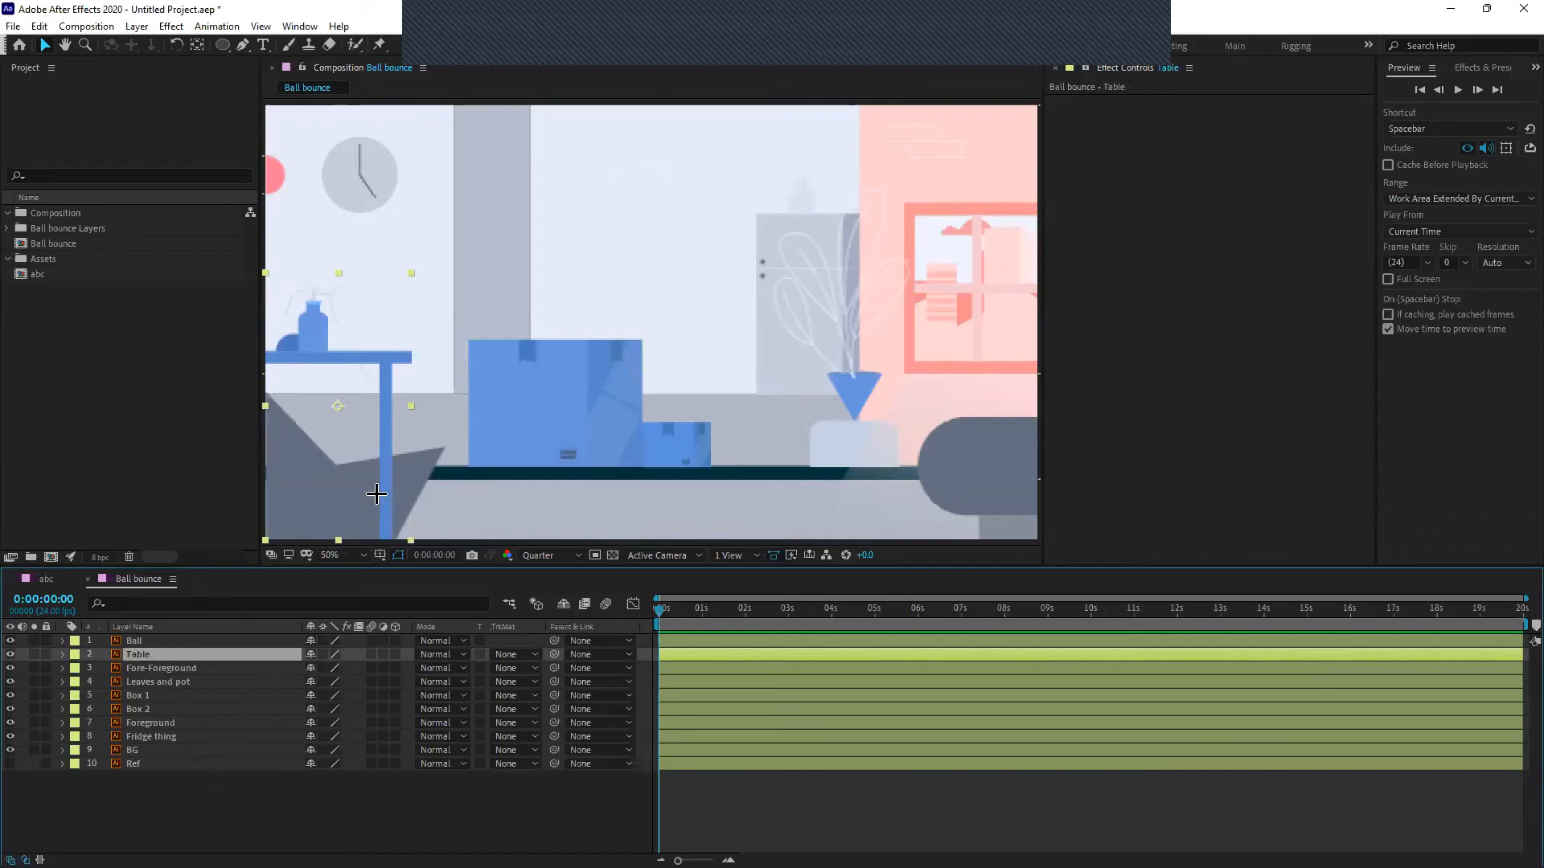
{"action": "key", "text": "ctrl+z"}
{"action": "left_click", "coordinate": [341, 822]}
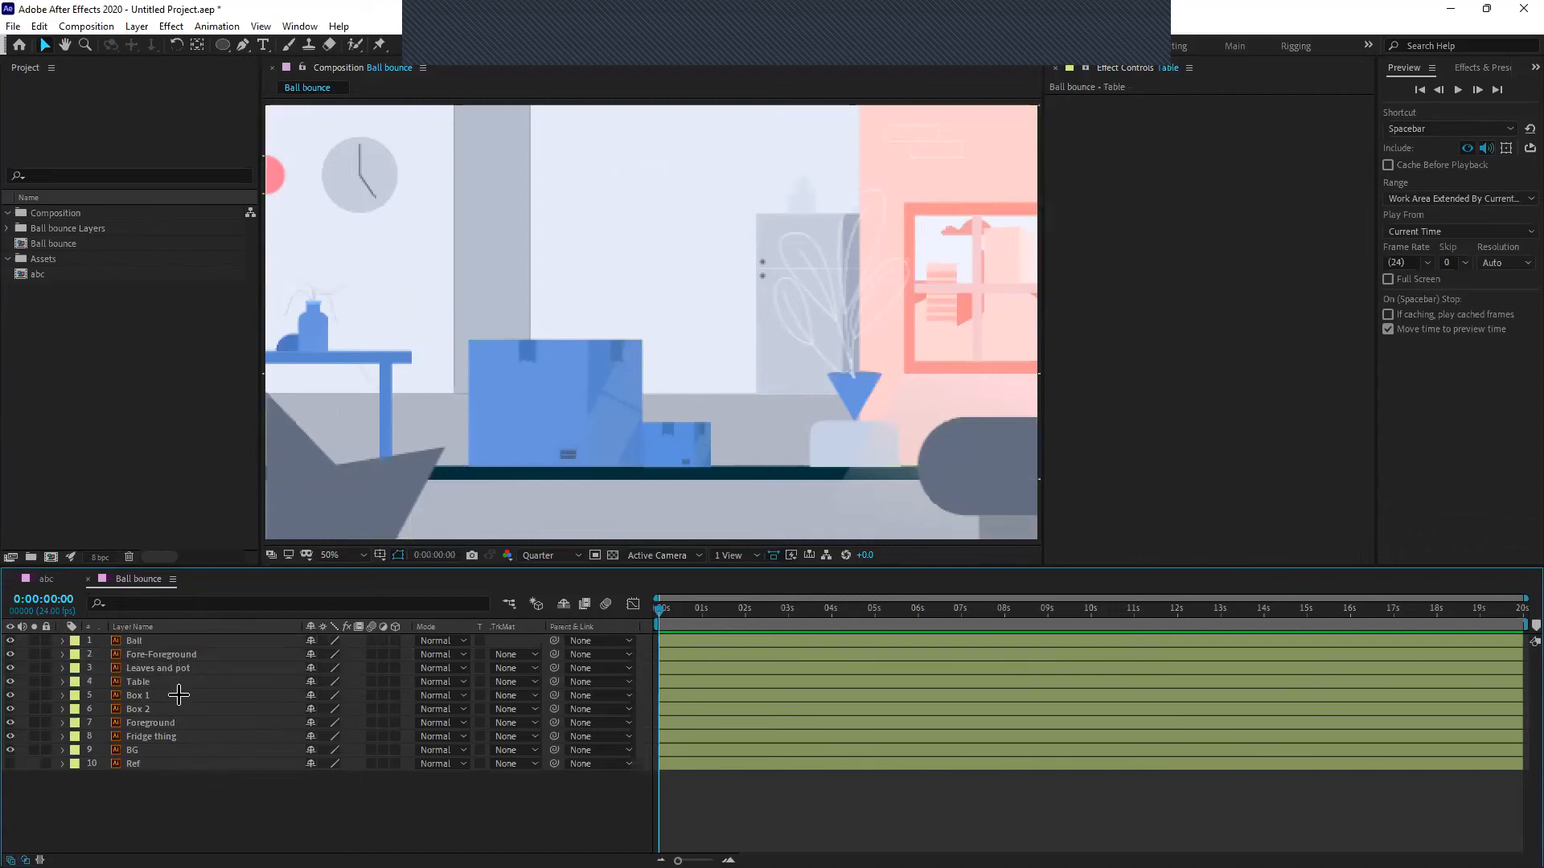
Create a composition named Transform controls at 1920 x 1080 px, 24 frames per second, with a 20-second duration
{"action": "mouse_move", "coordinate": [172, 796]}
{"action": "left_mouse_down"}
{"action": "mouse_move", "coordinate": [141, 651]}
{"action": "mouse_move", "coordinate": [145, 785]}
{"action": "left_mouse_up"}
{"action": "key", "text": "ctrl+s"}
{"action": "left_click", "coordinate": [717, 441]}
{"action": "key", "text": "ctrl+n"}
{"action": "type", "text": "Transform controls"}
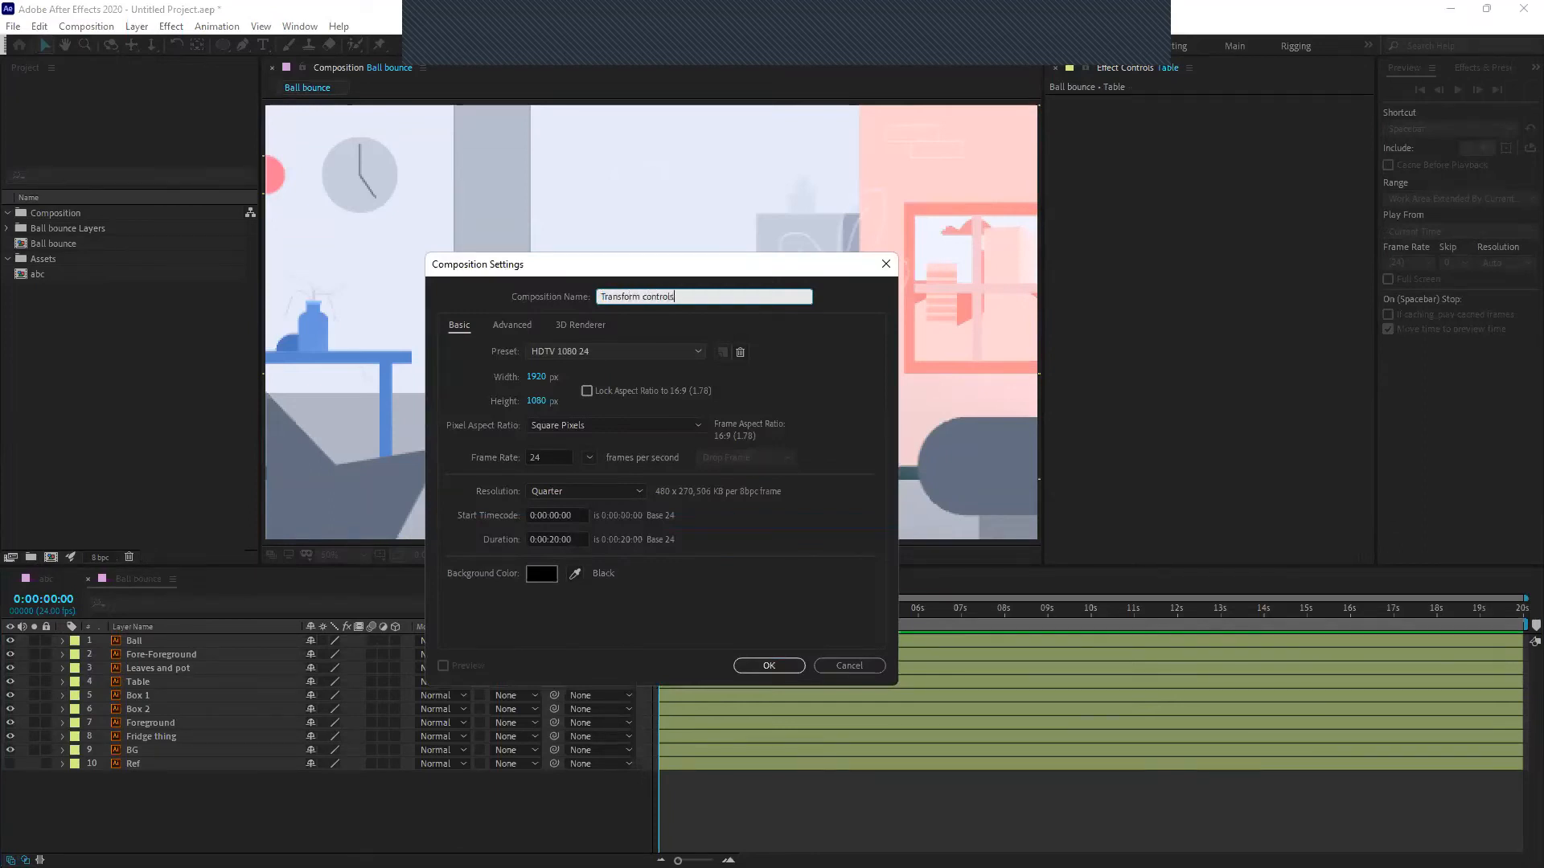
{"action": "key", "text": "Return"}
{"action": "left_click", "coordinate": [588, 391]}
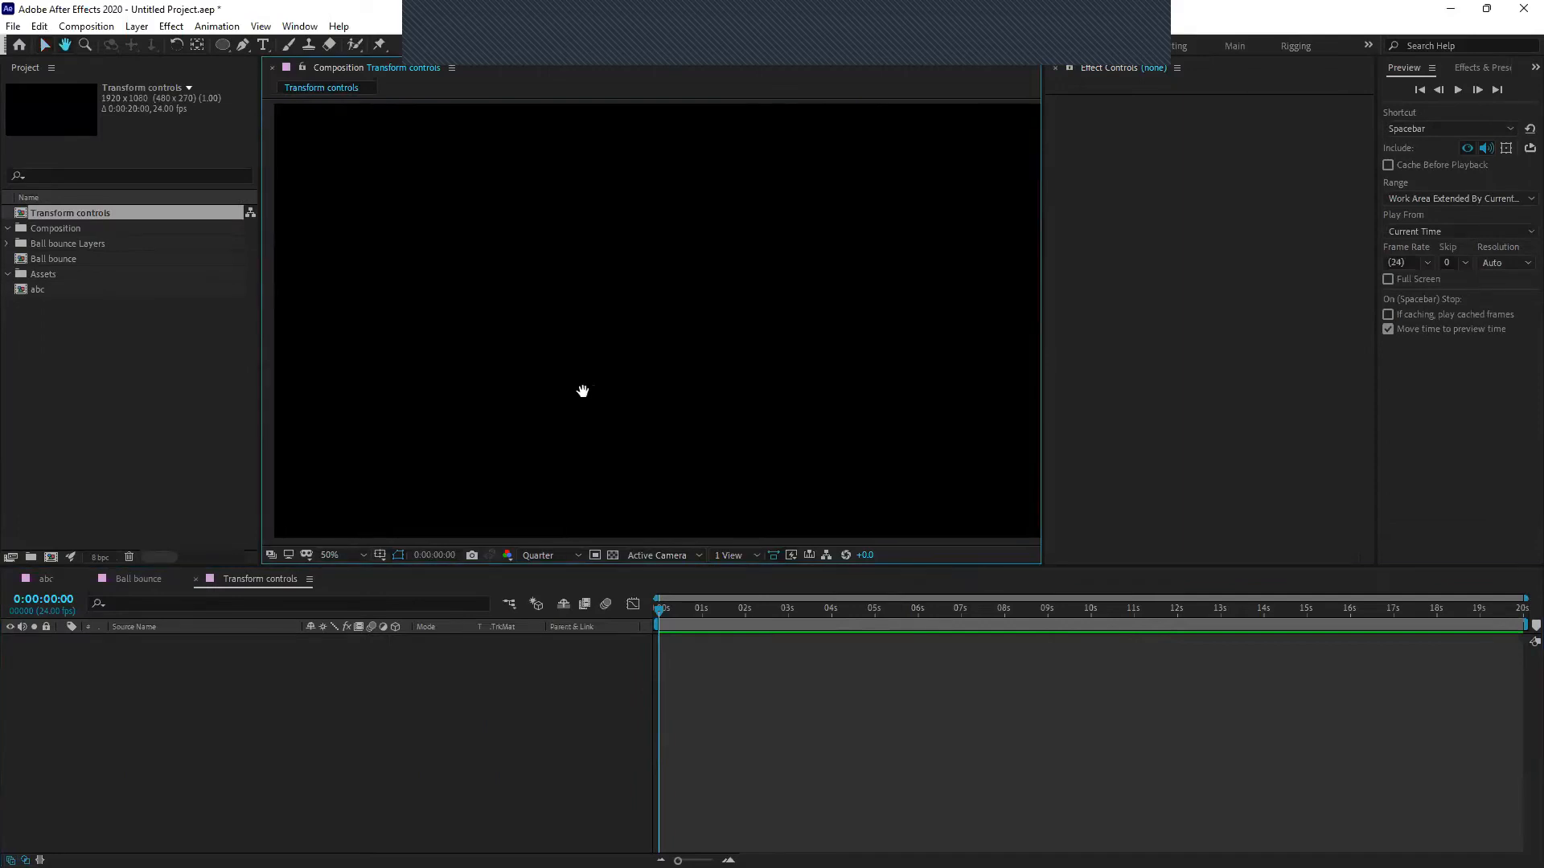
{"action": "scroll", "coordinate": [571, 389], "scroll_direction": "down", "scroll_amount": 1}
{"action": "scroll", "coordinate": [571, 389], "scroll_direction": "up", "scroll_amount": 1}
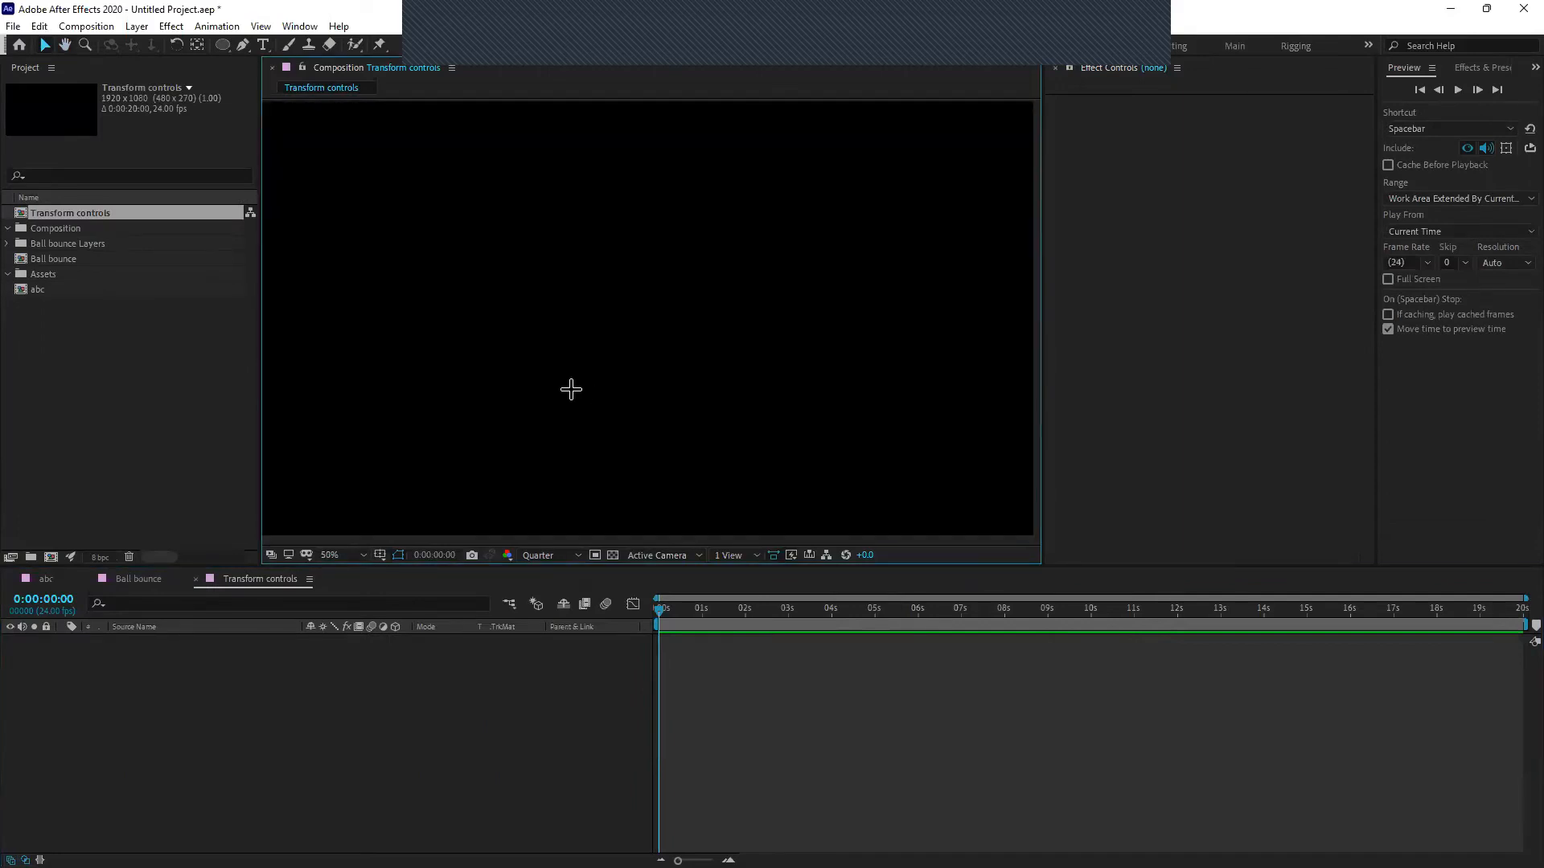
{"action": "left_click", "coordinate": [552, 758]}
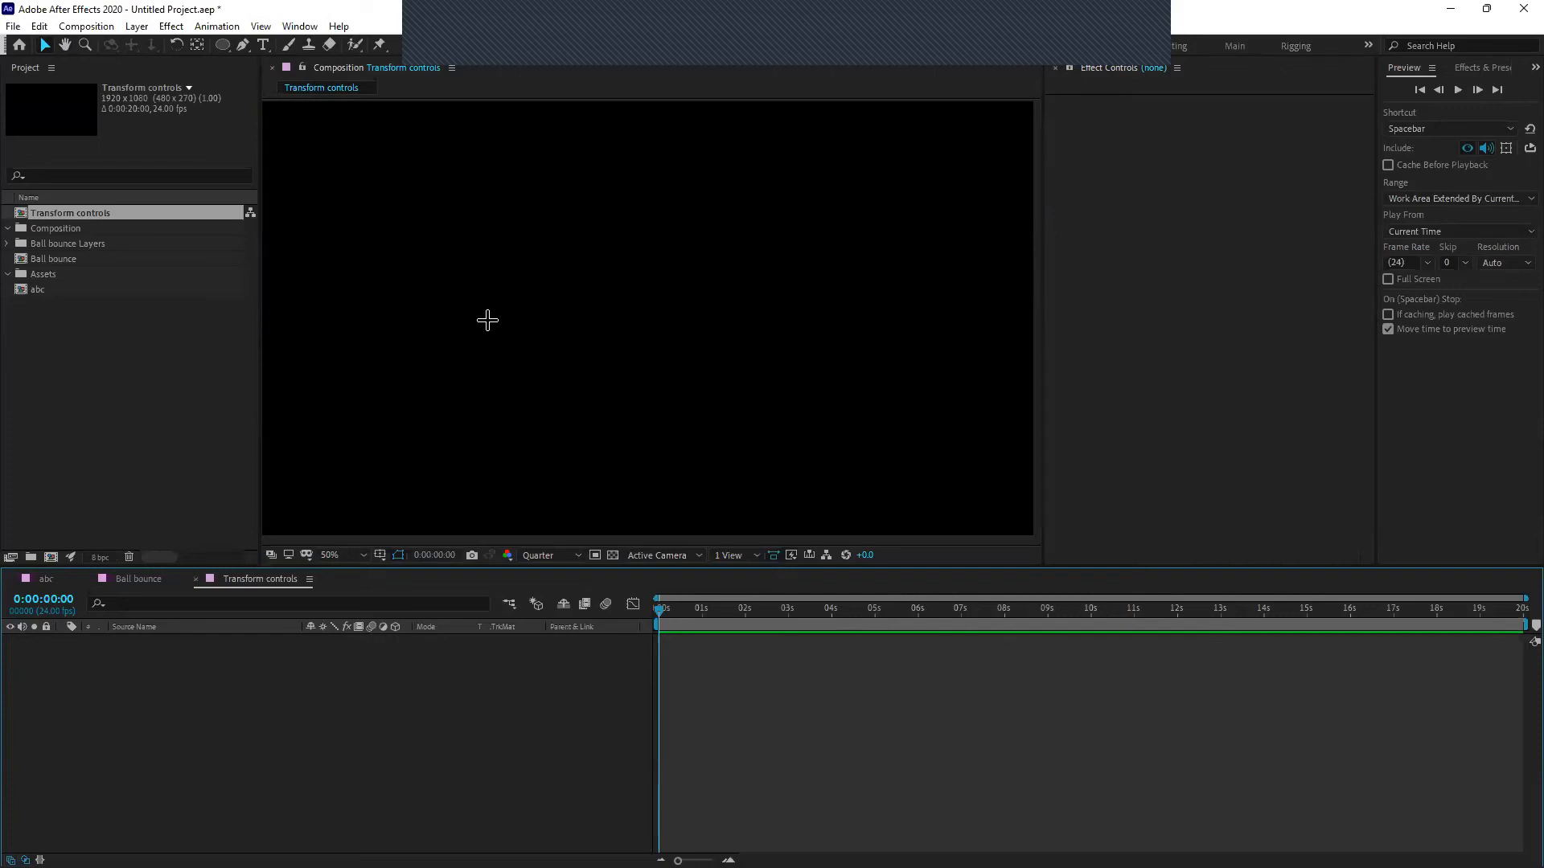
Add an ellipse shape layer that fills the whole Transform controls composition, and clear the selection
{"action": "left_click", "coordinate": [220, 45]}
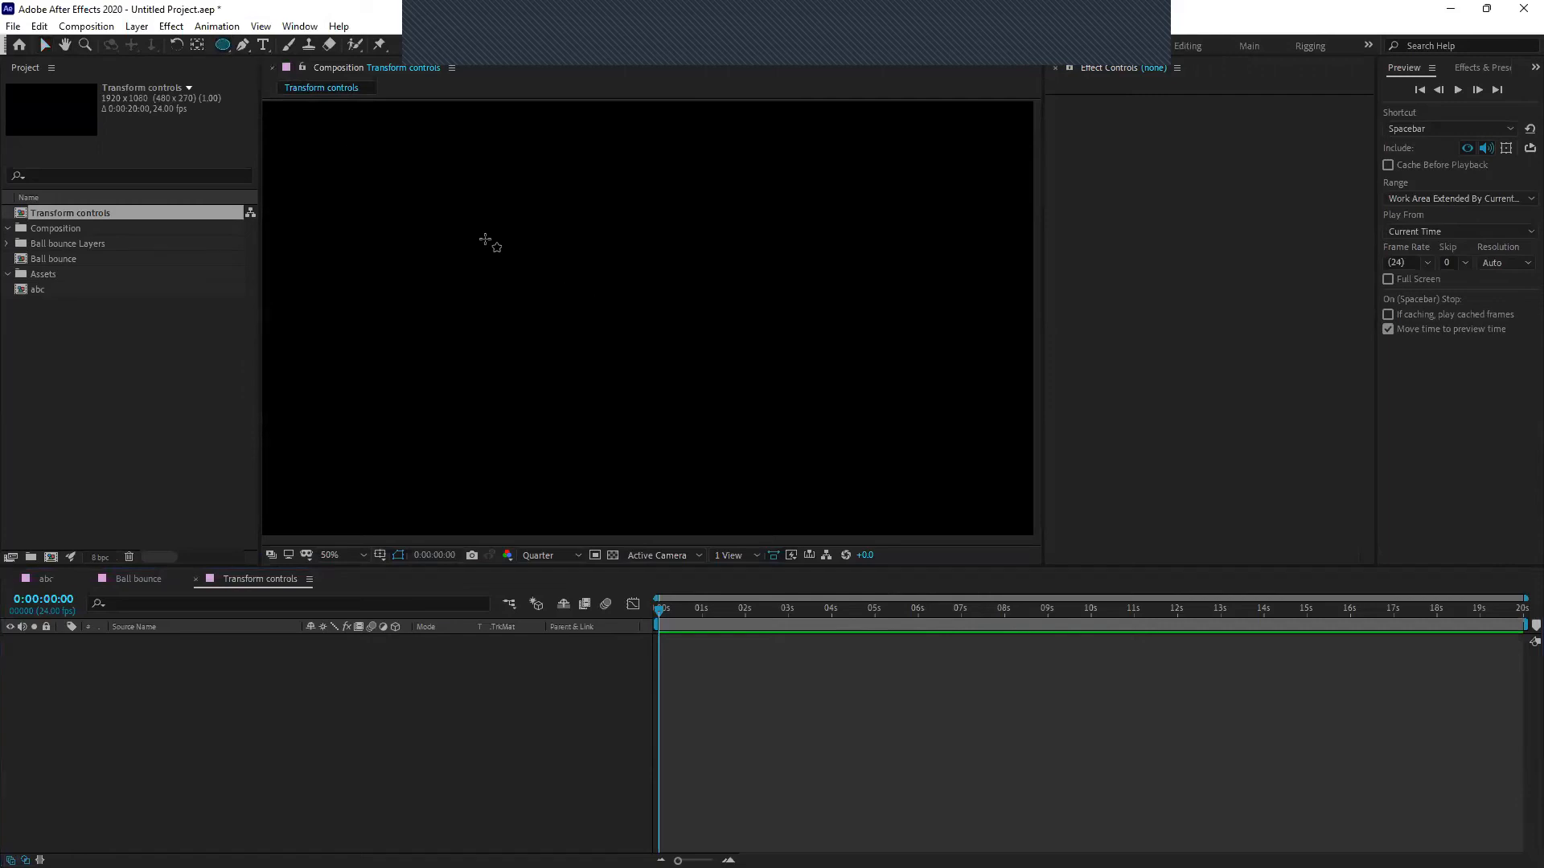
{"action": "double_click", "coordinate": [224, 45]}
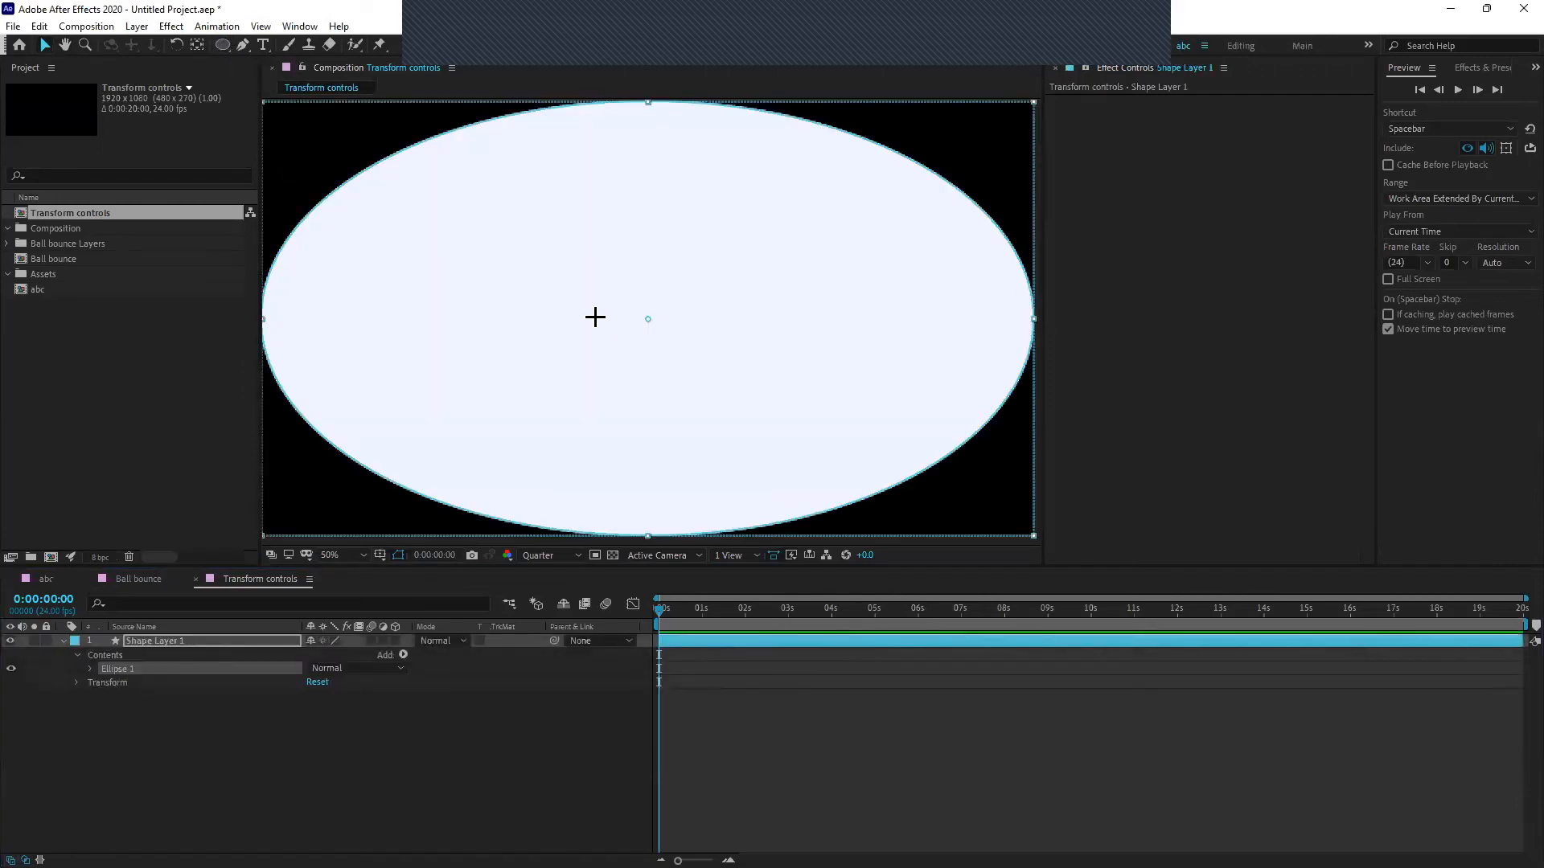
{"action": "left_click", "coordinate": [190, 741]}
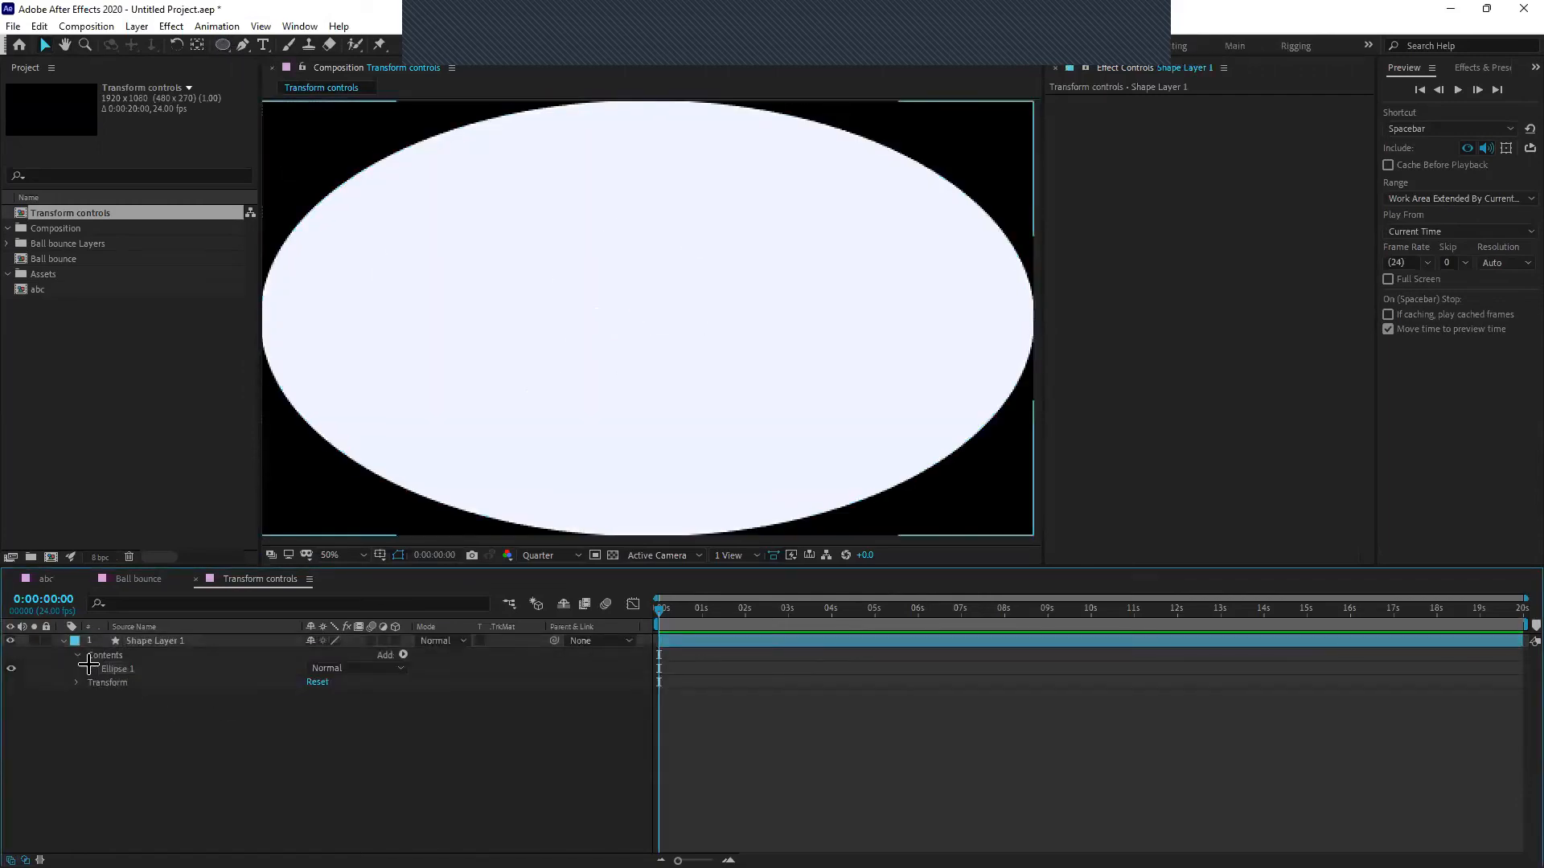
Expand the ellipse's path properties and set its size to 1080 x 1080 to make it a circle
{"action": "left_click", "coordinate": [91, 669]}
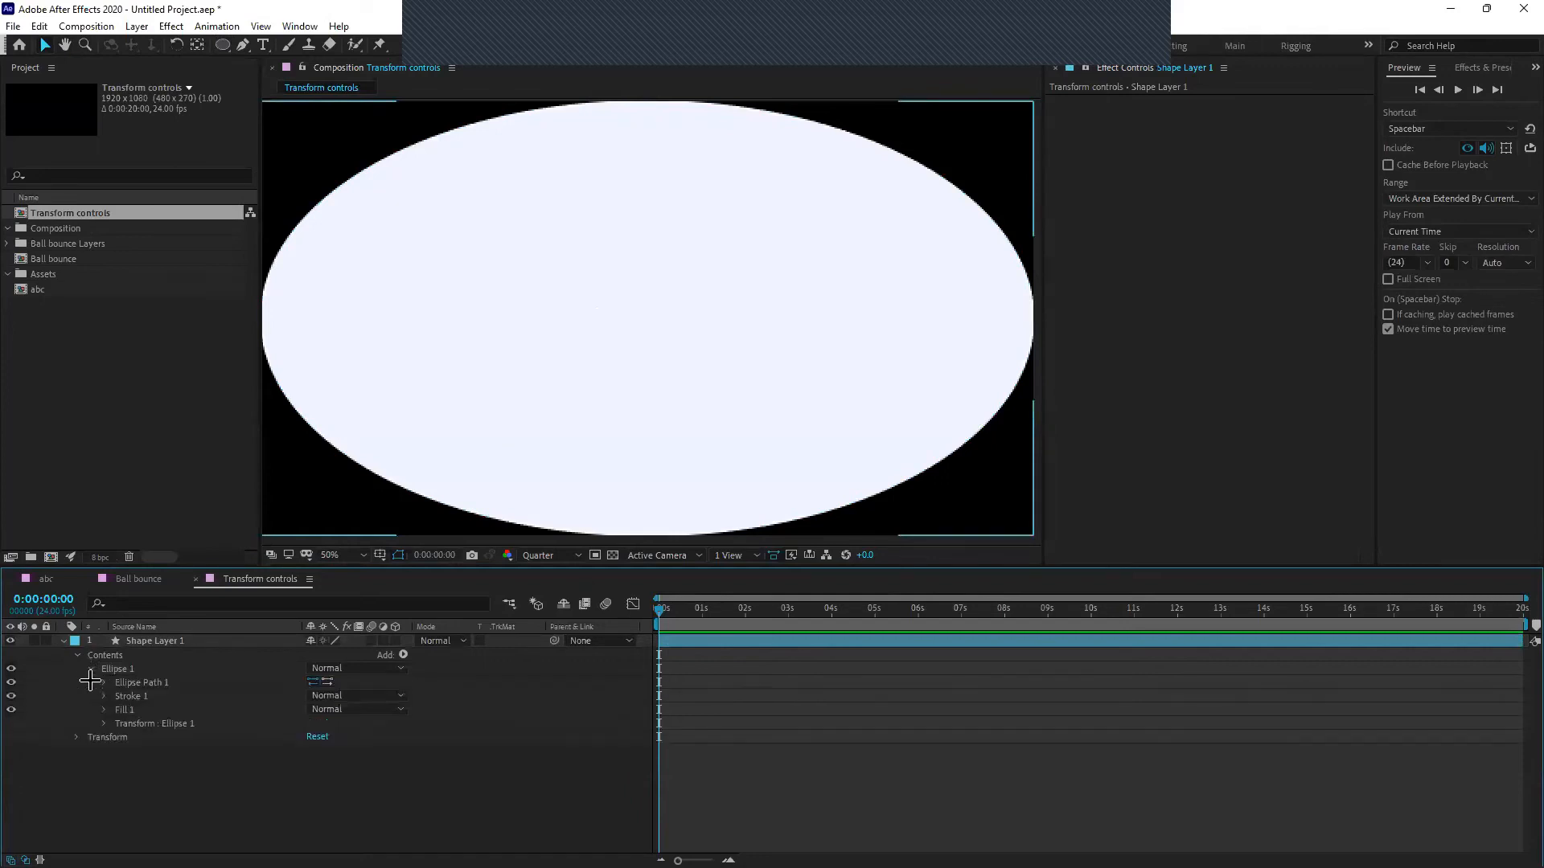
{"action": "left_click", "coordinate": [104, 682]}
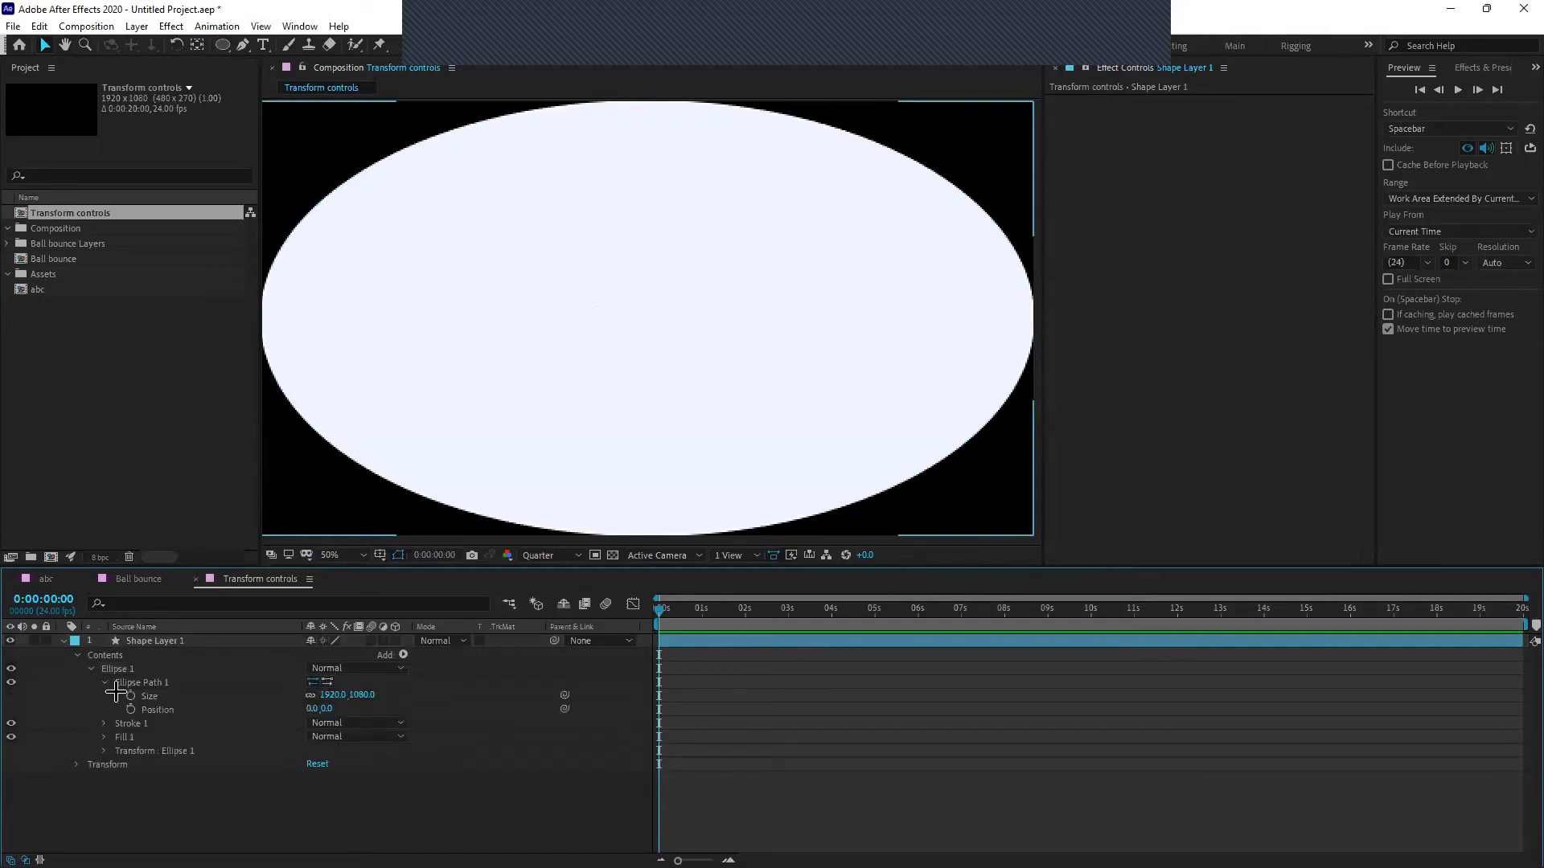
{"action": "left_click", "coordinate": [332, 695]}
{"action": "type", "text": "1"}
{"action": "key", "text": "Return"}
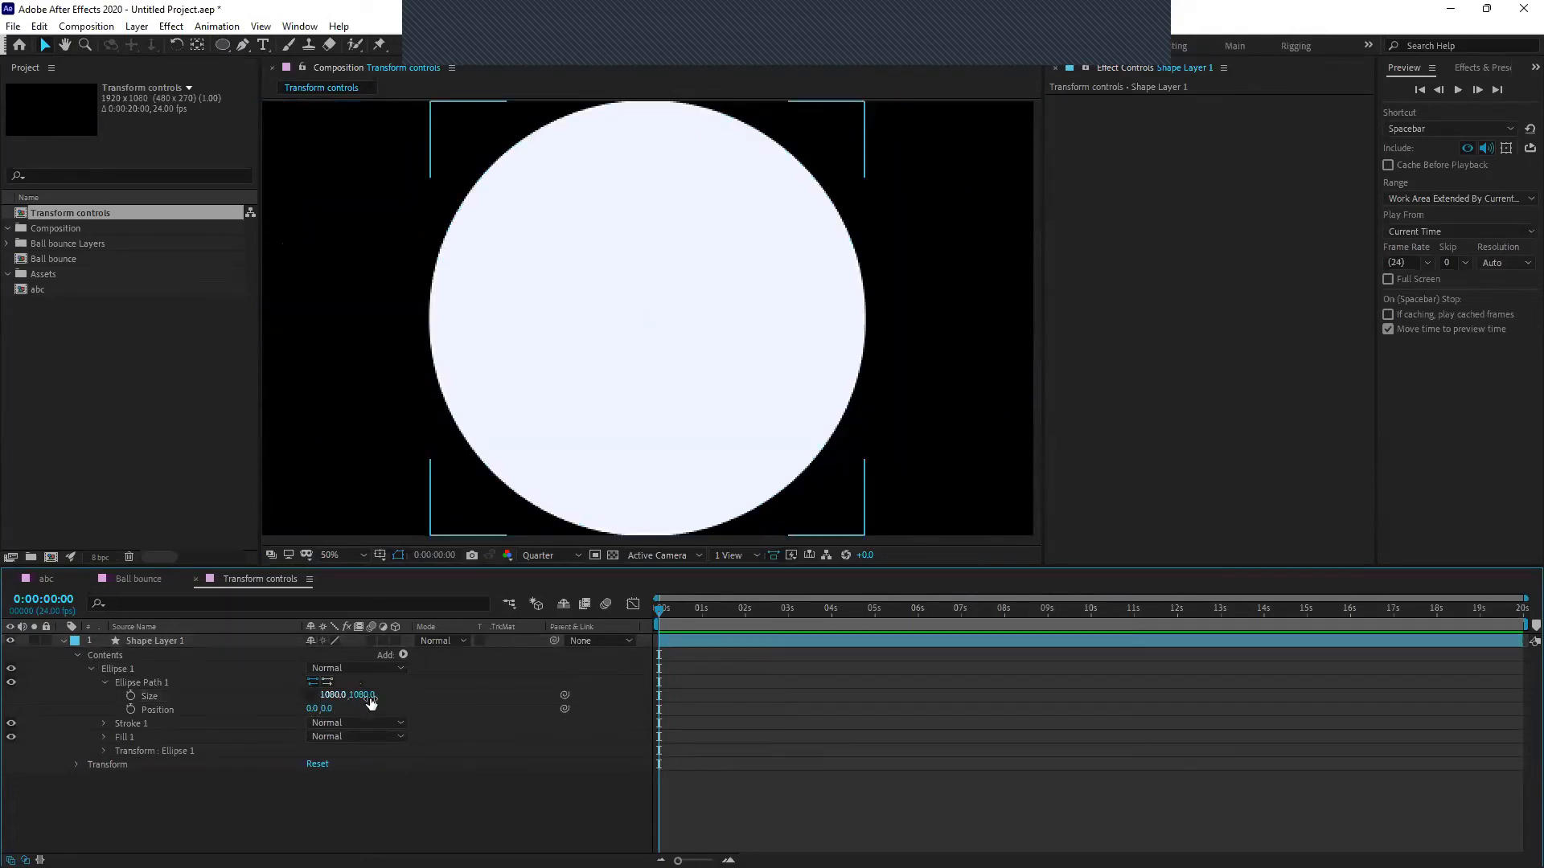
Collapse the circle's shape layer, select it, and expand only its Transform properties
{"action": "left_click", "coordinate": [155, 641]}
{"action": "left_click", "coordinate": [62, 641]}
{"action": "left_click", "coordinate": [165, 716]}
{"action": "left_click", "coordinate": [172, 641]}
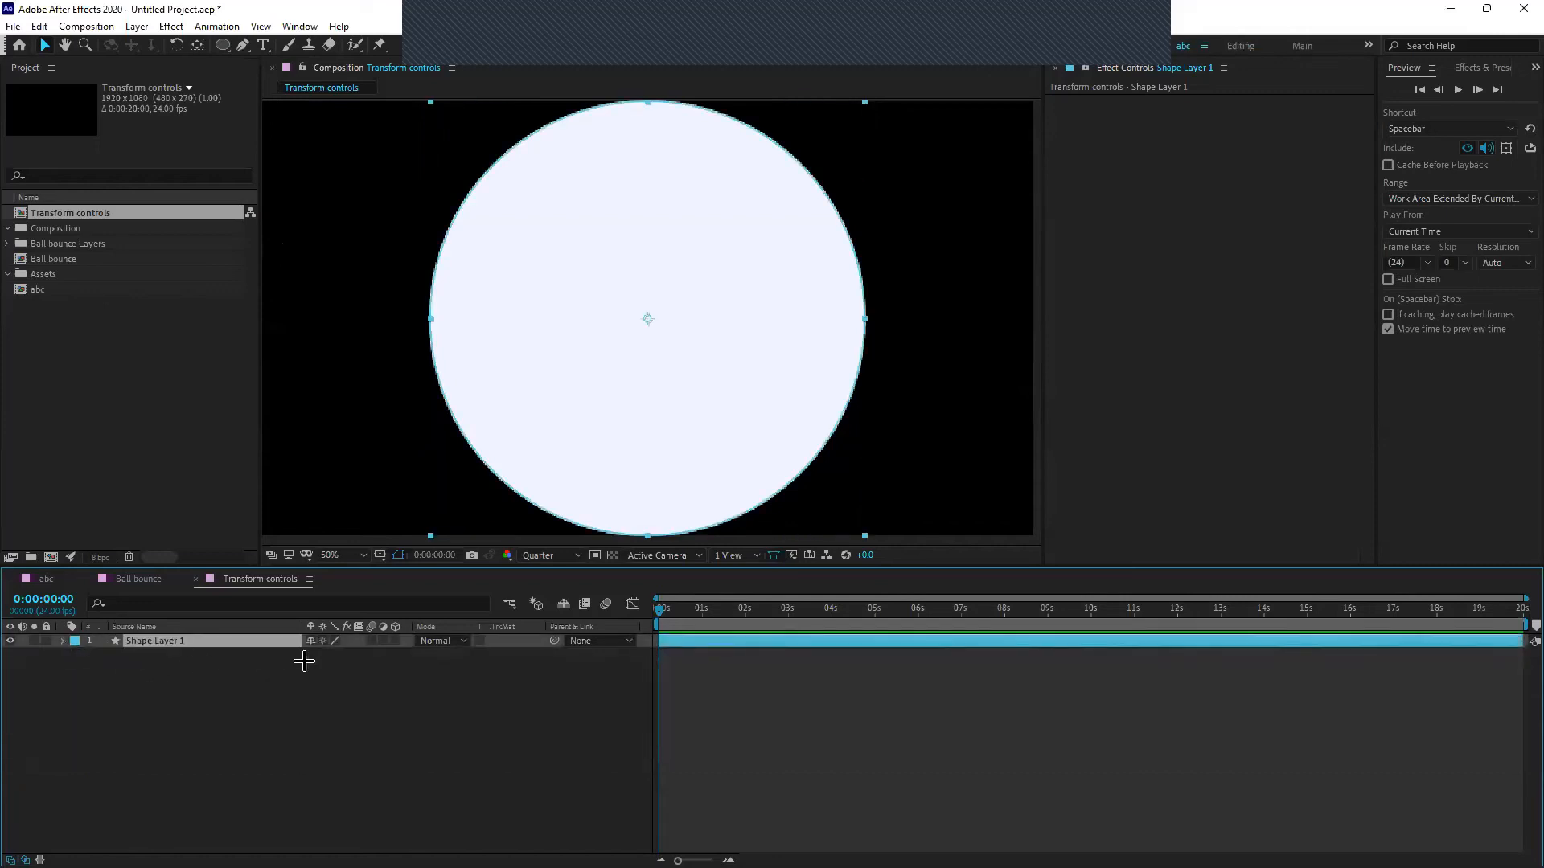
{"action": "left_click", "coordinate": [63, 641]}
{"action": "left_click", "coordinate": [77, 656]}
{"action": "left_click", "coordinate": [78, 669]}
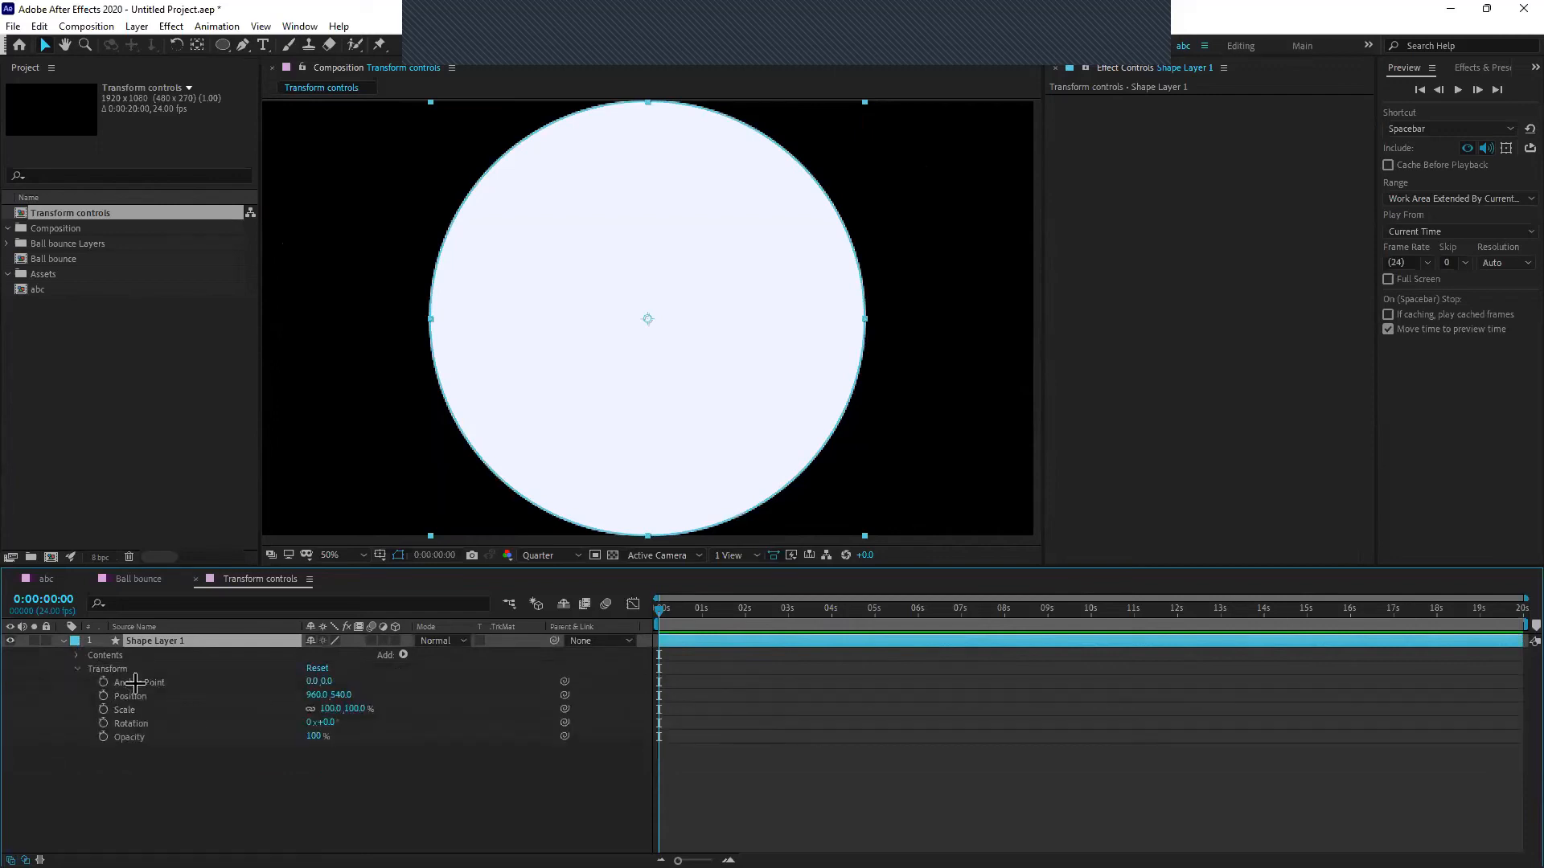
Select the Transform properties from Anchor Point to Opacity, and clear the selection
{"action": "left_click", "coordinate": [135, 683]}
{"action": "left_click", "coordinate": [143, 741], "text": "shift"}
{"action": "left_click", "coordinate": [145, 760]}
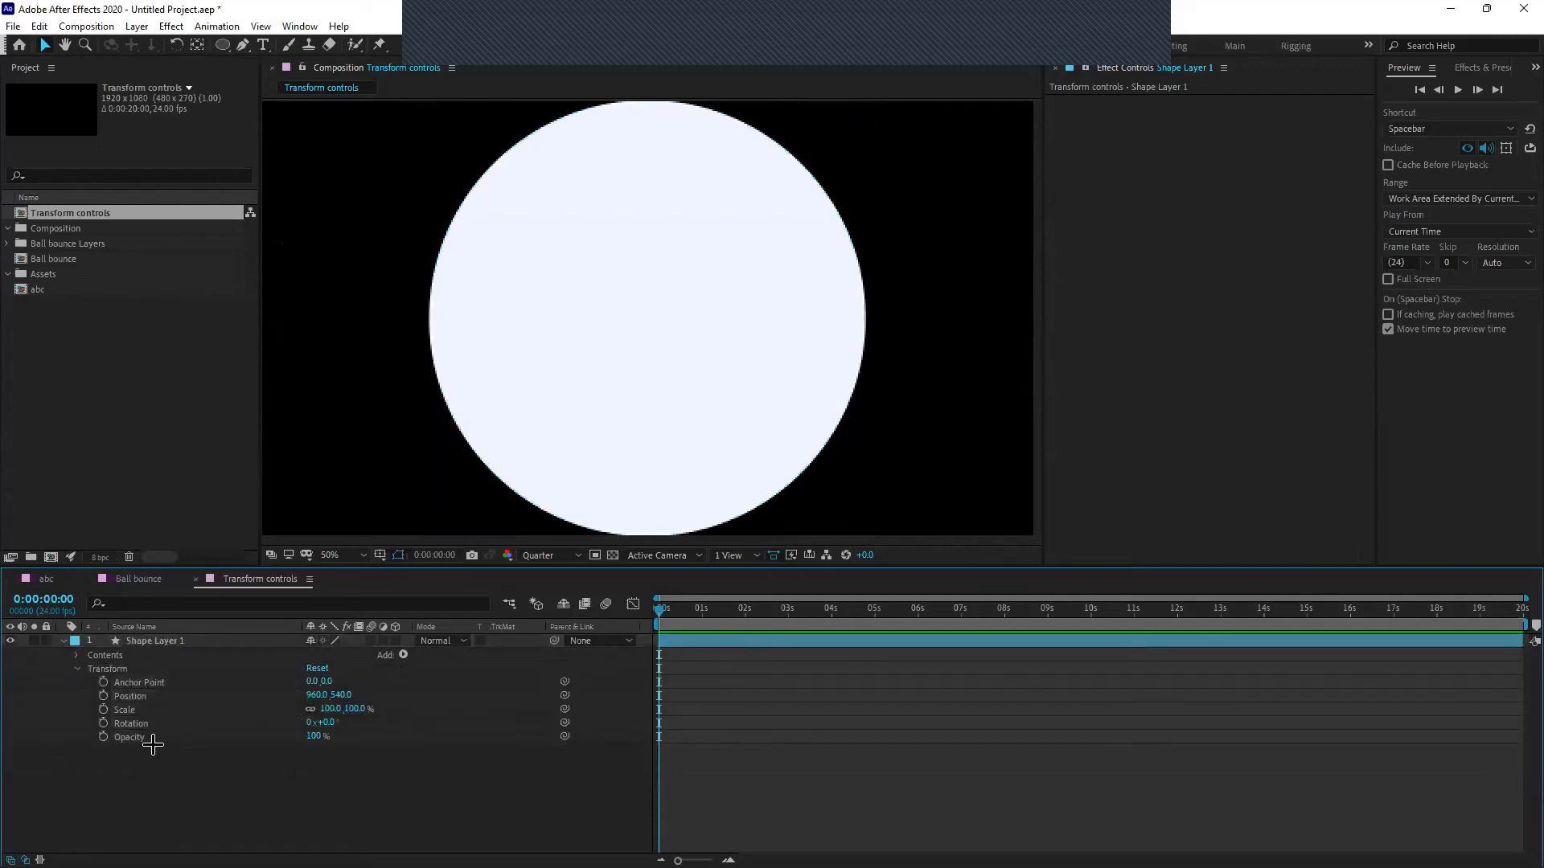
Highlight the full range of Transform properties twice, briefly selecting the circle in the composition view in between, and clear the selection
{"action": "left_click", "coordinate": [151, 740]}
{"action": "left_click", "coordinate": [144, 685], "text": "shift"}
{"action": "left_click", "coordinate": [145, 749]}
{"action": "left_click", "coordinate": [619, 410]}
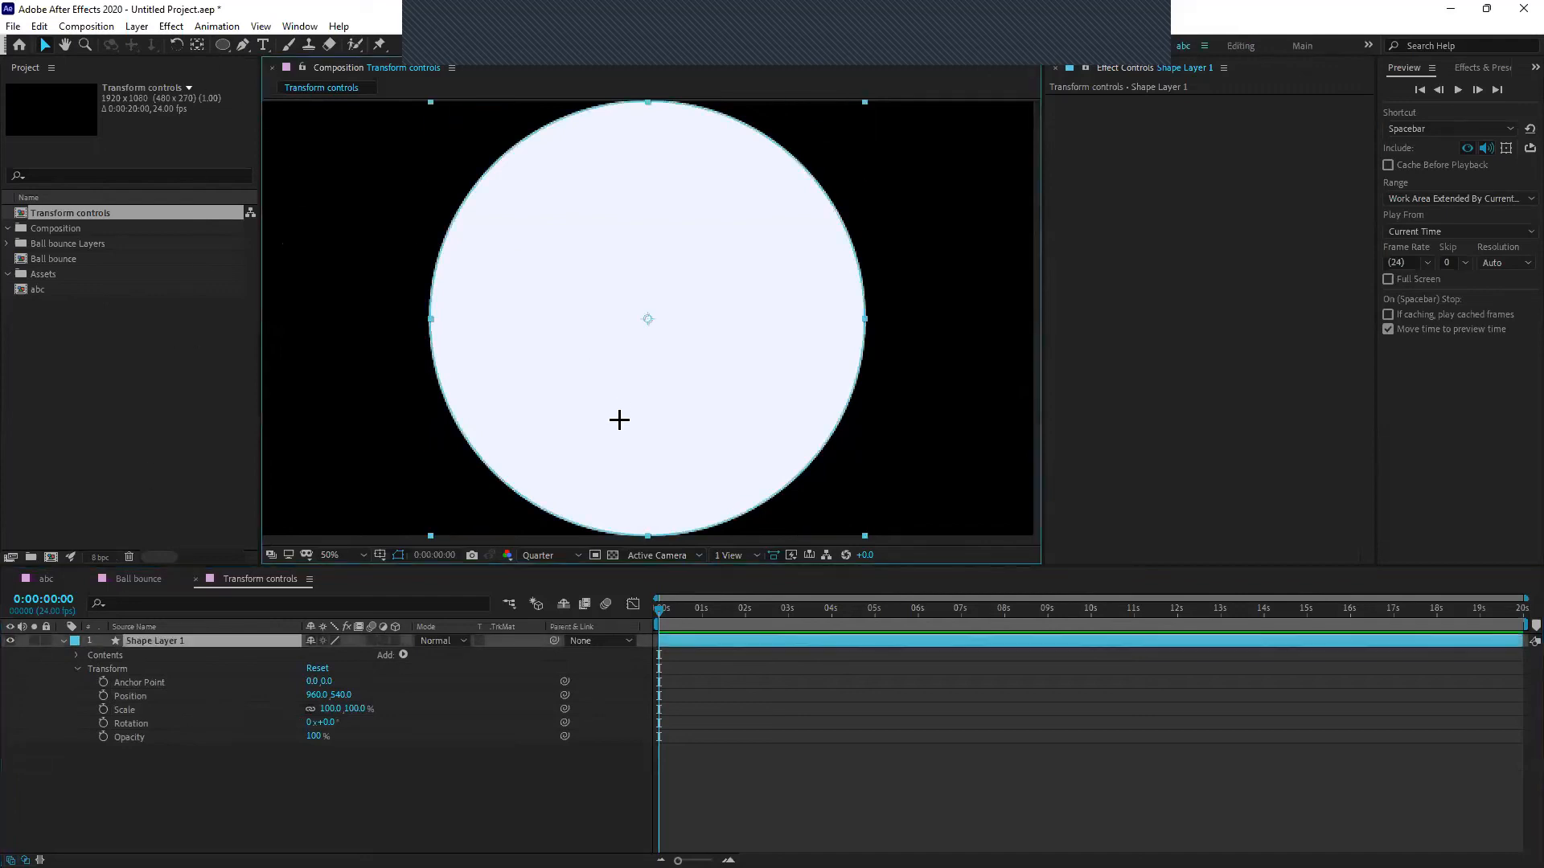
{"action": "left_click", "coordinate": [521, 760]}
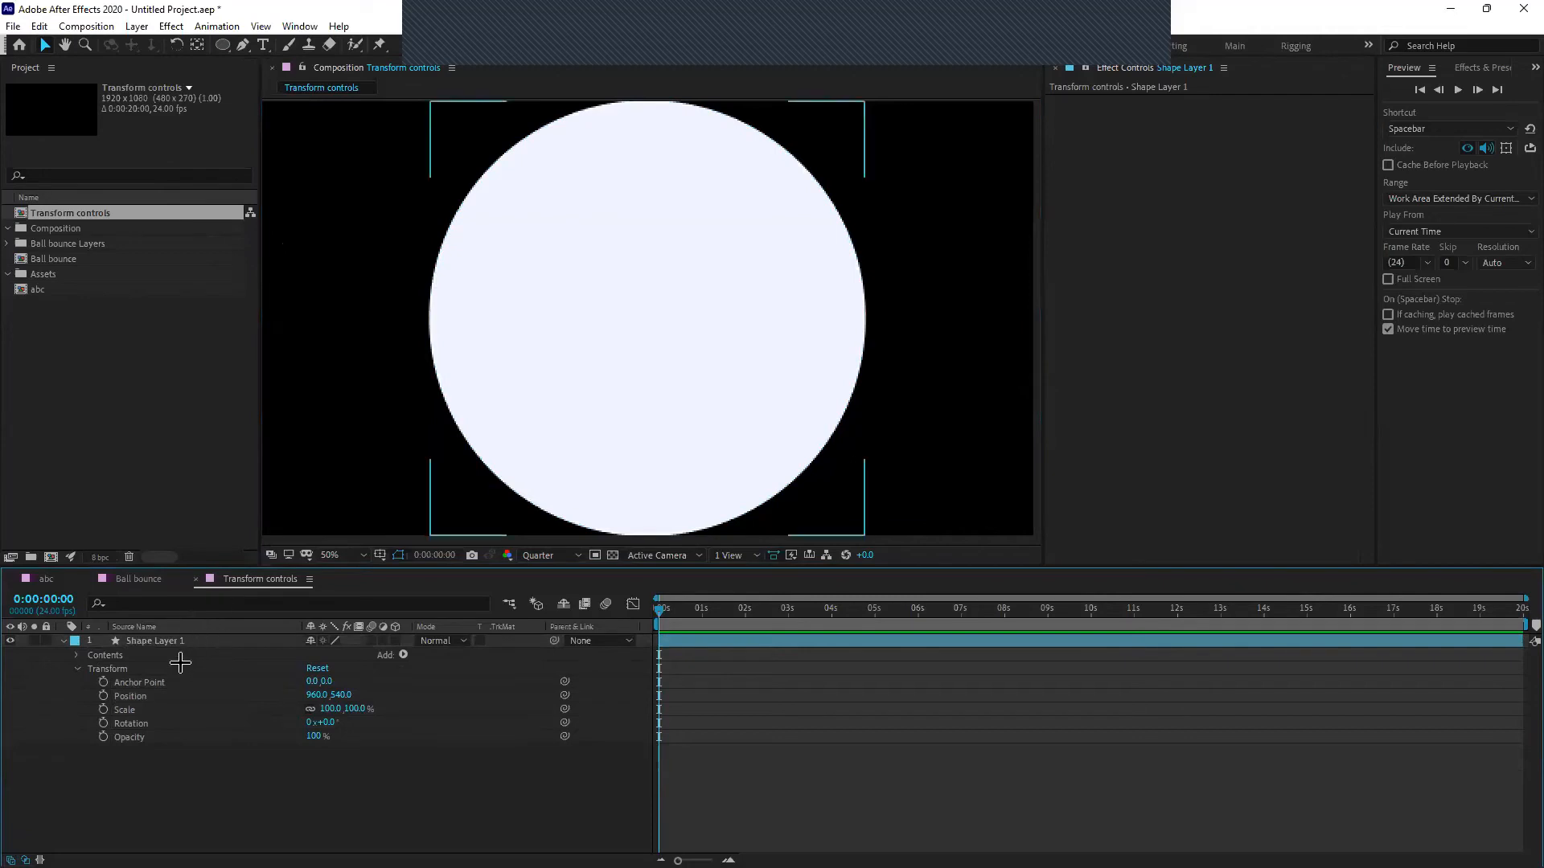
{"action": "left_click", "coordinate": [133, 683]}
{"action": "left_click", "coordinate": [143, 737], "text": "shift"}
{"action": "left_click", "coordinate": [144, 755]}
Try lowering the circle to position 960, 725, and undo the move
{"action": "mouse_move", "coordinate": [311, 702]}
{"action": "left_mouse_down"}
{"action": "mouse_move", "coordinate": [362, 704]}
{"action": "mouse_move", "coordinate": [242, 705]}
{"action": "mouse_move", "coordinate": [394, 710]}
{"action": "mouse_move", "coordinate": [318, 705]}
{"action": "left_mouse_up"}
{"action": "left_click_drag", "start_coordinate": [317, 697], "coordinate": [493, 693]}
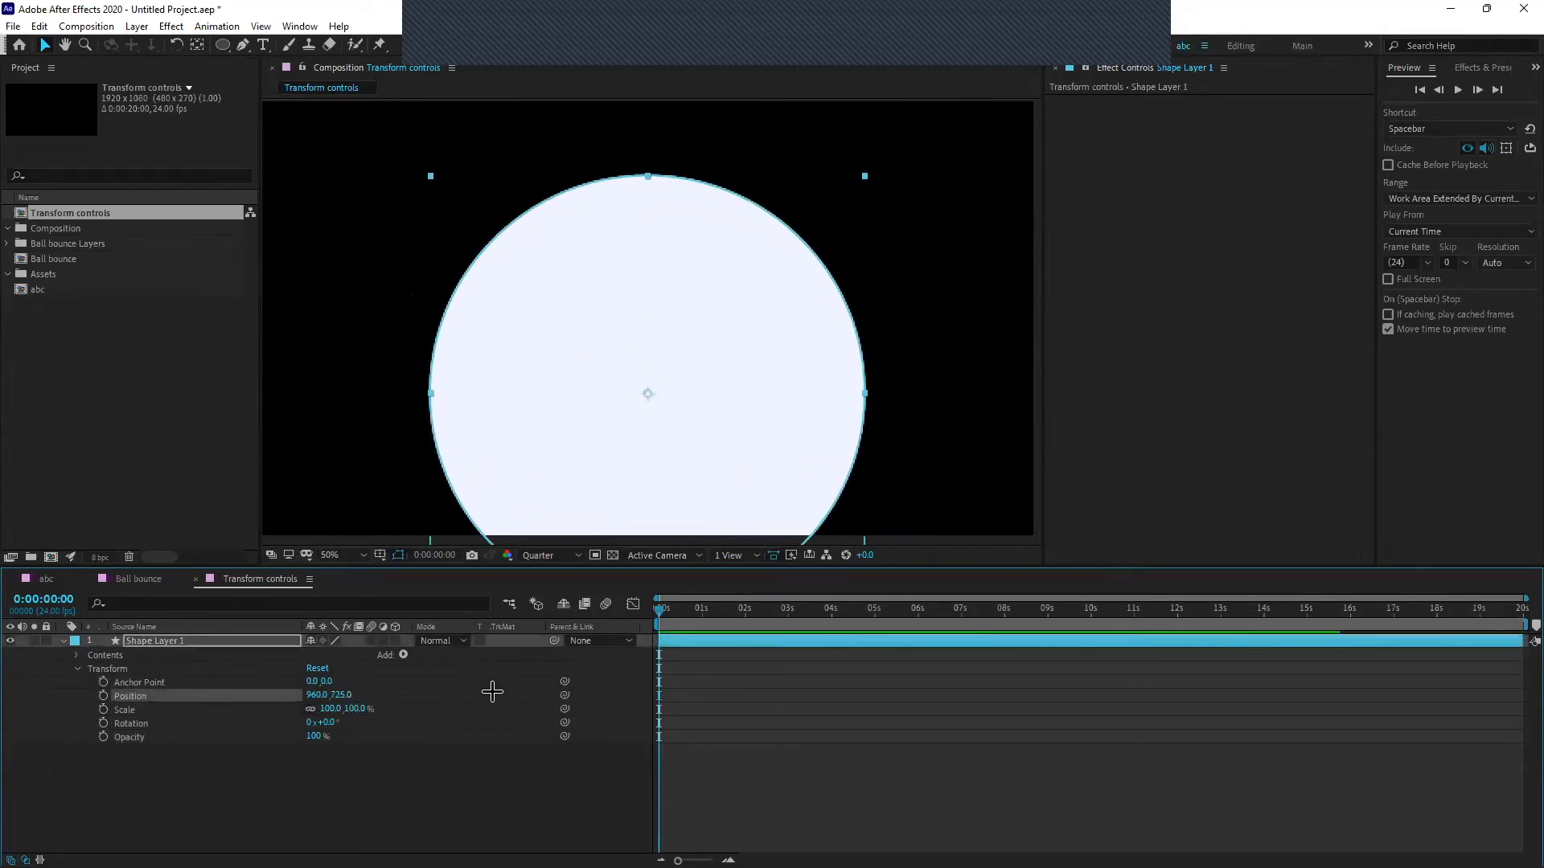
{"action": "key", "text": "ctrl+z"}
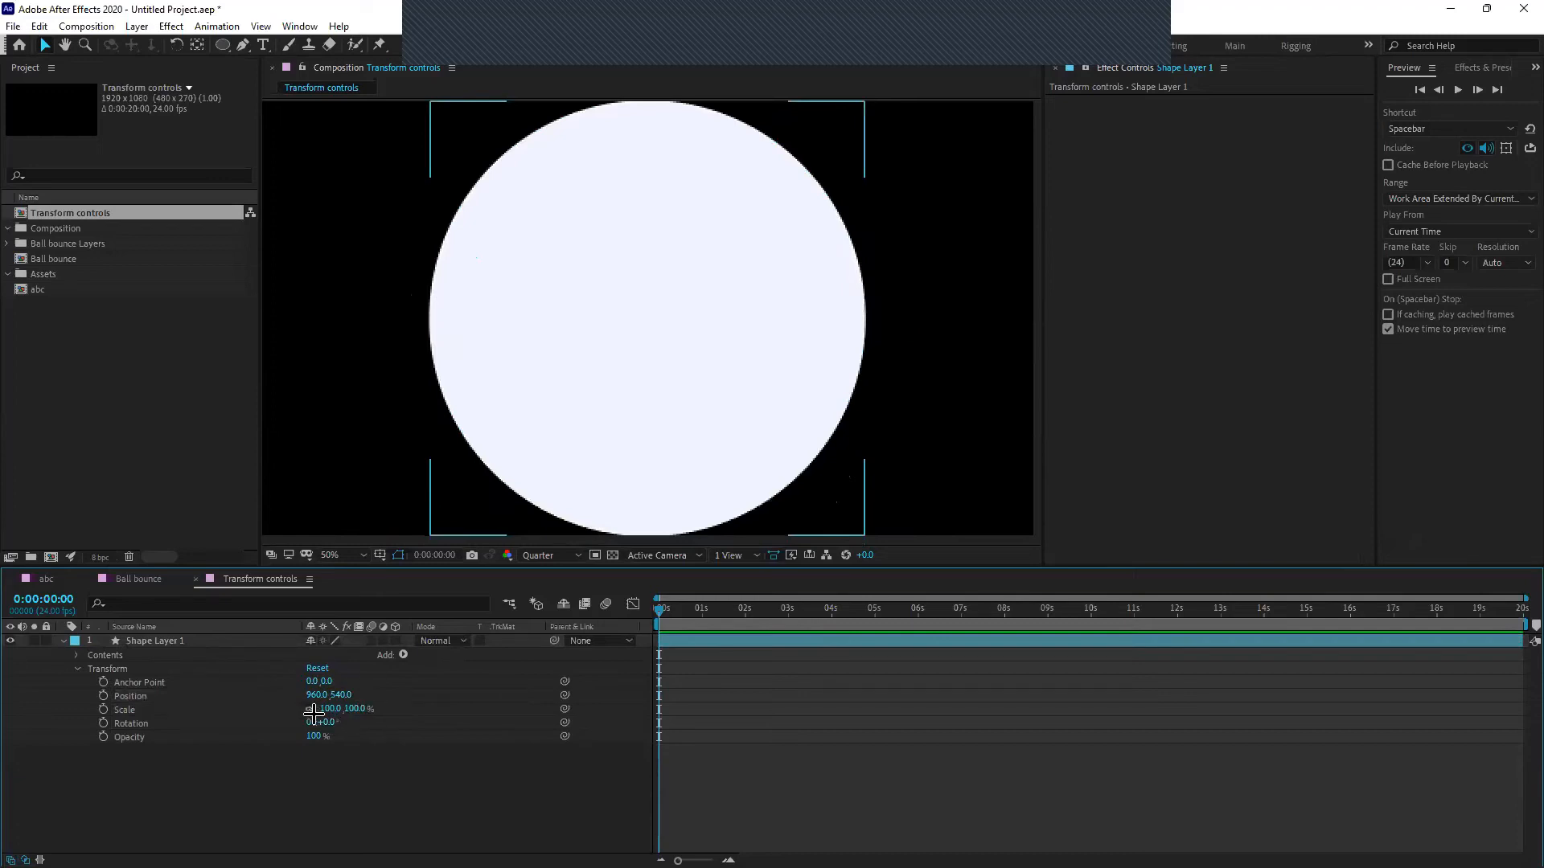
Try changing the circle's Scale value, and undo the scaling
{"action": "left_click", "coordinate": [156, 707]}
{"action": "left_click", "coordinate": [282, 779]}
{"action": "left_click_drag", "start_coordinate": [347, 708], "coordinate": [517, 730]}
{"action": "key", "text": "ctrl+z"}
{"action": "key", "text": "ctrl+z"}
Scale the circle down to 35% and clear the selection
{"action": "mouse_move", "coordinate": [330, 708]}
{"action": "left_mouse_down"}
{"action": "mouse_move", "coordinate": [256, 710]}
{"action": "mouse_move", "coordinate": [305, 711]}
{"action": "left_mouse_up"}
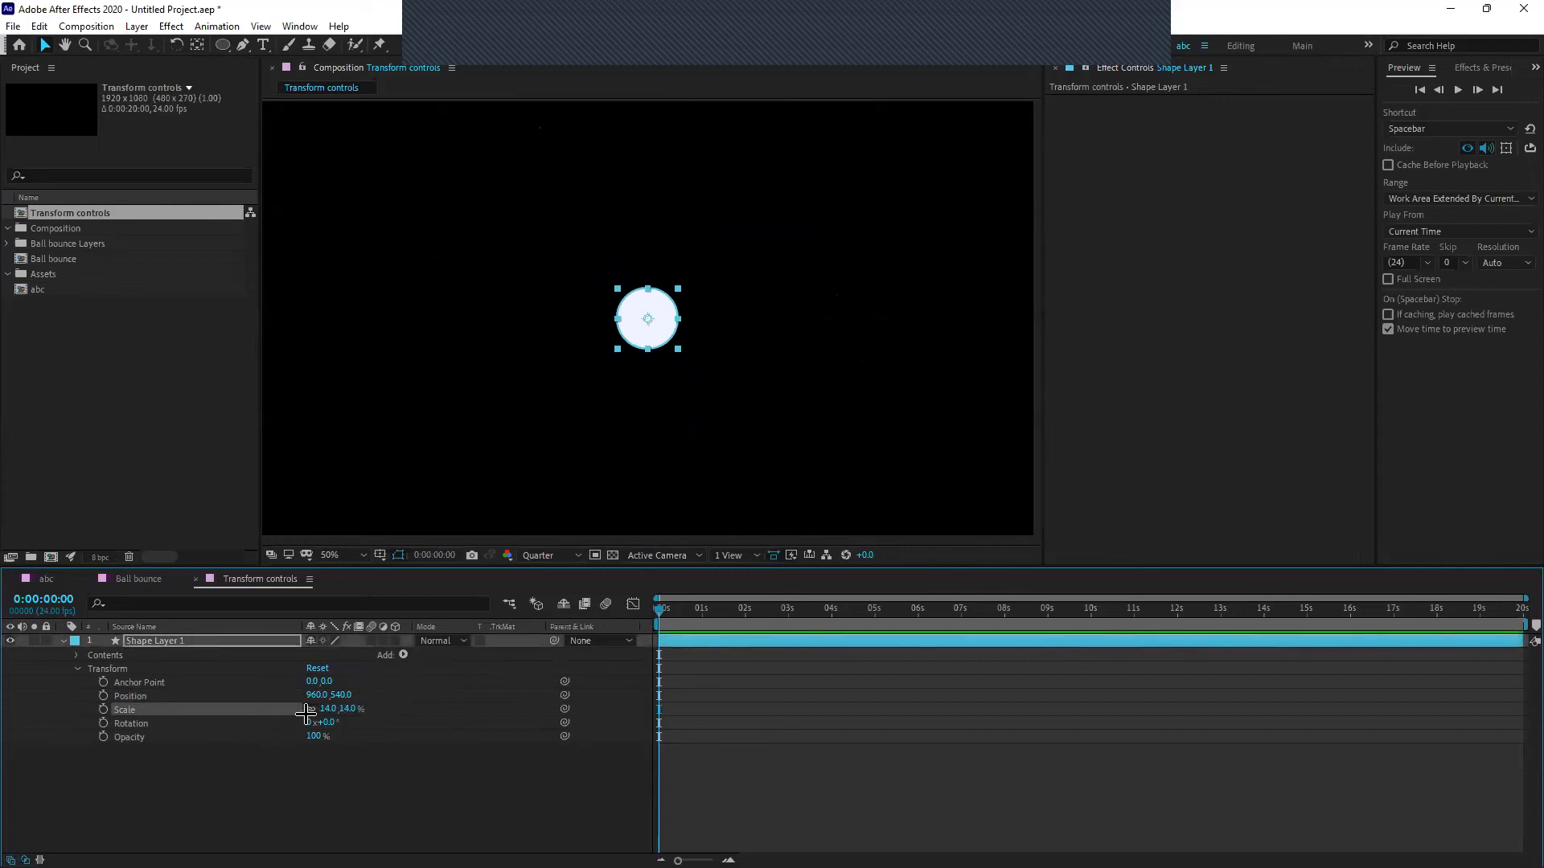
{"action": "left_click", "coordinate": [320, 711]}
{"action": "type", "text": "35"}
{"action": "key", "text": "Return"}
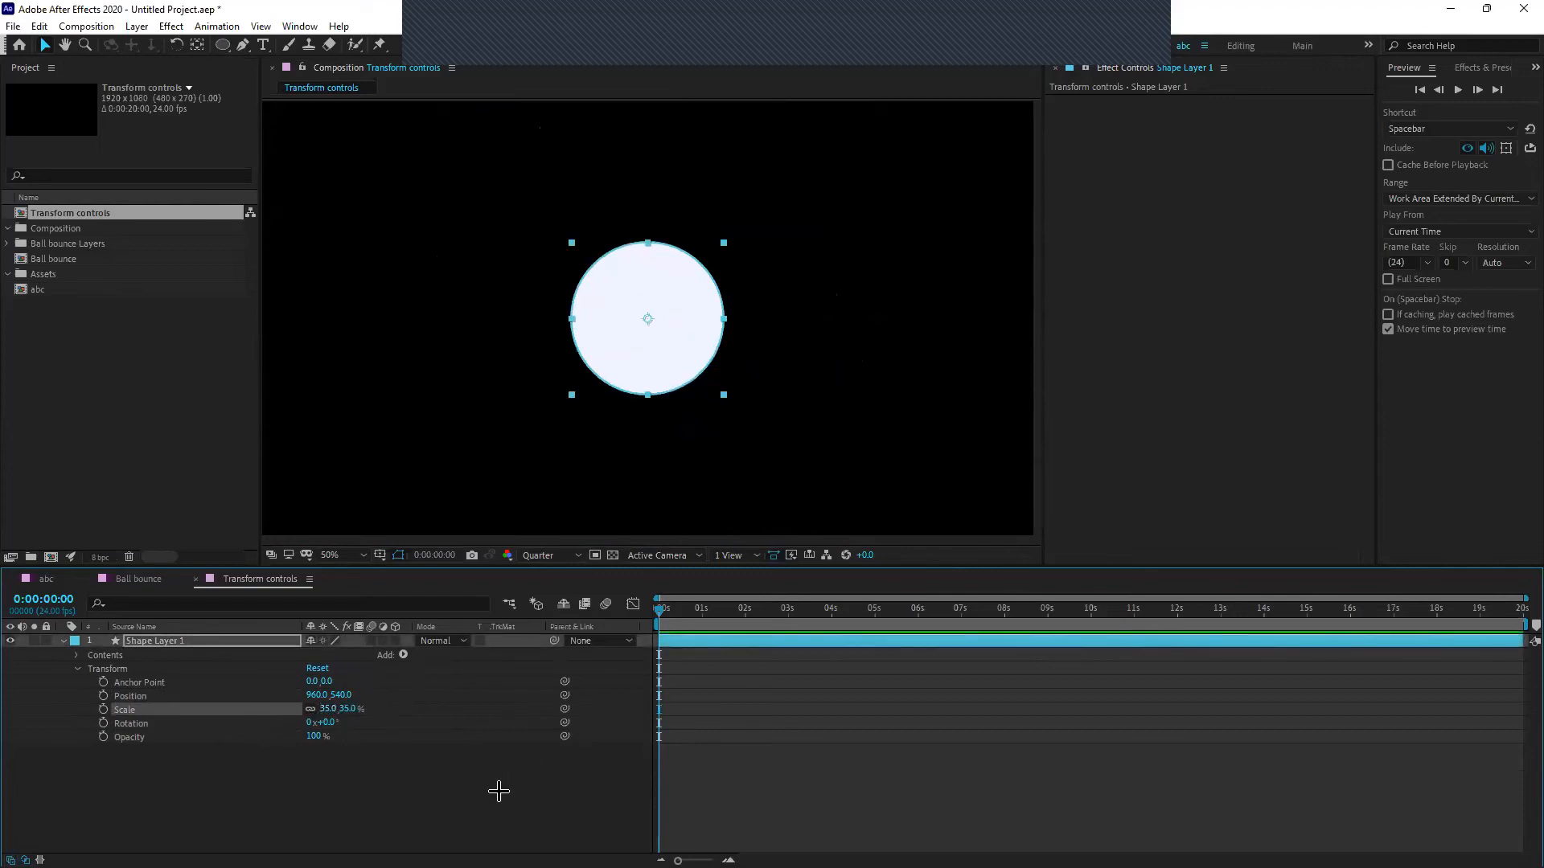
{"action": "left_click", "coordinate": [496, 792]}
{"action": "key", "text": "ctrl+s"}
{"action": "left_click", "coordinate": [716, 442]}
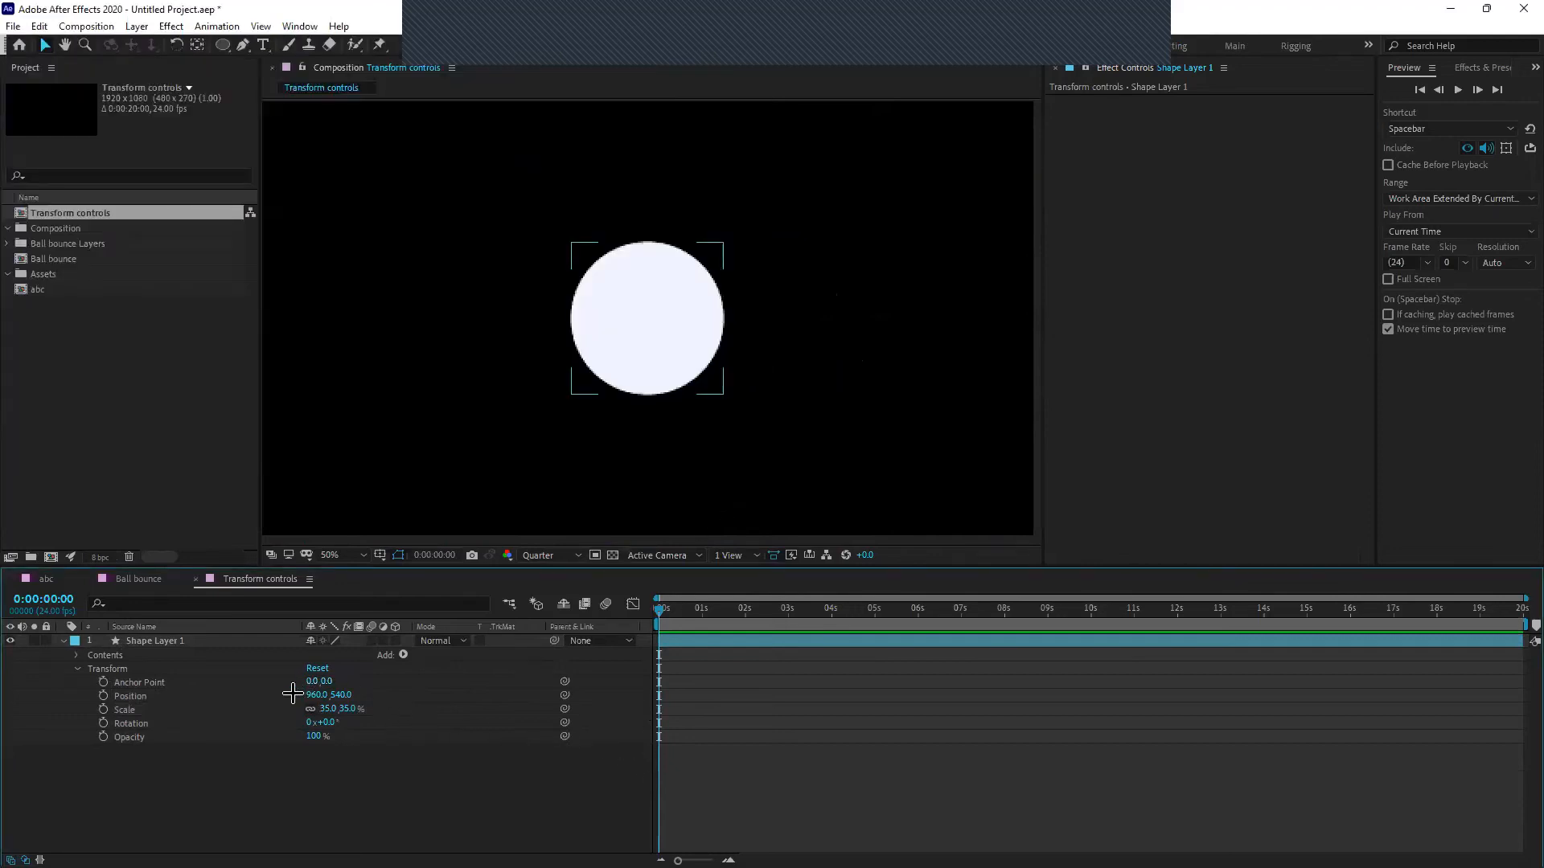
Try out the circle's Opacity control, ending at 100%, and clear the selection
{"action": "left_click", "coordinate": [172, 736]}
{"action": "left_click", "coordinate": [207, 753]}
{"action": "left_click_drag", "start_coordinate": [308, 737], "coordinate": [517, 740]}
{"action": "left_click", "coordinate": [173, 772]}
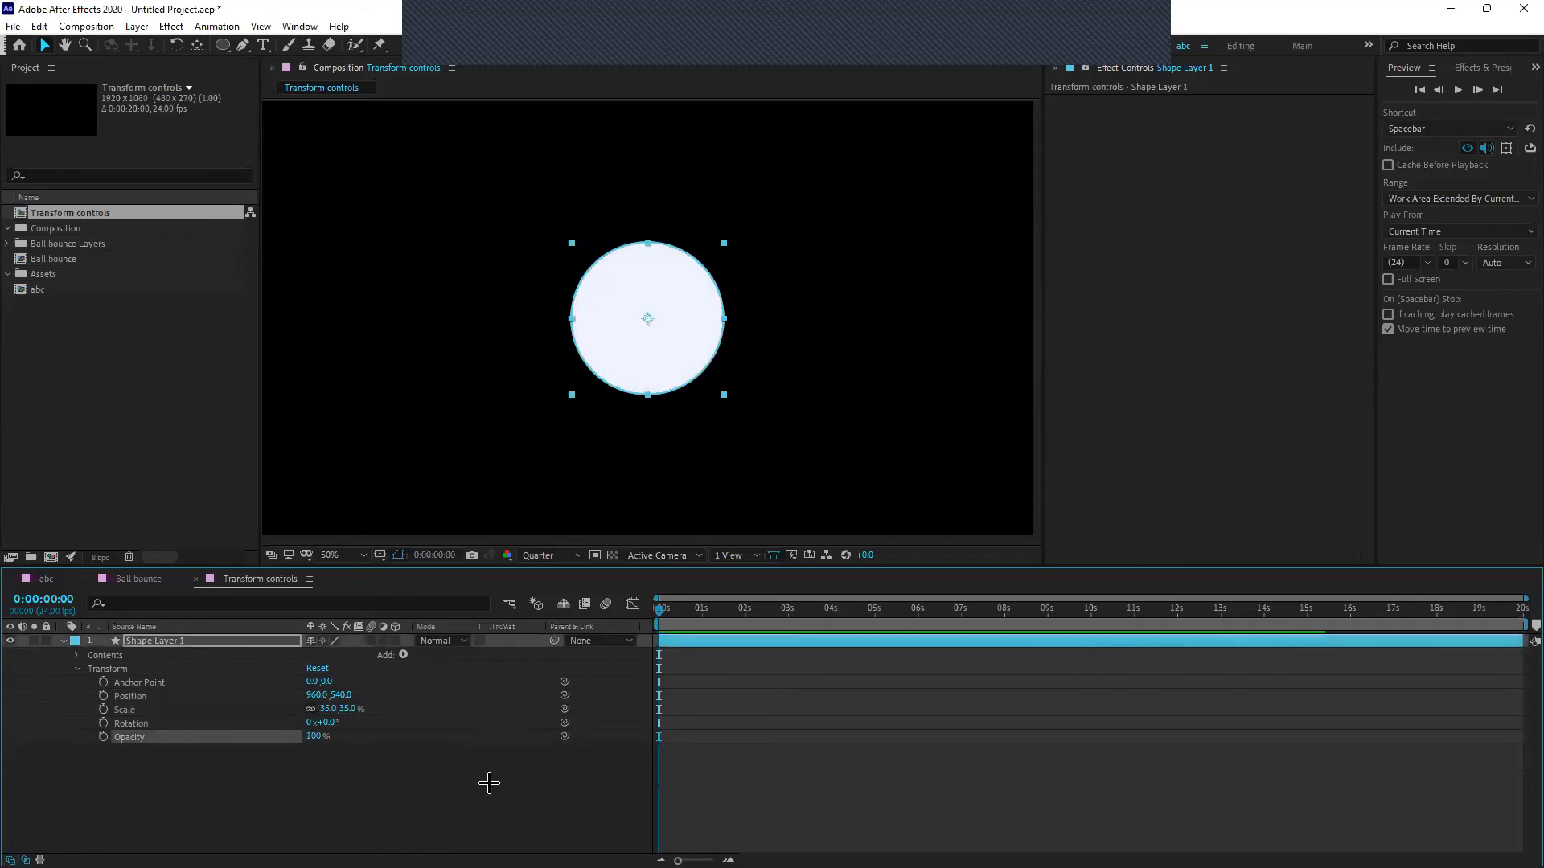
{"action": "left_click", "coordinate": [490, 782]}
Highlight the Anchor Point property and examine the anchor point at the circle's centre
{"action": "left_click", "coordinate": [258, 680]}
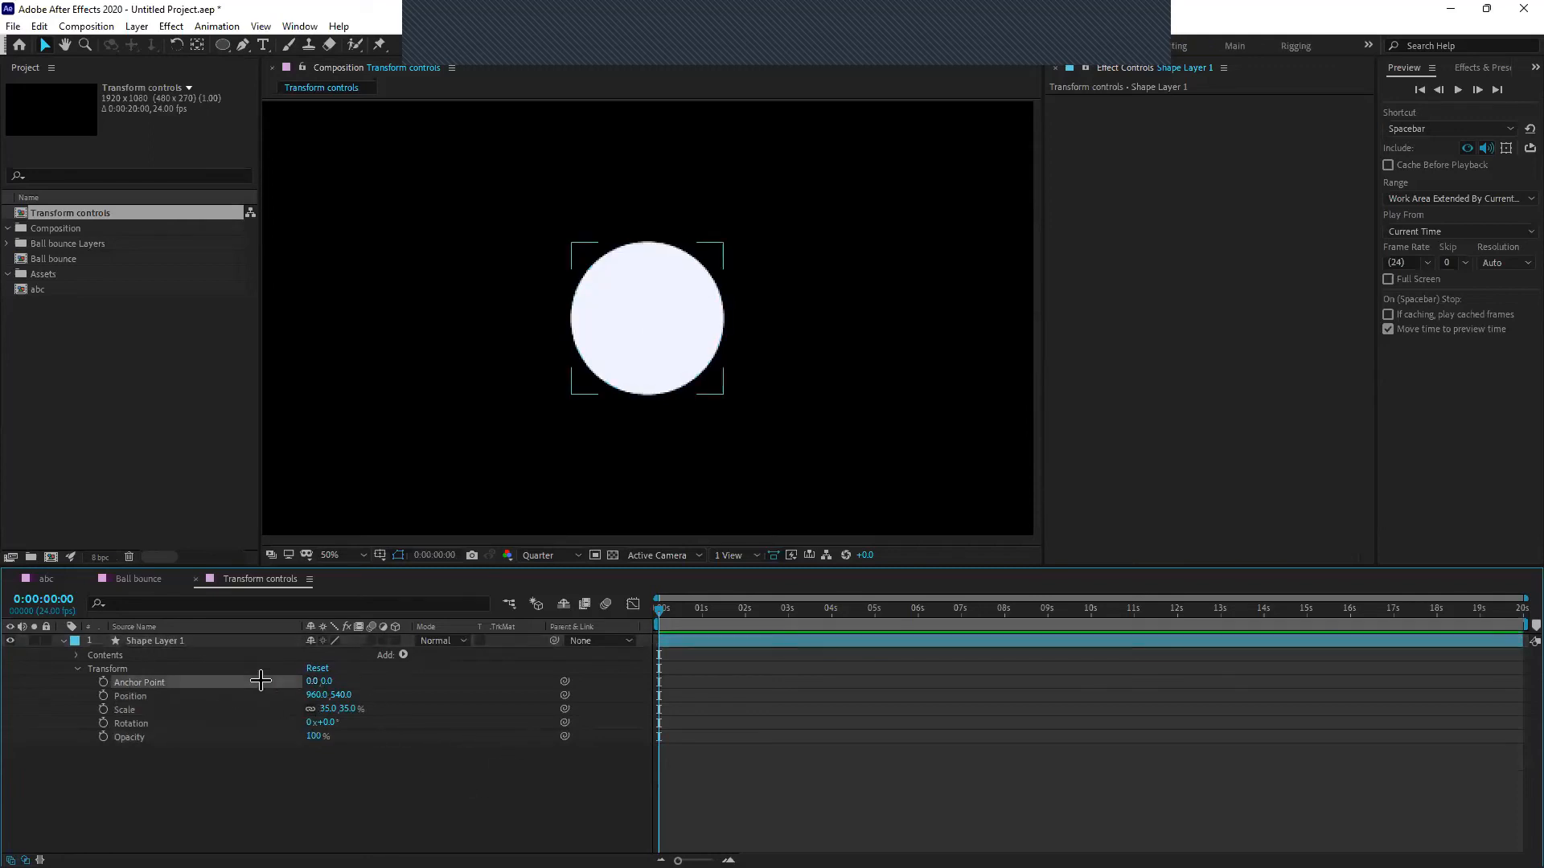
{"action": "left_click", "coordinate": [299, 751]}
{"action": "left_click", "coordinate": [252, 680]}
{"action": "left_click", "coordinate": [310, 772]}
{"action": "left_click", "coordinate": [258, 681]}
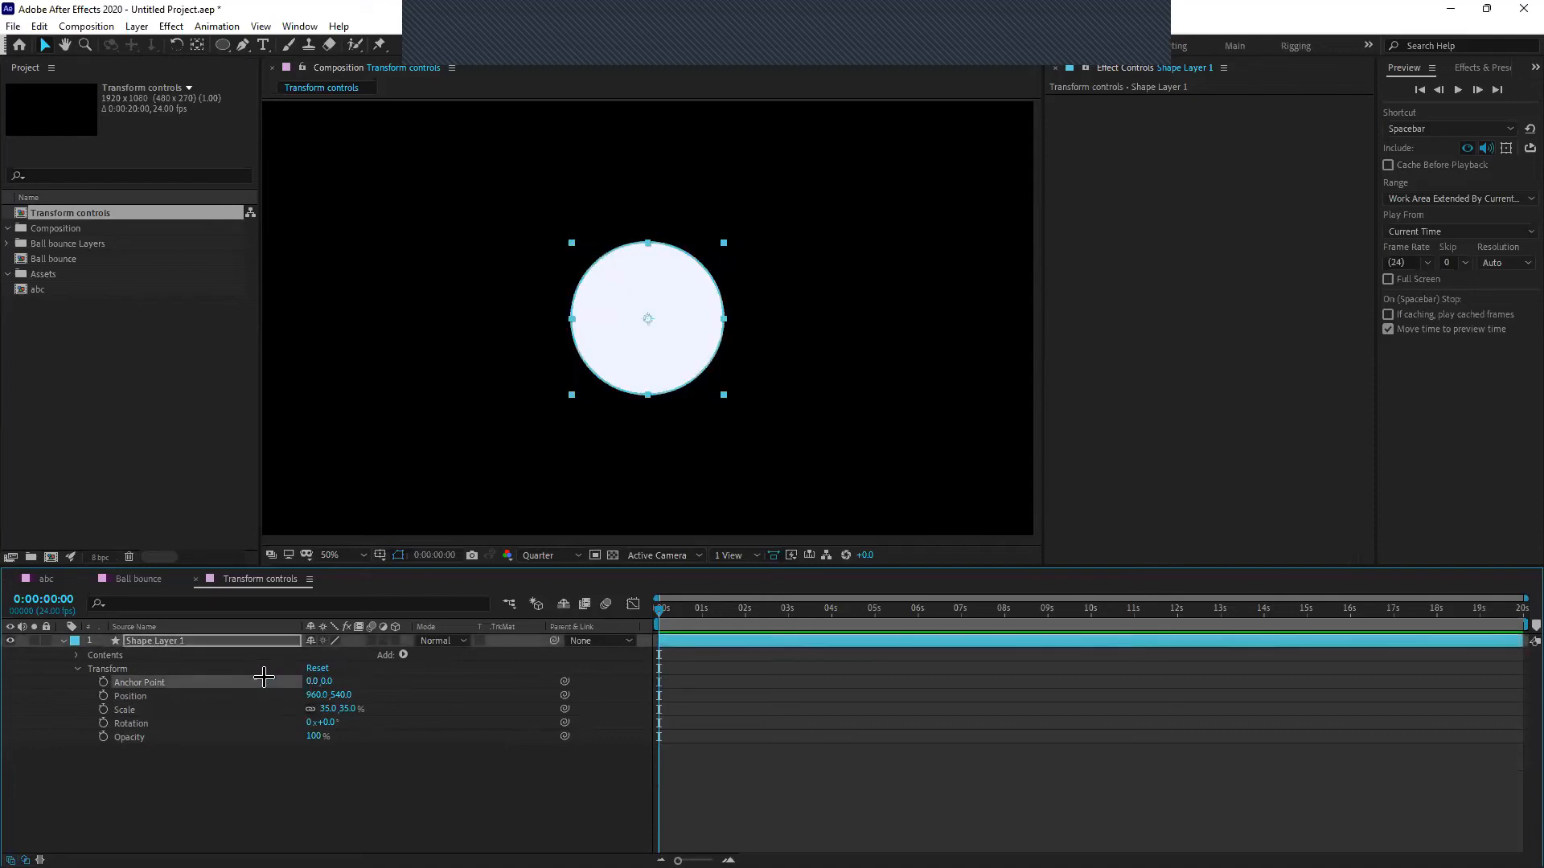
{"action": "left_click", "coordinate": [369, 755]}
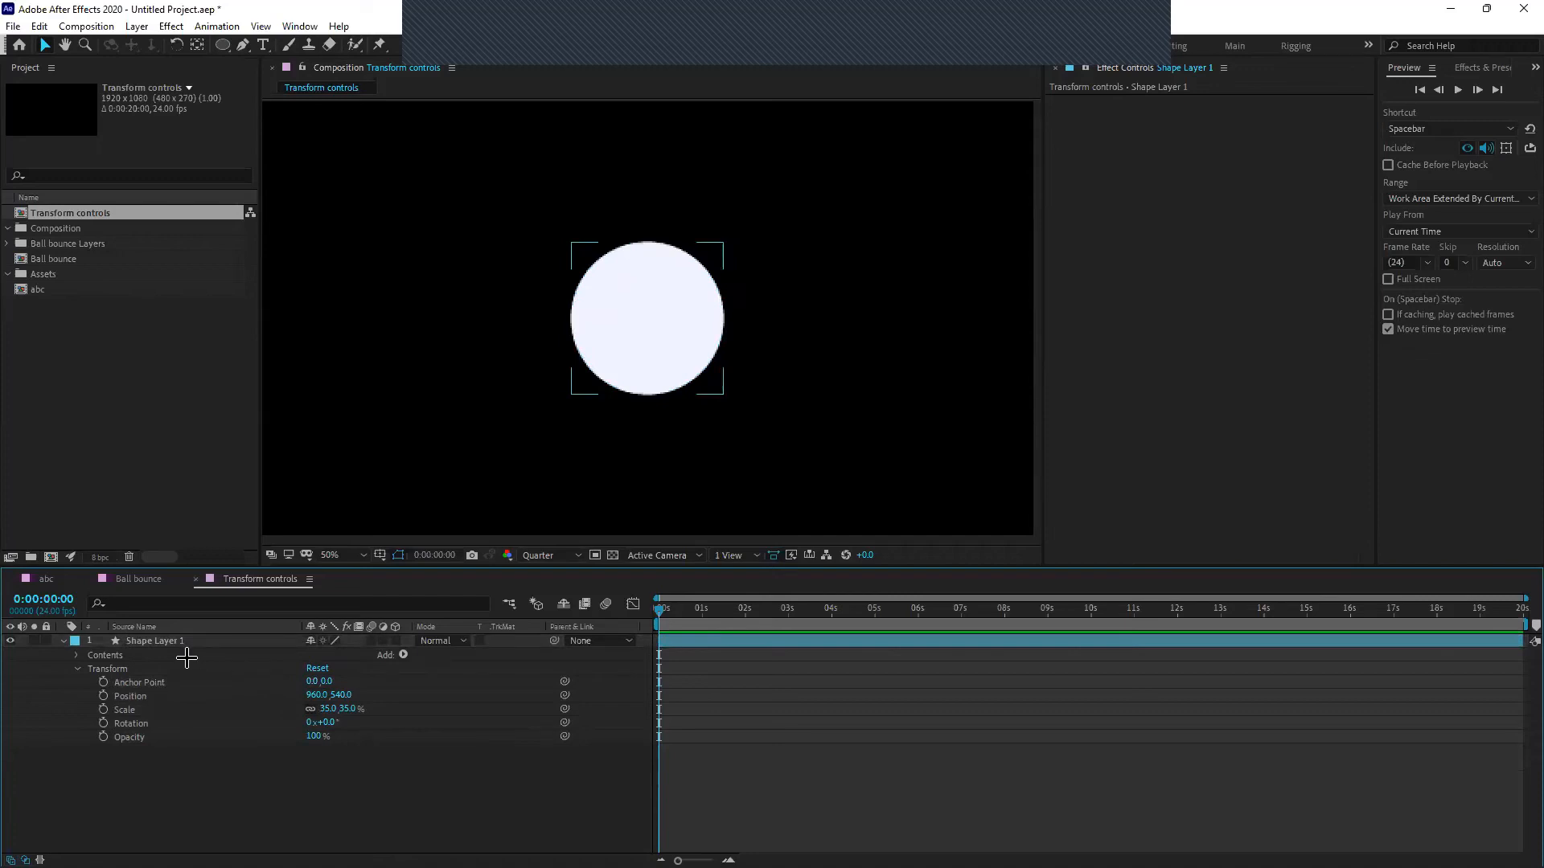
{"action": "left_click", "coordinate": [646, 352]}
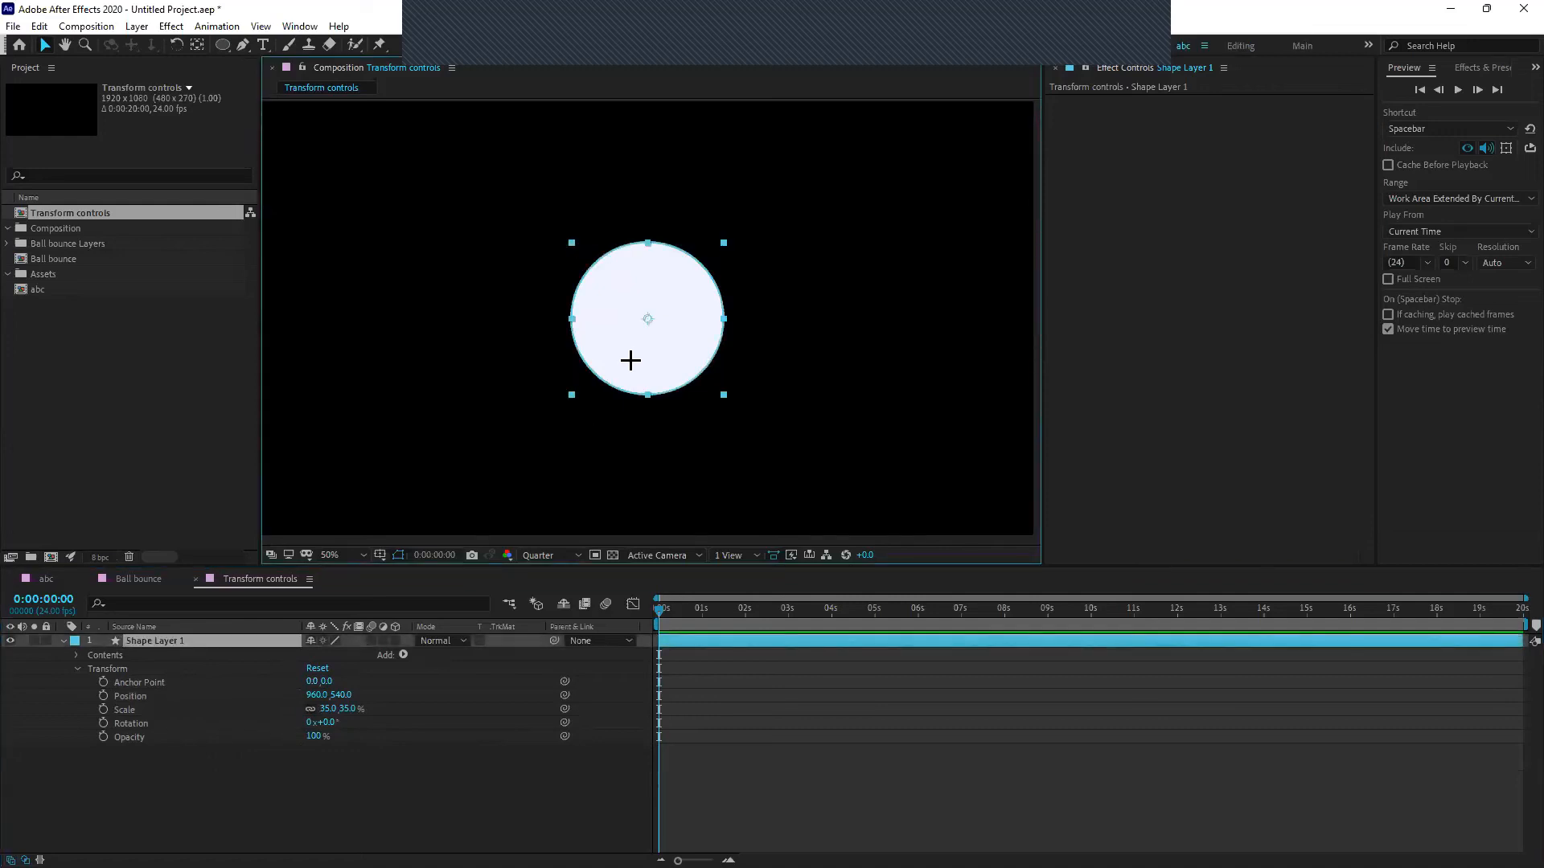
{"action": "left_click", "coordinate": [161, 683]}
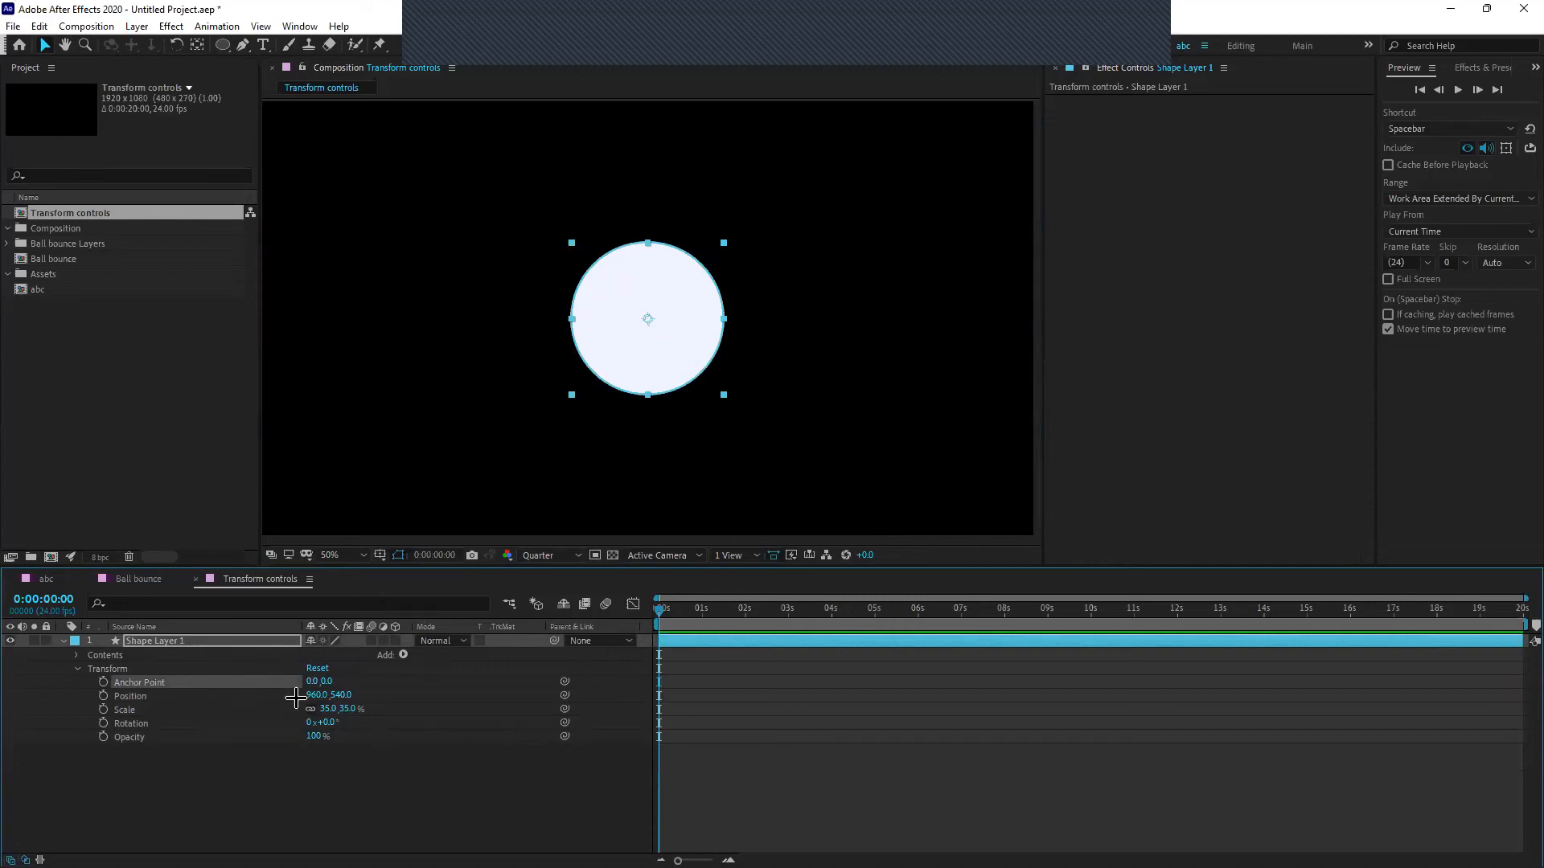
Try scaling the circle around its central anchor point, undo the scaling, and clear the selection
{"action": "left_click", "coordinate": [306, 770]}
{"action": "left_click_drag", "start_coordinate": [329, 709], "coordinate": [403, 700]}
{"action": "key", "text": "ctrl+z"}
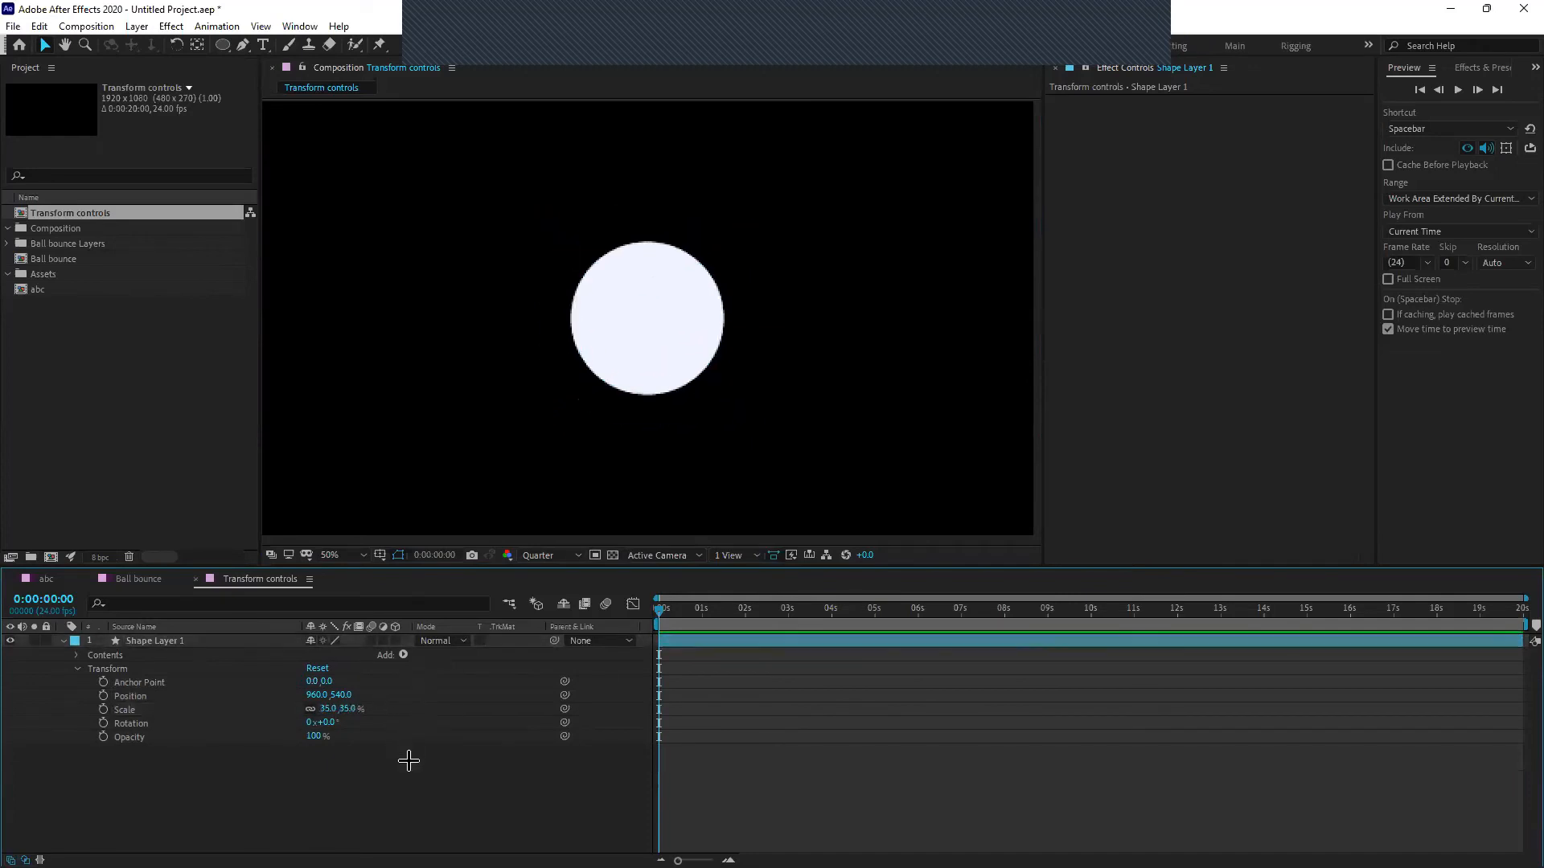
{"action": "left_click", "coordinate": [666, 321]}
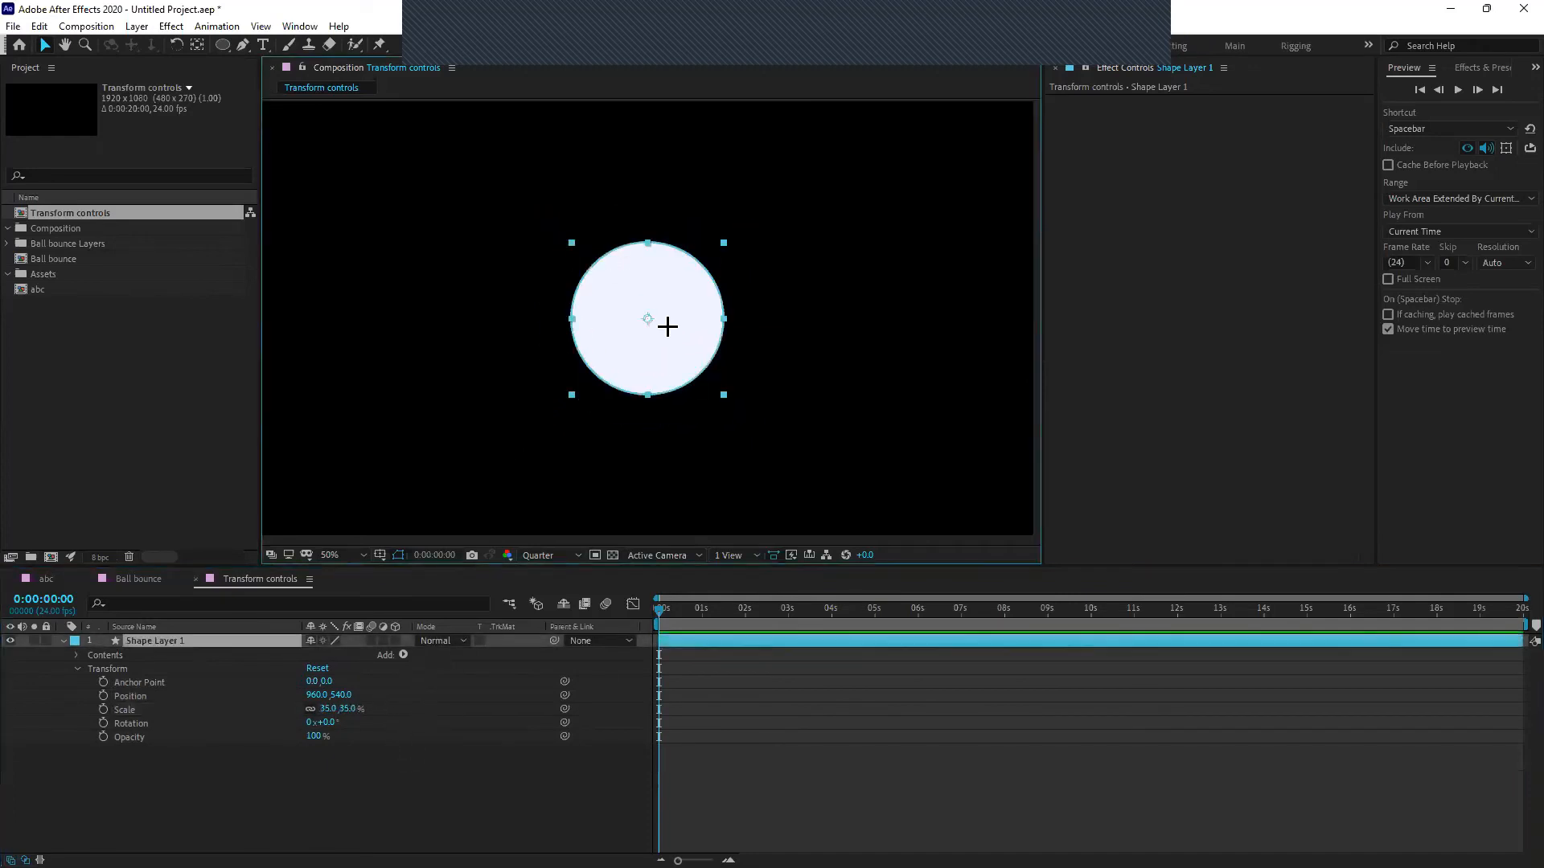
{"action": "left_click", "coordinate": [500, 760]}
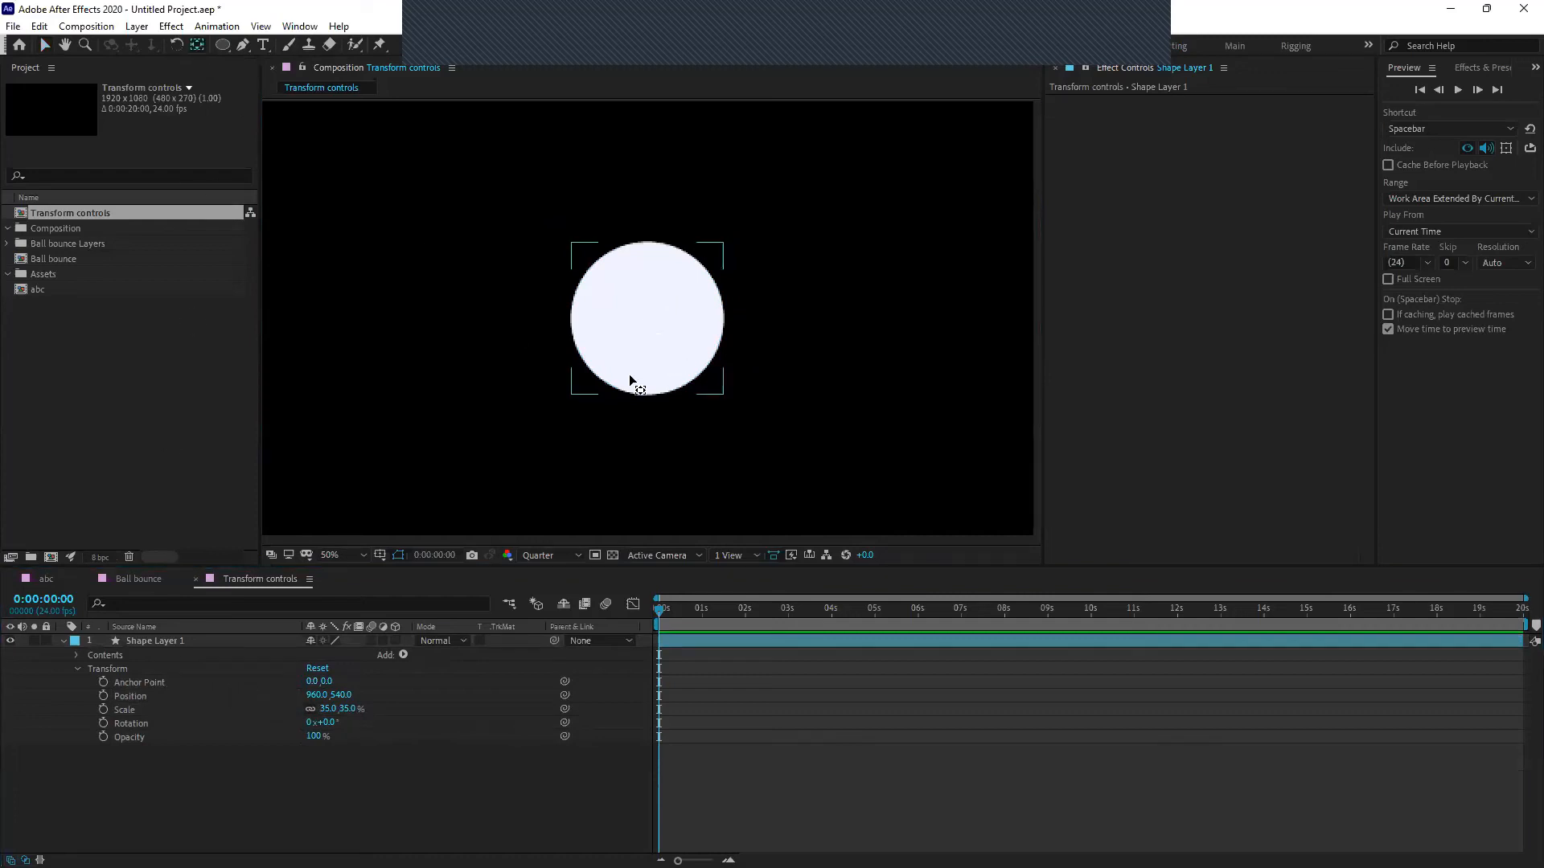
Move the circle's anchor point to the upper-right corner of its bounding box with the Pan Behind tool, and return to the Selection tool
{"action": "left_click", "coordinate": [177, 643]}
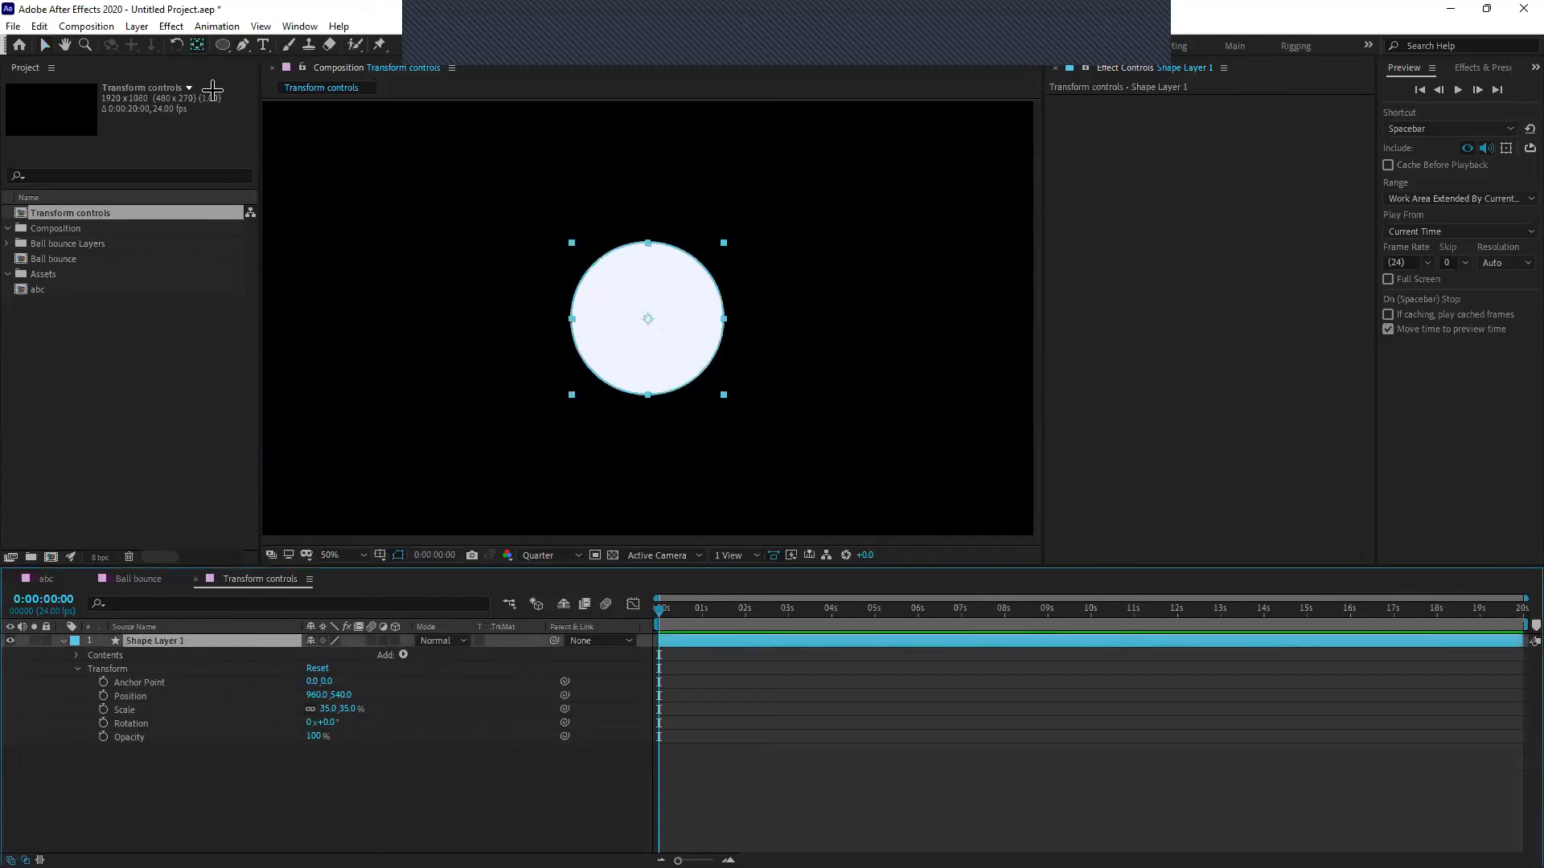
{"action": "left_click", "coordinate": [197, 45]}
{"action": "left_click_drag", "start_coordinate": [648, 326], "coordinate": [723, 240]}
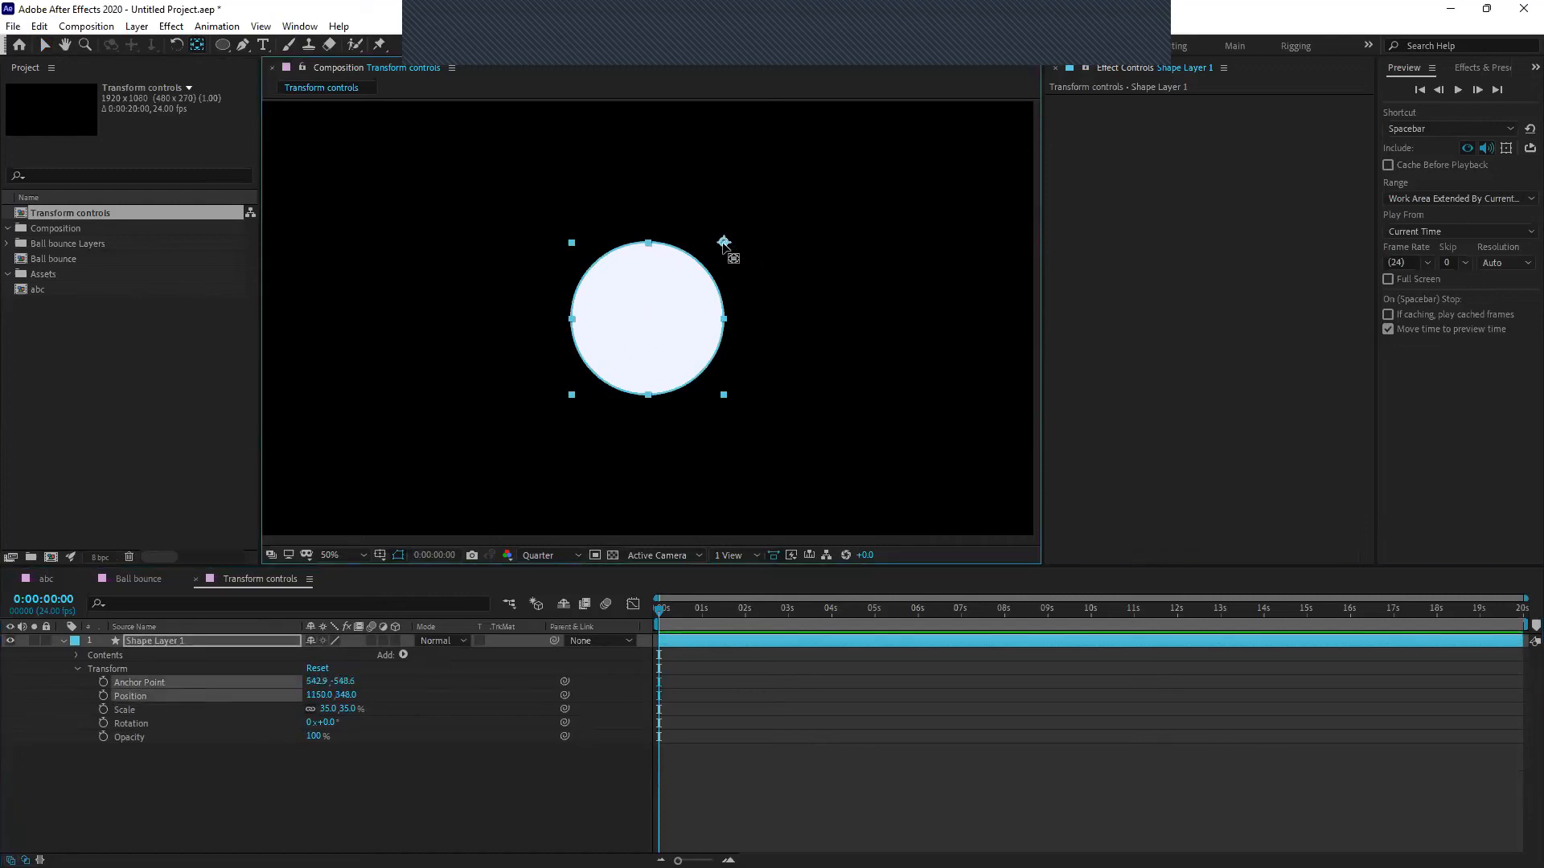
{"action": "left_click", "coordinate": [250, 775]}
{"action": "key", "text": "v"}
Try scaling the circle from its corner anchor point twice, undoing the scaling each time
{"action": "left_click_drag", "start_coordinate": [327, 710], "coordinate": [361, 728]}
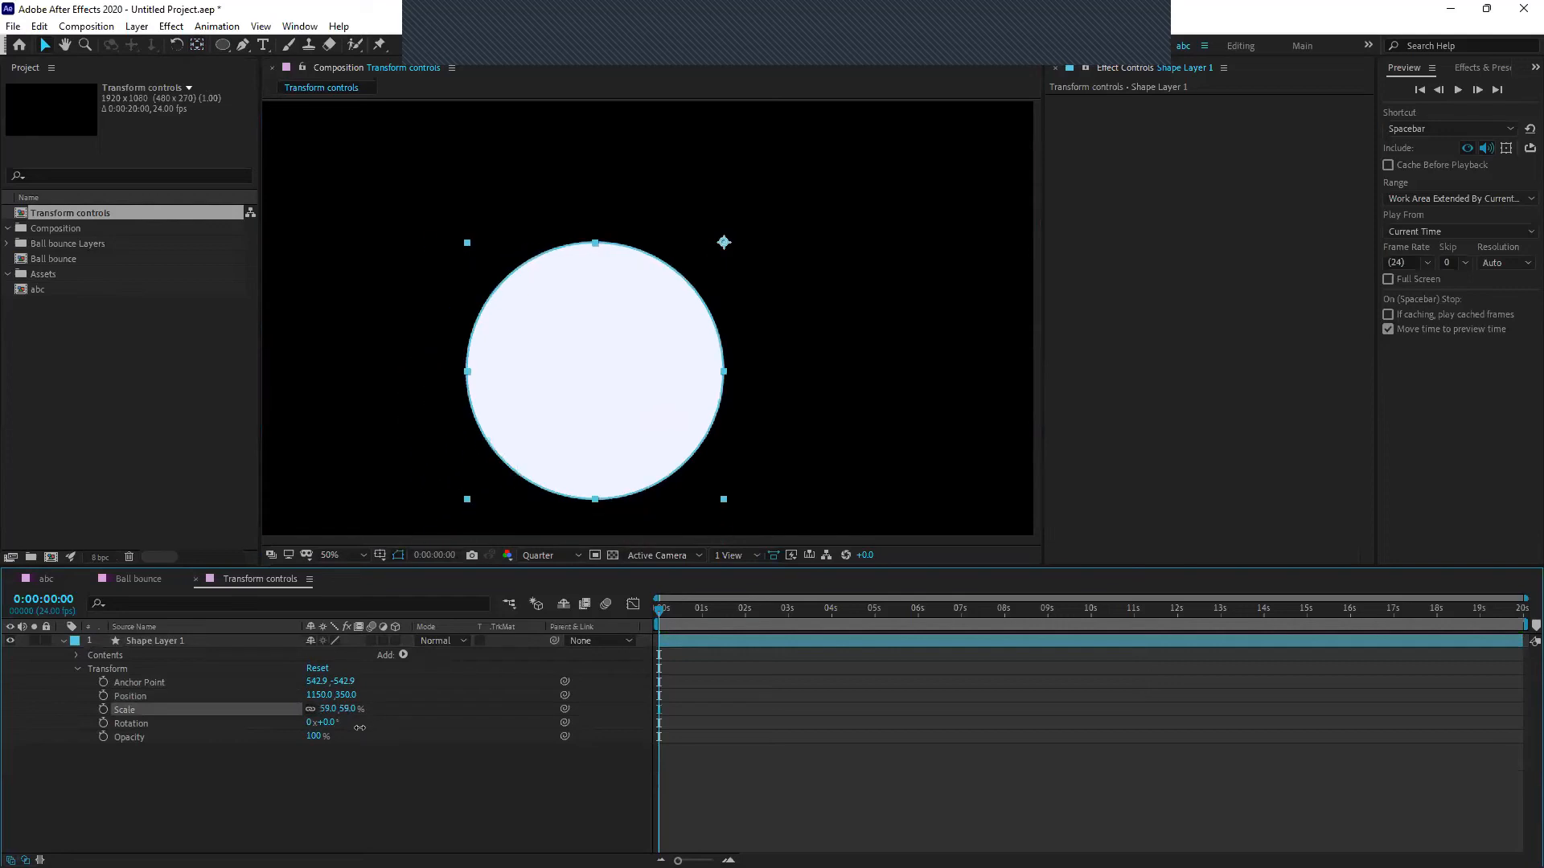
{"action": "key", "text": "ctrl+z"}
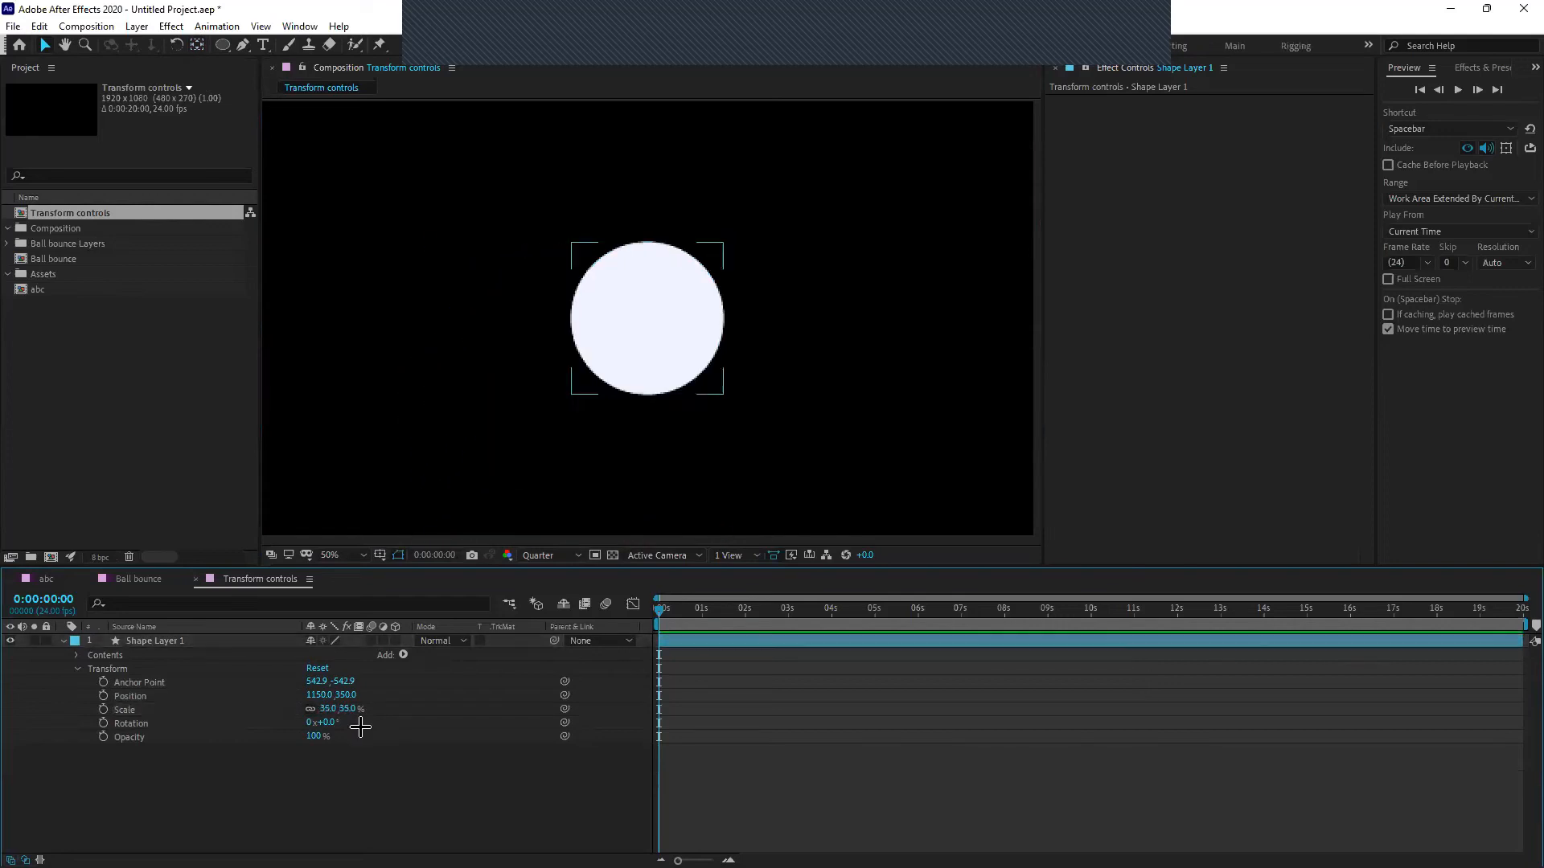
{"action": "left_click_drag", "start_coordinate": [329, 711], "coordinate": [354, 718]}
{"action": "key", "text": "ctrl+z"}
Select the circle layer, highlight its properties from Anchor Point to Rotation, and clear the selection
{"action": "left_click", "coordinate": [166, 640]}
{"action": "left_click", "coordinate": [612, 367]}
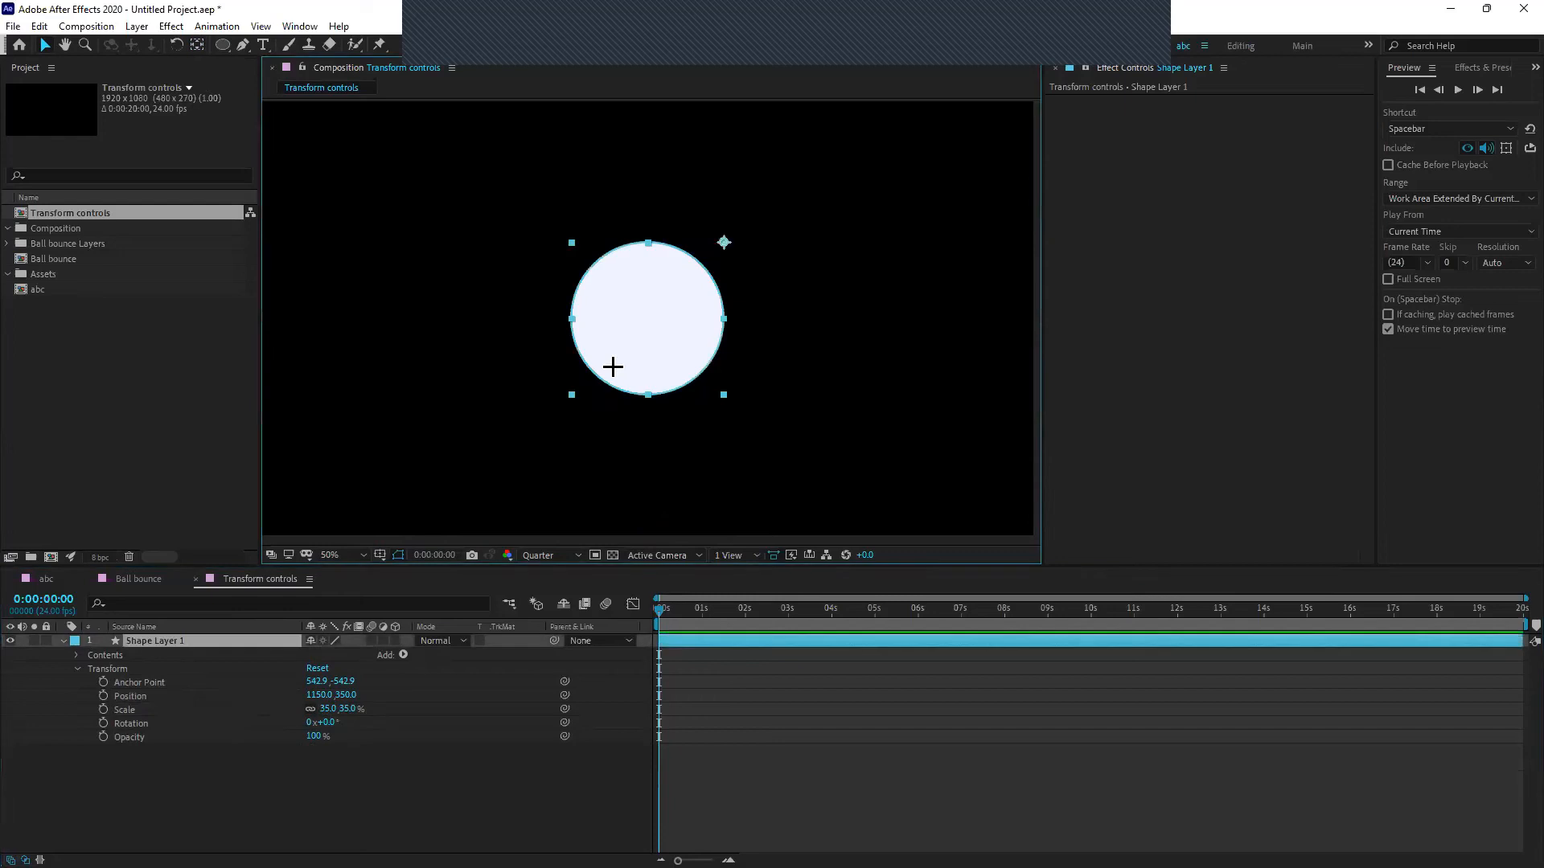
{"action": "left_click", "coordinate": [125, 683]}
{"action": "left_click", "coordinate": [138, 724], "text": "shift"}
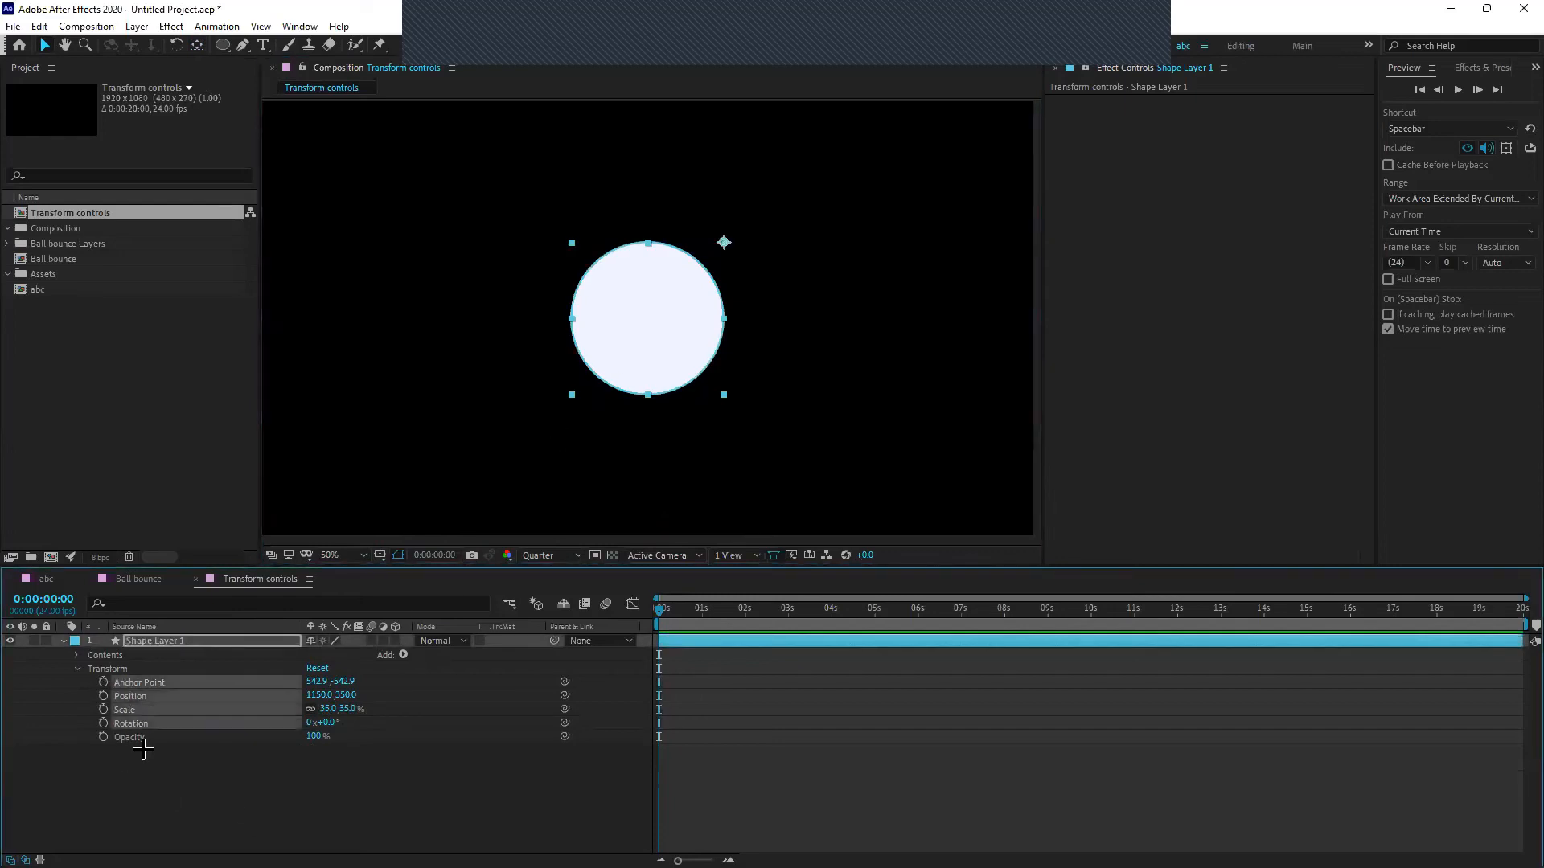
{"action": "left_click", "coordinate": [143, 757]}
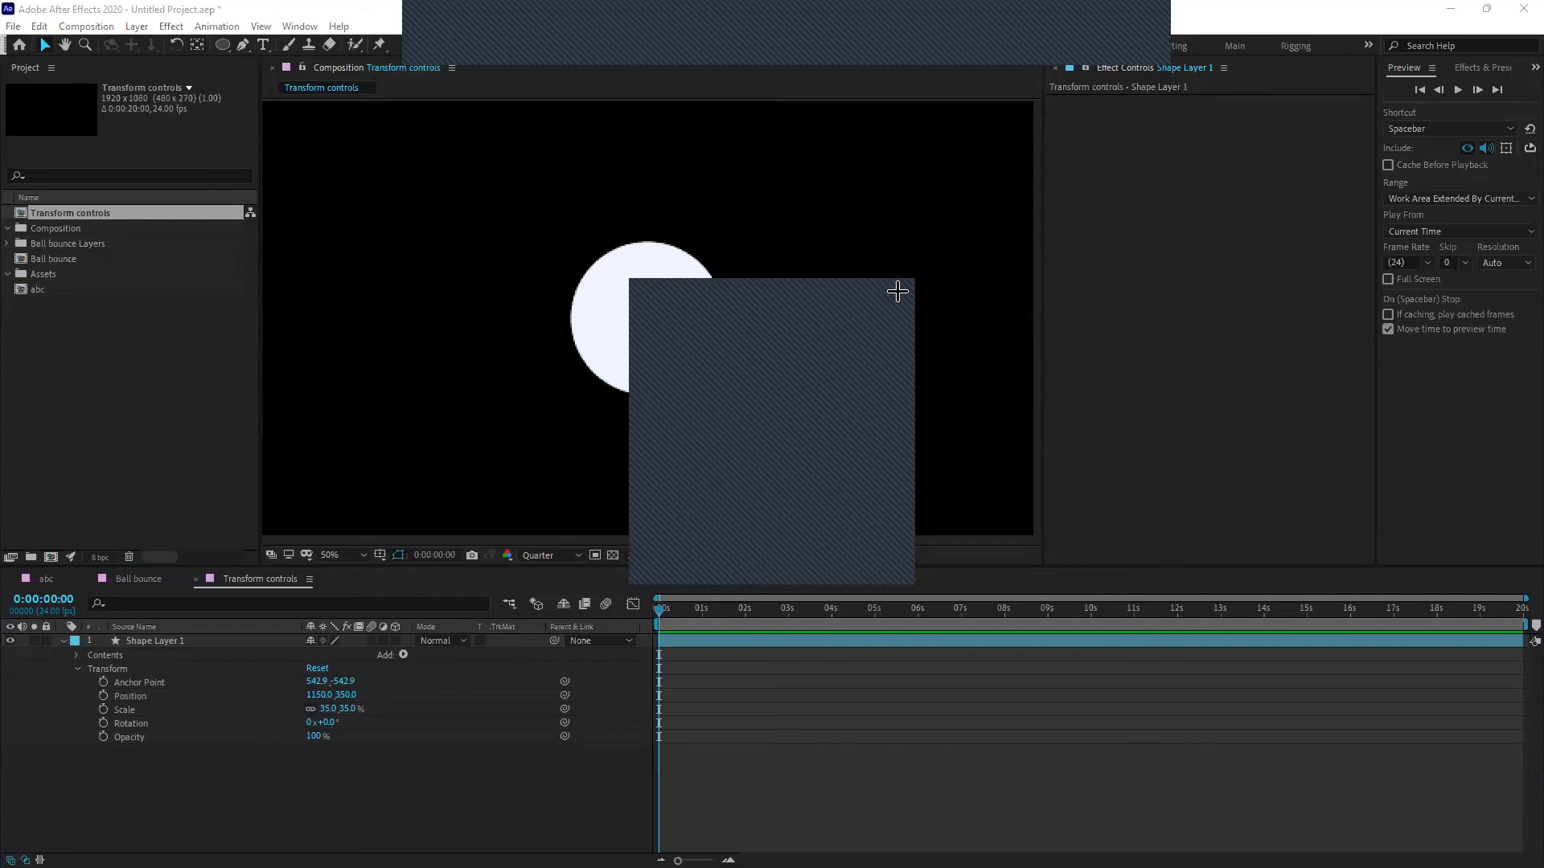
{"action": "left_click", "coordinate": [898, 291]}
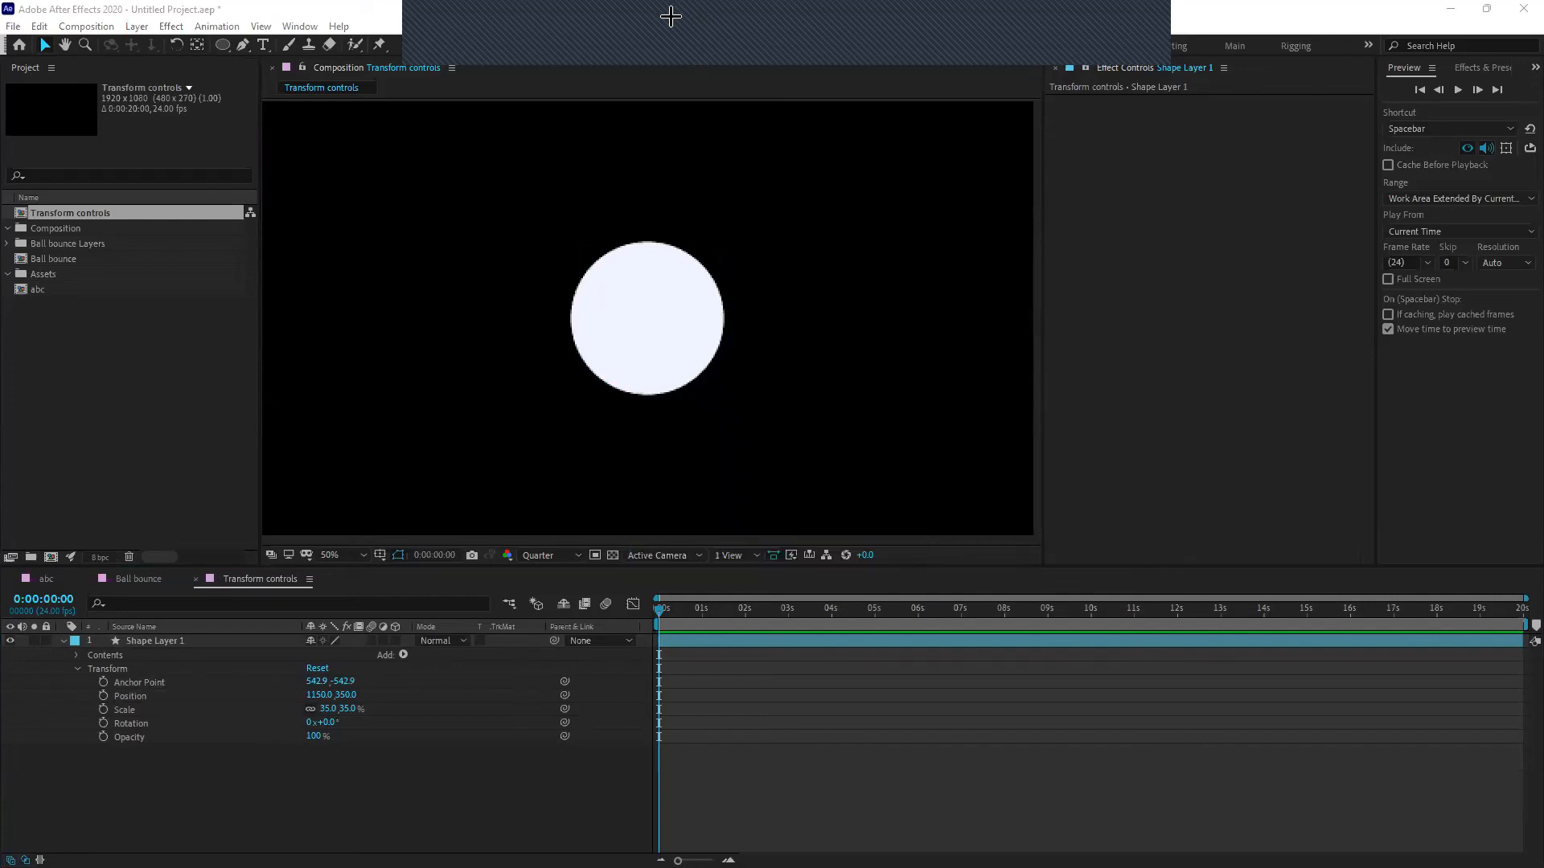
{"action": "left_click", "coordinate": [620, 594]}
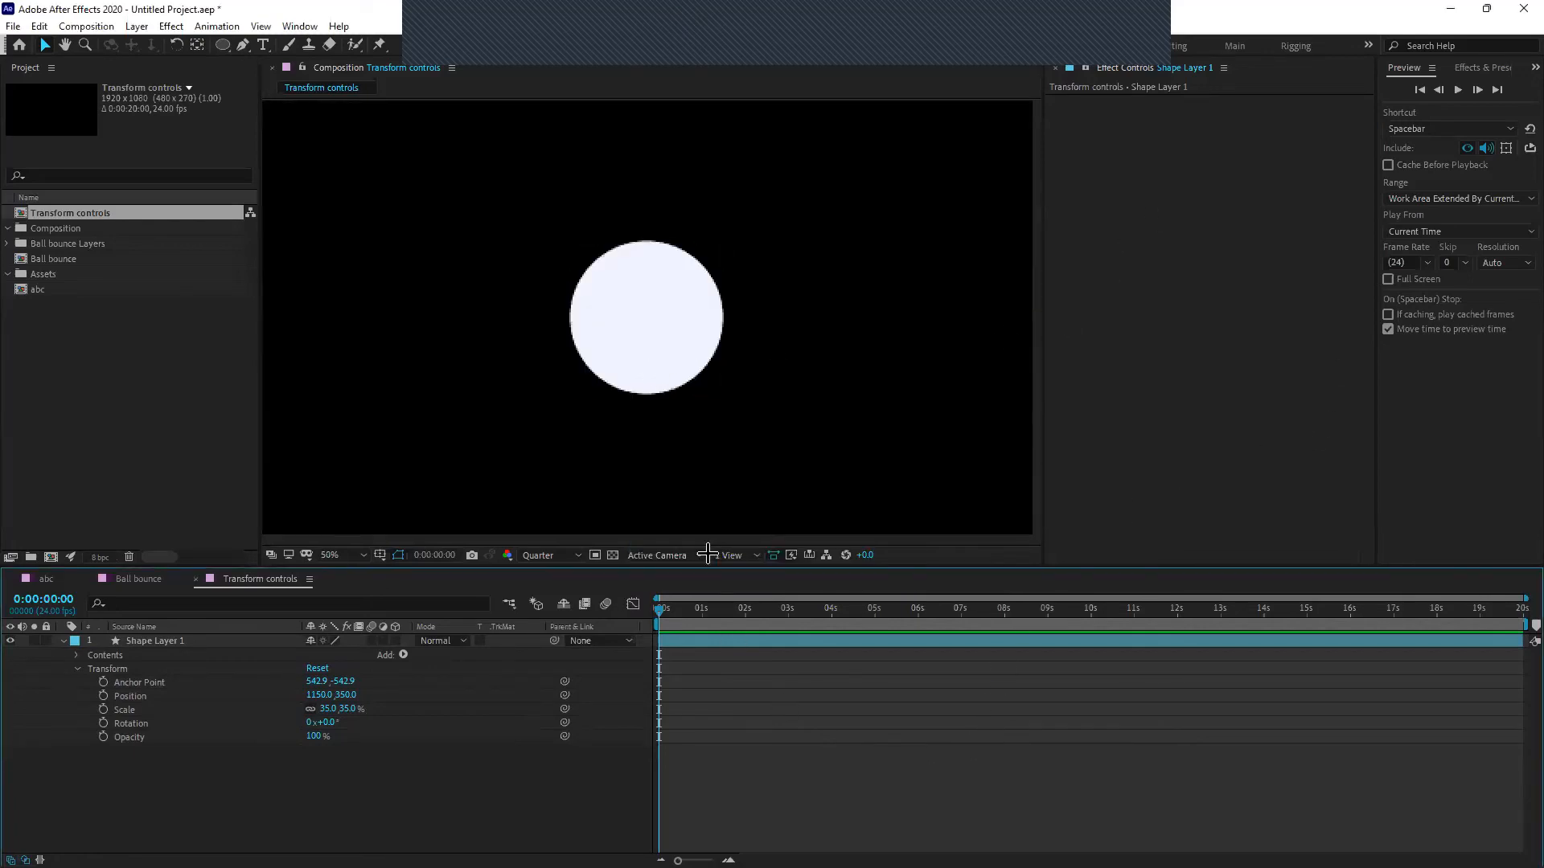
Collapse and re-expand the circle's Transform properties, select the circle to review its bounding box and anchor point, and clear the selection
{"action": "left_click", "coordinate": [675, 365]}
{"action": "left_click", "coordinate": [646, 698]}
{"action": "left_click", "coordinate": [75, 667]}
{"action": "left_click", "coordinate": [75, 668]}
{"action": "left_click", "coordinate": [593, 317]}
{"action": "left_click", "coordinate": [165, 642]}
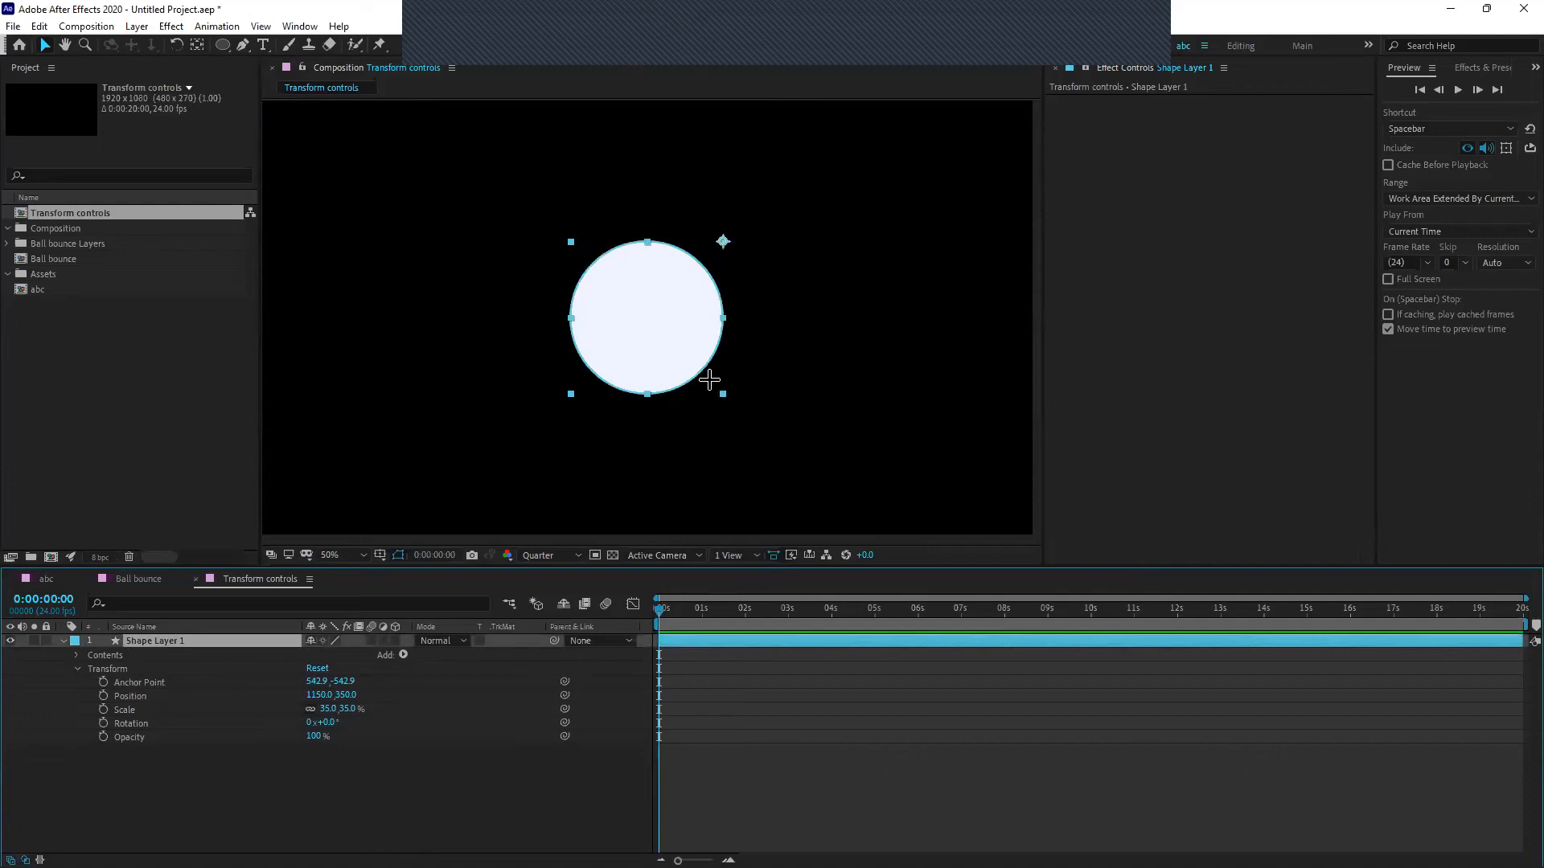
{"action": "left_click", "coordinate": [196, 780]}
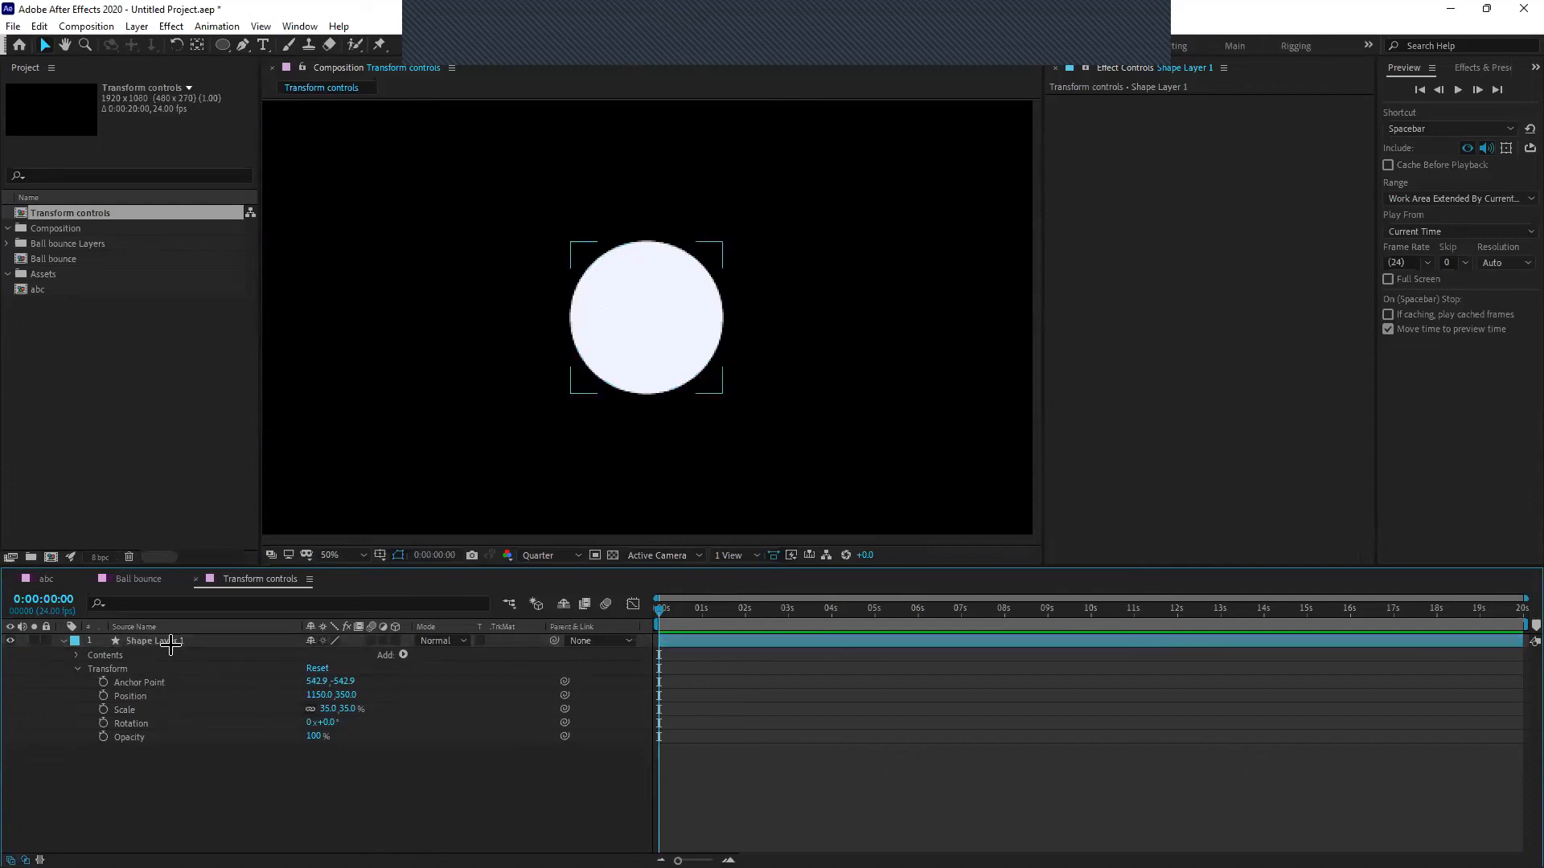
{"action": "left_click", "coordinate": [278, 761]}
Move the playhead to about 4 seconds and return it to the start of the timeline
{"action": "left_click", "coordinate": [153, 689]}
{"action": "left_click", "coordinate": [831, 610]}
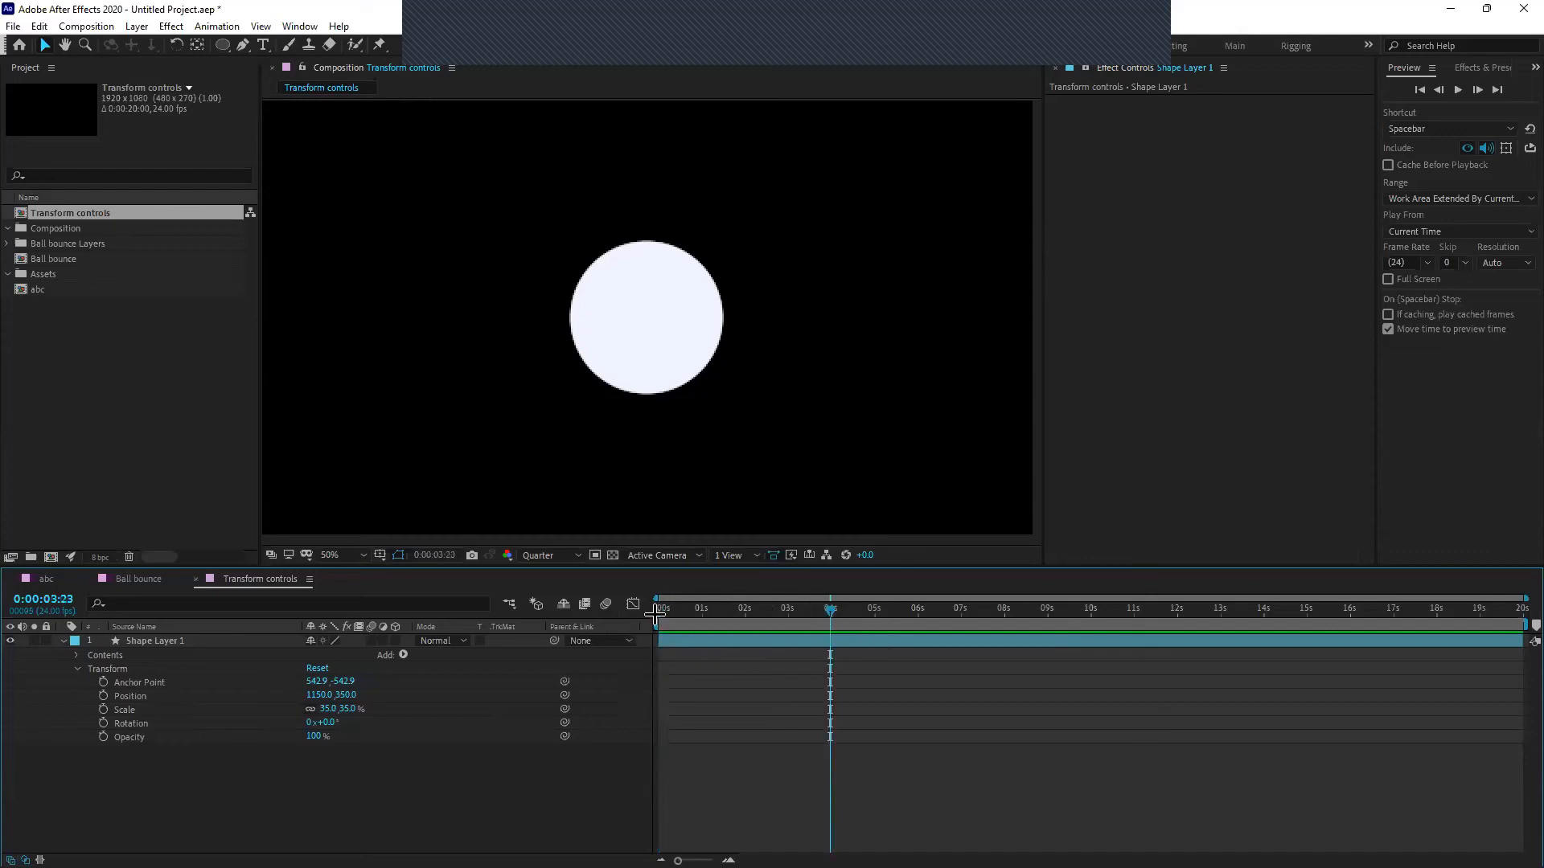
{"action": "left_click", "coordinate": [656, 611]}
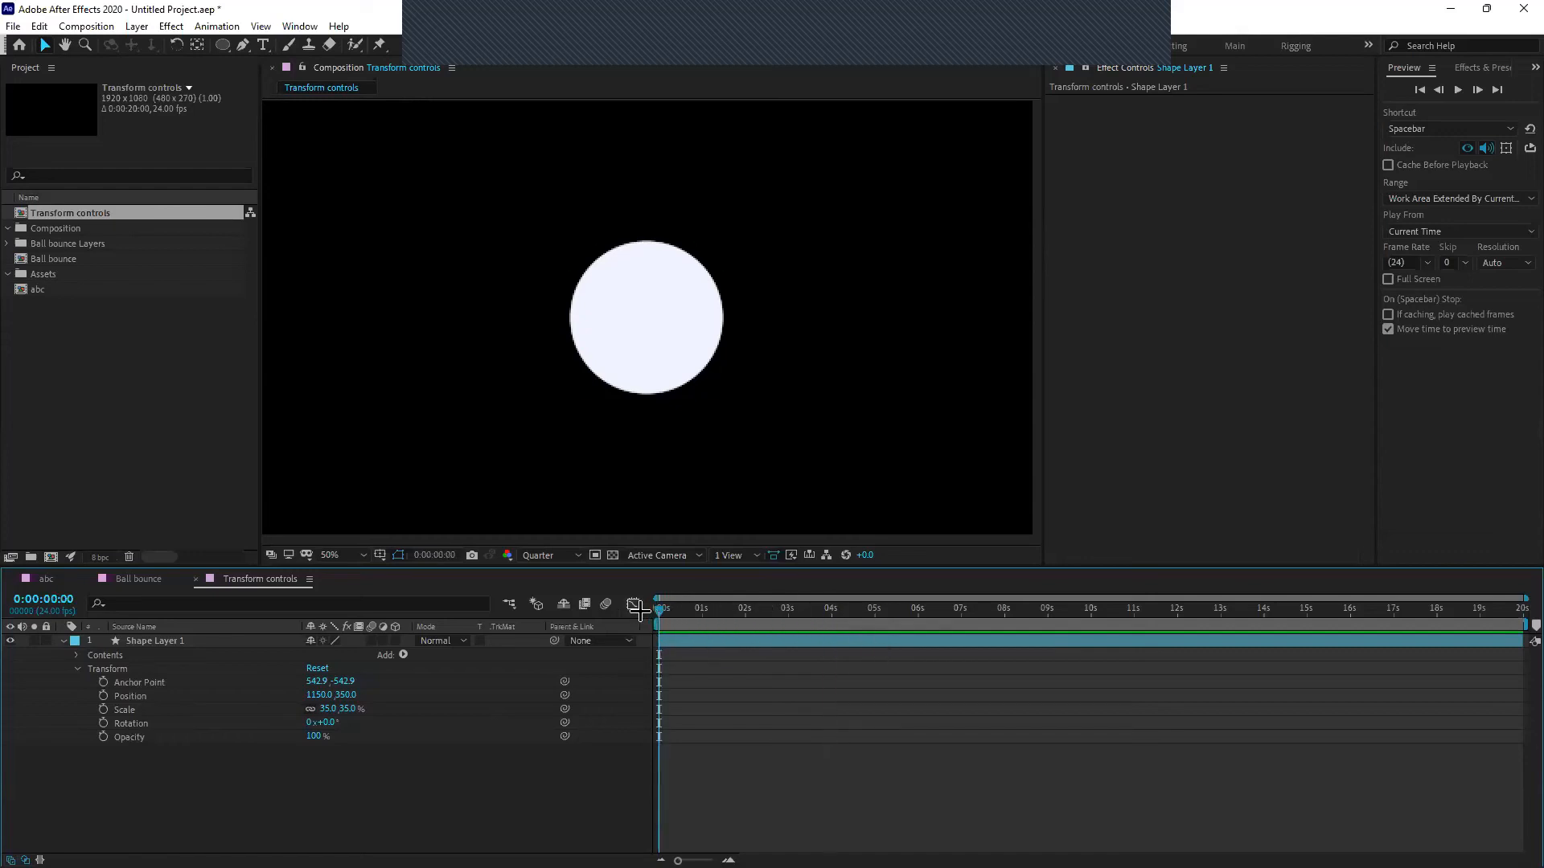
Enable Position keyframing at 0 seconds, scrub the playhead to 1 second and back, and select the first keyframe
{"action": "left_click", "coordinate": [105, 695]}
{"action": "left_click", "coordinate": [365, 796]}
{"action": "left_click_drag", "start_coordinate": [673, 685], "coordinate": [689, 715]}
{"action": "left_click_drag", "start_coordinate": [668, 616], "coordinate": [703, 622]}
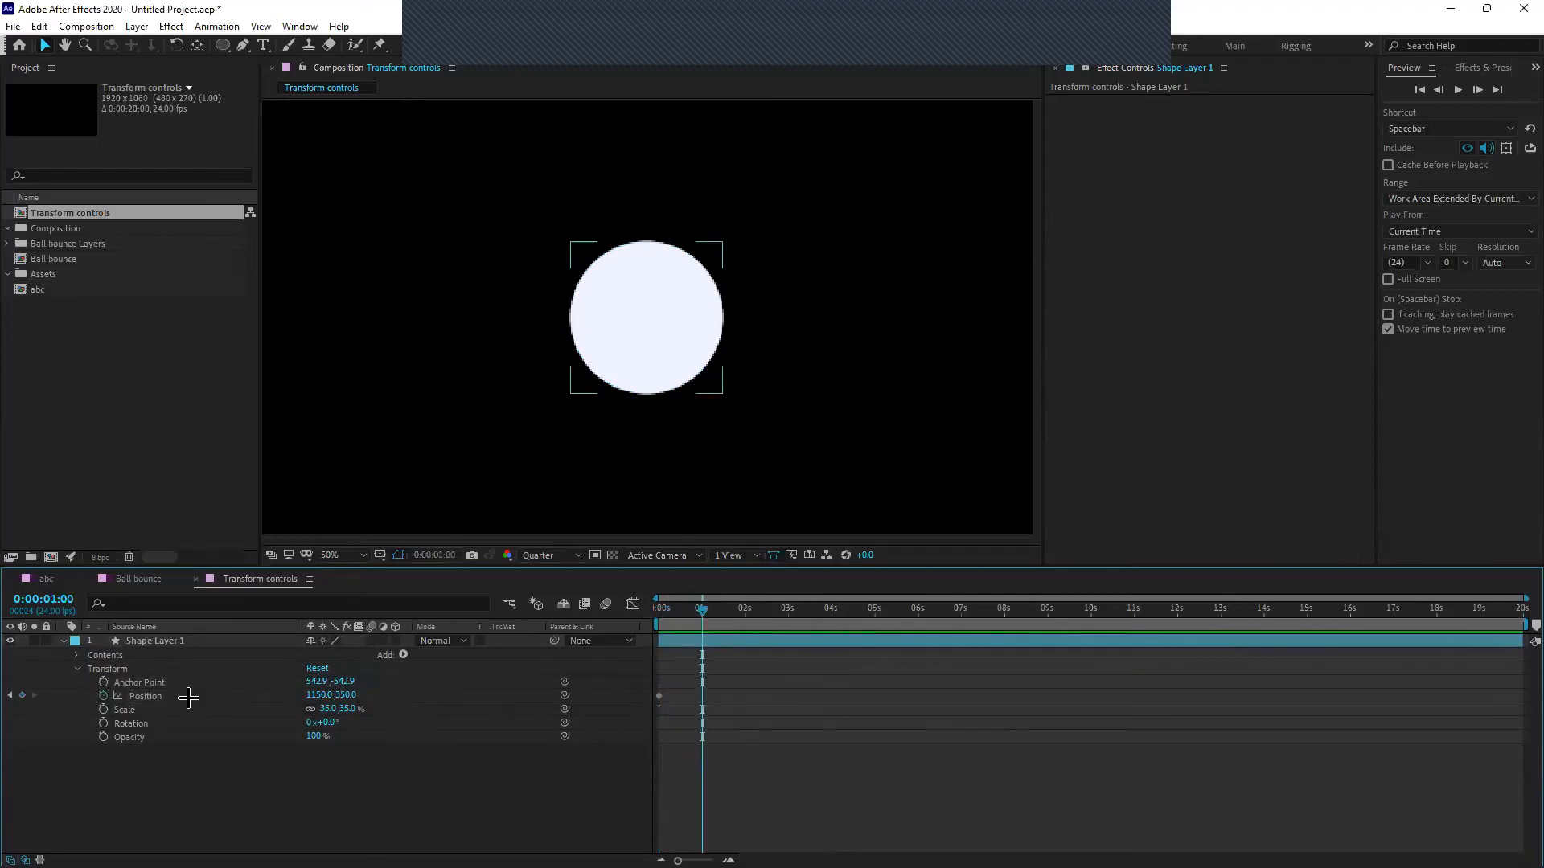
{"action": "left_click_drag", "start_coordinate": [682, 620], "coordinate": [593, 651]}
{"action": "left_click", "coordinate": [658, 697]}
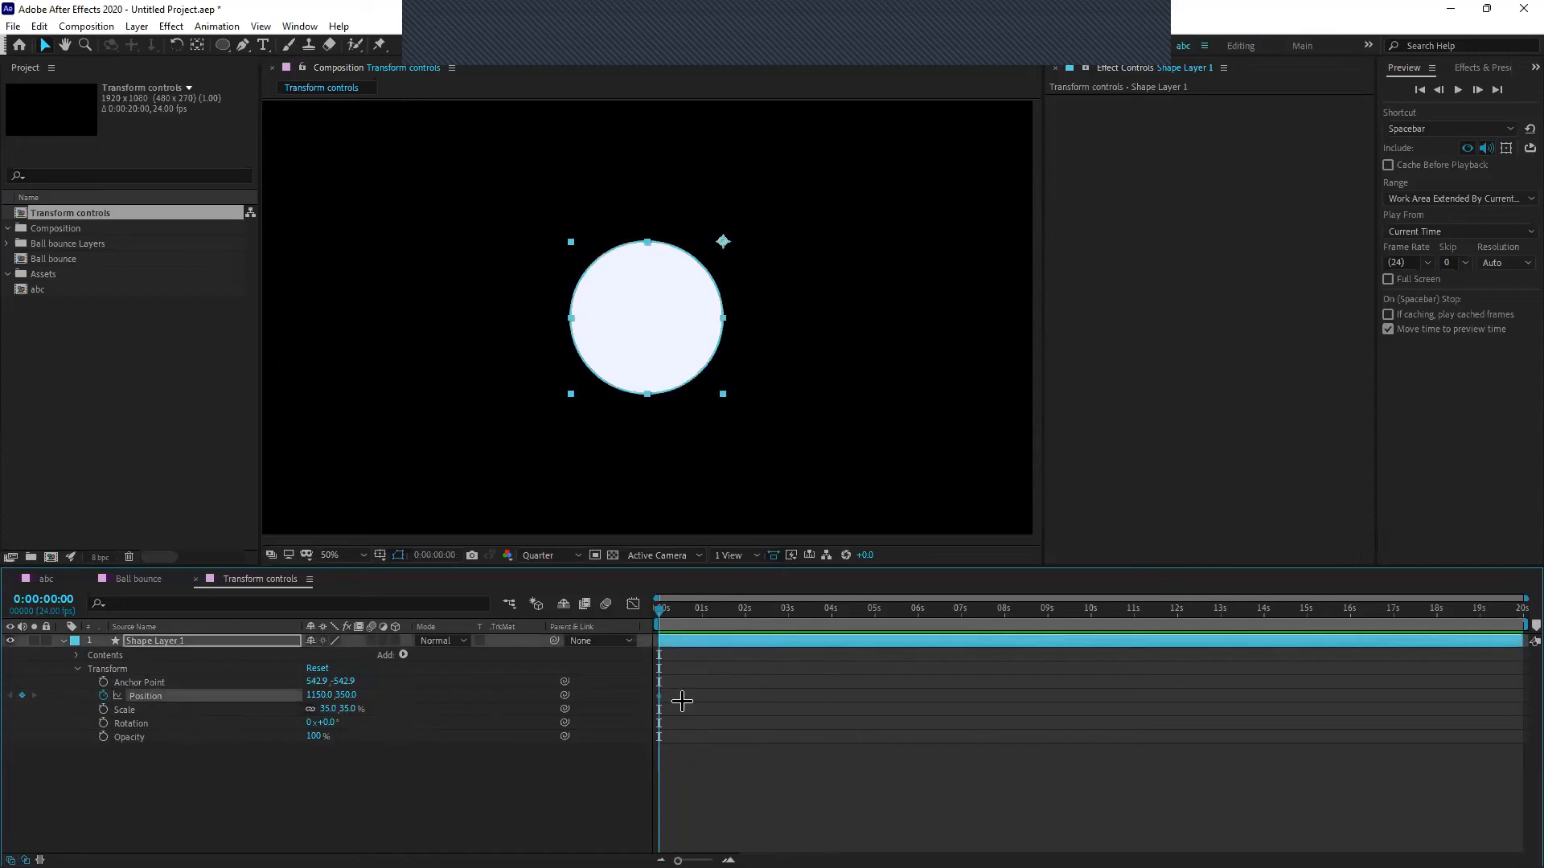
At 1 second, move the circle horizontally to the right to position 1818, 350 to add a second Position keyframe
{"action": "left_click", "coordinate": [702, 611]}
{"action": "left_click", "coordinate": [699, 685]}
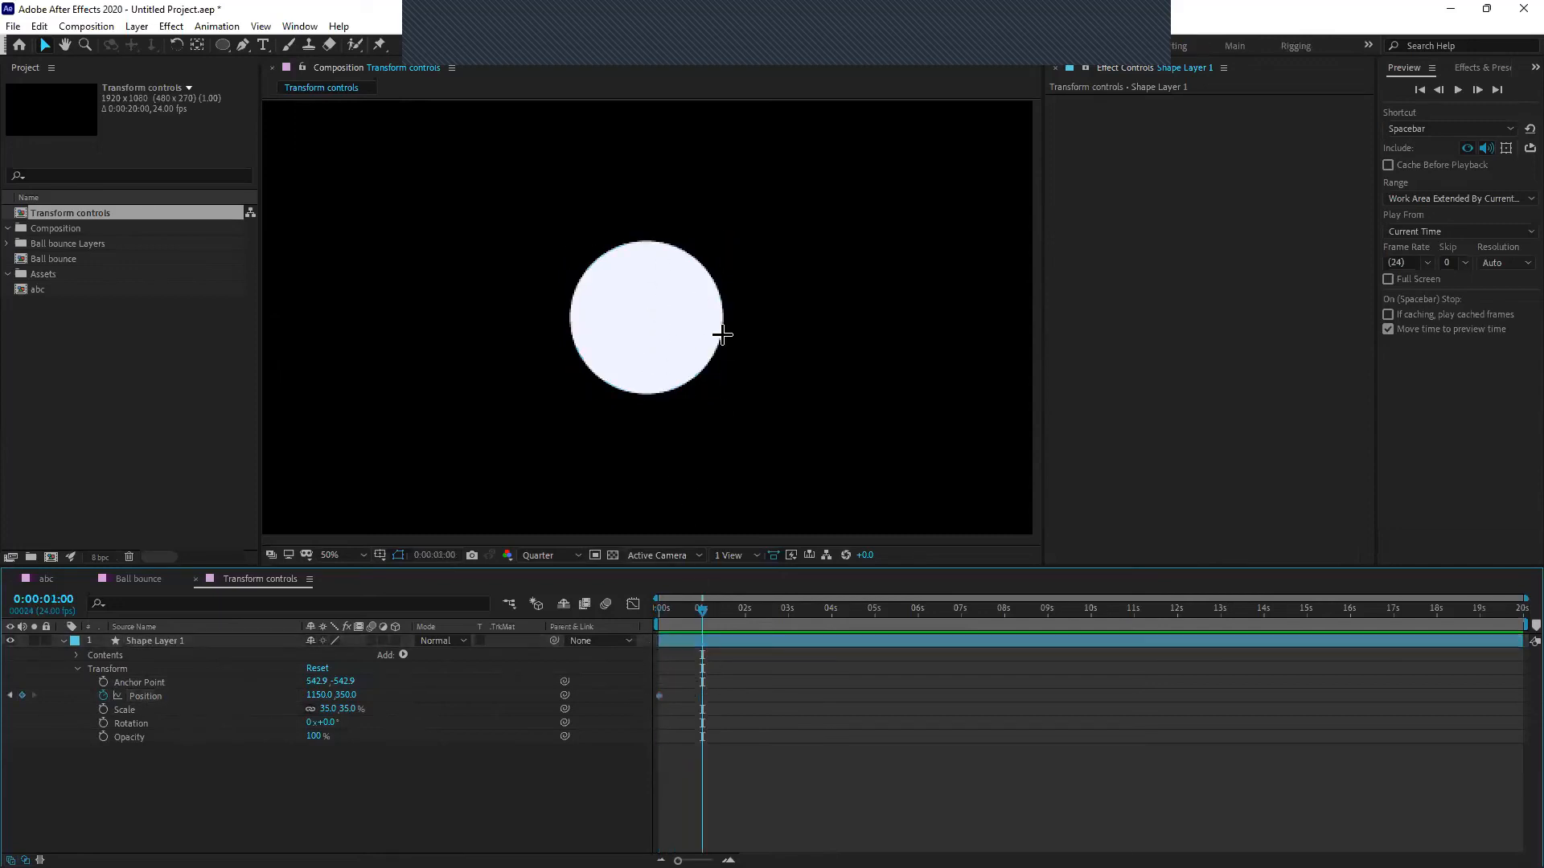
{"action": "left_click_drag", "start_coordinate": [666, 336], "coordinate": [935, 336]}
{"action": "left_click", "coordinate": [803, 739]}
Scrub between the two Position keyframes to review the circle's motion, return to the first frame, and select the circle layer
{"action": "mouse_move", "coordinate": [691, 611]}
{"action": "left_mouse_down"}
{"action": "mouse_move", "coordinate": [655, 613]}
{"action": "mouse_move", "coordinate": [698, 624]}
{"action": "left_mouse_up"}
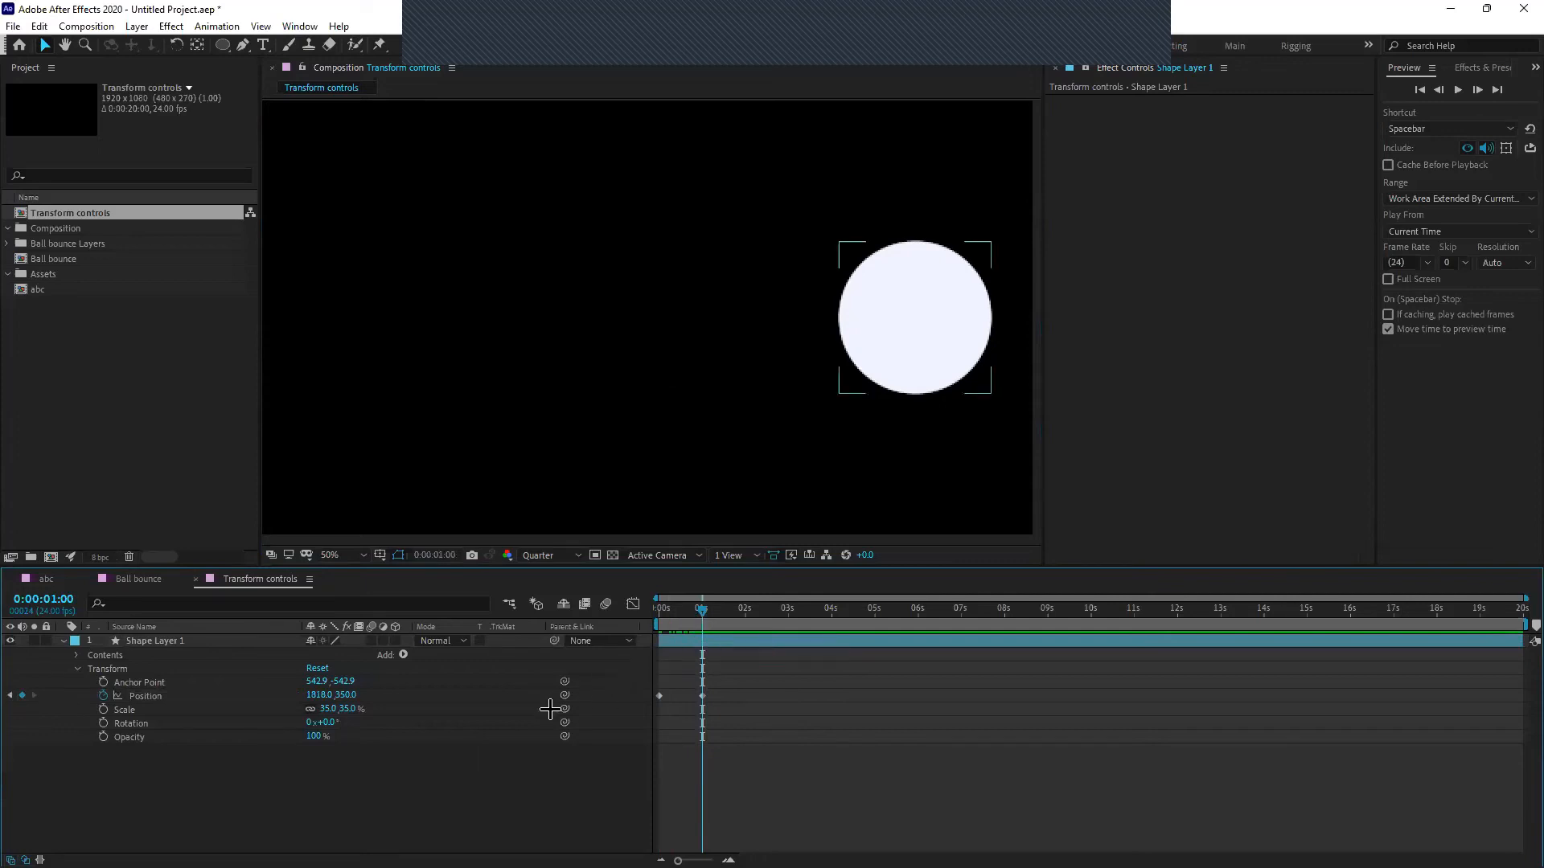
{"action": "key", "text": "="}
{"action": "key", "text": "="}
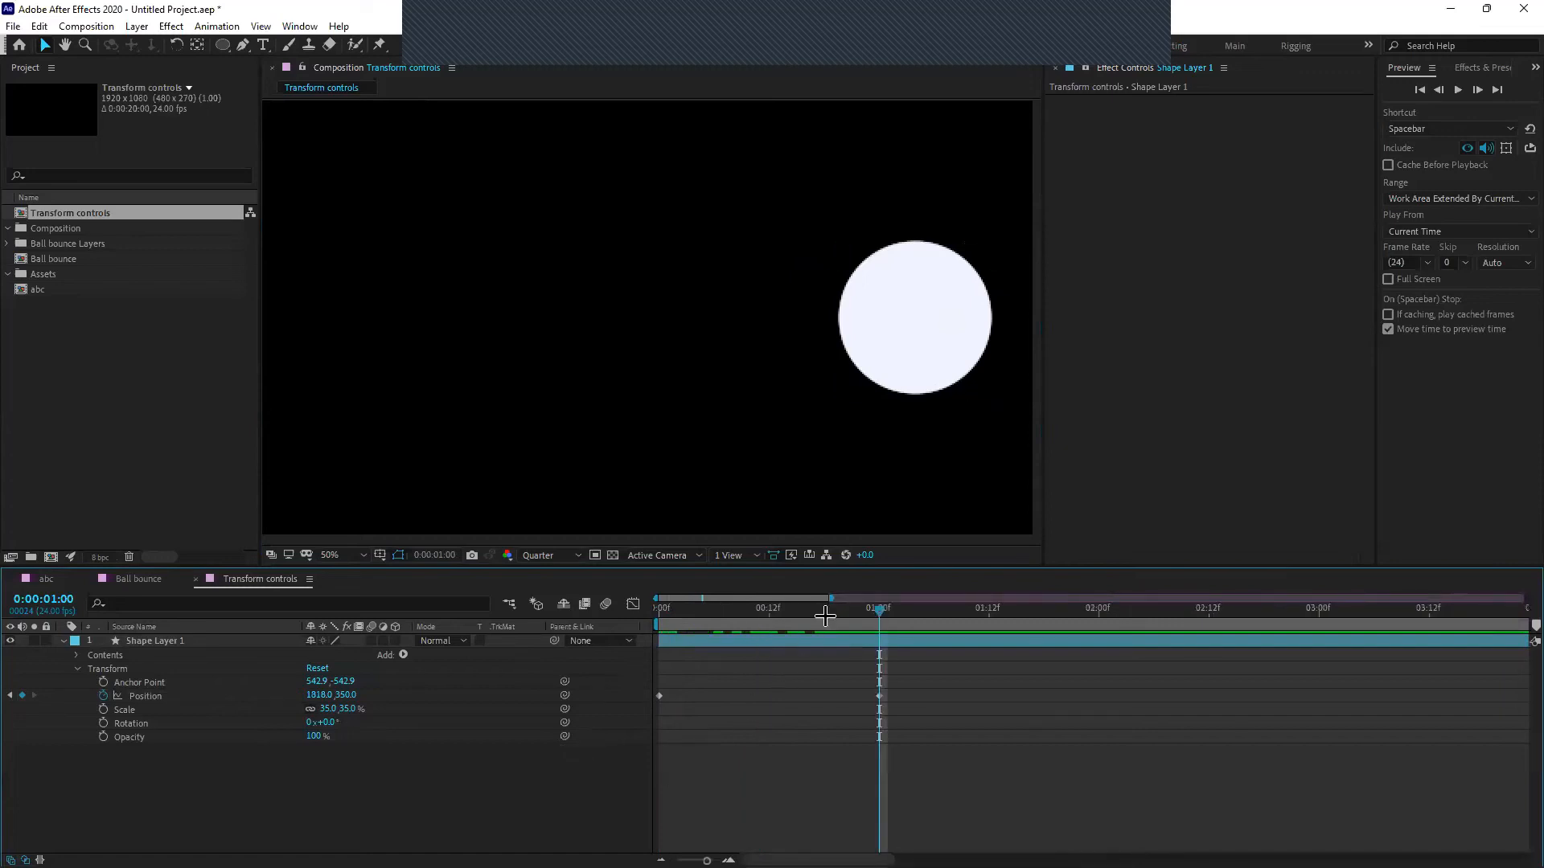
{"action": "mouse_move", "coordinate": [868, 613]}
{"action": "left_mouse_down"}
{"action": "mouse_move", "coordinate": [662, 621]}
{"action": "mouse_move", "coordinate": [825, 616]}
{"action": "mouse_move", "coordinate": [875, 640]}
{"action": "left_mouse_up"}
{"action": "left_click", "coordinate": [661, 612]}
{"action": "left_click", "coordinate": [662, 635]}
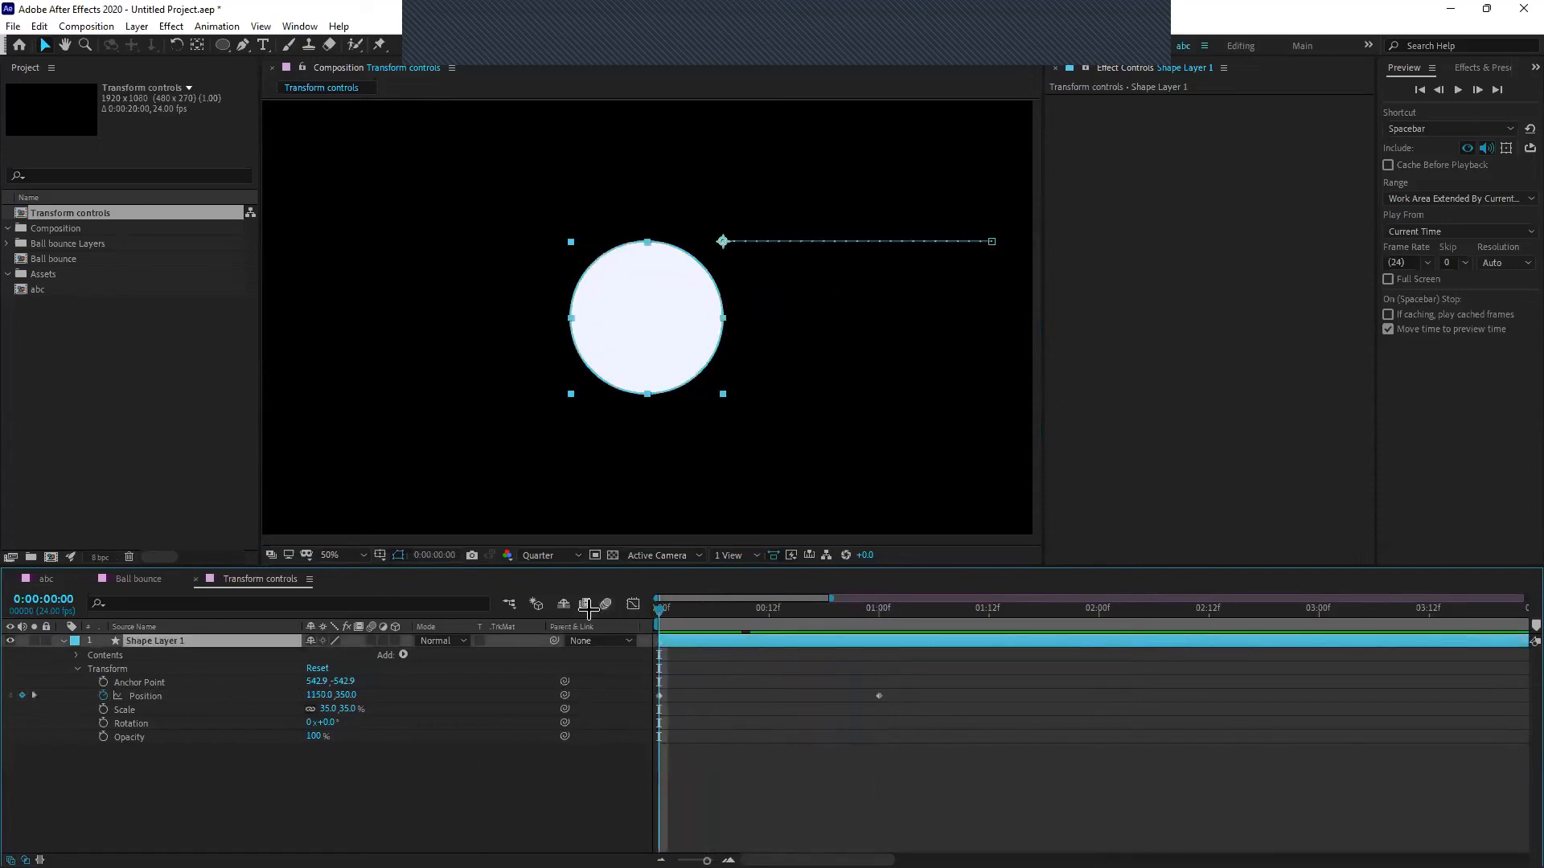
Delete the circle's shape layer and create a rectangle shape that fills the whole composition
{"action": "key", "text": "Delete"}
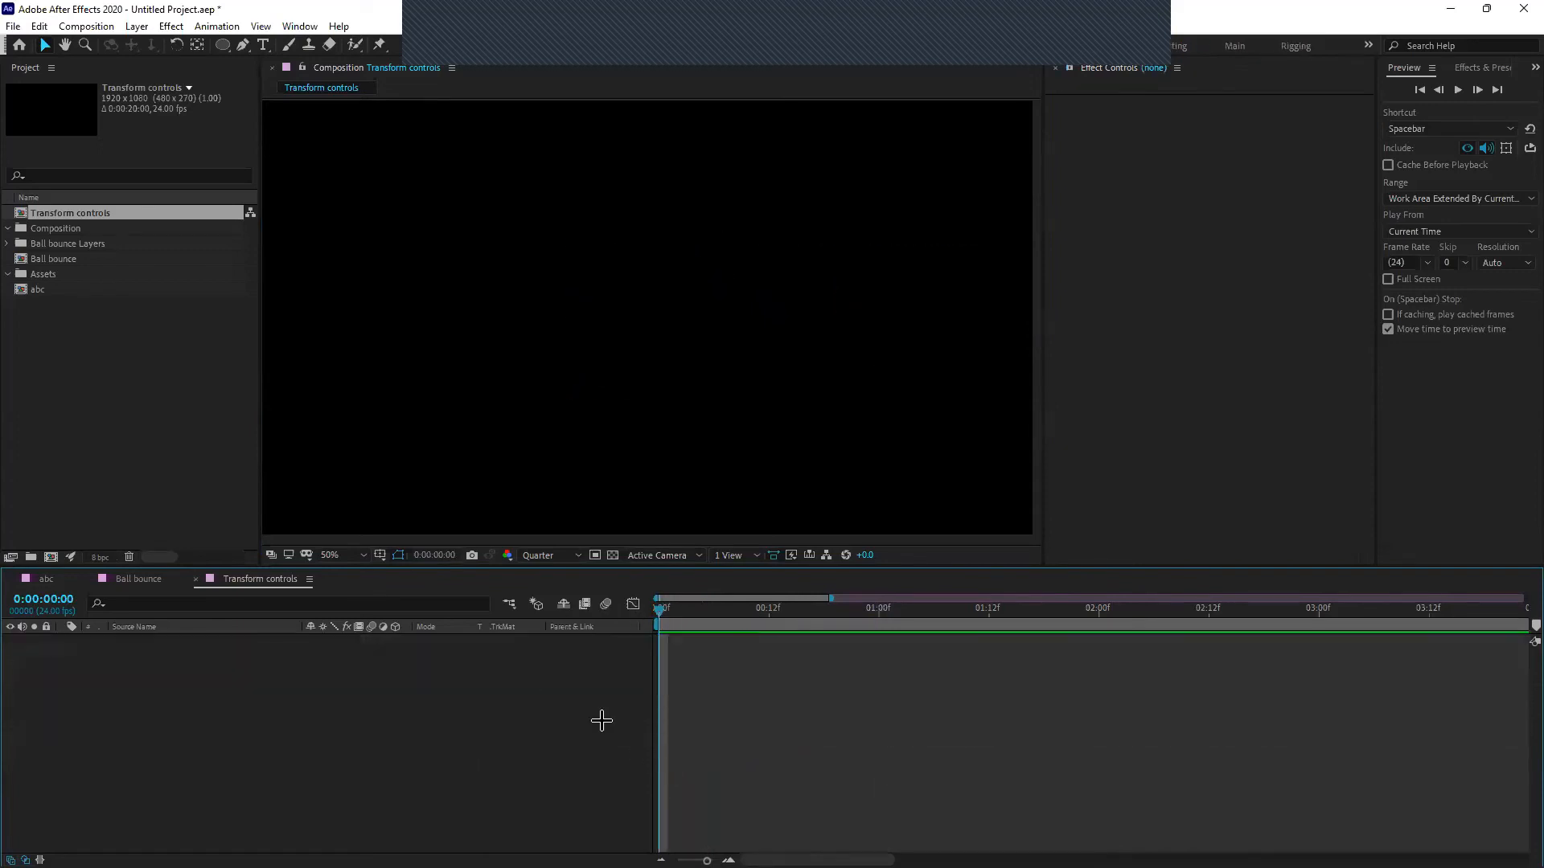
{"action": "left_click", "coordinate": [223, 44]}
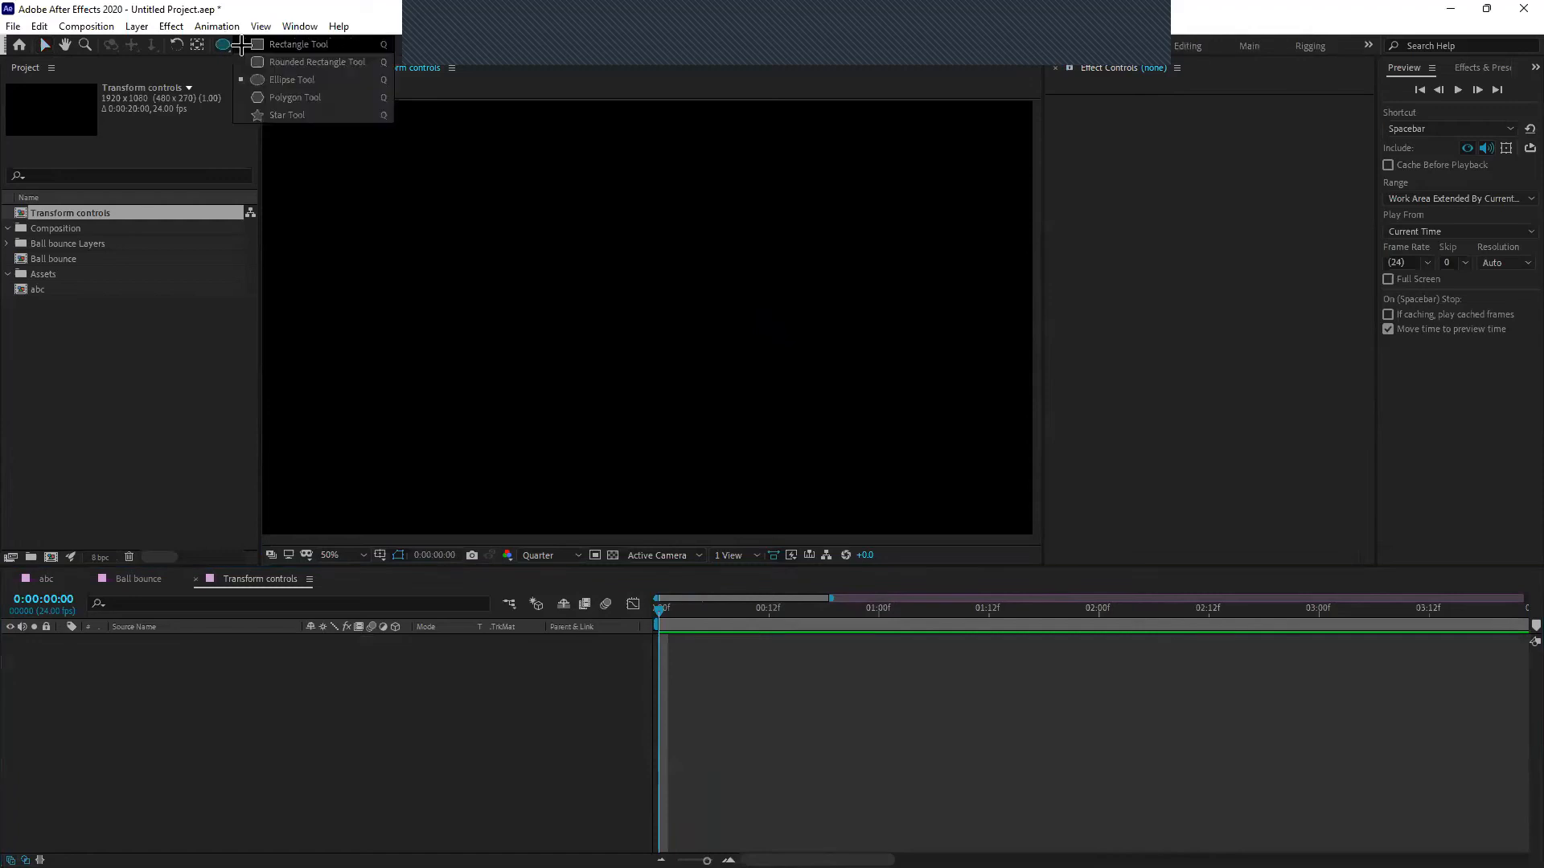
{"action": "left_click", "coordinate": [242, 45]}
{"action": "double_click", "coordinate": [223, 44]}
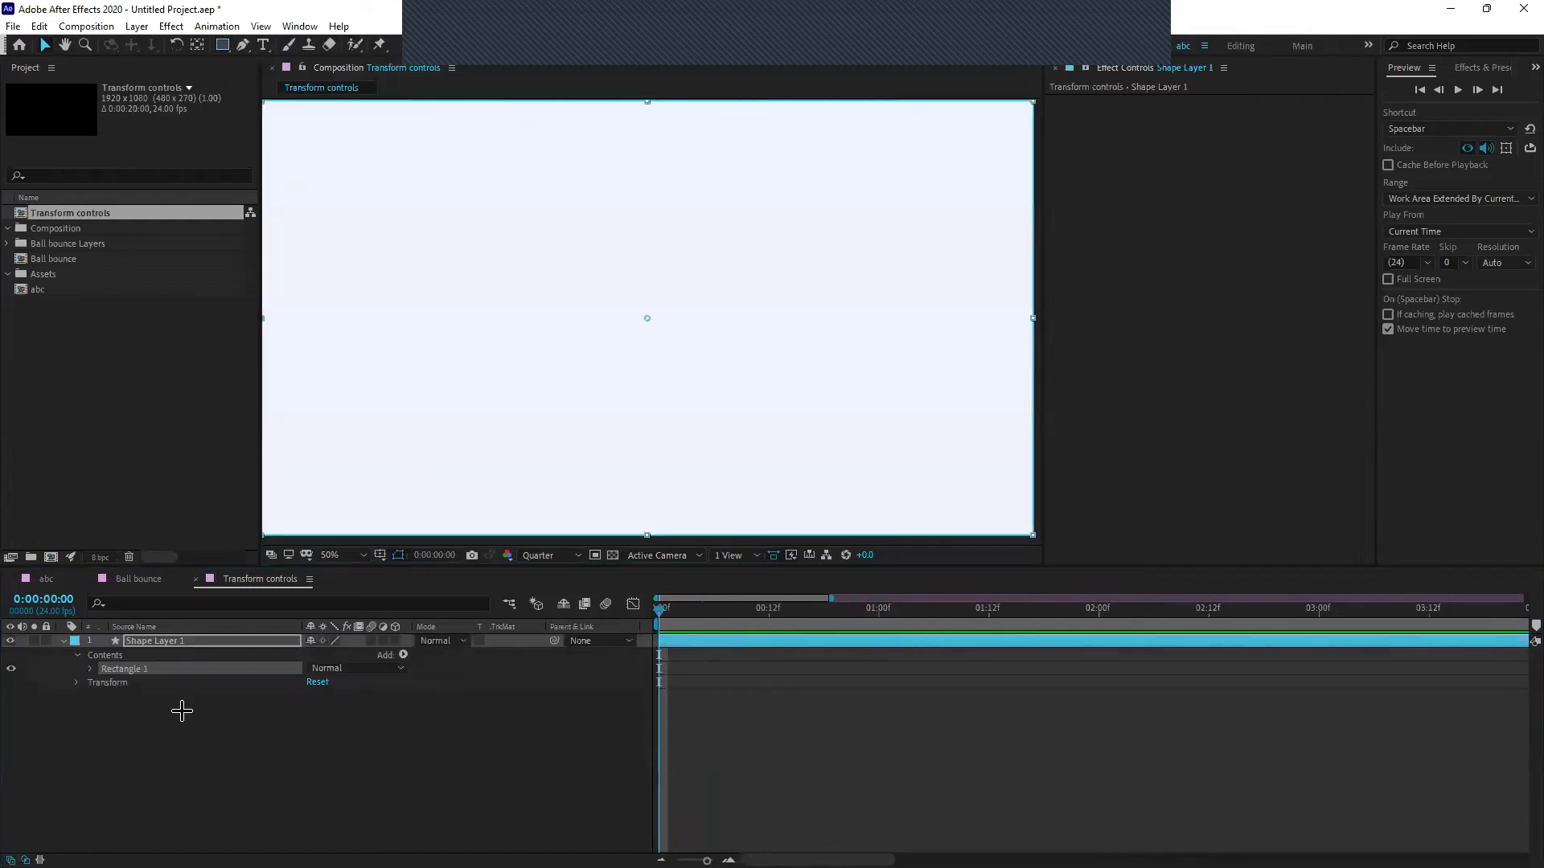
Reduce the rectangle path's size to about 79 × 326, making a narrow upright bar, and collapse the layer
{"action": "left_click", "coordinate": [91, 669]}
{"action": "left_click", "coordinate": [105, 683]}
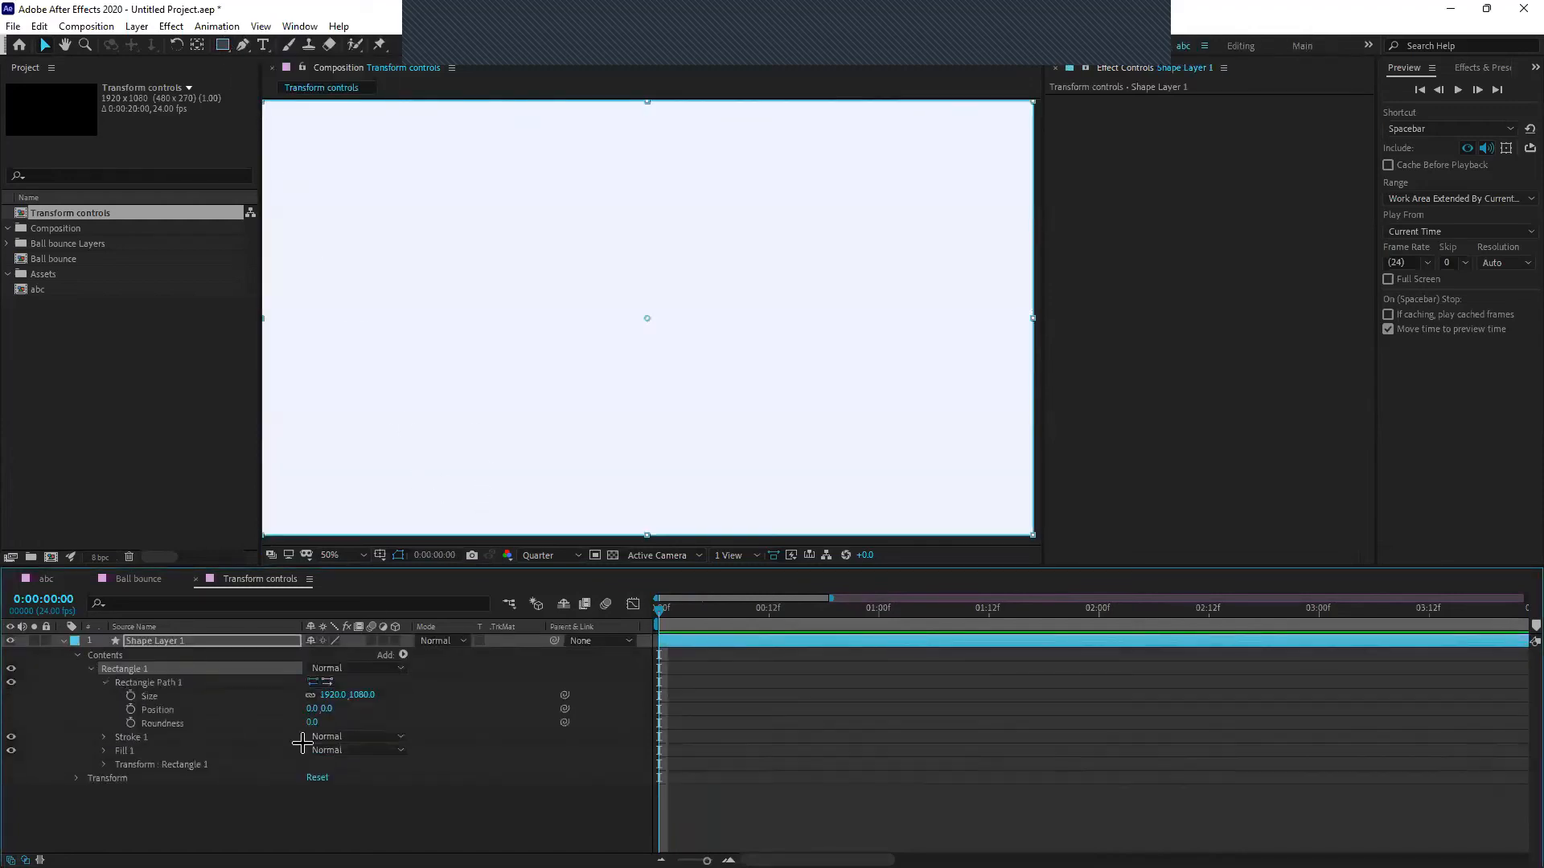
{"action": "left_click_drag", "start_coordinate": [329, 694], "coordinate": [241, 732]}
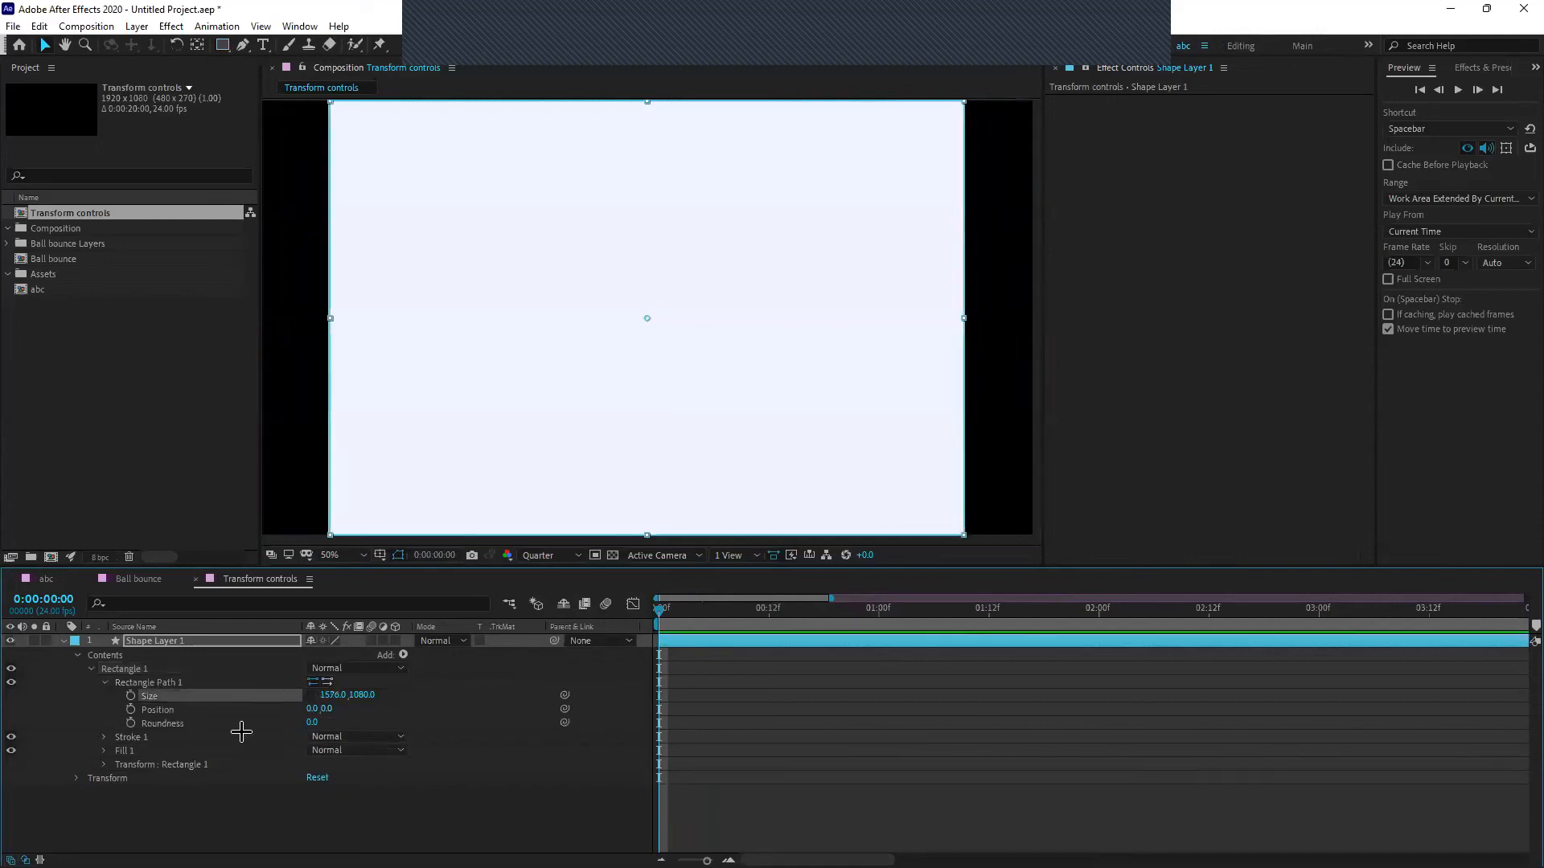
{"action": "key", "text": "ctrl+z"}
{"action": "left_click_drag", "start_coordinate": [325, 695], "coordinate": [226, 705]}
{"action": "left_click_drag", "start_coordinate": [350, 695], "coordinate": [286, 696]}
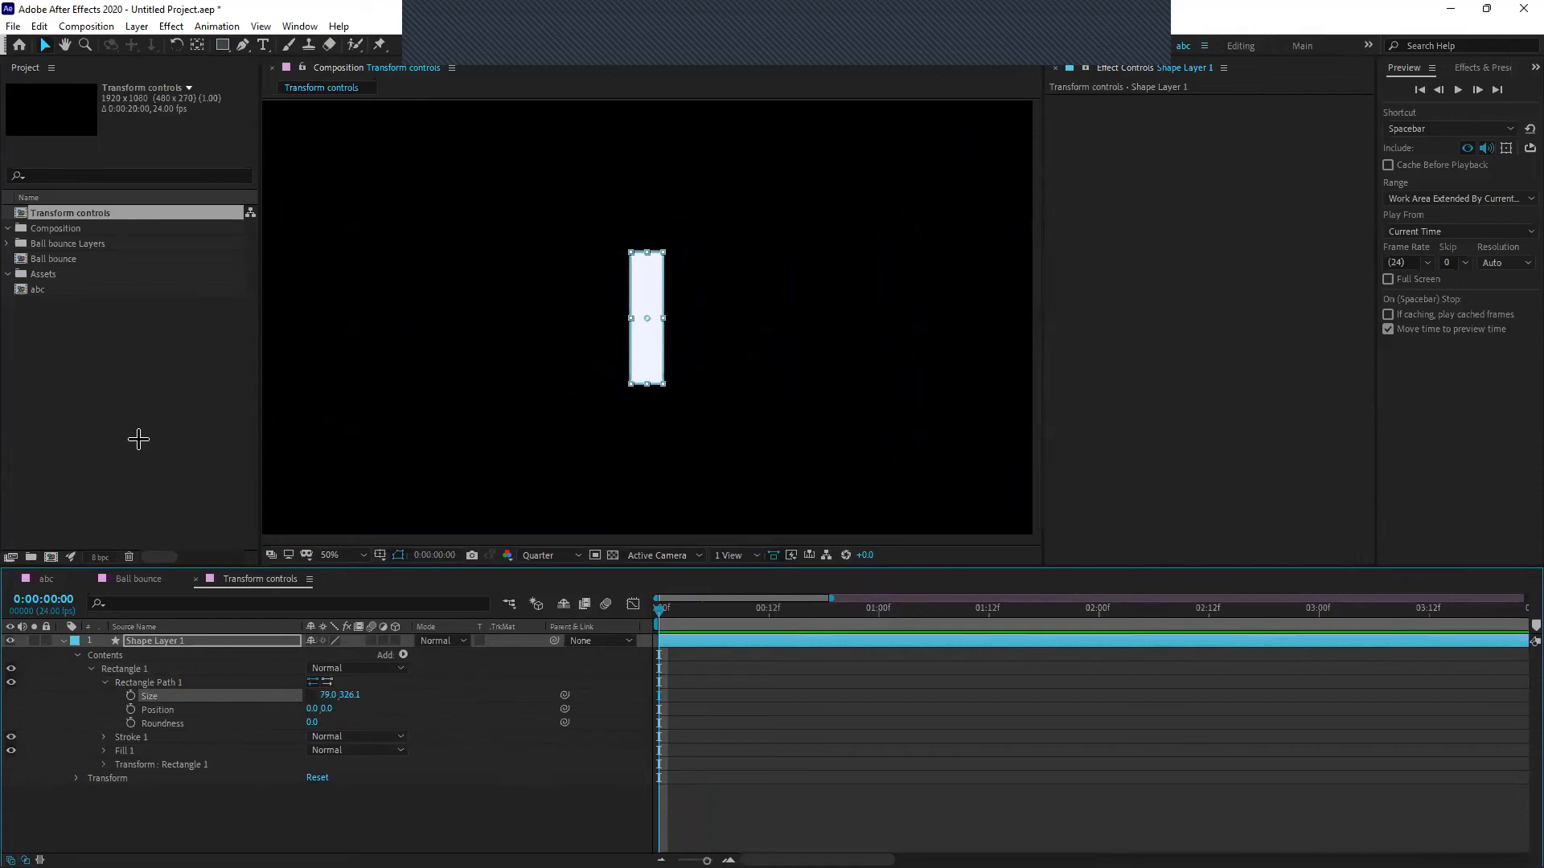
{"action": "left_click", "coordinate": [153, 709]}
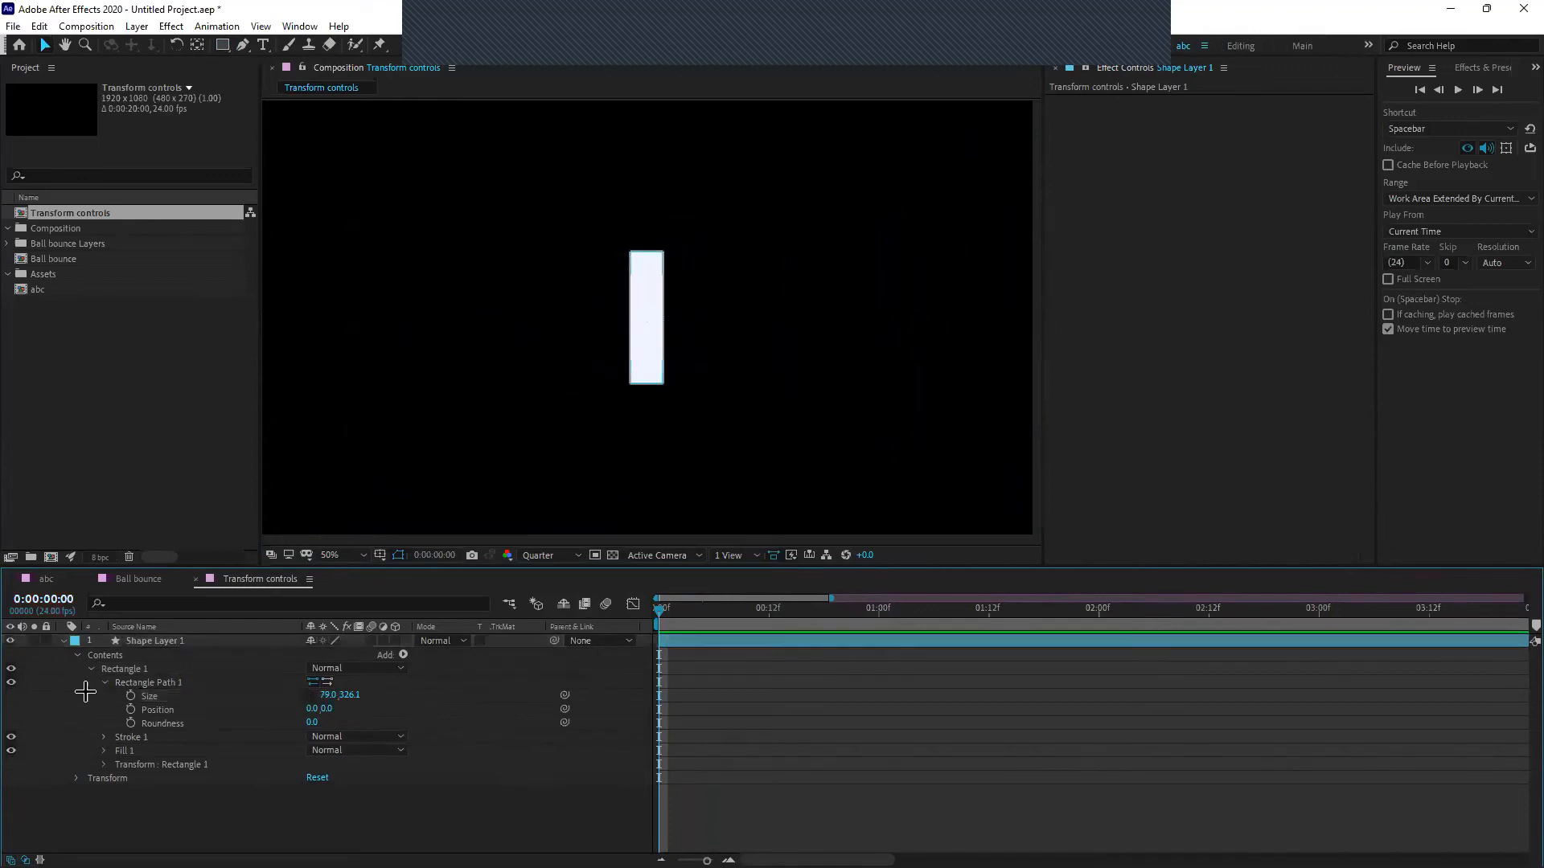
{"action": "left_click", "coordinate": [67, 641]}
{"action": "left_click", "coordinate": [63, 641]}
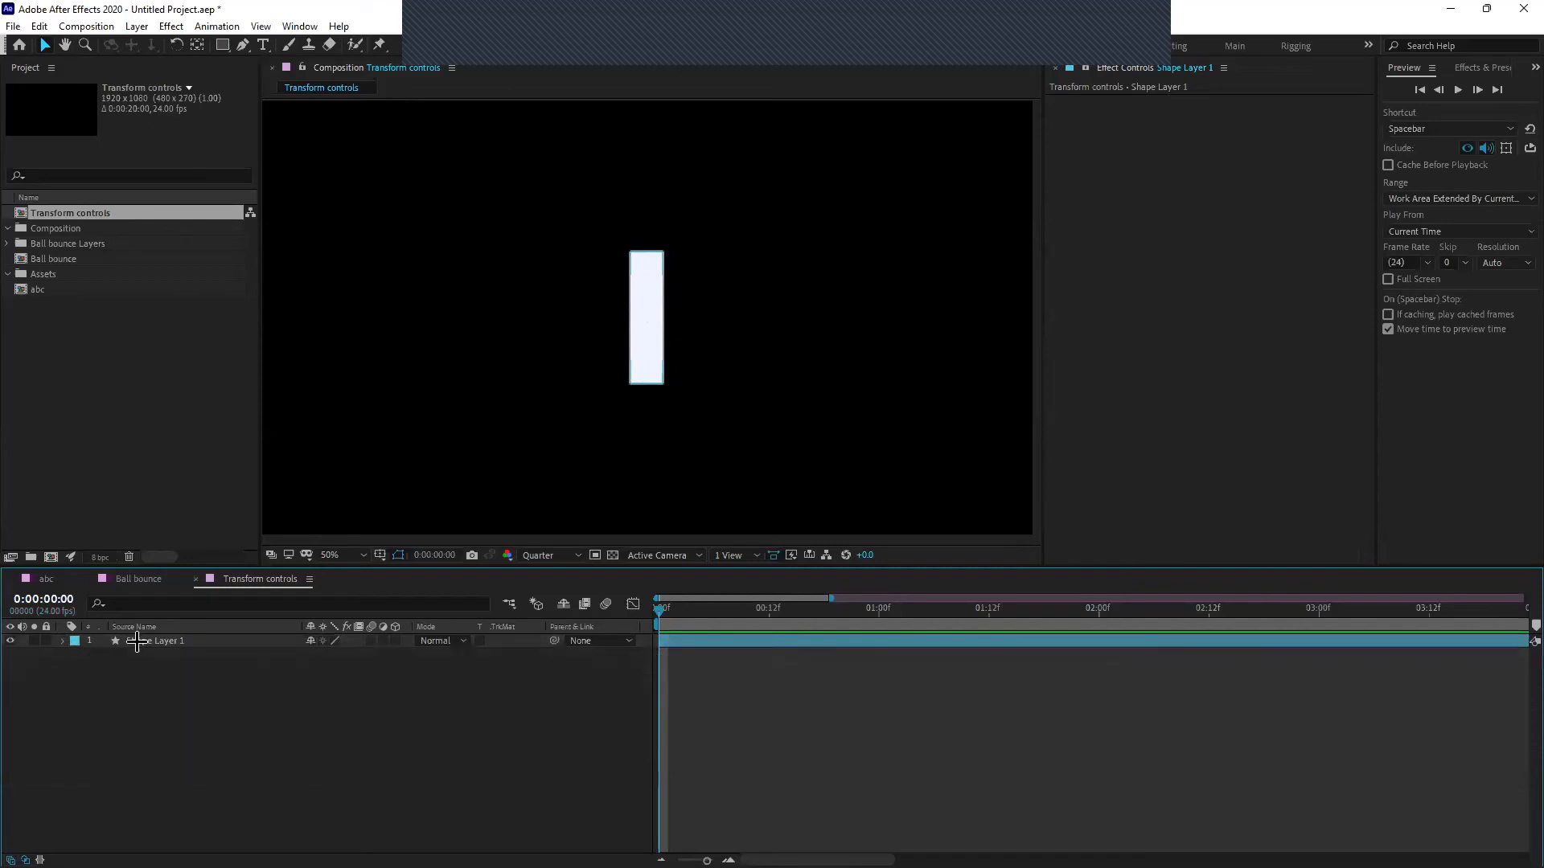
Move the bar horizontally to the left to position 346, 540, reveal its Position property, and enable Position keyframing at 0 seconds
{"action": "left_click", "coordinate": [639, 331]}
{"action": "left_click_drag", "start_coordinate": [636, 336], "coordinate": [398, 376]}
{"action": "left_click", "coordinate": [270, 711]}
{"action": "left_click", "coordinate": [245, 637]}
{"action": "key", "text": "p"}
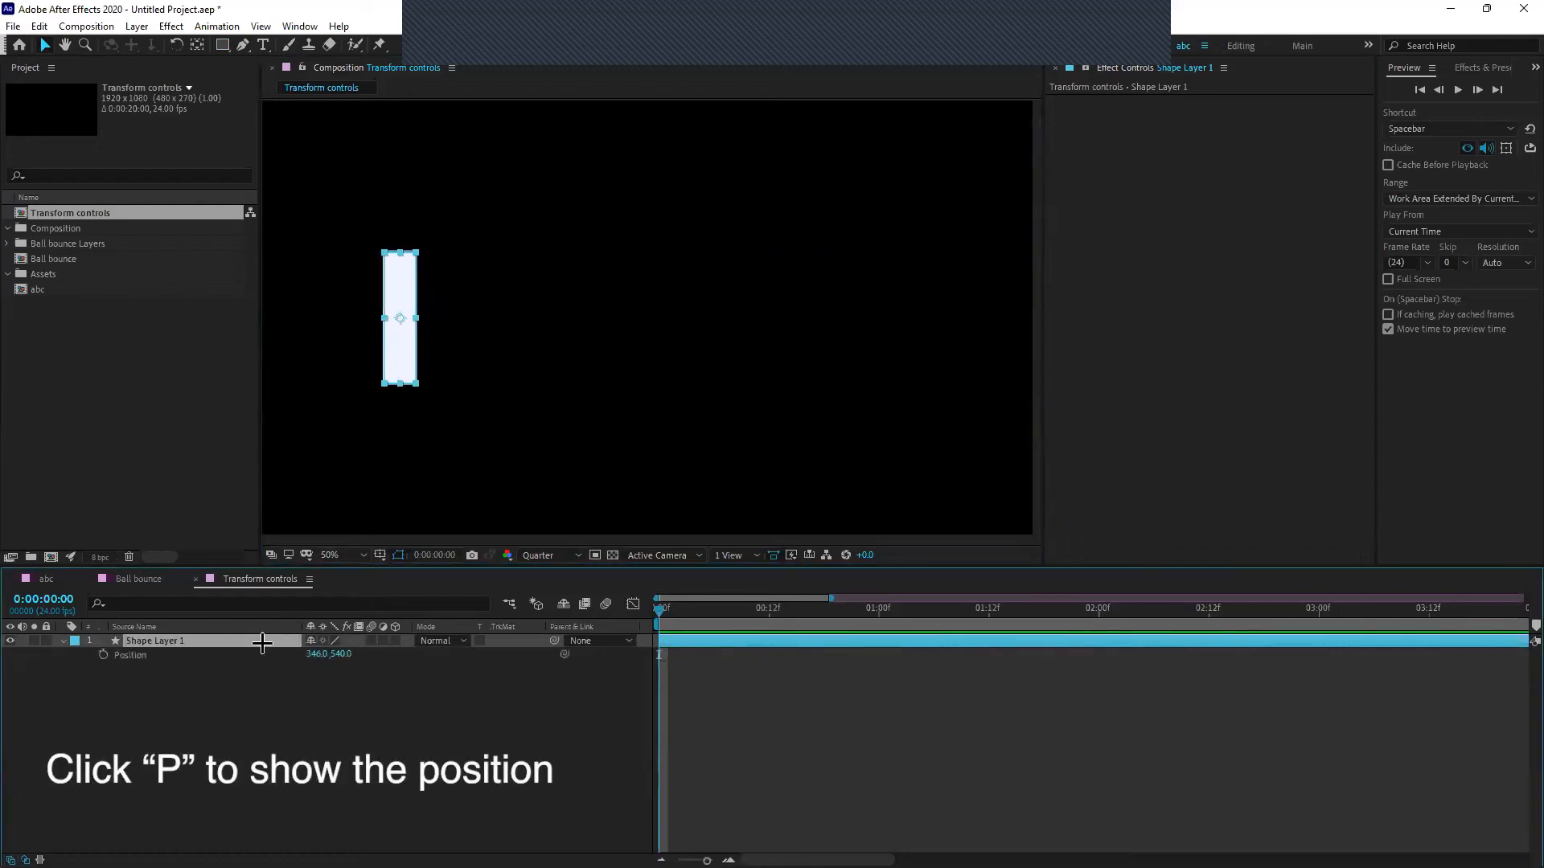
{"action": "left_click", "coordinate": [120, 661]}
{"action": "left_click", "coordinate": [103, 655]}
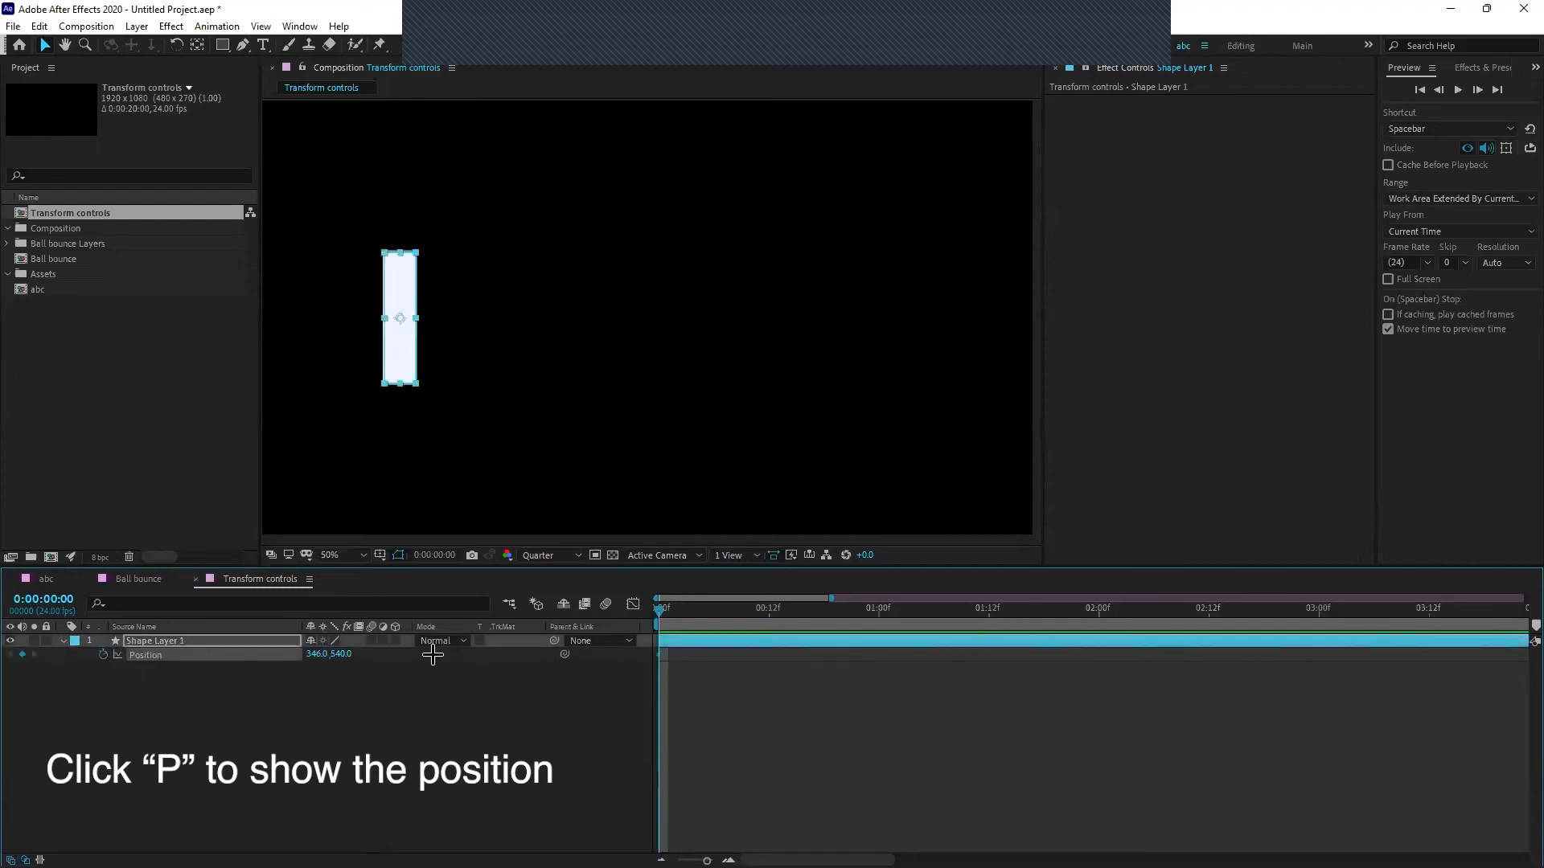
{"action": "left_click", "coordinate": [611, 712]}
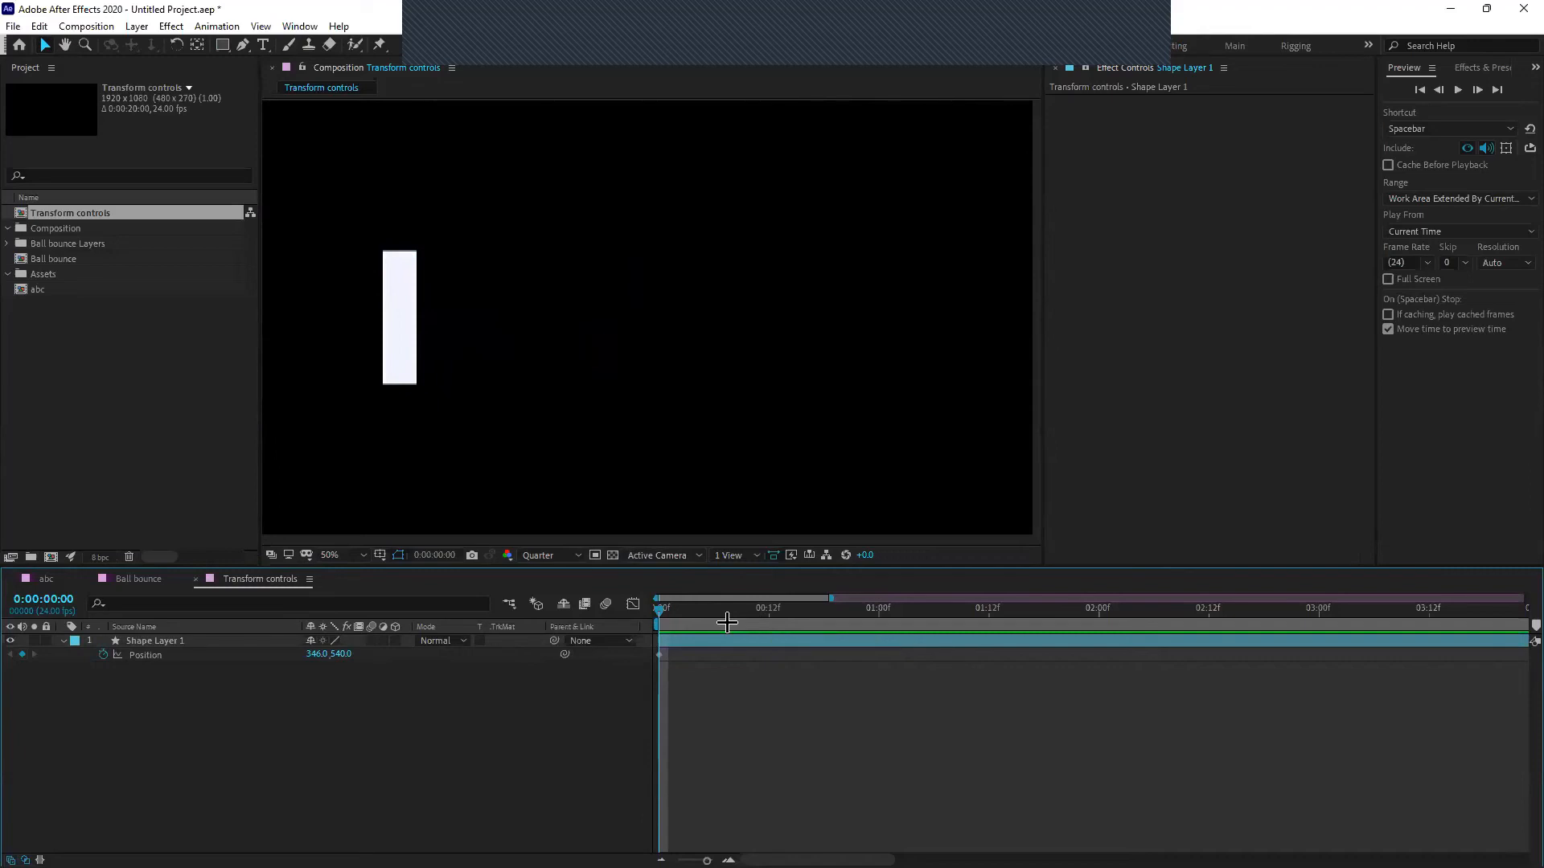
Advance the playhead in 10-frame jumps to 0:00:01:06 and add a Position keyframe there
{"action": "key", "text": "shift+Page_Down"}
{"action": "key", "text": "shift+Page_Down"}
{"action": "key", "text": "shift+Page_Down"}
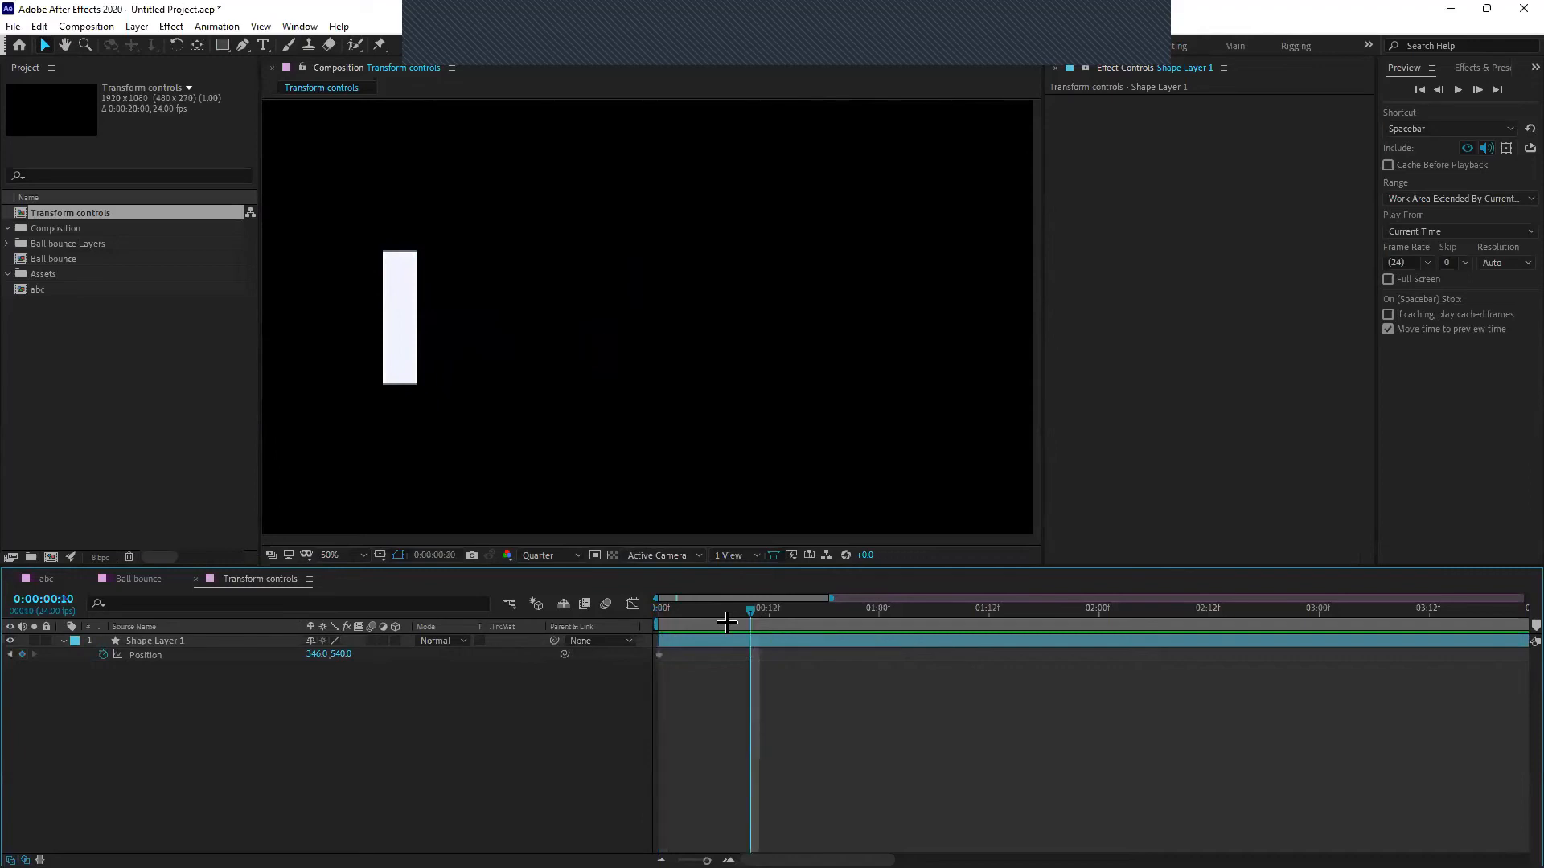
{"action": "left_click", "coordinate": [22, 654]}
{"action": "left_click", "coordinate": [293, 719]}
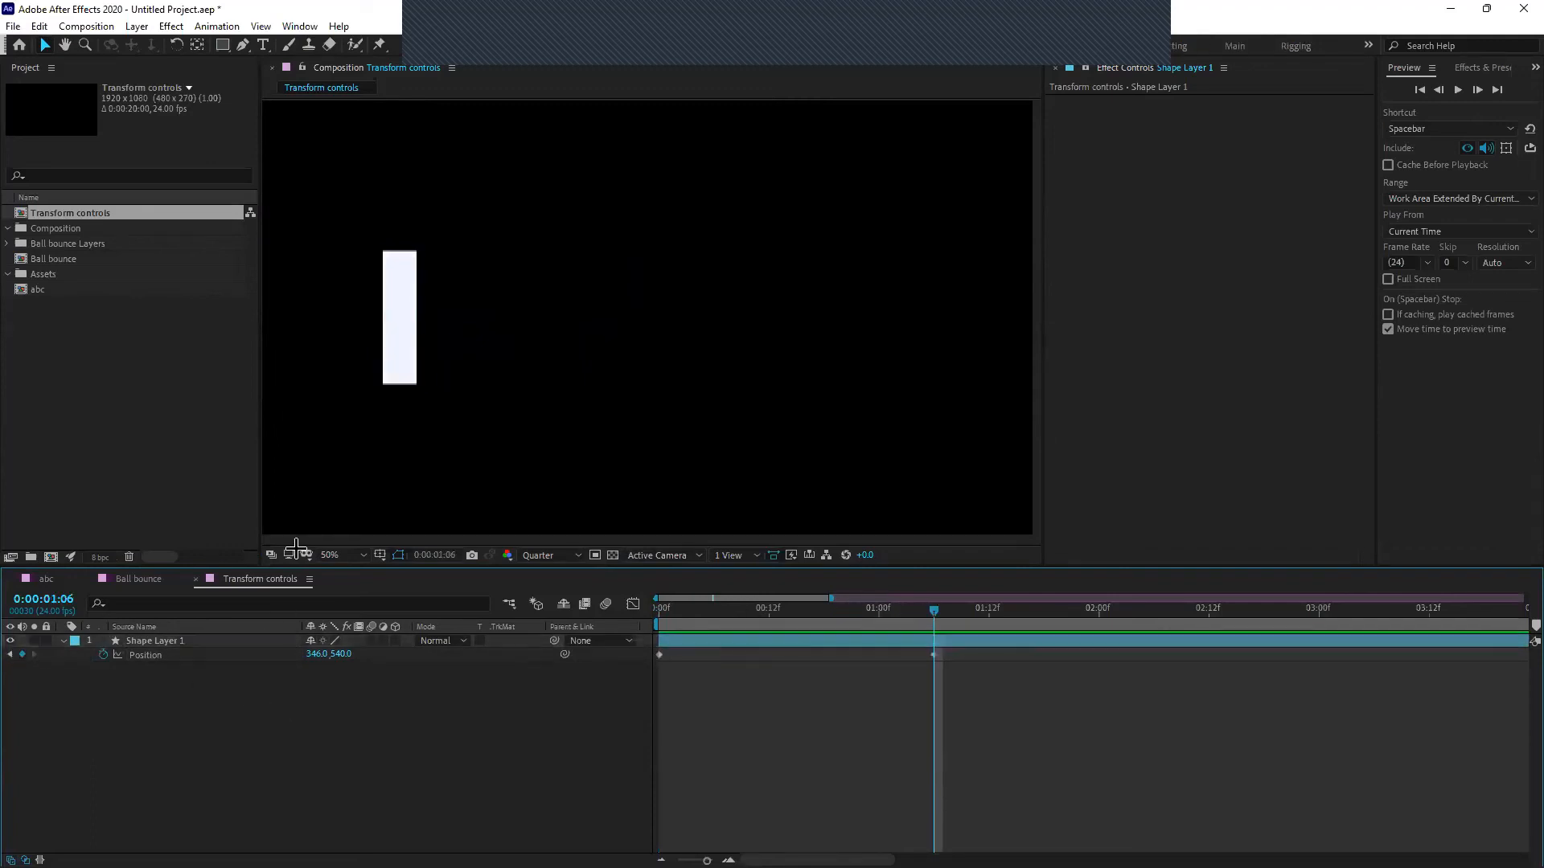
{"action": "left_click_drag", "start_coordinate": [407, 336], "coordinate": [888, 378]}
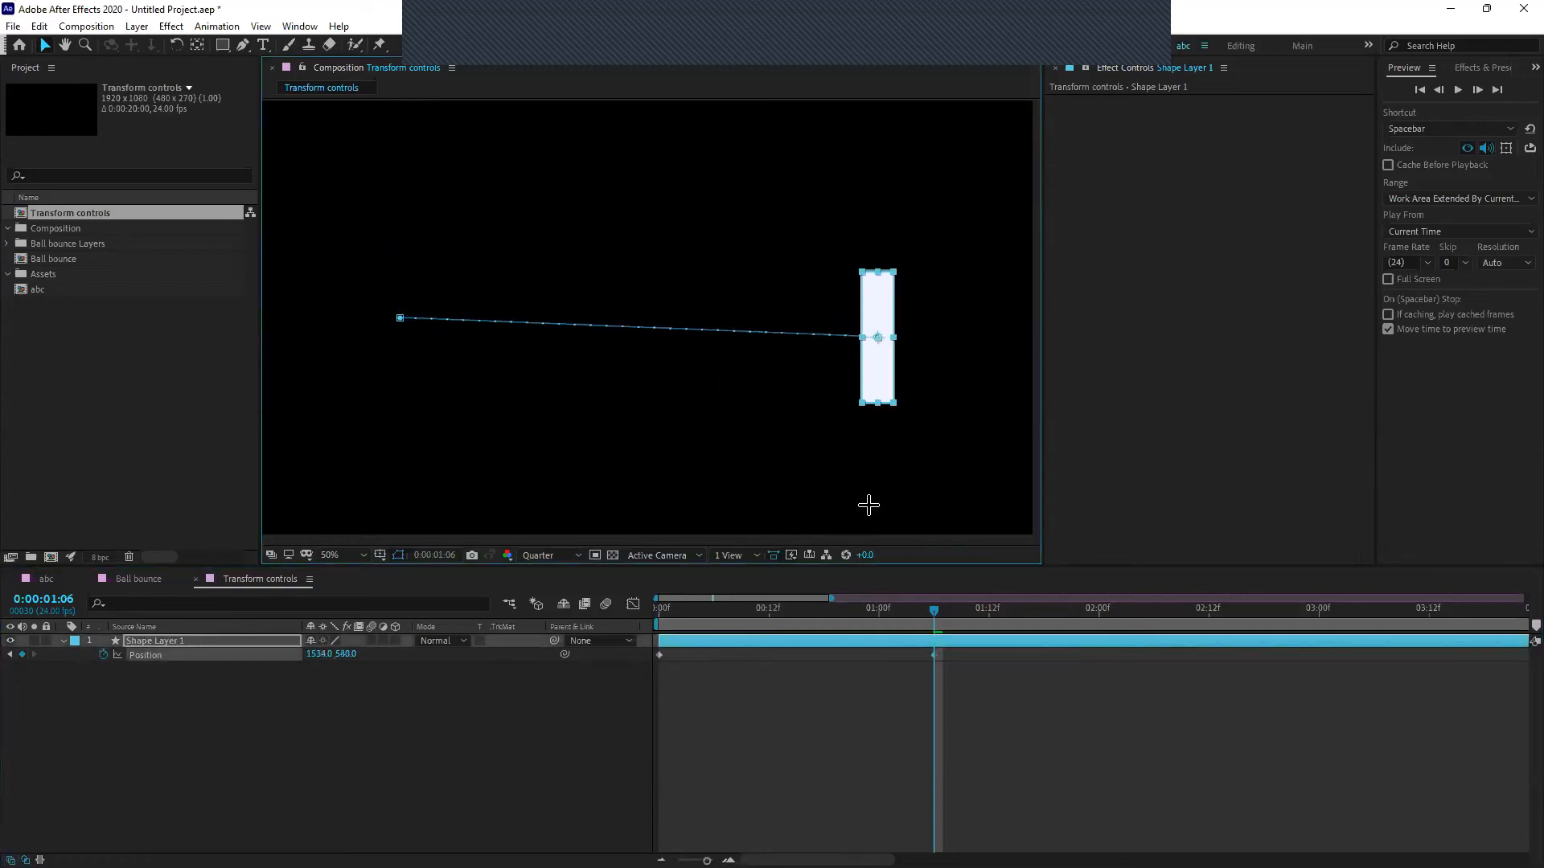
{"action": "left_click", "coordinate": [844, 692]}
{"action": "left_click", "coordinate": [936, 647]}
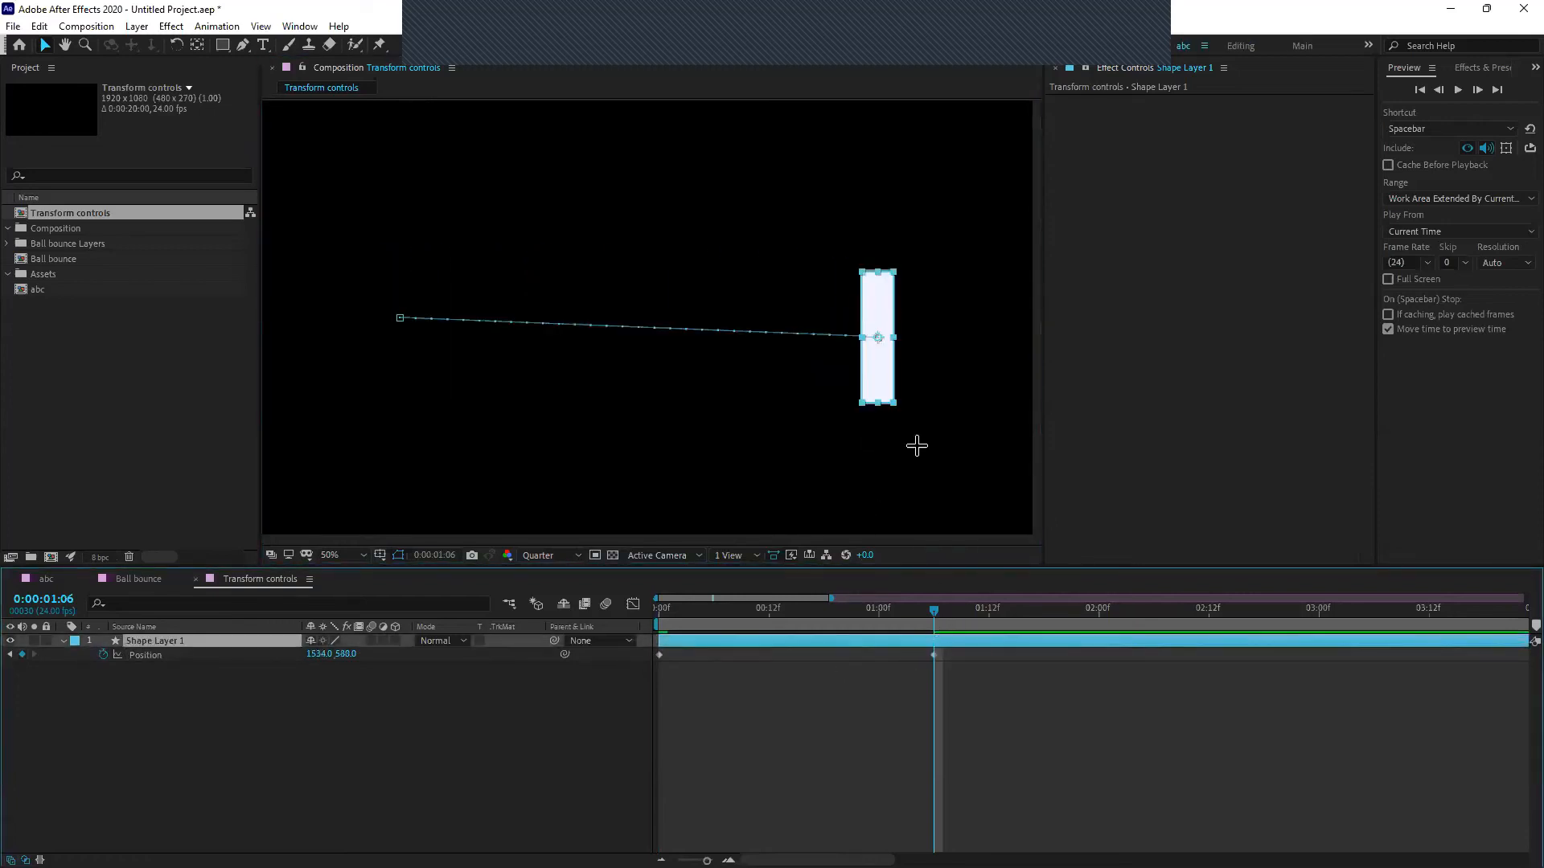
{"action": "key", "text": "ctrl+z"}
At 0:00:01:06, move the bar straight to the right to position 1494, 540 and deselect it
{"action": "left_click_drag", "start_coordinate": [399, 330], "coordinate": [858, 330]}
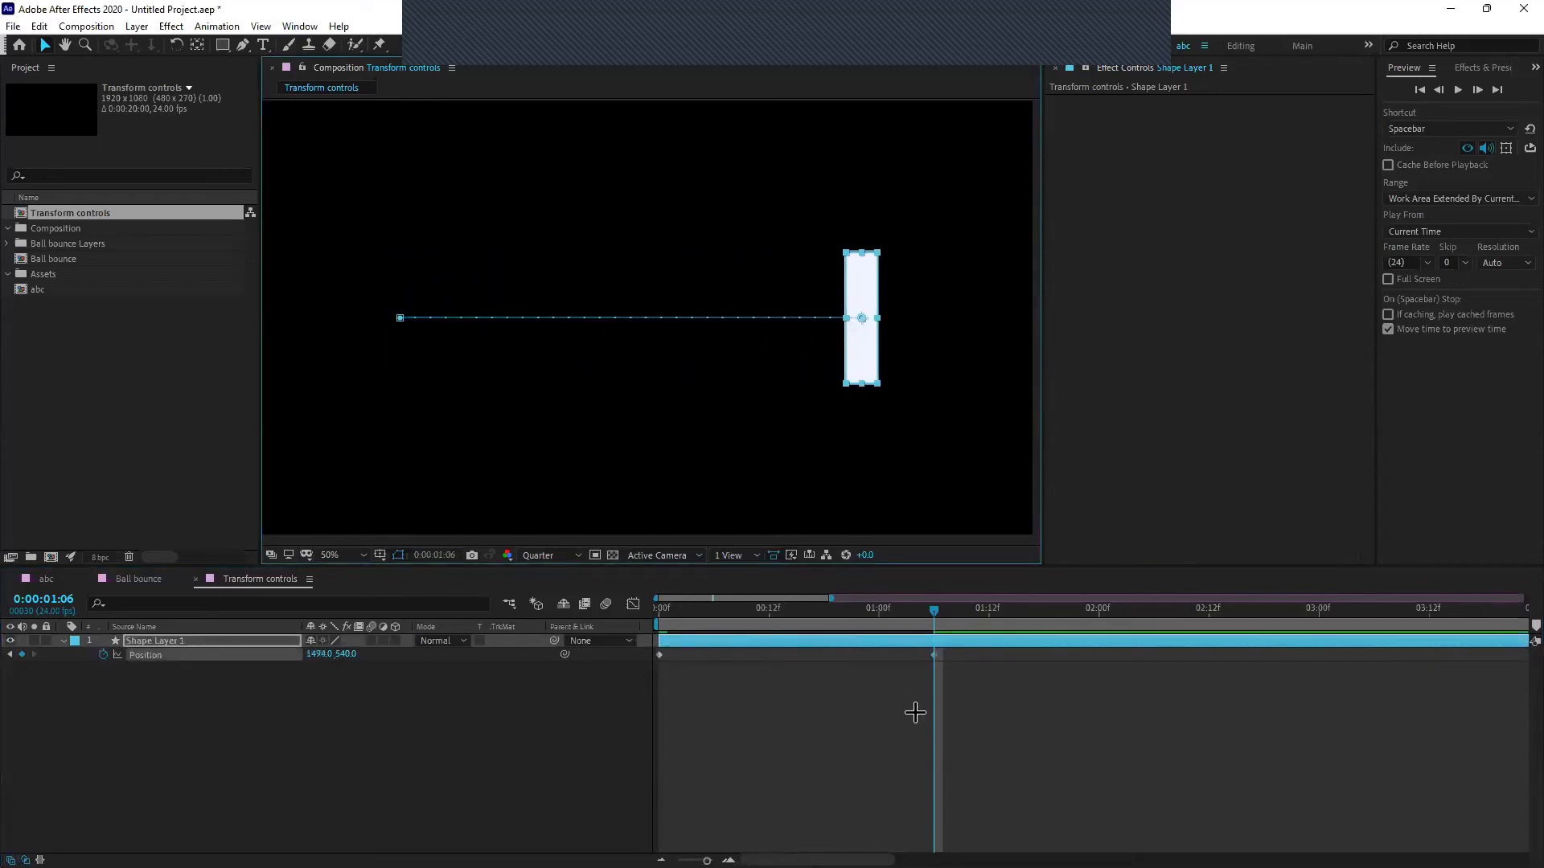
{"action": "left_click", "coordinate": [924, 681]}
{"action": "left_click", "coordinate": [928, 641]}
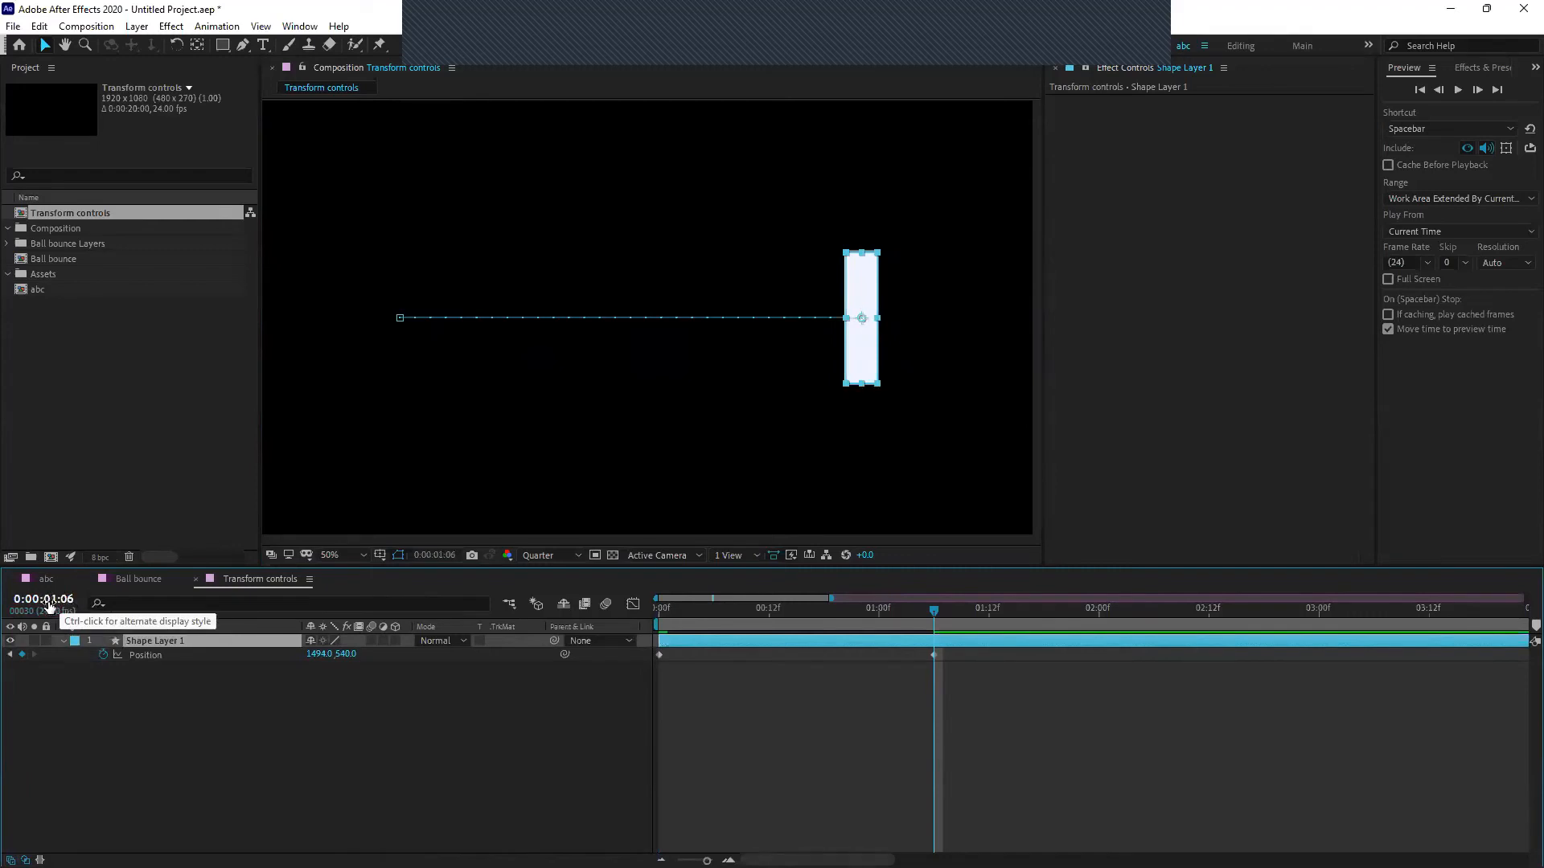
{"action": "left_click", "coordinate": [813, 696]}
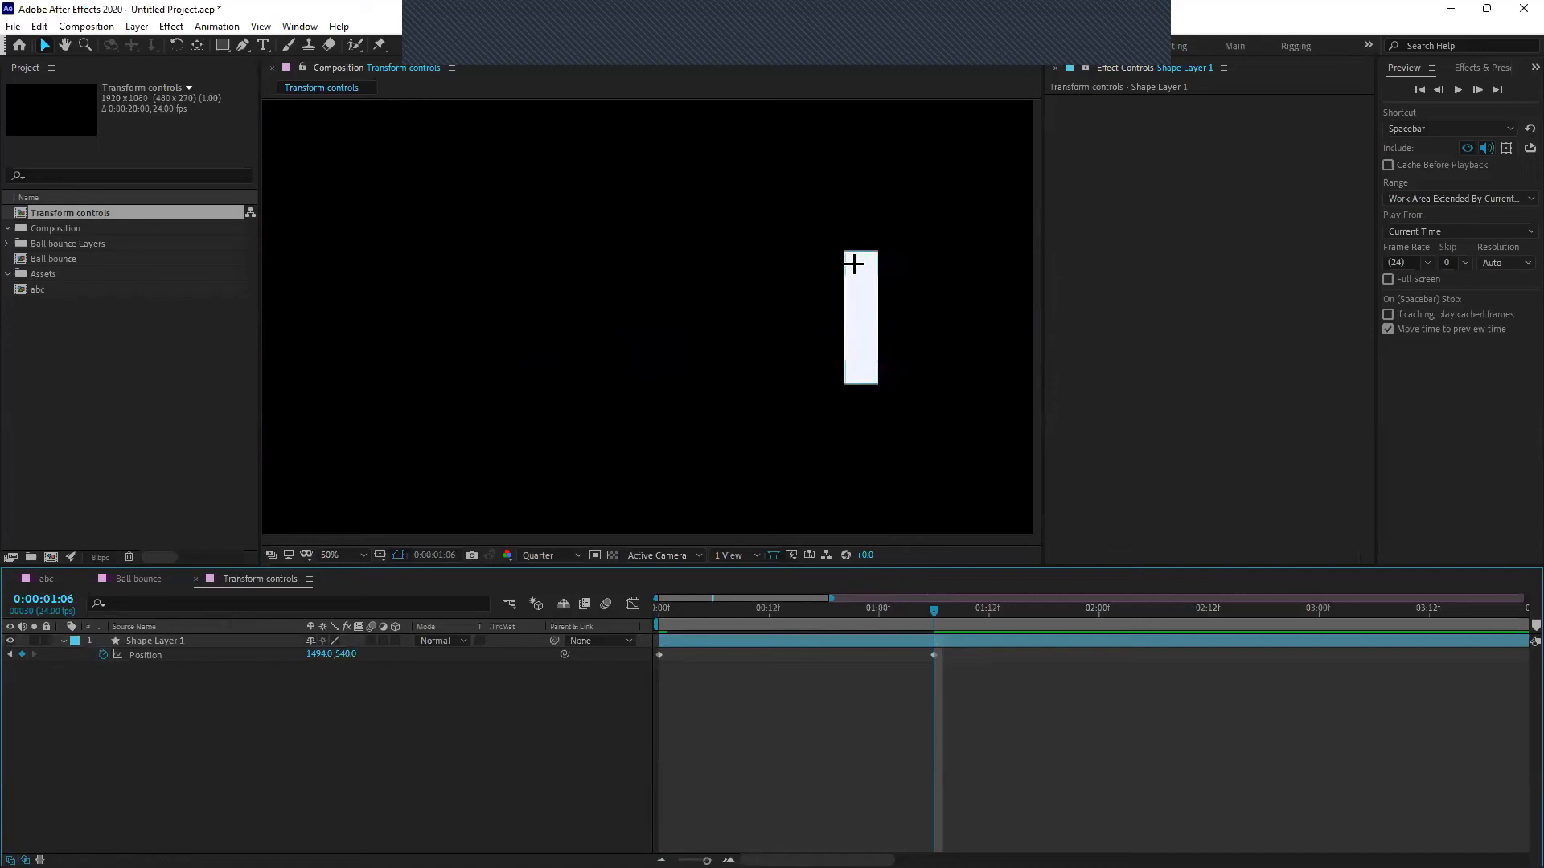
Return to the start of the timeline and play the bar's position animation, then stop the preview
{"action": "left_click", "coordinate": [658, 611]}
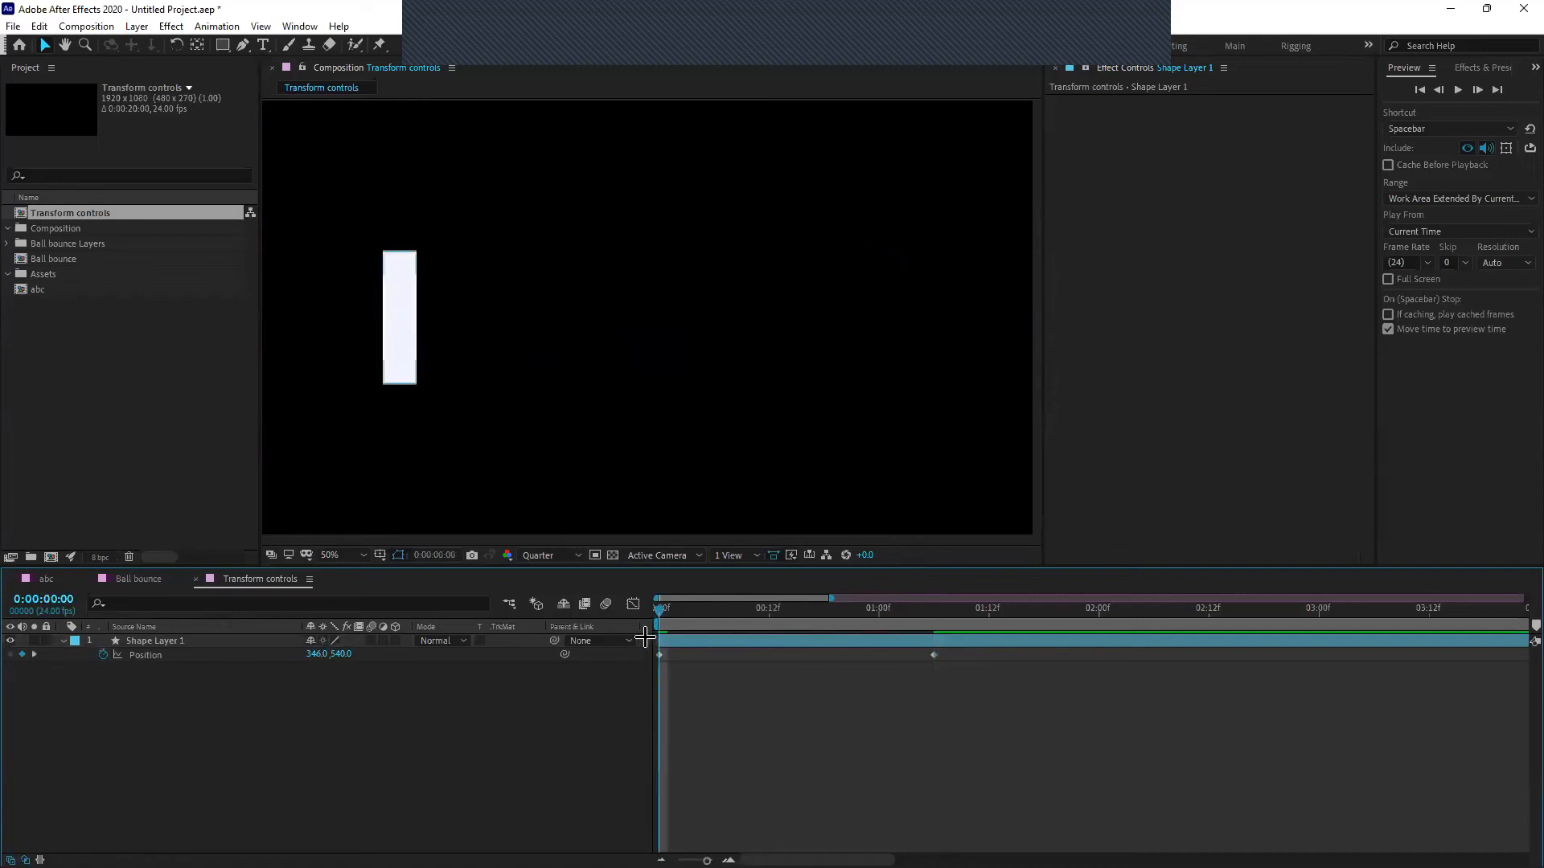
{"action": "key", "text": "space"}
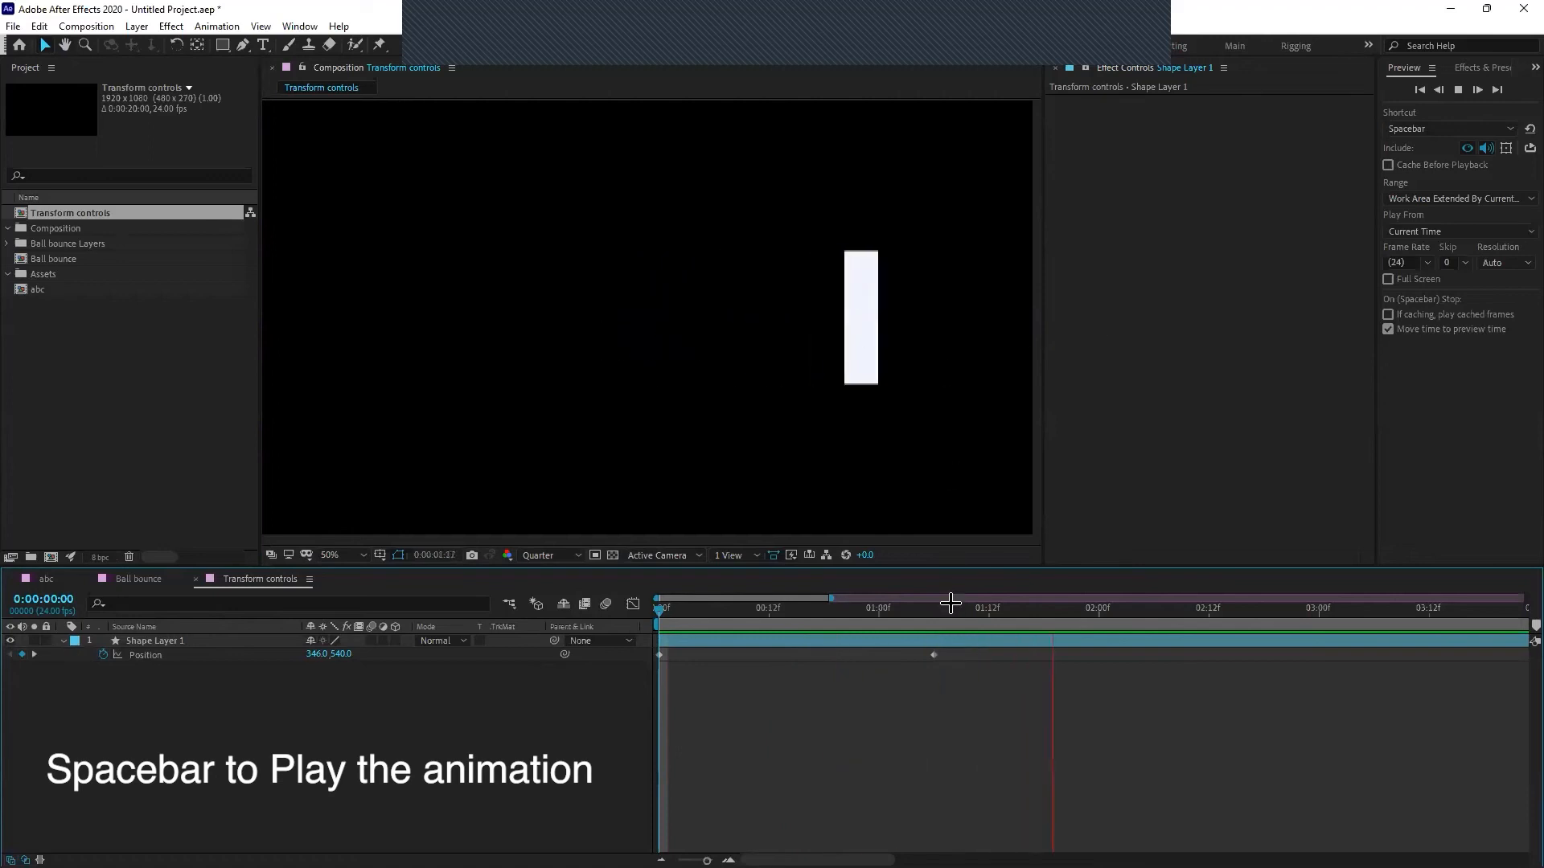
{"action": "key", "text": "space"}
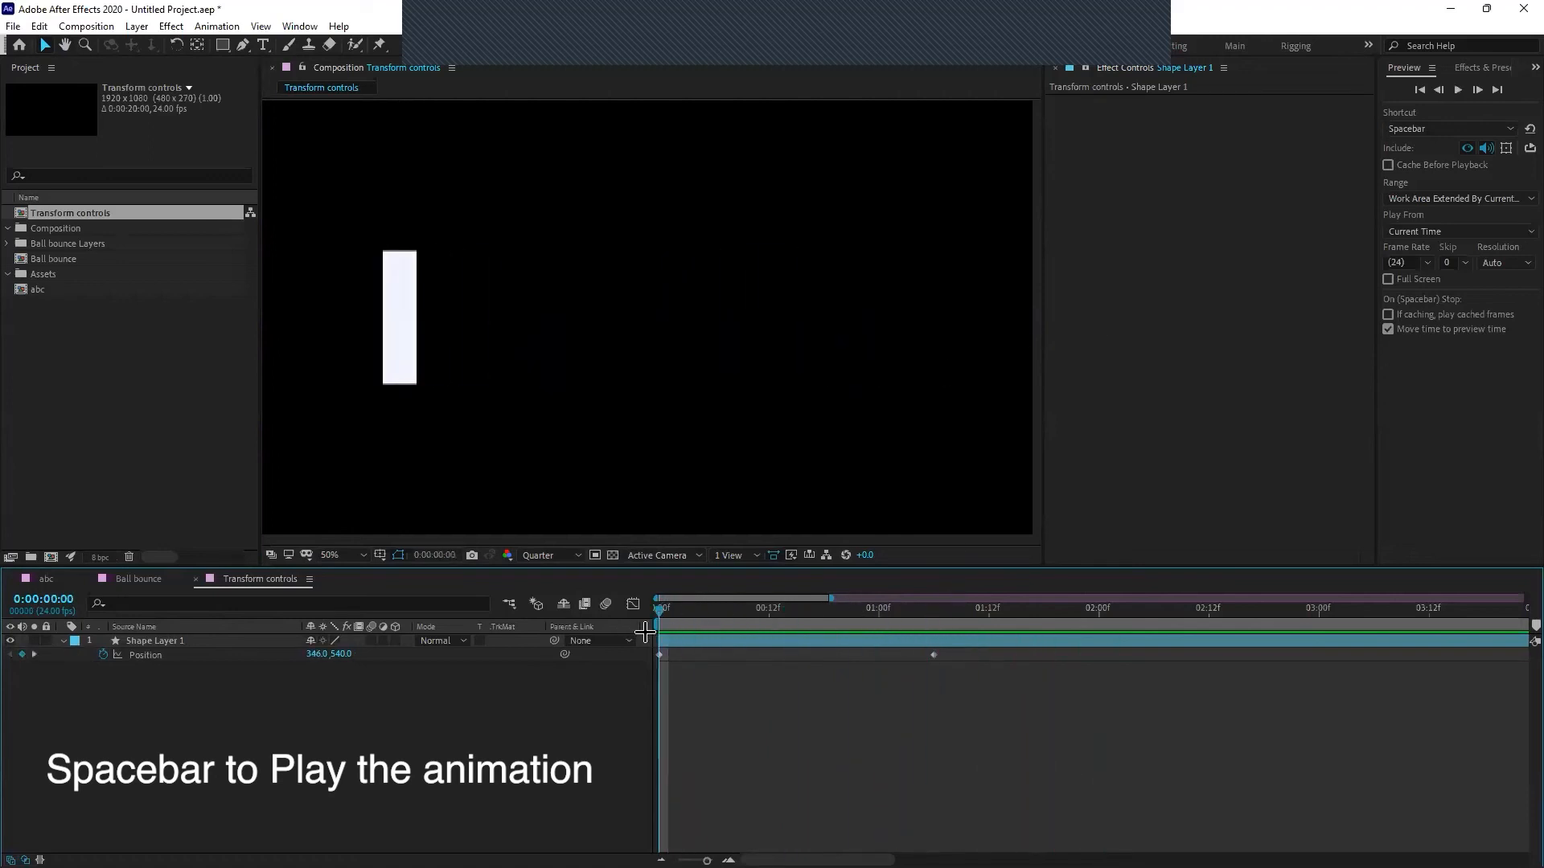
{"action": "left_click", "coordinate": [653, 637]}
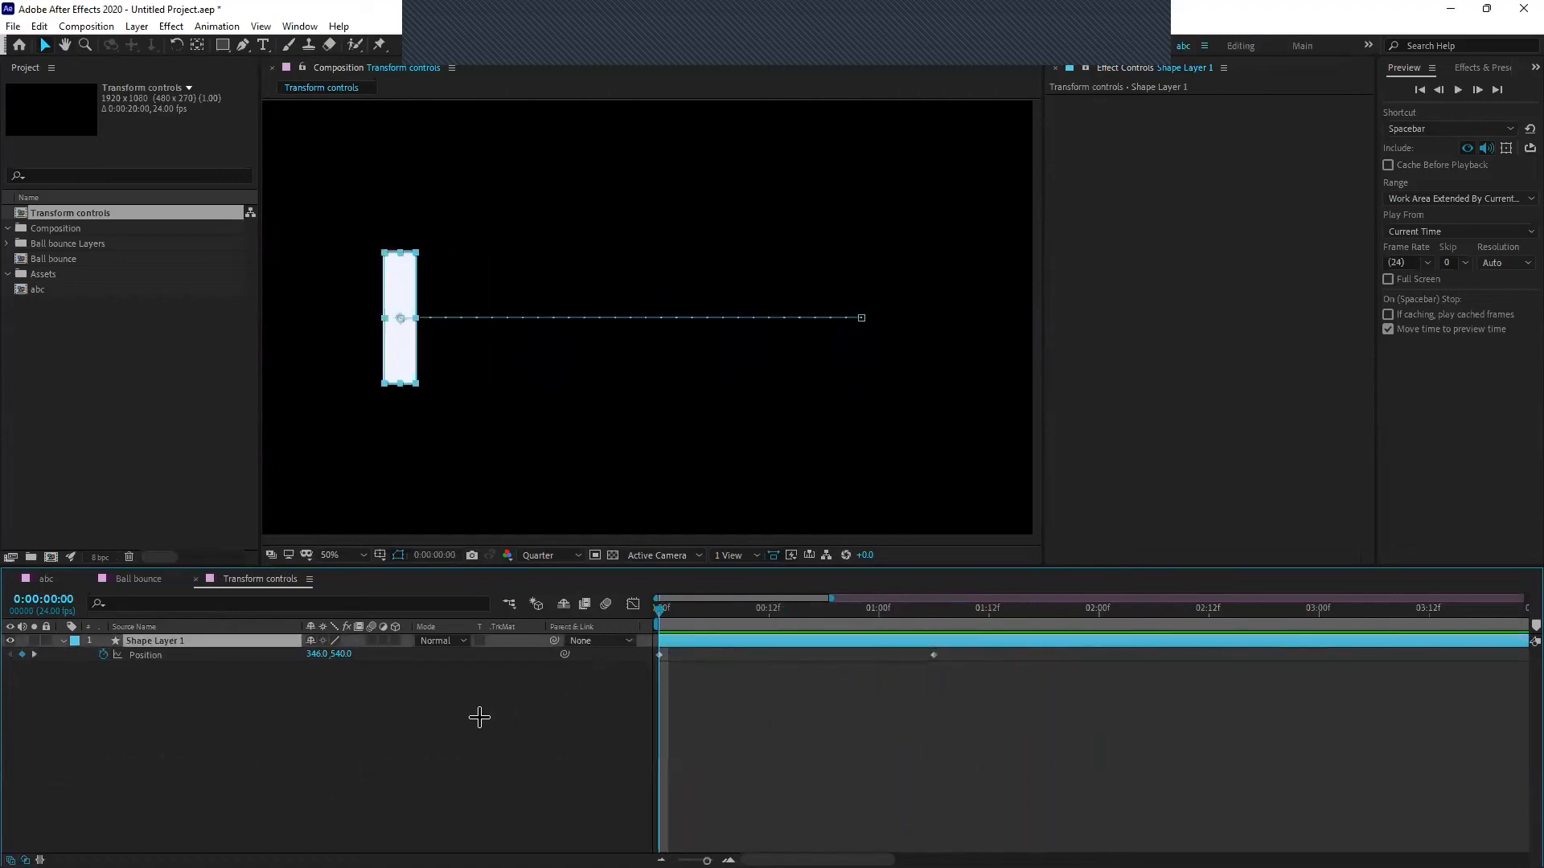
{"action": "left_click", "coordinate": [479, 717]}
Expand the bar layer to view all its transform properties, then collapse it and select the layer
{"action": "left_click", "coordinate": [63, 641]}
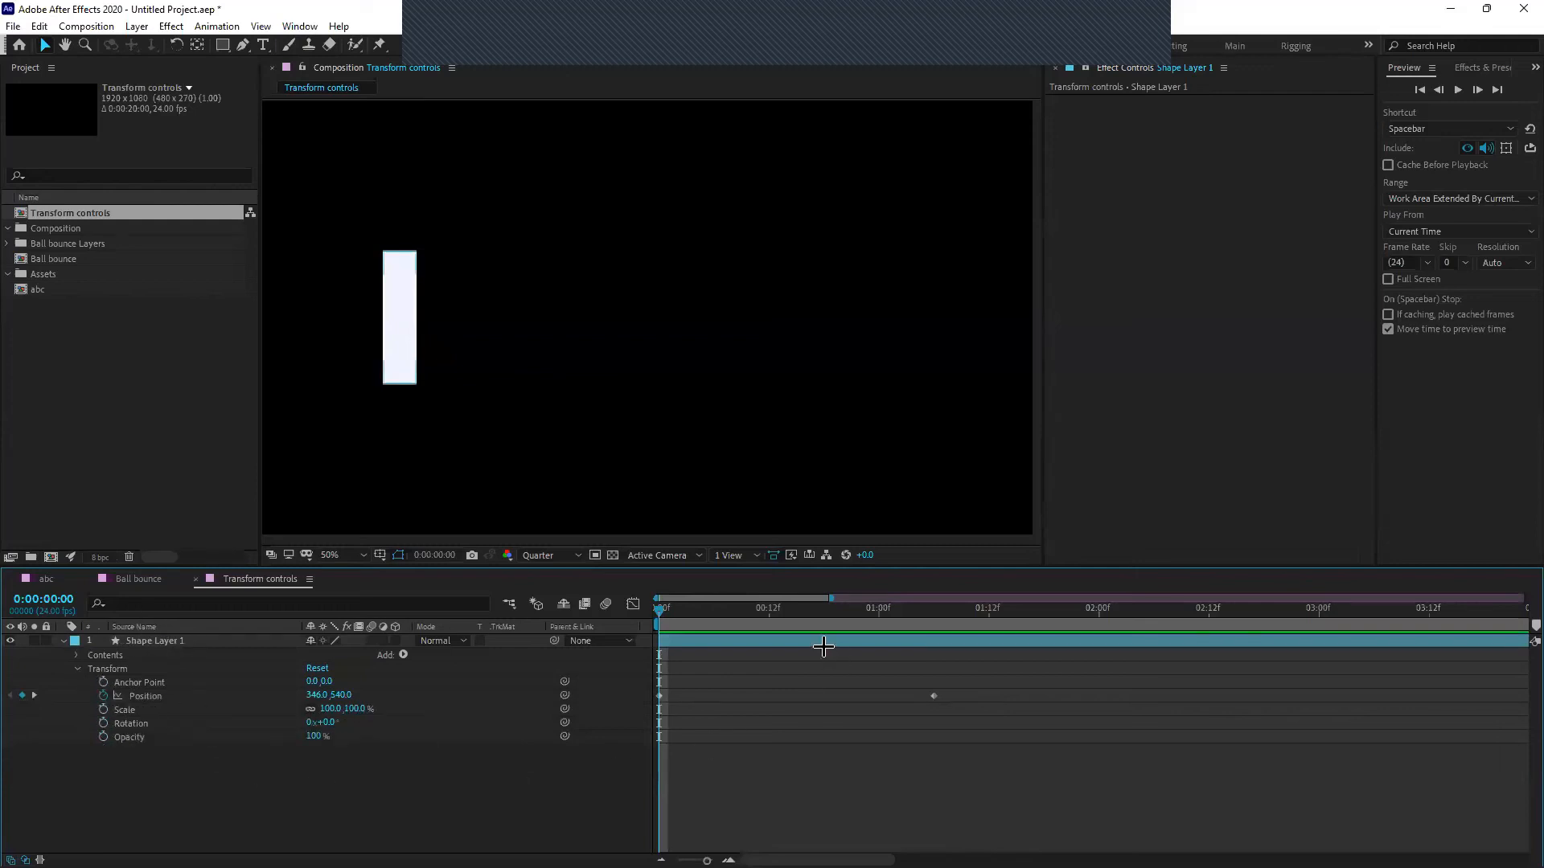
{"action": "left_click", "coordinate": [62, 641]}
{"action": "left_click", "coordinate": [63, 641]}
{"action": "left_click", "coordinate": [63, 641]}
{"action": "left_click", "coordinate": [128, 641]}
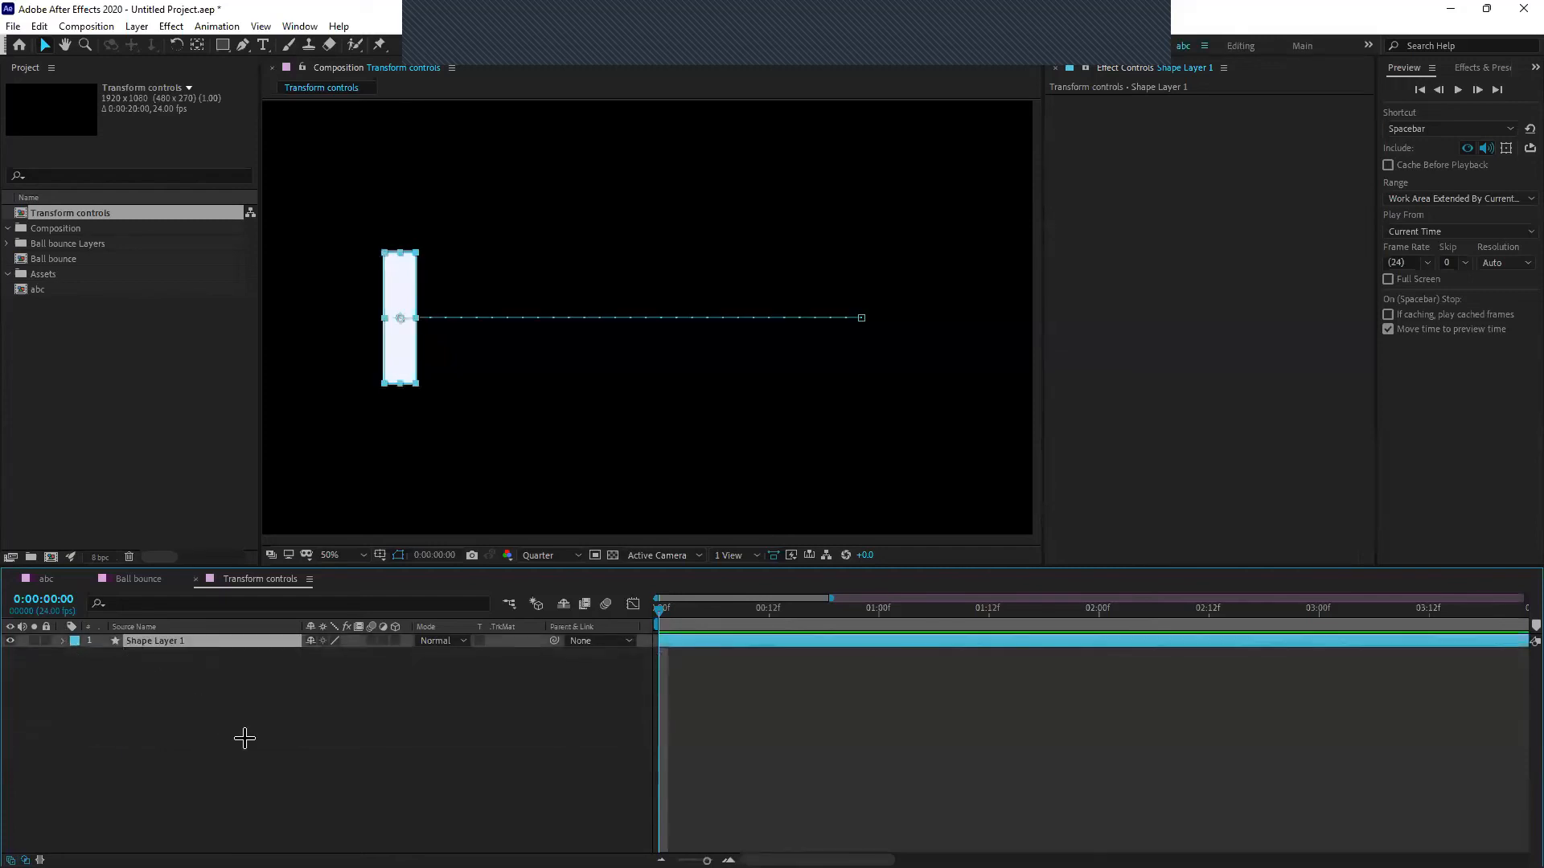
Show only the Position, Scale and Rotation property of the bar layer, one after another
{"action": "key", "text": "p"}
{"action": "left_click", "coordinate": [188, 690]}
{"action": "left_click", "coordinate": [180, 640]}
{"action": "key", "text": "s"}
{"action": "left_click", "coordinate": [164, 671]}
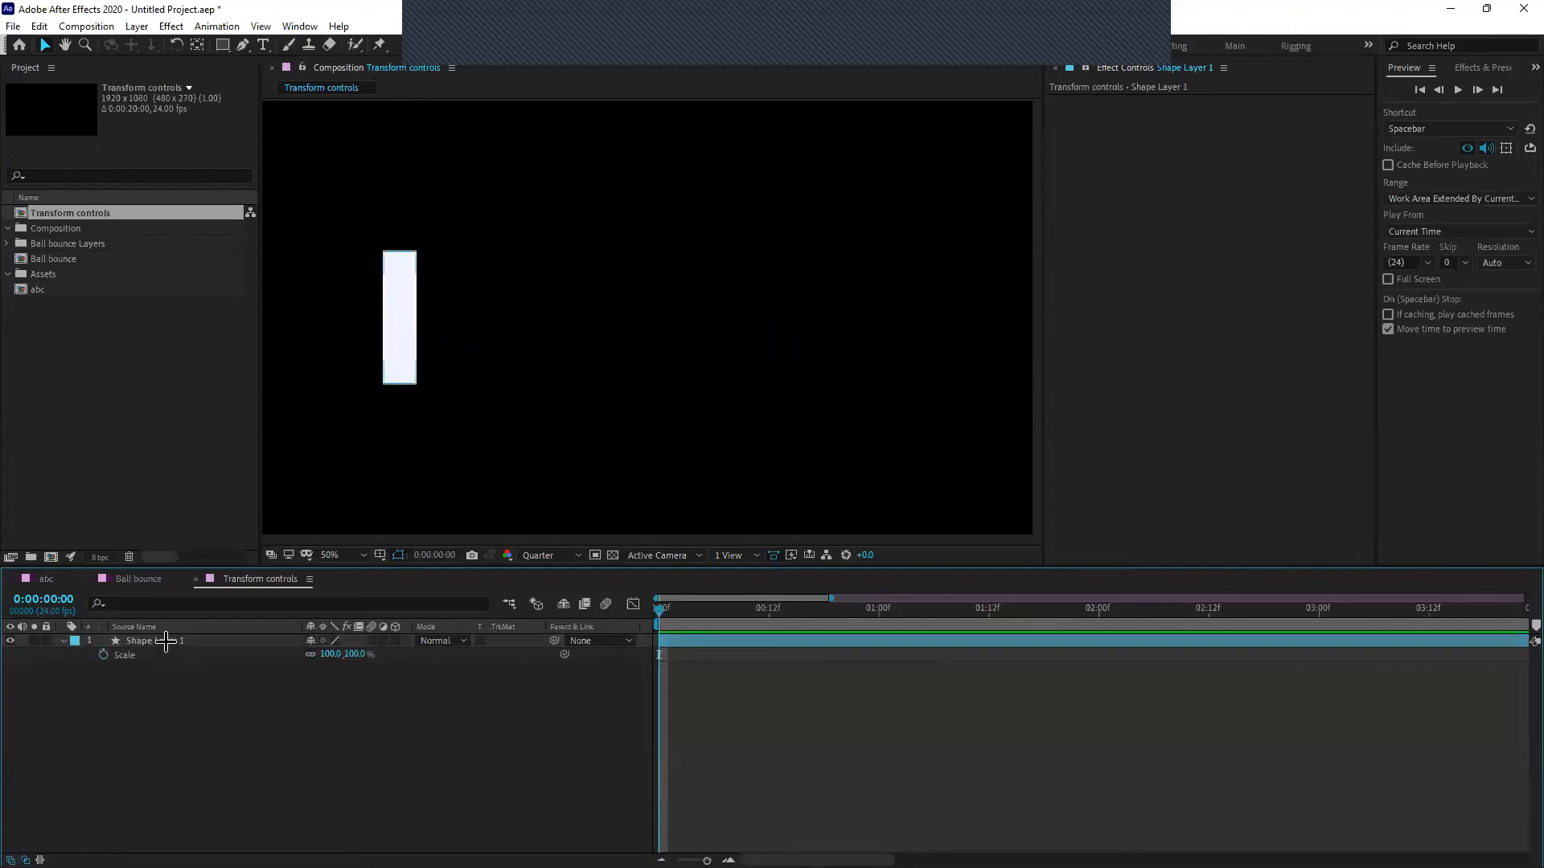
{"action": "left_click", "coordinate": [166, 641]}
{"action": "key", "text": "r"}
{"action": "left_click", "coordinate": [162, 679]}
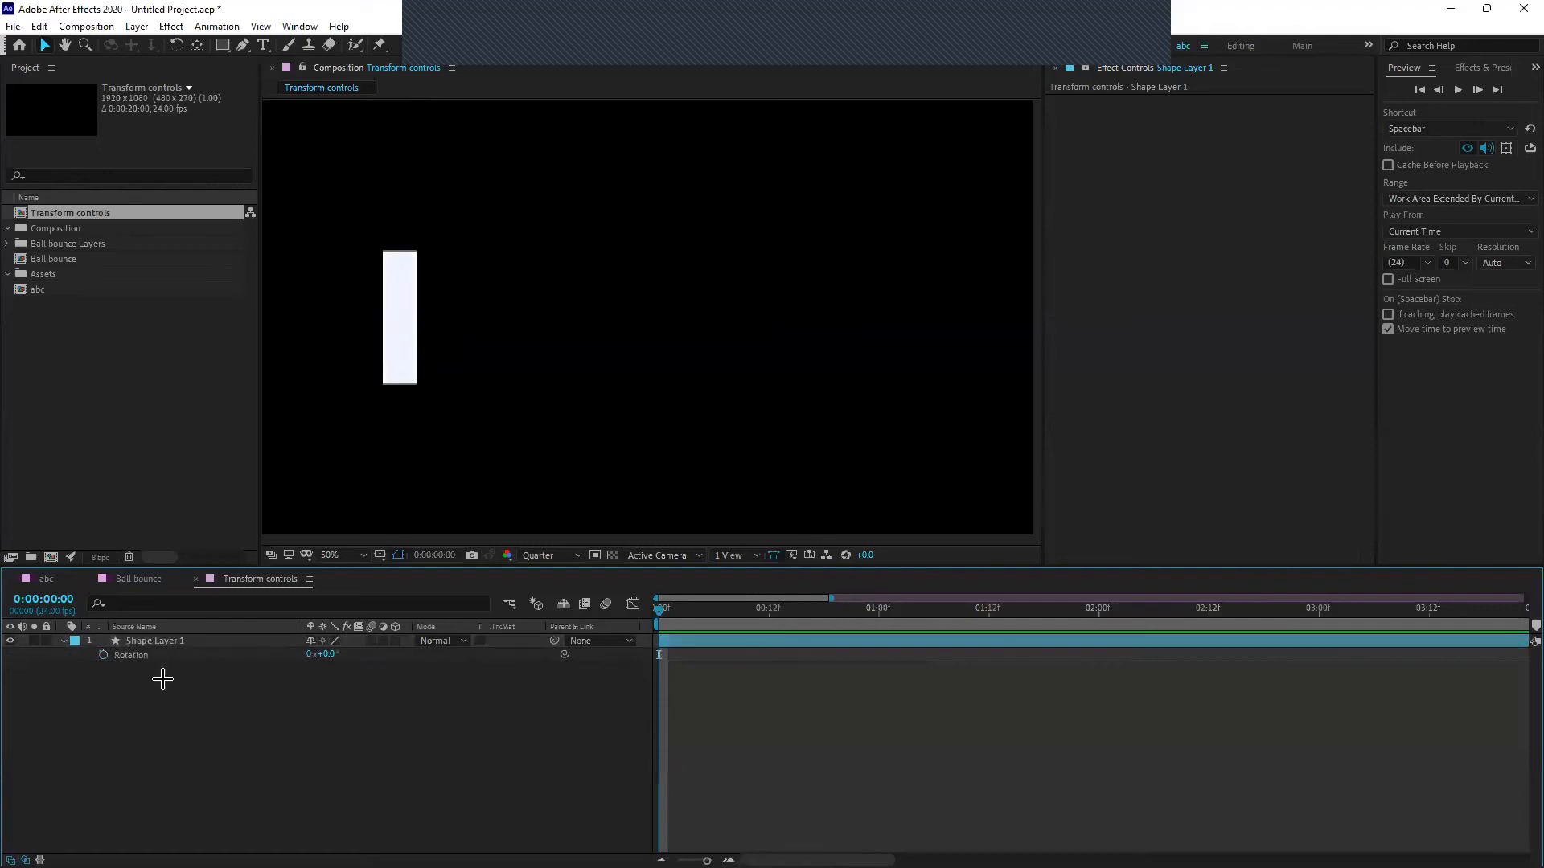
Show only the bar layer's Opacity property, then switch back to its Position keyframes
{"action": "left_click", "coordinate": [158, 643]}
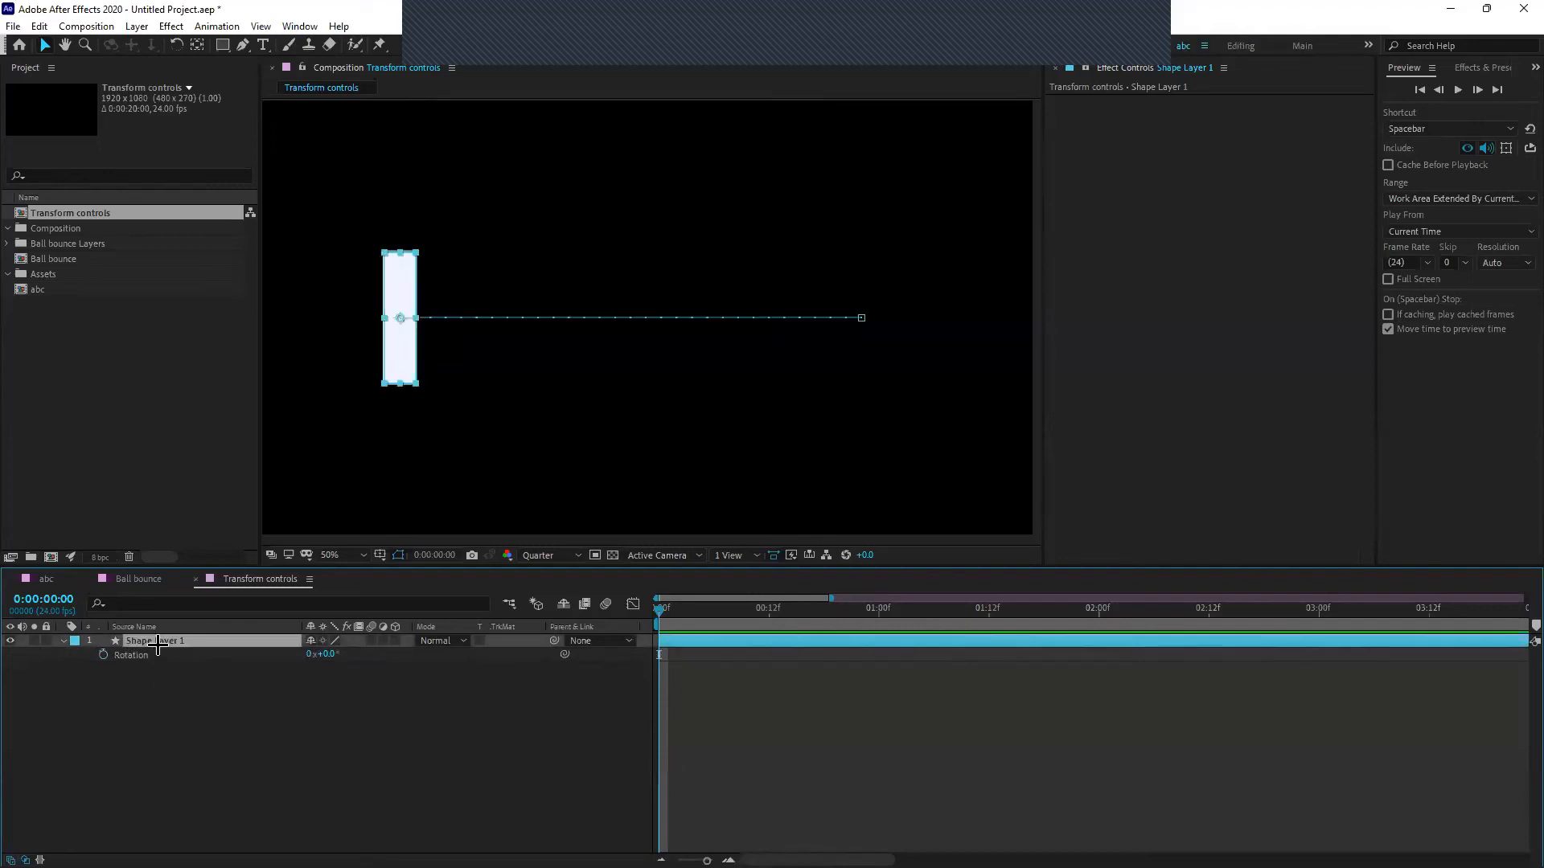
{"action": "left_click", "coordinate": [159, 690]}
{"action": "left_click", "coordinate": [157, 641]}
{"action": "left_click", "coordinate": [159, 680]}
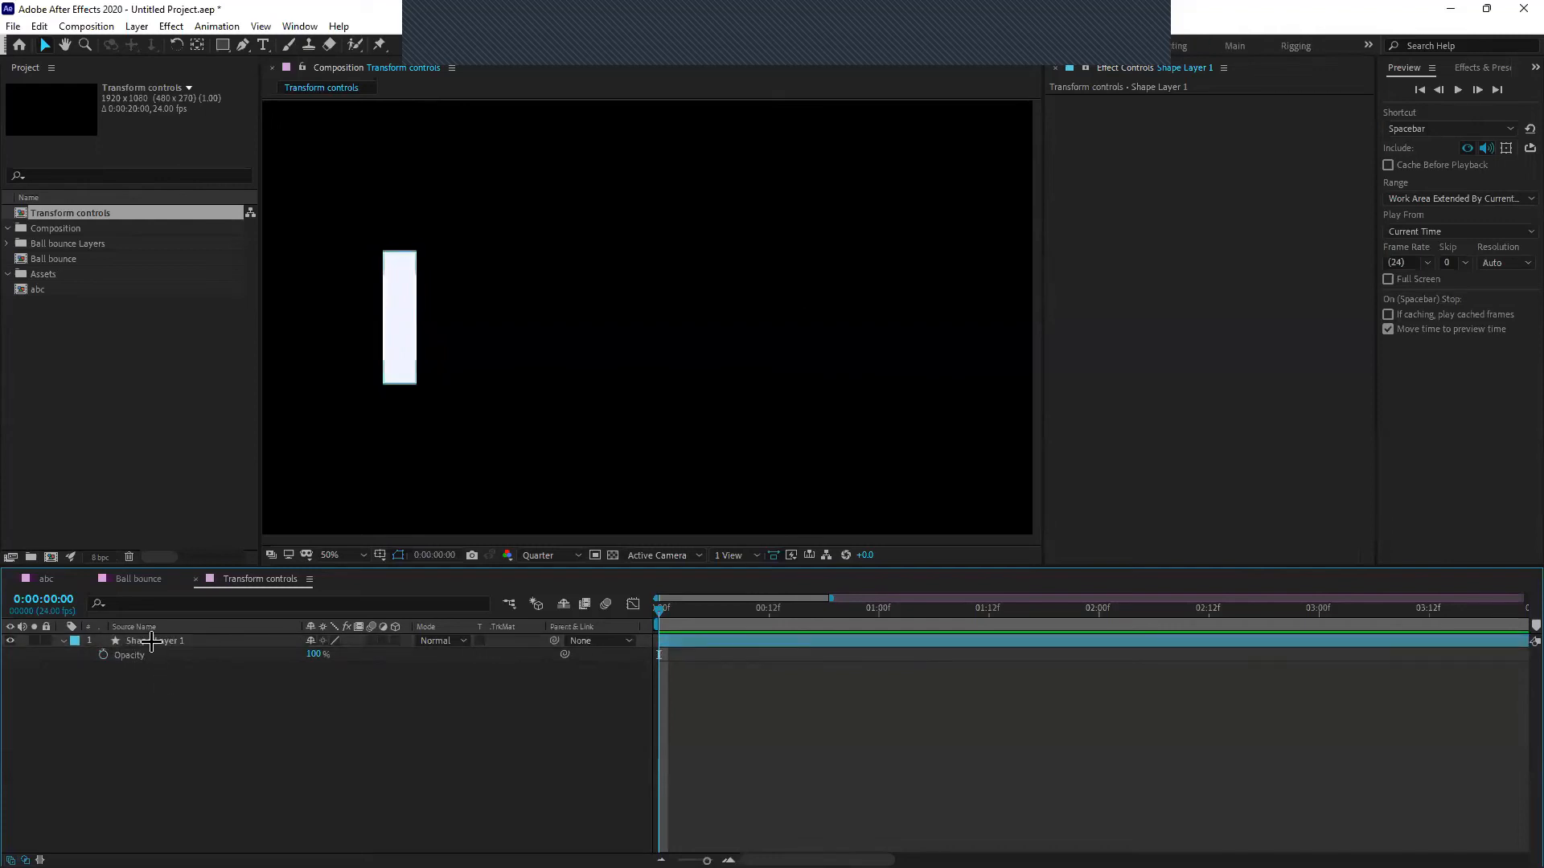
{"action": "left_click", "coordinate": [151, 641]}
{"action": "left_click", "coordinate": [133, 689]}
{"action": "left_click", "coordinate": [158, 641]}
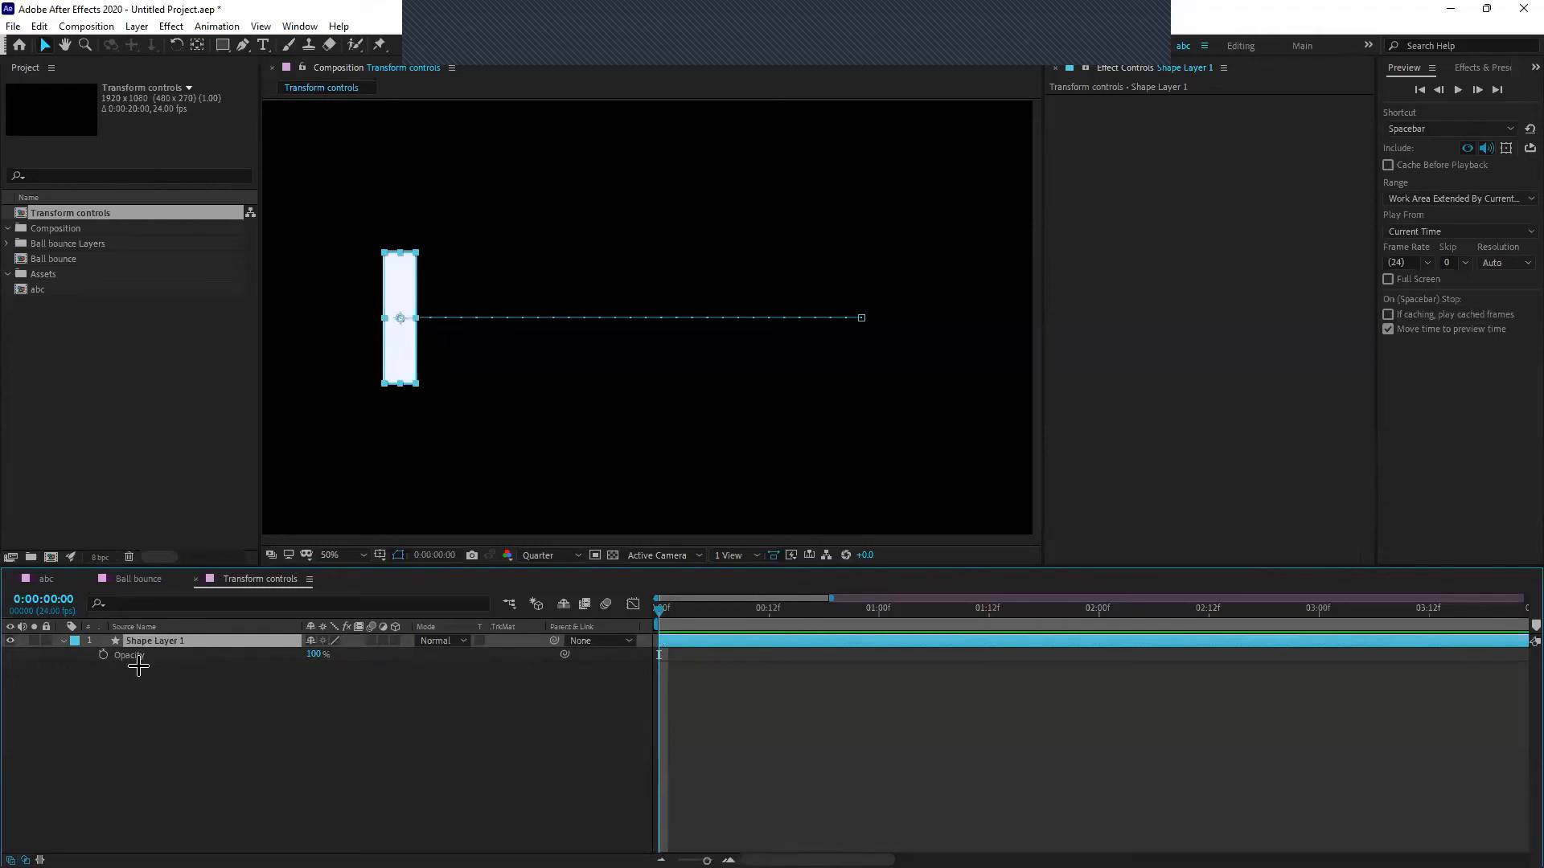
{"action": "key", "text": "p"}
{"action": "left_click", "coordinate": [817, 710]}
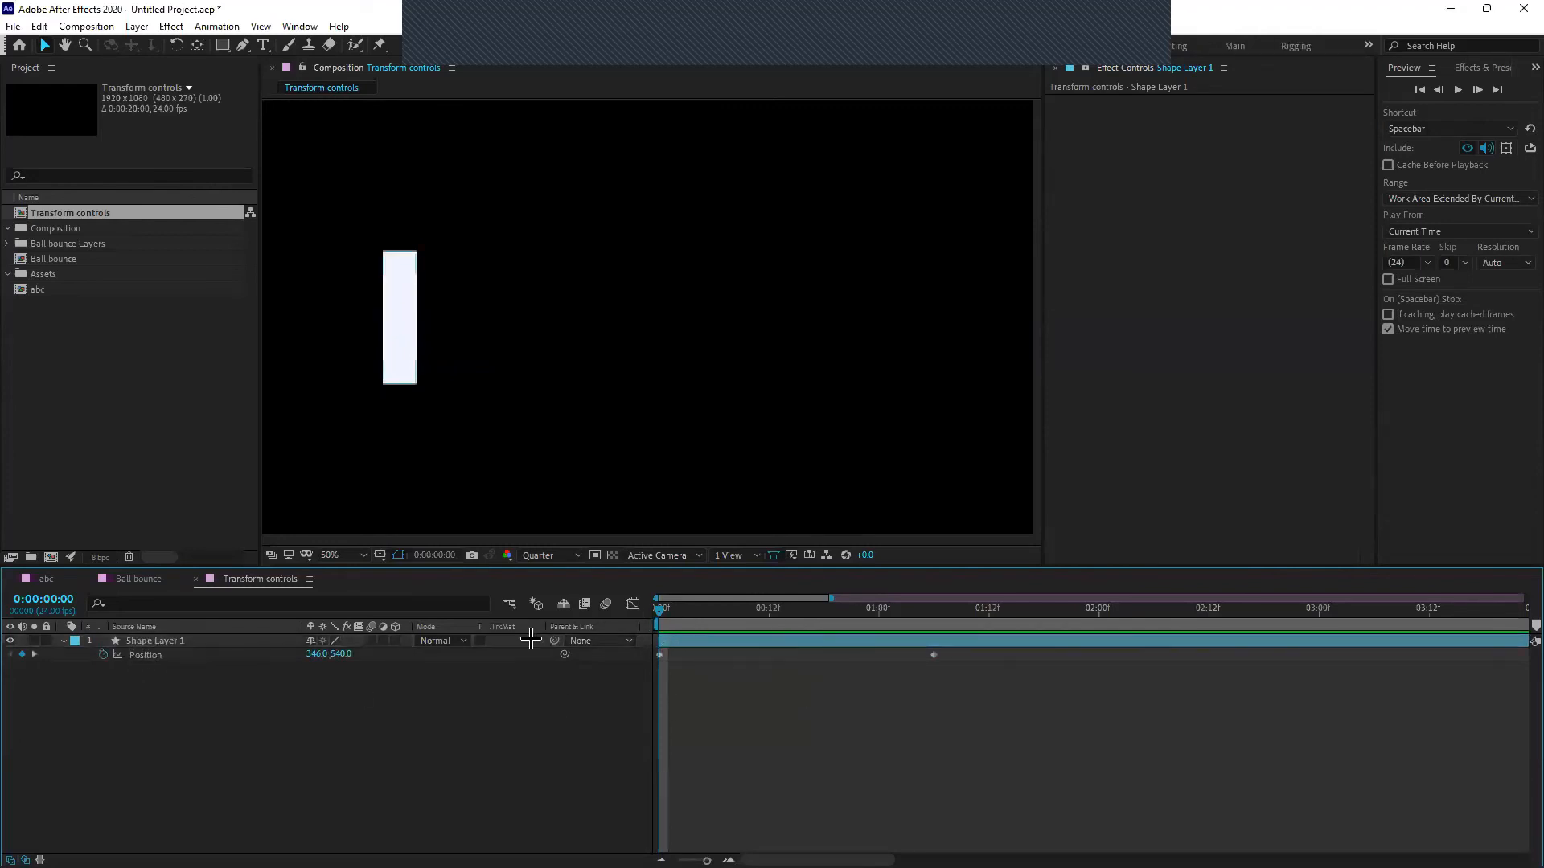
Reveal the bar layer's Scale property and enable Scale keyframing at 0 seconds
{"action": "left_click", "coordinate": [278, 641]}
{"action": "key", "text": "s"}
{"action": "left_click", "coordinate": [156, 671]}
{"action": "left_click", "coordinate": [120, 654]}
{"action": "mouse_move", "coordinate": [758, 630]}
{"action": "left_click_drag", "start_coordinate": [750, 615], "coordinate": [617, 642]}
At 0:00:01:06, increase the bar's Scale proportionally to add a second Scale keyframe
{"action": "key", "text": "shift+Page_Down"}
{"action": "key", "text": "shift+Page_Down"}
{"action": "key", "text": "shift+Page_Down"}
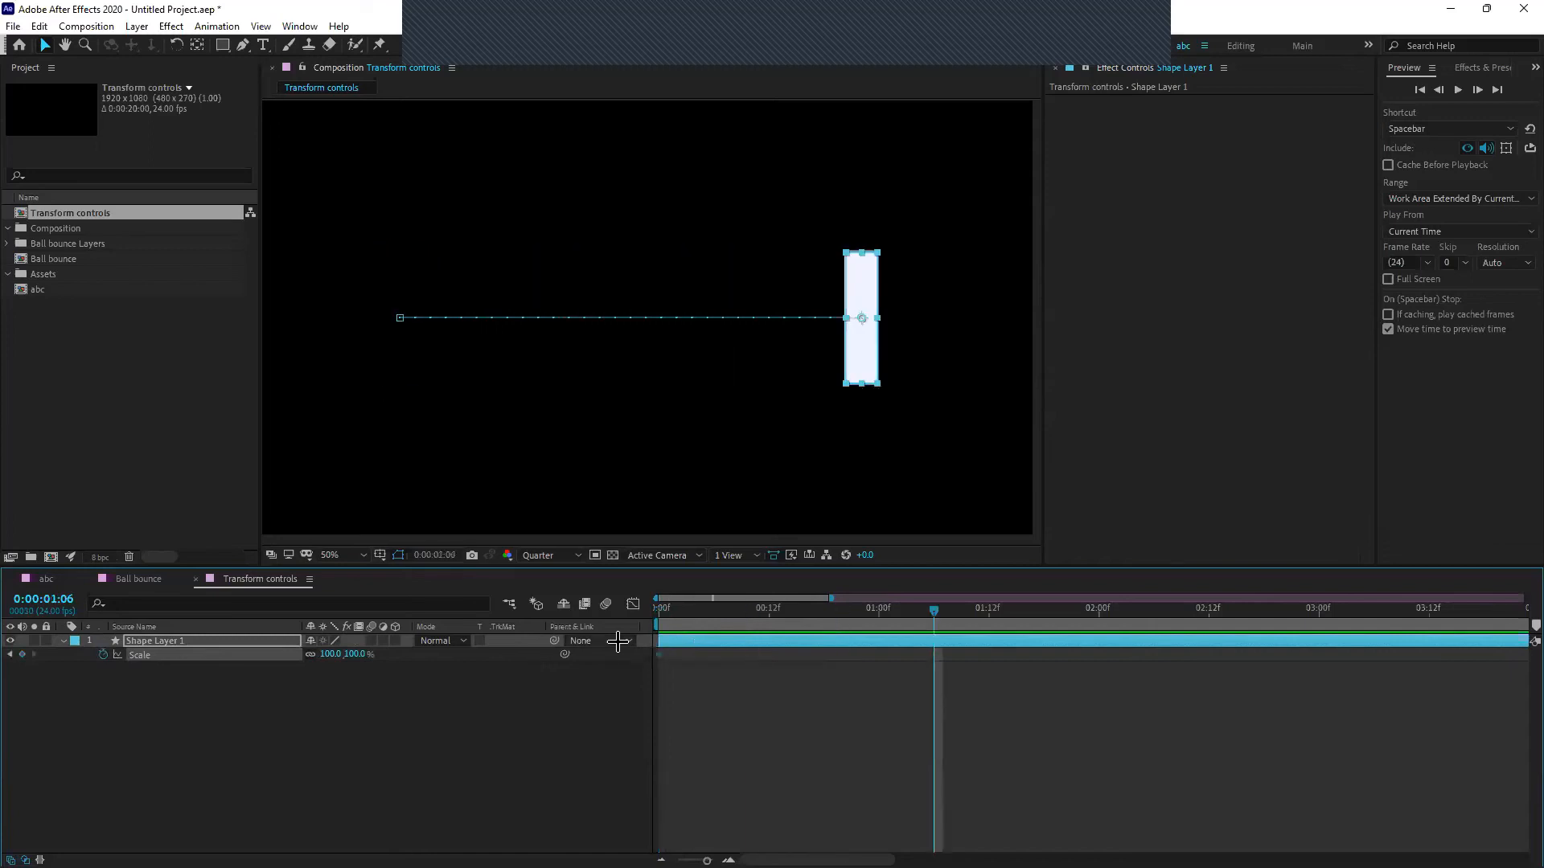
{"action": "left_click", "coordinate": [624, 714]}
{"action": "left_click_drag", "start_coordinate": [331, 655], "coordinate": [418, 657]}
{"action": "left_click", "coordinate": [534, 716]}
Return to the first frame, play the combined position and scale animation twice, and collapse the bar layer
{"action": "left_click_drag", "start_coordinate": [661, 611], "coordinate": [638, 676]}
{"action": "key", "text": "space"}
{"action": "key", "text": "space"}
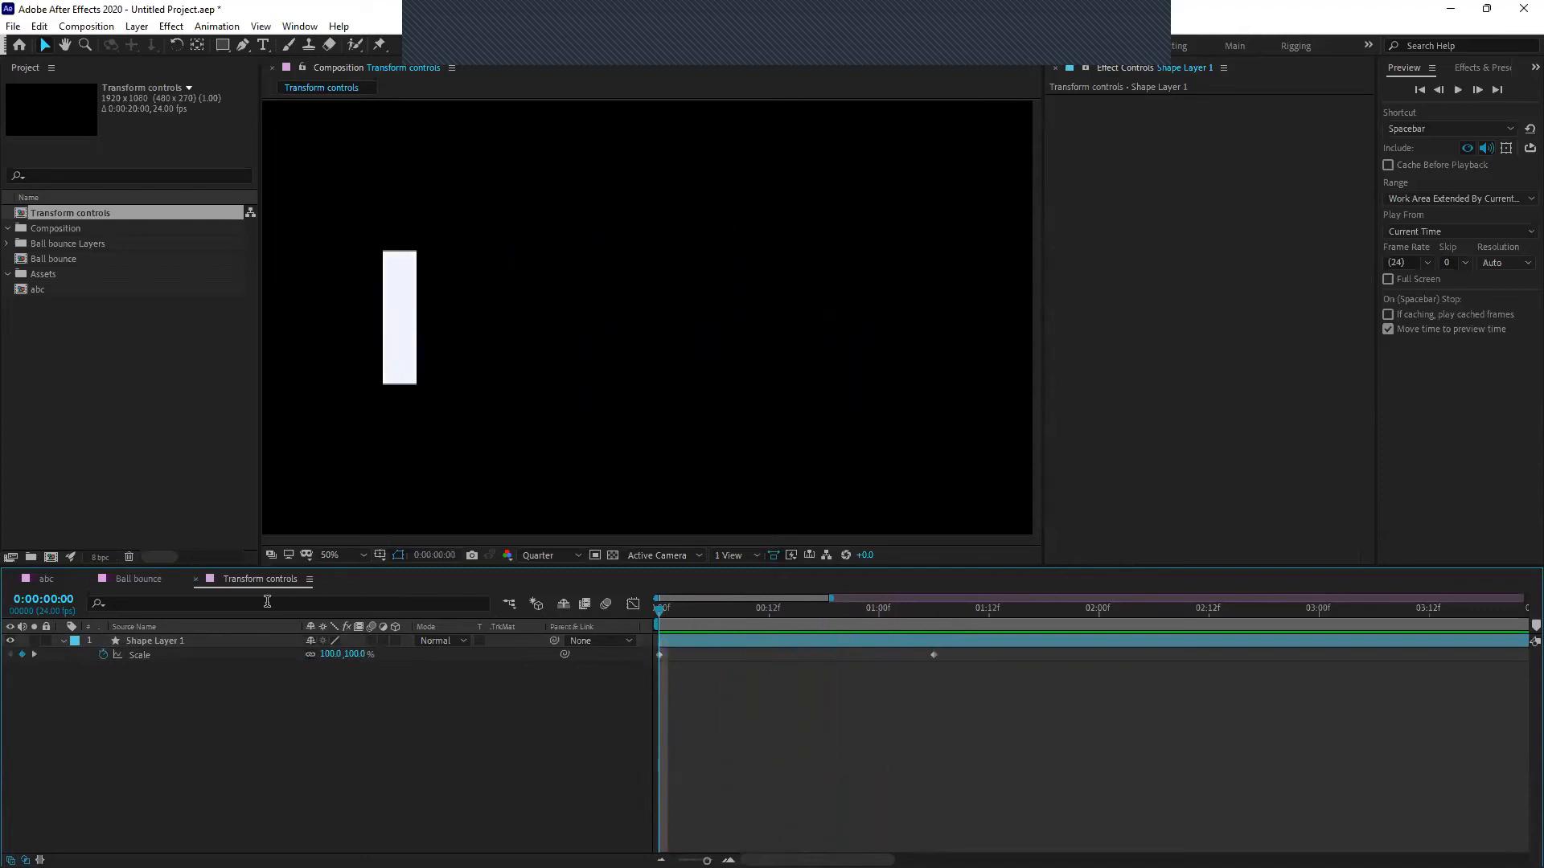
{"action": "key", "text": "space"}
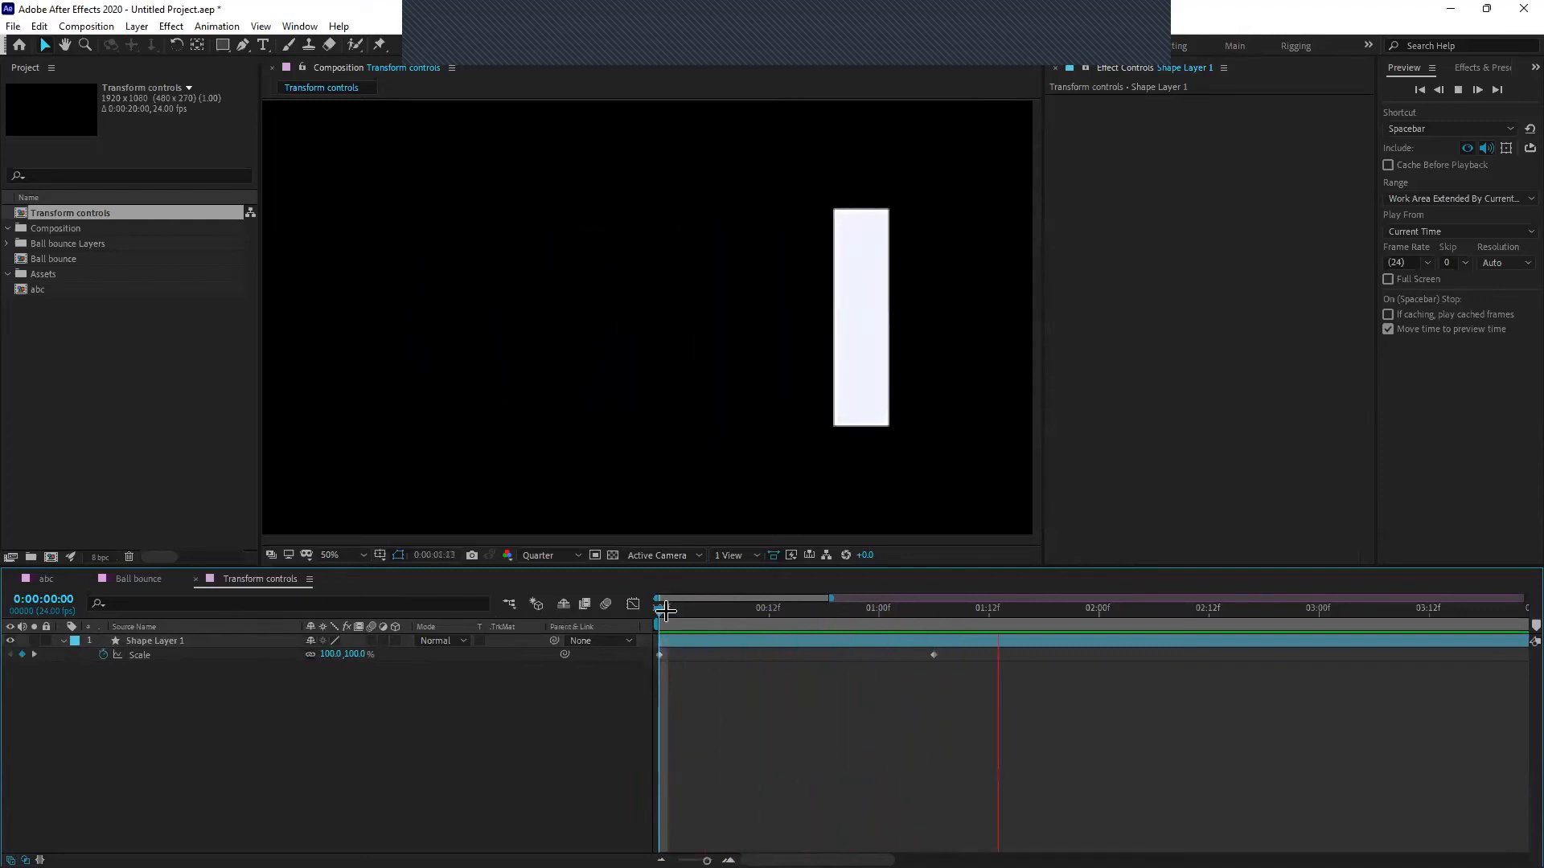
{"action": "key", "text": "space"}
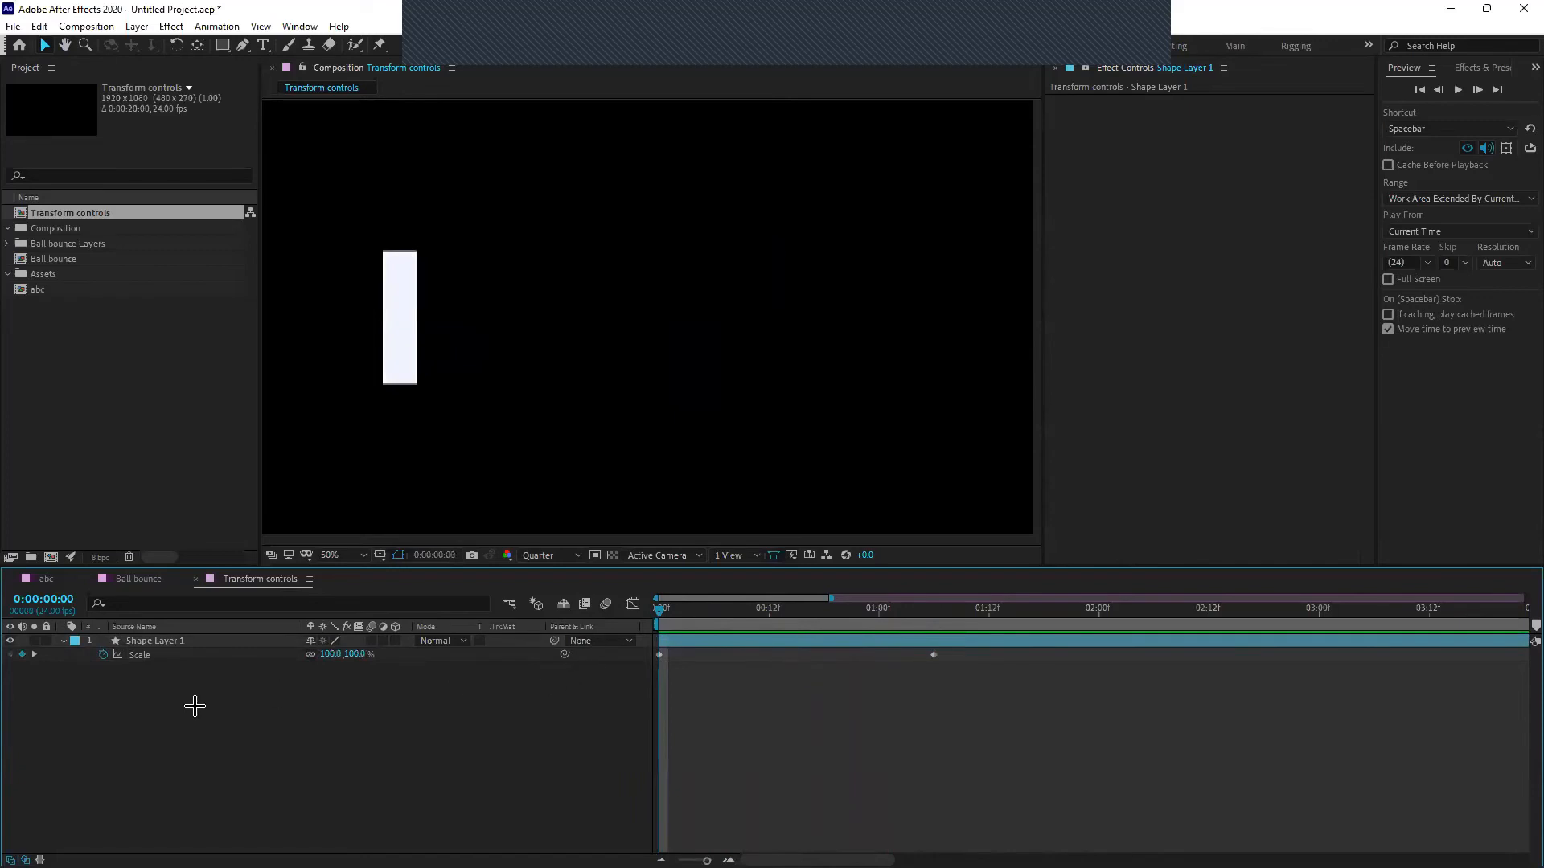
{"action": "left_click", "coordinate": [58, 641]}
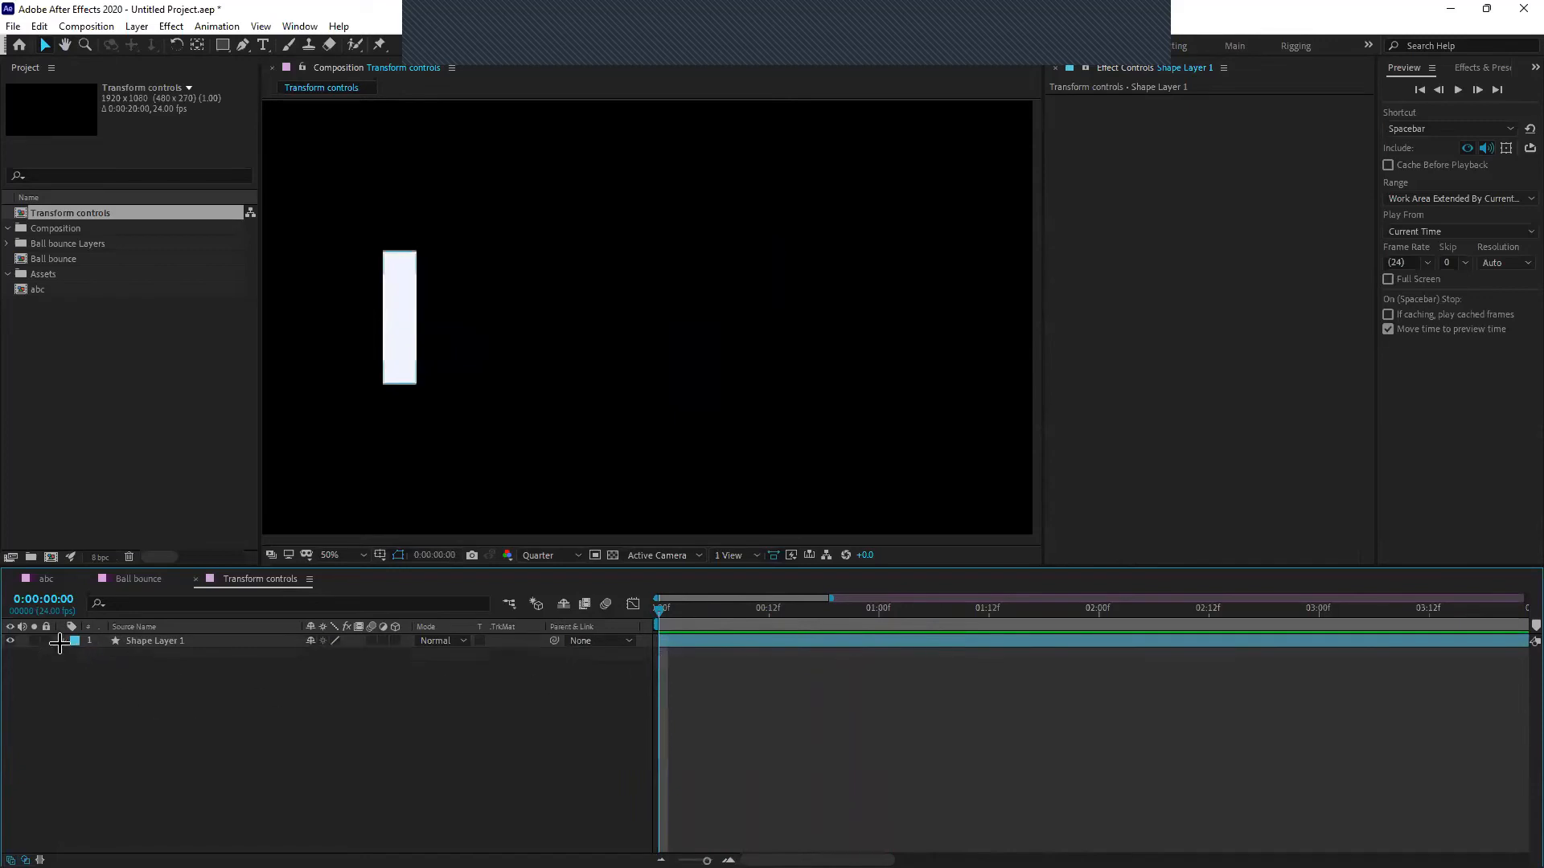
Expand and collapse the bar layer's properties, then show only its Position keyframes
{"action": "left_click", "coordinate": [58, 641]}
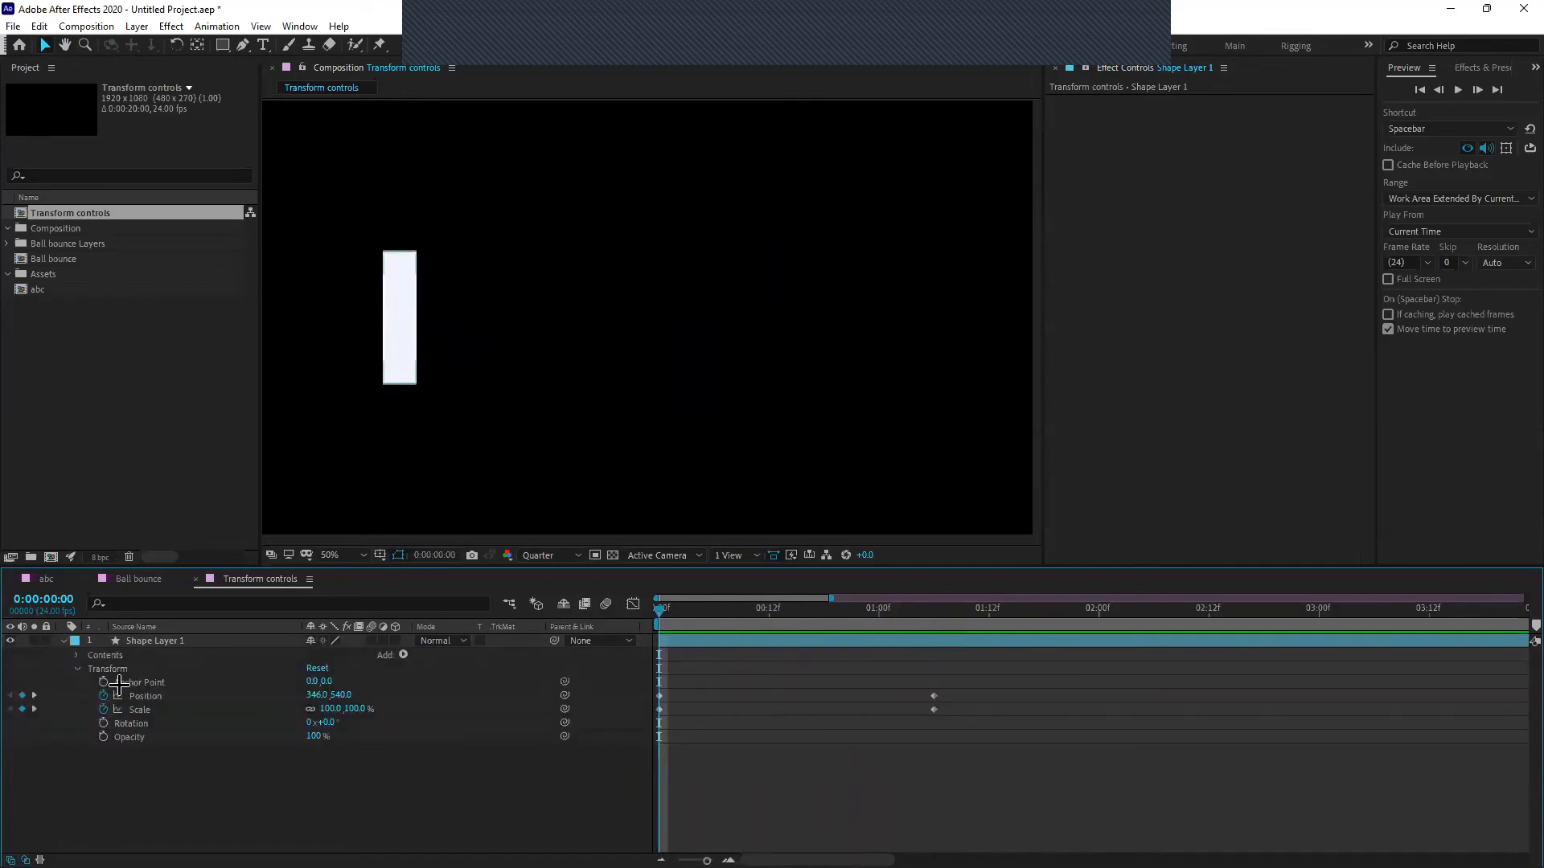
{"action": "left_click", "coordinate": [135, 641]}
{"action": "left_click", "coordinate": [62, 641]}
{"action": "key", "text": "p"}
{"action": "left_click", "coordinate": [197, 690]}
{"action": "left_click_drag", "start_coordinate": [958, 669], "coordinate": [662, 675]}
Show only the bar layer's Scale keyframes, then add Position to the displayed properties
{"action": "left_click", "coordinate": [698, 639]}
{"action": "key", "text": "s"}
{"action": "left_click", "coordinate": [418, 672]}
{"action": "left_click_drag", "start_coordinate": [954, 671], "coordinate": [671, 716]}
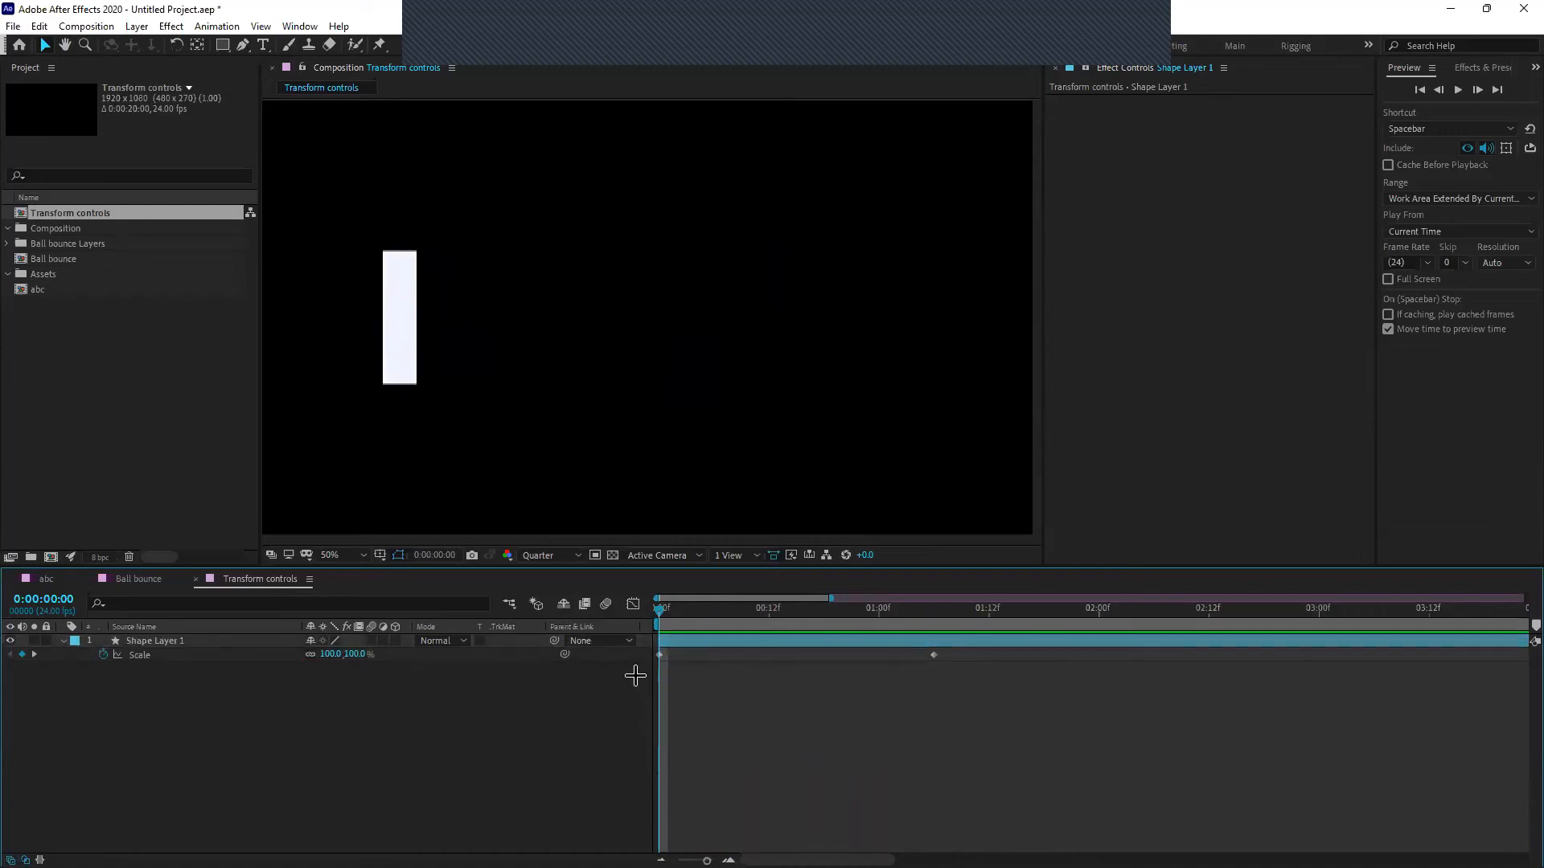
{"action": "left_click", "coordinate": [675, 639]}
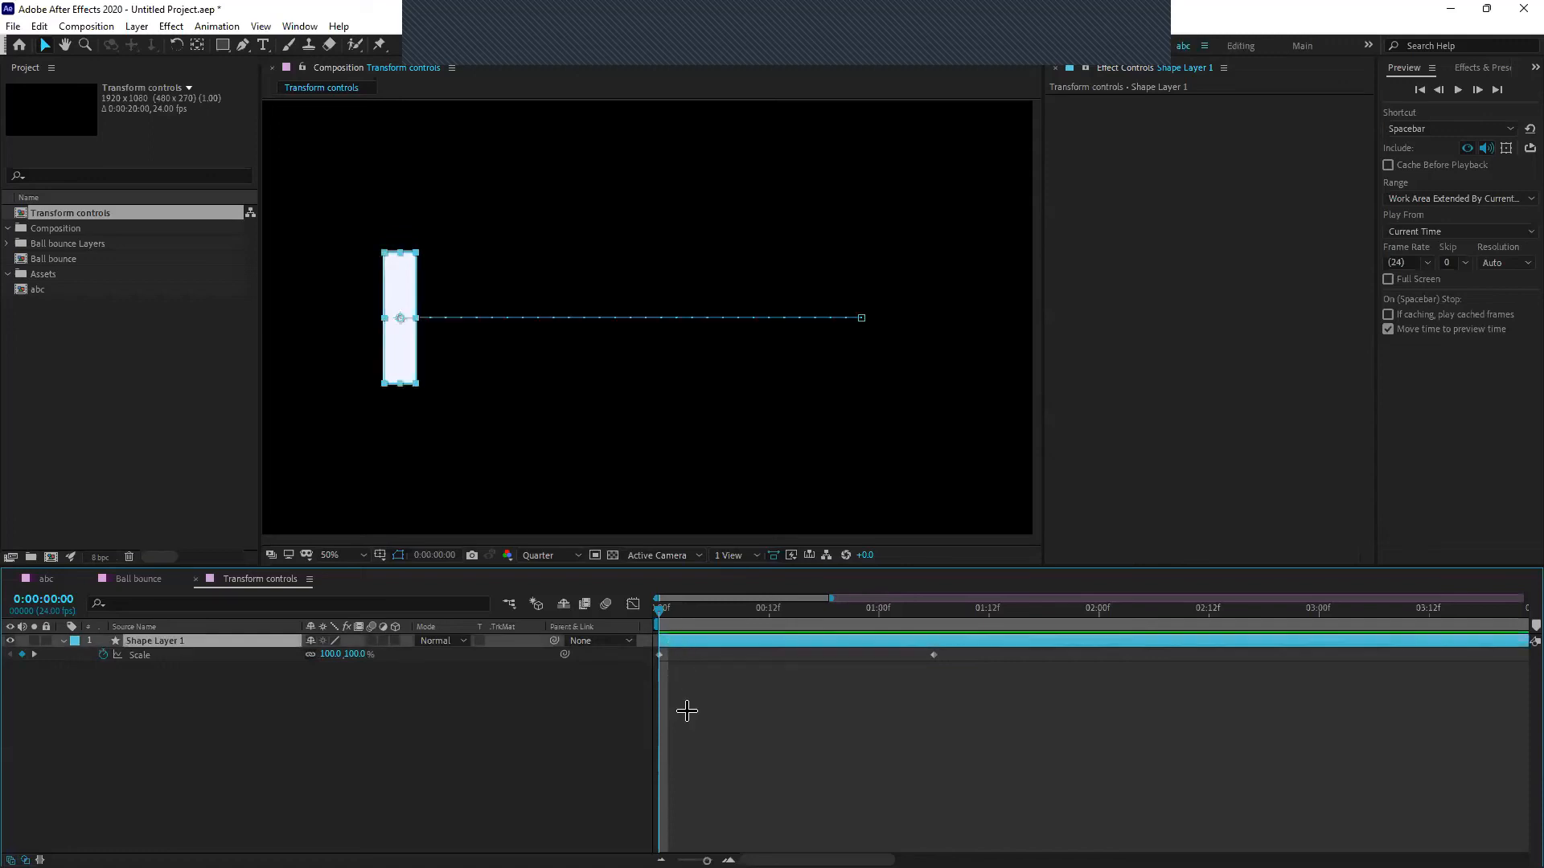
{"action": "key", "text": "shift+p"}
{"action": "left_click", "coordinate": [668, 706]}
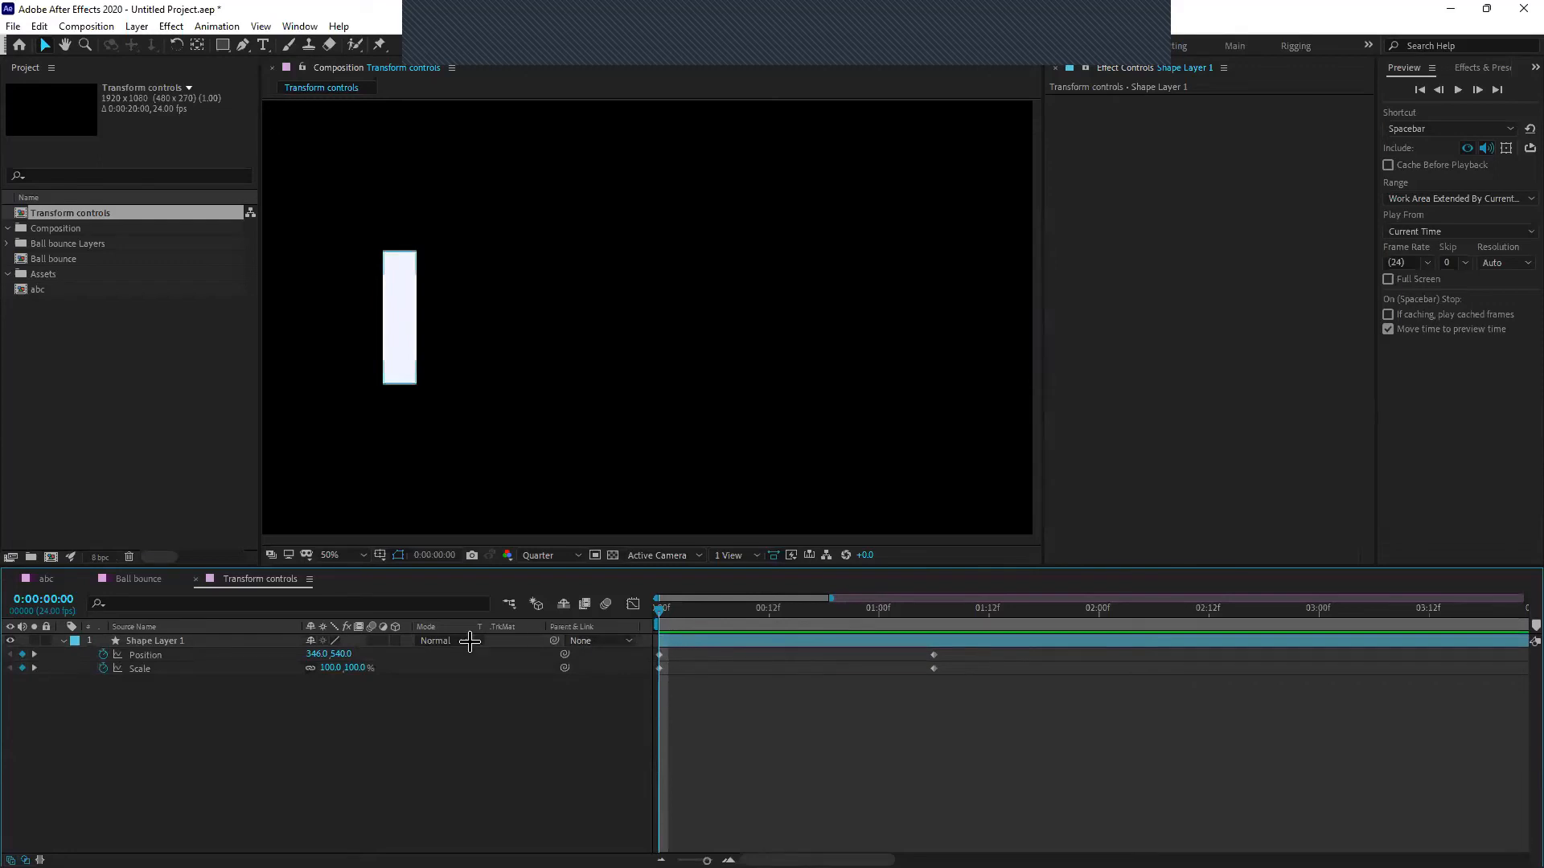
Reveal all modified properties of the bar layer, then show only its keyframed properties
{"action": "left_click", "coordinate": [286, 641]}
{"action": "key", "text": "u"}
{"action": "key", "text": "u"}
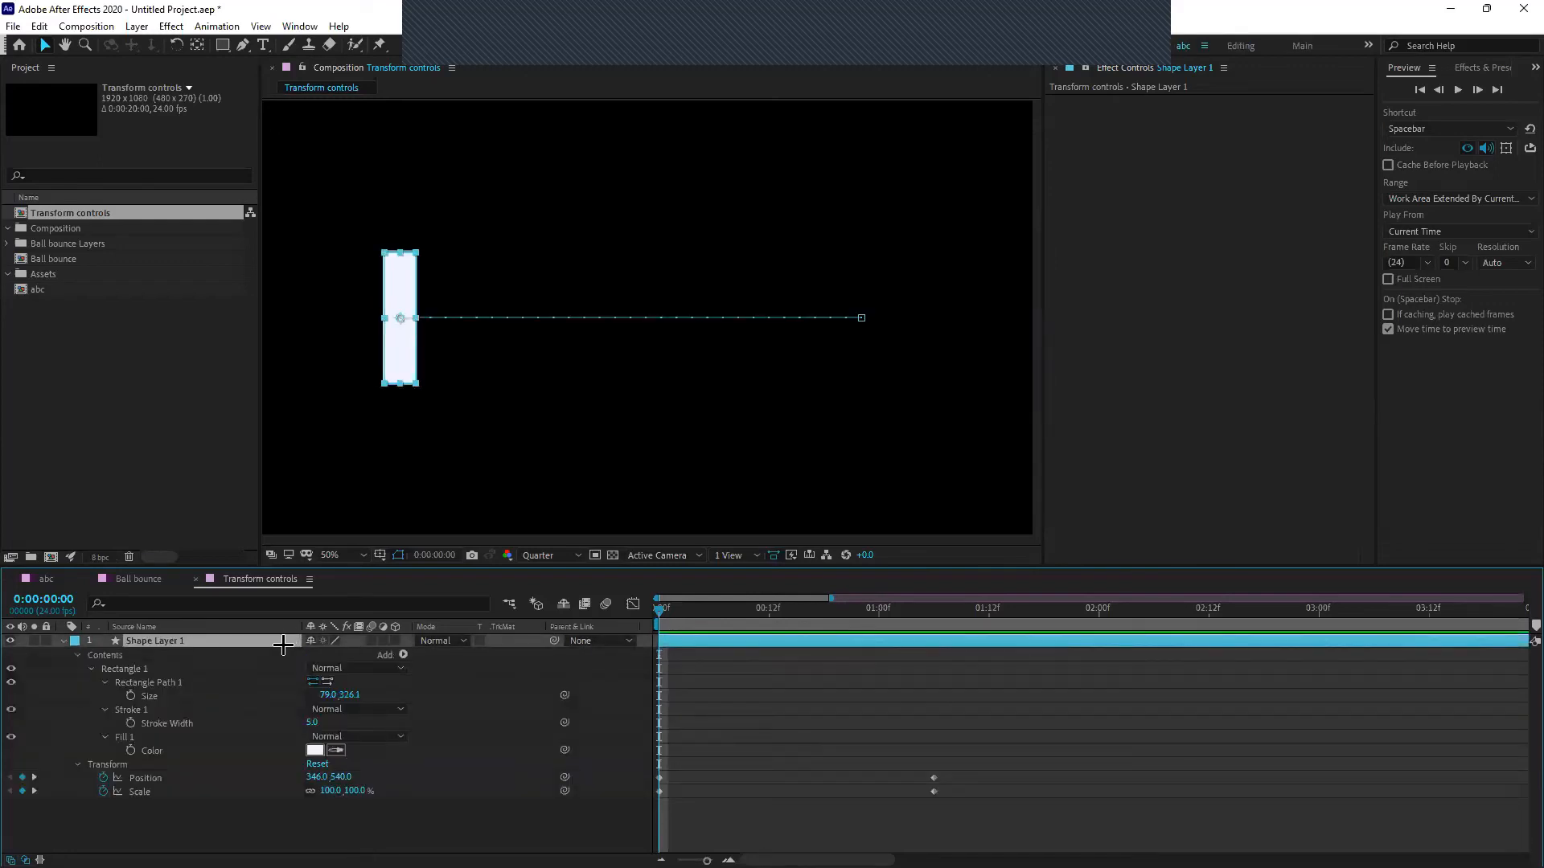
{"action": "key", "text": "u"}
{"action": "left_click", "coordinate": [331, 731]}
{"action": "left_click", "coordinate": [242, 642]}
{"action": "key", "text": "u"}
{"action": "left_click", "coordinate": [243, 704]}
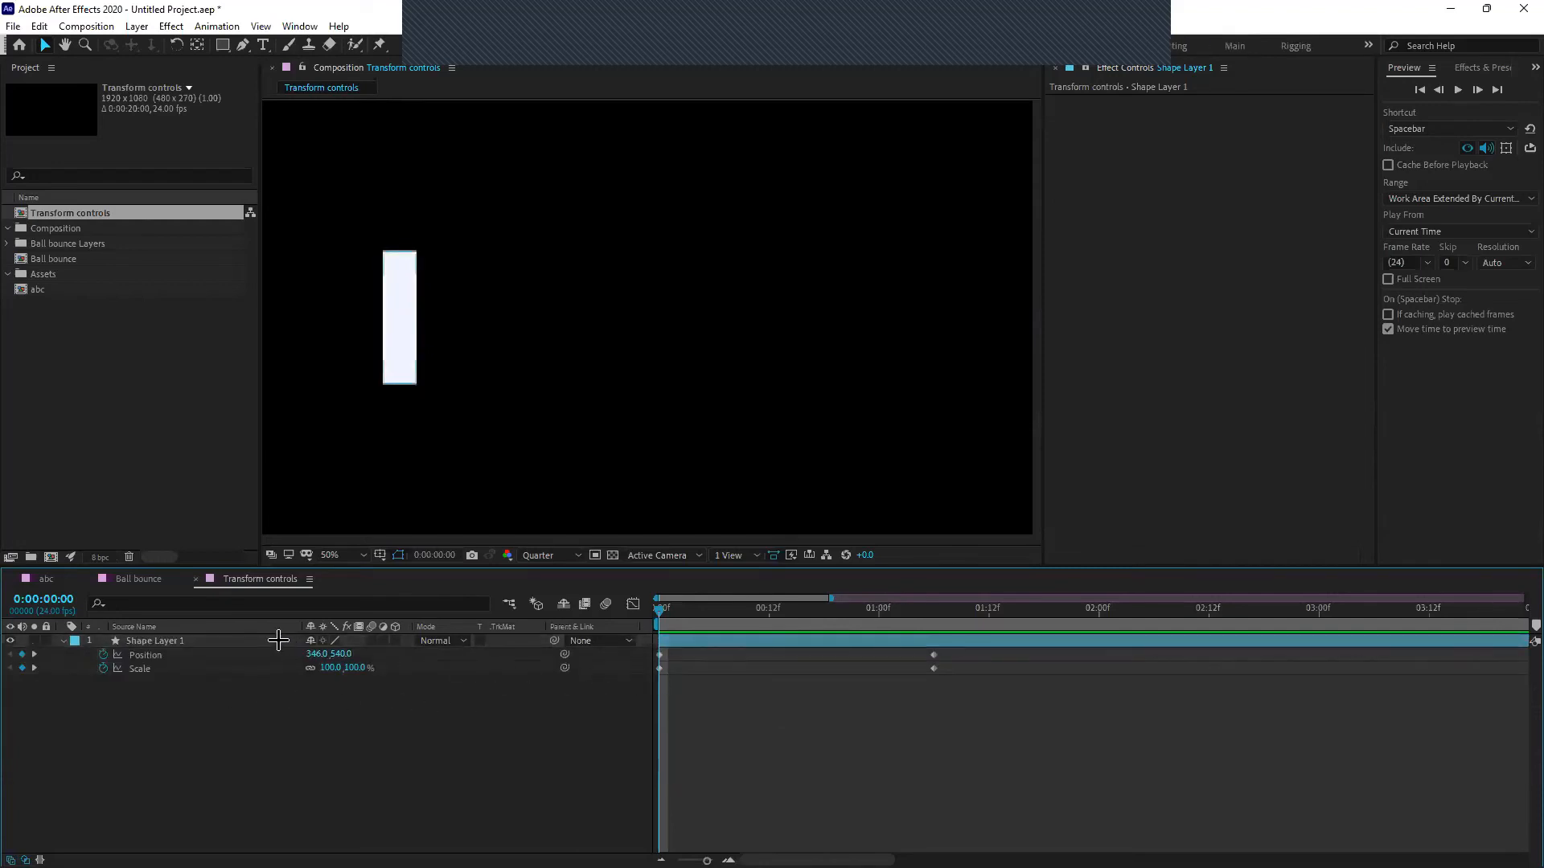
Scrub the animation between the first frame and 0:00:01:06, return to the first frame and collapse the bar layer
{"action": "left_click_drag", "start_coordinate": [658, 611], "coordinate": [933, 655]}
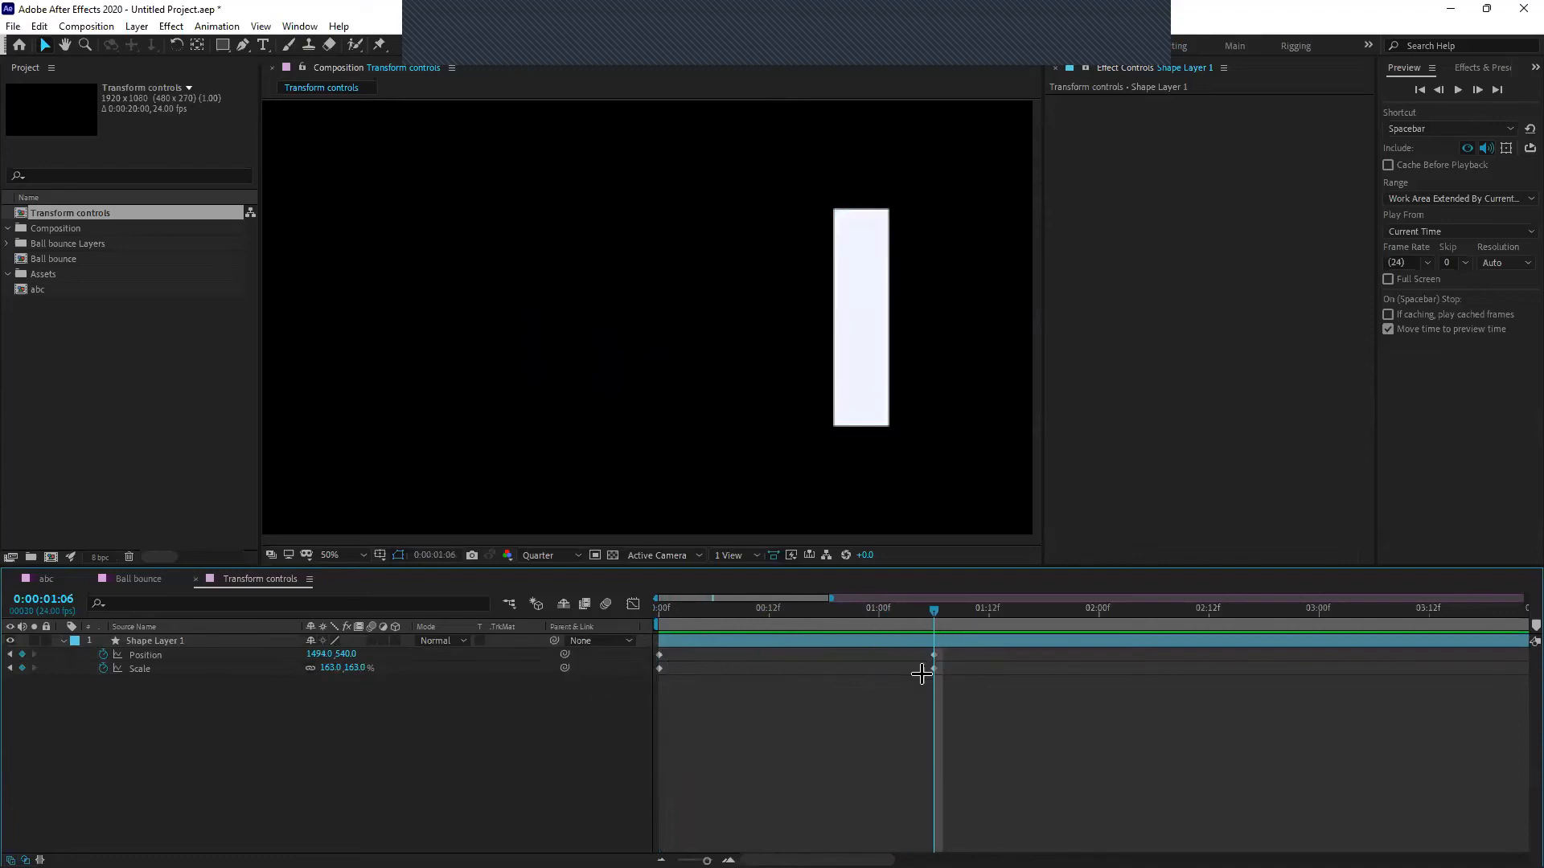
{"action": "left_click", "coordinate": [796, 613]}
{"action": "left_click_drag", "start_coordinate": [717, 617], "coordinate": [607, 675]}
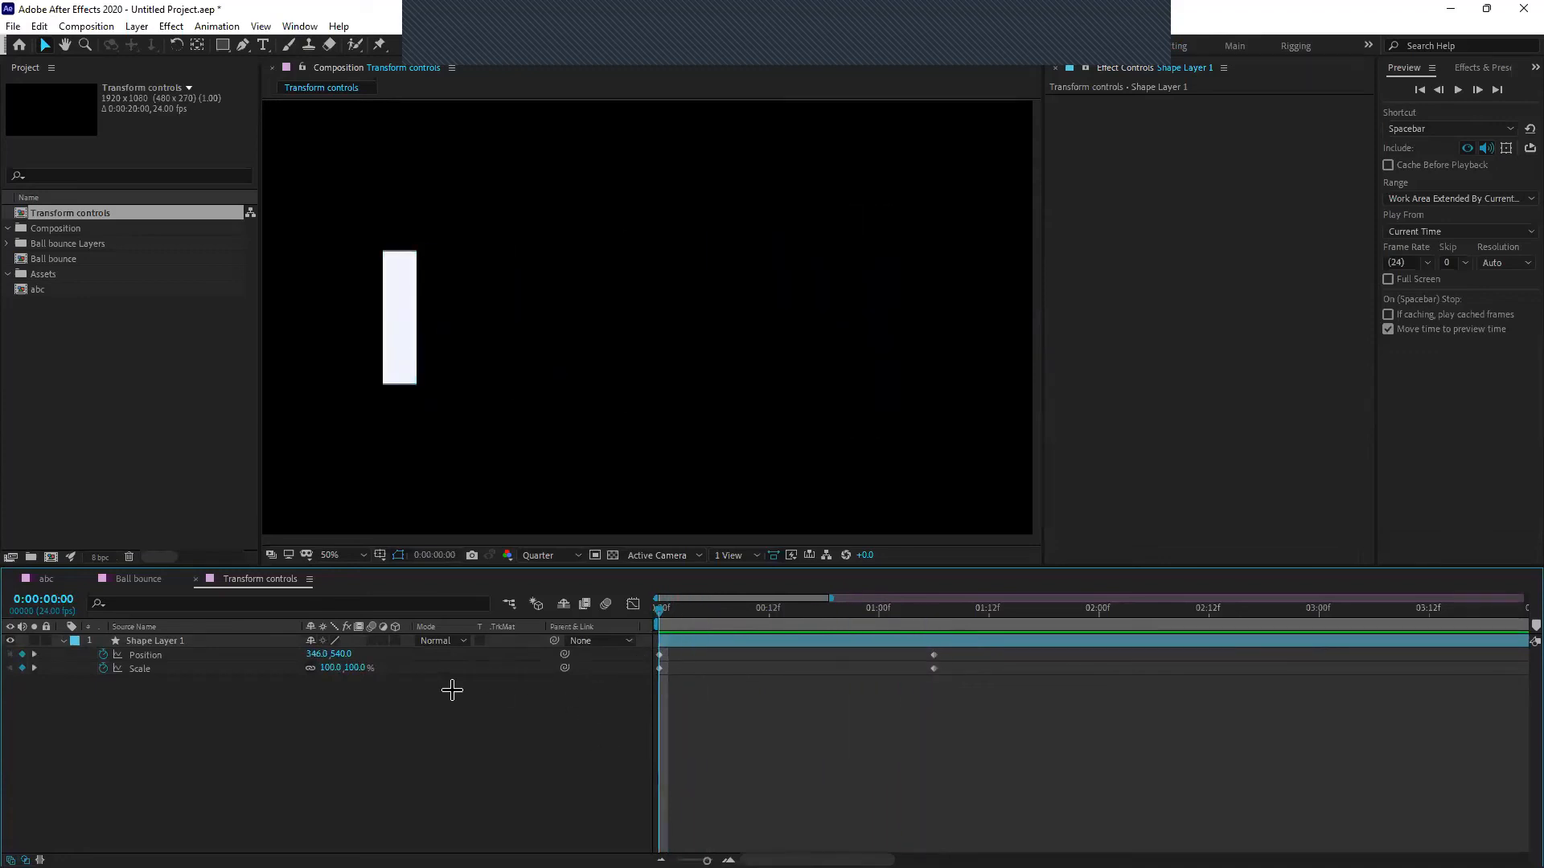
{"action": "left_click", "coordinate": [61, 641]}
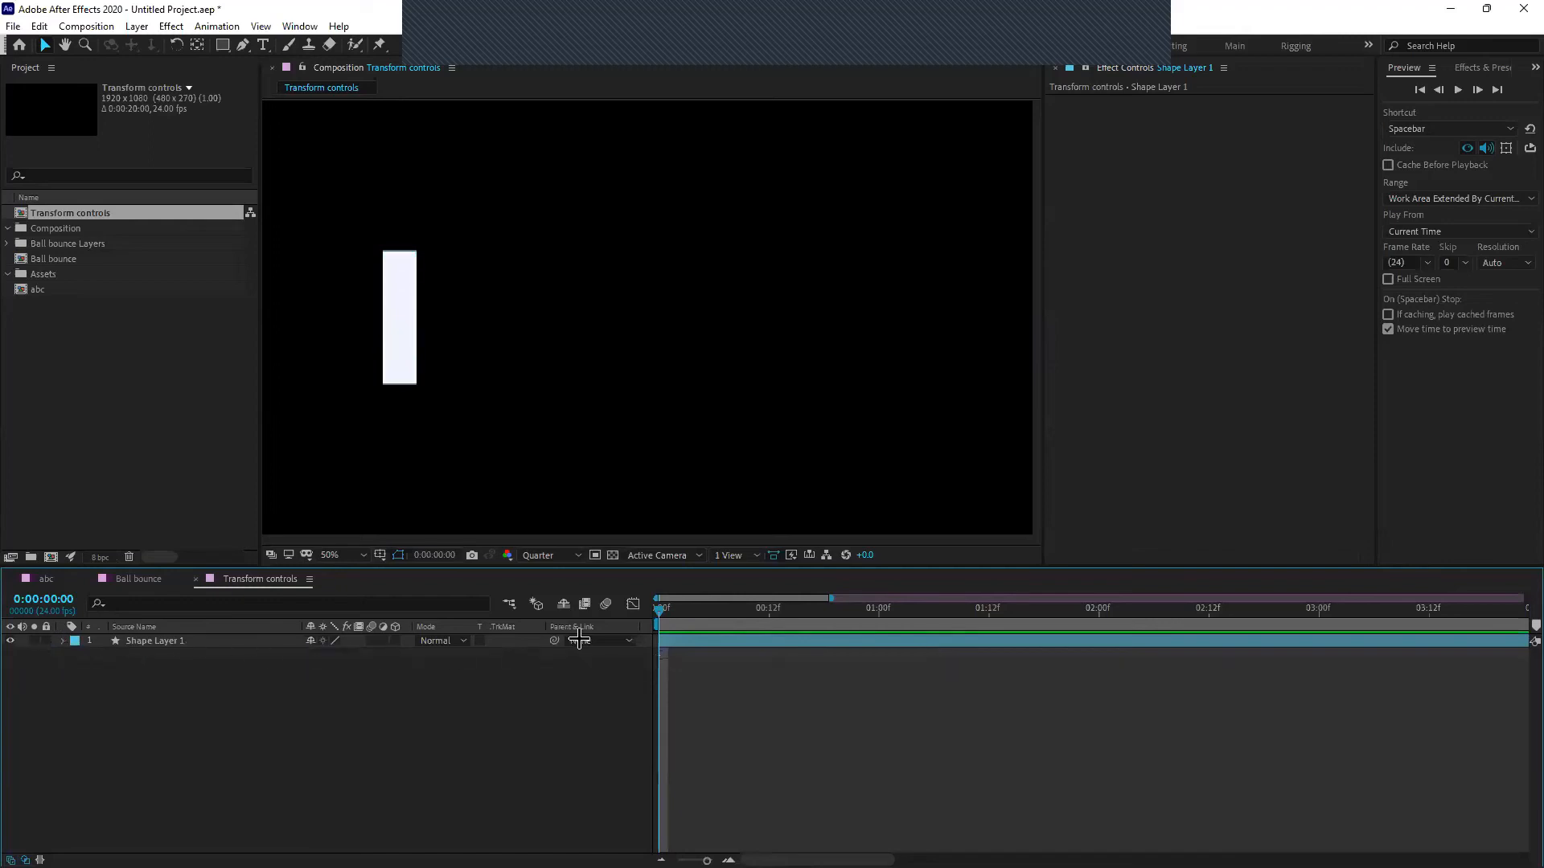
Rename the bar's shape layer as Block
{"action": "left_click", "coordinate": [672, 637]}
{"action": "left_click", "coordinate": [630, 679]}
{"action": "left_click", "coordinate": [216, 644]}
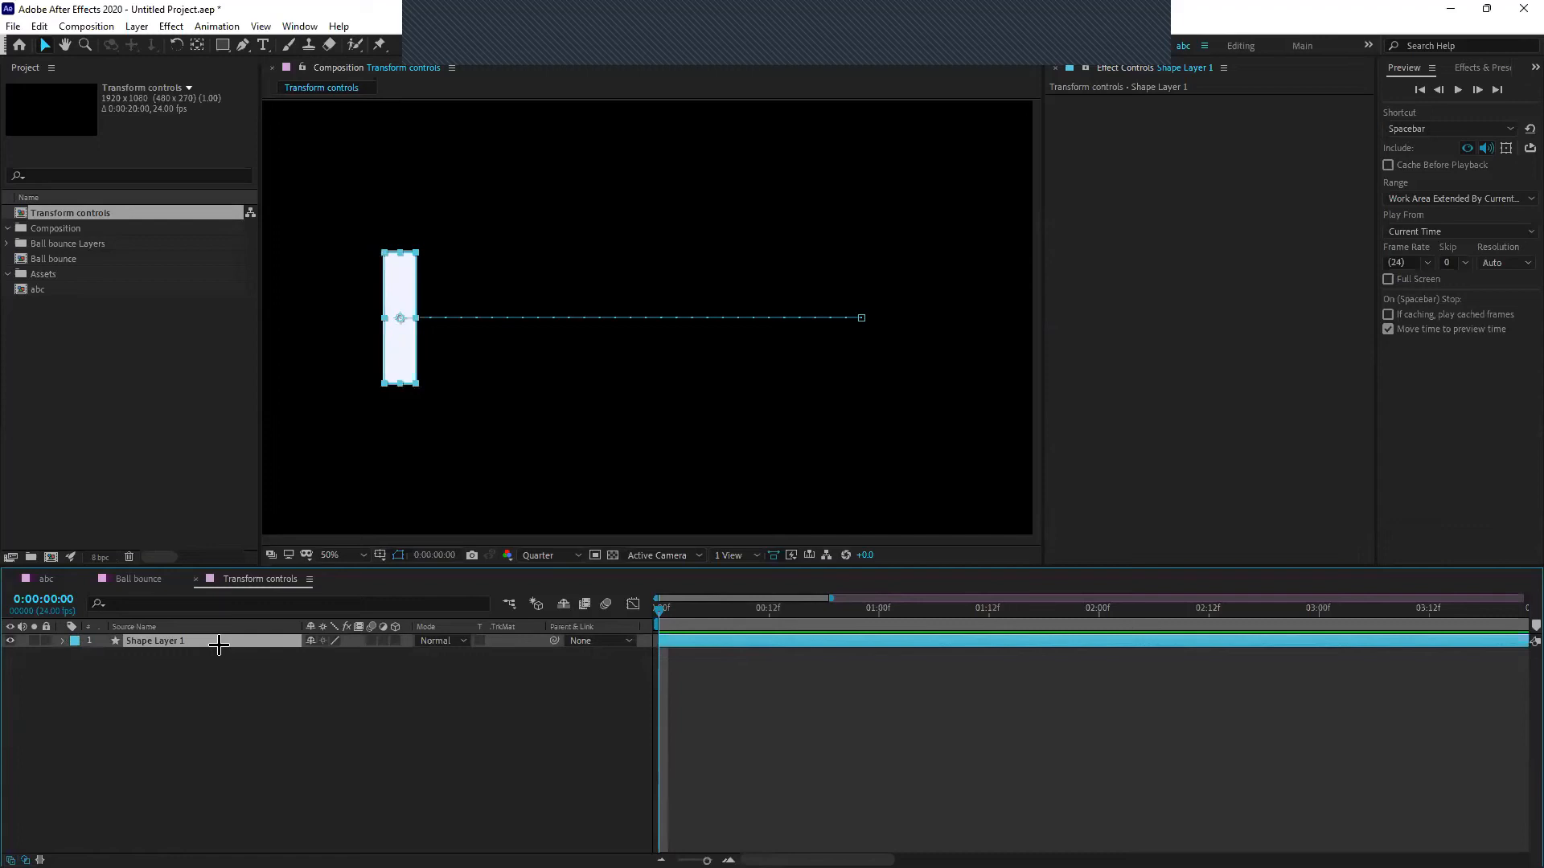
{"action": "key", "text": "Return"}
{"action": "type", "text": "Bl"}
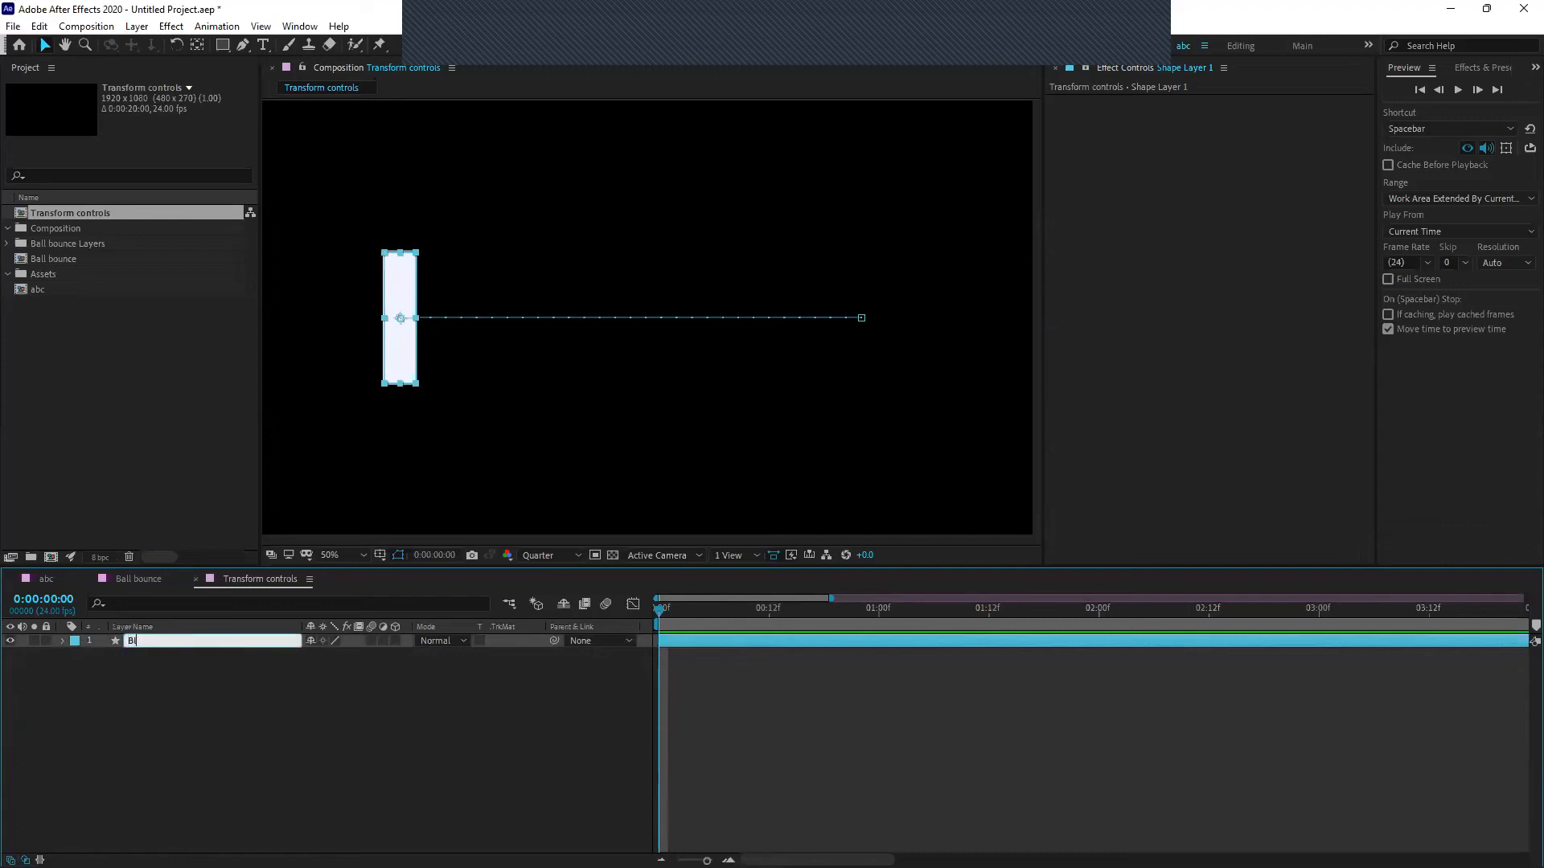
{"action": "type", "text": "ock"}
{"action": "key", "text": "Return"}
{"action": "left_click", "coordinate": [245, 663]}
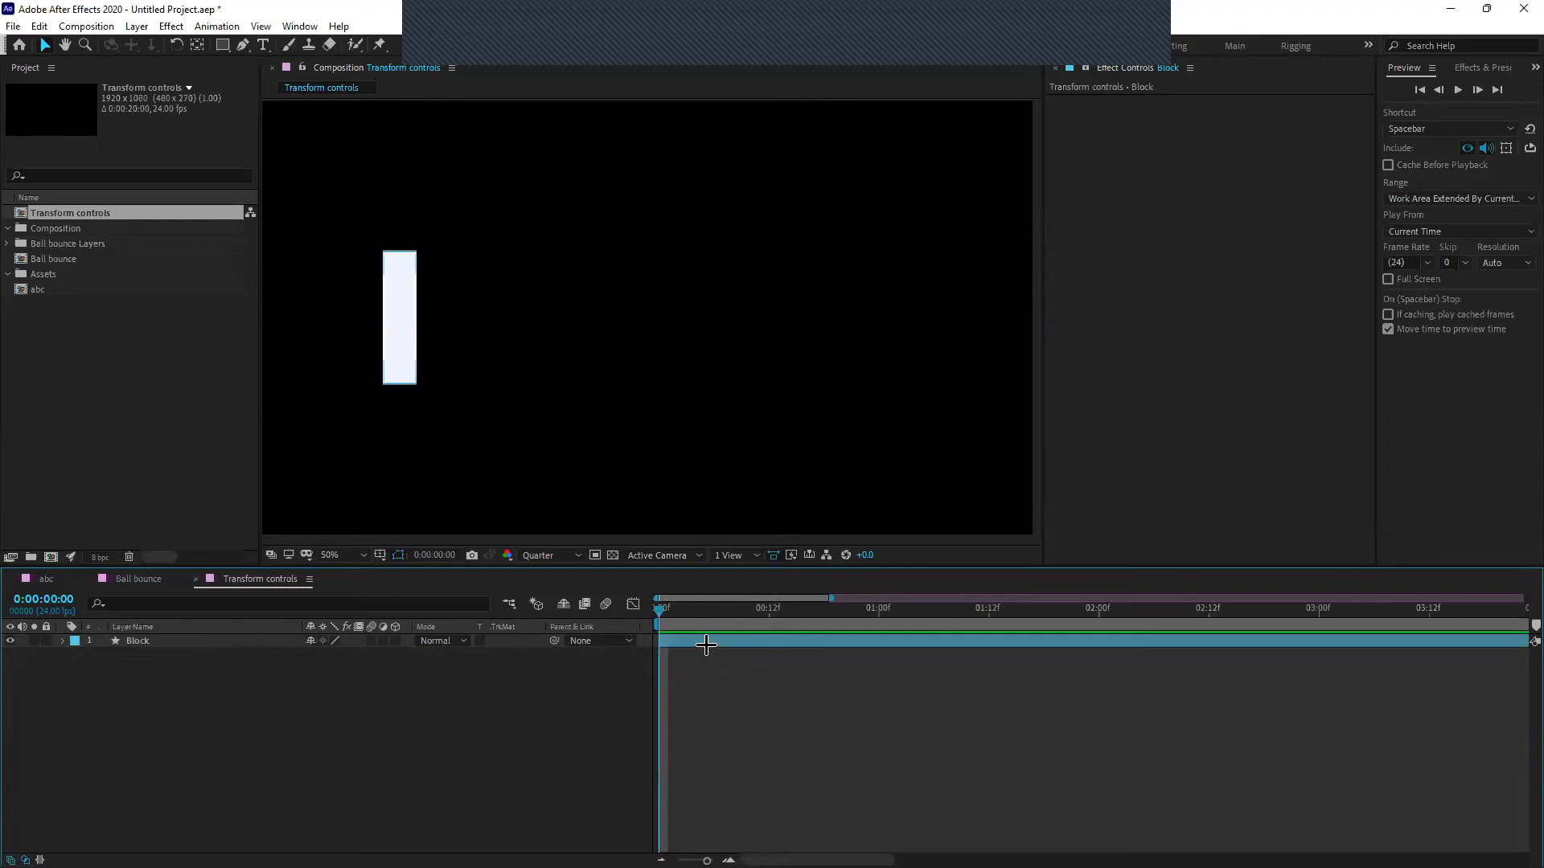
{"action": "left_click", "coordinate": [61, 641]}
{"action": "left_click", "coordinate": [61, 641]}
{"action": "left_click", "coordinate": [214, 639]}
{"action": "left_click", "coordinate": [166, 656]}
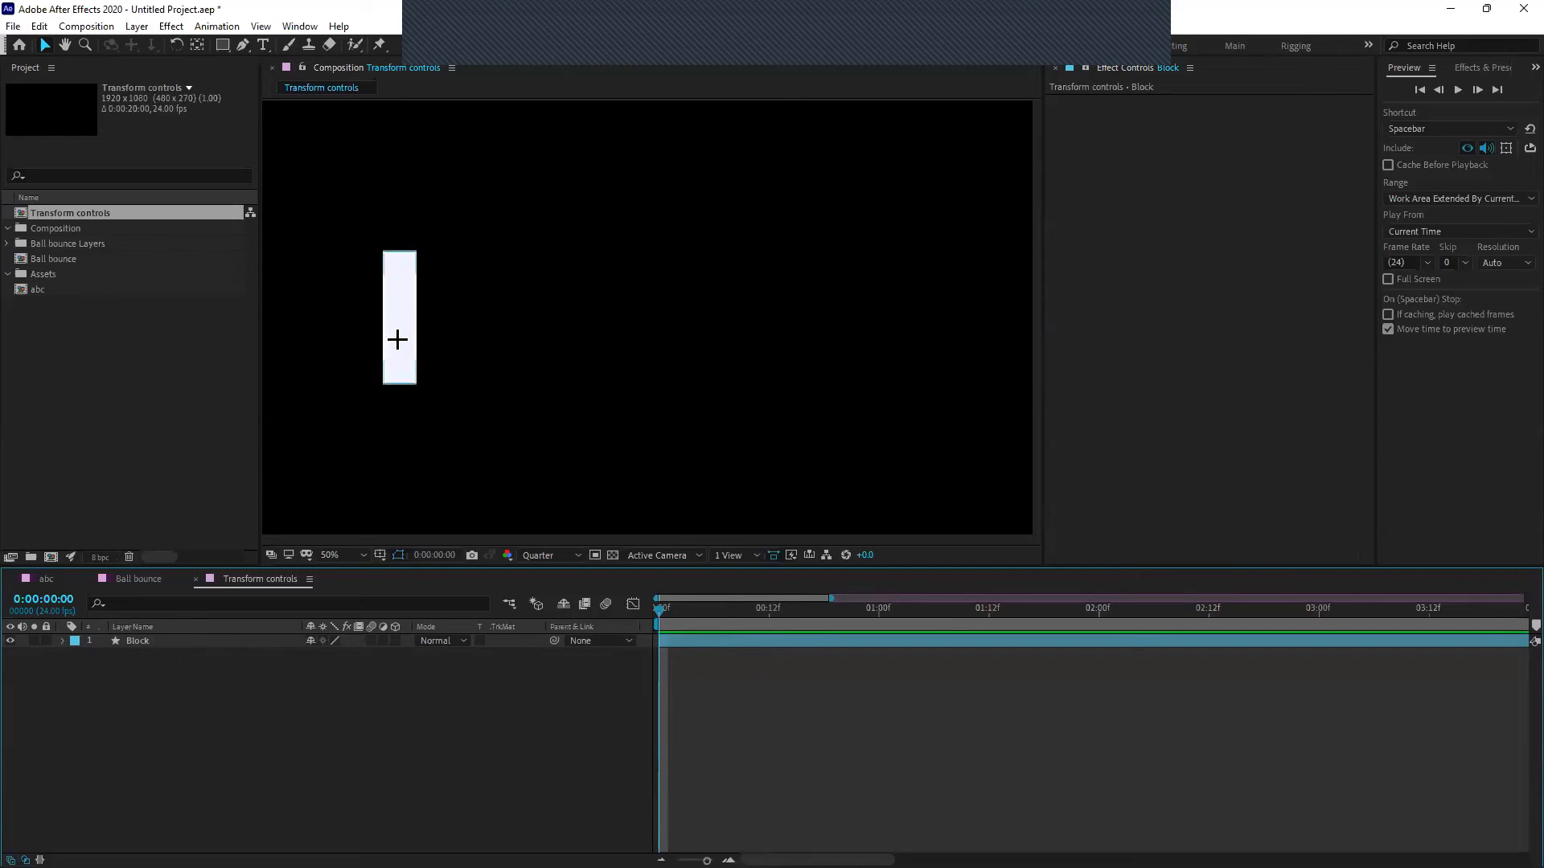
Hide the Block layer and create a white (FFFFFF) 1920 × 1080 px solid layer named solid
{"action": "left_click", "coordinate": [13, 641]}
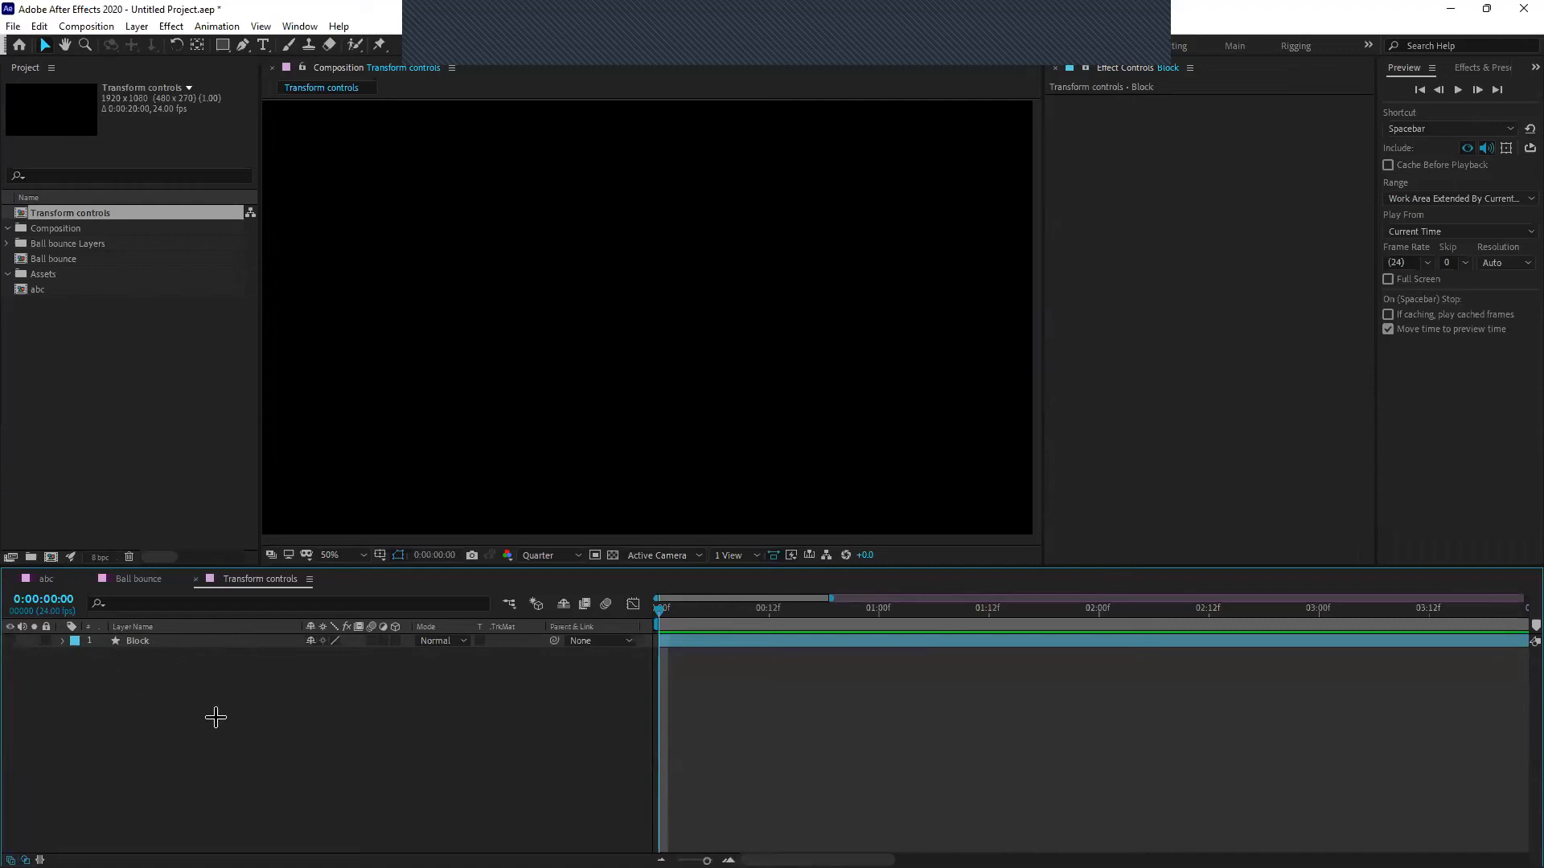
{"action": "right_click", "coordinate": [197, 696]}
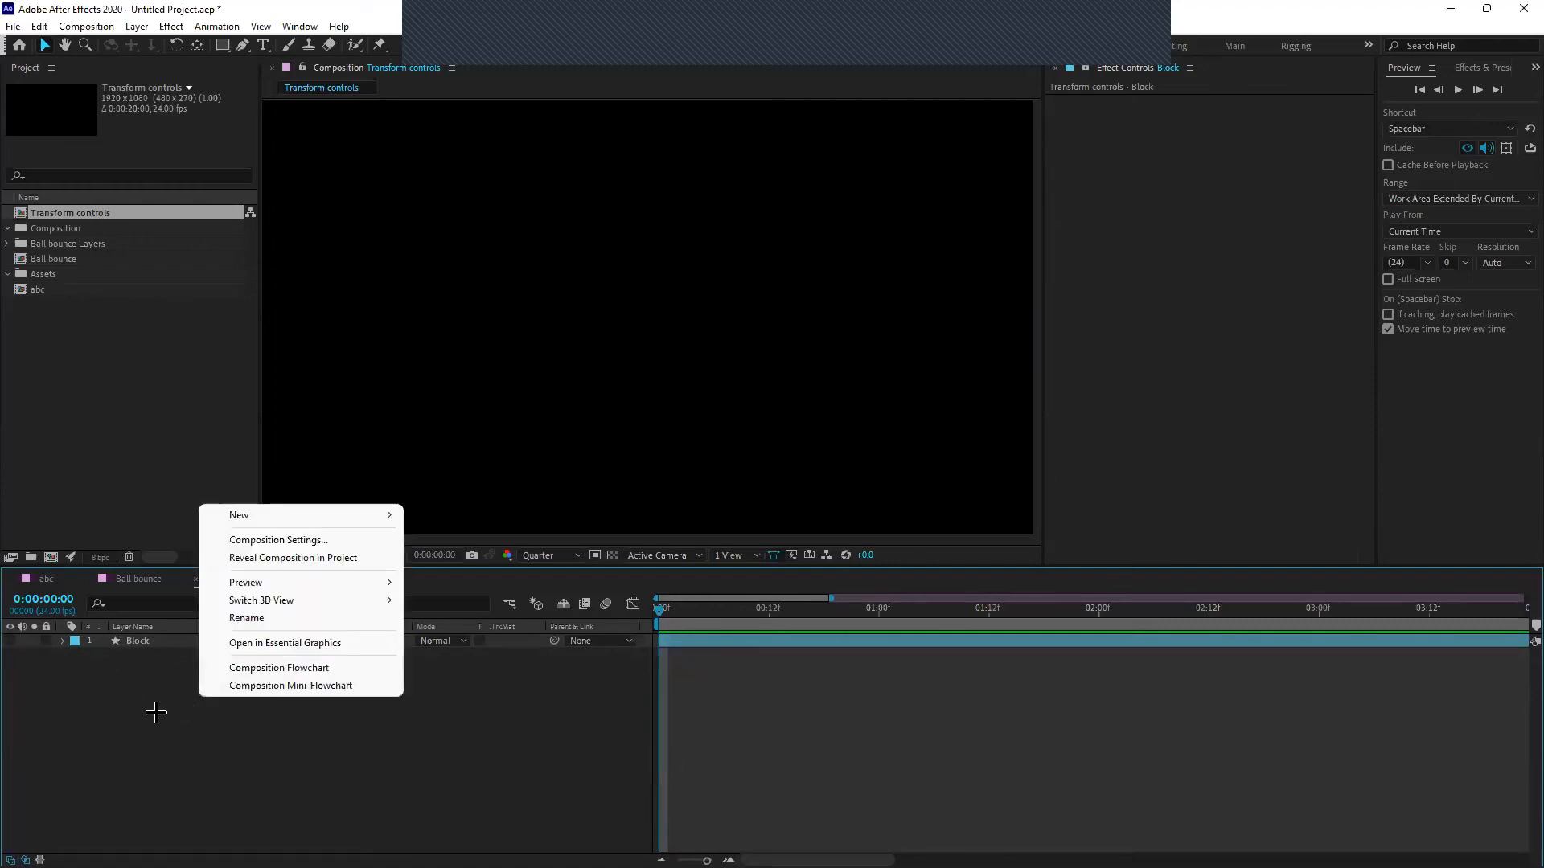
{"action": "right_click", "coordinate": [137, 725]}
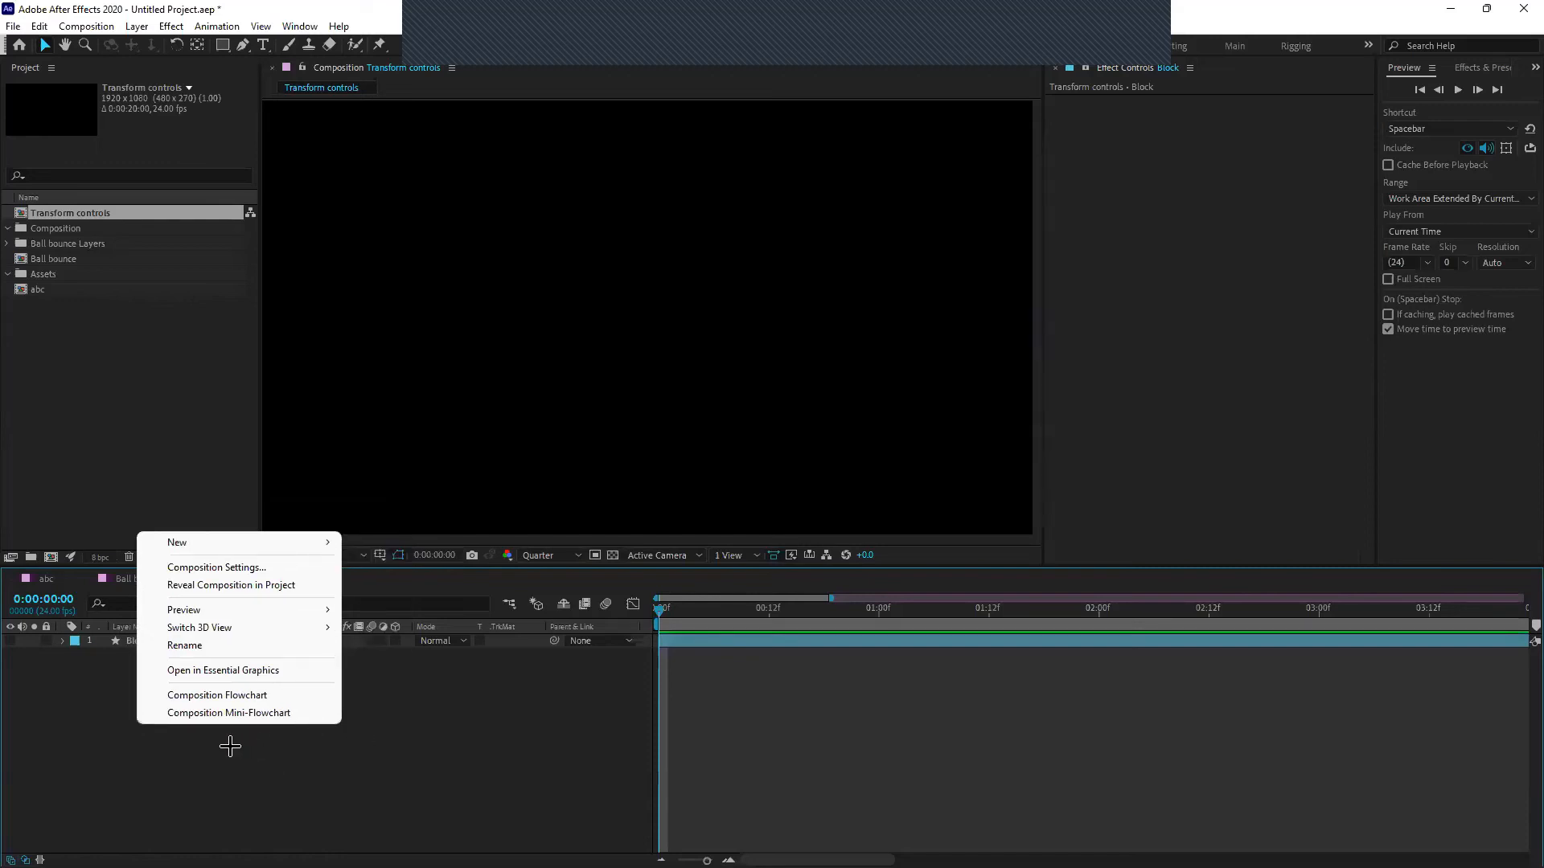
{"action": "right_click", "coordinate": [230, 747]}
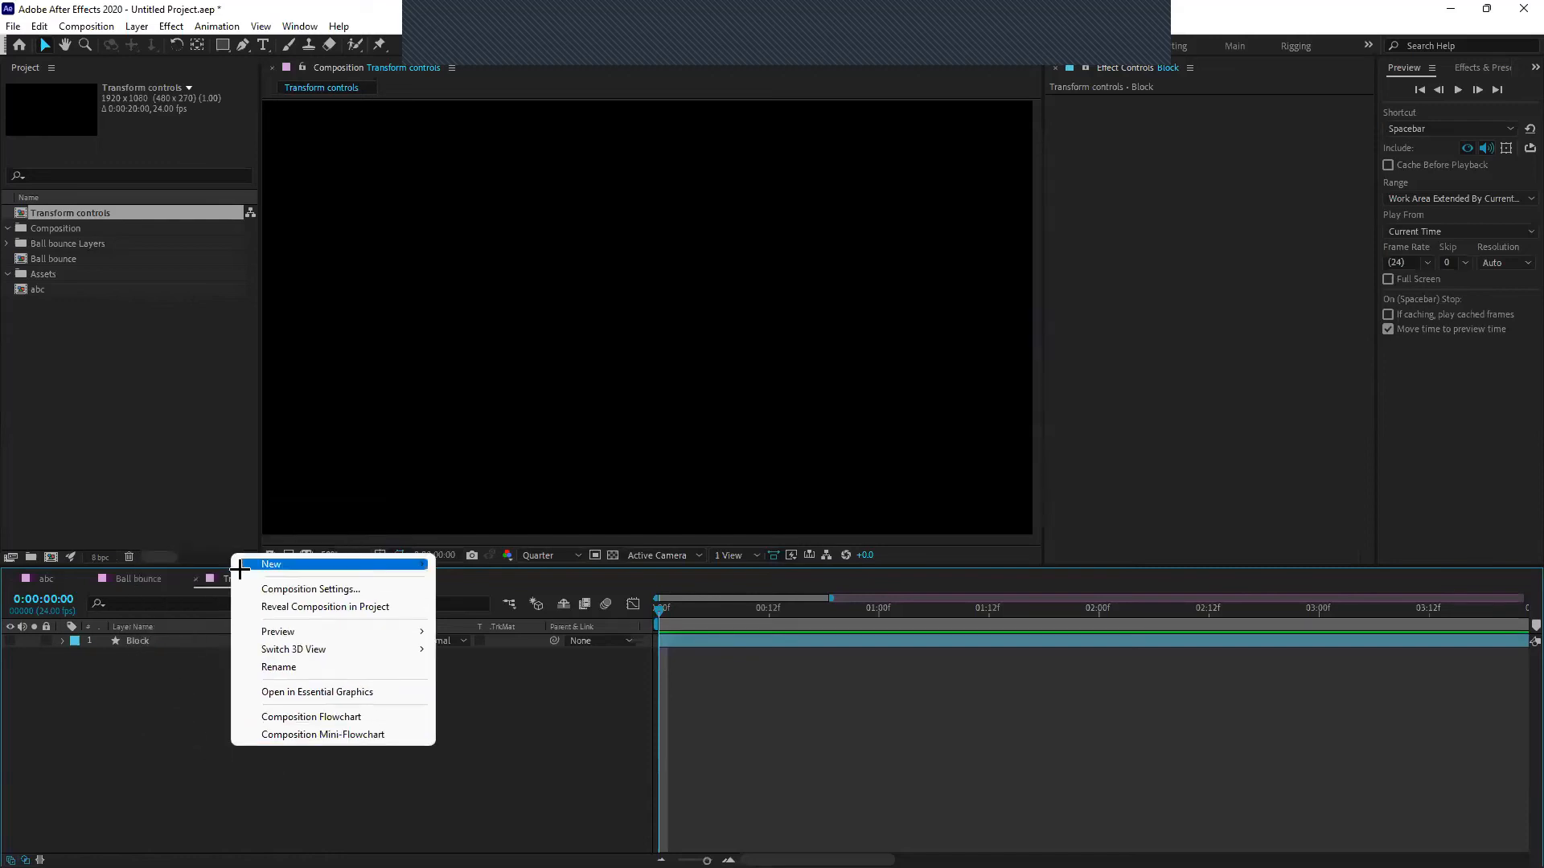
{"action": "mouse_move", "coordinate": [240, 569]}
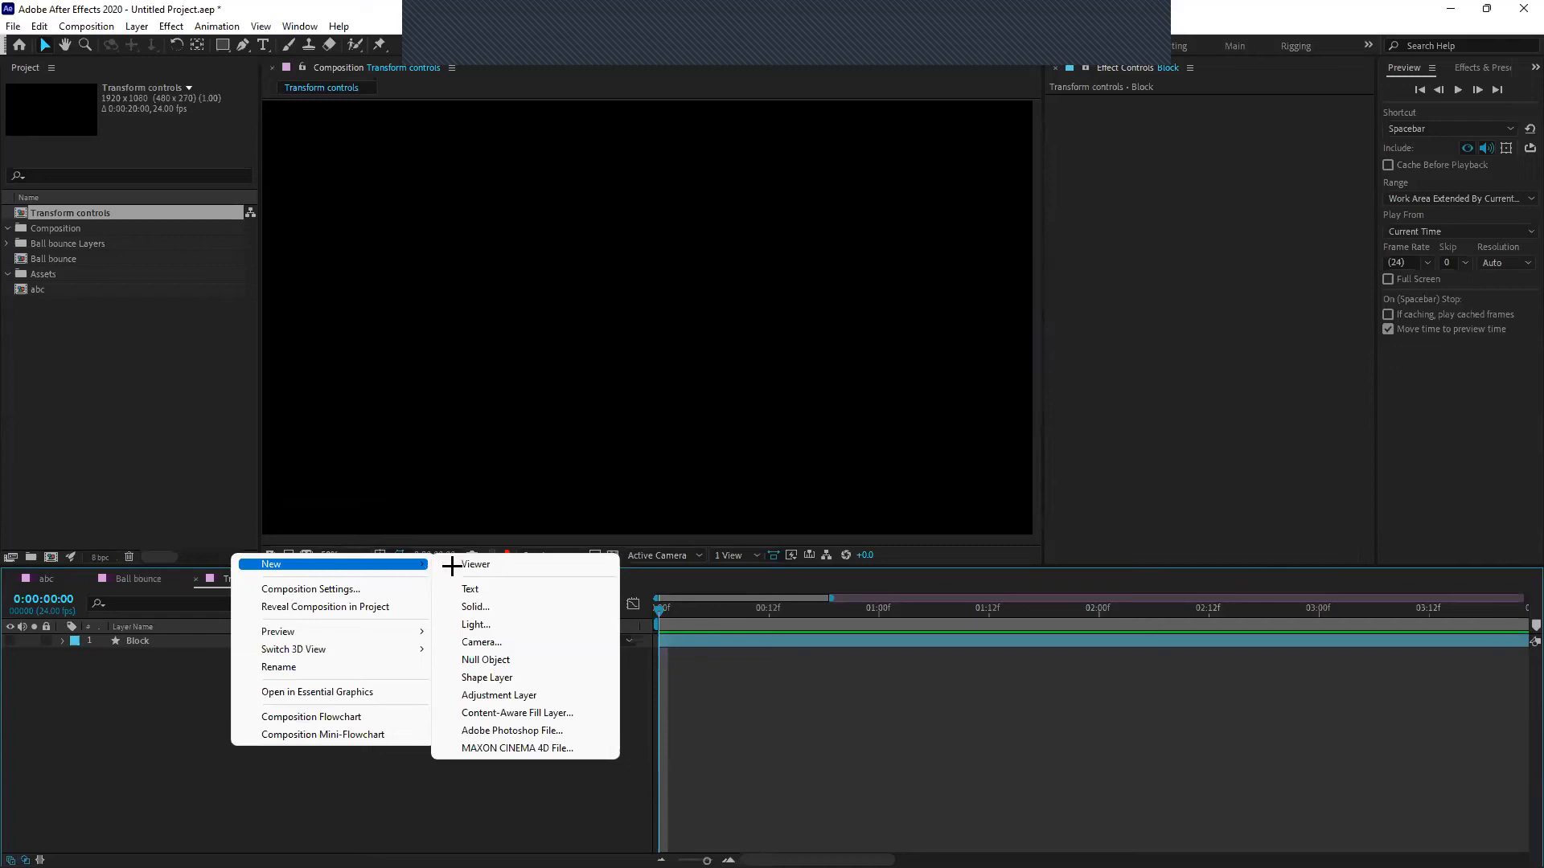
{"action": "left_click", "coordinate": [483, 605]}
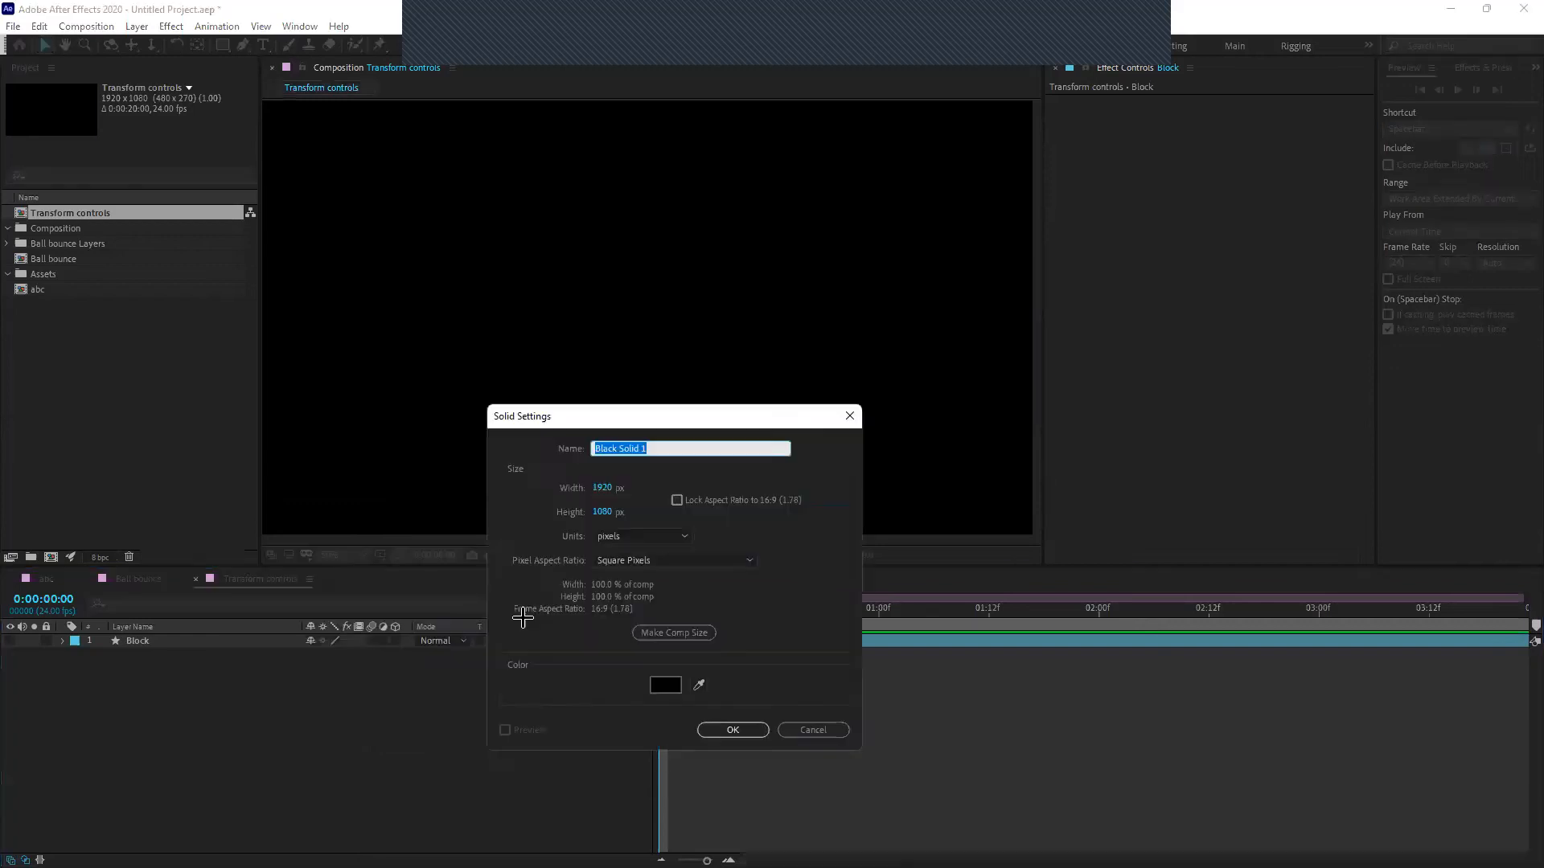
{"action": "left_click_drag", "start_coordinate": [615, 418], "coordinate": [624, 378]}
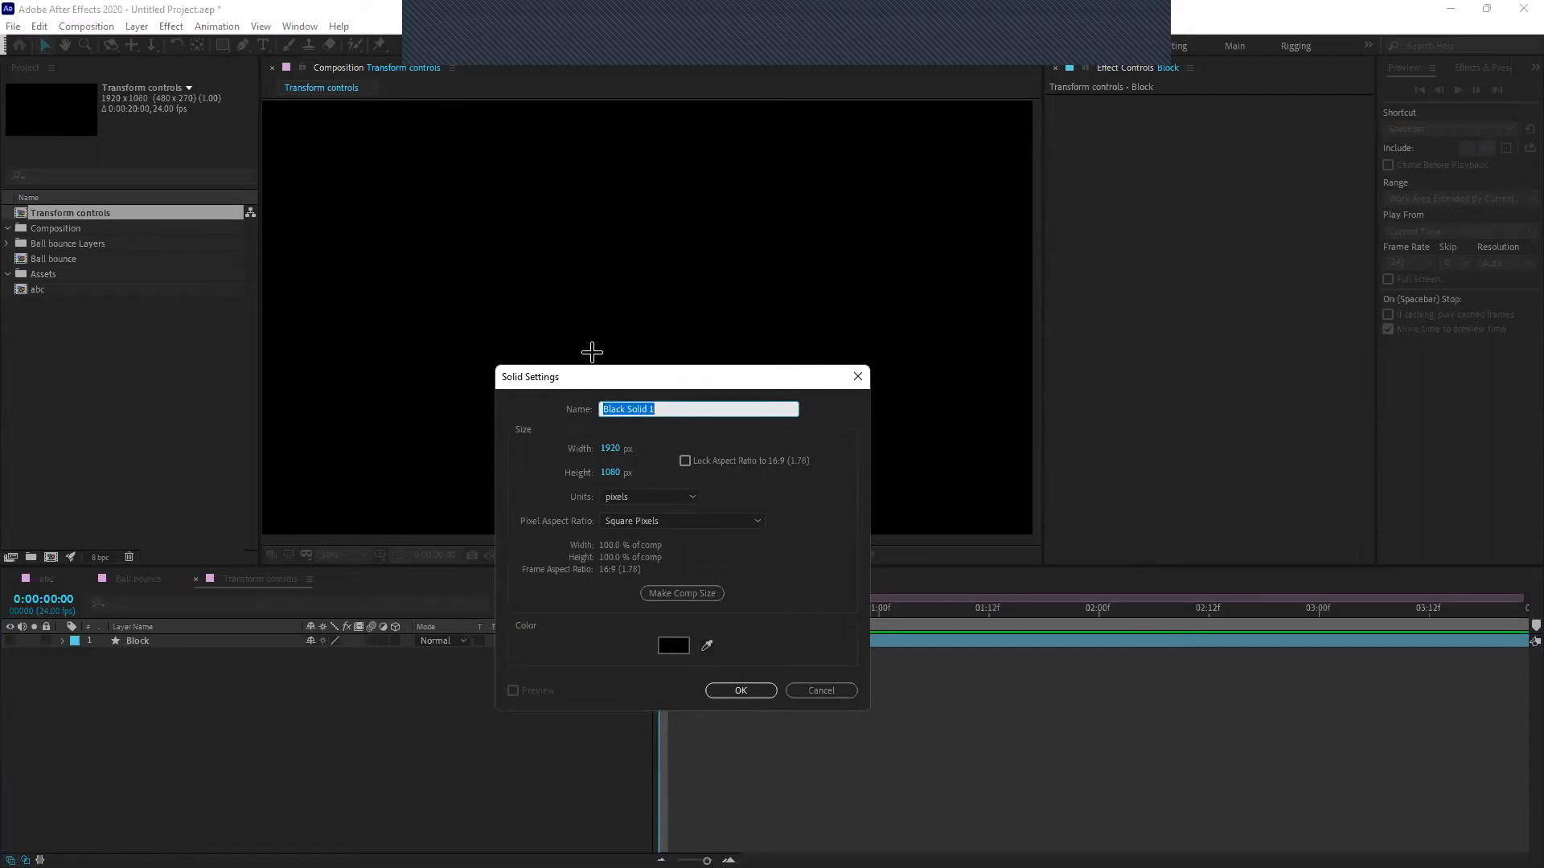
{"action": "type", "text": "solid"}
{"action": "left_click", "coordinate": [673, 646]}
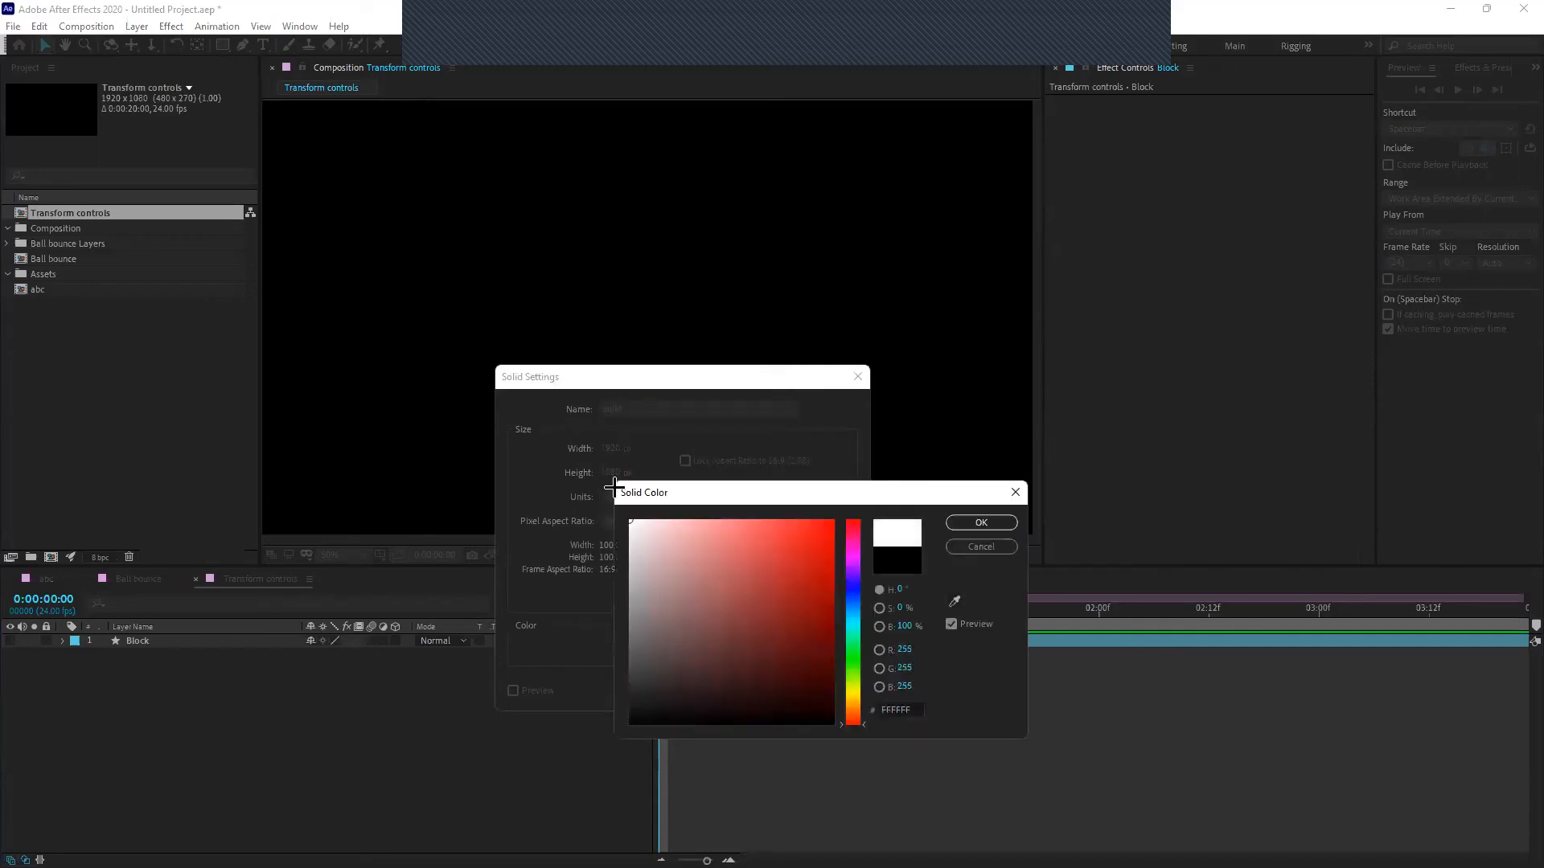
{"action": "left_click", "coordinate": [964, 523]}
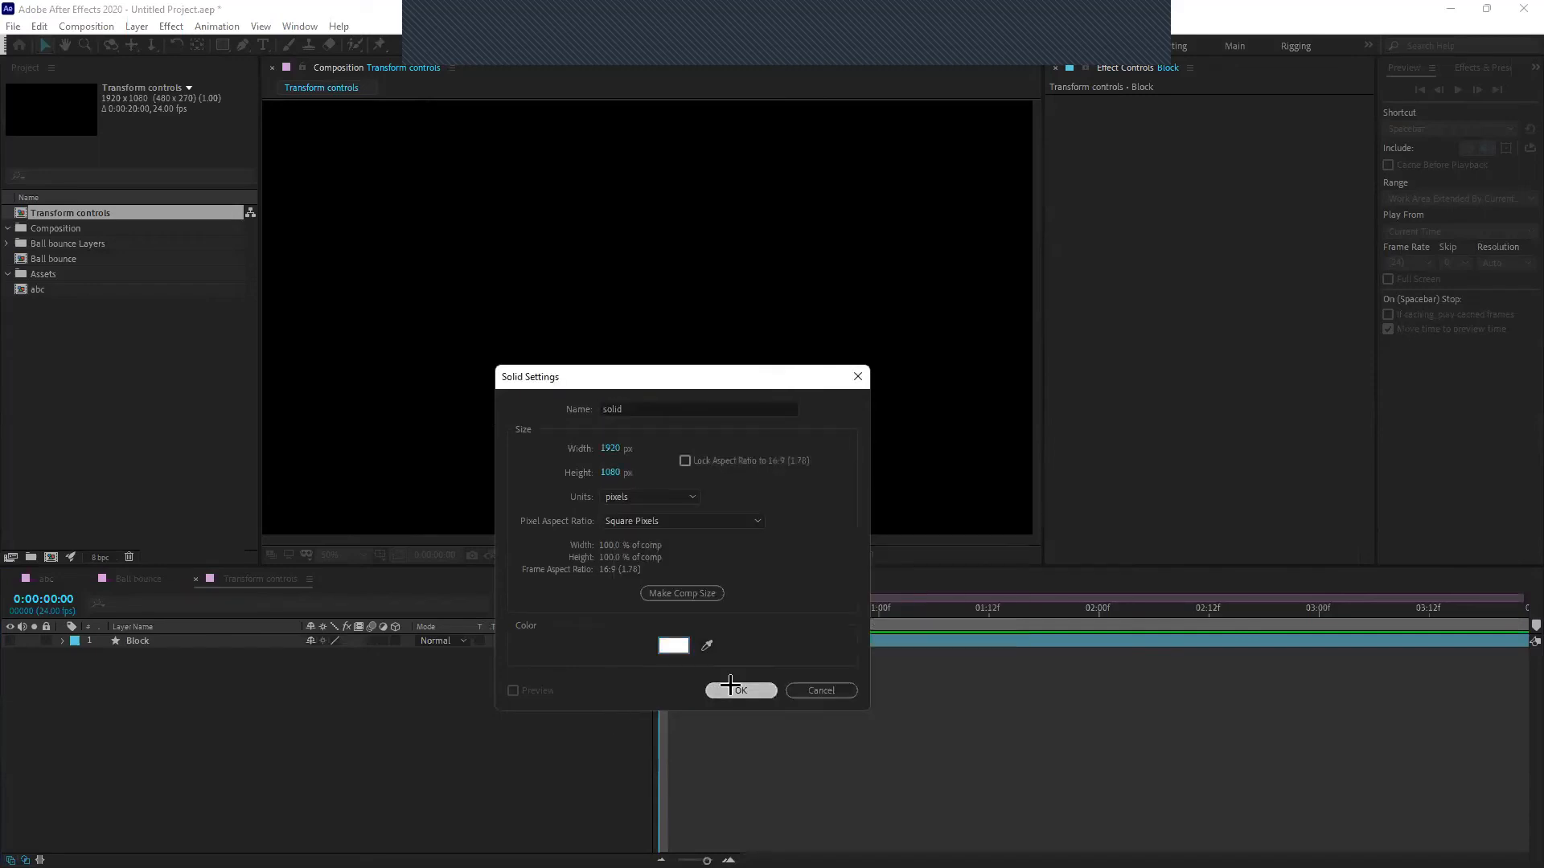
{"action": "left_click", "coordinate": [739, 690]}
Try shifting the white solid in the composition, then undo the move and deselect the layer
{"action": "scroll", "coordinate": [683, 423], "scroll_direction": "down", "scroll_amount": 2}
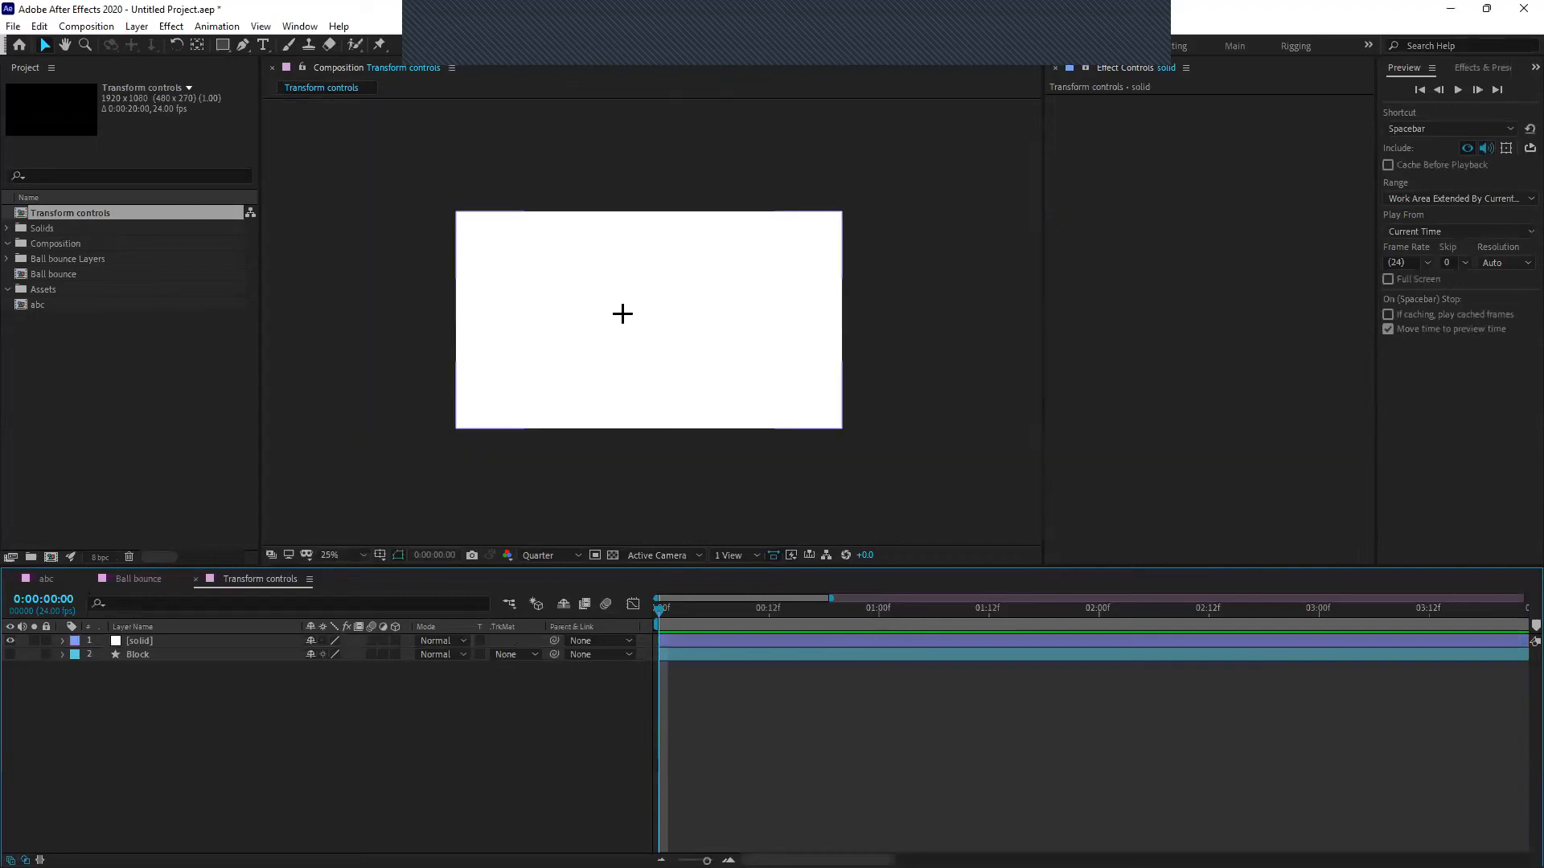
{"action": "scroll", "coordinate": [622, 313], "scroll_direction": "up", "scroll_amount": 2}
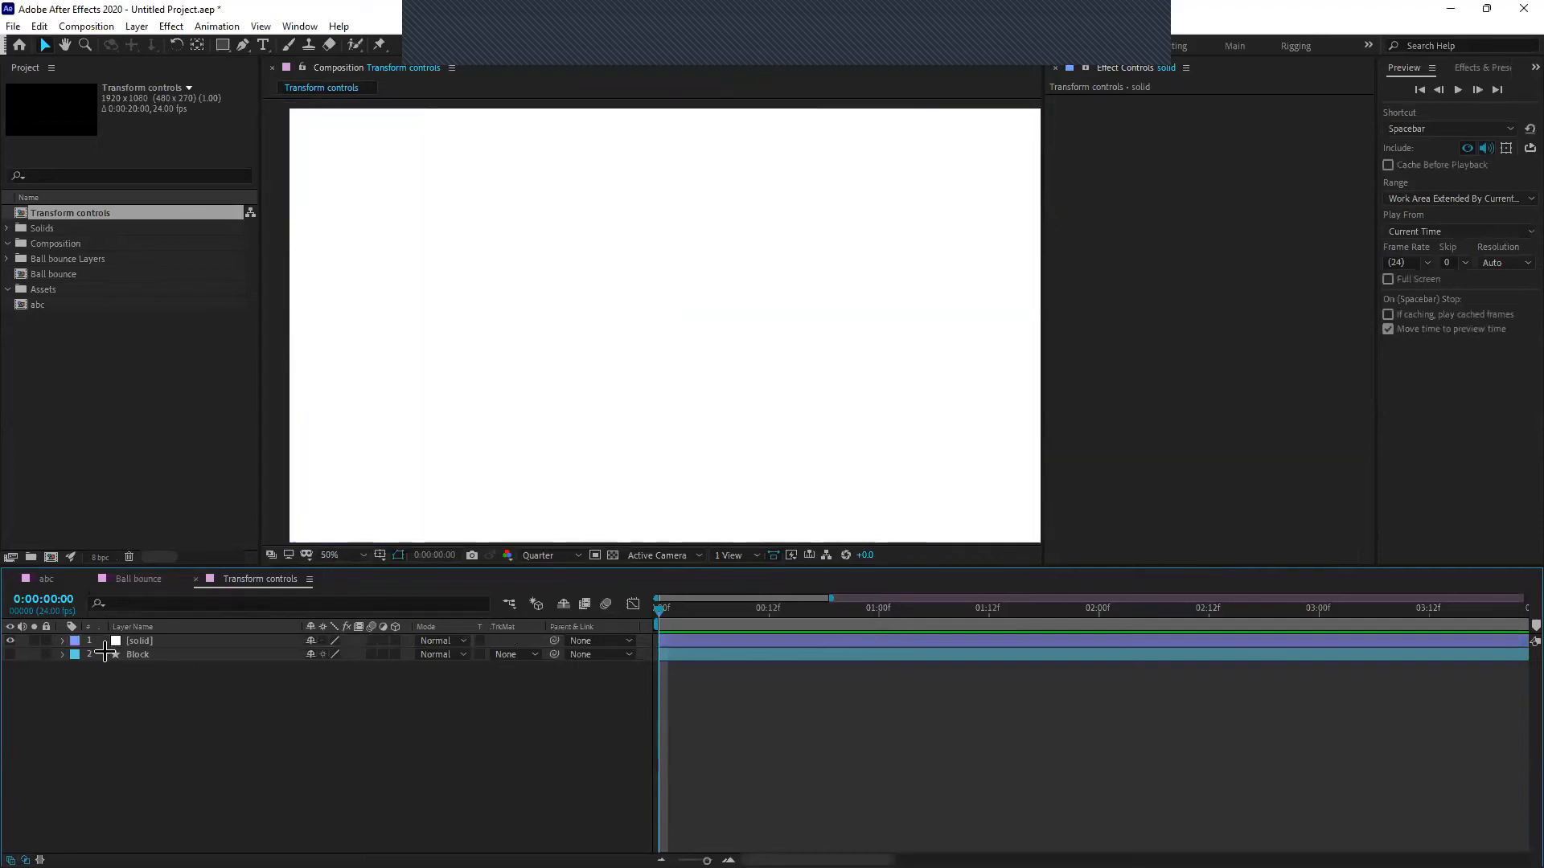
{"action": "left_click", "coordinate": [488, 441]}
{"action": "scroll", "coordinate": [540, 407], "scroll_direction": "down", "scroll_amount": 2}
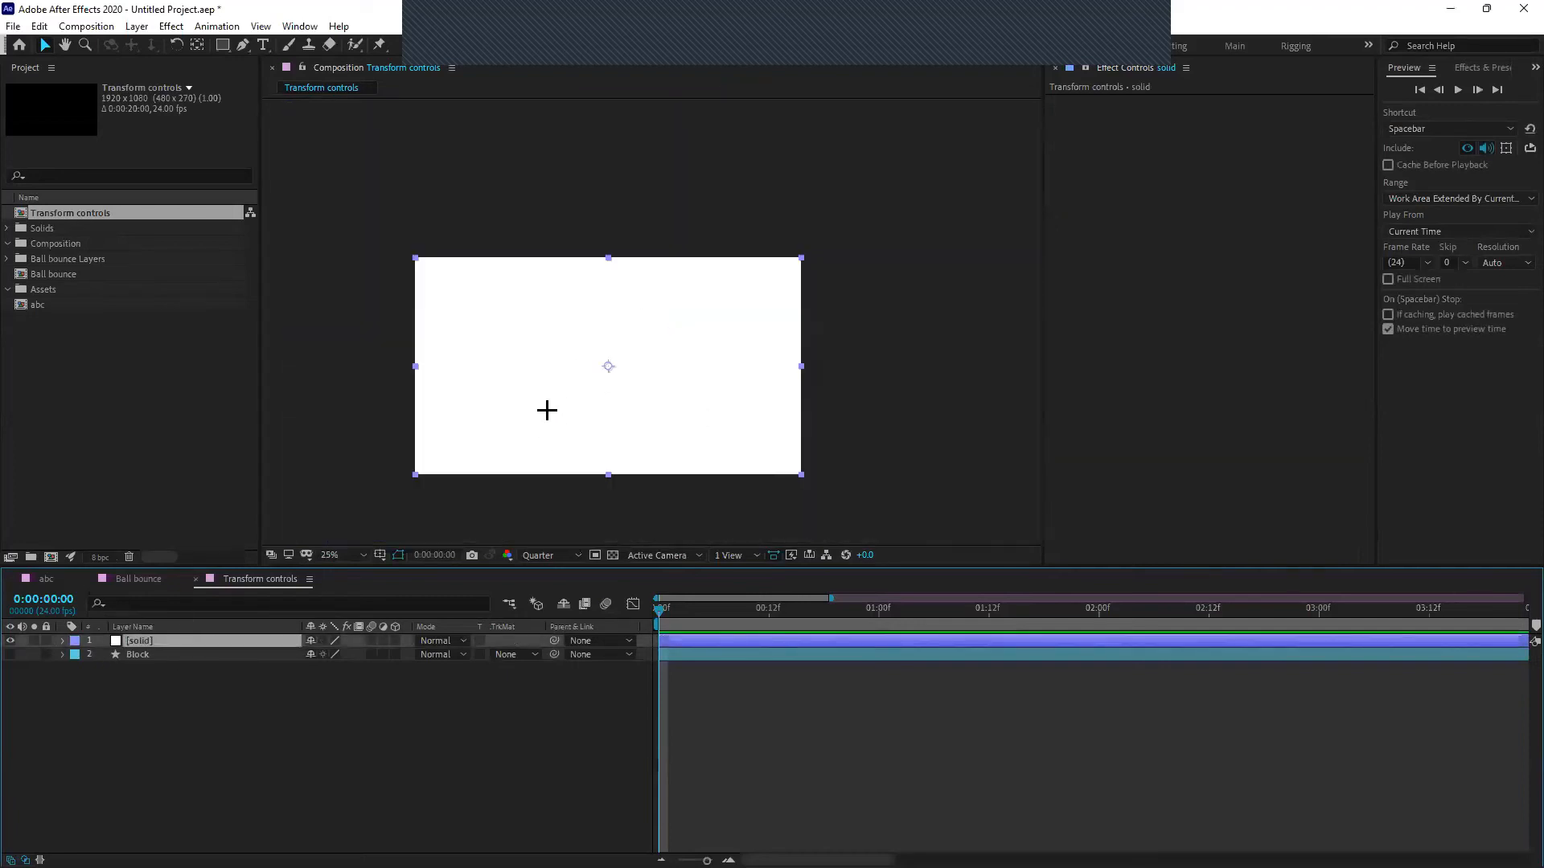
{"action": "left_click", "coordinate": [630, 493]}
{"action": "left_click_drag", "start_coordinate": [612, 456], "coordinate": [615, 368]}
{"action": "left_click", "coordinate": [207, 641]}
{"action": "key", "text": "ctrl+z"}
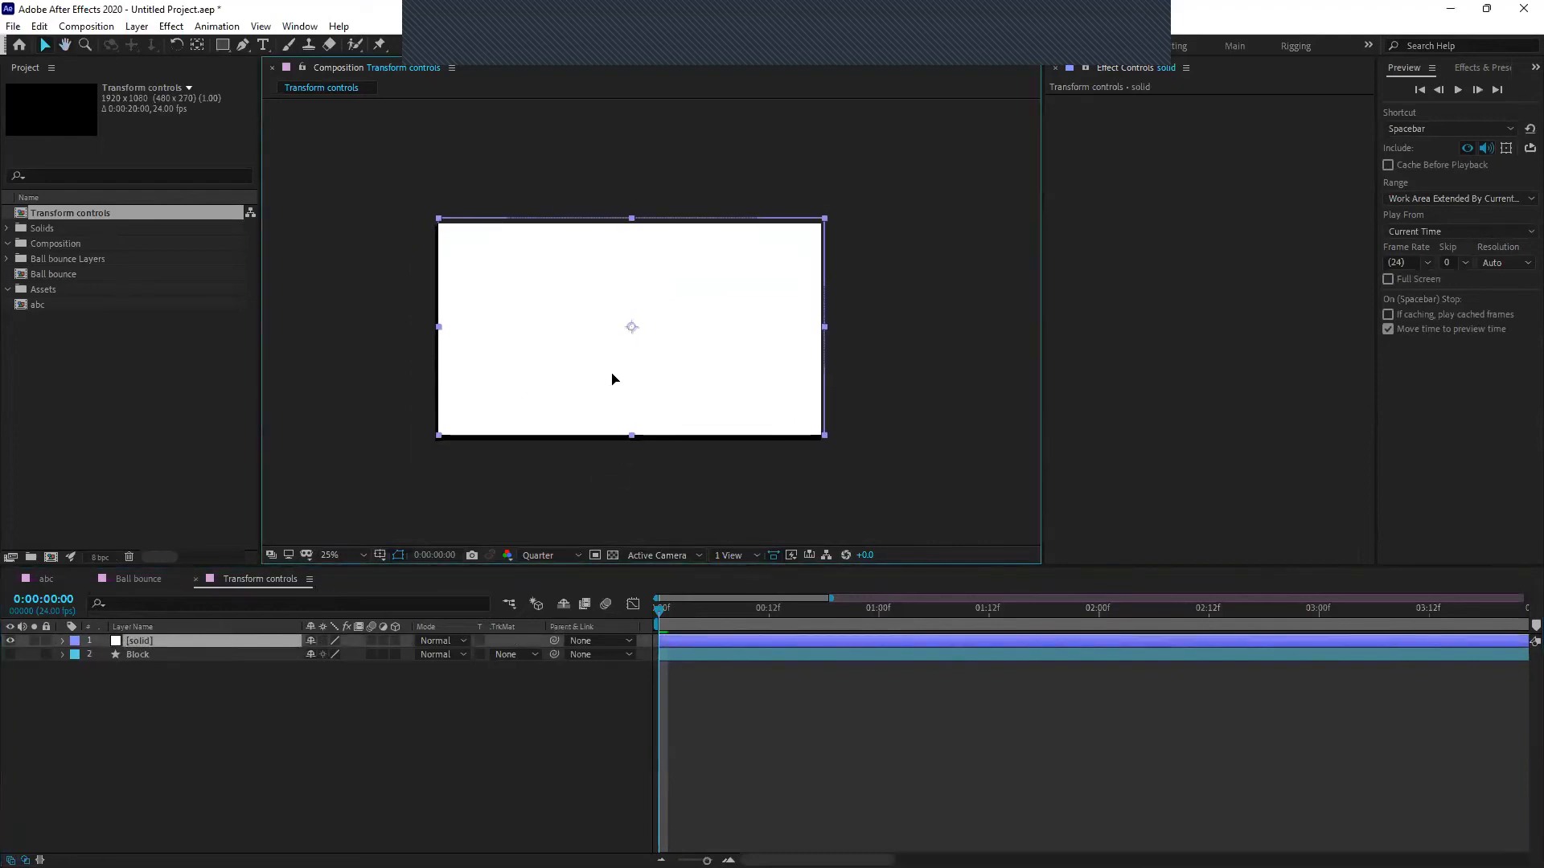
{"action": "left_click", "coordinate": [508, 695]}
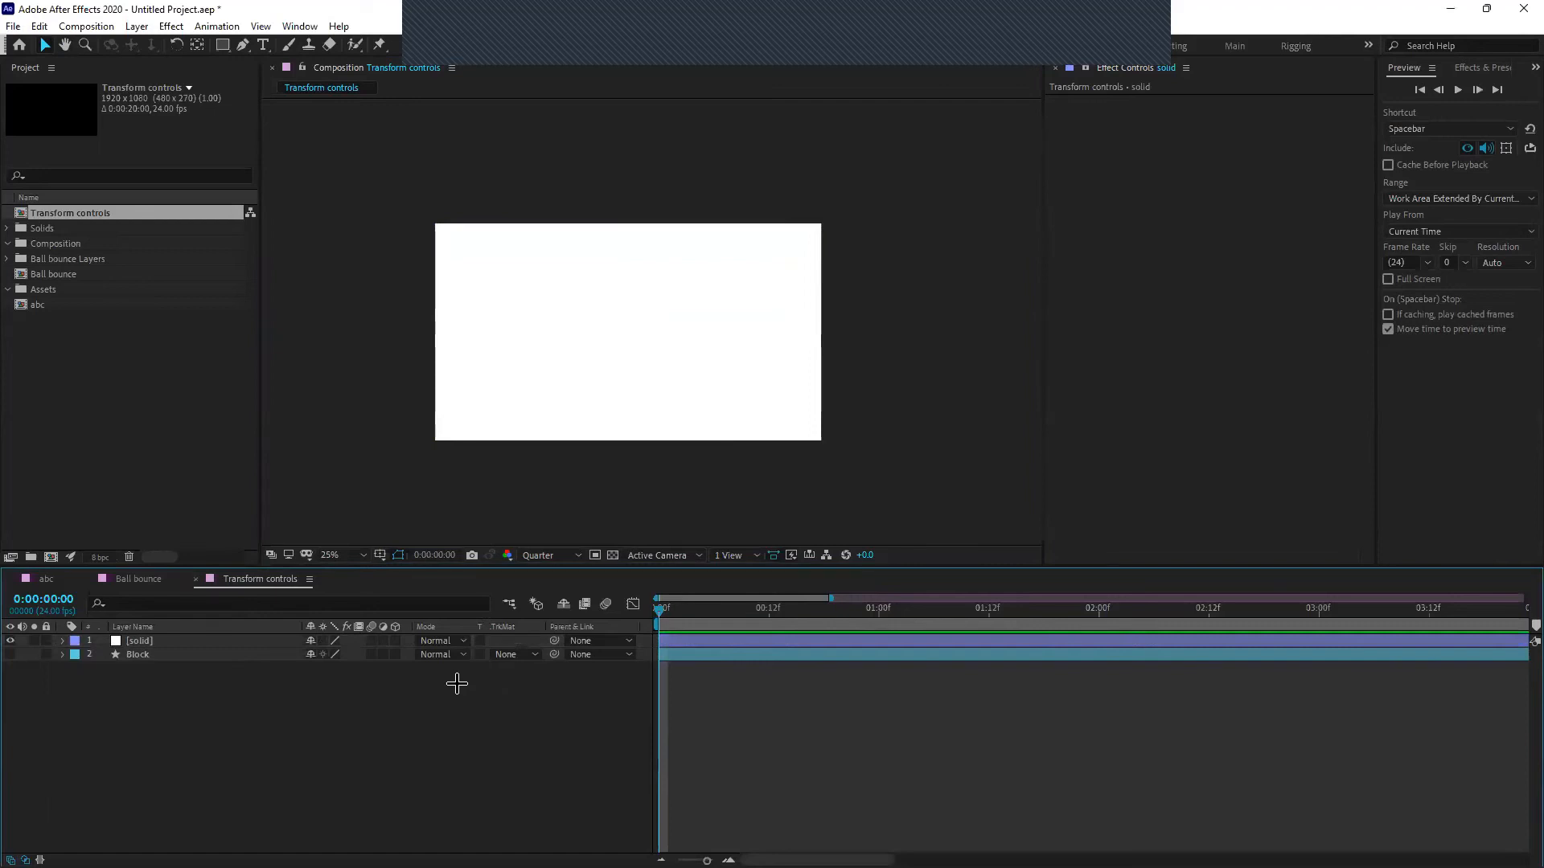
{"action": "key", "text": "ctrl+s"}
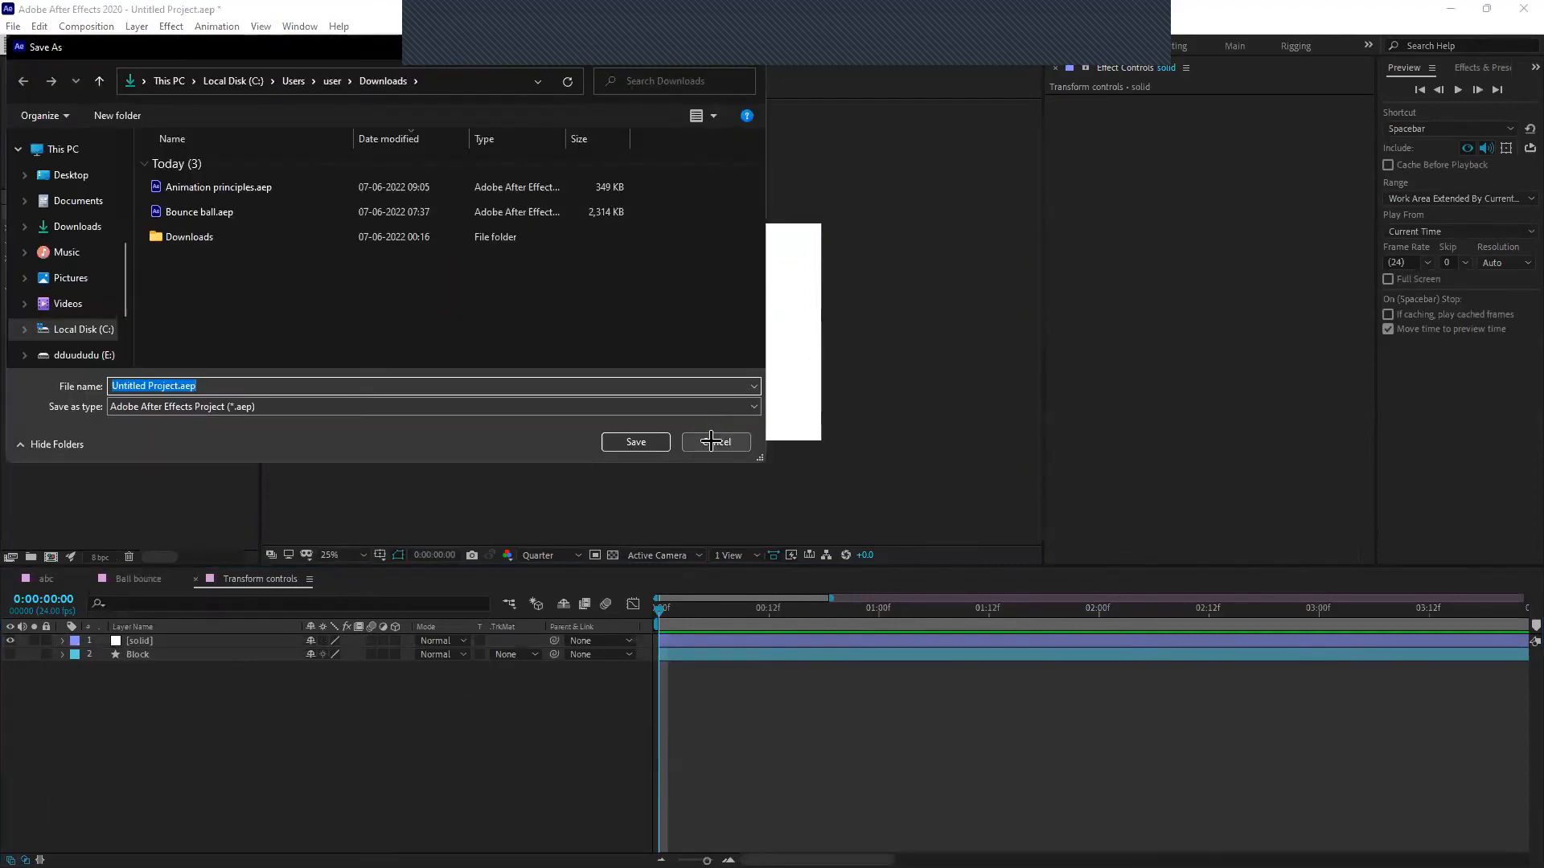
{"action": "left_click_drag", "start_coordinate": [343, 48], "coordinate": [330, 102]}
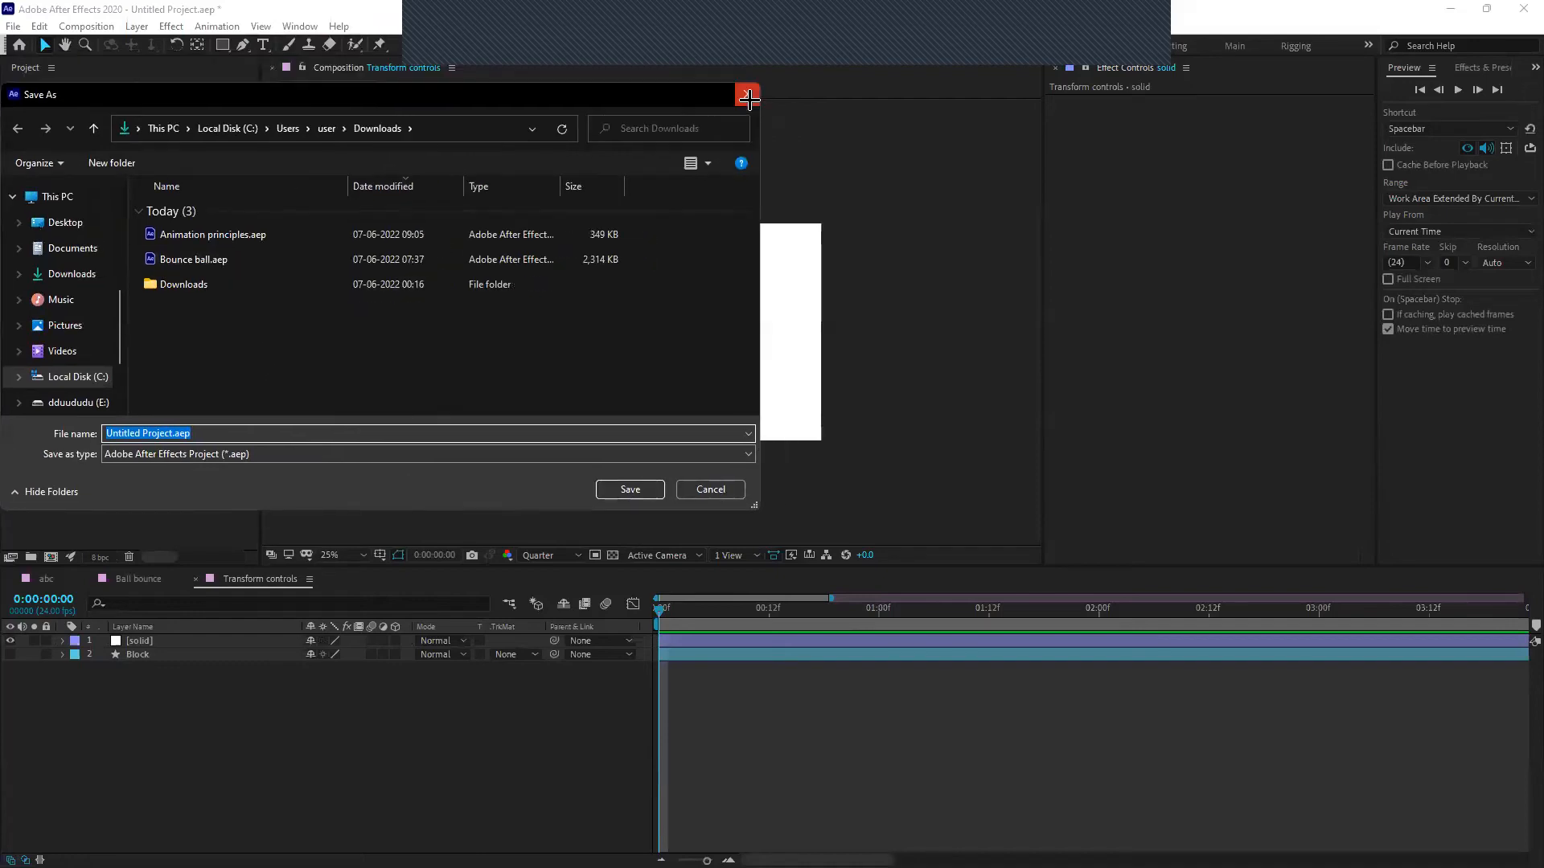
{"action": "left_click", "coordinate": [747, 98]}
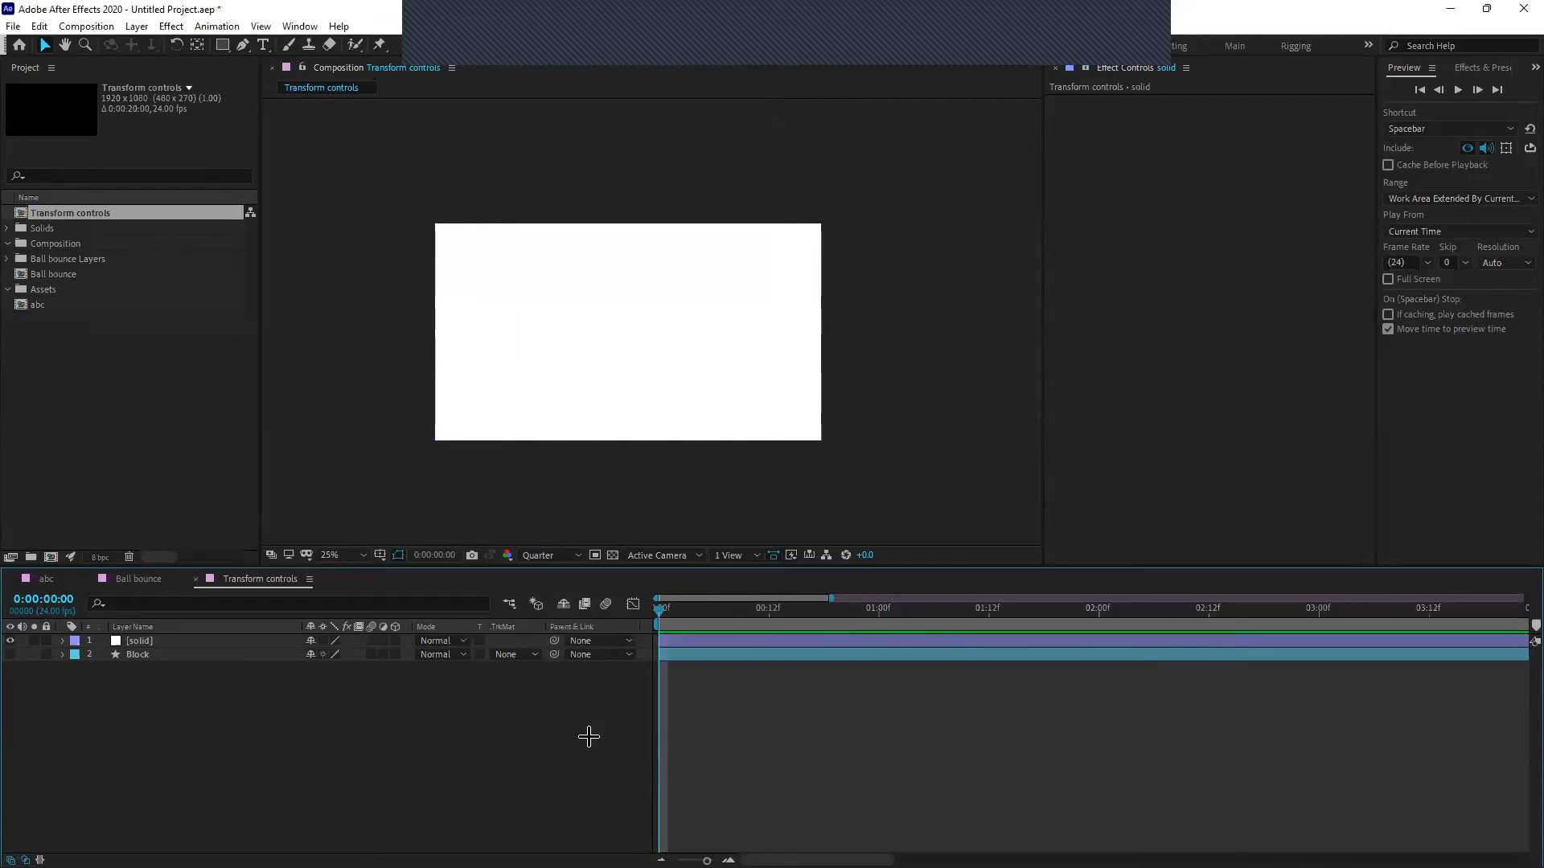
{"action": "key", "text": "ctrl+s"}
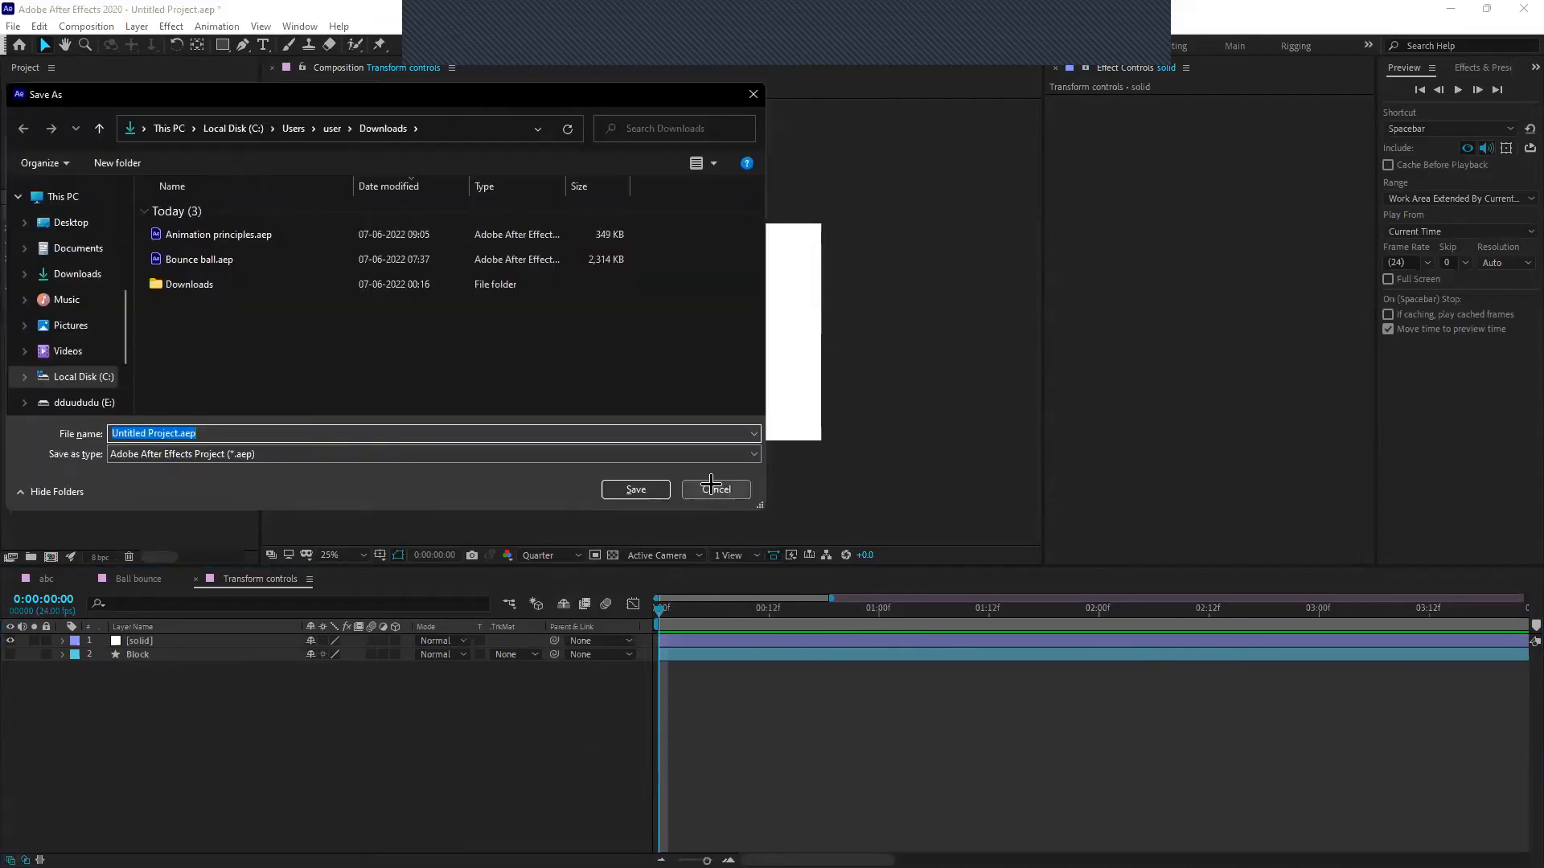
{"action": "left_click", "coordinate": [711, 484]}
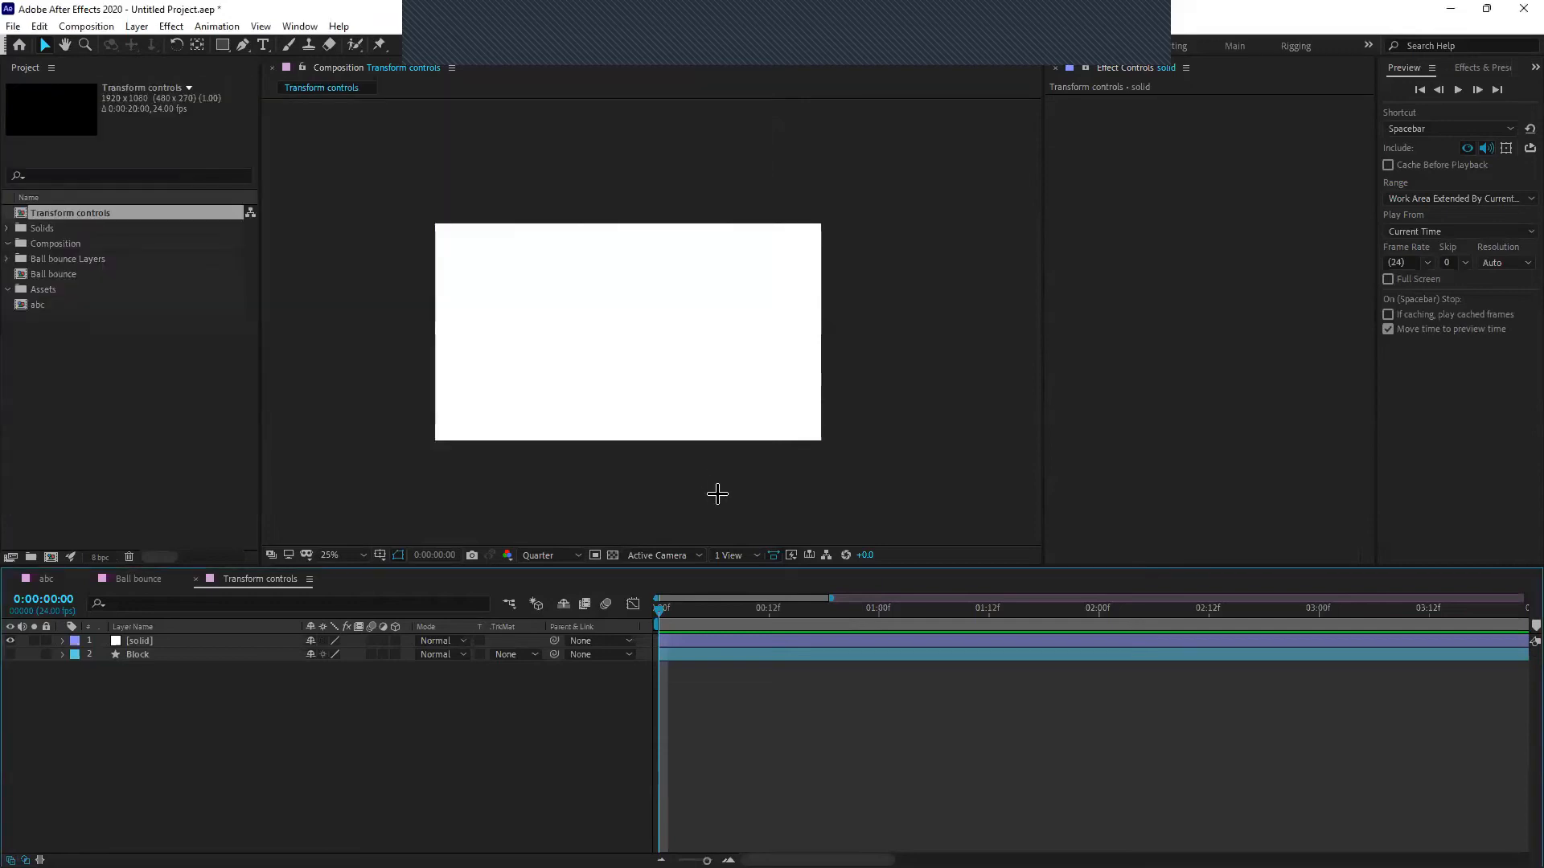
{"action": "key", "text": "ctrl+s"}
Add an adjustment layer above the solid, then select the solid layer
{"action": "right_click", "coordinate": [176, 683]}
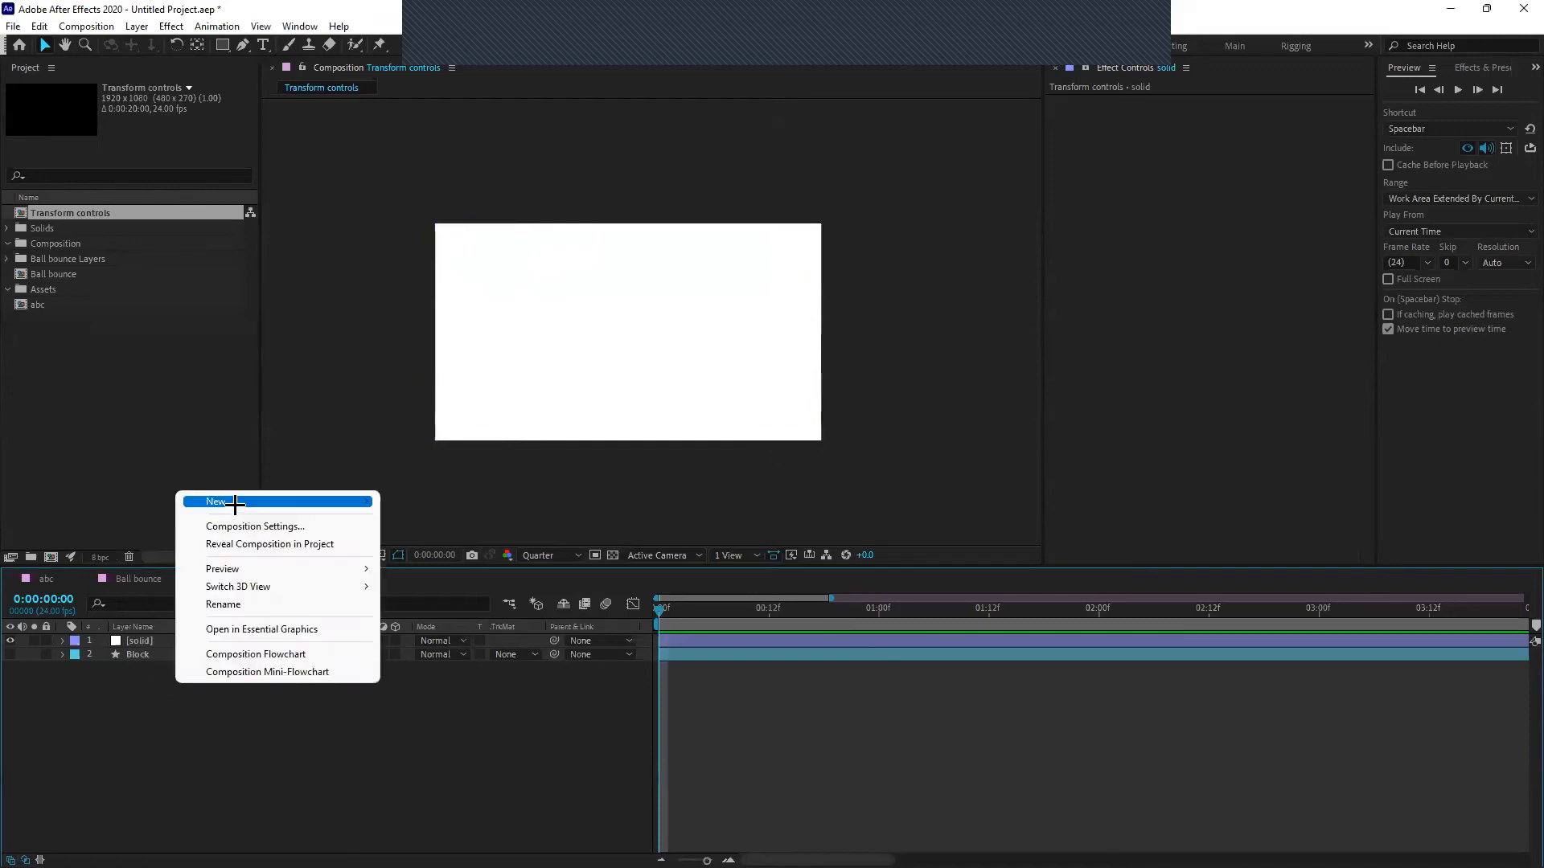
{"action": "mouse_move", "coordinate": [234, 502]}
{"action": "left_click", "coordinate": [455, 633]}
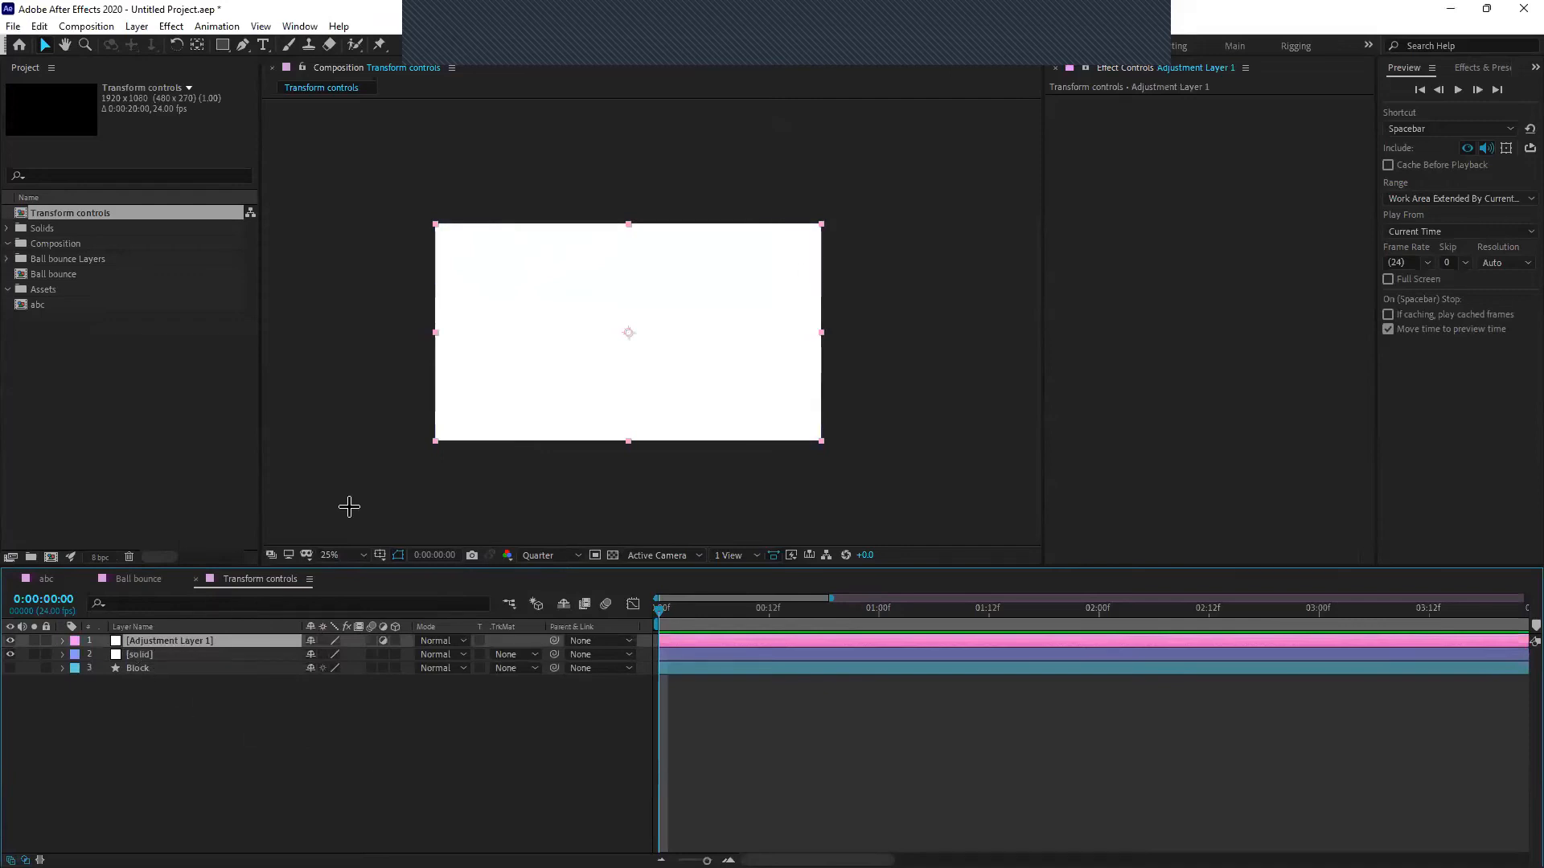
{"action": "left_click", "coordinate": [174, 654]}
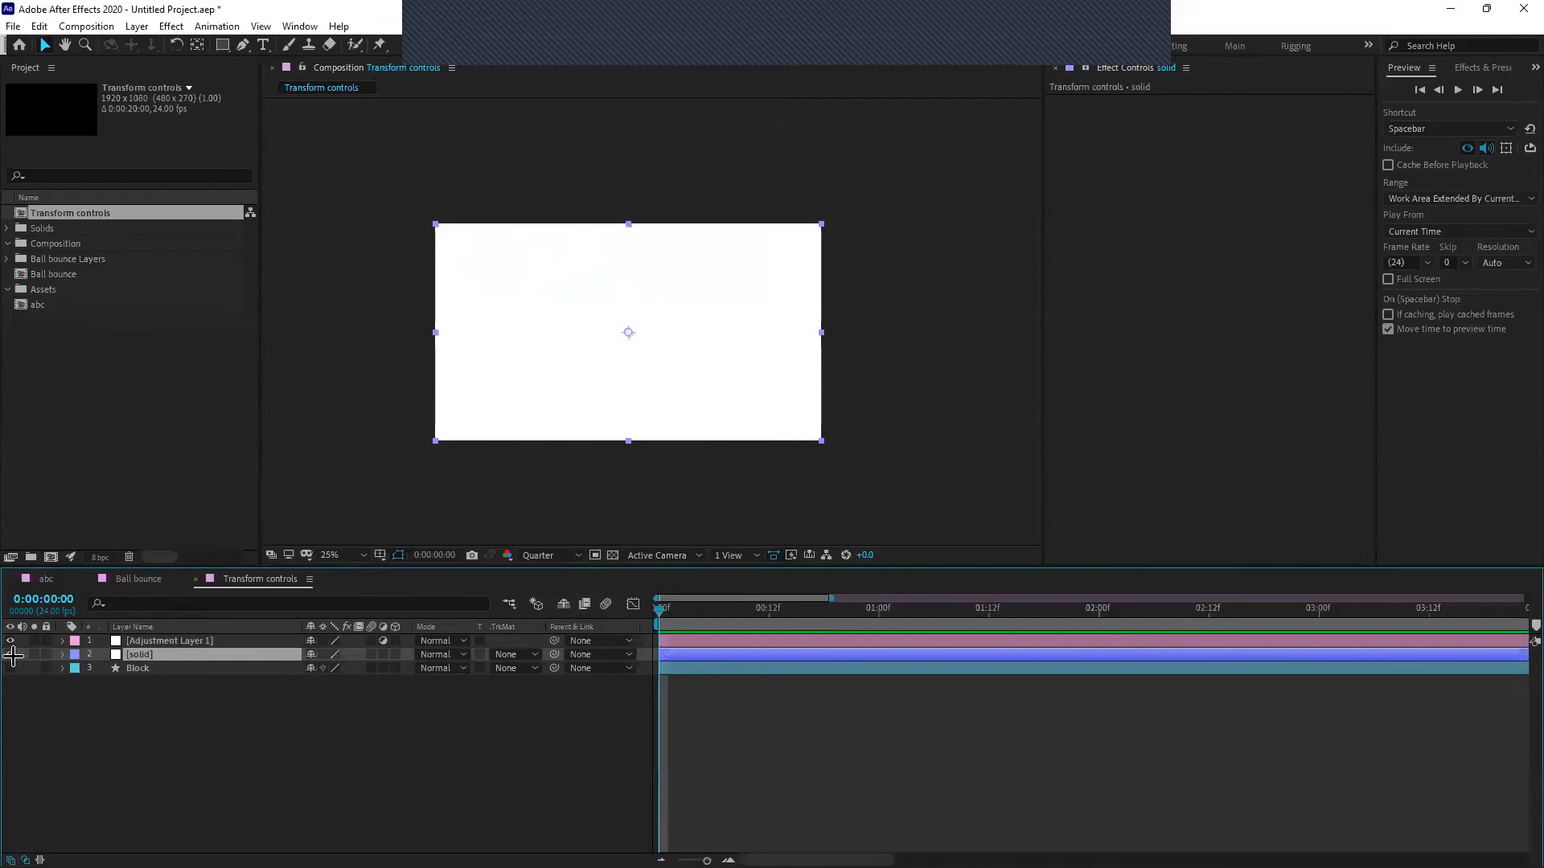
Hide the solid layer, show the Block layer again, and reveal Block's keyframed properties
{"action": "left_click", "coordinate": [11, 654]}
{"action": "left_click", "coordinate": [11, 668]}
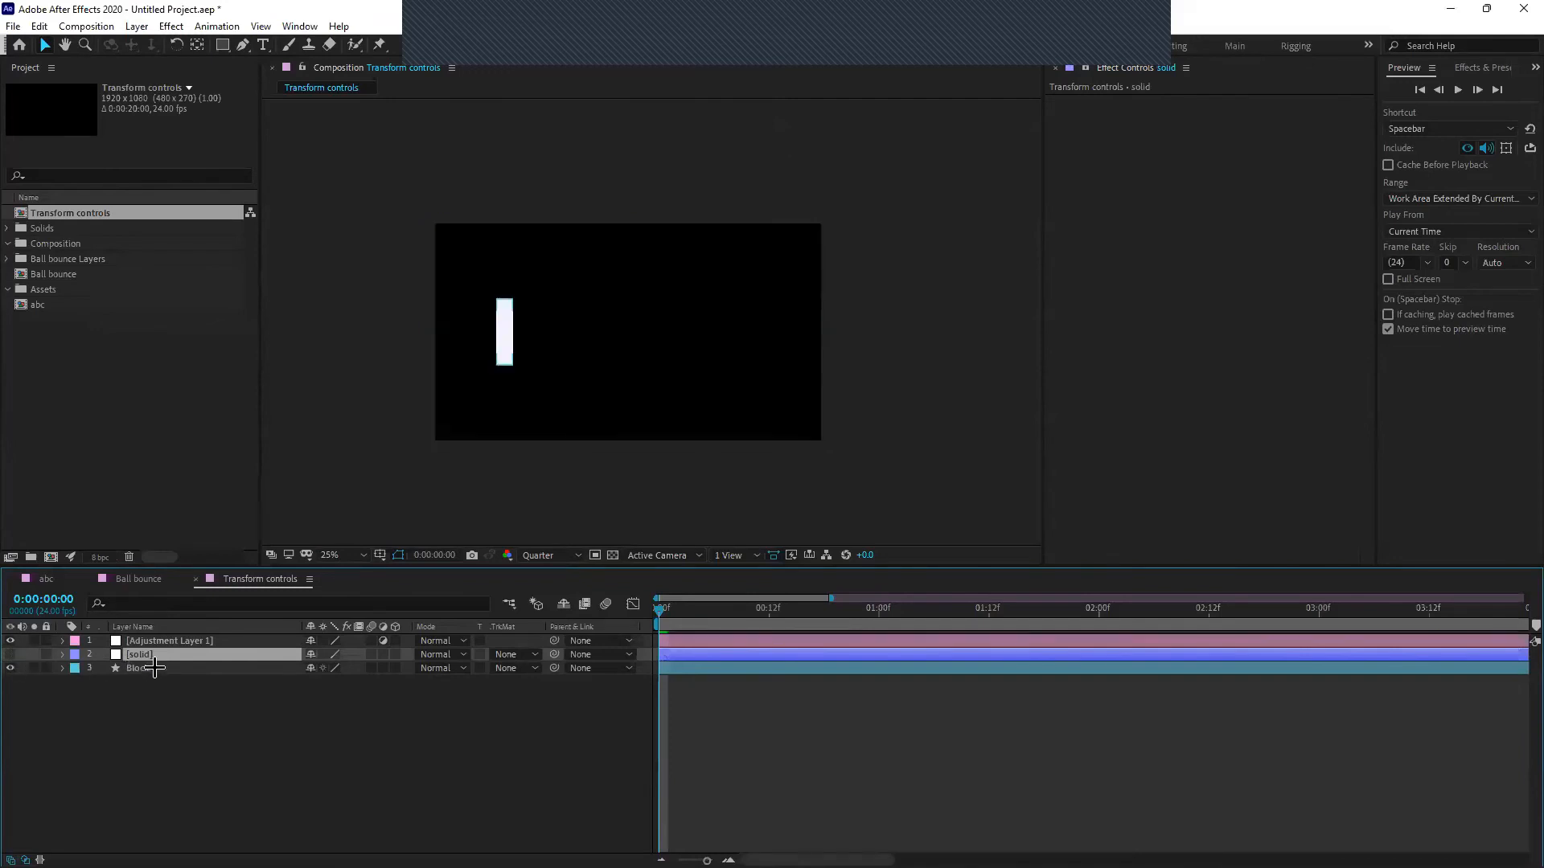
{"action": "left_click", "coordinate": [137, 668]}
{"action": "scroll", "coordinate": [486, 367], "scroll_direction": "up", "scroll_amount": 1}
{"action": "left_click_drag", "start_coordinate": [643, 374], "coordinate": [589, 386]}
{"action": "key", "text": "u"}
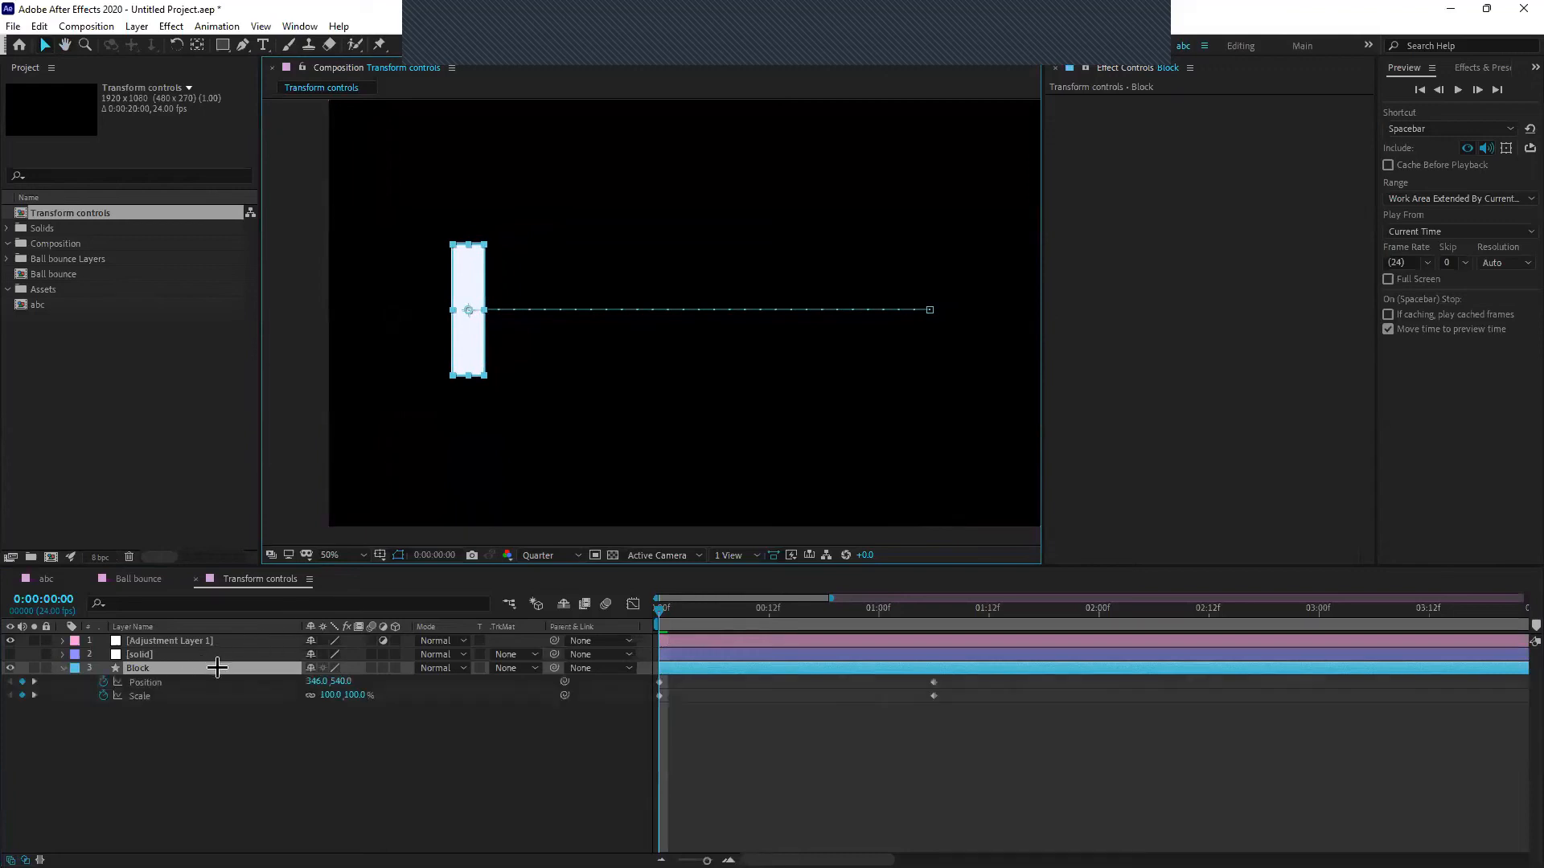
Remove all Position and Scale keyframes from the Block layer and collapse its properties
{"action": "left_click", "coordinate": [203, 732]}
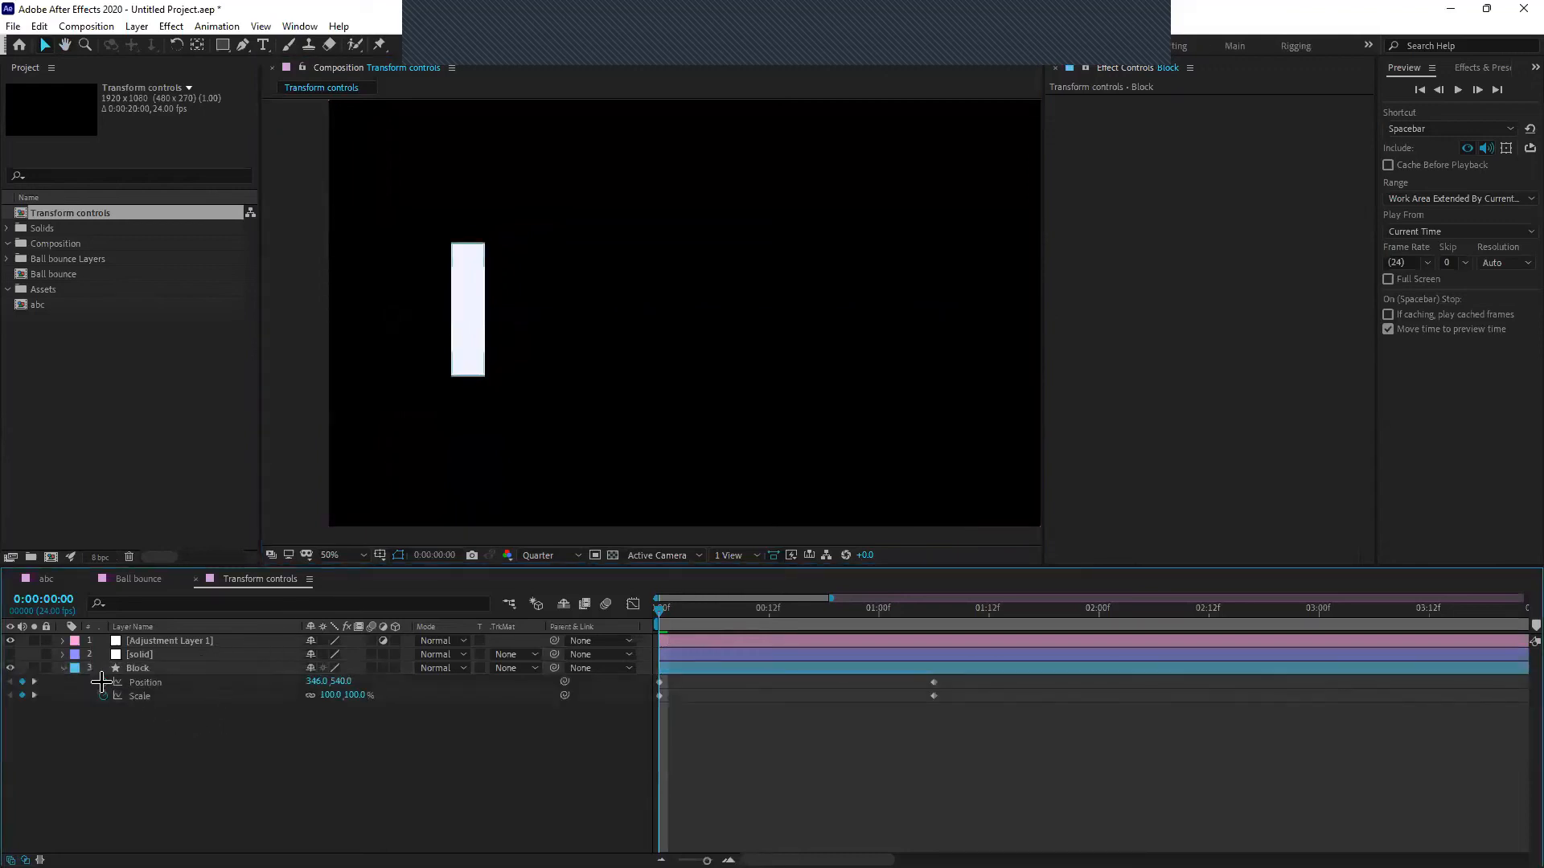
{"action": "left_click_drag", "start_coordinate": [102, 682], "coordinate": [102, 699]}
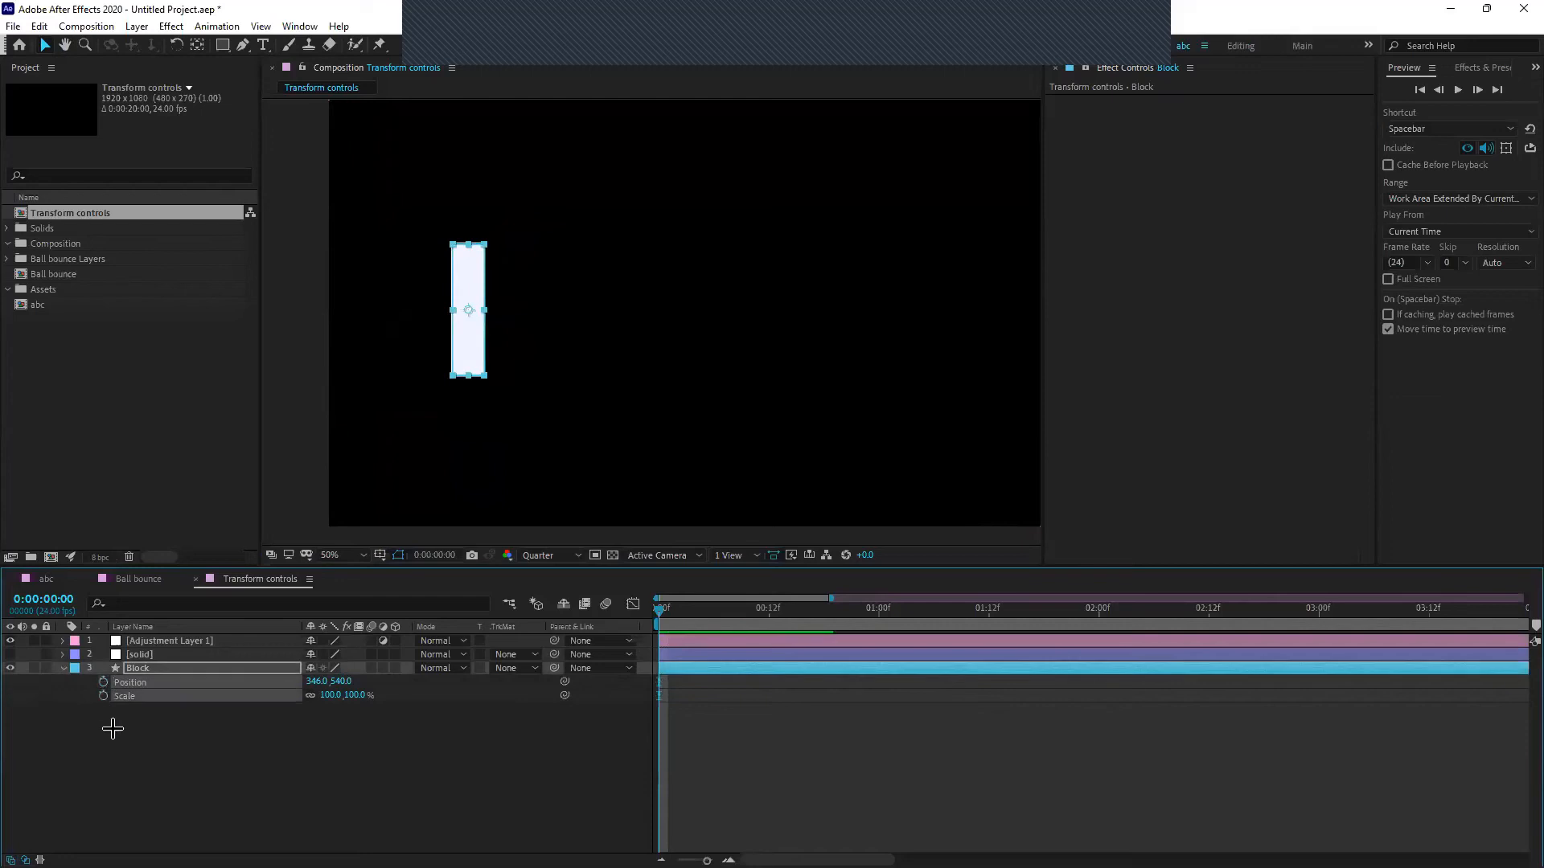
{"action": "left_click", "coordinate": [113, 729]}
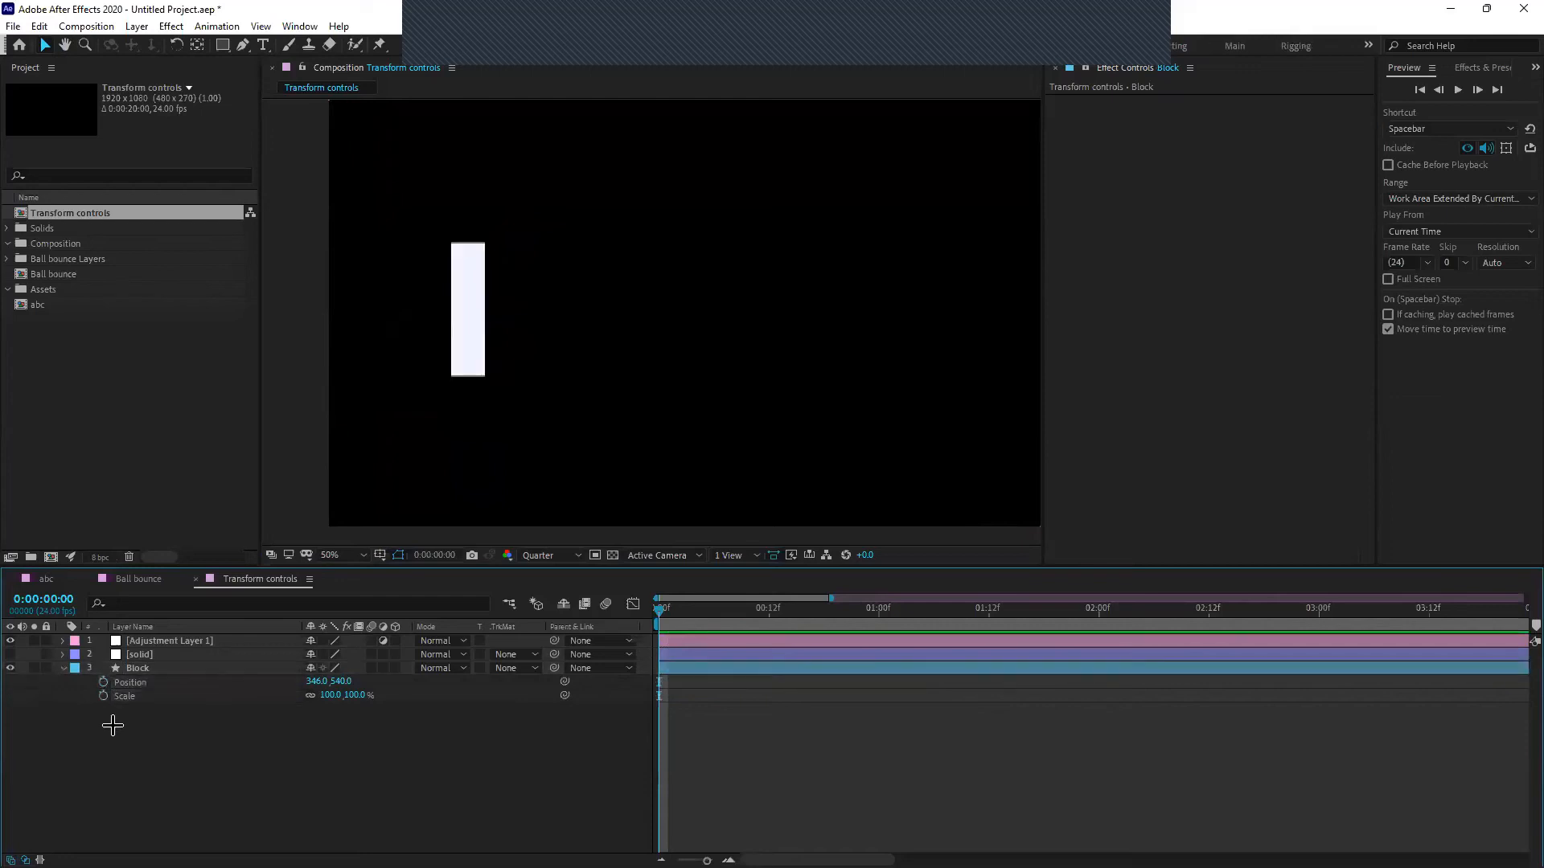
{"action": "left_click", "coordinate": [62, 668]}
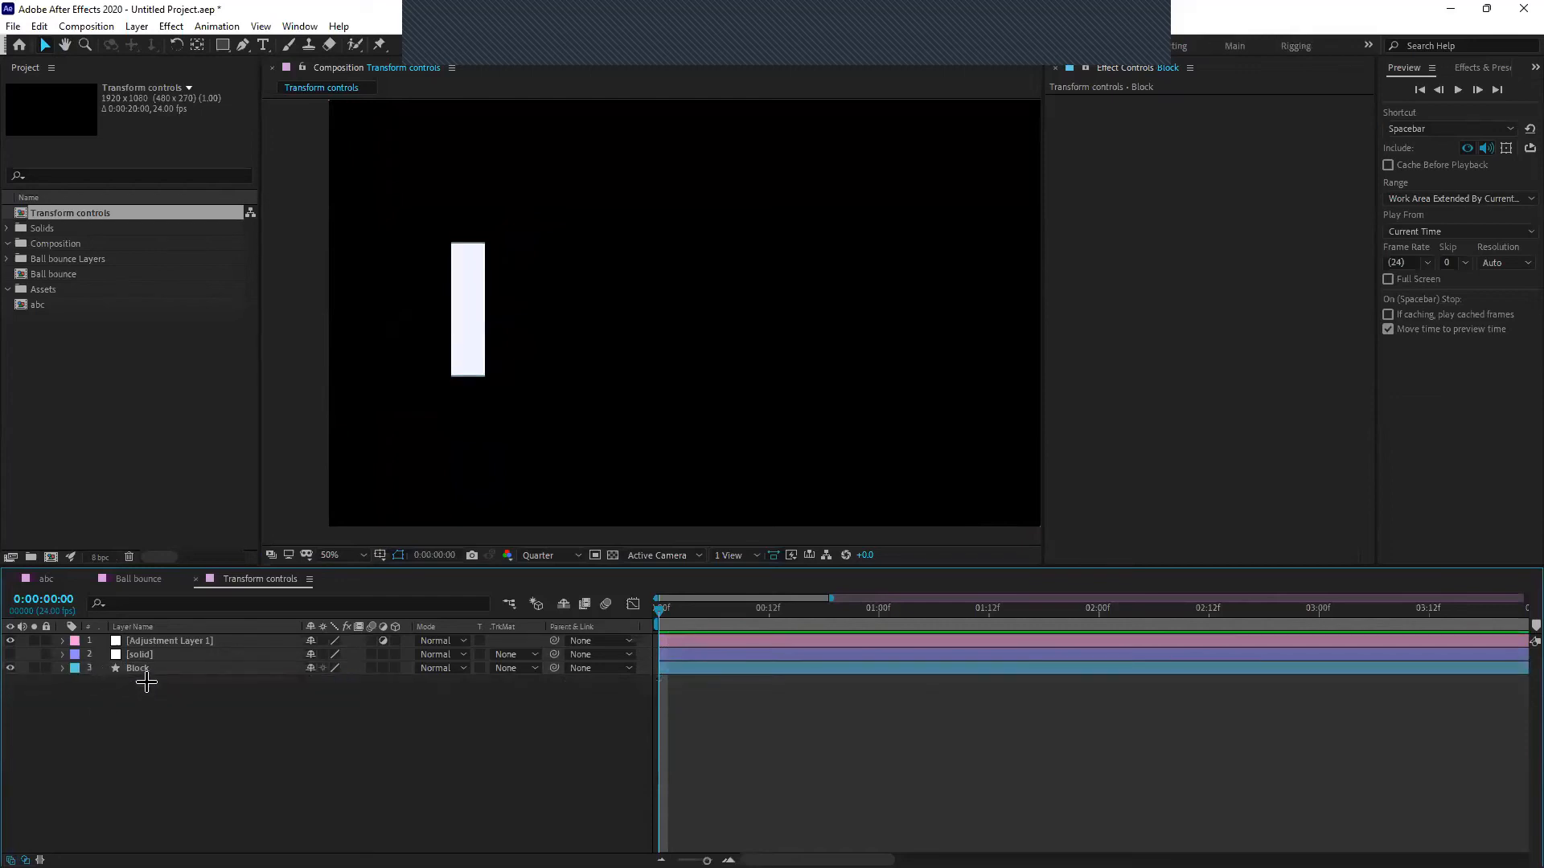
Duplicate the Block layer twice and move the copies to the right of the original bar, spaced apart in a row
{"action": "left_click", "coordinate": [140, 668]}
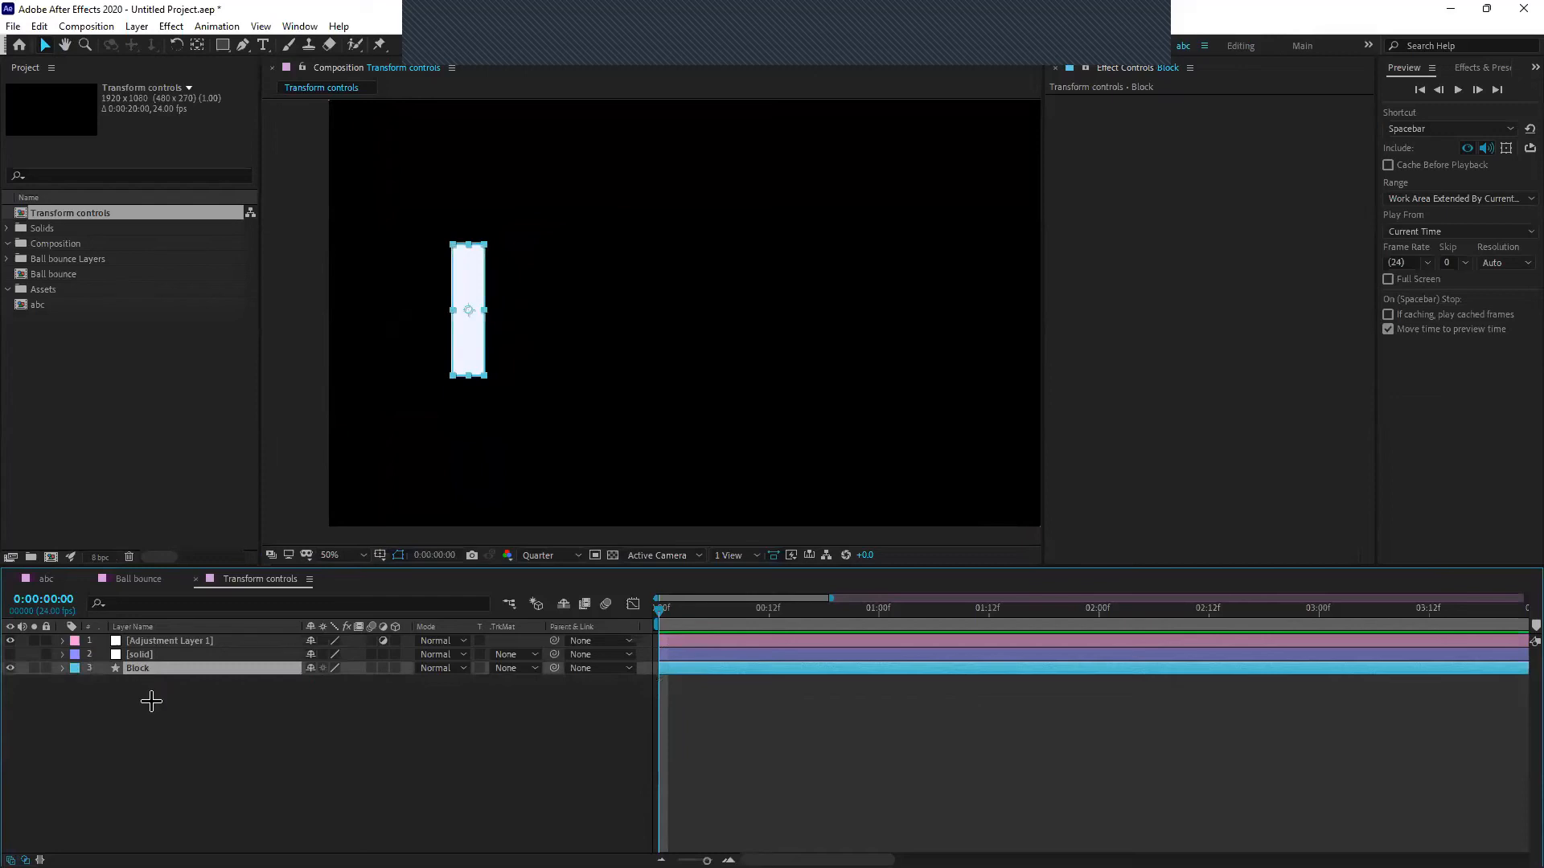
{"action": "key", "text": "ctrl+d"}
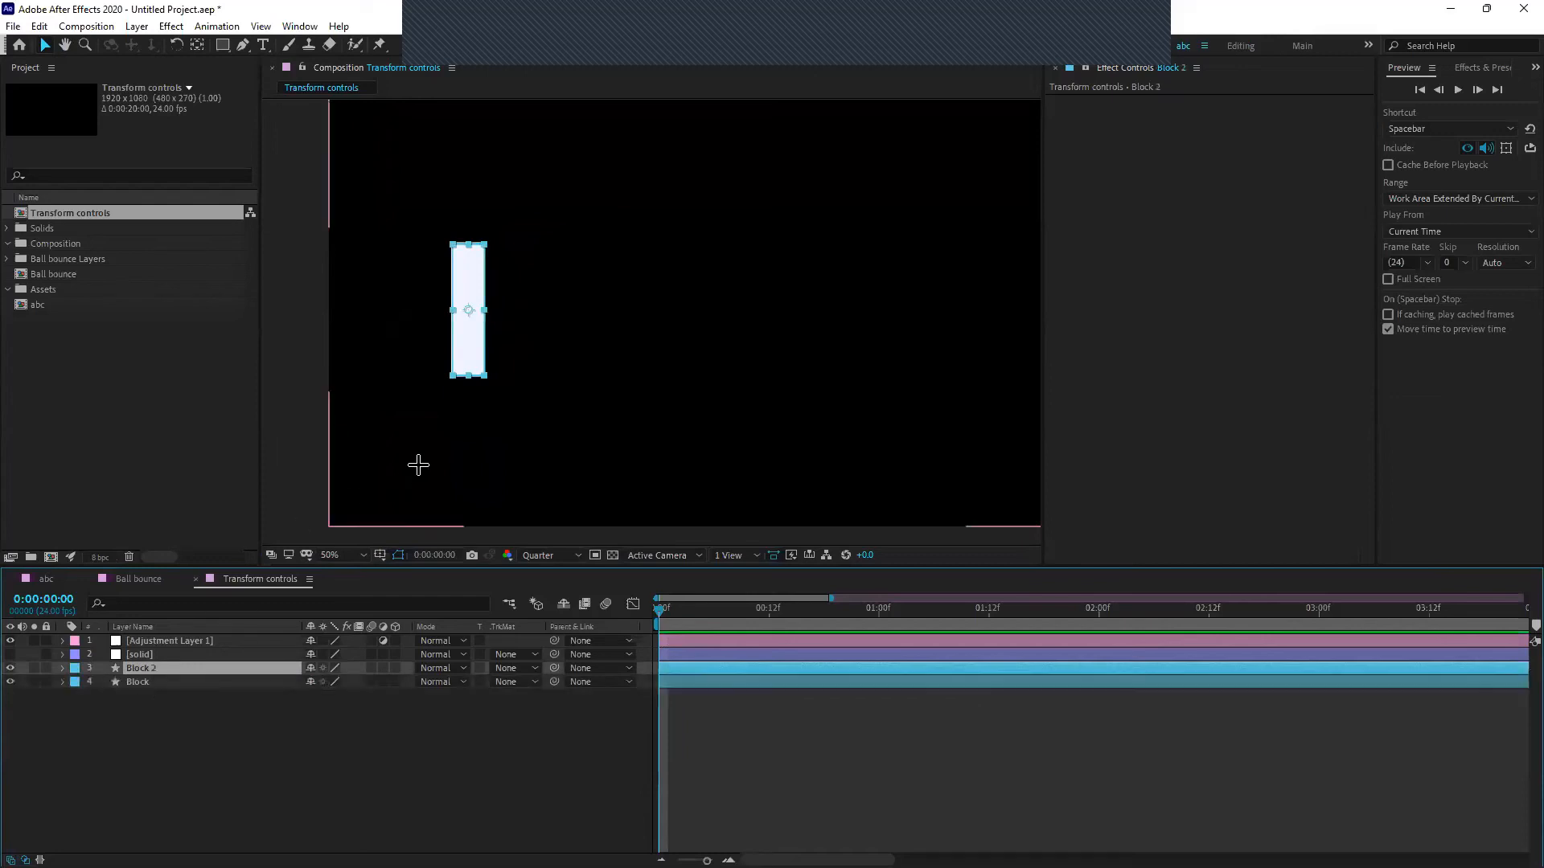
{"action": "left_click_drag", "start_coordinate": [462, 338], "coordinate": [809, 341]}
{"action": "key", "text": "ctrl+d"}
{"action": "left_click", "coordinate": [754, 775]}
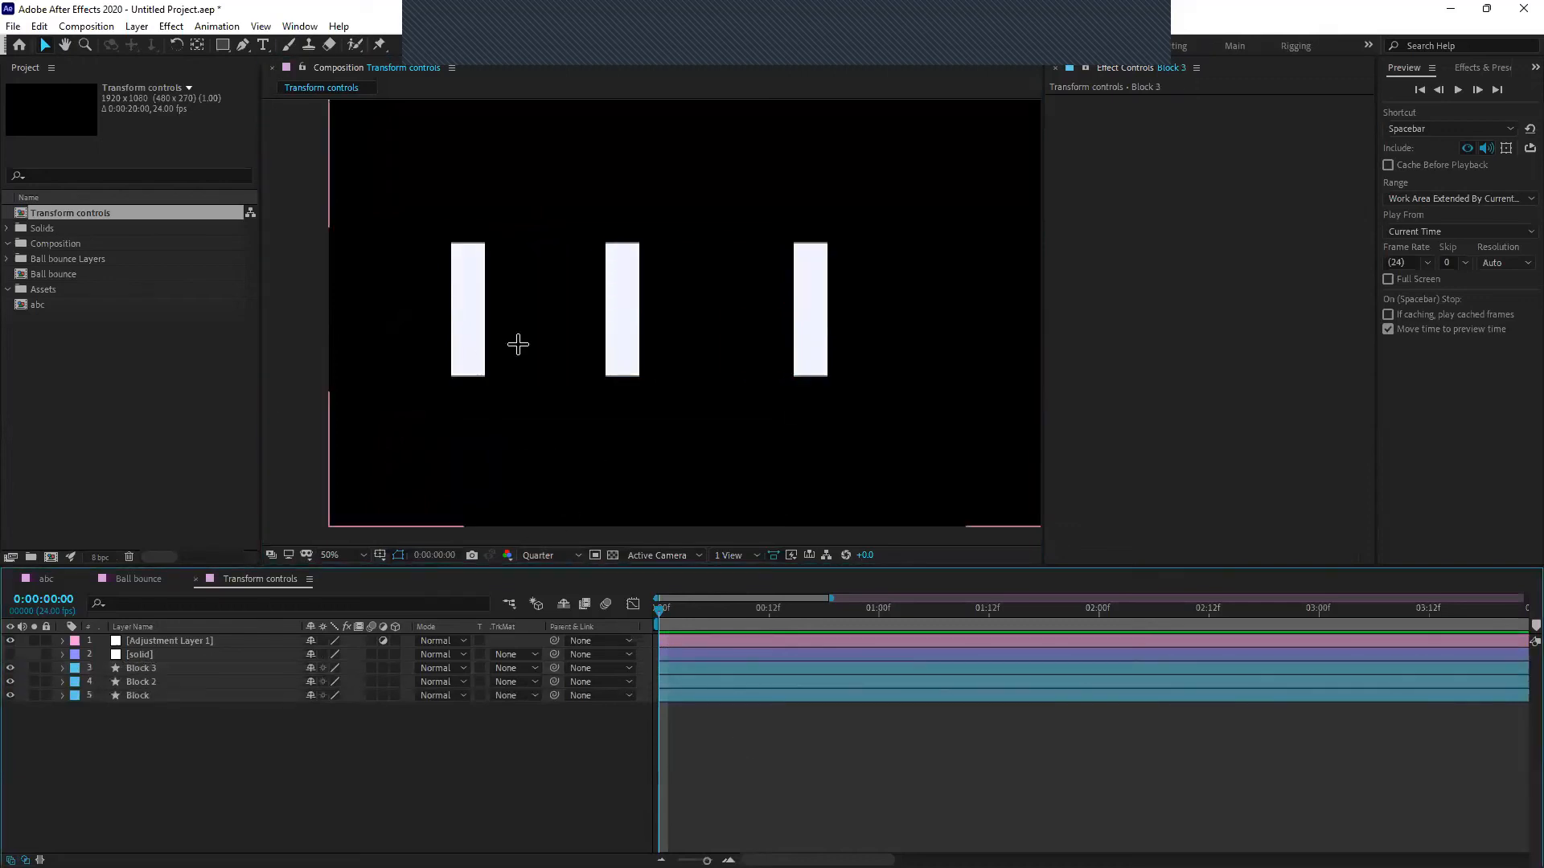
{"action": "left_click", "coordinate": [145, 696]}
{"action": "left_click", "coordinate": [150, 668], "text": "shift"}
{"action": "left_click", "coordinate": [168, 727]}
Search the effects for "fast bo", apply Fast Box Blur to Adjustment Layer 1, then try a larger blur radius and undo it
{"action": "left_click", "coordinate": [151, 697]}
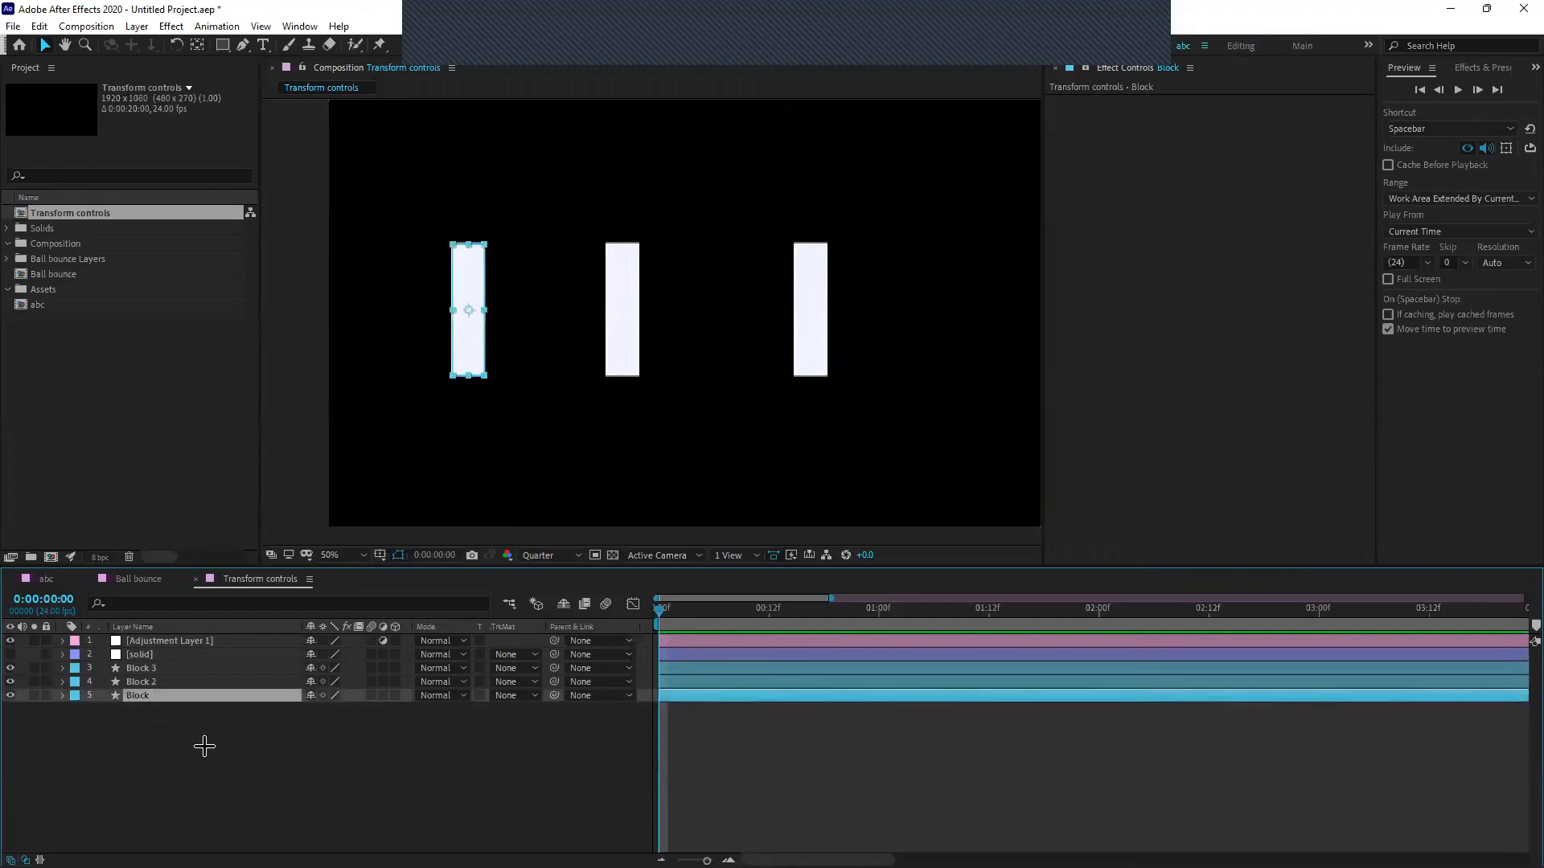
{"action": "left_click", "coordinate": [1462, 69]}
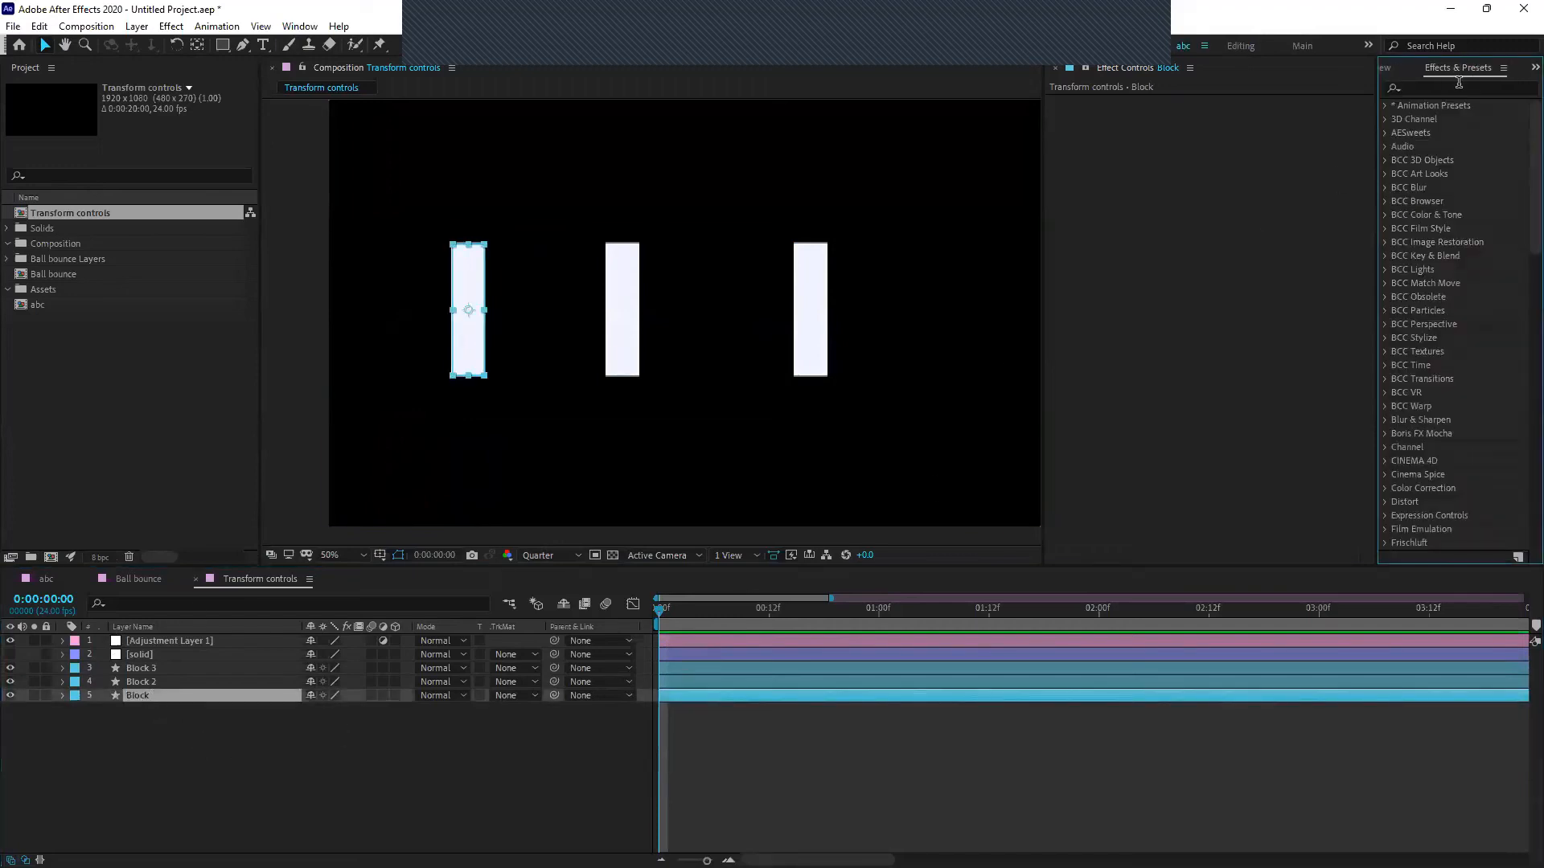
{"action": "left_click", "coordinate": [1459, 87]}
{"action": "type", "text": "fast bo"}
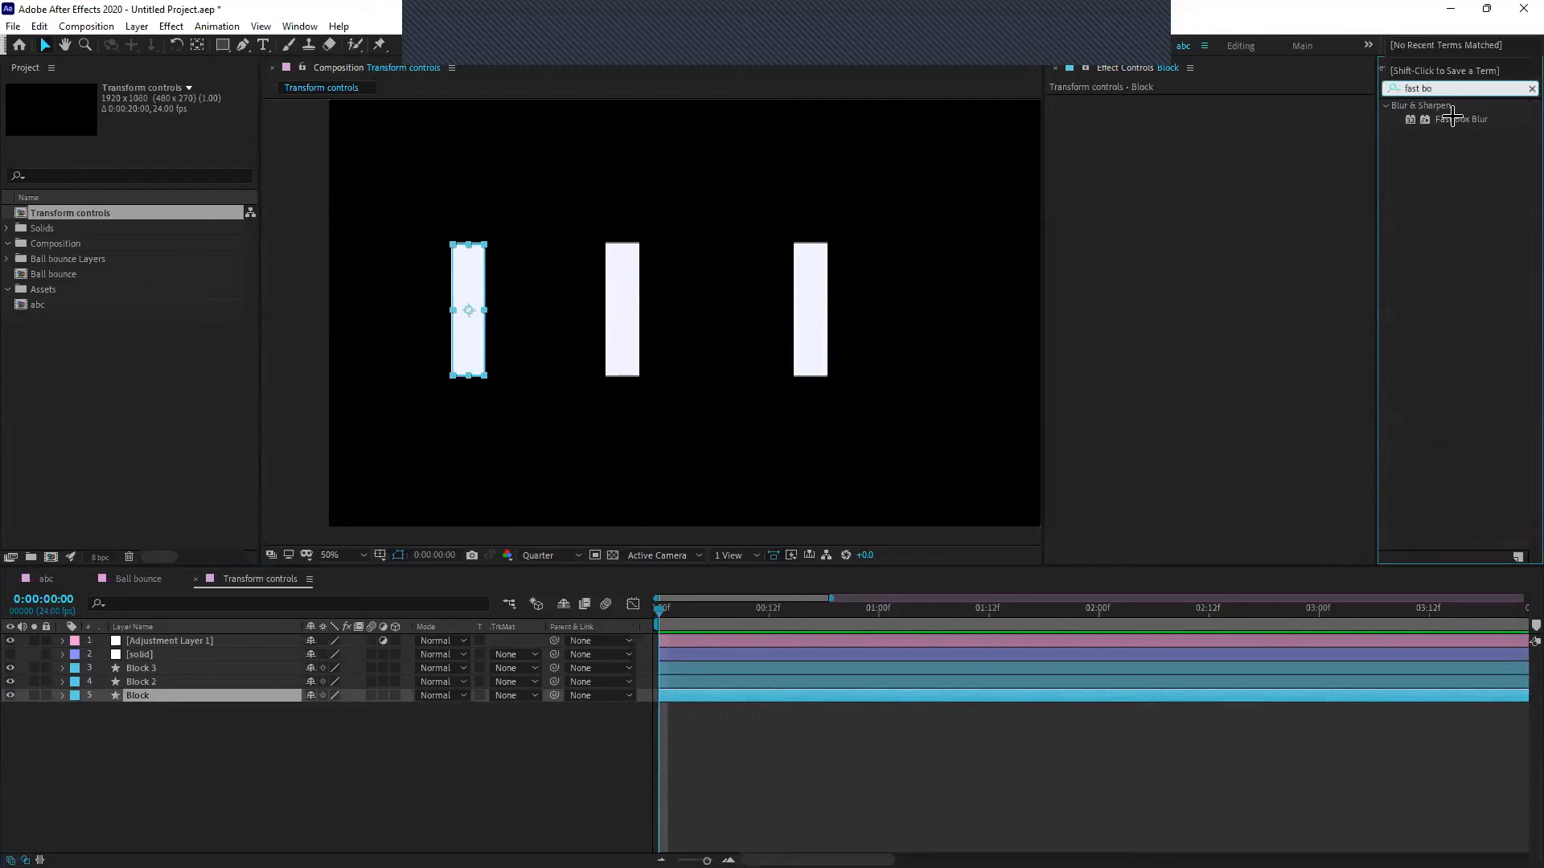
{"action": "left_click_drag", "start_coordinate": [1452, 119], "coordinate": [553, 339]}
{"action": "left_click_drag", "start_coordinate": [1228, 118], "coordinate": [1266, 118]}
{"action": "key", "text": "ctrl+z"}
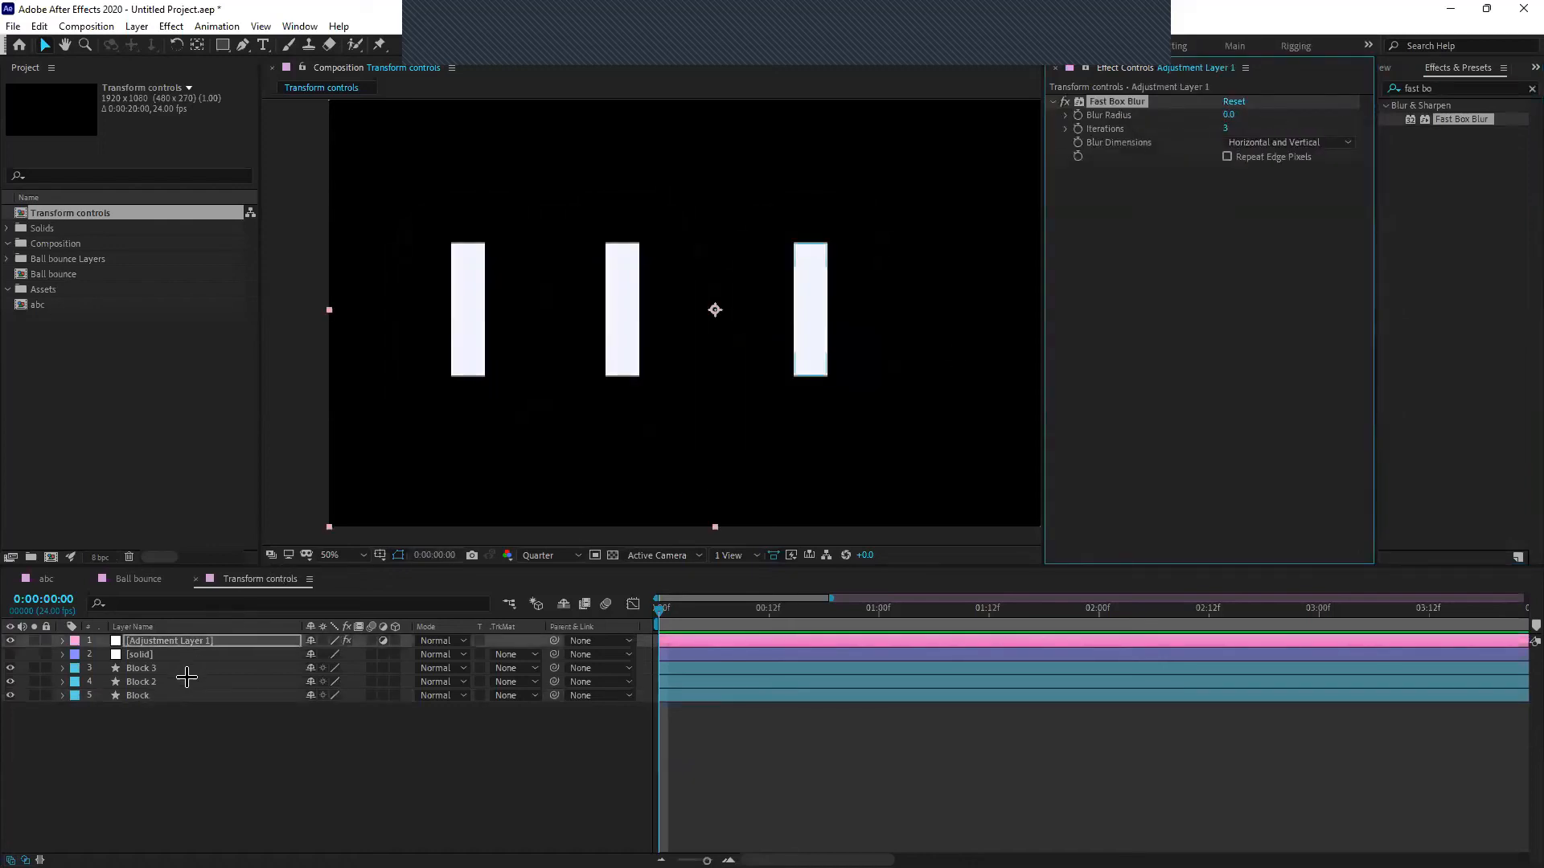
Apply Fast Box Blur to the Block layer with a Blur Radius of 9.0
{"action": "left_click", "coordinate": [179, 695]}
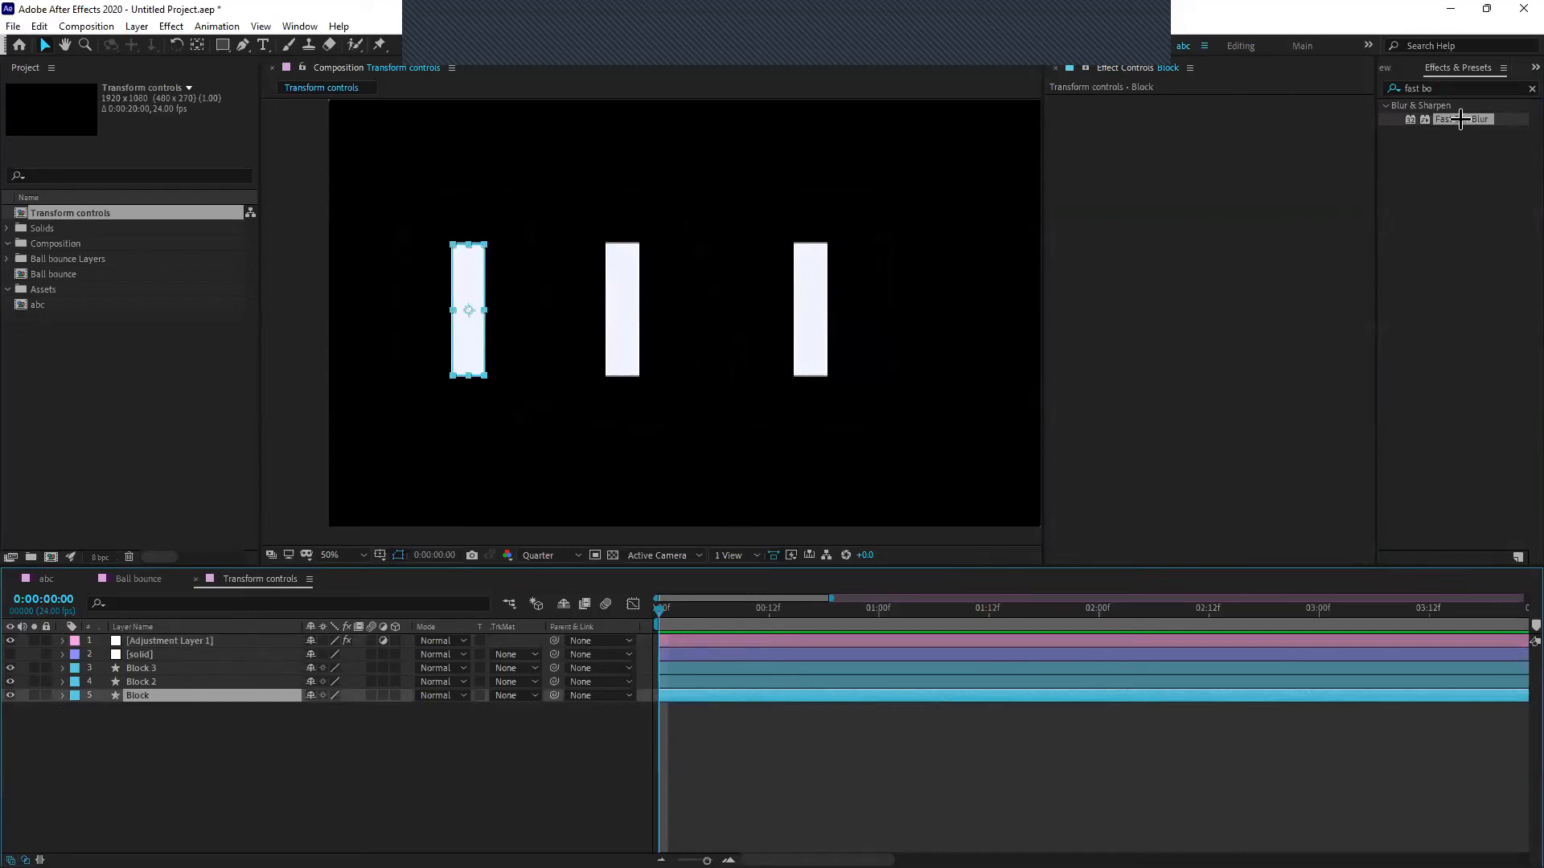
{"action": "left_click_drag", "start_coordinate": [221, 700], "coordinate": [222, 700]}
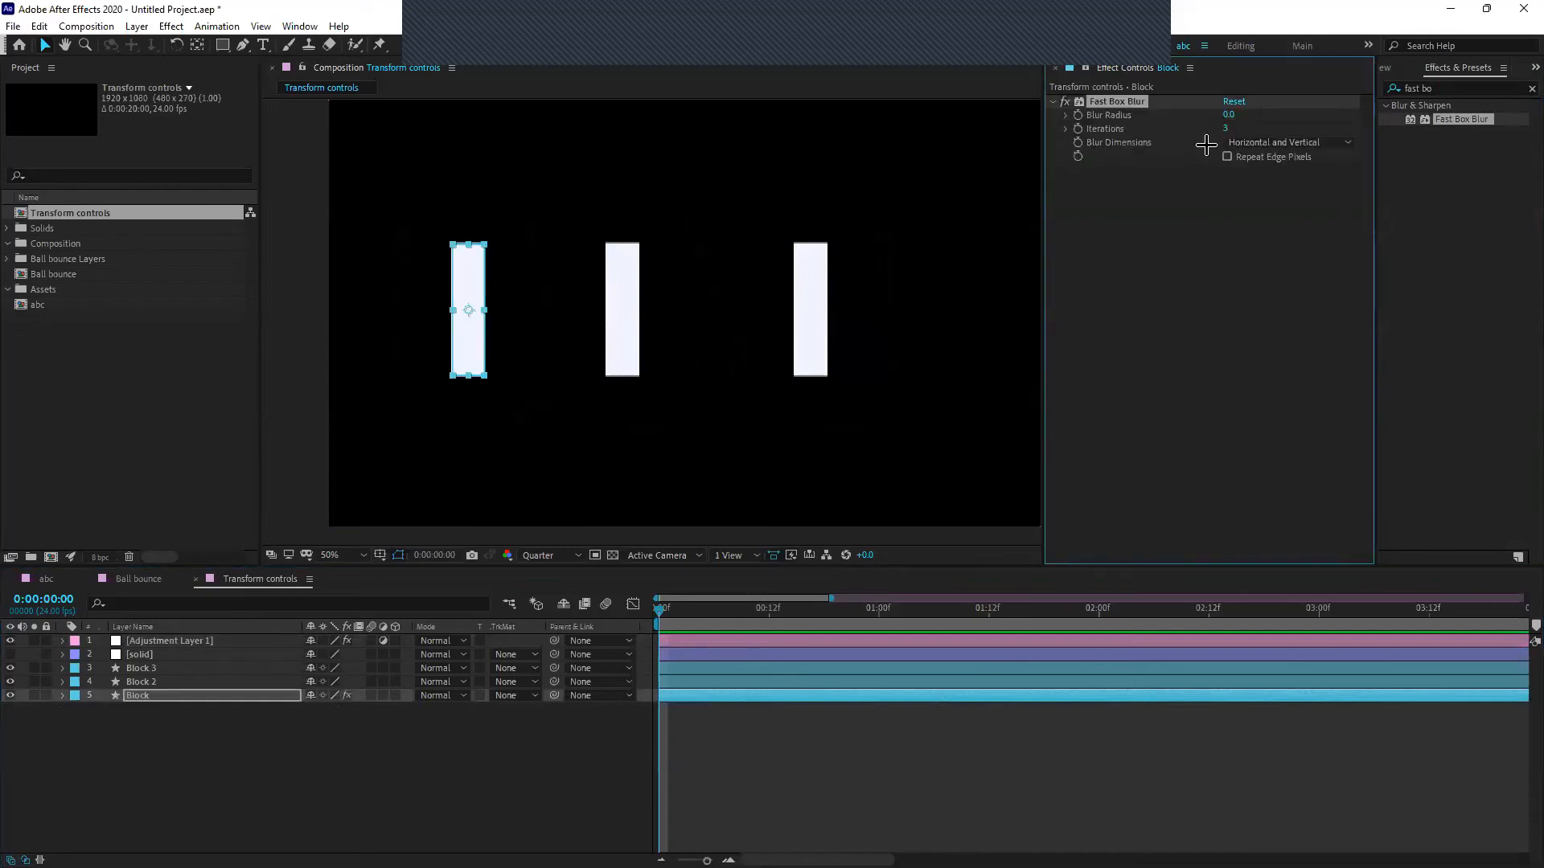
{"action": "left_click_drag", "start_coordinate": [1226, 116], "coordinate": [1252, 121]}
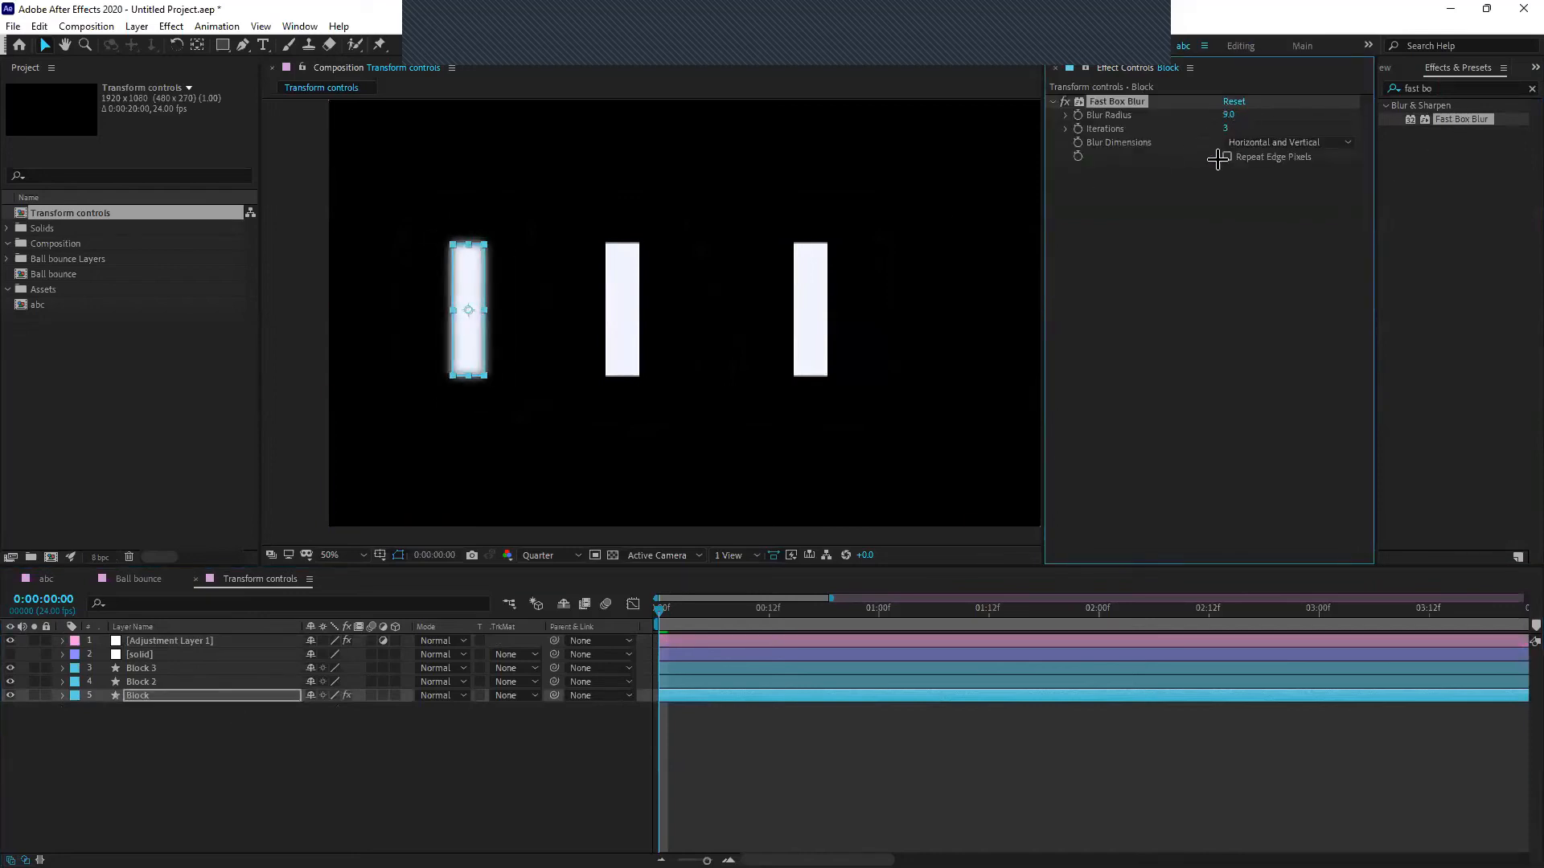
{"action": "left_click", "coordinate": [689, 724]}
Copy the Fast Box Blur effect from Block to the Block 2 and Block 3 layers
{"action": "left_click", "coordinate": [196, 682]}
{"action": "left_click", "coordinate": [471, 361]}
{"action": "left_click", "coordinate": [1152, 101]}
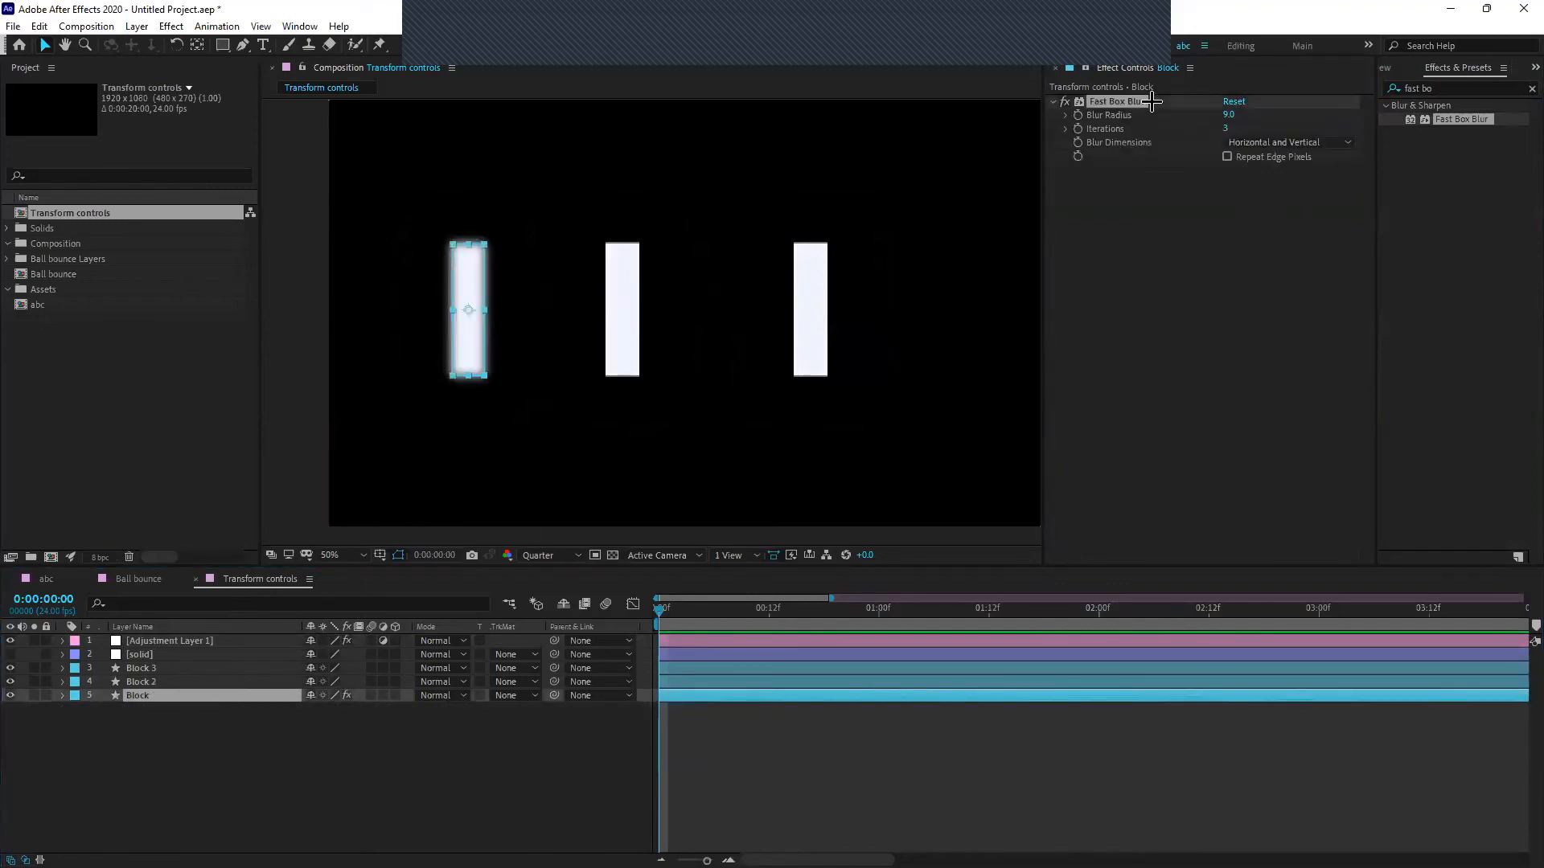
{"action": "left_click", "coordinate": [199, 682]}
{"action": "key", "text": "ctrl+v"}
{"action": "left_click", "coordinate": [248, 722]}
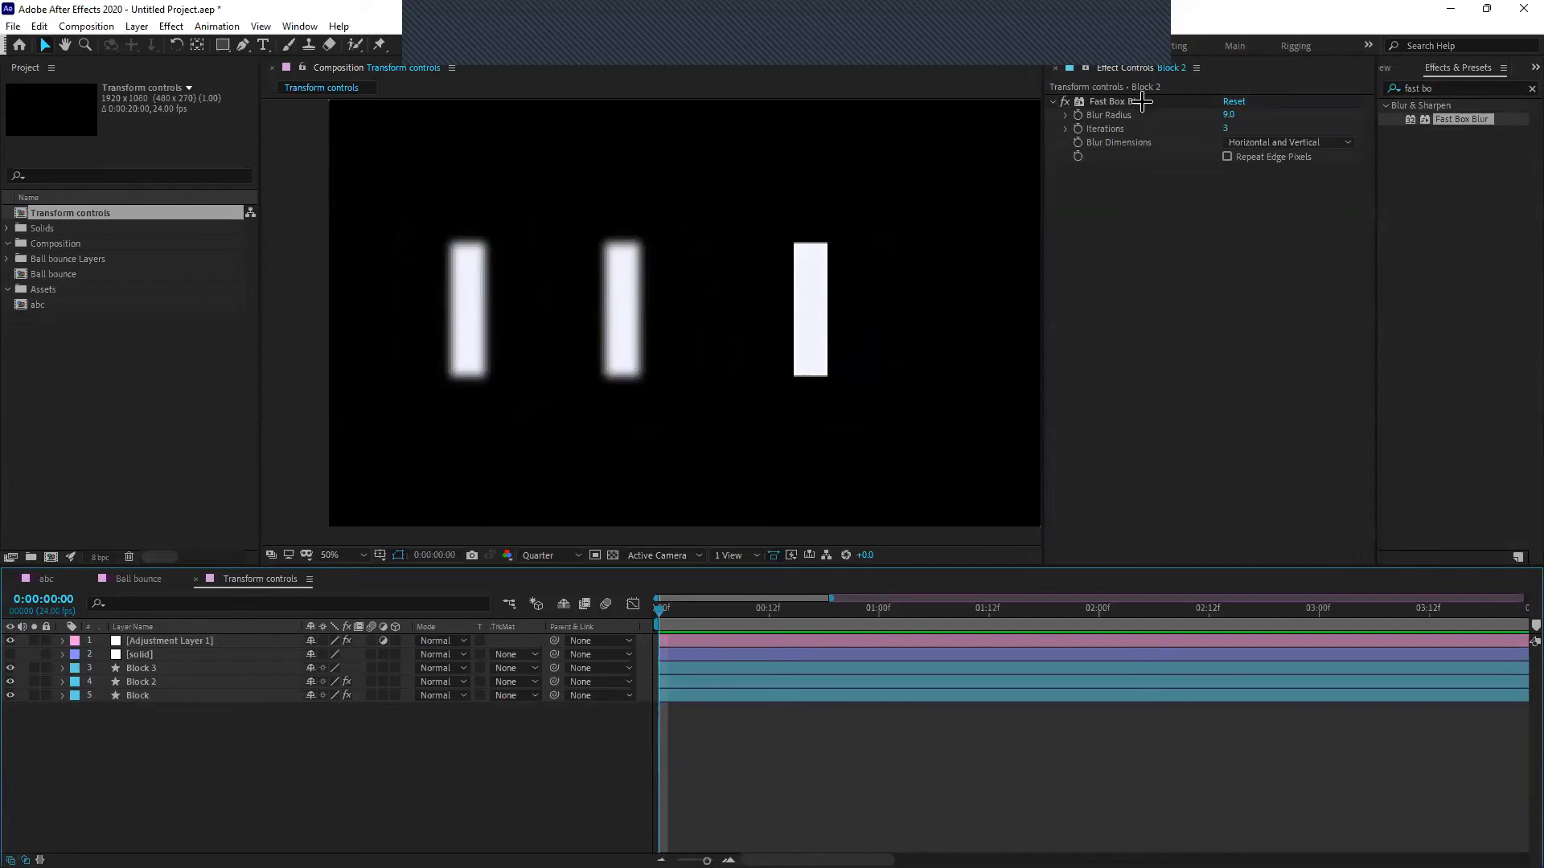
{"action": "left_click", "coordinate": [1142, 101]}
{"action": "key", "text": "ctrl+c"}
{"action": "left_click", "coordinate": [235, 669]}
{"action": "key", "text": "ctrl+v"}
{"action": "left_click", "coordinate": [235, 681]}
{"action": "left_click", "coordinate": [233, 694]}
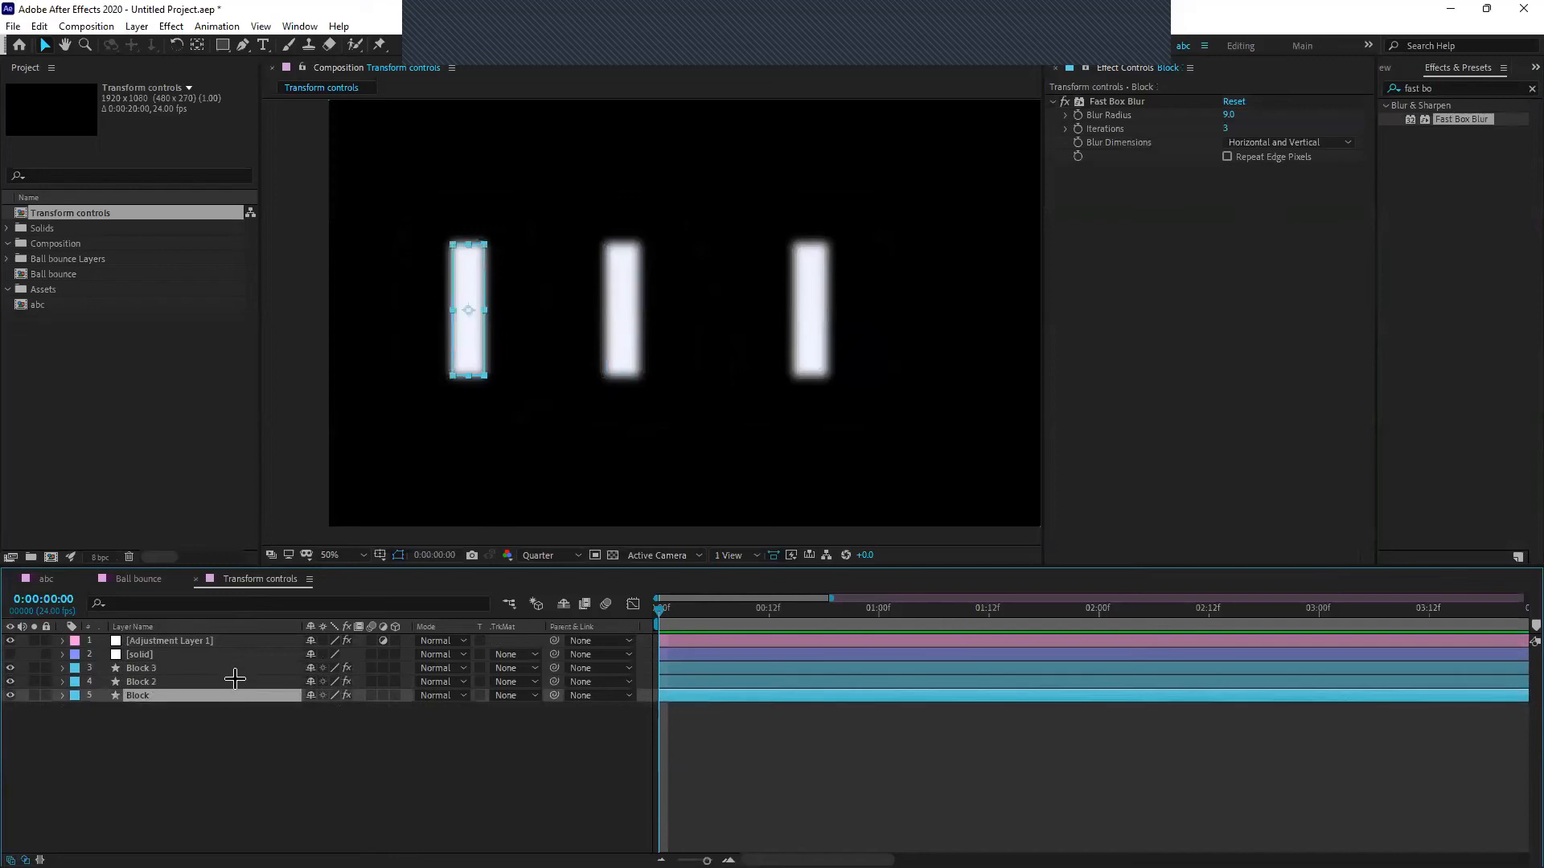
{"action": "left_click", "coordinate": [233, 670], "text": "shift"}
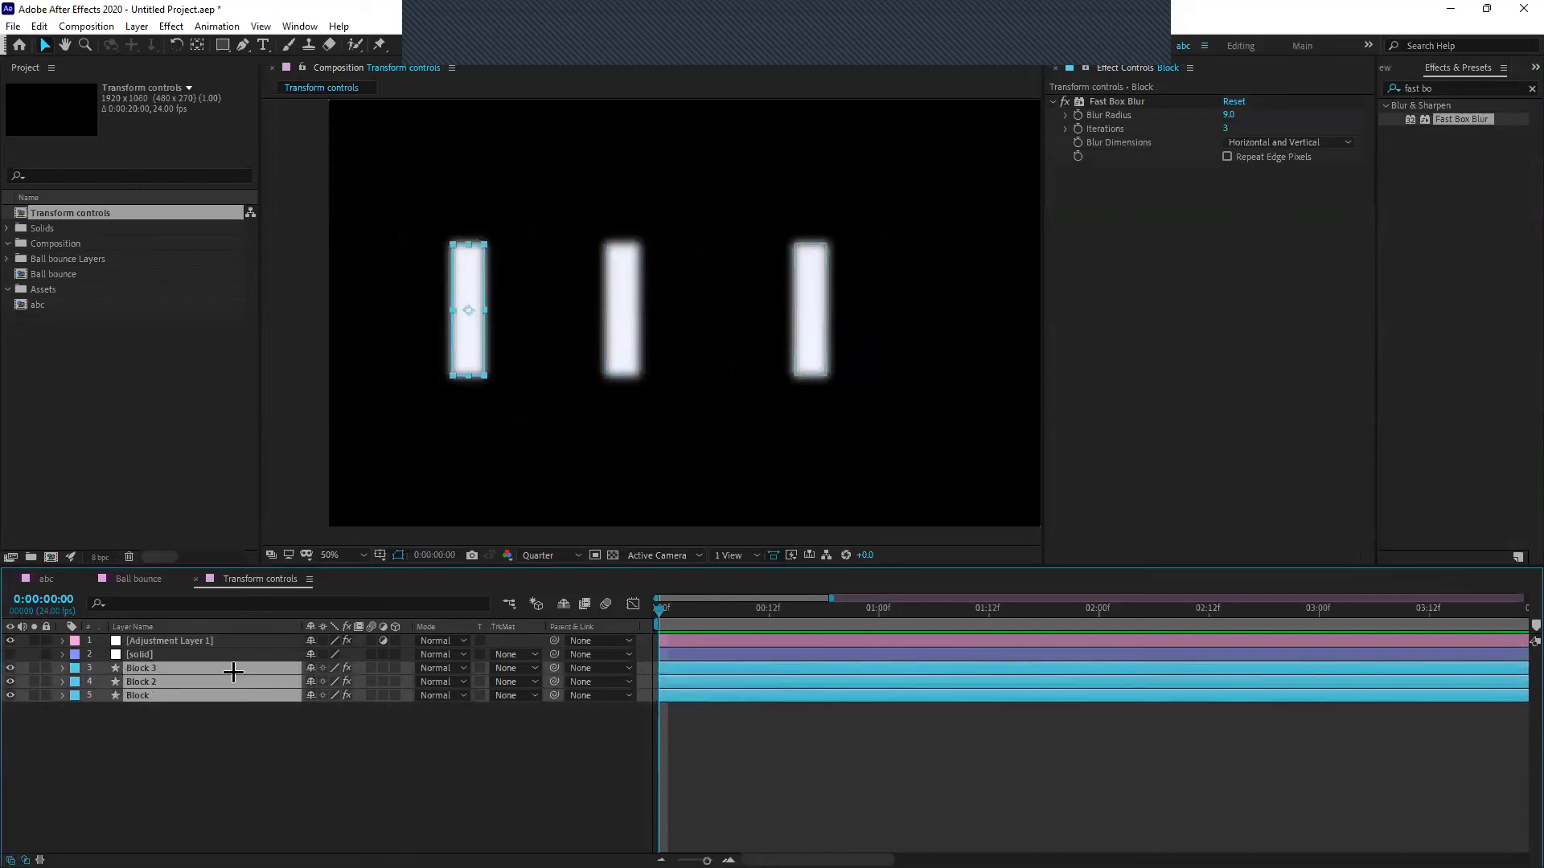
{"action": "left_click", "coordinate": [228, 726]}
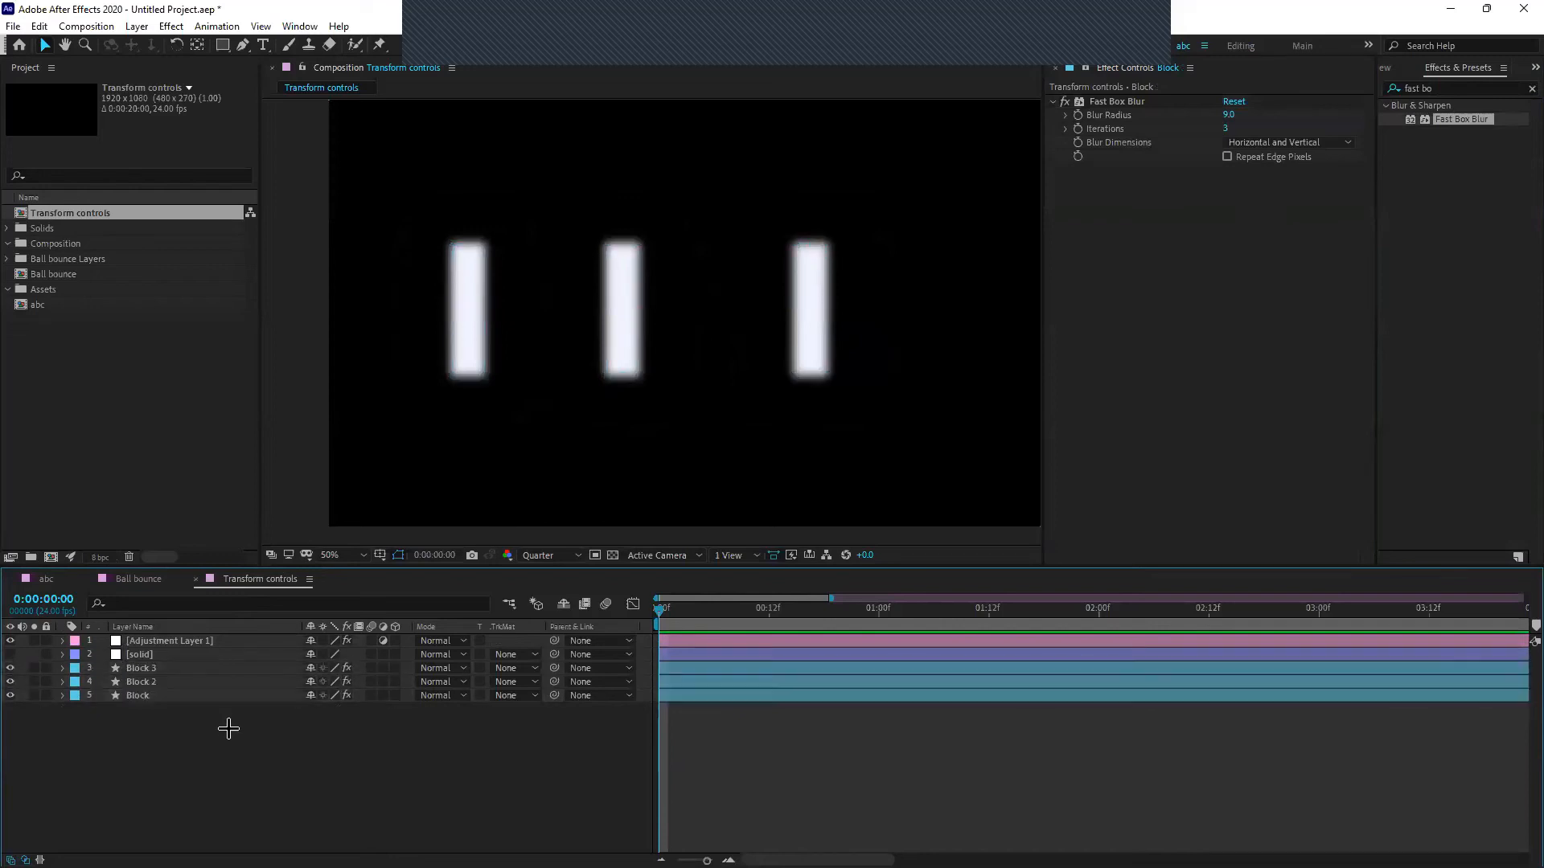
{"action": "left_click", "coordinate": [161, 695]}
{"action": "left_click", "coordinate": [157, 668], "text": "shift"}
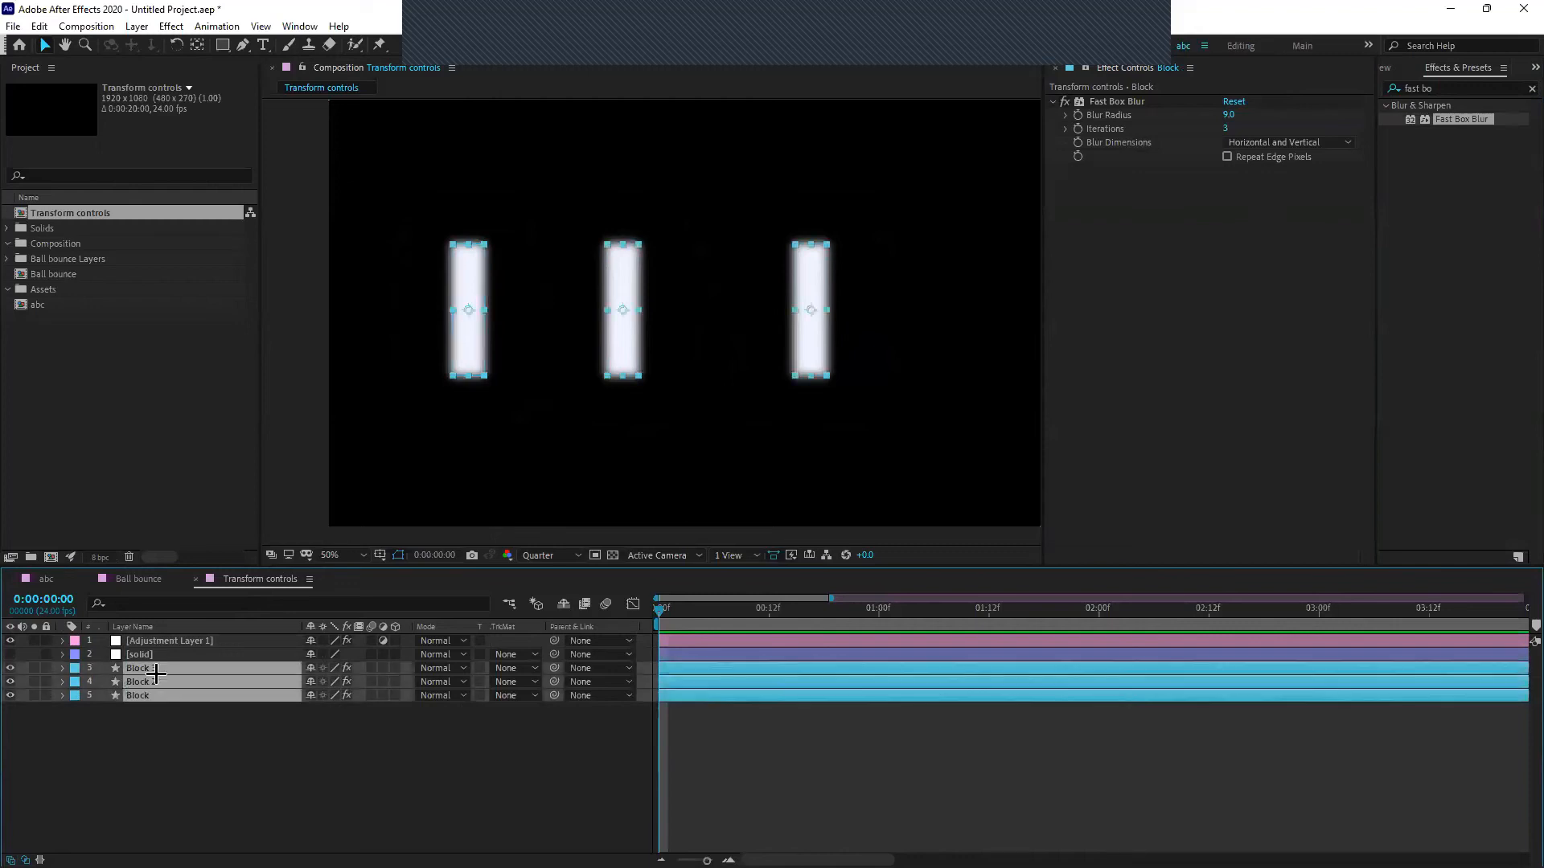
{"action": "left_click", "coordinate": [158, 730]}
{"action": "left_click", "coordinate": [157, 695]}
{"action": "left_click", "coordinate": [158, 721]}
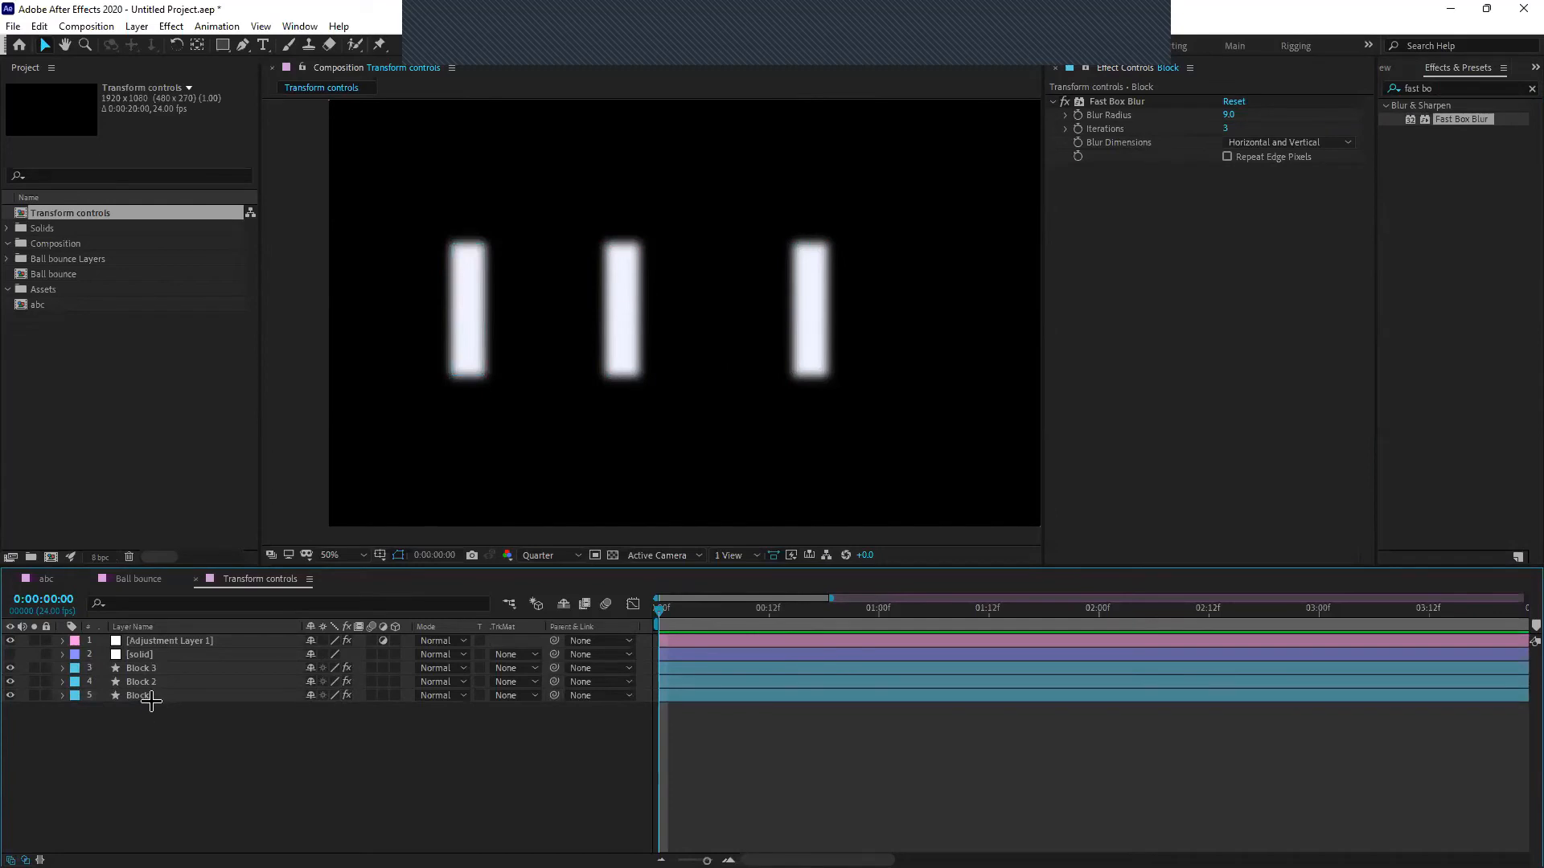
{"action": "left_click", "coordinate": [149, 697]}
{"action": "left_click", "coordinate": [155, 711]}
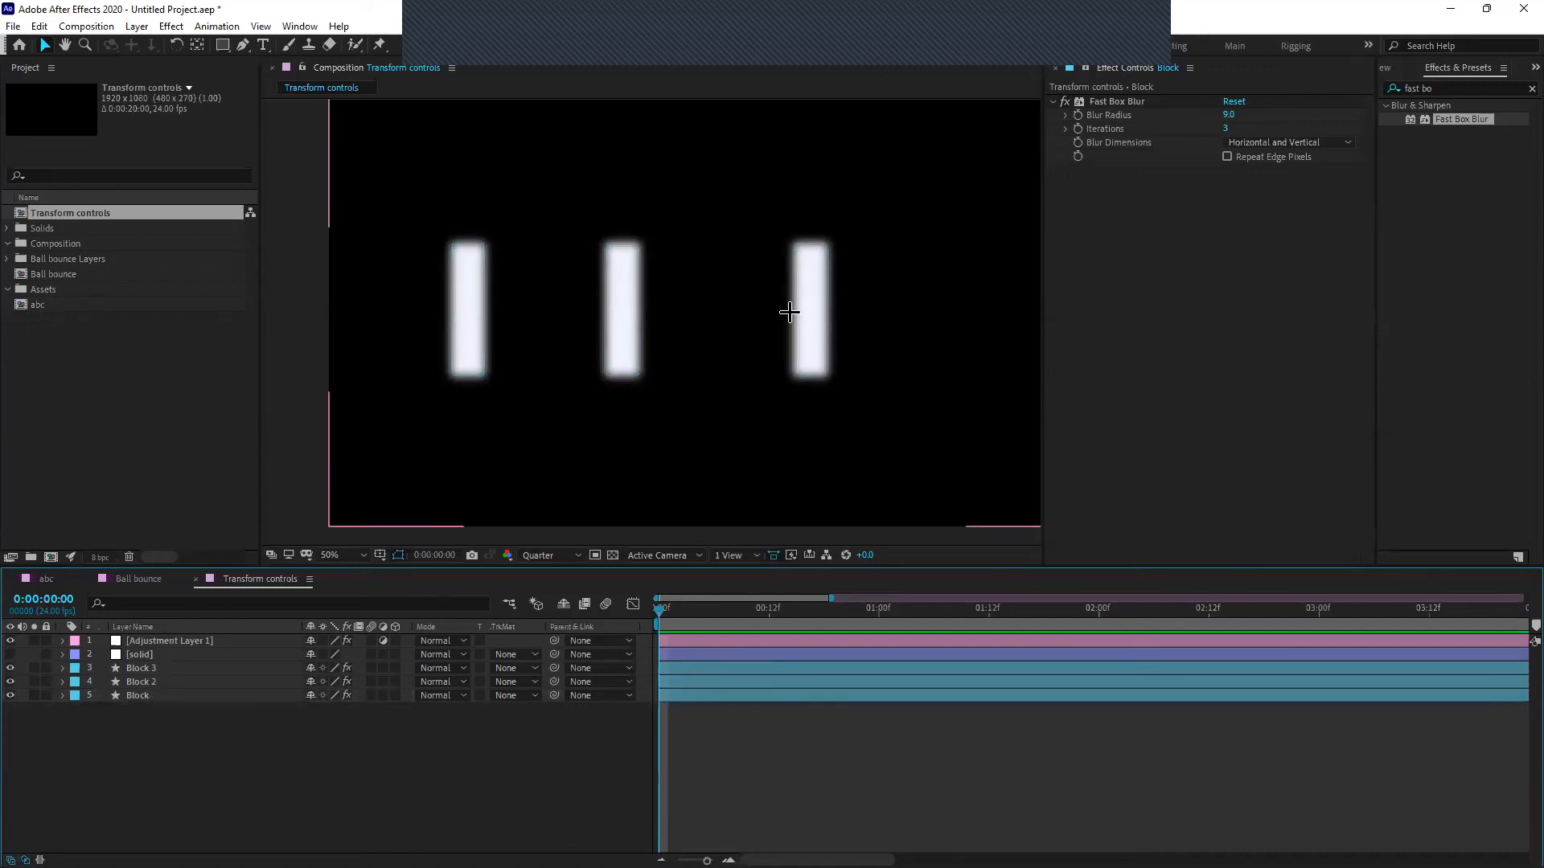
{"action": "left_click_drag", "start_coordinate": [605, 403], "coordinate": [543, 419]}
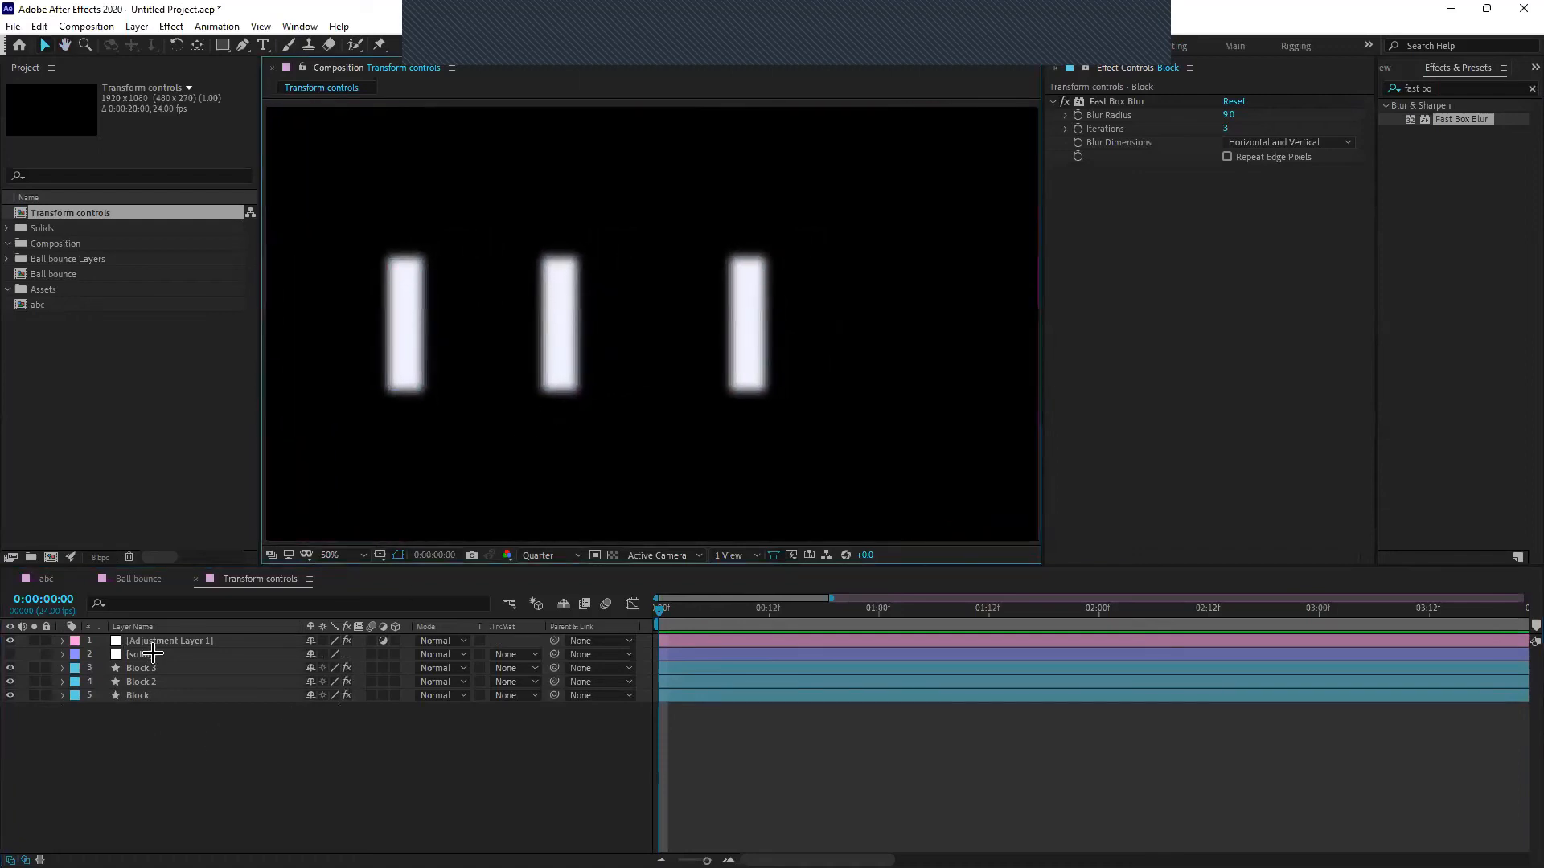
{"action": "left_click", "coordinate": [158, 640]}
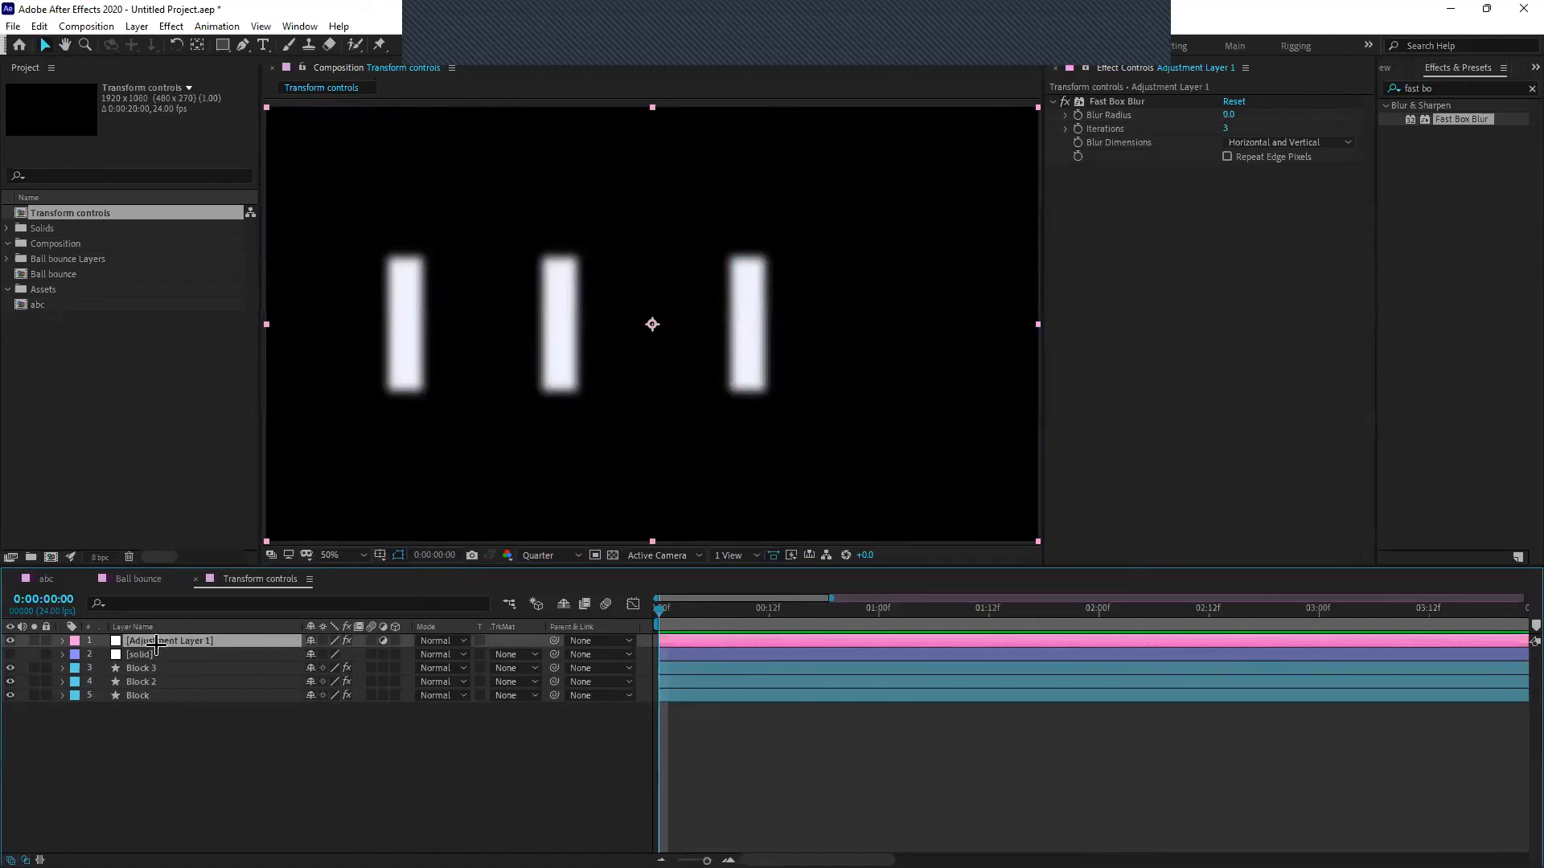
{"action": "left_click", "coordinate": [185, 668]}
{"action": "left_click", "coordinate": [183, 696], "text": "shift"}
{"action": "left_click", "coordinate": [182, 728]}
Turn off the Fast Box Blur effect on the Block, Block 2 and Block 3 layers
{"action": "left_click", "coordinate": [140, 696]}
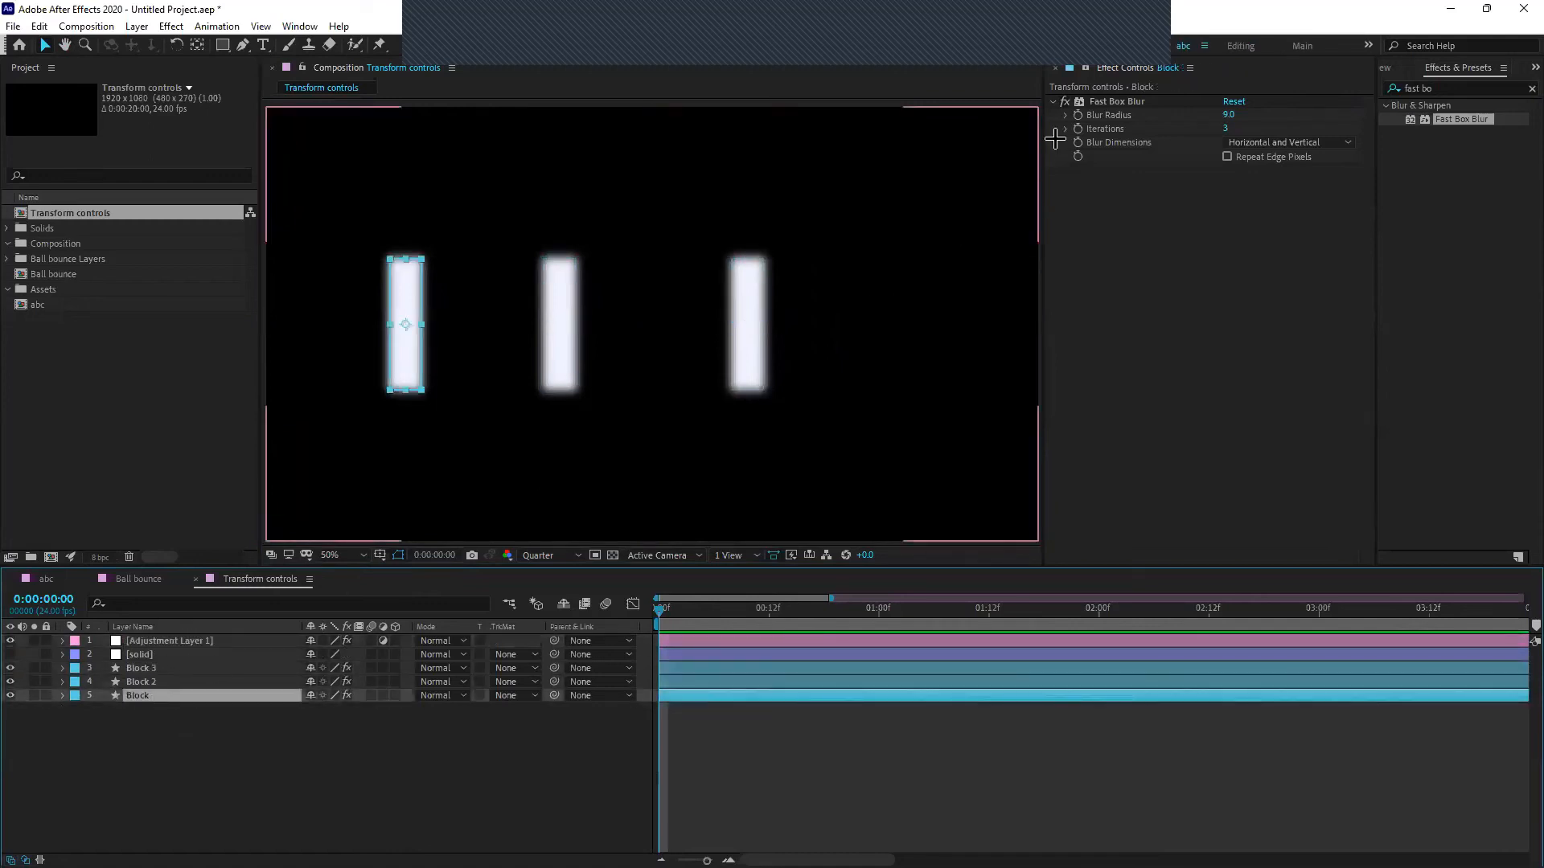
{"action": "left_click", "coordinate": [228, 681]}
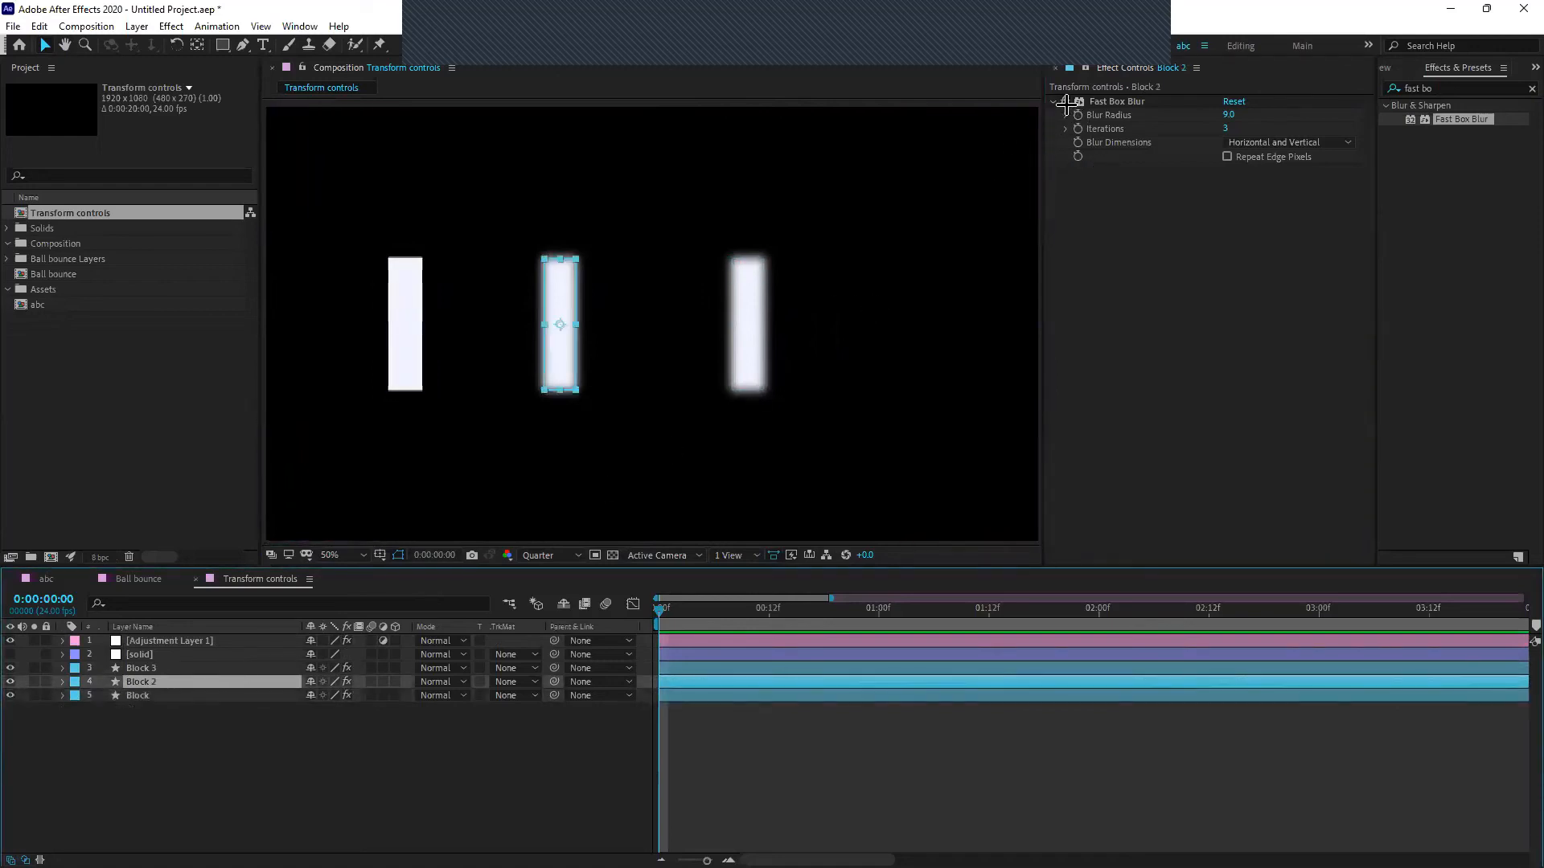
{"action": "left_click", "coordinate": [202, 668]}
{"action": "left_click", "coordinate": [1065, 102]}
{"action": "left_click", "coordinate": [948, 458]}
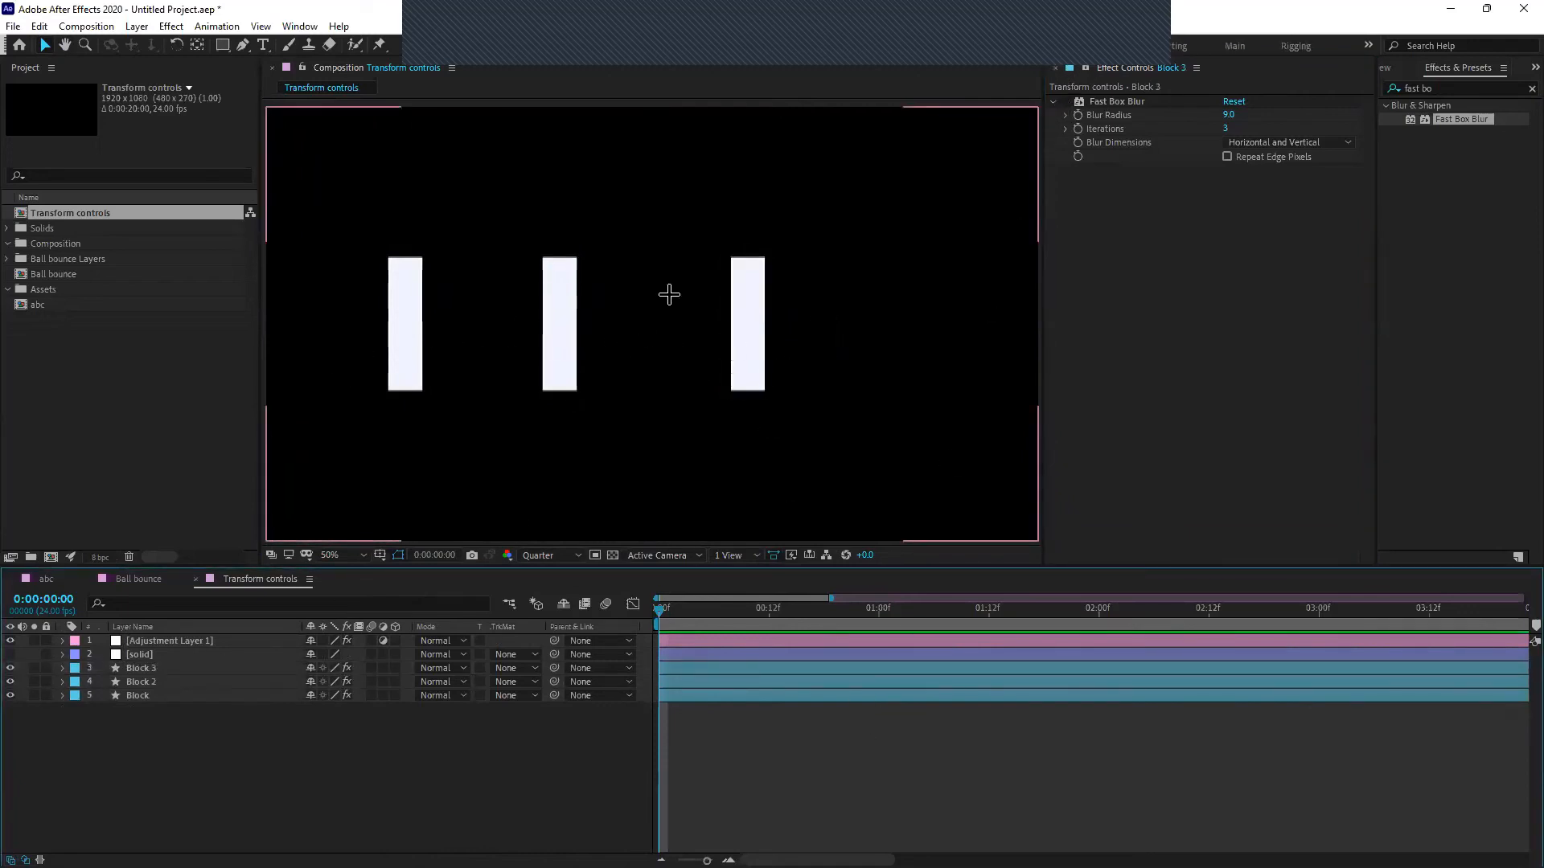
Copy Block 3's Fast Box Blur with its 9.0 radius onto Adjustment Layer 1 and turn the effect on there
{"action": "left_click", "coordinate": [160, 668]}
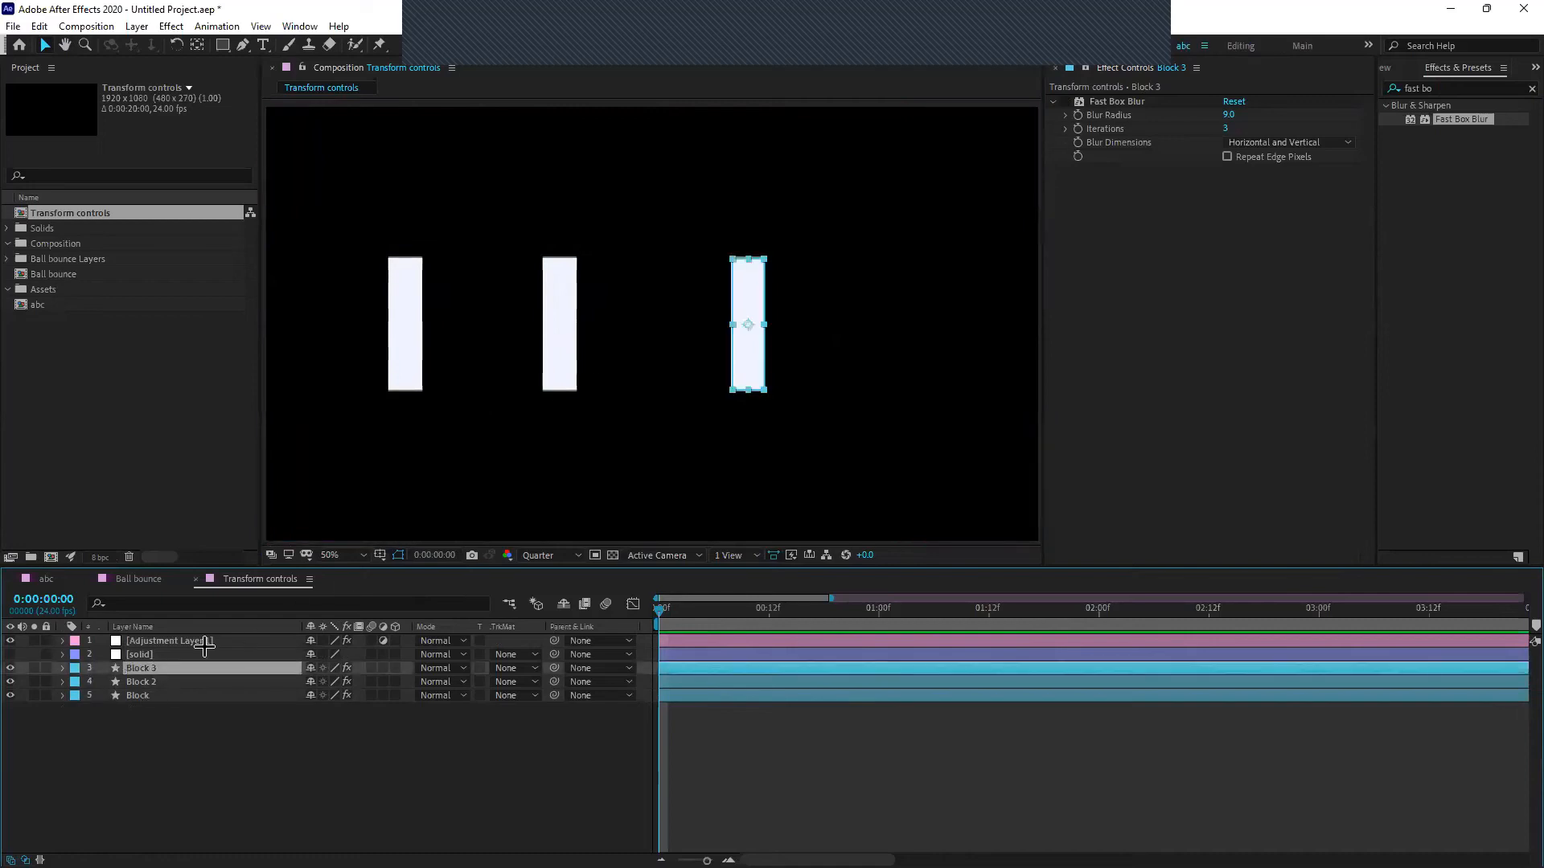
{"action": "left_click", "coordinate": [1118, 101]}
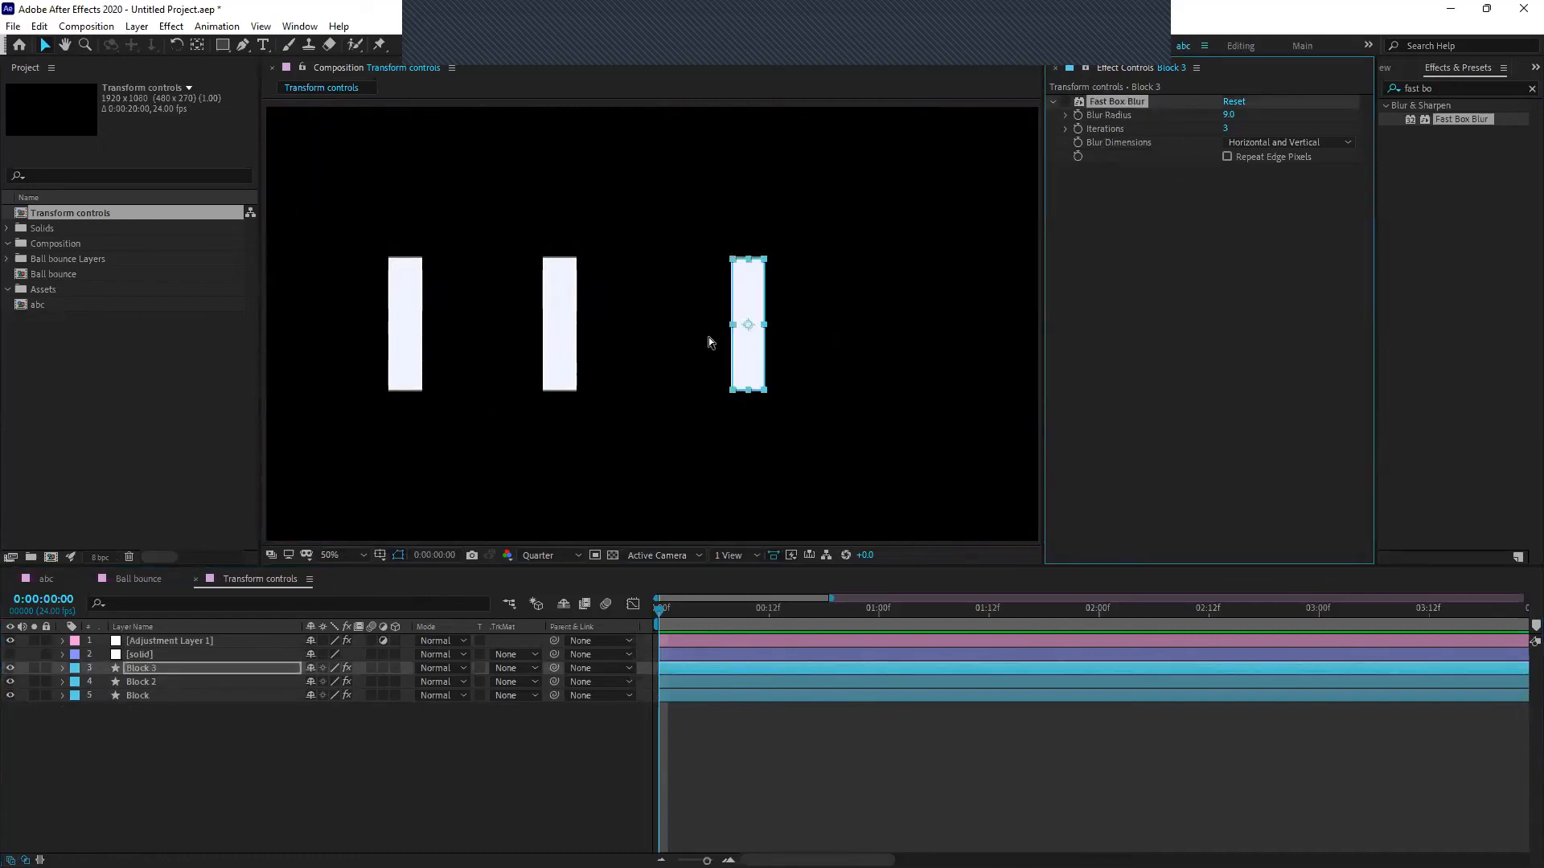
{"action": "left_click", "coordinate": [190, 640]}
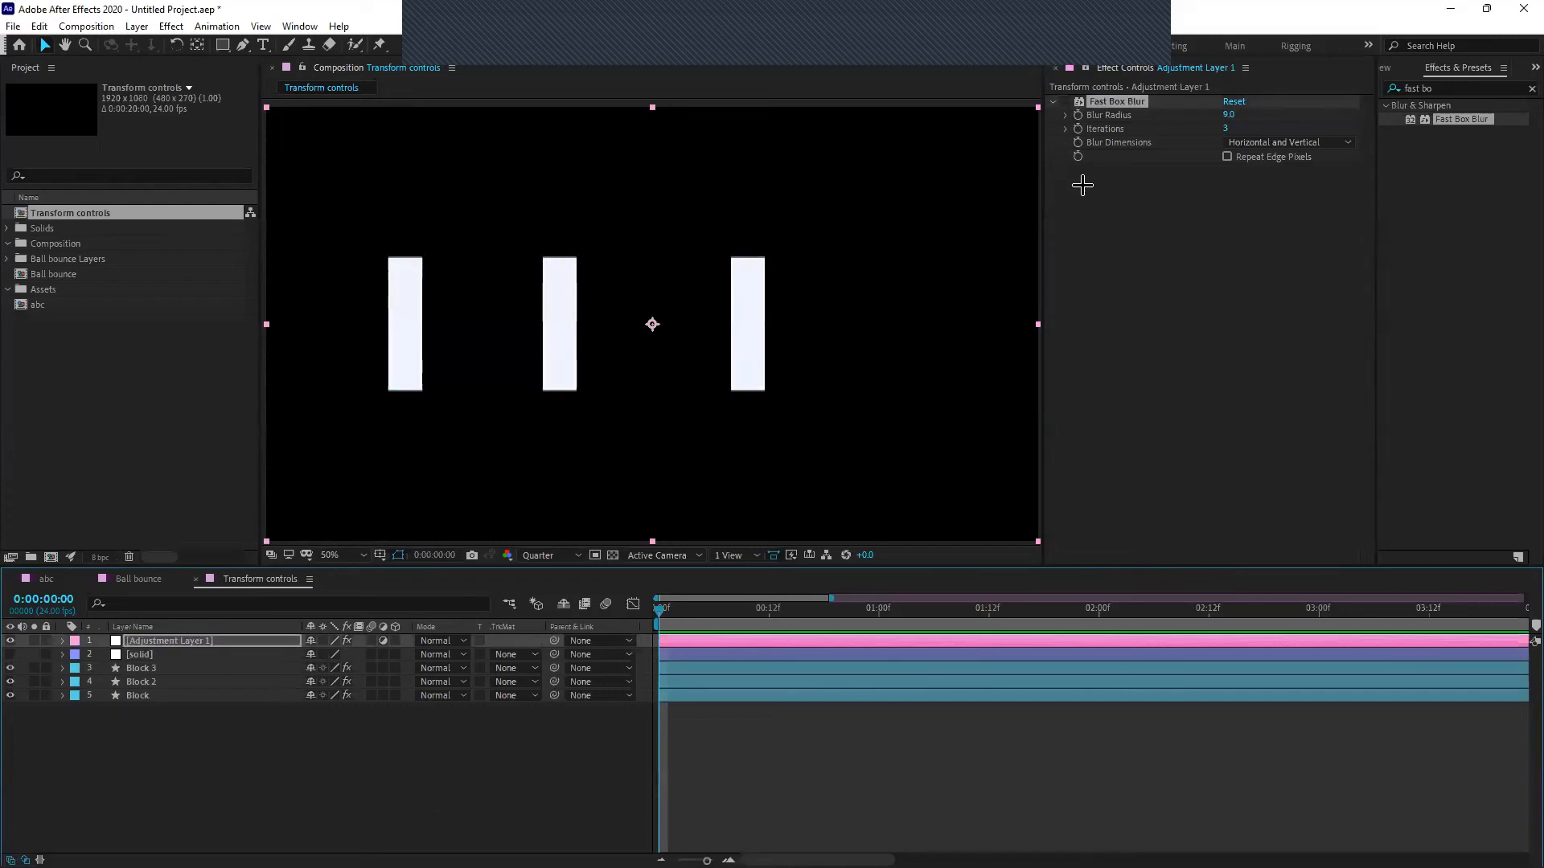
{"action": "left_click", "coordinate": [1064, 102]}
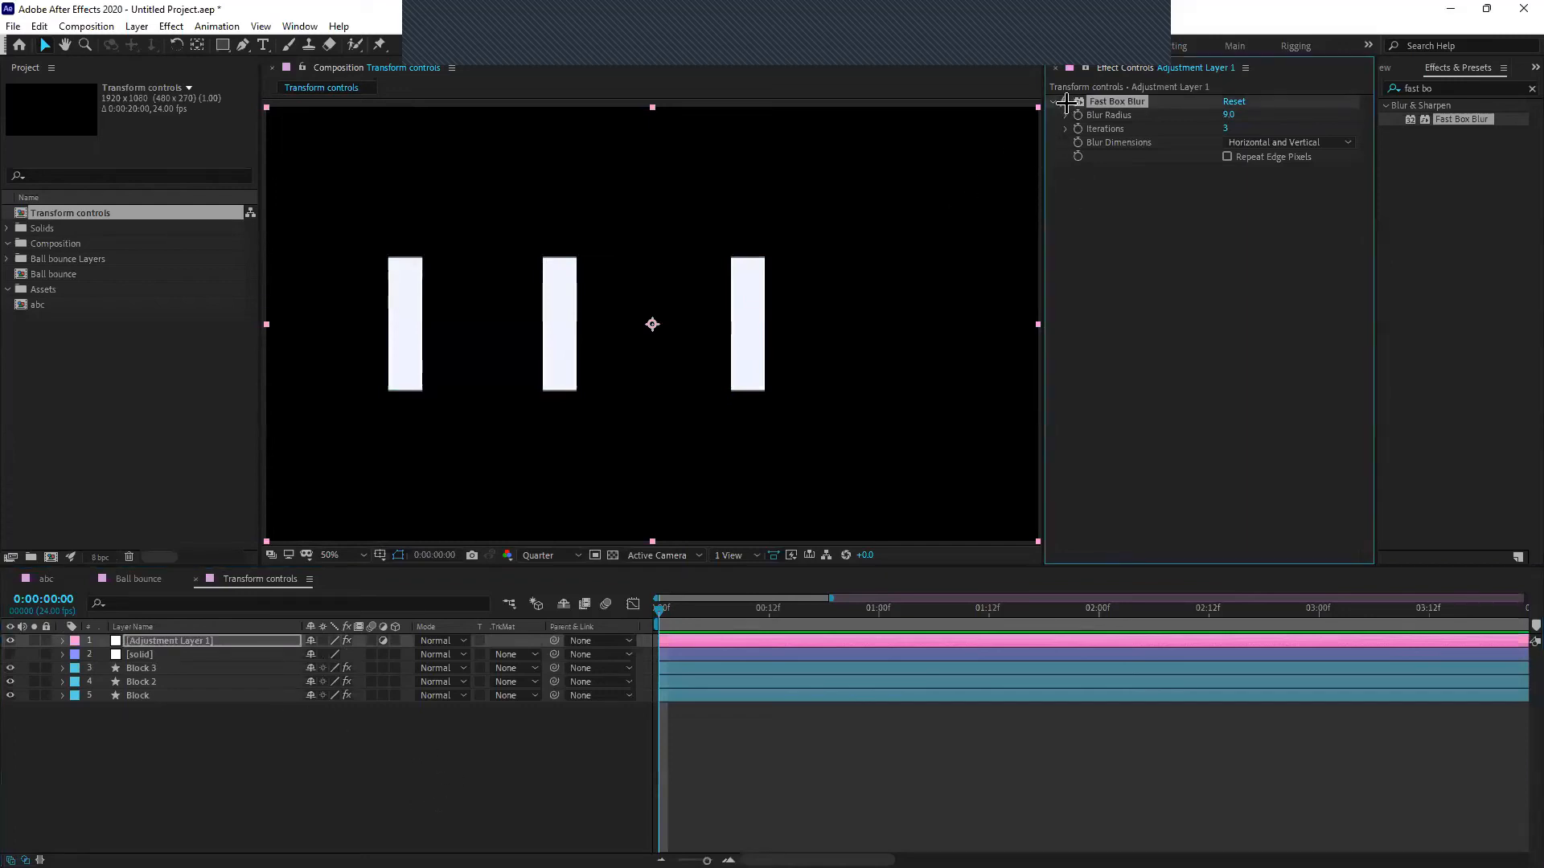
{"action": "left_click", "coordinate": [415, 742]}
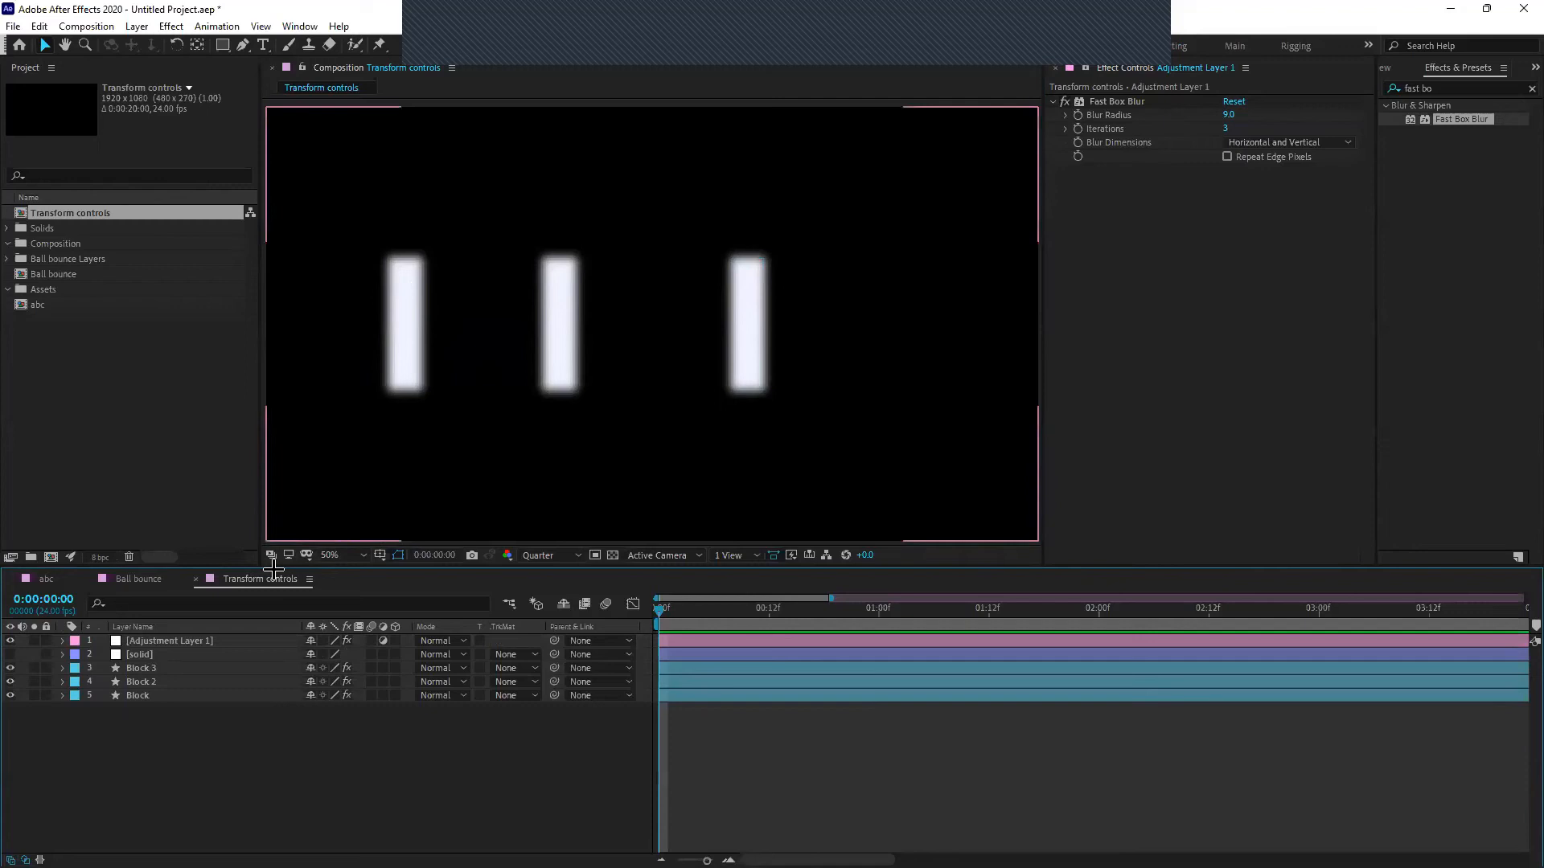
{"action": "left_click", "coordinate": [180, 641]}
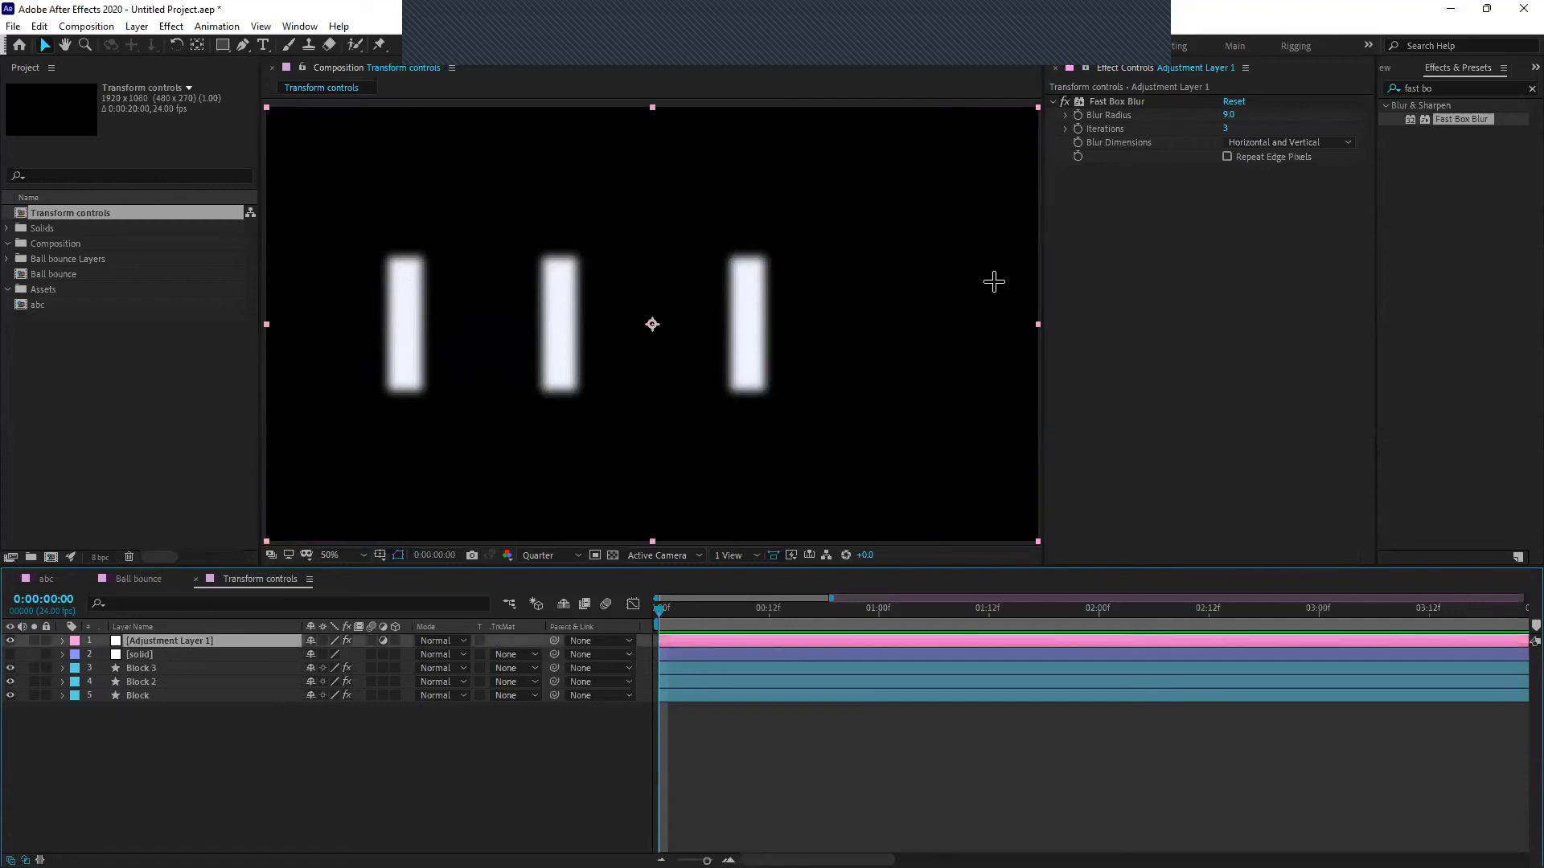
{"action": "left_click_drag", "start_coordinate": [208, 746], "coordinate": [154, 668]}
{"action": "left_click", "coordinate": [156, 713]}
{"action": "left_click", "coordinate": [179, 641]}
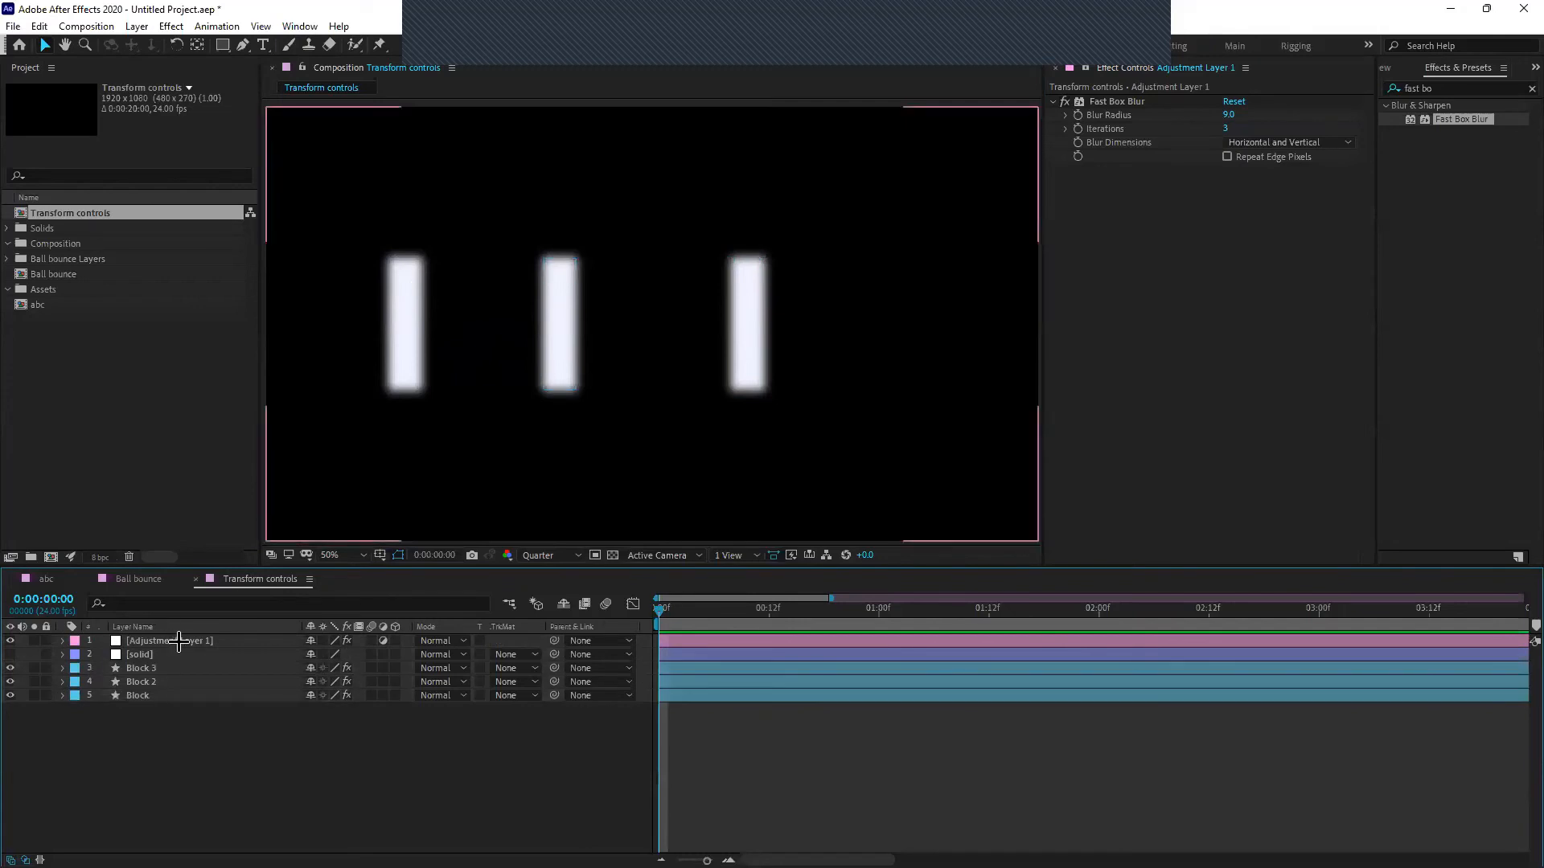
{"action": "left_click", "coordinate": [166, 668]}
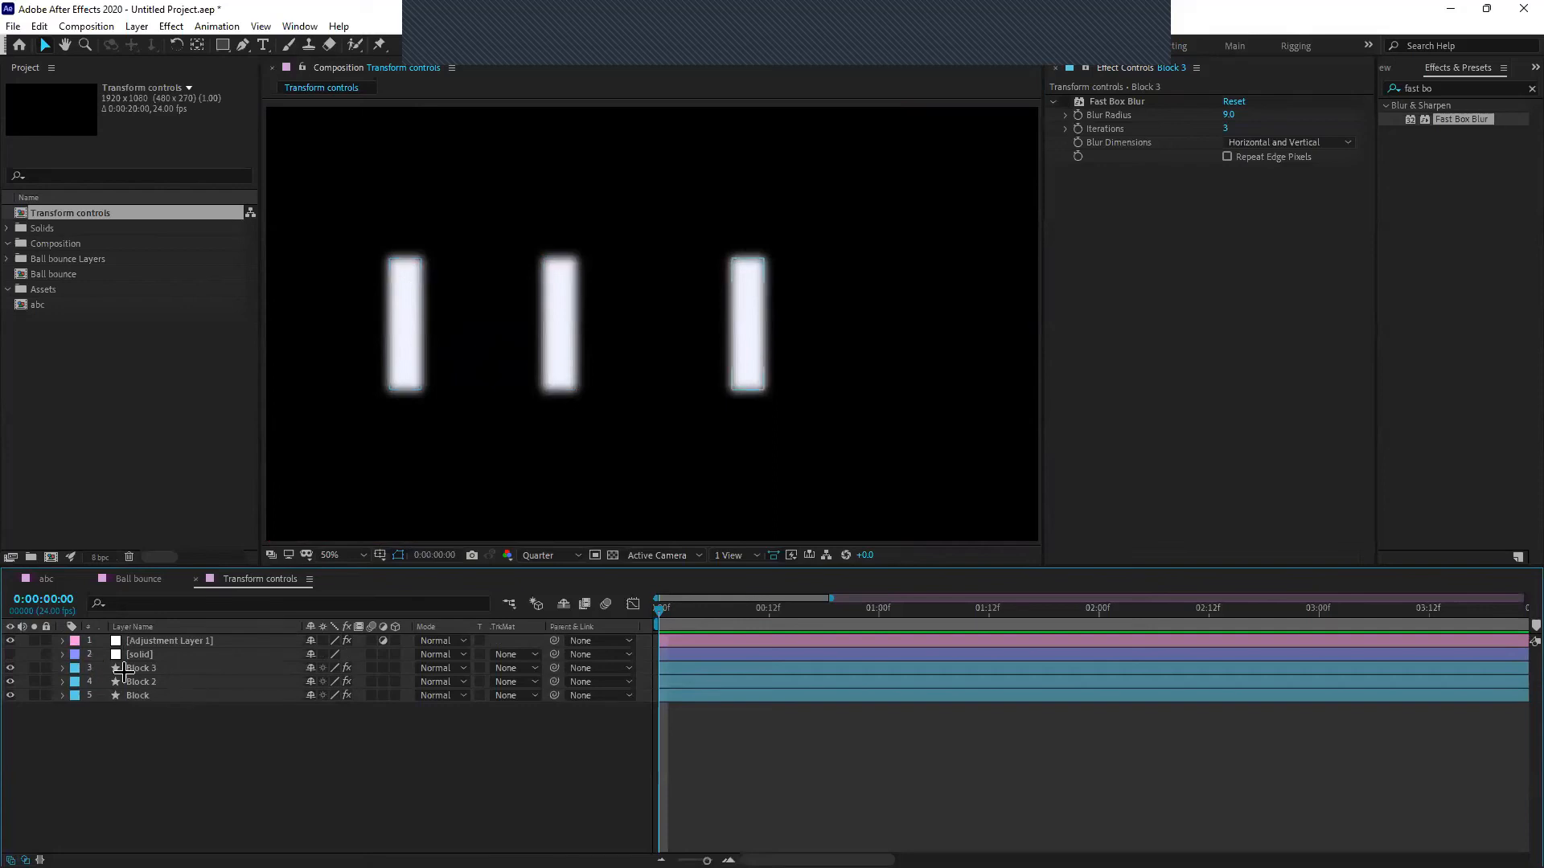
{"action": "left_click", "coordinate": [152, 695]}
Delete Adjustment Layer 1 and the hidden solid layer from the Transform controls composition
{"action": "left_click", "coordinate": [157, 641]}
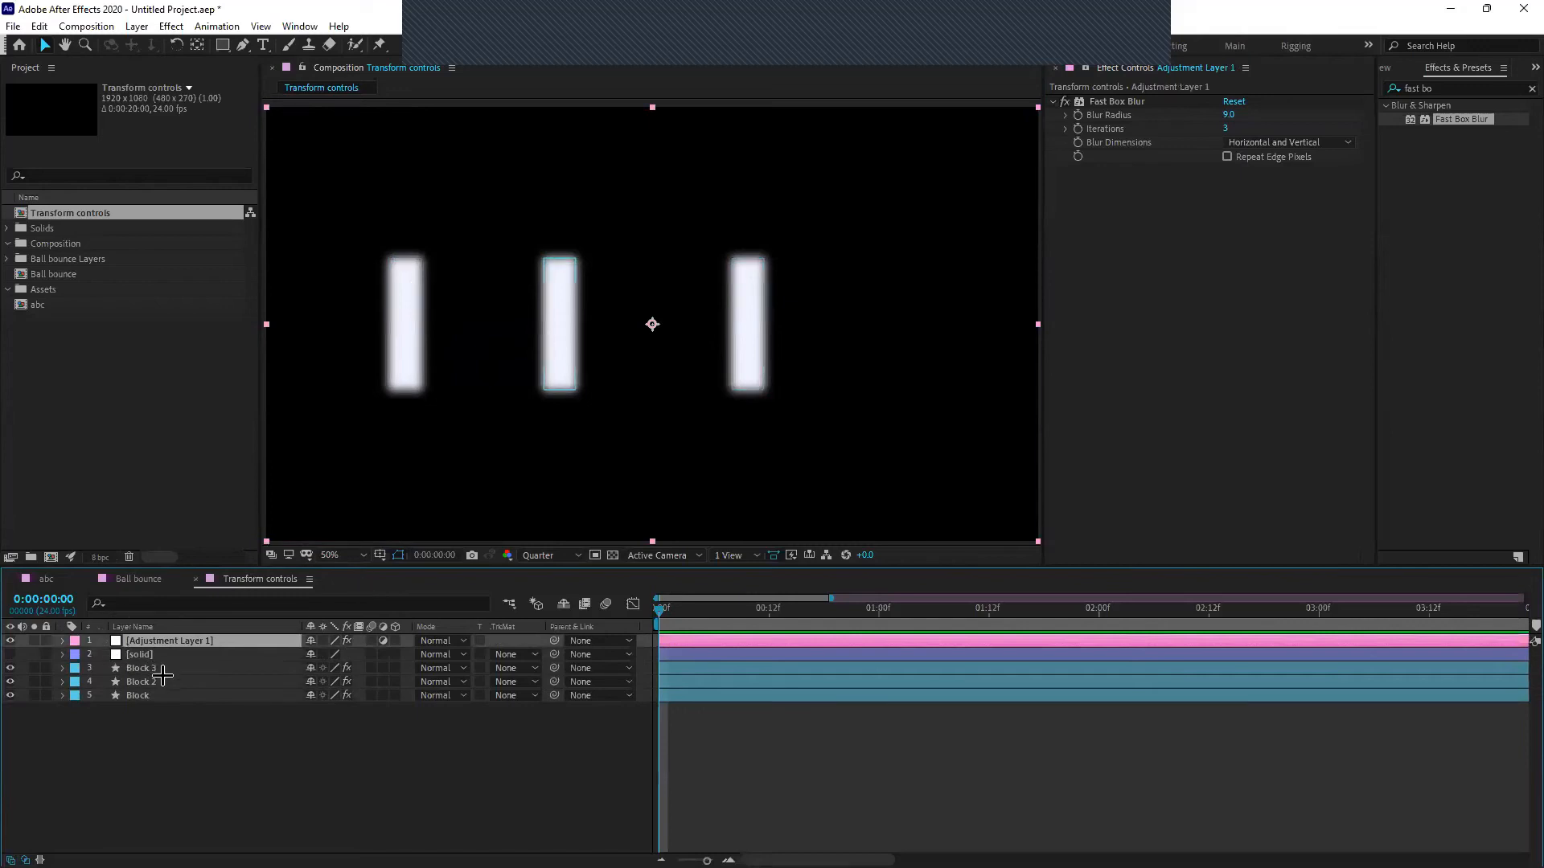
{"action": "key", "text": "Delete"}
{"action": "left_click", "coordinate": [145, 641]}
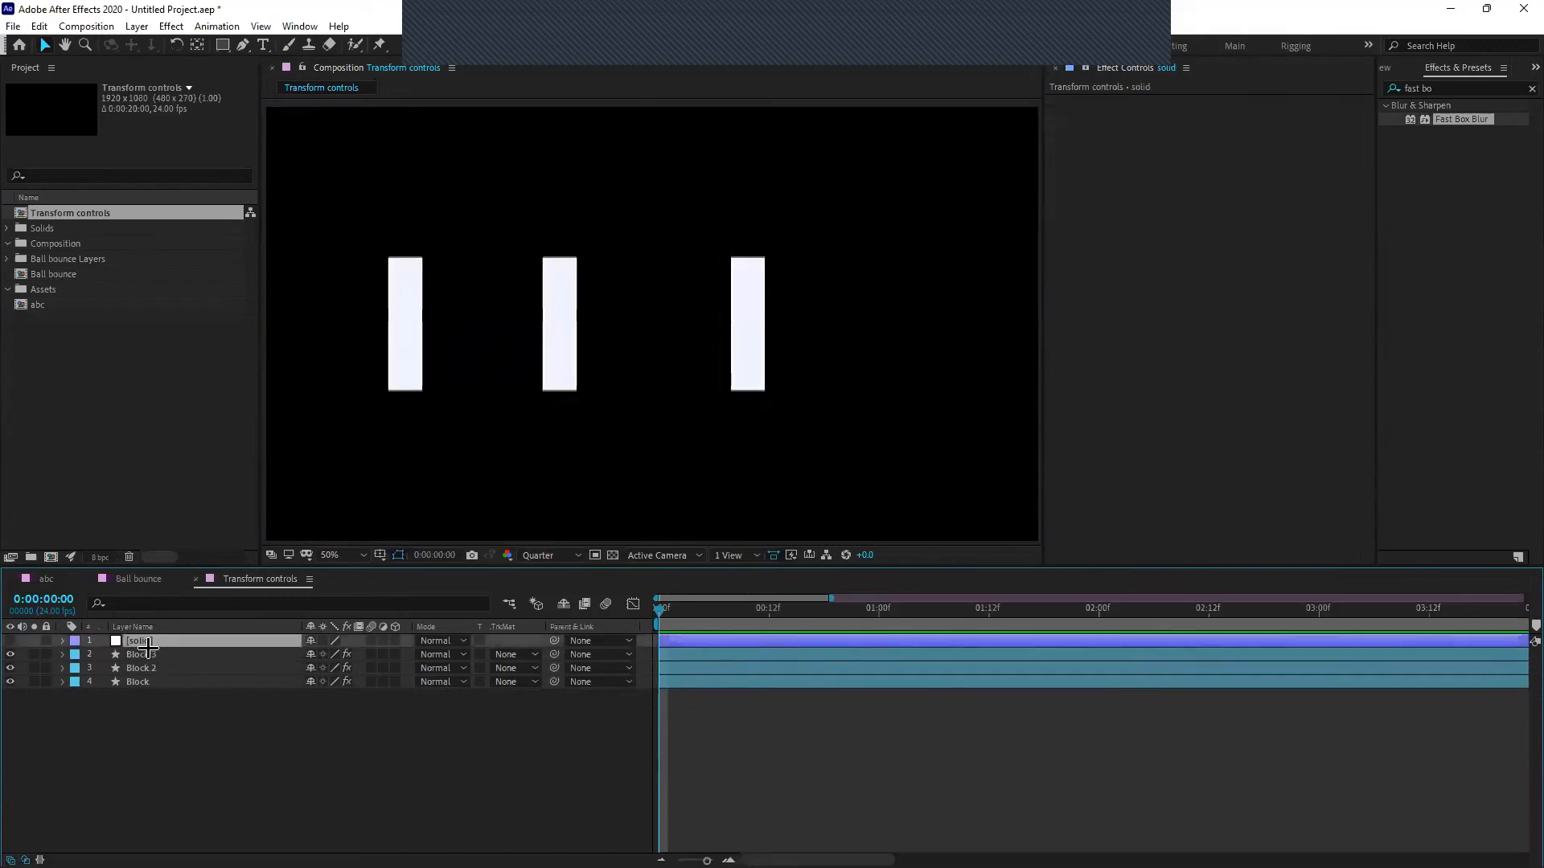
{"action": "key", "text": "Delete"}
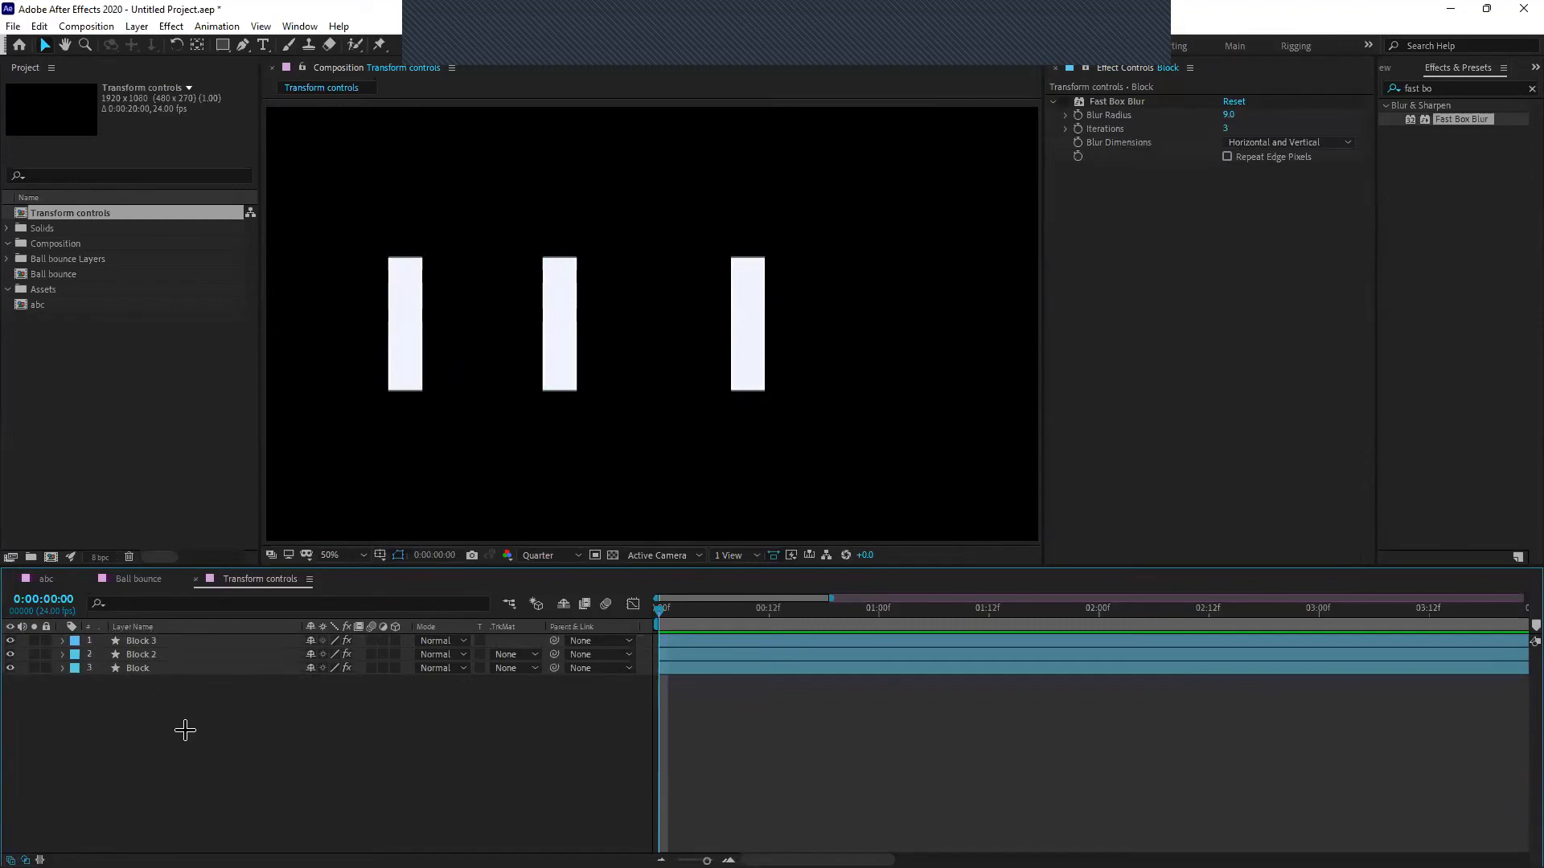
Add a null object to the composition and move it slightly left of the frame's centre
{"action": "right_click", "coordinate": [185, 729]}
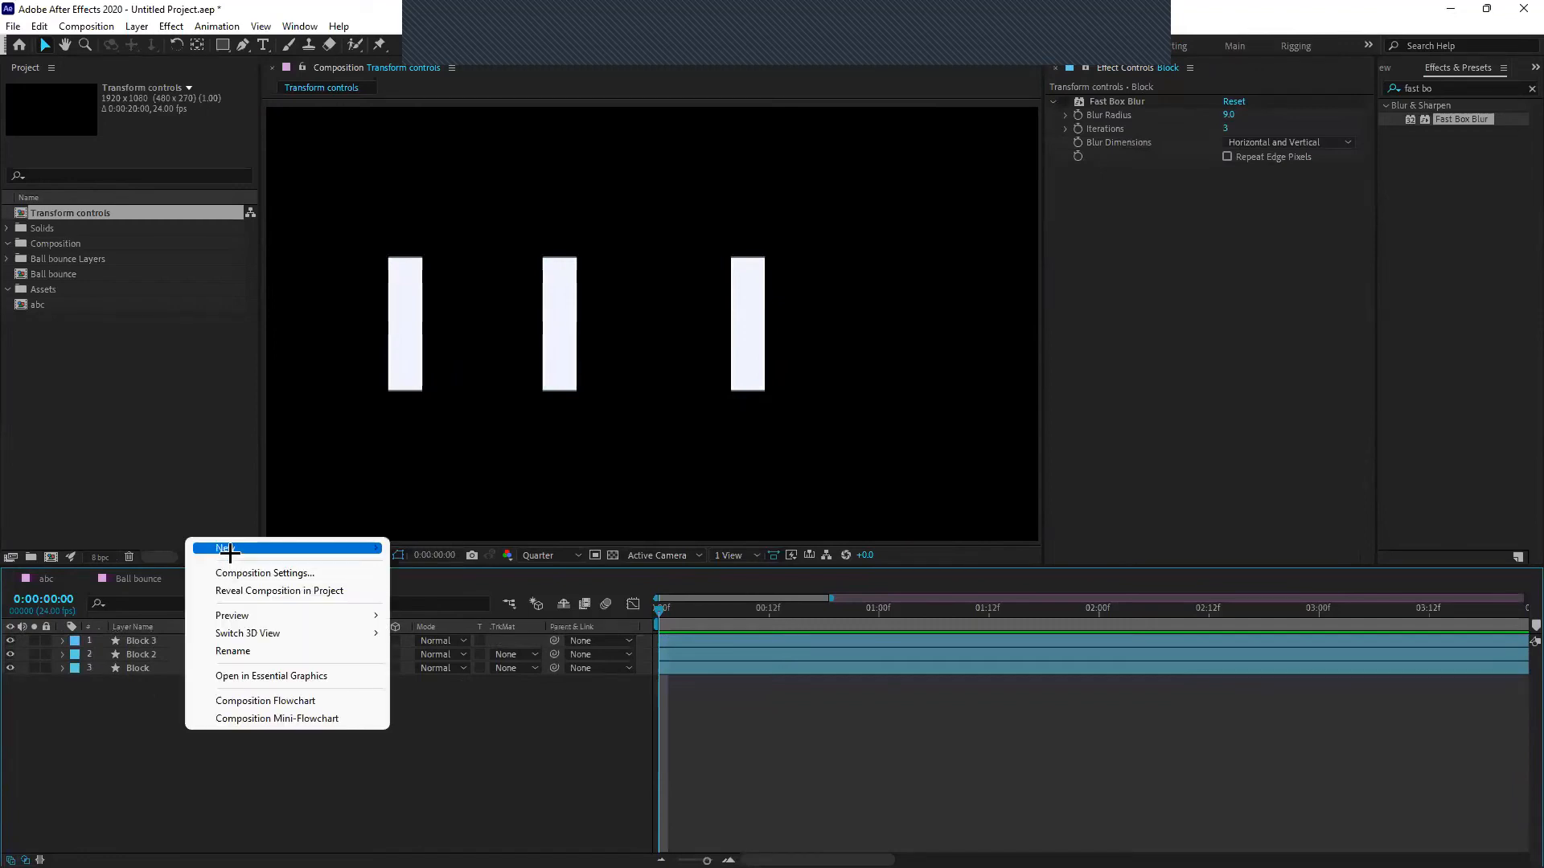
{"action": "mouse_move", "coordinate": [229, 551]}
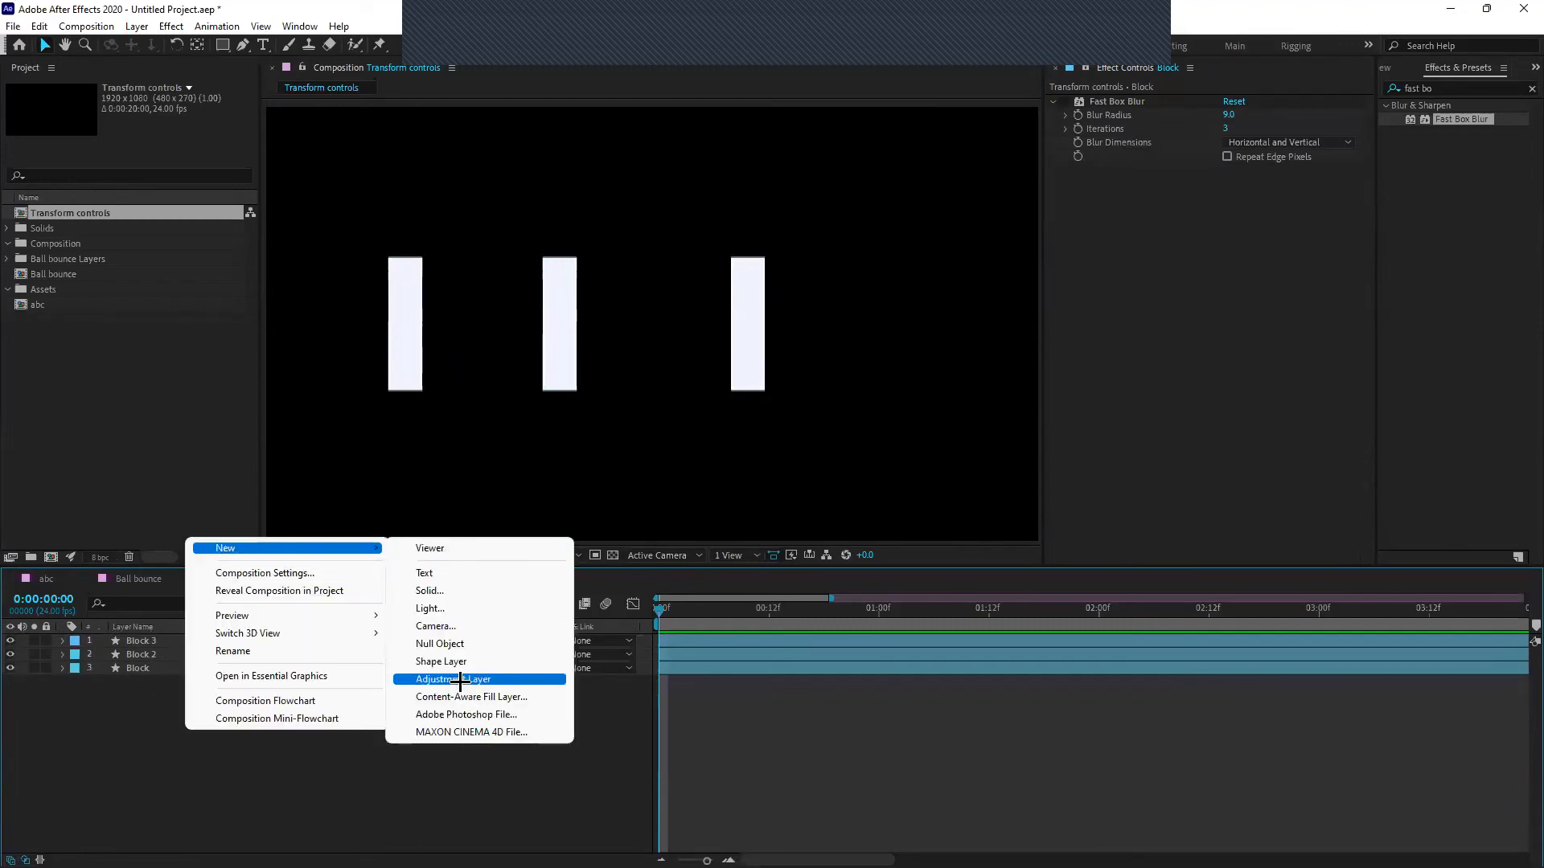
{"action": "left_click", "coordinate": [445, 643]}
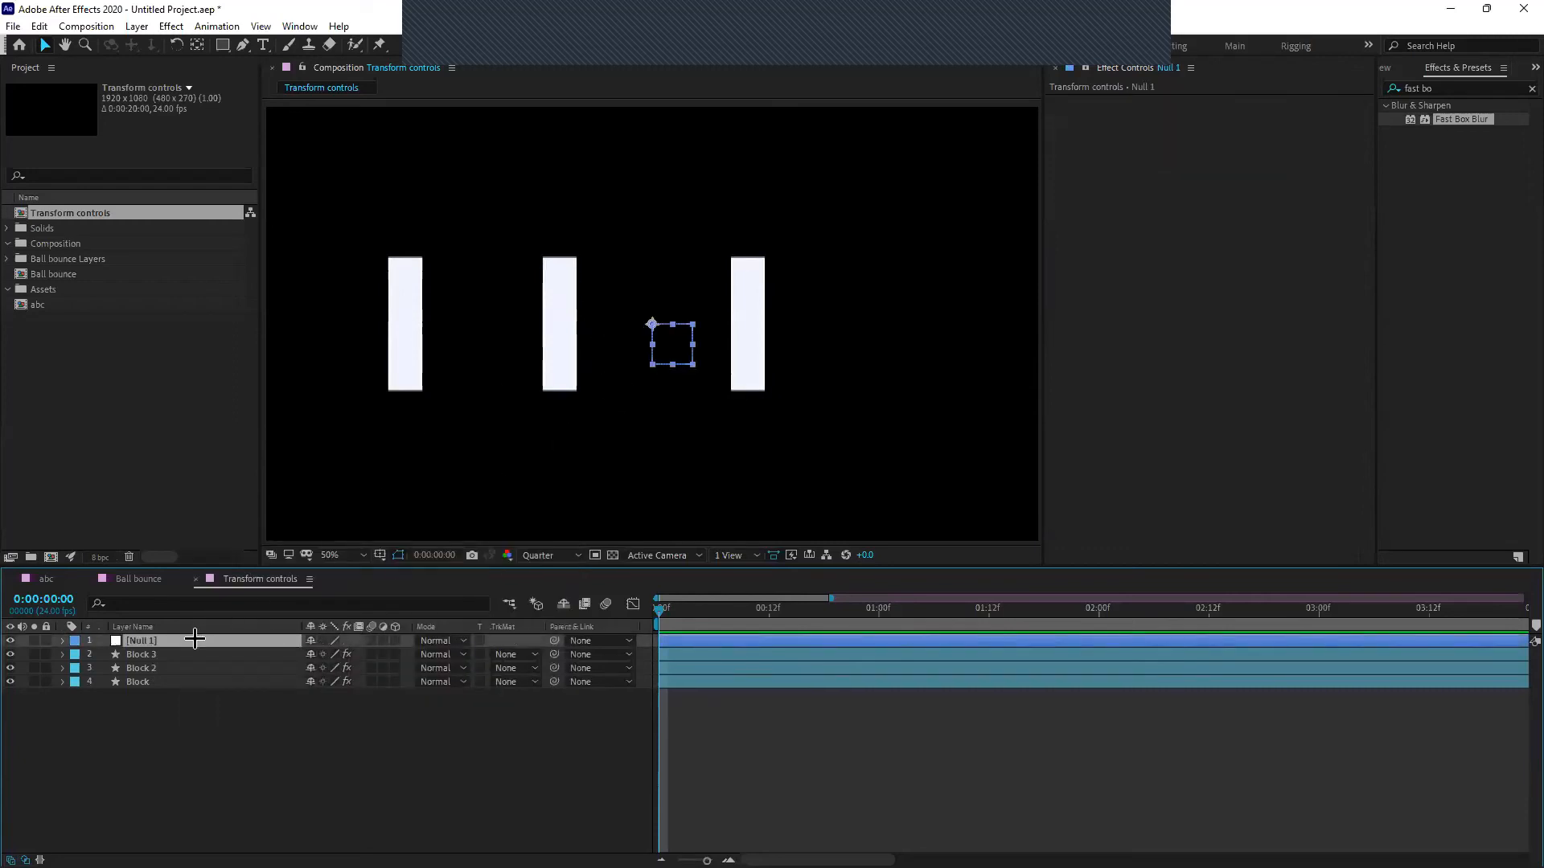
{"action": "left_click", "coordinate": [239, 750]}
{"action": "left_click_drag", "start_coordinate": [661, 326], "coordinate": [641, 329]}
{"action": "left_click", "coordinate": [325, 738]}
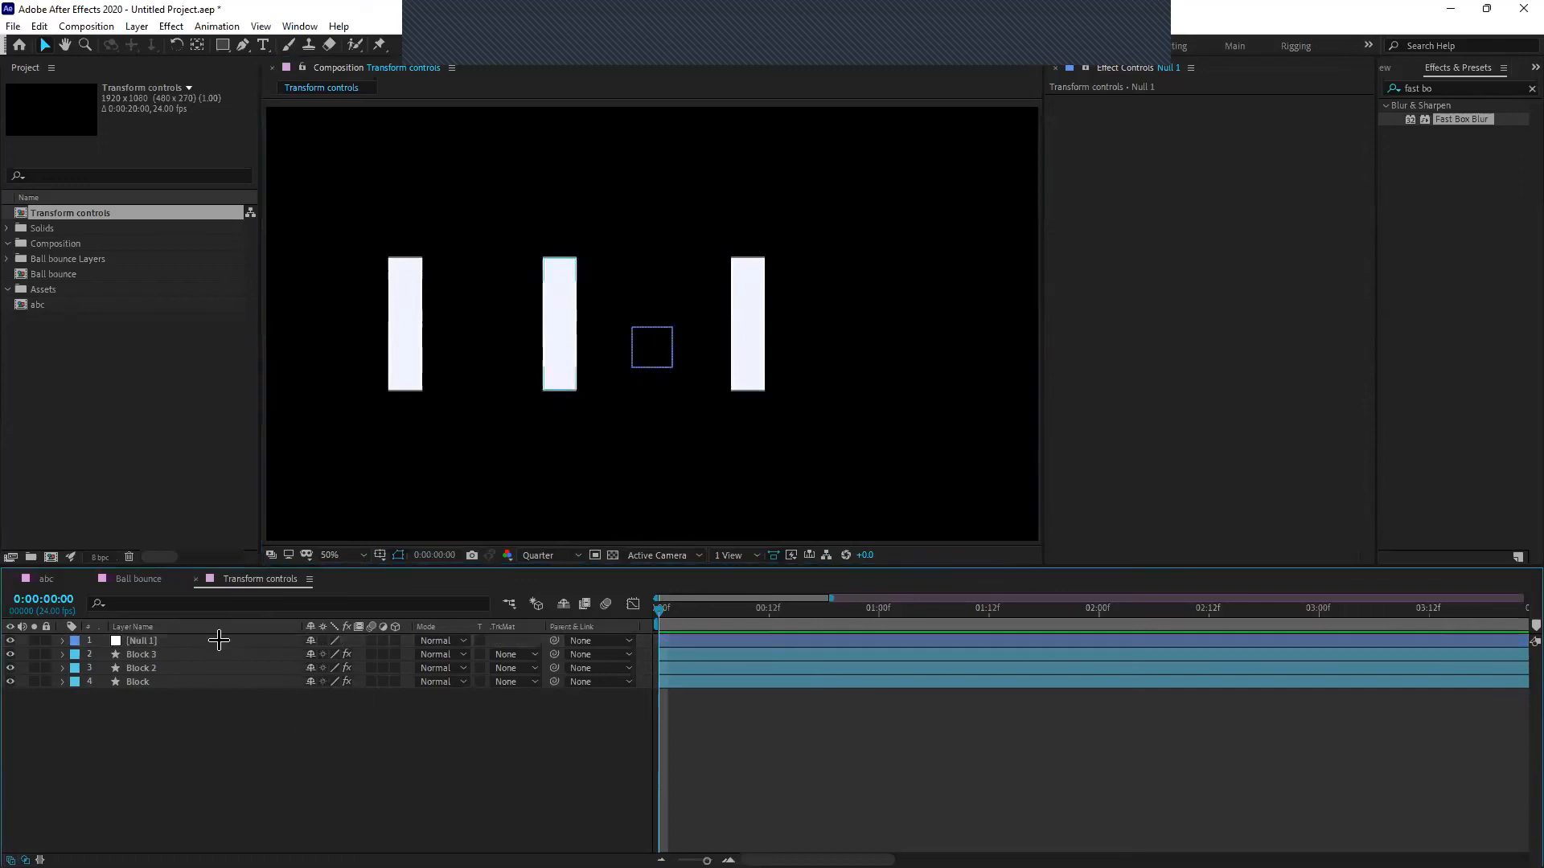
{"action": "left_click", "coordinate": [210, 641]}
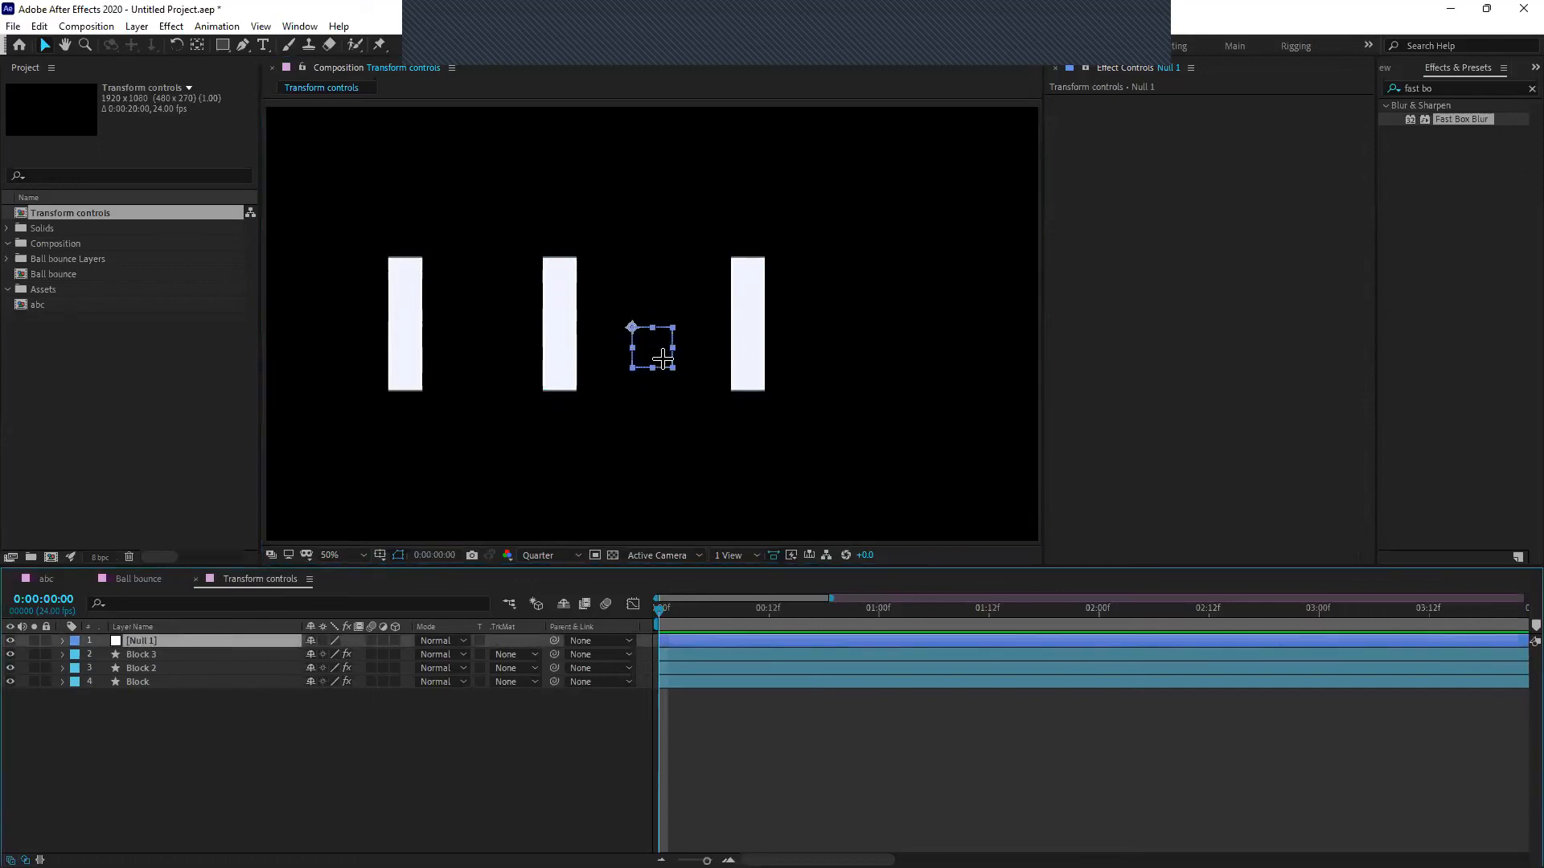
{"action": "left_click", "coordinate": [229, 718]}
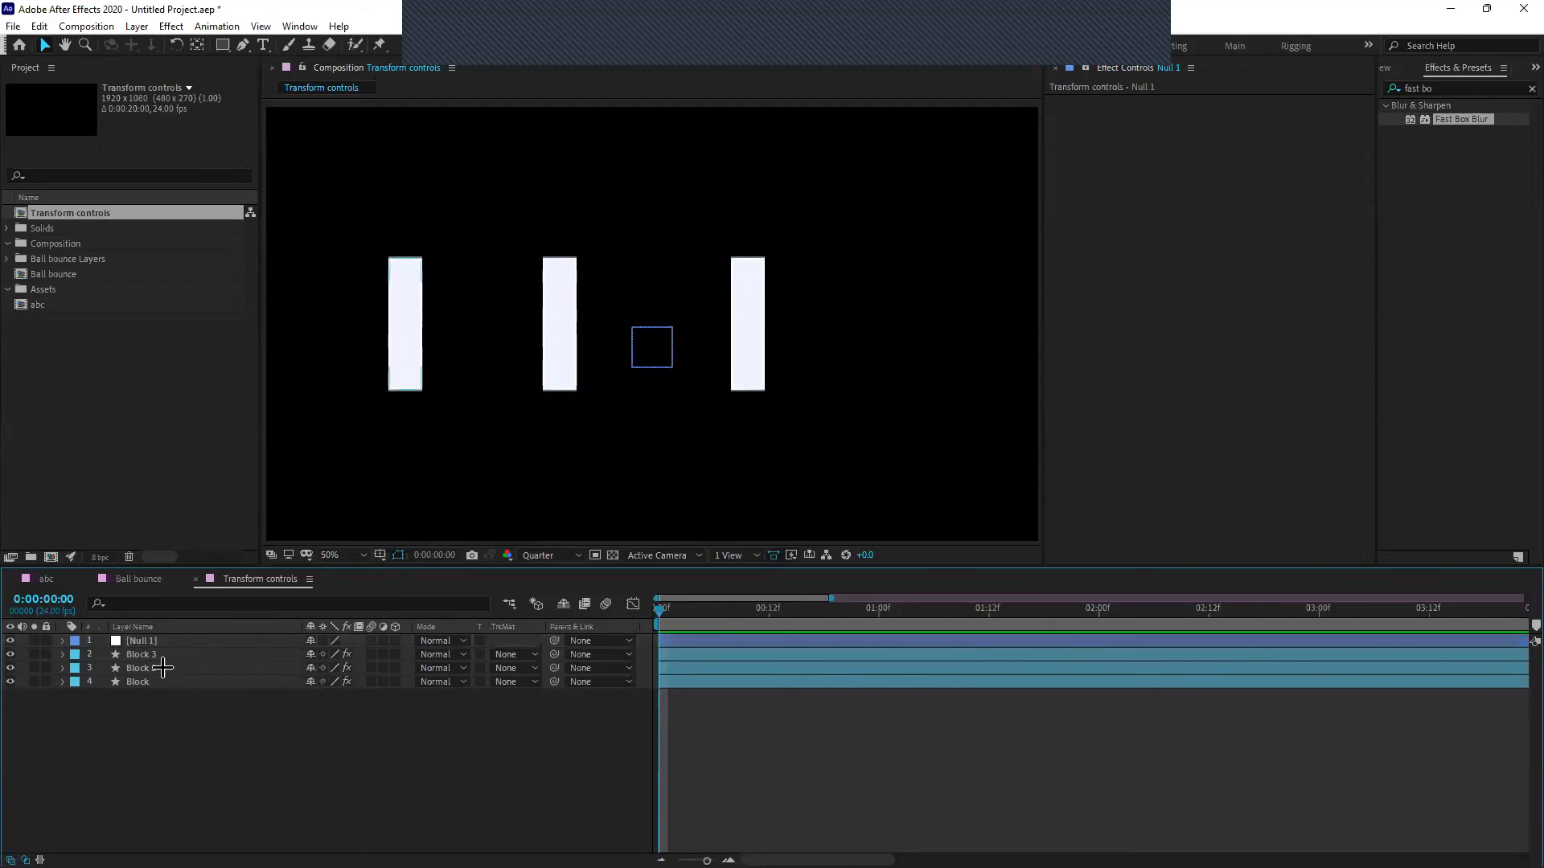
{"action": "left_click_drag", "start_coordinate": [165, 731], "coordinate": [148, 668]}
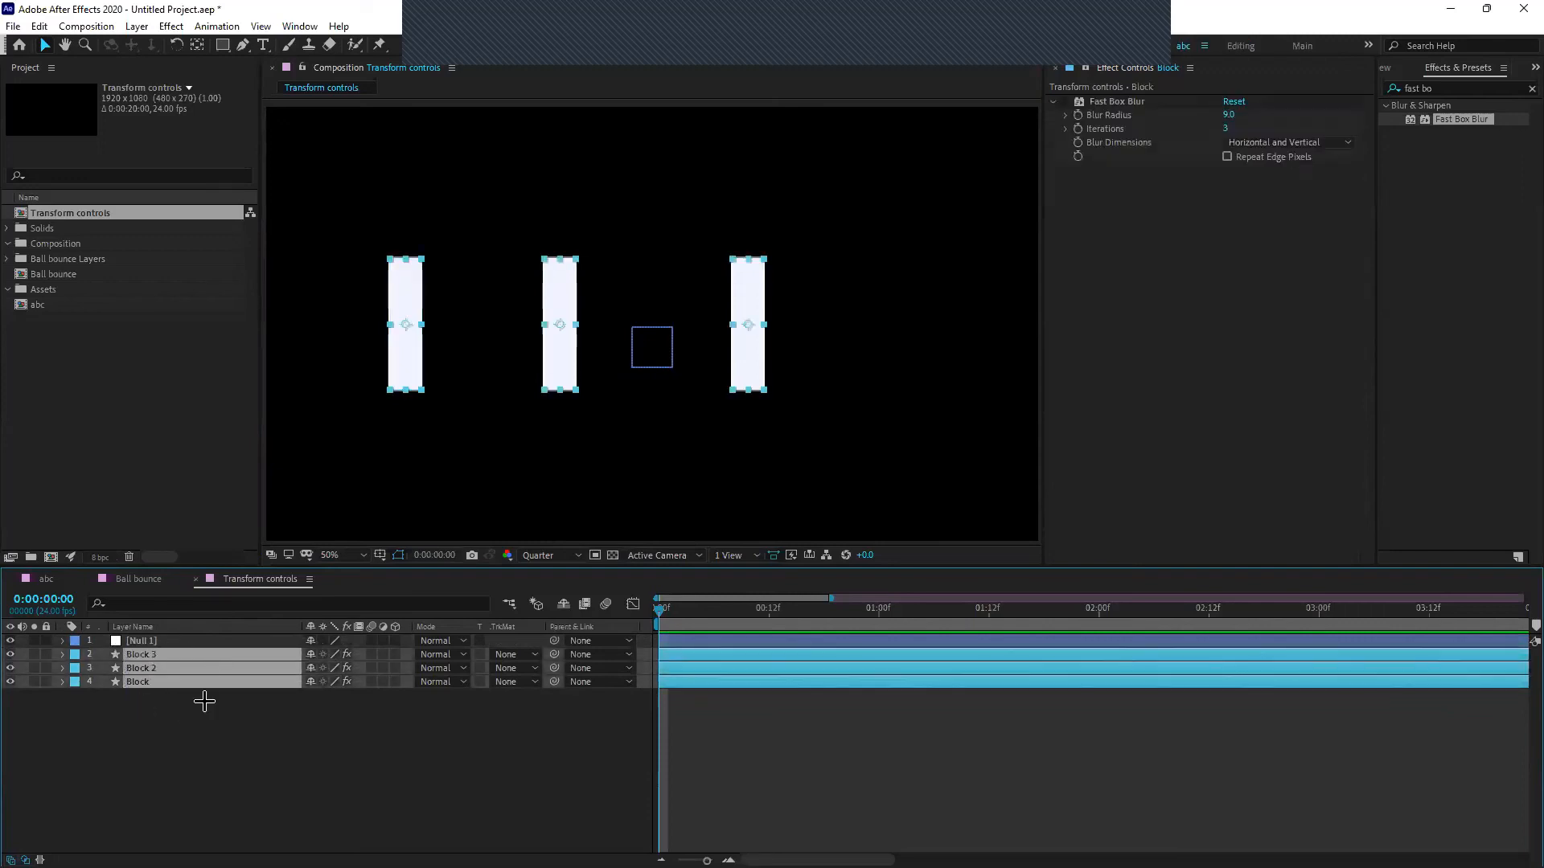
{"action": "left_click", "coordinate": [346, 748]}
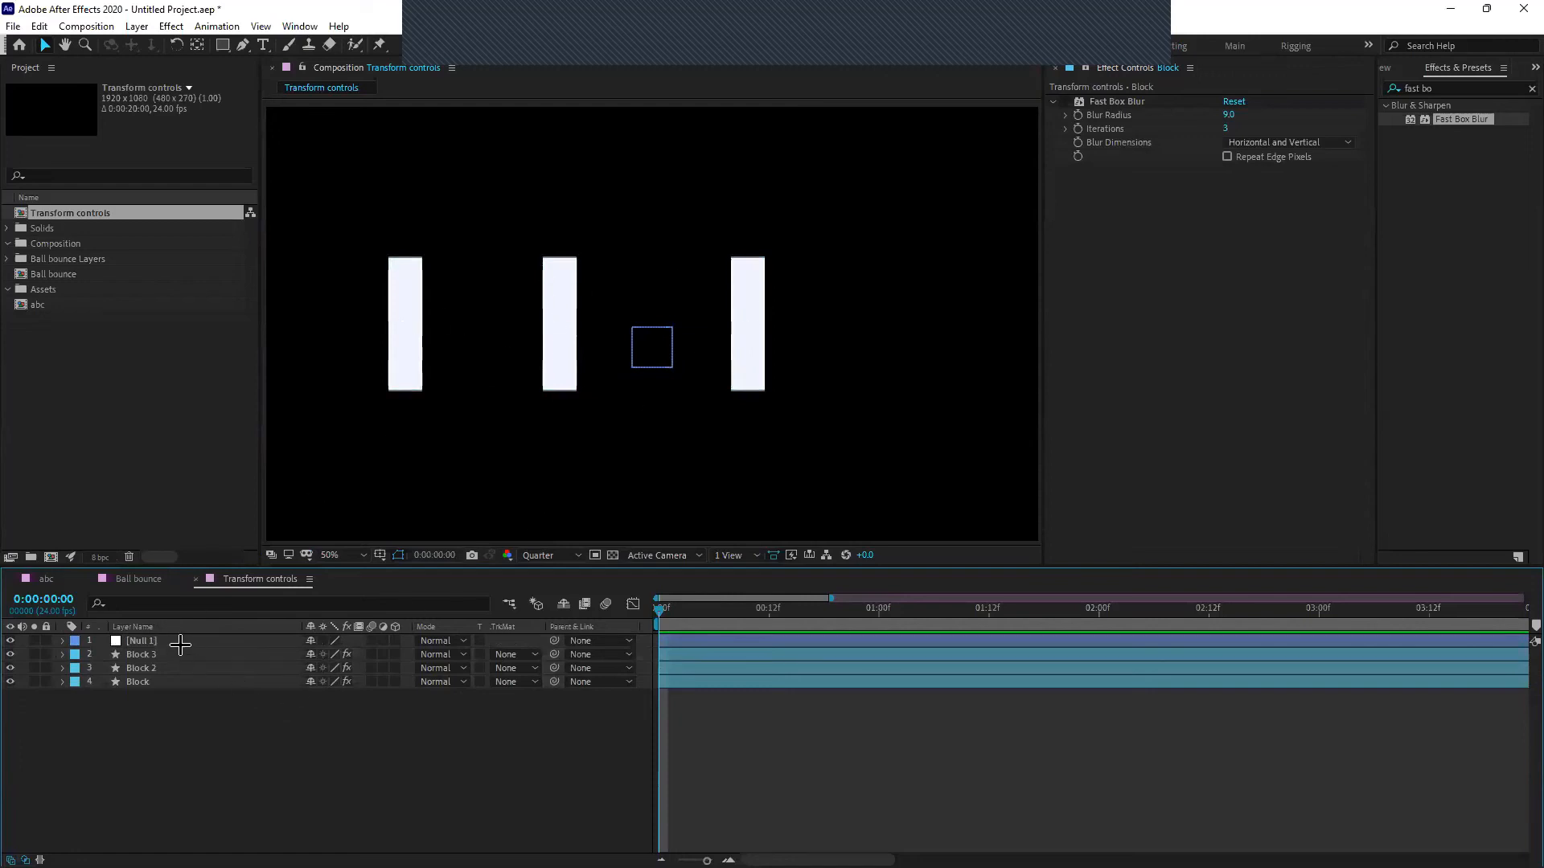
{"action": "left_click", "coordinate": [178, 641]}
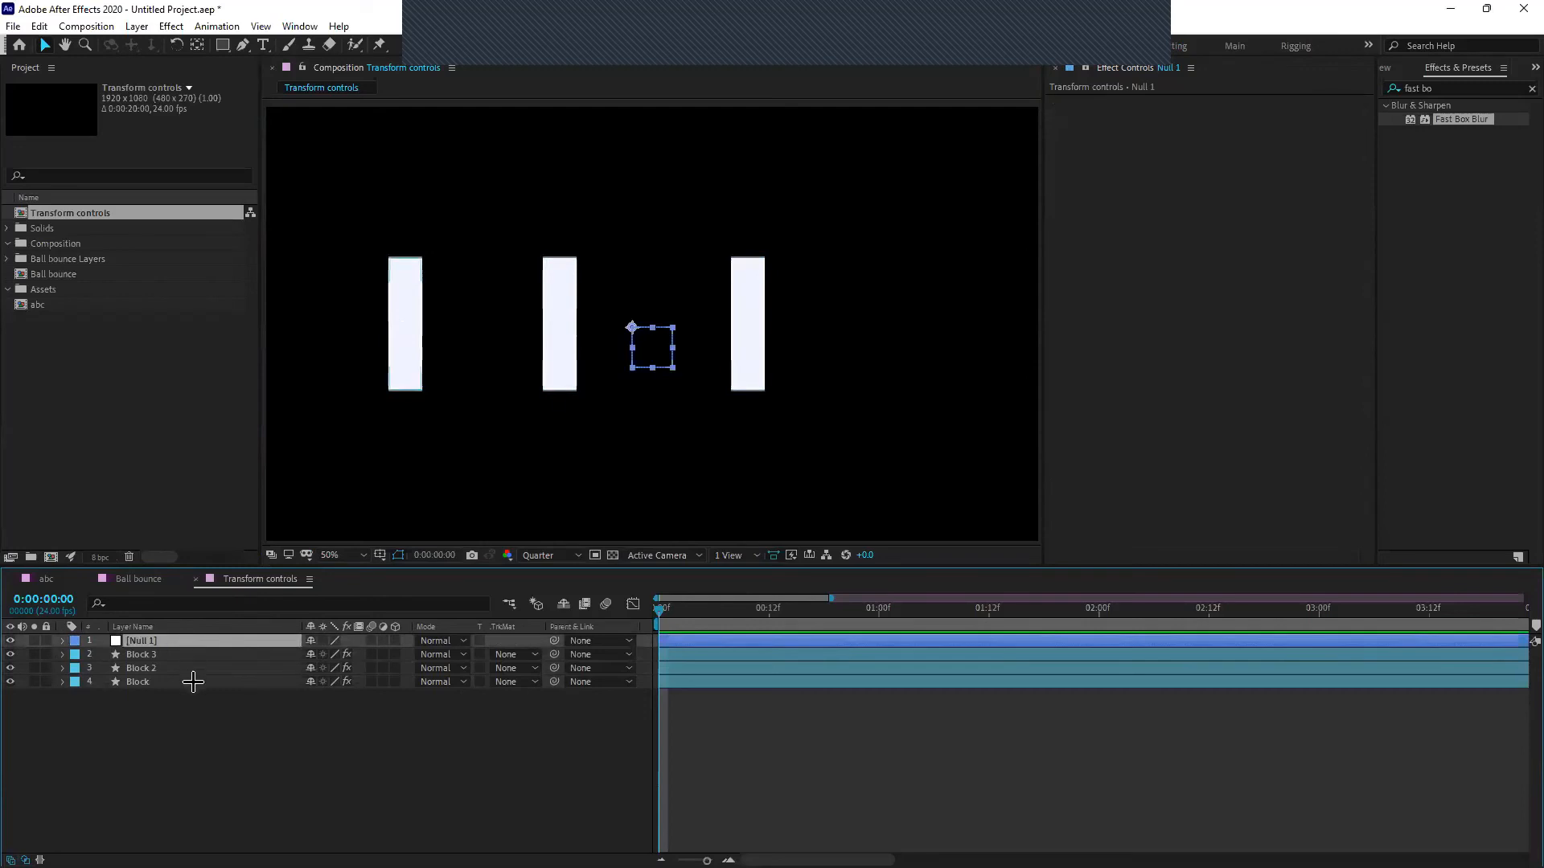
{"action": "left_click", "coordinate": [193, 682]}
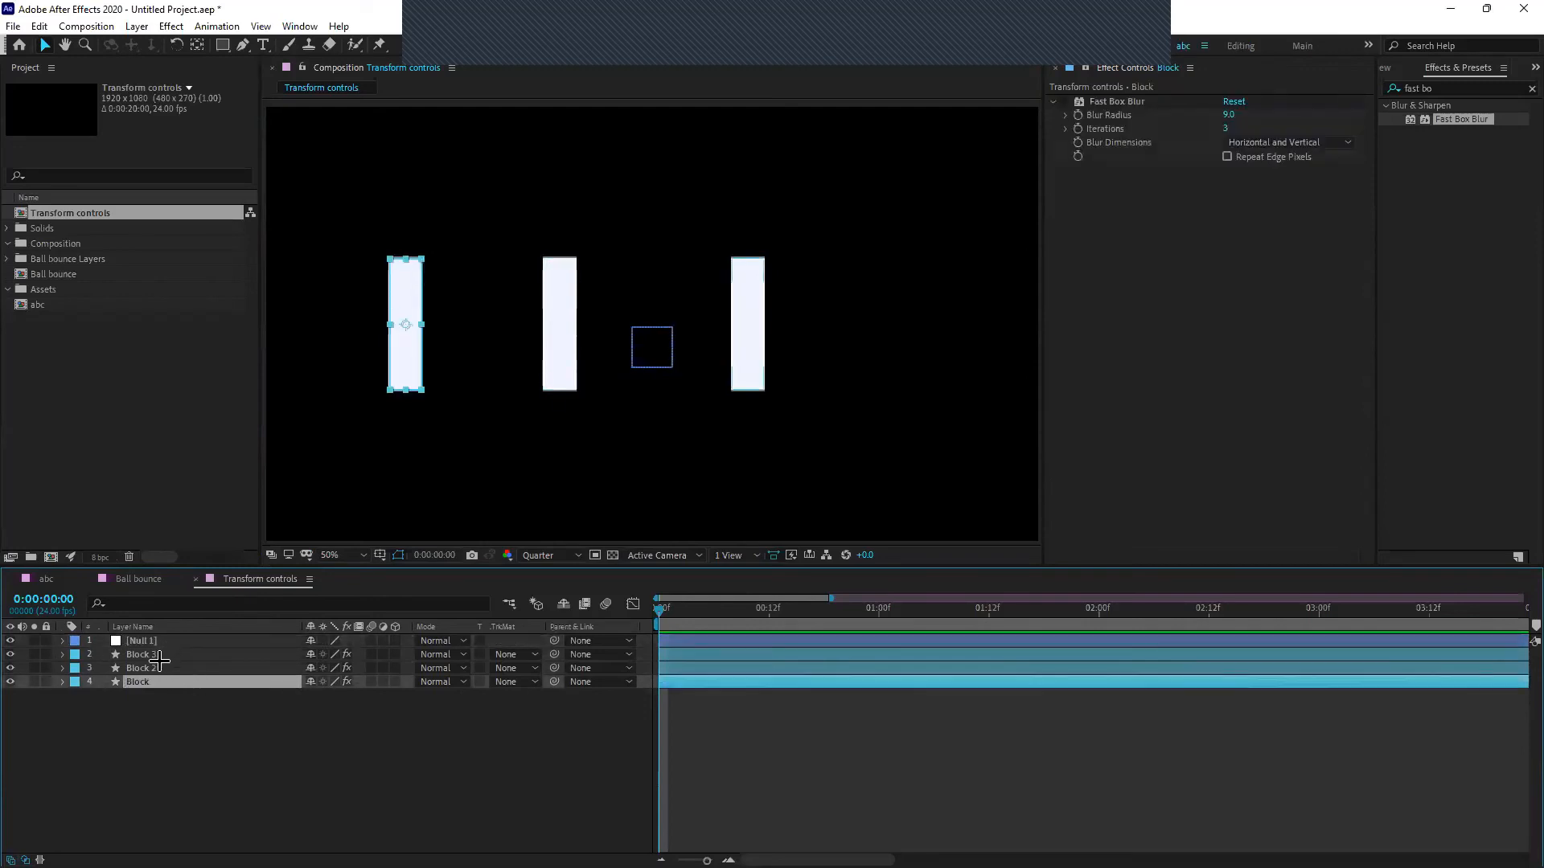
Parent the Block, Block 2 and Block 3 layers together to the Null 1 layer
{"action": "left_click_drag", "start_coordinate": [154, 704], "coordinate": [149, 653]}
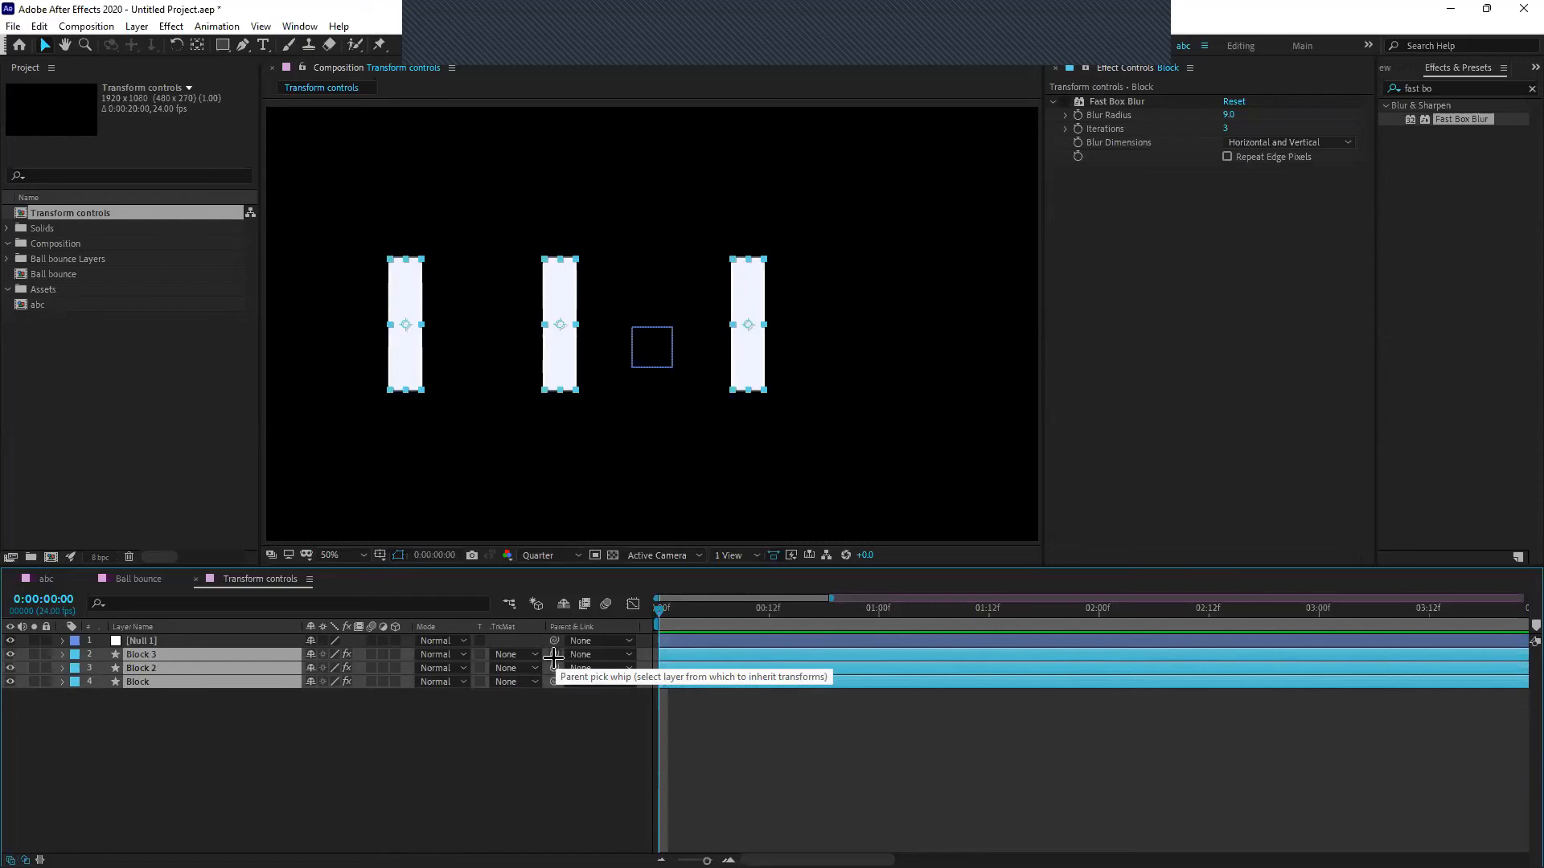
{"action": "left_click_drag", "start_coordinate": [555, 655], "coordinate": [187, 641]}
{"action": "left_click_drag", "start_coordinate": [193, 716], "coordinate": [153, 655]}
{"action": "left_click", "coordinate": [166, 726]}
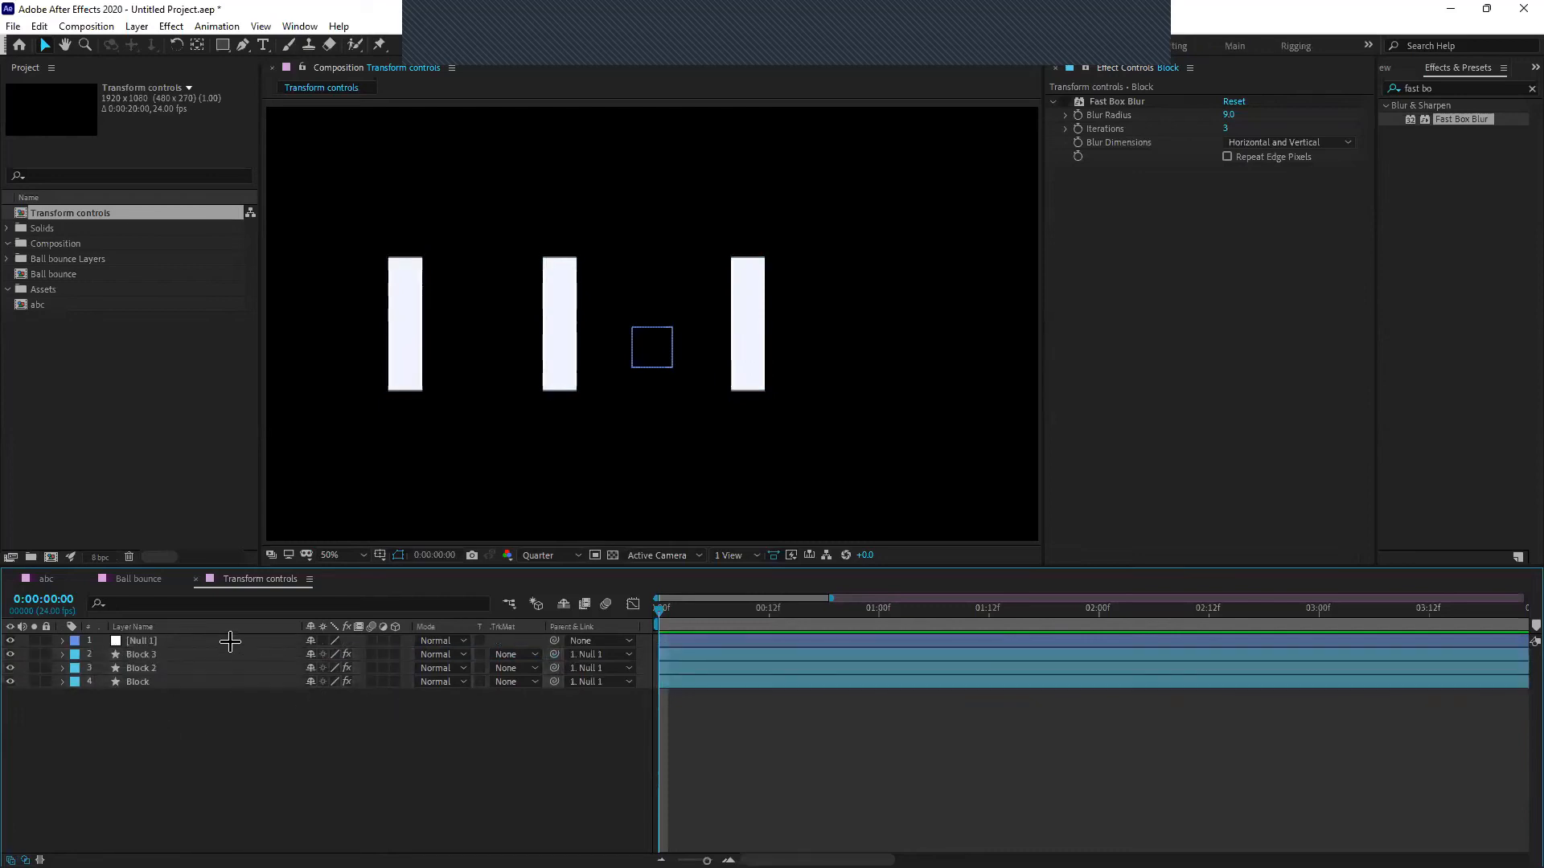
Try moving Null 1 up and to the right so that it carries the three blocks along
{"action": "left_click", "coordinate": [230, 641]}
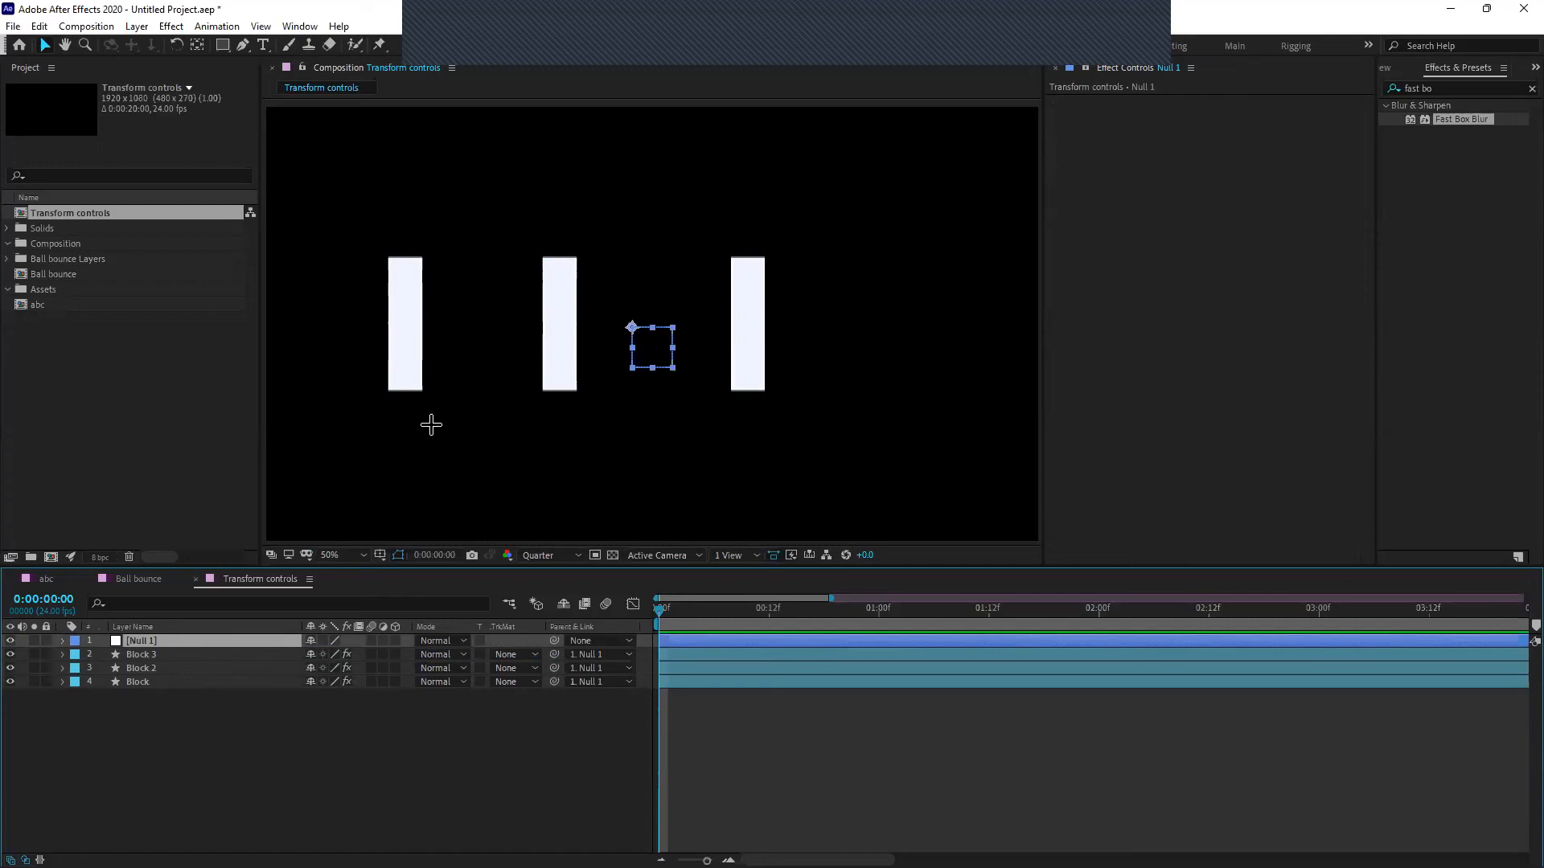
{"action": "left_click_drag", "start_coordinate": [632, 330], "coordinate": [692, 279]}
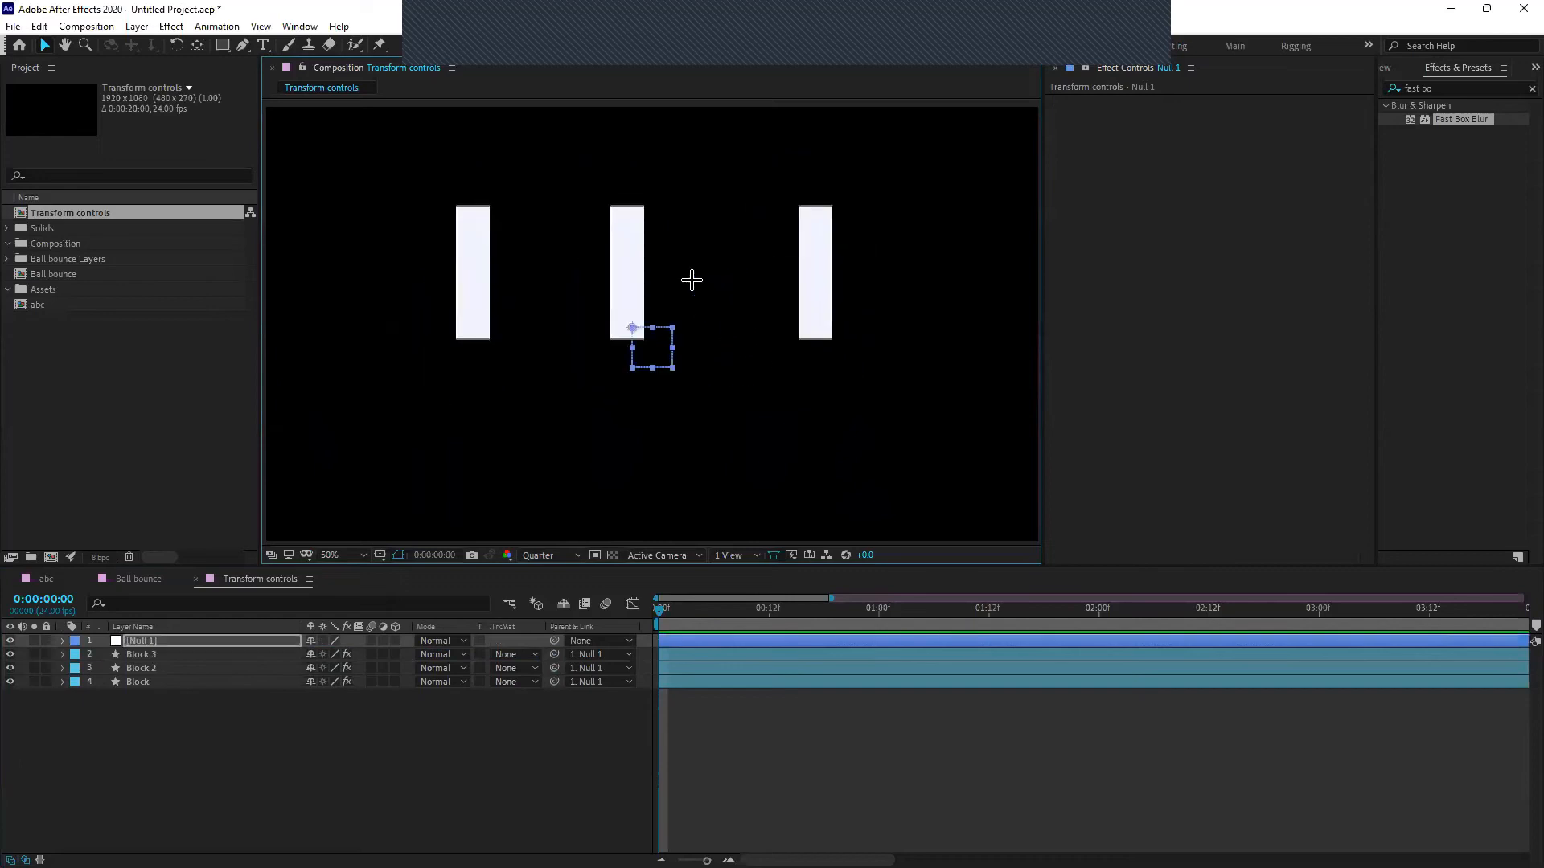
{"action": "left_click", "coordinate": [410, 731]}
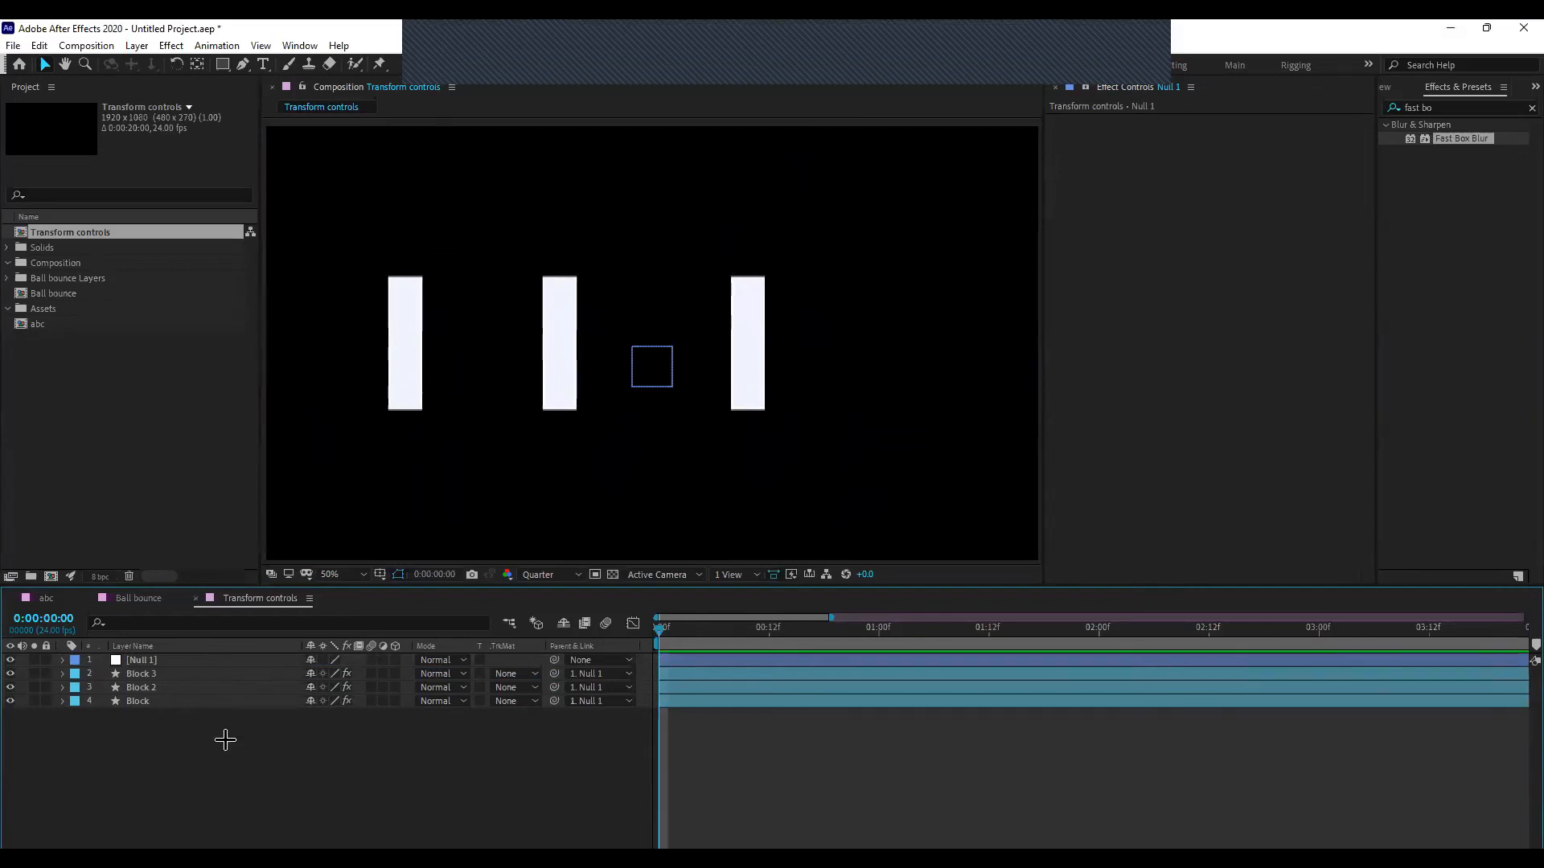
Move Null 1 slightly right and down together with its three child blocks, leaving nothing selected
{"action": "left_click", "coordinate": [165, 641]}
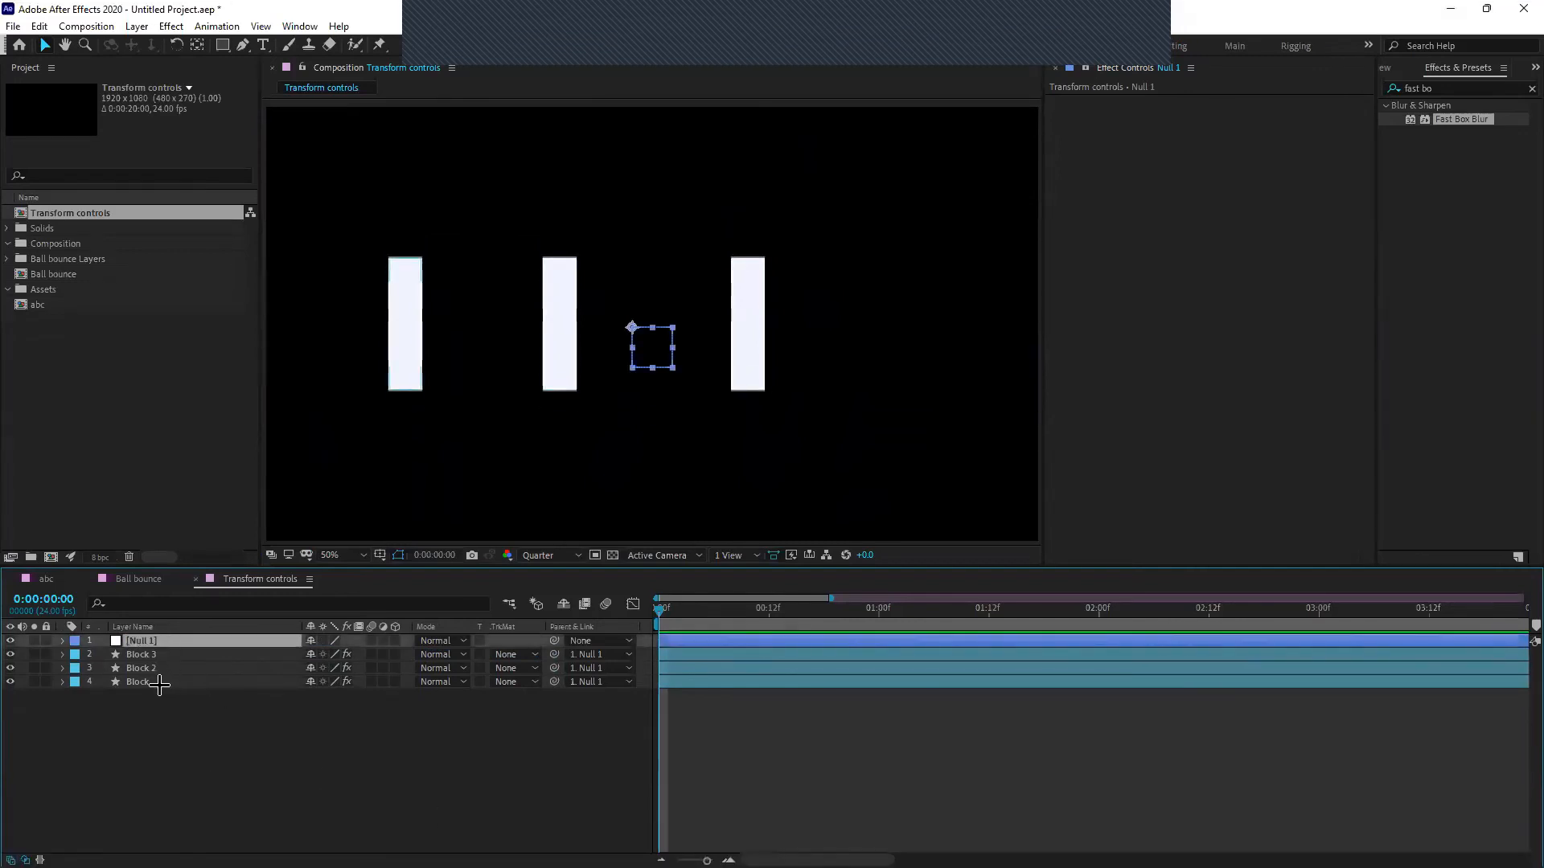
{"action": "left_click", "coordinate": [181, 695]}
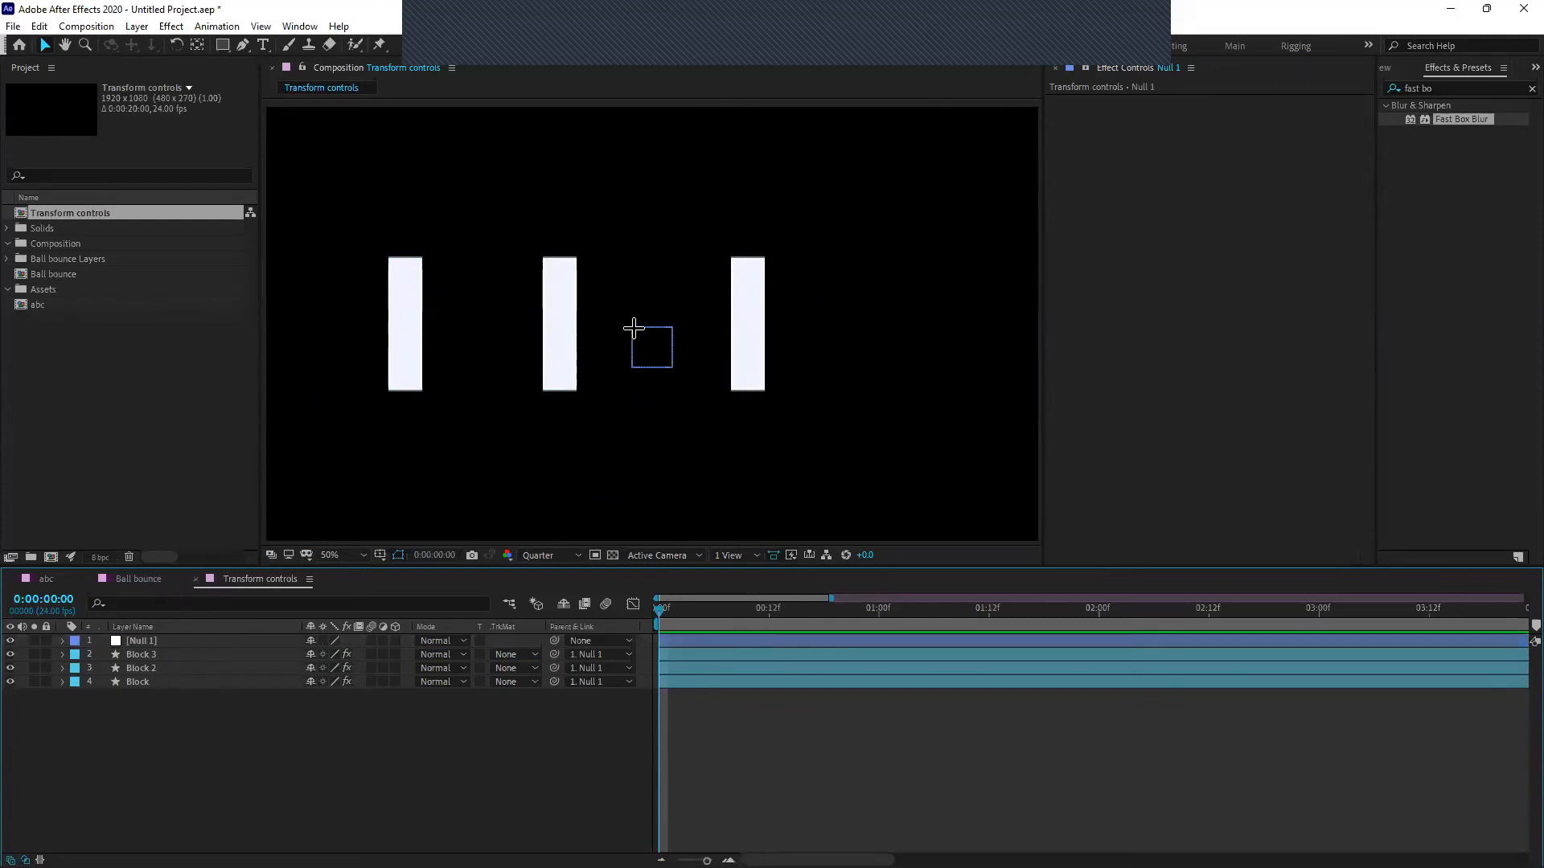
{"action": "left_click", "coordinate": [633, 328]}
{"action": "left_click_drag", "start_coordinate": [633, 328], "coordinate": [677, 342]}
{"action": "left_click", "coordinate": [534, 689]}
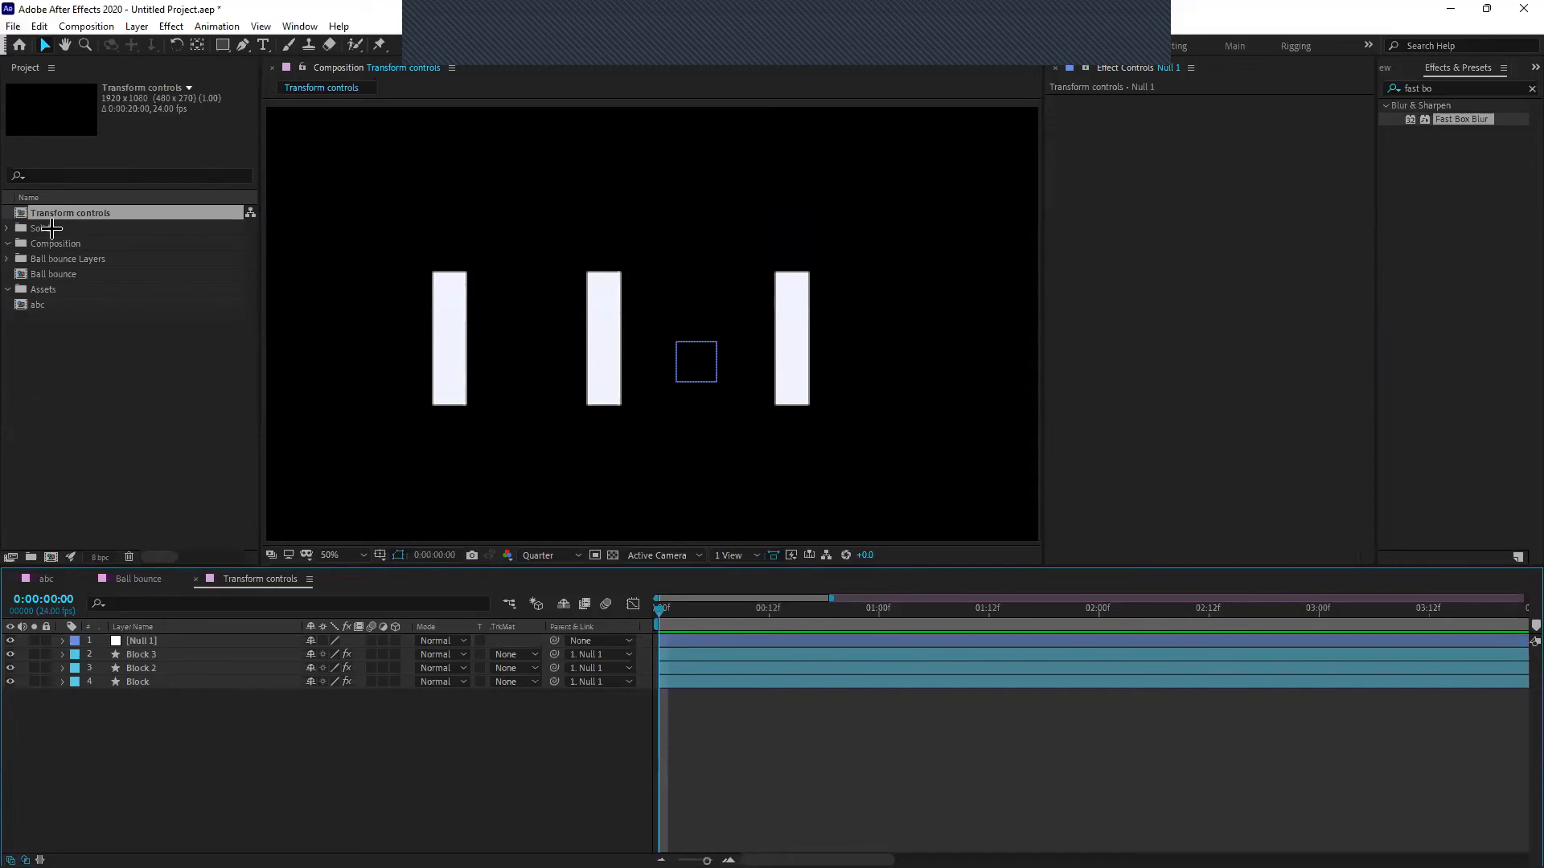
{"action": "left_click", "coordinate": [80, 418]}
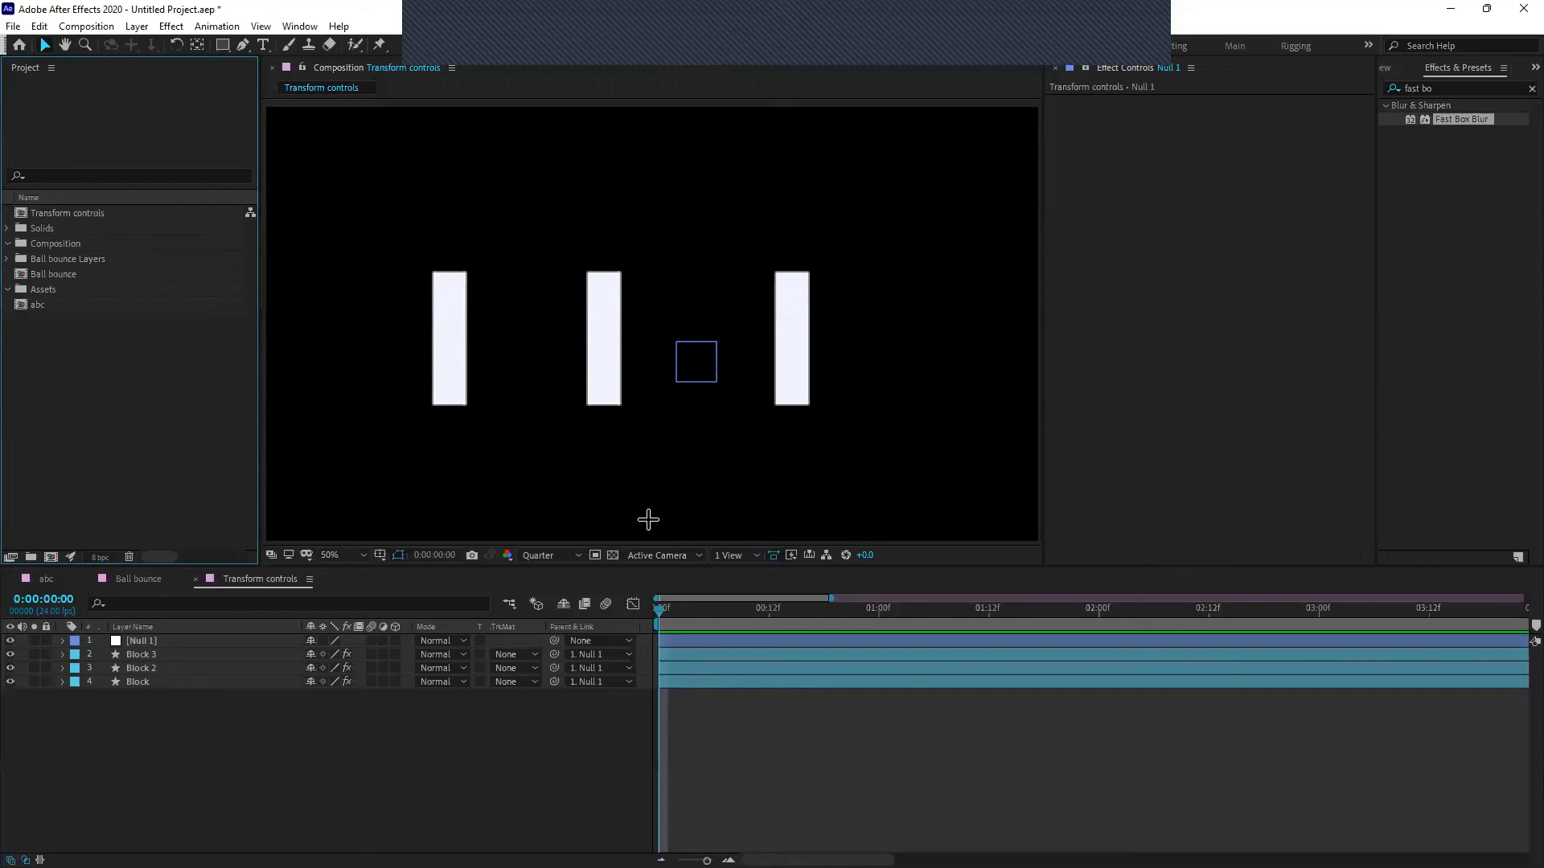
{"action": "key", "text": "alt+Tab"}
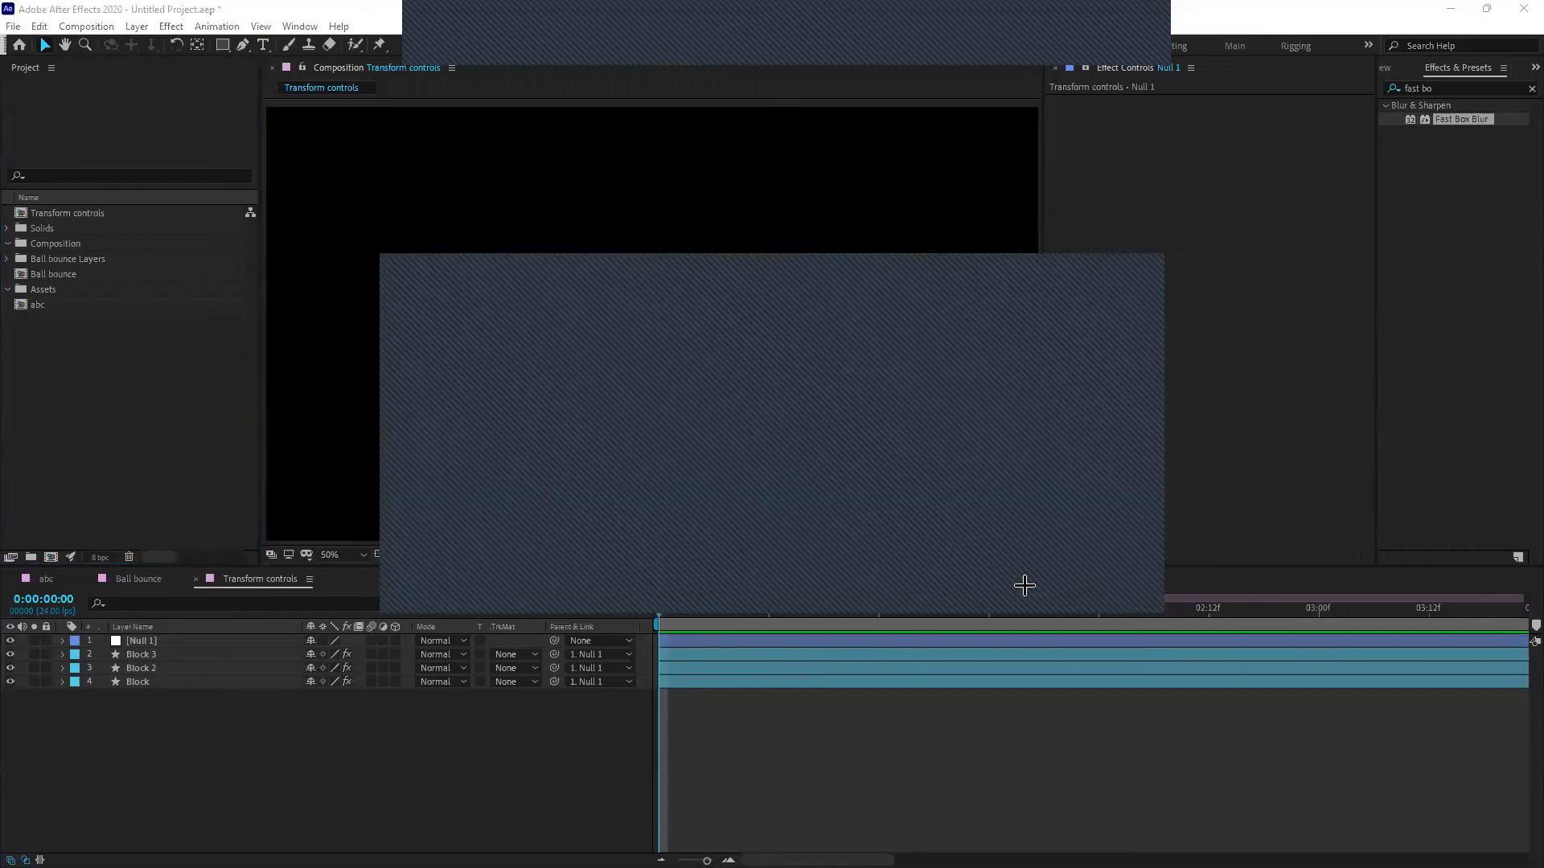
{"action": "left_click", "coordinate": [1024, 586]}
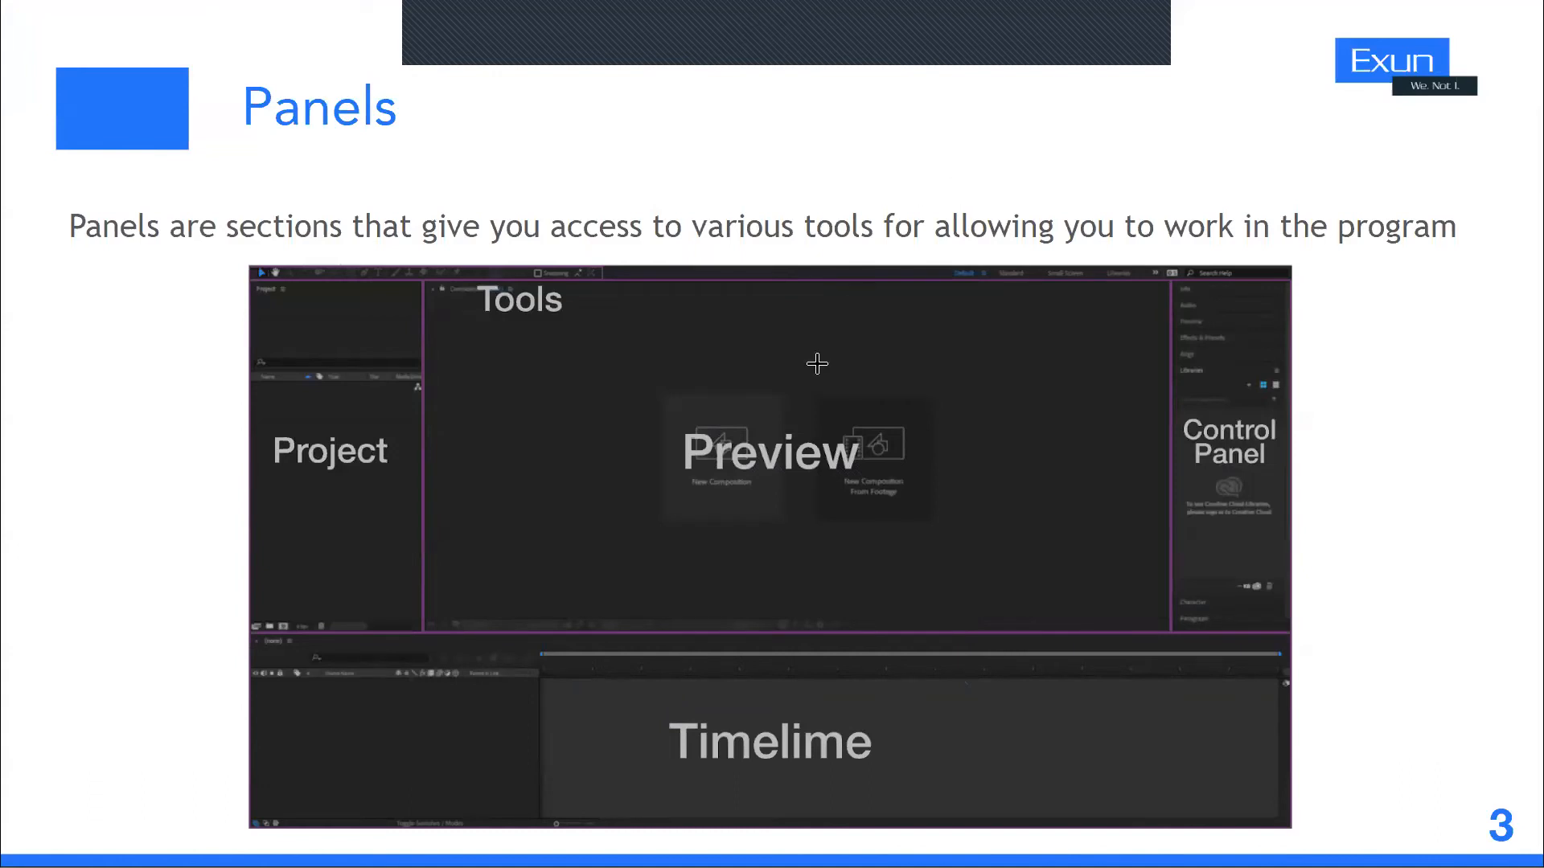
{"action": "left_click", "coordinate": [804, 399]}
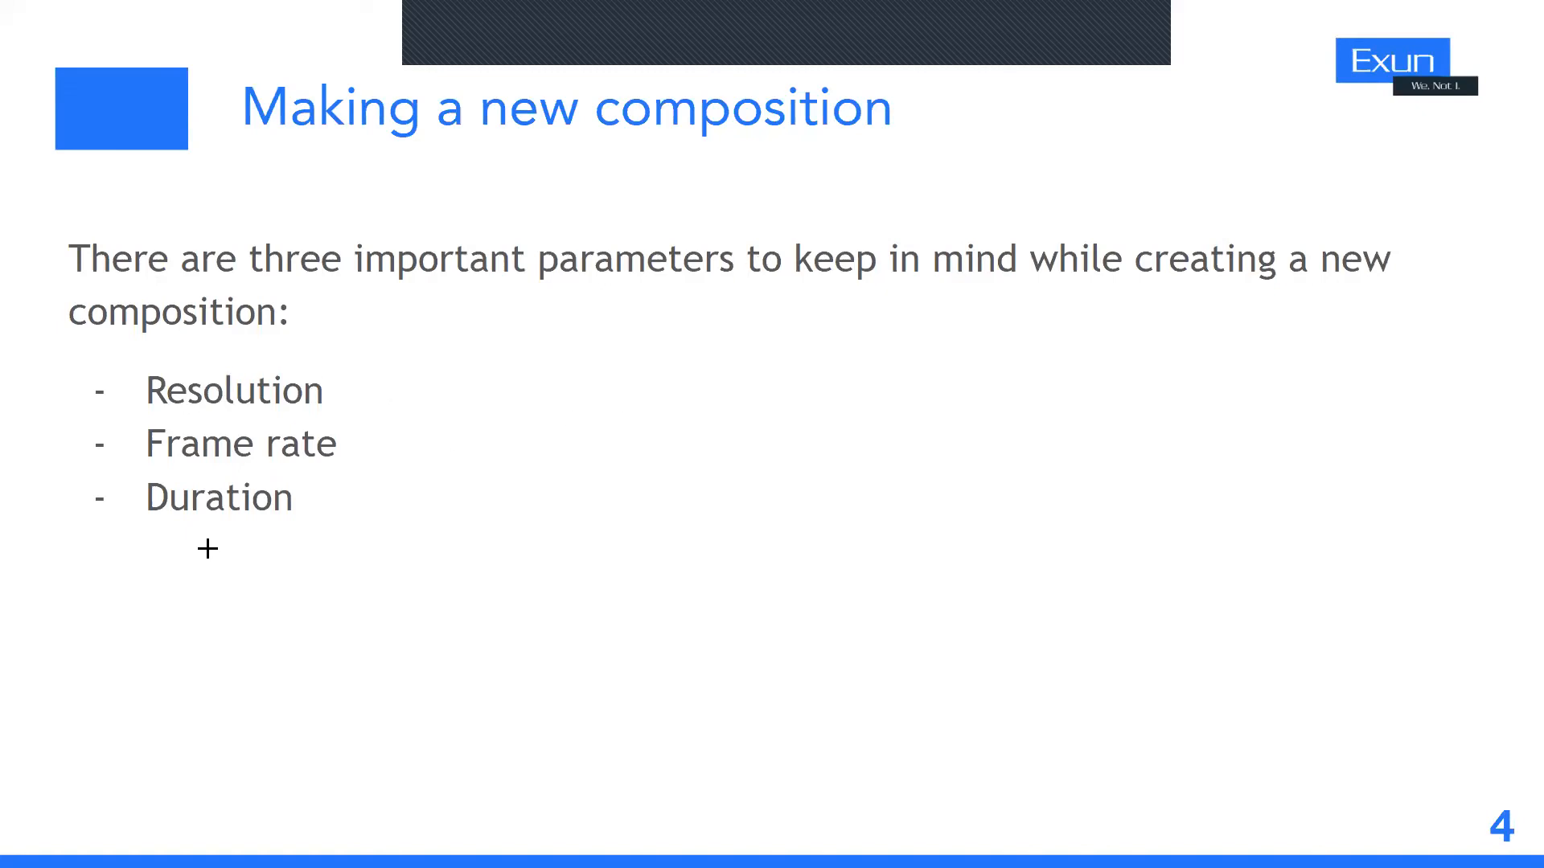
{"action": "key", "text": "Right"}
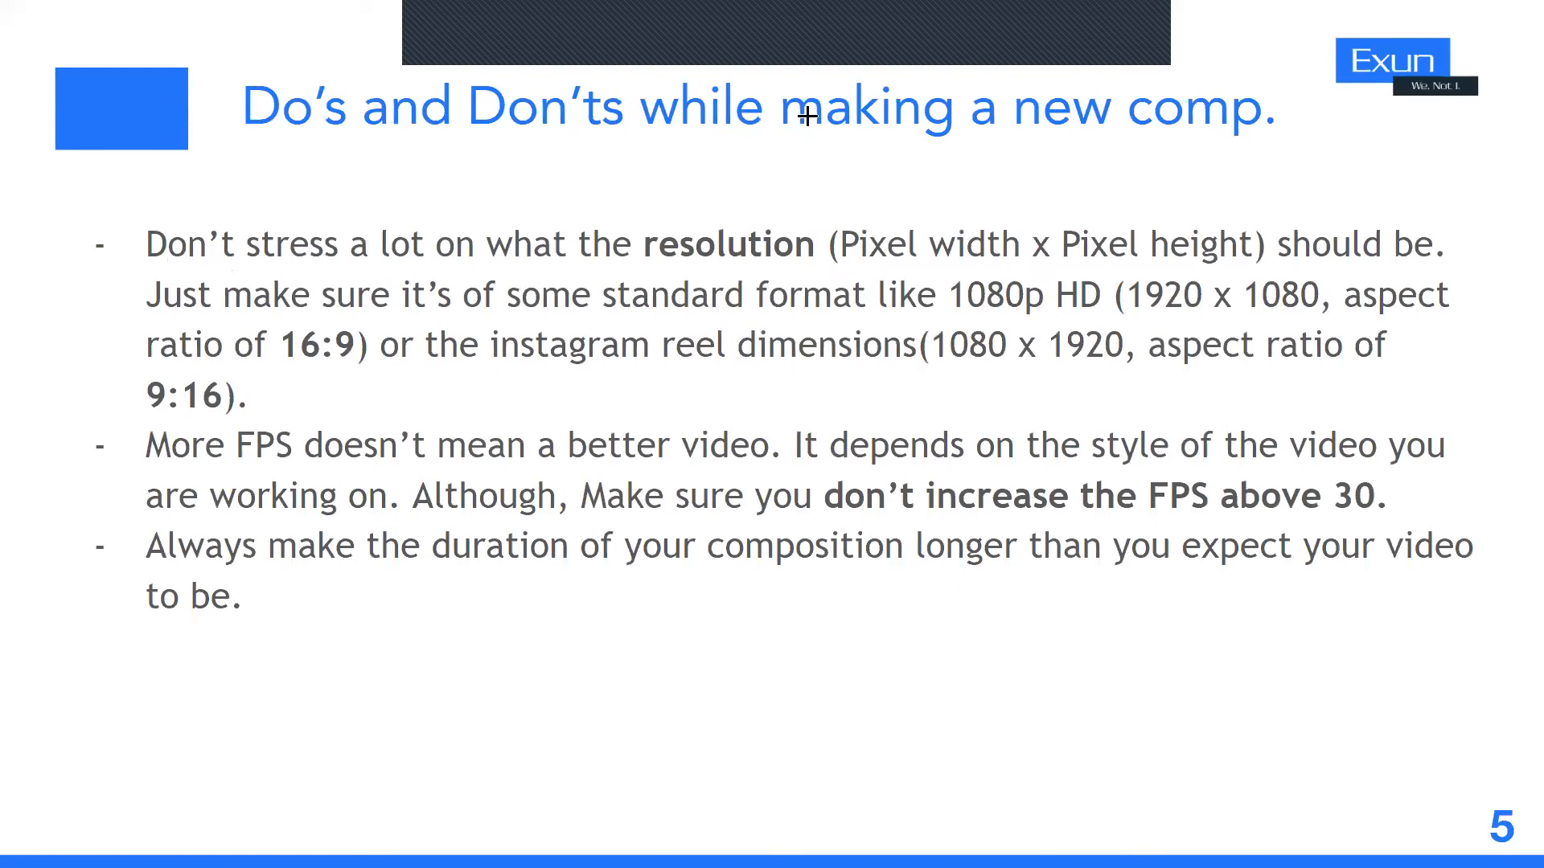
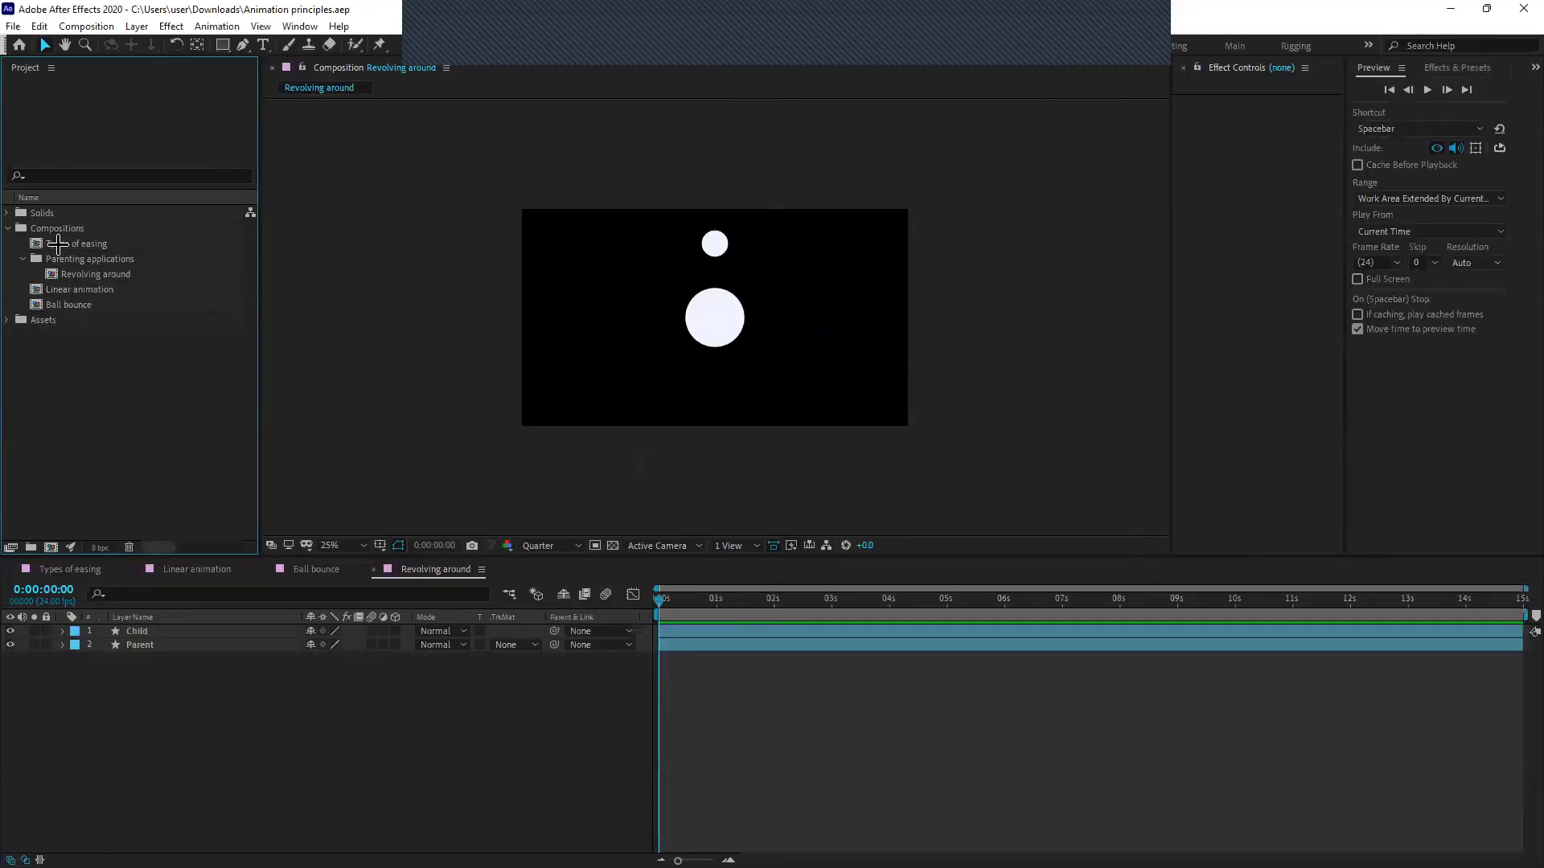
Open the Types of easing composition from the Animation principles project
{"action": "double_click", "coordinate": [58, 243]}
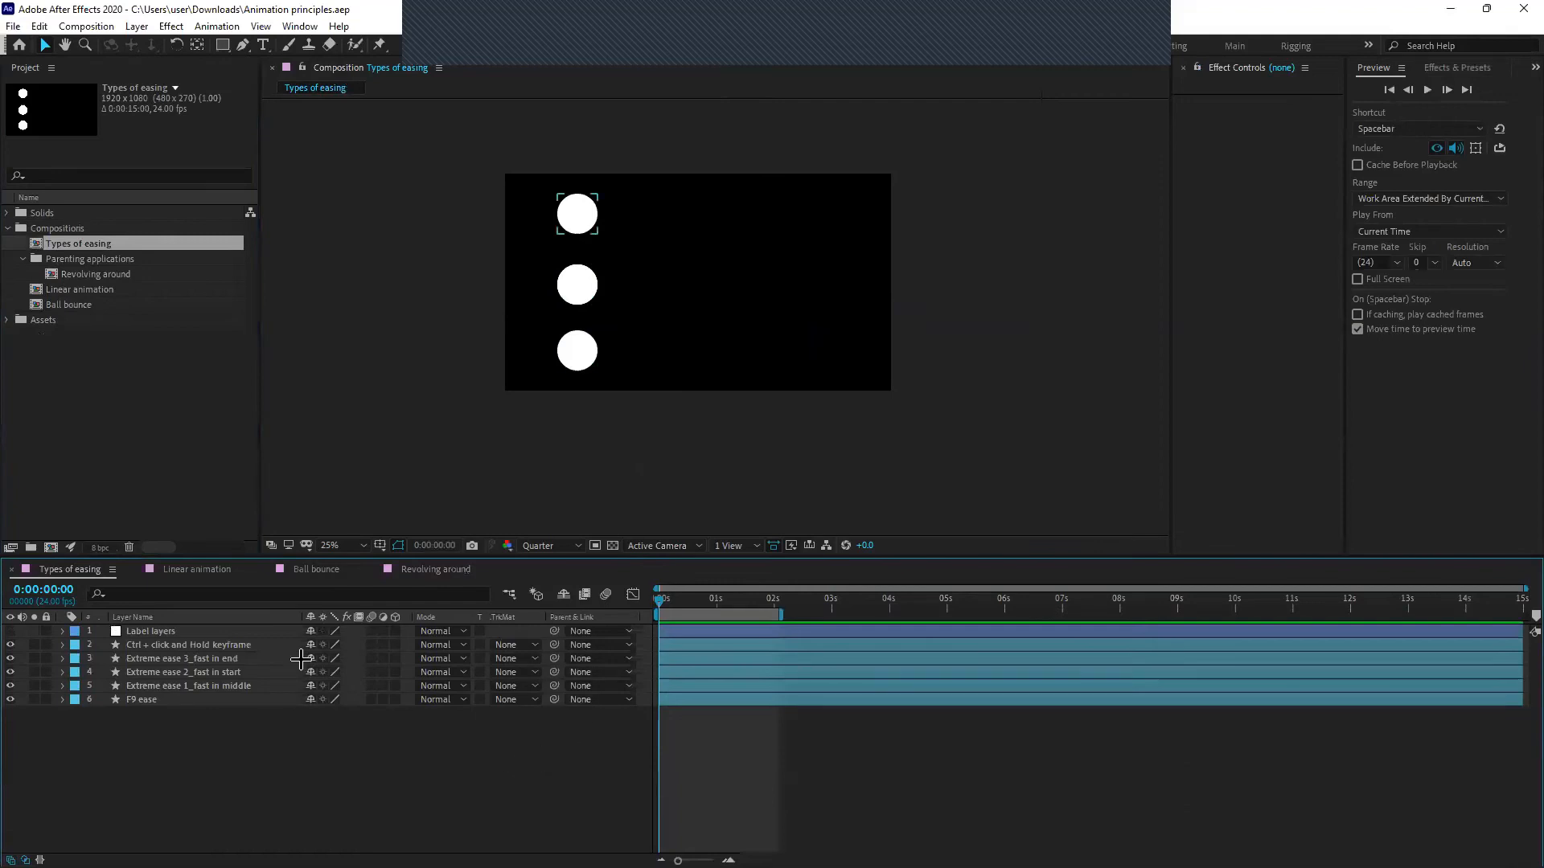
{"action": "key", "text": "="}
{"action": "key", "text": "="}
Hide the F9 ease and Ctrl + click and Hold keyframe layers, and select Extreme ease 2_fast in start
{"action": "left_click_drag", "start_coordinate": [11, 659], "coordinate": [11, 699]}
{"action": "left_click", "coordinate": [144, 645]}
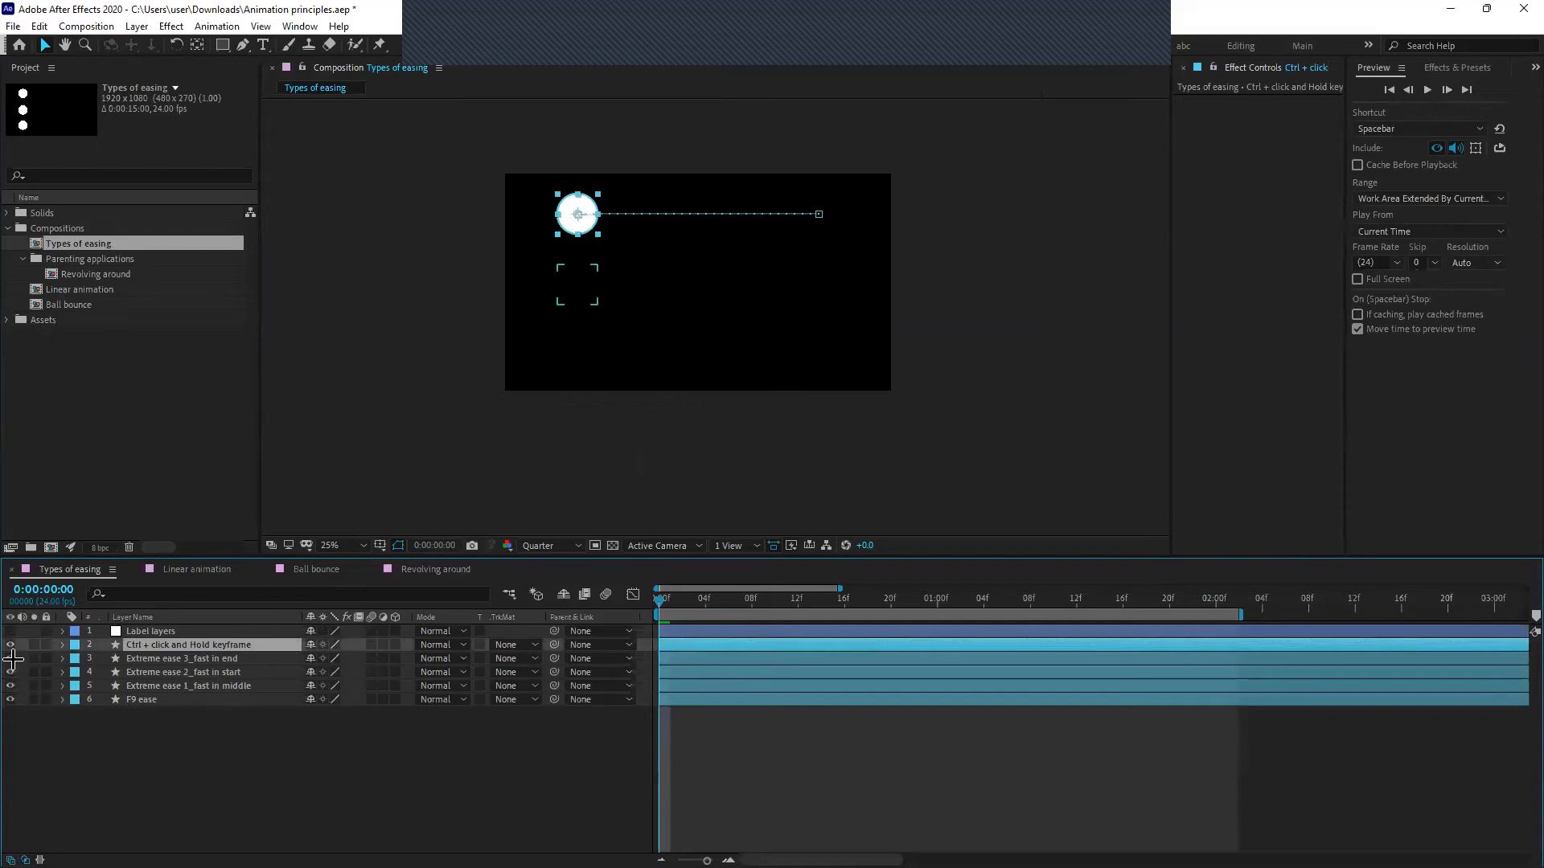
{"action": "left_click", "coordinate": [50, 719]}
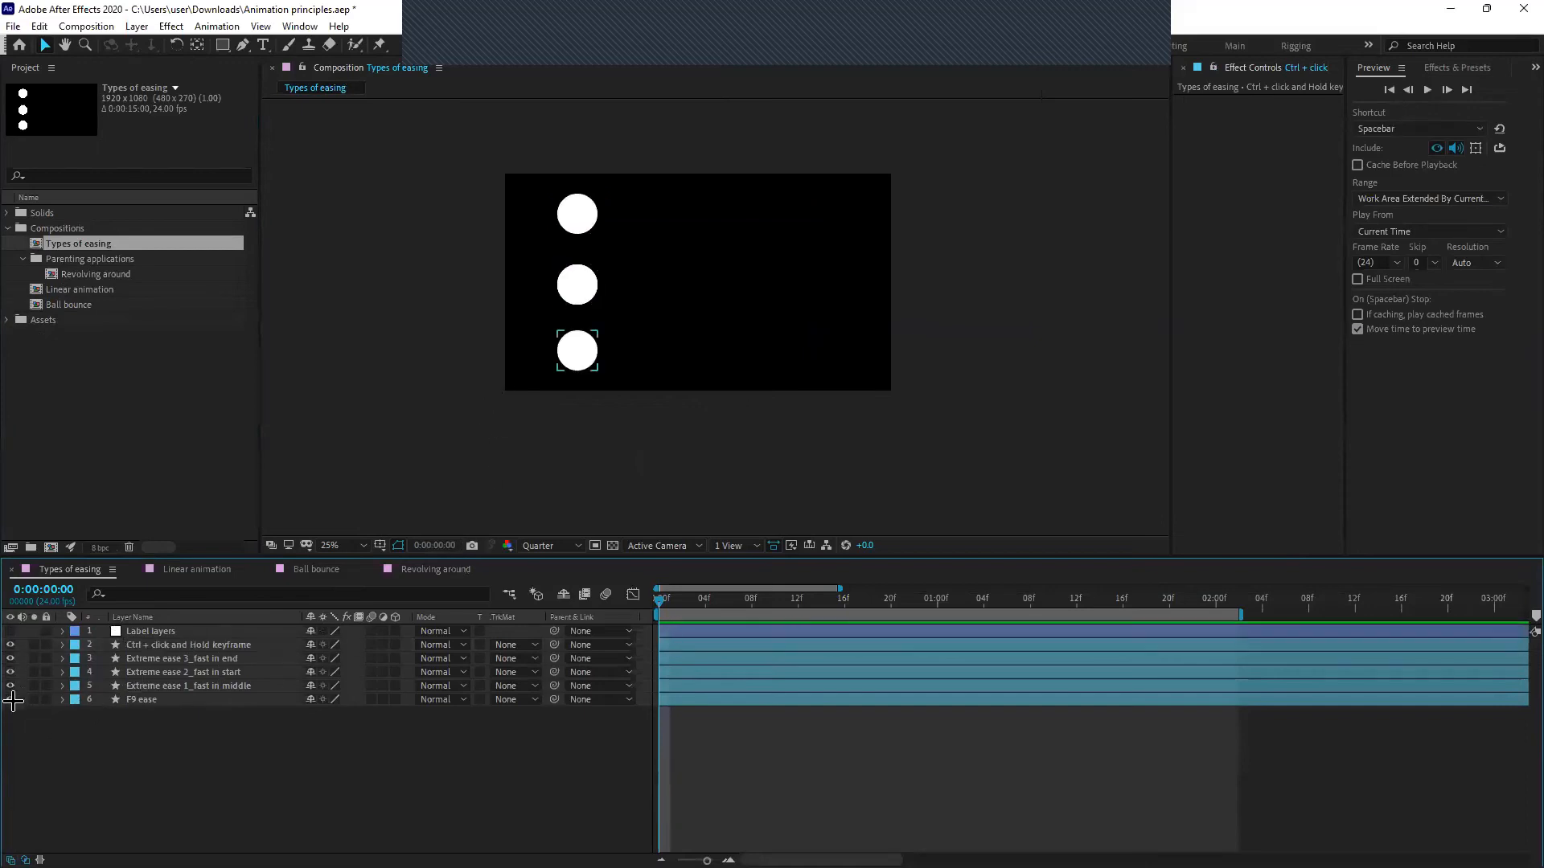
{"action": "left_click", "coordinate": [11, 699]}
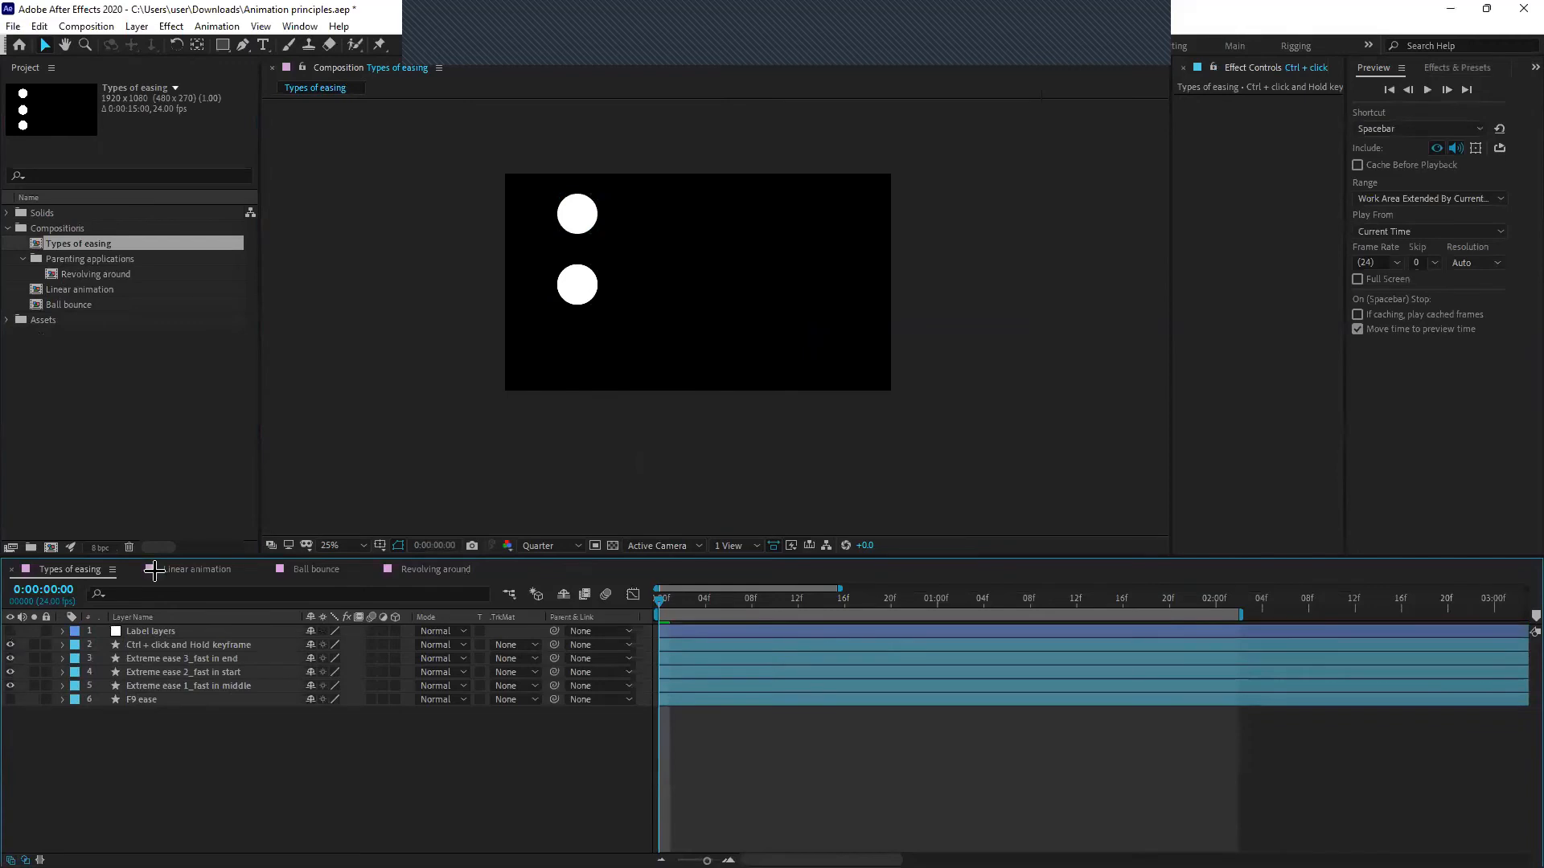
{"action": "left_click", "coordinate": [577, 213]}
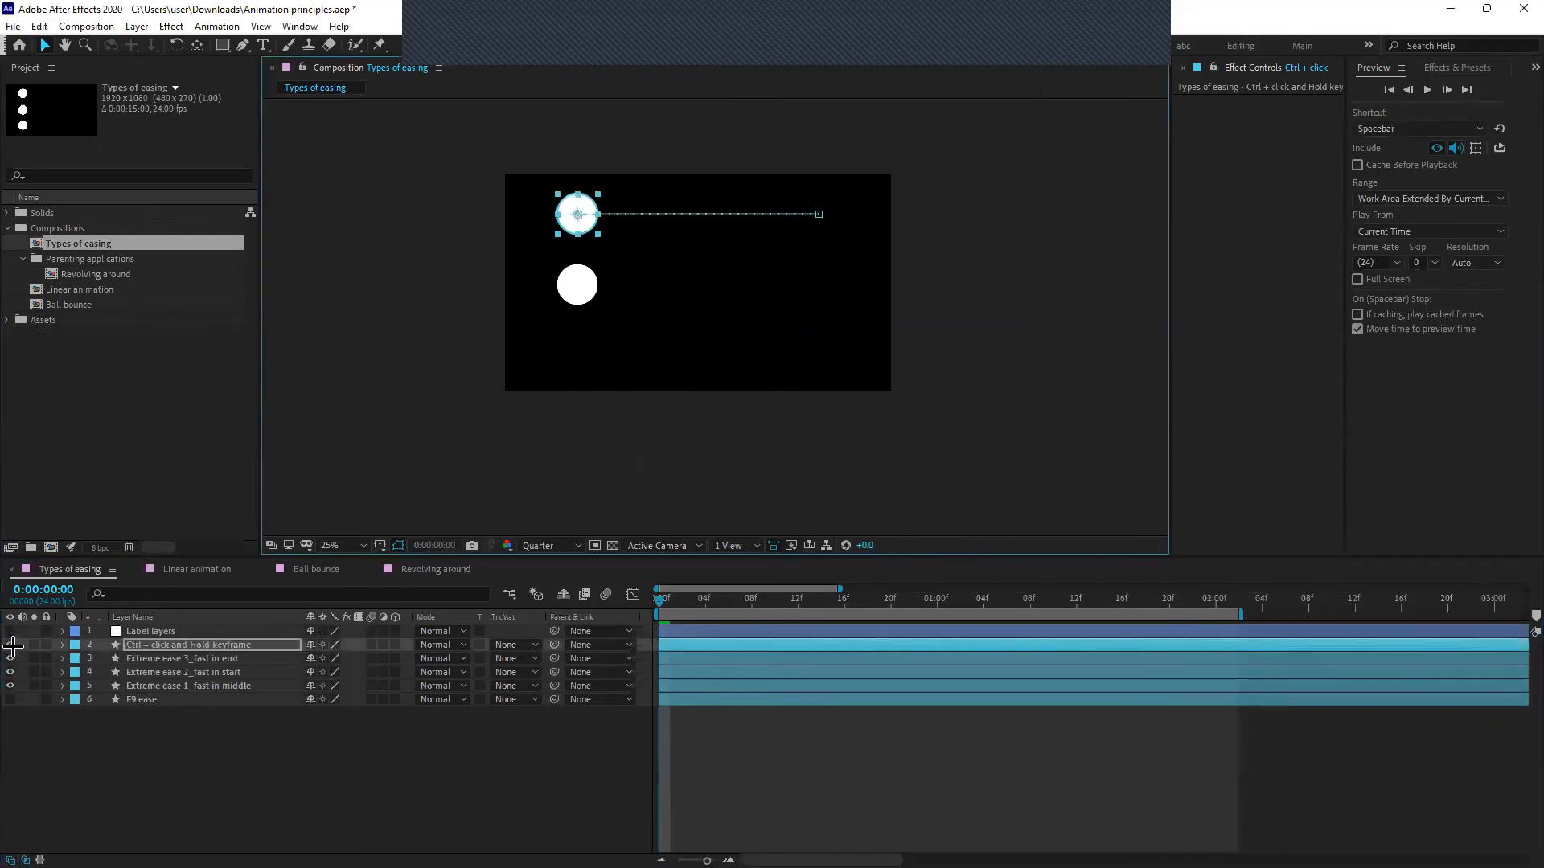
{"action": "left_click", "coordinate": [10, 645]}
{"action": "left_click", "coordinate": [185, 672]}
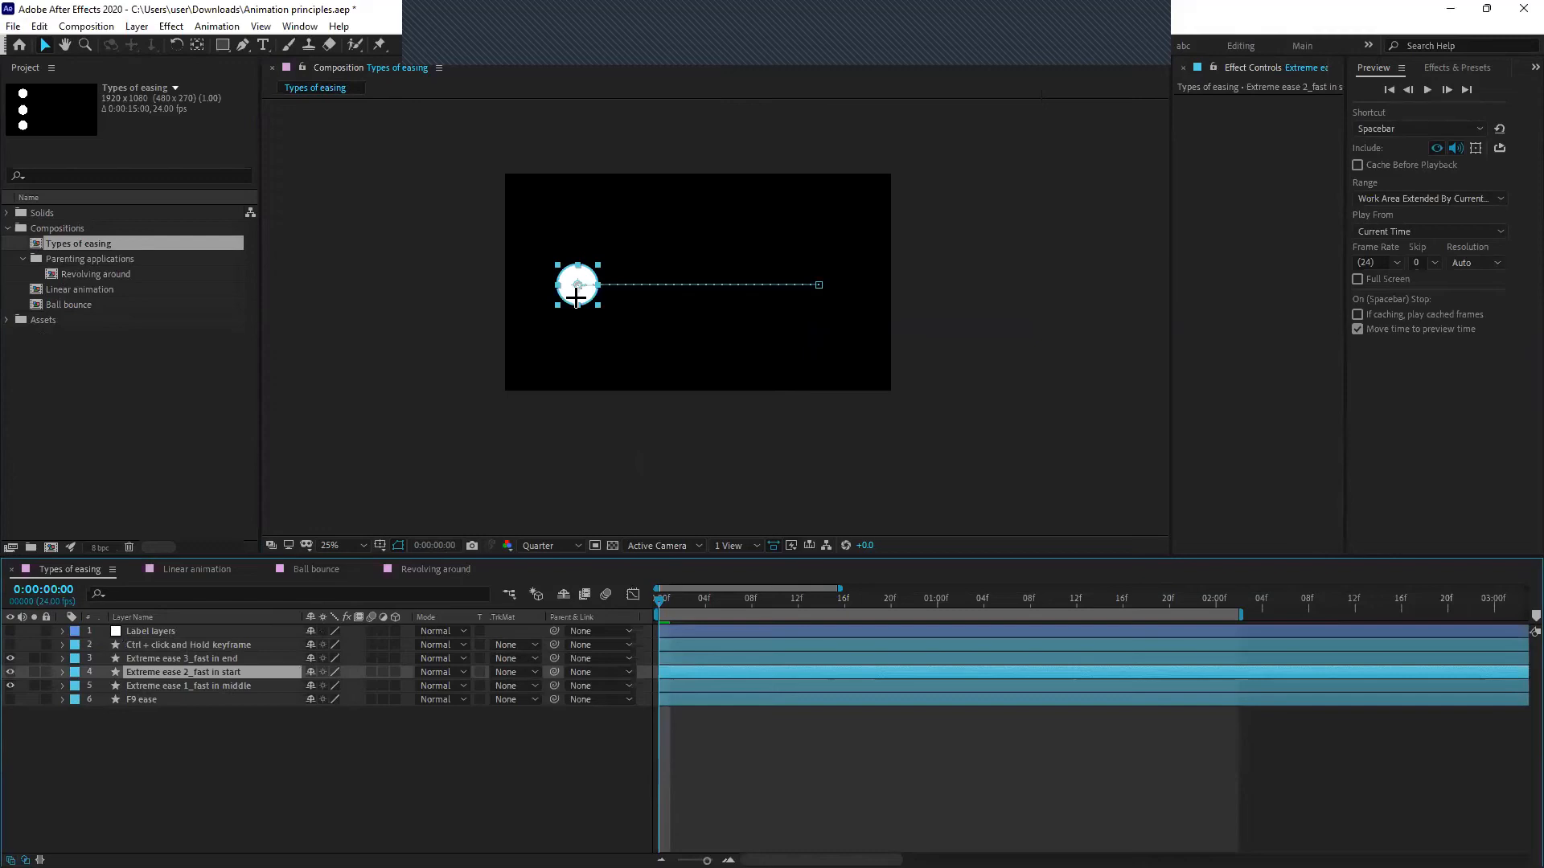
Reveal the X Position keyframes of Extreme ease 2_fast in start and preview the circle's motion from the start
{"action": "key", "text": "u"}
{"action": "left_click", "coordinate": [721, 776]}
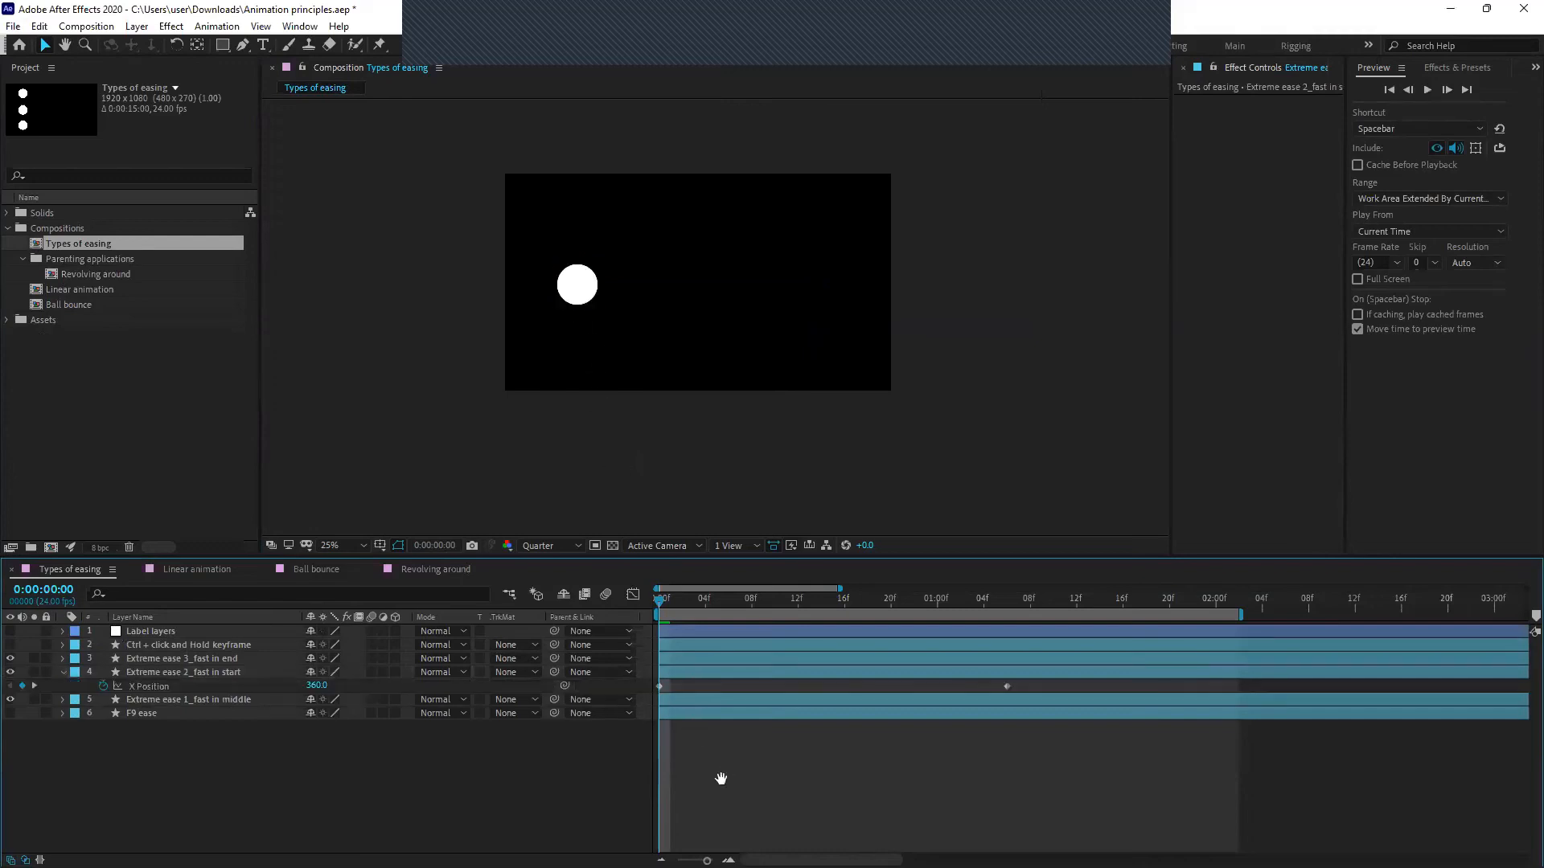
{"action": "key", "text": "space"}
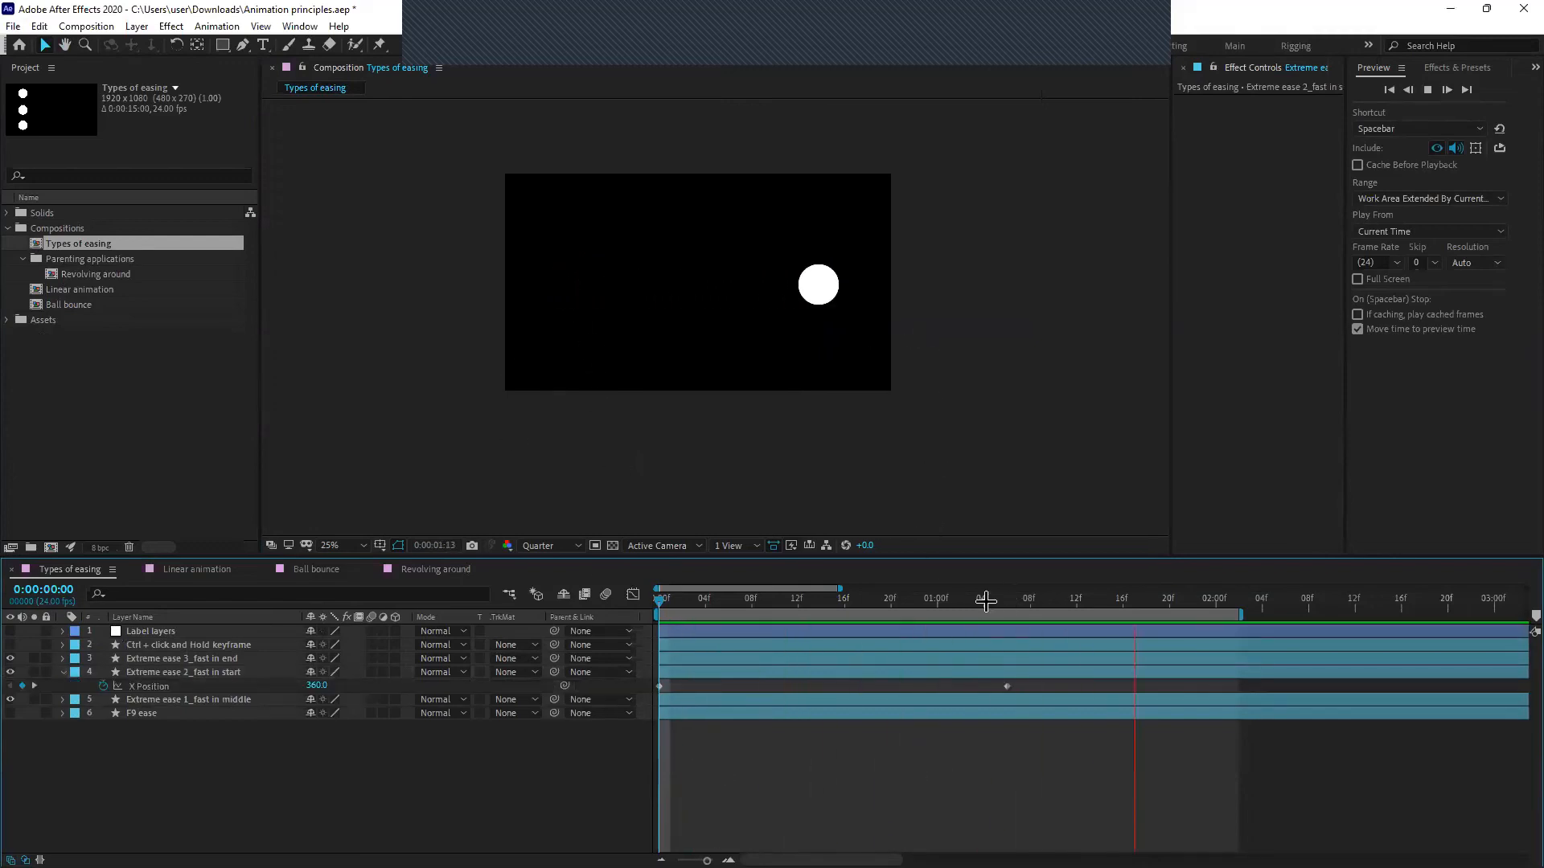
{"action": "key", "text": "space"}
{"action": "left_click_drag", "start_coordinate": [965, 624], "coordinate": [648, 633]}
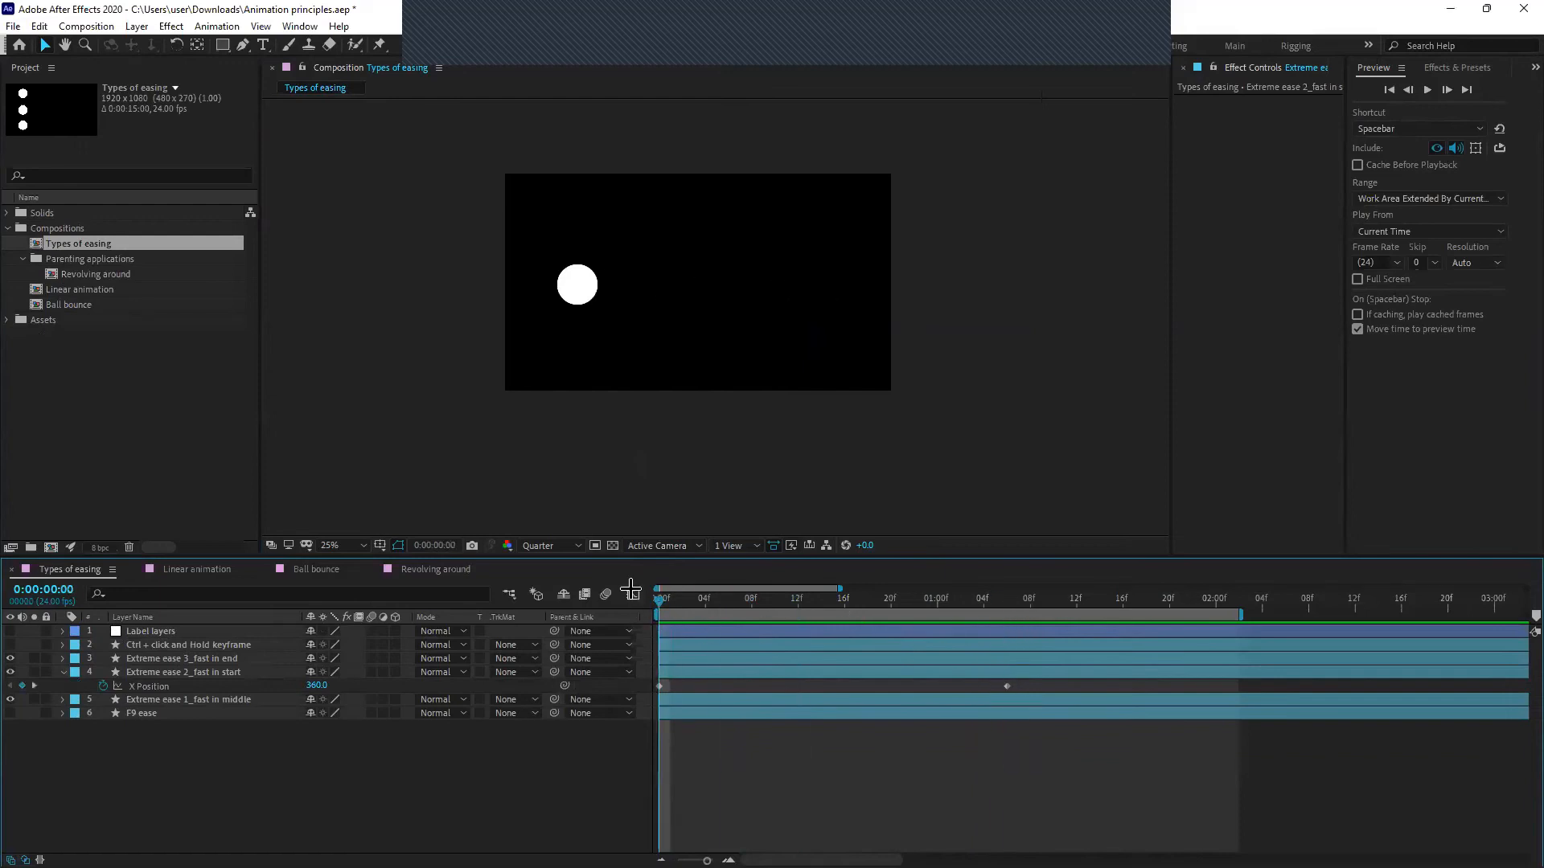
{"action": "key", "text": "space"}
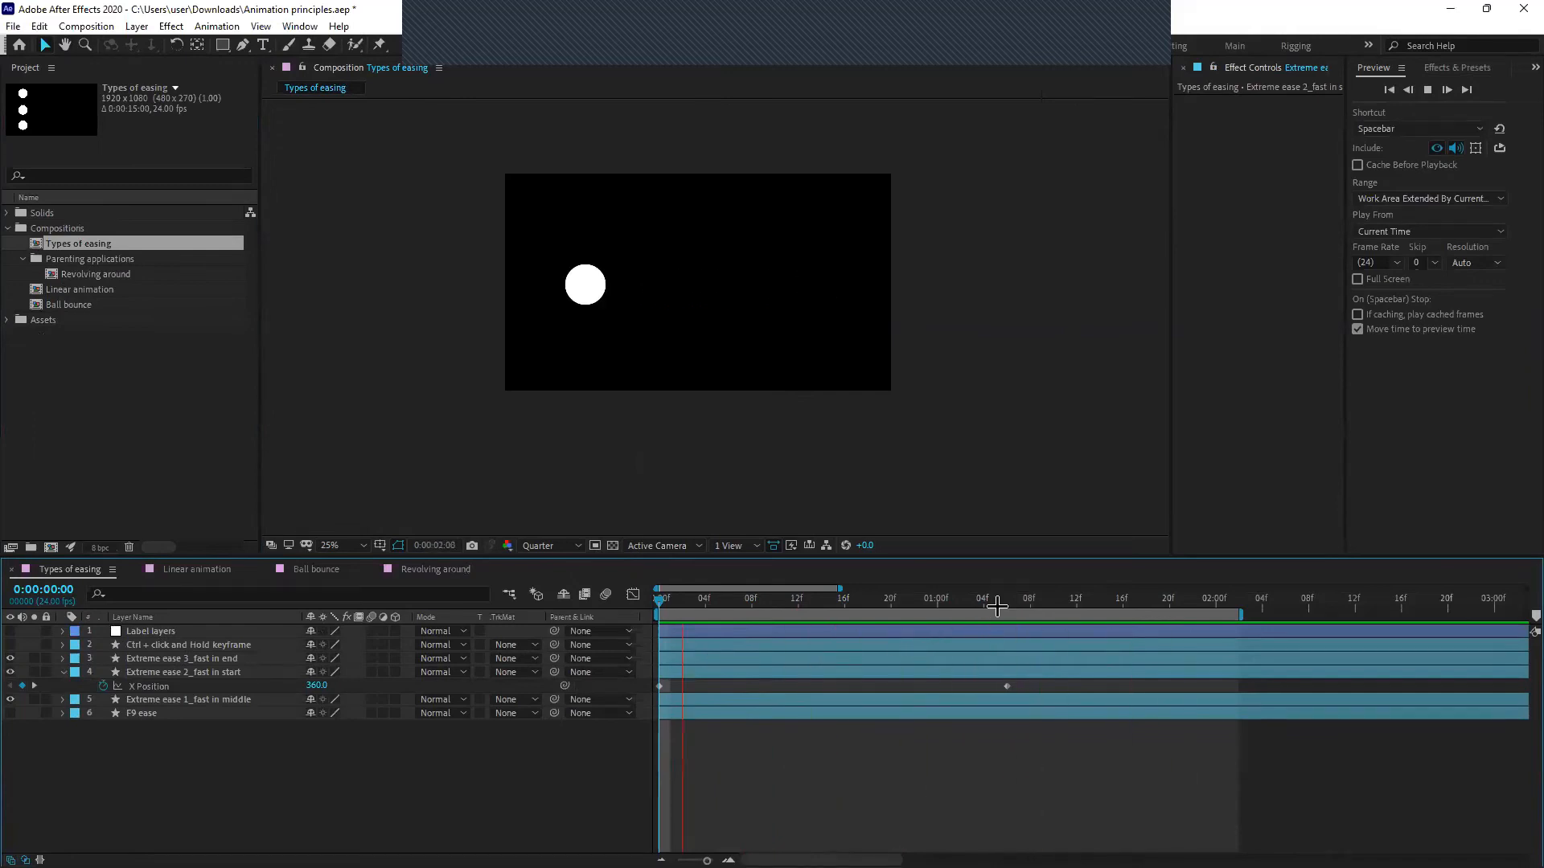
Move the current time to the second X Position keyframe at 0:00:01:06 and examine both keyframes, leaving nothing selected
{"action": "left_click", "coordinate": [1004, 603]}
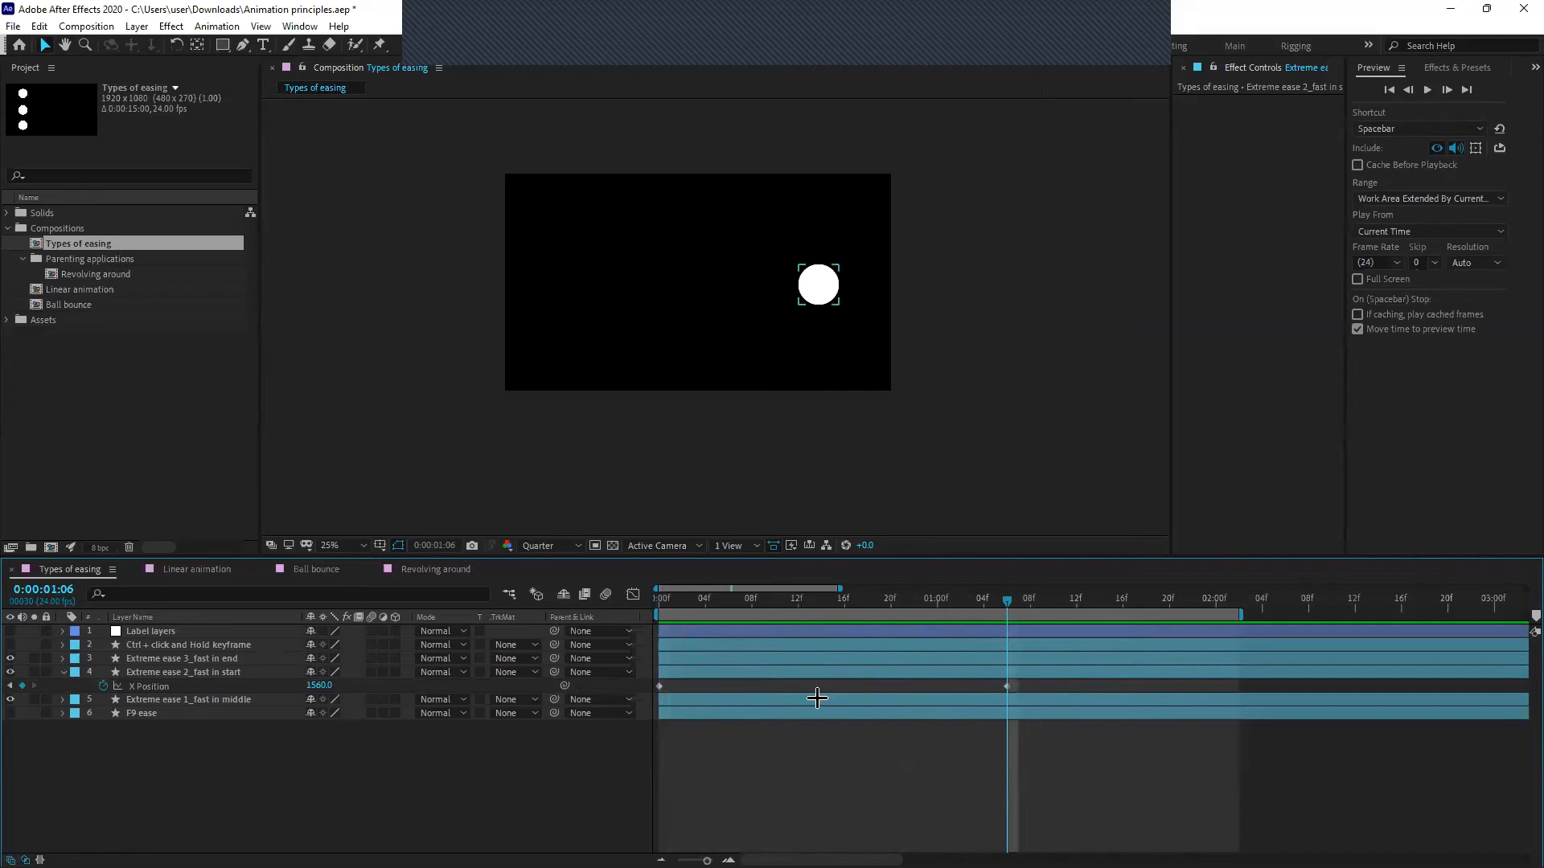
{"action": "left_click_drag", "start_coordinate": [1026, 687], "coordinate": [656, 701]}
{"action": "left_click", "coordinate": [655, 761]}
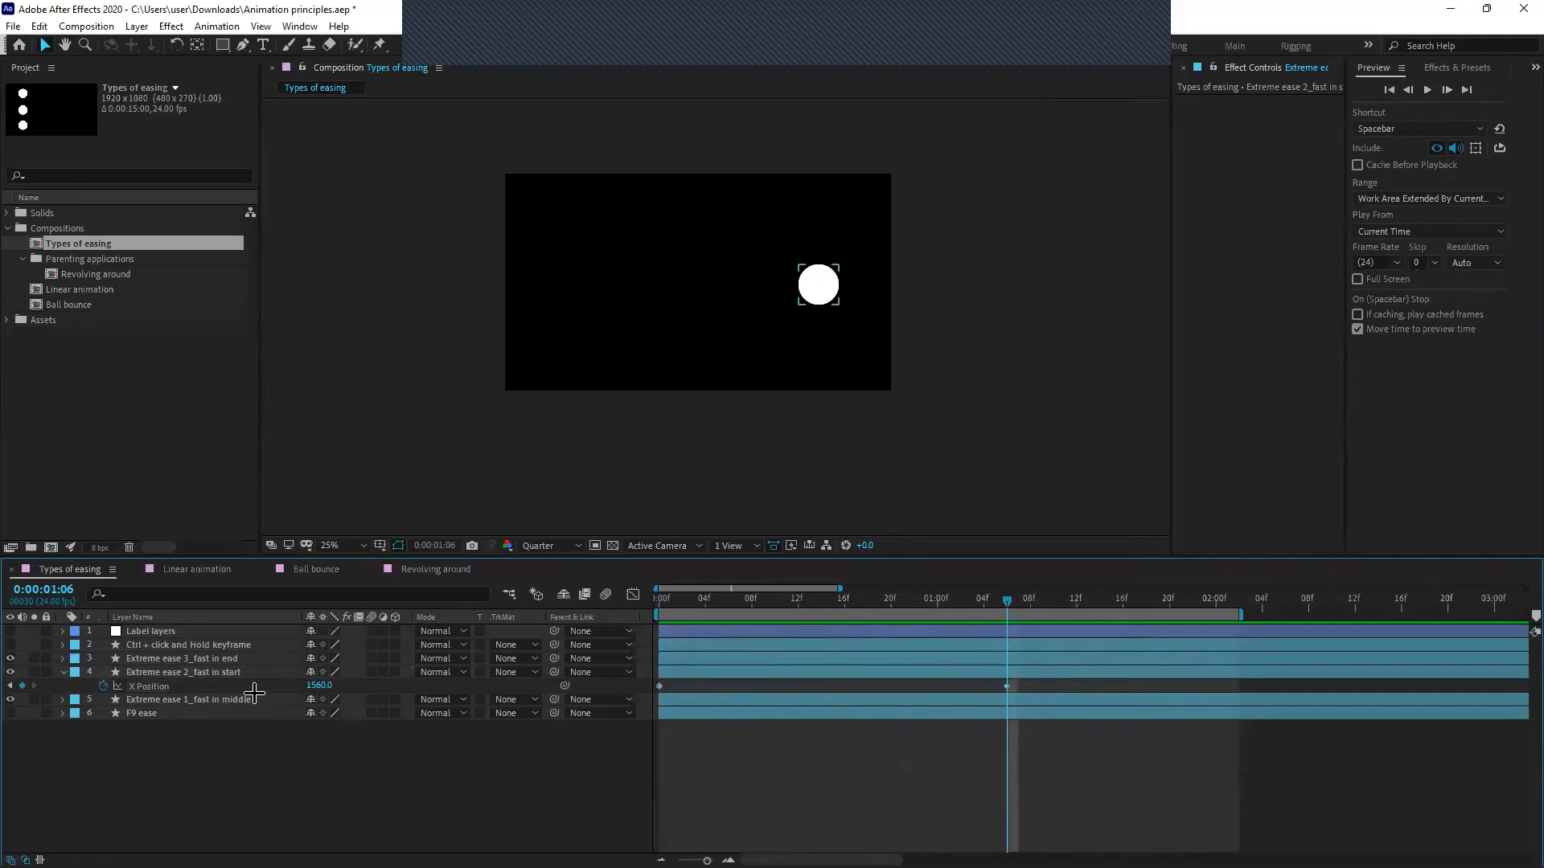
{"action": "left_click", "coordinate": [149, 686]}
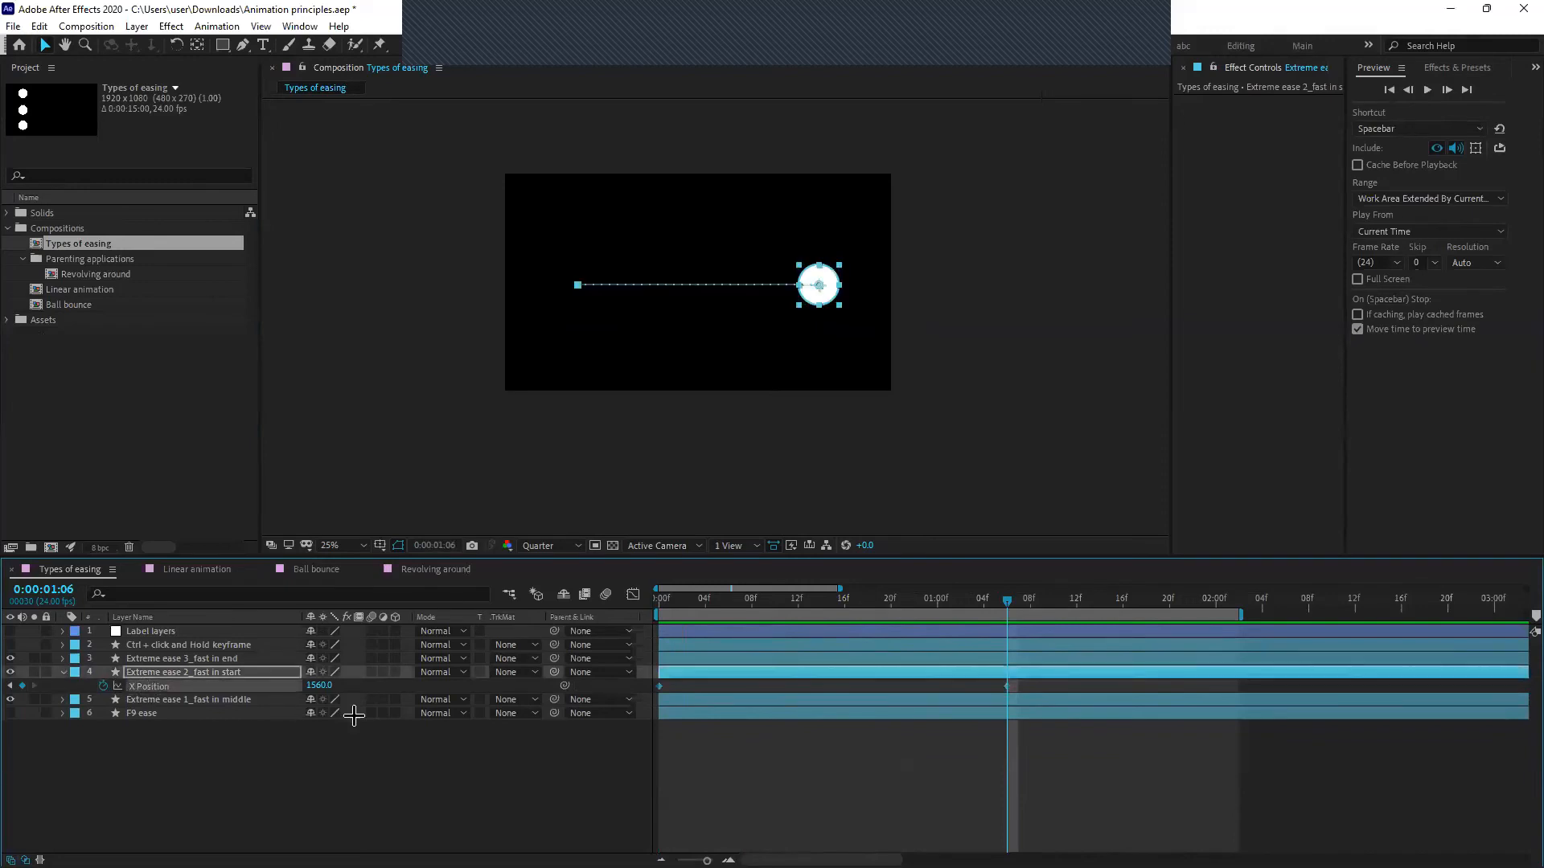
{"action": "left_click", "coordinate": [825, 685]}
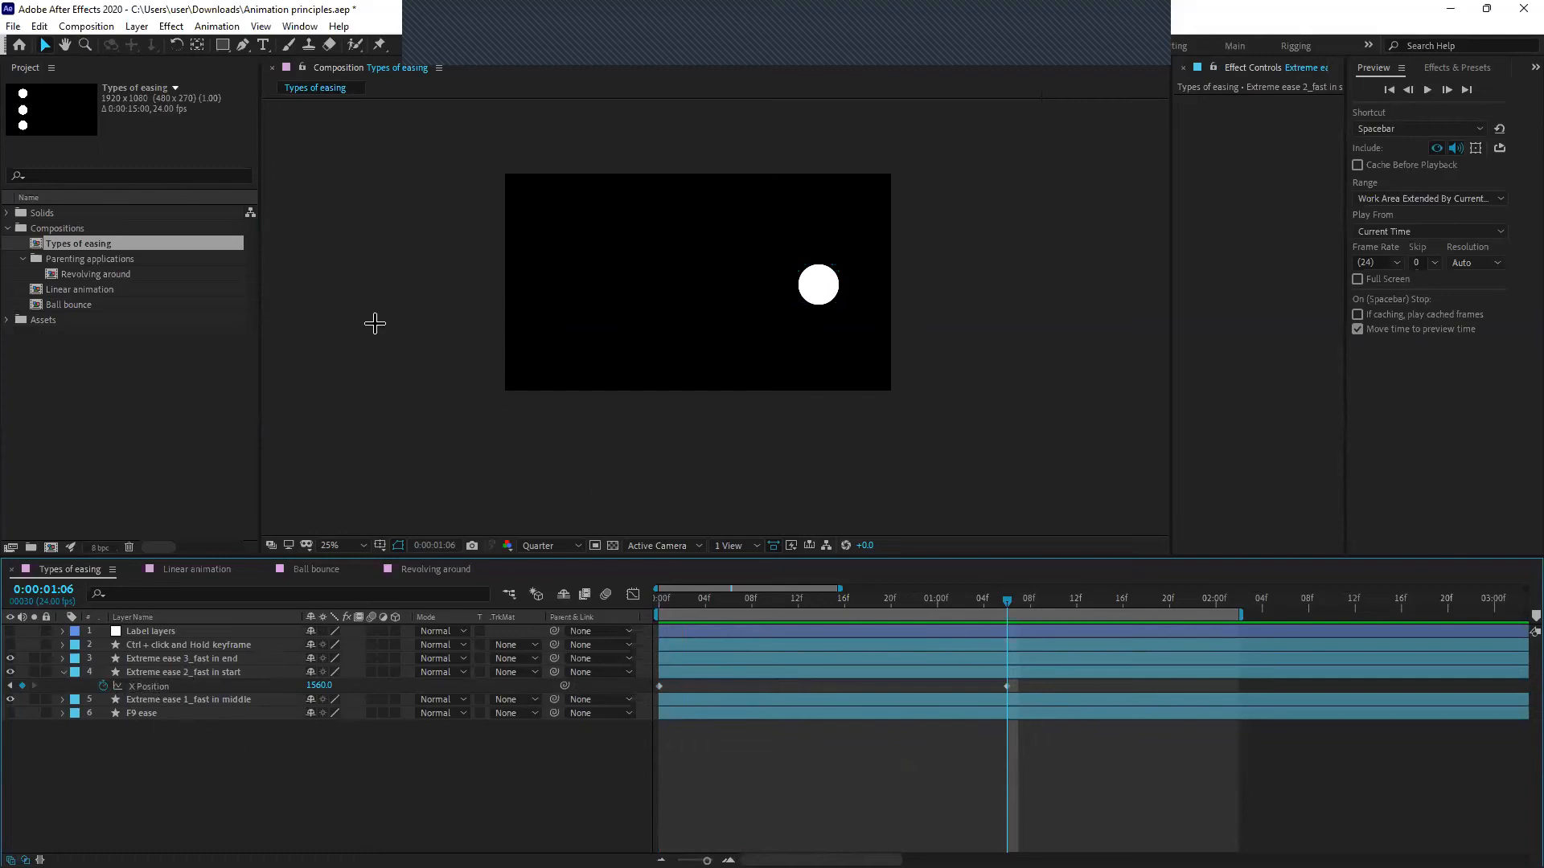
Draw a white circle with the Ellipse tool in the frame's upper-left area, anchor point at its centre, discarding the first attempt
{"action": "mouse_move", "coordinate": [223, 45]}
{"action": "left_mouse_down"}
{"action": "mouse_move", "coordinate": [257, 70]}
{"action": "mouse_move", "coordinate": [223, 36]}
{"action": "left_mouse_up"}
{"action": "left_click_drag", "start_coordinate": [597, 236], "coordinate": [632, 272]}
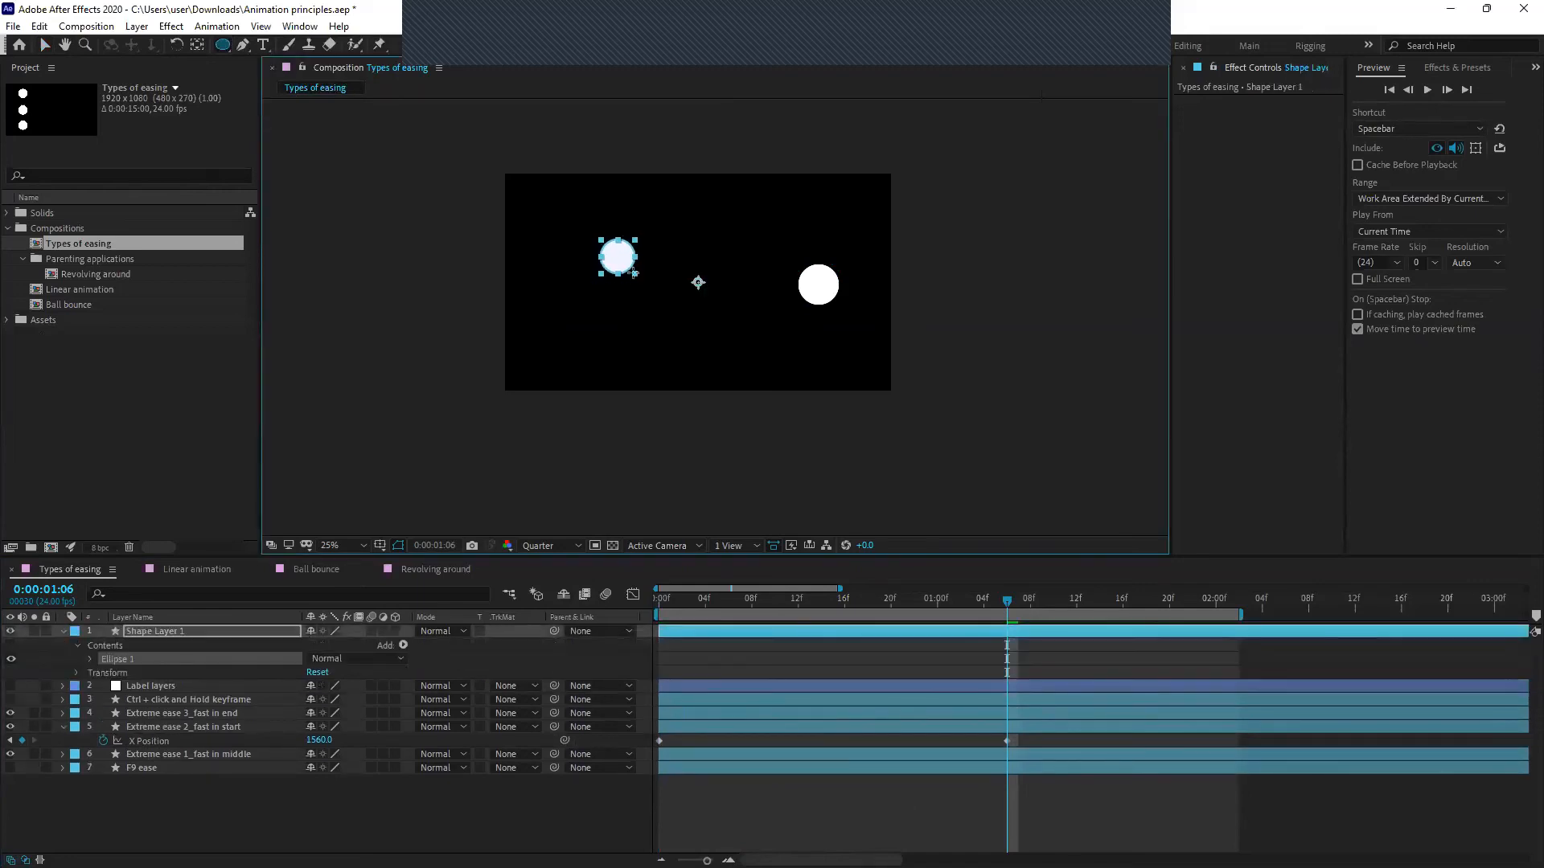
{"action": "key", "text": "Delete"}
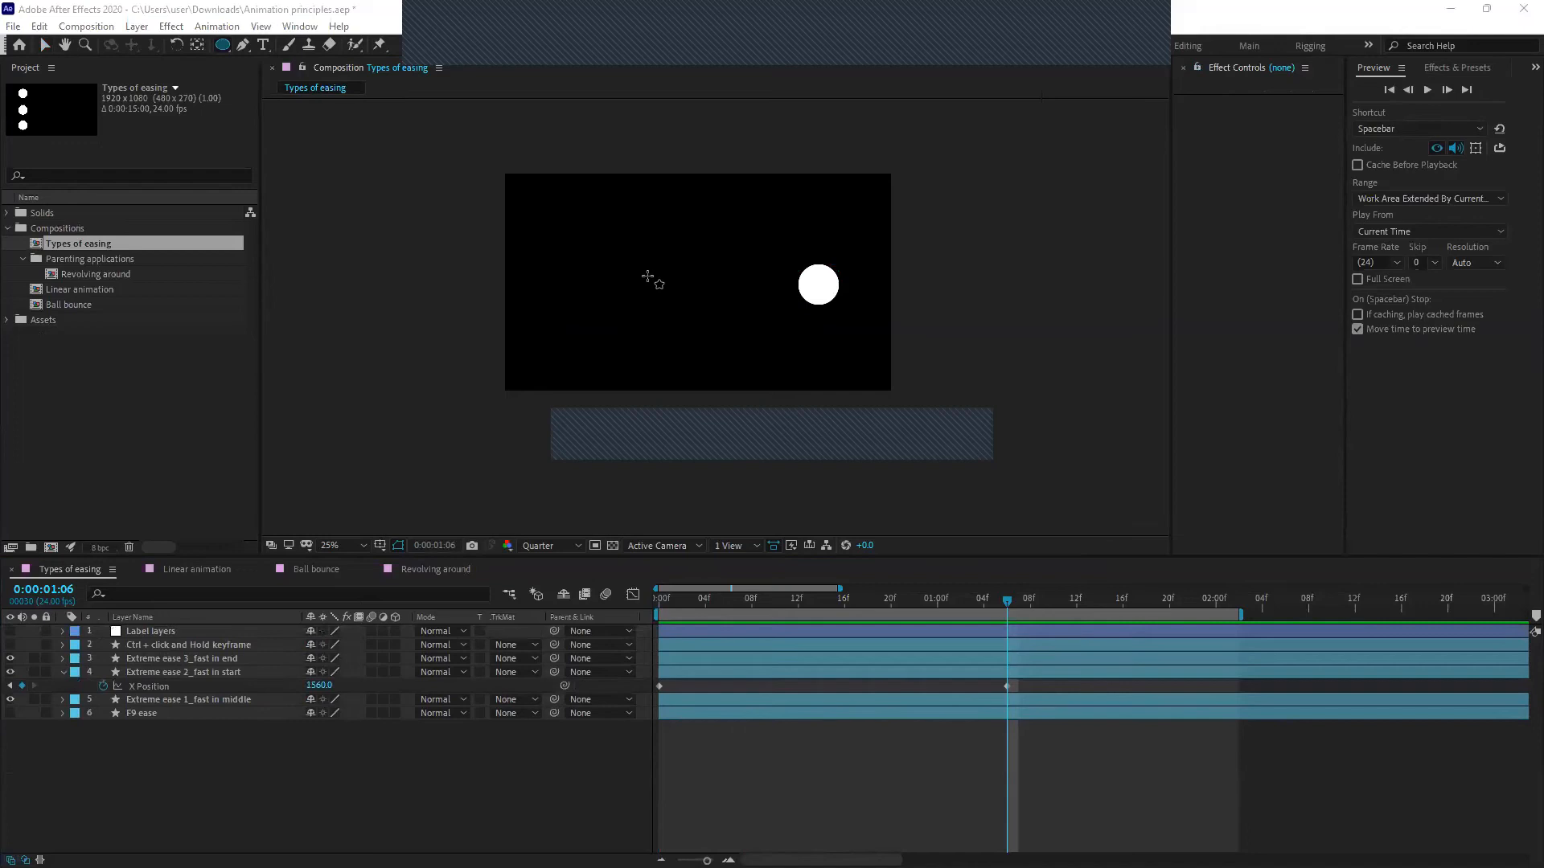
{"action": "mouse_move", "coordinate": [633, 253]}
{"action": "left_mouse_down"}
{"action": "mouse_move", "coordinate": [669, 296]}
{"action": "mouse_move", "coordinate": [654, 266]}
{"action": "left_mouse_up"}
{"action": "left_click", "coordinate": [45, 45]}
Collapse the new circle's shape layer and move it directly below Extreme ease 2_fast in start in the layer order
{"action": "left_click", "coordinate": [64, 632]}
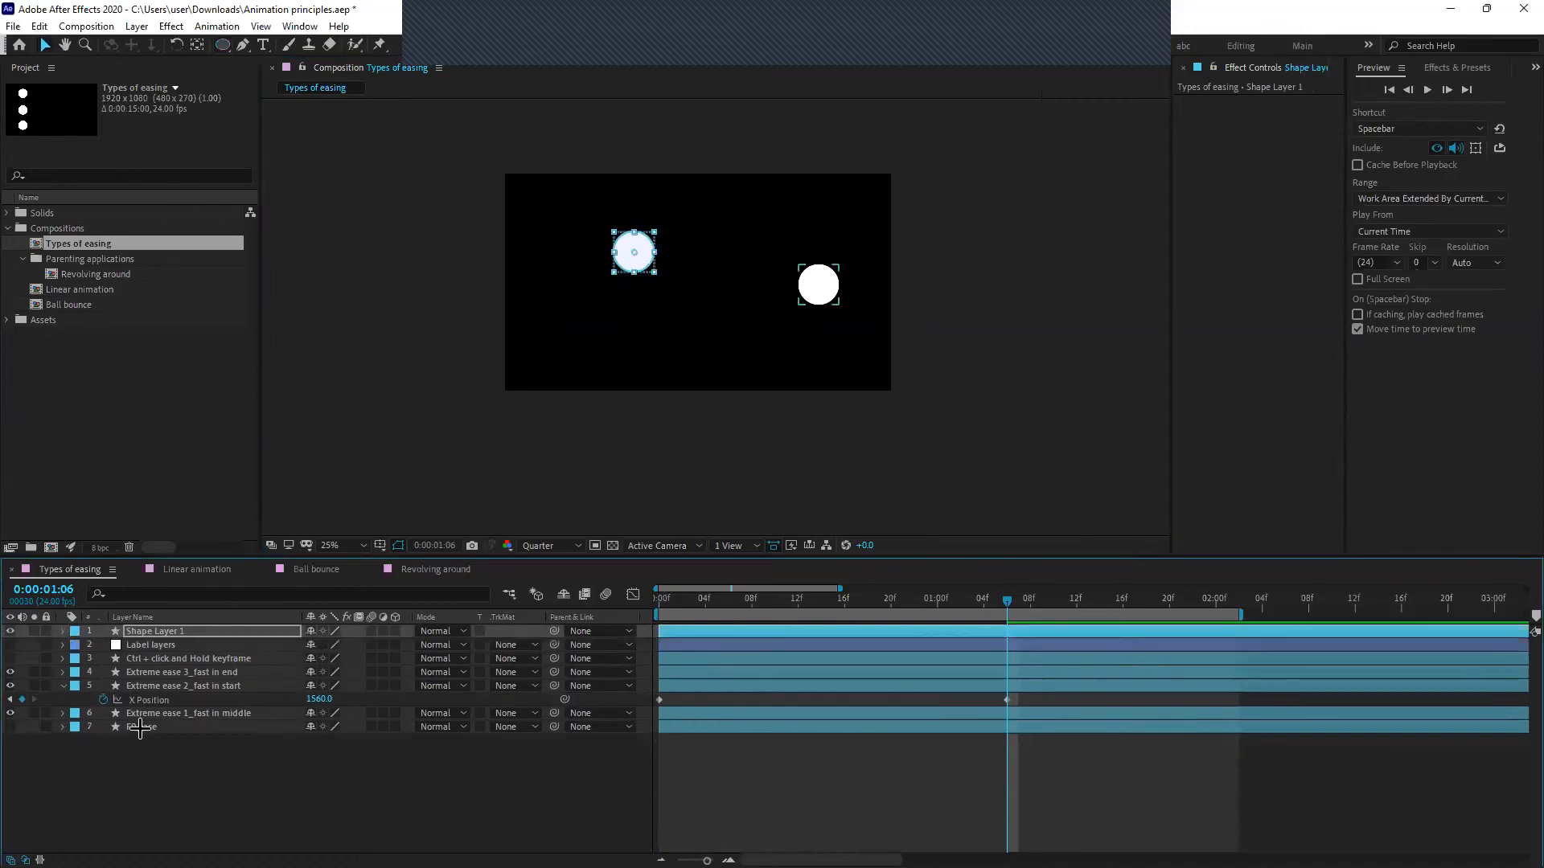
{"action": "left_click", "coordinate": [154, 752]}
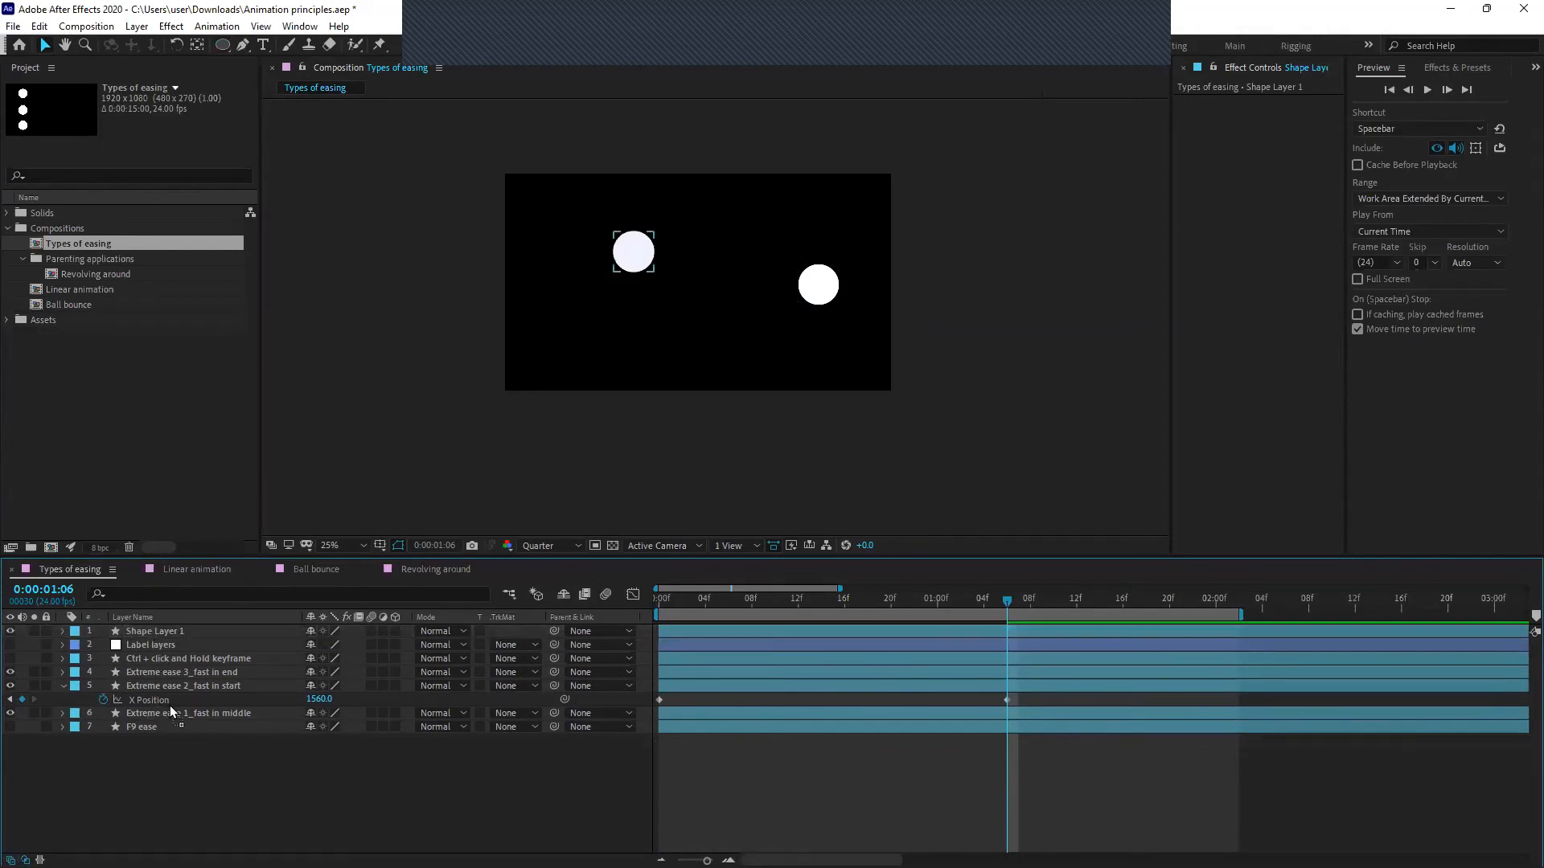
{"action": "left_click_drag", "start_coordinate": [172, 711], "coordinate": [170, 701]}
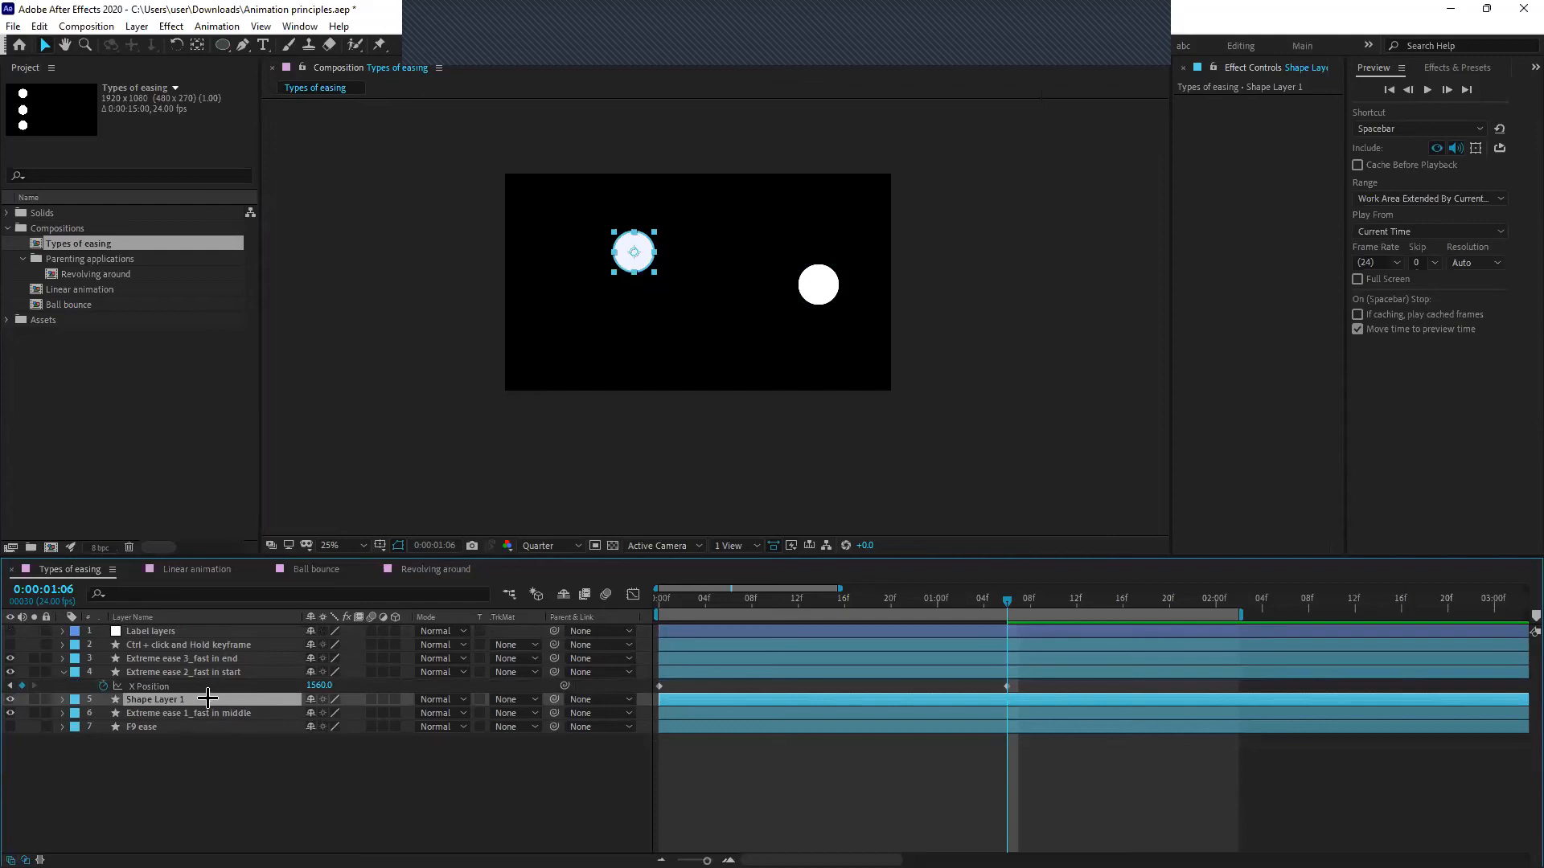
Separate Shape Layer 1's Position into individual dimensions, and set X Position to 642 and Y Position to 409
{"action": "key", "text": "p"}
{"action": "left_click", "coordinate": [161, 775]}
{"action": "left_click", "coordinate": [127, 712]}
{"action": "left_click", "coordinate": [130, 713]}
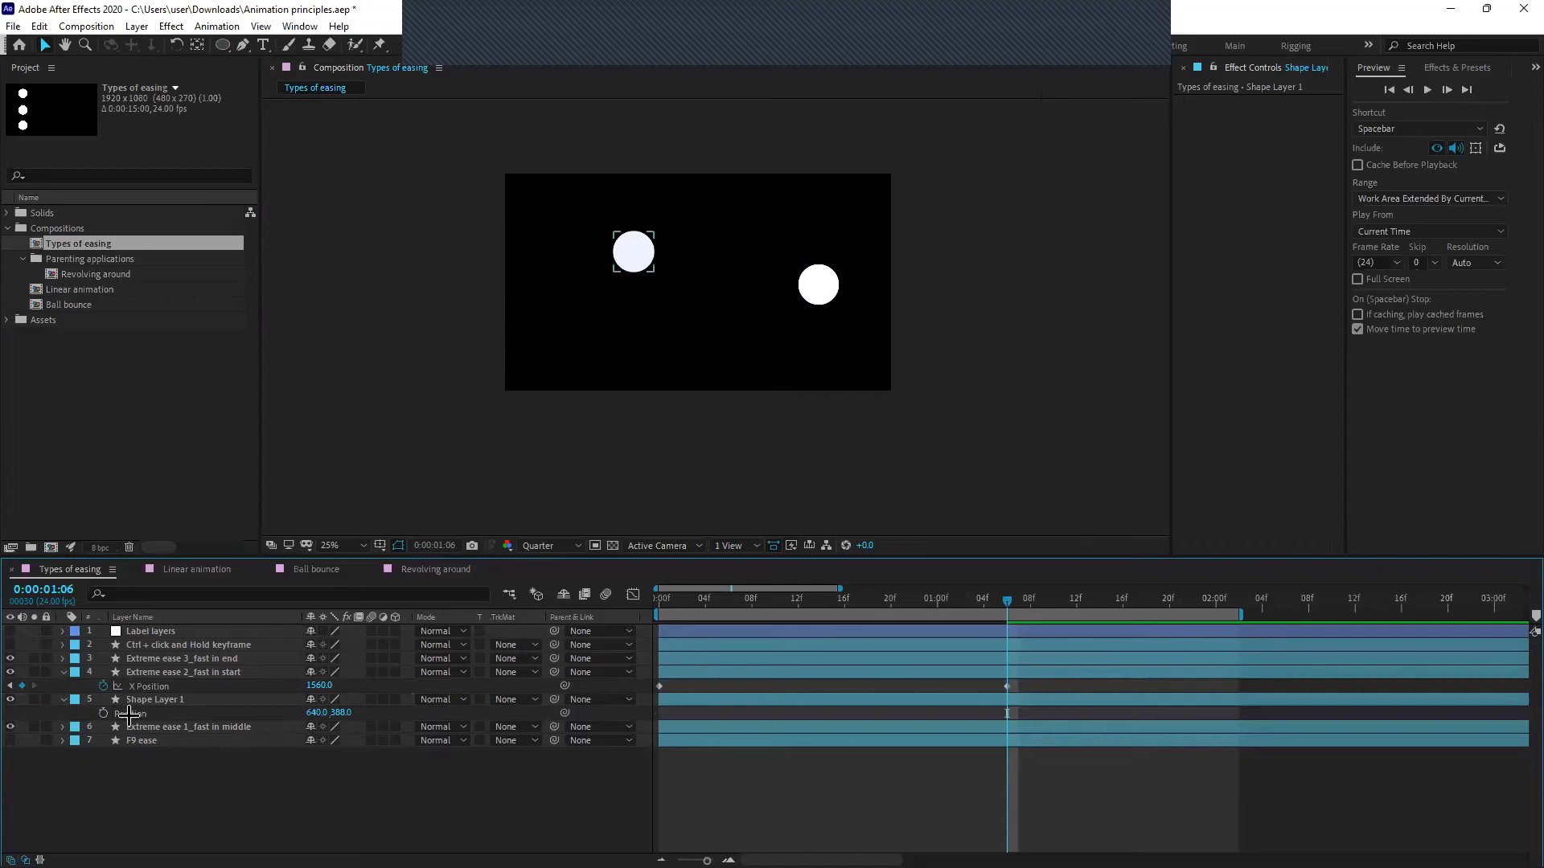
{"action": "right_click", "coordinate": [130, 713]}
{"action": "left_click", "coordinate": [173, 551]}
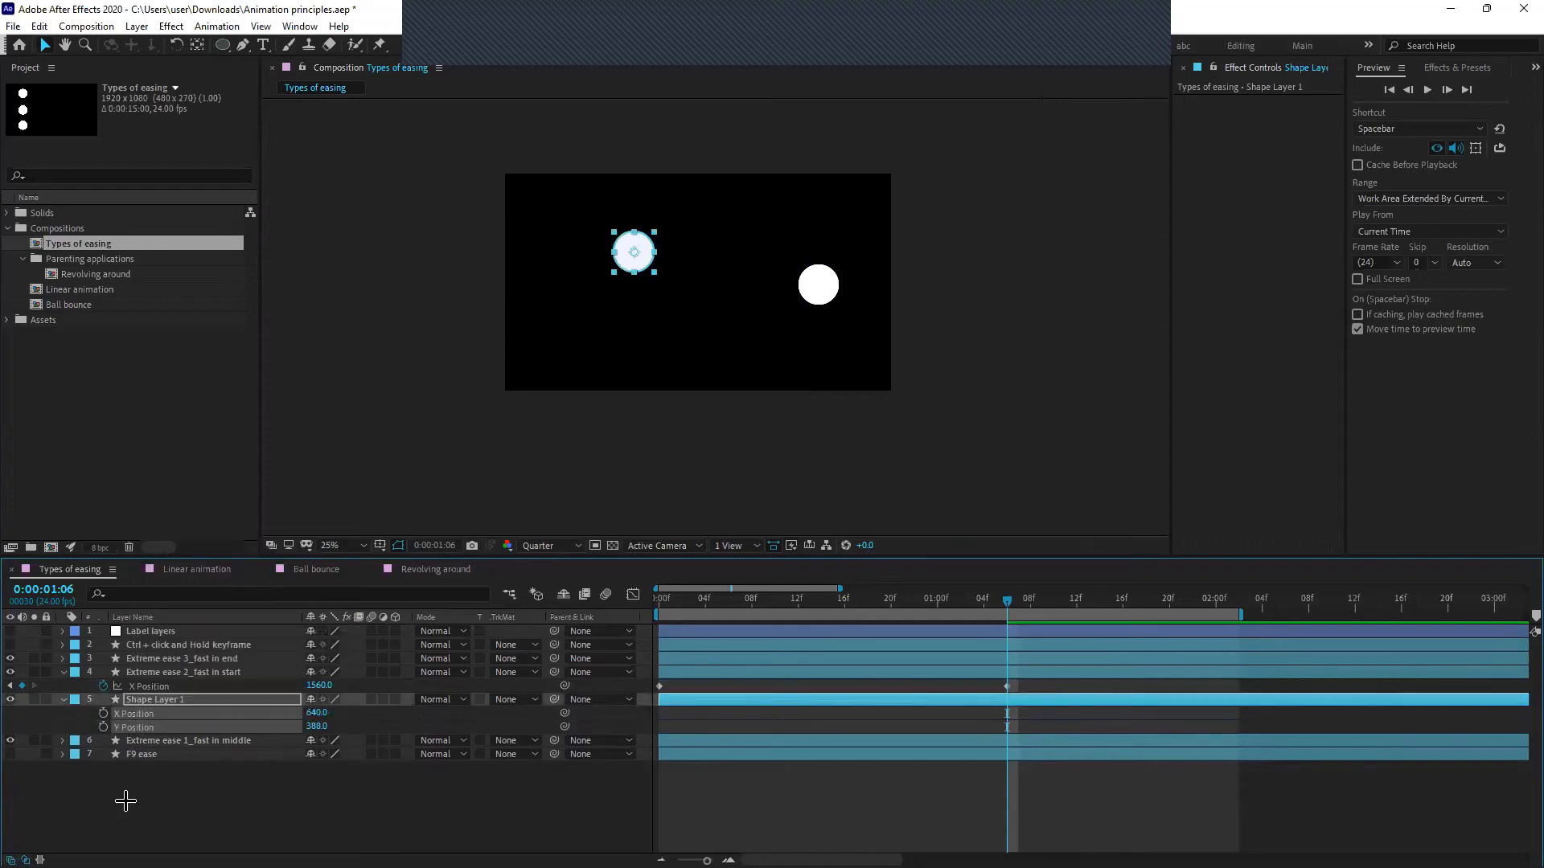
{"action": "left_click", "coordinate": [117, 771]}
{"action": "left_click", "coordinate": [133, 715]}
{"action": "left_click_drag", "start_coordinate": [318, 727], "coordinate": [353, 753]}
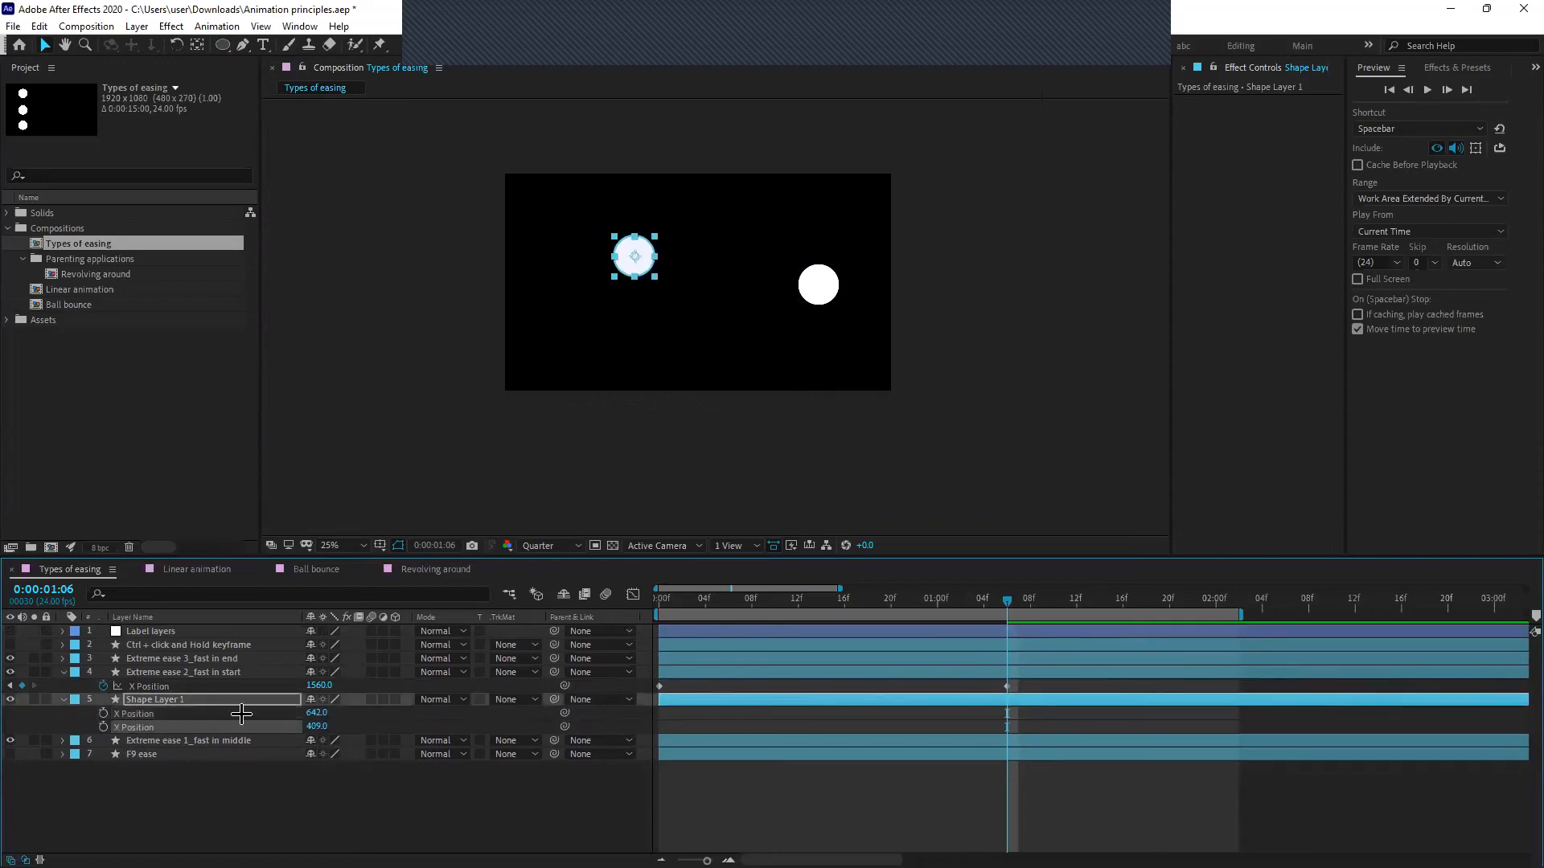
Delete Shape Layer 1 from the Types of easing composition
{"action": "left_click", "coordinate": [225, 699]}
{"action": "key", "text": "Delete"}
Scrub from the start to 0:00:01:06 to check the ball motion of the Extreme ease 2_fast in start layer
{"action": "left_click", "coordinate": [666, 674]}
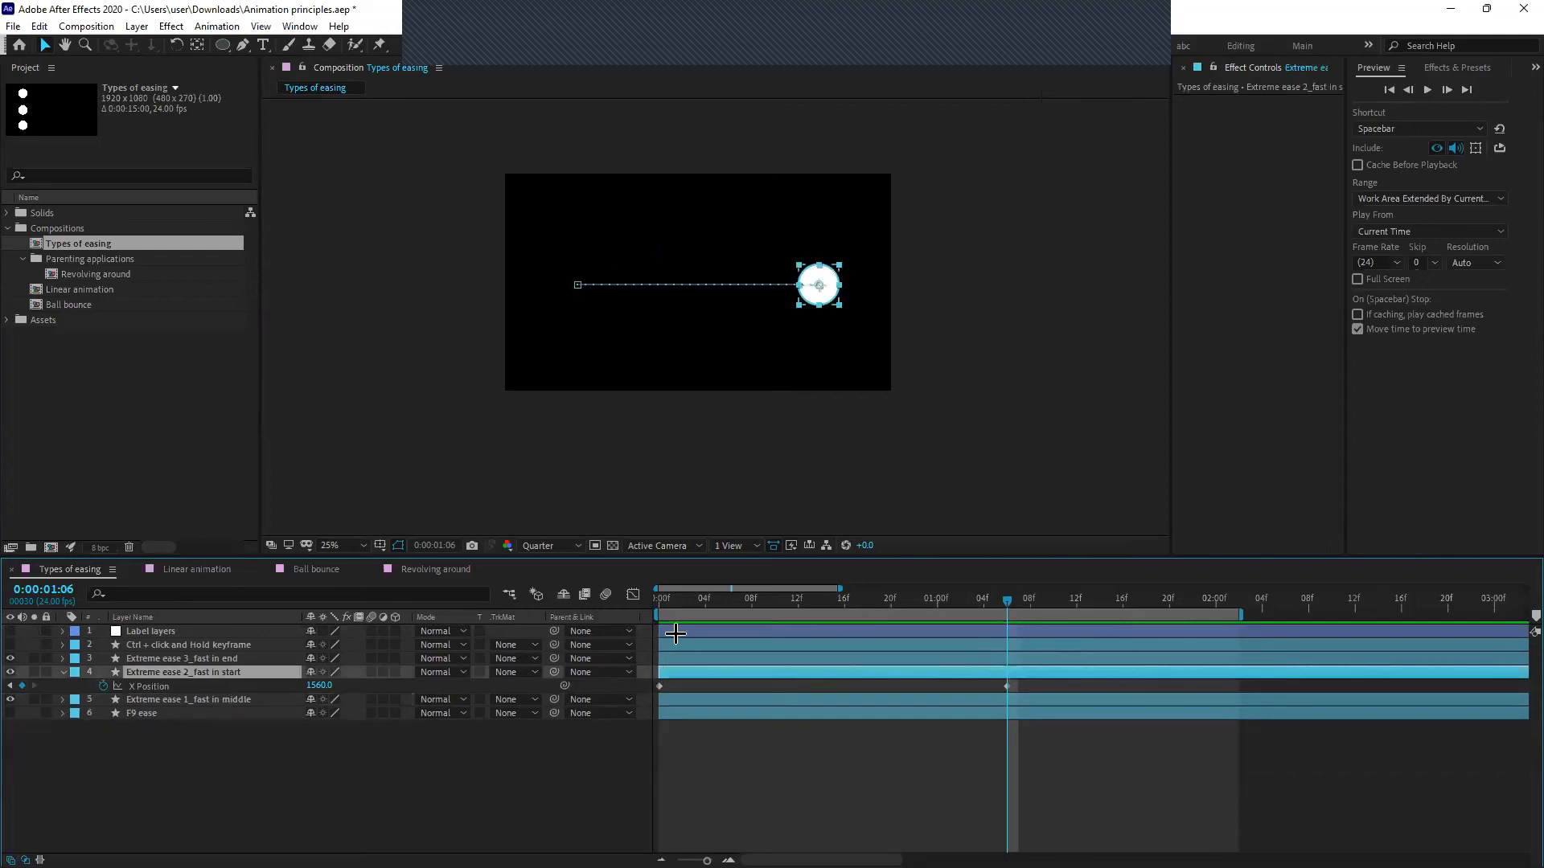
{"action": "left_click_drag", "start_coordinate": [662, 603], "coordinate": [1009, 665]}
{"action": "left_click", "coordinate": [696, 769]}
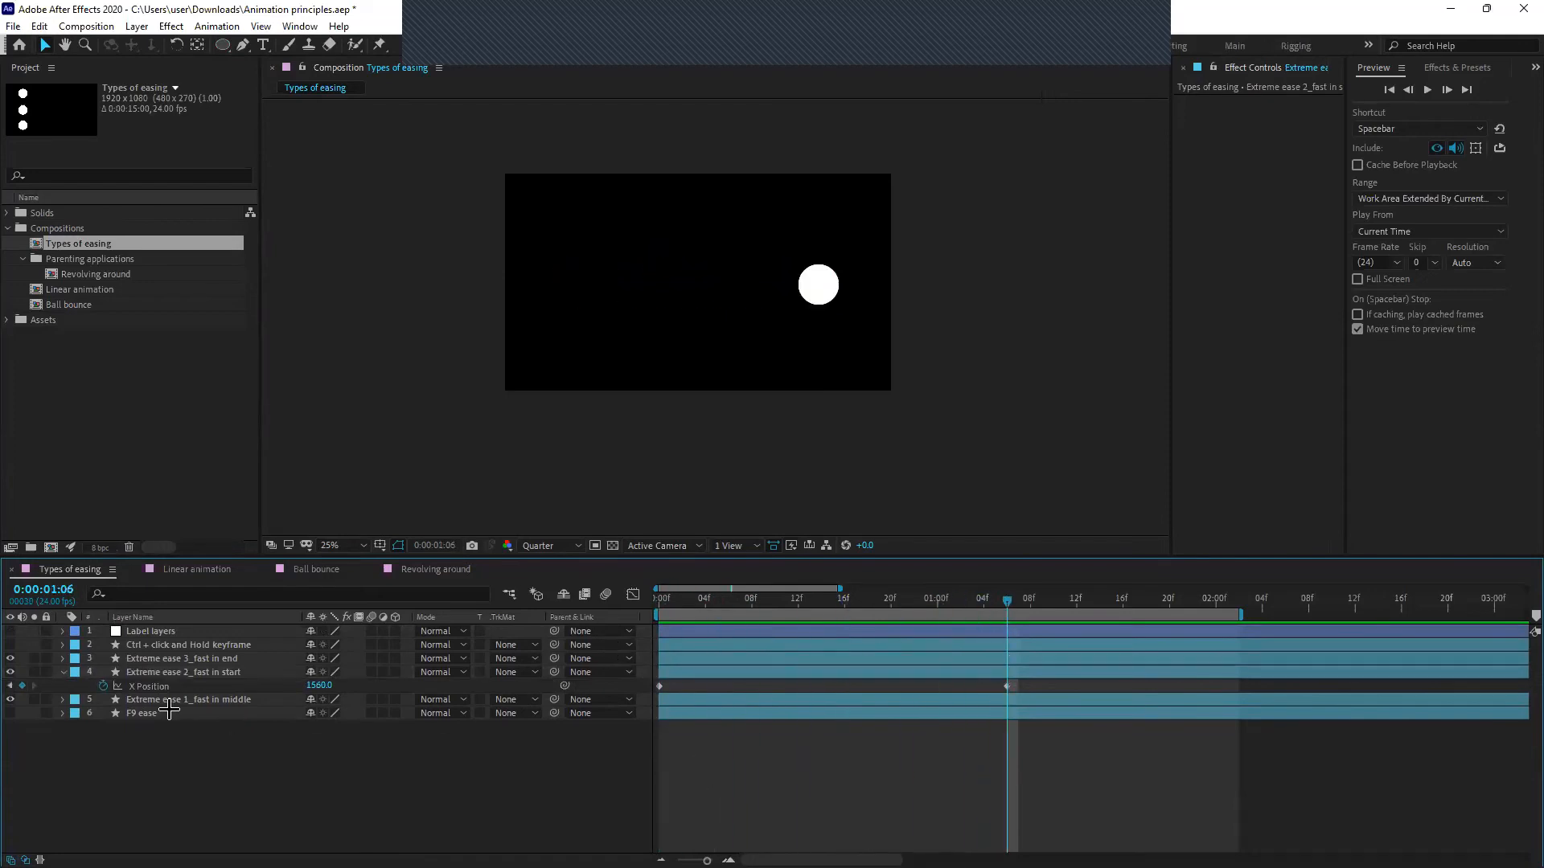
Try Easy Ease on both X Position keyframes of Extreme ease 2_fast in start, and undo it
{"action": "left_click", "coordinate": [153, 686]}
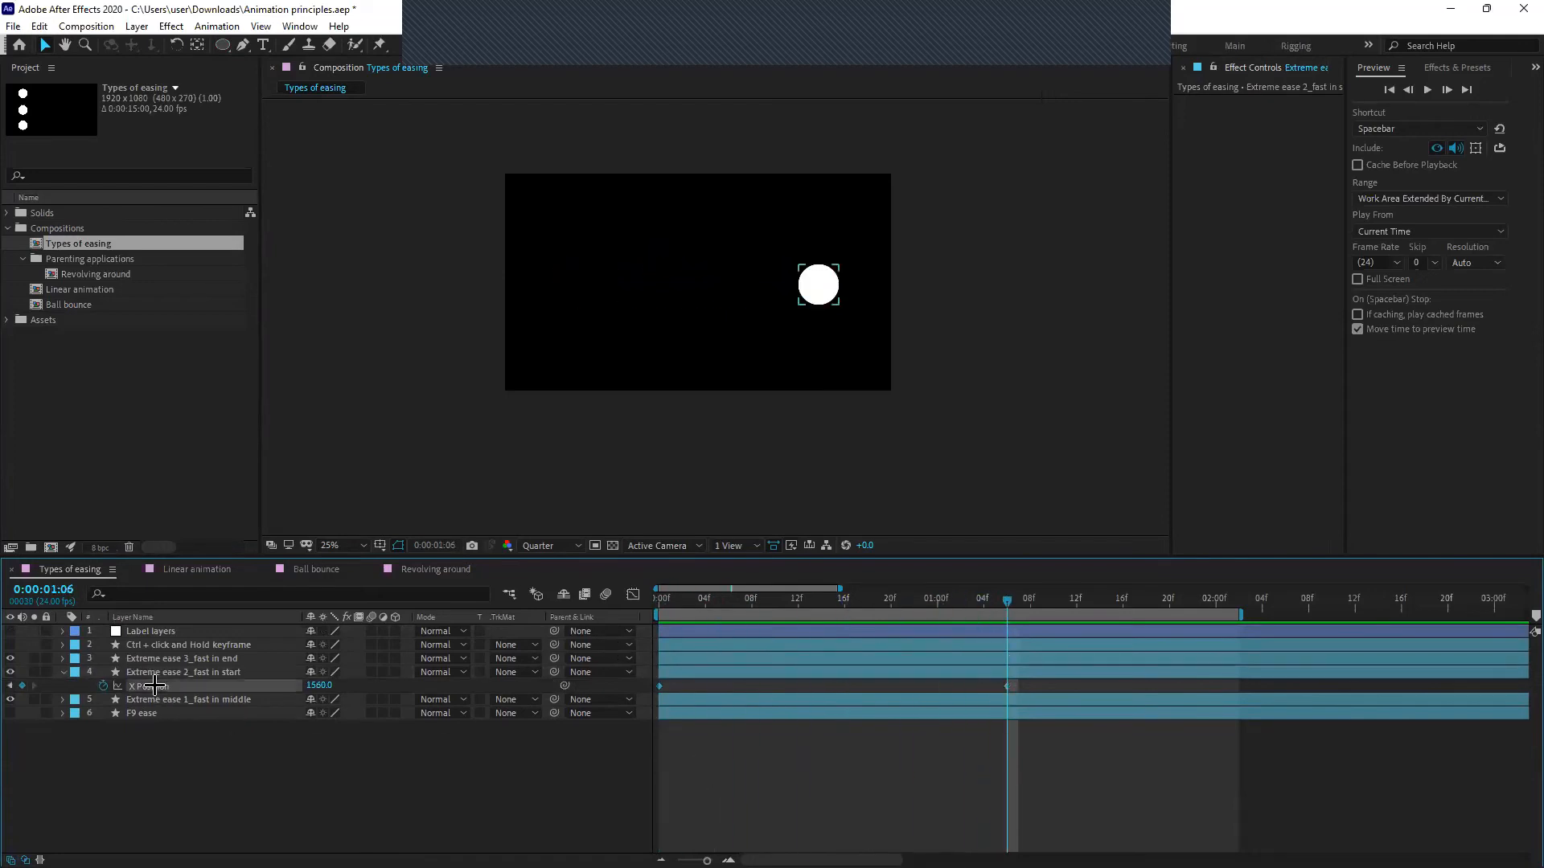
{"action": "right_click", "coordinate": [660, 685]}
{"action": "mouse_move", "coordinate": [756, 673]}
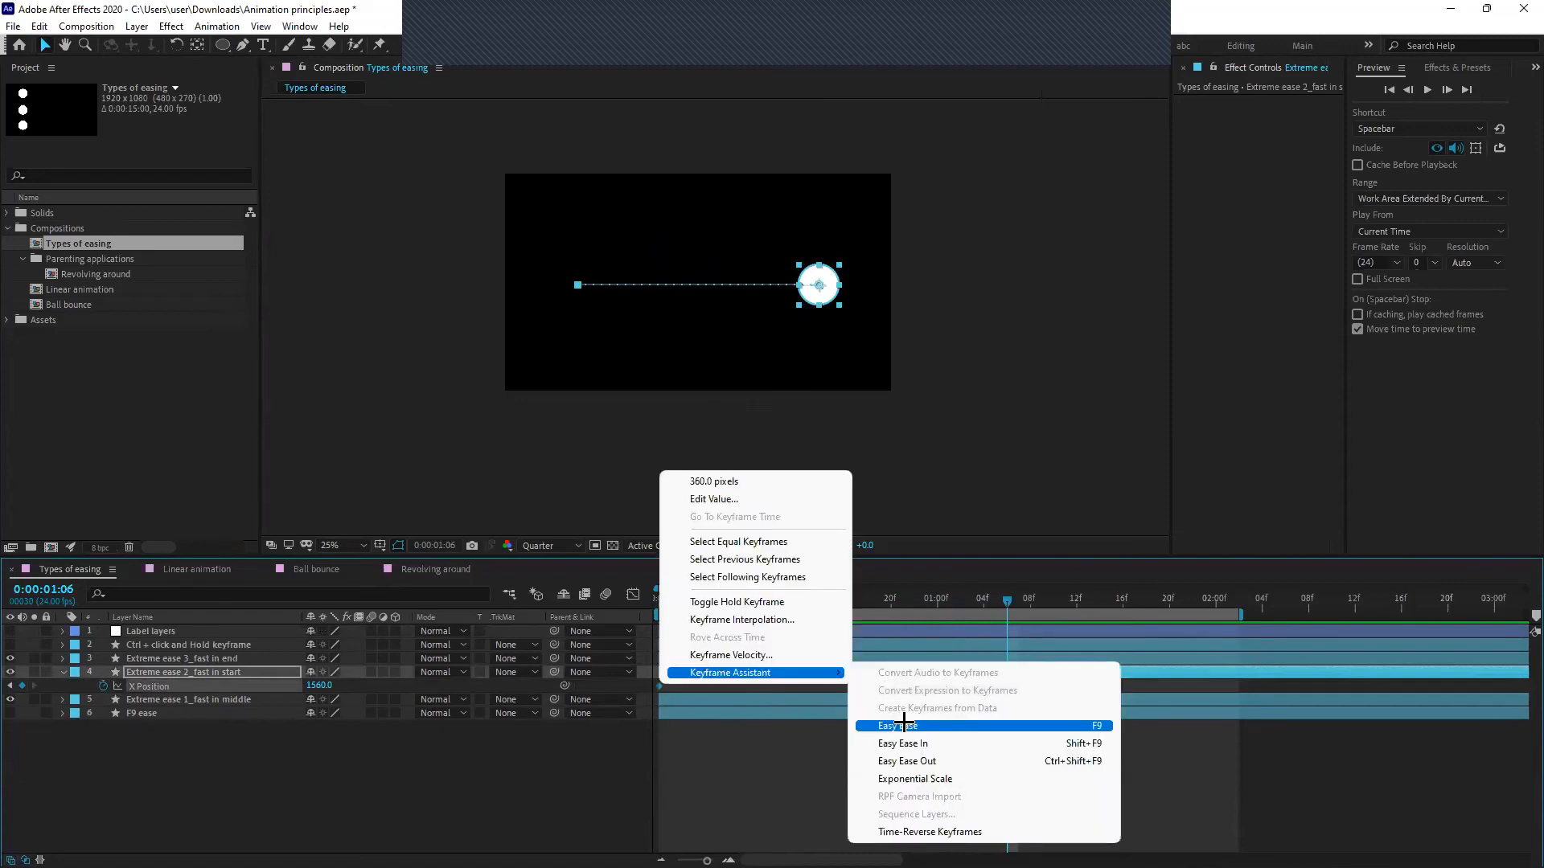
{"action": "left_click", "coordinate": [904, 726]}
{"action": "left_click", "coordinate": [871, 746]}
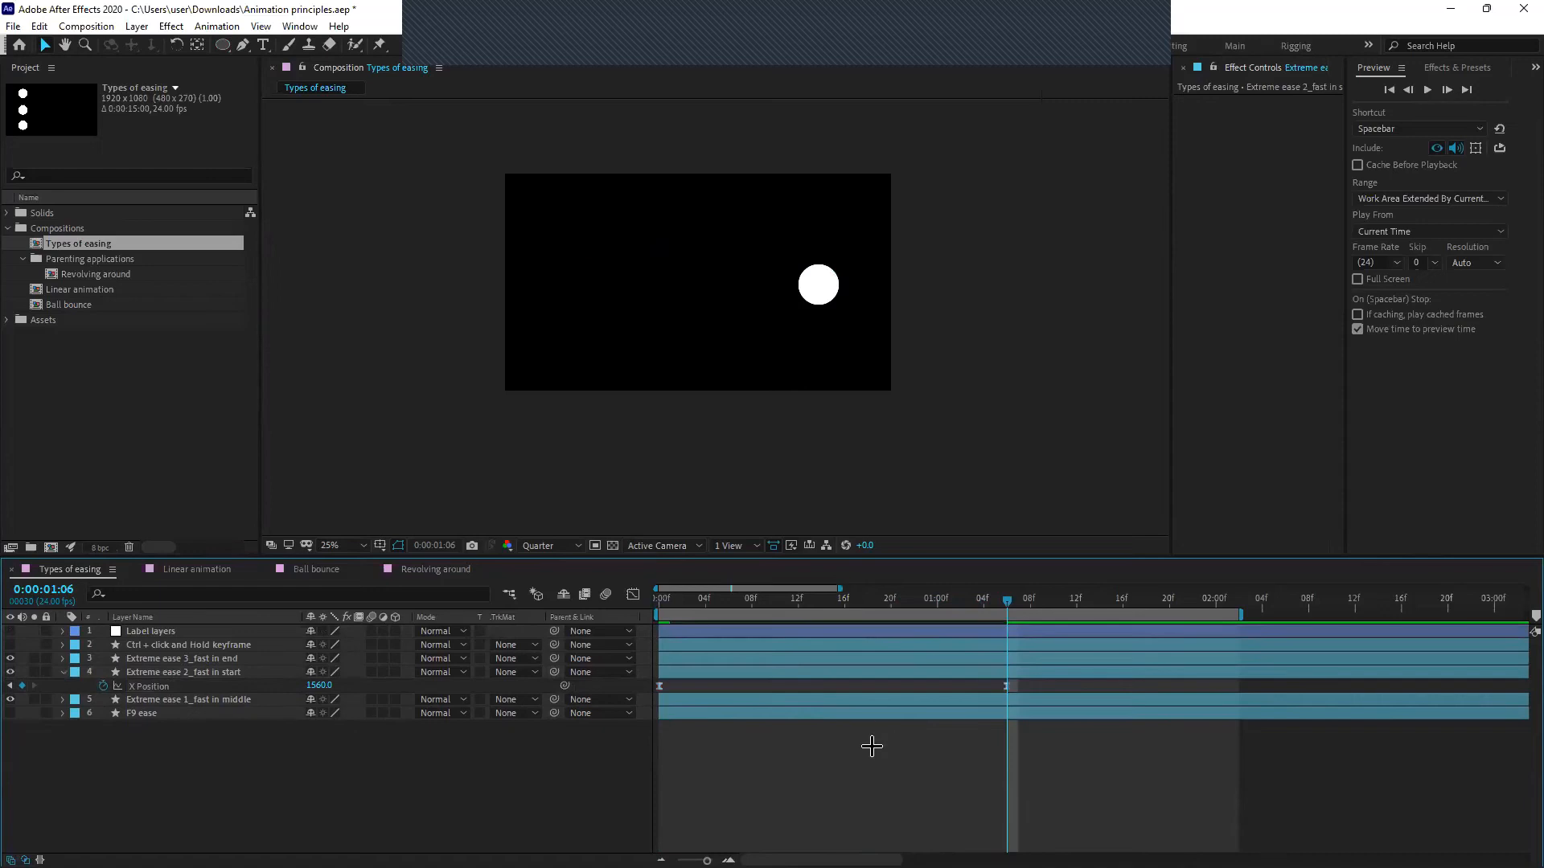
{"action": "key", "text": "ctrl+z"}
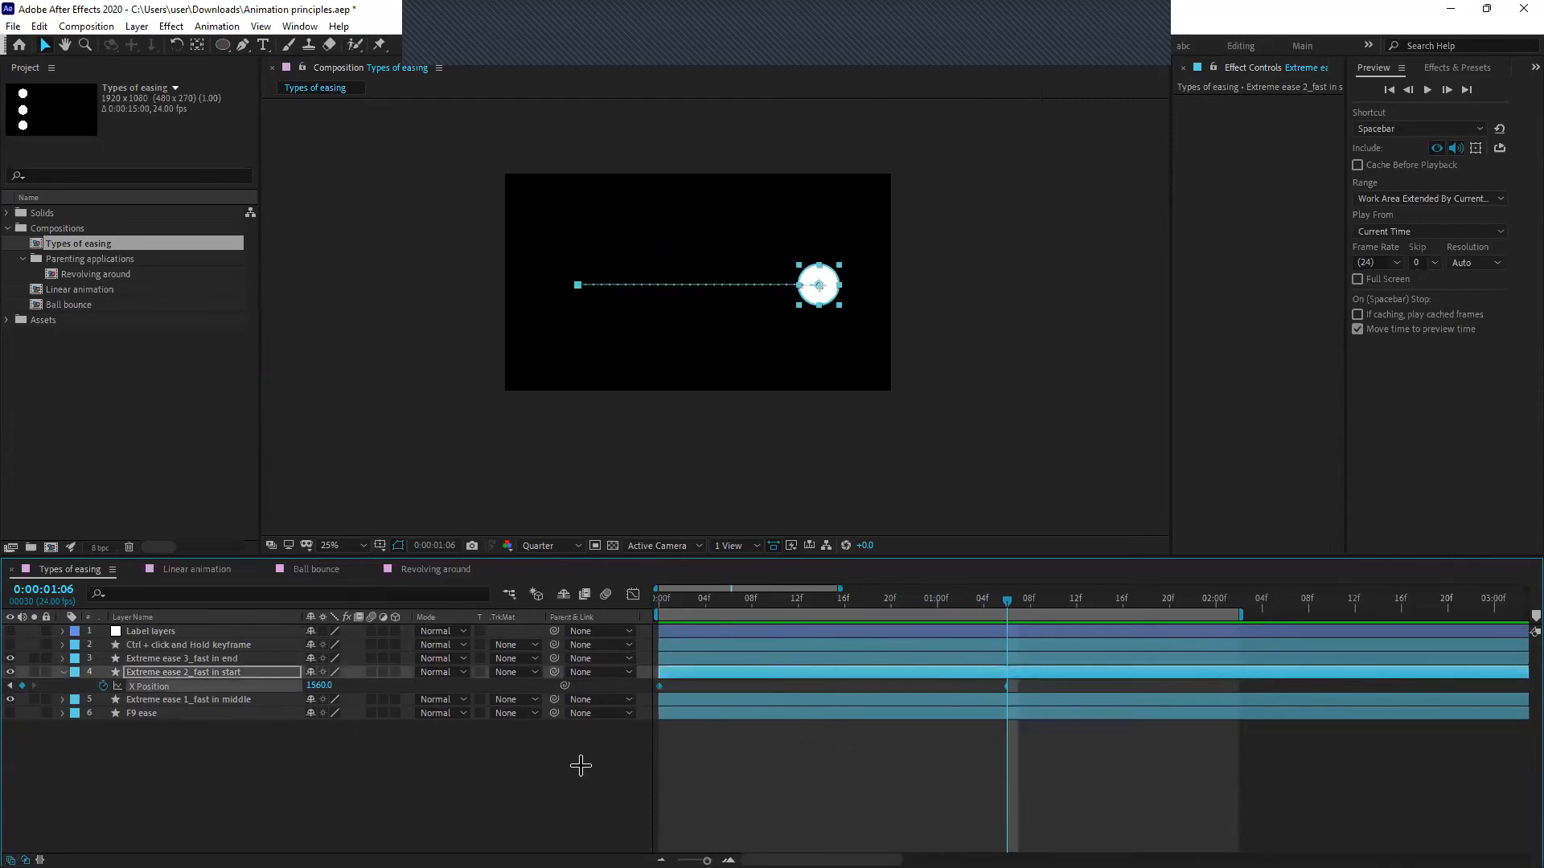
Reapply Easy Ease to the two X Position keyframes and revert them to linear
{"action": "right_click", "coordinate": [658, 685]}
{"action": "mouse_move", "coordinate": [804, 675]}
{"action": "left_click", "coordinate": [872, 736]}
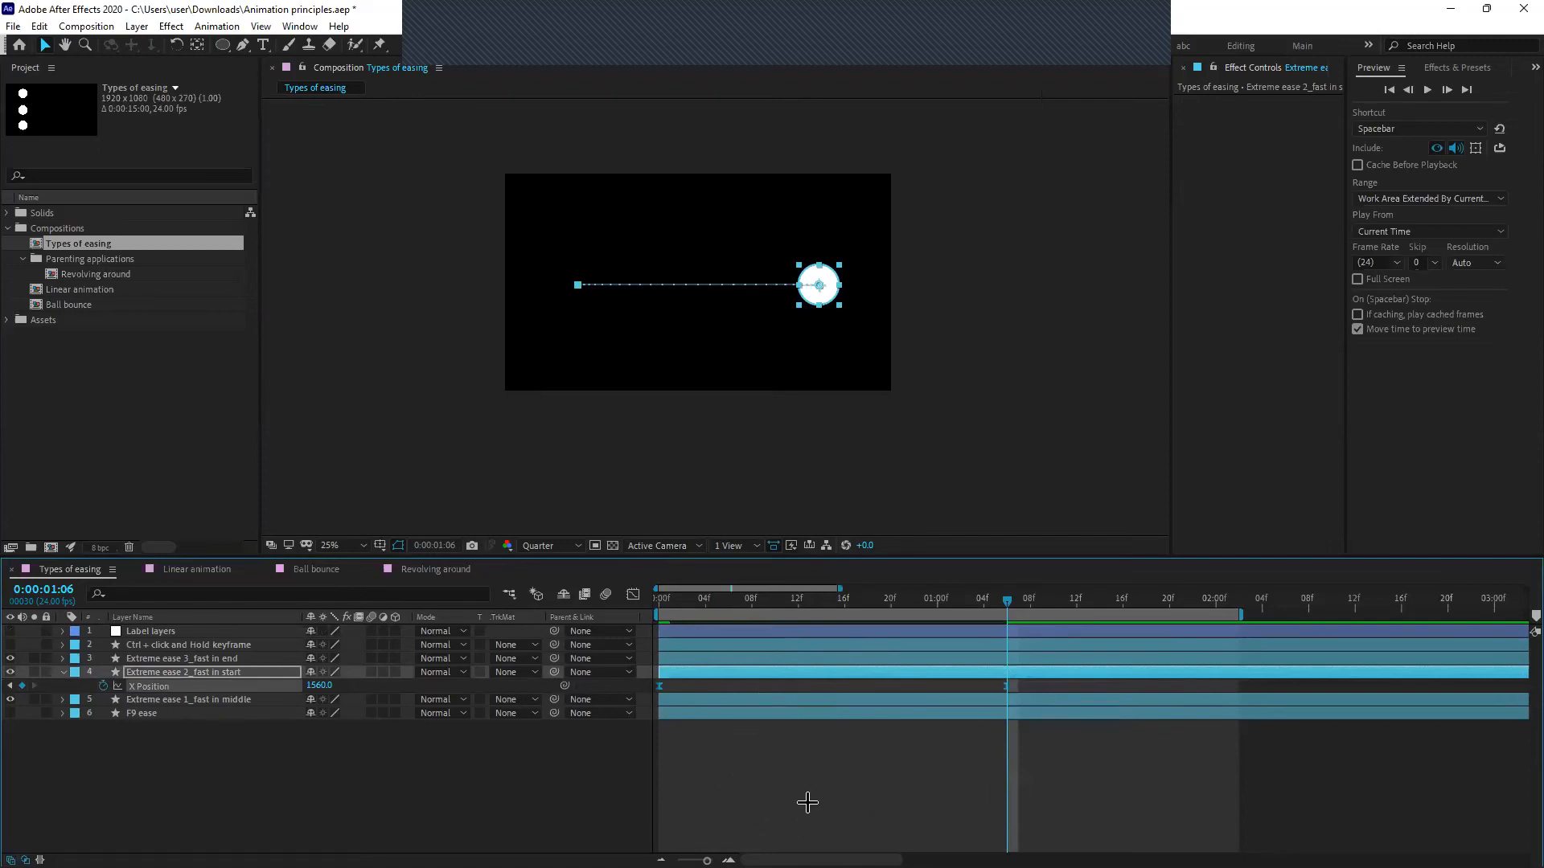
{"action": "left_click", "coordinate": [800, 798]}
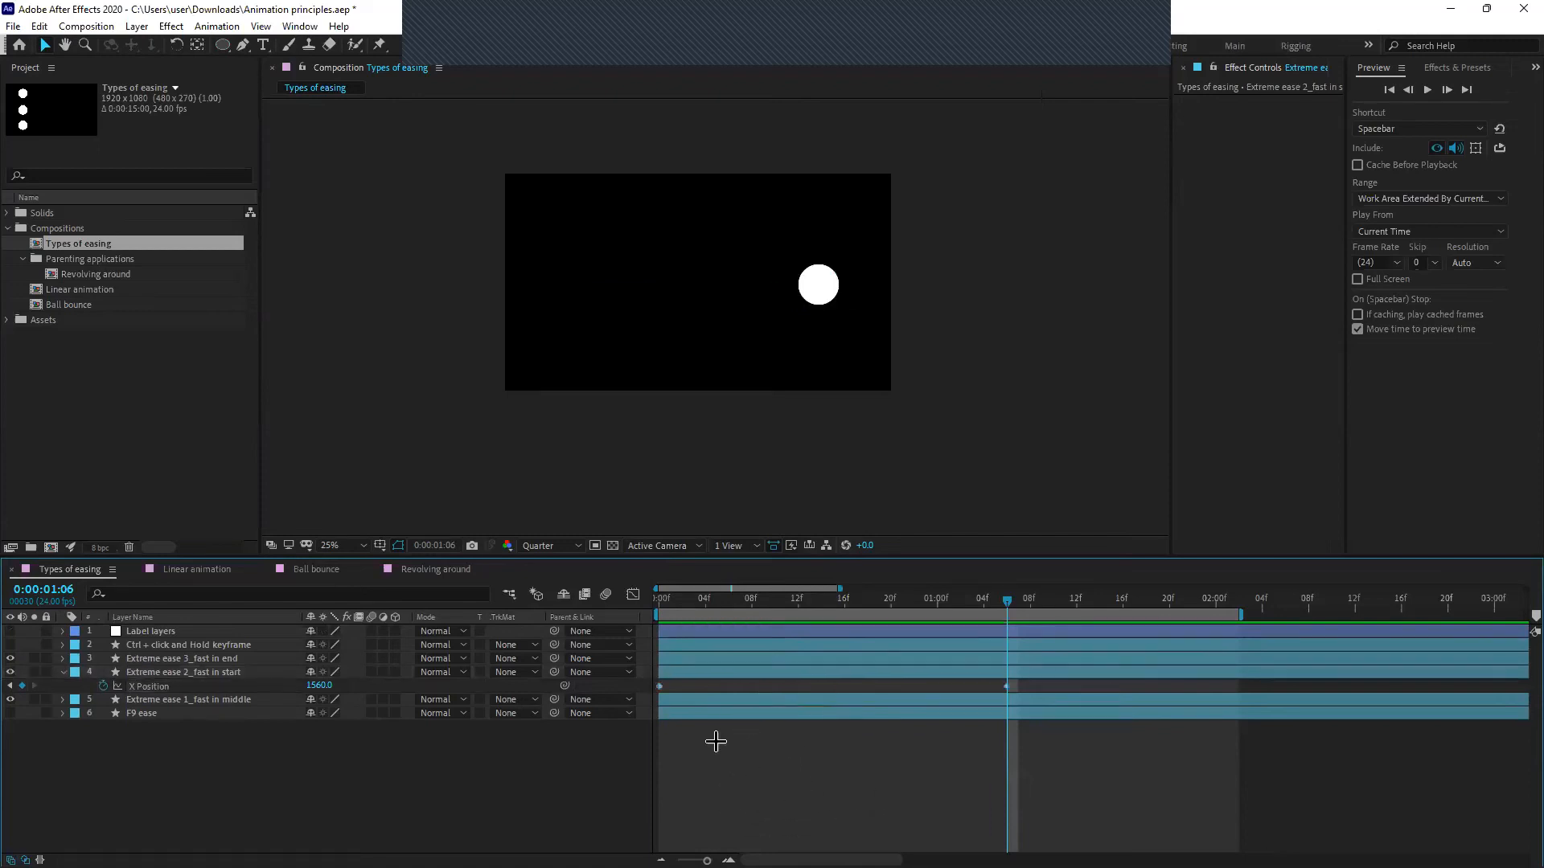
Select all X Position keyframes of Extreme ease 2_fast in start and give them Easy Ease
{"action": "left_click", "coordinate": [248, 685]}
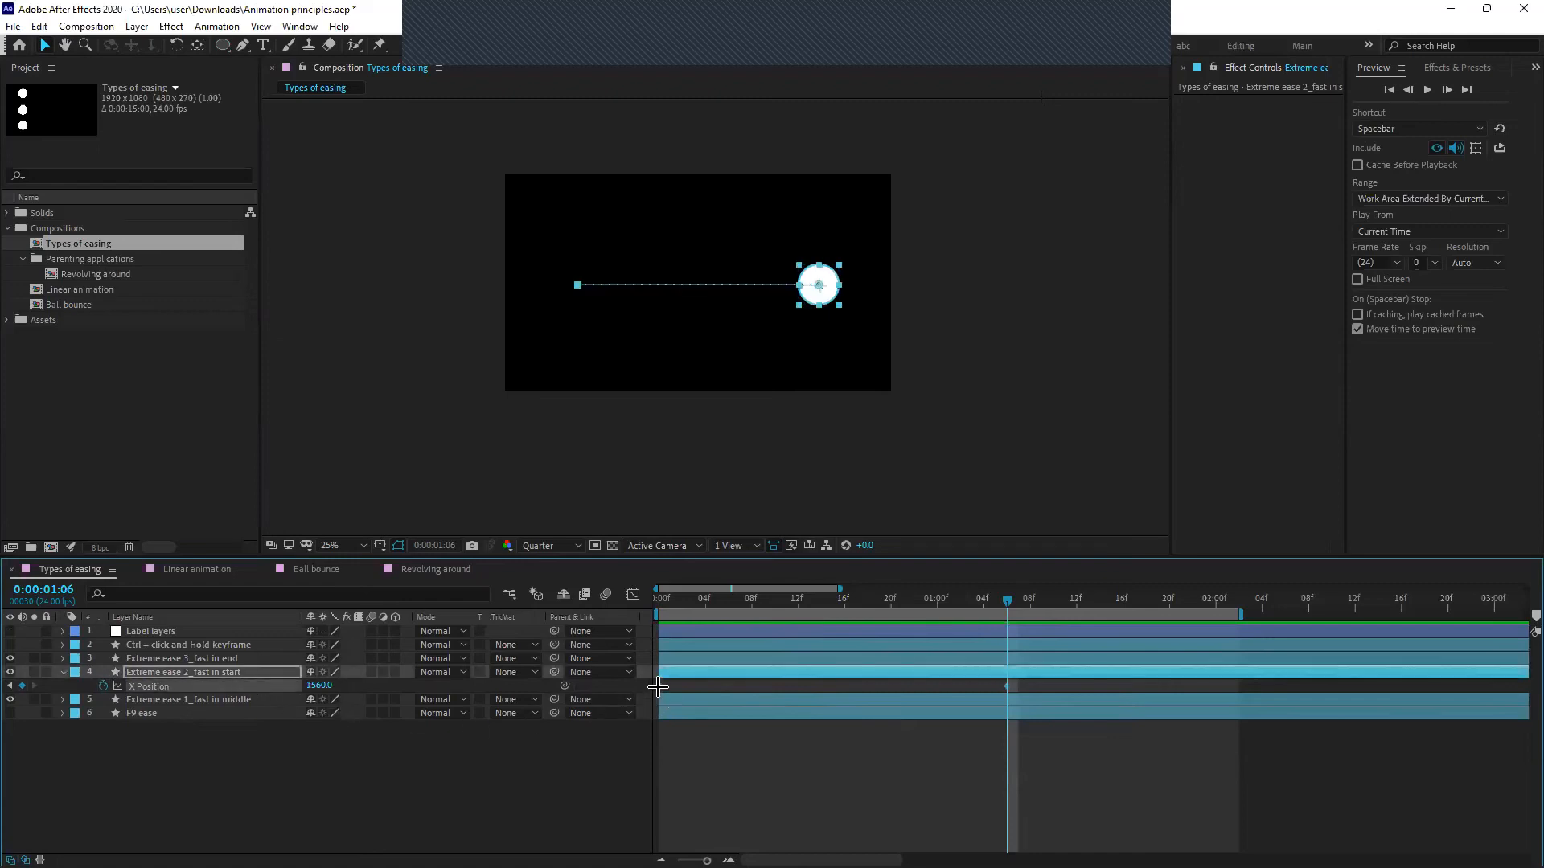
{"action": "mouse_move", "coordinate": [658, 686]}
{"action": "right_click", "coordinate": [659, 686]}
{"action": "left_click", "coordinate": [642, 656]}
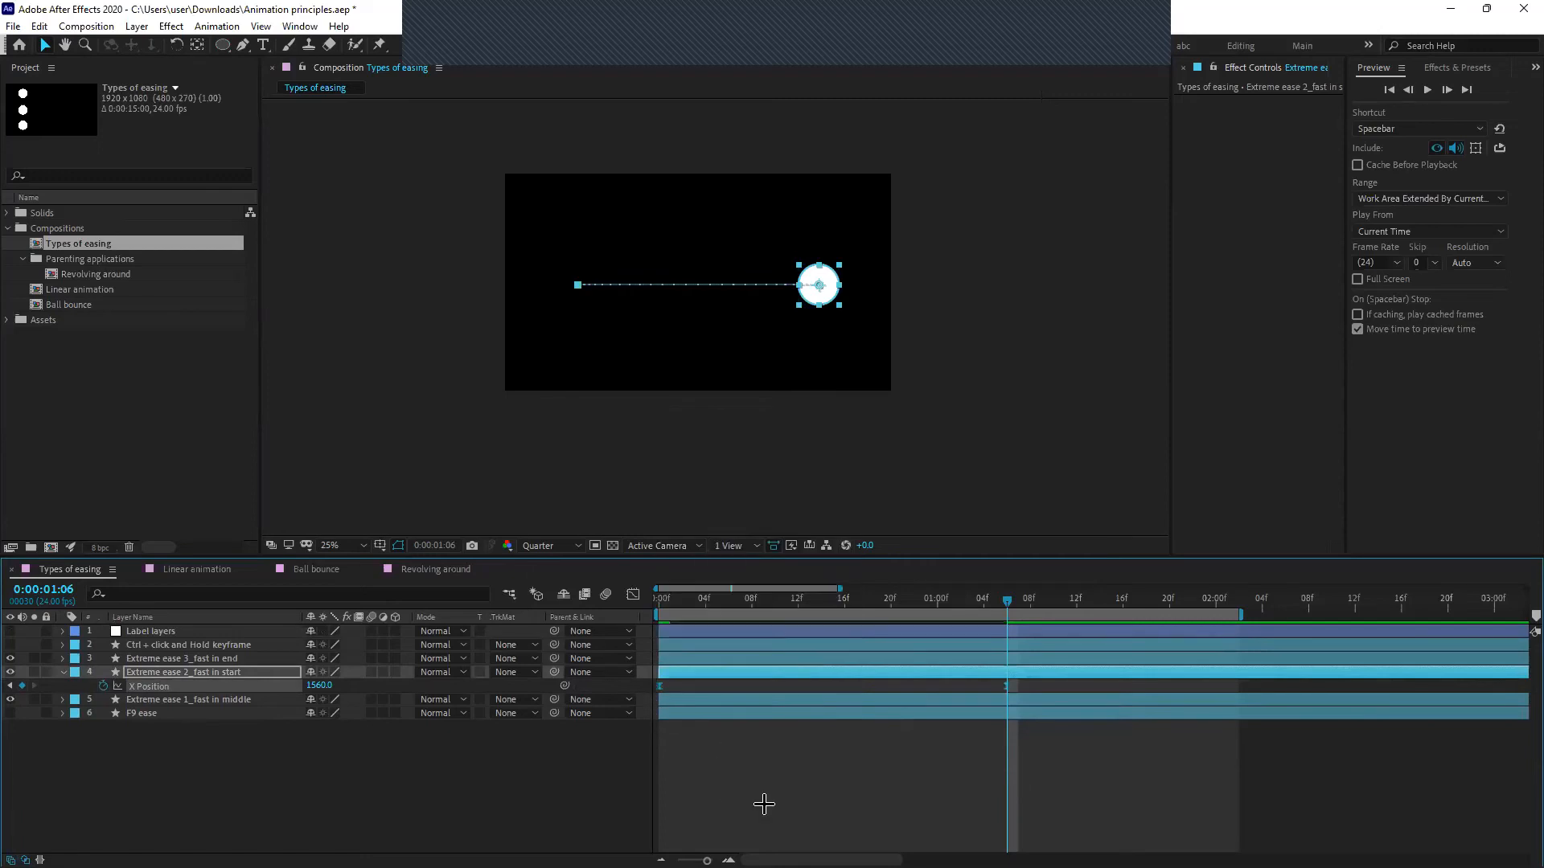
{"action": "left_click", "coordinate": [911, 754]}
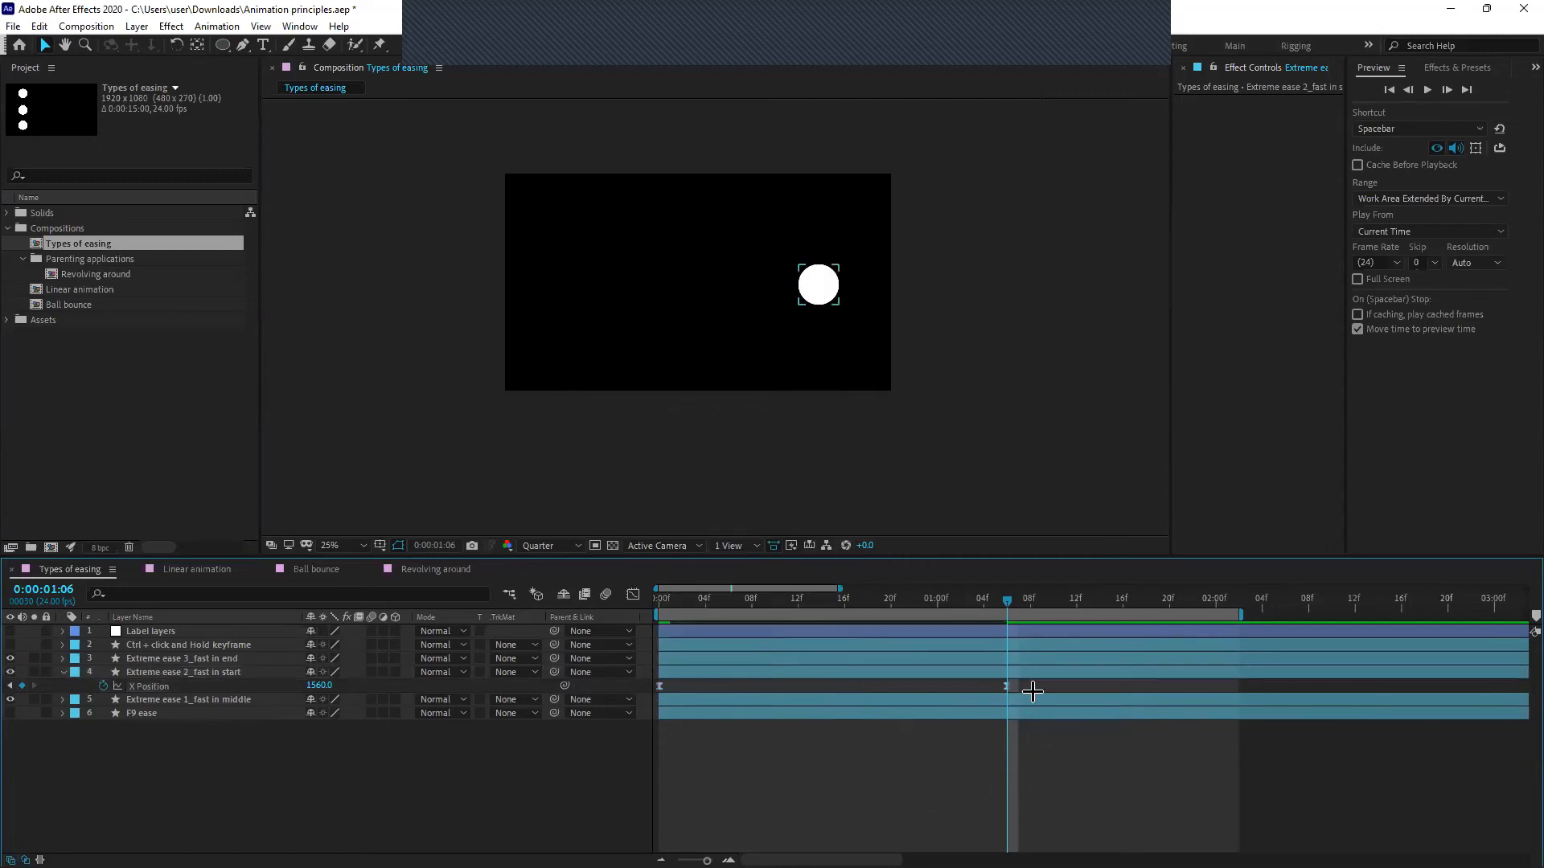
Hide the Extreme ease 3_fast in end and Extreme ease 1_fast in middle layers
{"action": "left_click", "coordinate": [665, 597]}
{"action": "key", "text": "space"}
{"action": "left_click", "coordinate": [10, 659]}
{"action": "left_click", "coordinate": [11, 699]}
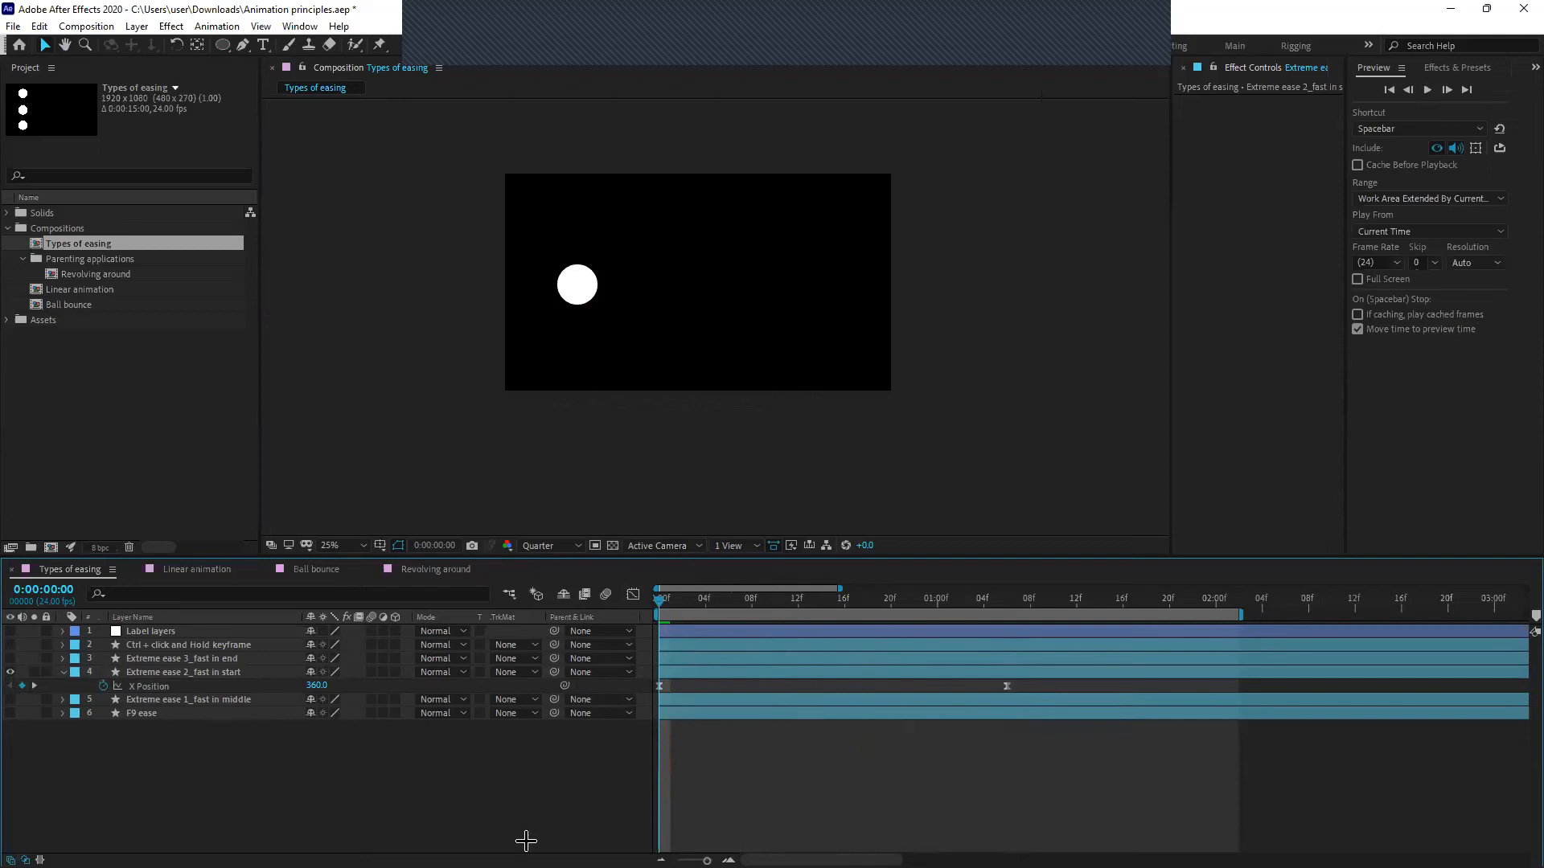
Preview the eased ball motion twice from the start of the composition
{"action": "key", "text": "space"}
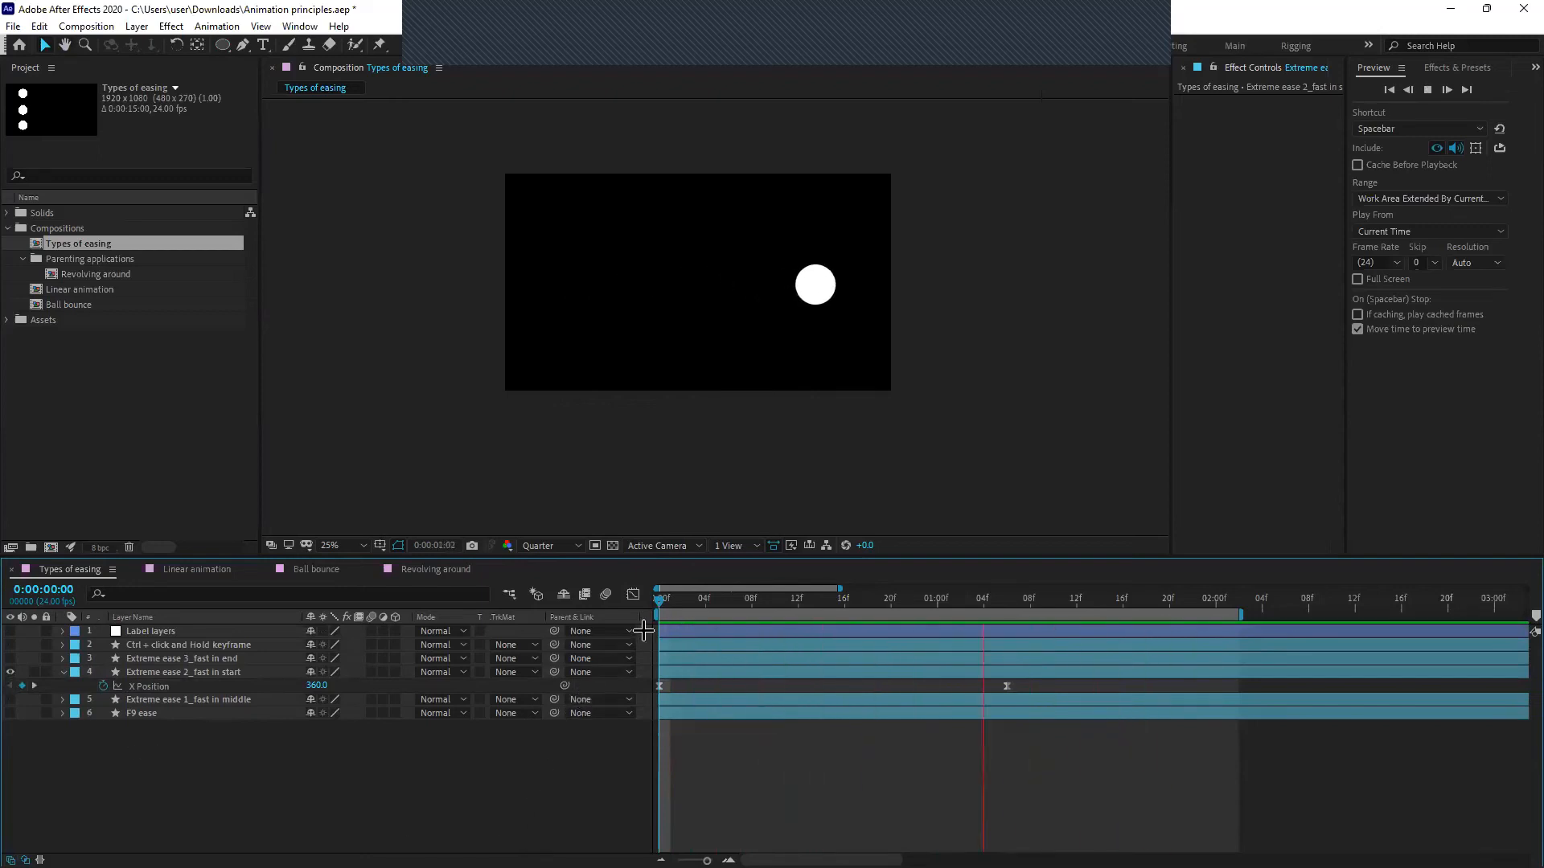
{"action": "left_click", "coordinate": [659, 599]}
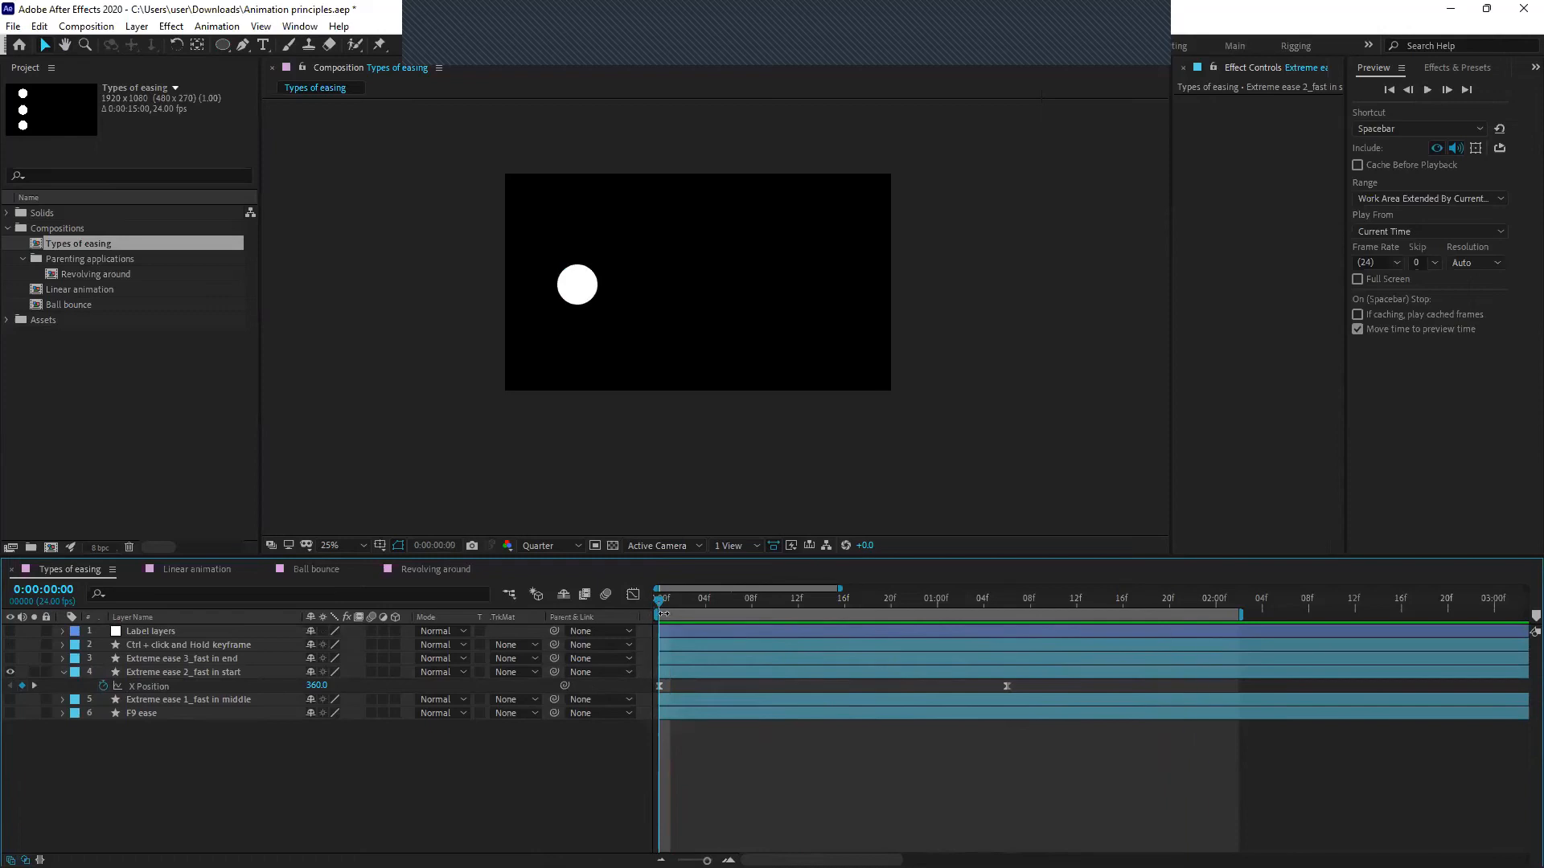
{"action": "key", "text": "space"}
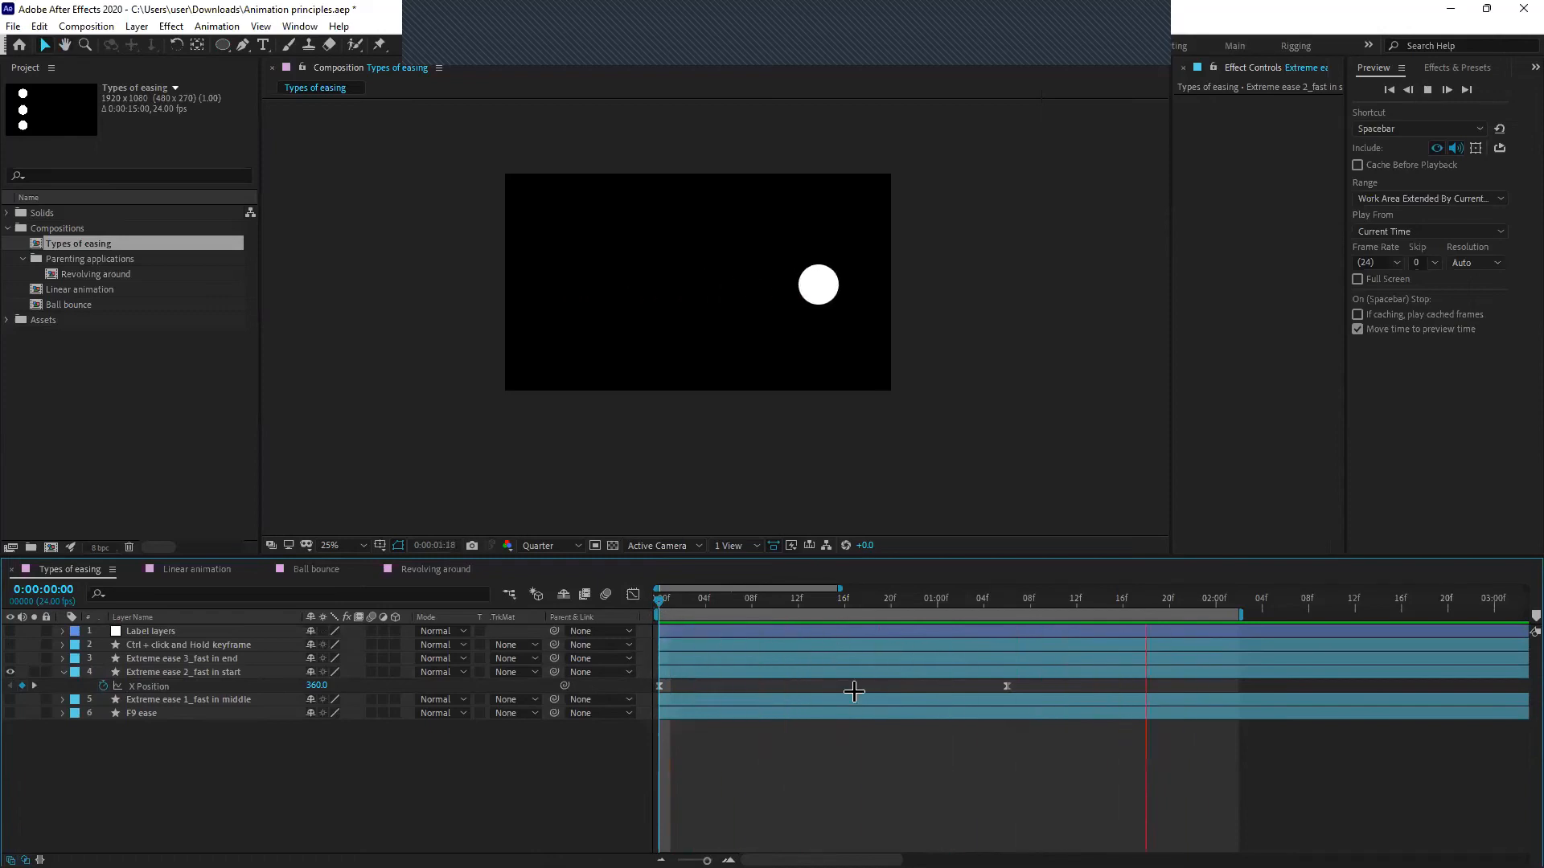
{"action": "left_click", "coordinate": [658, 599]}
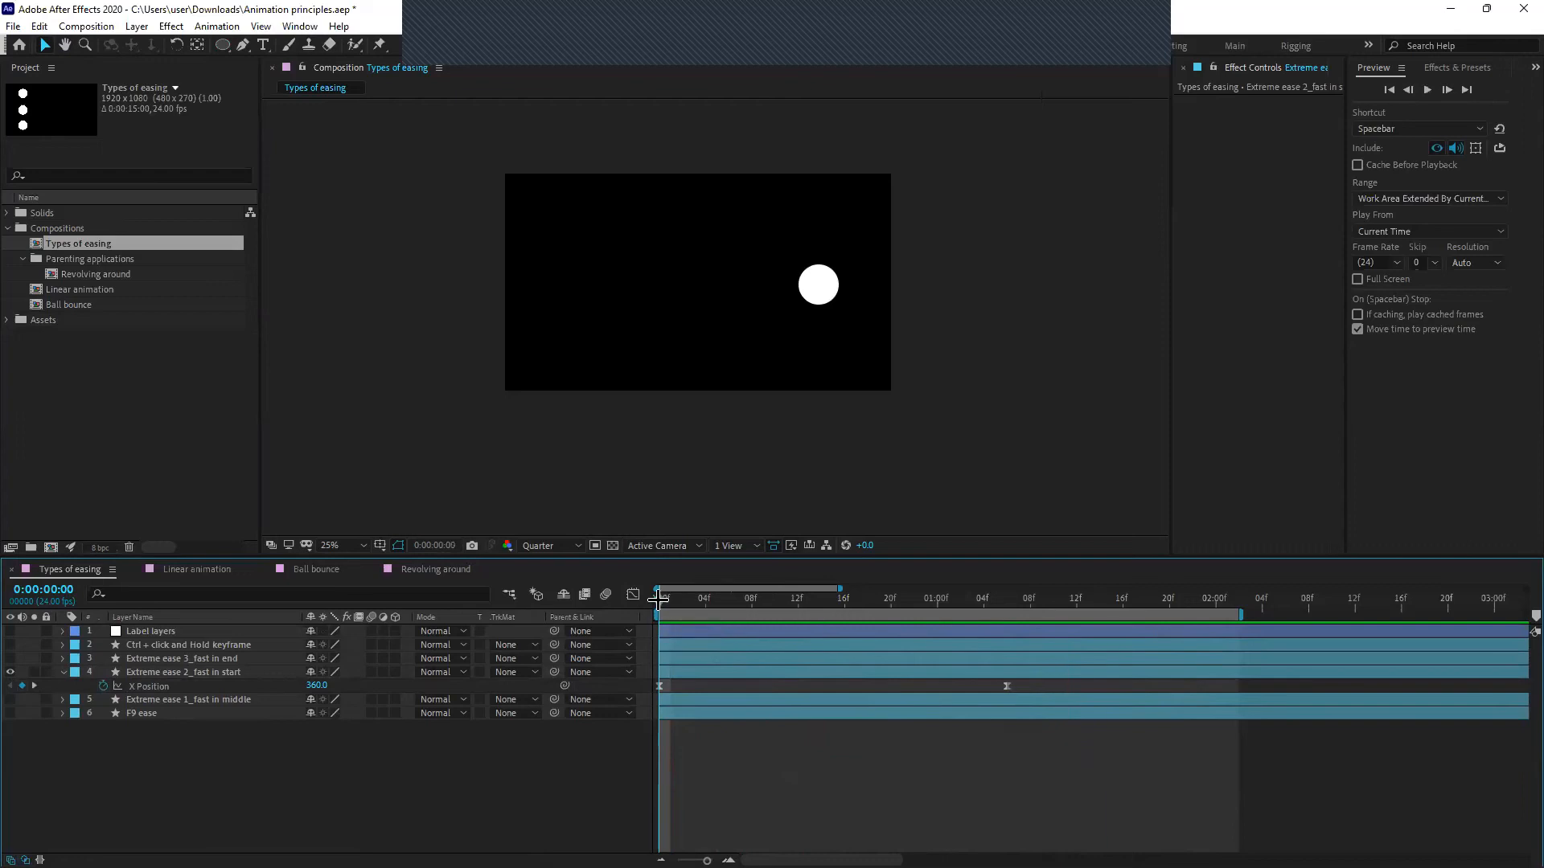
Show the X Position curve of Extreme ease 2_fast in start in the graph editor
{"action": "left_click", "coordinate": [220, 686]}
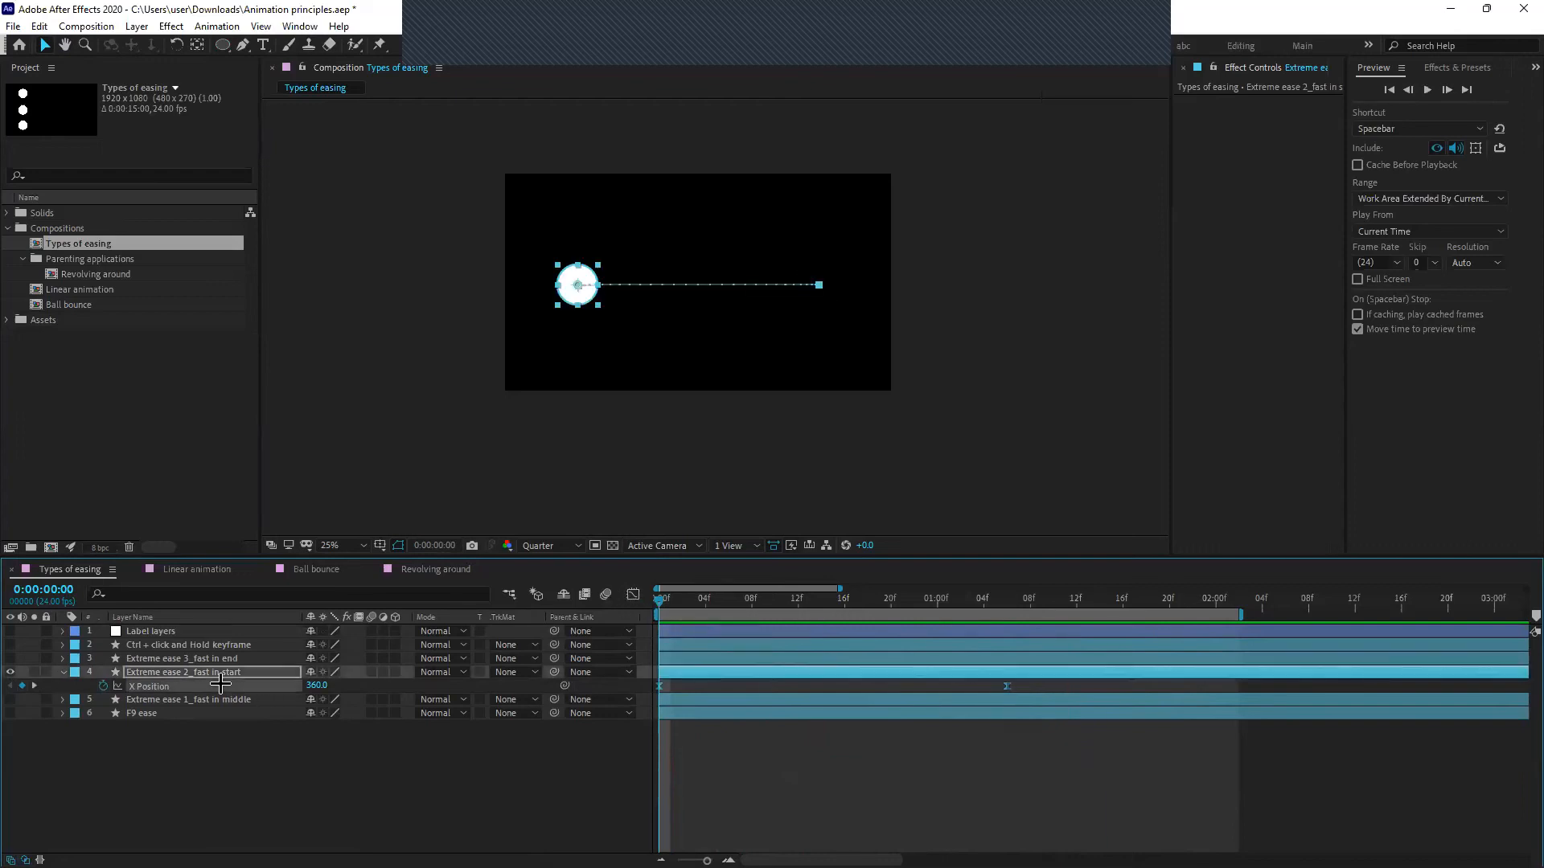
{"action": "left_click", "coordinate": [532, 781]}
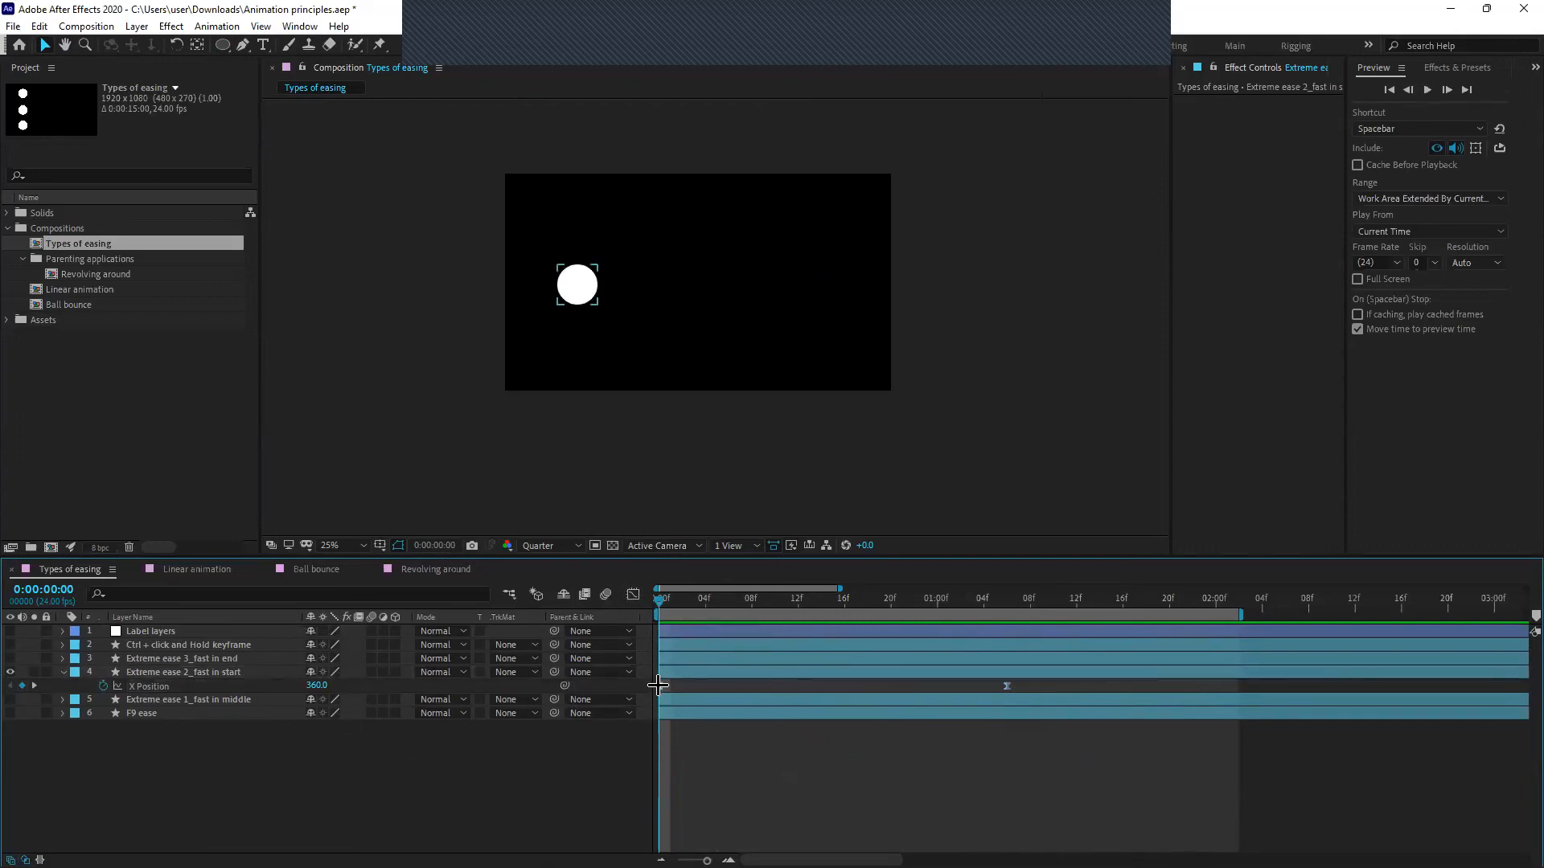
{"action": "left_click", "coordinate": [657, 685]}
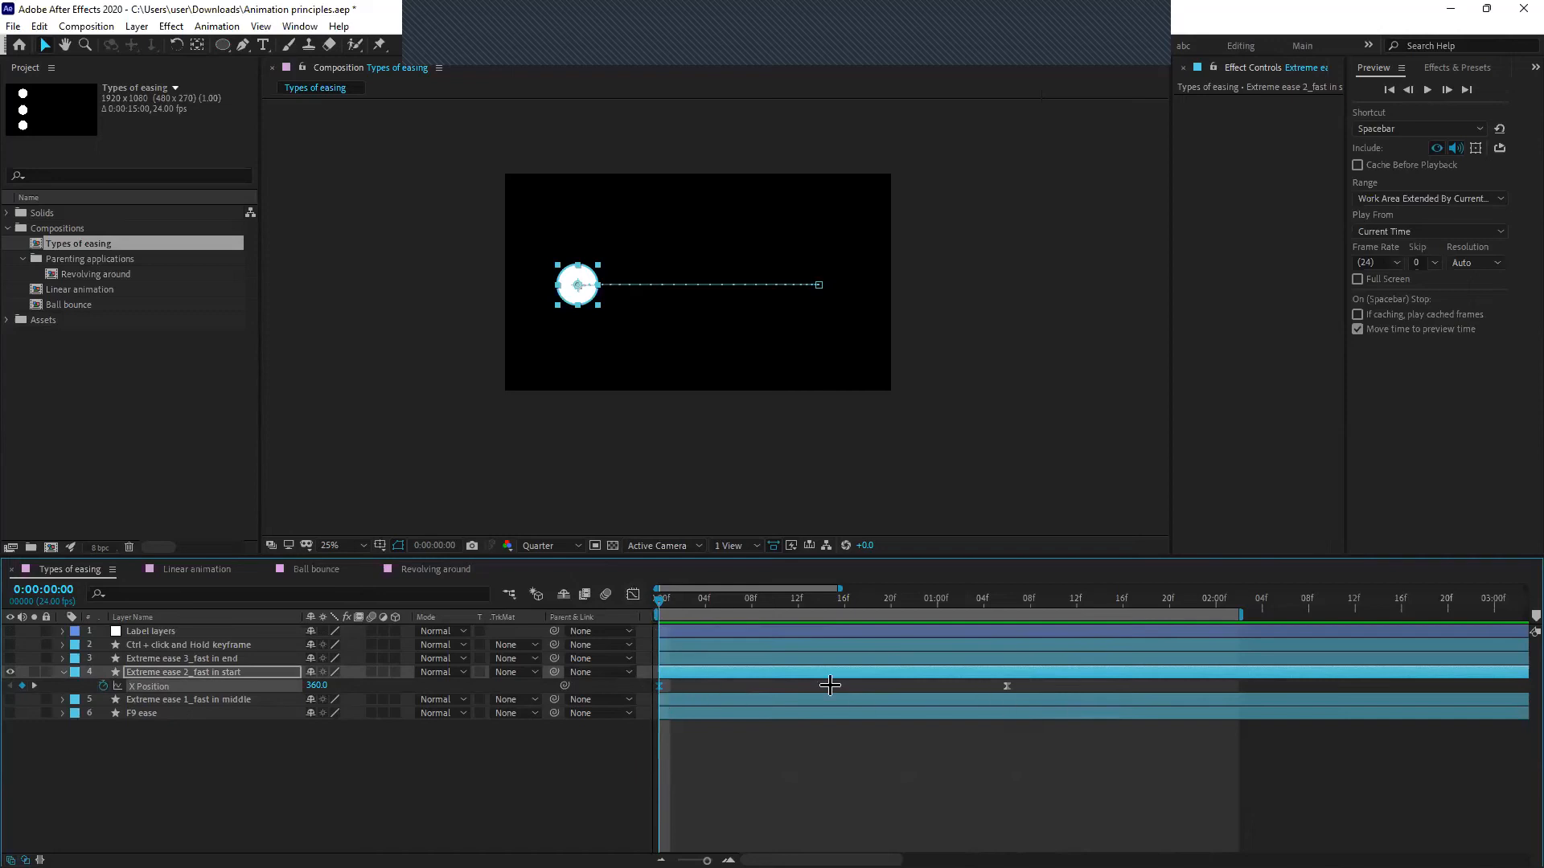
{"action": "left_click", "coordinate": [634, 595]}
{"action": "left_click", "coordinate": [767, 690]}
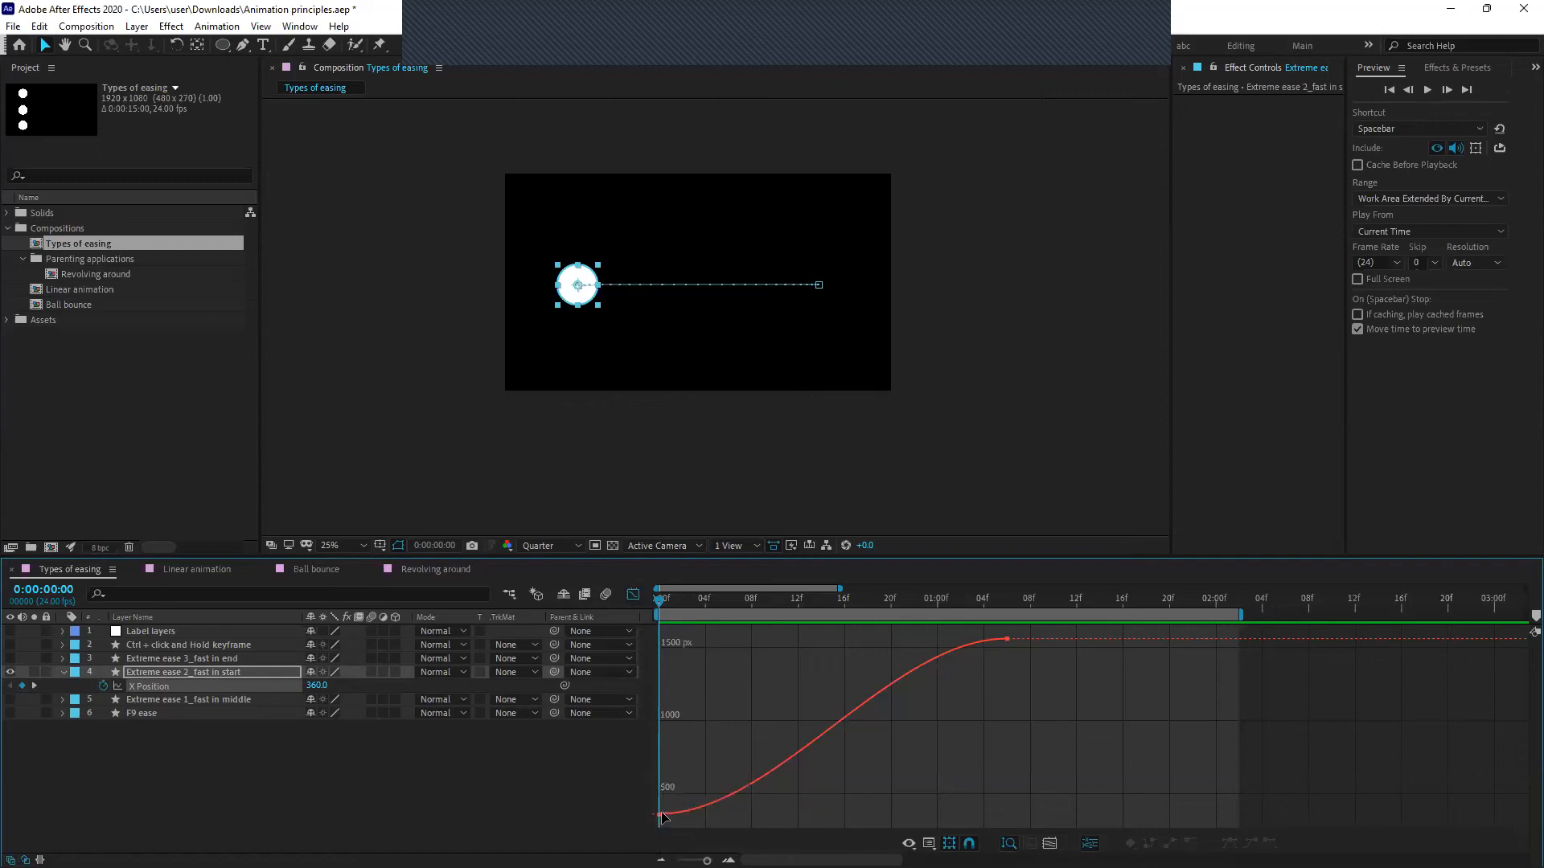
Move the current time to 0:00:01:06 and back to the start to compare the X Position curve with the ball
{"action": "left_click", "coordinate": [1006, 602]}
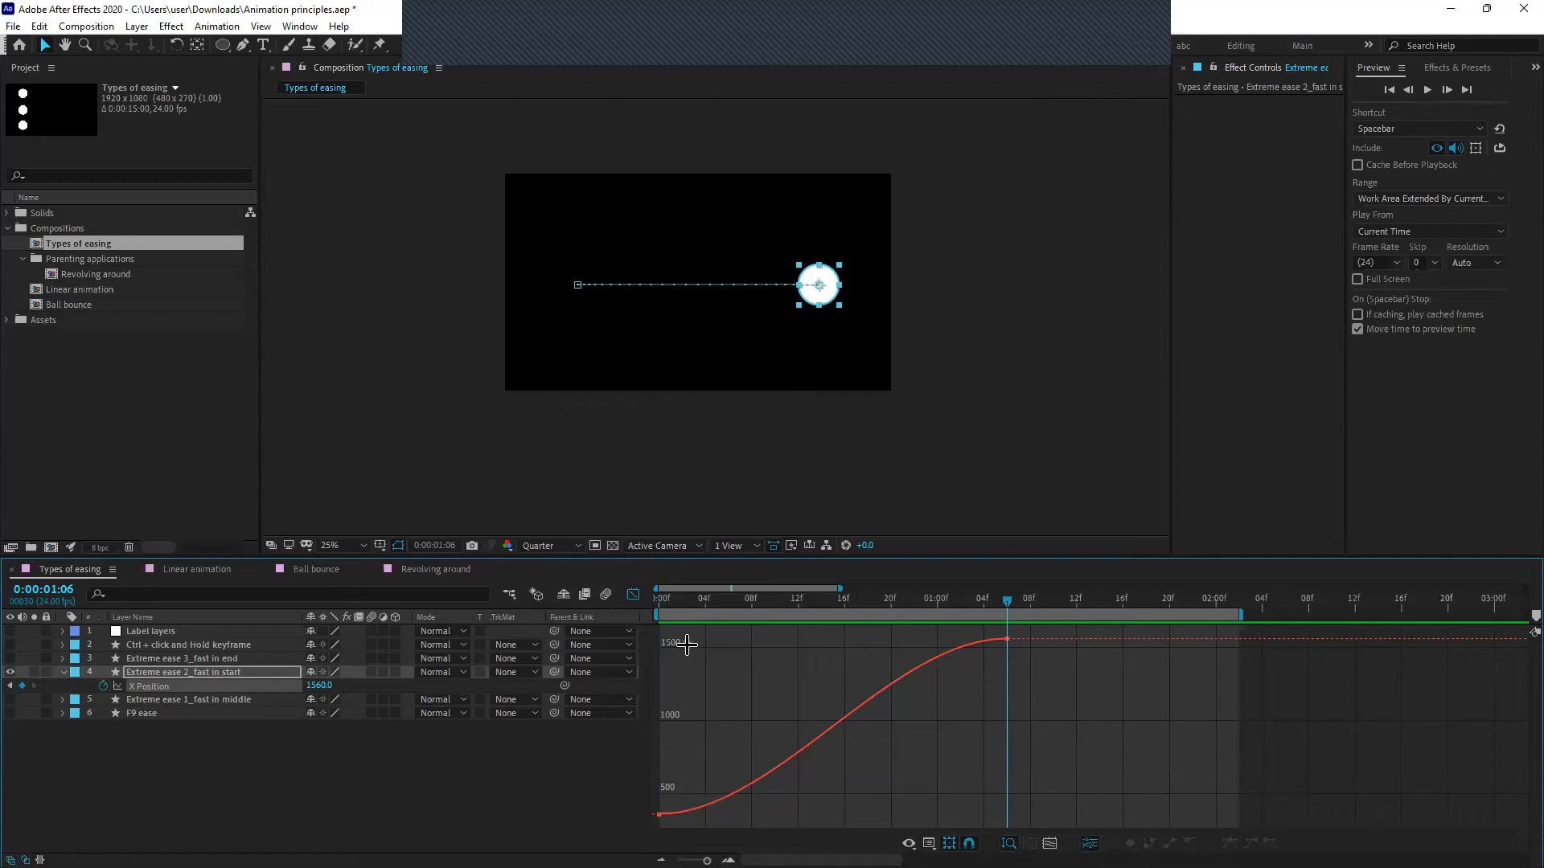
{"action": "left_click", "coordinate": [661, 602]}
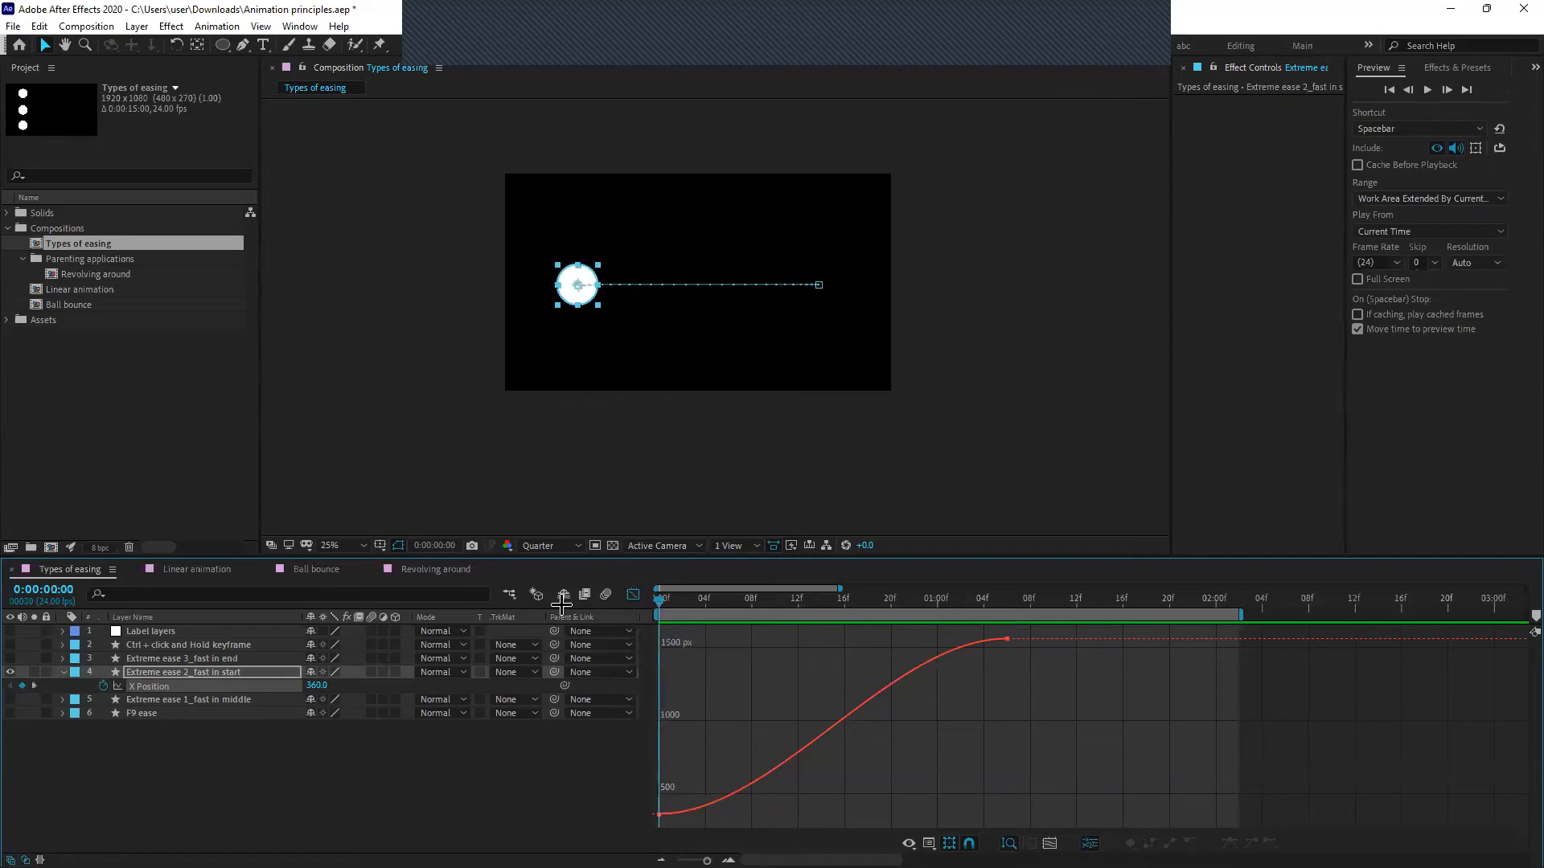
{"action": "left_click", "coordinate": [312, 756]}
{"action": "left_click", "coordinate": [292, 685]}
Try moving the ball back toward the middle of its path at 0:00:01:06, and undo the move
{"action": "left_click_drag", "start_coordinate": [660, 601], "coordinate": [1005, 679]}
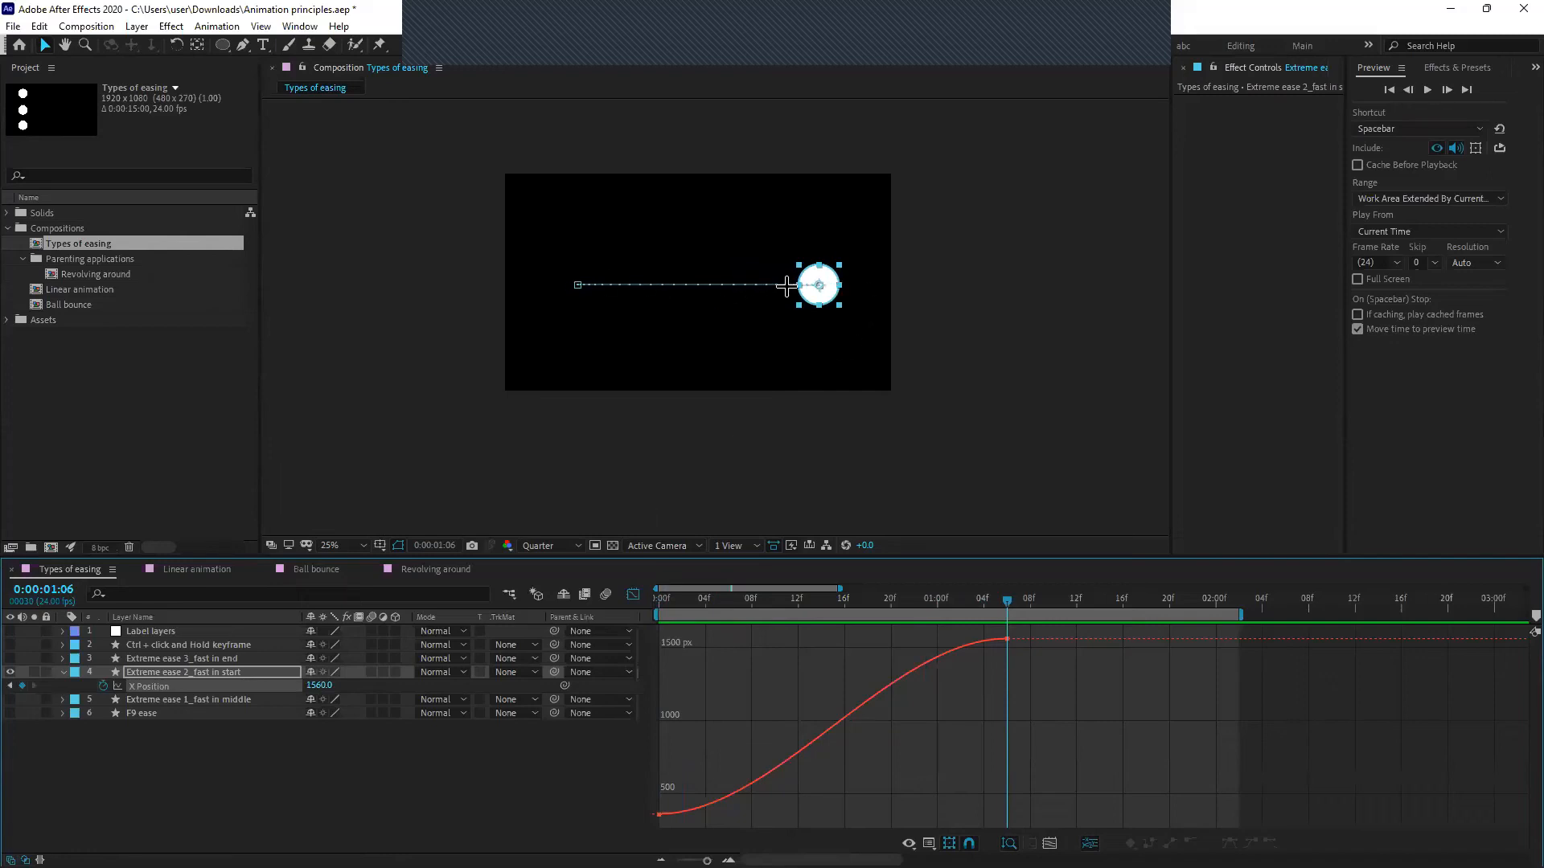
{"action": "left_click_drag", "start_coordinate": [802, 286], "coordinate": [720, 287]}
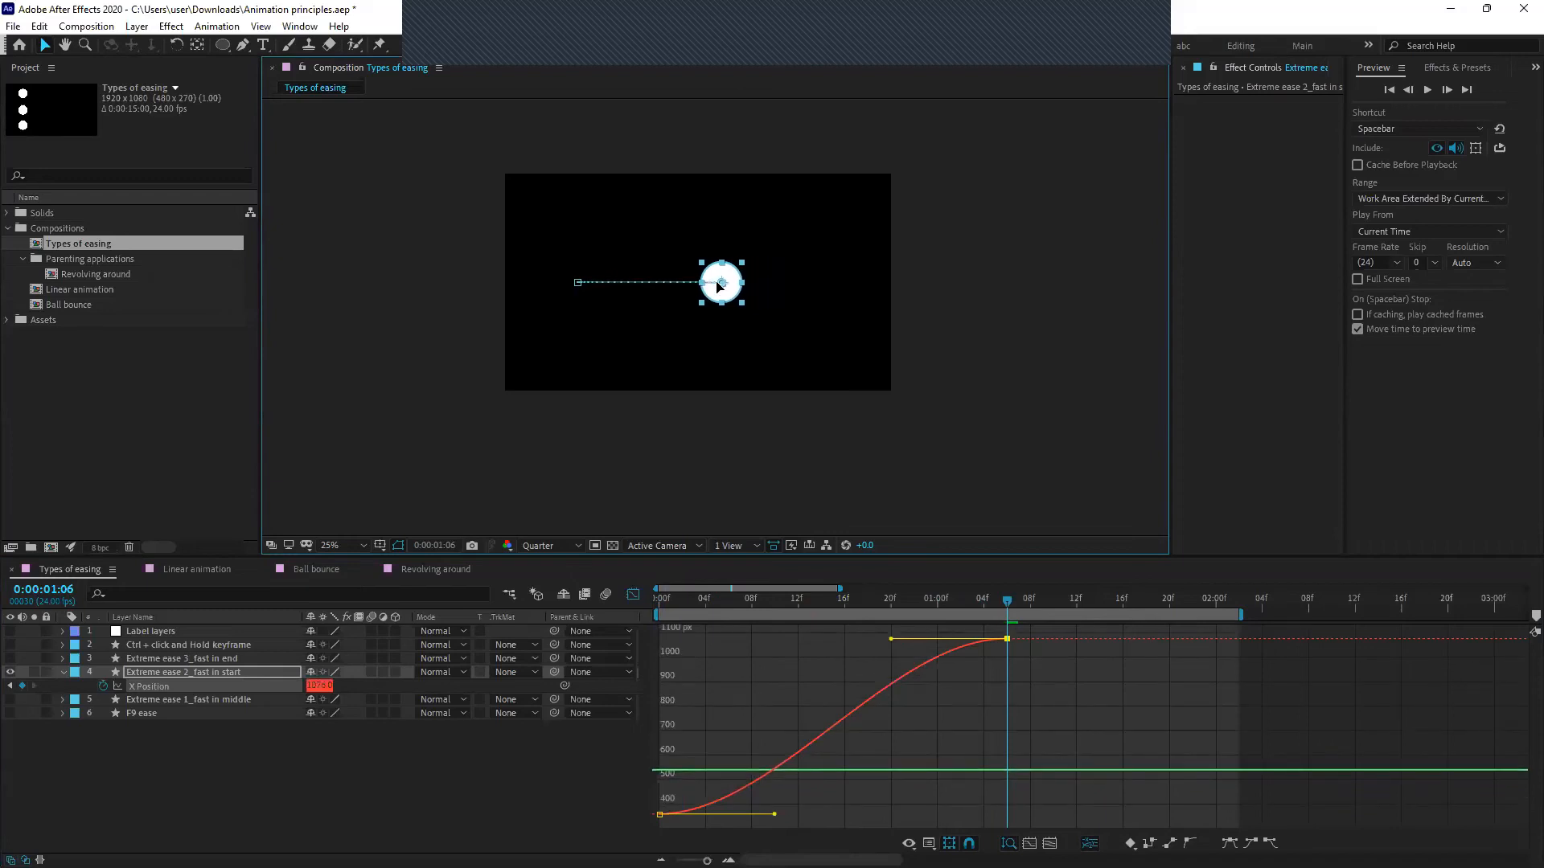
{"action": "key", "text": "ctrl+z"}
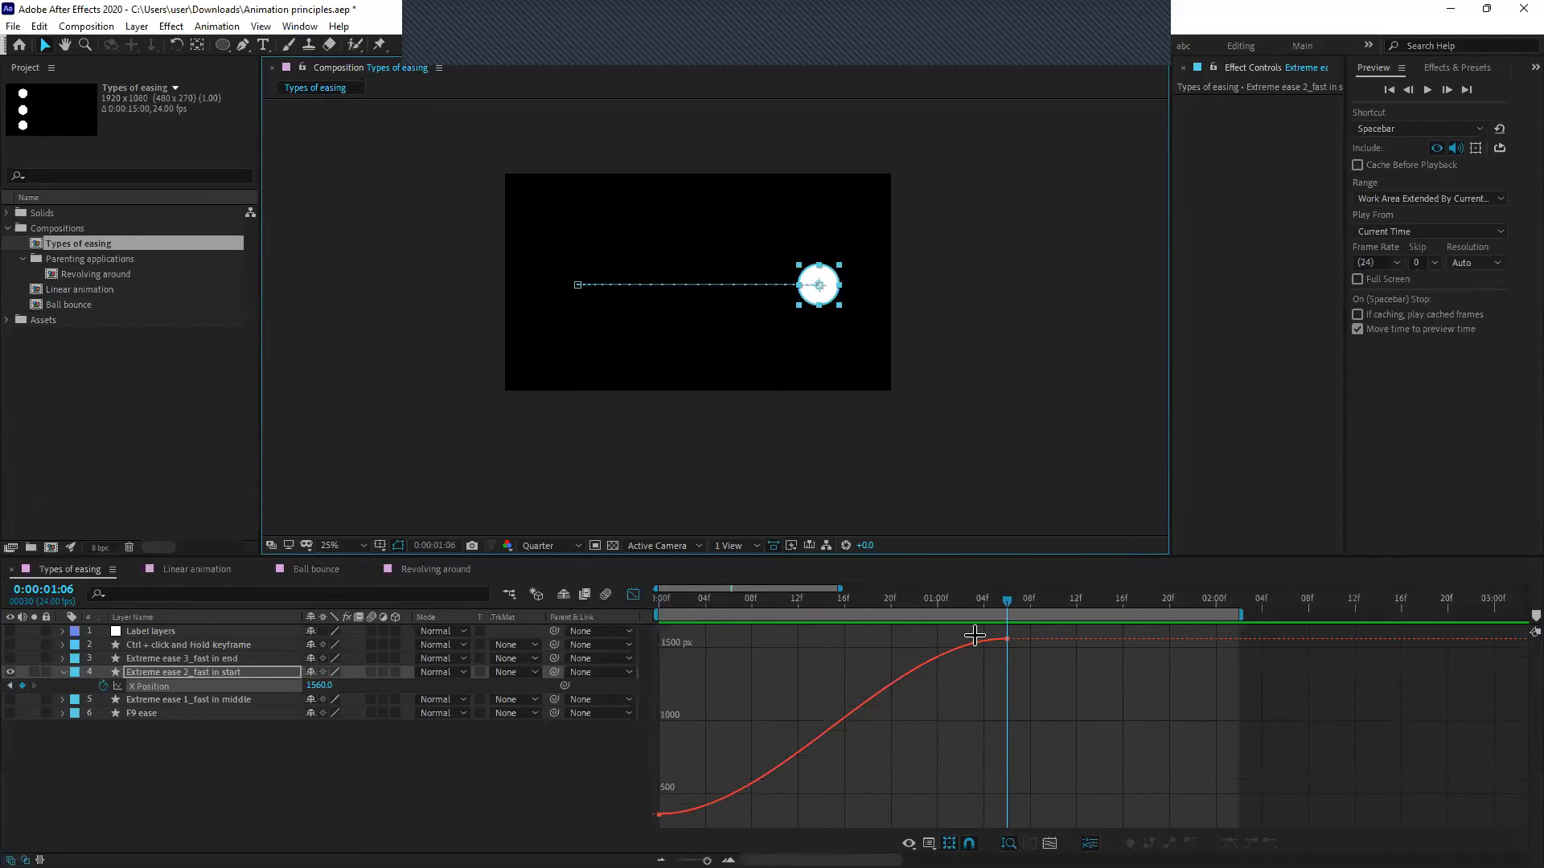
Preview the eased motion, and select both X Position keyframes on the graph to examine their easing handles
{"action": "left_click_drag", "start_coordinate": [1007, 603], "coordinate": [625, 625]}
{"action": "key", "text": "space"}
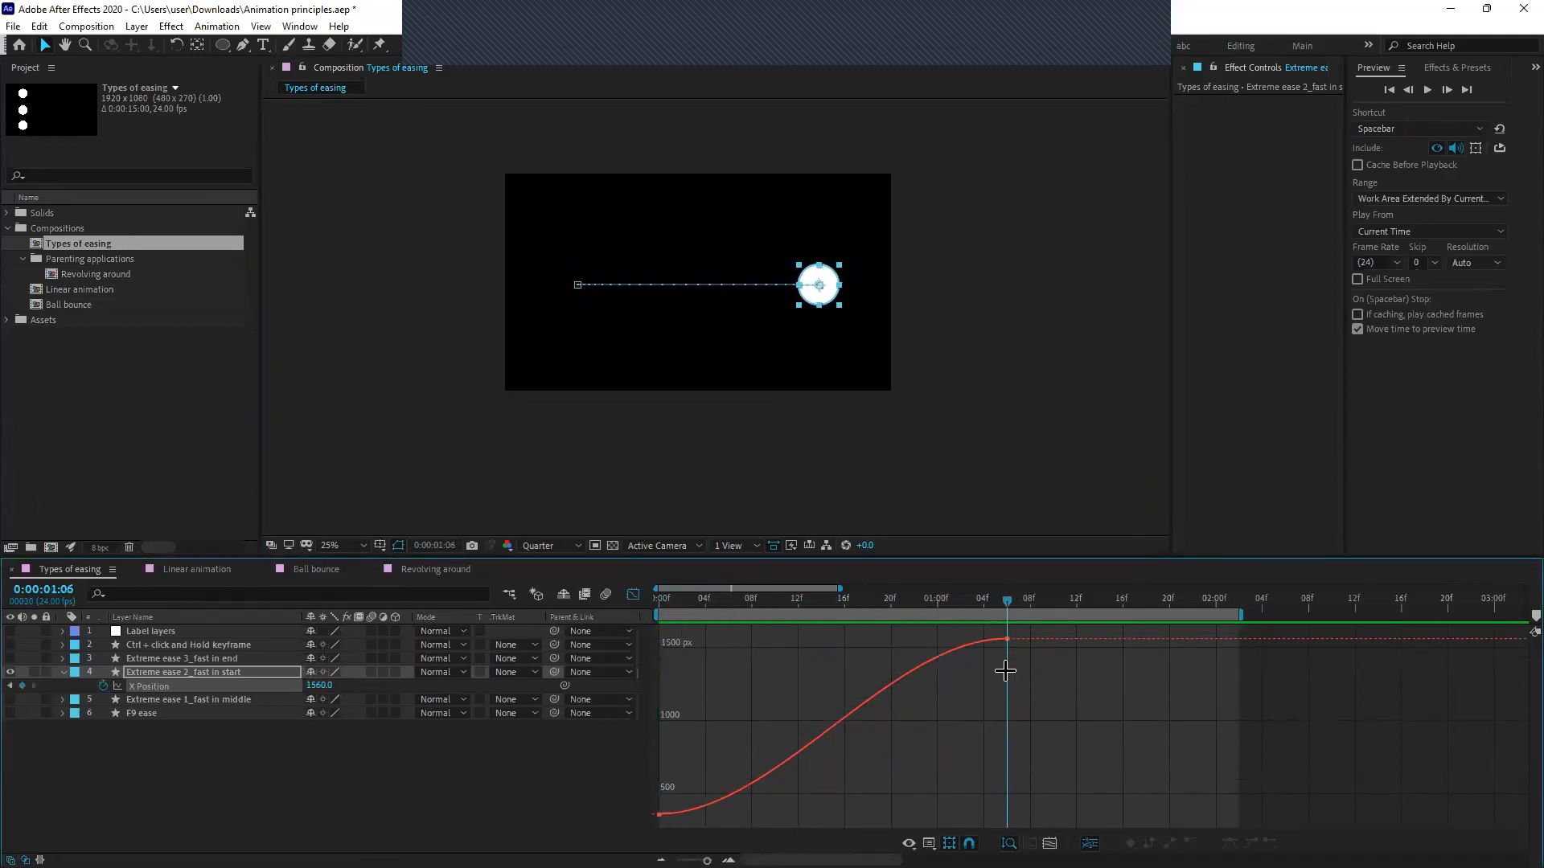
{"action": "left_click_drag", "start_coordinate": [1034, 666], "coordinate": [954, 618]}
{"action": "left_click", "coordinate": [998, 682]}
{"action": "left_click", "coordinate": [981, 648]}
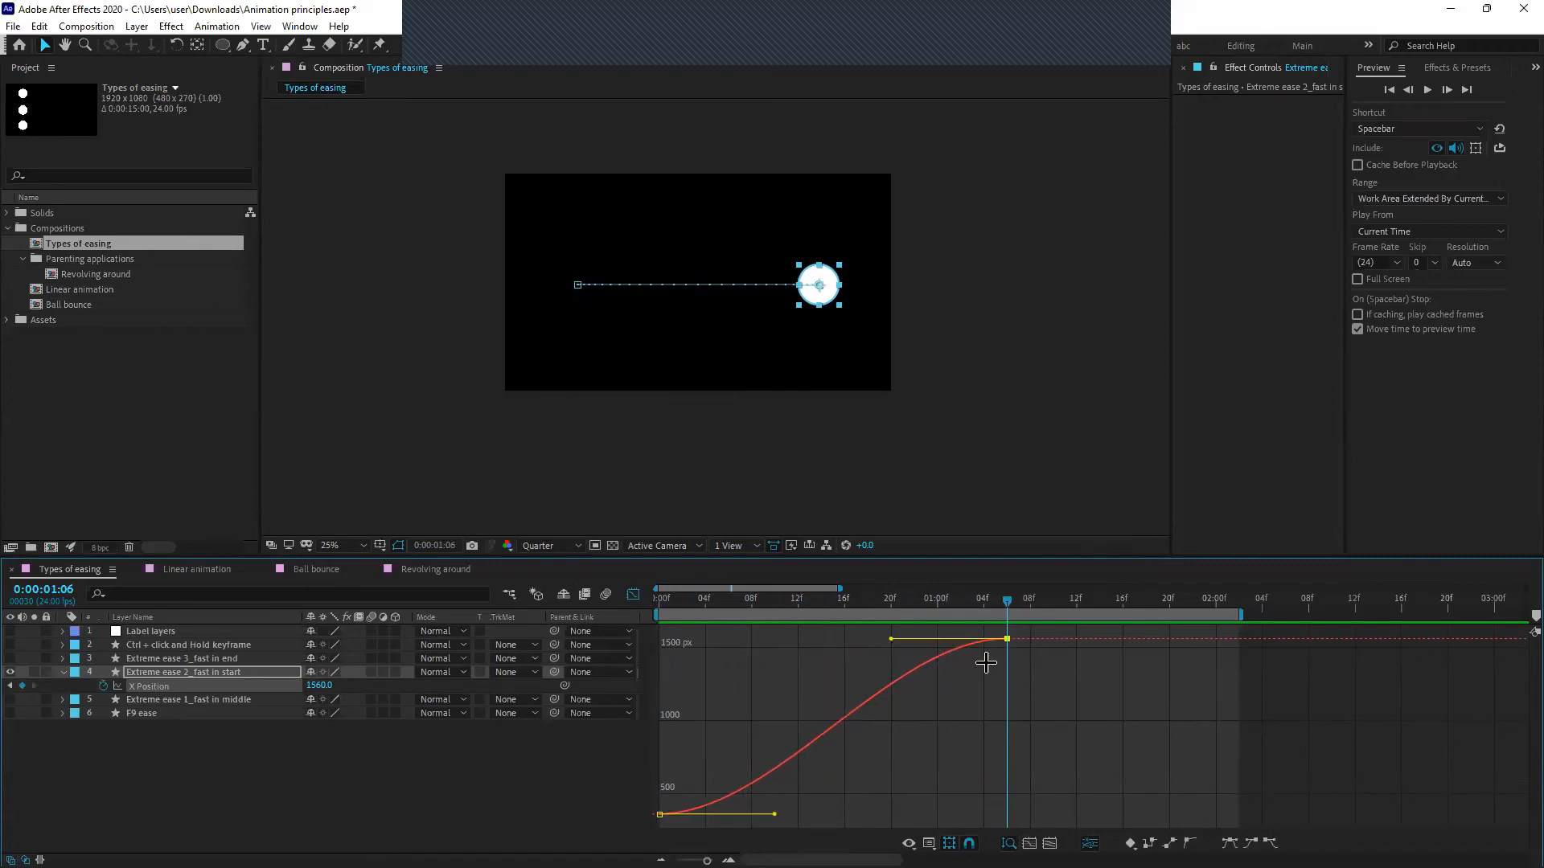
{"action": "left_click_drag", "start_coordinate": [1027, 633], "coordinate": [566, 845]}
{"action": "left_click", "coordinate": [1074, 707]}
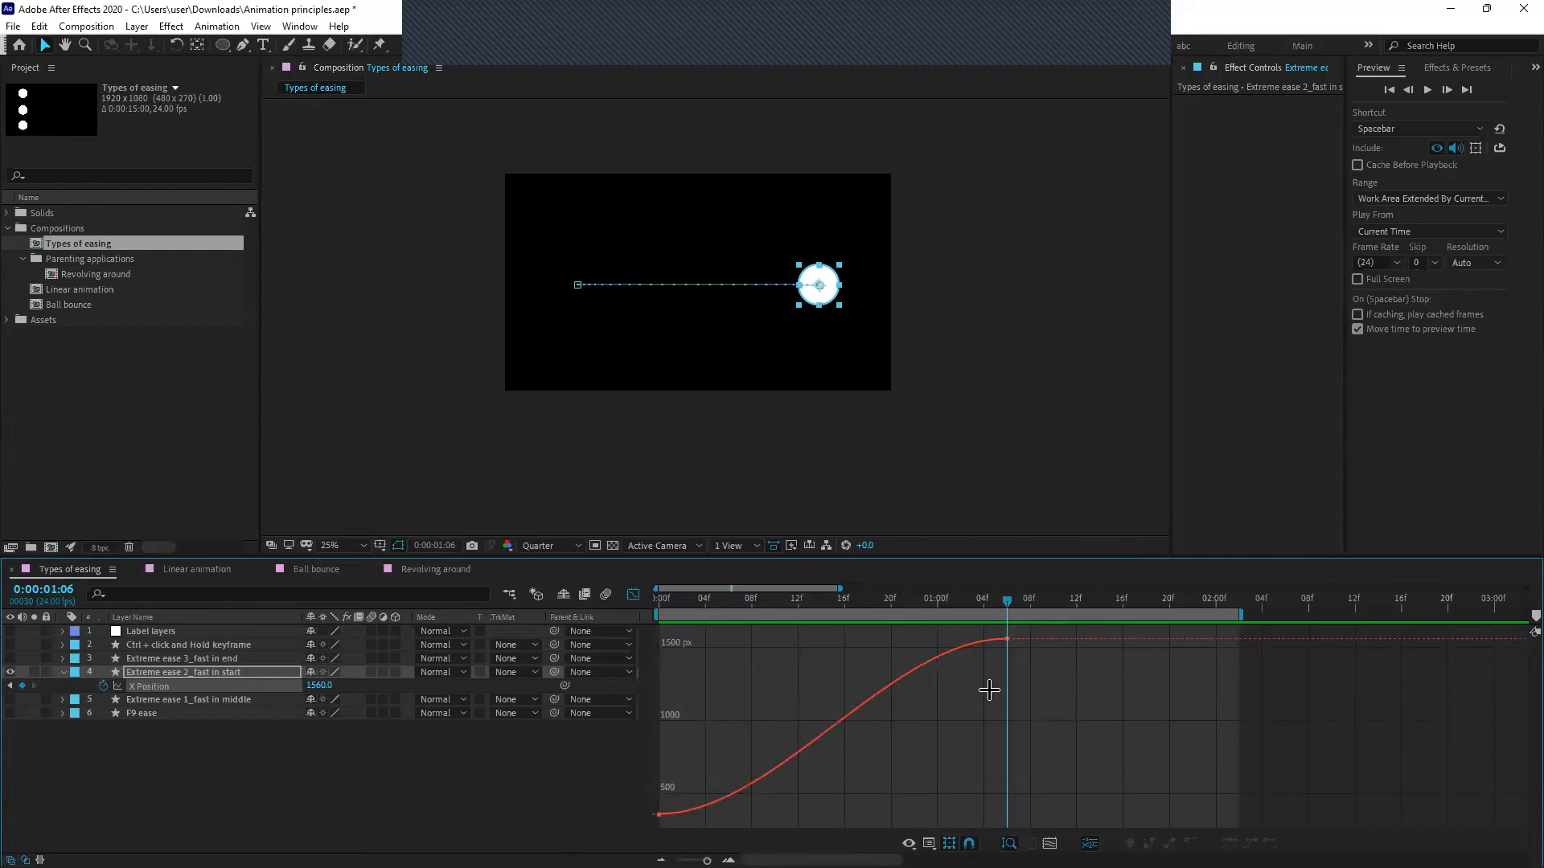
Leave the graph editor and convert both X Position keyframes of Extreme ease 2_fast in start back to linear
{"action": "left_click", "coordinate": [631, 595]}
{"action": "left_click_drag", "start_coordinate": [1034, 688], "coordinate": [610, 680]}
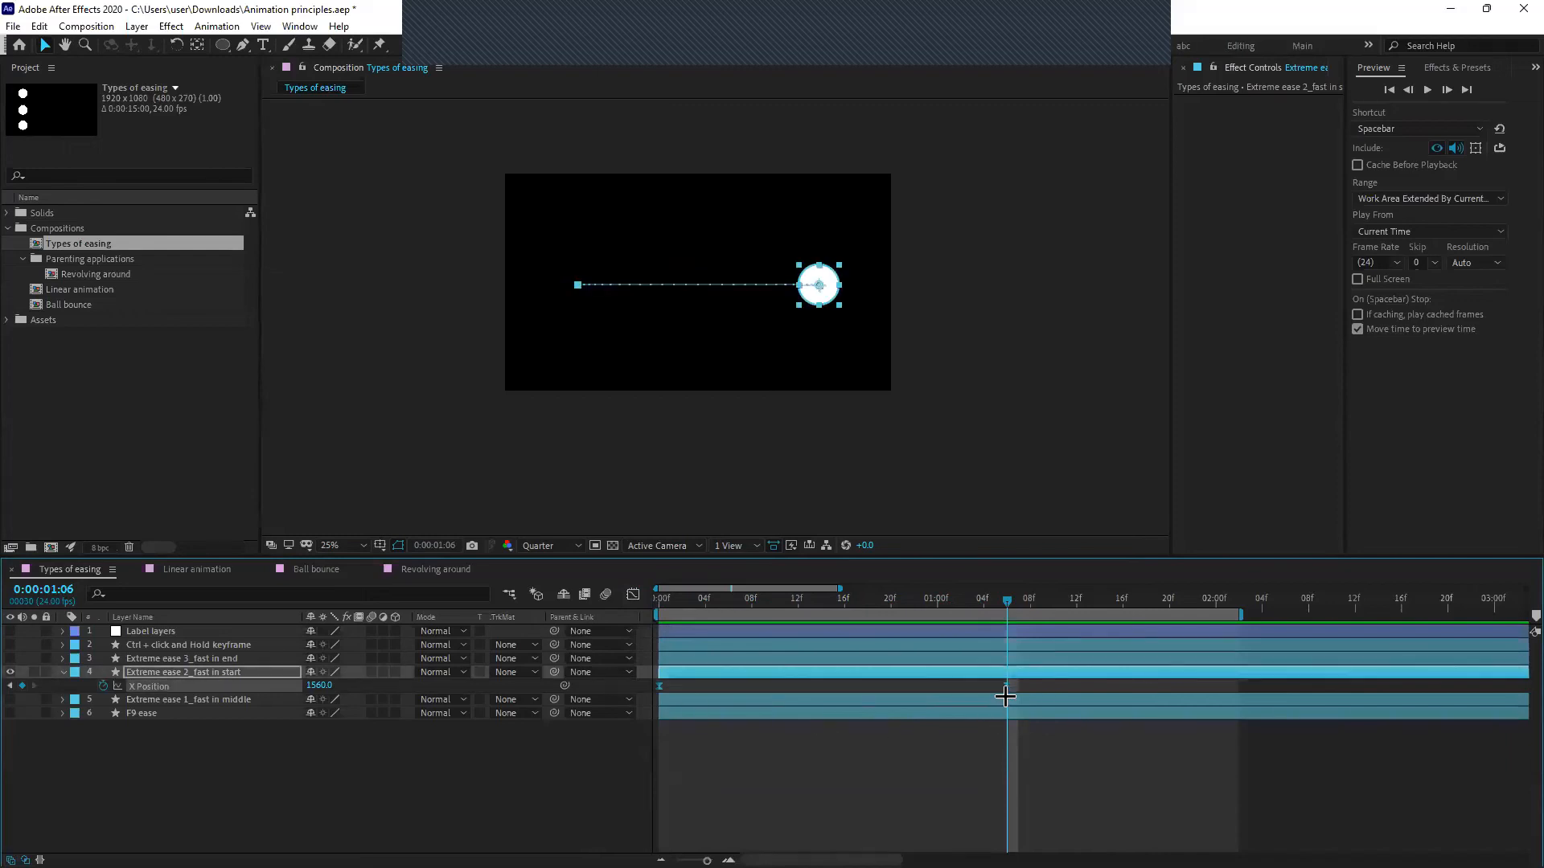
{"action": "left_click", "coordinate": [999, 759]}
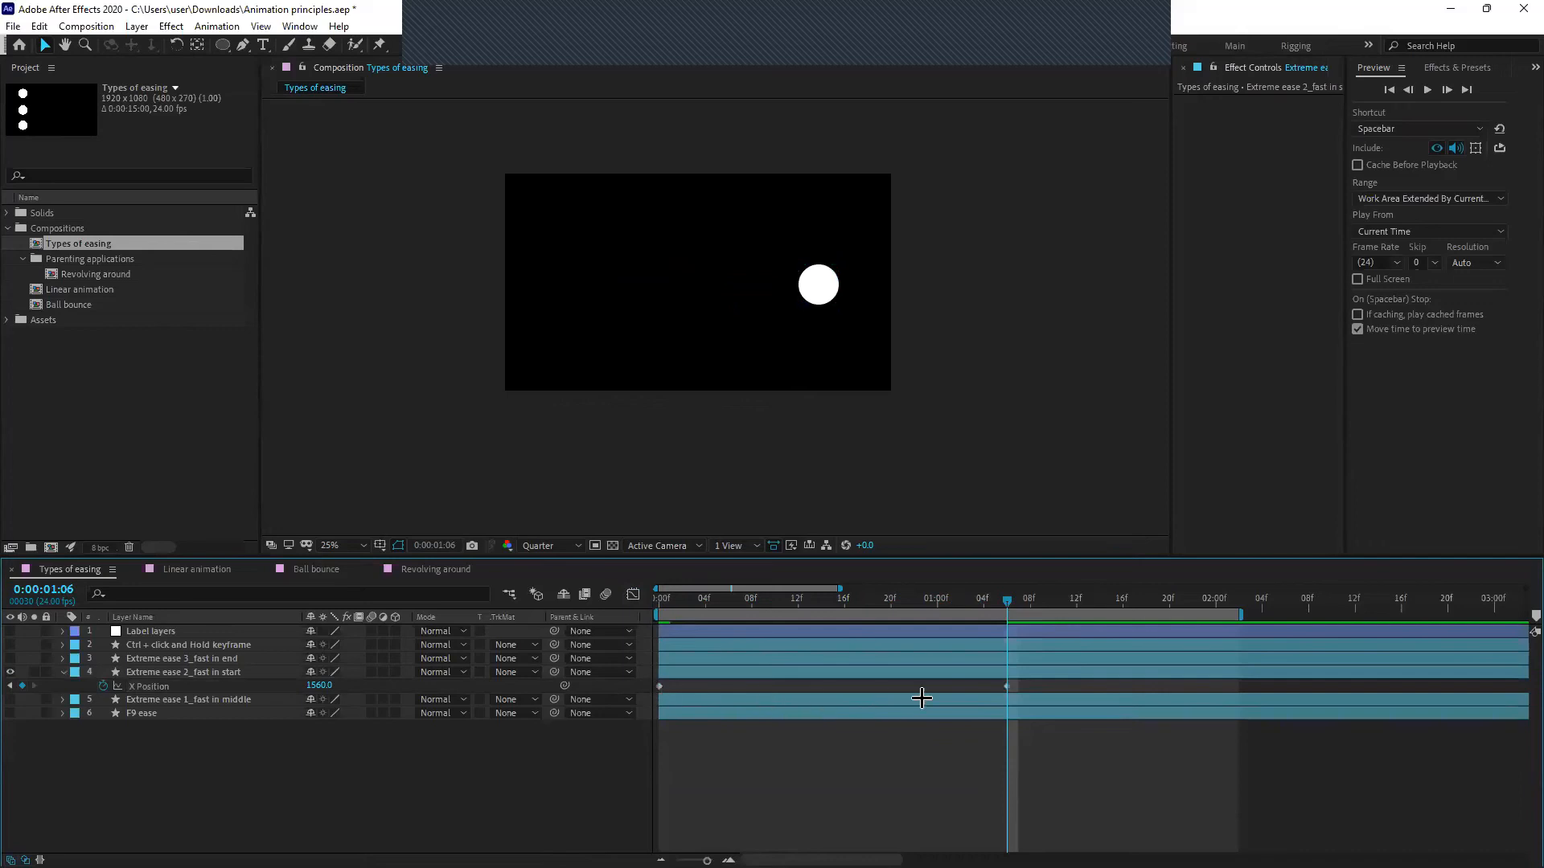
Select both linear X Position keyframes and examine their curve in the graph editor
{"action": "left_click_drag", "start_coordinate": [1023, 684], "coordinate": [630, 699]}
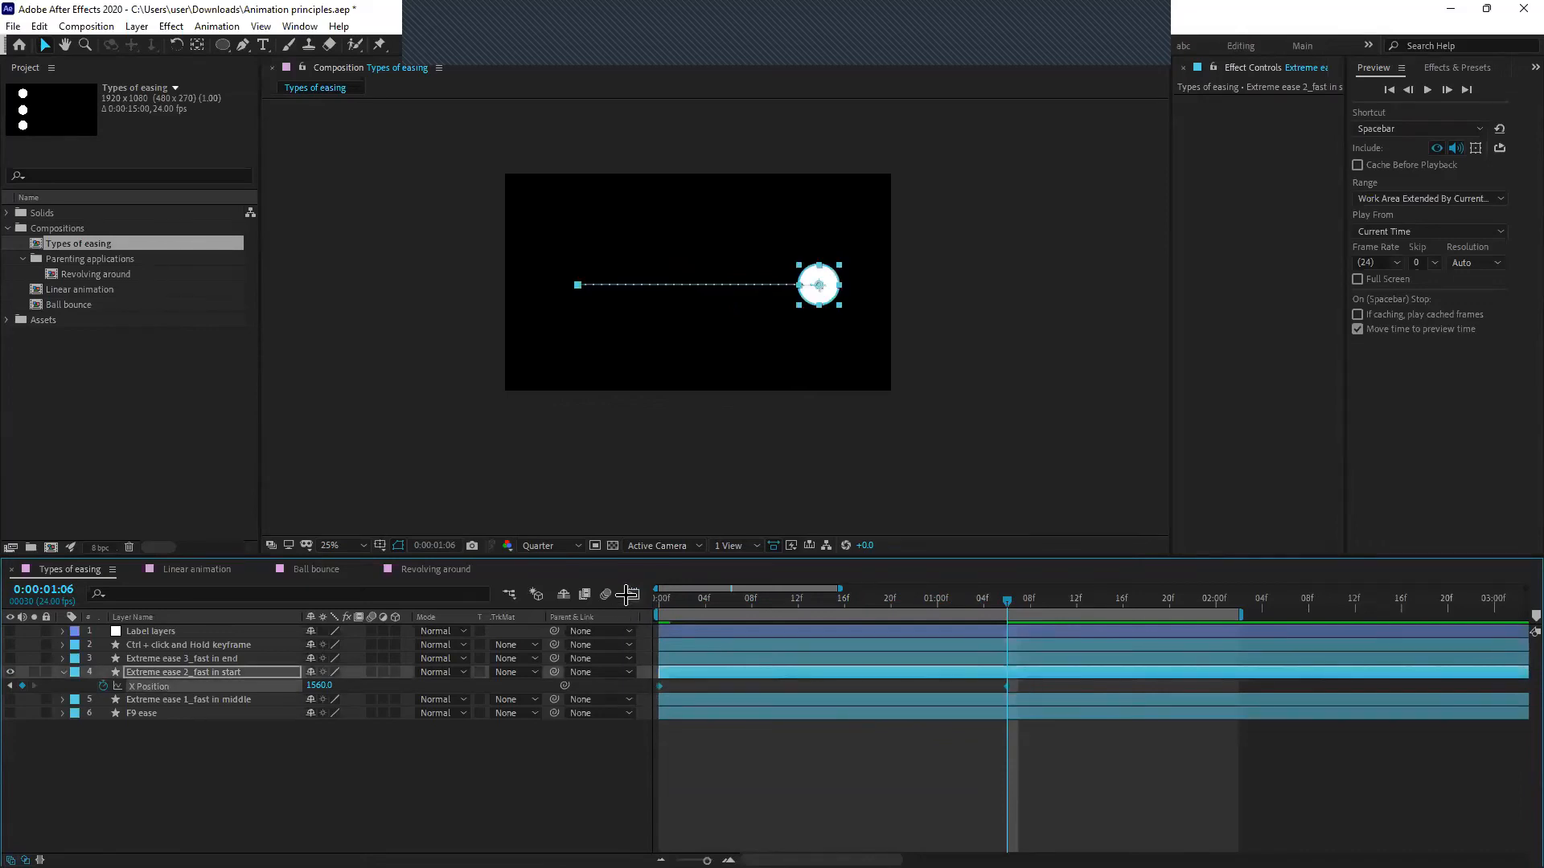
{"action": "left_click", "coordinate": [632, 594]}
{"action": "left_click_drag", "start_coordinate": [1032, 635], "coordinate": [625, 818]}
{"action": "left_click", "coordinate": [1051, 726]}
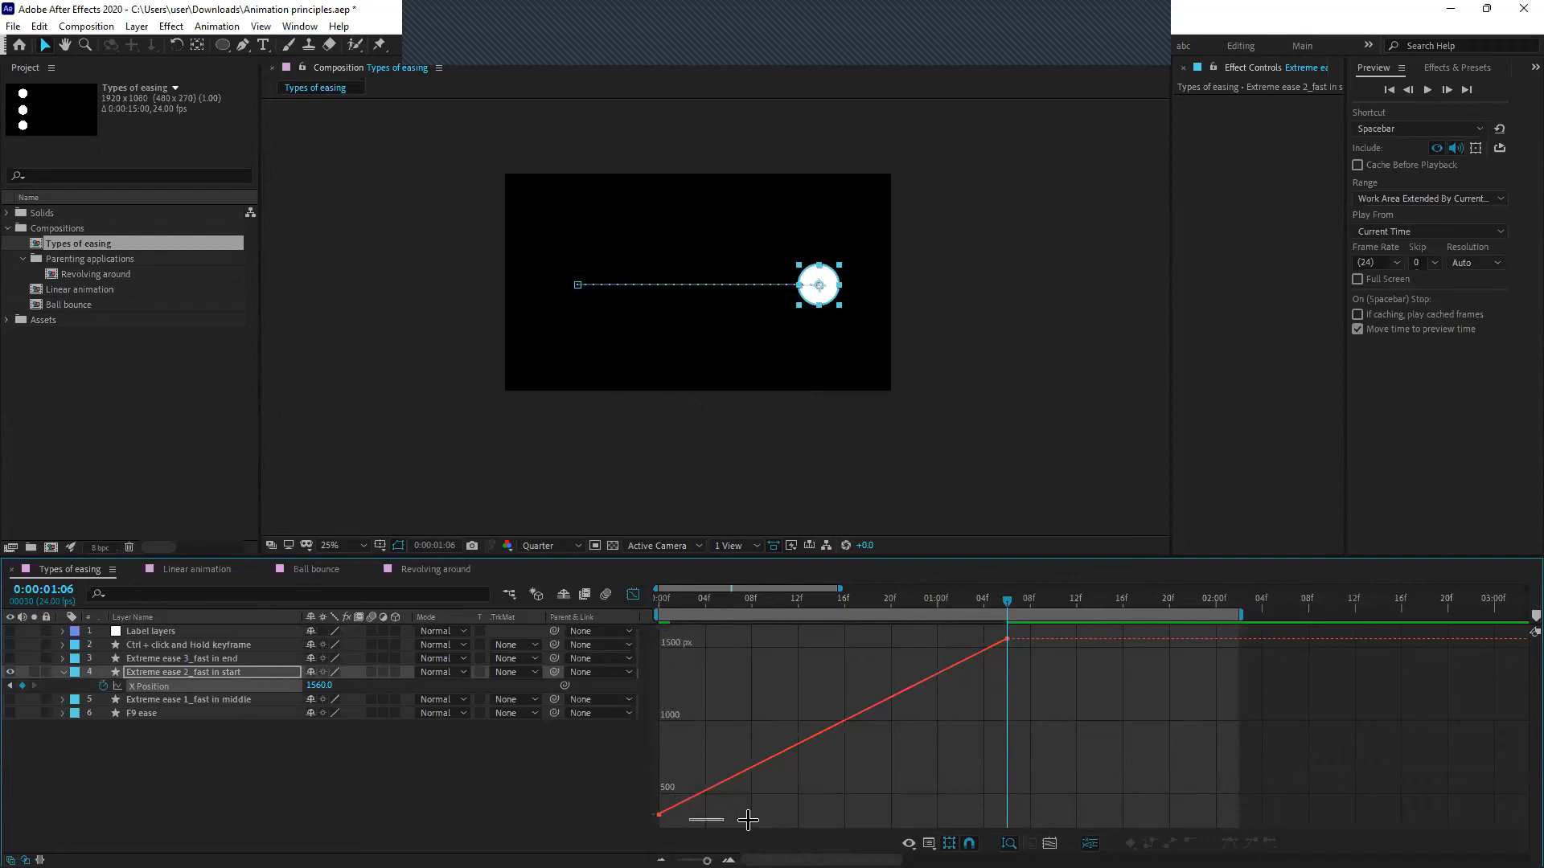
Apply Easy Ease to both X Position keyframes of Extreme ease 2_fast in start and check the ball at 0:00:00:00 and 0:00:01:03
{"action": "left_click_drag", "start_coordinate": [1003, 600], "coordinate": [561, 831]}
{"action": "key", "text": "F9"}
{"action": "left_click", "coordinate": [1037, 787]}
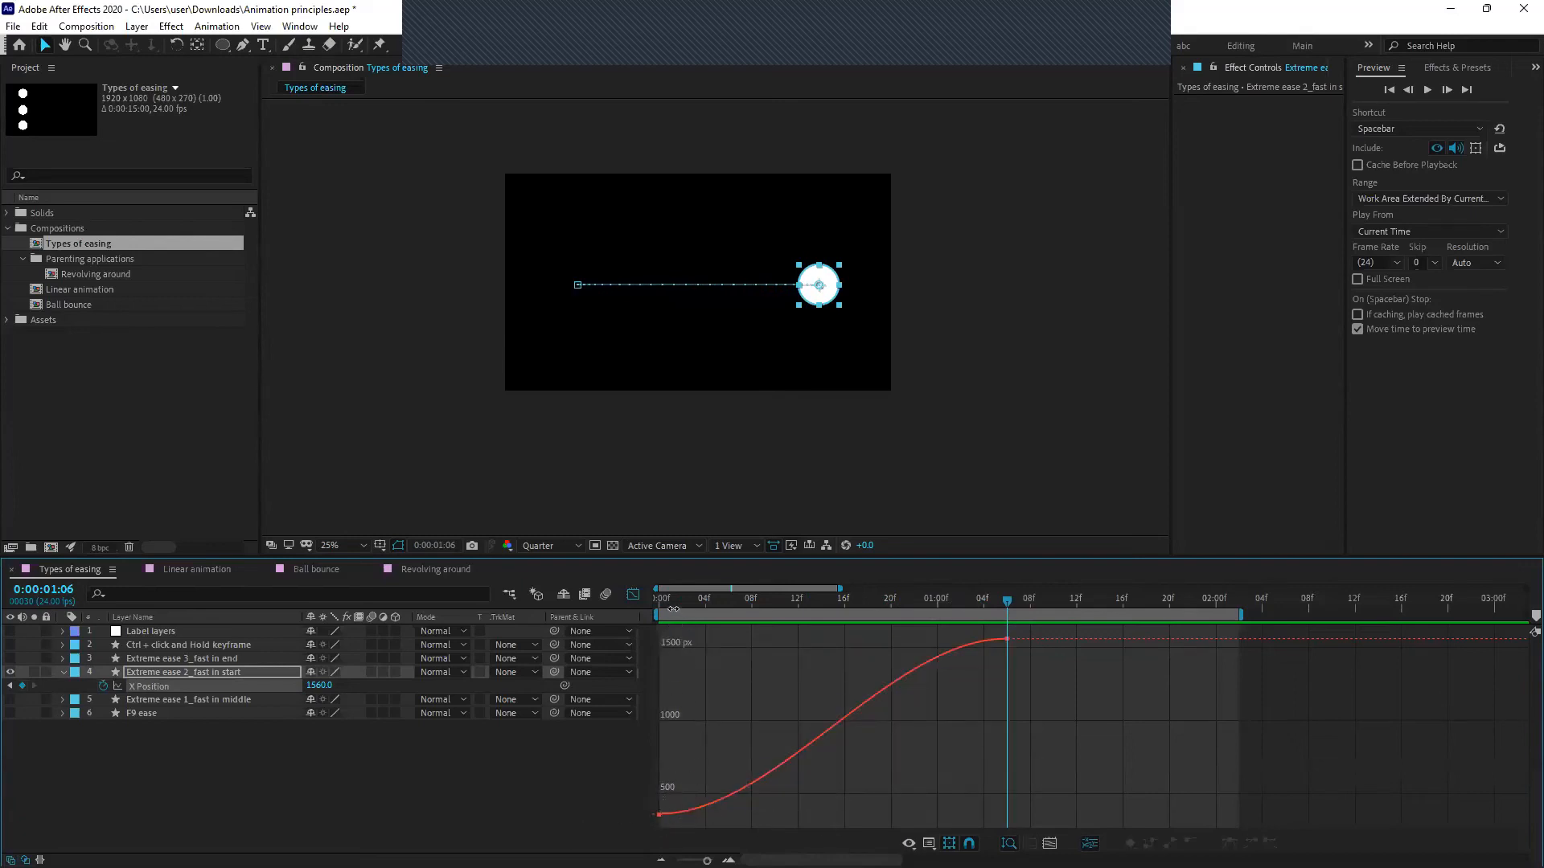
{"action": "left_click", "coordinate": [658, 602]}
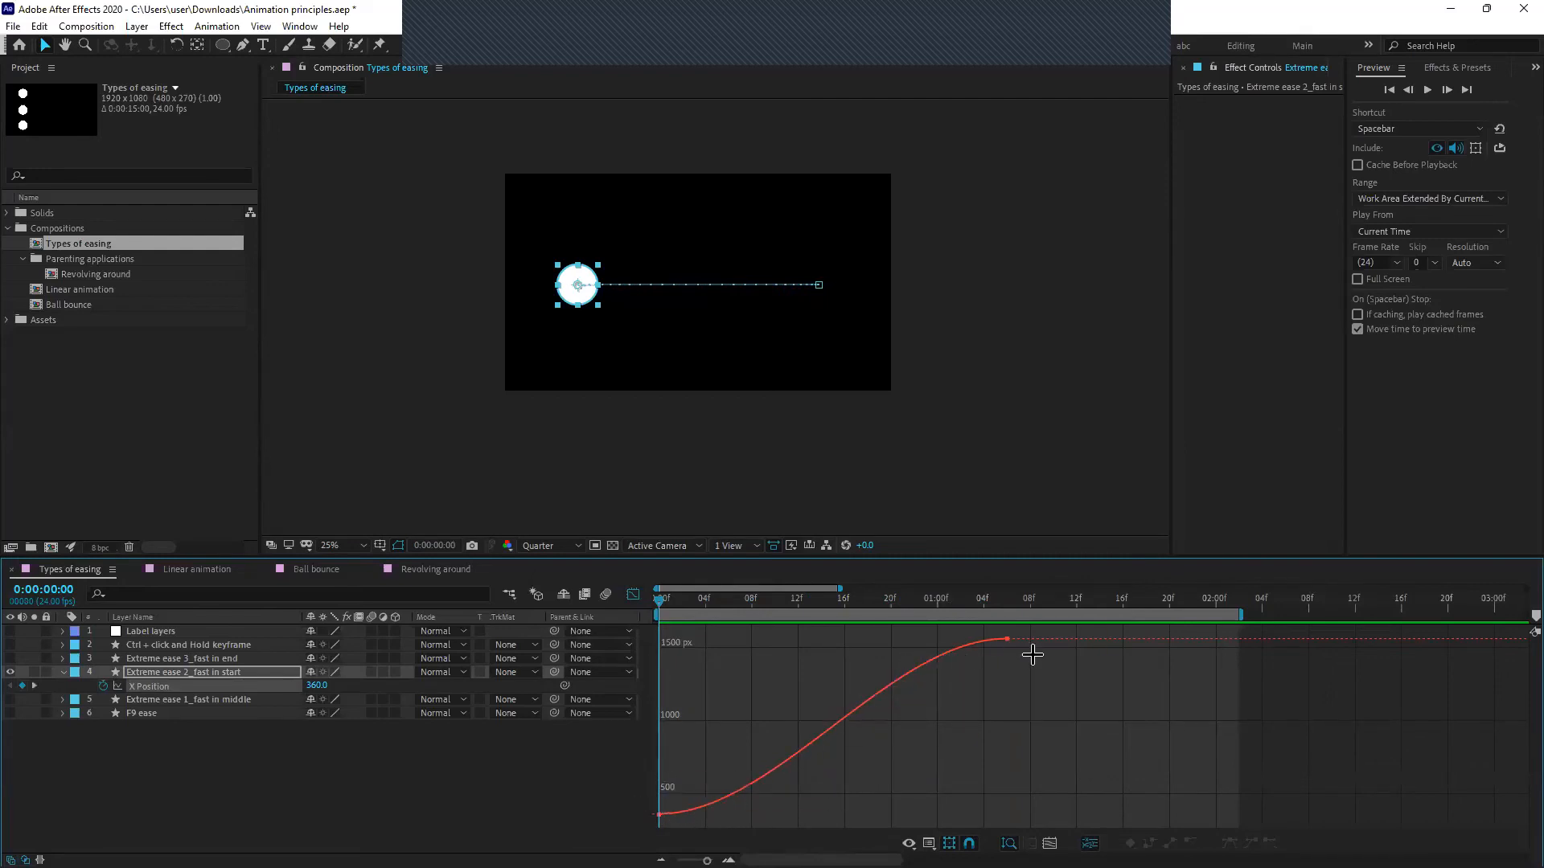
{"action": "left_click", "coordinate": [975, 599]}
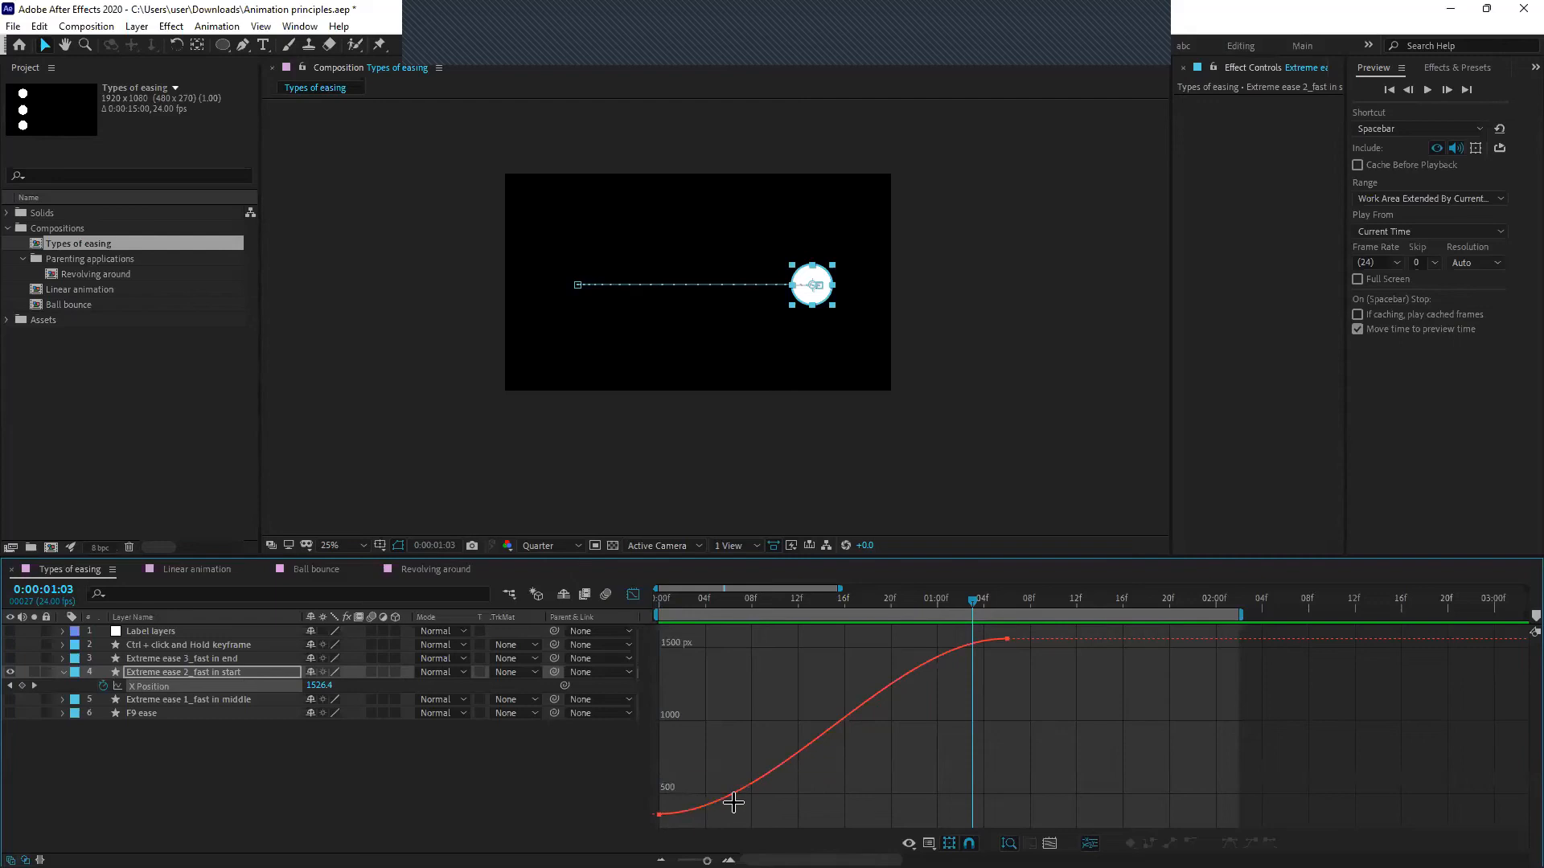
Steepen the middle of the curve by extending the first keyframe's handle to about frame 21 and the last keyframe's handle back to about frame 7
{"action": "left_click_drag", "start_coordinate": [707, 735], "coordinate": [629, 828]}
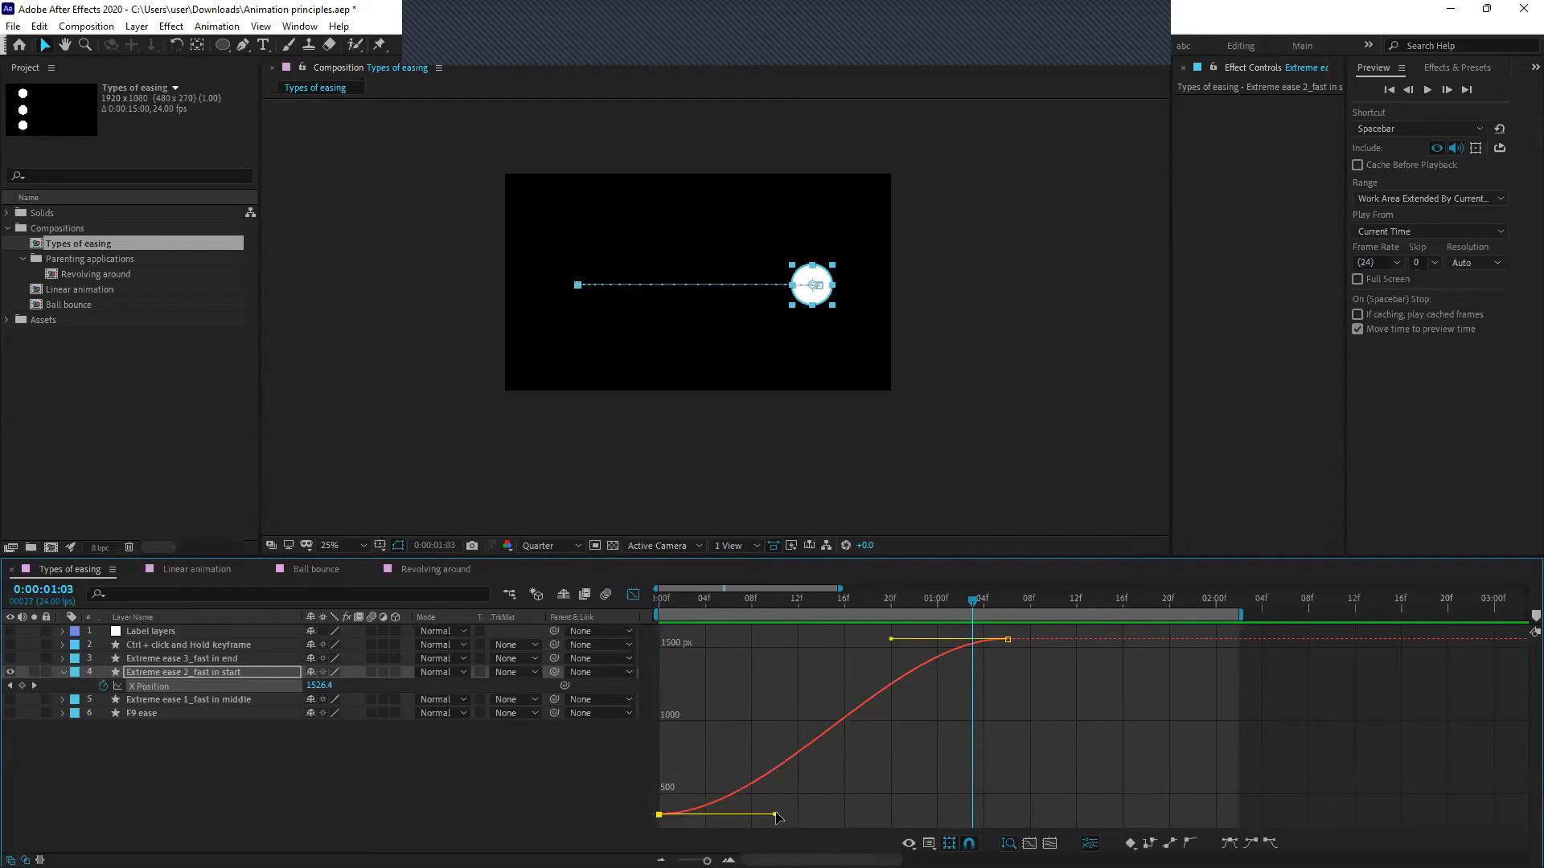
{"action": "left_click_drag", "start_coordinate": [775, 816], "coordinate": [901, 815]}
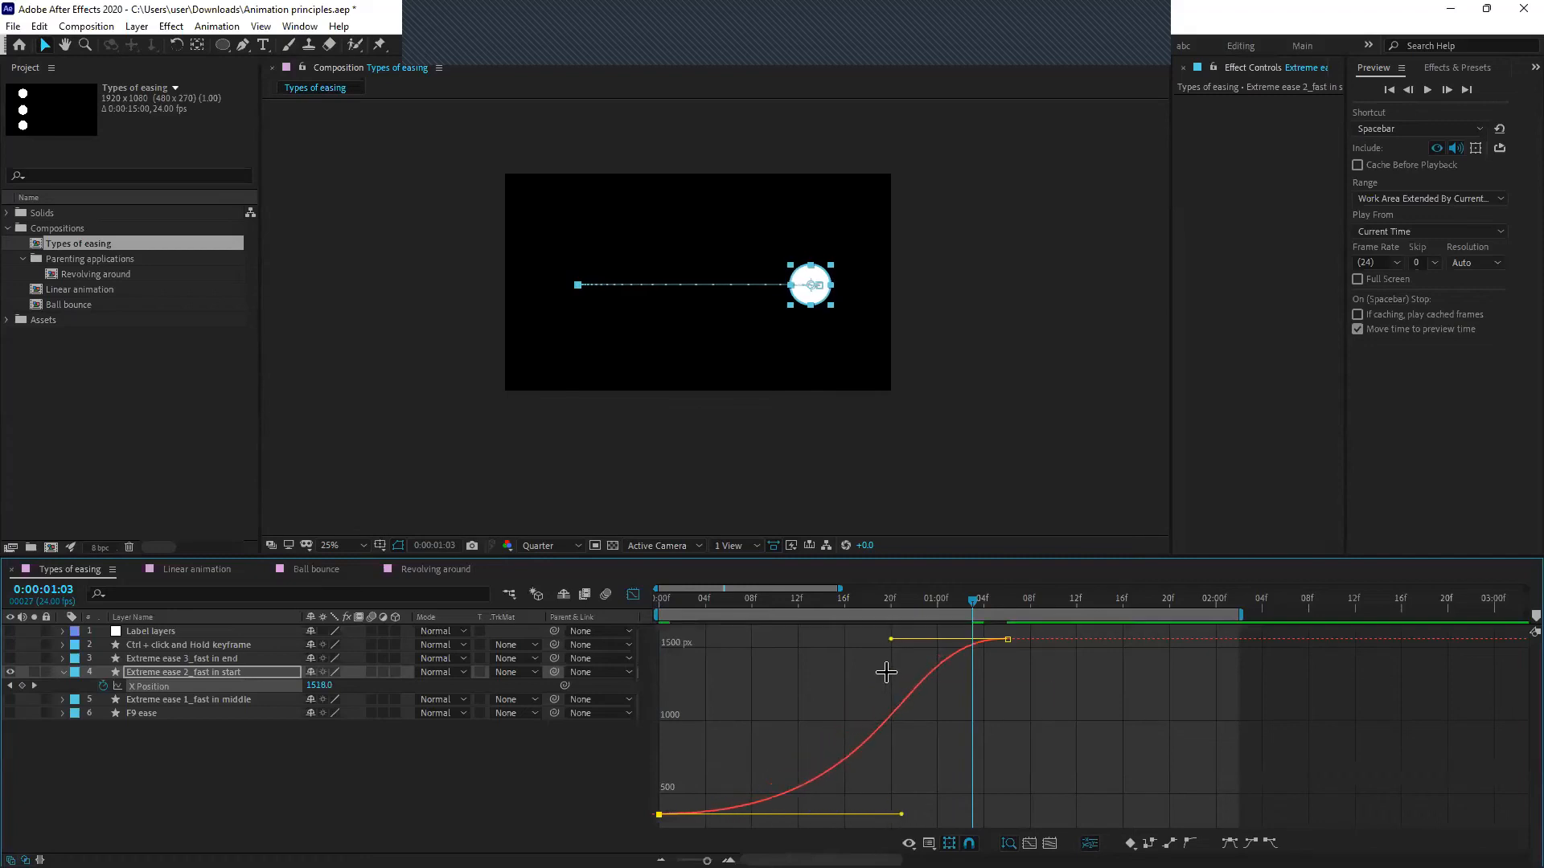
{"action": "left_click_drag", "start_coordinate": [891, 639], "coordinate": [728, 641]}
{"action": "left_click", "coordinate": [852, 723]}
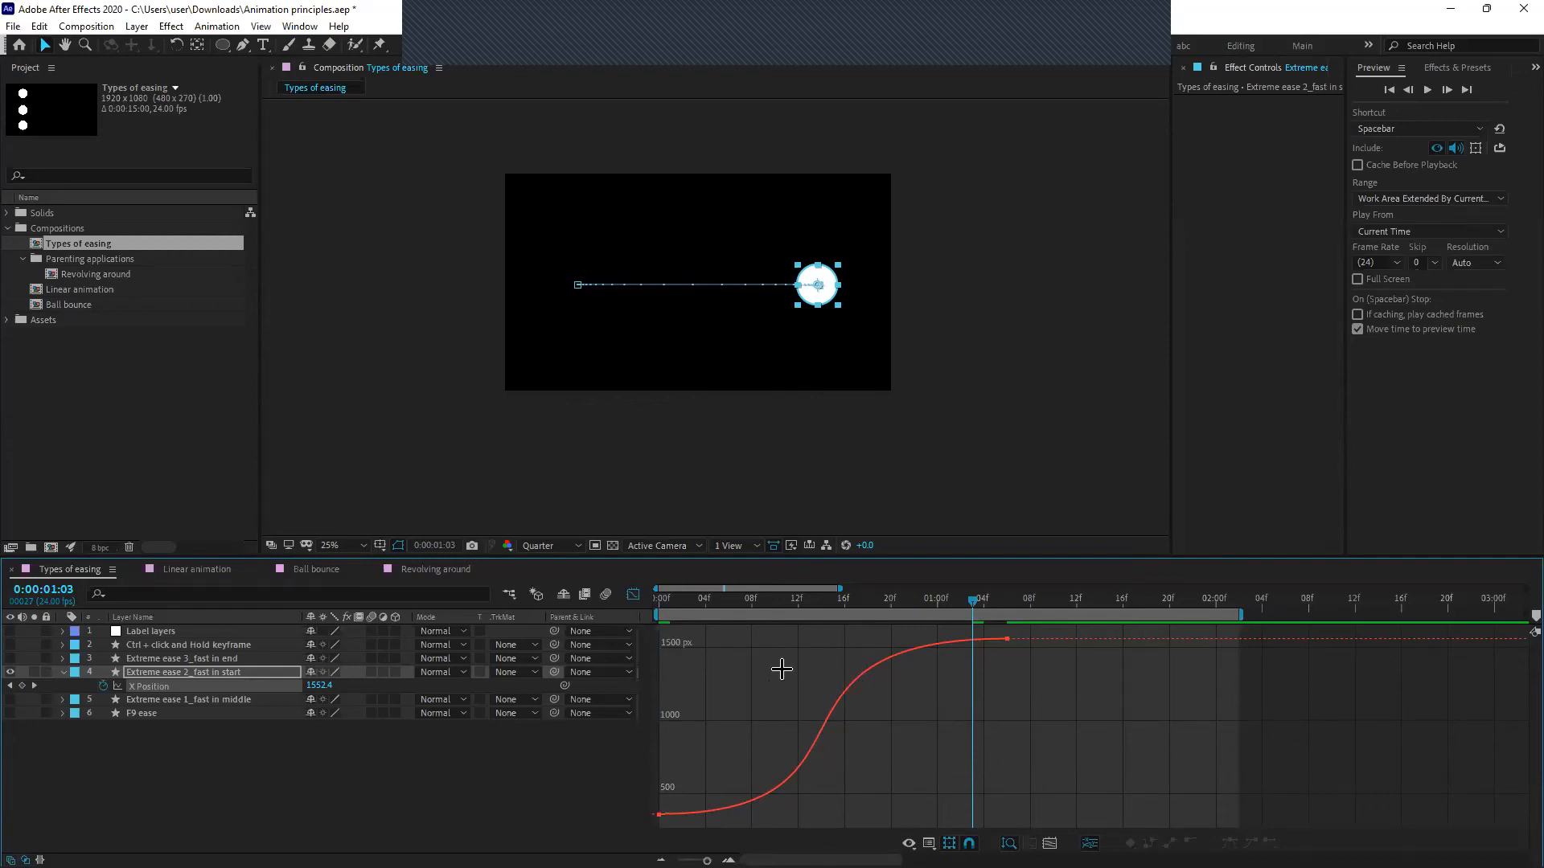
Preview the reshaped motion from the first frame, in the graph editor and in the layer bar view
{"action": "left_click_drag", "start_coordinate": [804, 602], "coordinate": [642, 628]}
{"action": "left_click", "coordinate": [565, 743]}
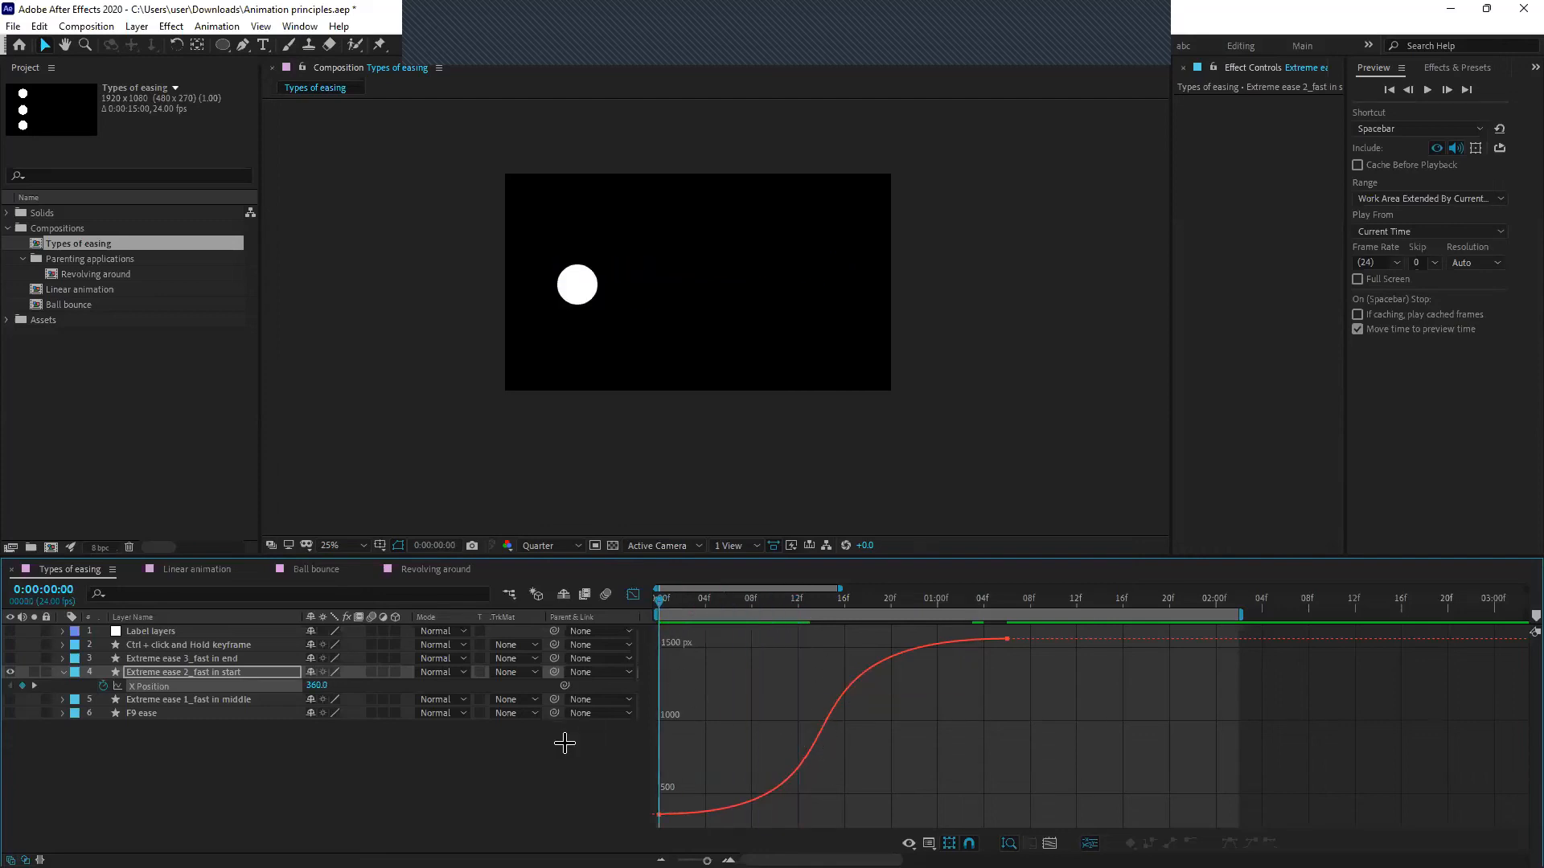
{"action": "key", "text": "space"}
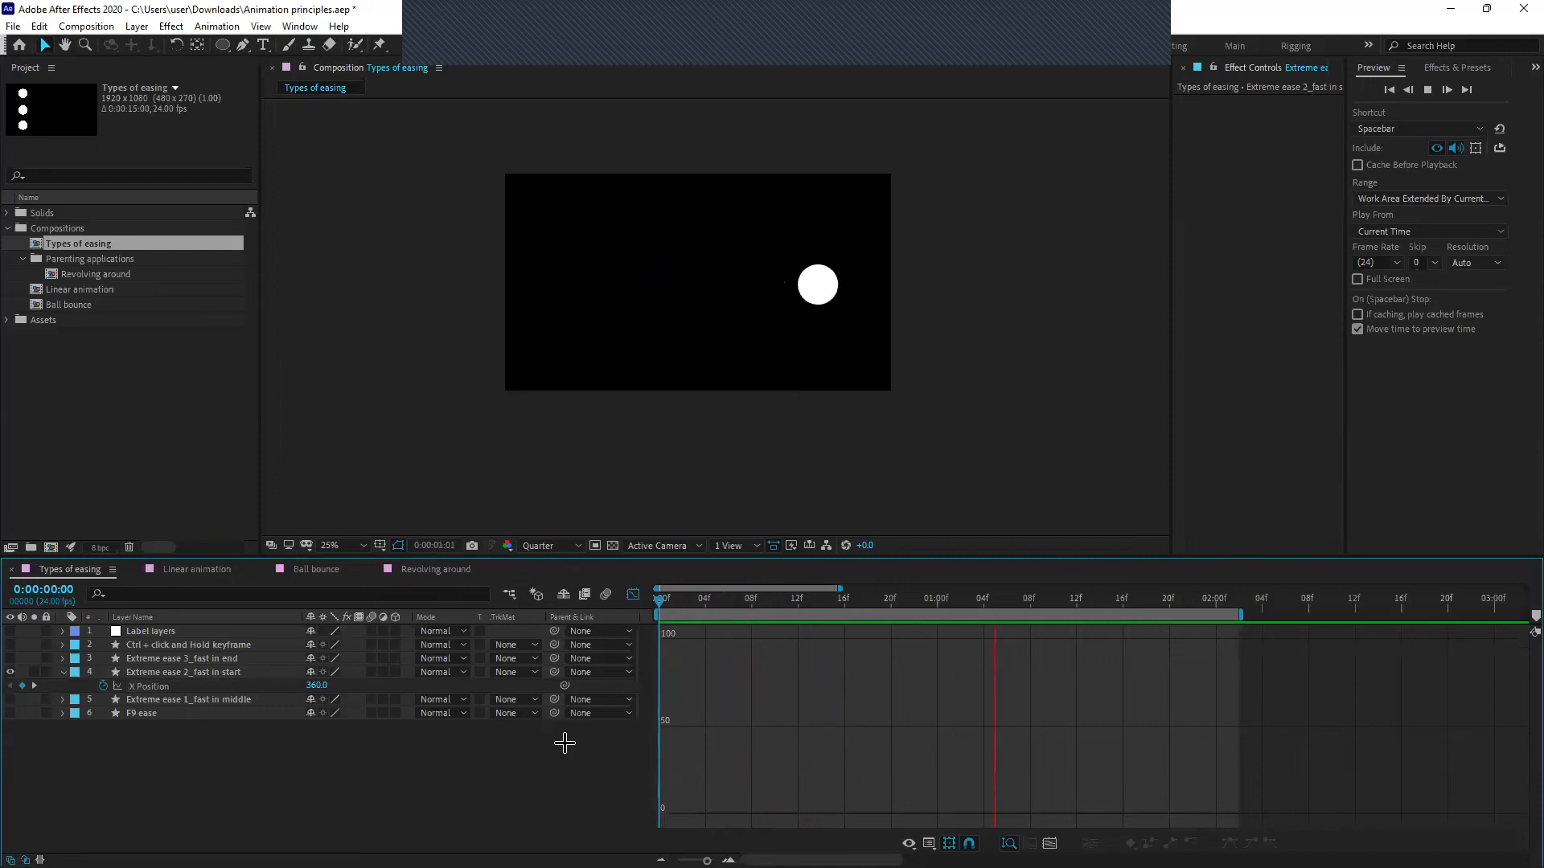
{"action": "left_click", "coordinate": [633, 595]}
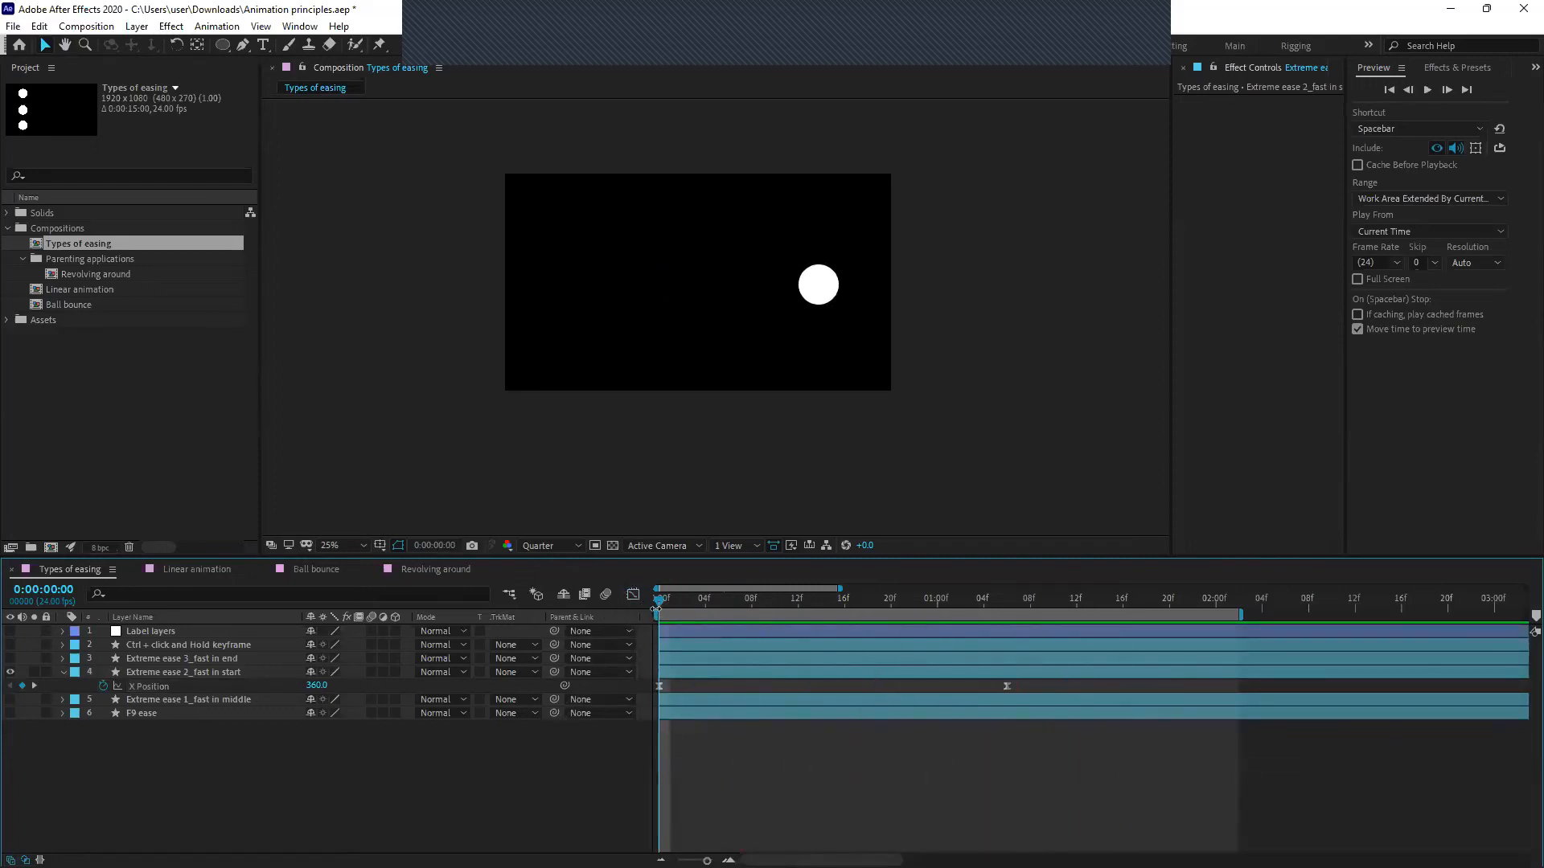
{"action": "left_click", "coordinate": [661, 603]}
{"action": "left_click_drag", "start_coordinate": [665, 602], "coordinate": [628, 724]}
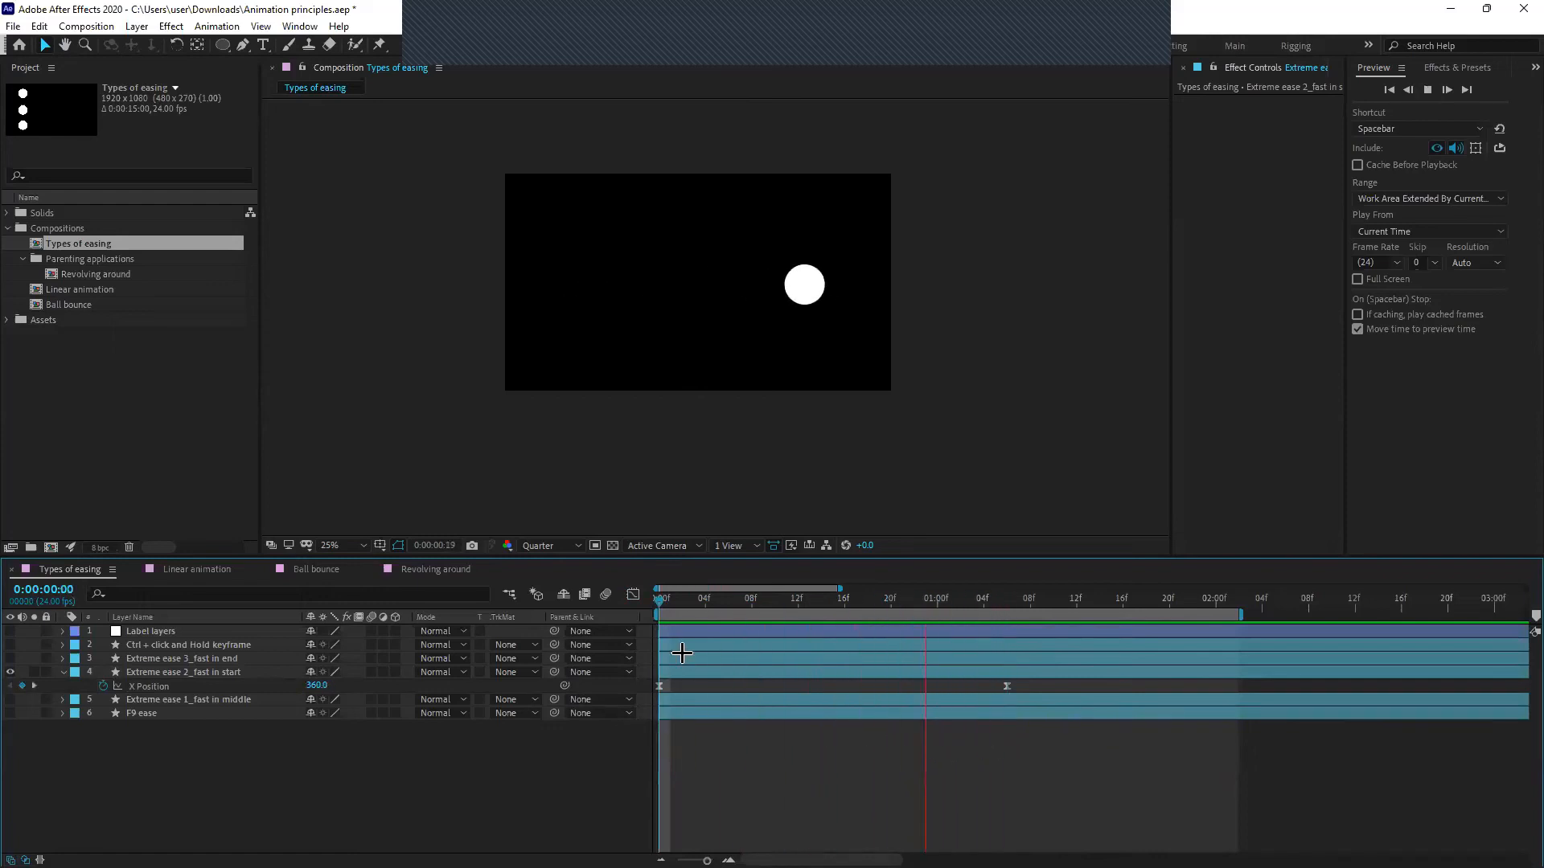
{"action": "key", "text": "space"}
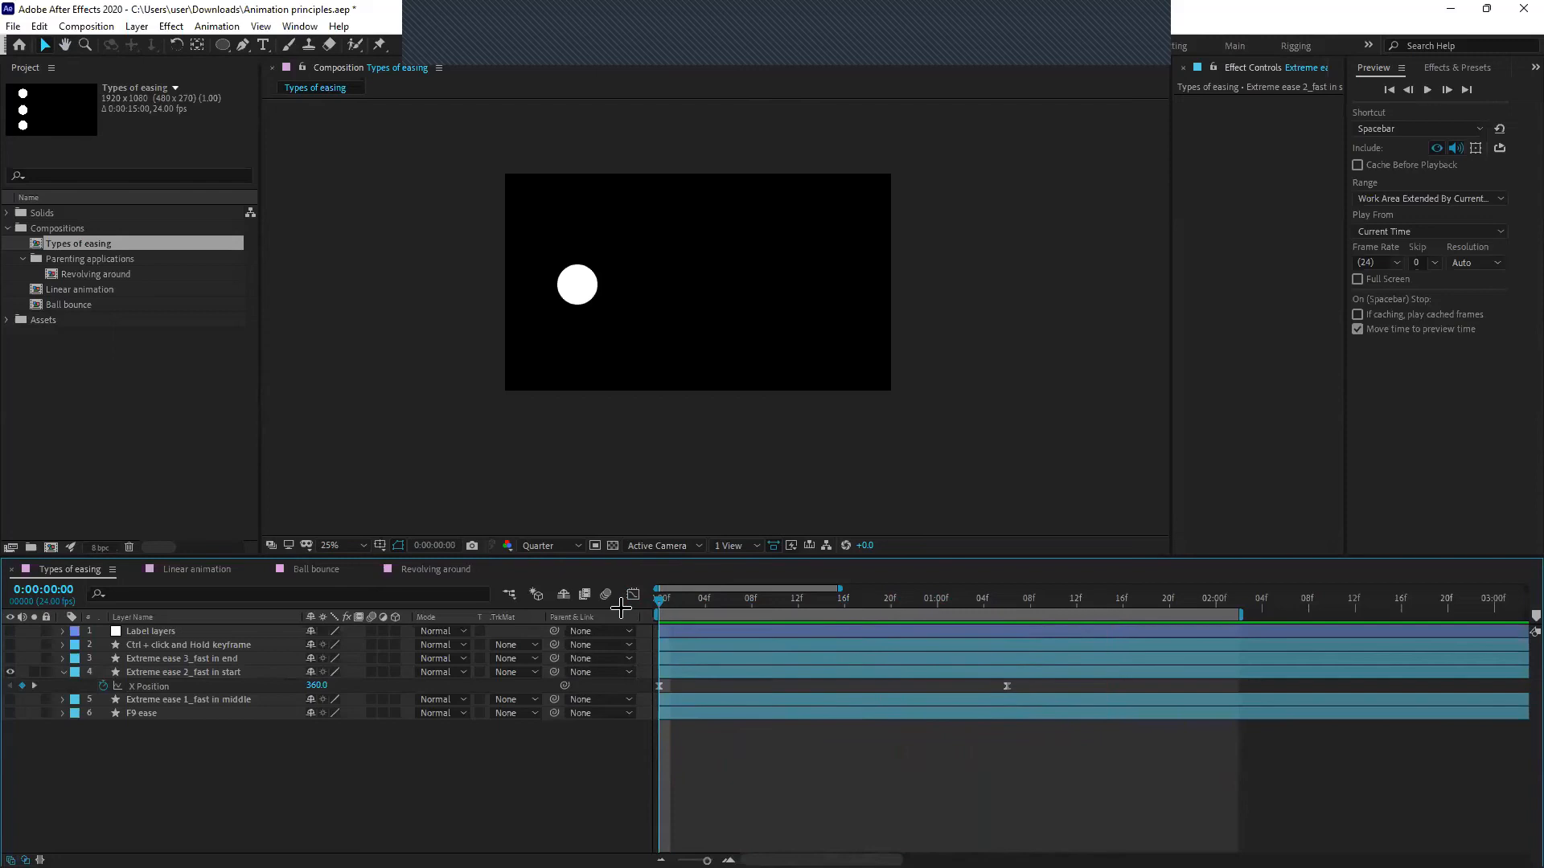
Reopen the graph editor and select the X Position keyframes to examine their extended handles
{"action": "left_click", "coordinate": [658, 688]}
{"action": "key", "text": "shift+F3"}
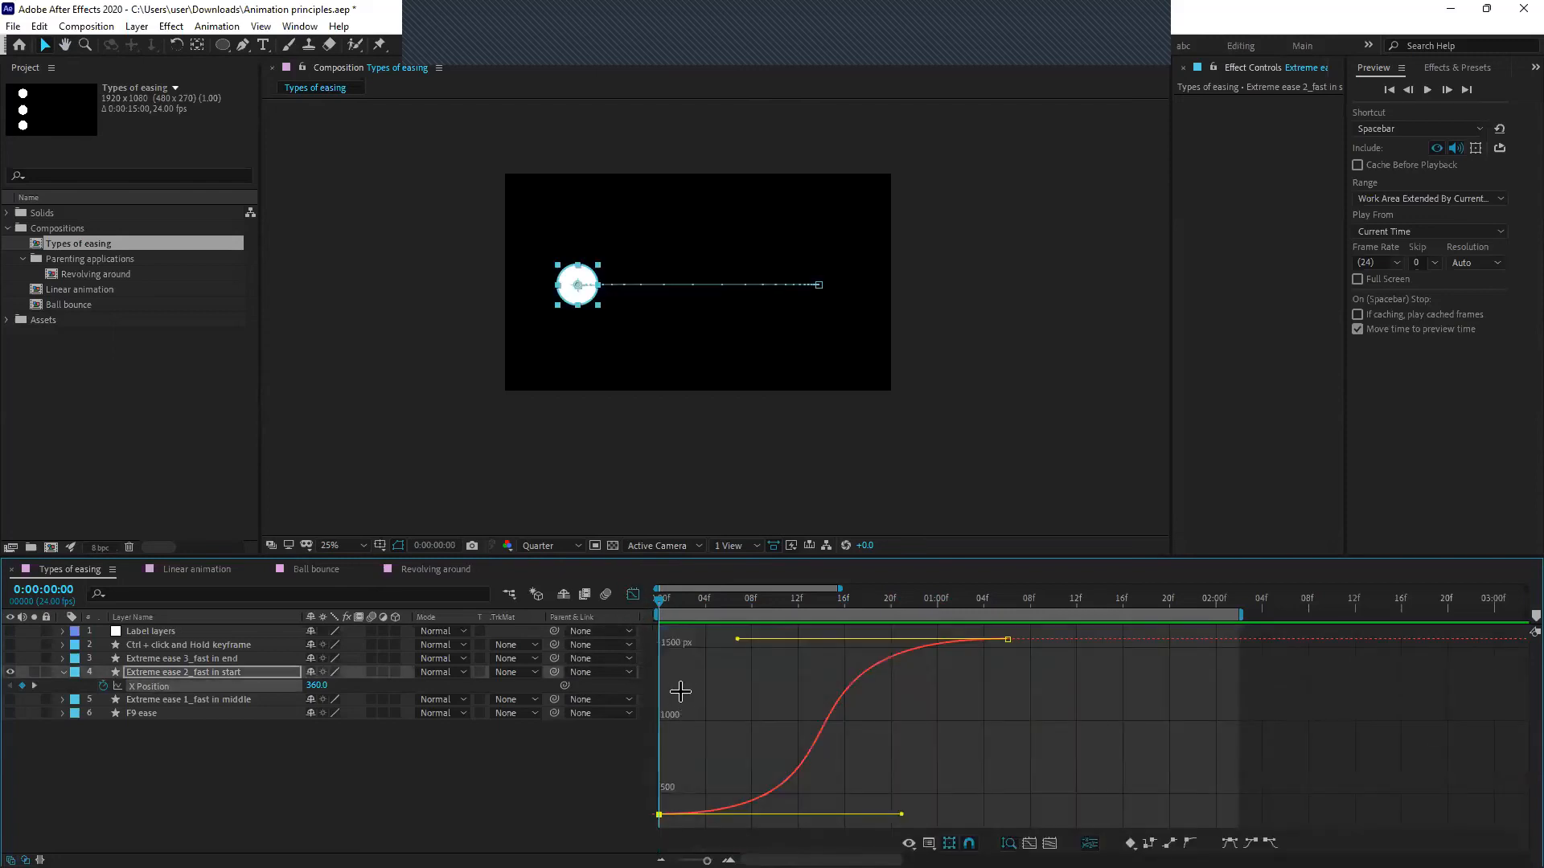
{"action": "right_click", "coordinate": [682, 682]}
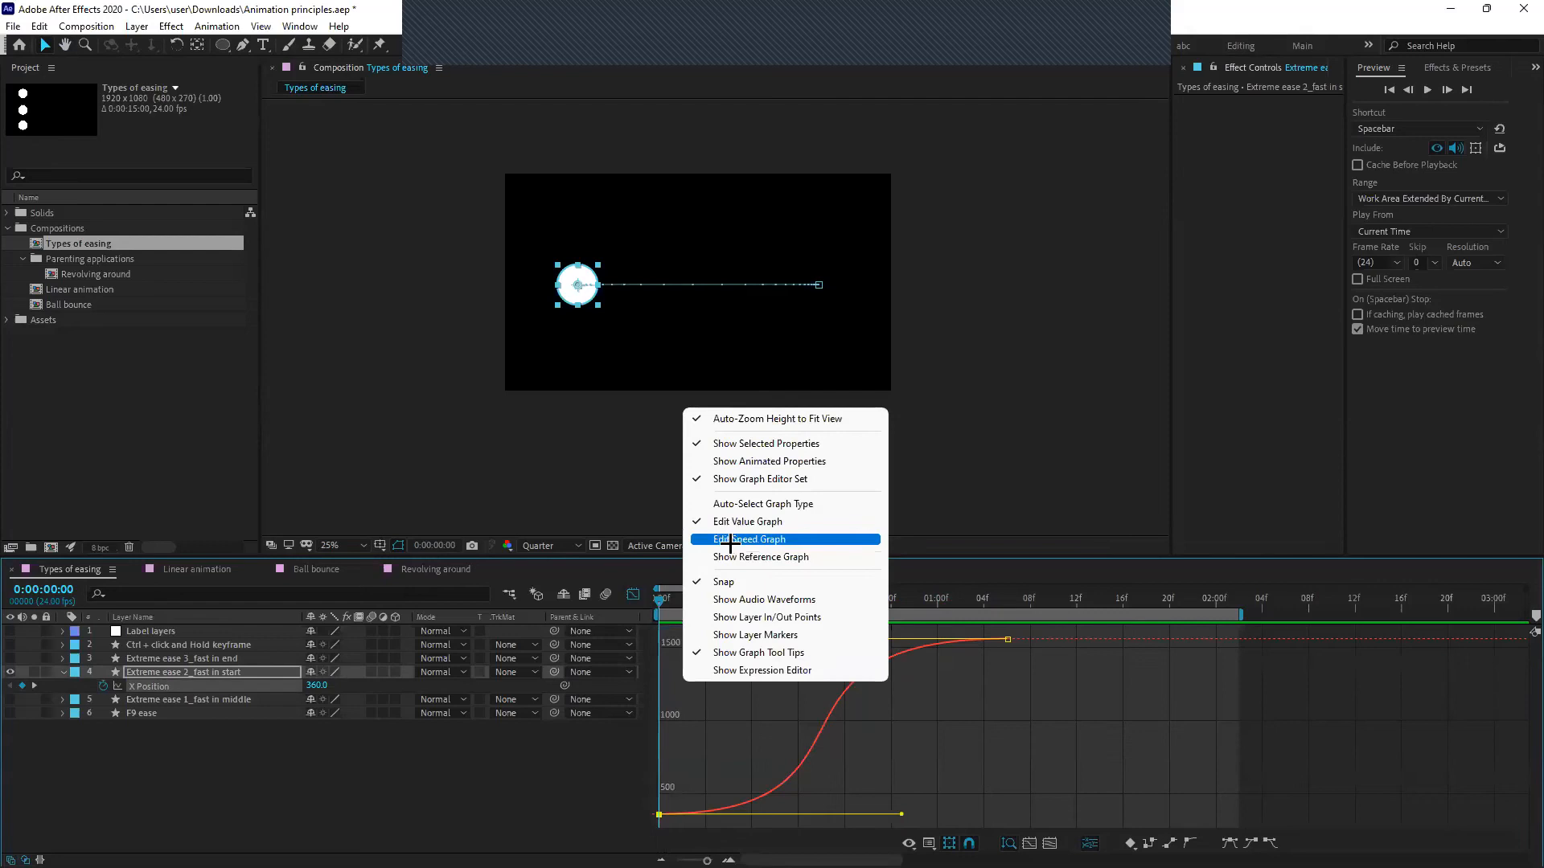
{"action": "left_click", "coordinate": [666, 733]}
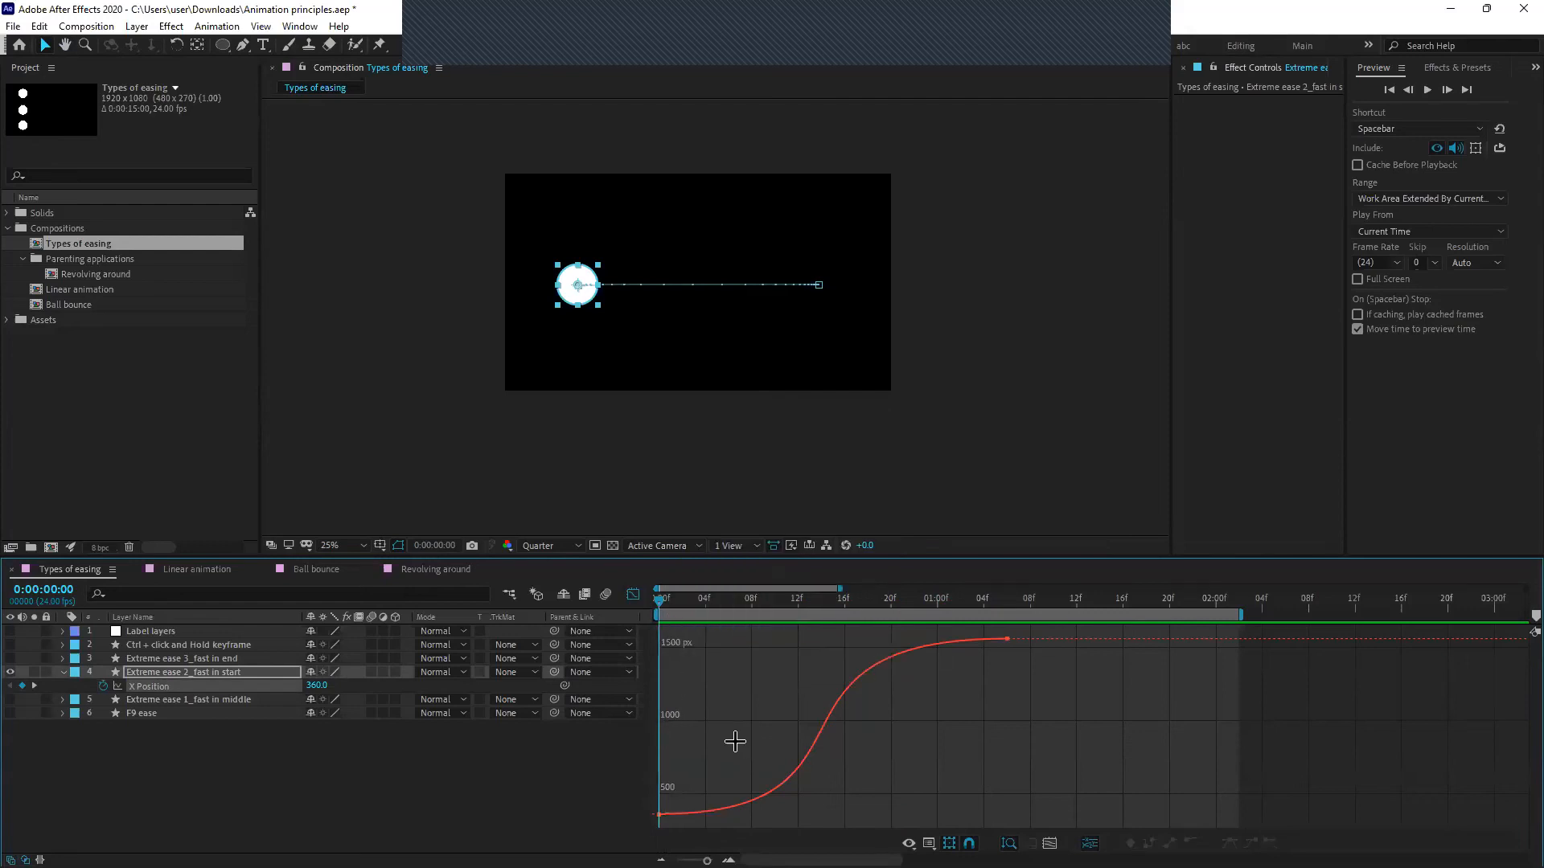
{"action": "left_click", "coordinate": [658, 814]}
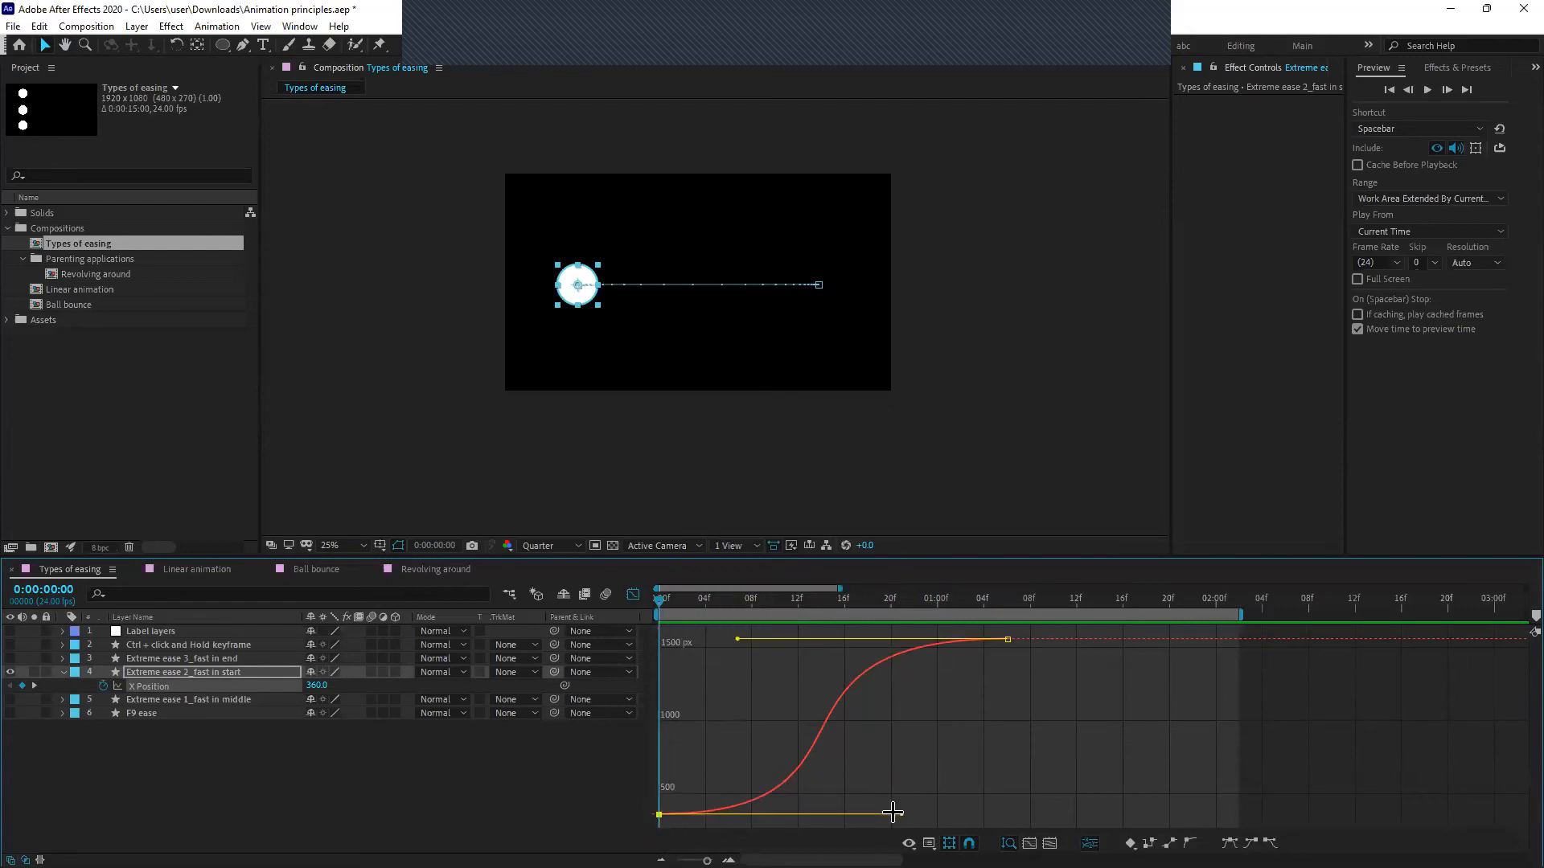
{"action": "left_click", "coordinate": [884, 795]}
{"action": "left_click", "coordinate": [659, 814]}
{"action": "left_click", "coordinate": [656, 780]}
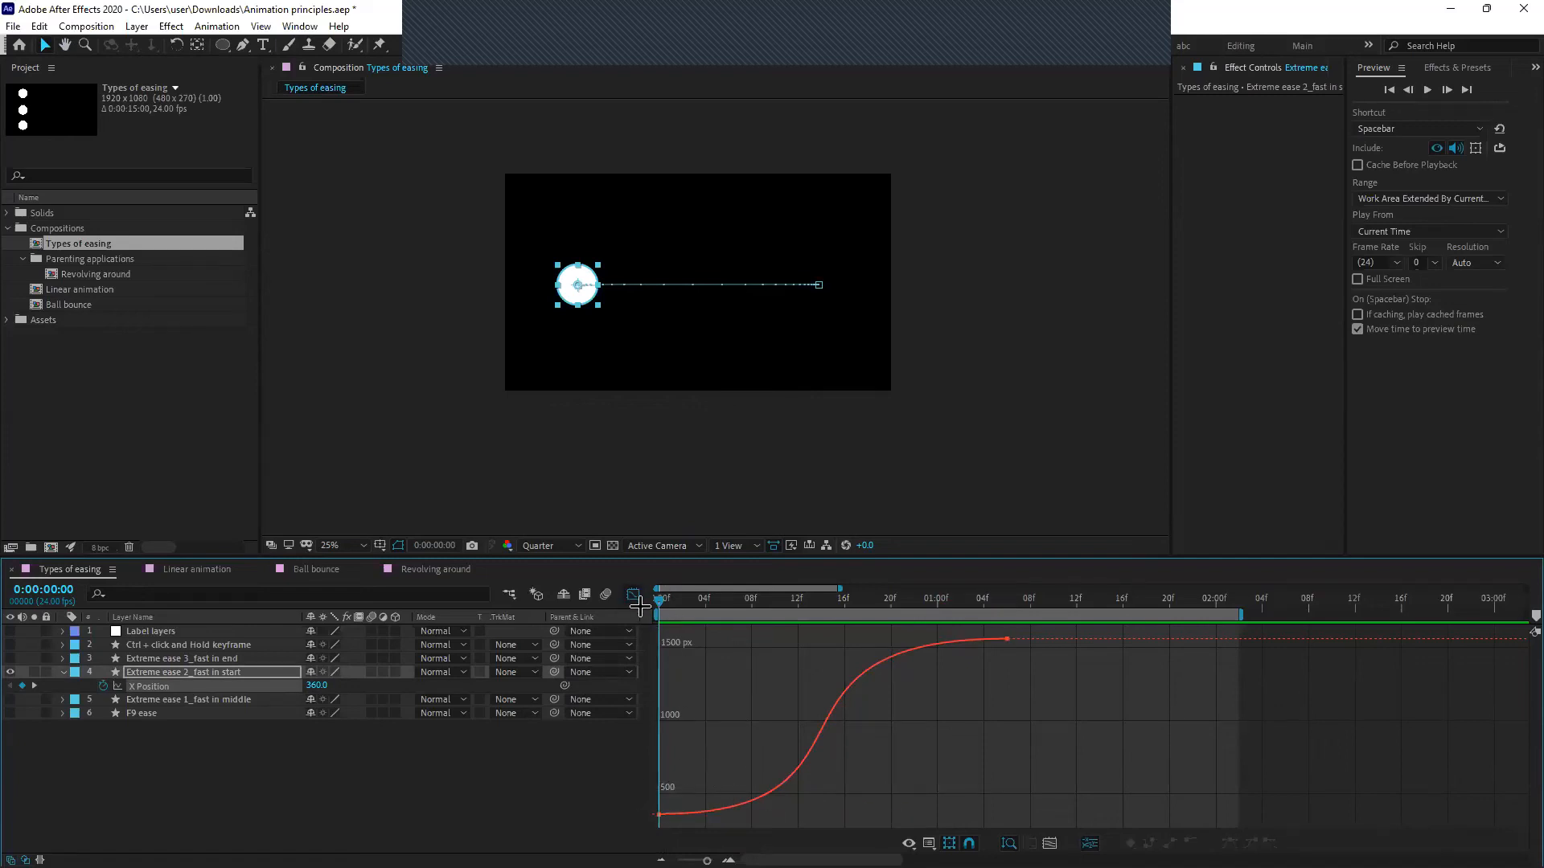
Compare the layer bar view with the graph editor for Extreme ease 2_fast in start, ending in layer bars with nothing selected
{"action": "left_click", "coordinate": [258, 672]}
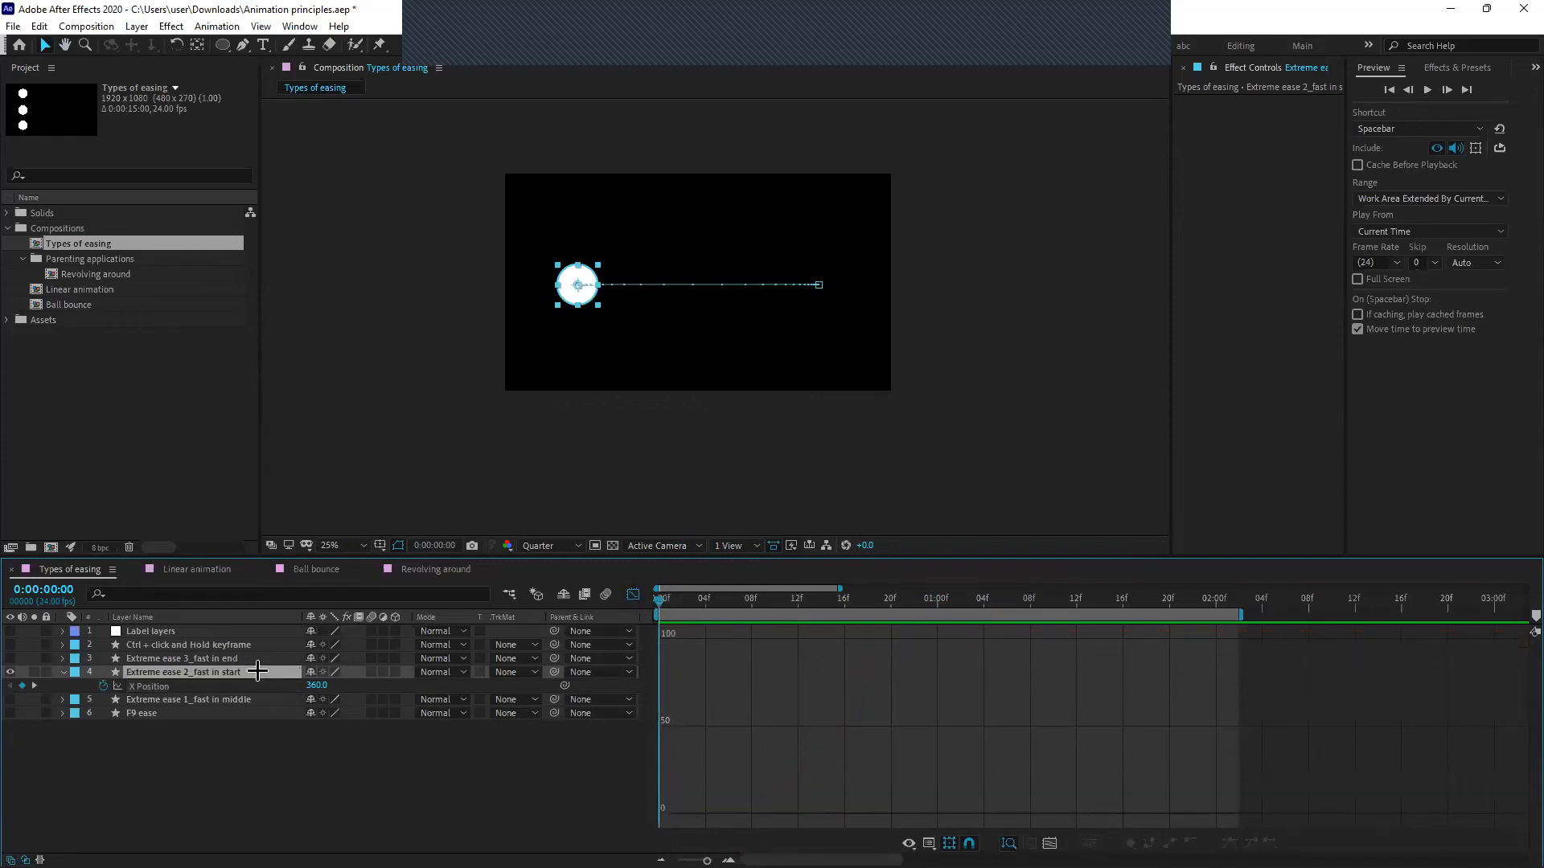
{"action": "left_click", "coordinate": [633, 594]}
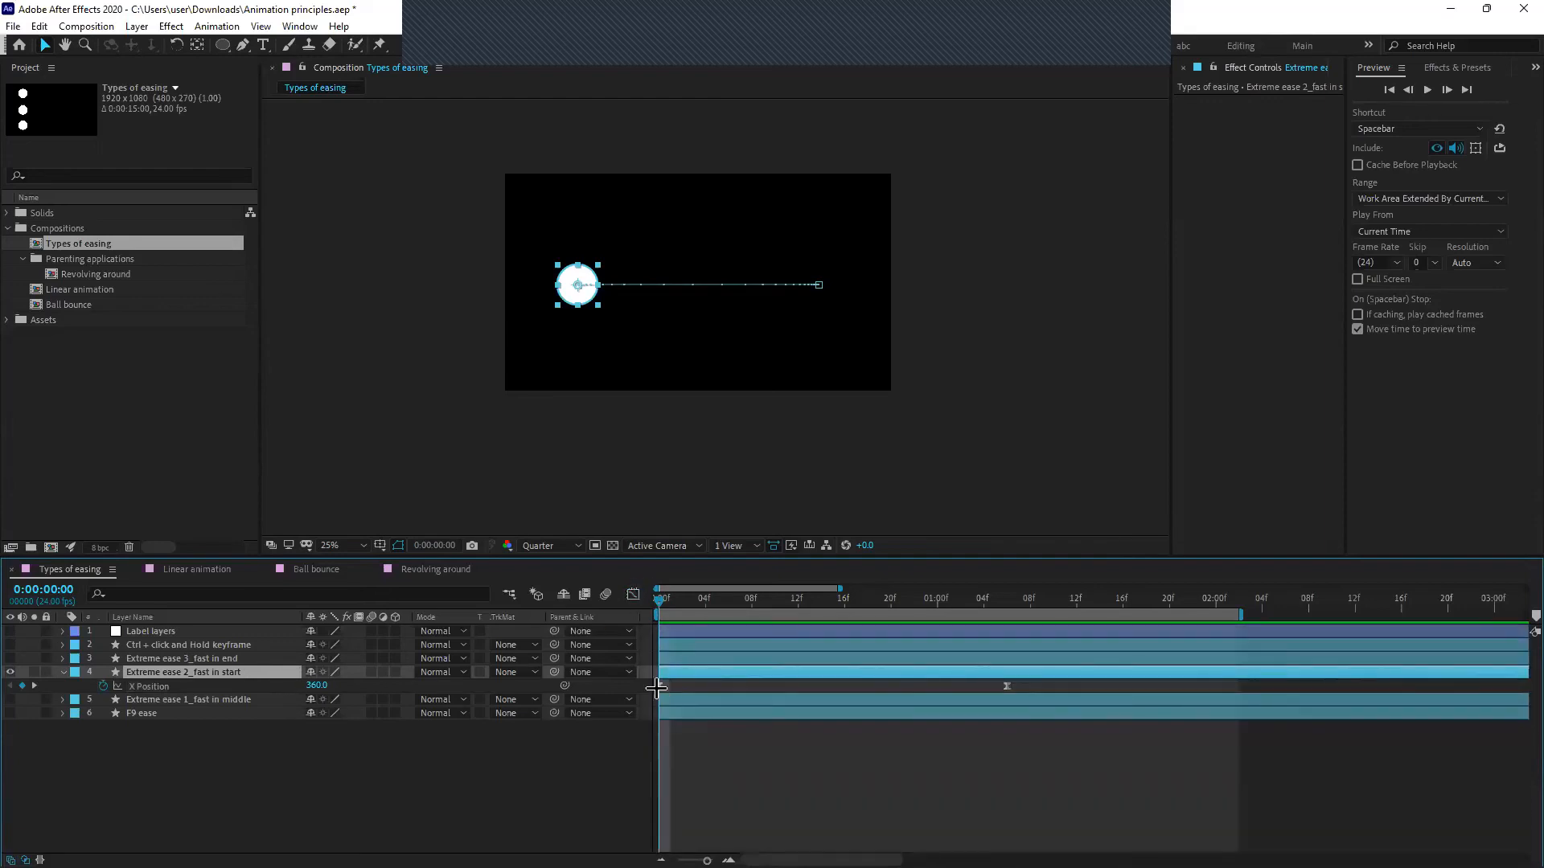
{"action": "left_click", "coordinate": [633, 594]}
{"action": "mouse_move", "coordinate": [659, 599]}
{"action": "left_mouse_down"}
{"action": "mouse_move", "coordinate": [821, 603]}
{"action": "mouse_move", "coordinate": [801, 620]}
{"action": "mouse_move", "coordinate": [1031, 647]}
{"action": "mouse_move", "coordinate": [659, 619]}
{"action": "left_mouse_up"}
{"action": "left_click", "coordinate": [633, 595]}
{"action": "left_click", "coordinate": [478, 789]}
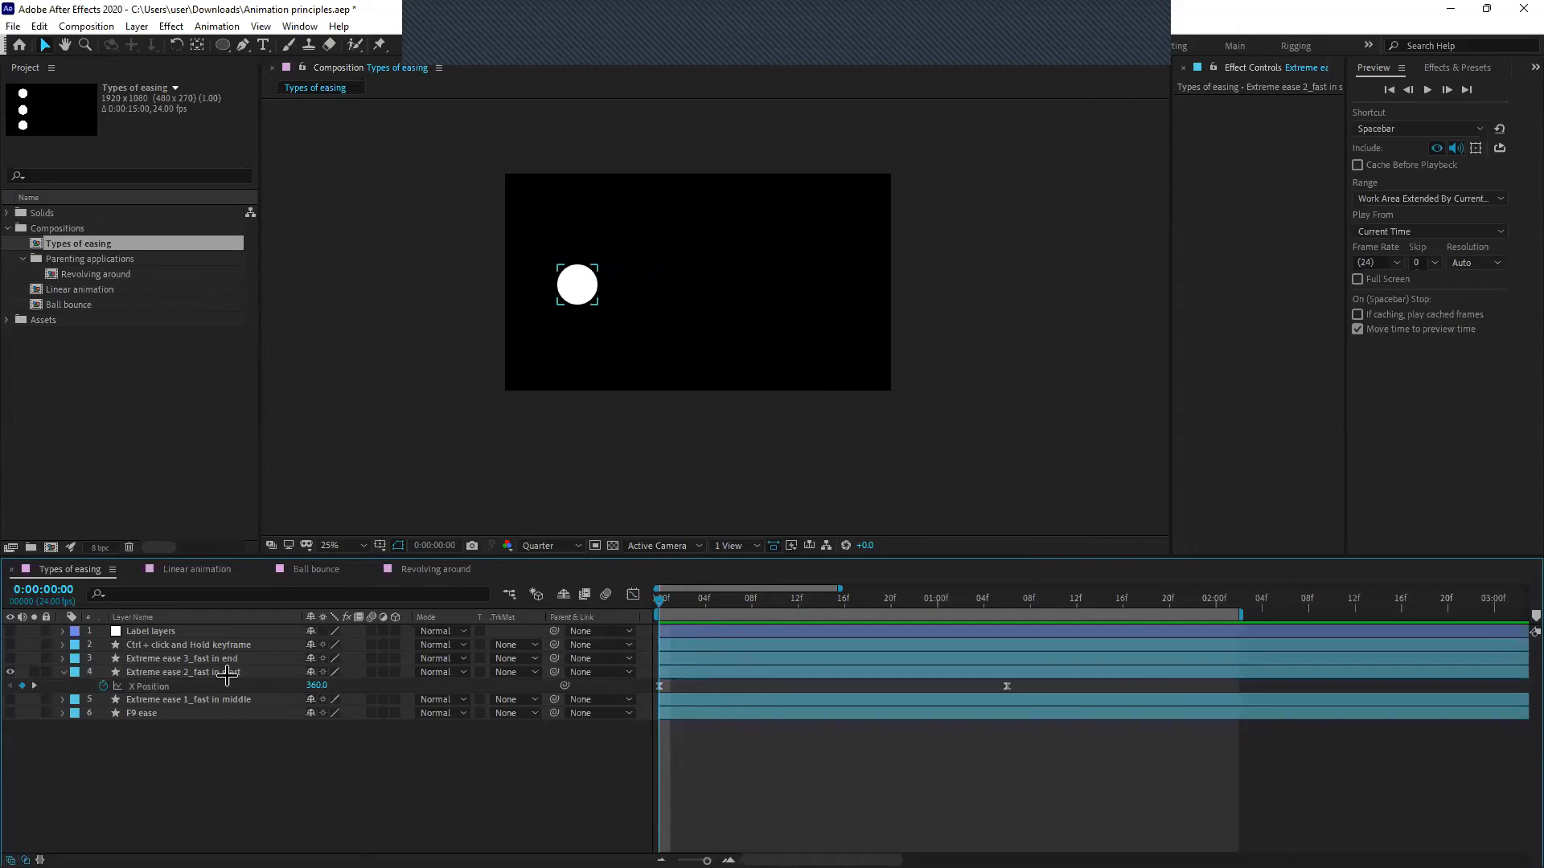
Rename the layer Extreme ease 2_fast in start to "Extreme ease 2_fast in middle" and return the playhead to the first frame
{"action": "left_click", "coordinate": [220, 672]}
{"action": "key", "text": "Return"}
{"action": "key", "text": "Right"}
{"action": "key", "text": "BackSpace"}
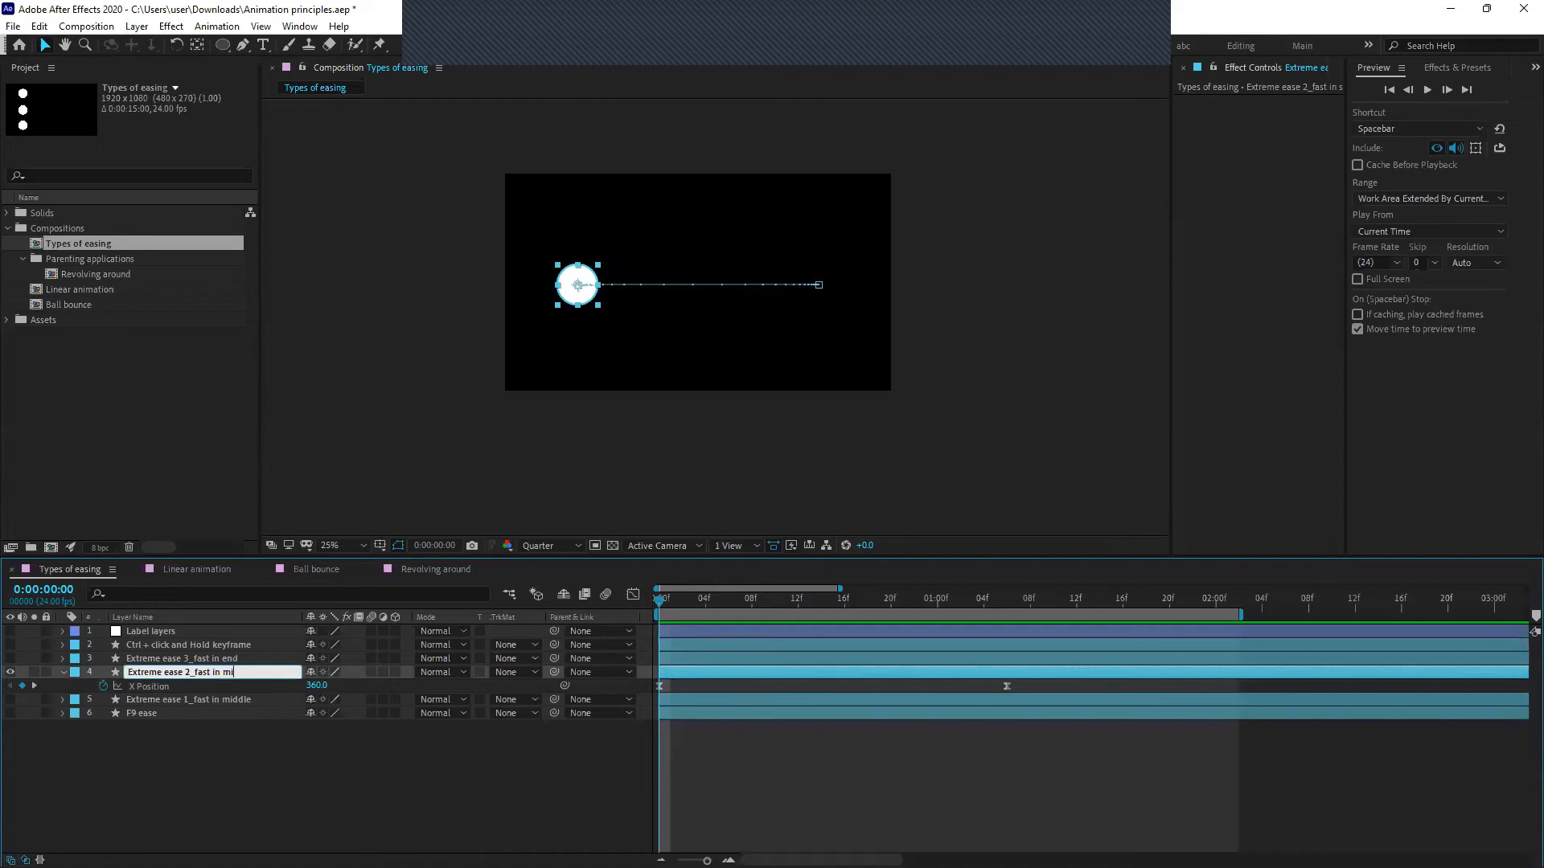
{"action": "key", "text": "Return"}
{"action": "left_click", "coordinate": [214, 723]}
{"action": "left_click", "coordinate": [216, 672]}
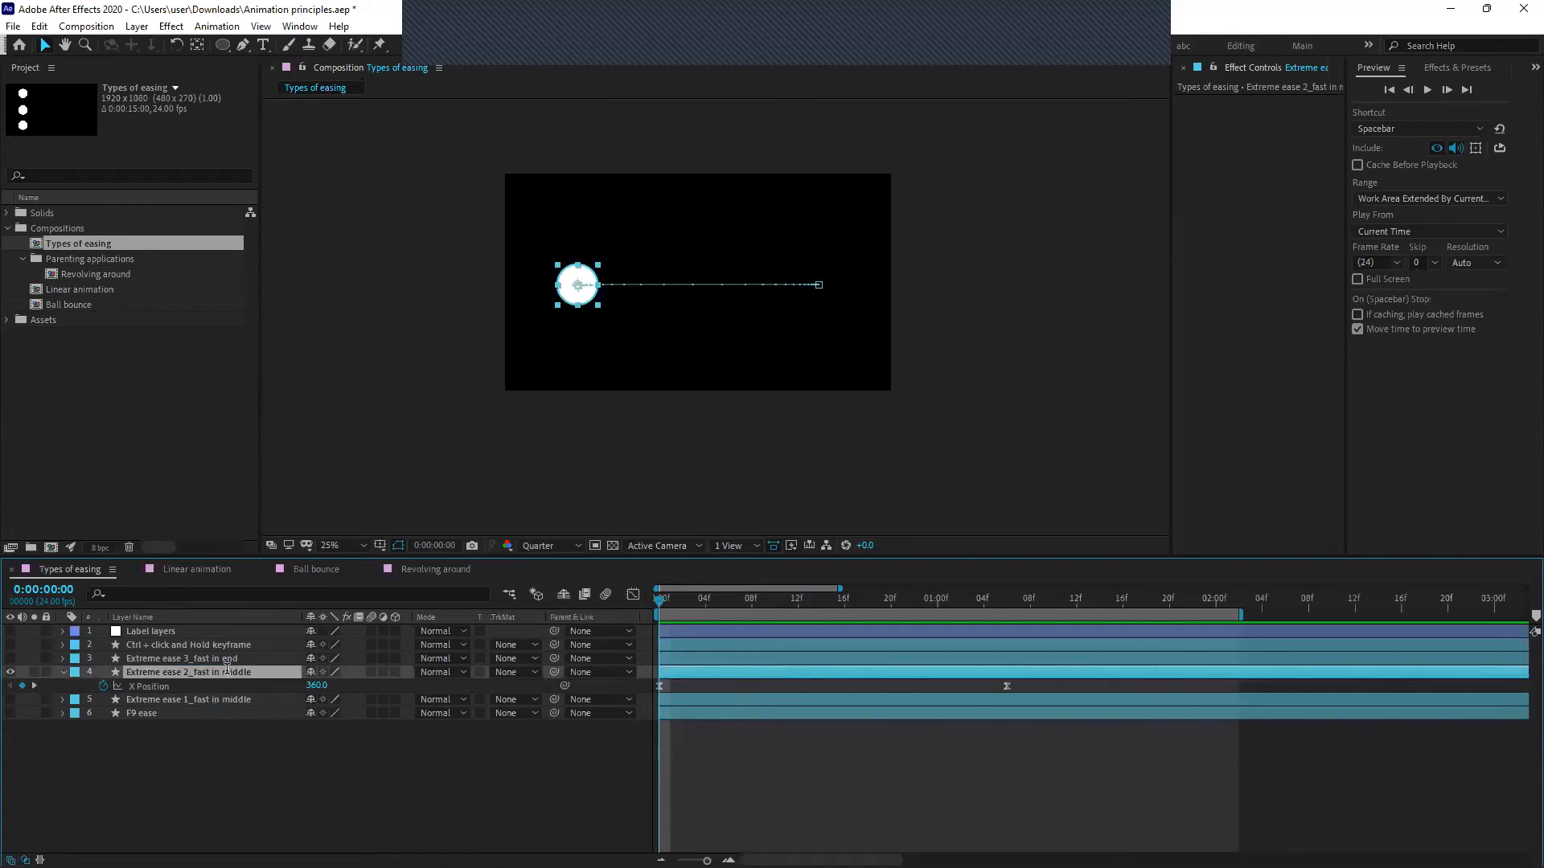
{"action": "key", "text": "Return"}
{"action": "left_click", "coordinate": [268, 751]}
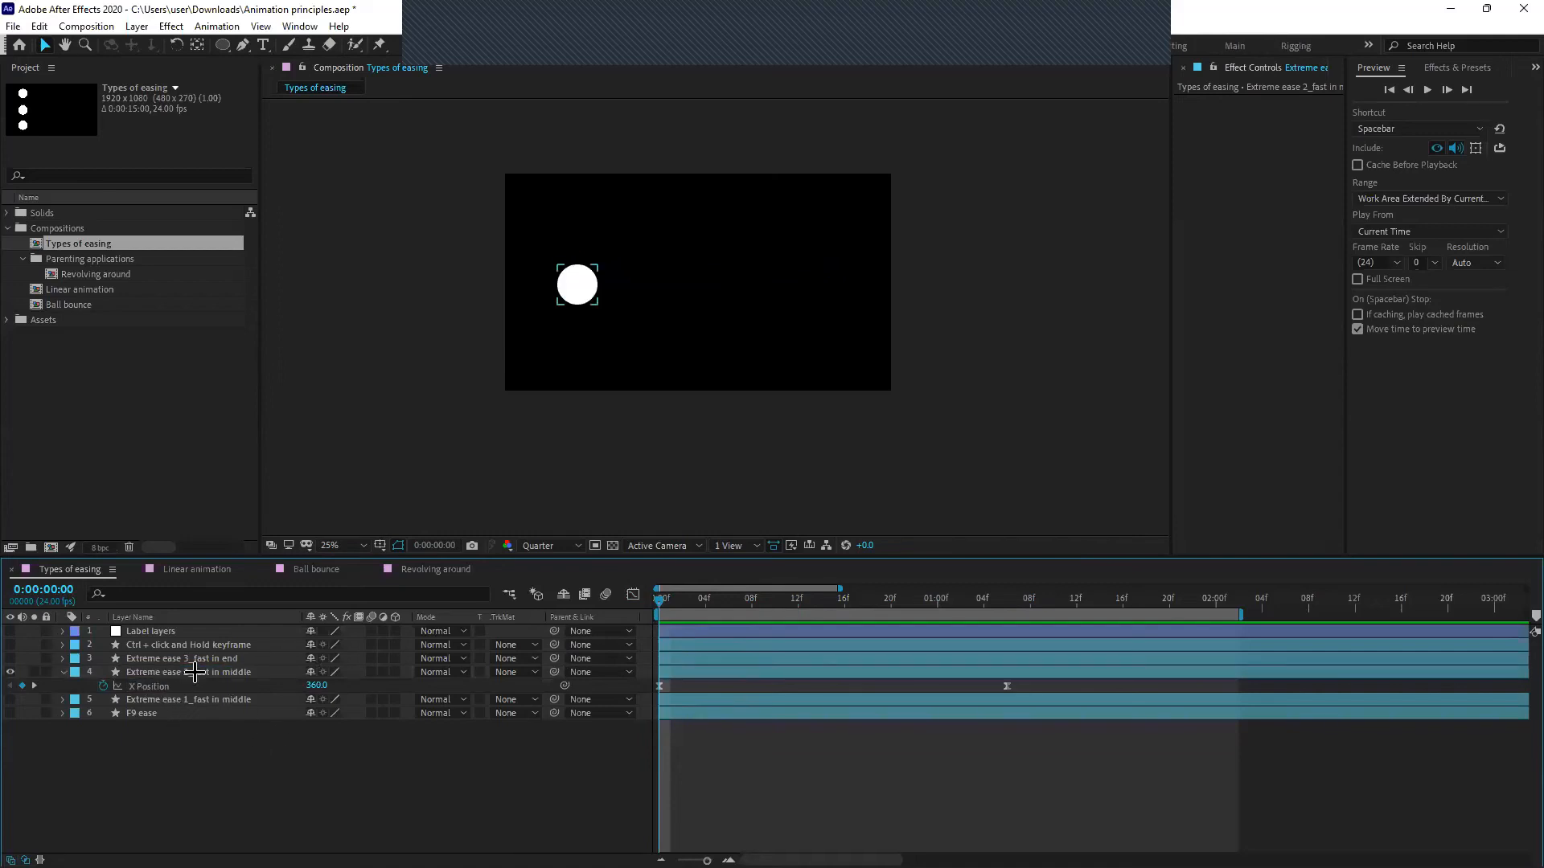
{"action": "left_click", "coordinate": [194, 672]}
{"action": "left_click_drag", "start_coordinate": [674, 606], "coordinate": [350, 685]}
Rename layer 5 to "Extreme ease 1_fast in start" and make it visible in place of layer 4
{"action": "left_click", "coordinate": [219, 701]}
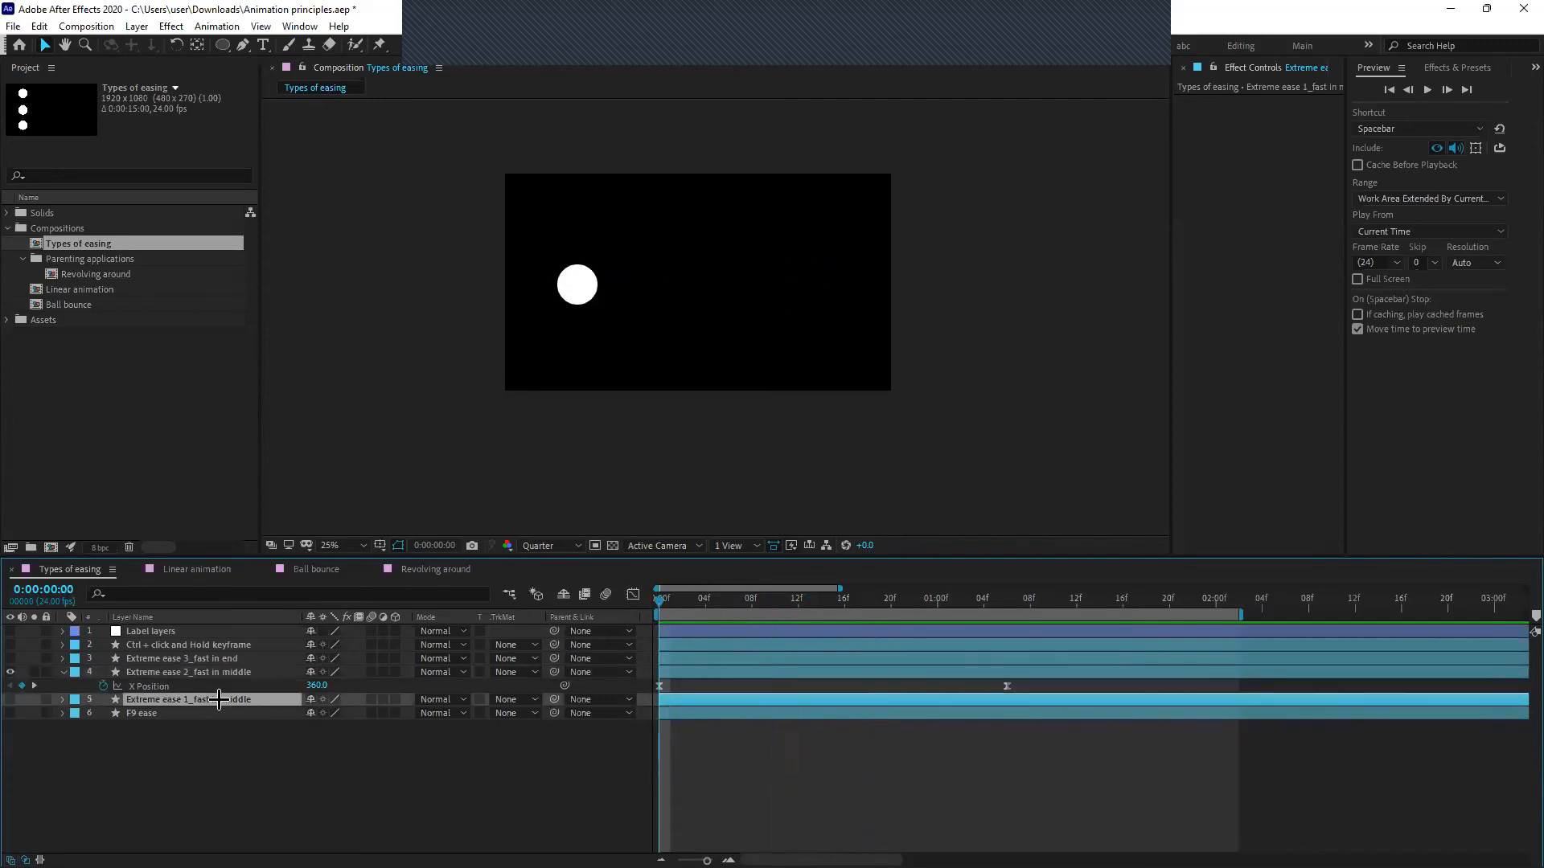
{"action": "key", "text": "Return"}
{"action": "type", "text": "start"}
{"action": "key", "text": "Return"}
{"action": "left_click", "coordinate": [13, 775]}
{"action": "left_click", "coordinate": [12, 700]}
{"action": "left_click", "coordinate": [12, 672]}
{"action": "left_click", "coordinate": [269, 705]}
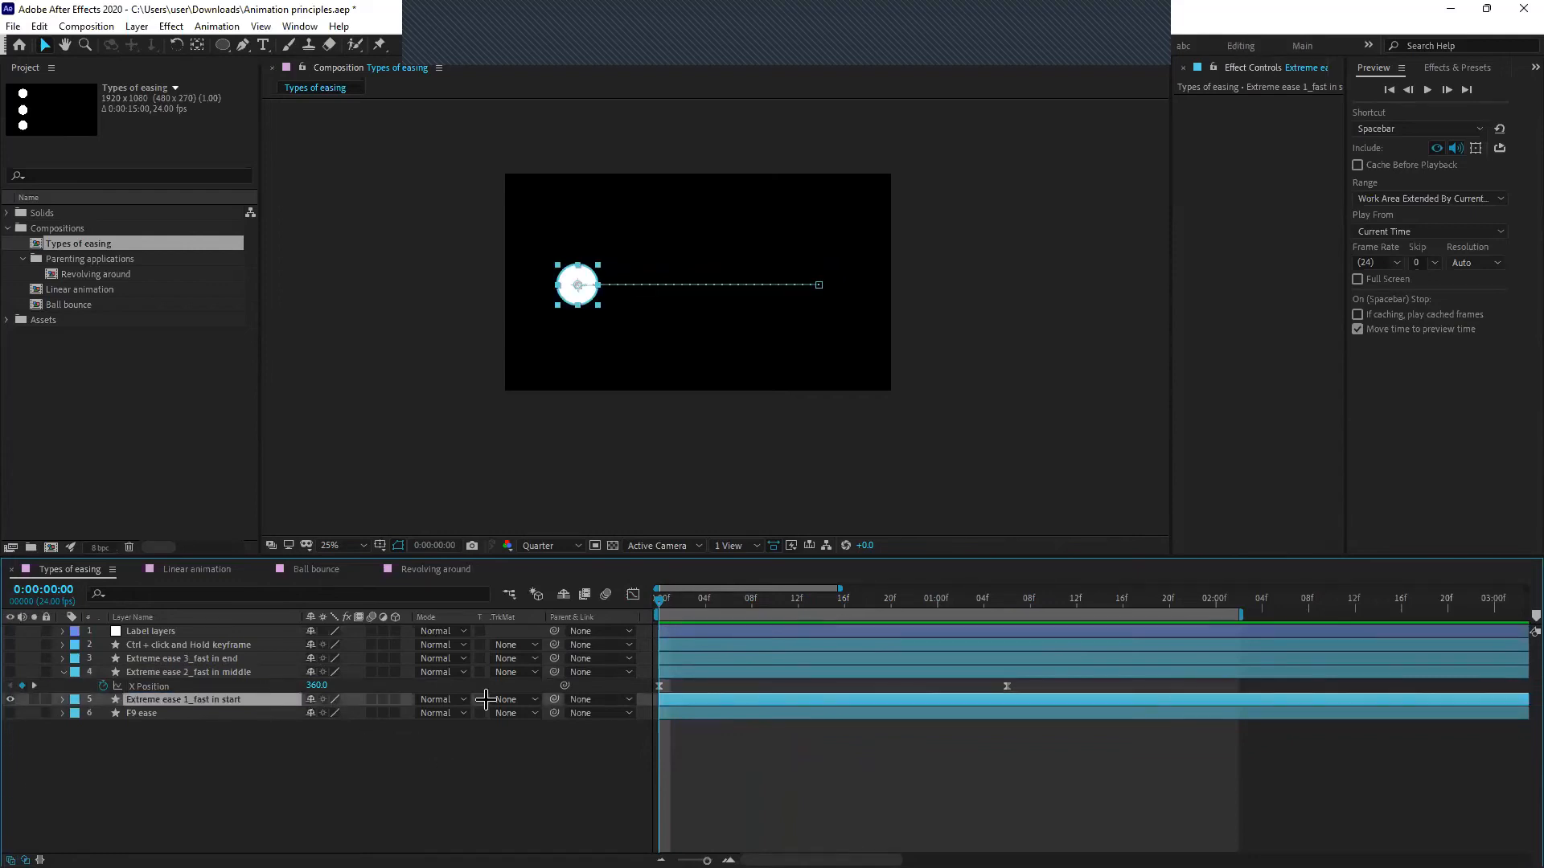
Reveal the keyframed X Position of Extreme ease 1_fast in start and preview its linear motion
{"action": "key", "text": "u"}
{"action": "key", "text": "space"}
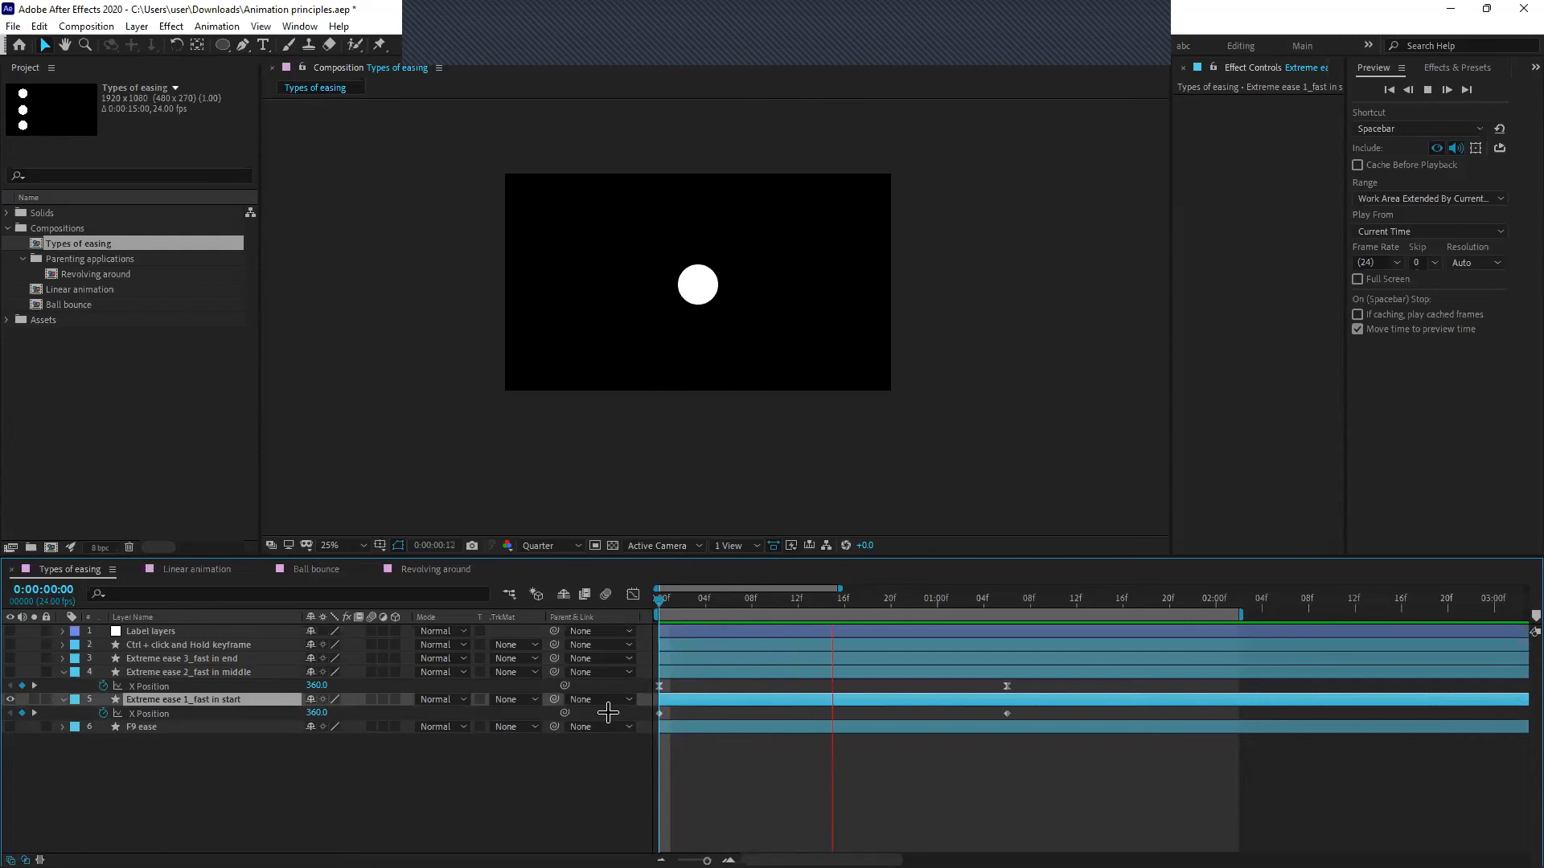
{"action": "key", "text": "space"}
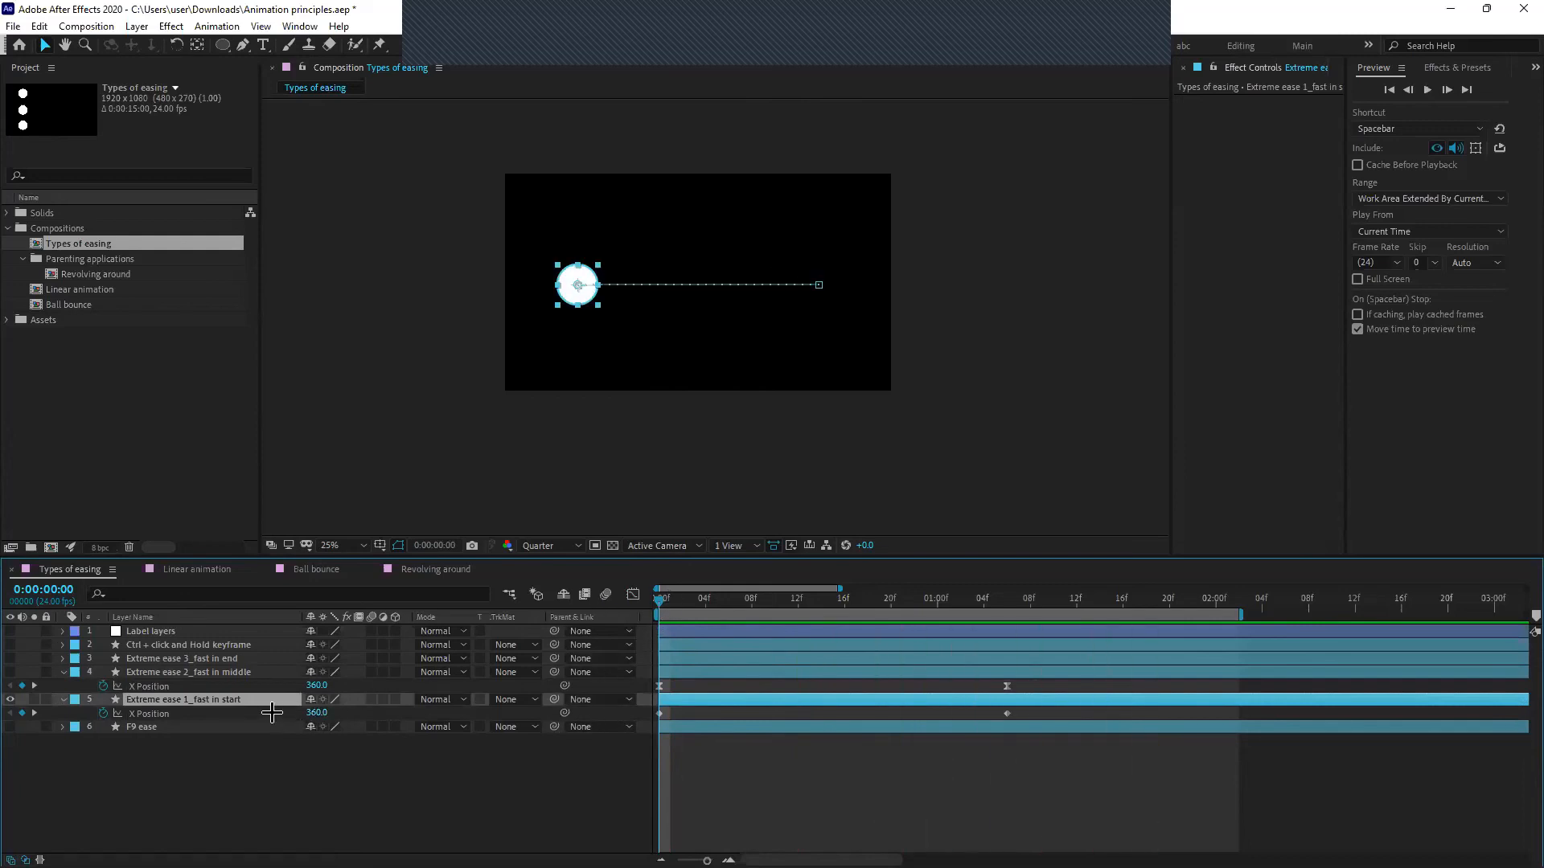
Apply Easy Ease to the X Position keyframes of Extreme ease 1_fast in start and preview the motion in the graph editor
{"action": "left_click", "coordinate": [272, 715]}
{"action": "key", "text": "F9"}
{"action": "left_click", "coordinate": [632, 595]}
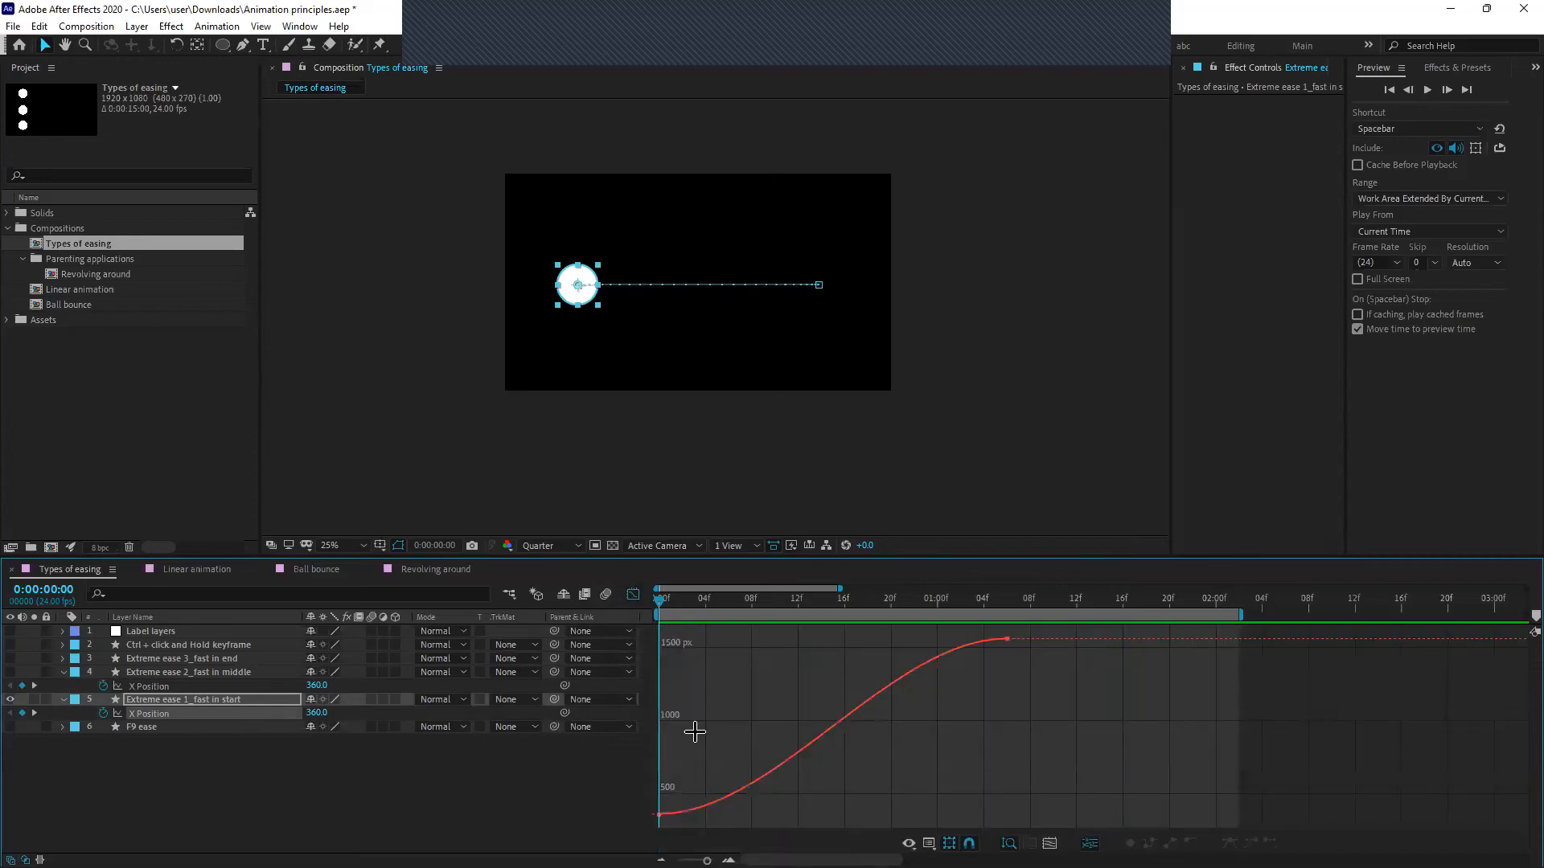
{"action": "key", "text": "space"}
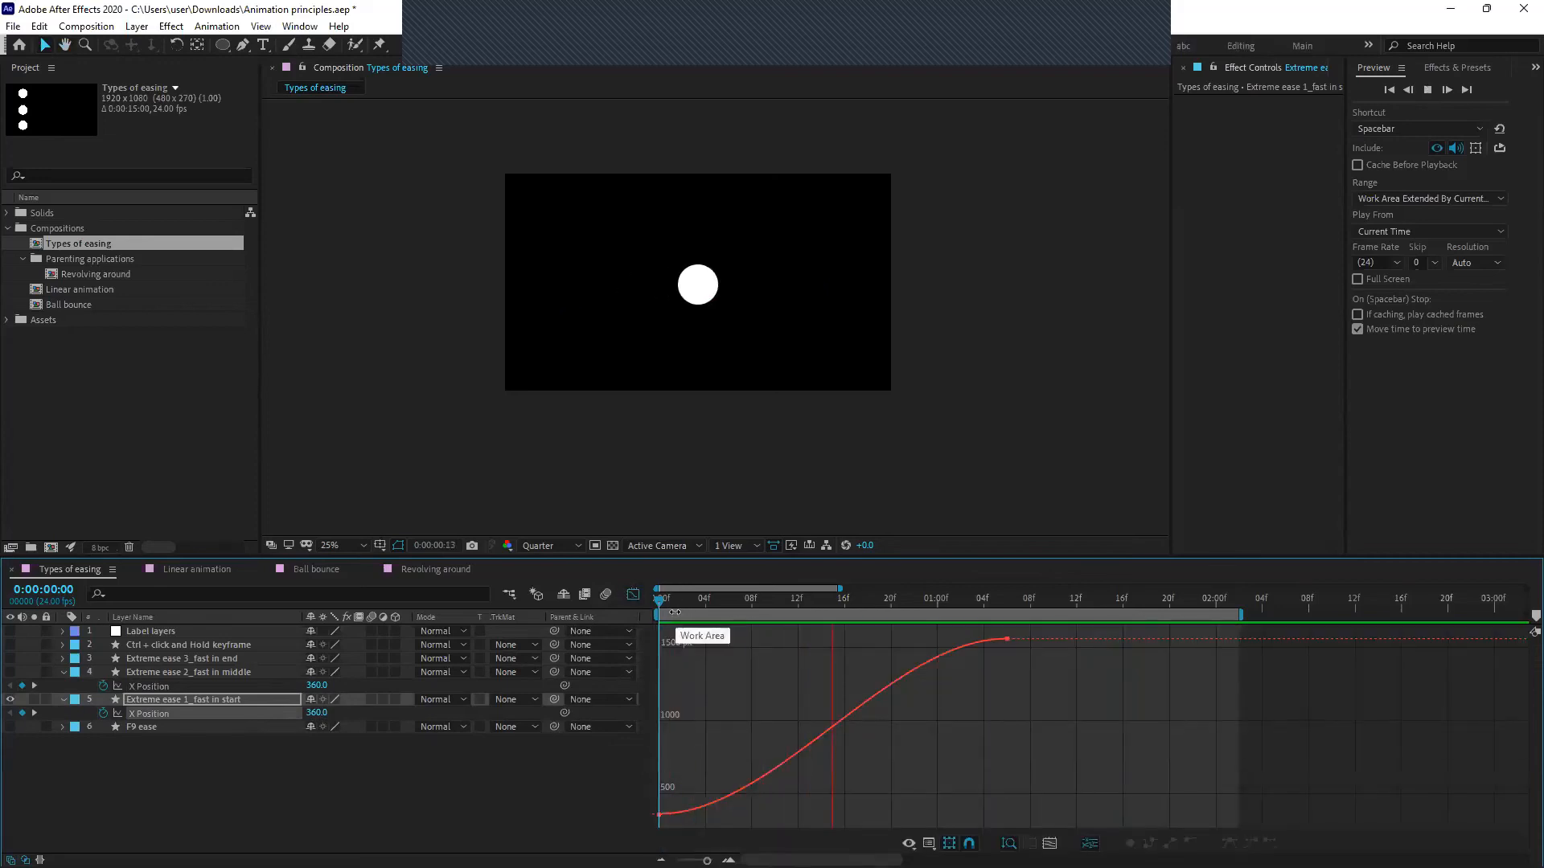
{"action": "key", "text": "space"}
Swing the first X Position keyframe's handle straight up so the curve of Extreme ease 1_fast in start rises steeply at the beginning
{"action": "left_click", "coordinate": [638, 762]}
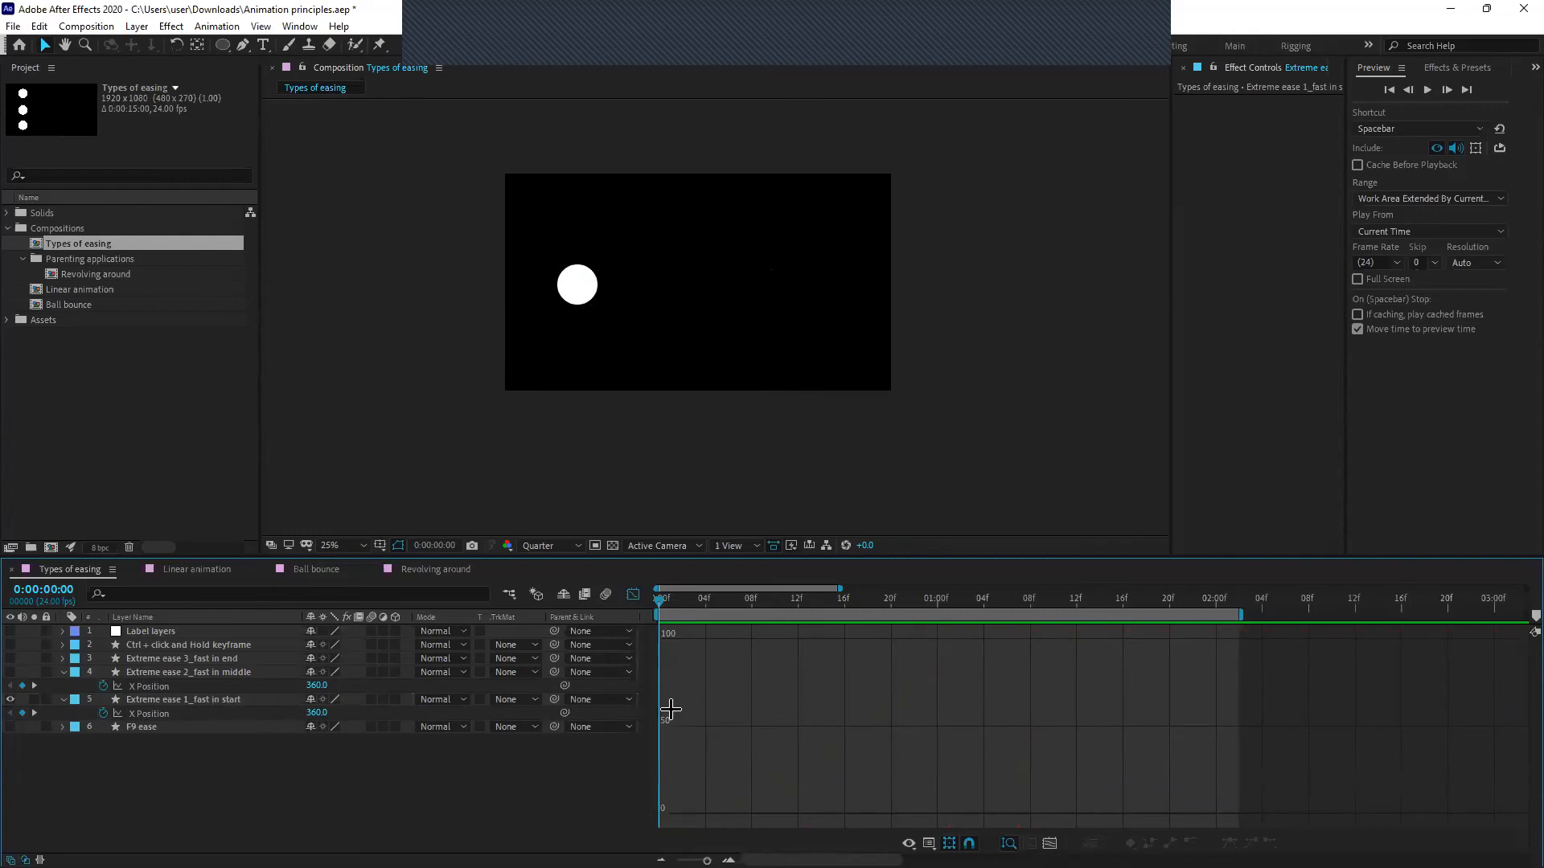
{"action": "left_click", "coordinate": [153, 713]}
{"action": "left_click", "coordinate": [153, 713]}
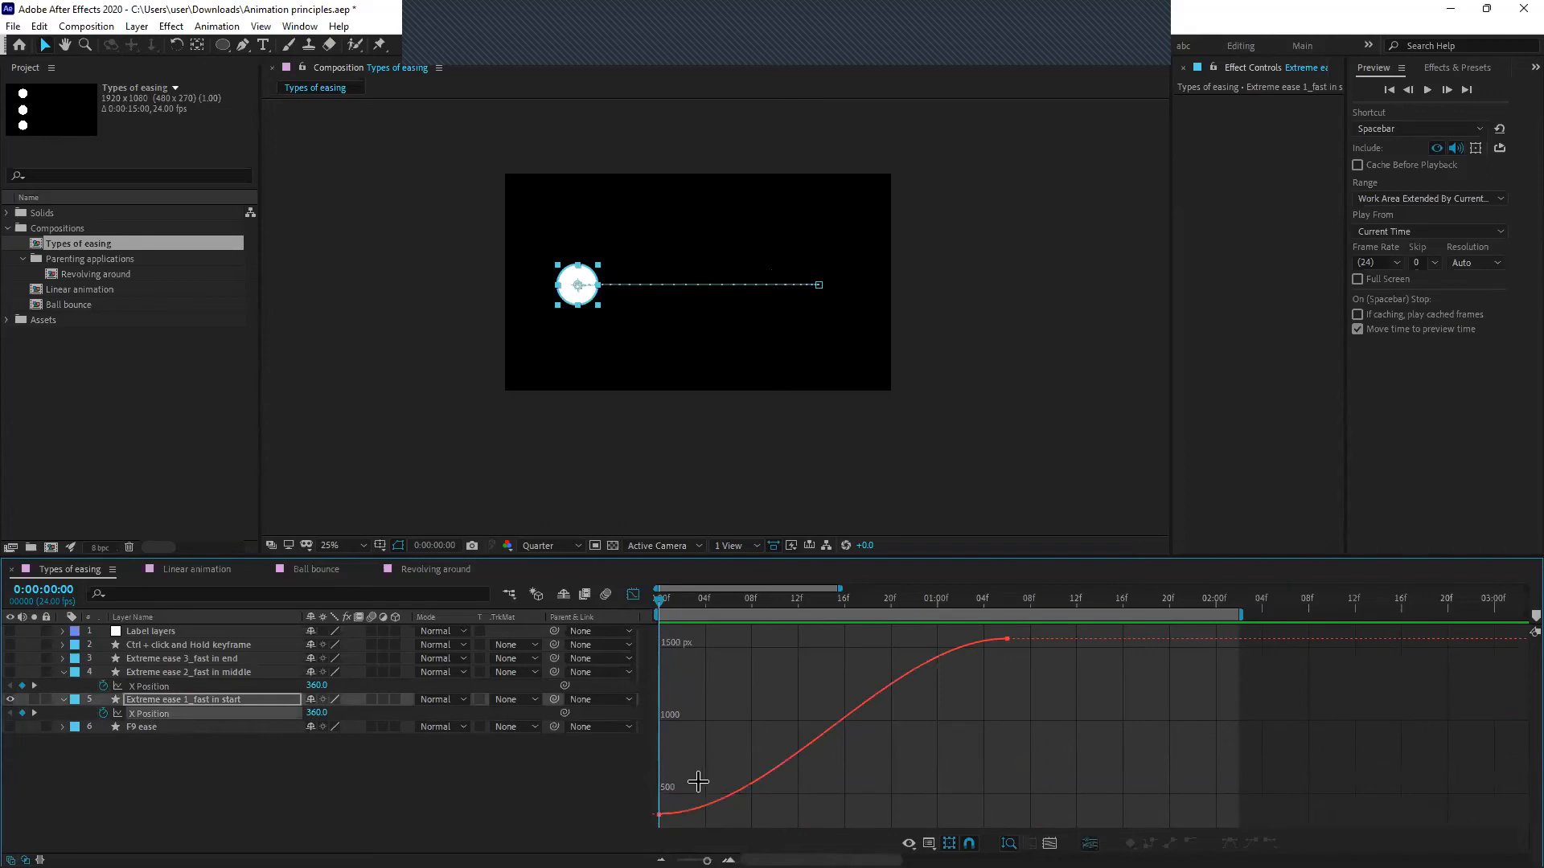
{"action": "left_click", "coordinate": [660, 814]}
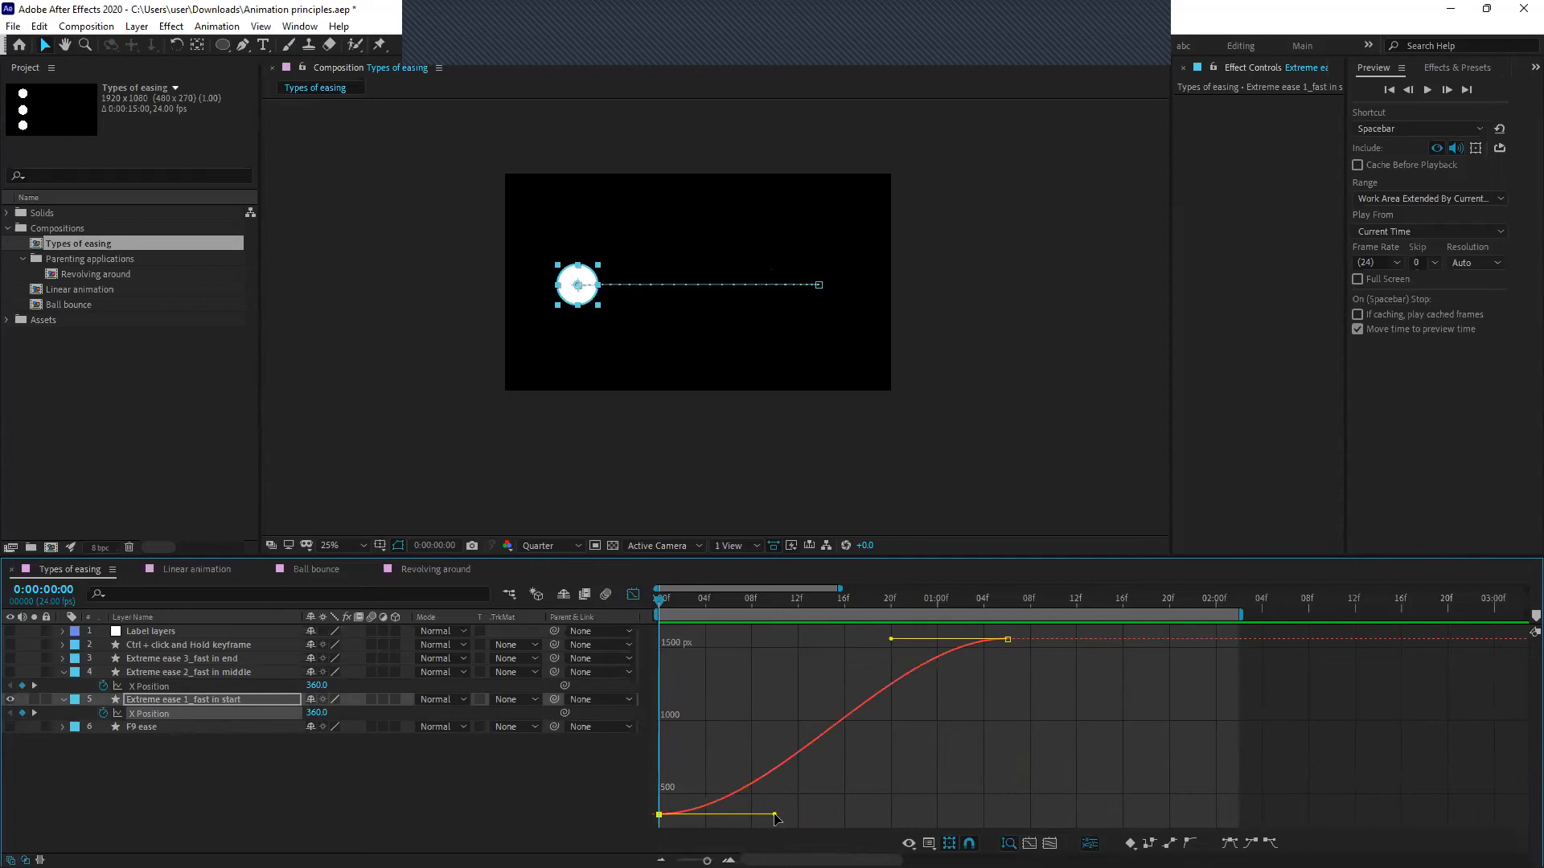
{"action": "left_click_drag", "start_coordinate": [770, 804], "coordinate": [653, 670]}
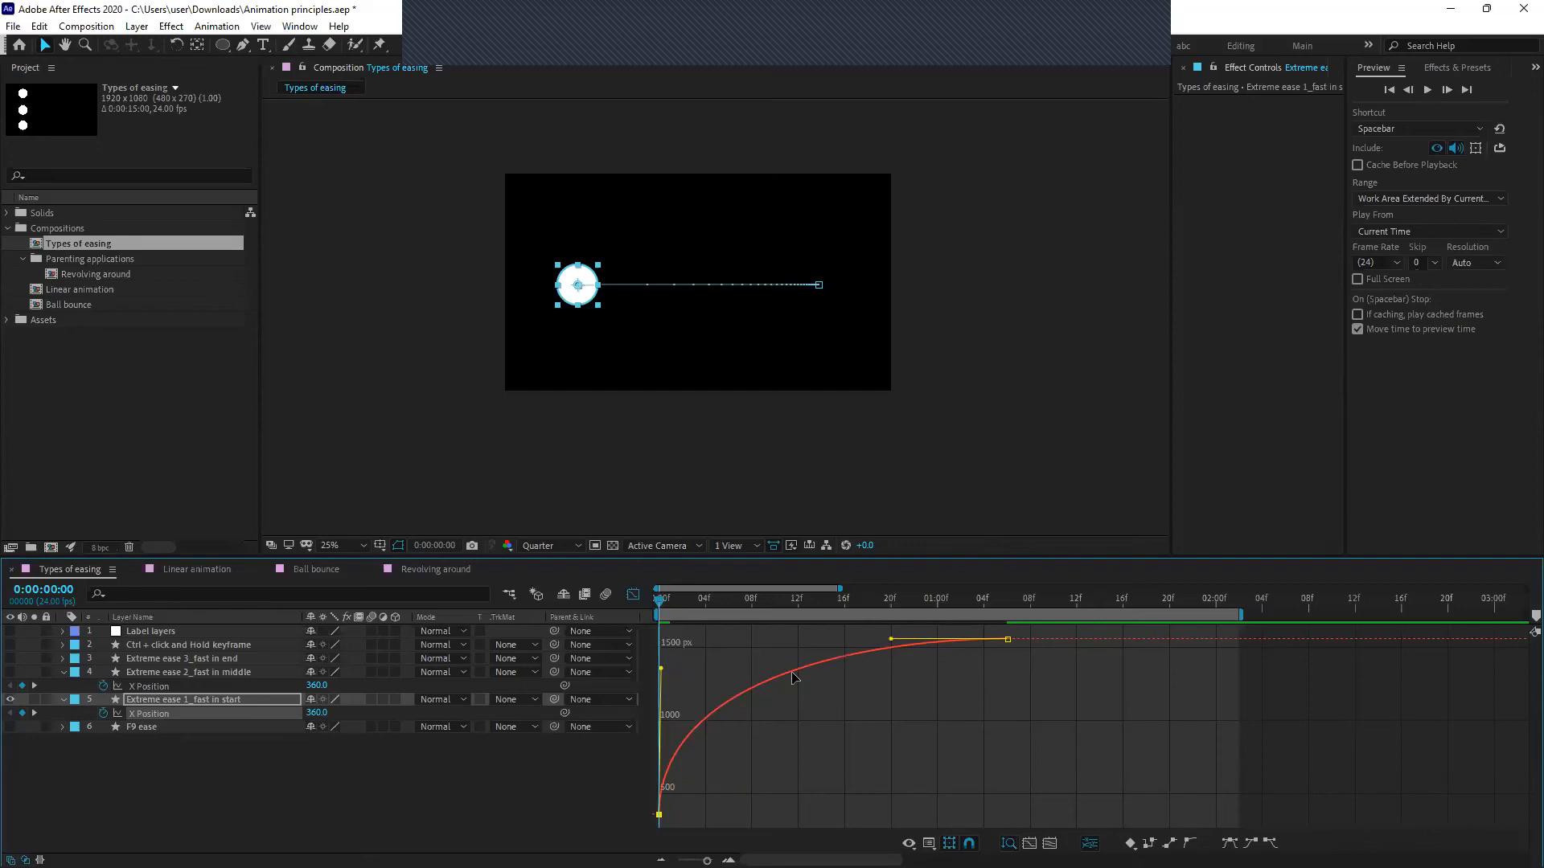
Deselect the keyframes and preview the fast-start motion against its curve
{"action": "left_click", "coordinate": [983, 651]}
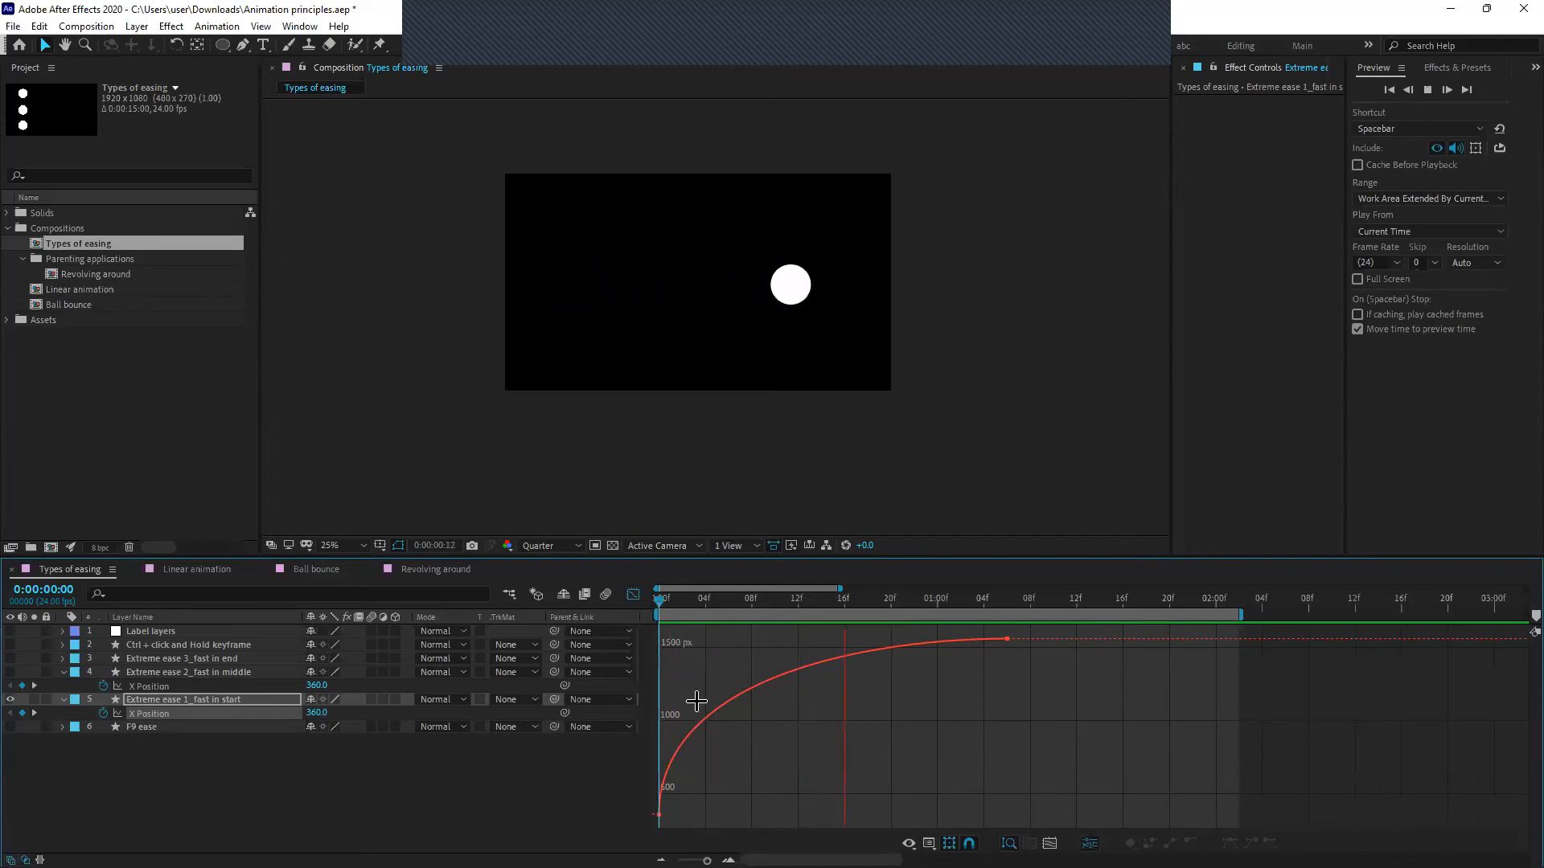
{"action": "key", "text": "space"}
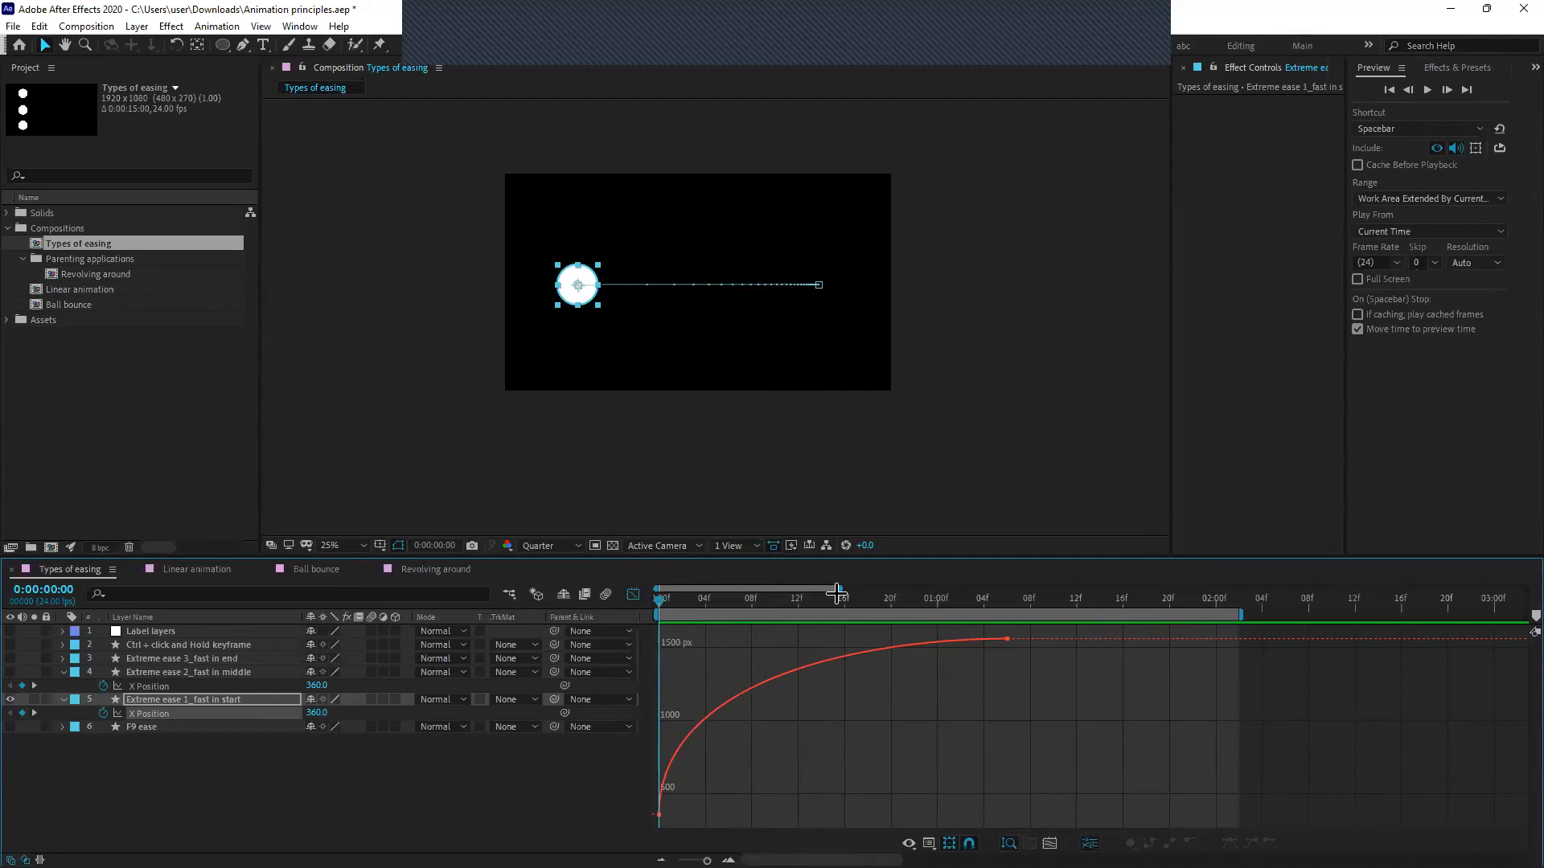
{"action": "key", "text": "space"}
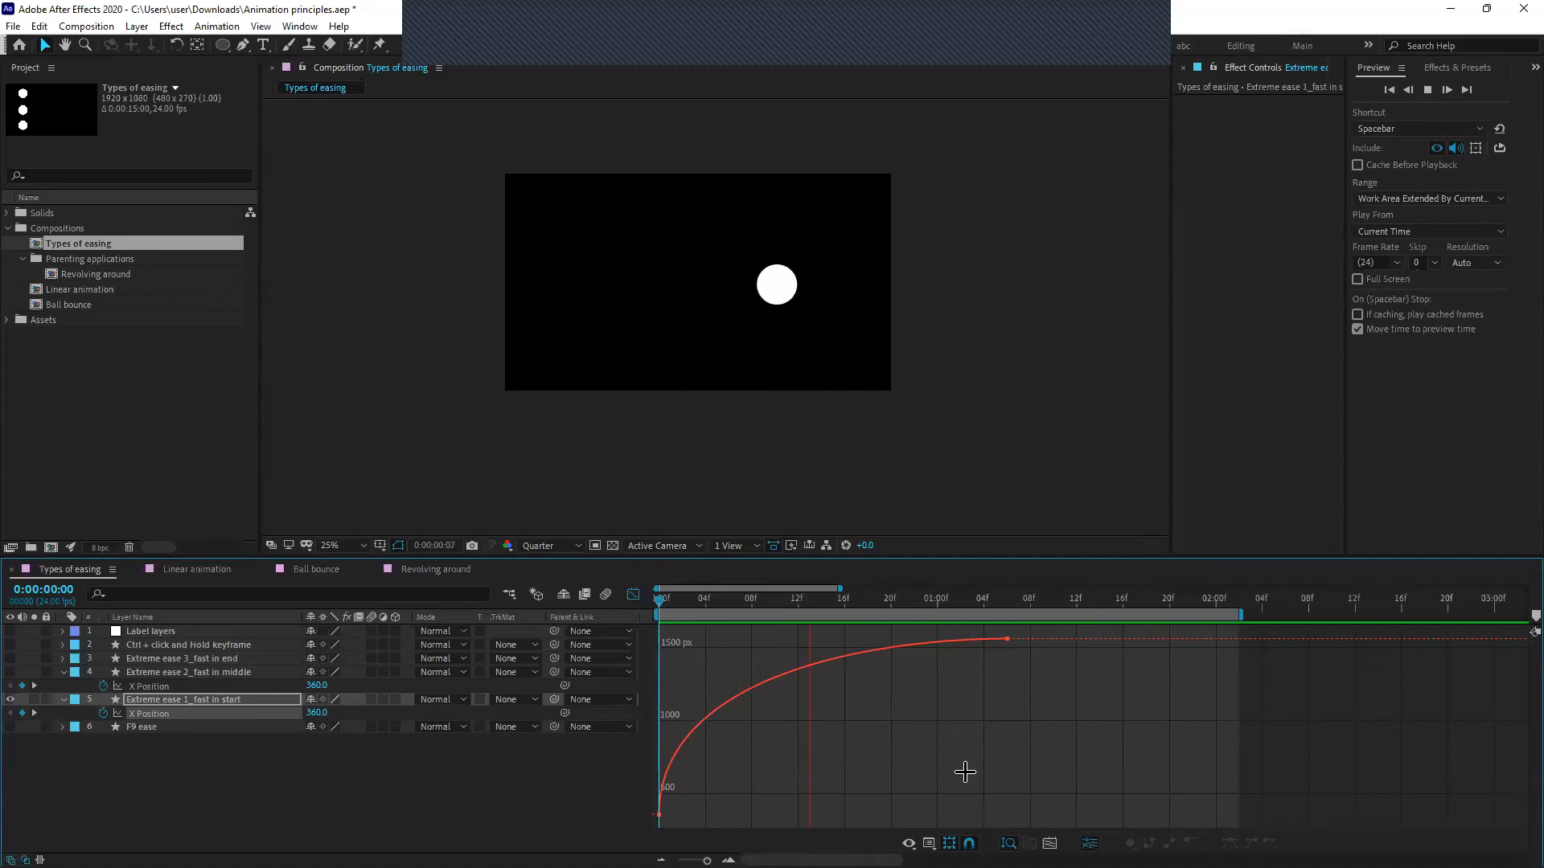
Move the playhead to the start, deselect the layer and switch the timeline from graph to layer-bar view
{"action": "left_click_drag", "start_coordinate": [665, 599], "coordinate": [517, 643]}
{"action": "left_click", "coordinate": [351, 777]}
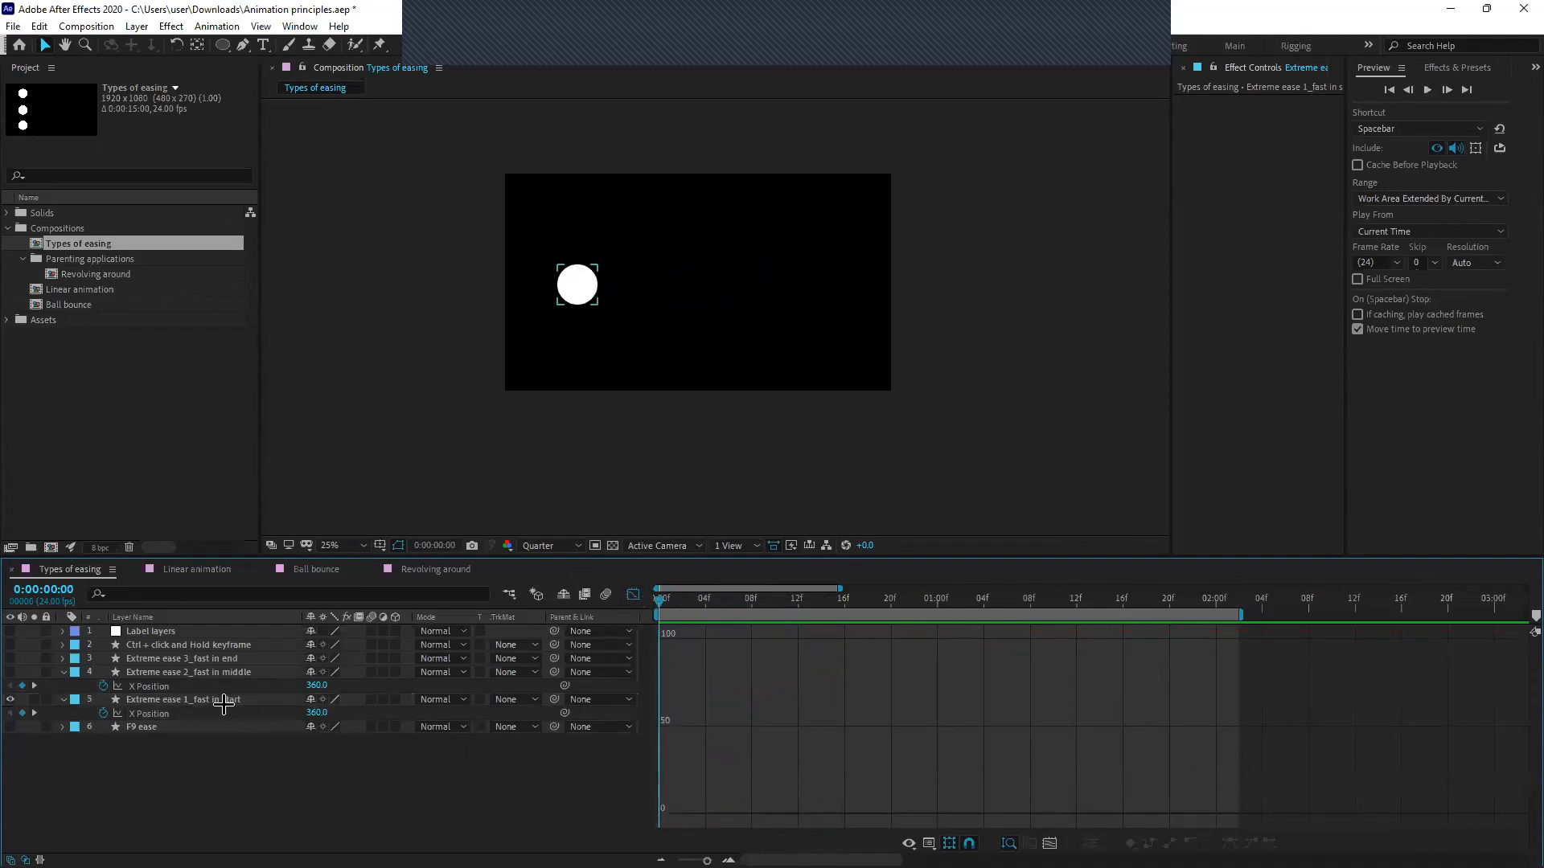
{"action": "left_click", "coordinate": [633, 595]}
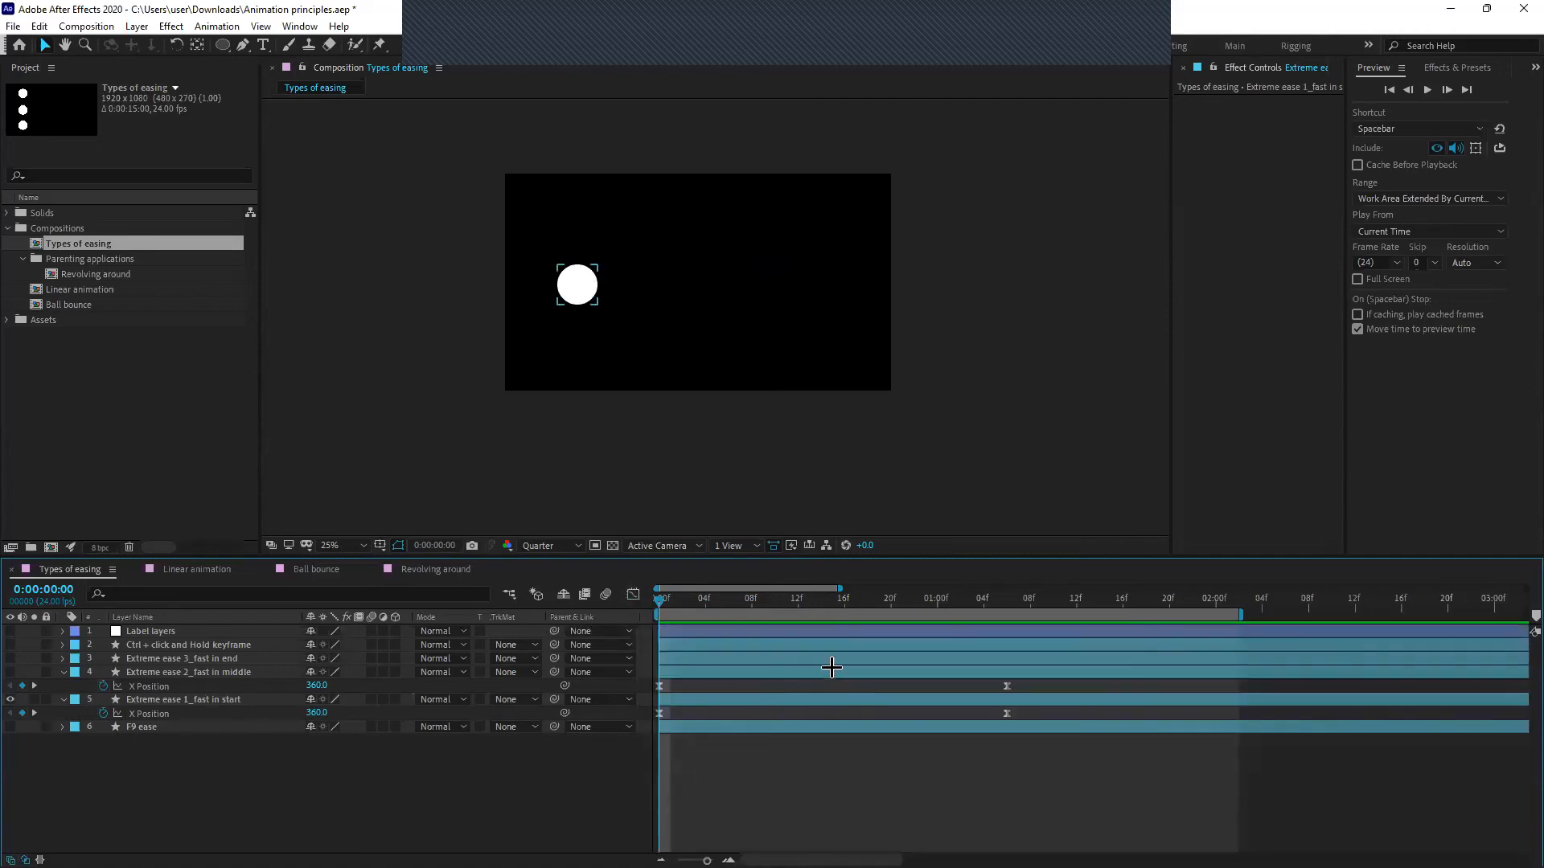
Hide Extreme ease 1_fast in start, show Extreme ease 3_fast in end and reveal its keyframed X Position
{"action": "left_click", "coordinate": [214, 659]}
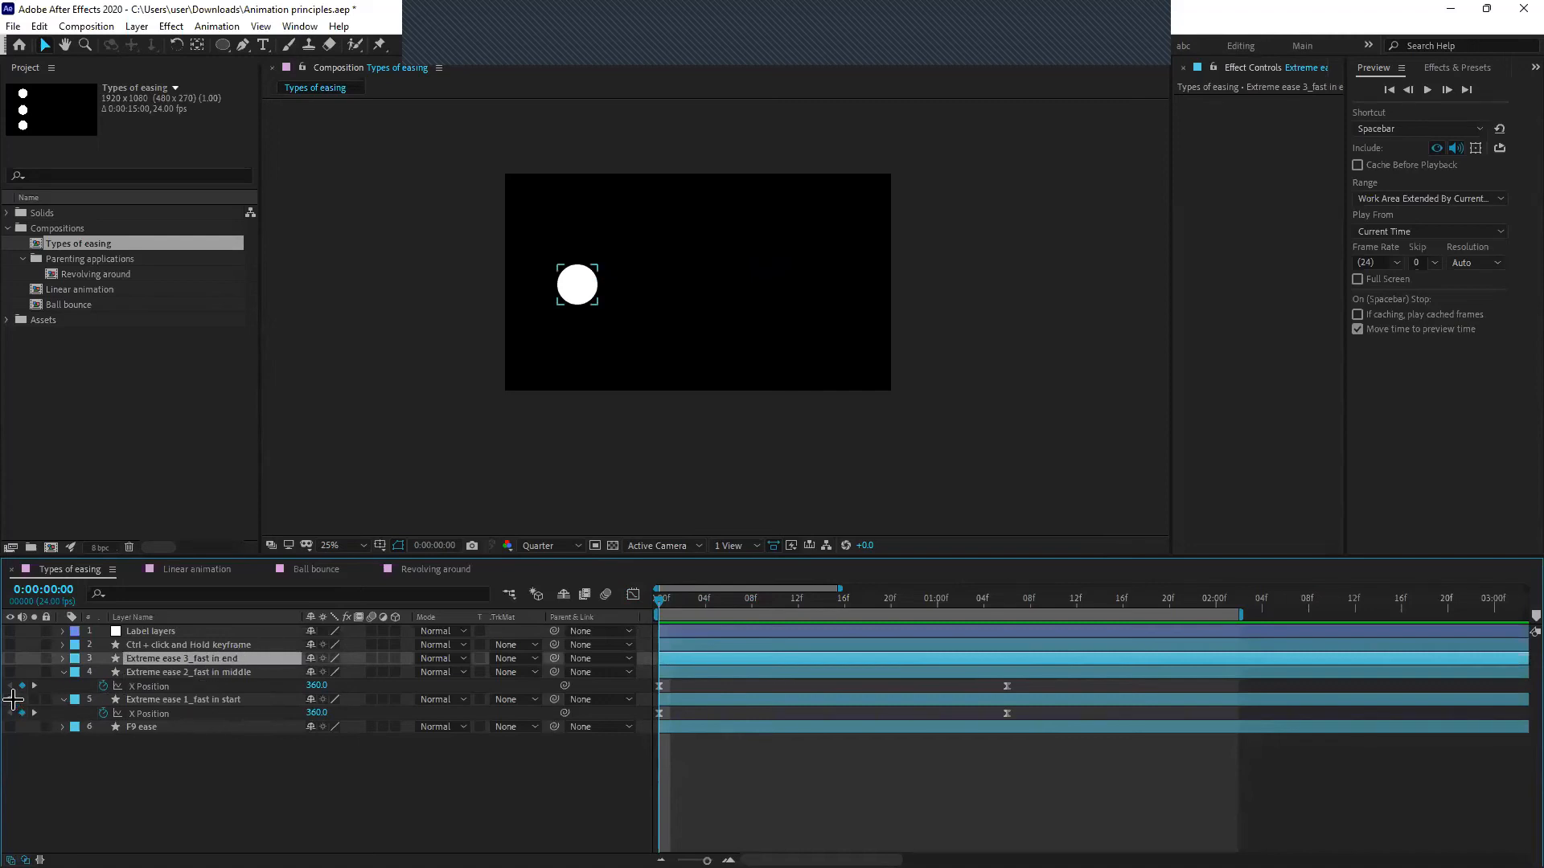
{"action": "left_click", "coordinate": [195, 702]}
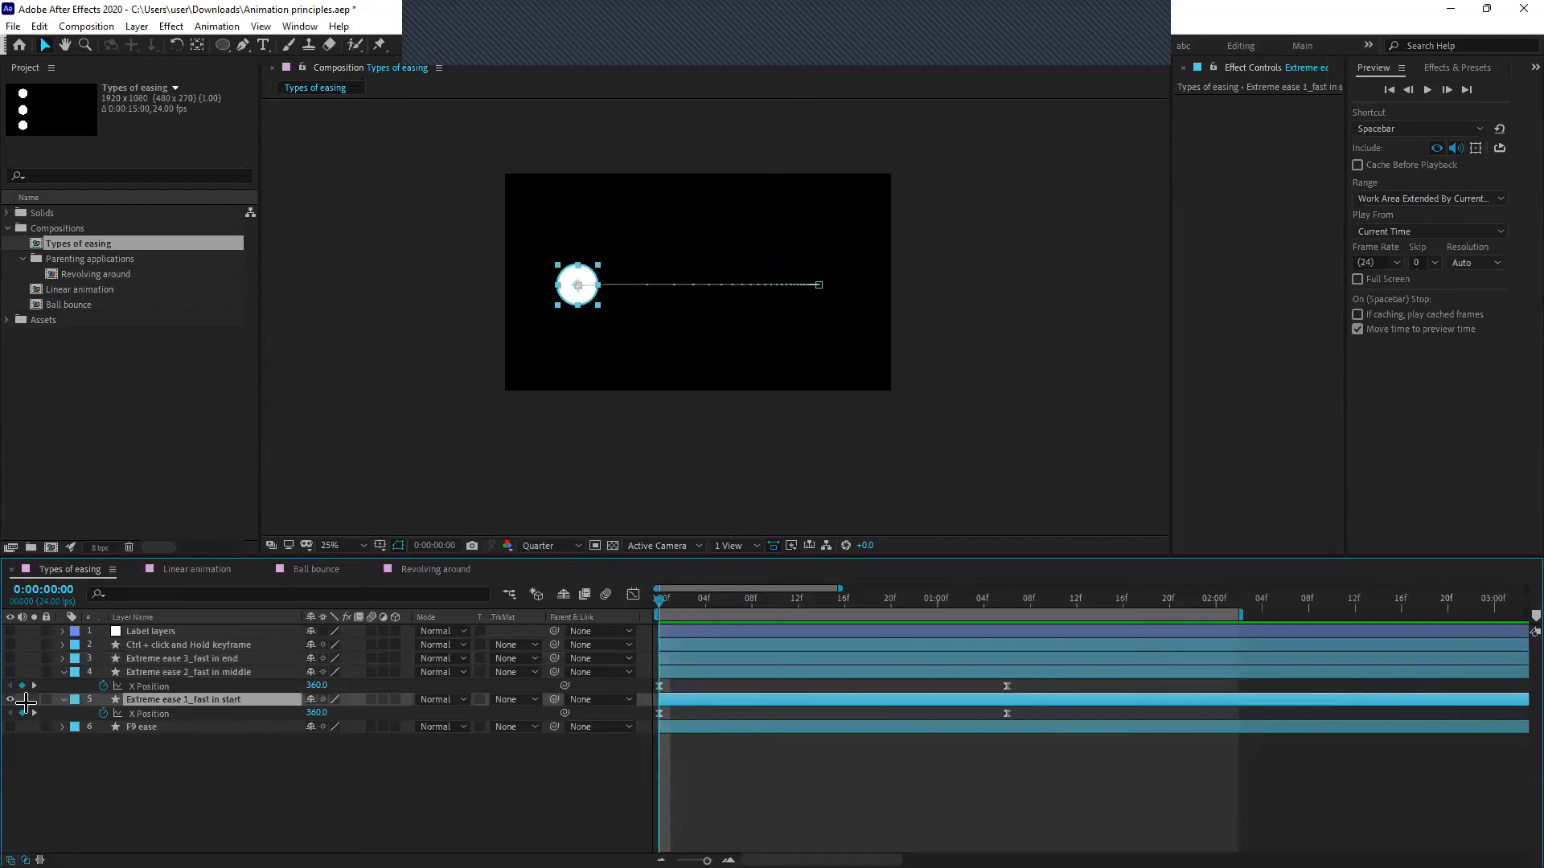
{"action": "left_click", "coordinate": [11, 700]}
{"action": "left_click", "coordinate": [188, 661]}
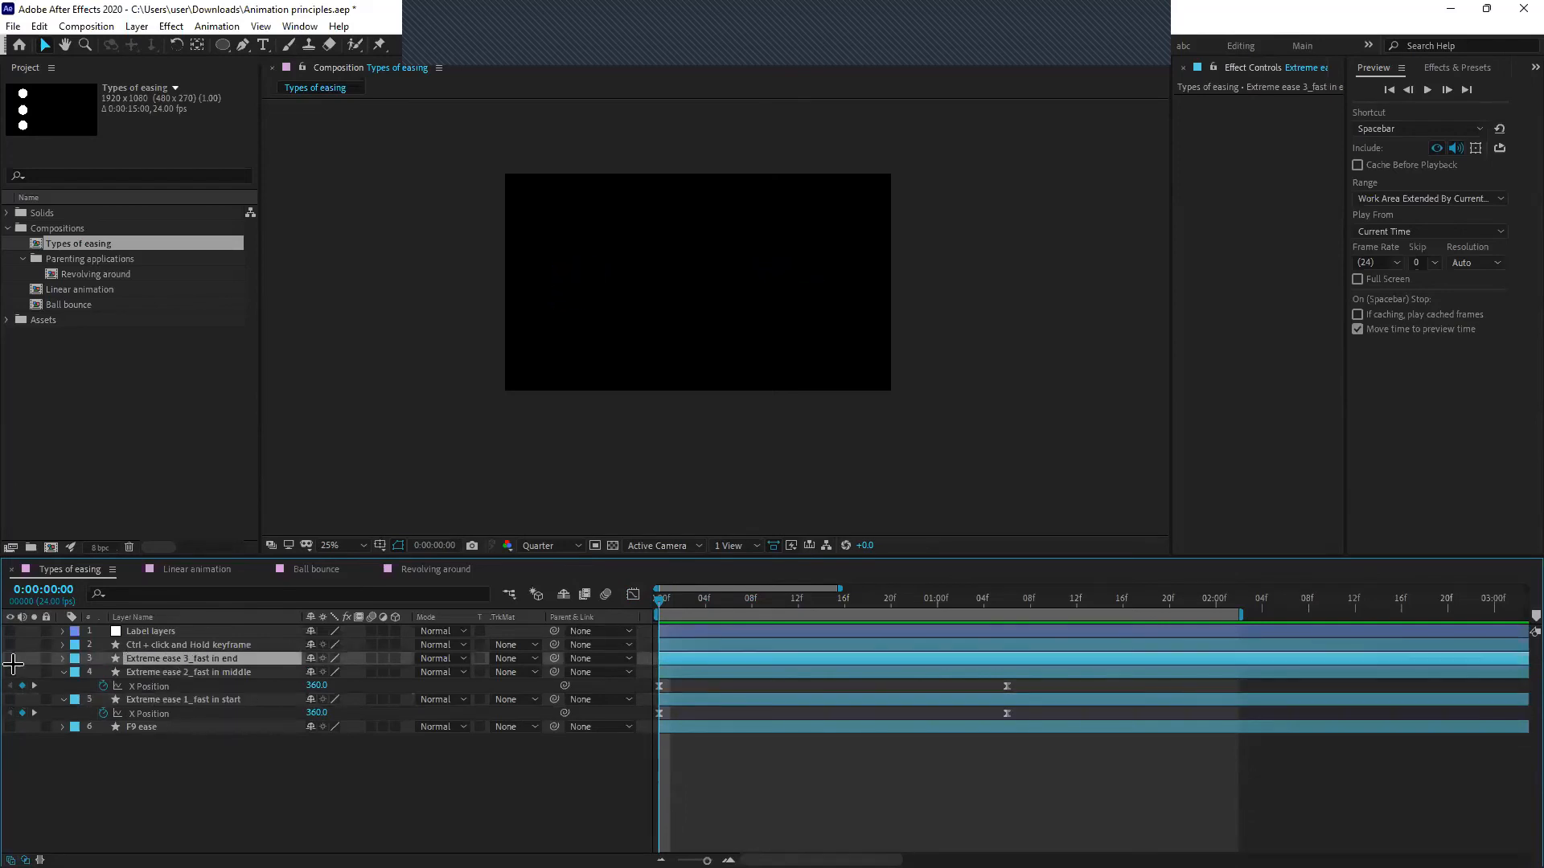
{"action": "left_click", "coordinate": [11, 659]}
{"action": "key", "text": "u"}
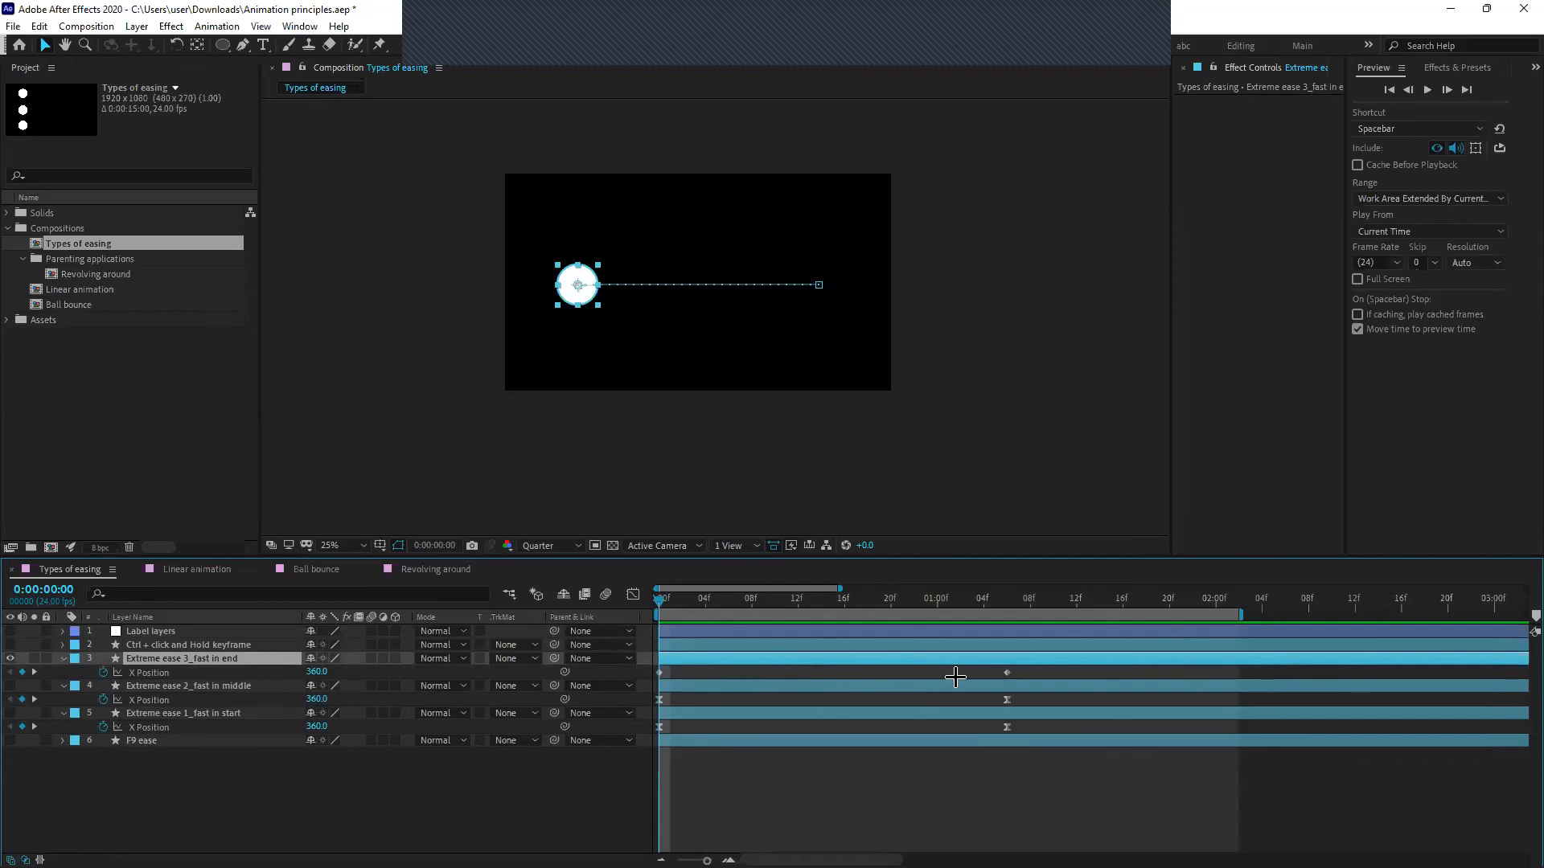
Apply Easy Ease to the X Position keyframes of Extreme ease 3_fast in end and show their curve in the graph editor
{"action": "left_click", "coordinate": [231, 674]}
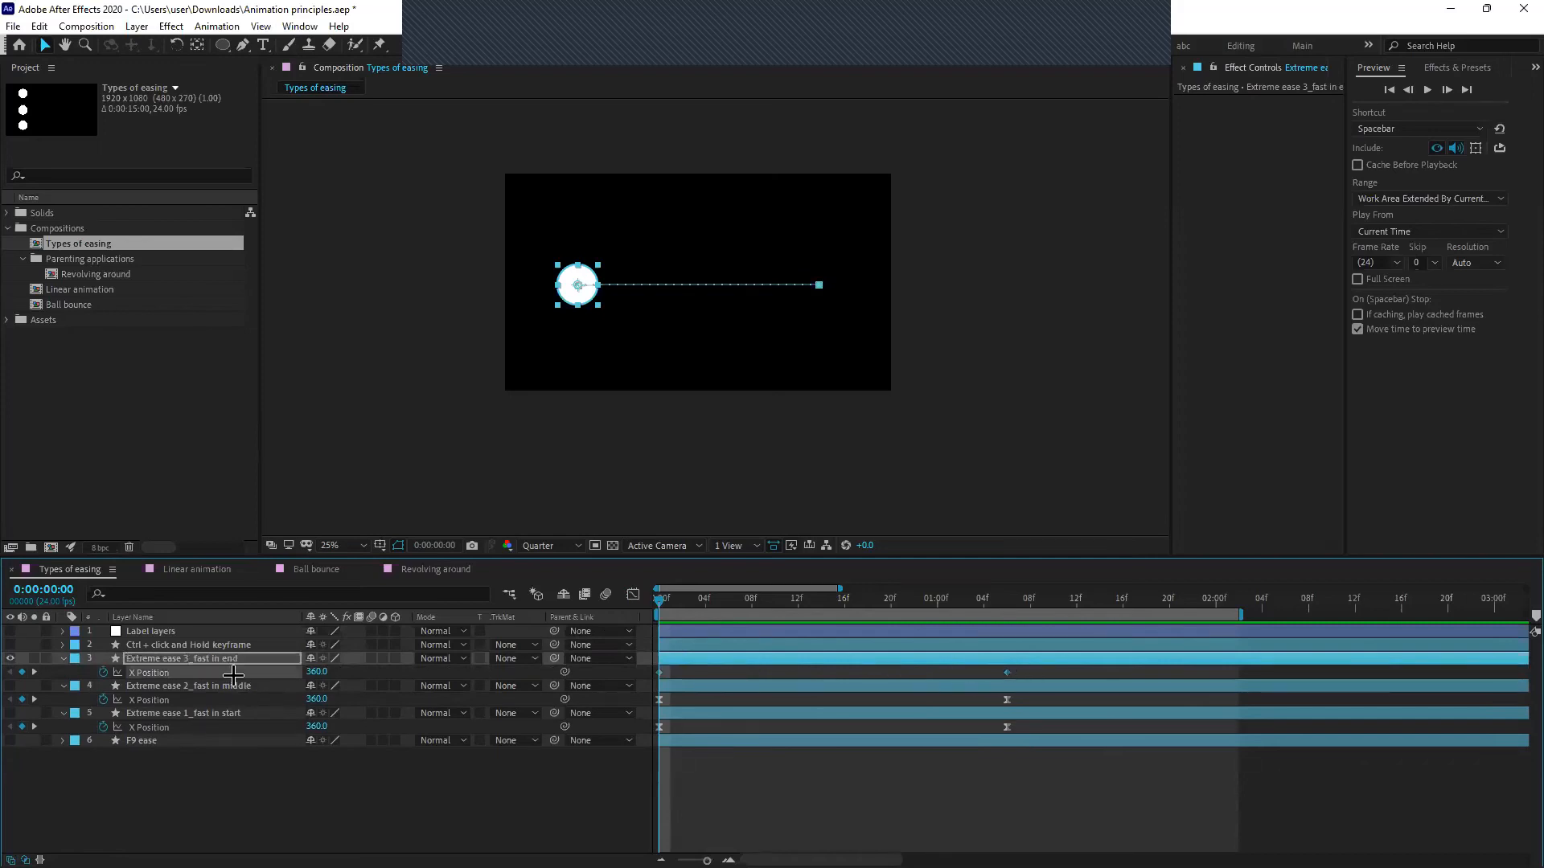
{"action": "key", "text": "F9"}
{"action": "left_click", "coordinate": [631, 594]}
{"action": "left_click_drag", "start_coordinate": [690, 769], "coordinate": [638, 817]}
{"action": "left_click", "coordinate": [954, 737]}
Swing the last X Position keyframe's handle straight down, lengthen the first keyframe's handle along the bottom and preview the fast-end motion
{"action": "left_click_drag", "start_coordinate": [1037, 707], "coordinate": [980, 607]}
{"action": "left_click_drag", "start_coordinate": [889, 641], "coordinate": [1071, 786]}
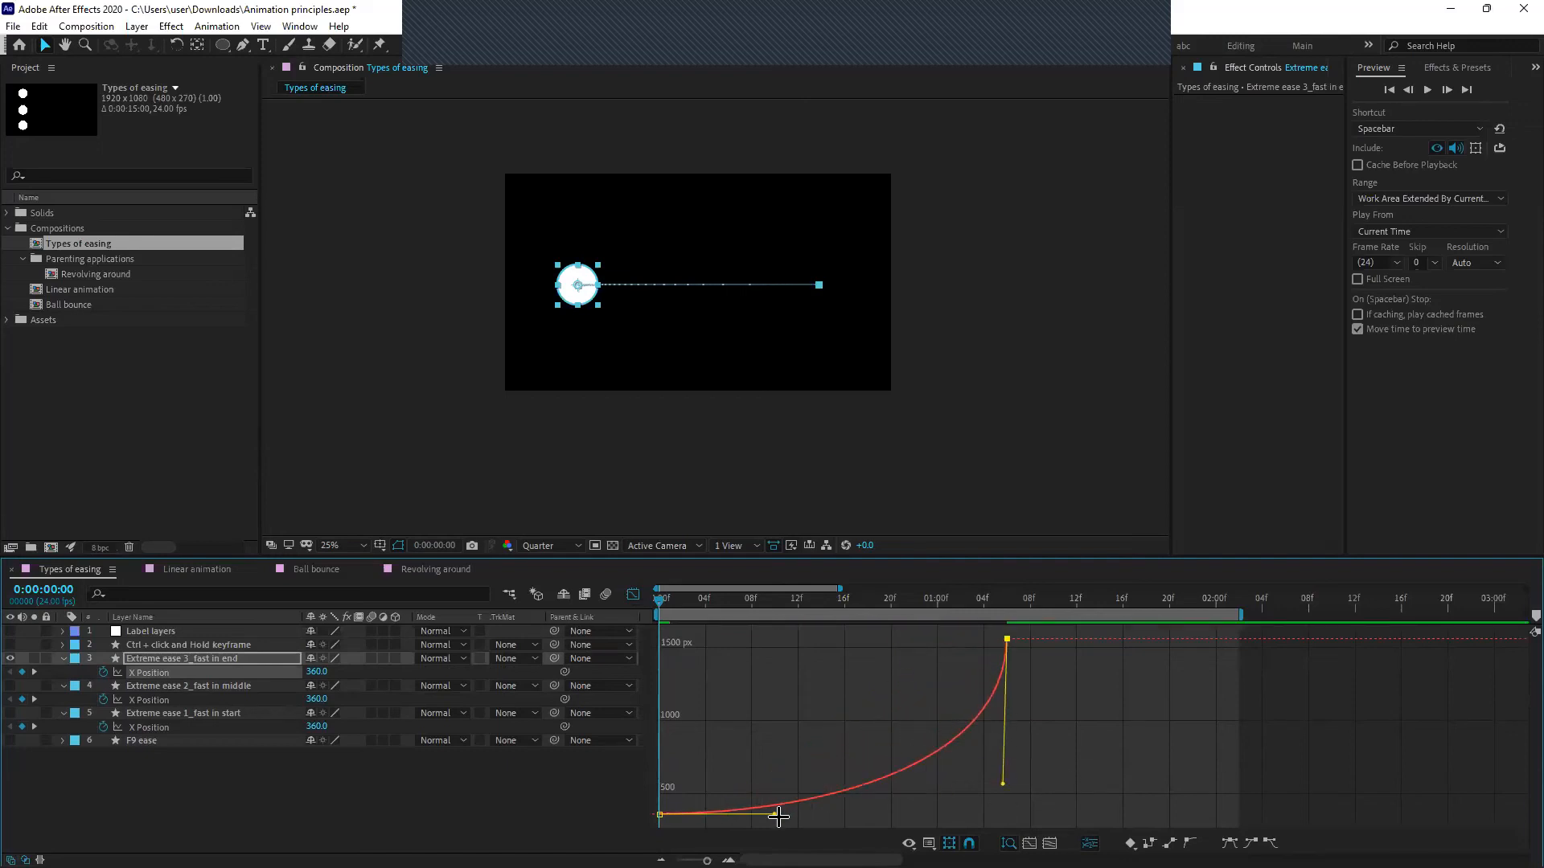
{"action": "left_click_drag", "start_coordinate": [776, 820], "coordinate": [920, 820]}
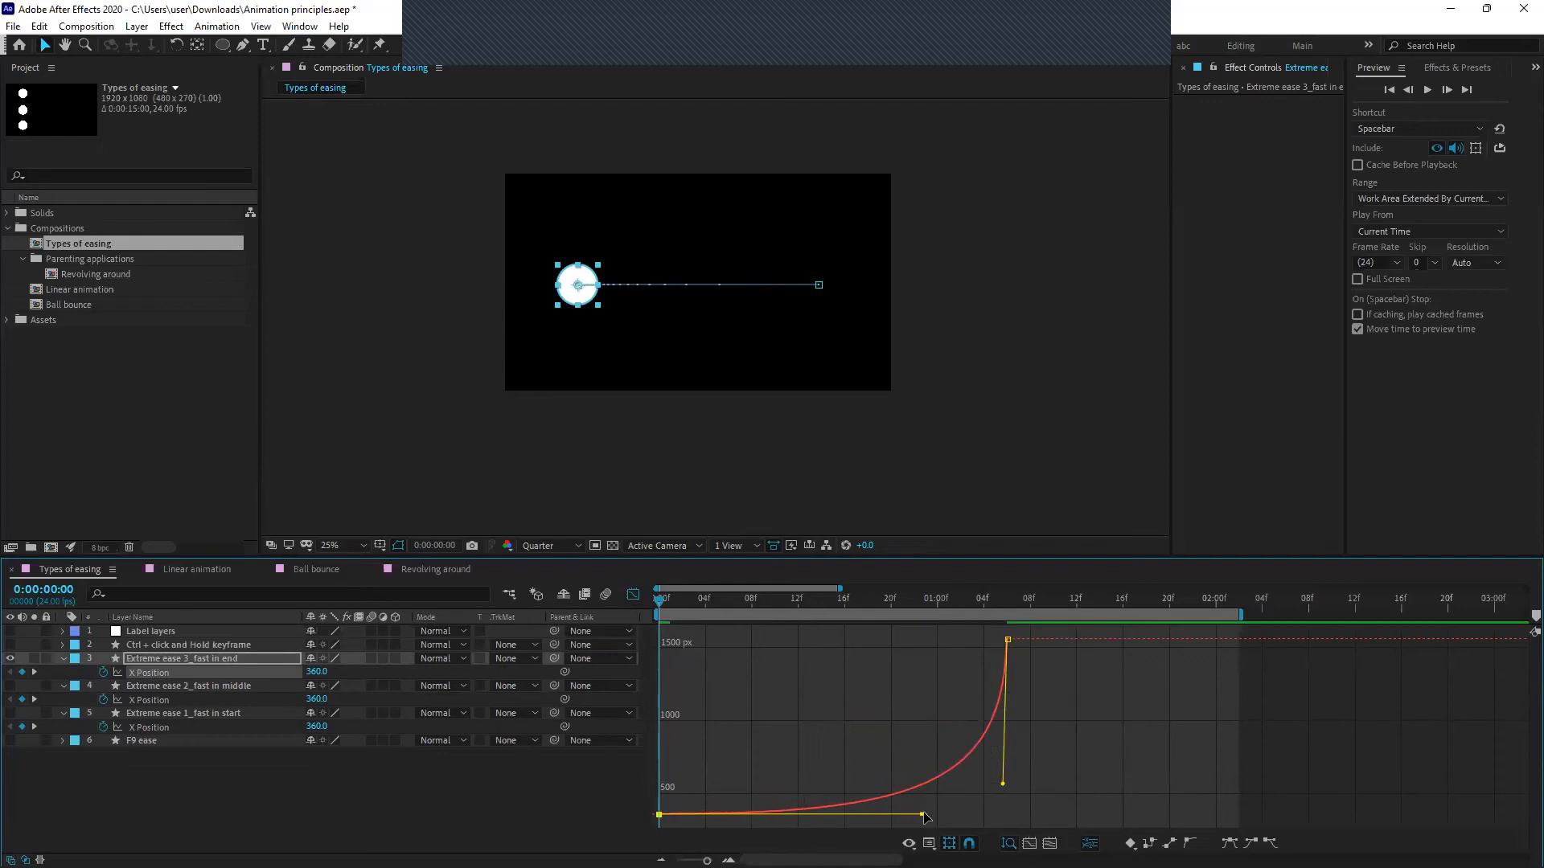
{"action": "left_click_drag", "start_coordinate": [924, 819], "coordinate": [878, 813]}
{"action": "key", "text": "space"}
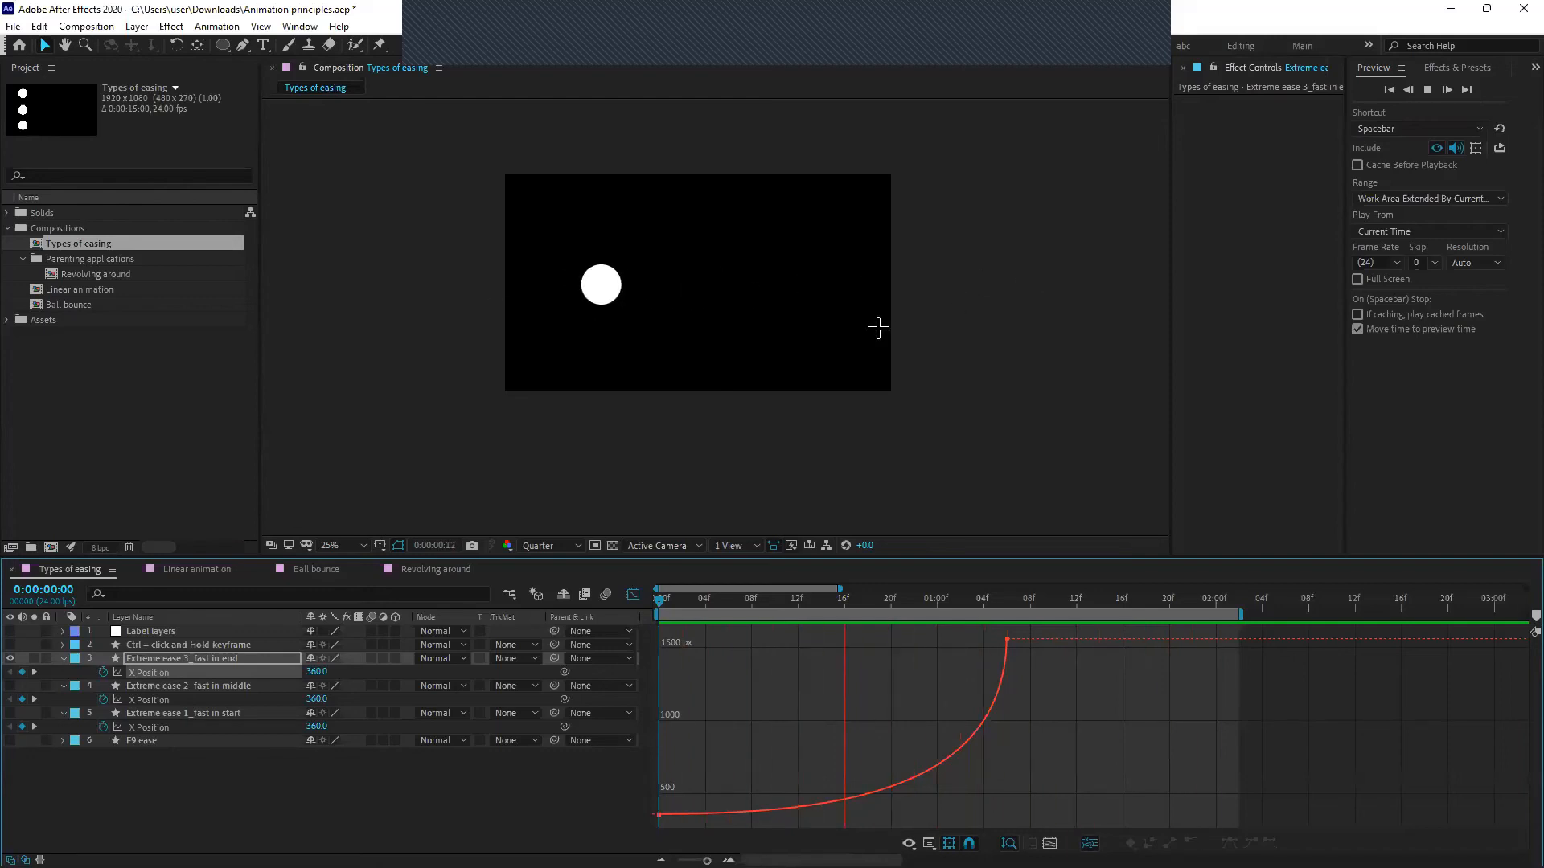
Return the timeline to layer-bar view, scrub through the fast-end motion and move the playhead back to the start
{"action": "left_click", "coordinate": [633, 595]}
{"action": "key", "text": "space"}
{"action": "left_click_drag", "start_coordinate": [661, 603], "coordinate": [770, 699]}
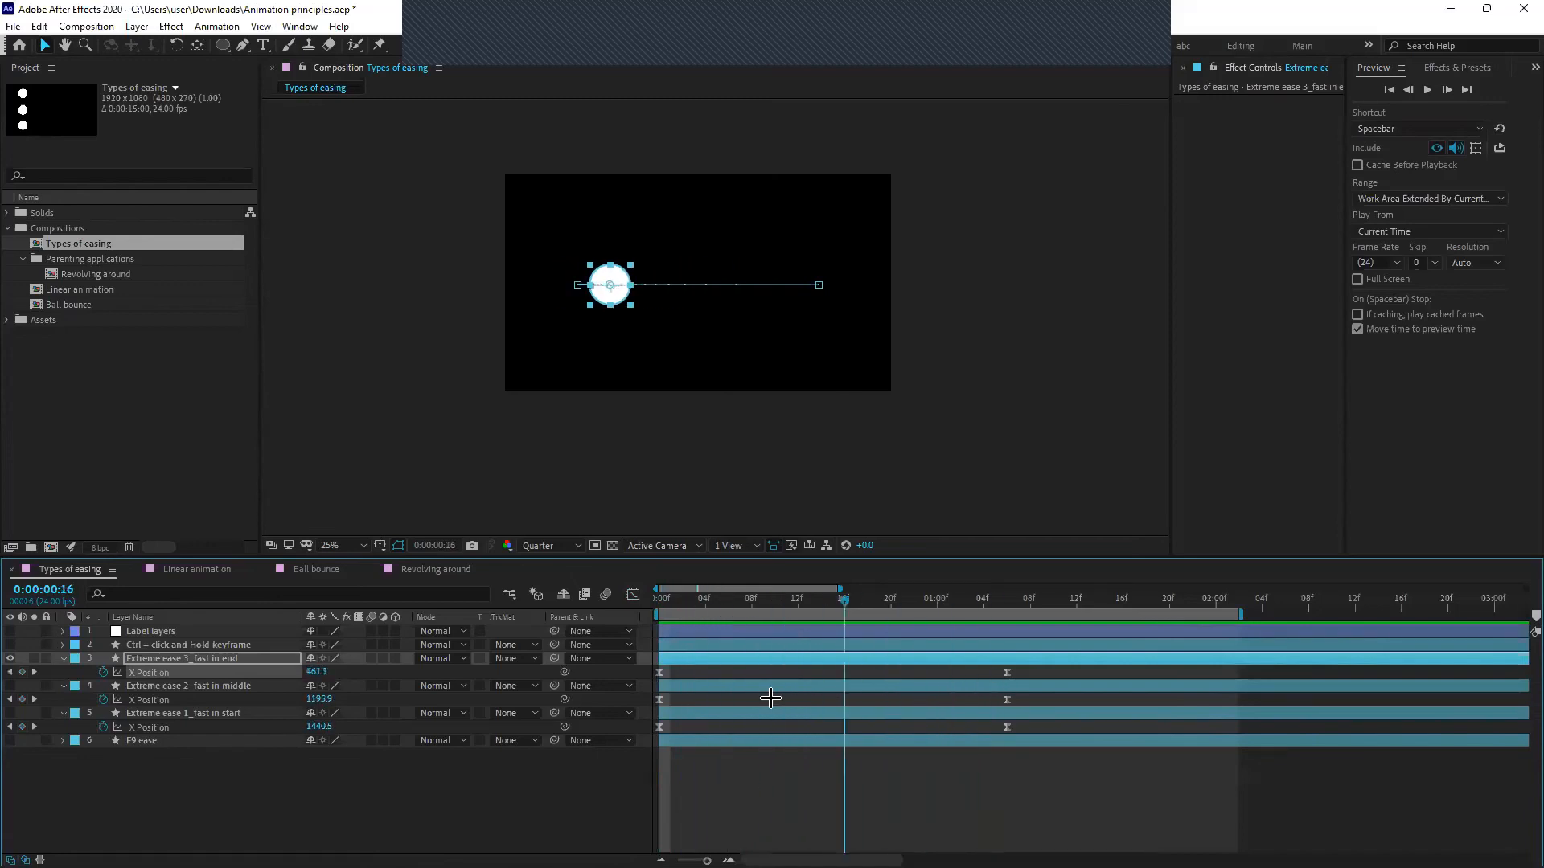
{"action": "key", "text": "Home"}
{"action": "left_click", "coordinate": [680, 801]}
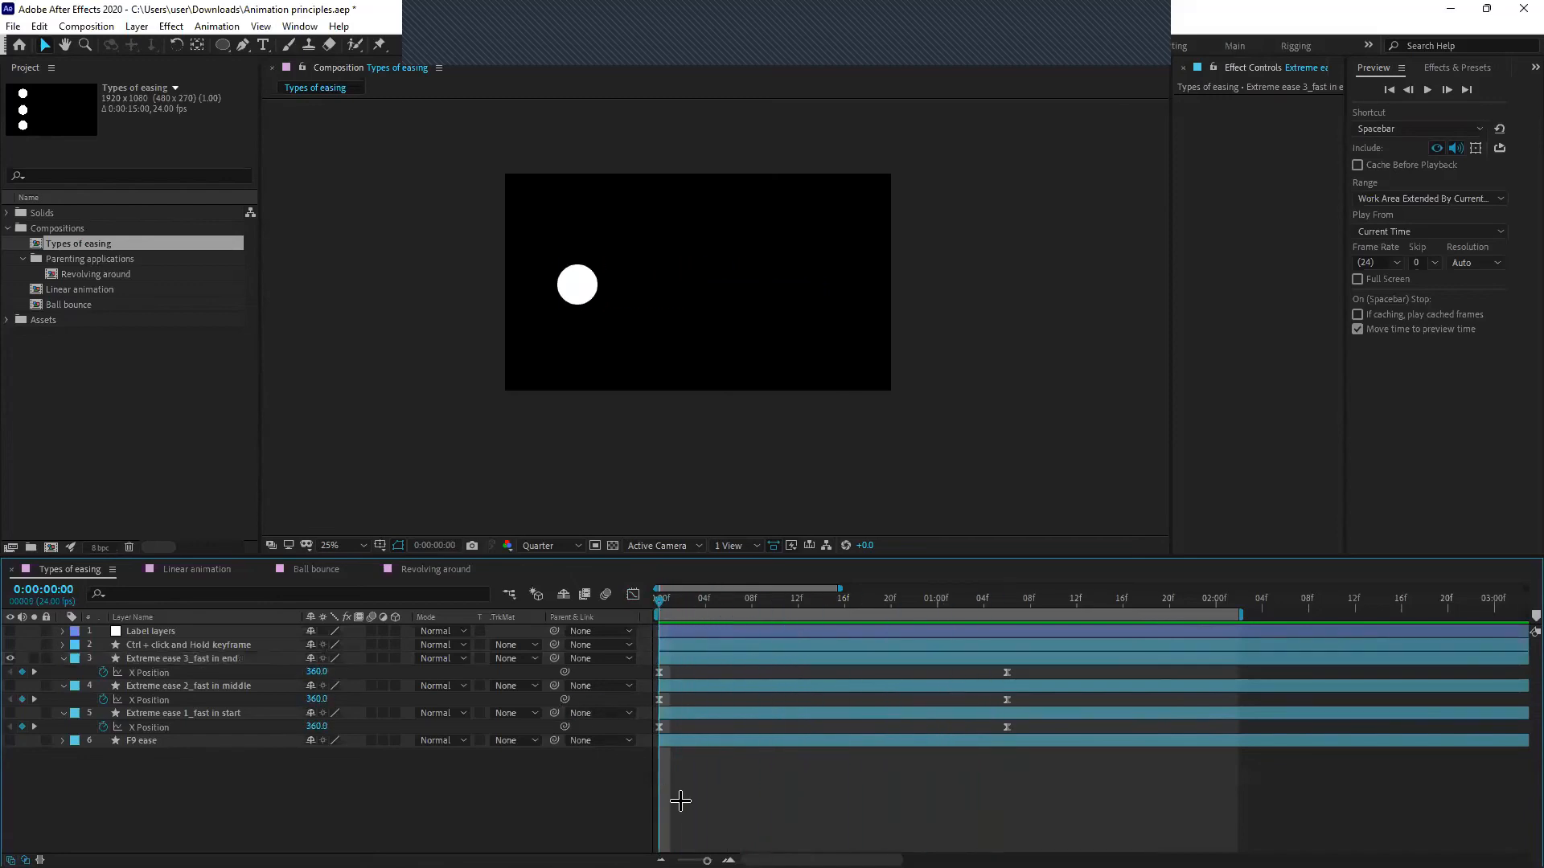
Collapse the revealed properties of the three Extreme ease layers
{"action": "left_click", "coordinate": [74, 663]}
{"action": "left_click", "coordinate": [63, 657]}
{"action": "left_click", "coordinate": [63, 672]}
{"action": "left_click", "coordinate": [63, 686]}
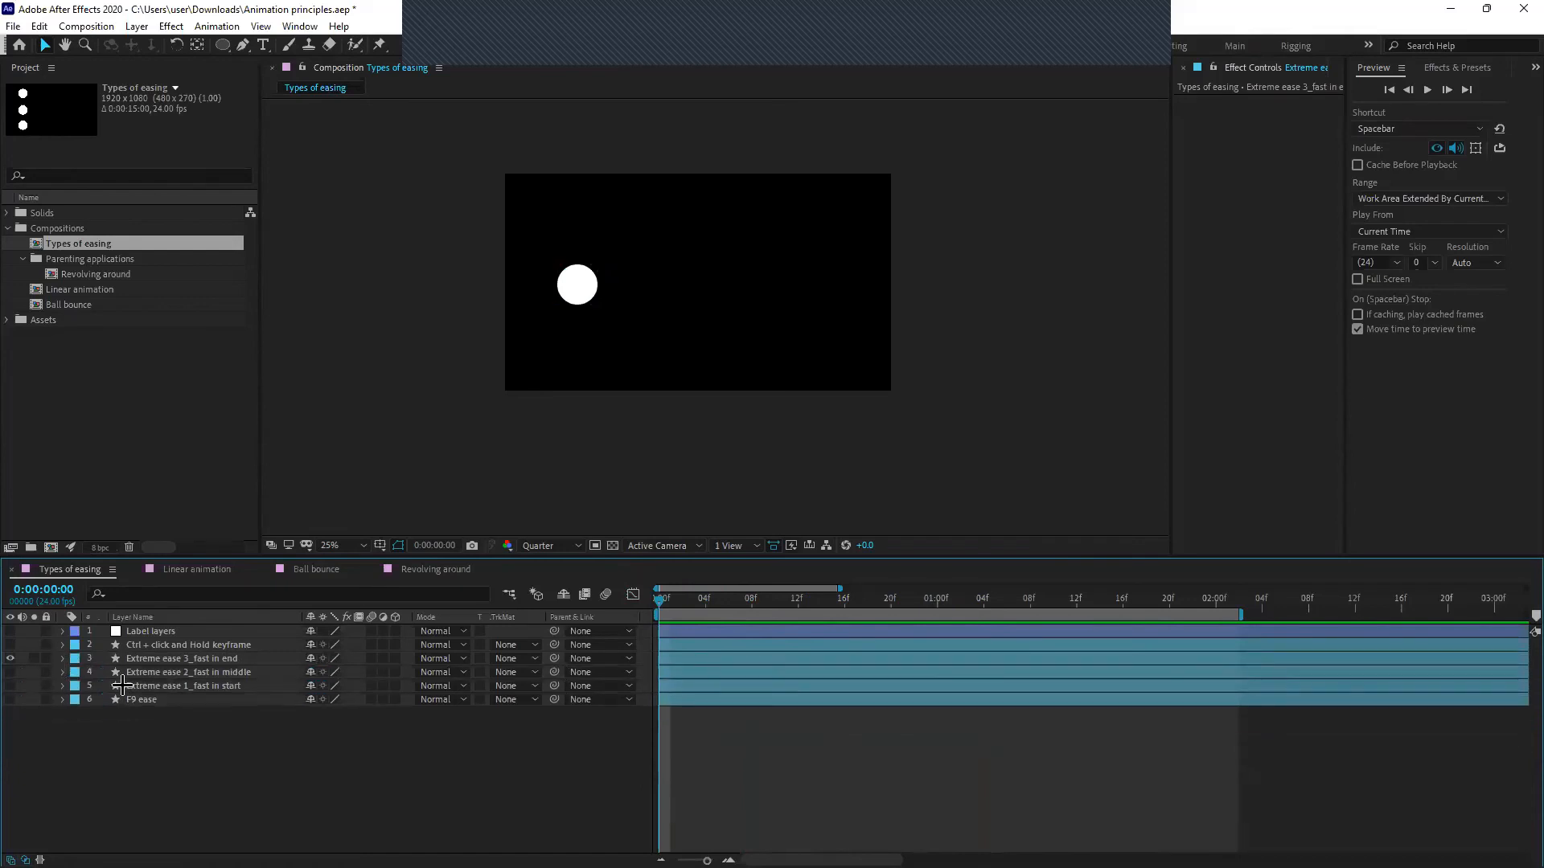
Hide Extreme ease 3_fast in end and show the F9 ease layer
{"action": "left_click", "coordinate": [140, 686]}
{"action": "left_click", "coordinate": [150, 659], "text": "shift"}
{"action": "left_click", "coordinate": [186, 742]}
{"action": "left_click", "coordinate": [11, 658]}
{"action": "left_click", "coordinate": [10, 700]}
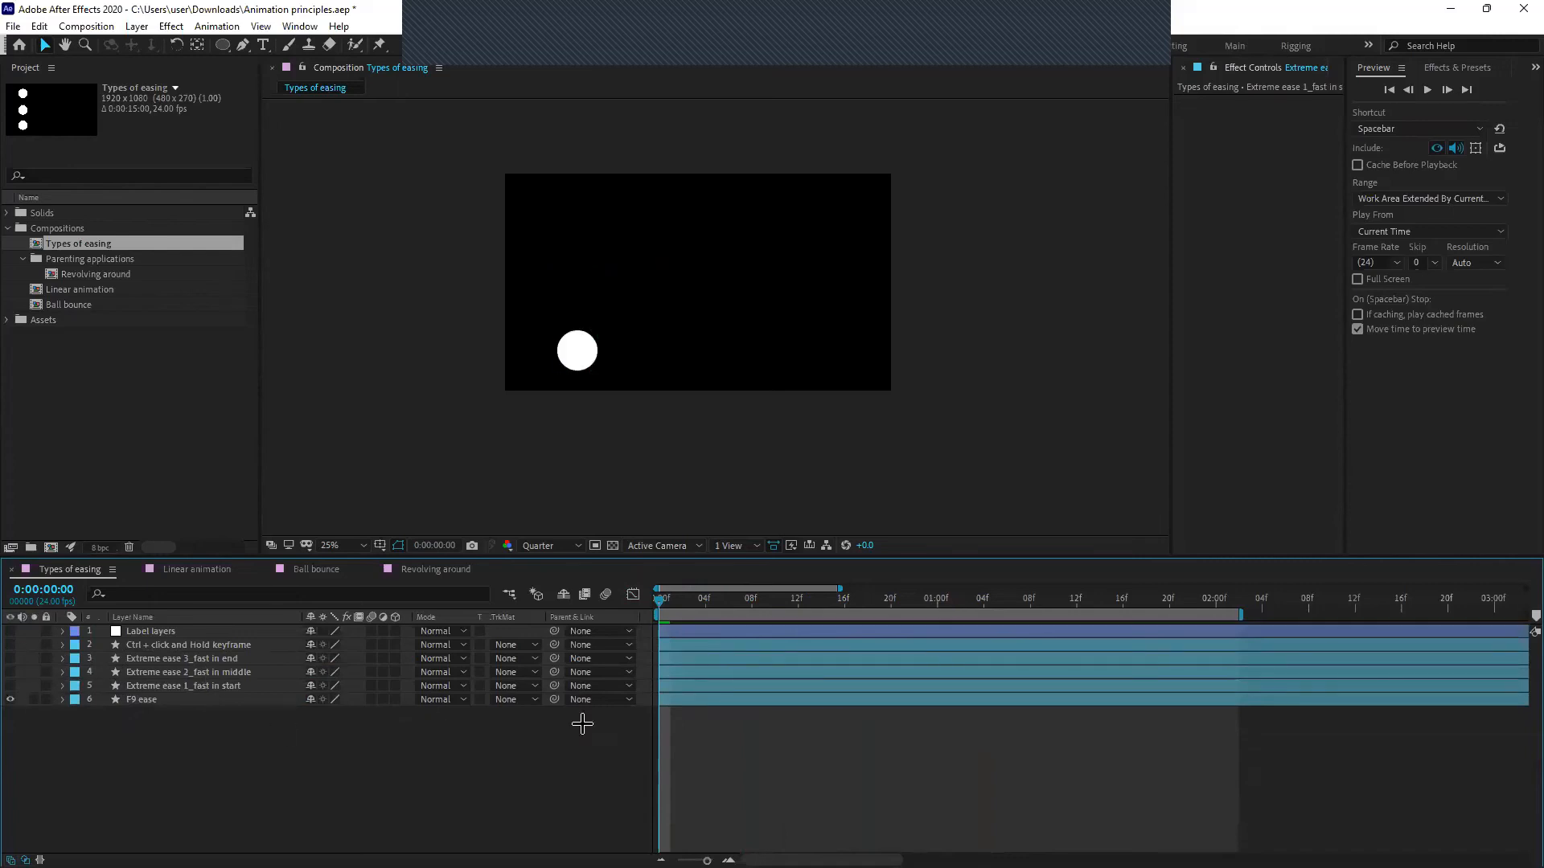
Reveal the X Position keyframes of F9 ease and inspect their eased motion
{"action": "left_click", "coordinate": [713, 700]}
{"action": "key", "text": "u"}
{"action": "left_click_drag", "start_coordinate": [1045, 708], "coordinate": [688, 743]}
{"action": "left_click", "coordinate": [689, 743]}
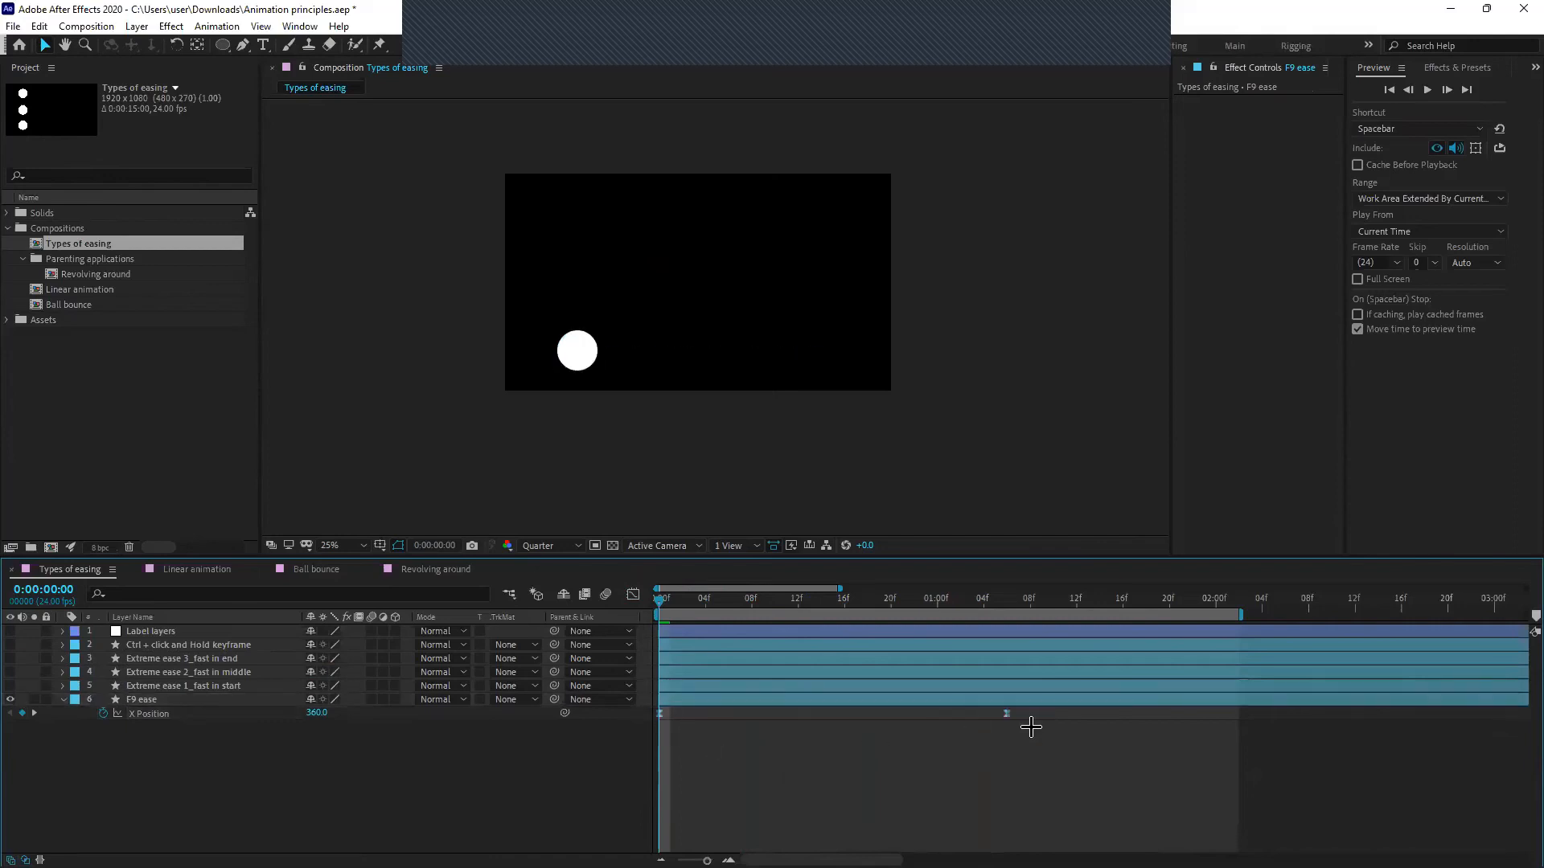
{"action": "key", "text": "space"}
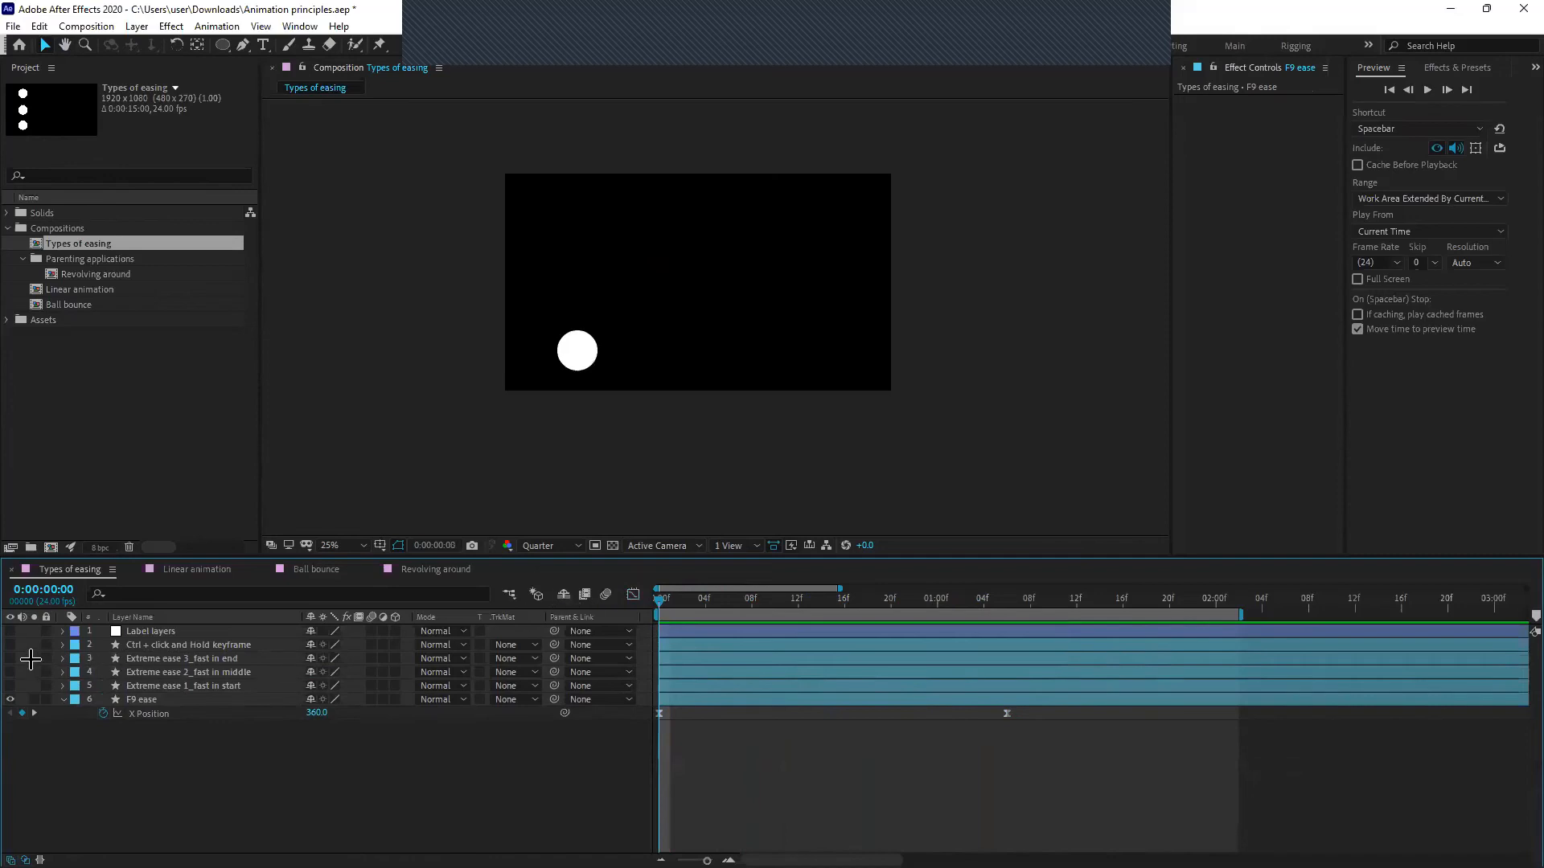
Hide F9 ease, show the Ctrl + click and Hold keyframe layer and reveal its keyframed X Position
{"action": "left_click", "coordinate": [11, 699]}
{"action": "left_click", "coordinate": [33, 645]}
{"action": "left_click", "coordinate": [11, 645]}
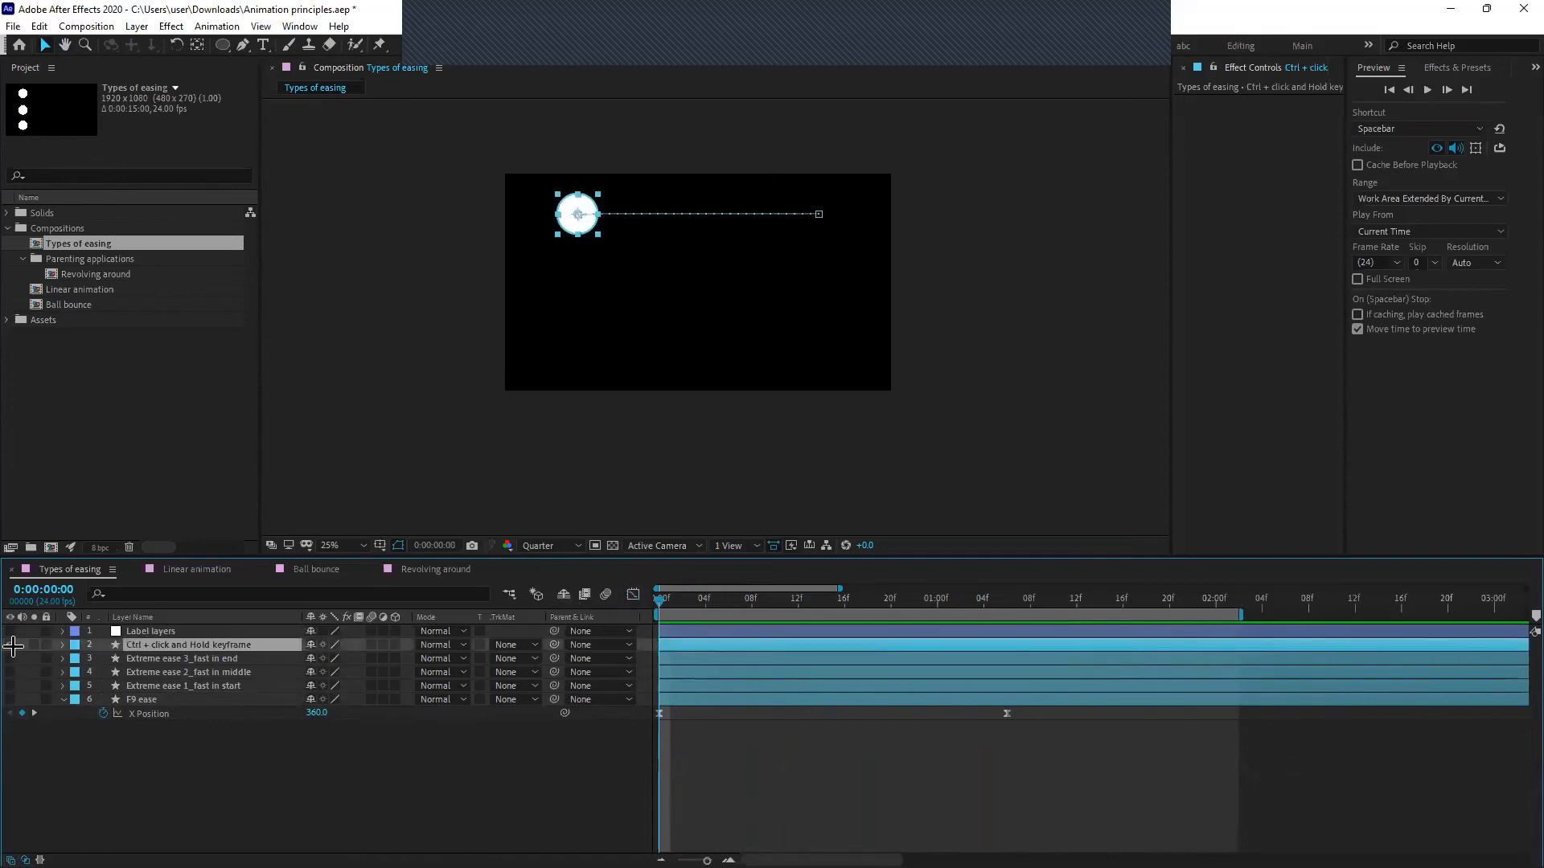
{"action": "key", "text": "u"}
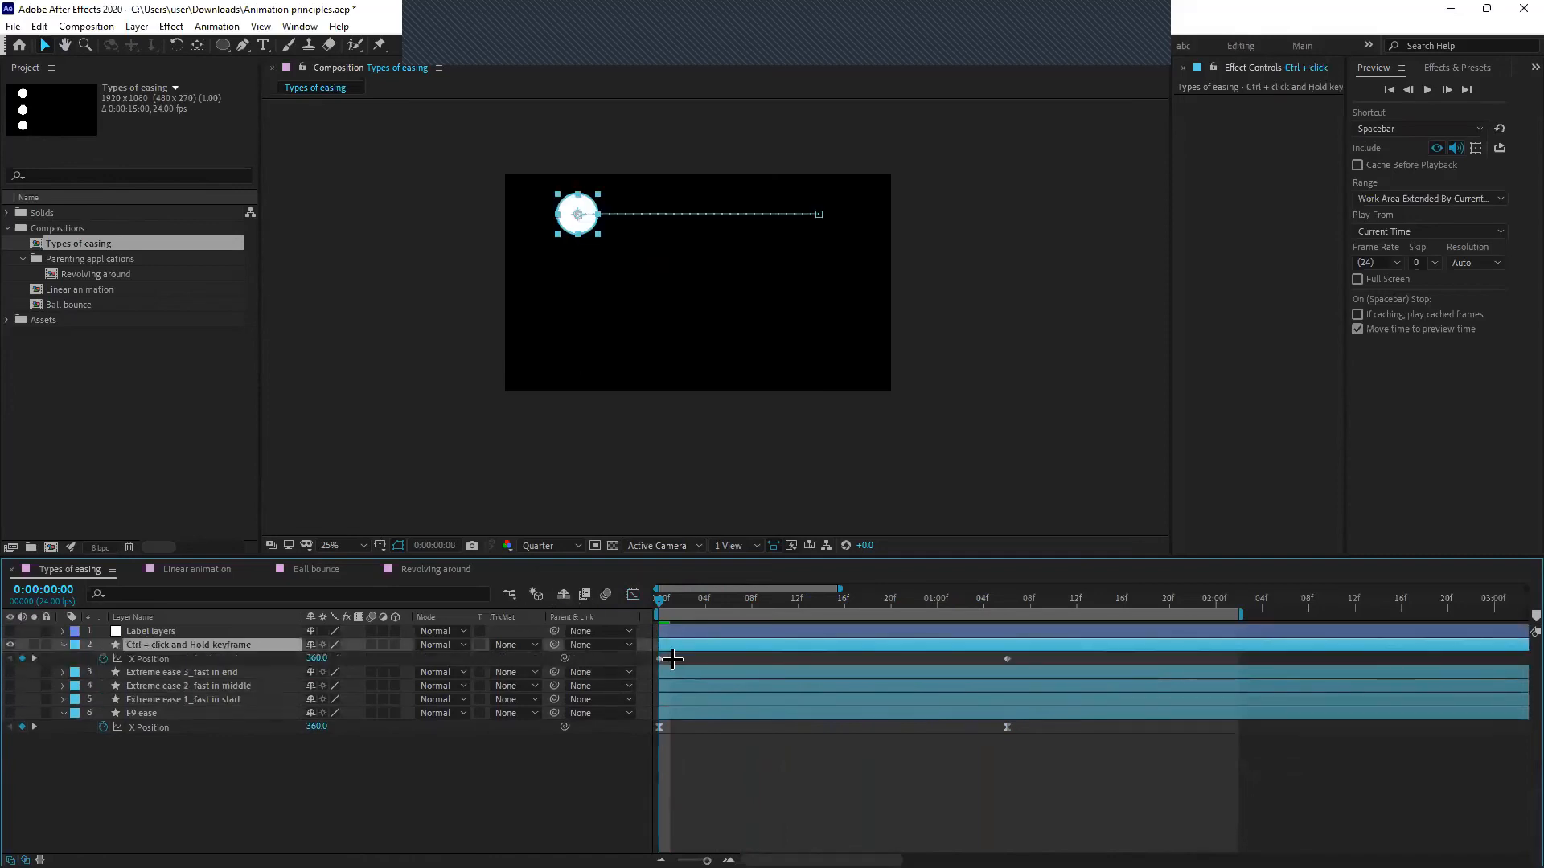
{"action": "left_click", "coordinate": [672, 659]}
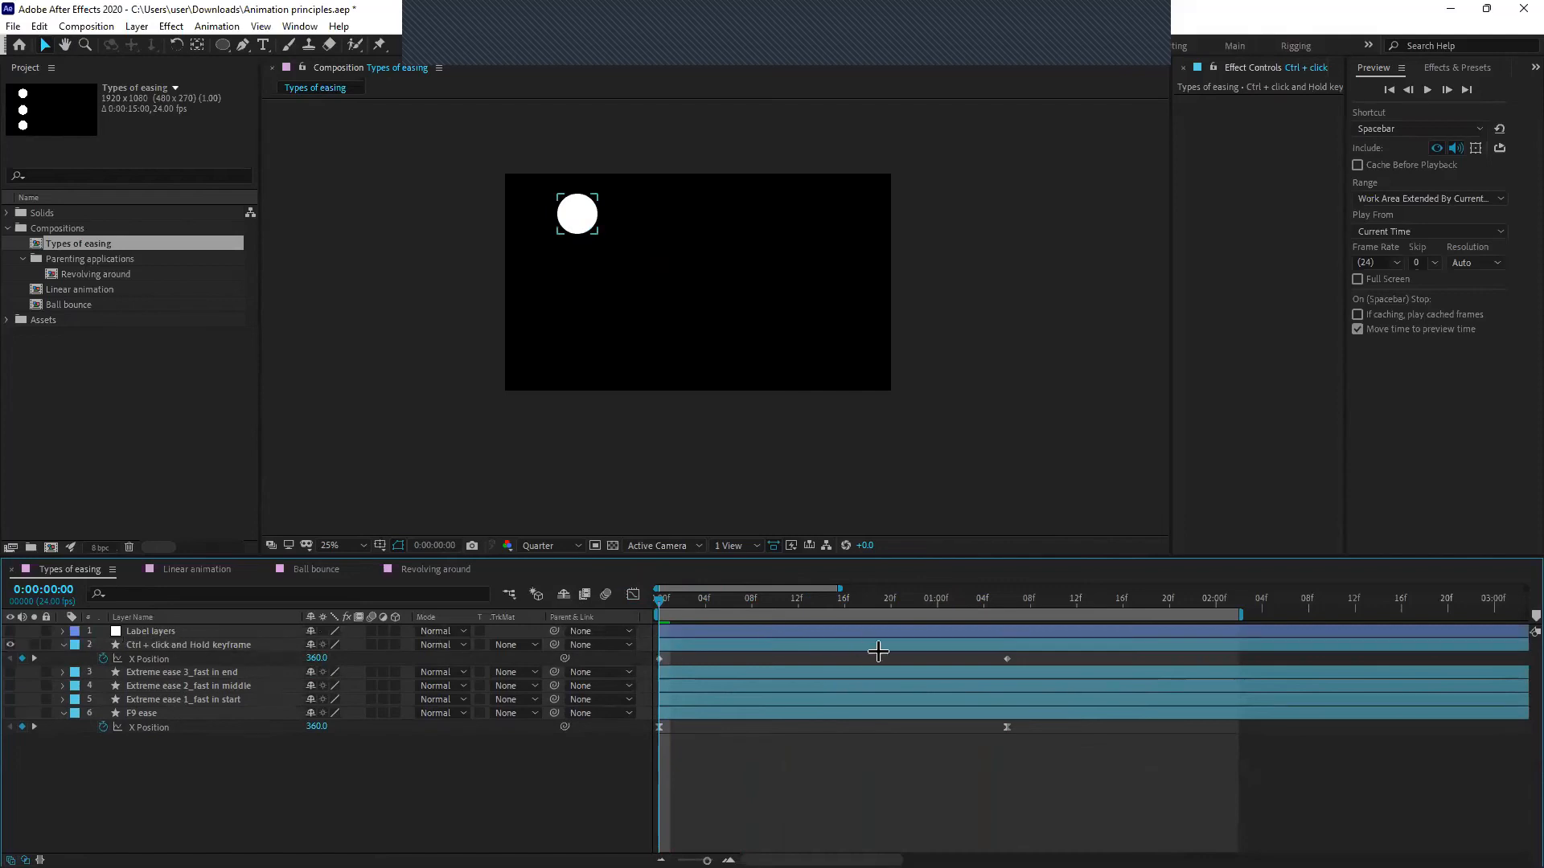
Try converting the X Position keyframes of F9 ease to linear interpolation and undo the conversion
{"action": "left_click_drag", "start_coordinate": [1030, 741], "coordinate": [642, 732]}
{"action": "left_click", "coordinate": [655, 740]}
{"action": "left_click_drag", "start_coordinate": [1052, 748], "coordinate": [653, 712]}
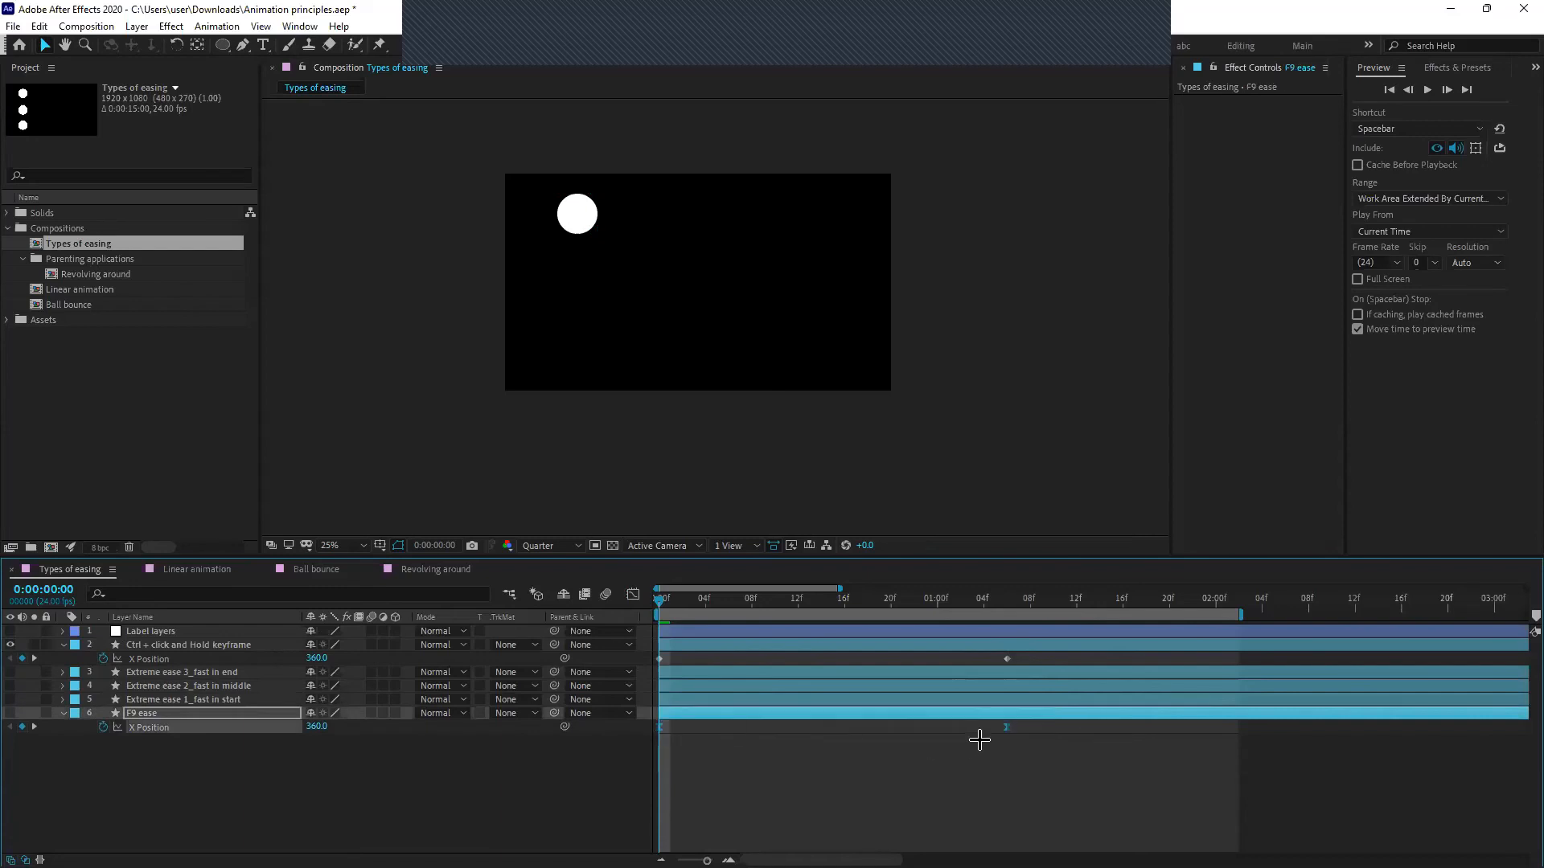
{"action": "left_click", "coordinate": [1010, 766]}
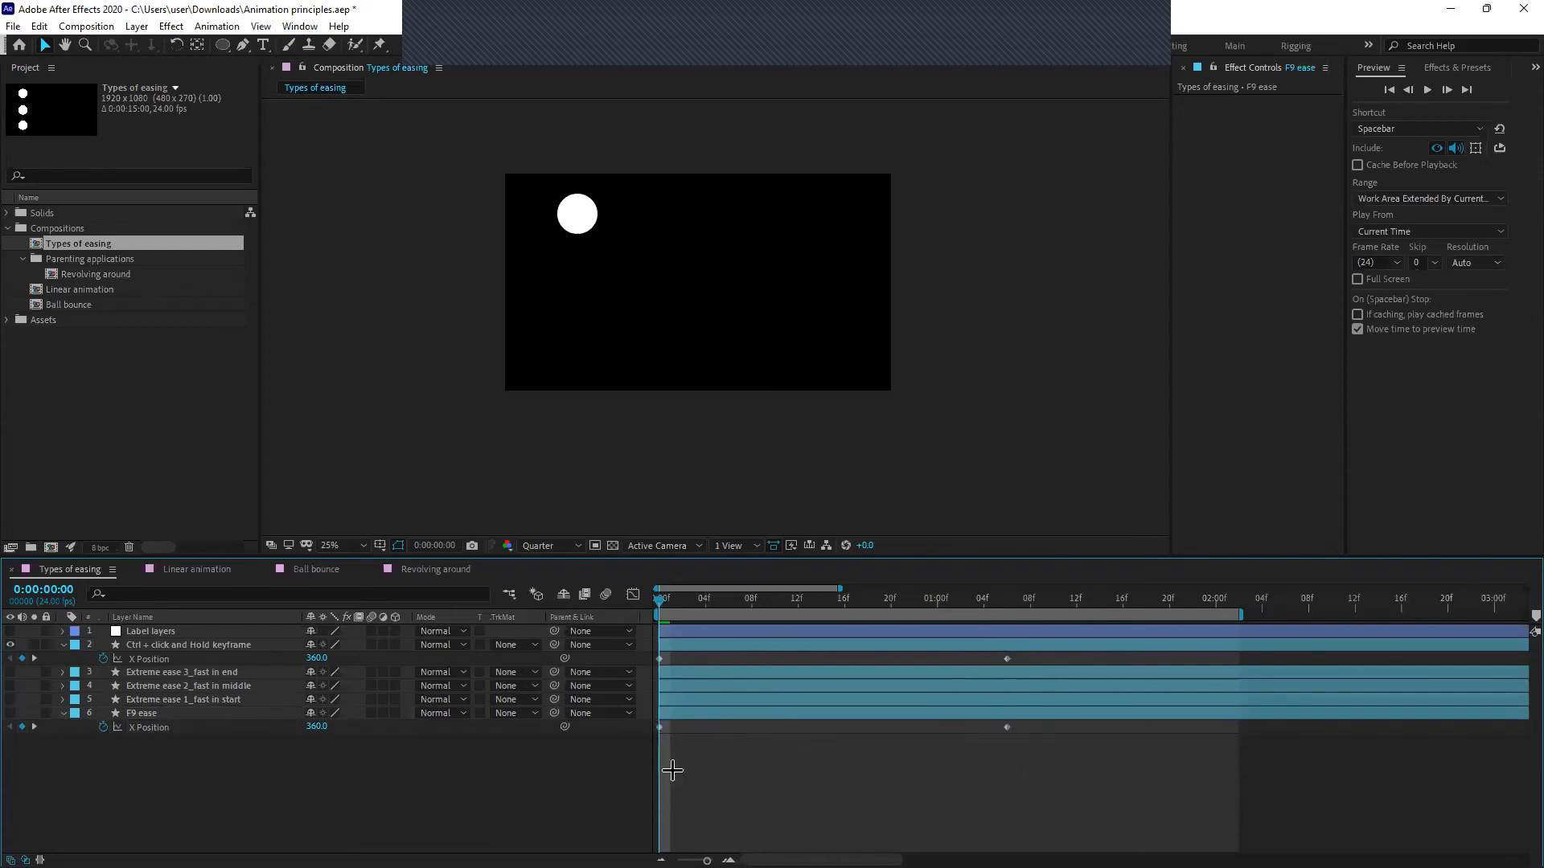
{"action": "key", "text": "ctrl+z"}
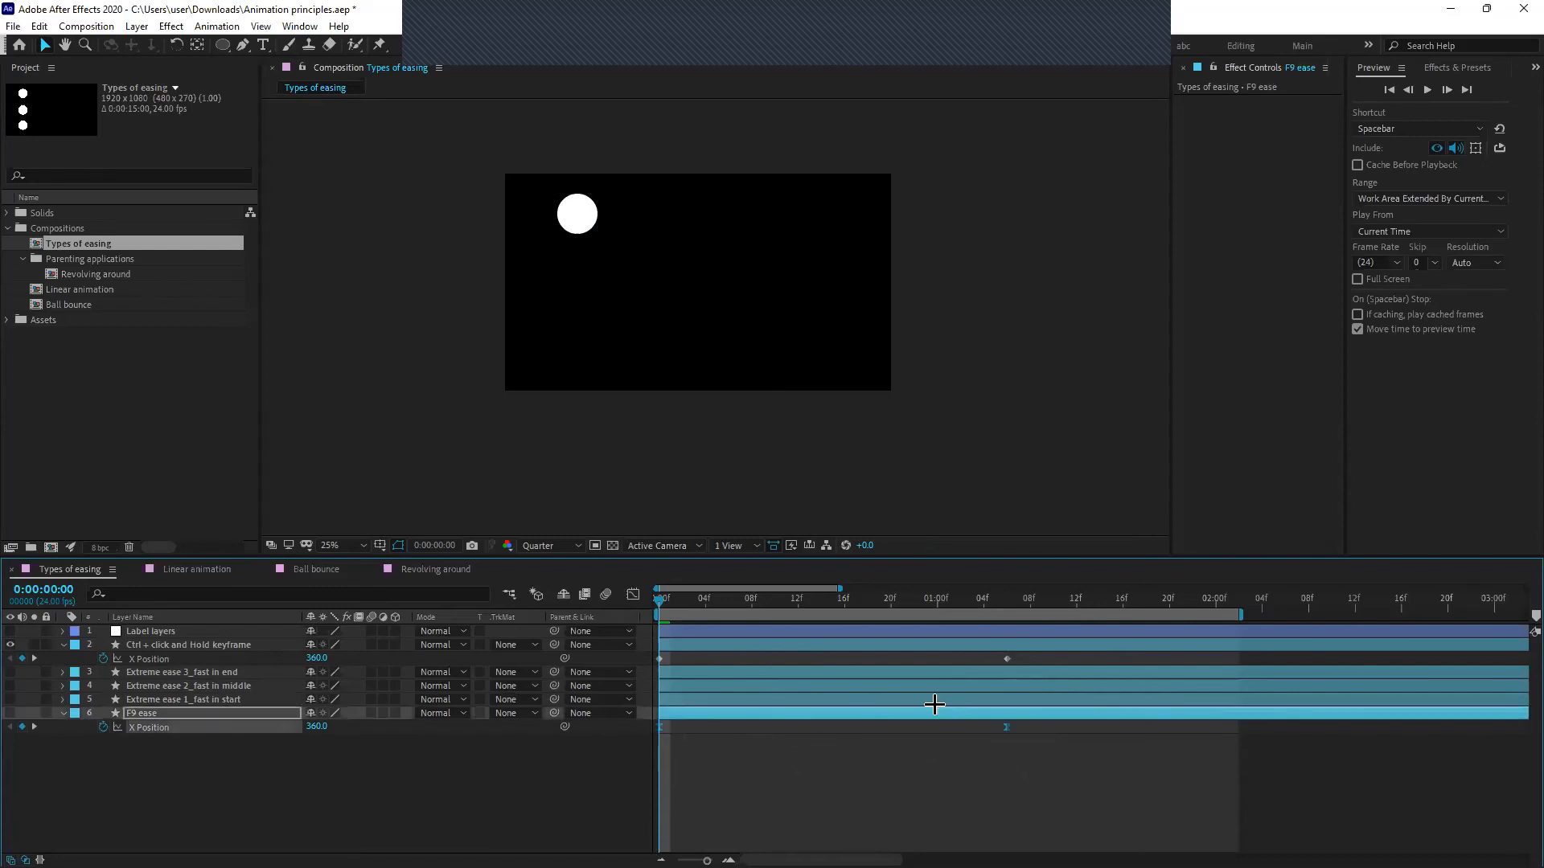
{"action": "left_click", "coordinate": [1002, 734]}
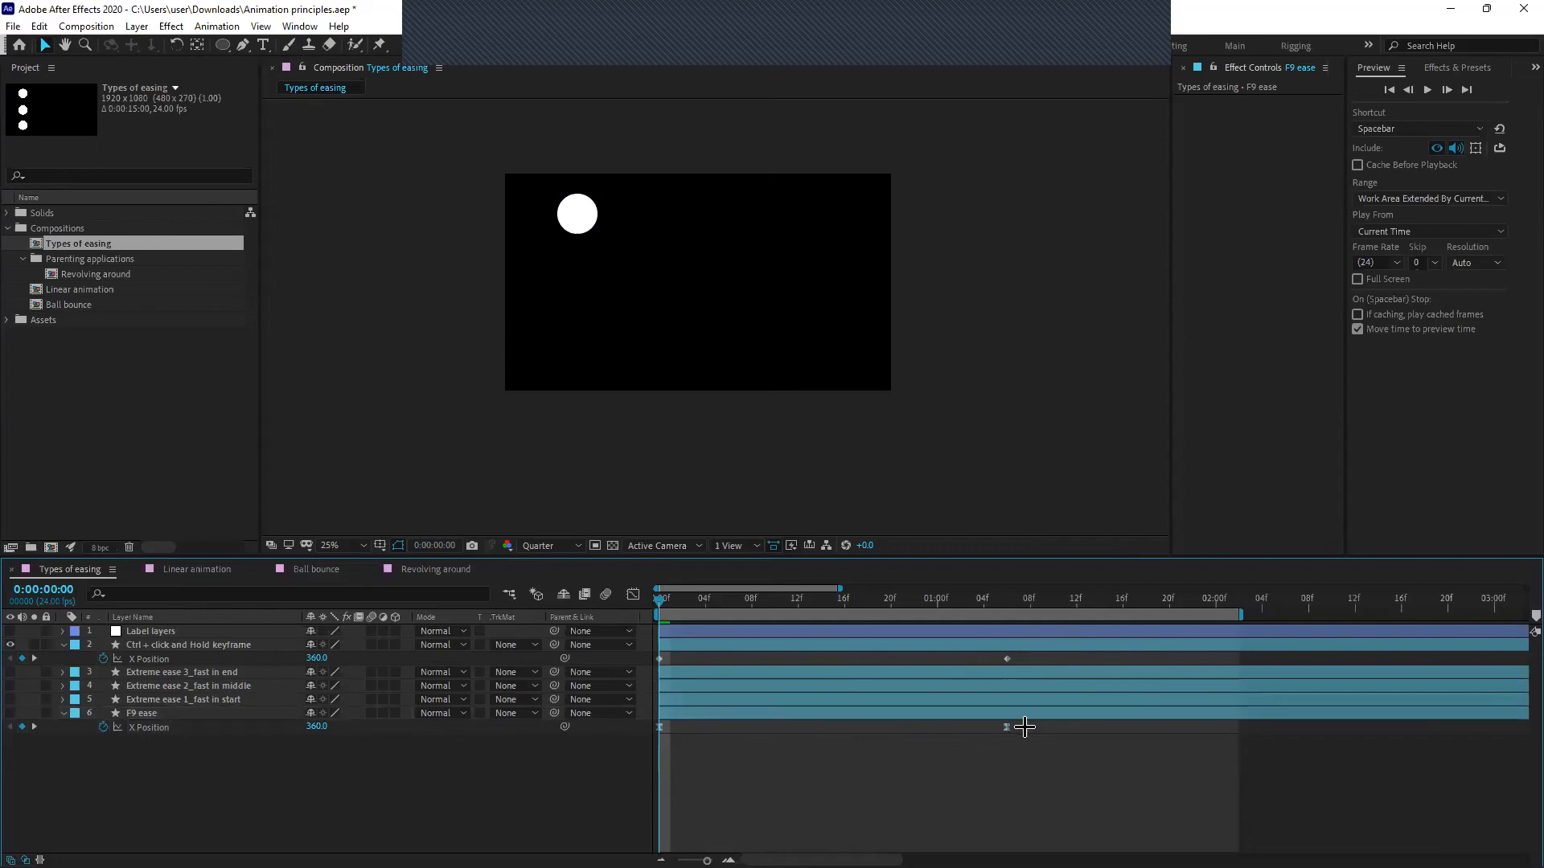
Convert both X Position keyframes of Ctrl + click and Hold keyframe to Auto Bezier interpolation
{"action": "left_click_drag", "start_coordinate": [1018, 653], "coordinate": [657, 663]}
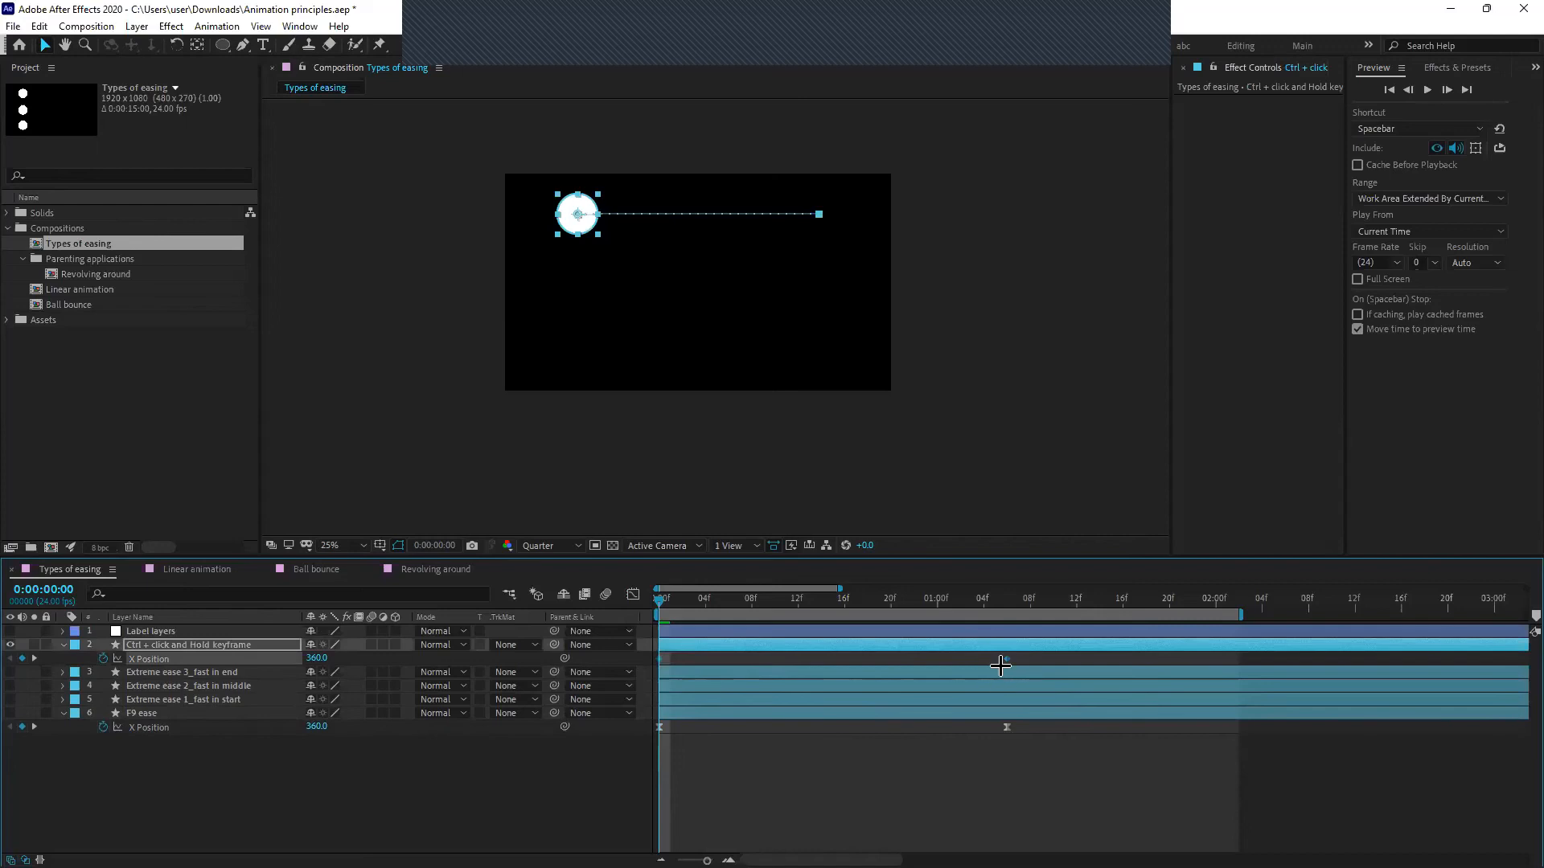
{"action": "left_click", "coordinate": [1003, 759]}
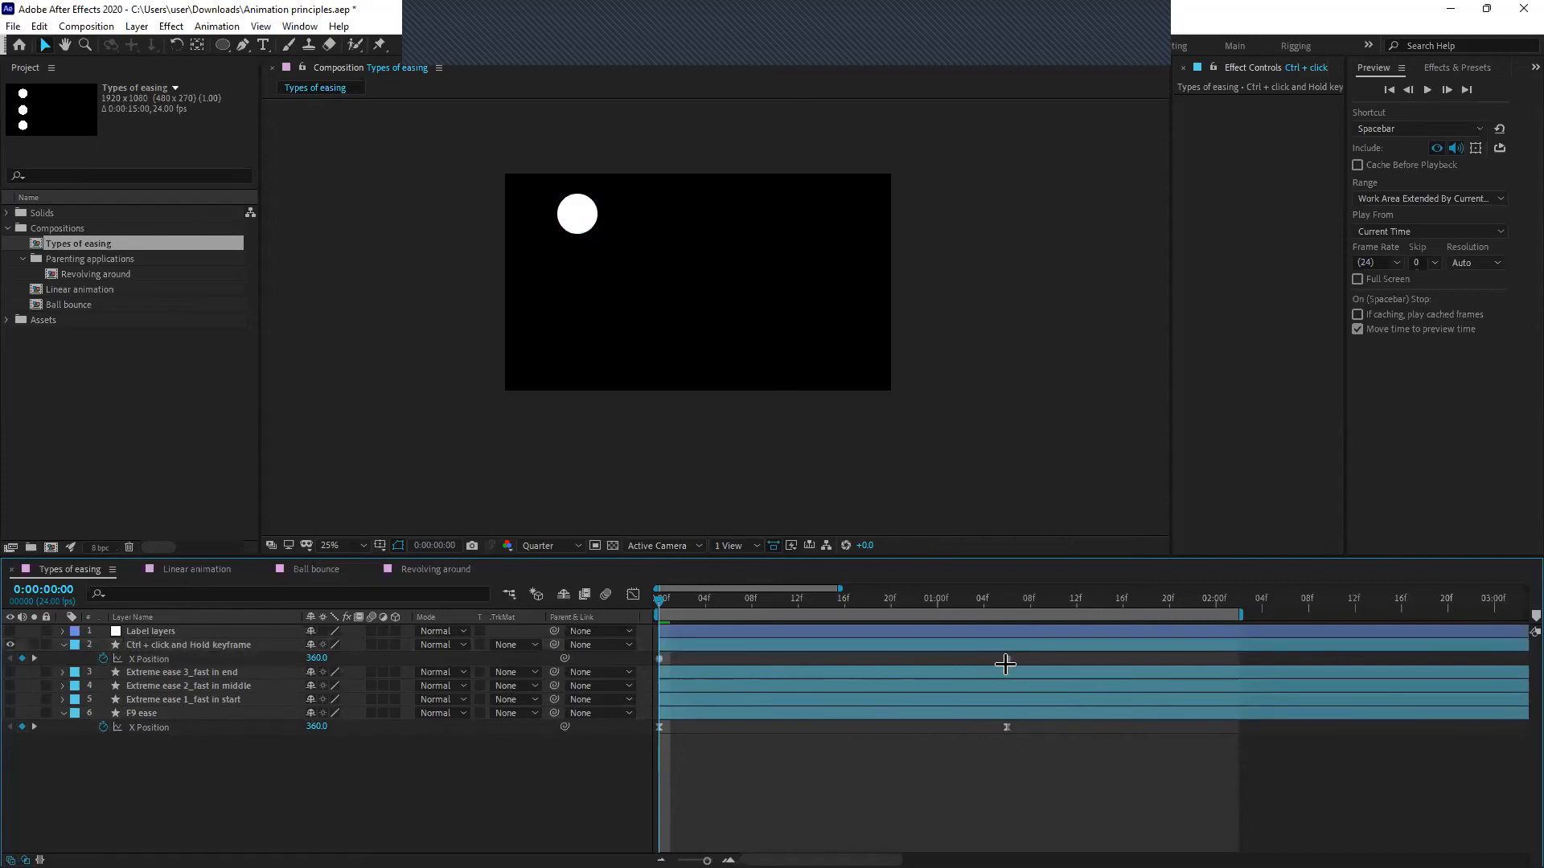
{"action": "scroll", "coordinate": [1005, 664], "scroll_direction": "up", "scroll_amount": 3}
{"action": "scroll", "coordinate": [971, 676], "scroll_direction": "down", "scroll_amount": 5}
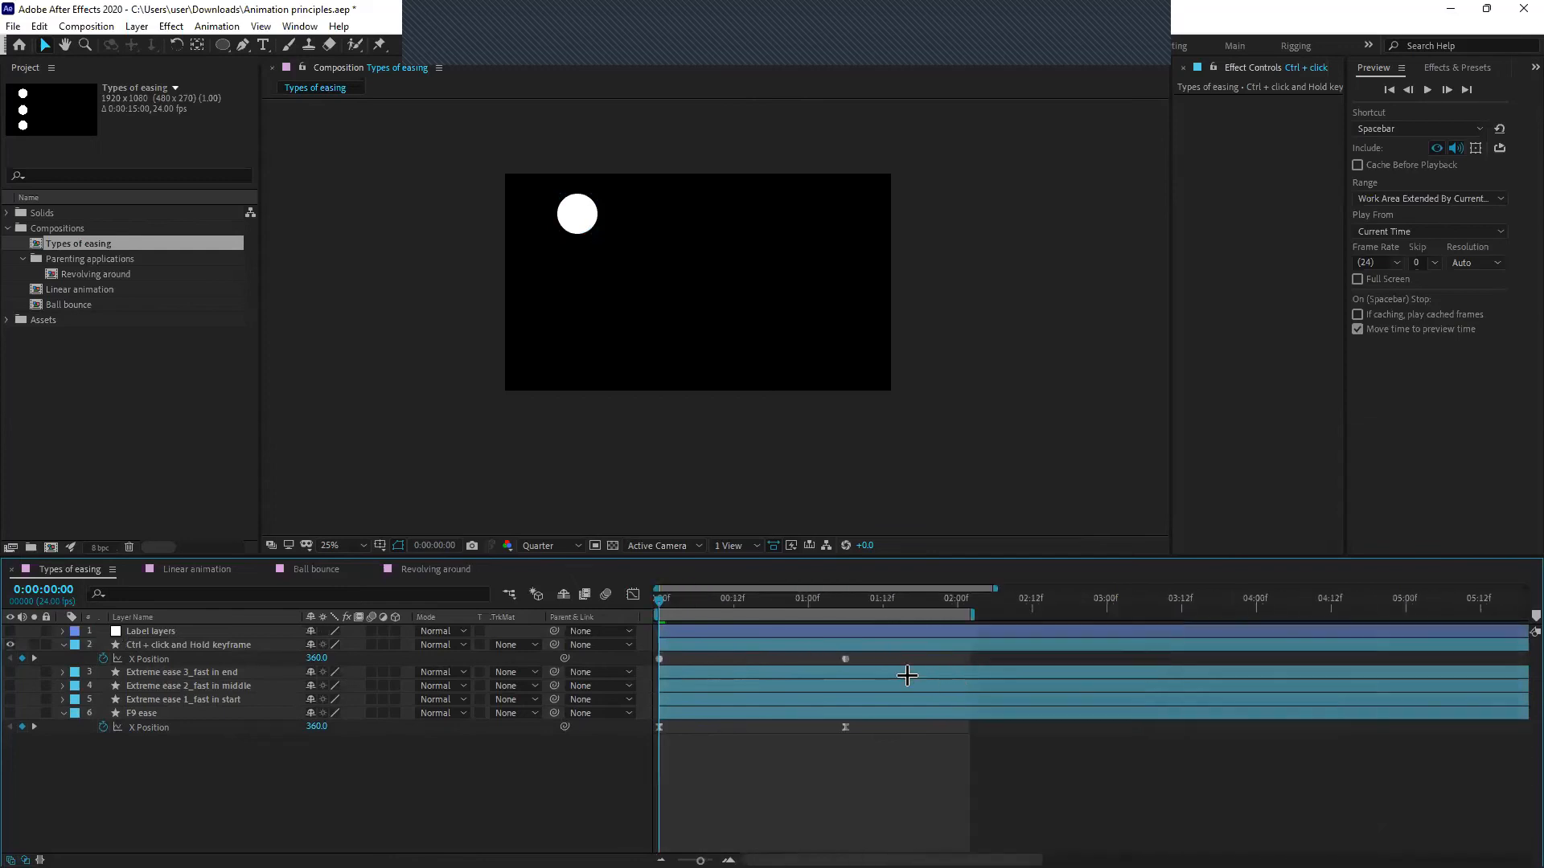
{"action": "key", "text": "="}
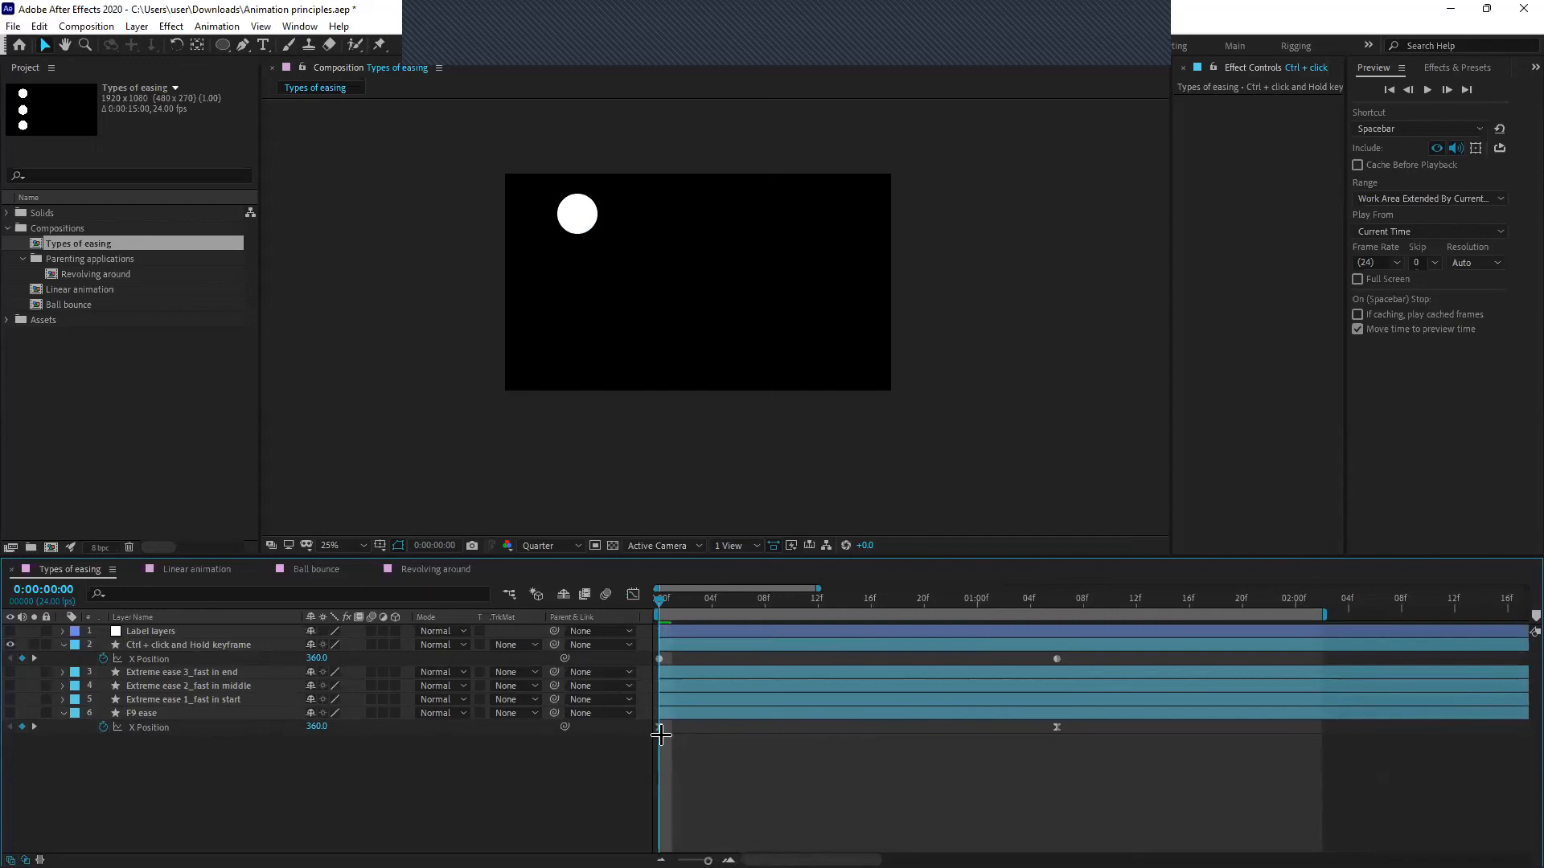
Preview and scrub through the Auto Bezier motion, then return the playhead to the start
{"action": "left_click", "coordinate": [290, 656]}
{"action": "key", "text": "space"}
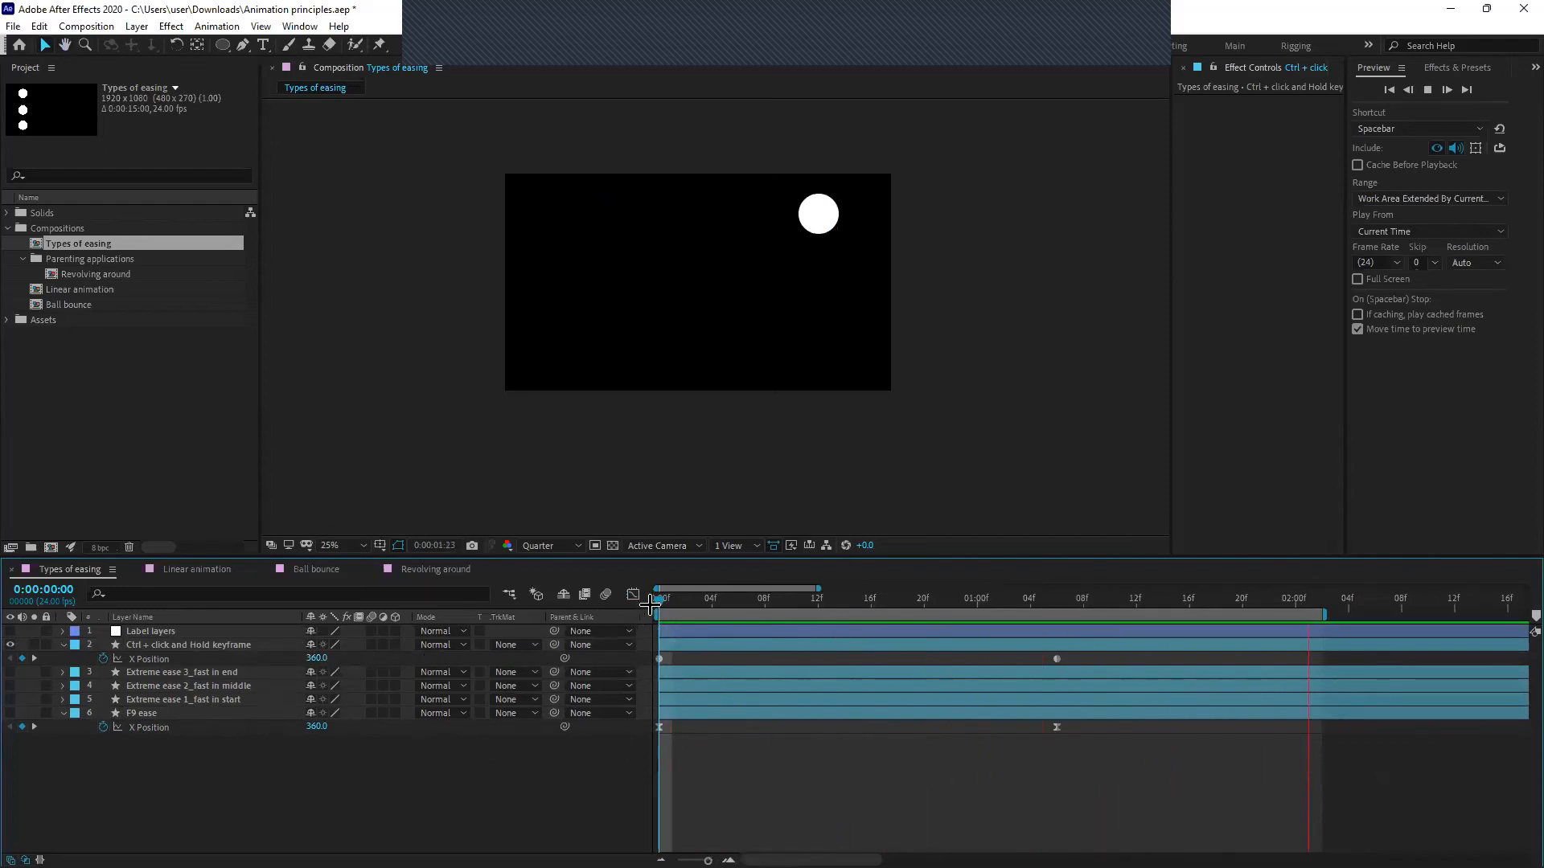
{"action": "left_click_drag", "start_coordinate": [657, 603], "coordinate": [1052, 726]}
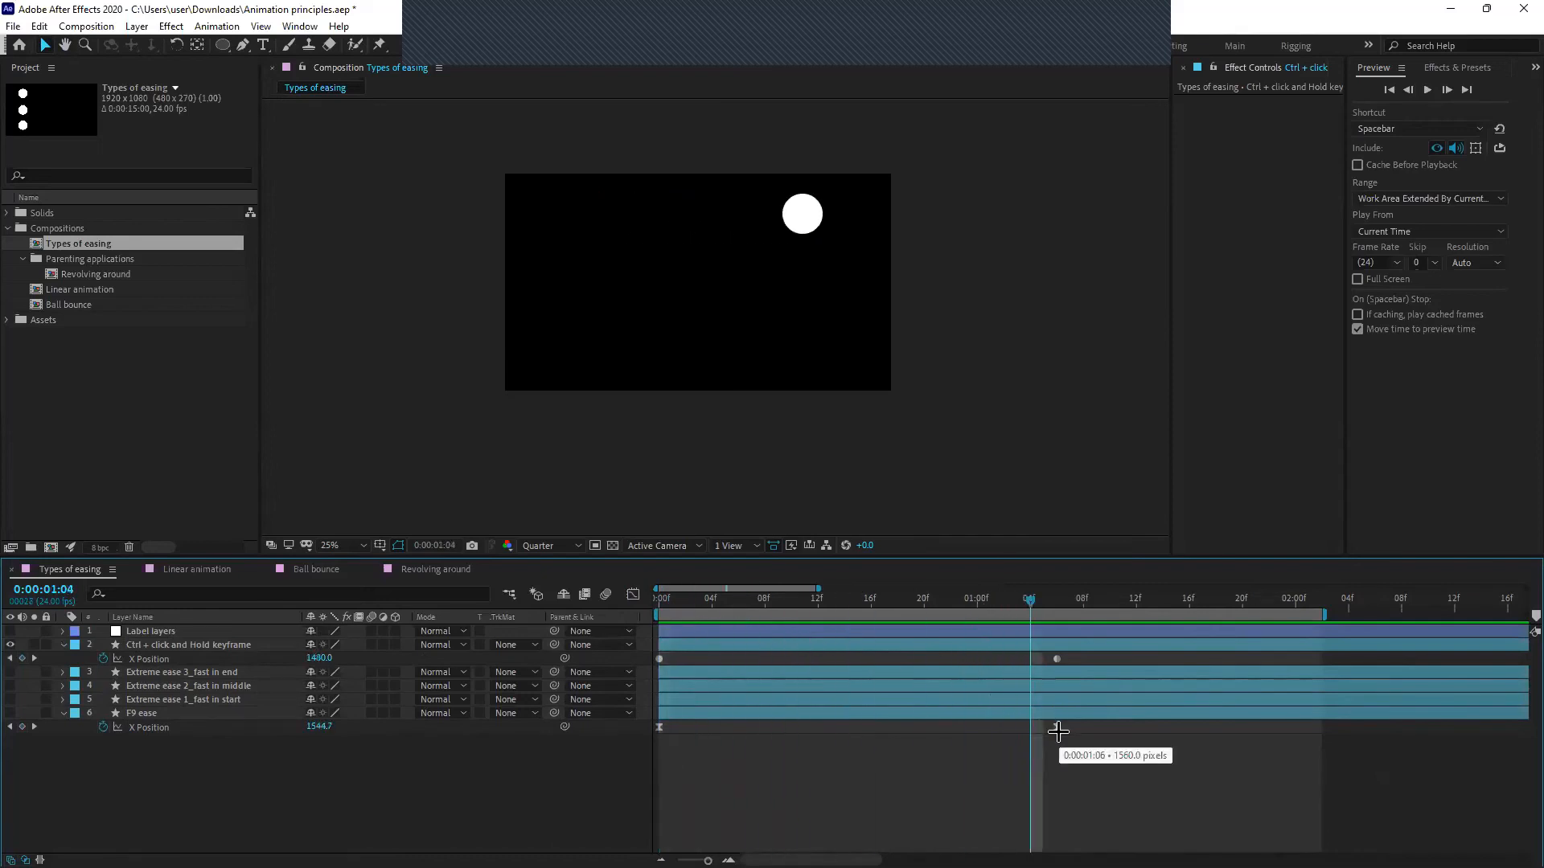
{"action": "left_click", "coordinate": [791, 649]}
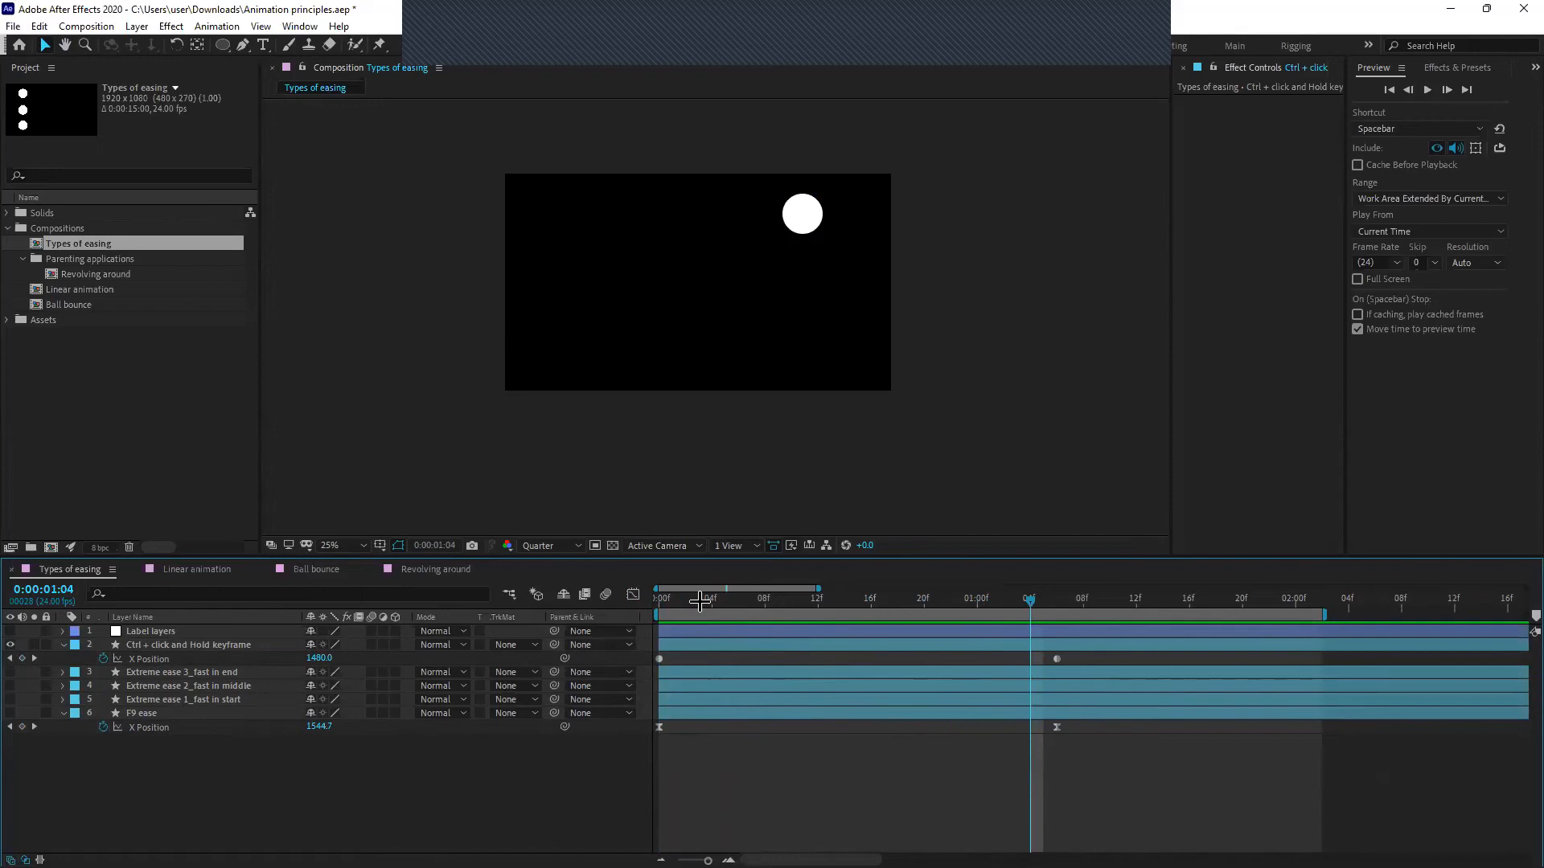
{"action": "left_click_drag", "start_coordinate": [700, 600], "coordinate": [658, 600]}
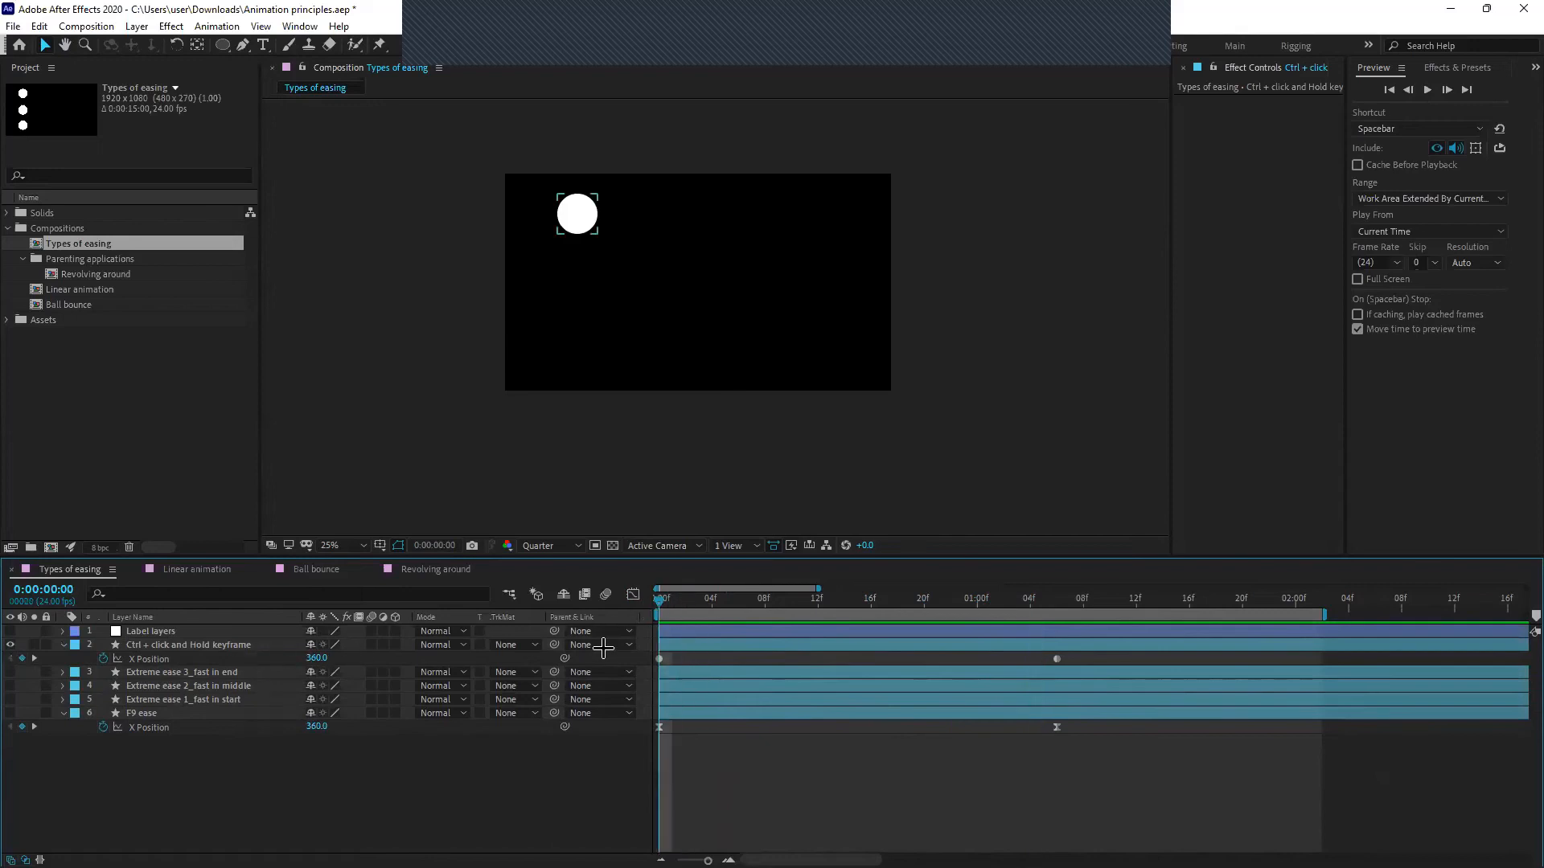
Convert both X Position keyframes of Ctrl + click and Hold keyframe to Hold keyframes and preview the resulting motion
{"action": "left_click_drag", "start_coordinate": [1071, 657], "coordinate": [651, 670]}
{"action": "left_click", "coordinate": [671, 655]}
{"action": "left_click_drag", "start_coordinate": [1068, 656], "coordinate": [654, 669]}
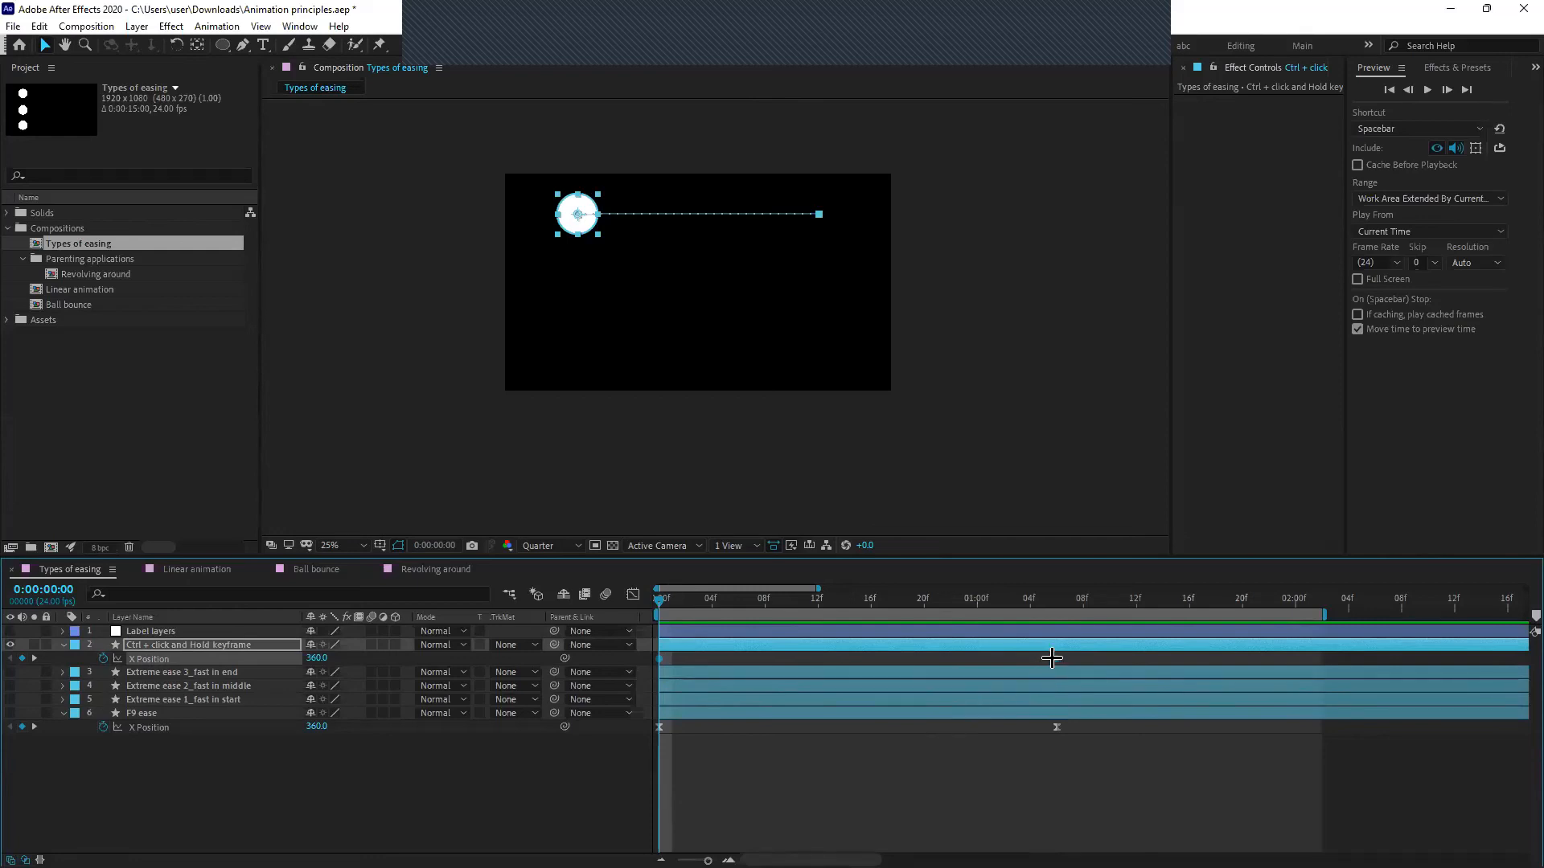
{"action": "left_click", "coordinate": [972, 804]}
{"action": "left_click", "coordinate": [1053, 659]}
{"action": "scroll", "coordinate": [1066, 659], "scroll_direction": "up", "scroll_amount": 3}
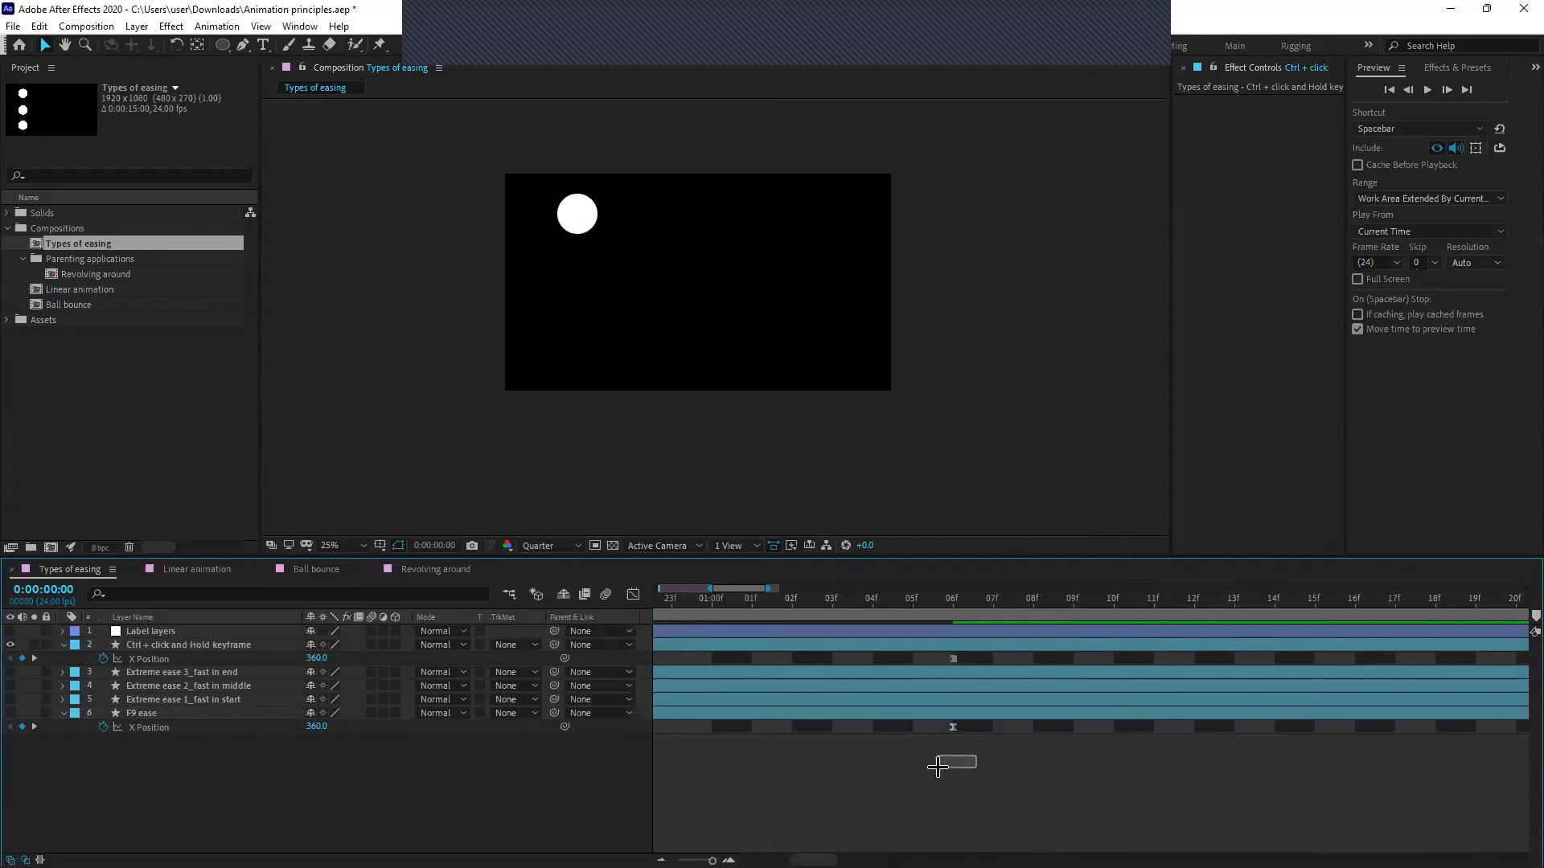
{"action": "scroll", "coordinate": [961, 776], "scroll_direction": "down", "scroll_amount": 4}
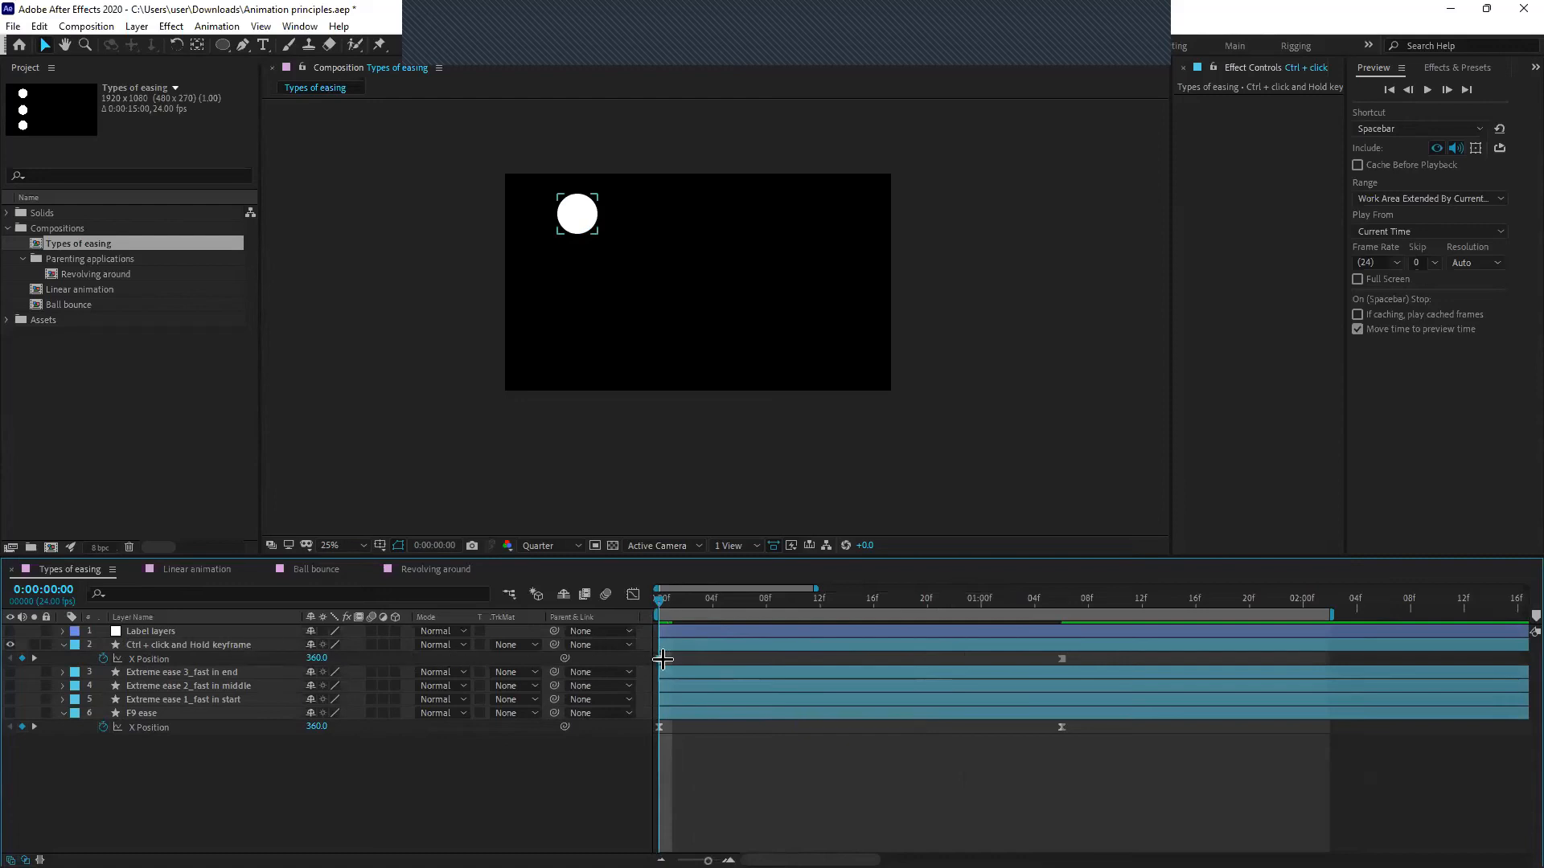
{"action": "key", "text": "space"}
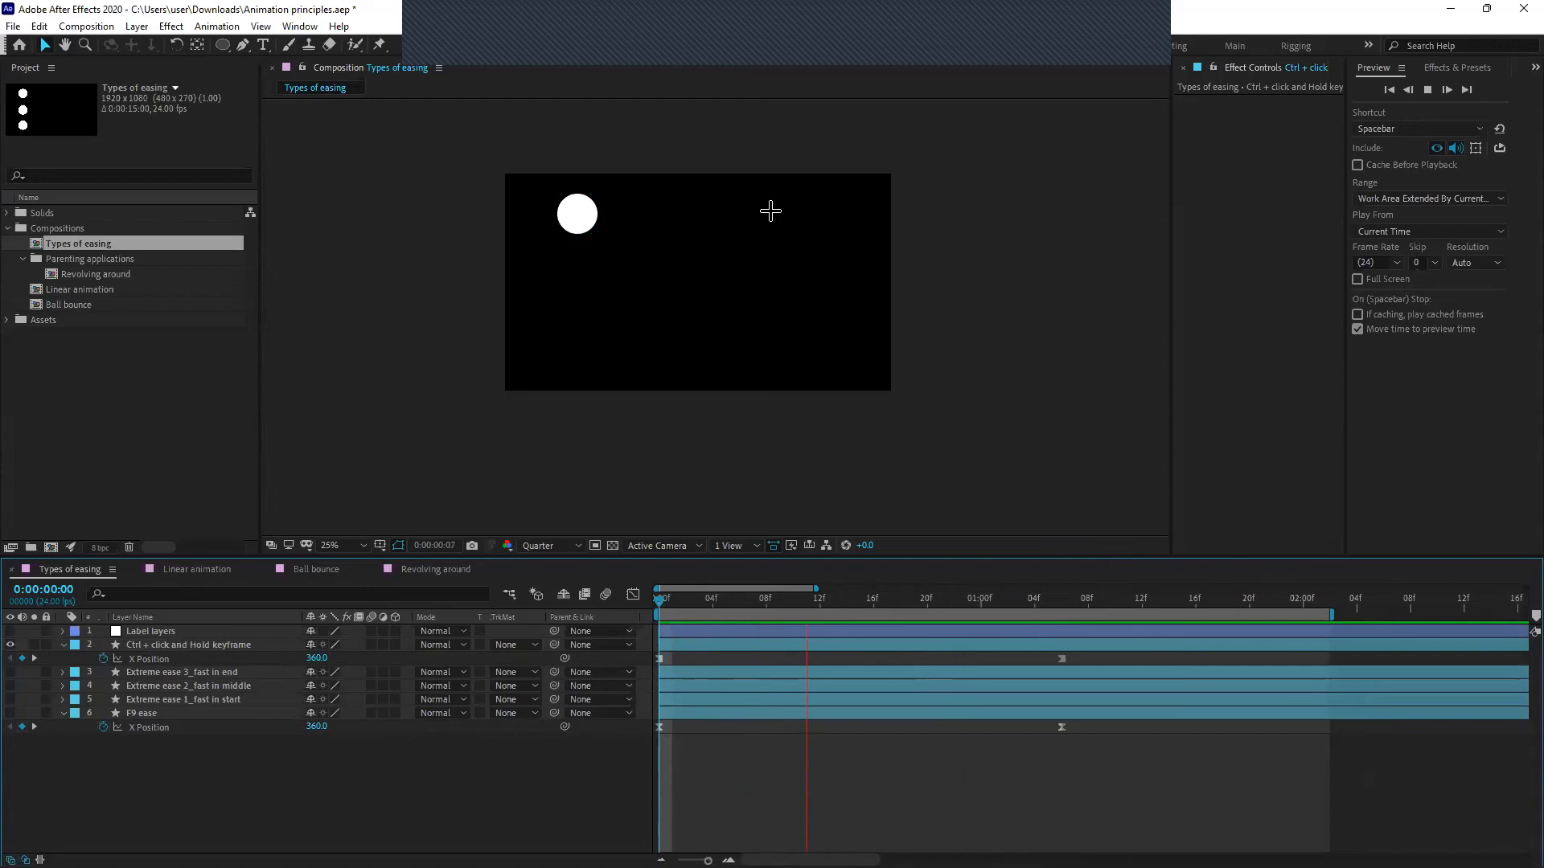
Stop the preview, scrub through the Hold motion up to the second keyframe, and return the playhead to the start
{"action": "key", "text": "space"}
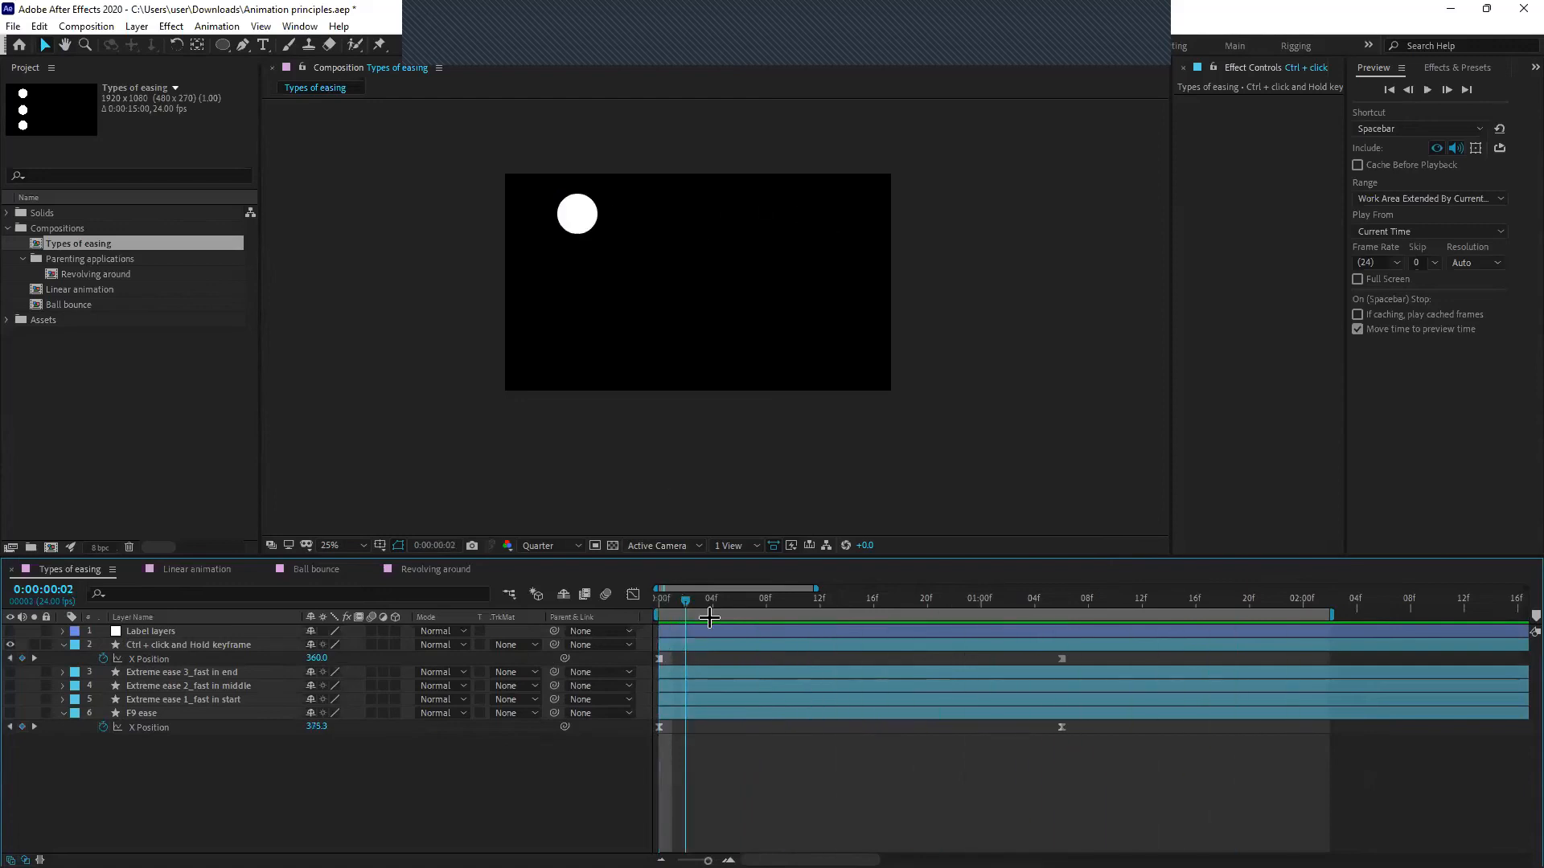
{"action": "left_click_drag", "start_coordinate": [978, 693], "coordinate": [1047, 705]}
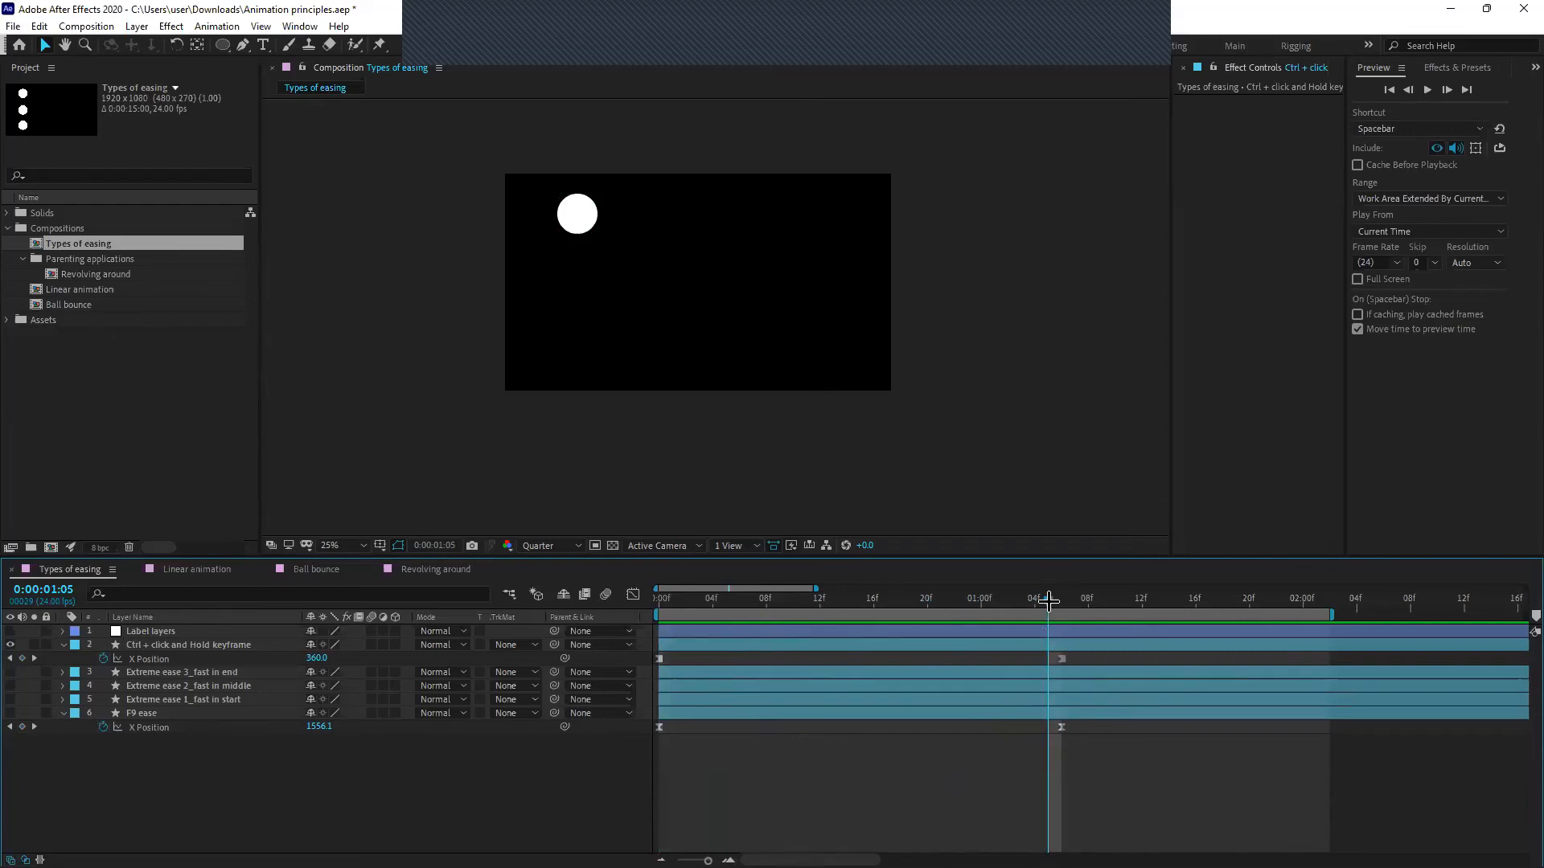
{"action": "left_click_drag", "start_coordinate": [1051, 600], "coordinate": [1061, 608]}
{"action": "left_click_drag", "start_coordinate": [706, 604], "coordinate": [914, 604]}
{"action": "left_click_drag", "start_coordinate": [762, 638], "coordinate": [598, 669]}
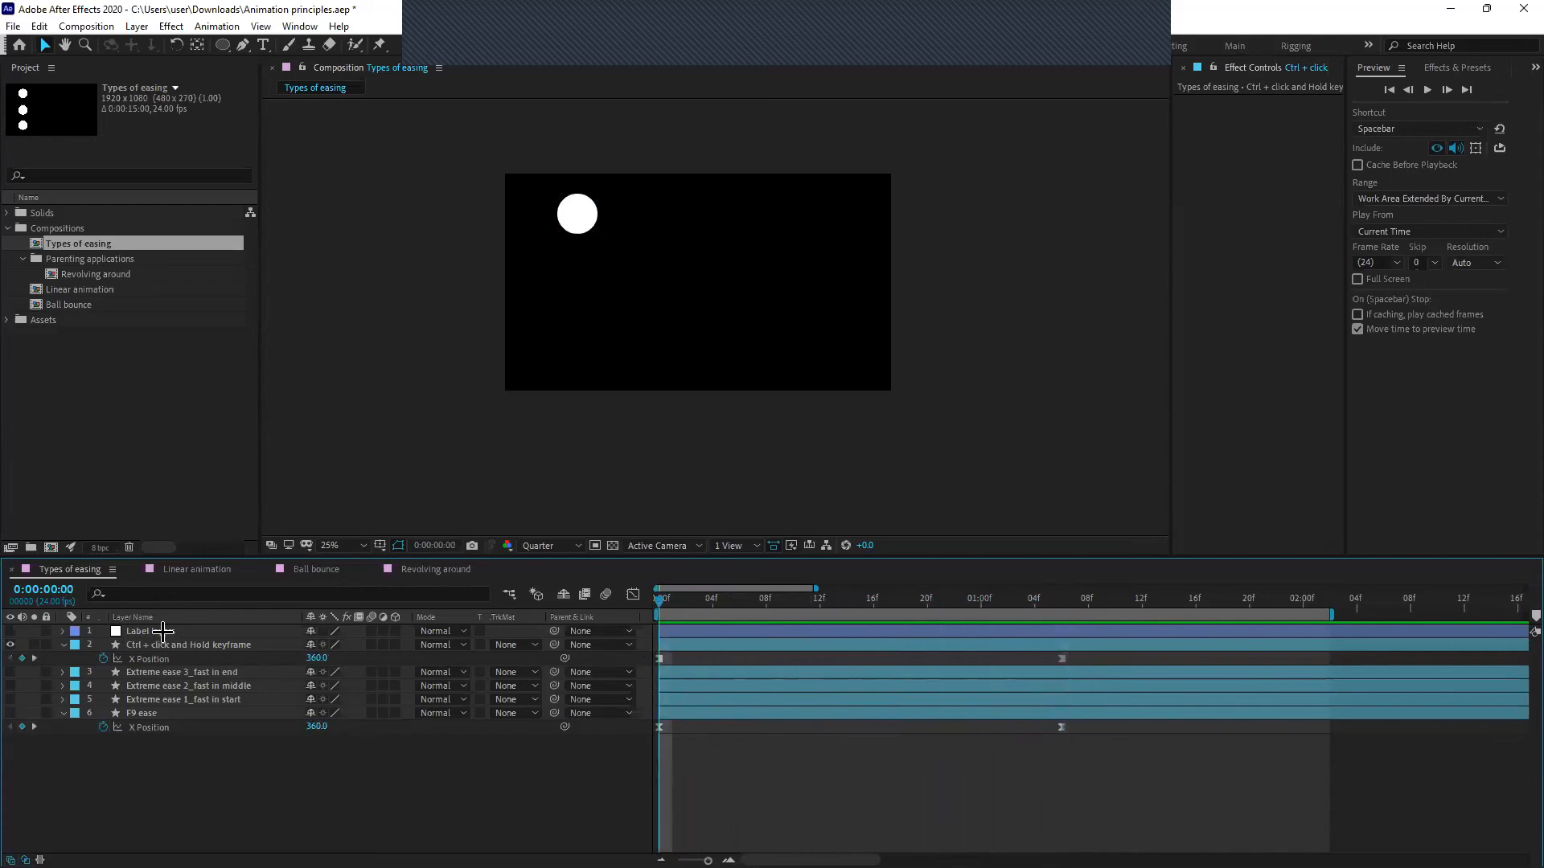
Collapse the properties of the Ctrl + click and Hold keyframe layer and the F9 ease layer
{"action": "left_click", "coordinate": [163, 632]}
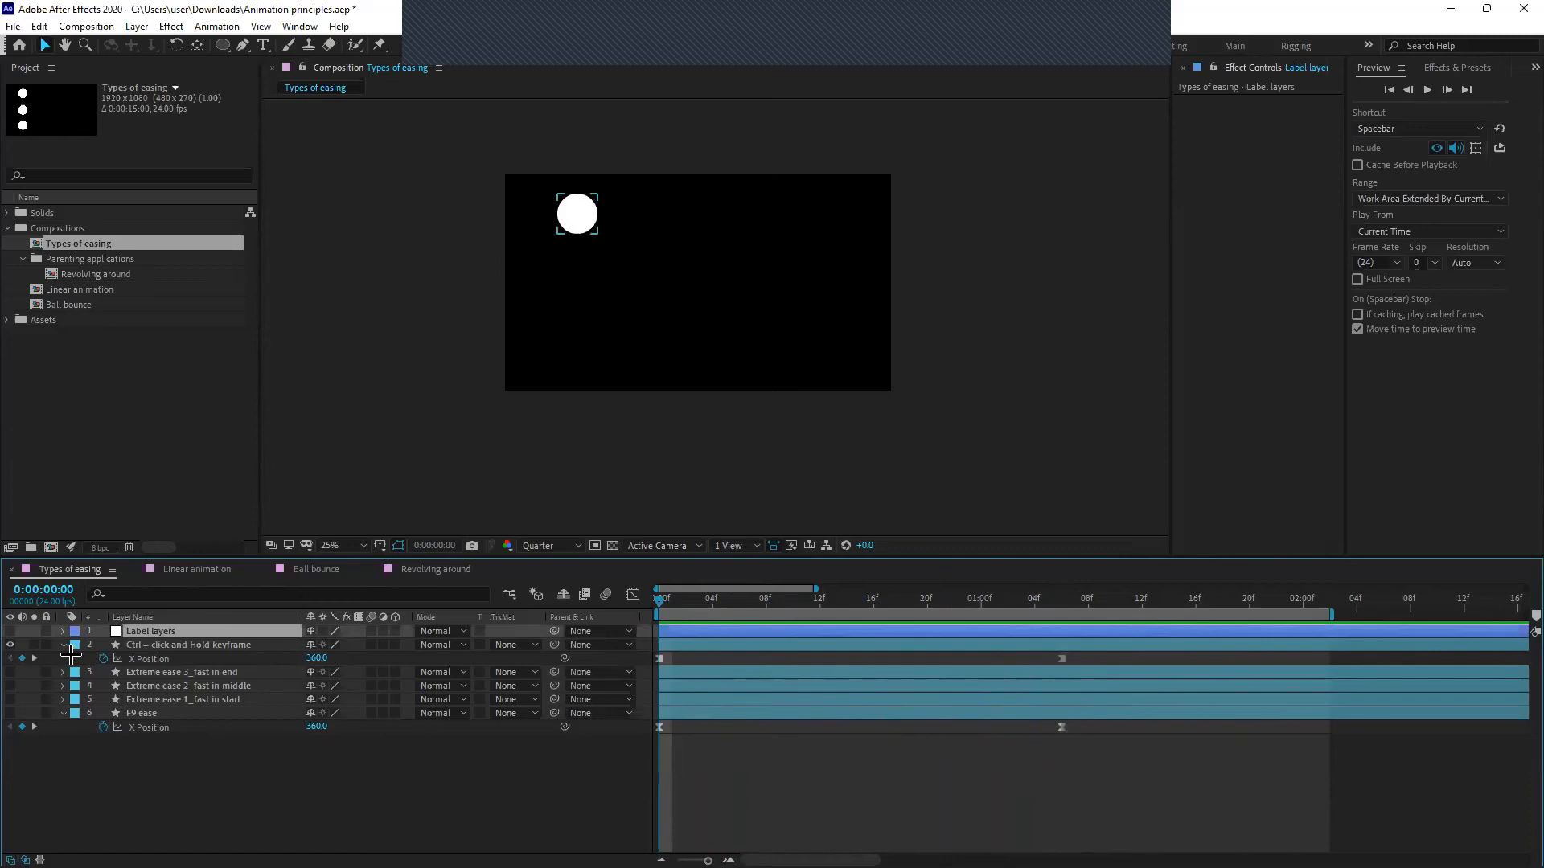
{"action": "left_click", "coordinate": [62, 644]}
{"action": "left_click", "coordinate": [62, 700]}
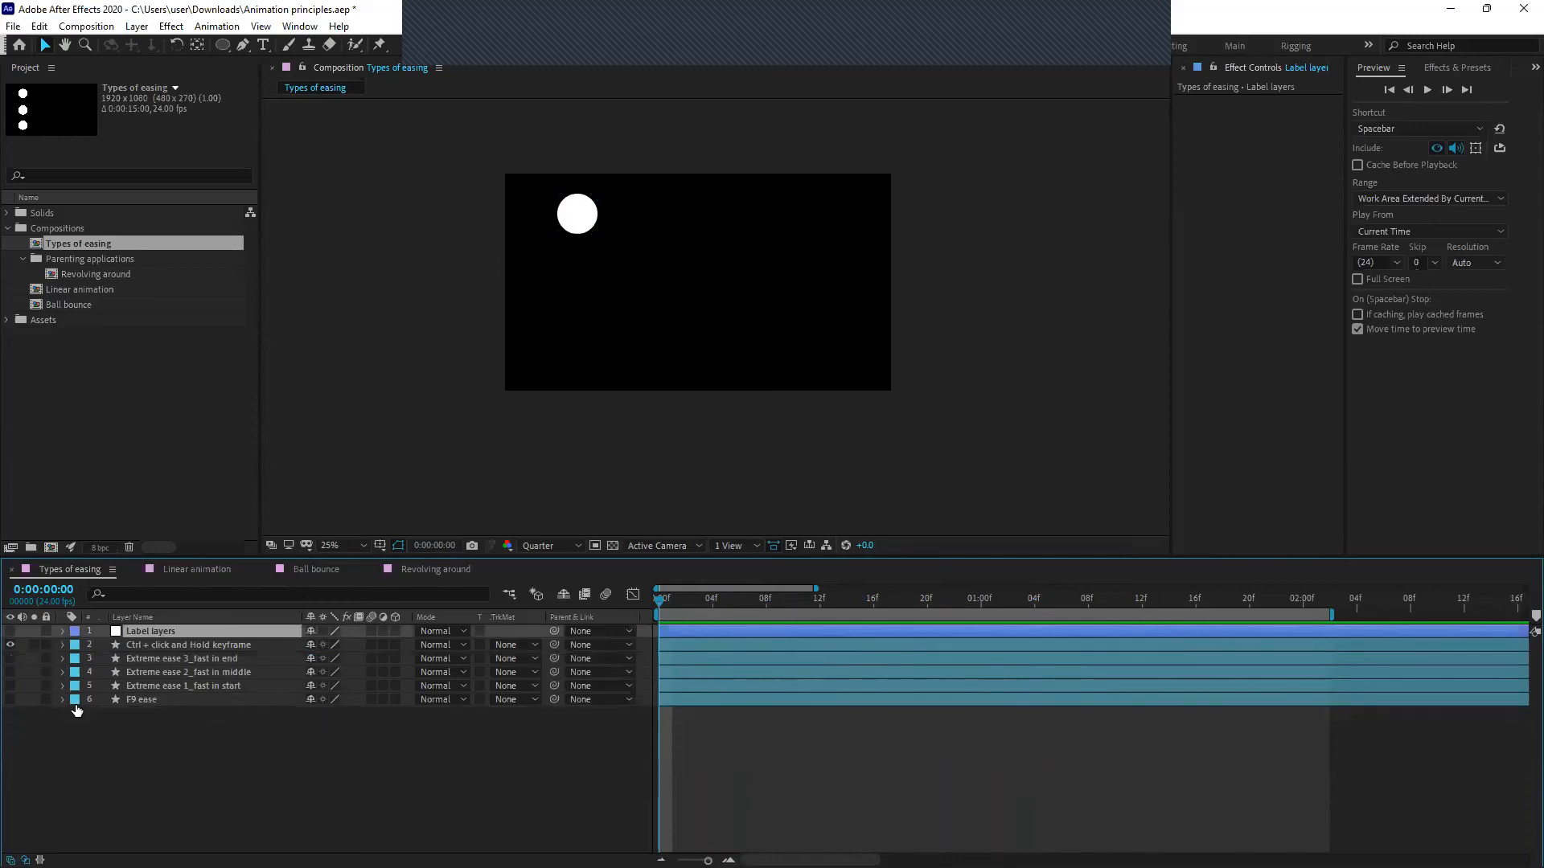
Give the three Extreme ease layers a pink label color
{"action": "left_click", "coordinate": [156, 686]}
{"action": "left_click", "coordinate": [161, 658], "text": "shift"}
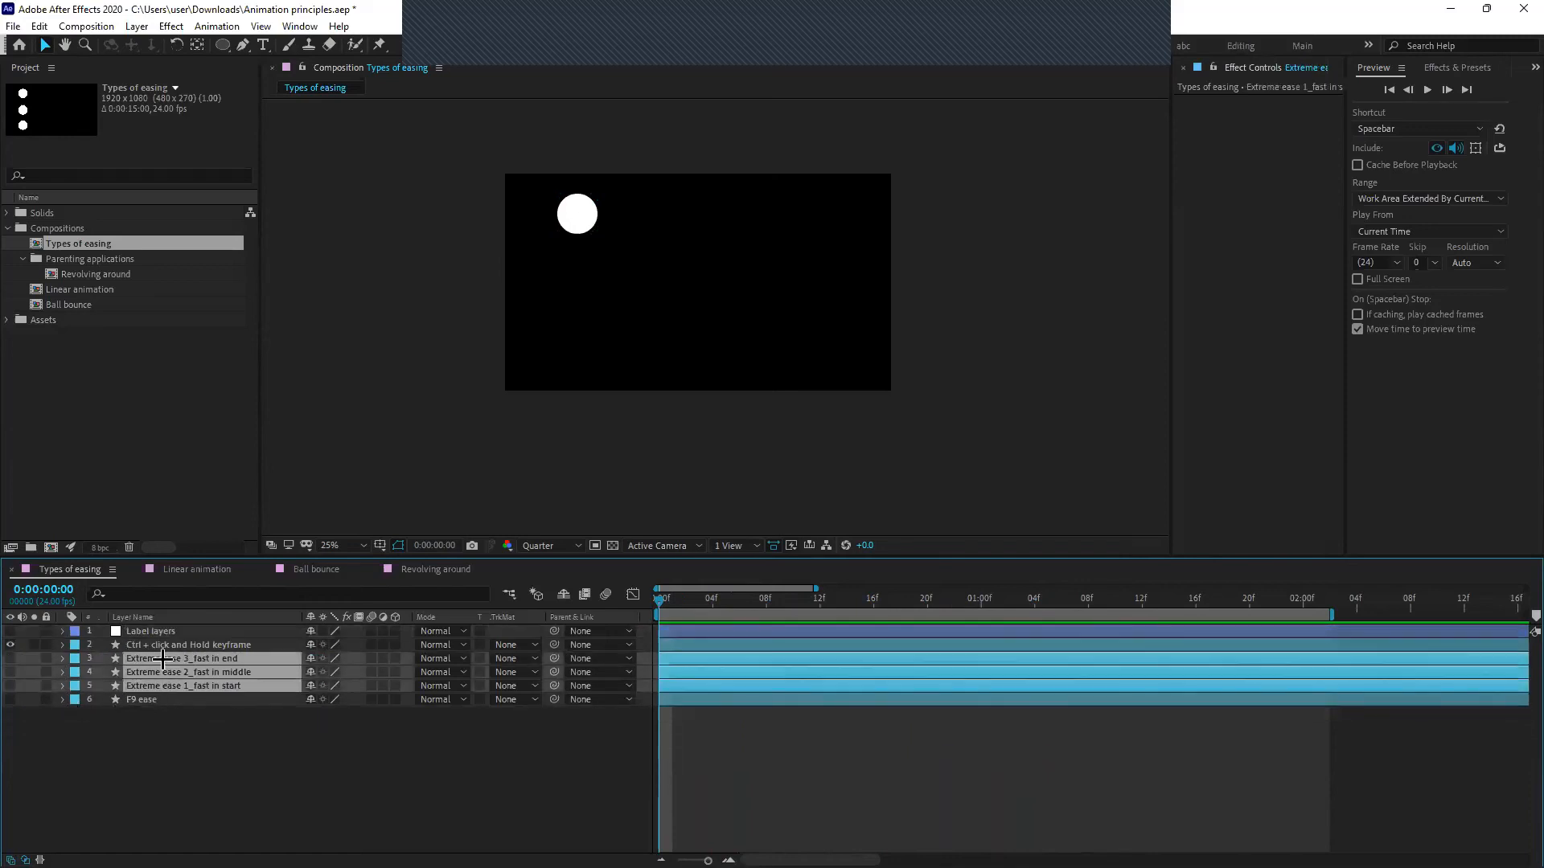
{"action": "left_click", "coordinate": [75, 659]}
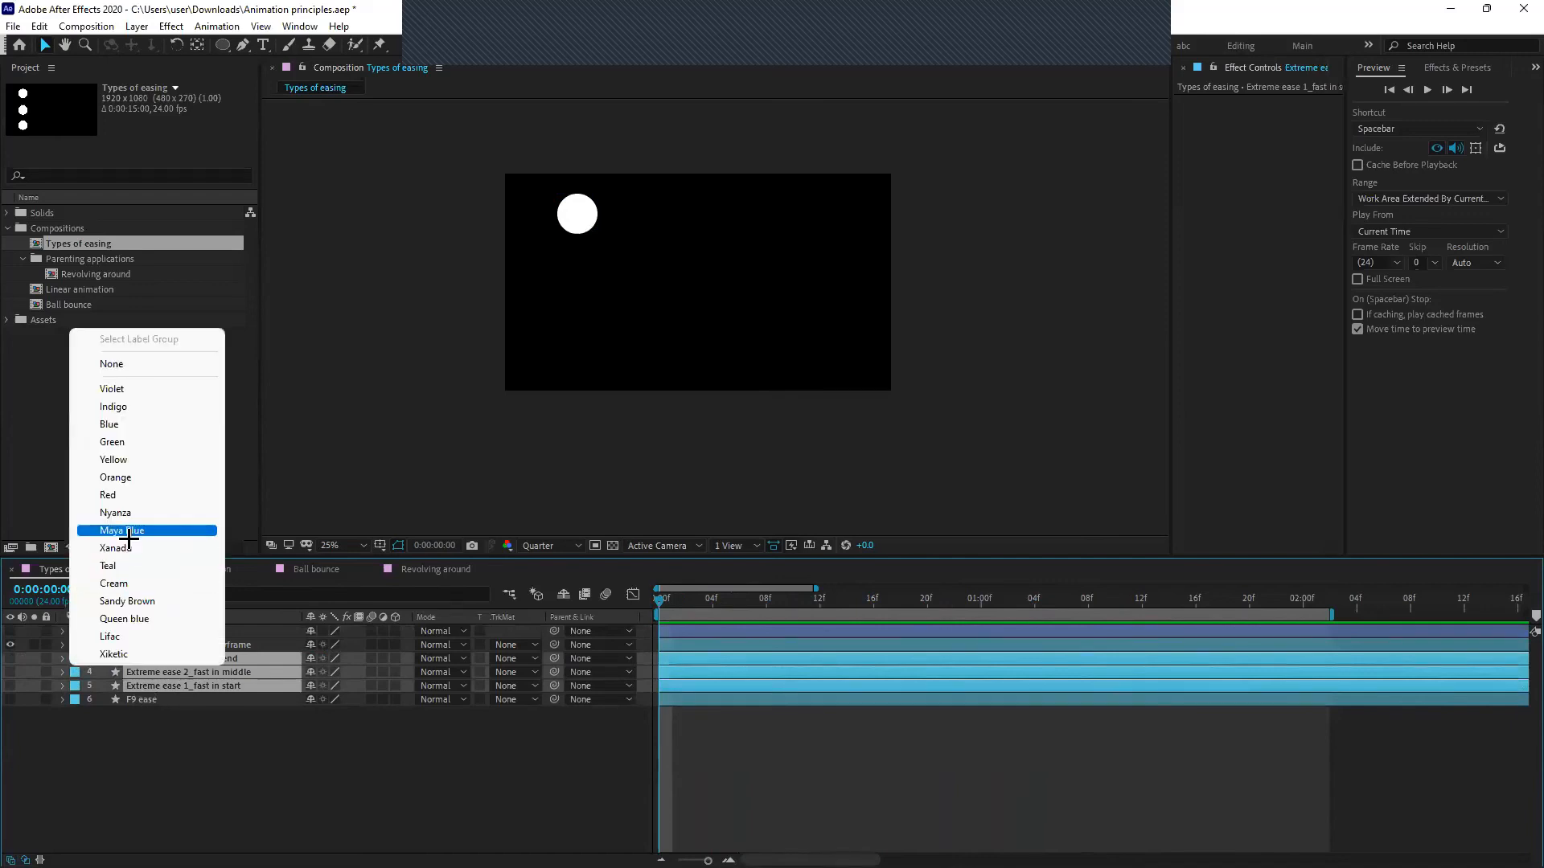
{"action": "left_click", "coordinate": [126, 586]}
{"action": "left_click", "coordinate": [153, 718]}
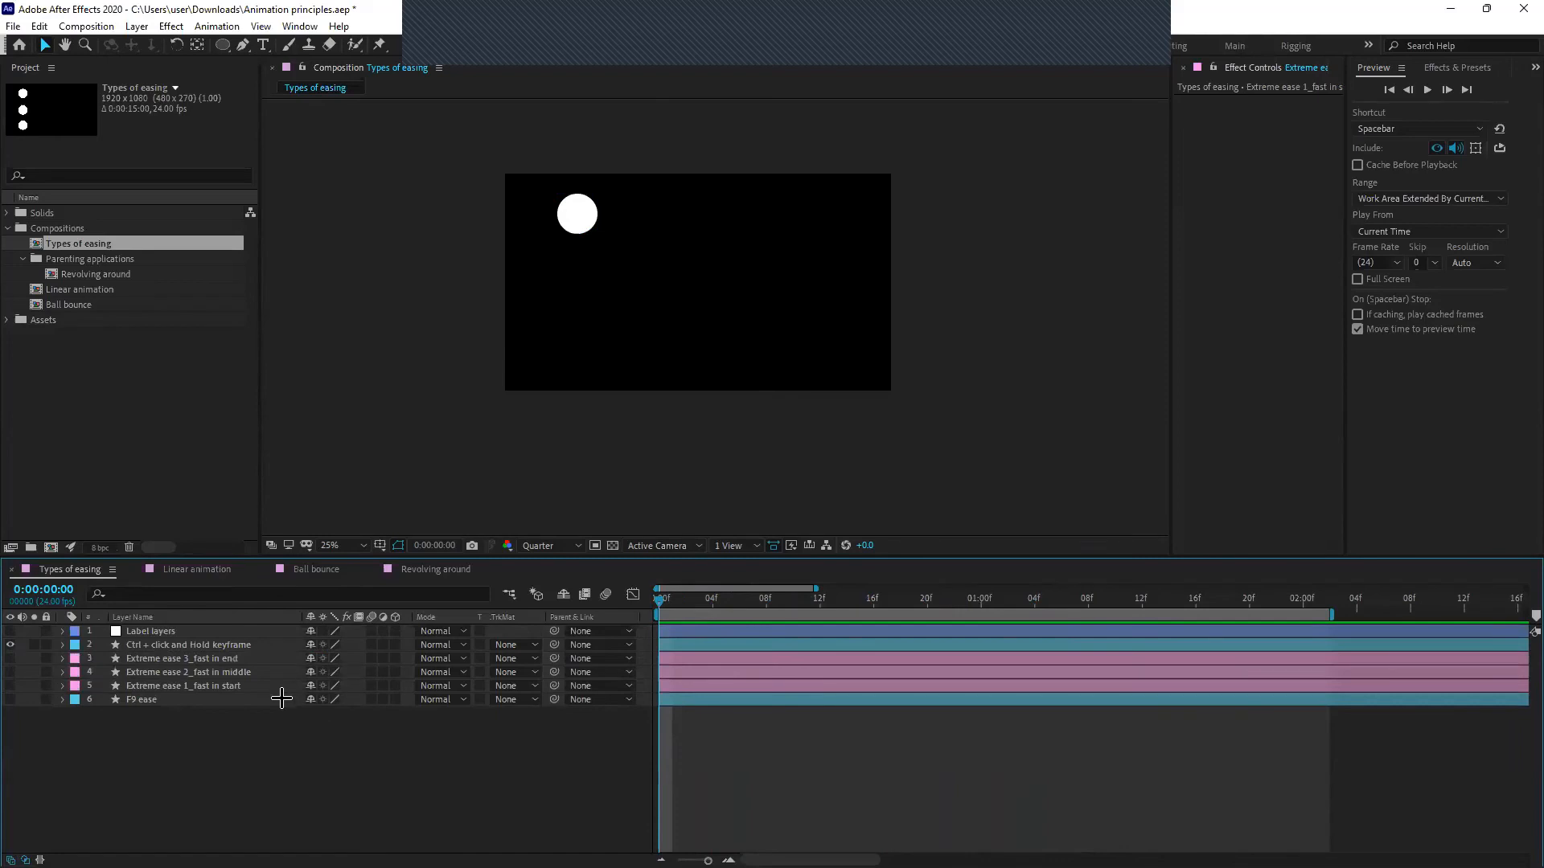
Give the F9 ease layer a yellow-green label color
{"action": "left_click", "coordinate": [143, 699]}
{"action": "left_click", "coordinate": [75, 703]}
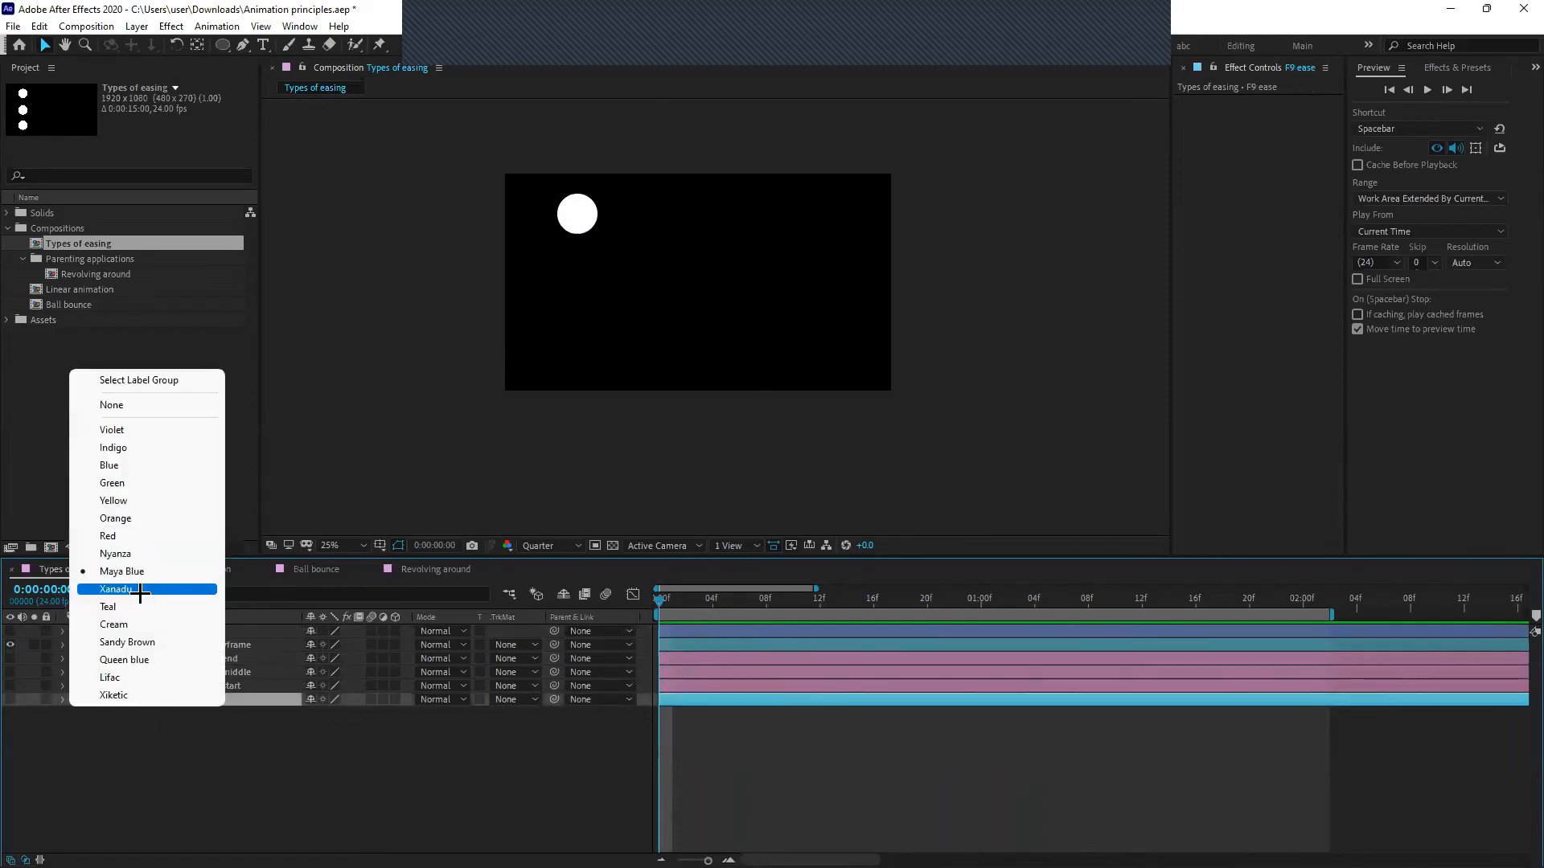
{"action": "left_click", "coordinate": [138, 609]}
{"action": "left_click", "coordinate": [396, 817]}
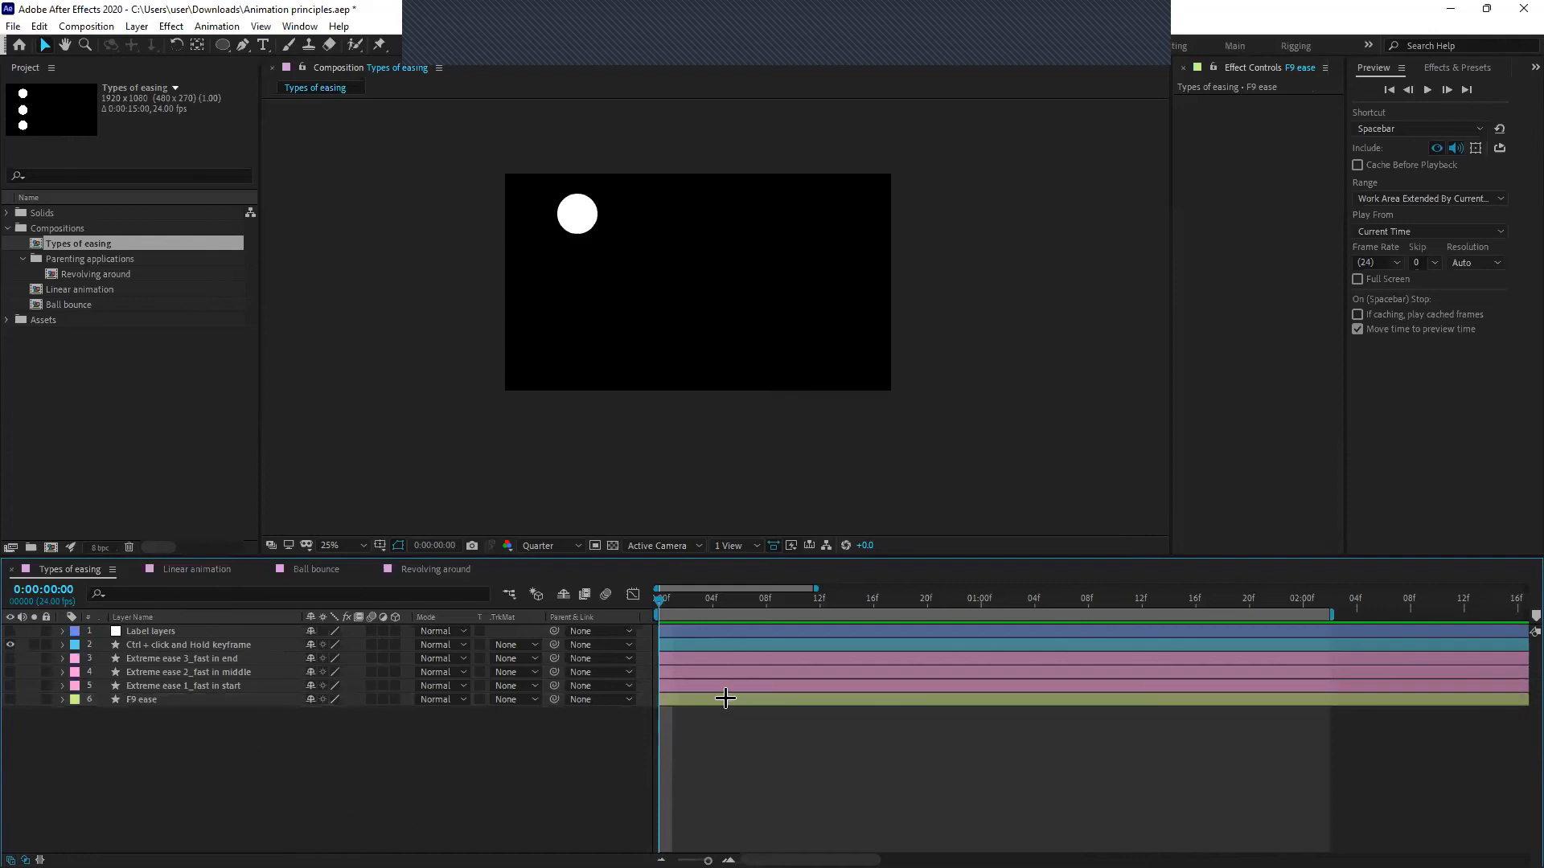
Pre-compose the three Extreme ease layers into a new composition named Extreme cases, moving all attributes into it
{"action": "left_click_drag", "start_coordinate": [199, 724], "coordinate": [209, 757]}
{"action": "key", "text": "semicolon"}
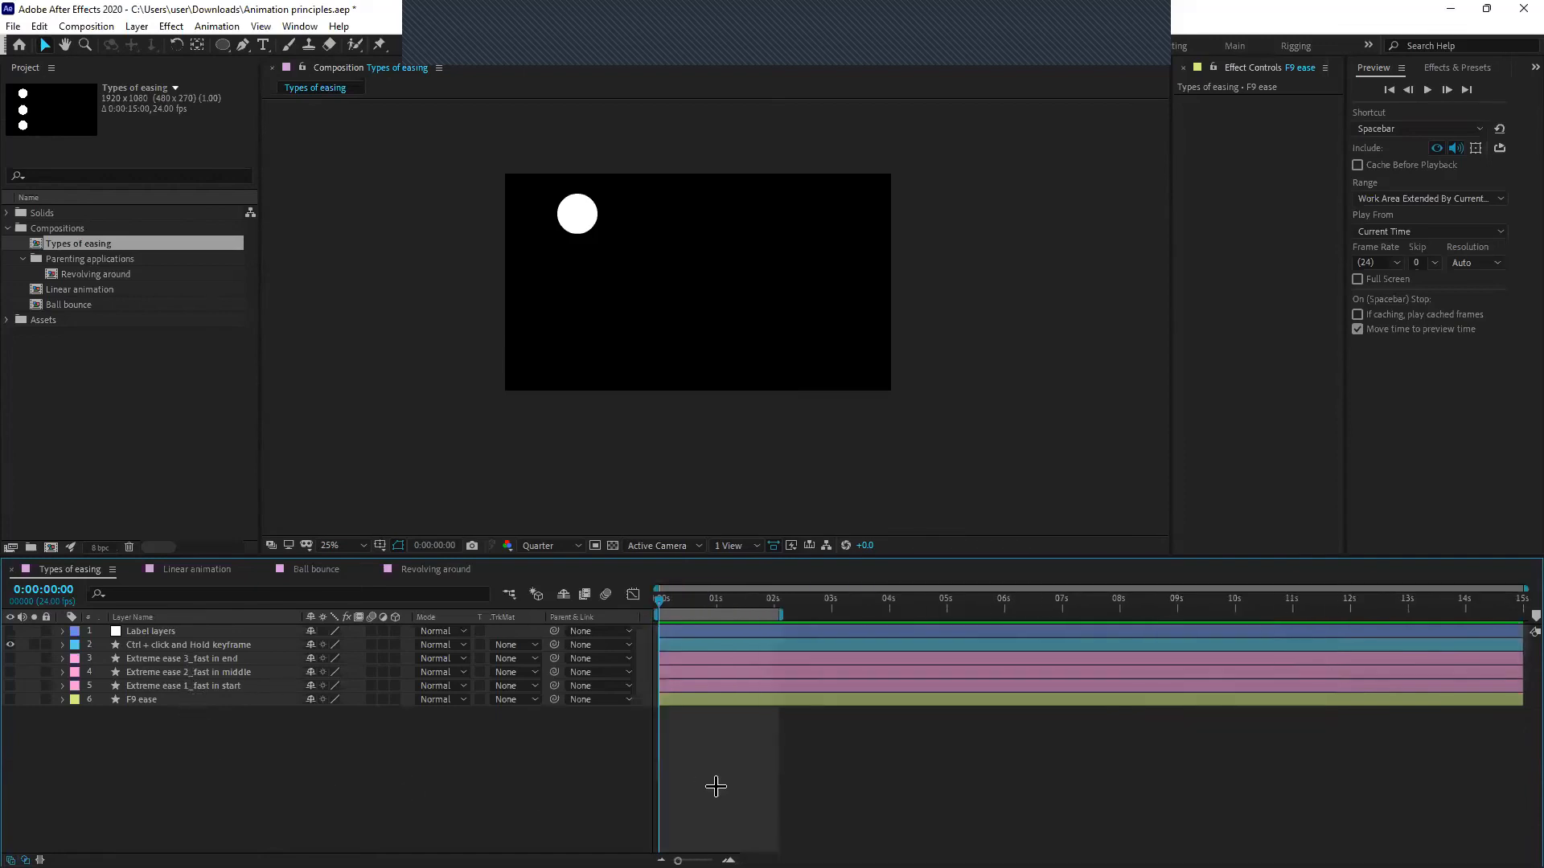
{"action": "key", "text": "semicolon"}
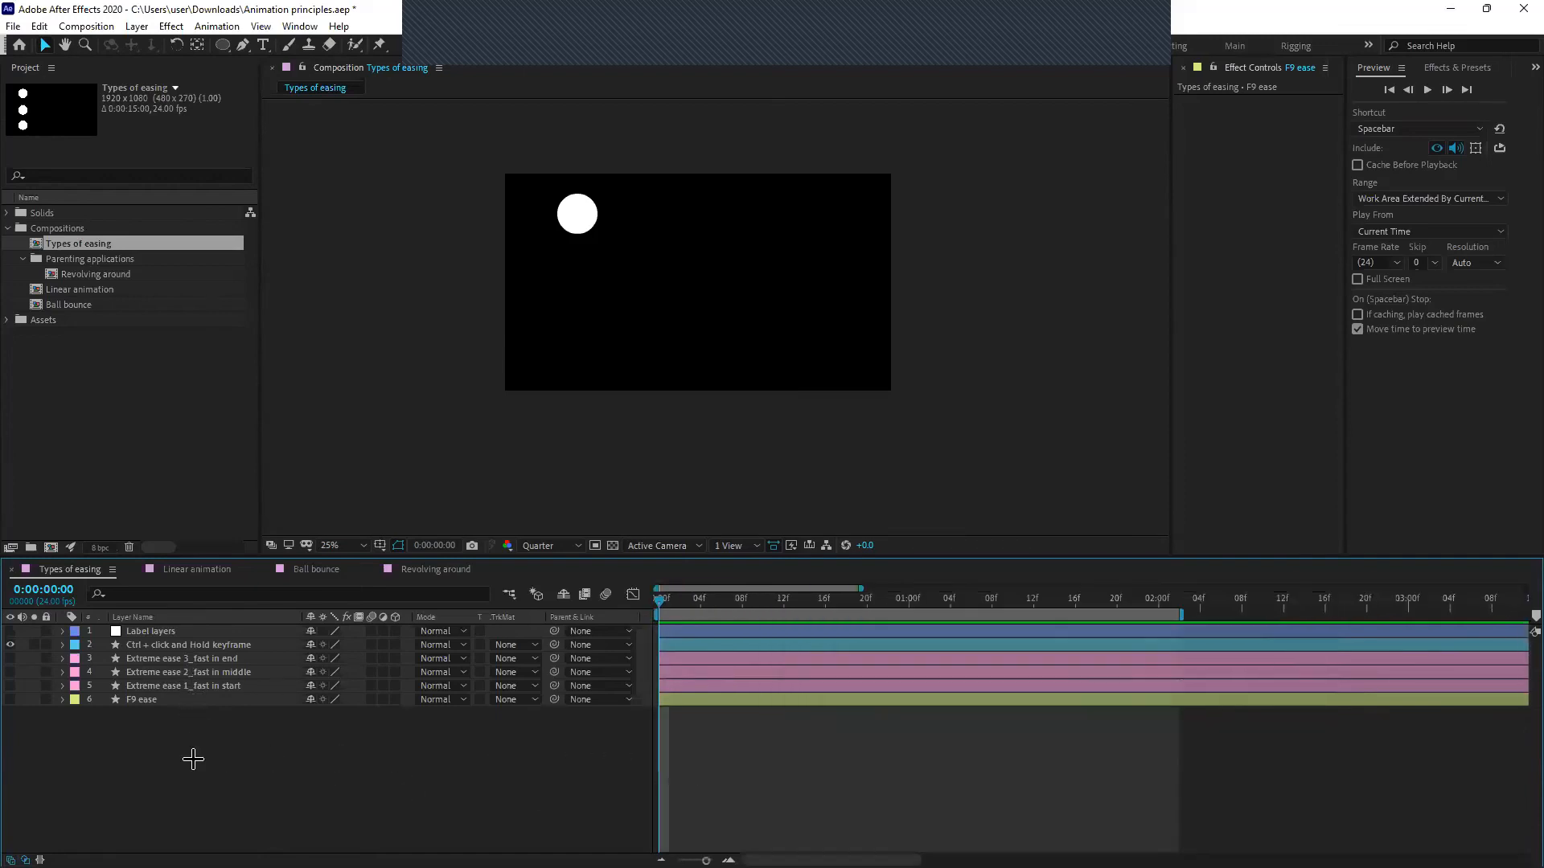
{"action": "left_click", "coordinate": [194, 685]}
{"action": "left_click", "coordinate": [196, 659], "text": "shift"}
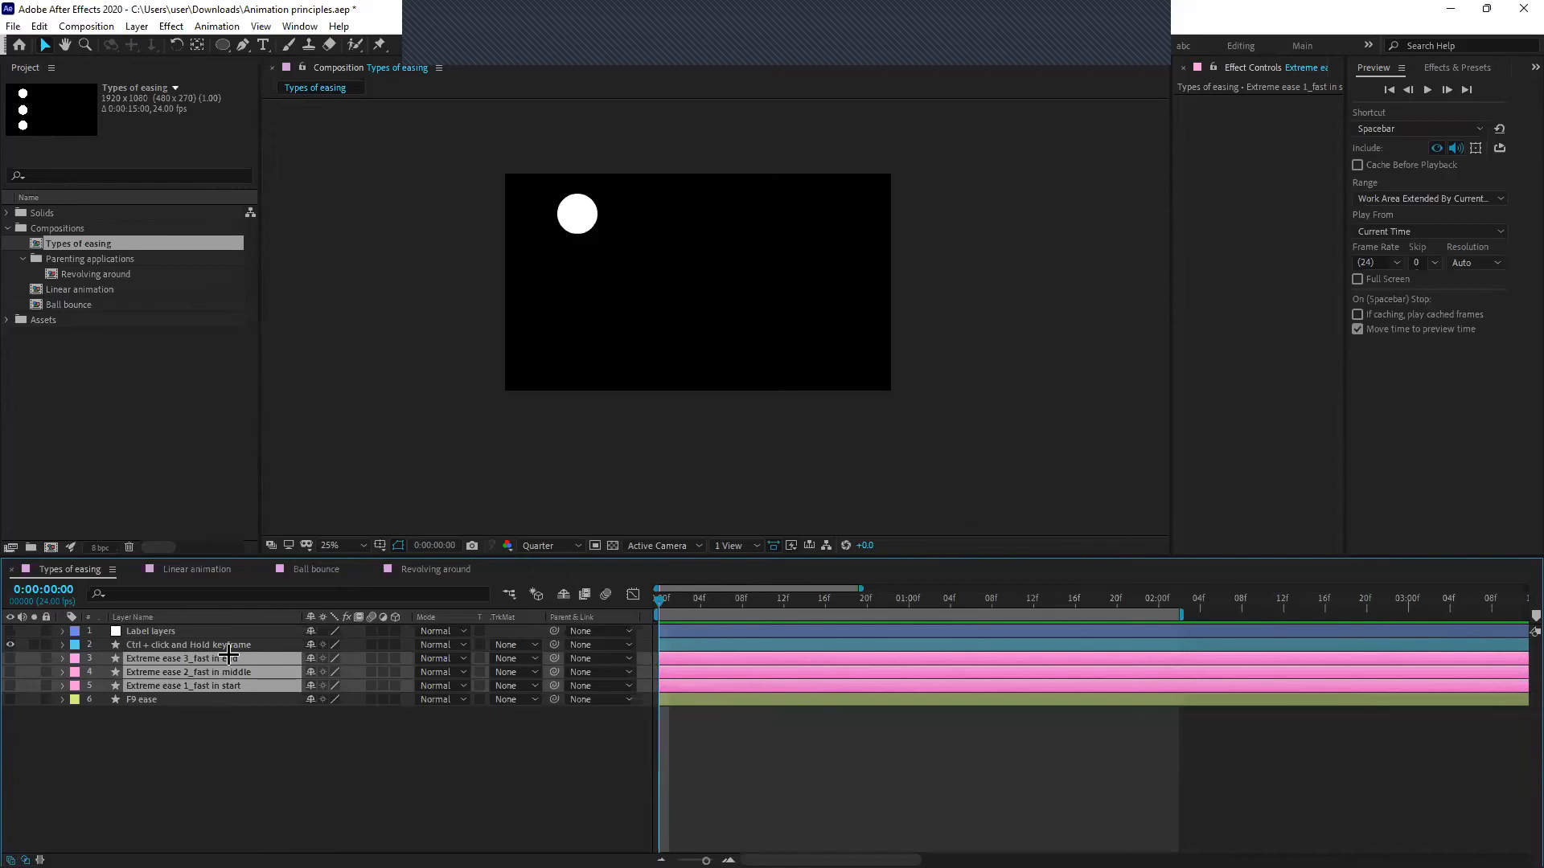
{"action": "key", "text": "ctrl+shift+c"}
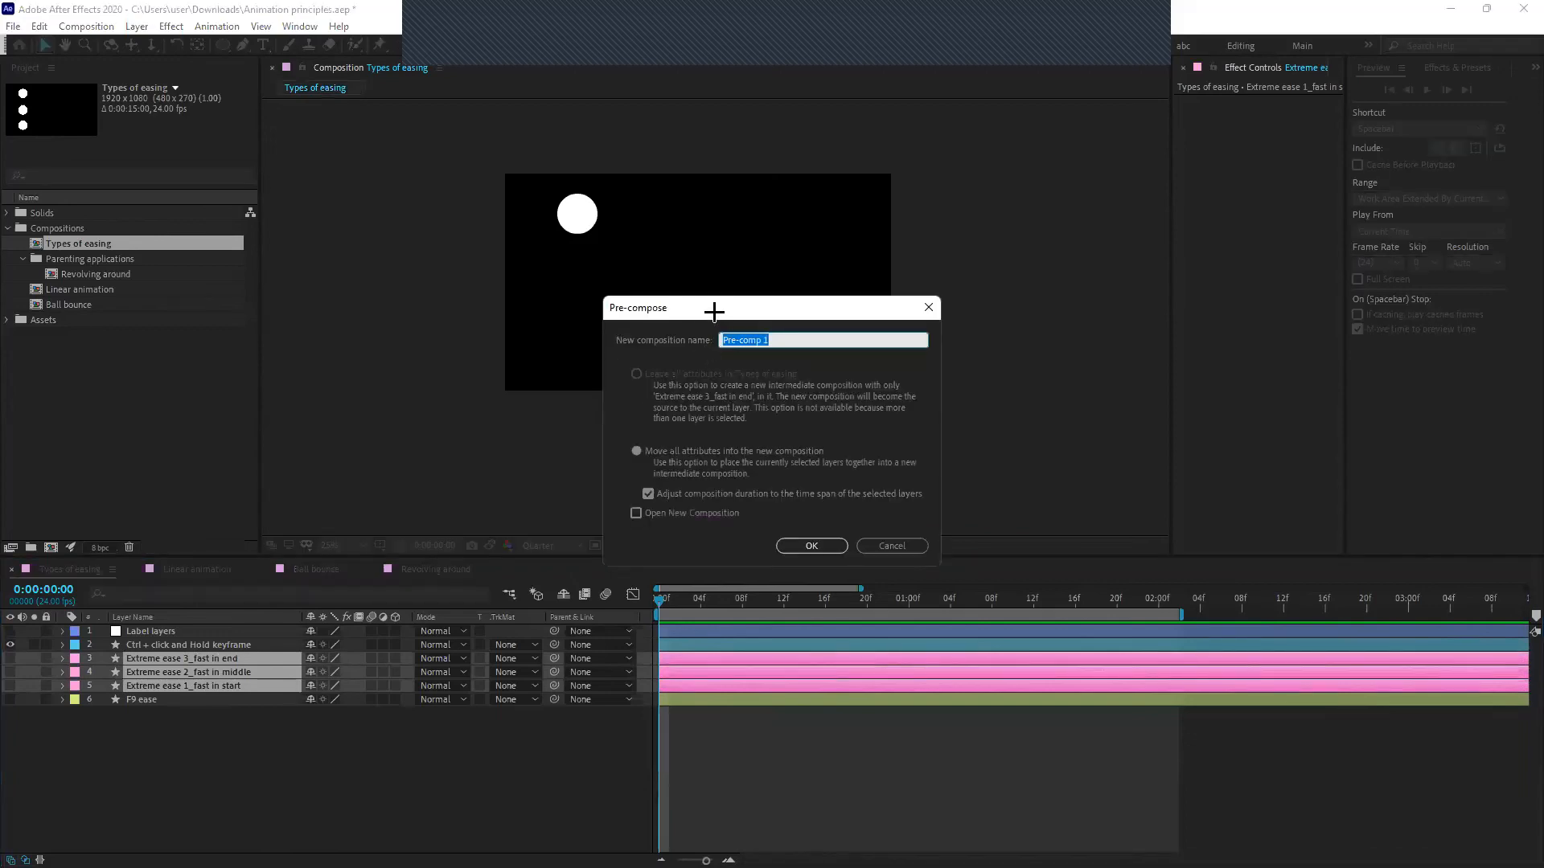
{"action": "left_click_drag", "start_coordinate": [711, 312], "coordinate": [695, 334]}
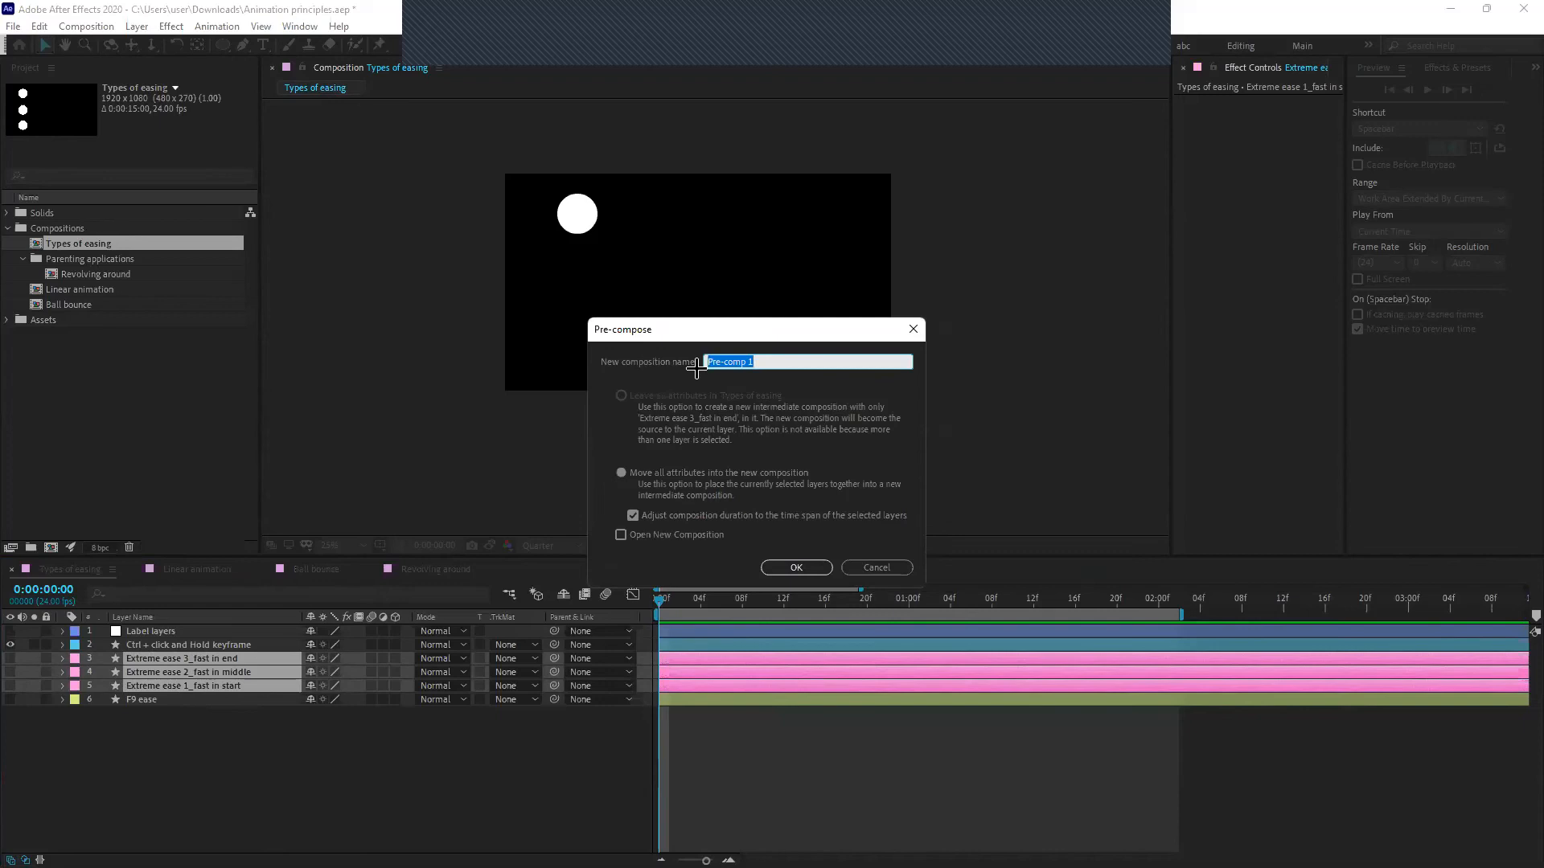
{"action": "type", "text": "Extreme cases"}
{"action": "left_click", "coordinate": [804, 569]}
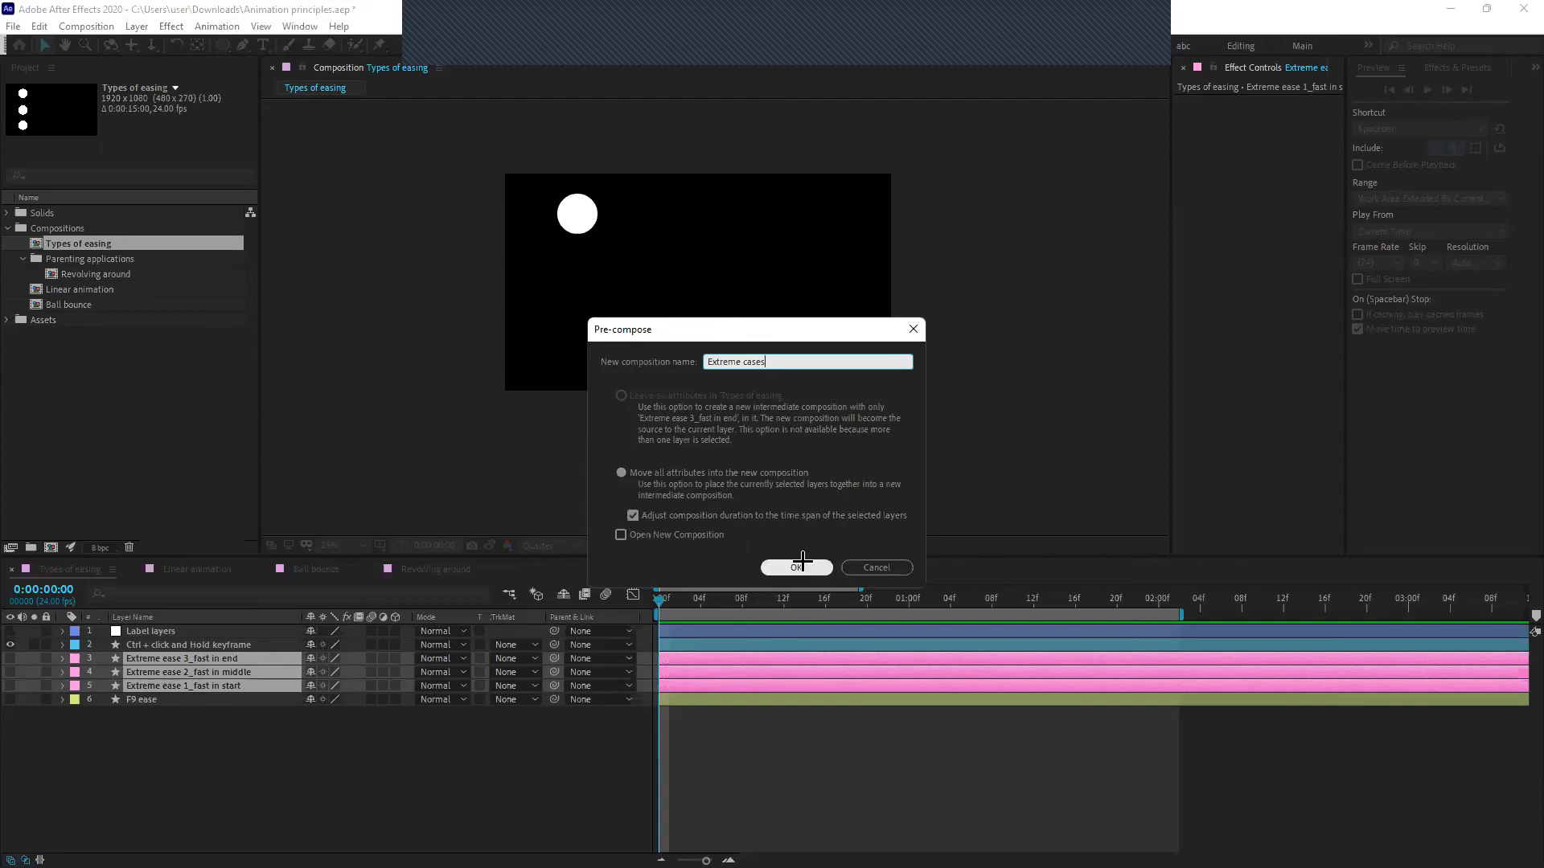
{"action": "left_click", "coordinate": [798, 567]}
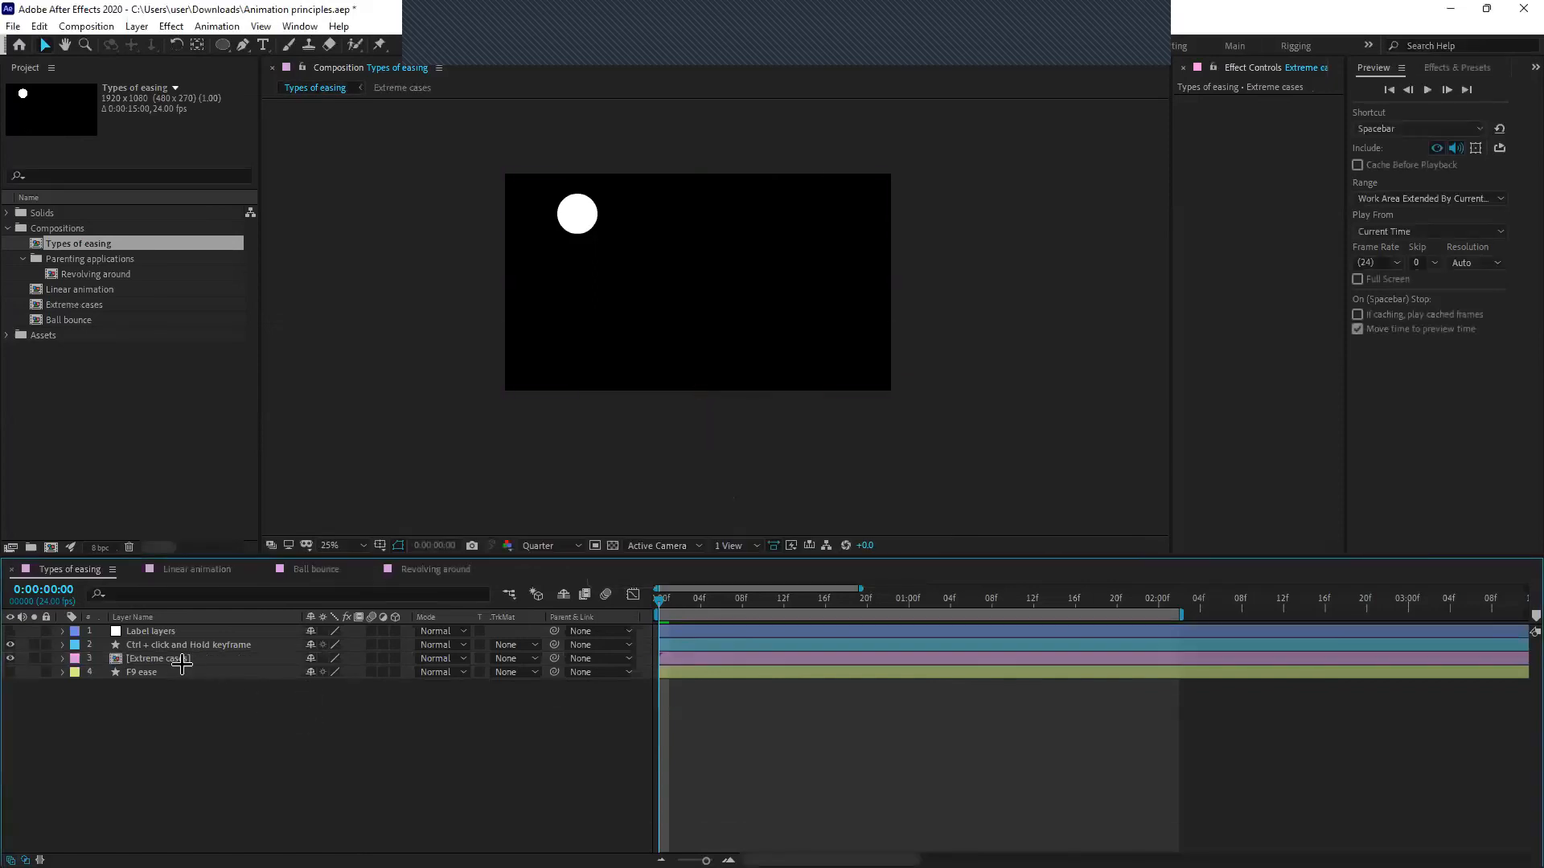
Open the Extreme cases pre-composition and check the three Extreme ease layers inside it
{"action": "left_click", "coordinate": [136, 710]}
{"action": "key", "text": "semicolon"}
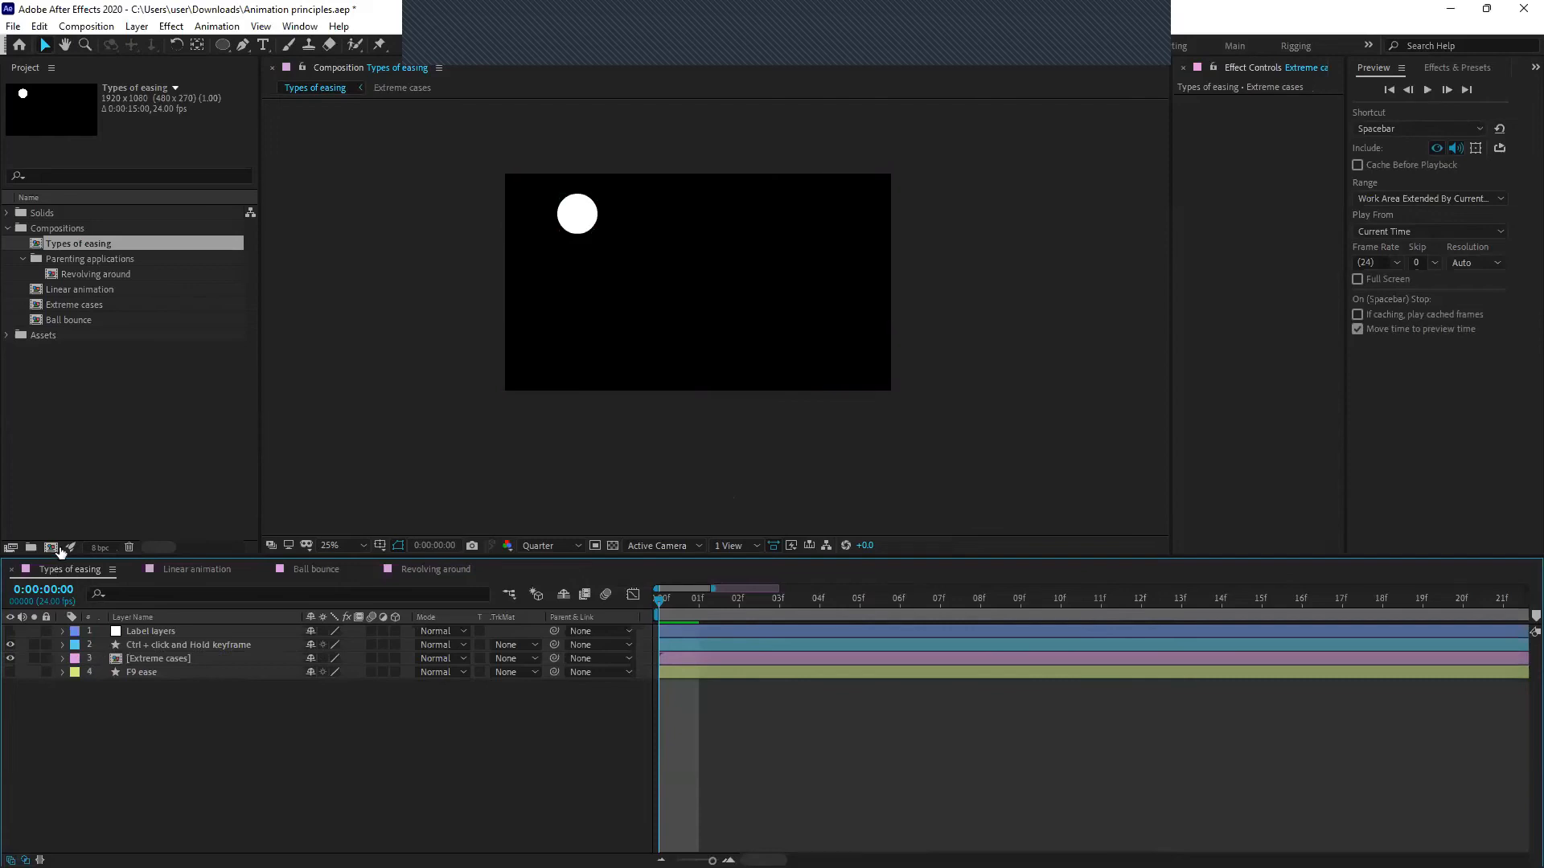
{"action": "double_click", "coordinate": [180, 660]}
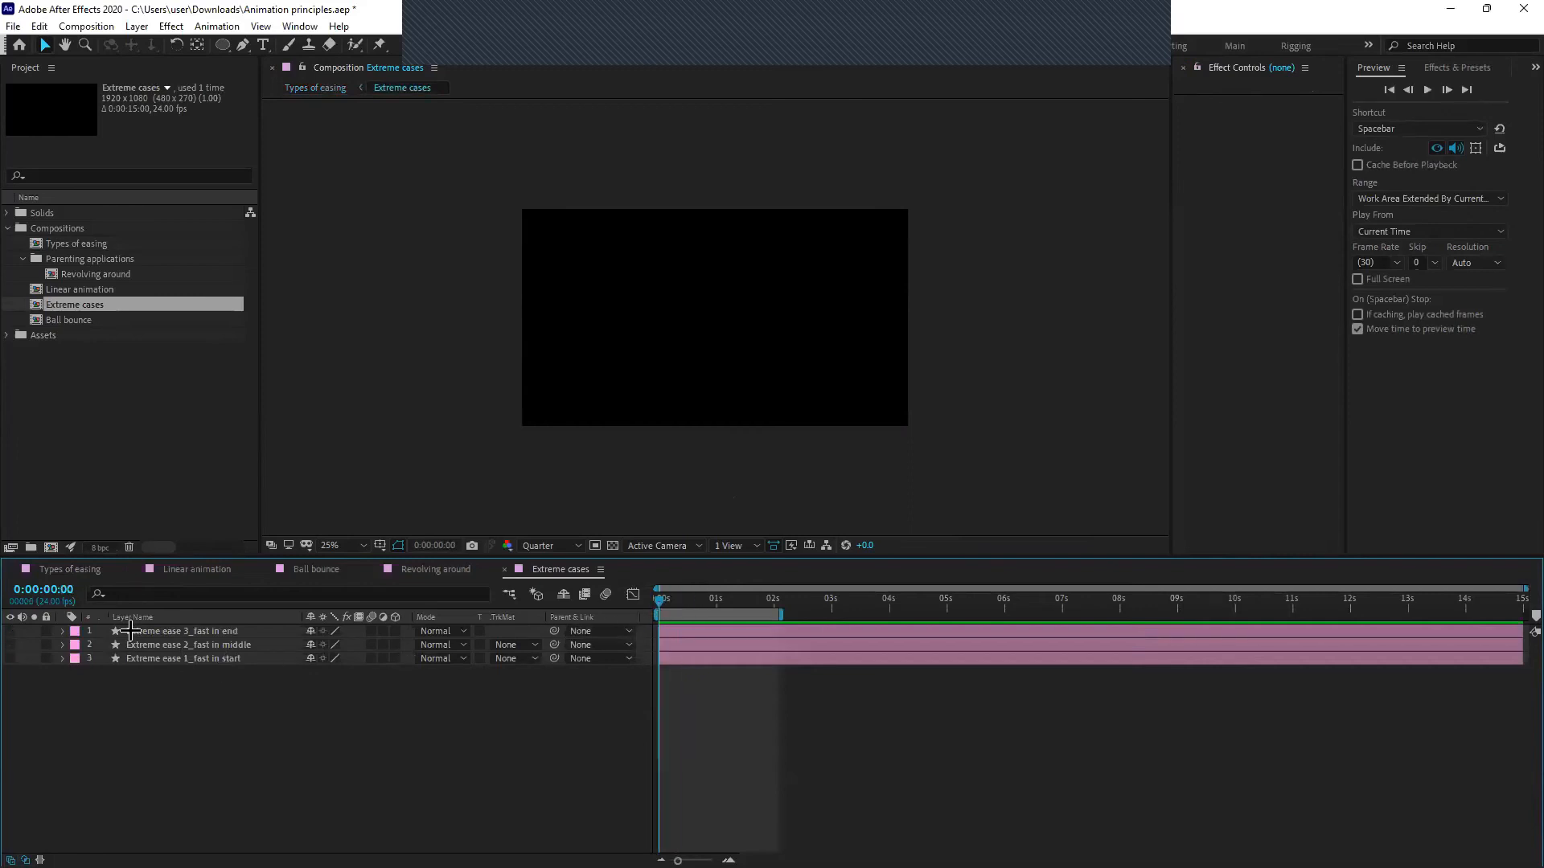
{"action": "left_click", "coordinate": [157, 634]}
{"action": "left_click", "coordinate": [168, 657], "text": "shift"}
{"action": "left_click", "coordinate": [194, 711]}
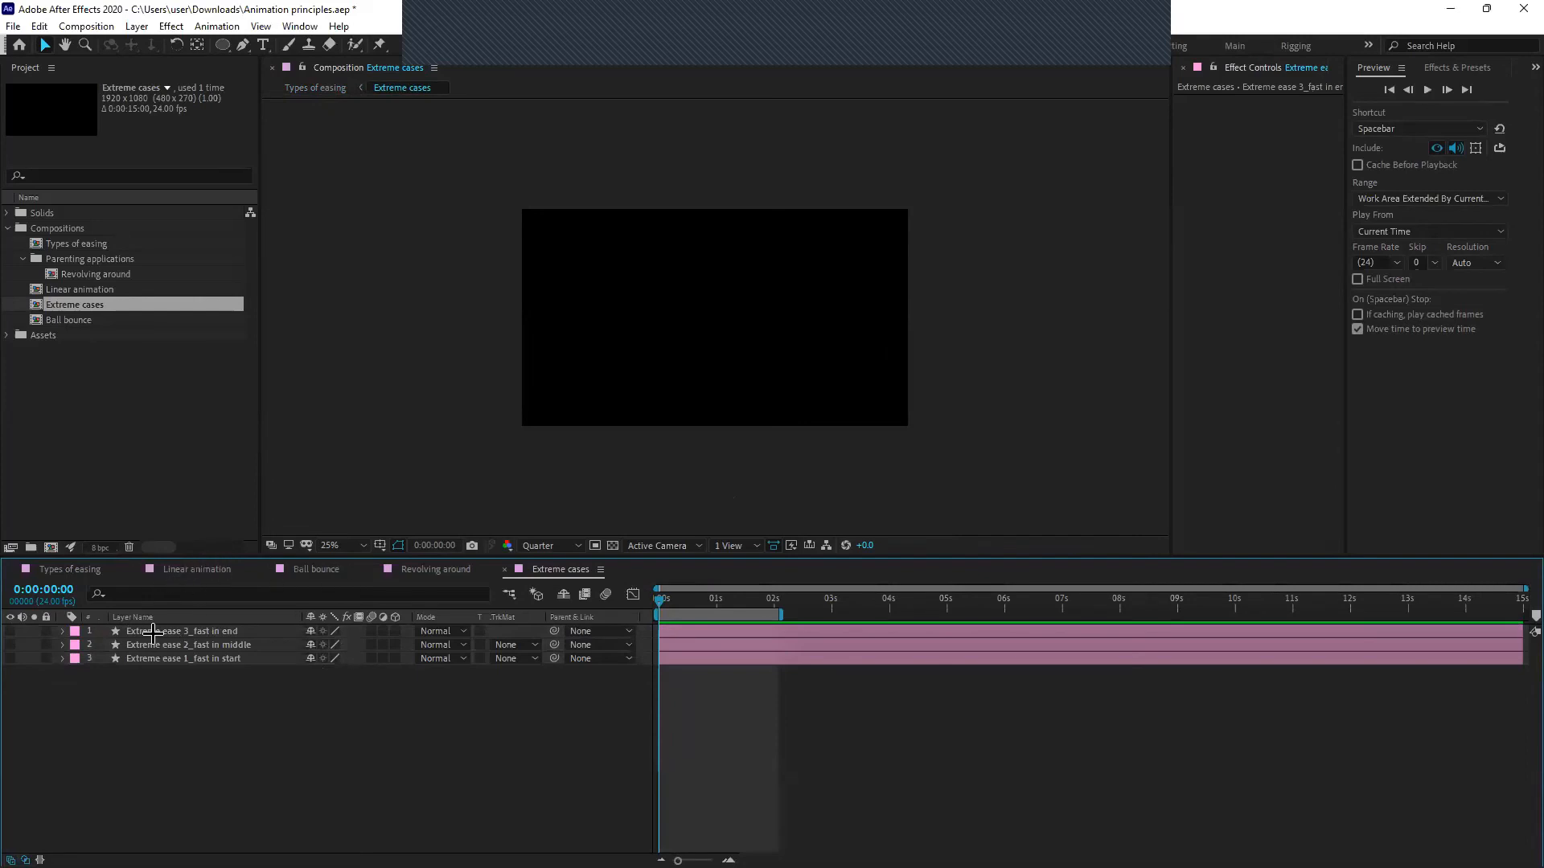
Reorder the open timelines so Extreme cases directly follows Types of easing, and return to Types of easing
{"action": "left_click", "coordinate": [438, 570]}
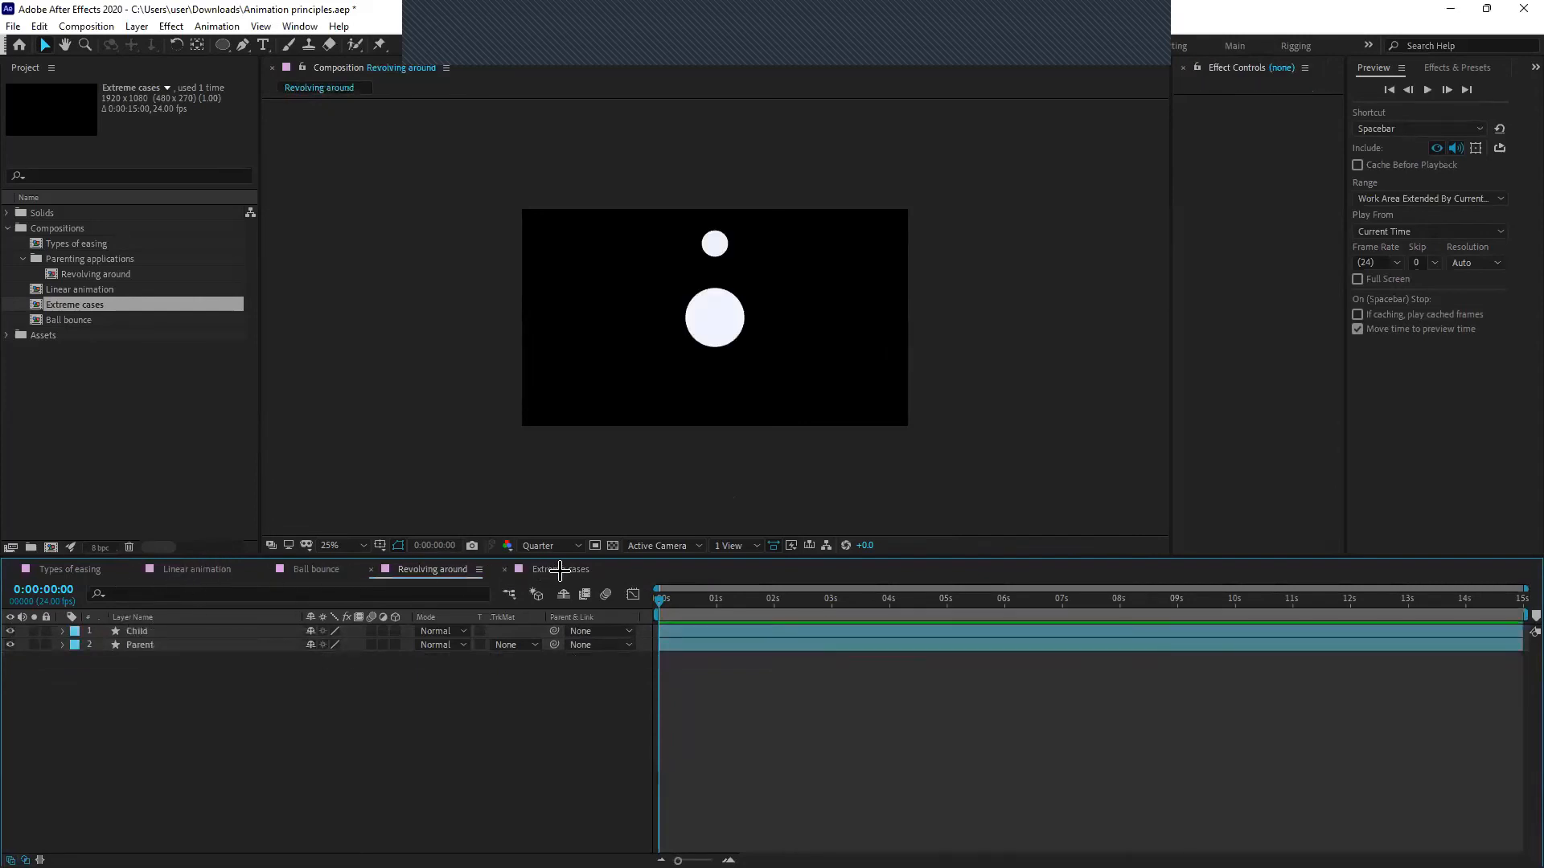
{"action": "left_click", "coordinate": [521, 570]}
{"action": "left_click_drag", "start_coordinate": [521, 570], "coordinate": [190, 583]}
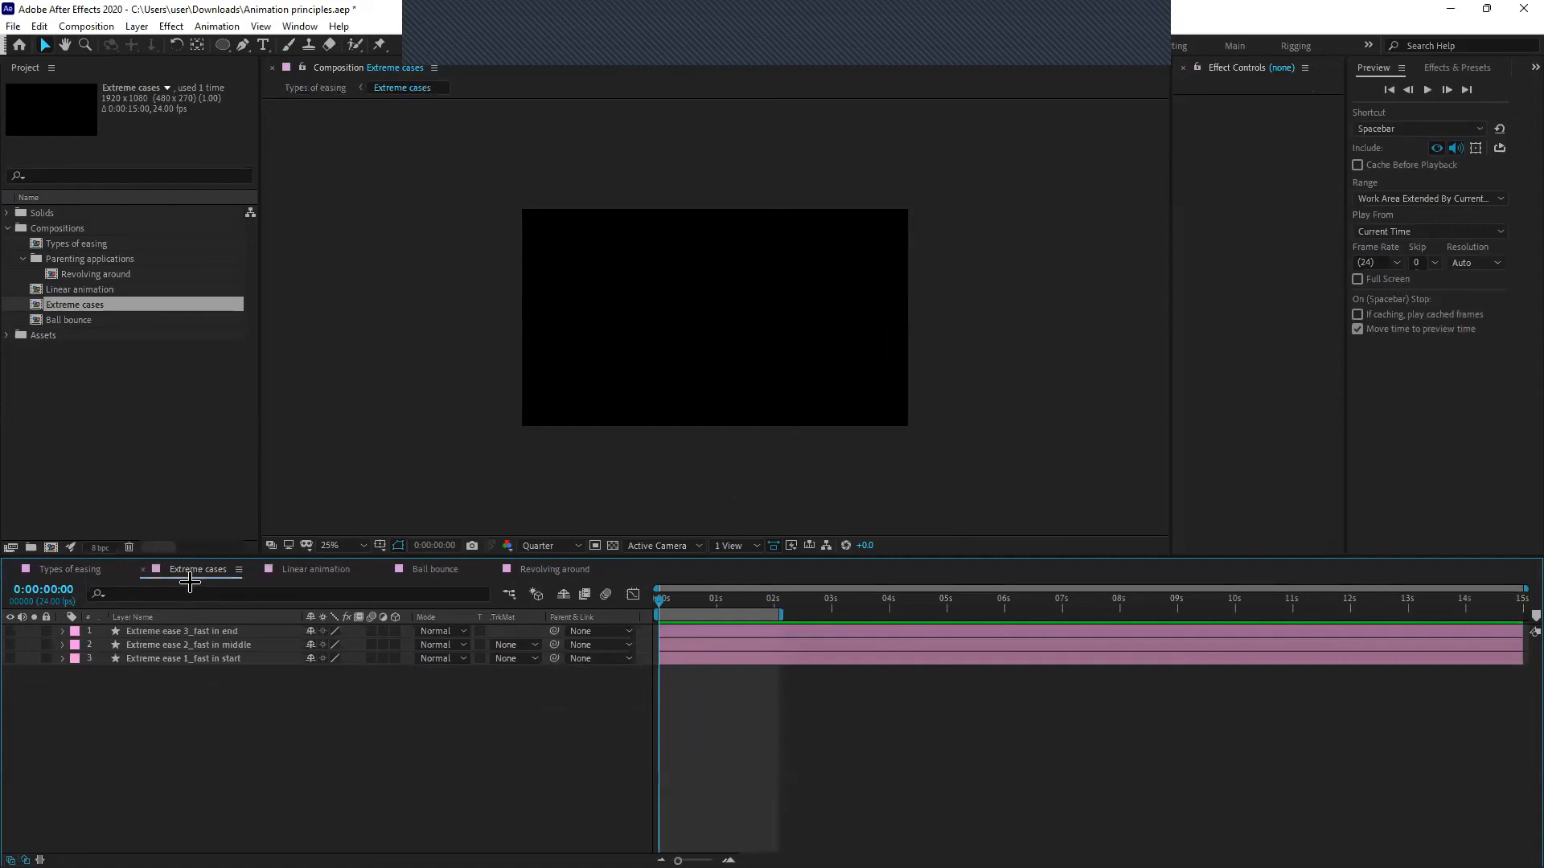
{"action": "left_click", "coordinate": [70, 571]}
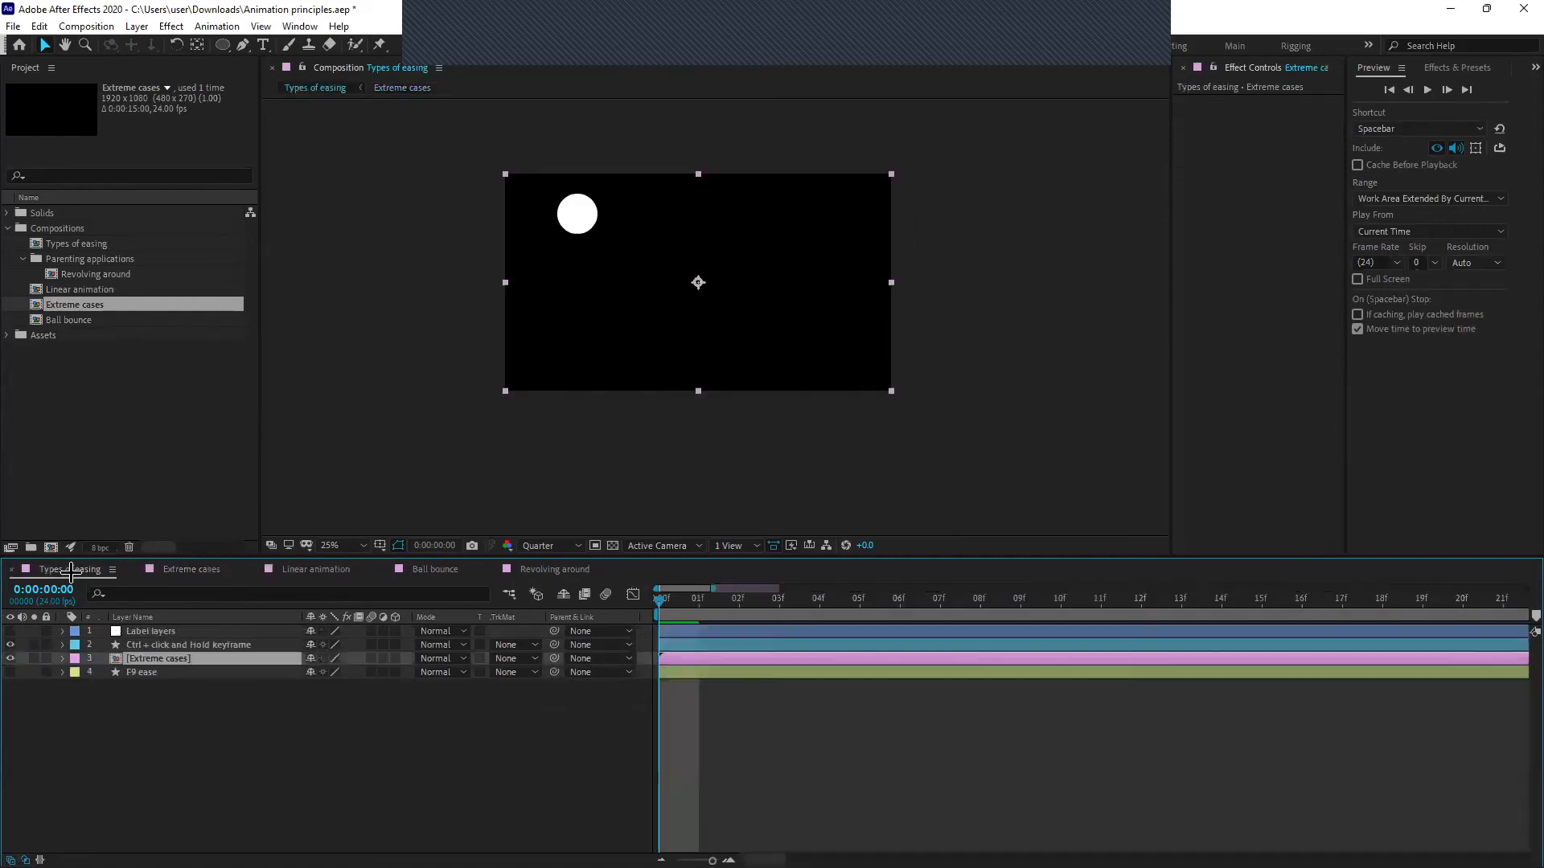
{"action": "left_click", "coordinate": [161, 718]}
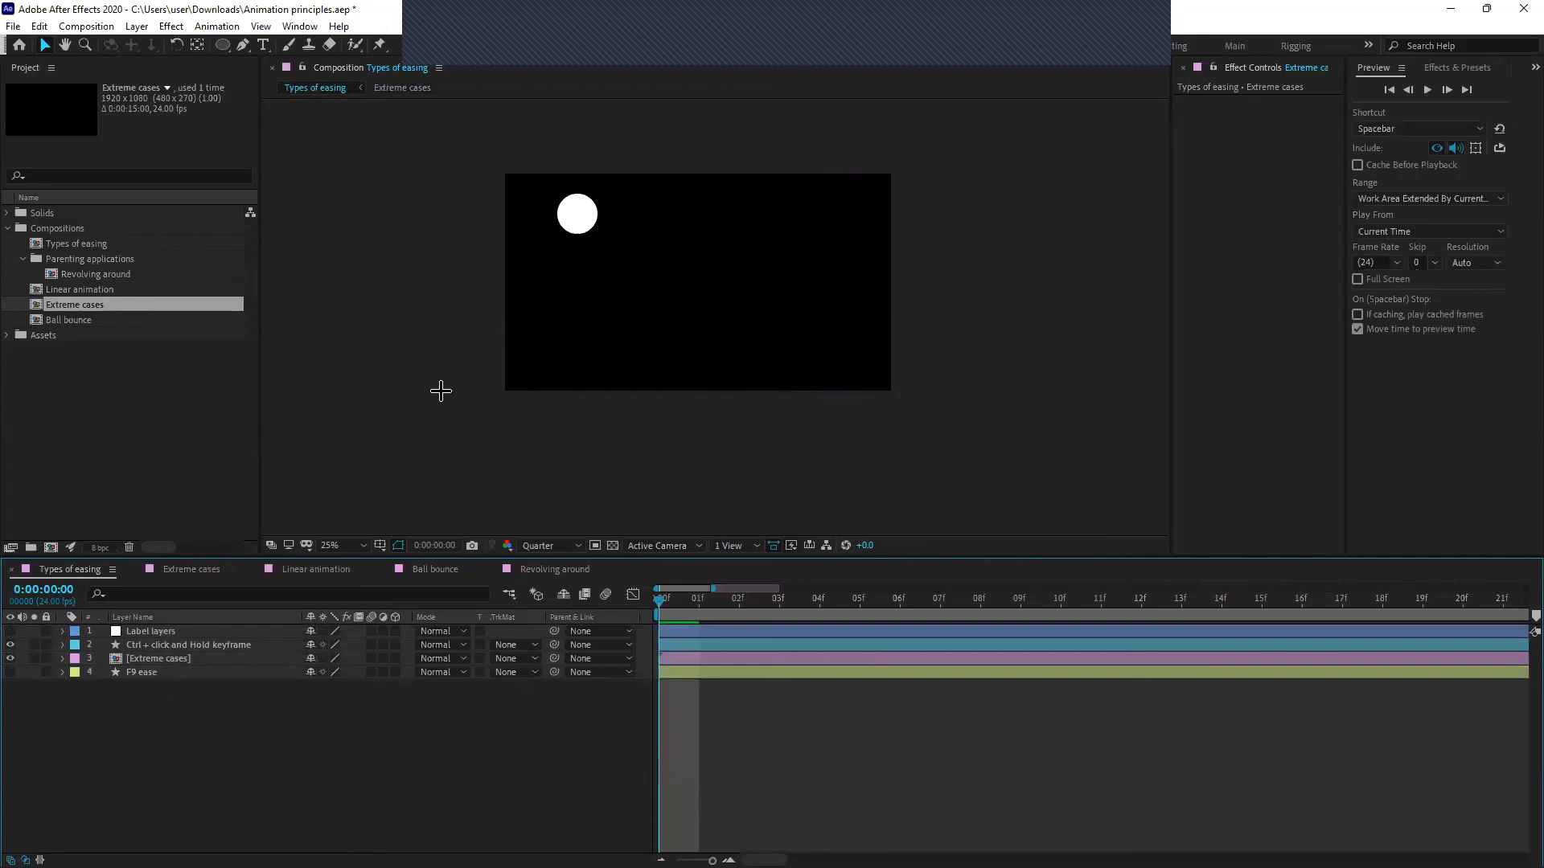
Make all three layers inside the Extreme cases composition visible, preview their motion, and return the playhead to the start
{"action": "left_click", "coordinate": [198, 569]}
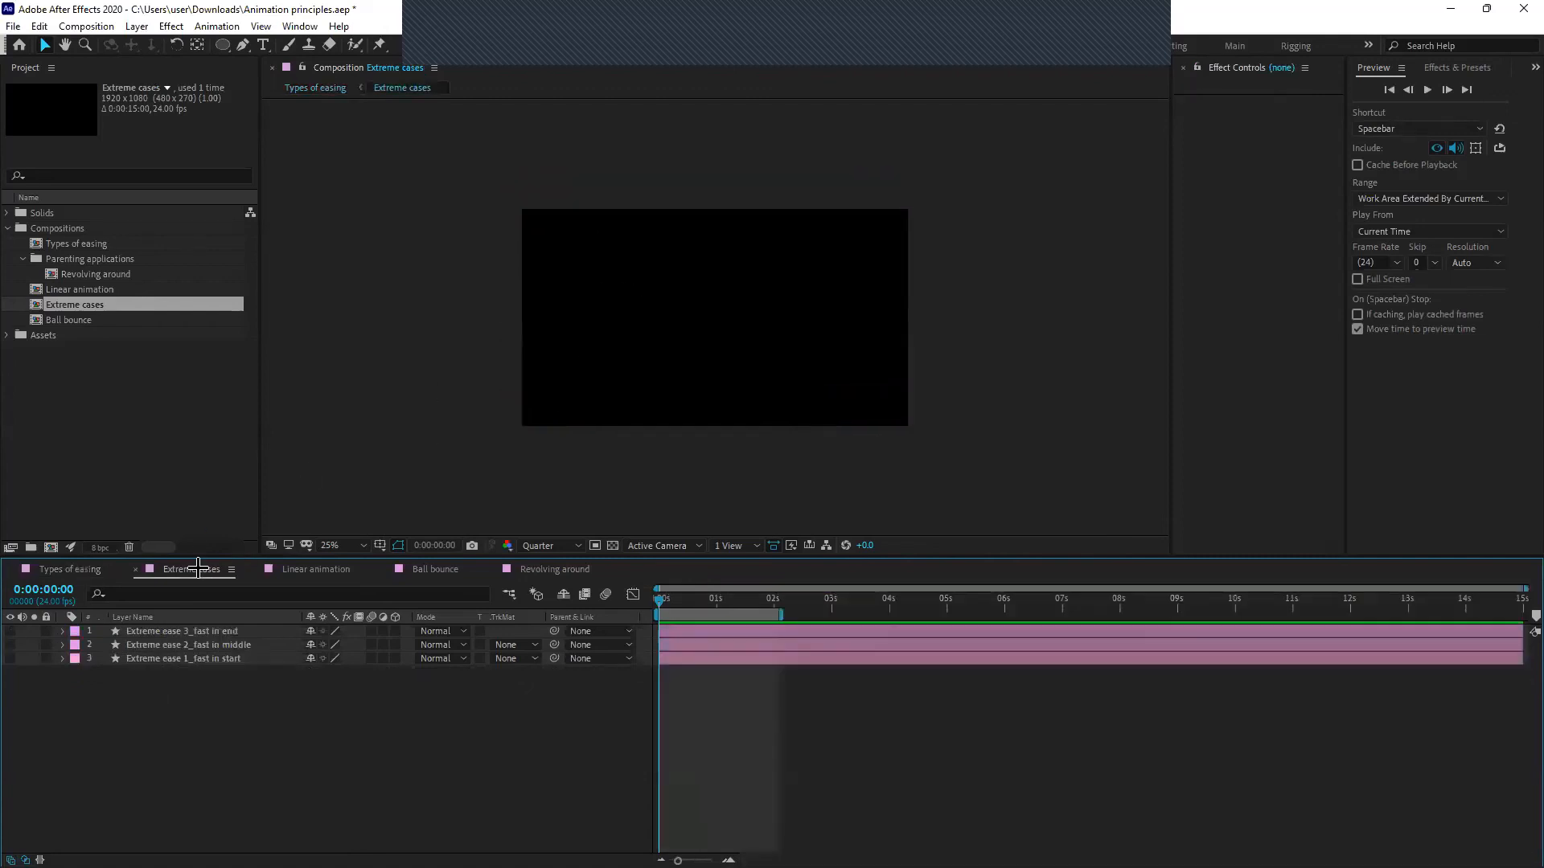
{"action": "left_click_drag", "start_coordinate": [14, 633], "coordinate": [14, 692]}
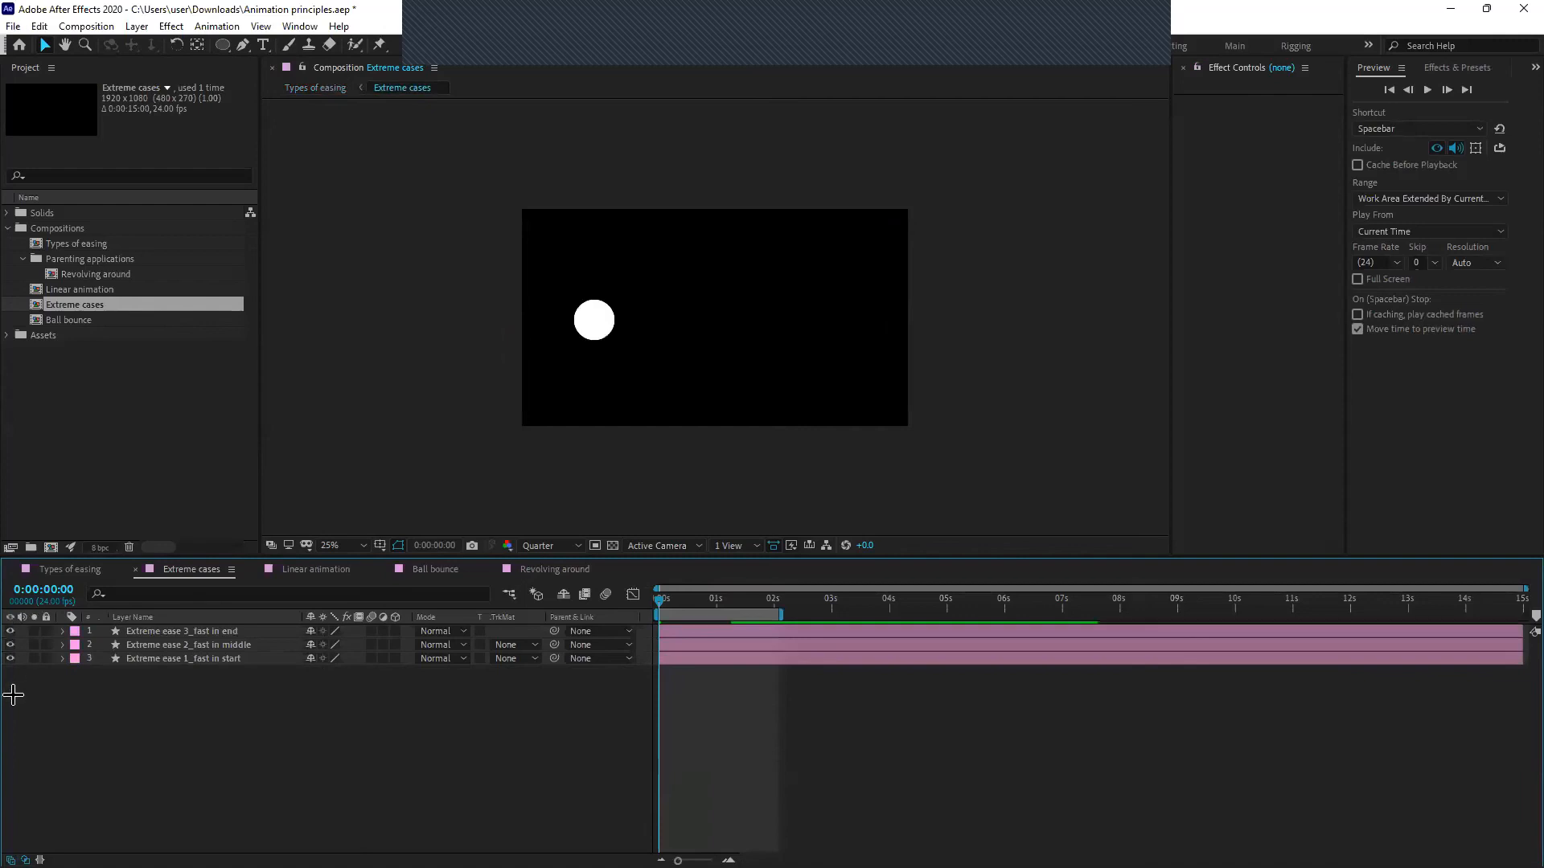
{"action": "key", "text": "space"}
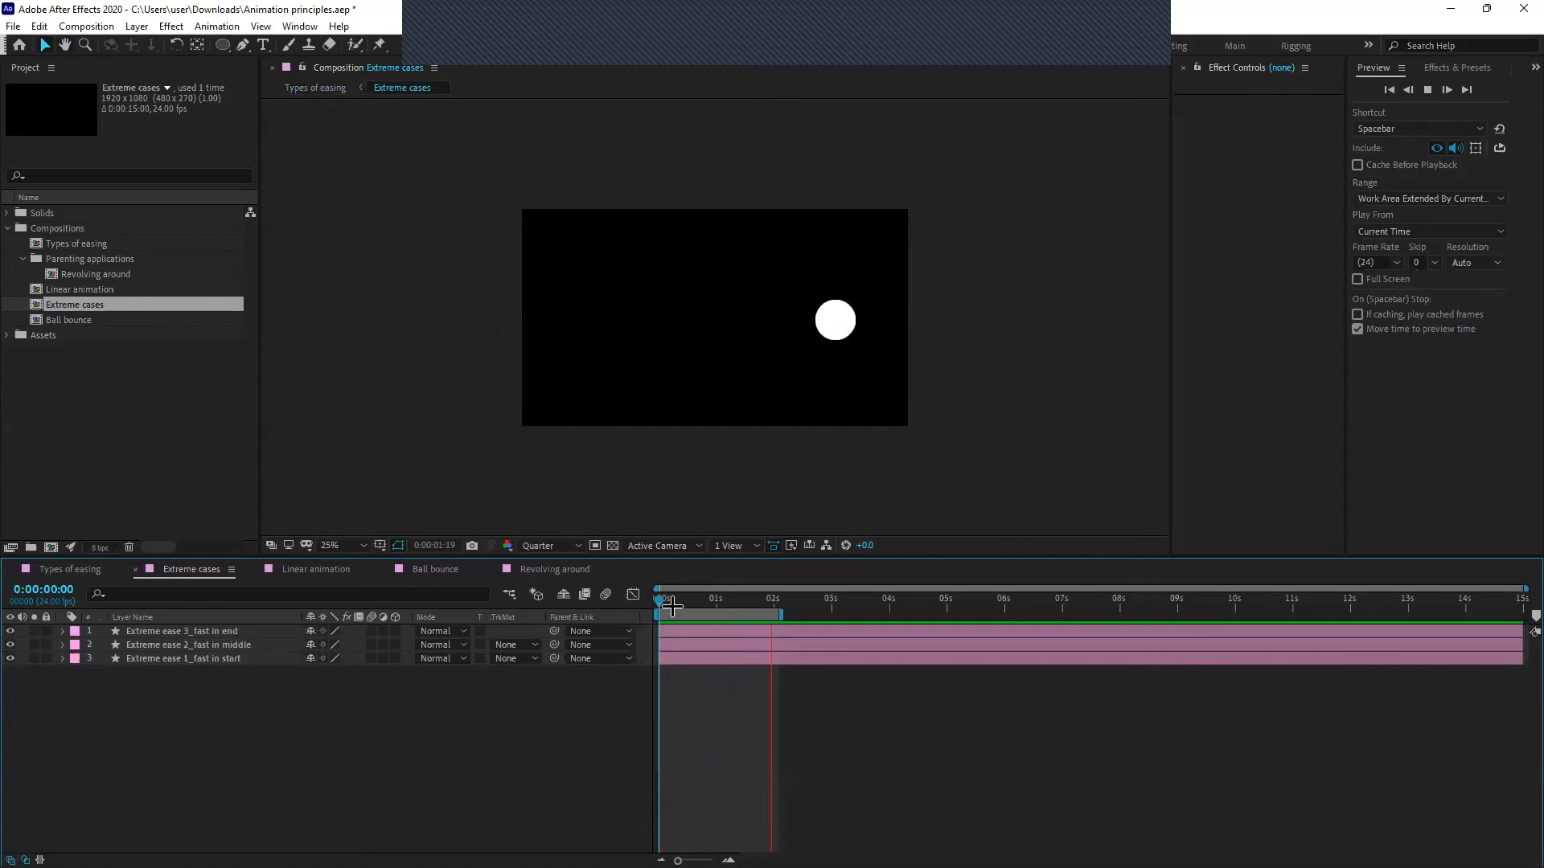
{"action": "left_click_drag", "start_coordinate": [672, 606], "coordinate": [635, 606]}
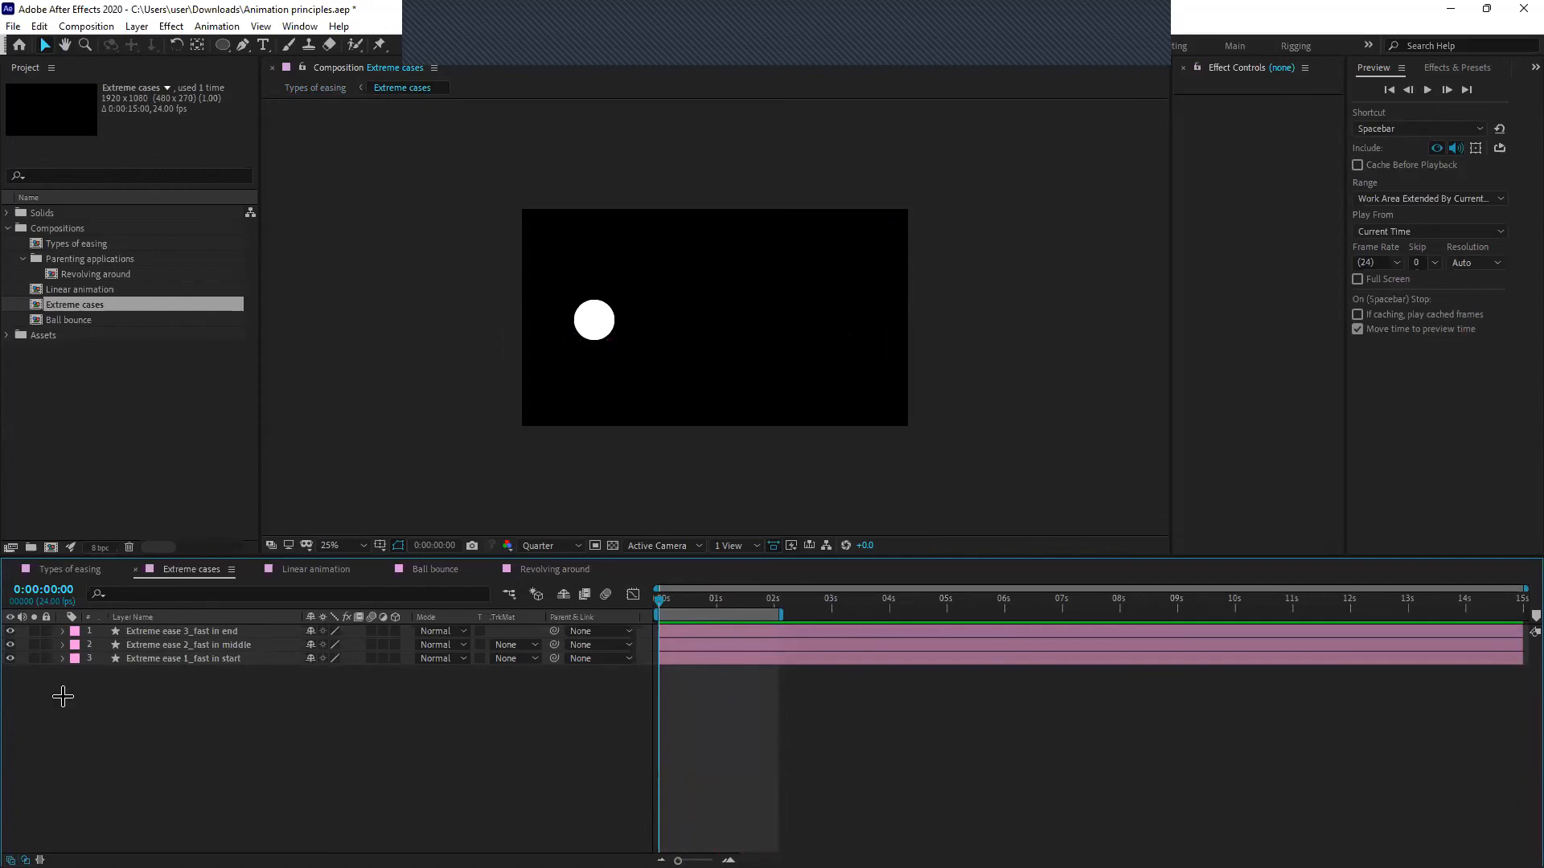
Return to Types of easing and preview the nested Extreme cases motion over the whole timeline
{"action": "left_click", "coordinate": [72, 570]}
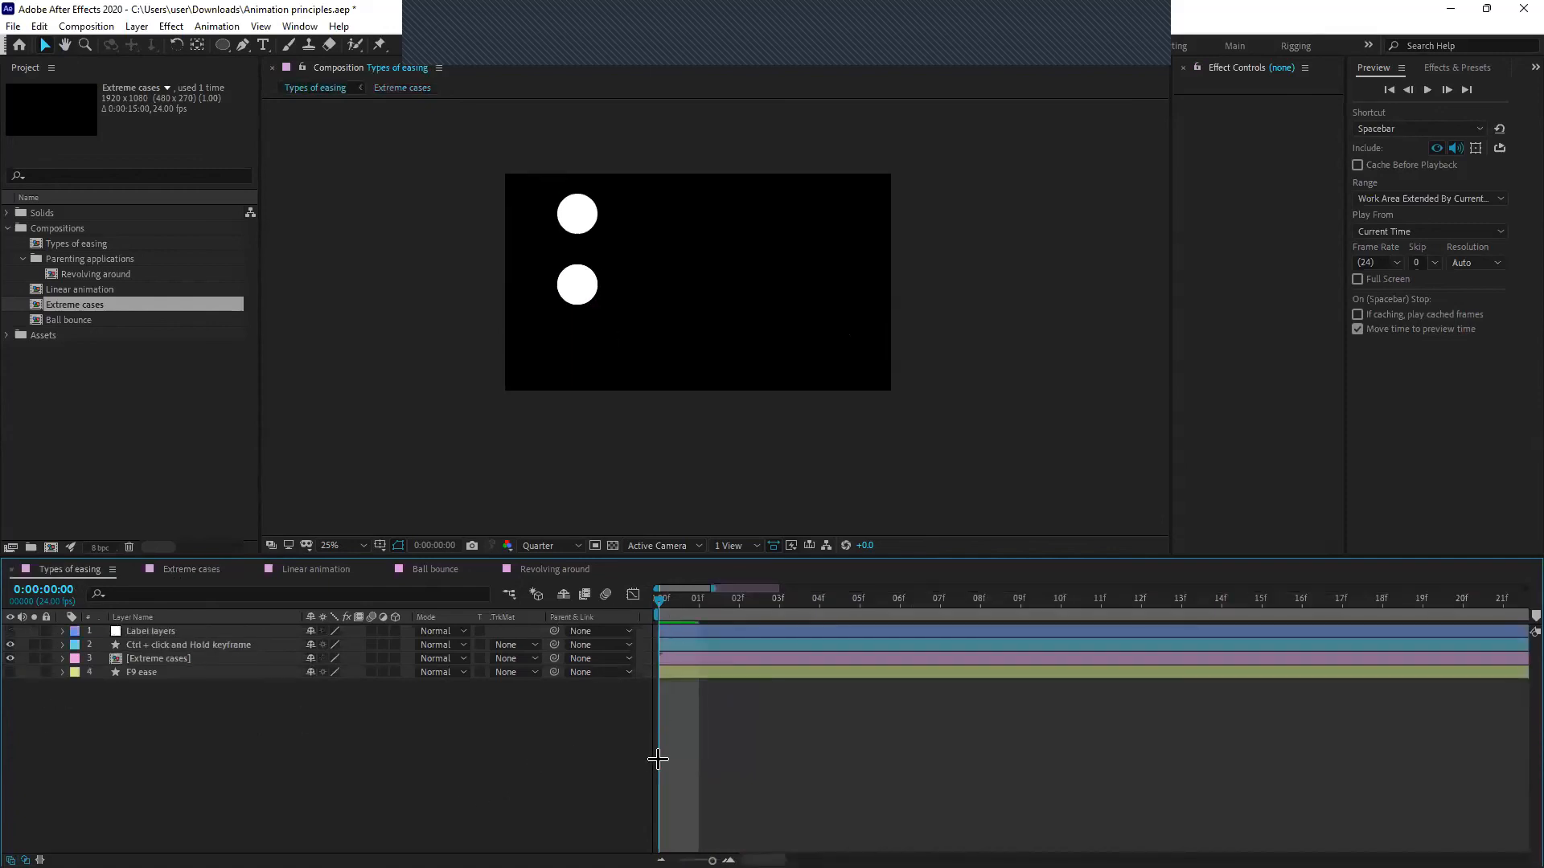
{"action": "key", "text": "semicolon"}
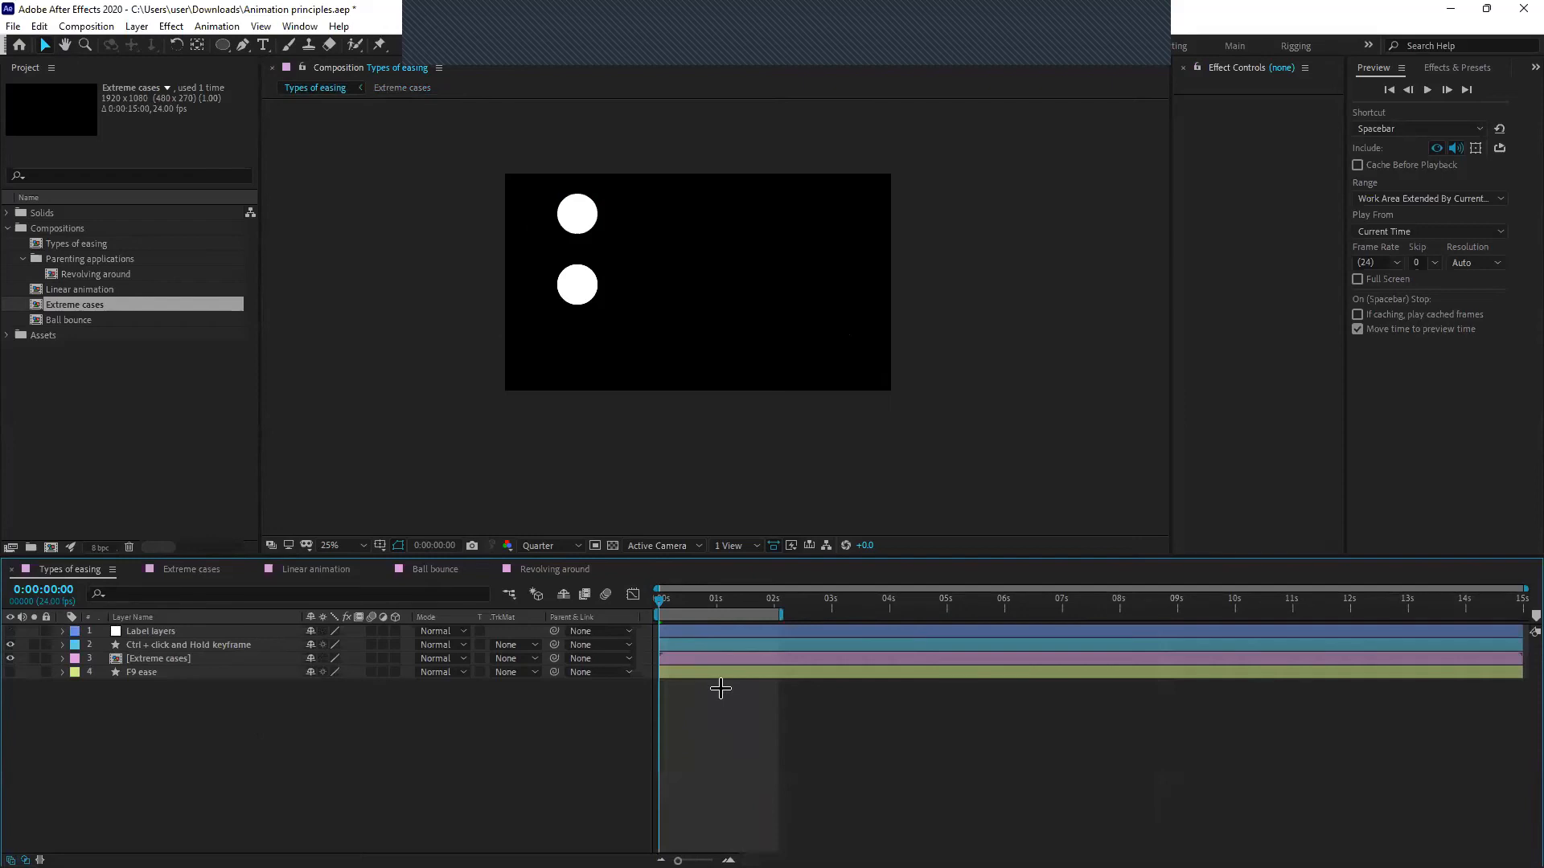
{"action": "key", "text": "space"}
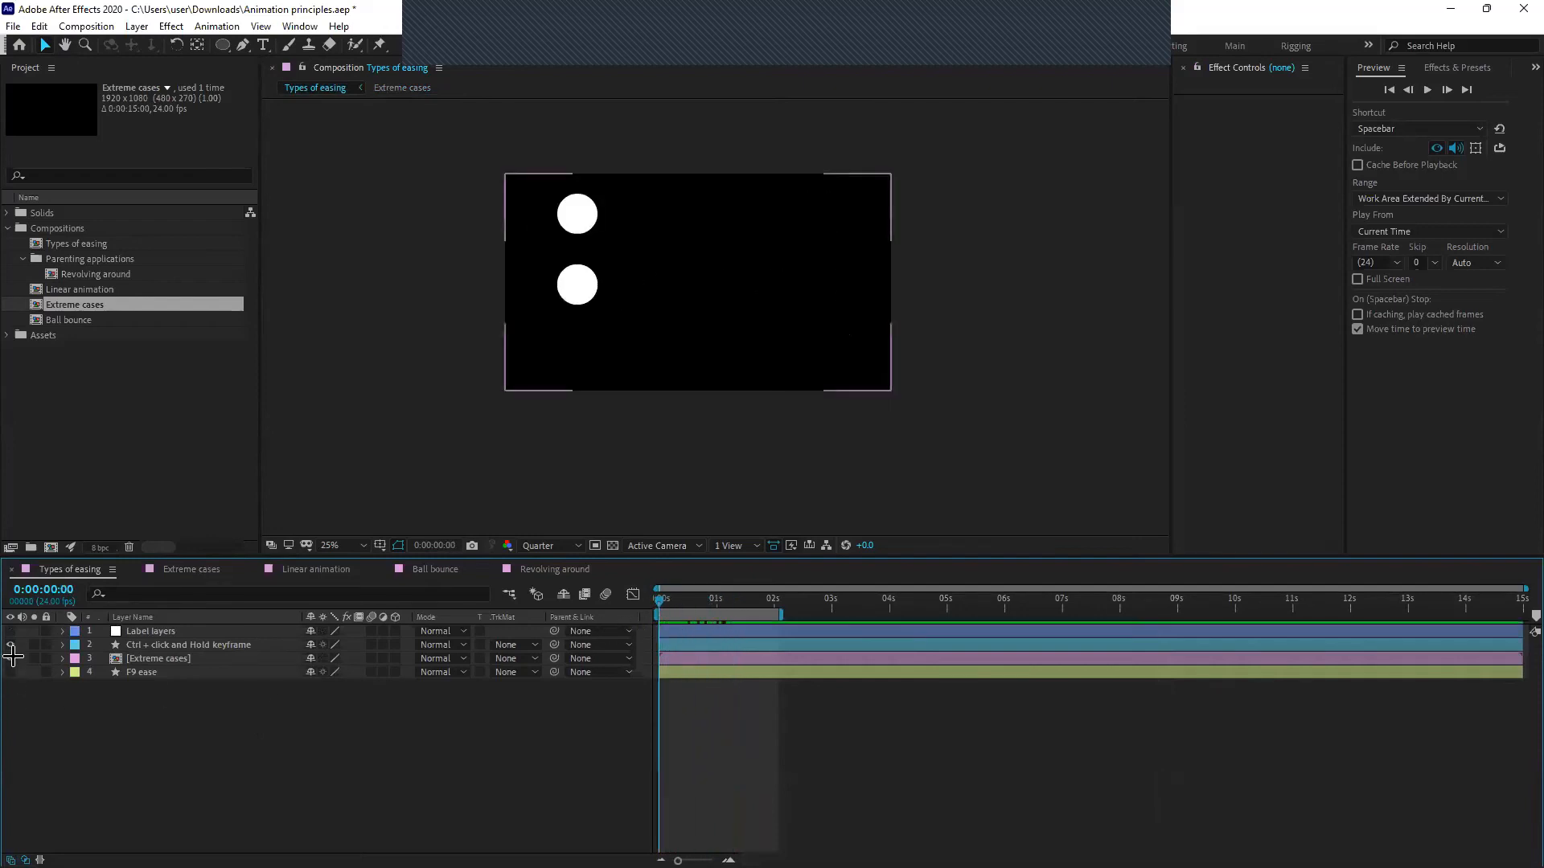
{"action": "left_click", "coordinate": [230, 756]}
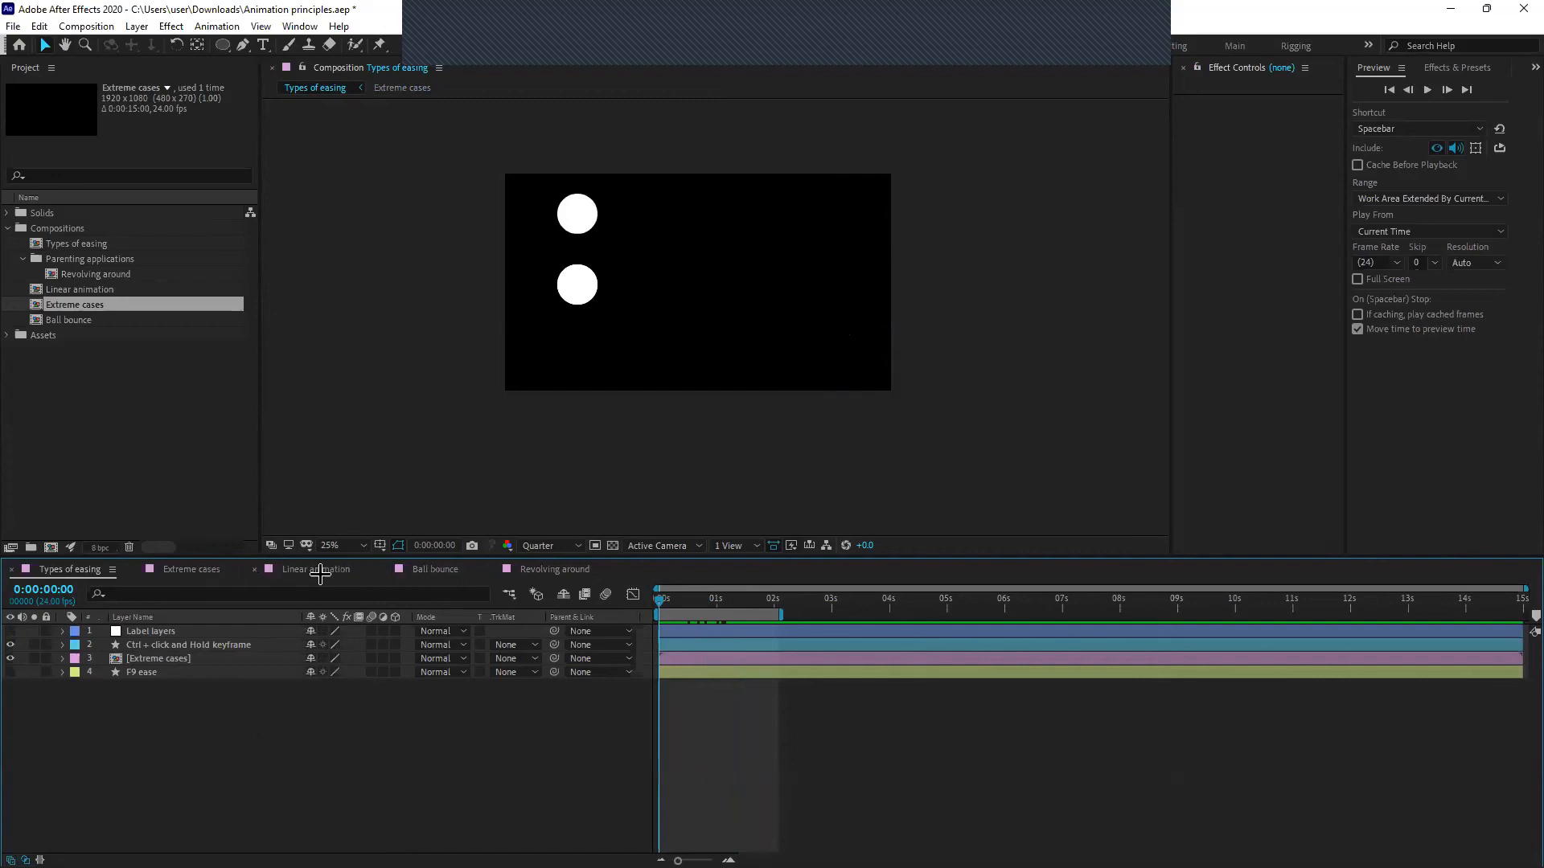
Move the Linear animation timeline ahead of Types of easing and save the project
{"action": "left_click_drag", "start_coordinate": [317, 574], "coordinate": [69, 571]}
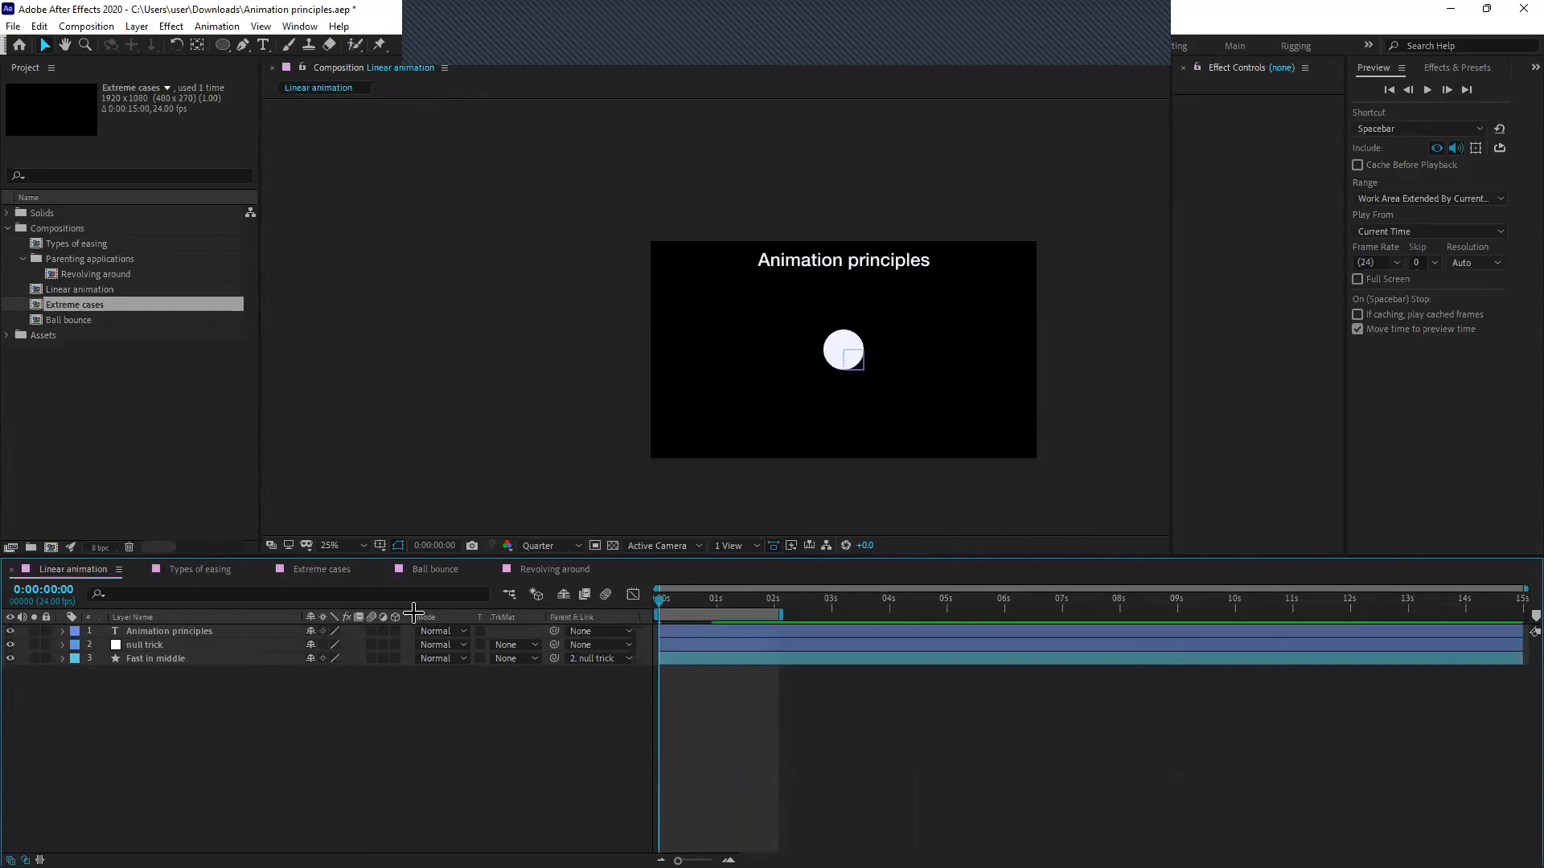
{"action": "left_click_drag", "start_coordinate": [750, 460], "coordinate": [647, 435]}
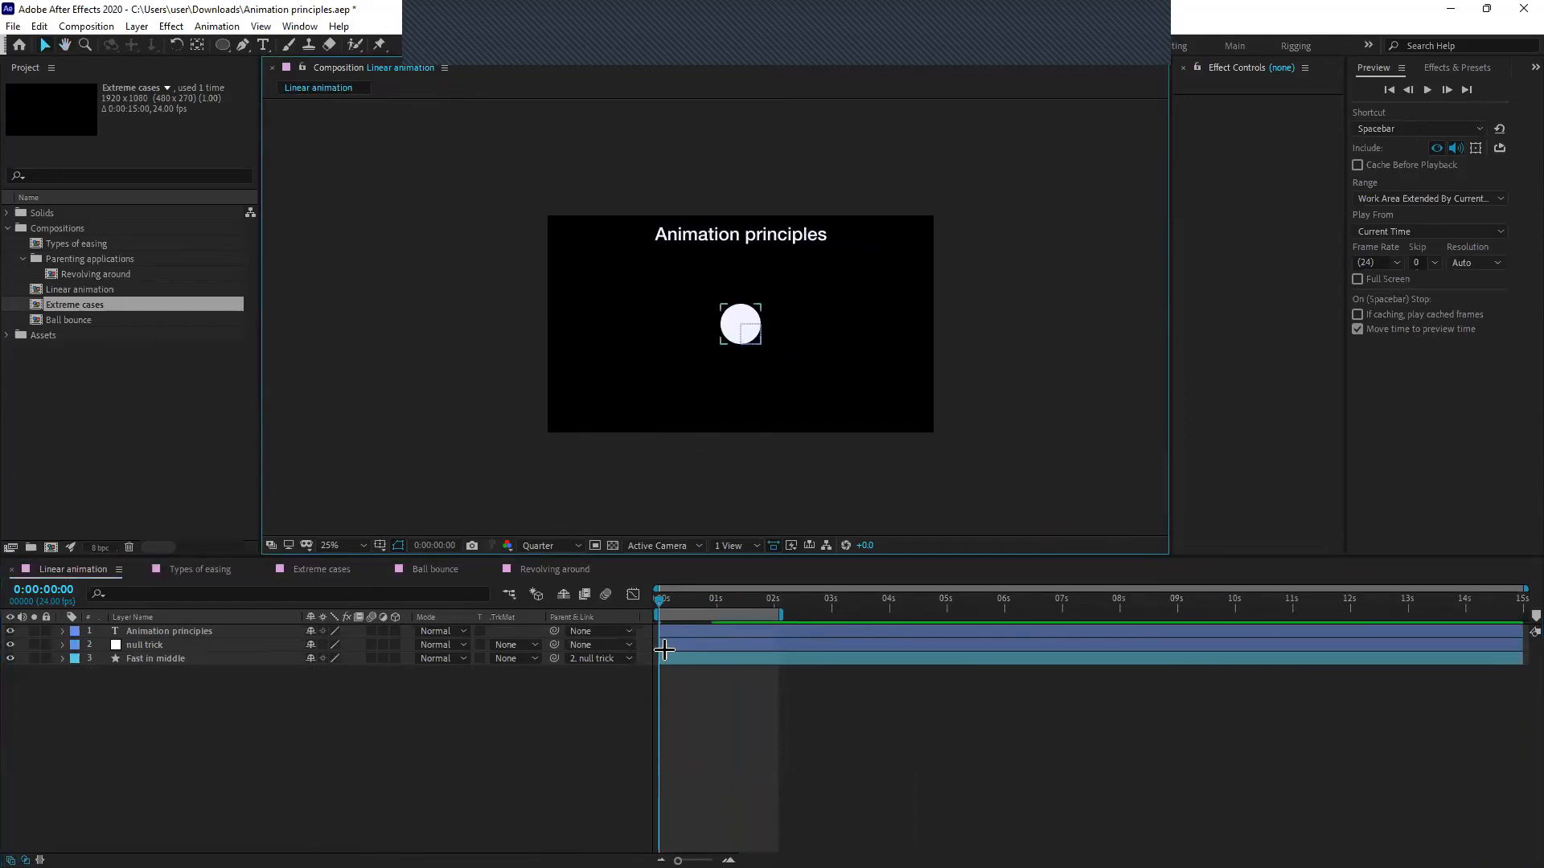
{"action": "left_click", "coordinate": [657, 707]}
{"action": "key", "text": "ctrl+s"}
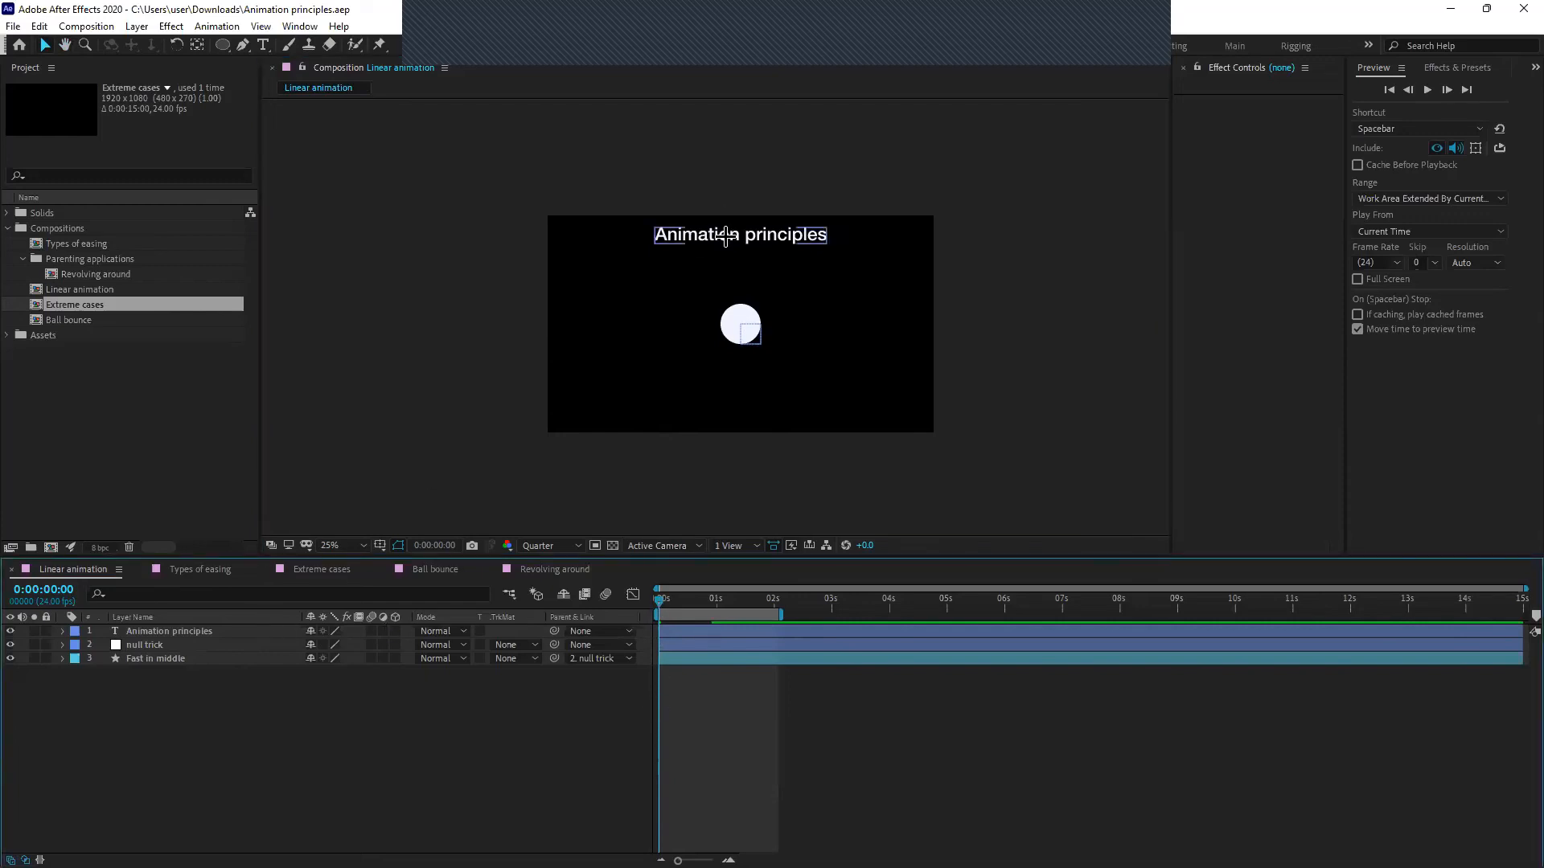
Delete the null trick layer from the Linear animation composition
{"action": "left_click", "coordinate": [738, 322]}
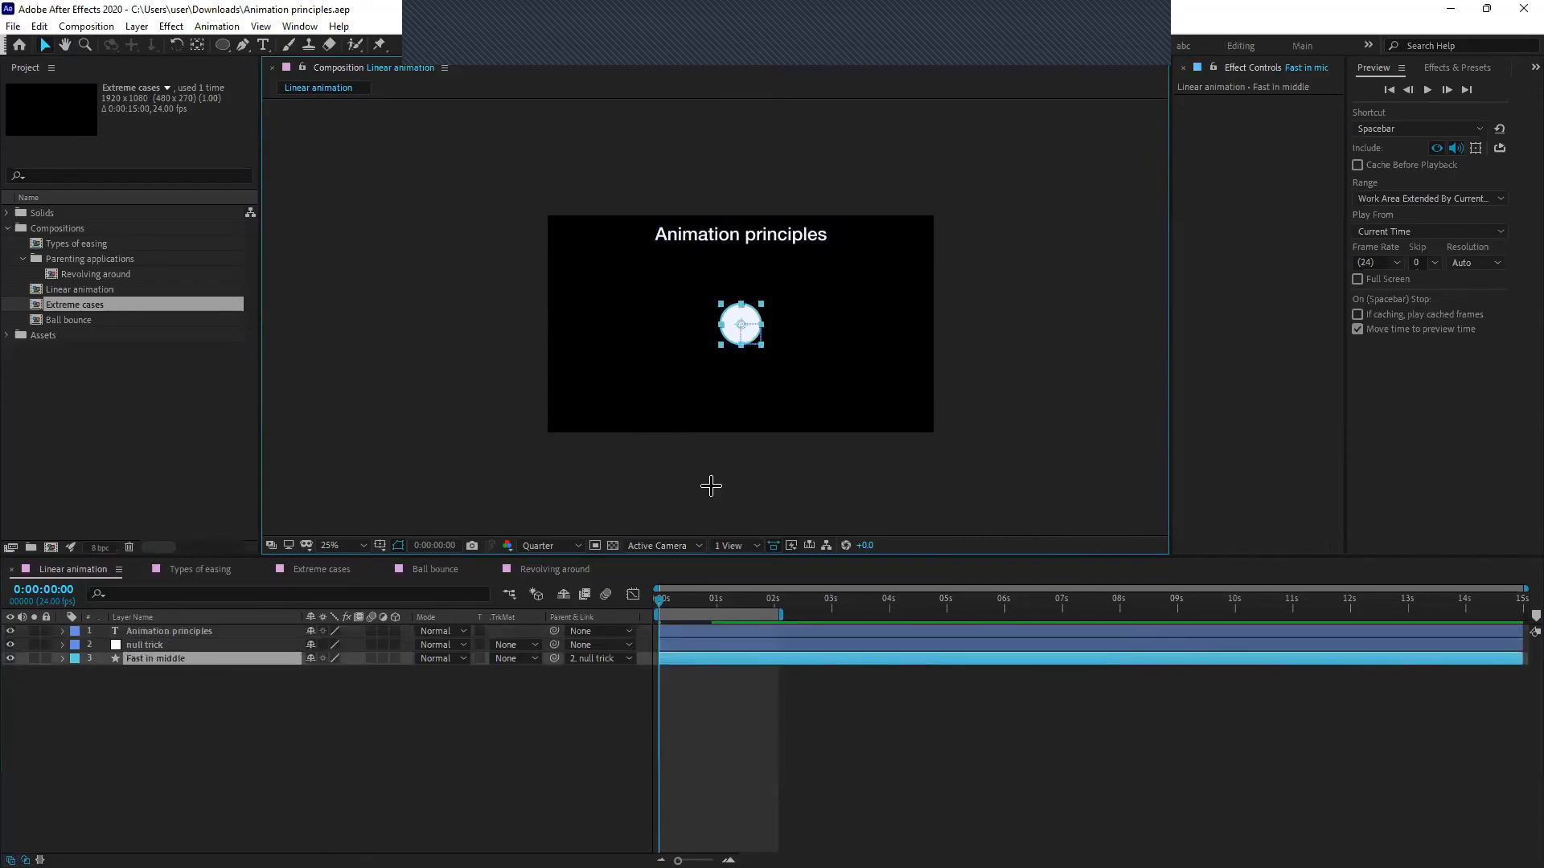
{"action": "left_click", "coordinate": [652, 696]}
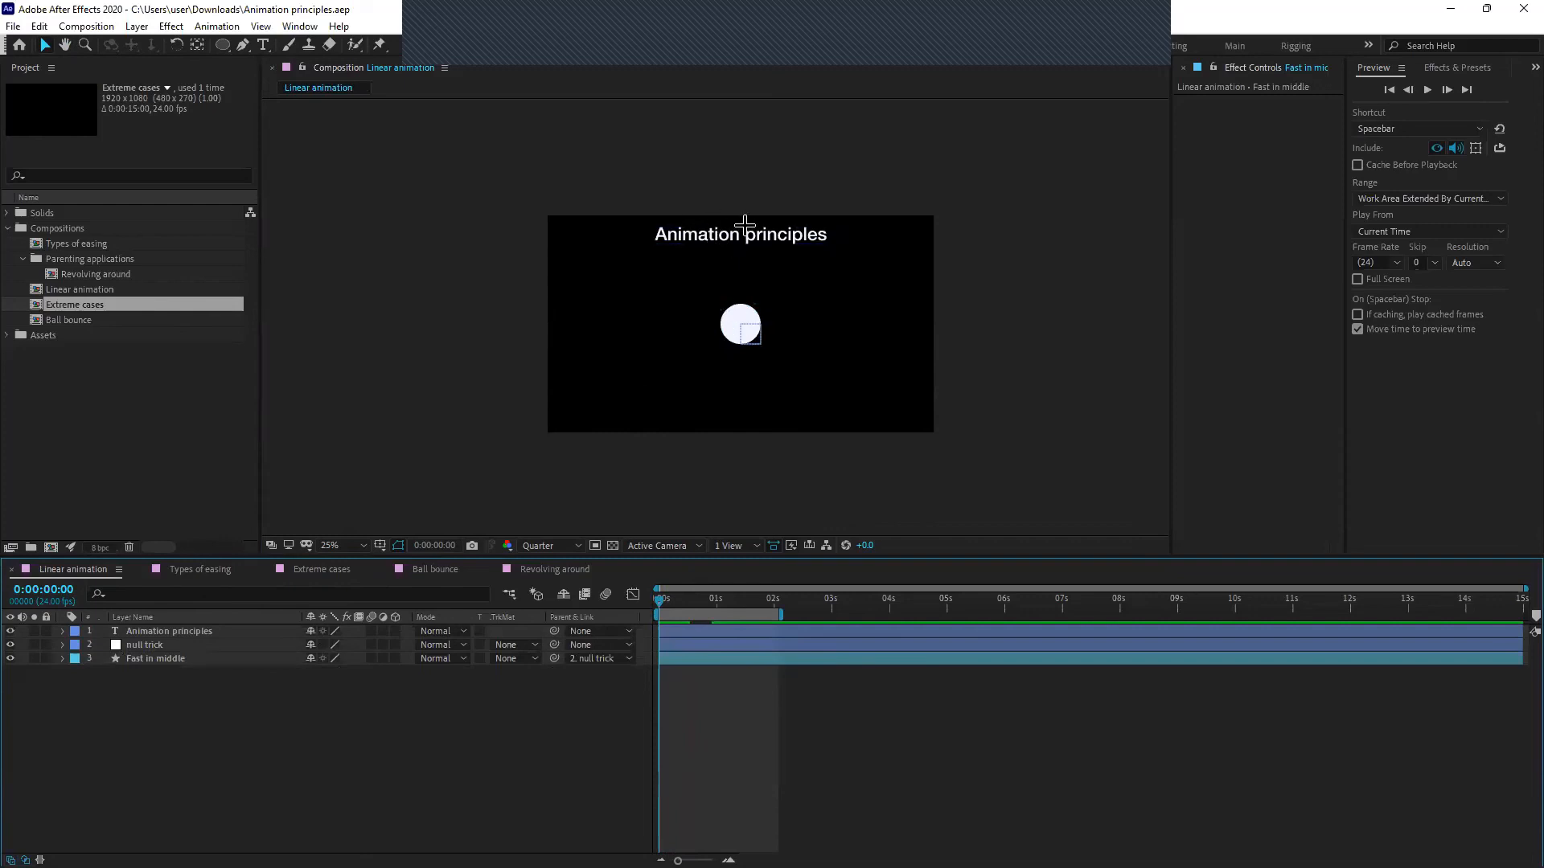
{"action": "left_click", "coordinate": [196, 662]}
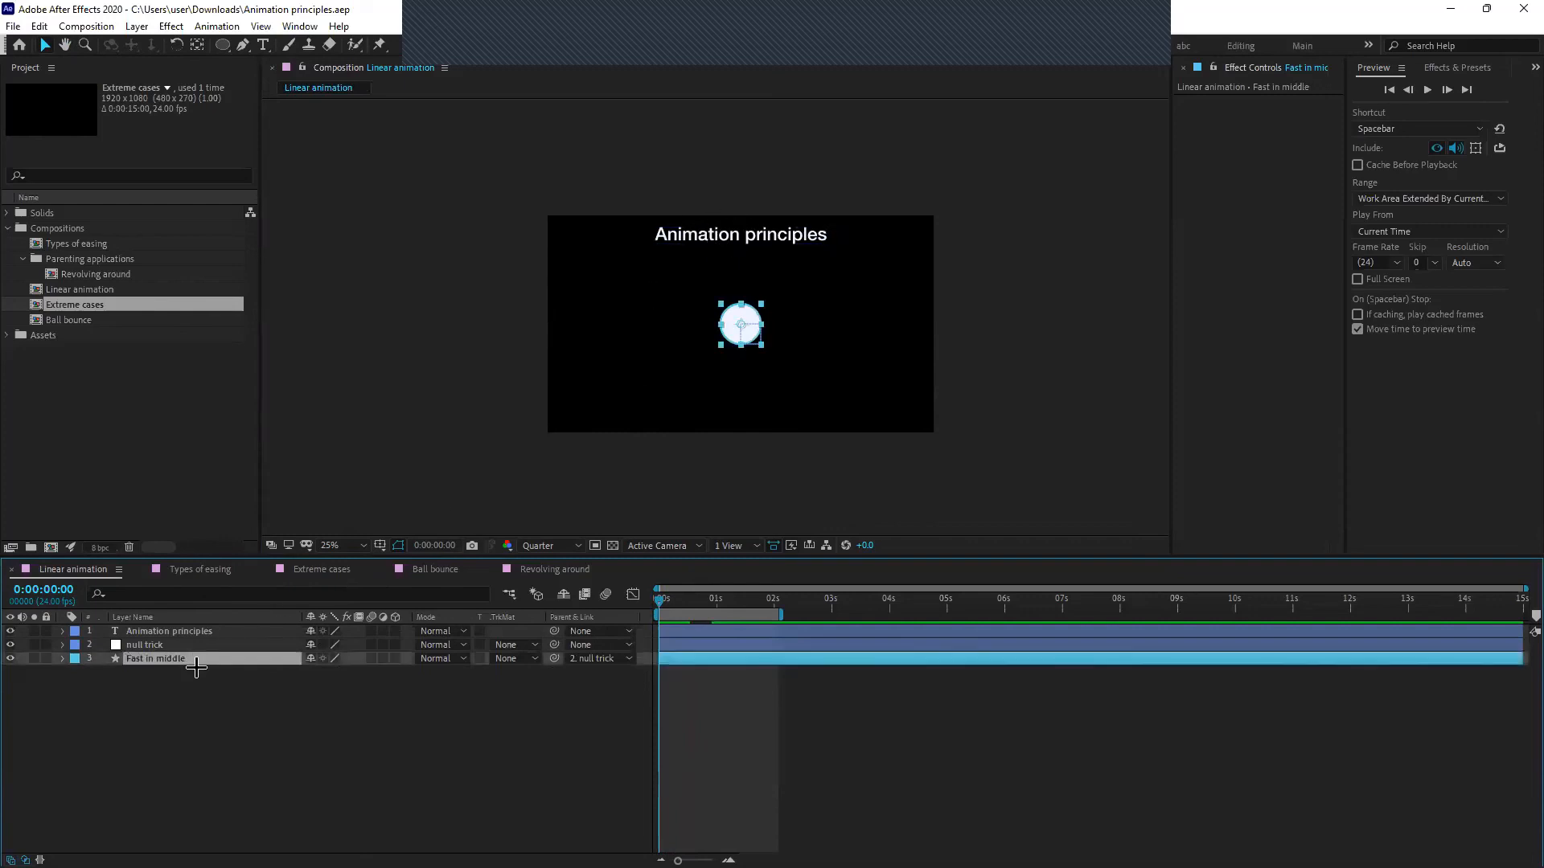
{"action": "left_click", "coordinate": [172, 645]}
{"action": "key", "text": "Delete"}
Keyframe the Fast in middle ball's X Position from 487 at 0:00:00:00 to 1427 at 0:00:01:06 and preview the move
{"action": "key", "text": "p"}
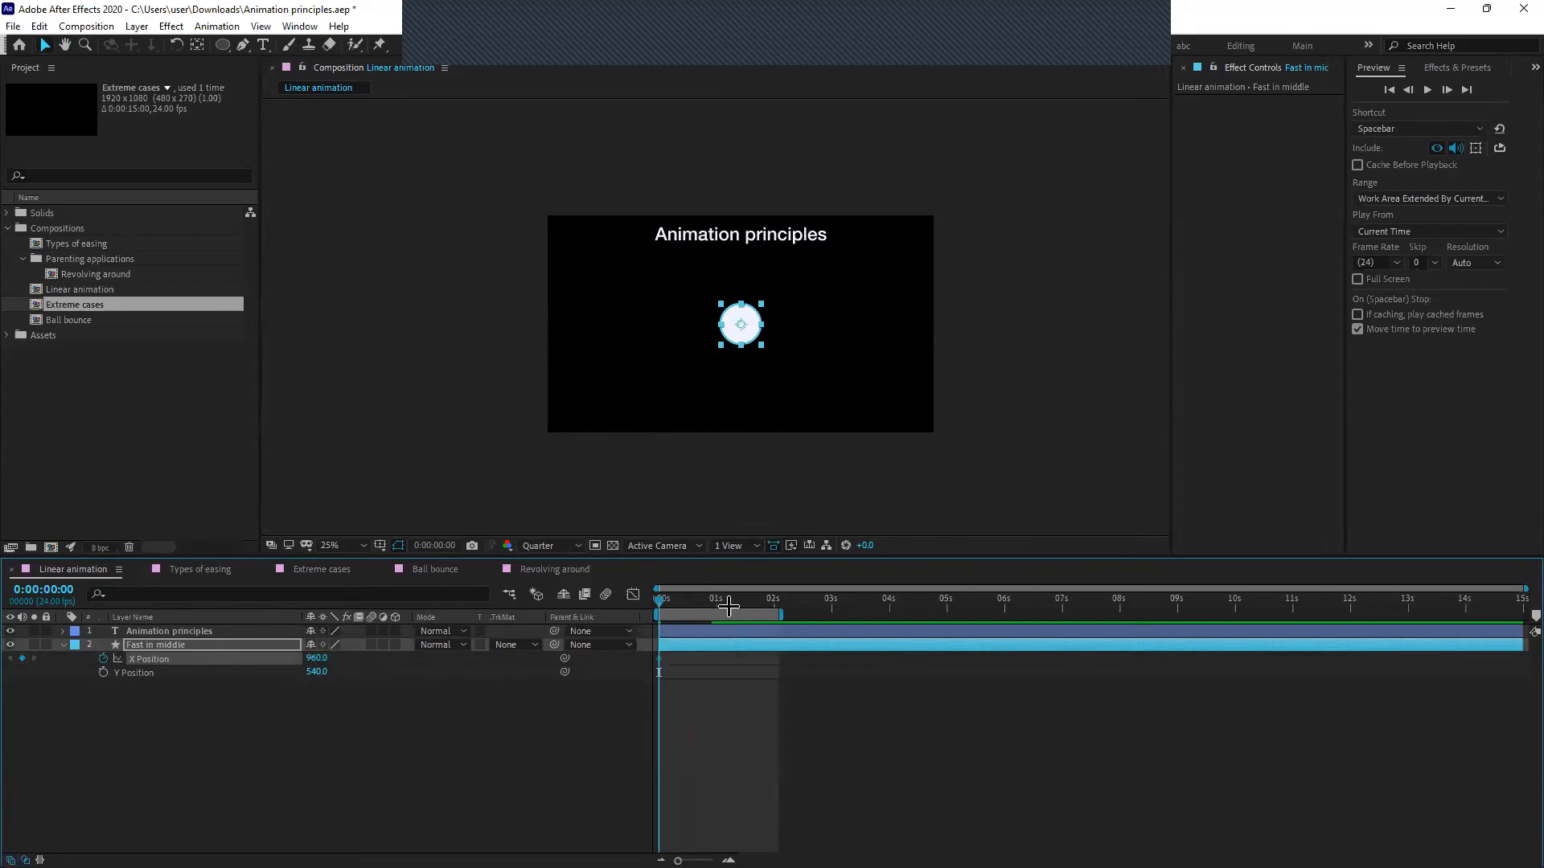
{"action": "scroll", "coordinate": [728, 607], "scroll_direction": "up", "scroll_amount": 3}
{"action": "left_click_drag", "start_coordinate": [316, 657], "coordinate": [5, 656]}
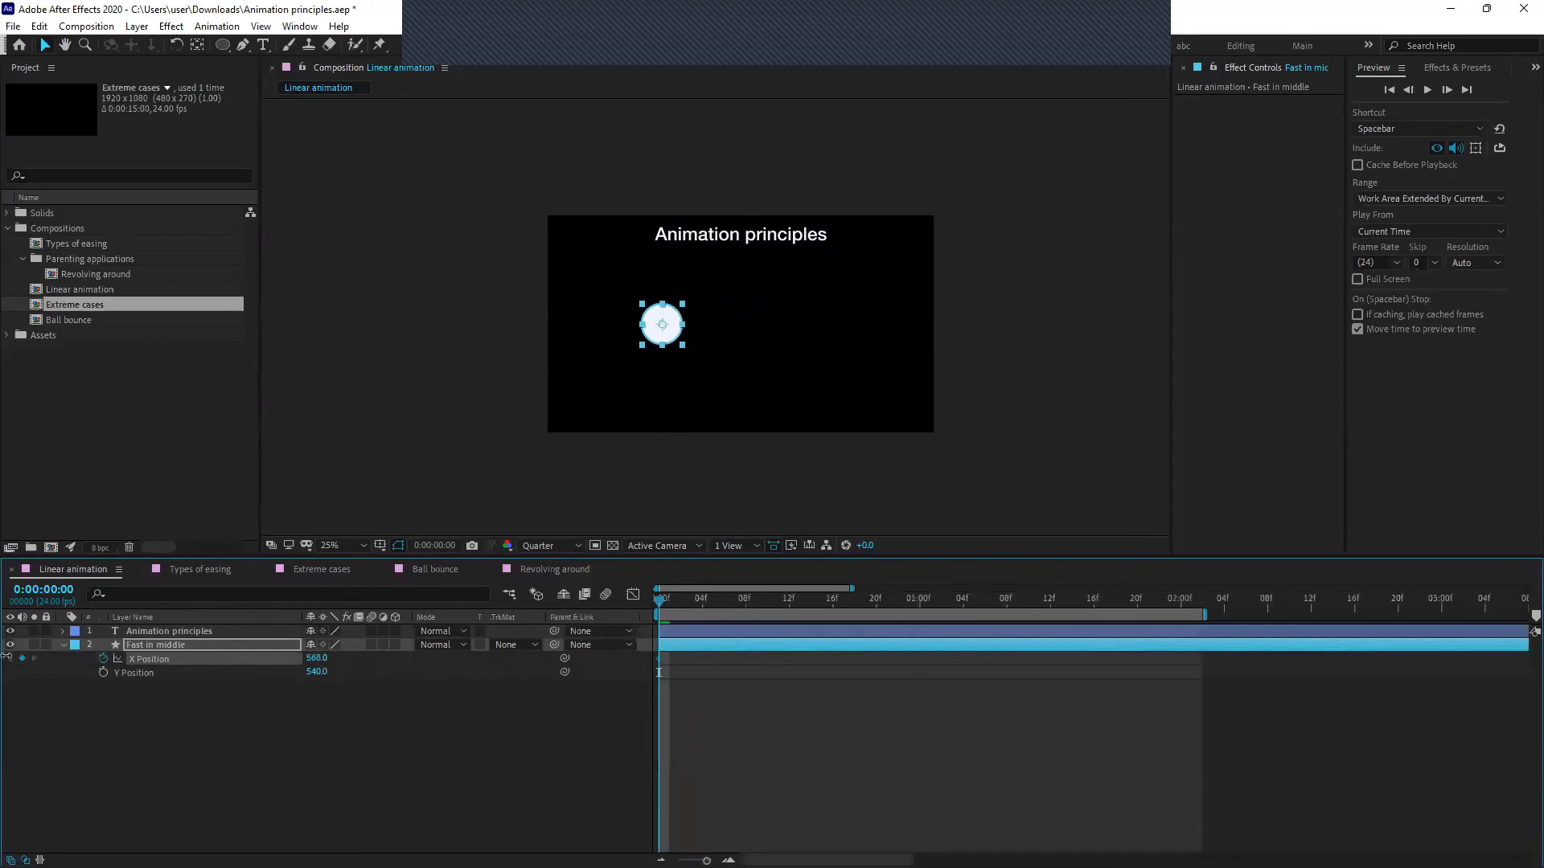
{"action": "left_click_drag", "start_coordinate": [317, 658], "coordinate": [252, 658]}
{"action": "left_click_drag", "start_coordinate": [667, 637], "coordinate": [985, 637]}
{"action": "left_click_drag", "start_coordinate": [317, 662], "coordinate": [1071, 726]}
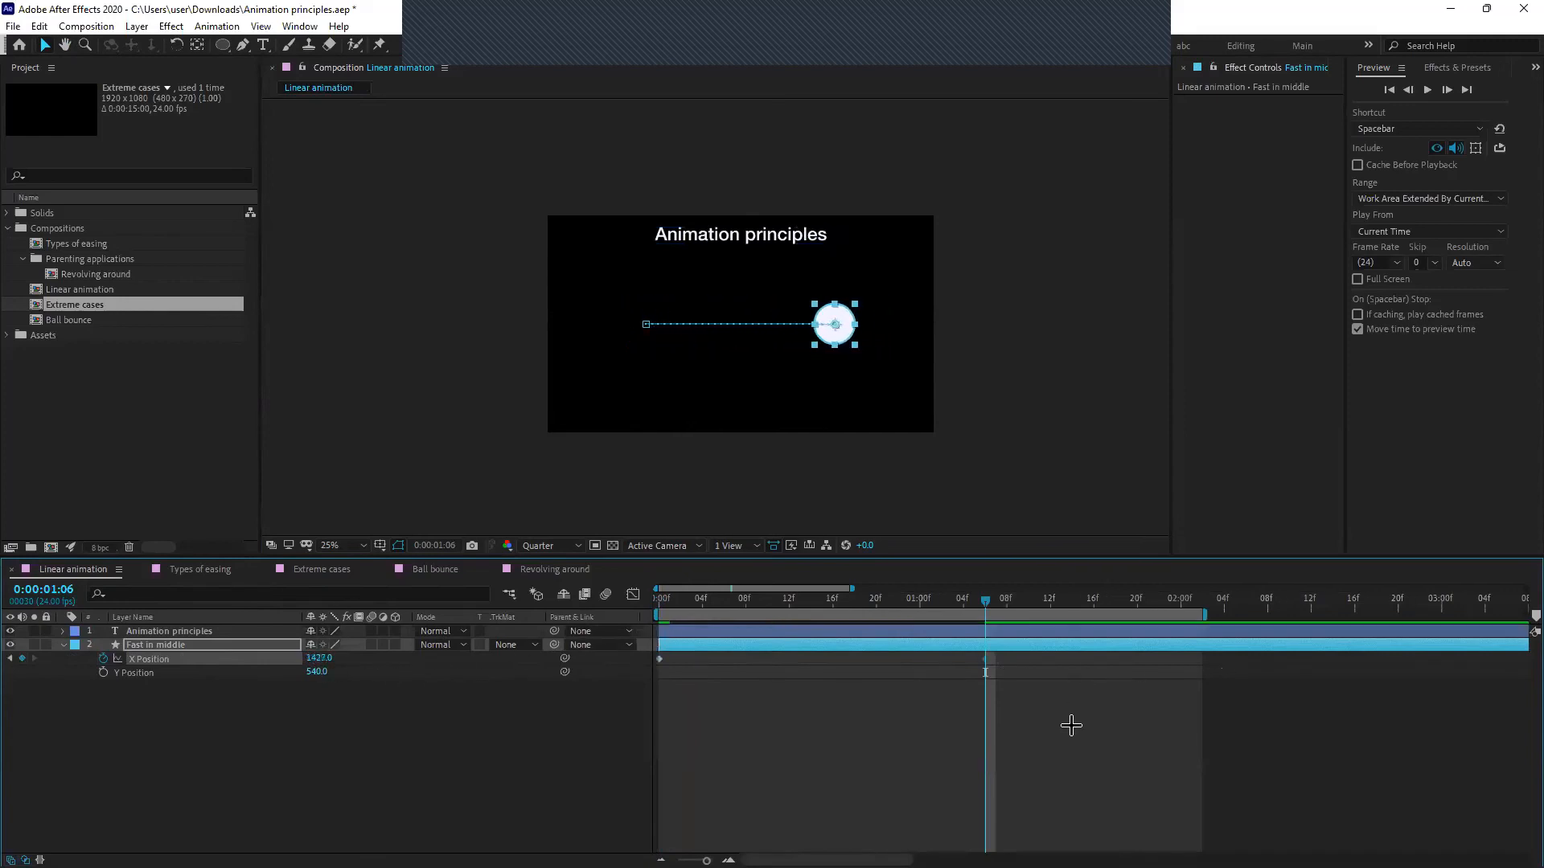
{"action": "left_click", "coordinate": [1071, 725]}
{"action": "left_click_drag", "start_coordinate": [681, 603], "coordinate": [588, 608]}
{"action": "key", "text": "space"}
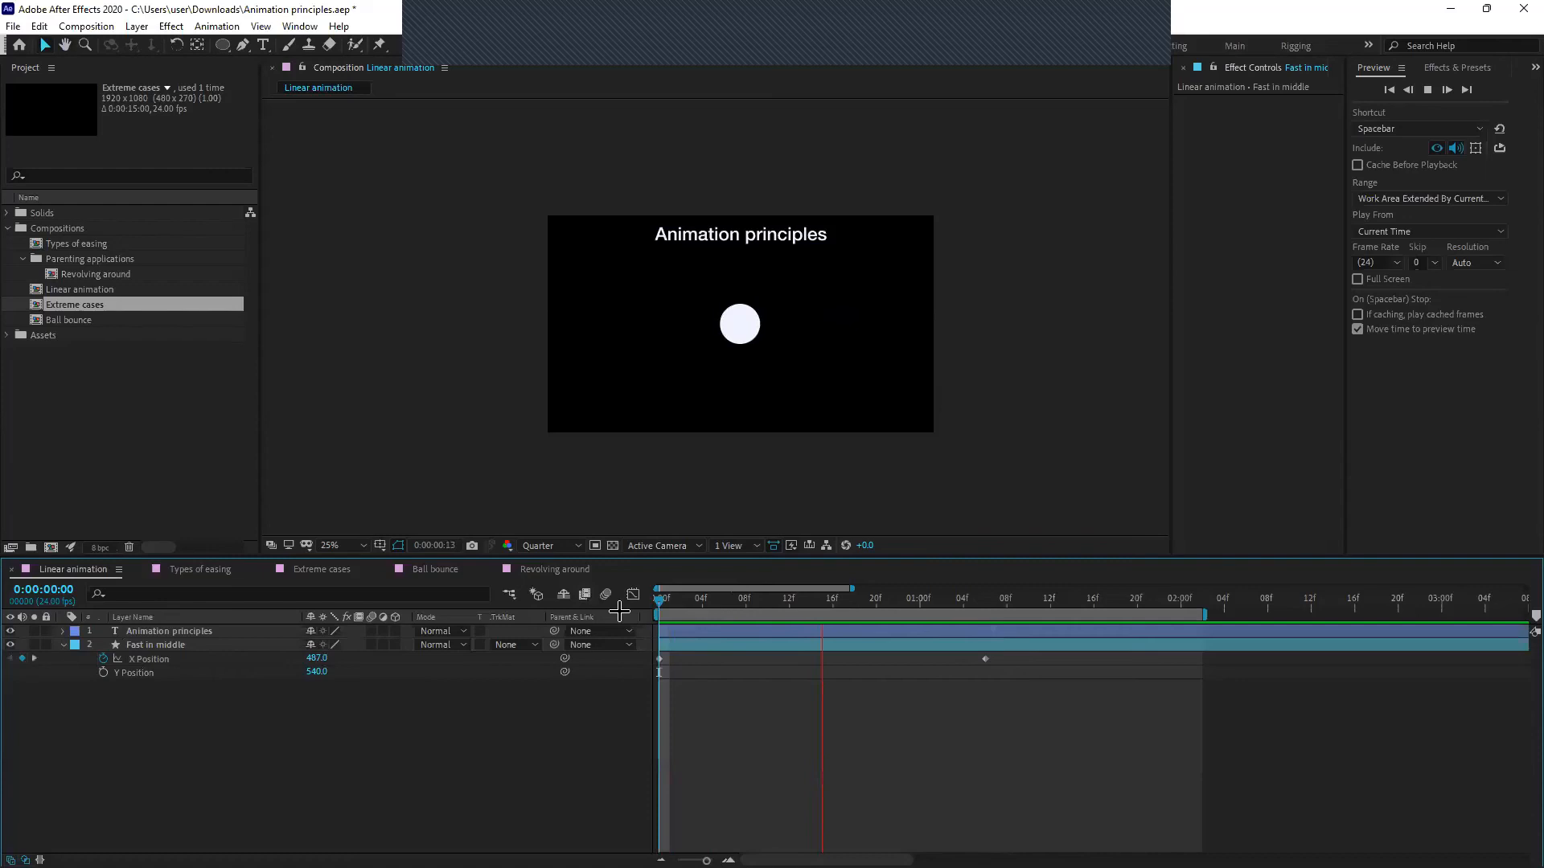
Ease both X Position keyframes and lengthen their graph handles toward each other into a steep S-shaped curve
{"action": "left_click", "coordinate": [150, 660]}
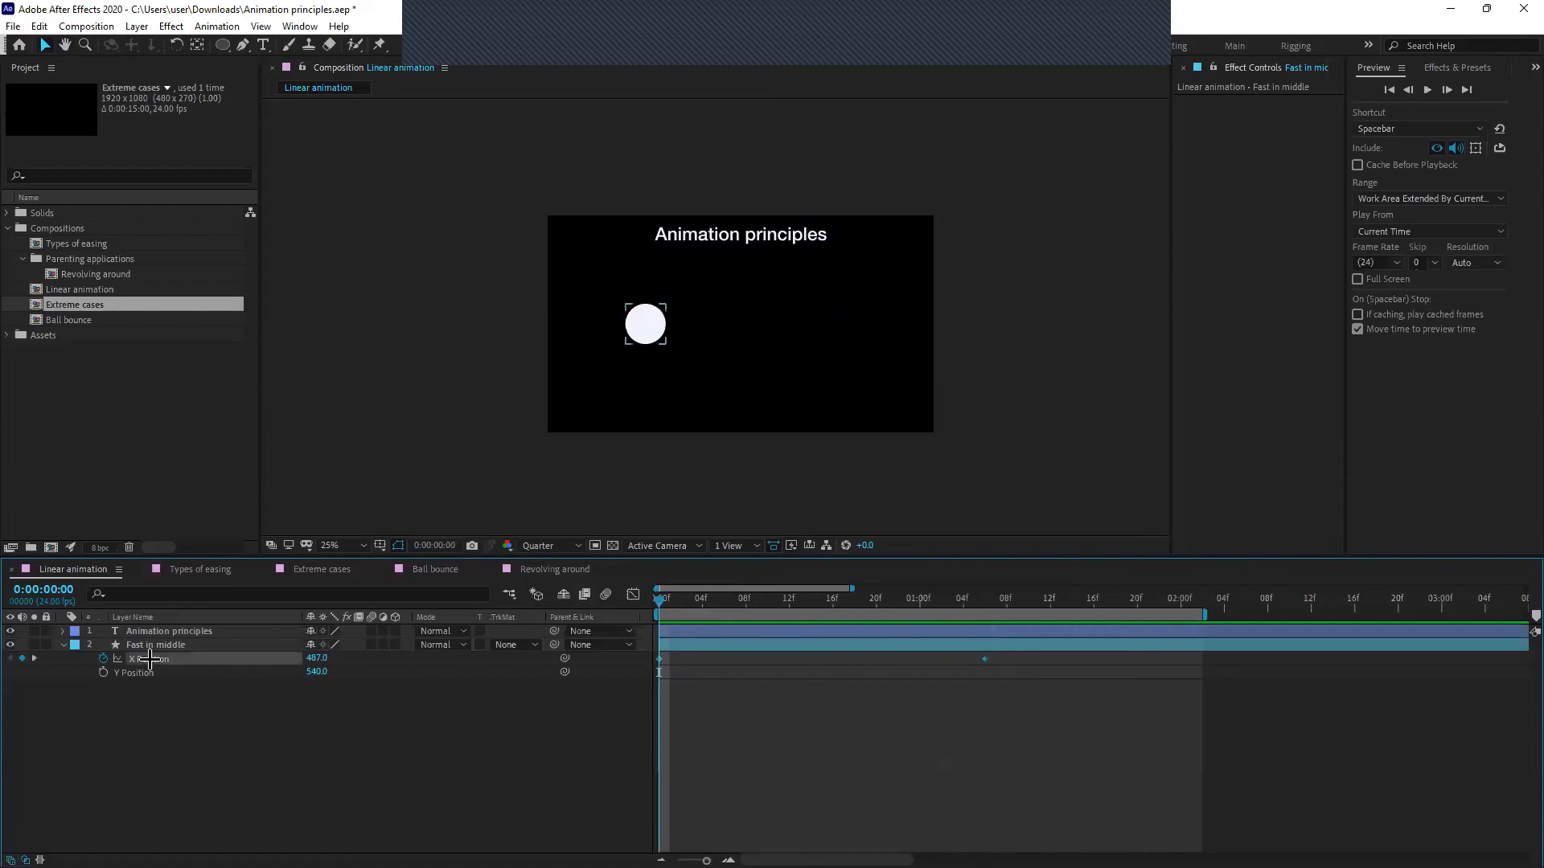
{"action": "left_click", "coordinate": [633, 595]}
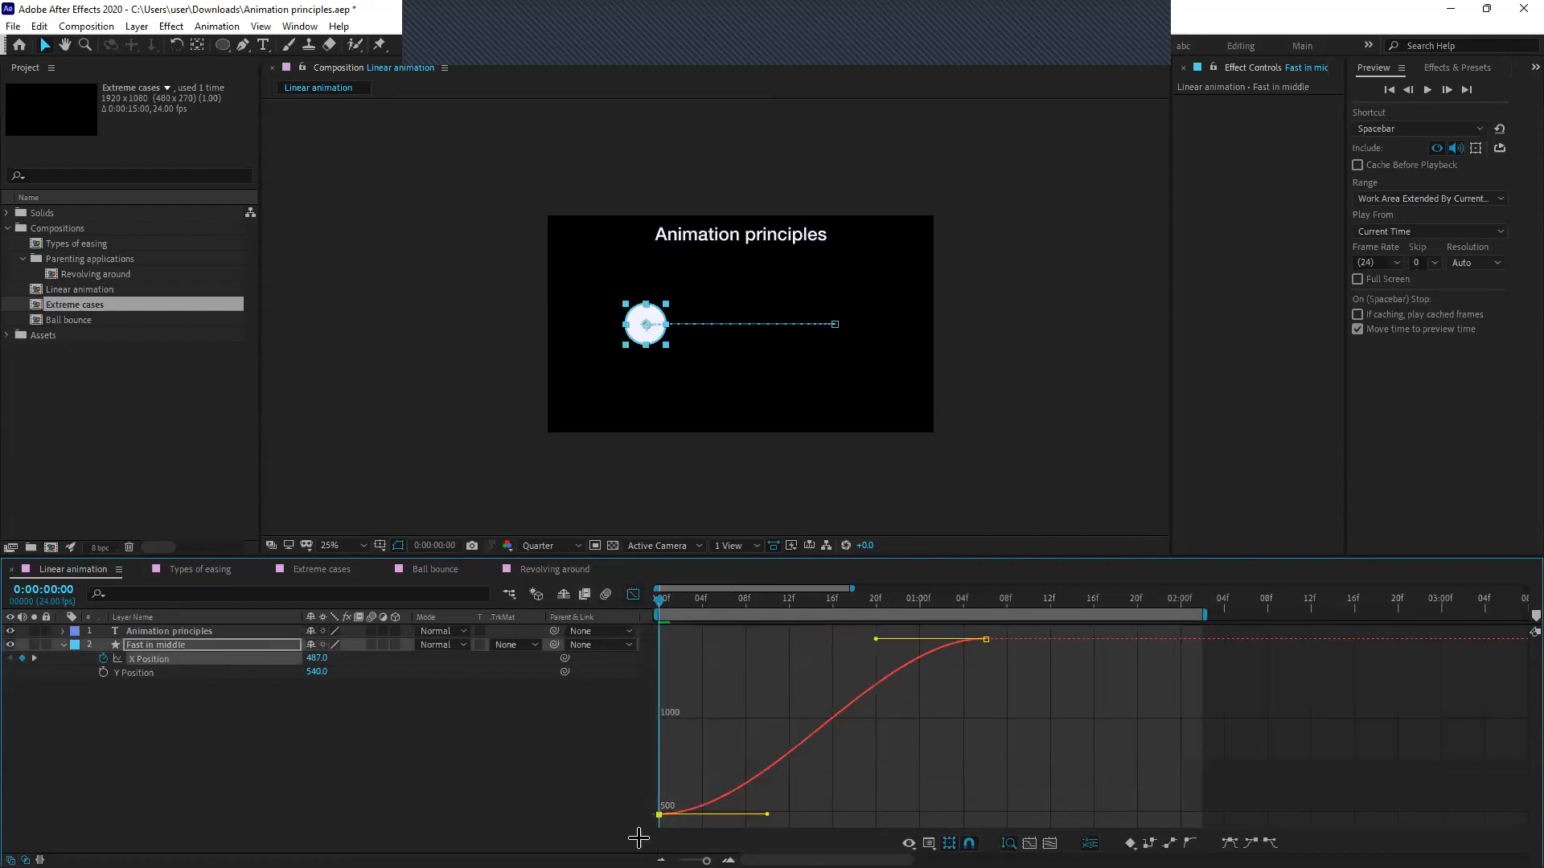
{"action": "left_click_drag", "start_coordinate": [768, 818], "coordinate": [876, 814]}
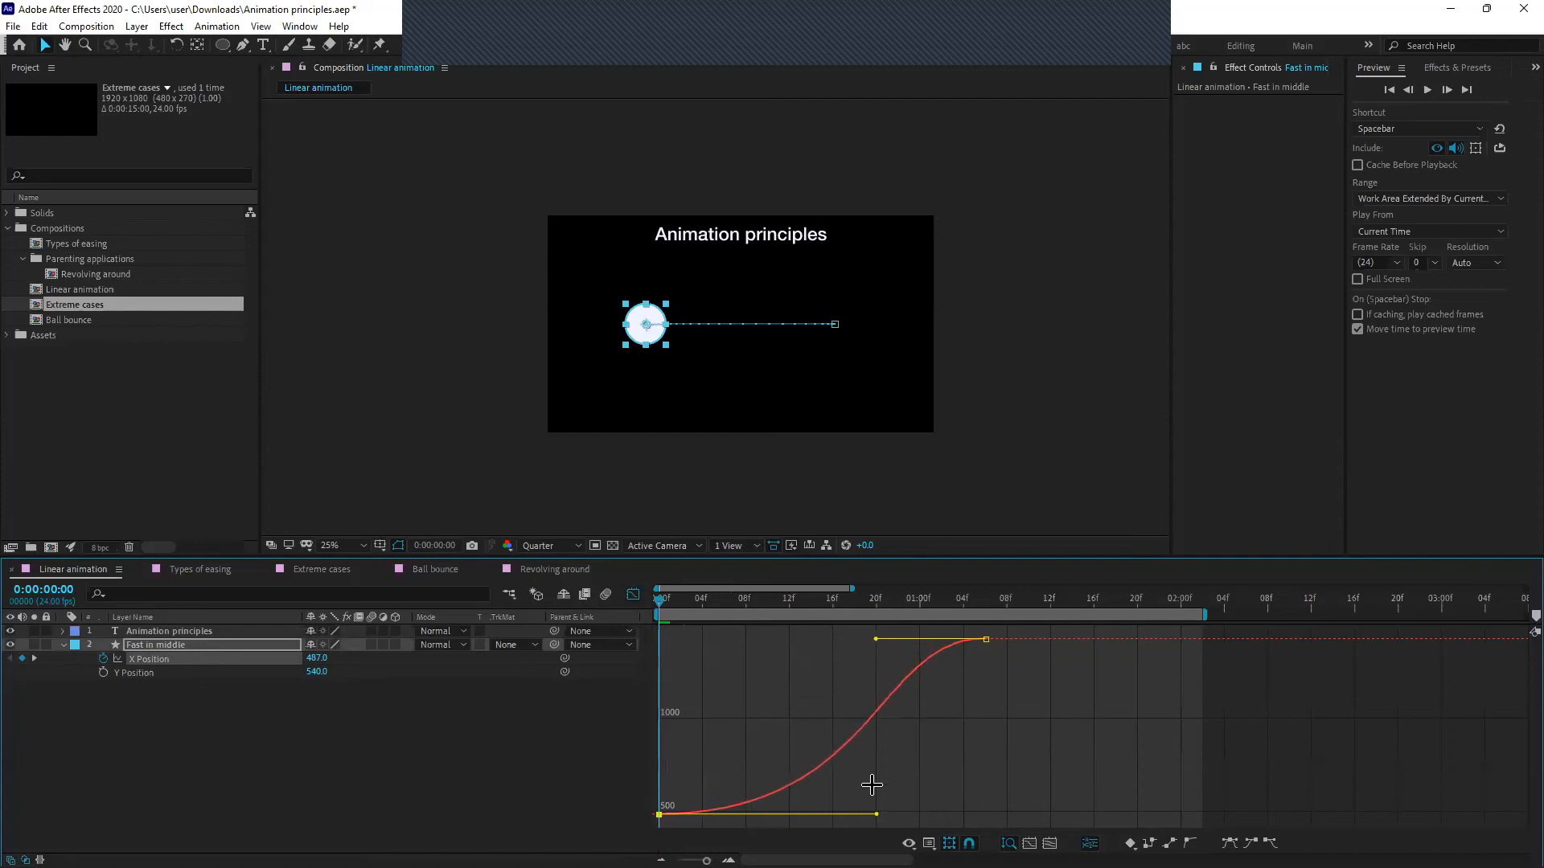
{"action": "left_click_drag", "start_coordinate": [876, 640], "coordinate": [733, 638]}
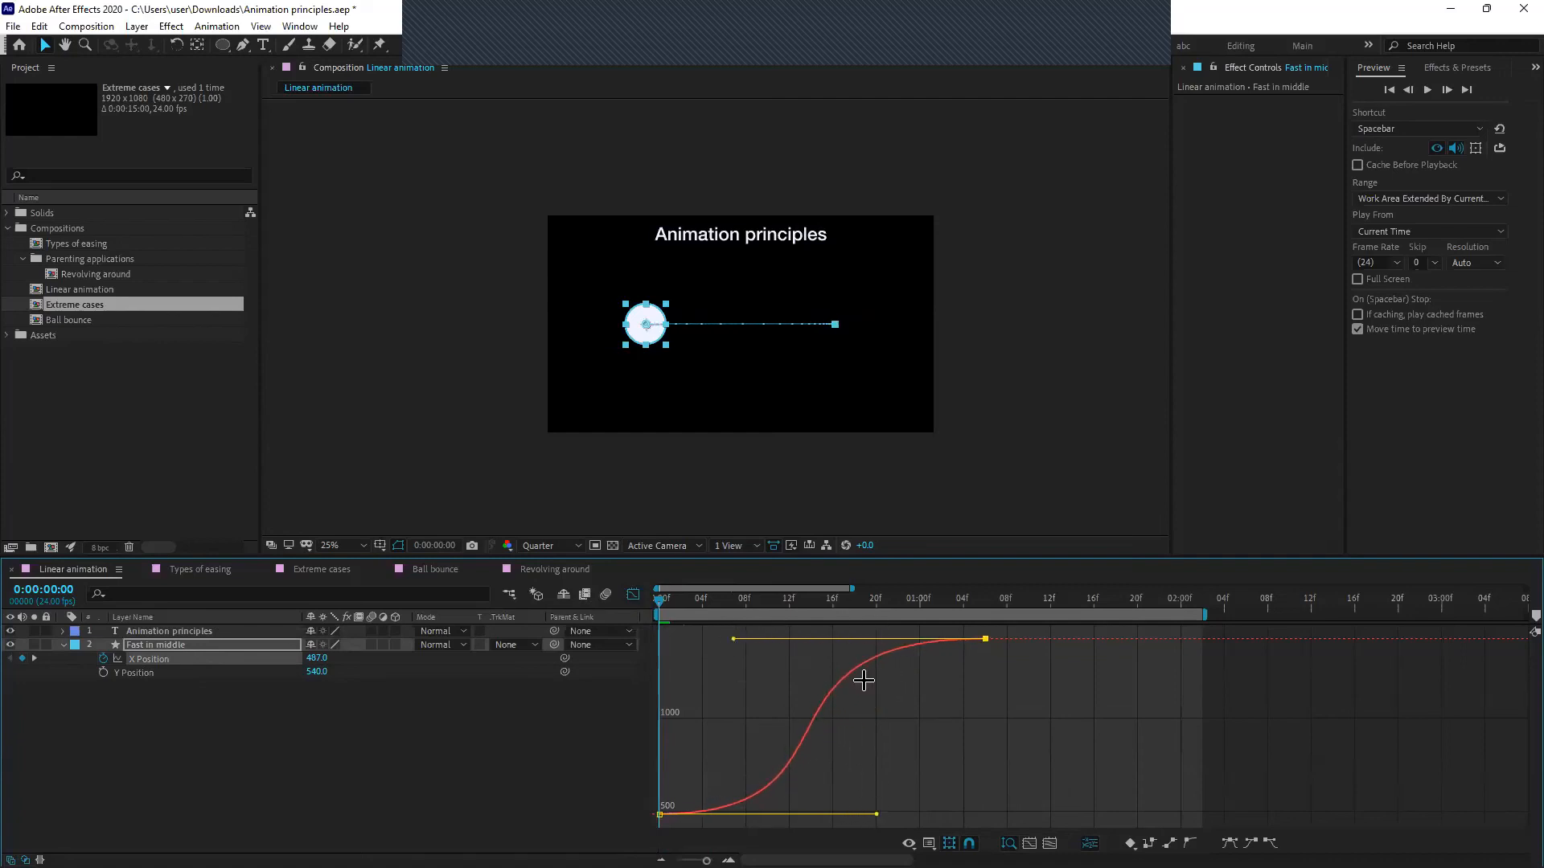
{"action": "left_click", "coordinate": [633, 595]}
{"action": "left_click", "coordinate": [606, 734]}
Preview the ball's eased motion from the start of the Linear animation timeline
{"action": "key", "text": "space"}
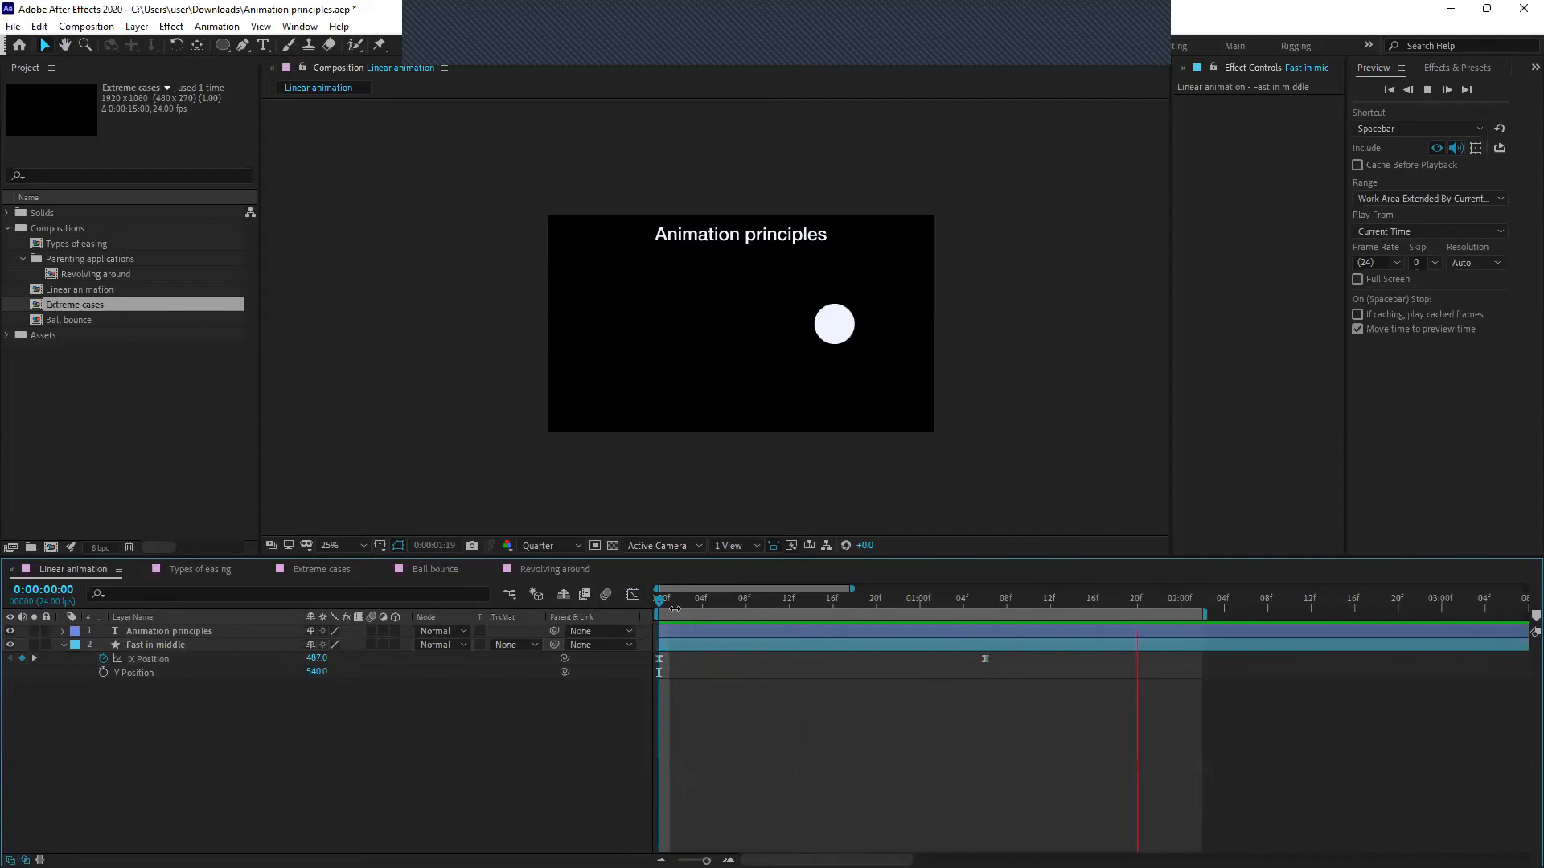
{"action": "left_click_drag", "start_coordinate": [661, 602], "coordinate": [625, 701]}
{"action": "key", "text": "space"}
{"action": "key", "text": "space"}
{"action": "left_click", "coordinate": [177, 645]}
{"action": "left_click", "coordinate": [217, 750]}
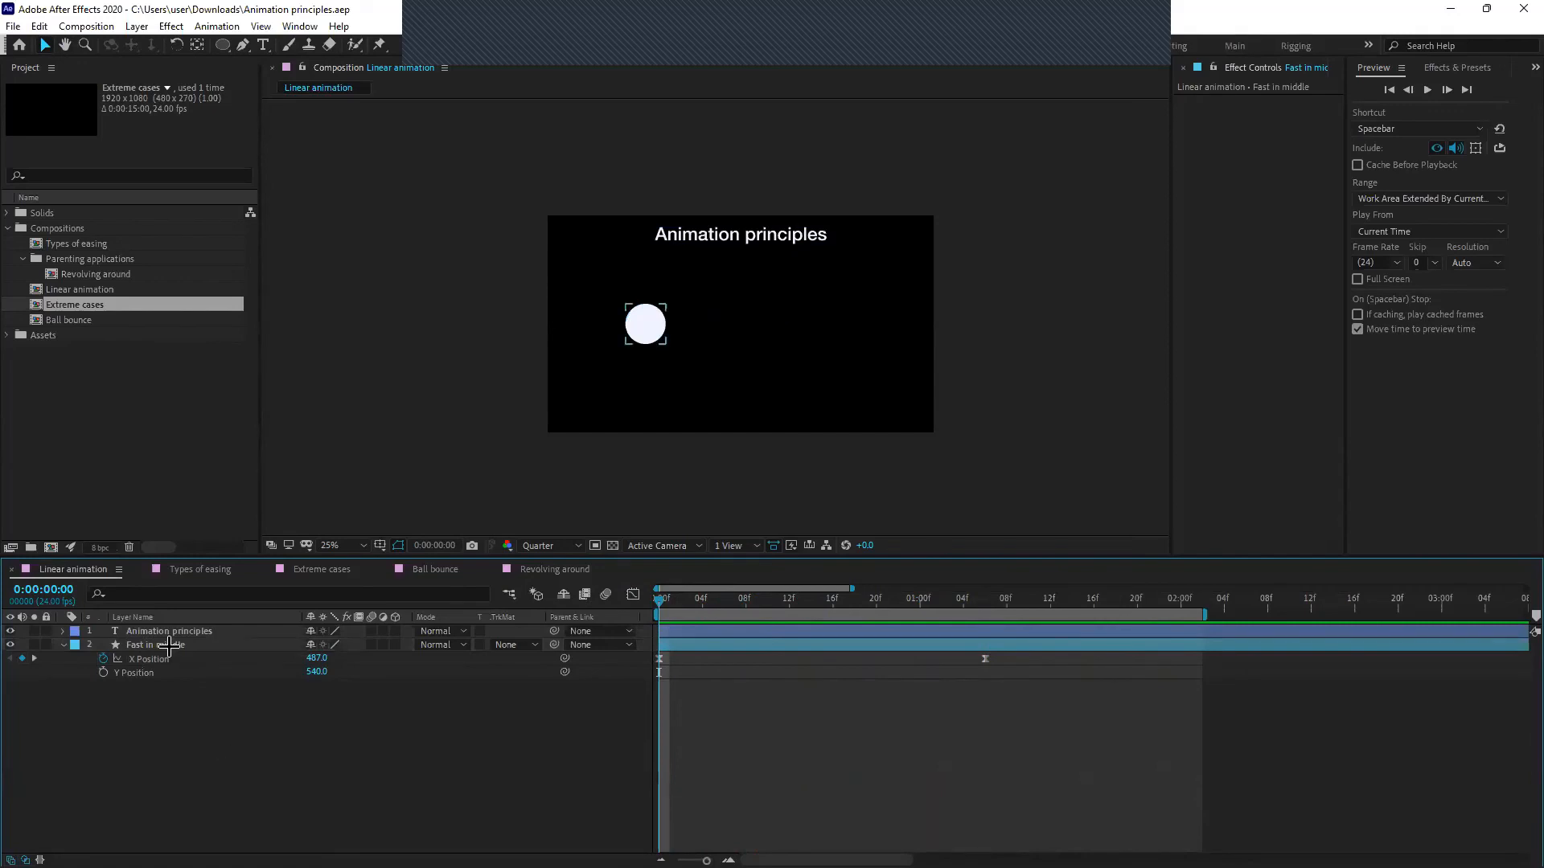
{"action": "left_click", "coordinate": [169, 645]}
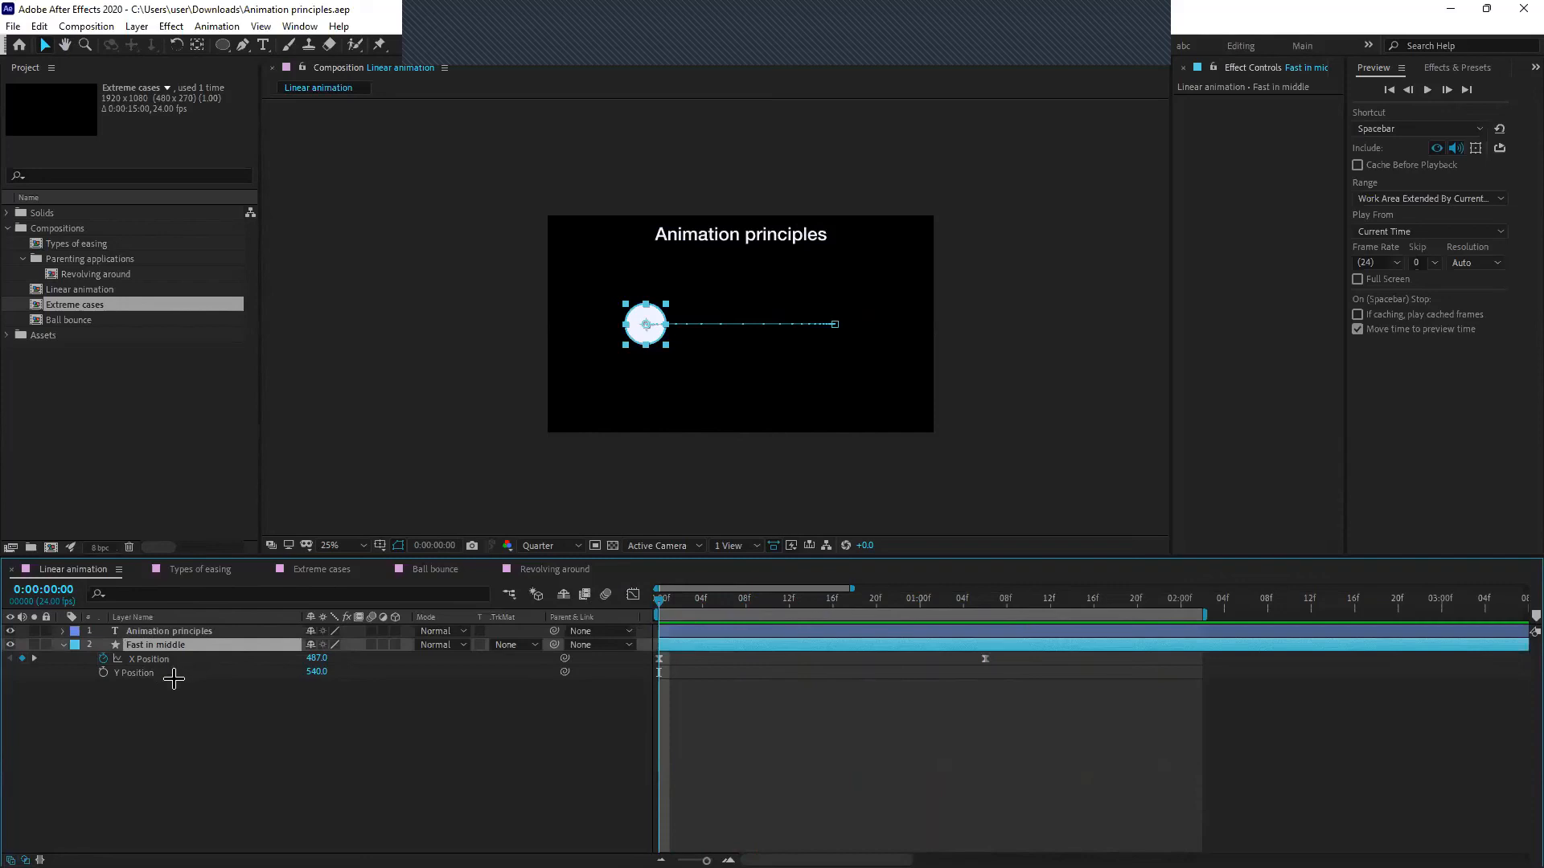
{"action": "left_click", "coordinate": [333, 757]}
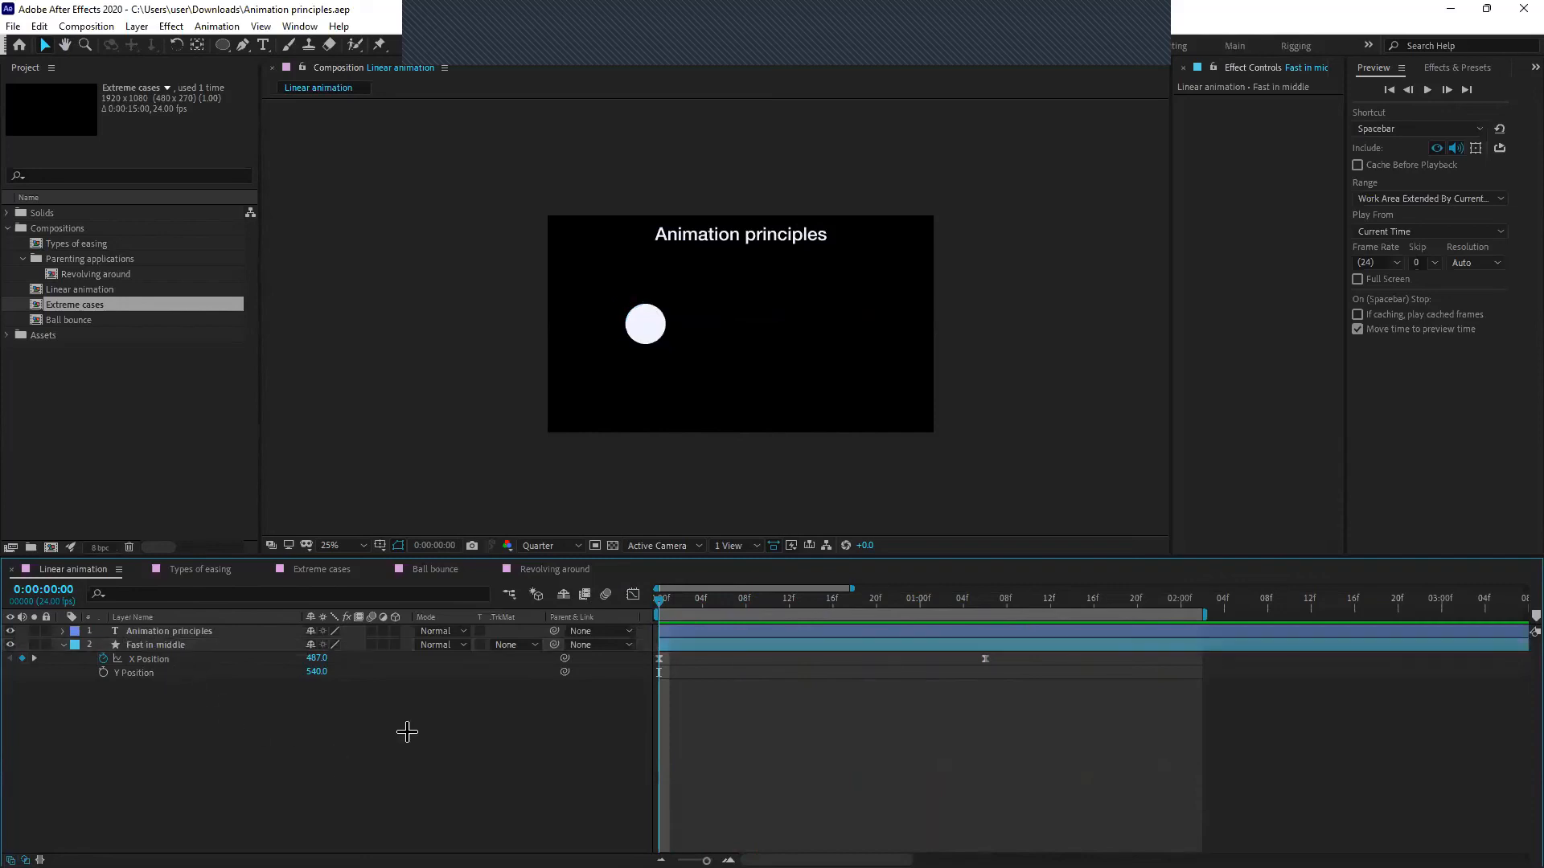
Shift both X Position keyframes so the first starts at 0:00:00:09, and preview from the beginning
{"action": "key", "text": "equal"}
{"action": "key", "text": "equal"}
{"action": "key", "text": "minus"}
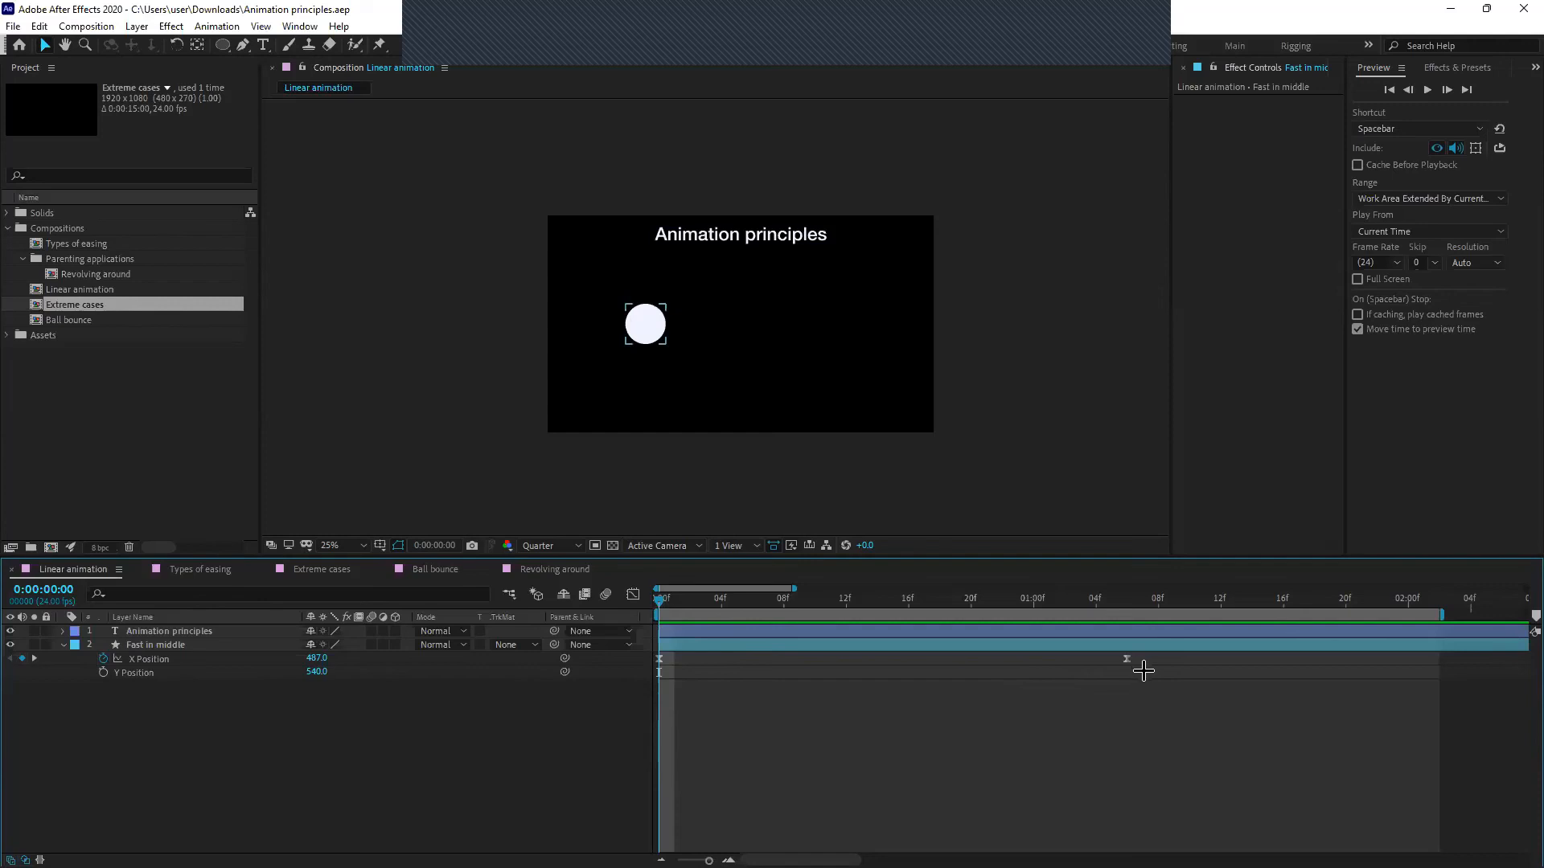
{"action": "left_click_drag", "start_coordinate": [1138, 668], "coordinate": [800, 673]}
{"action": "left_click", "coordinate": [807, 689]}
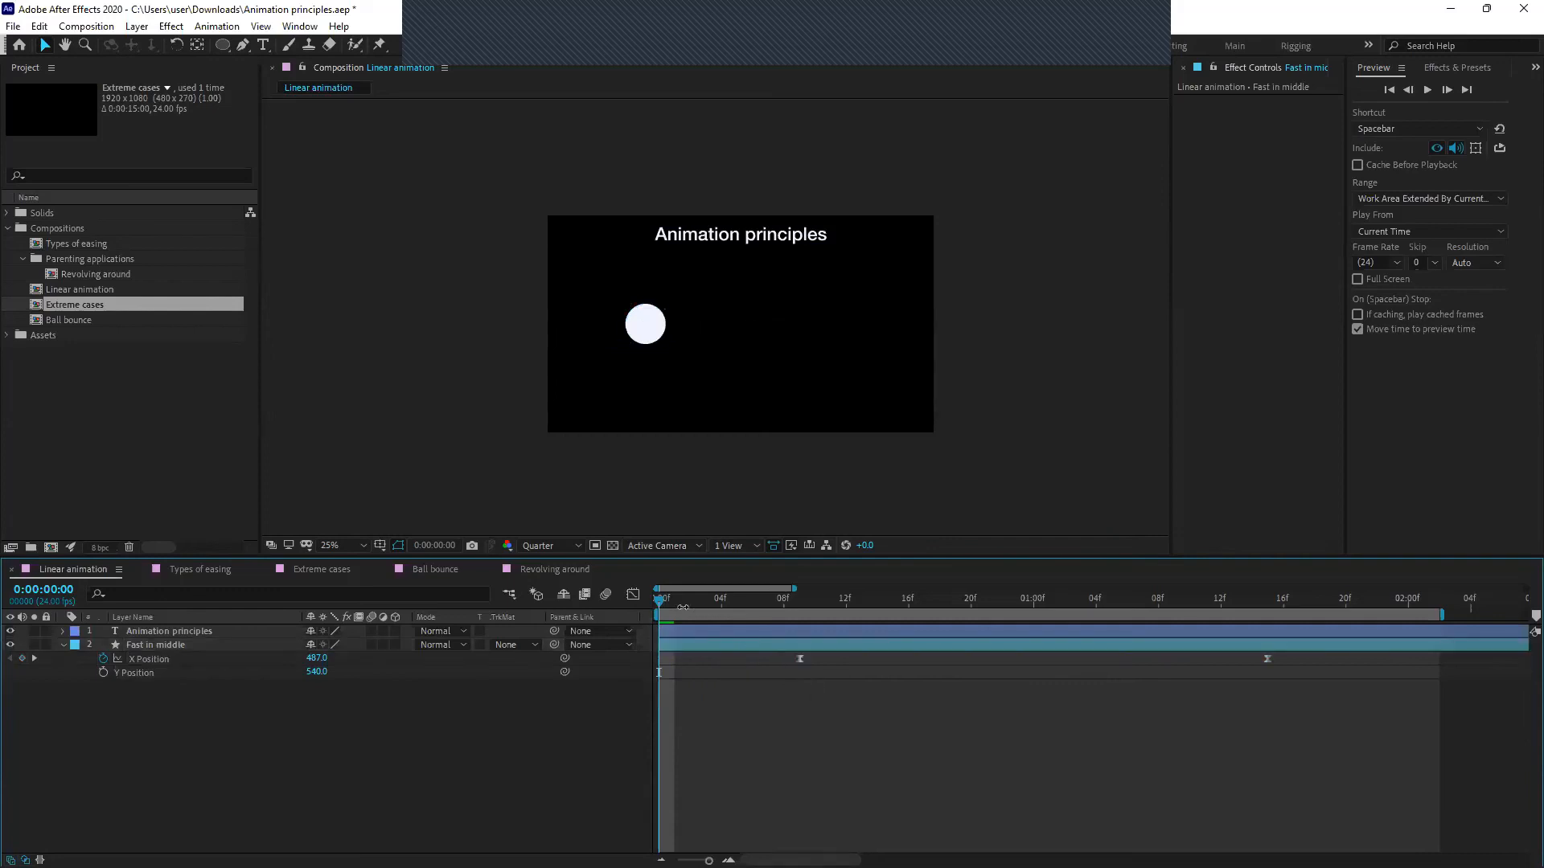
{"action": "left_click_drag", "start_coordinate": [661, 603], "coordinate": [624, 679]}
{"action": "key", "text": "space"}
Examine the ball around the start of its movement by scrubbing between 0:00:00:05 and 0:00:00:09
{"action": "left_click", "coordinate": [801, 597]}
{"action": "left_click_drag", "start_coordinate": [801, 597], "coordinate": [801, 672]}
{"action": "left_click", "coordinate": [776, 631]}
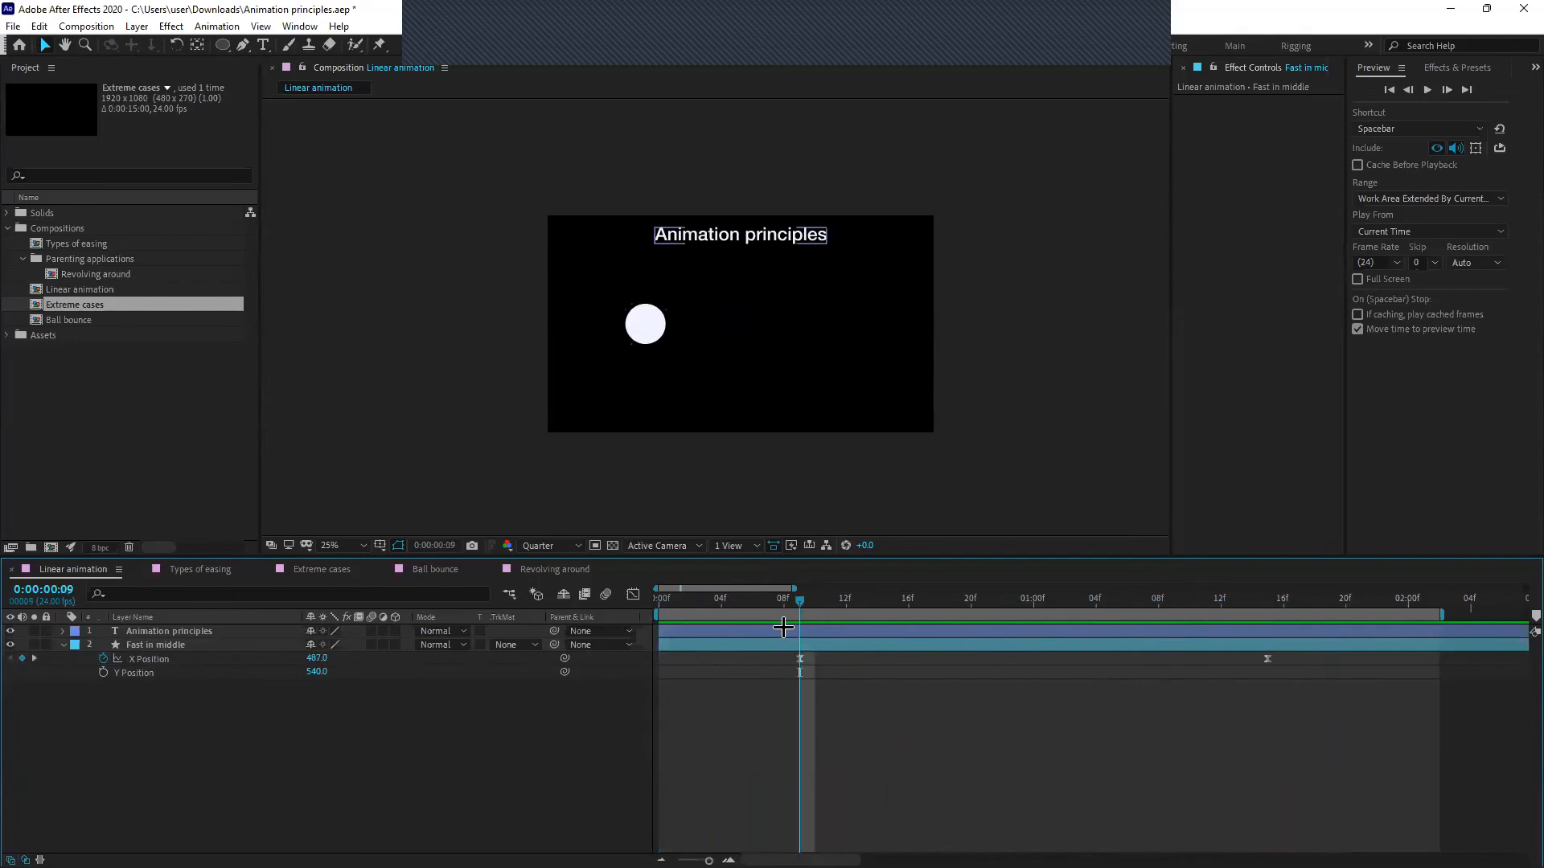
{"action": "left_click", "coordinate": [748, 679]}
{"action": "left_click", "coordinate": [738, 598]}
{"action": "left_click_drag", "start_coordinate": [738, 599], "coordinate": [797, 624]}
{"action": "left_click", "coordinate": [798, 644]}
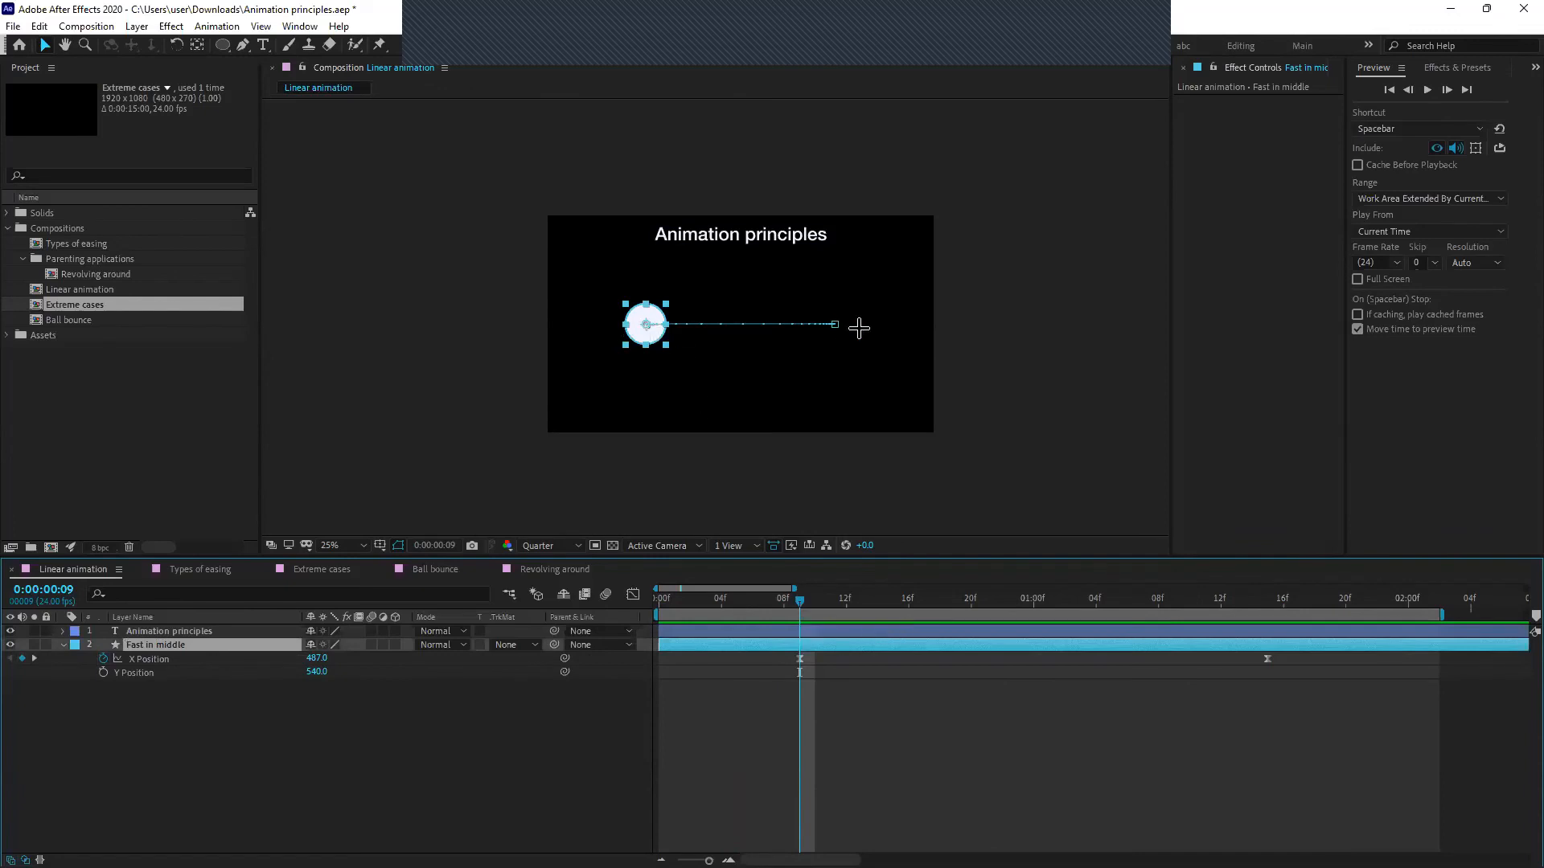
{"action": "left_click_drag", "start_coordinate": [784, 603], "coordinate": [726, 611]}
{"action": "left_click", "coordinate": [736, 615]}
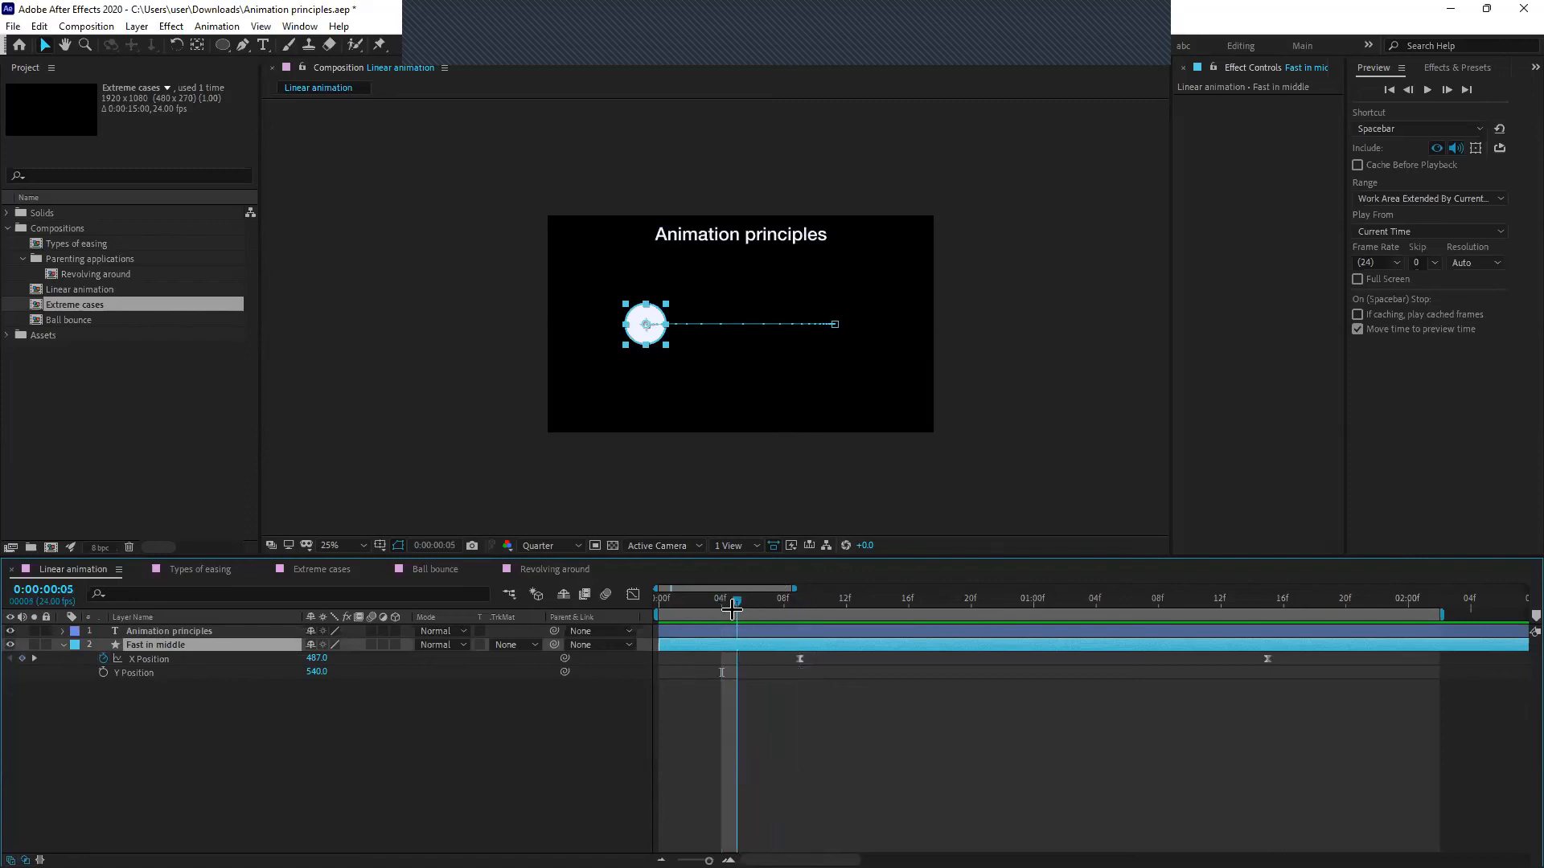
Place a copy of the starting X Position keyframe five frames earlier, at 0:00:00:04
{"action": "left_click", "coordinate": [797, 605]}
{"action": "key", "text": "Page_Up"}
{"action": "key", "text": "Page_Up"}
{"action": "key", "text": "Page_Up"}
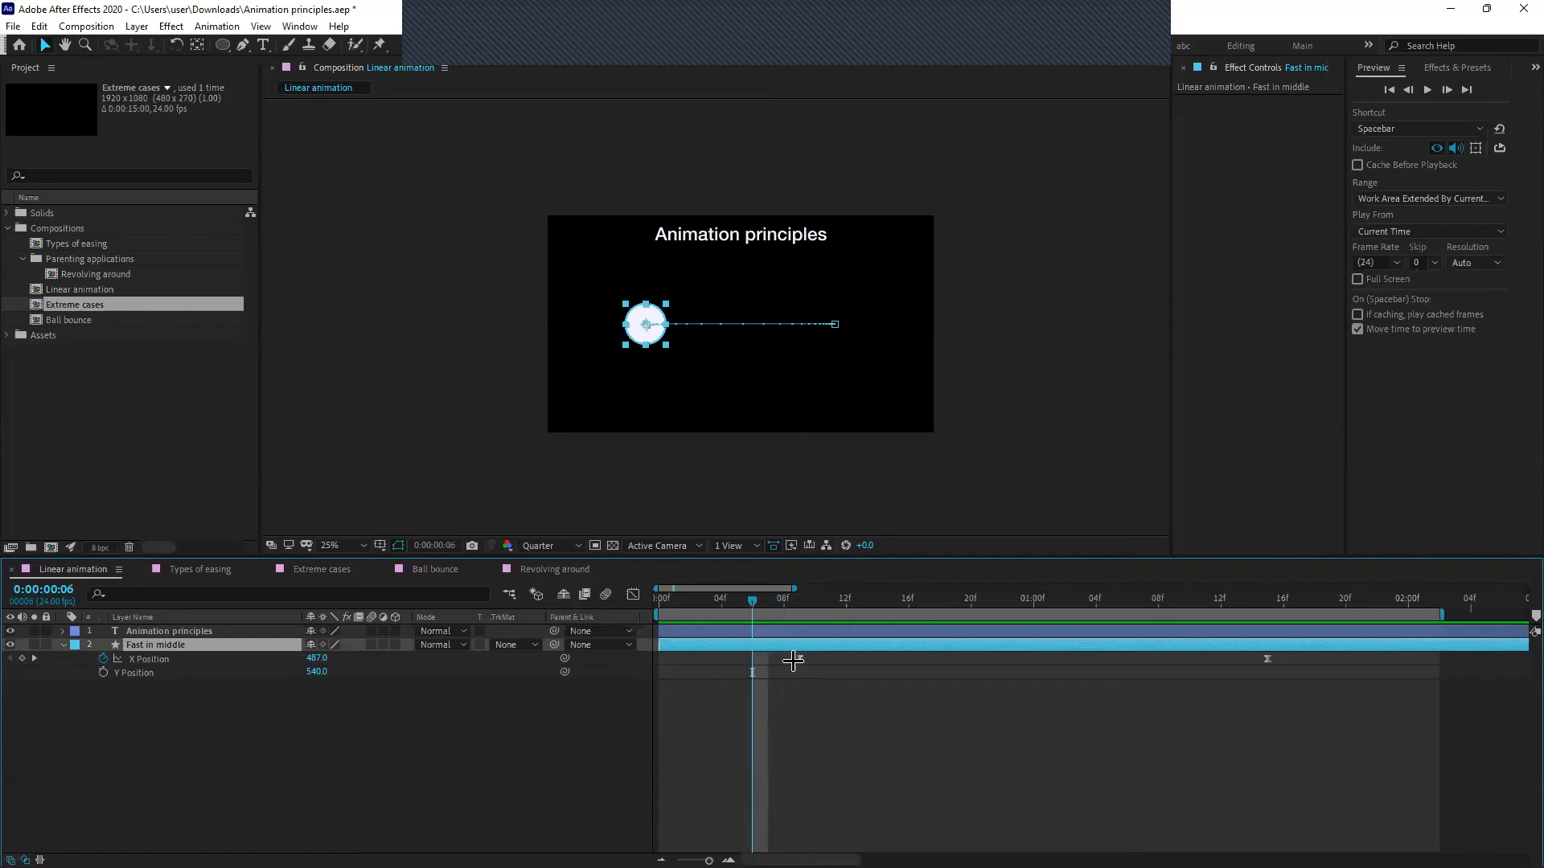
{"action": "key", "text": "Page_Up"}
{"action": "key", "text": "Page_Up"}
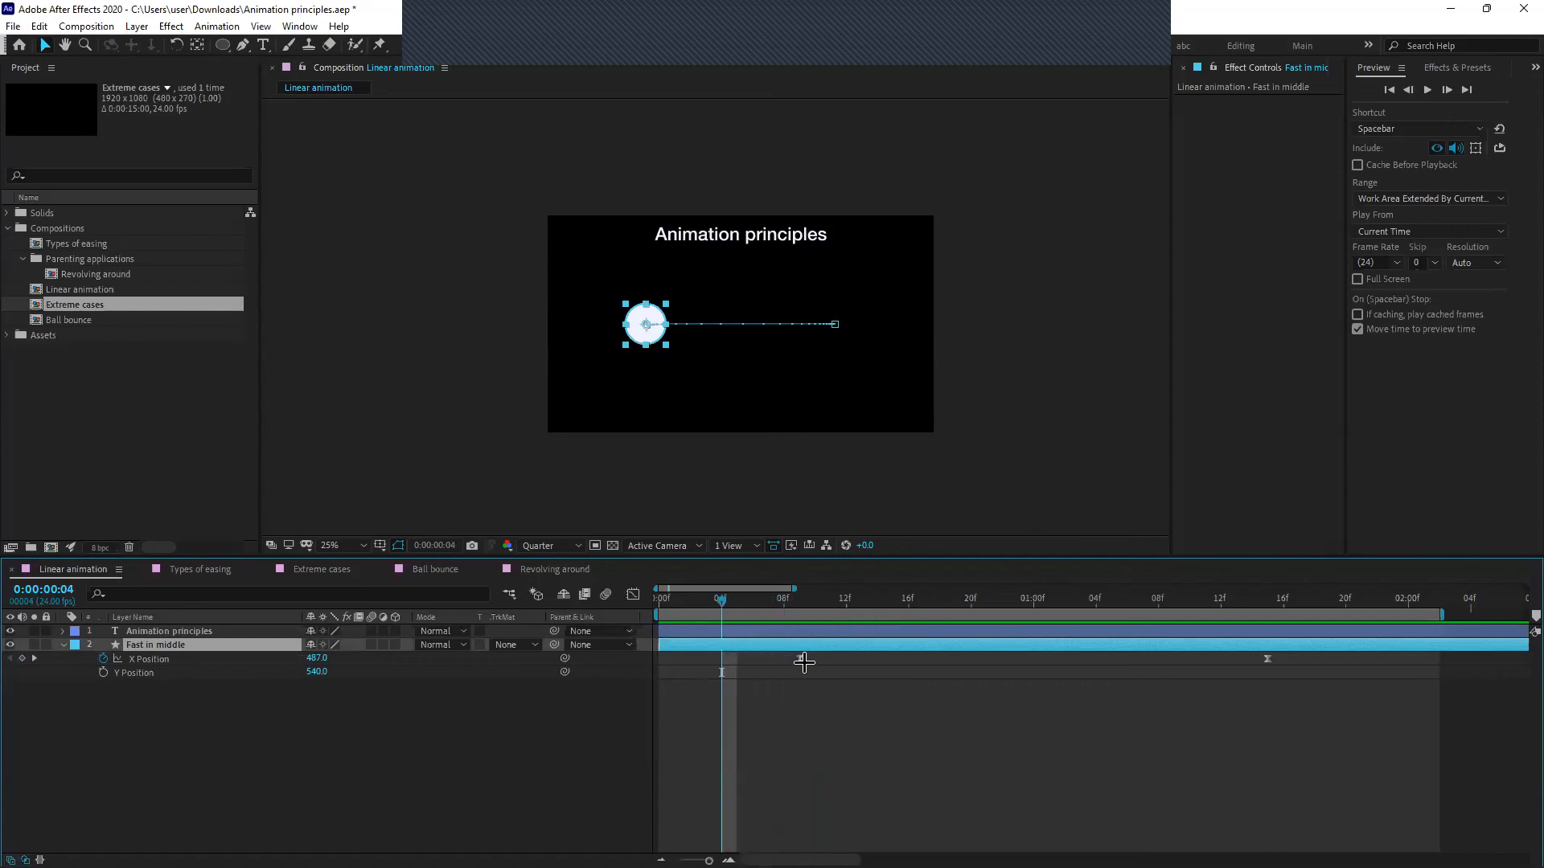
{"action": "left_click", "coordinate": [801, 661]}
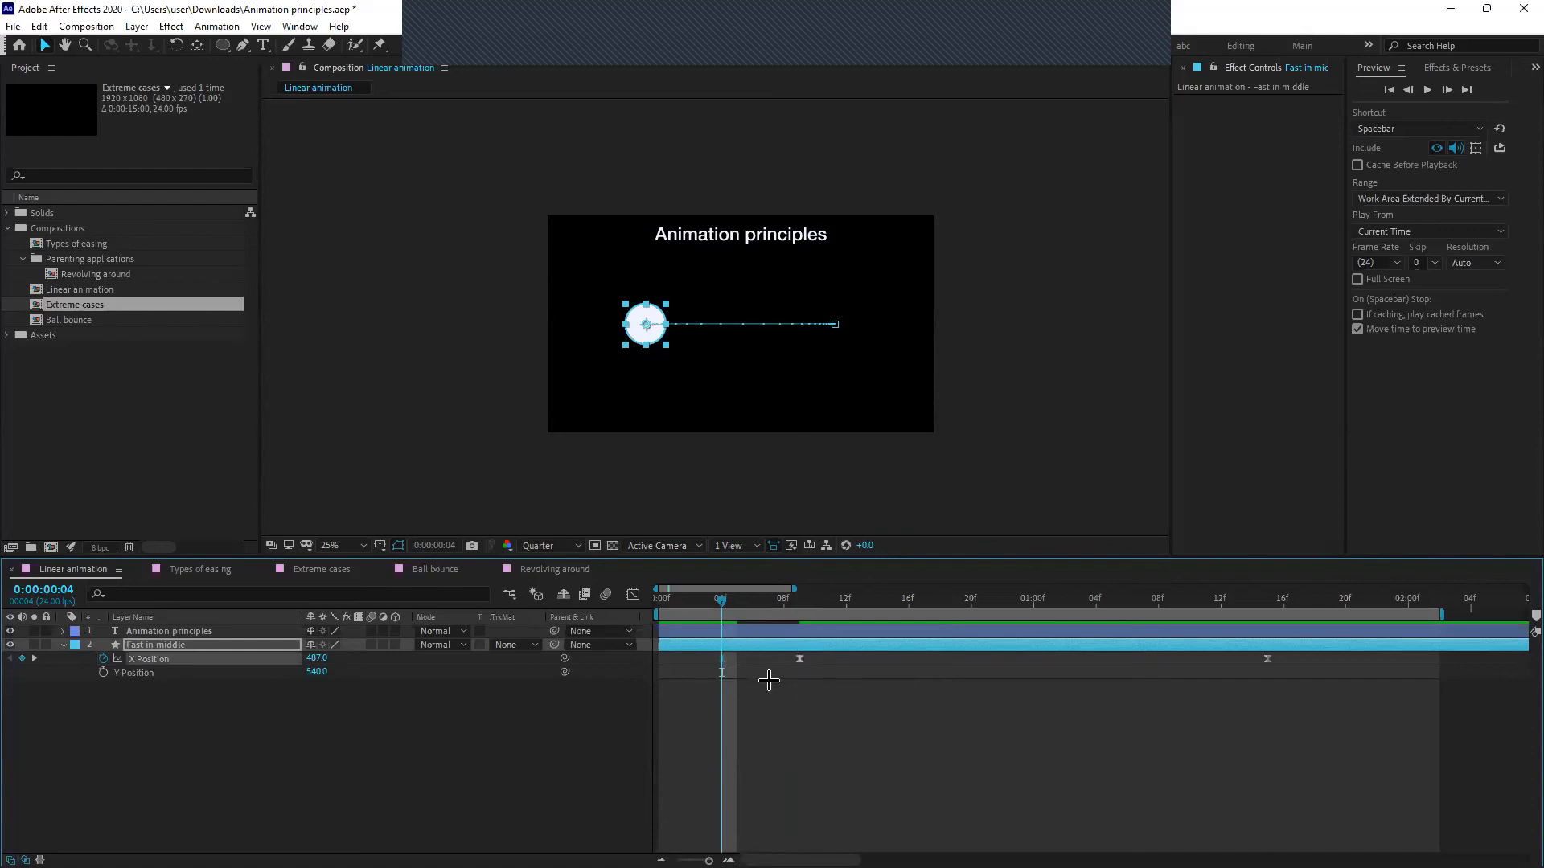
Nudge the ball backward to X Position 415 at 0:00:00:09 to create a wind-up before the move
{"action": "left_click_drag", "start_coordinate": [749, 609], "coordinate": [800, 605]}
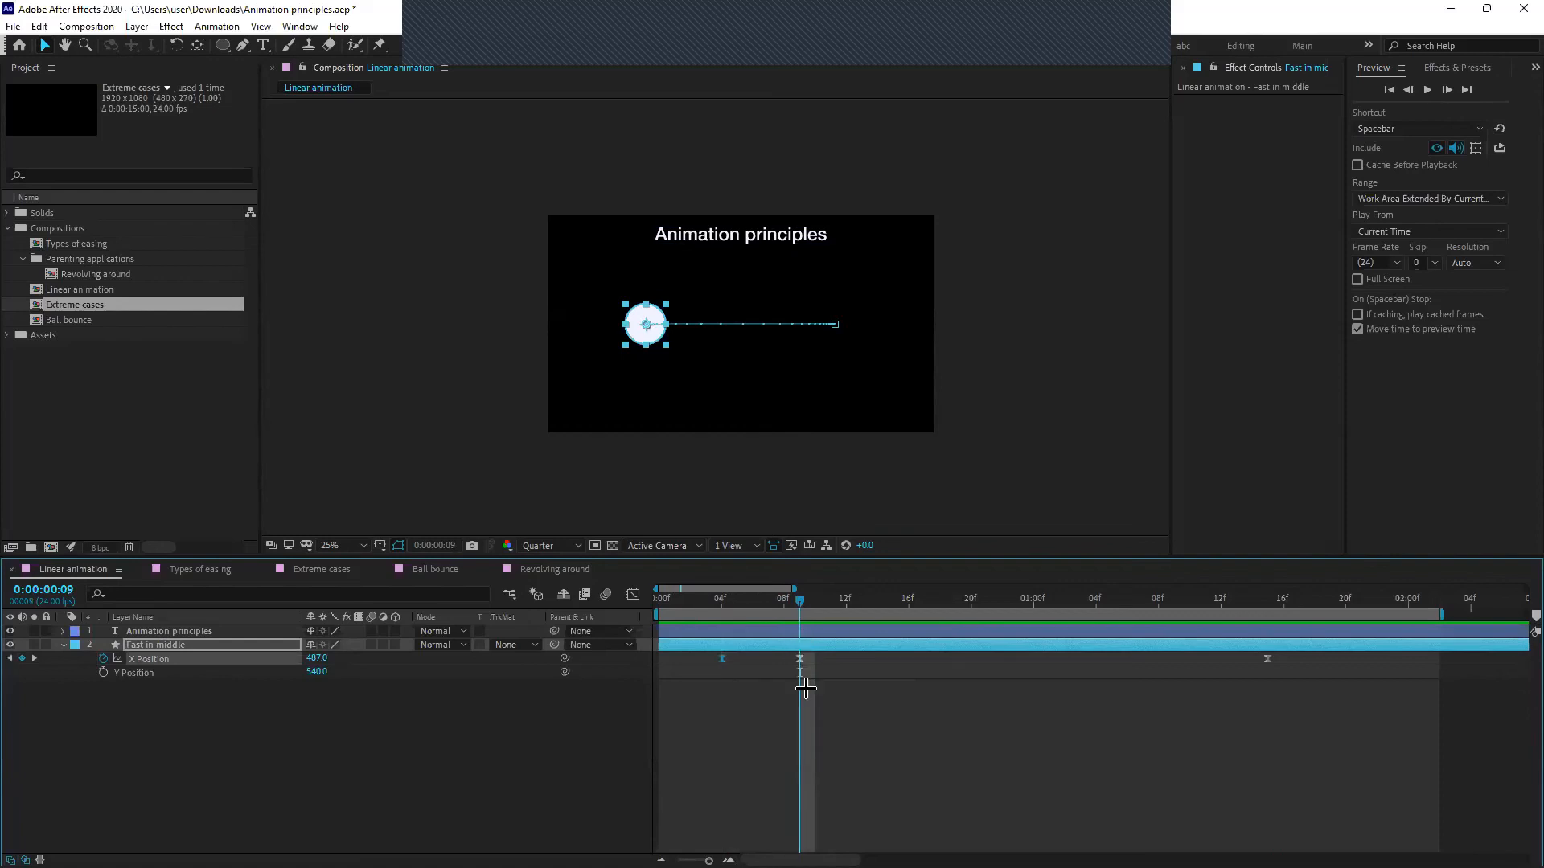
{"action": "key", "text": "shift+Left"}
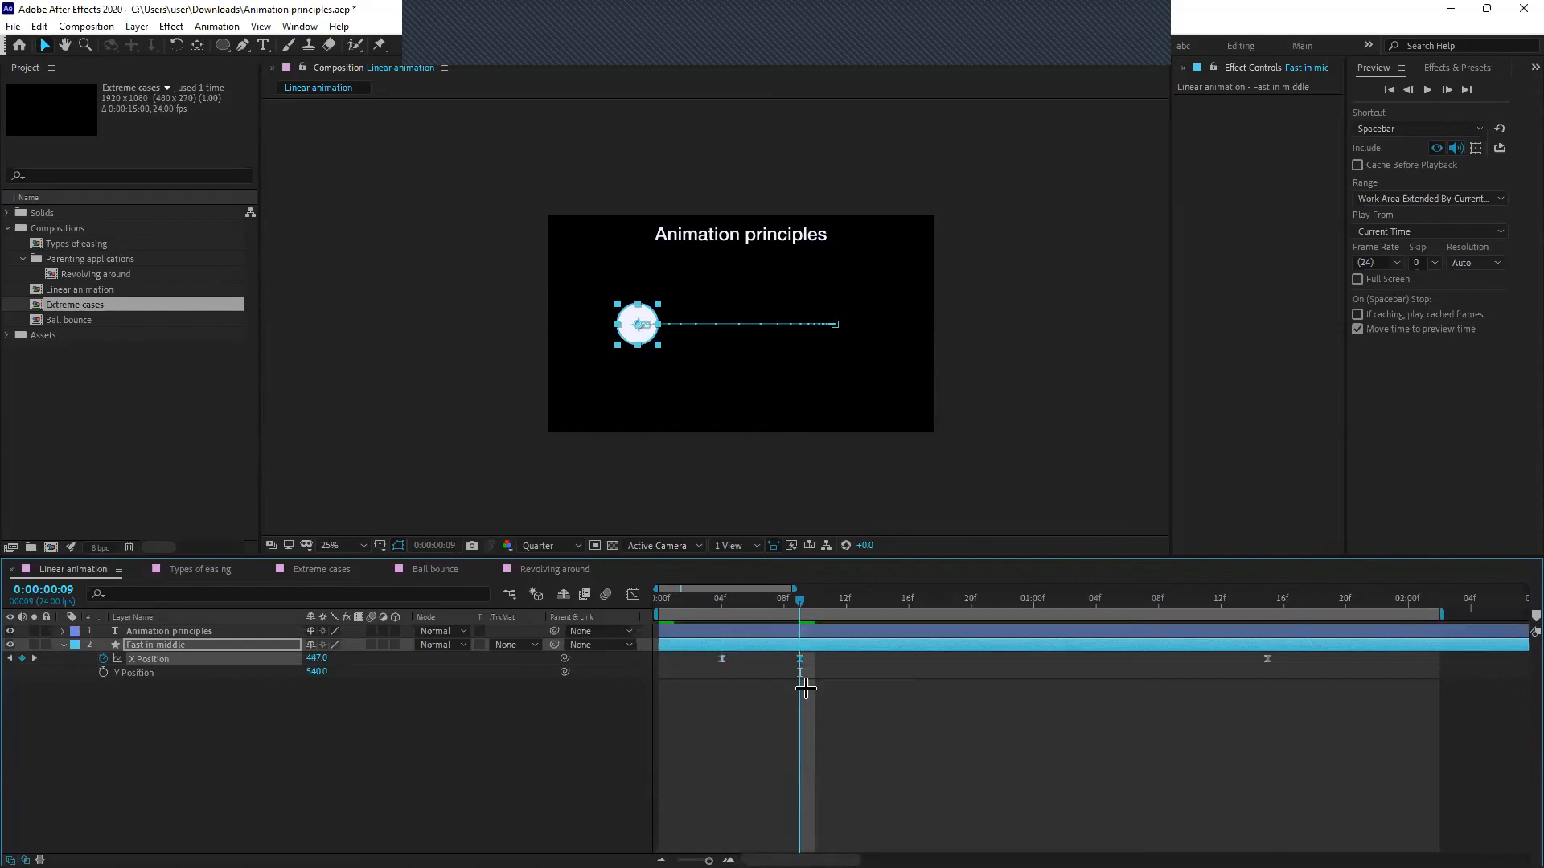
{"action": "key", "text": "Left"}
{"action": "key", "text": "Left"}
{"action": "key", "text": "Left"}
{"action": "key", "text": "Left"}
{"action": "key", "text": "Left"}
{"action": "key", "text": "Left"}
{"action": "key", "text": "Left"}
{"action": "key", "text": "Left"}
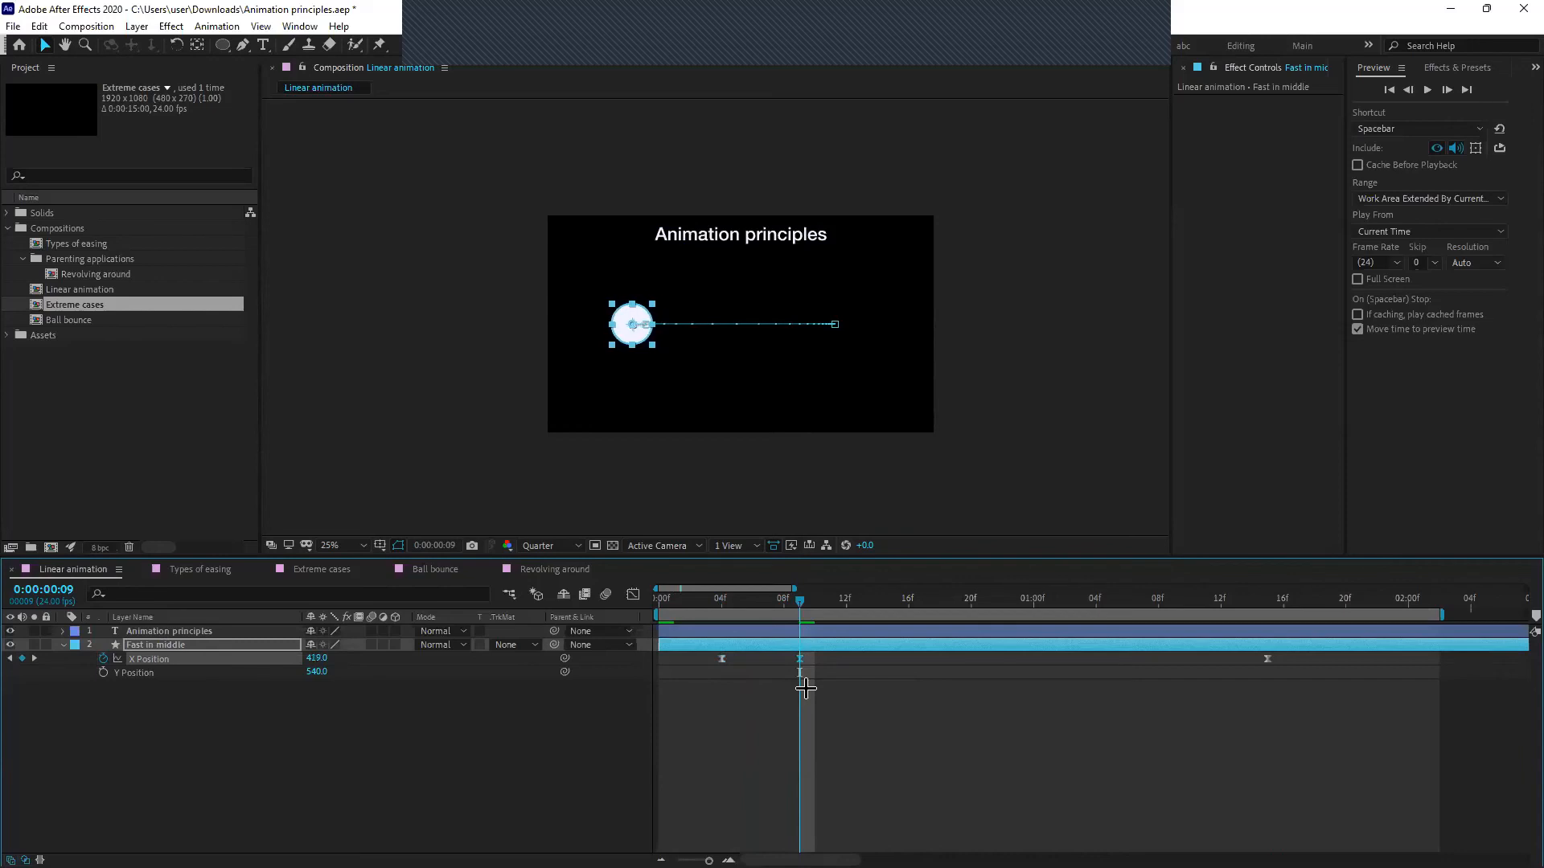
Preview the ball's wind-up and forward move from the start of the timeline
{"action": "key", "text": "minus"}
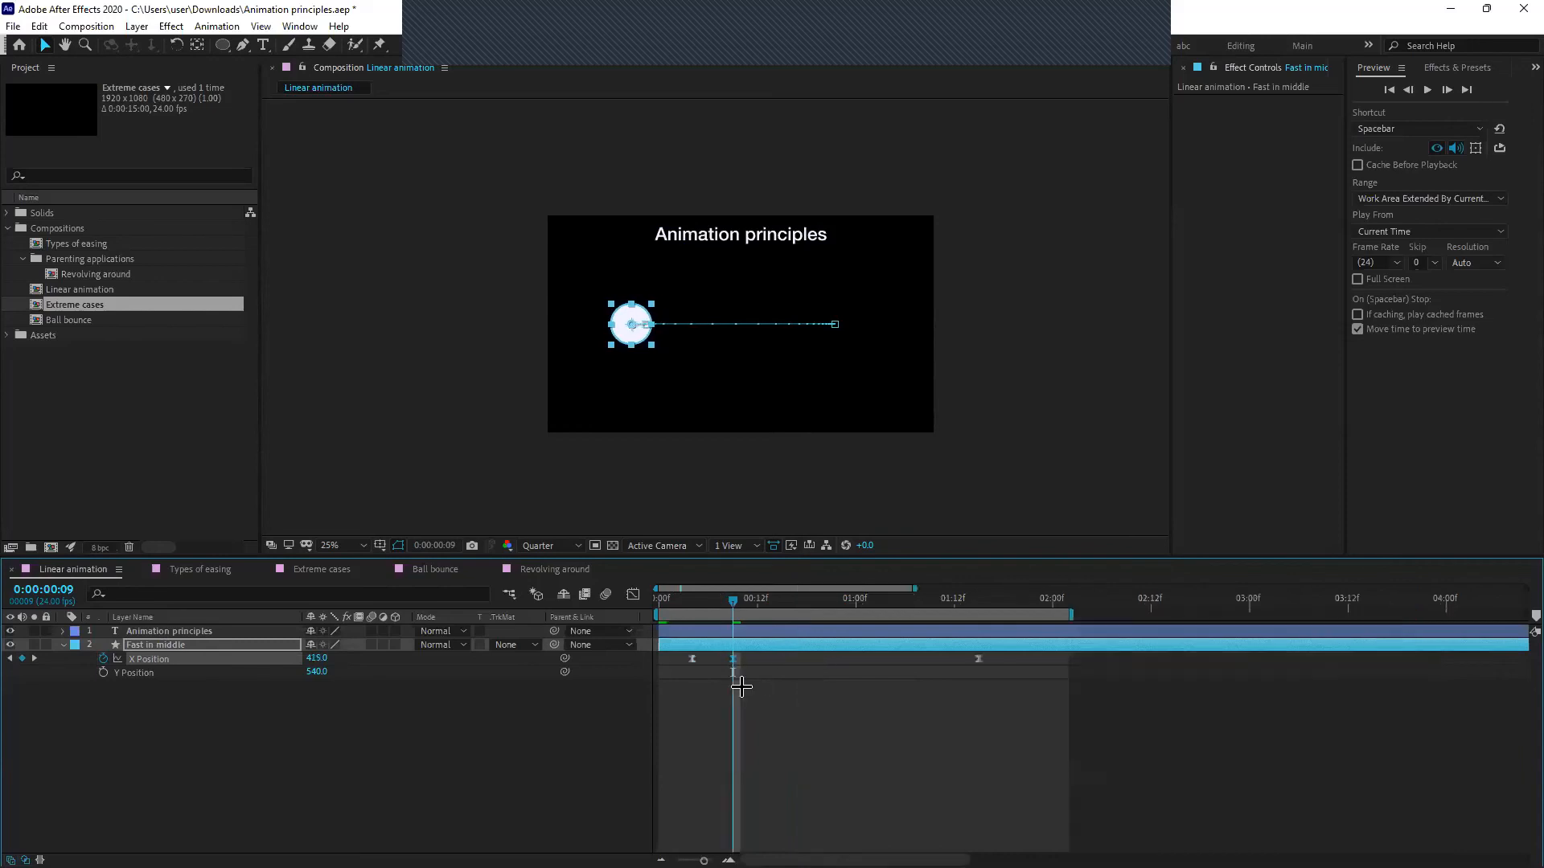
{"action": "left_click", "coordinate": [741, 686]}
{"action": "left_click_drag", "start_coordinate": [682, 603], "coordinate": [655, 605]}
{"action": "key", "text": "space"}
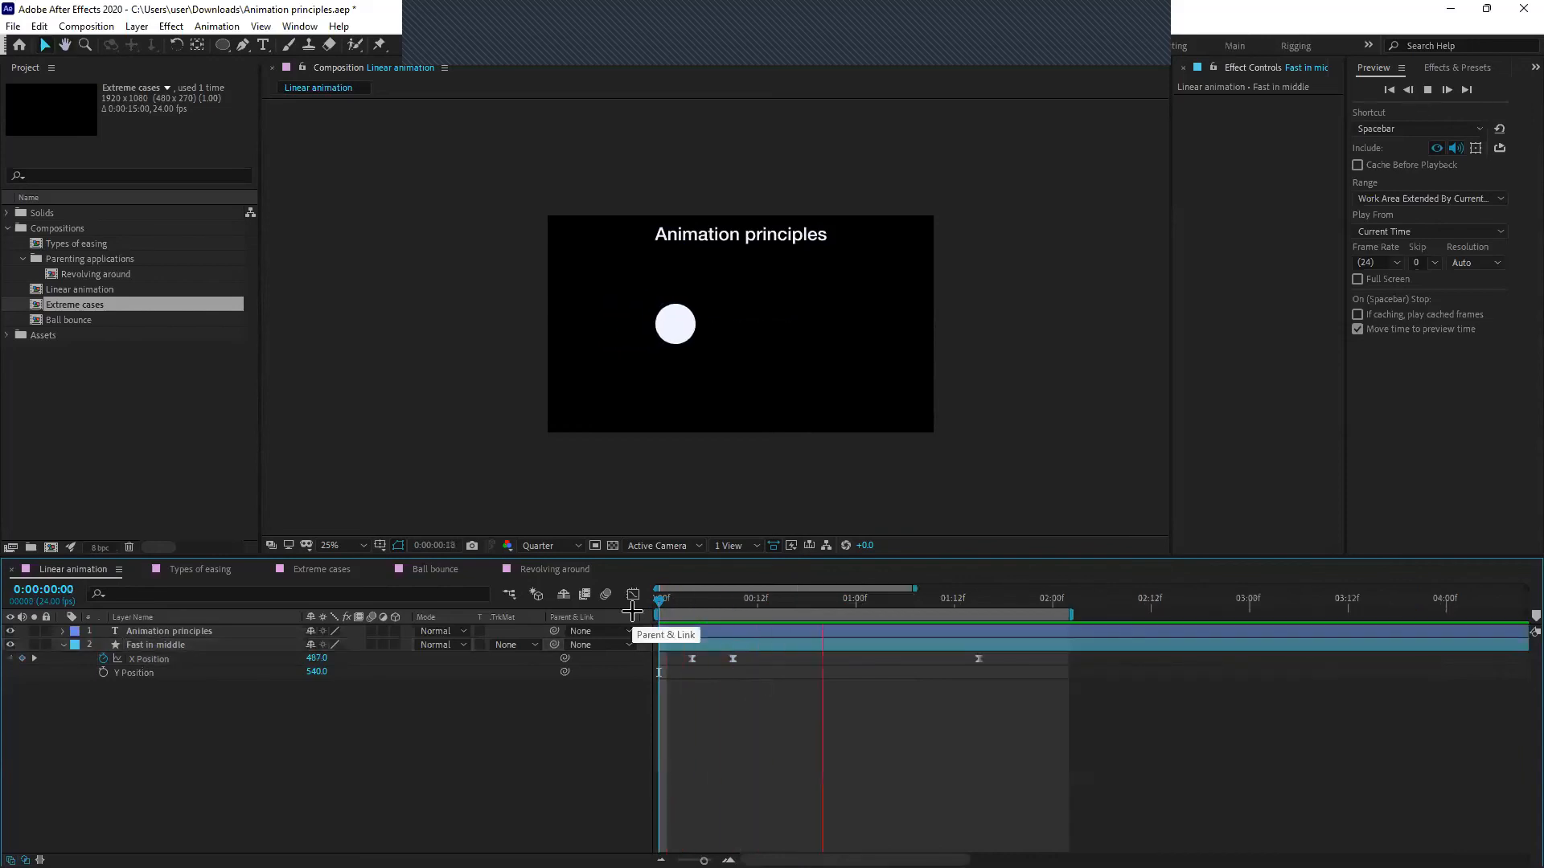
{"action": "left_click", "coordinate": [690, 605]}
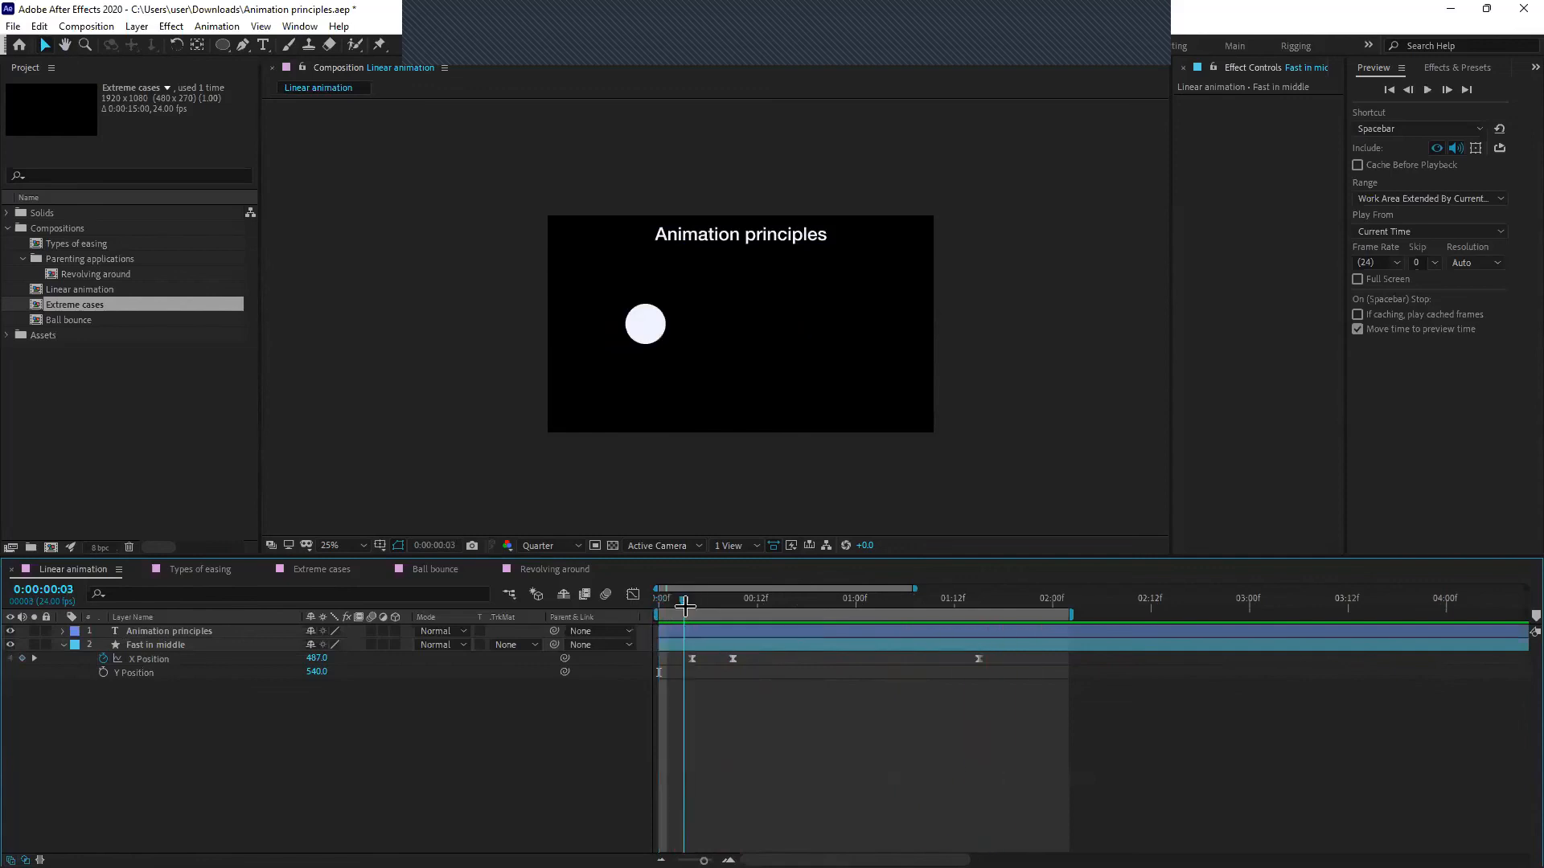
{"action": "left_click_drag", "start_coordinate": [692, 615], "coordinate": [624, 674]}
{"action": "key", "text": "space"}
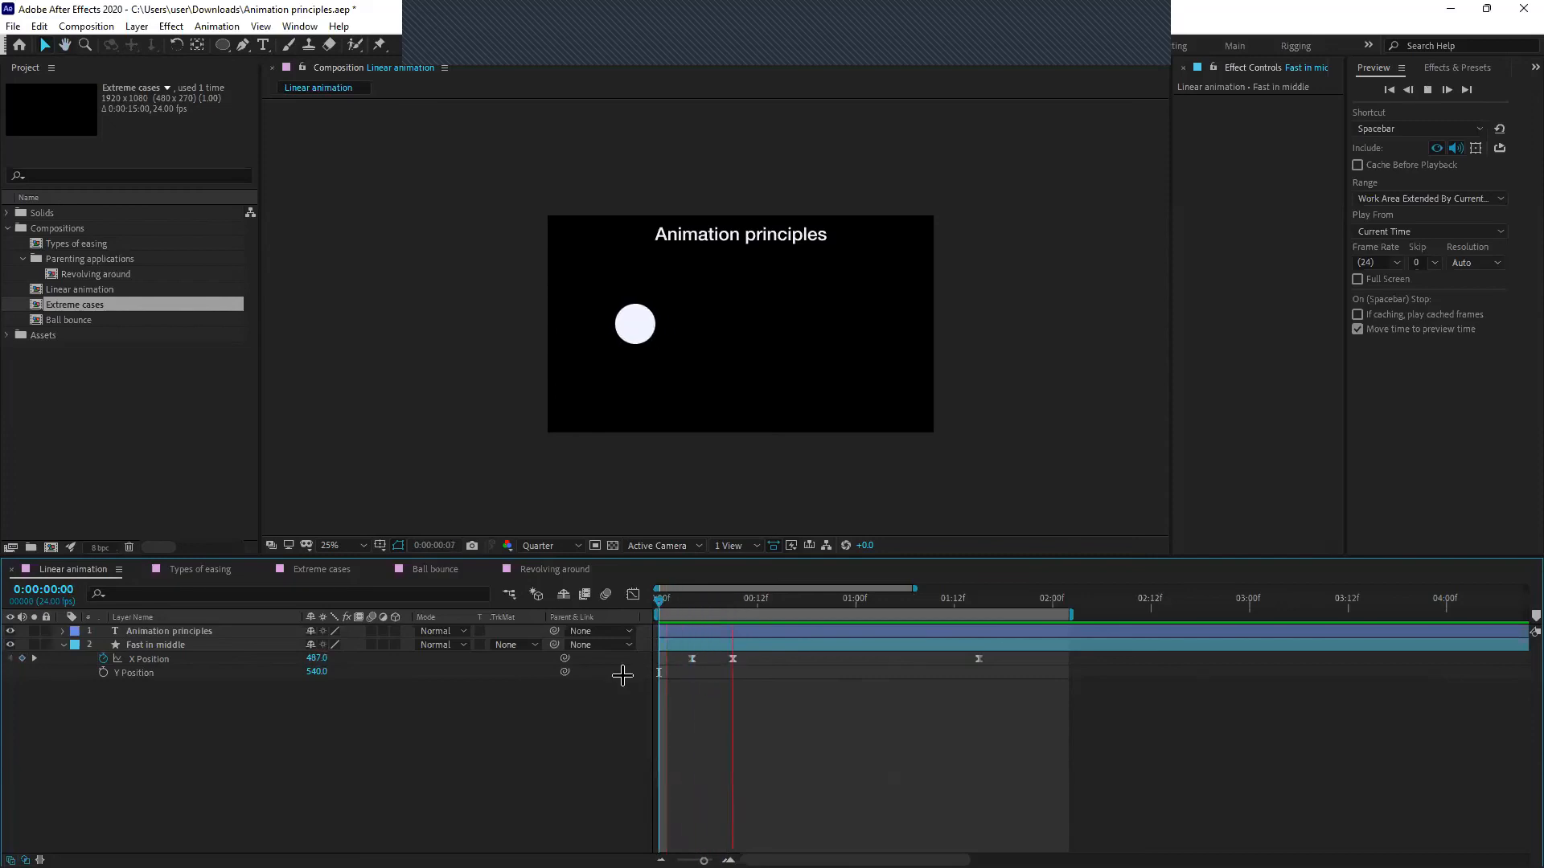
Examine the ball's X Position value graph around the wind-up between 0:00:00:04 and 0:00:00:09
{"action": "left_click", "coordinate": [692, 601]}
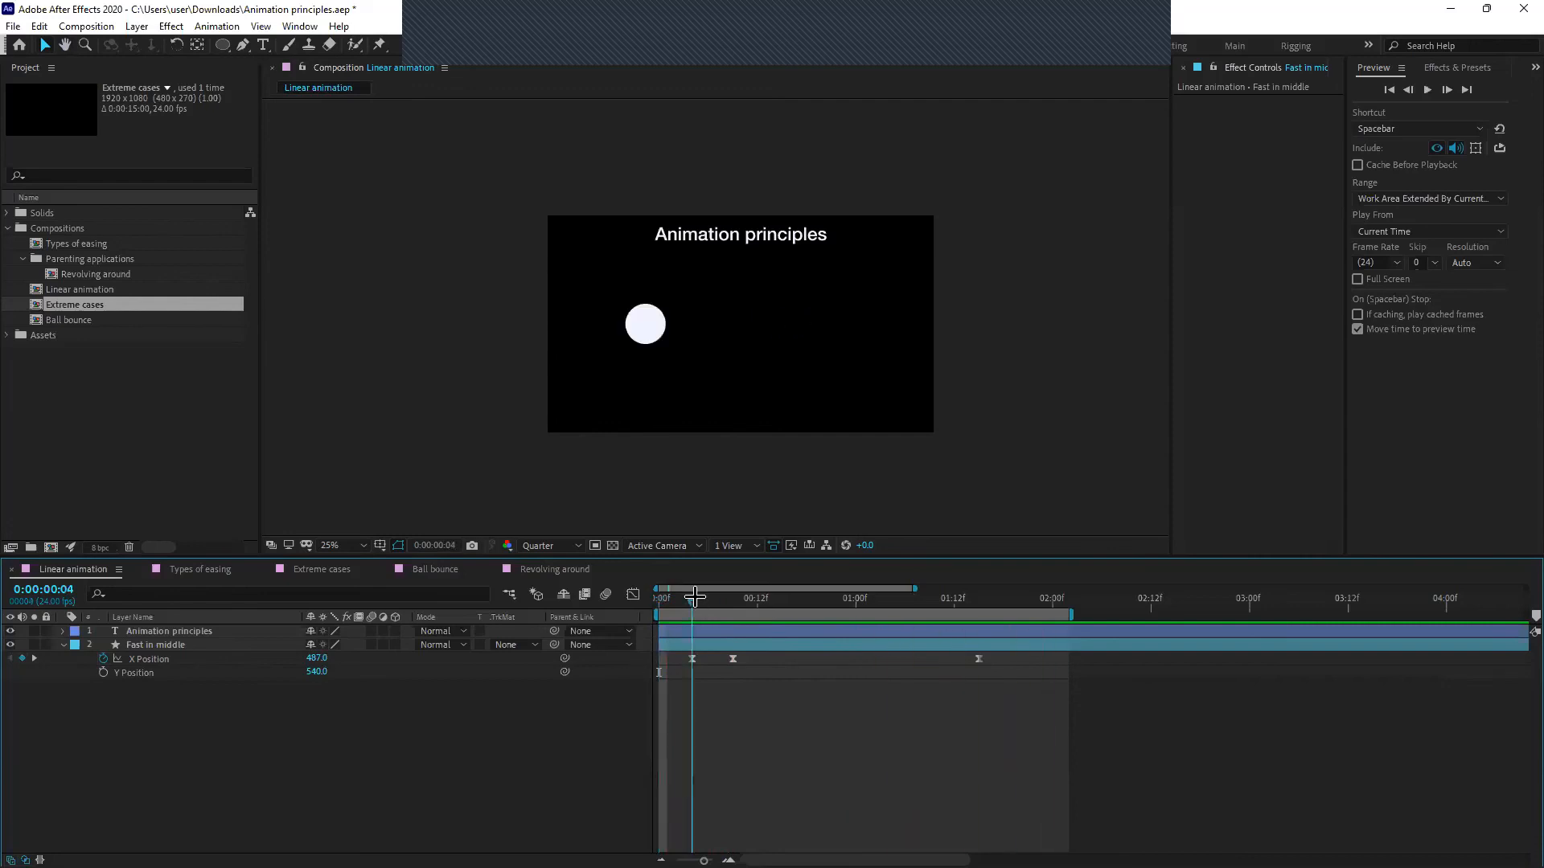
{"action": "left_click", "coordinate": [688, 661]}
{"action": "left_click", "coordinate": [633, 595]}
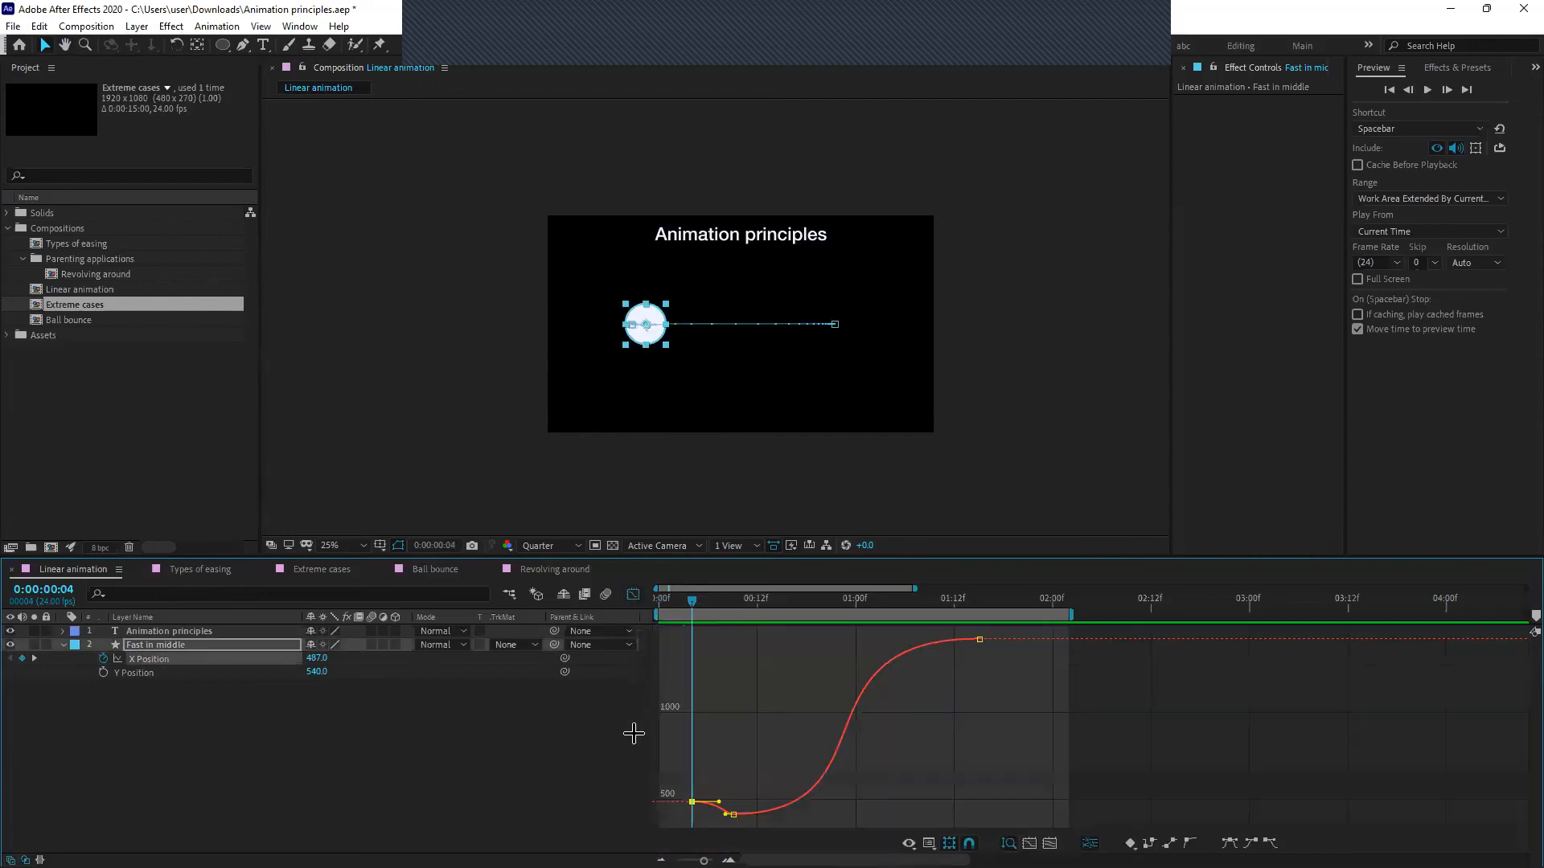
{"action": "scroll", "coordinate": [688, 814], "scroll_direction": "up", "scroll_amount": 5}
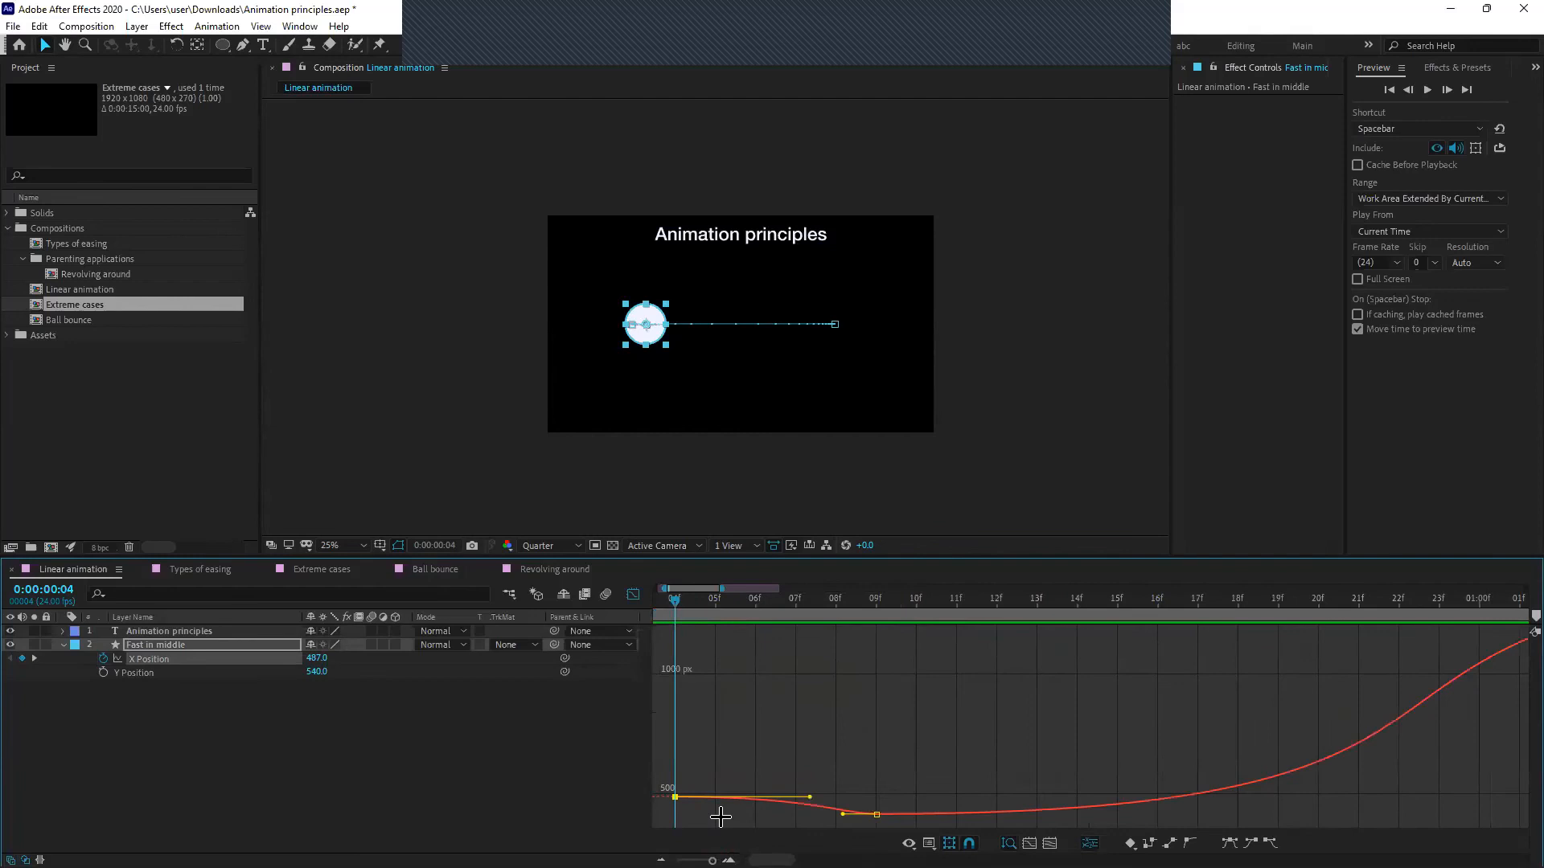
{"action": "scroll", "coordinate": [725, 772], "scroll_direction": "down", "scroll_amount": 5}
{"action": "scroll", "coordinate": [669, 783], "scroll_direction": "up", "scroll_amount": 4}
{"action": "scroll", "coordinate": [669, 783], "scroll_direction": "down", "scroll_amount": 4}
{"action": "scroll", "coordinate": [669, 783], "scroll_direction": "up", "scroll_amount": 1}
{"action": "scroll", "coordinate": [669, 783], "scroll_direction": "down", "scroll_amount": 1}
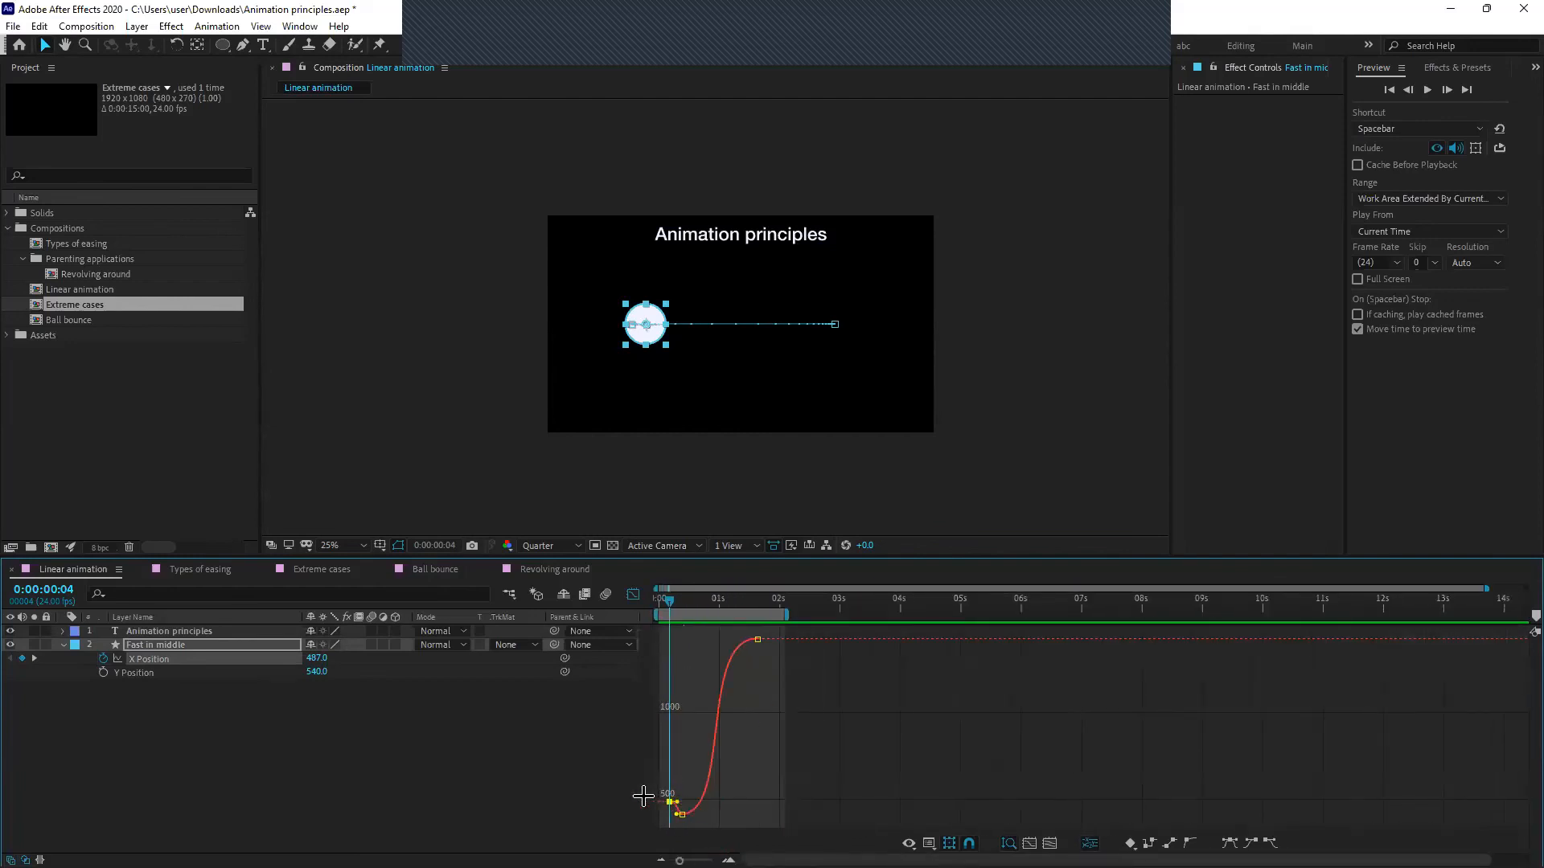
{"action": "scroll", "coordinate": [659, 784], "scroll_direction": "up", "scroll_amount": 5}
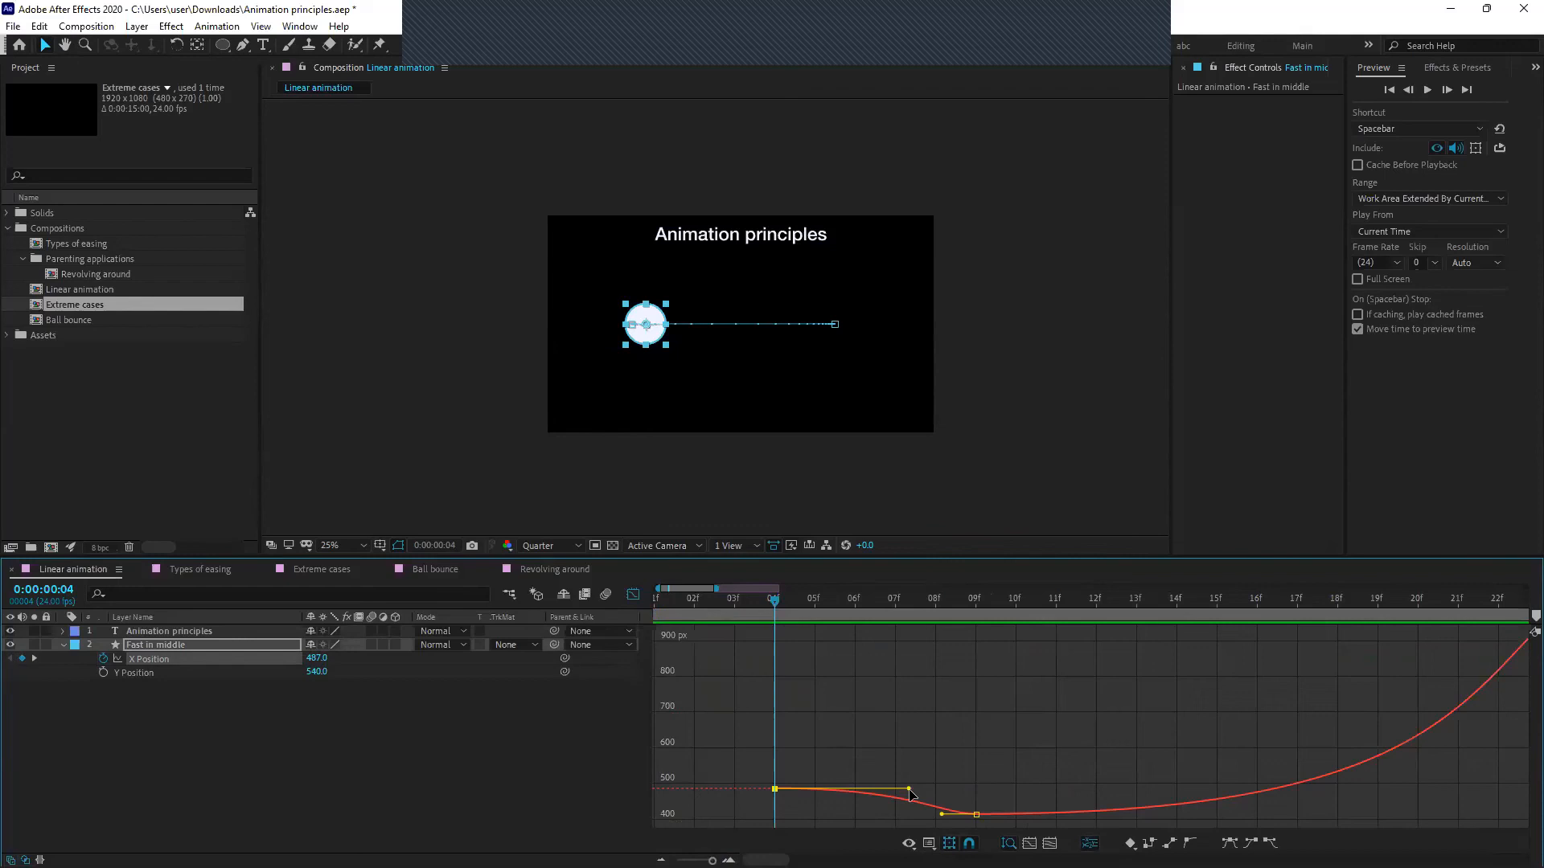
{"action": "scroll", "coordinate": [876, 784], "scroll_direction": "down", "scroll_amount": 2}
{"action": "scroll", "coordinate": [796, 760], "scroll_direction": "down", "scroll_amount": 3}
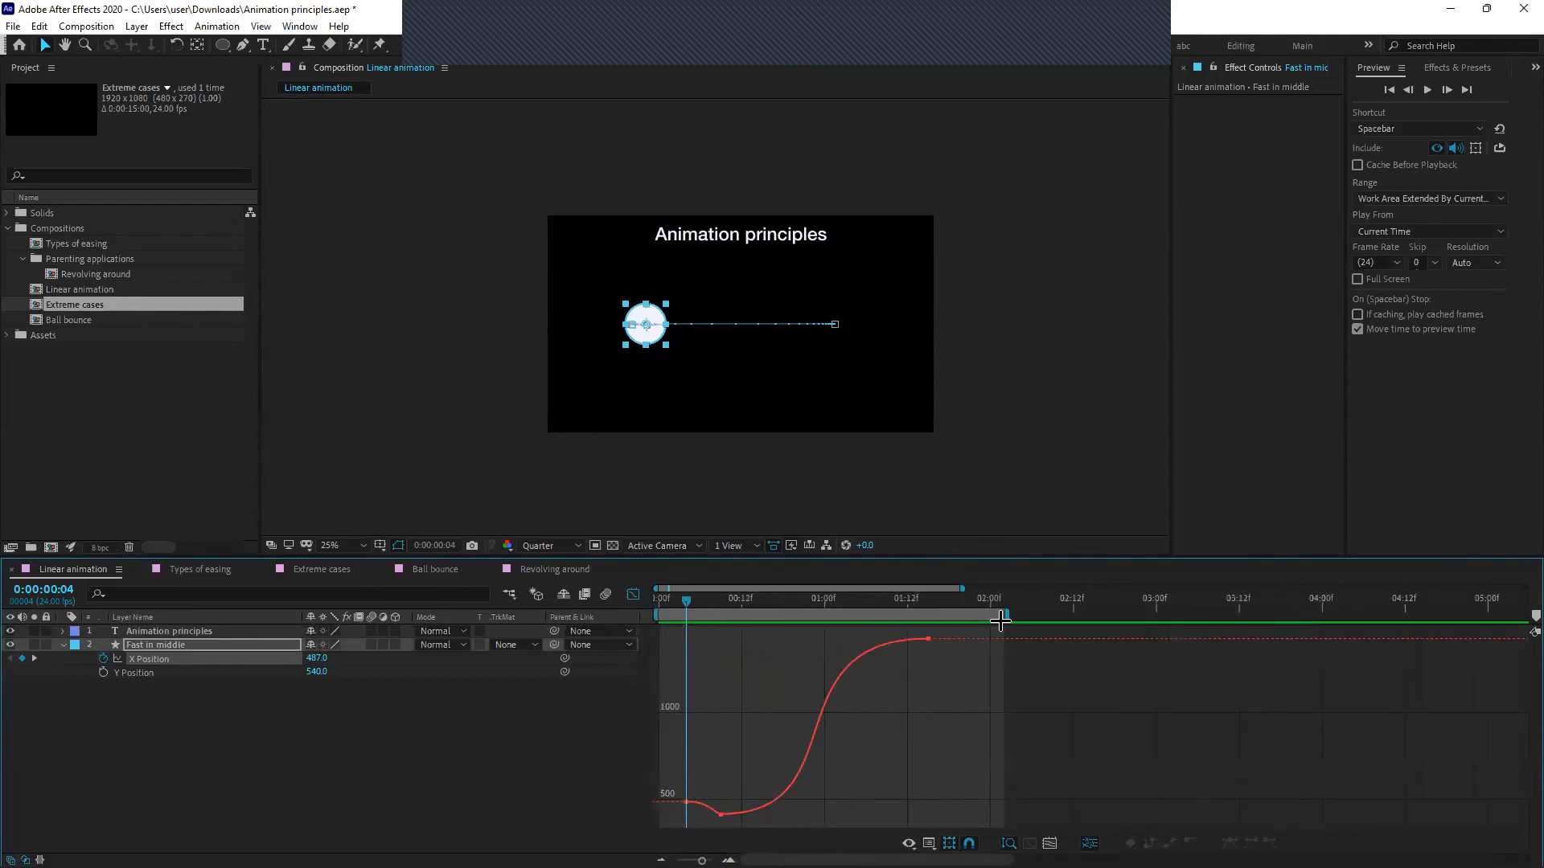
{"action": "scroll", "coordinate": [671, 808], "scroll_direction": "up", "scroll_amount": 3}
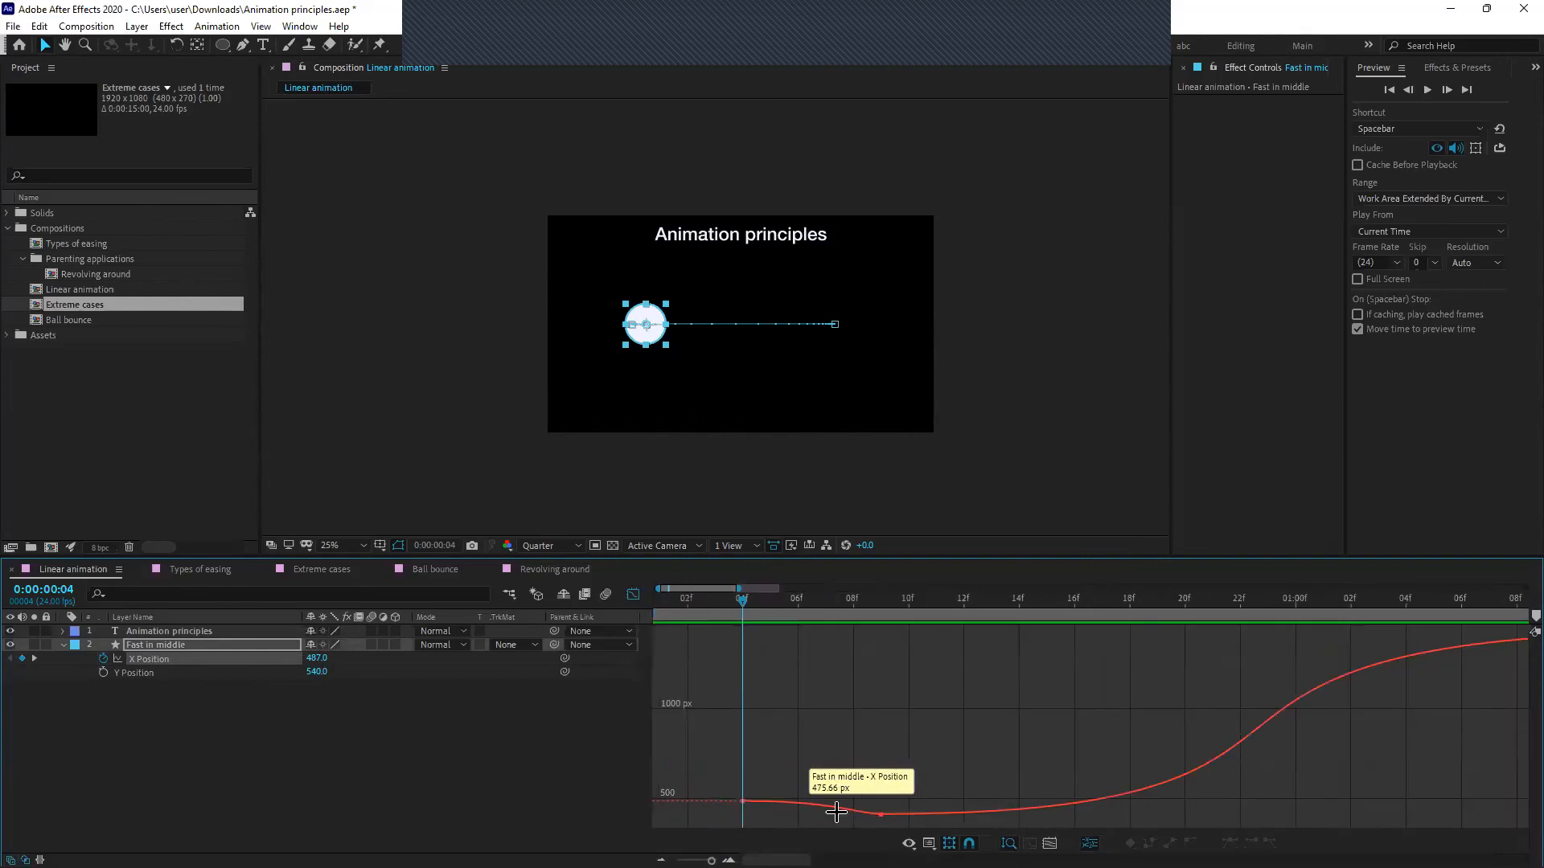
Reshape the wind-up's X Position curve to drop sharply from the 0:00:00:04 keyframe and ease longer into the 0:00:00:09 keyframe
{"action": "left_click_drag", "start_coordinate": [906, 800], "coordinate": [857, 827]}
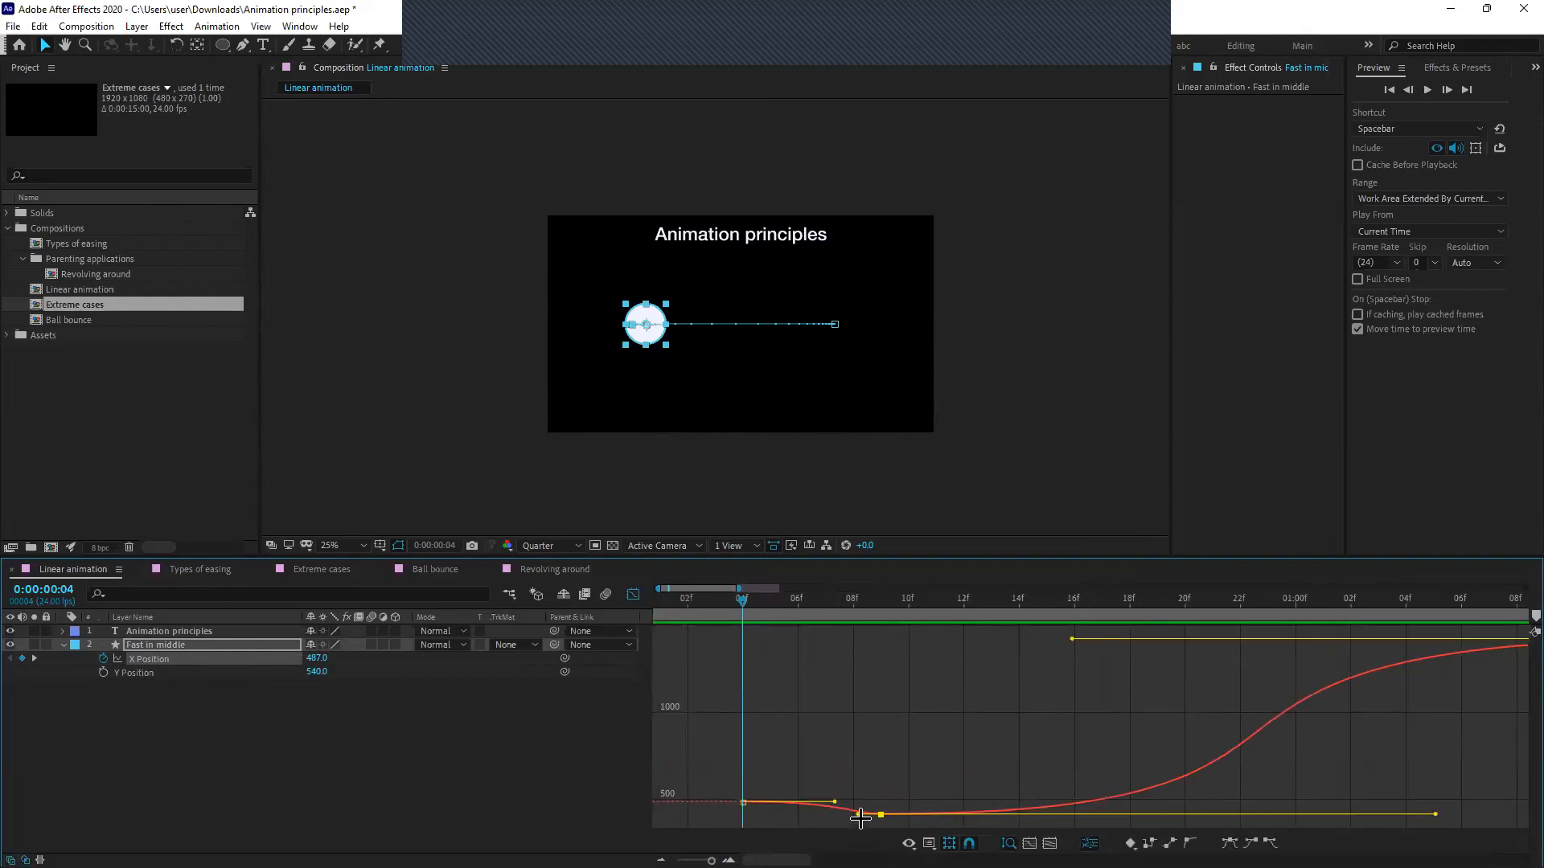
{"action": "scroll", "coordinate": [777, 816], "scroll_direction": "up", "scroll_amount": 2}
{"action": "left_click_drag", "start_coordinate": [828, 802], "coordinate": [703, 814]}
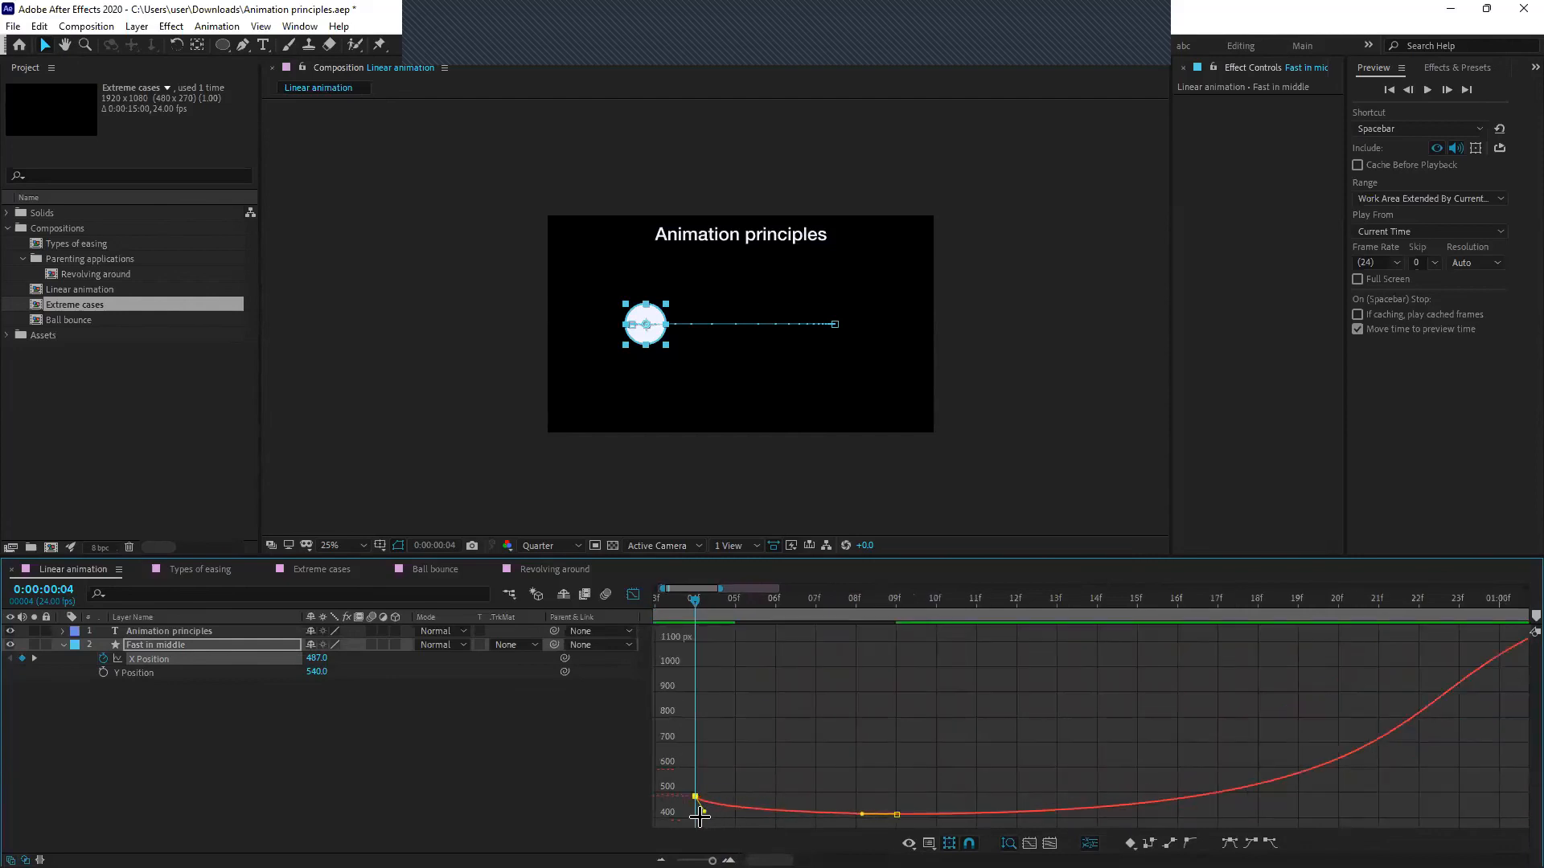
{"action": "left_click_drag", "start_coordinate": [860, 815], "coordinate": [820, 815]}
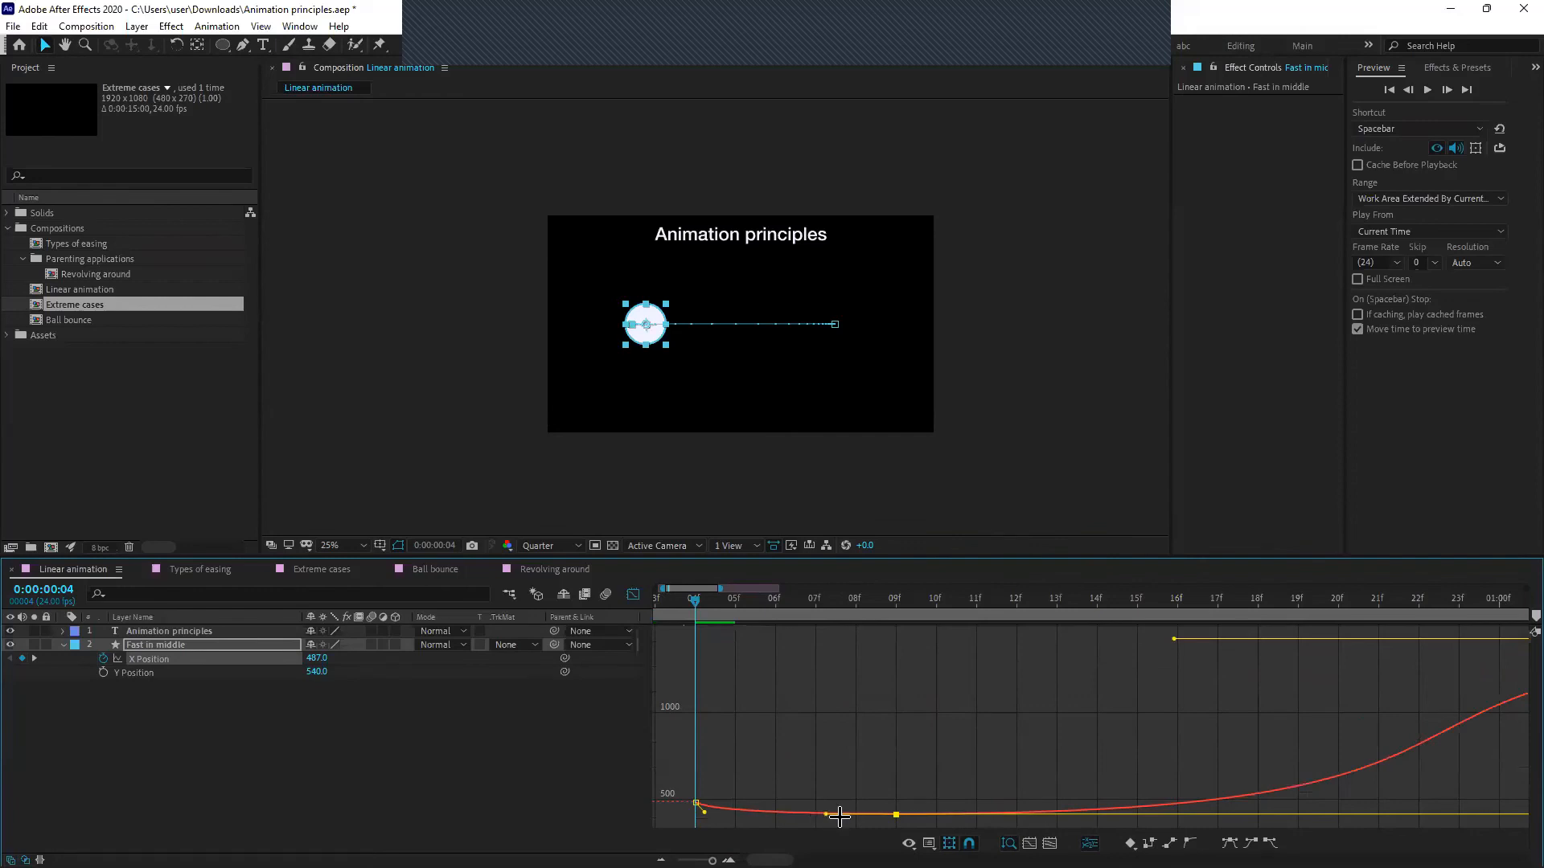
{"action": "left_click", "coordinate": [696, 804]}
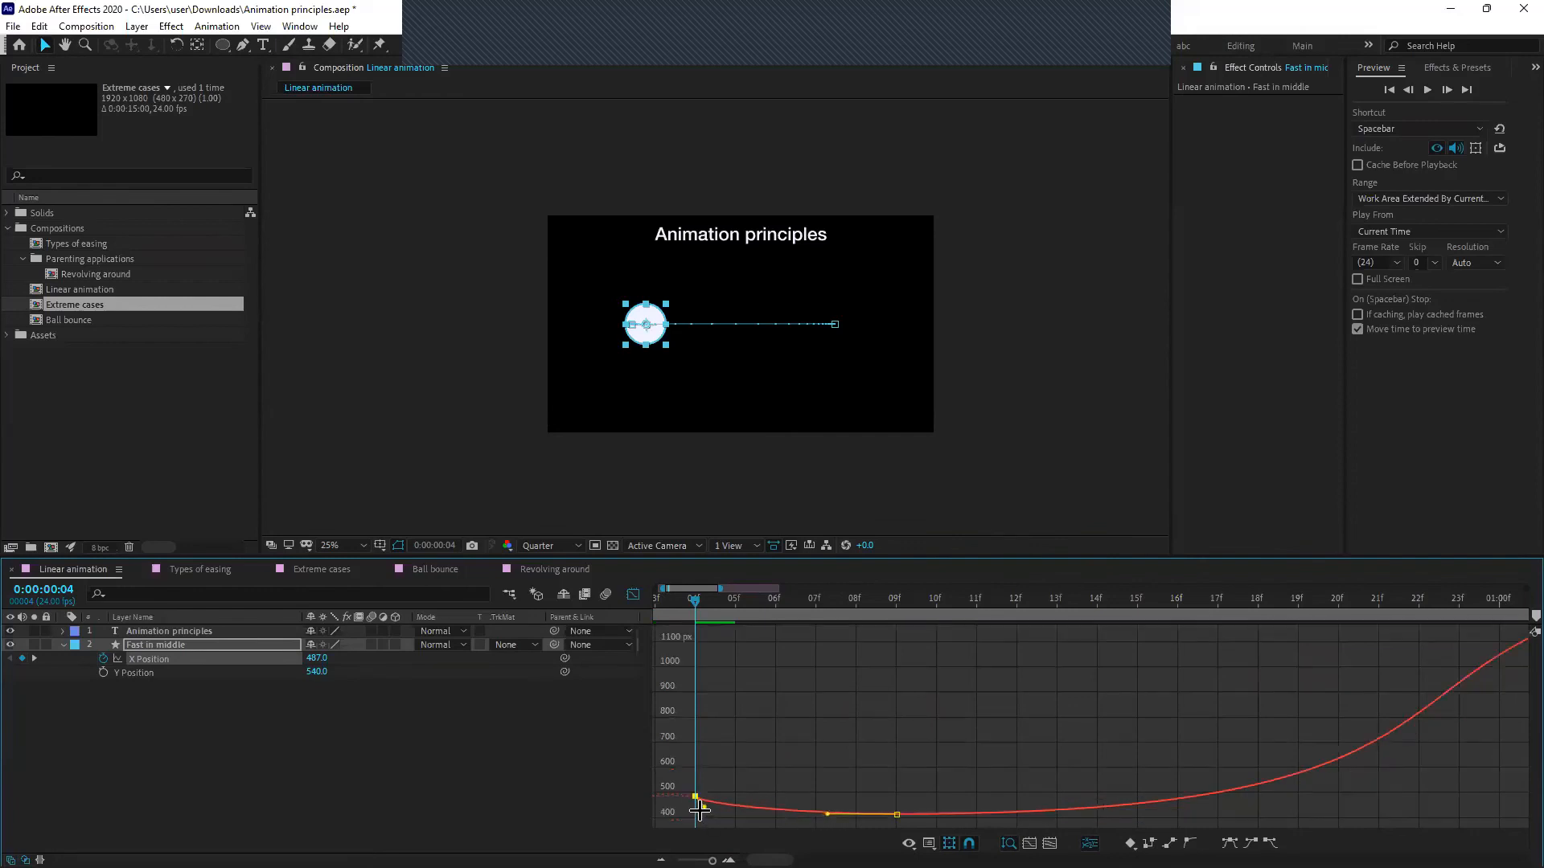
{"action": "left_click", "coordinate": [798, 793]}
{"action": "scroll", "coordinate": [796, 770], "scroll_direction": "down", "scroll_amount": 4}
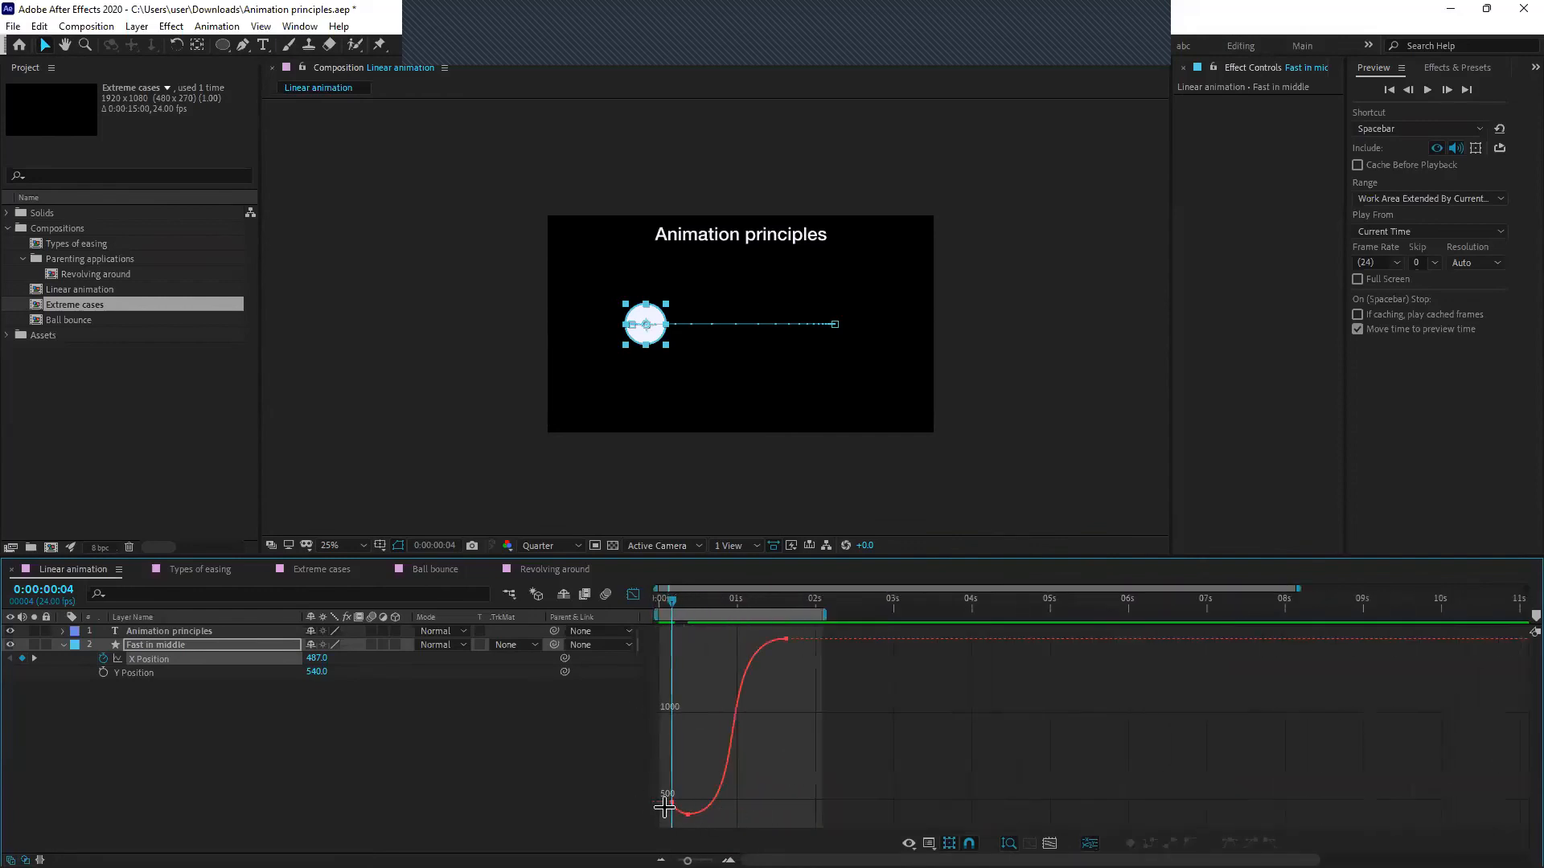
Preview the reshaped wind-up and forward move, leaving the graph view and replaying from the start of the timeline
{"action": "key", "text": "space"}
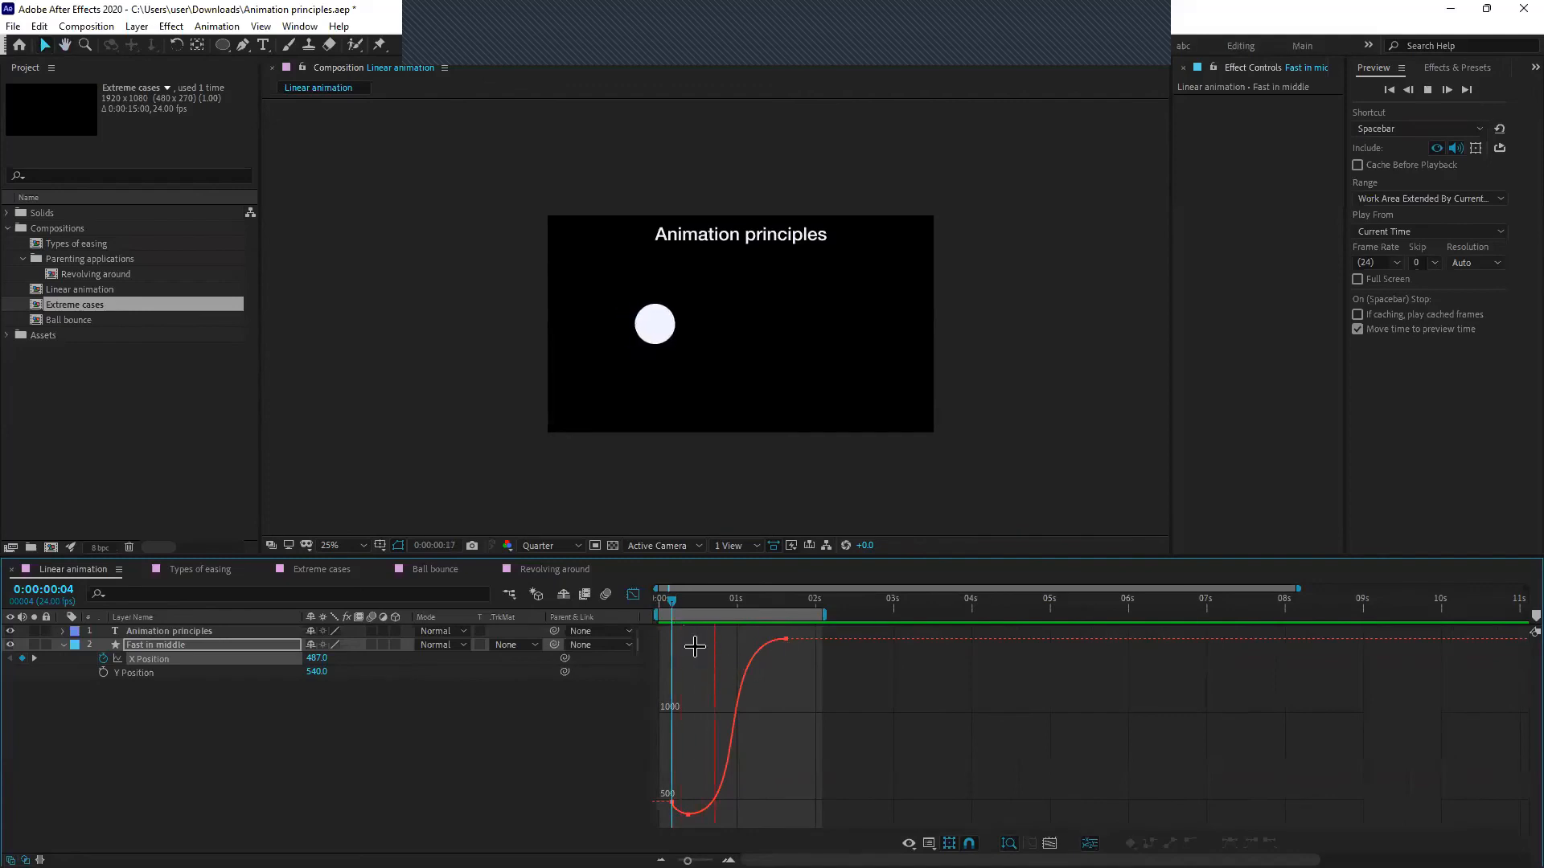
{"action": "left_click", "coordinate": [632, 594]}
{"action": "left_click", "coordinate": [658, 602]}
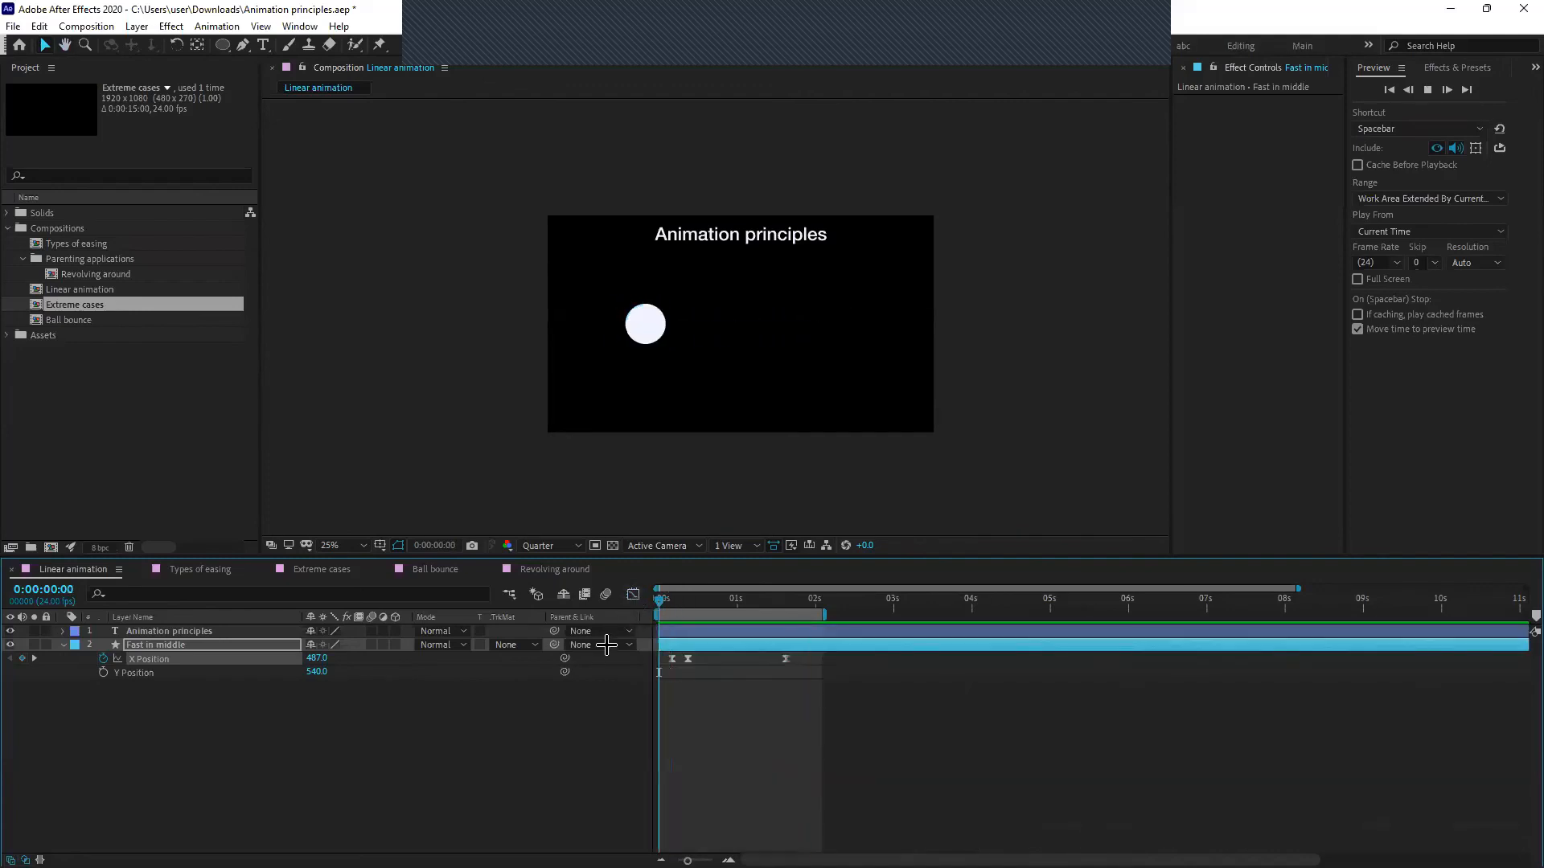
{"action": "key", "text": "space"}
{"action": "key", "text": "space"}
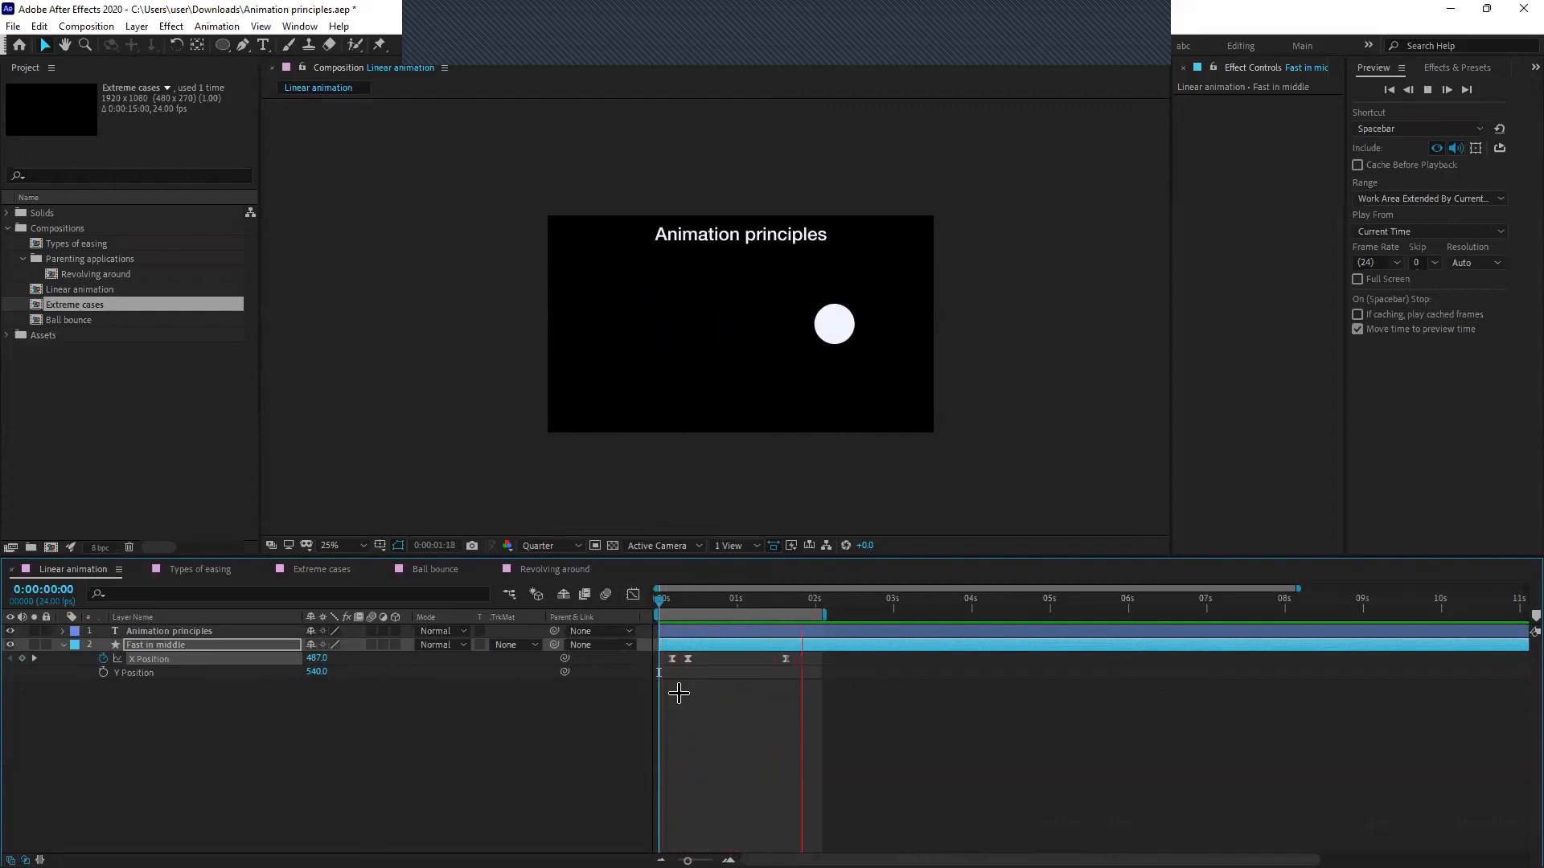
Return the playhead to the first X Position keyframe at 0:00:00:04 and save the project
{"action": "left_click_drag", "start_coordinate": [669, 600], "coordinate": [672, 600]}
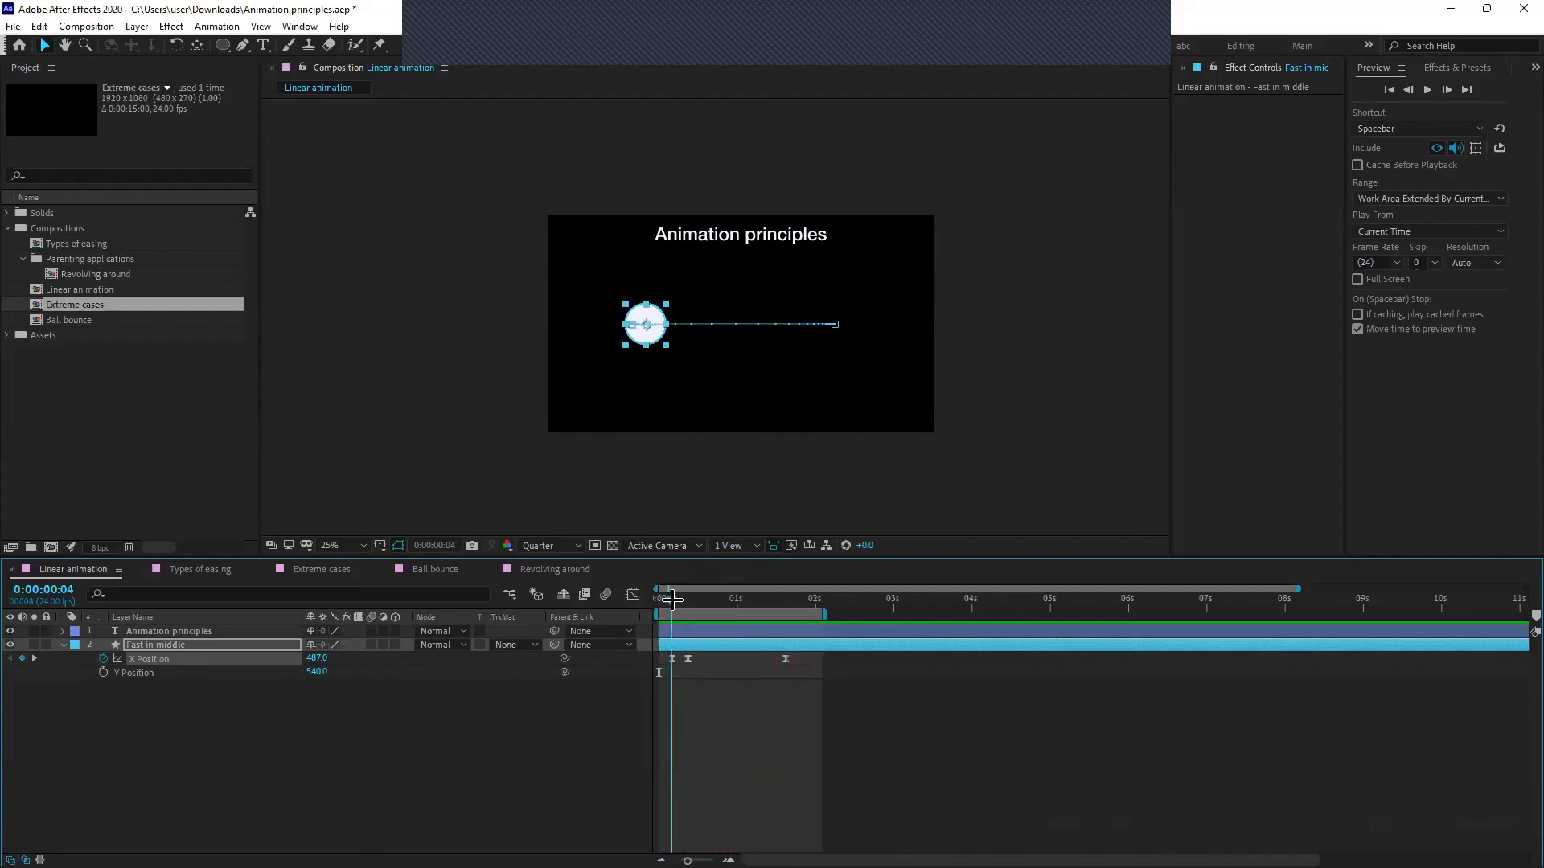
{"action": "key", "text": "="}
{"action": "left_click", "coordinate": [780, 730]}
{"action": "key", "text": "ctrl+s"}
{"action": "left_click", "coordinate": [701, 641]}
{"action": "left_click", "coordinate": [707, 679]}
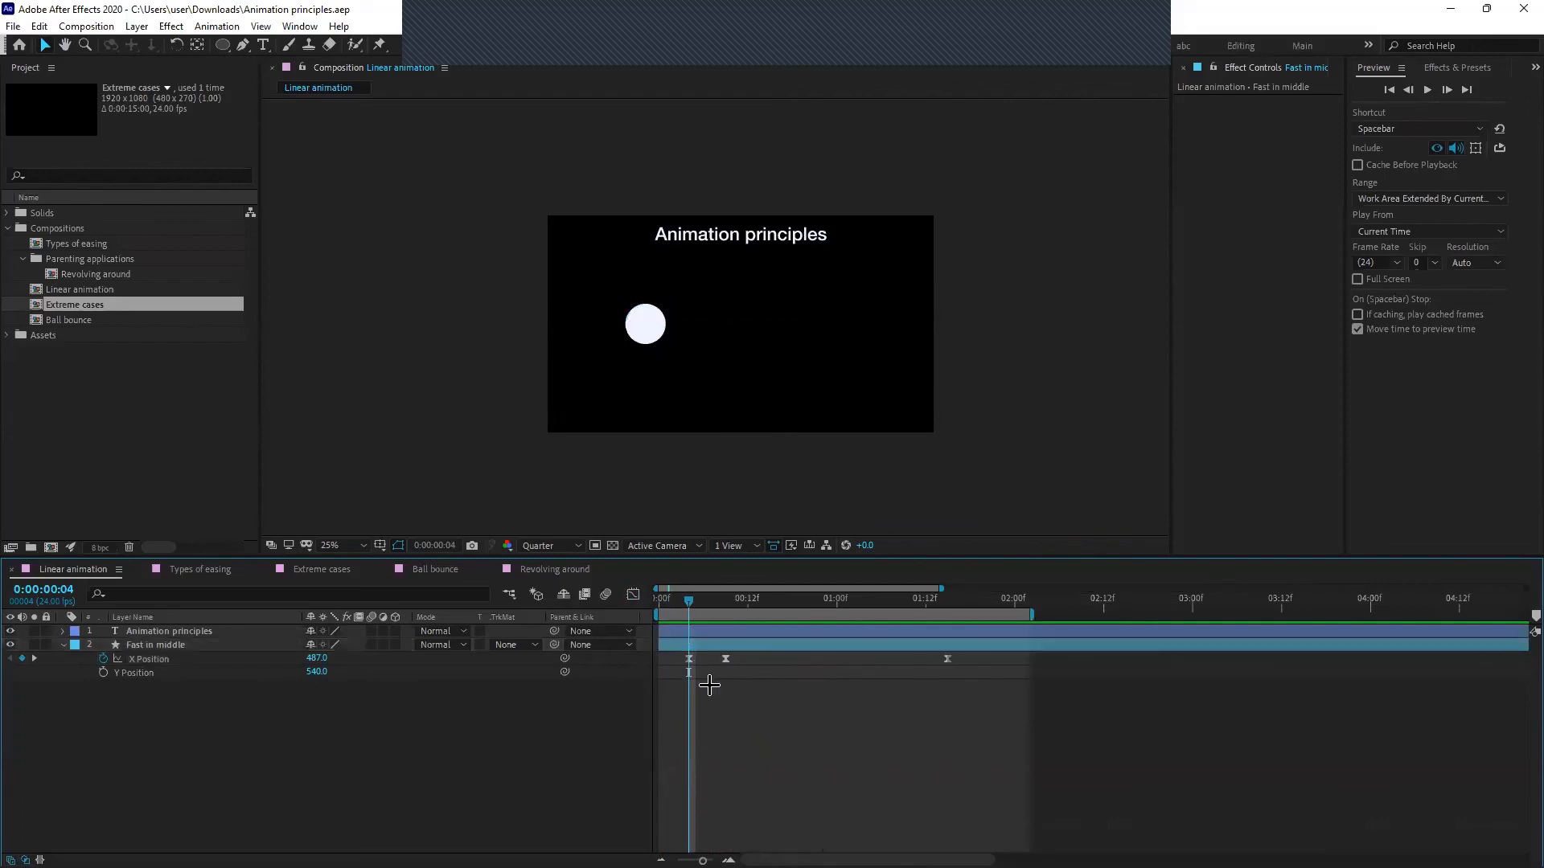
{"action": "mouse_move", "coordinate": [685, 608]}
{"action": "left_mouse_down"}
{"action": "mouse_move", "coordinate": [813, 611]}
{"action": "mouse_move", "coordinate": [689, 612]}
{"action": "left_mouse_up"}
{"action": "left_click", "coordinate": [696, 647]}
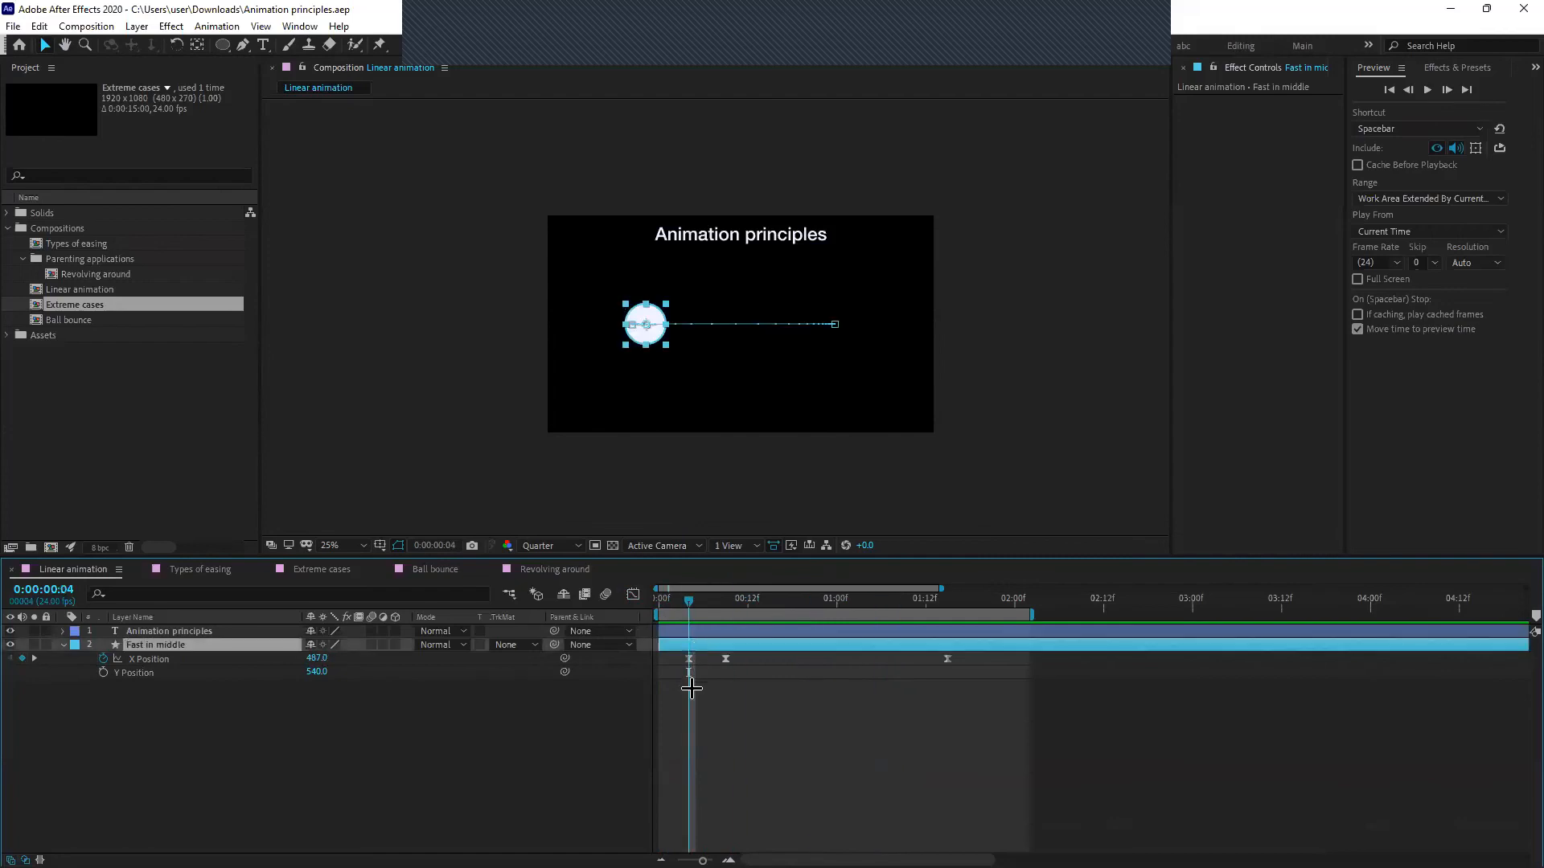
Change the title text to "Anticipation" and preview the ball's animation
{"action": "double_click", "coordinate": [694, 242]}
{"action": "type", "text": "Antici"}
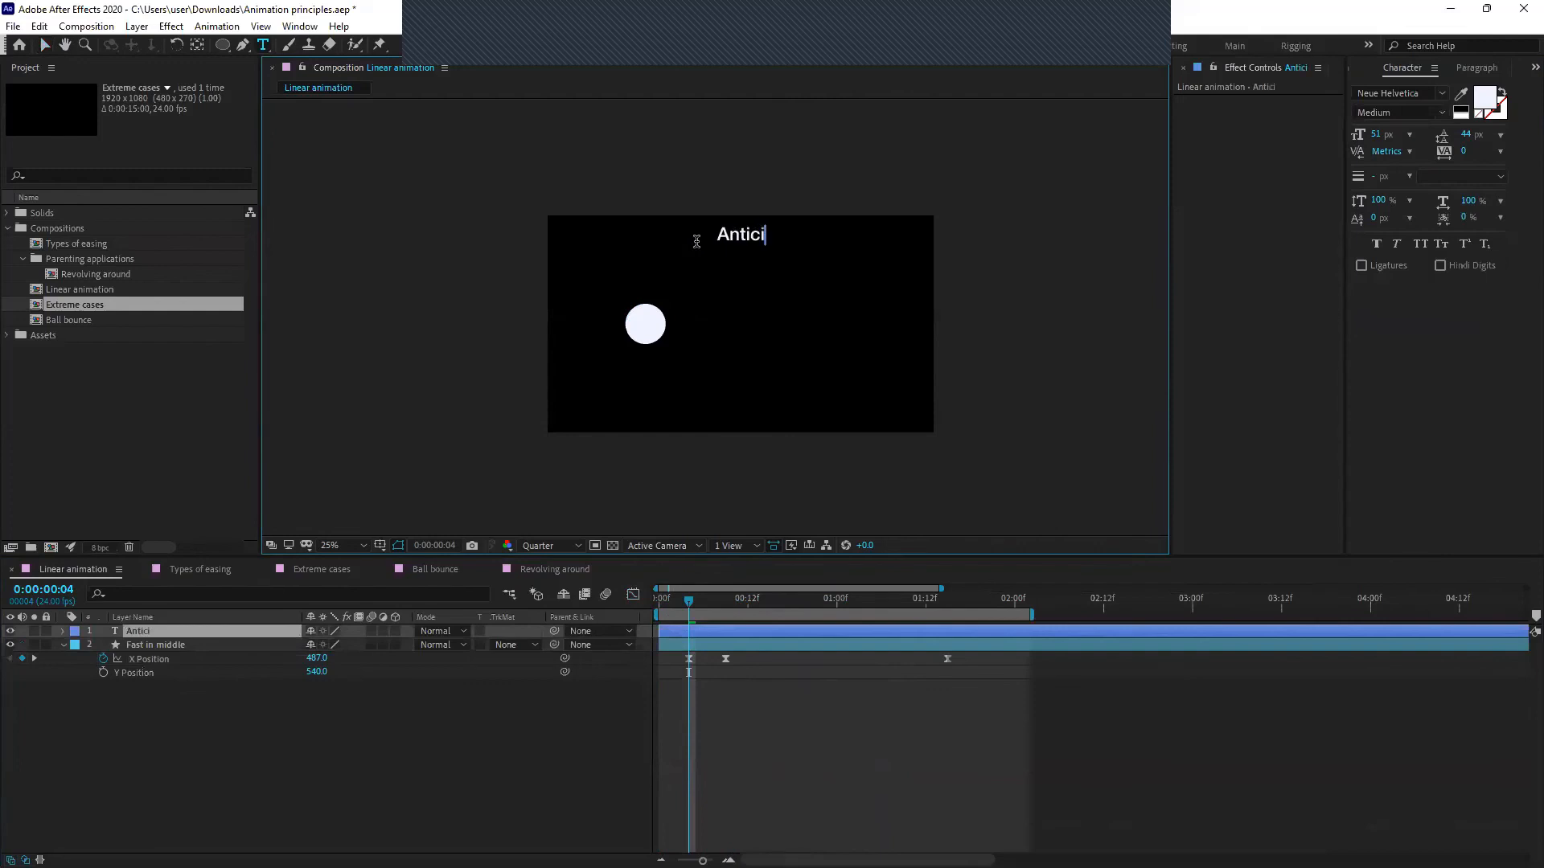
{"action": "type", "text": "pation"}
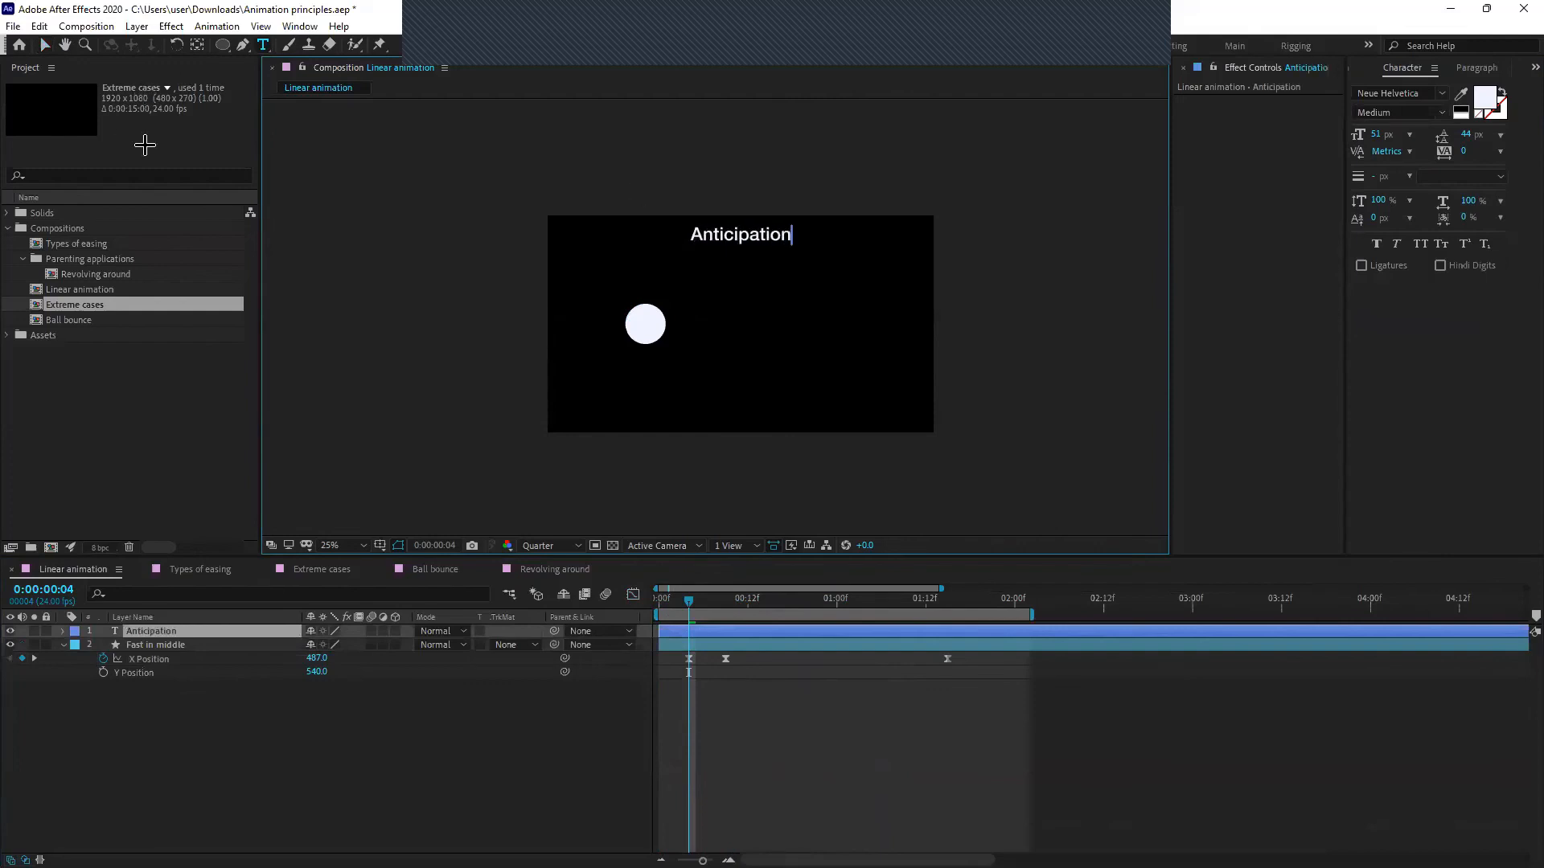
{"action": "left_click", "coordinate": [44, 44]}
{"action": "left_click", "coordinate": [516, 688]}
{"action": "key", "text": "space"}
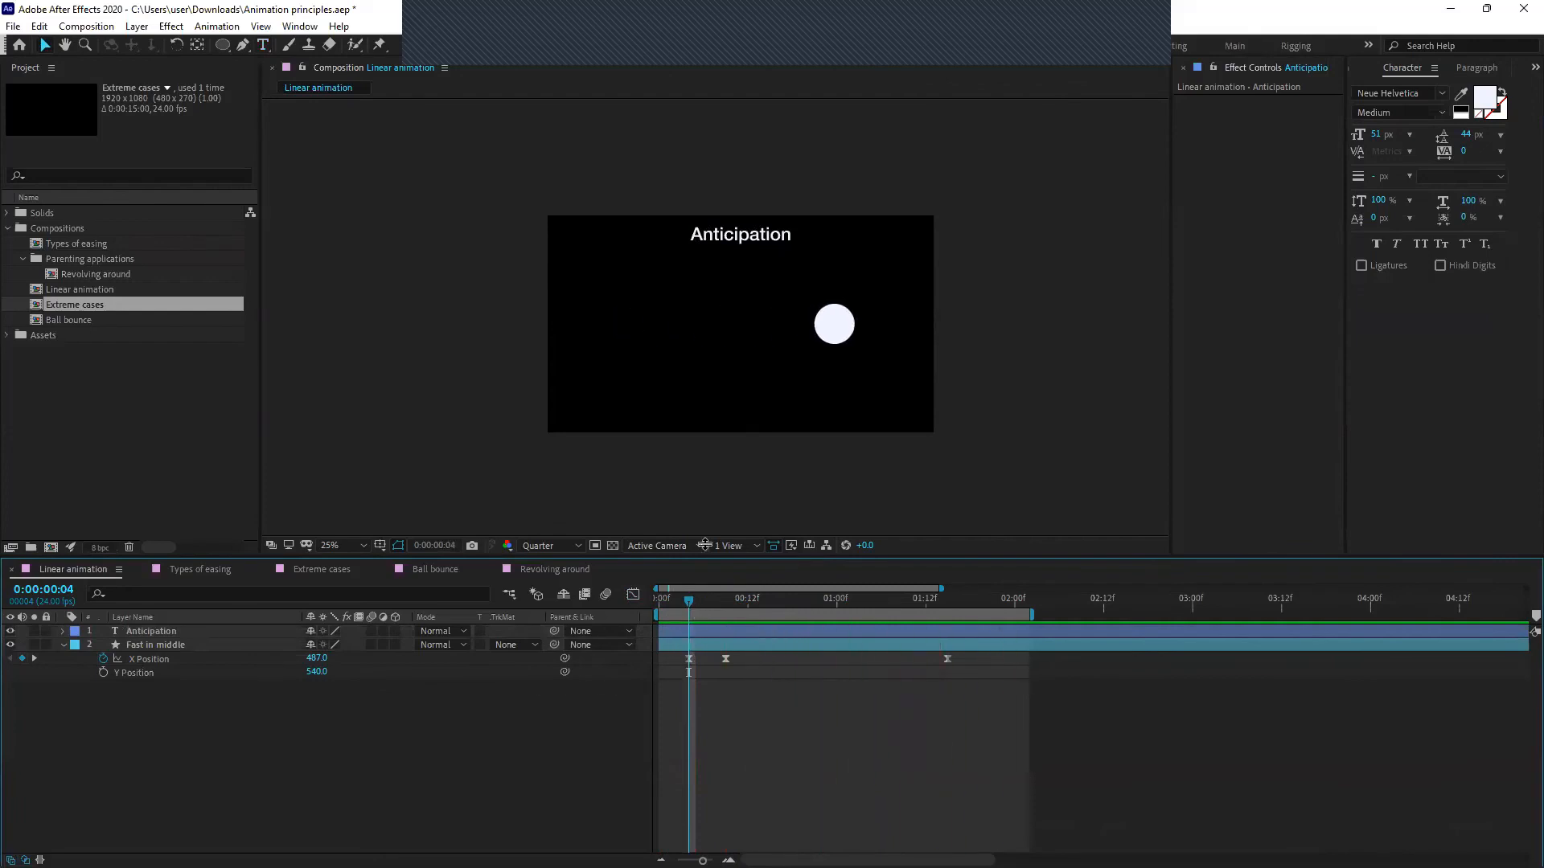
Change the title text to "Follow through" and save the project
{"action": "key", "text": "ctrl+t"}
{"action": "double_click", "coordinate": [718, 235]}
{"action": "type", "text": "Follow "}
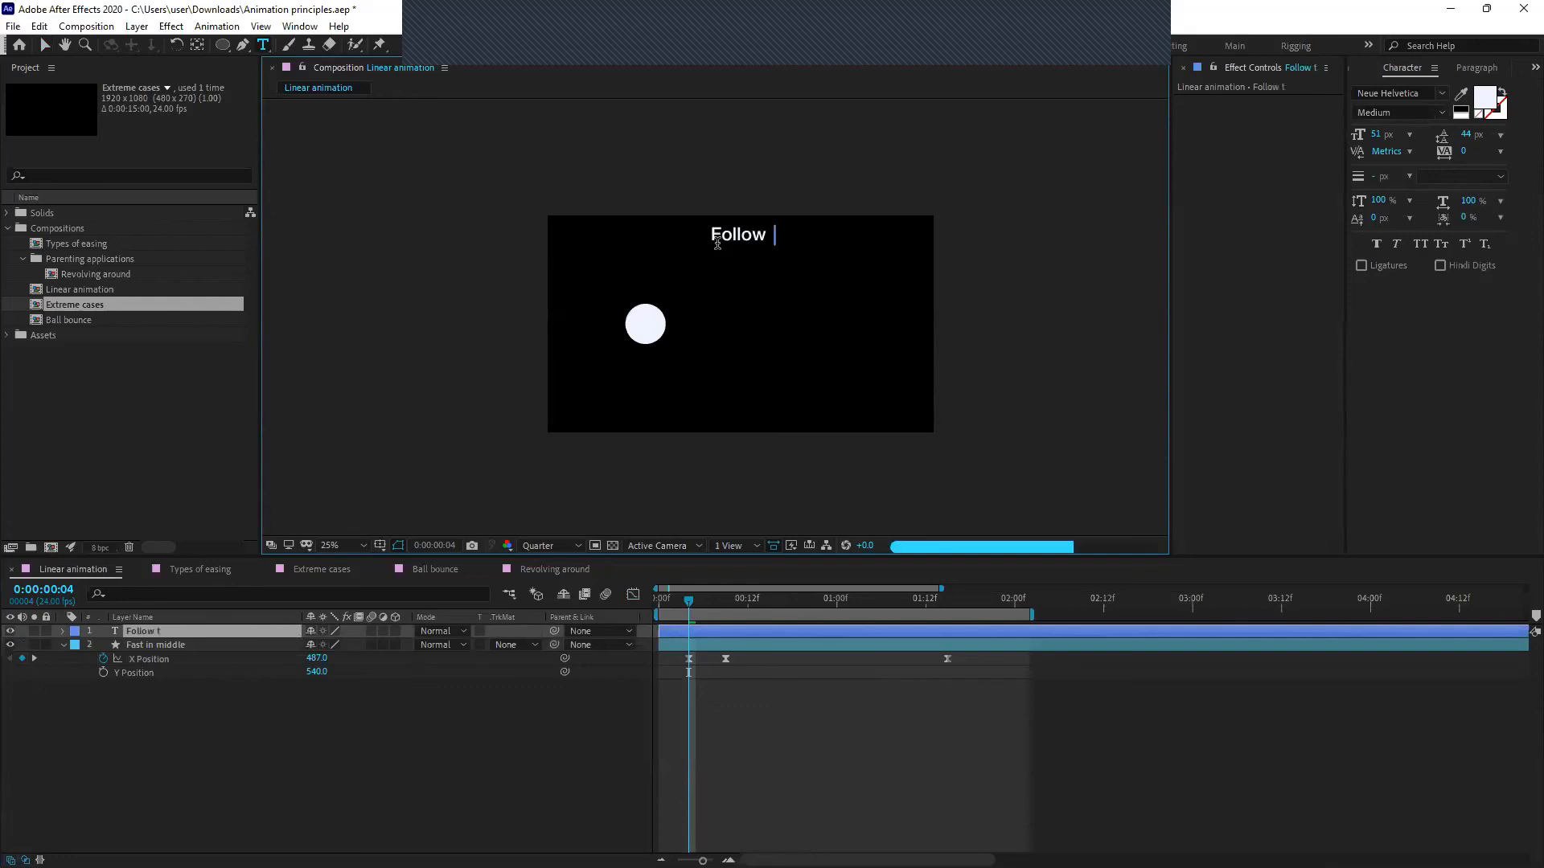
{"action": "type", "text": "through"}
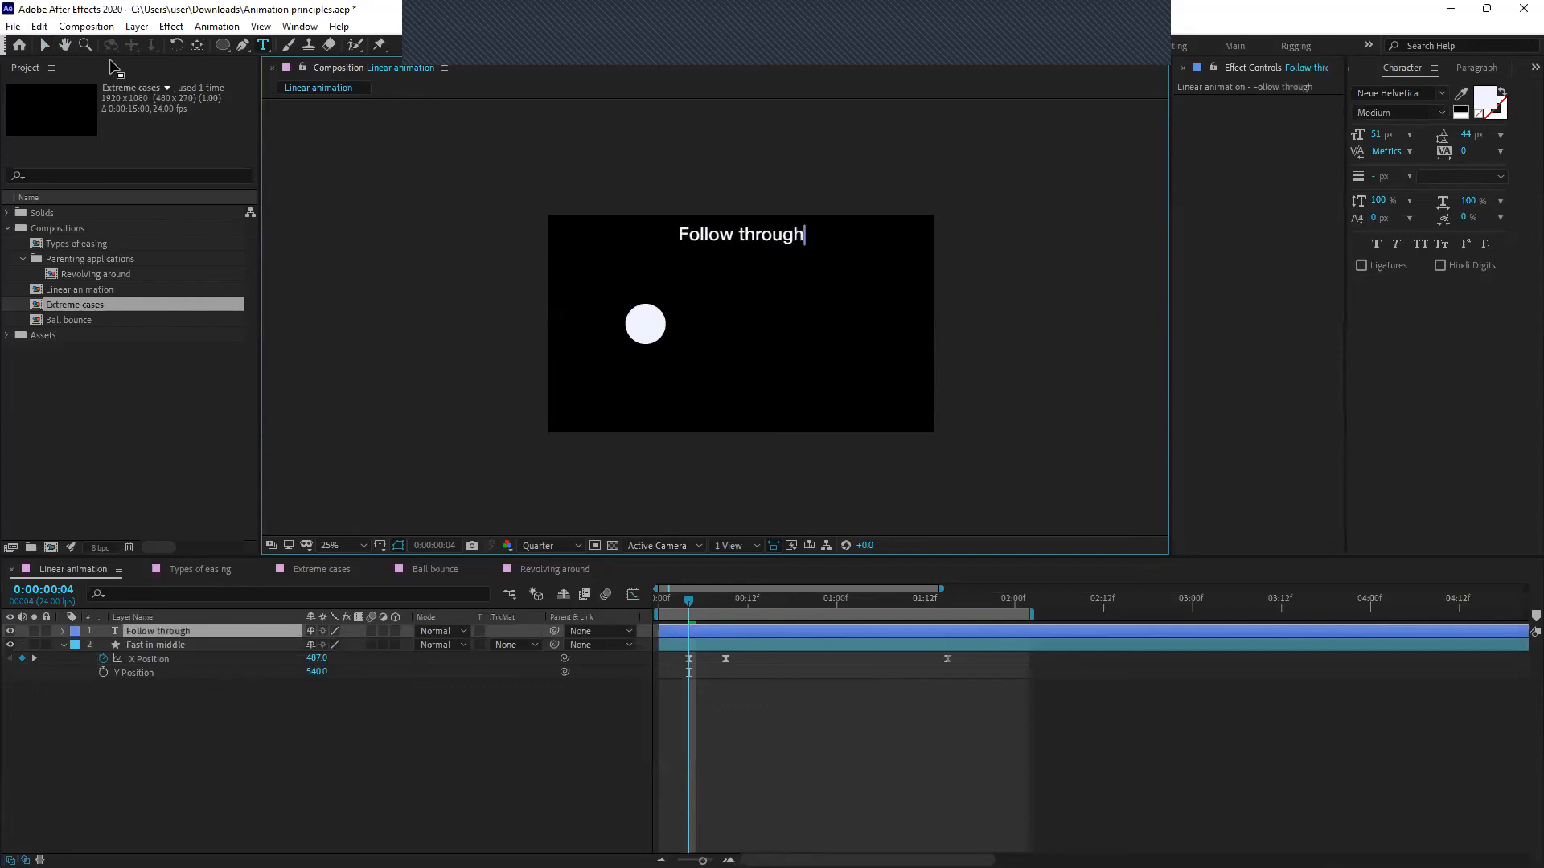
{"action": "left_click", "coordinate": [45, 45]}
{"action": "left_click", "coordinate": [563, 661]}
{"action": "left_click", "coordinate": [556, 730]}
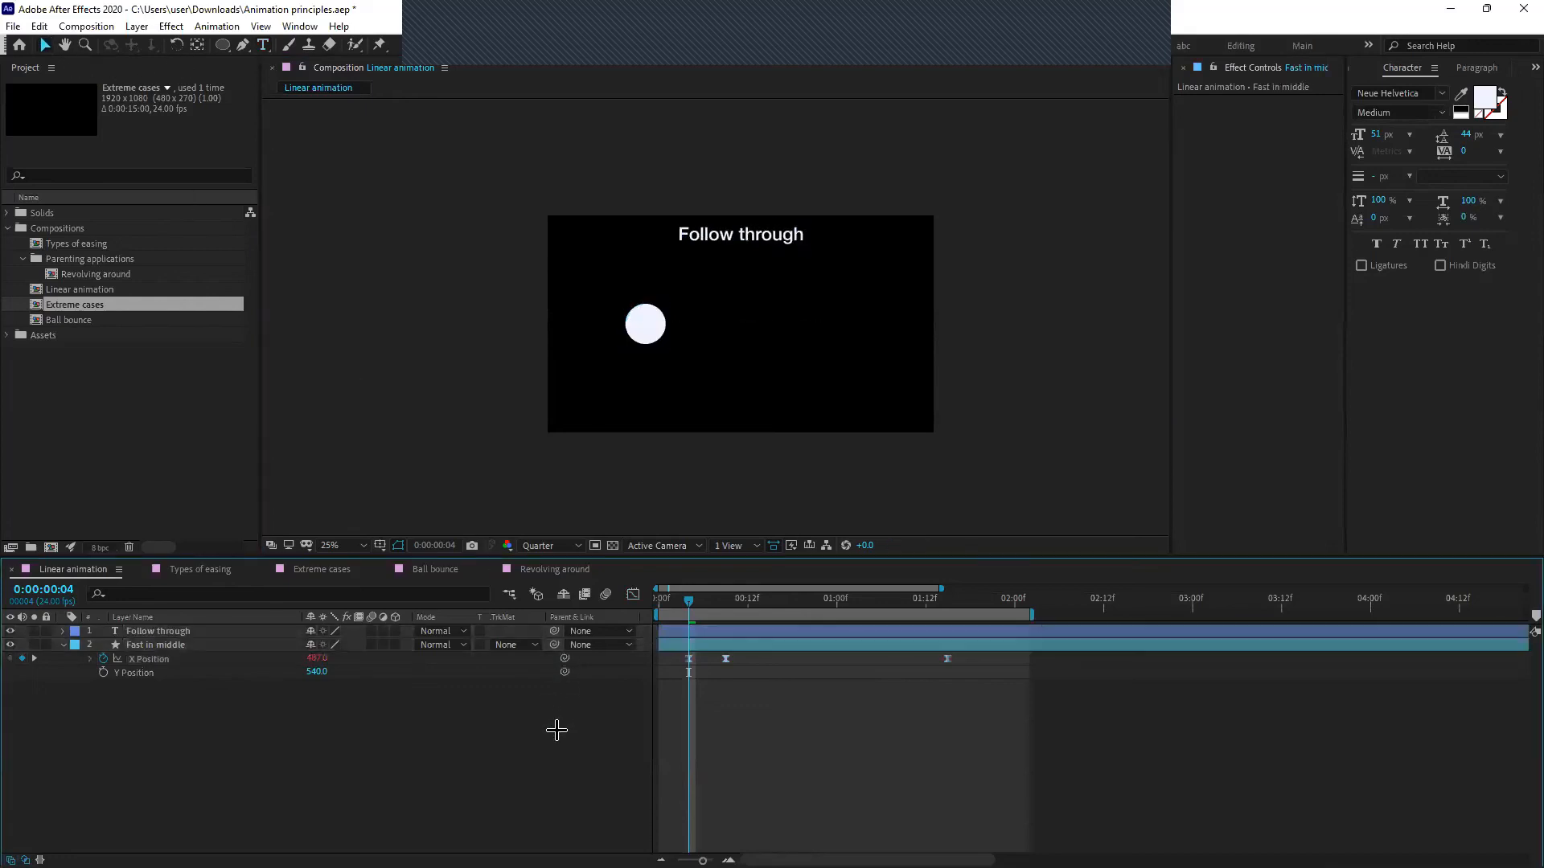
{"action": "key", "text": "ctrl+s"}
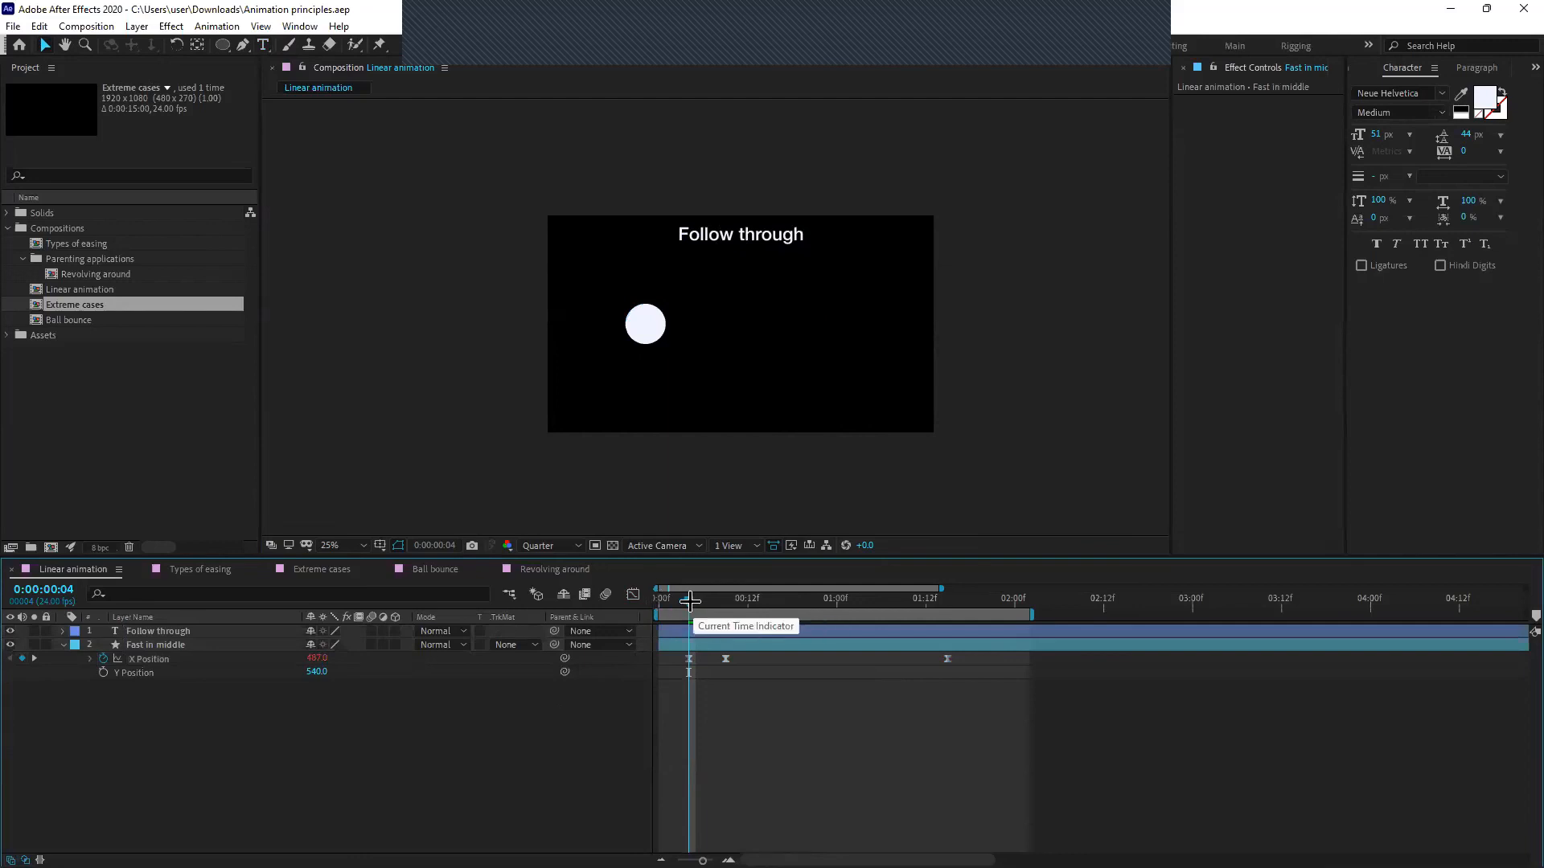
Move the playhead to the ball's final X Position keyframe at 0:00:01:15
{"action": "left_click", "coordinate": [106, 657]}
{"action": "left_click", "coordinate": [176, 713]}
{"action": "left_click_drag", "start_coordinate": [688, 603], "coordinate": [946, 691]}
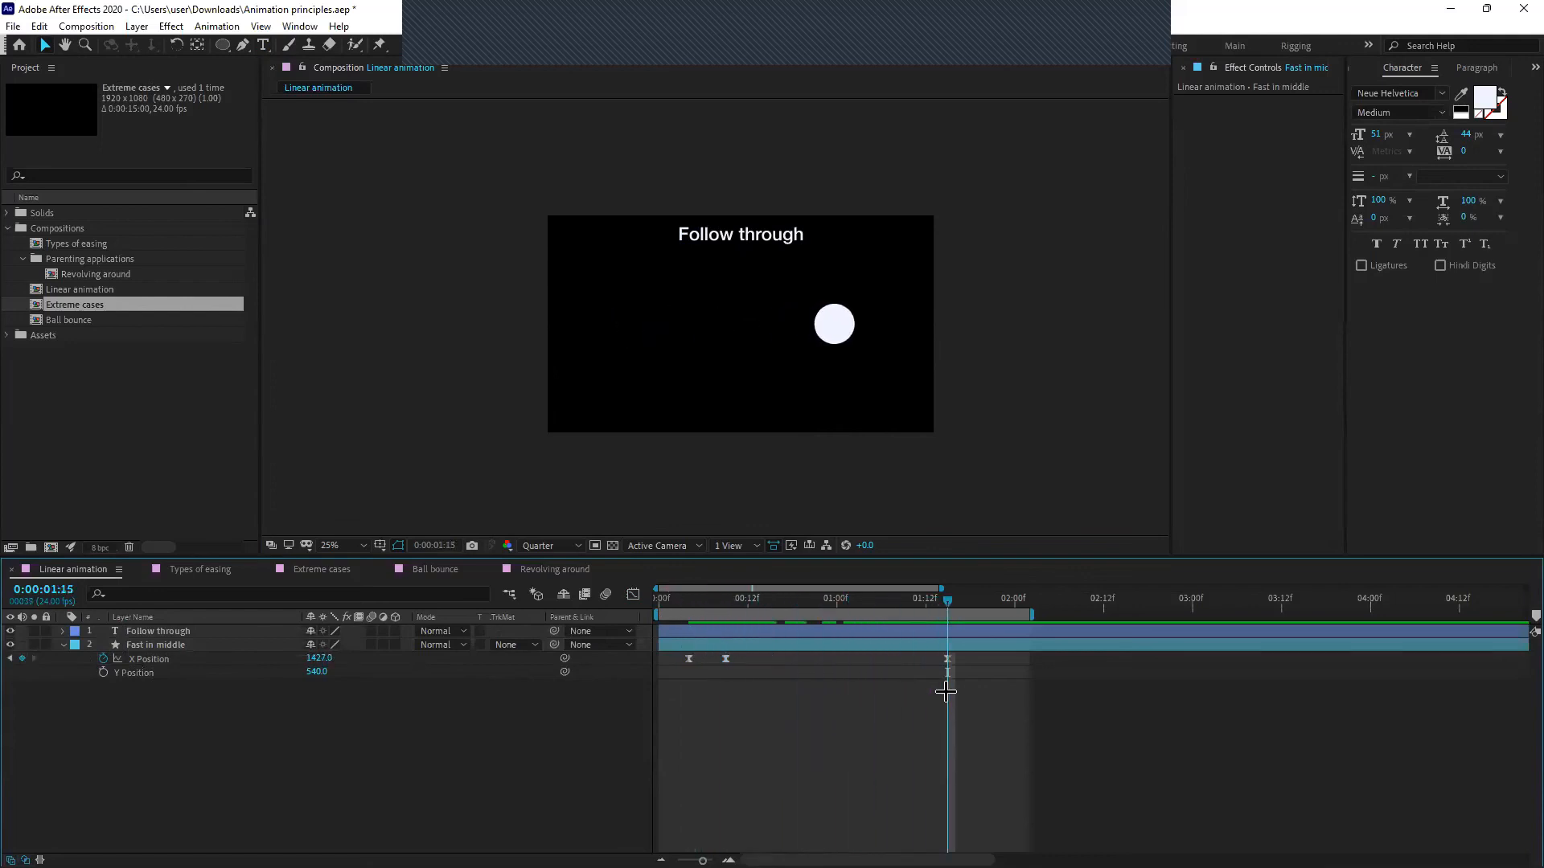
{"action": "left_click_drag", "start_coordinate": [948, 601], "coordinate": [945, 658]}
{"action": "scroll", "coordinate": [952, 687], "scroll_direction": "up", "scroll_amount": 1}
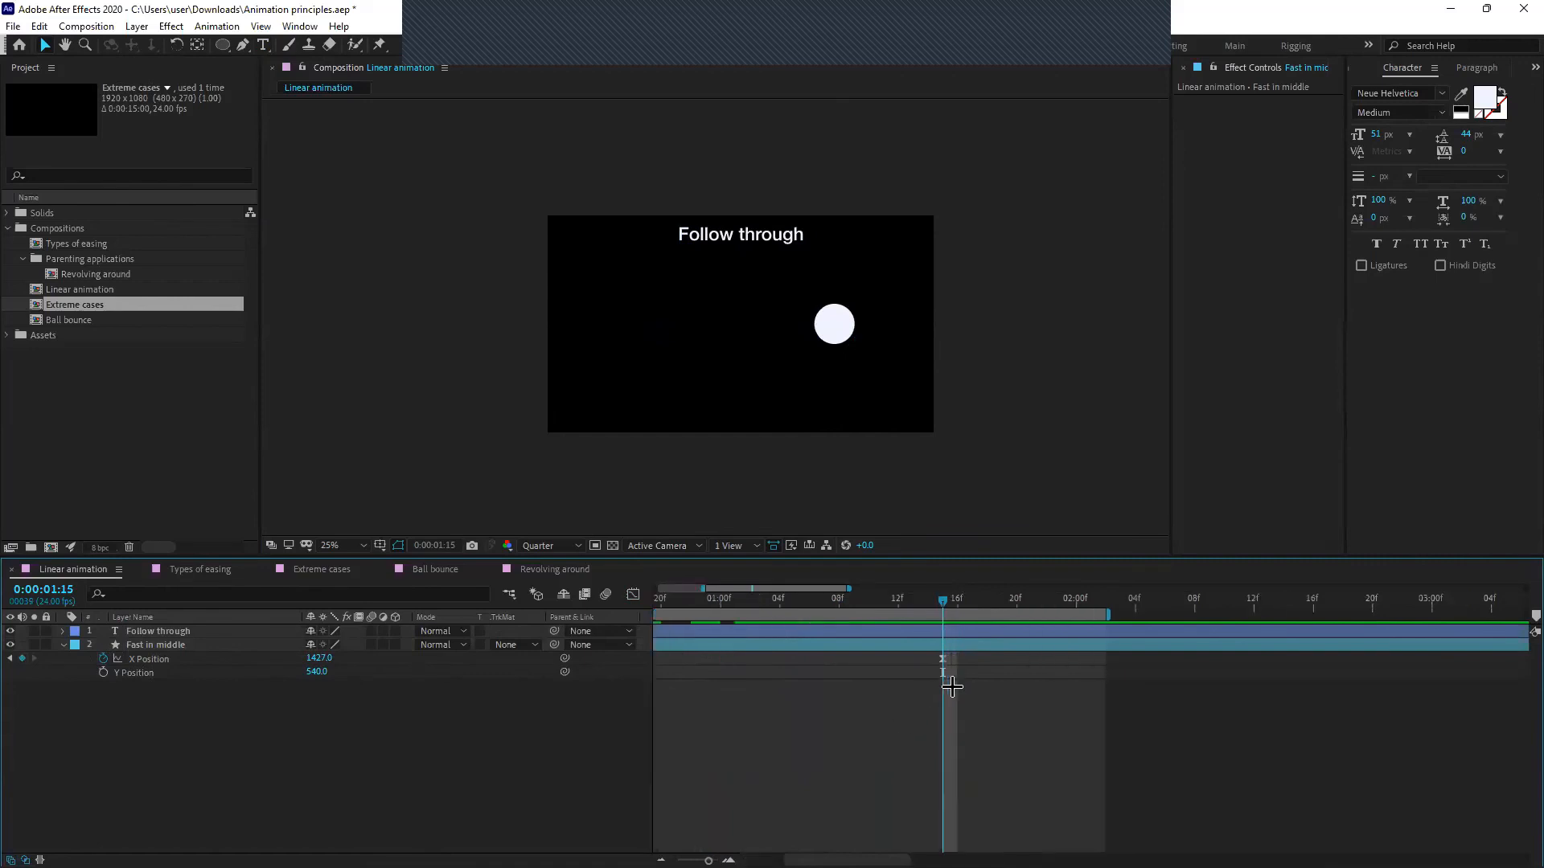
{"action": "scroll", "coordinate": [952, 687], "scroll_direction": "down", "scroll_amount": 1}
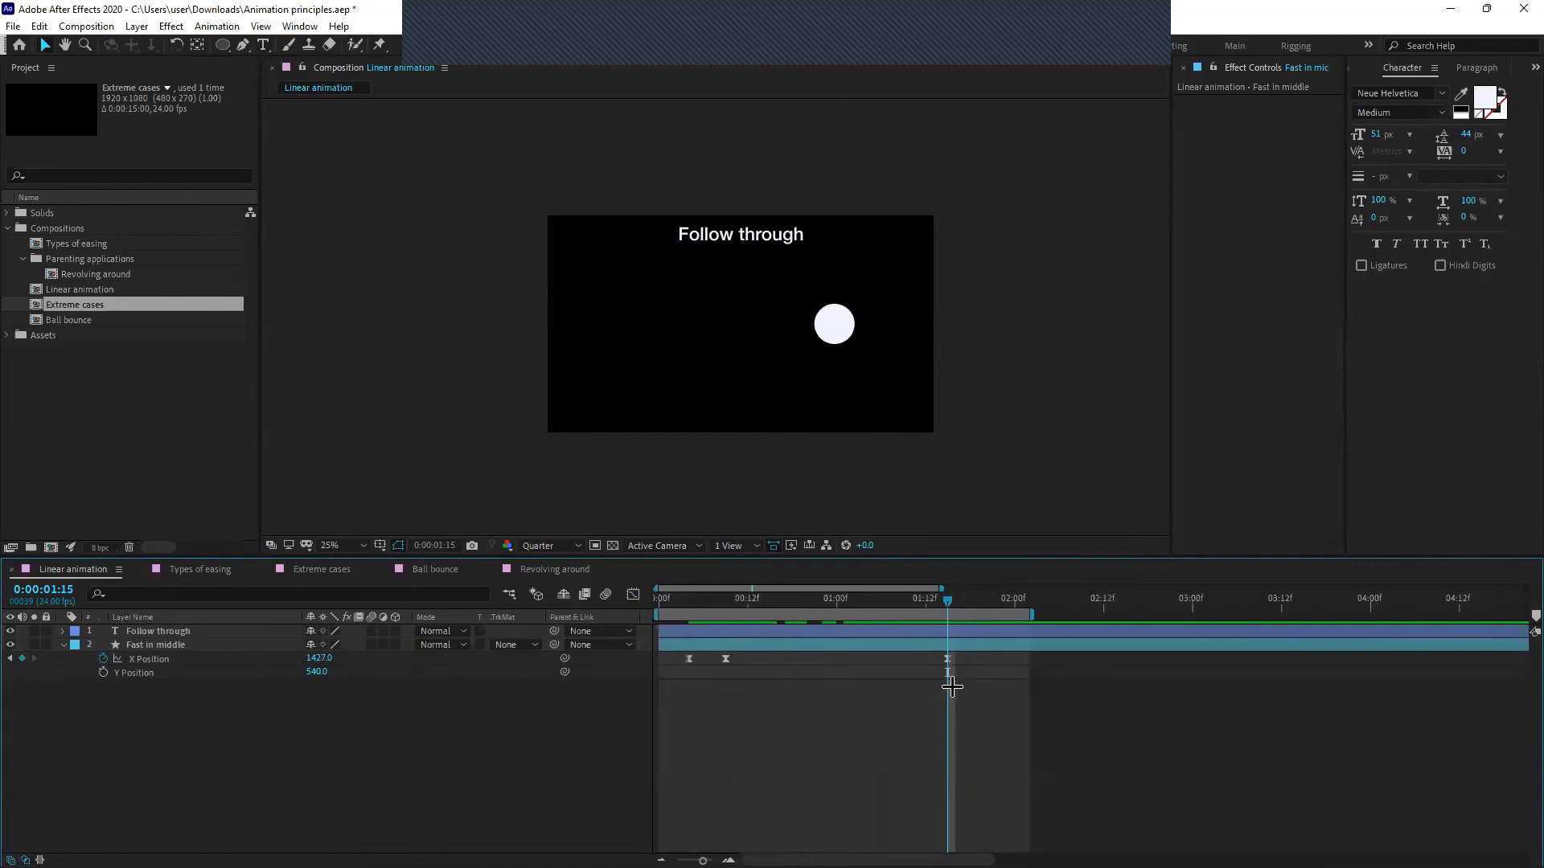
Place a copy of the final X Position keyframe four frames after it, at 0:00:01:19
{"action": "left_click", "coordinate": [948, 644]}
{"action": "key", "text": "equal"}
{"action": "key", "text": "Page_Down"}
{"action": "key", "text": "Page_Down"}
{"action": "key", "text": "Page_Down"}
{"action": "key", "text": "Page_Down"}
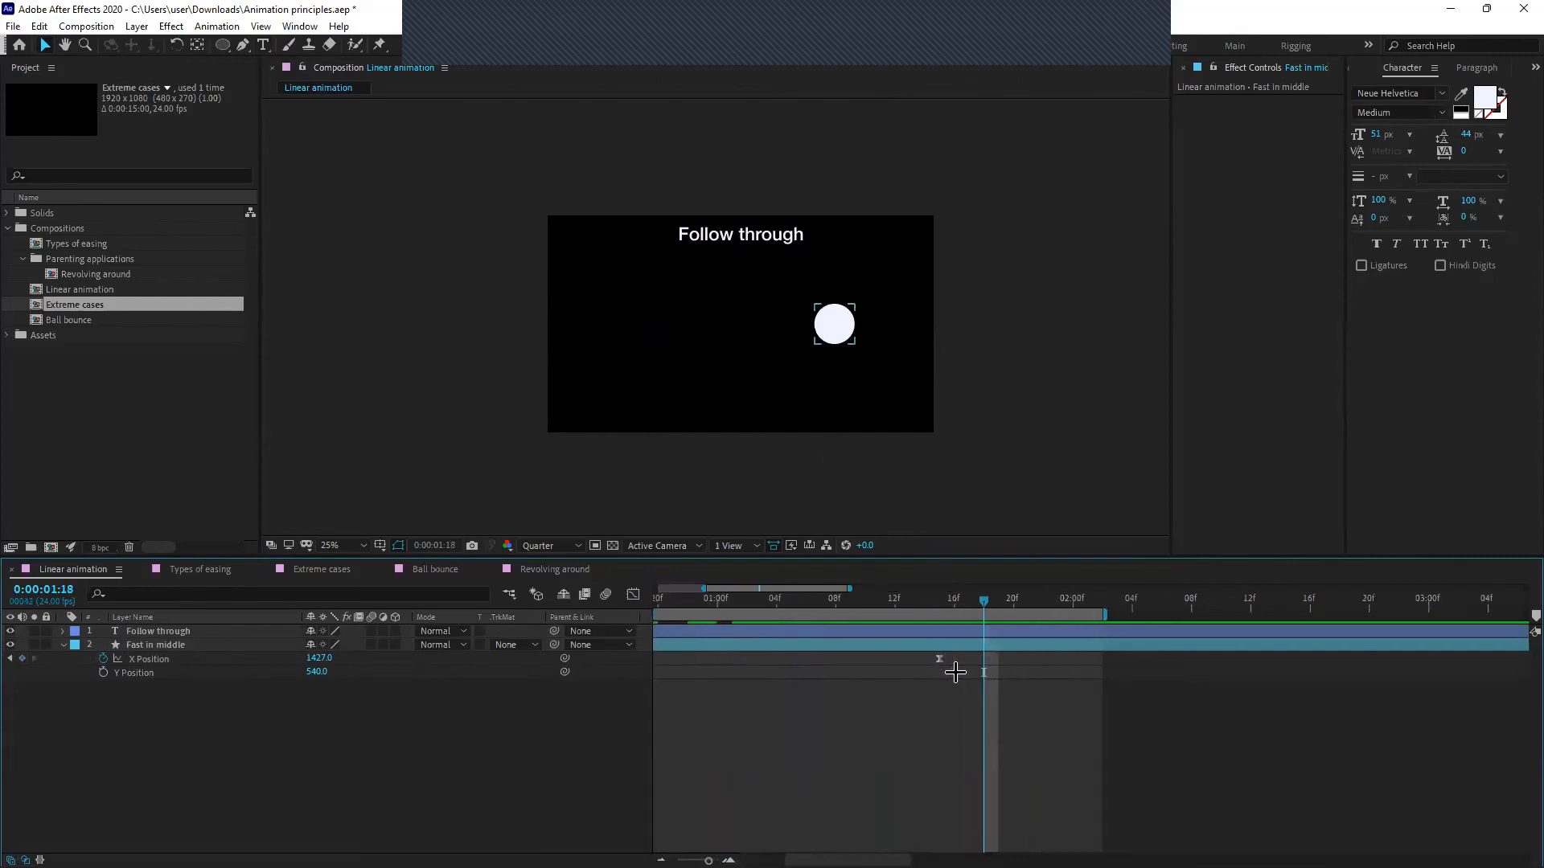
{"action": "left_click", "coordinate": [939, 659]}
{"action": "key", "text": "ctrl+c"}
{"action": "key", "text": "ctrl+v"}
{"action": "left_click", "coordinate": [947, 708]}
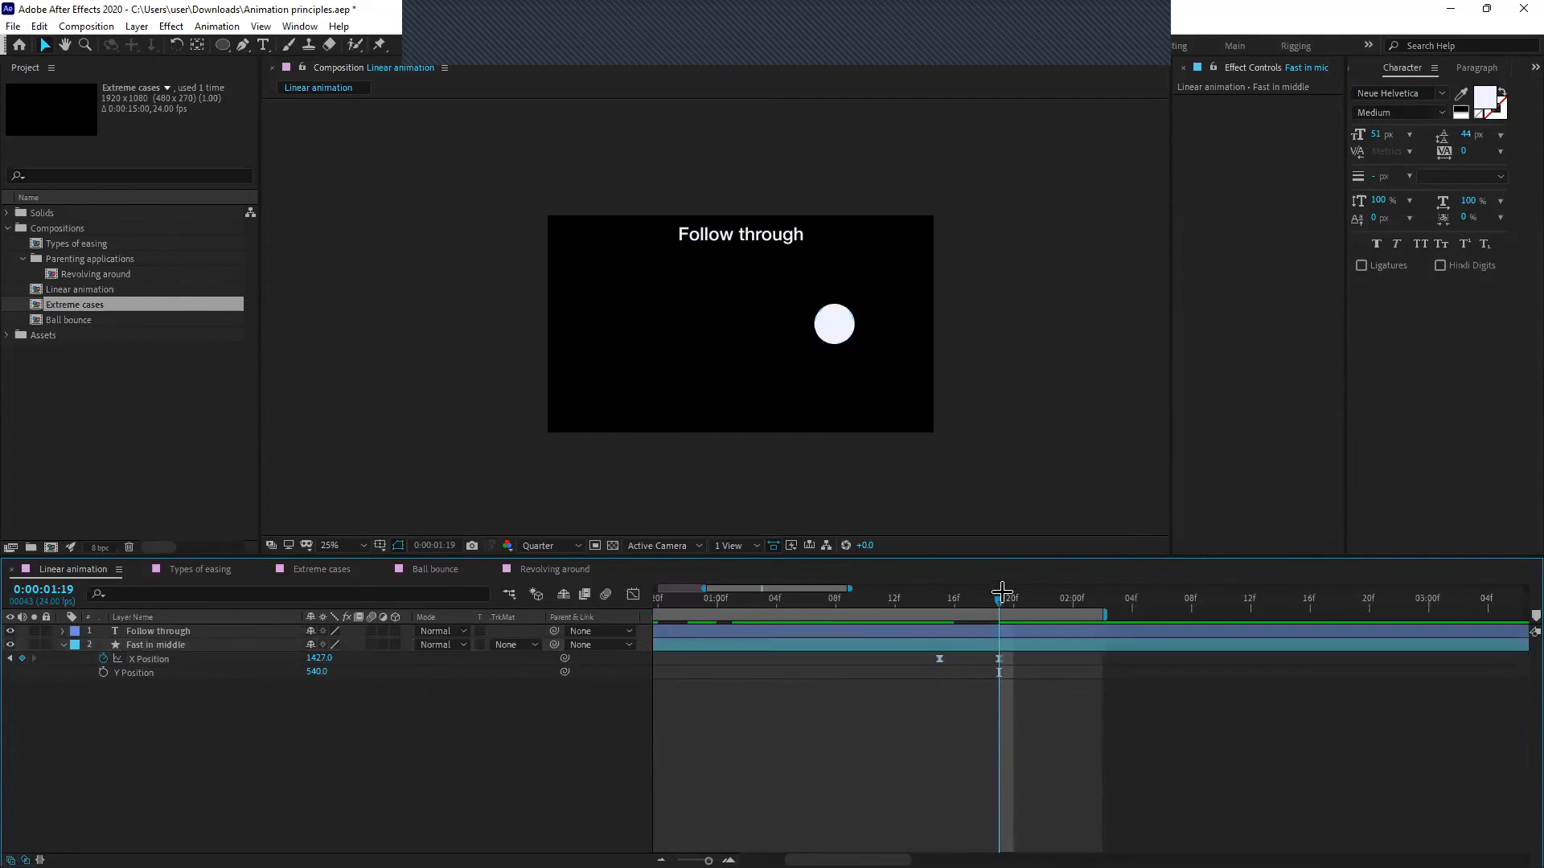
Nudge the ball forward to X Position 1483 at 0:00:01:15 so it overshoots its resting point
{"action": "left_click", "coordinate": [937, 600]}
{"action": "left_click", "coordinate": [938, 648]}
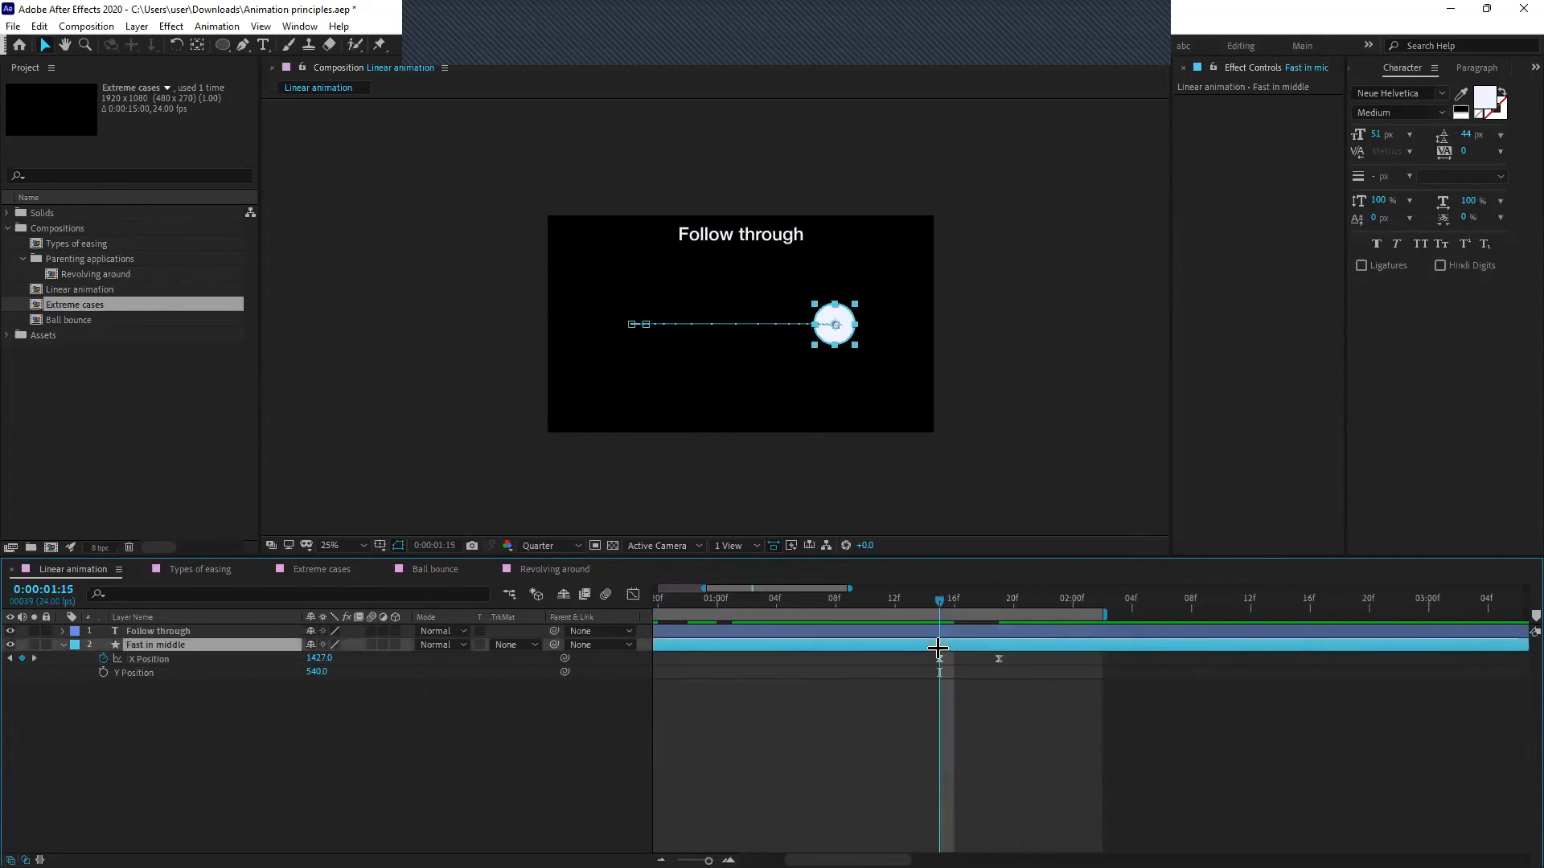
{"action": "key", "text": "Right"}
{"action": "key", "text": "Right"}
{"action": "key", "text": "Right"}
{"action": "key", "text": "Right"}
{"action": "key", "text": "Right"}
{"action": "key", "text": "Right"}
{"action": "key", "text": "Right"}
{"action": "key", "text": "Right"}
{"action": "key", "text": "Right"}
{"action": "key", "text": "Right"}
{"action": "key", "text": "Right"}
{"action": "key", "text": "Right"}
{"action": "key", "text": "Right"}
{"action": "key", "text": "Right"}
{"action": "key", "text": "Right"}
{"action": "key", "text": "Right"}
{"action": "key", "text": "Right"}
{"action": "key", "text": "Right"}
{"action": "key", "text": "Right"}
{"action": "key", "text": "Right"}
{"action": "key", "text": "Right"}
{"action": "key", "text": "Right"}
{"action": "key", "text": "Right"}
{"action": "key", "text": "Right"}
{"action": "key", "text": "Right"}
{"action": "key", "text": "Right"}
{"action": "key", "text": "Right"}
{"action": "key", "text": "Right"}
{"action": "key", "text": "Right"}
{"action": "key", "text": "Right"}
{"action": "key", "text": "Right"}
{"action": "key", "text": "Right"}
{"action": "key", "text": "Right"}
{"action": "key", "text": "Right"}
{"action": "key", "text": "Right"}
{"action": "key", "text": "Right"}
{"action": "key", "text": "Right"}
{"action": "key", "text": "Right"}
{"action": "key", "text": "Right"}
{"action": "key", "text": "Right"}
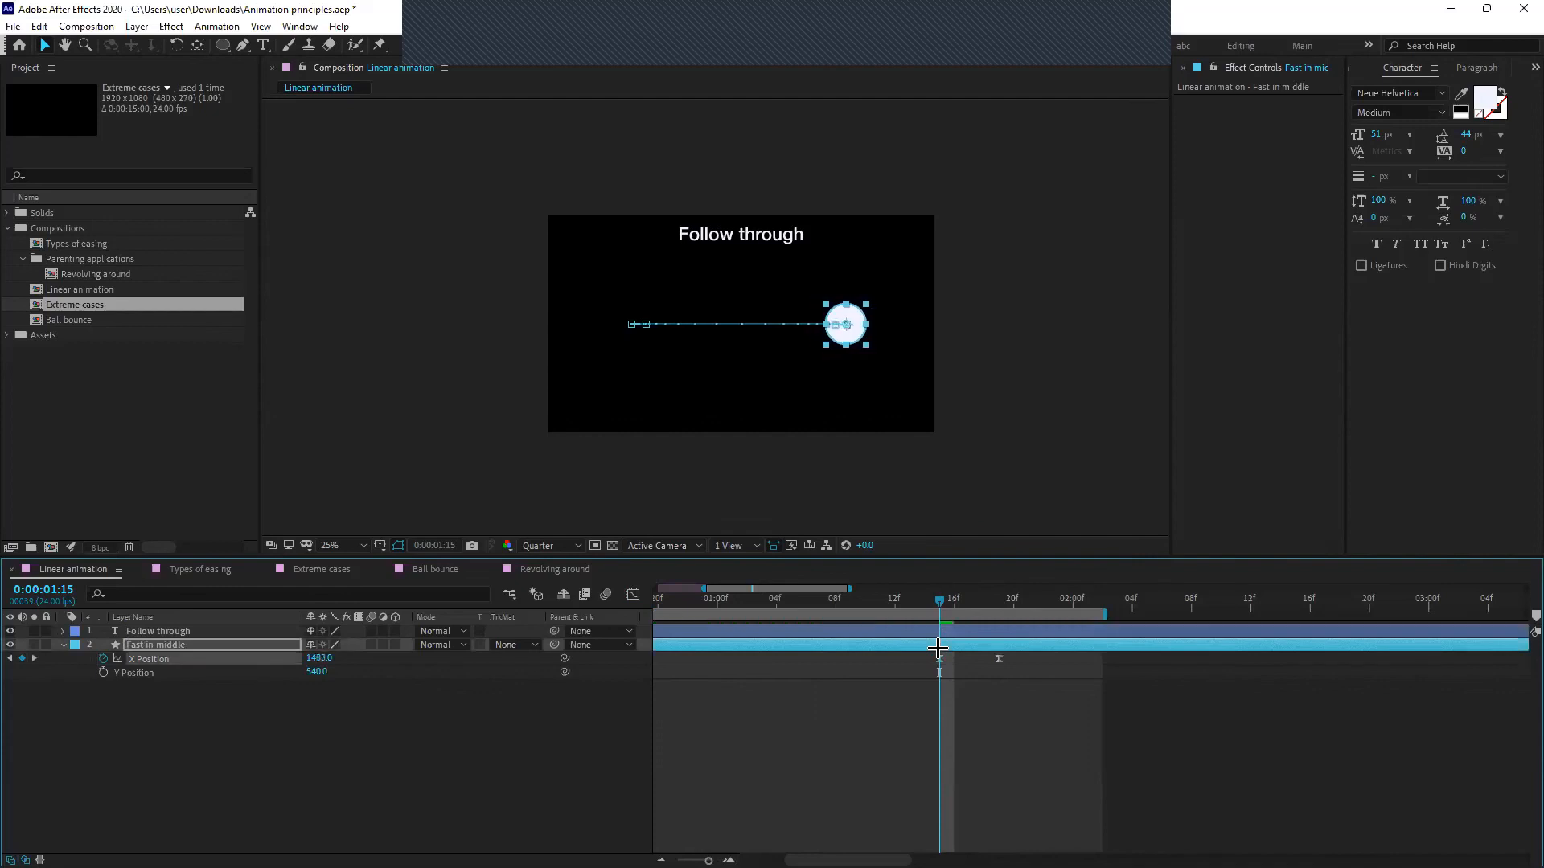
Reshape the ball's X Position curve in the graph editor so it lingers at the 0:00:01:15 overshoot and falls steeply toward 0:00:01:19
{"action": "left_click", "coordinate": [632, 595]}
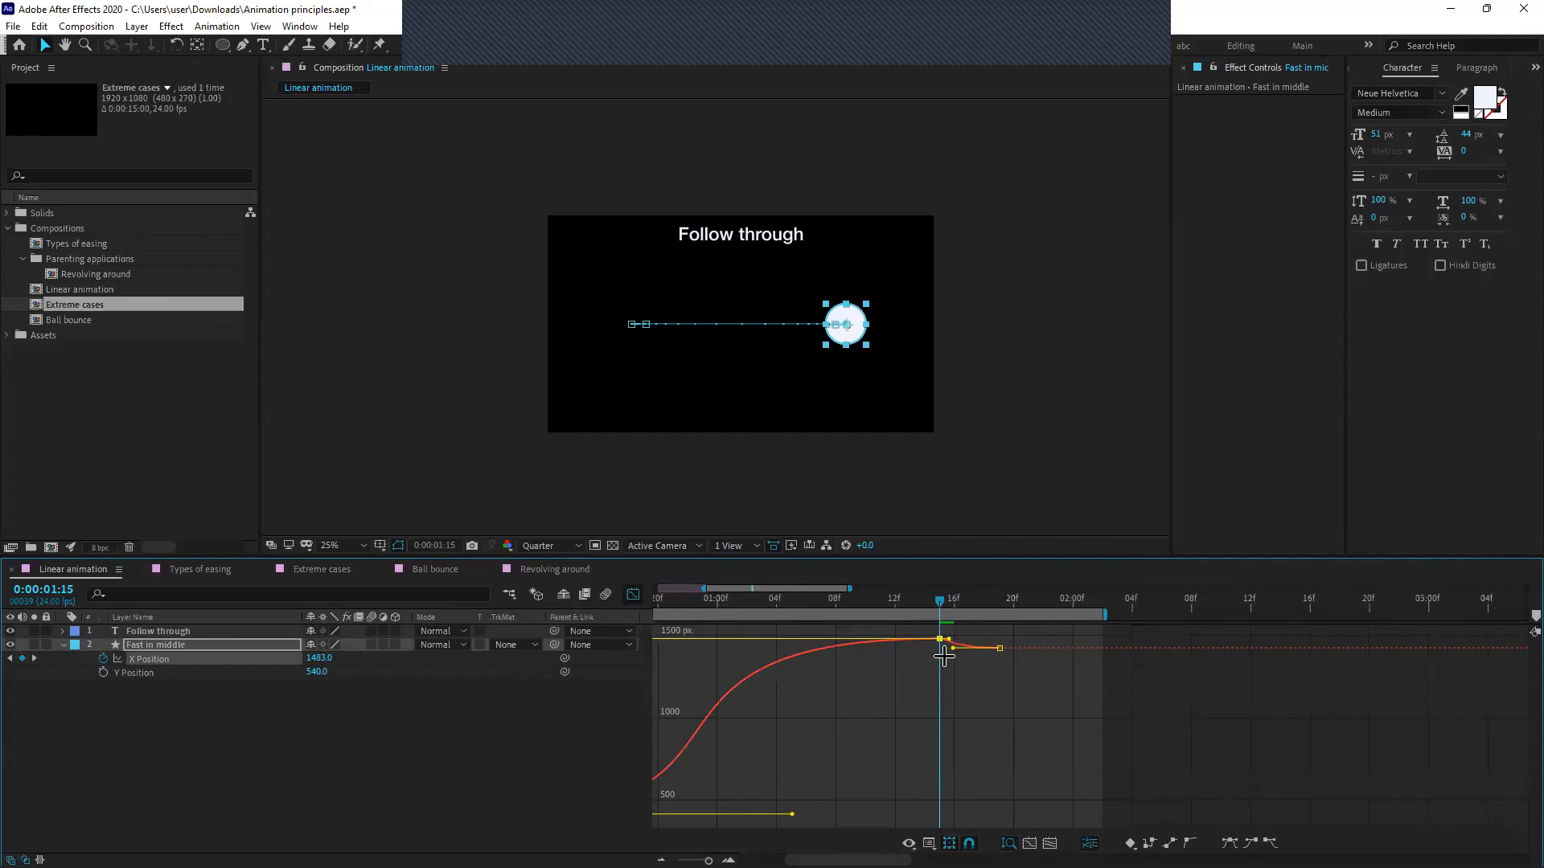
{"action": "scroll", "coordinate": [944, 656], "scroll_direction": "up", "scroll_amount": 3}
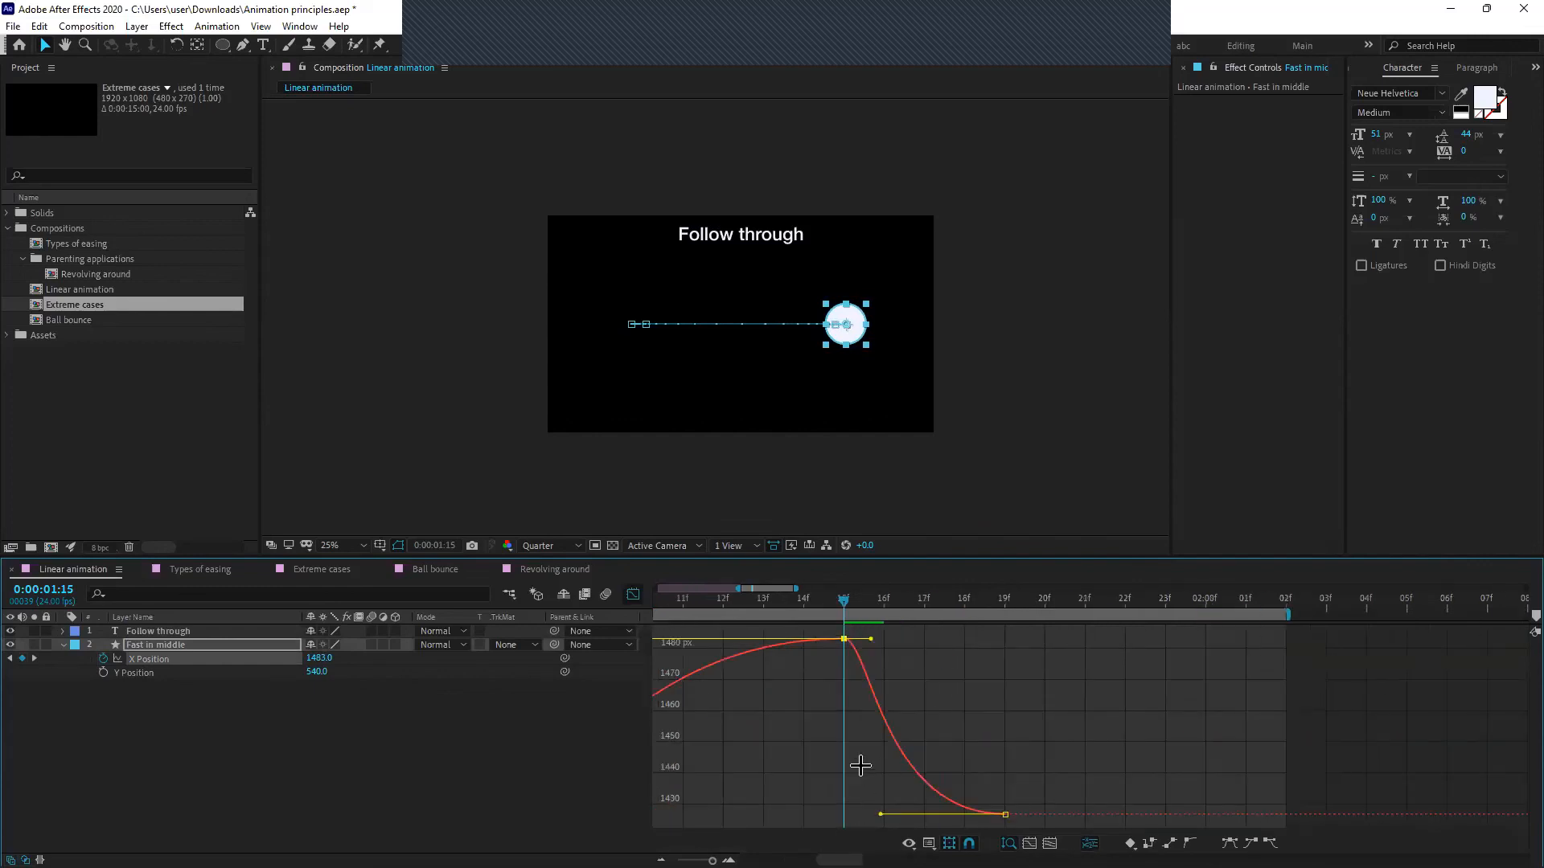
{"action": "left_click_drag", "start_coordinate": [882, 815], "coordinate": [995, 684]}
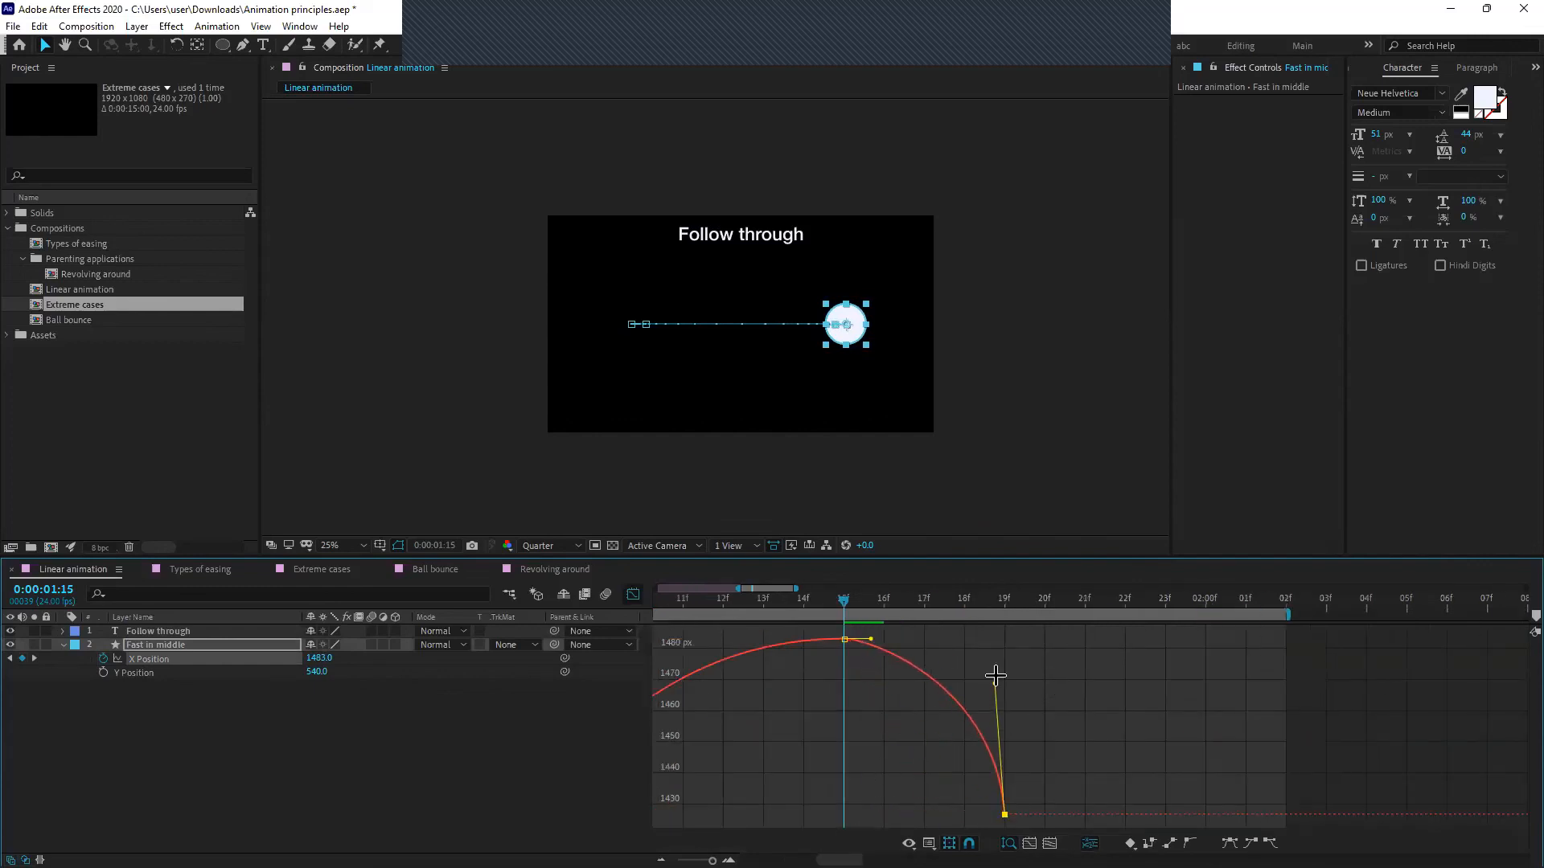
{"action": "left_click_drag", "start_coordinate": [872, 639], "coordinate": [938, 638]}
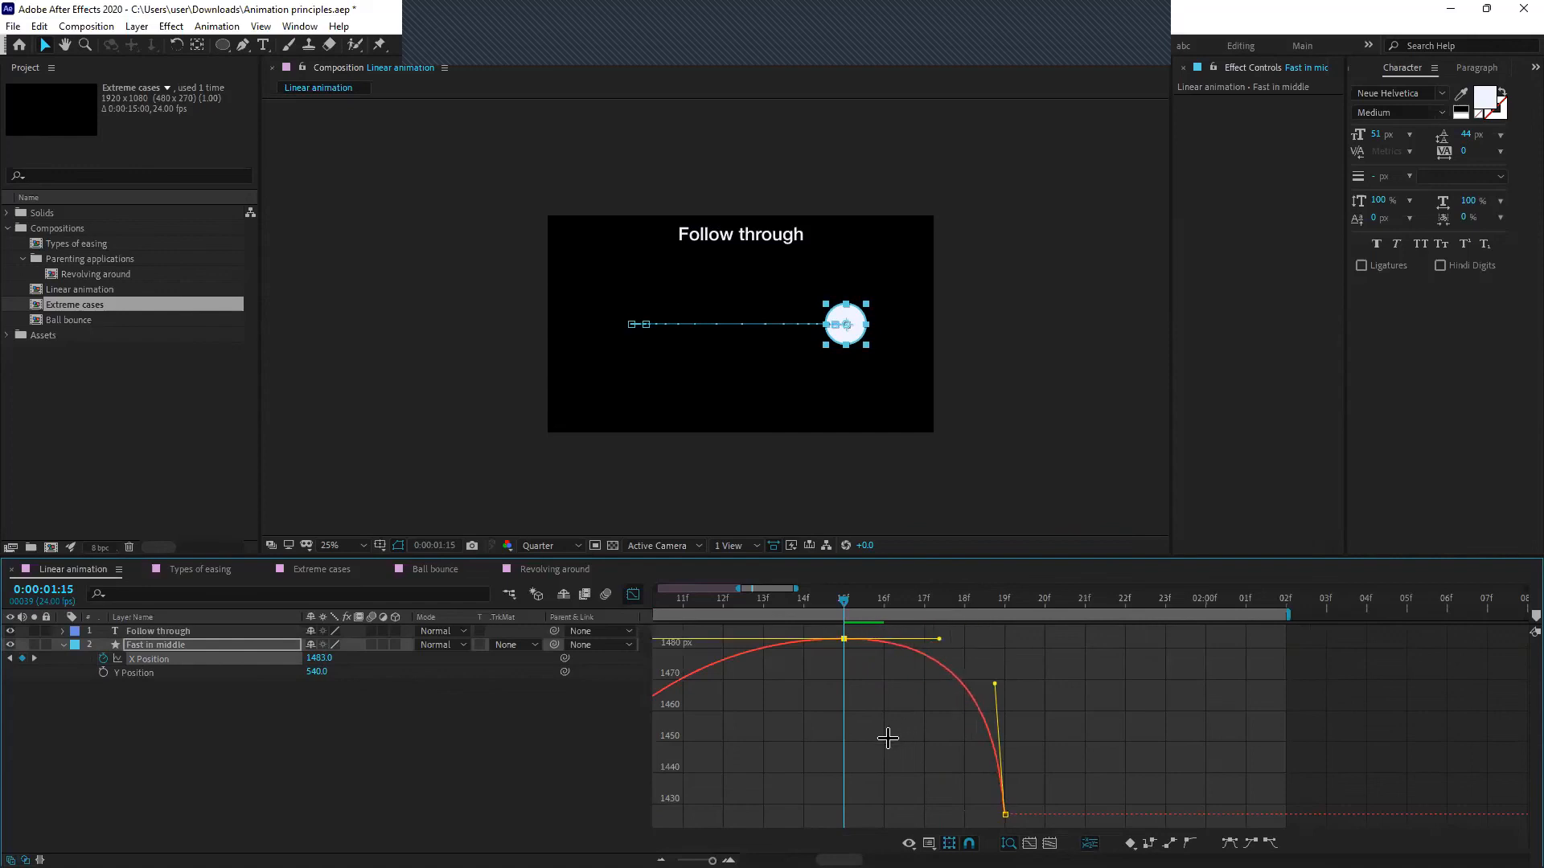
{"action": "scroll", "coordinate": [887, 738], "scroll_direction": "down", "scroll_amount": 3}
{"action": "left_click", "coordinate": [865, 767]}
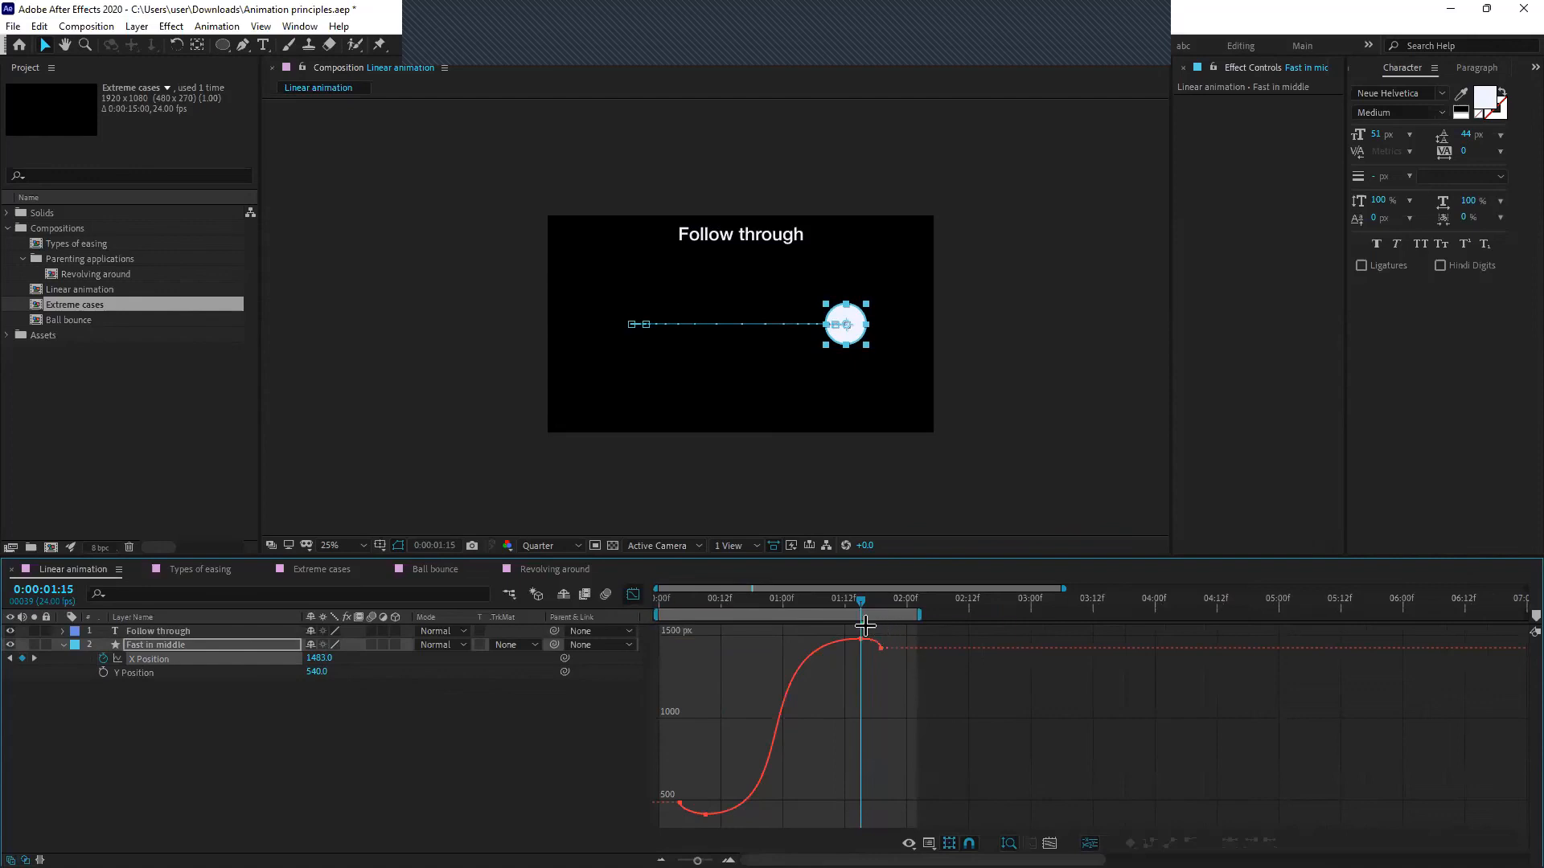
Preview the follow-through animation from the start and park the playhead near the overshoot keyframe
{"action": "left_click_drag", "start_coordinate": [680, 600], "coordinate": [651, 605]}
{"action": "key", "text": "space"}
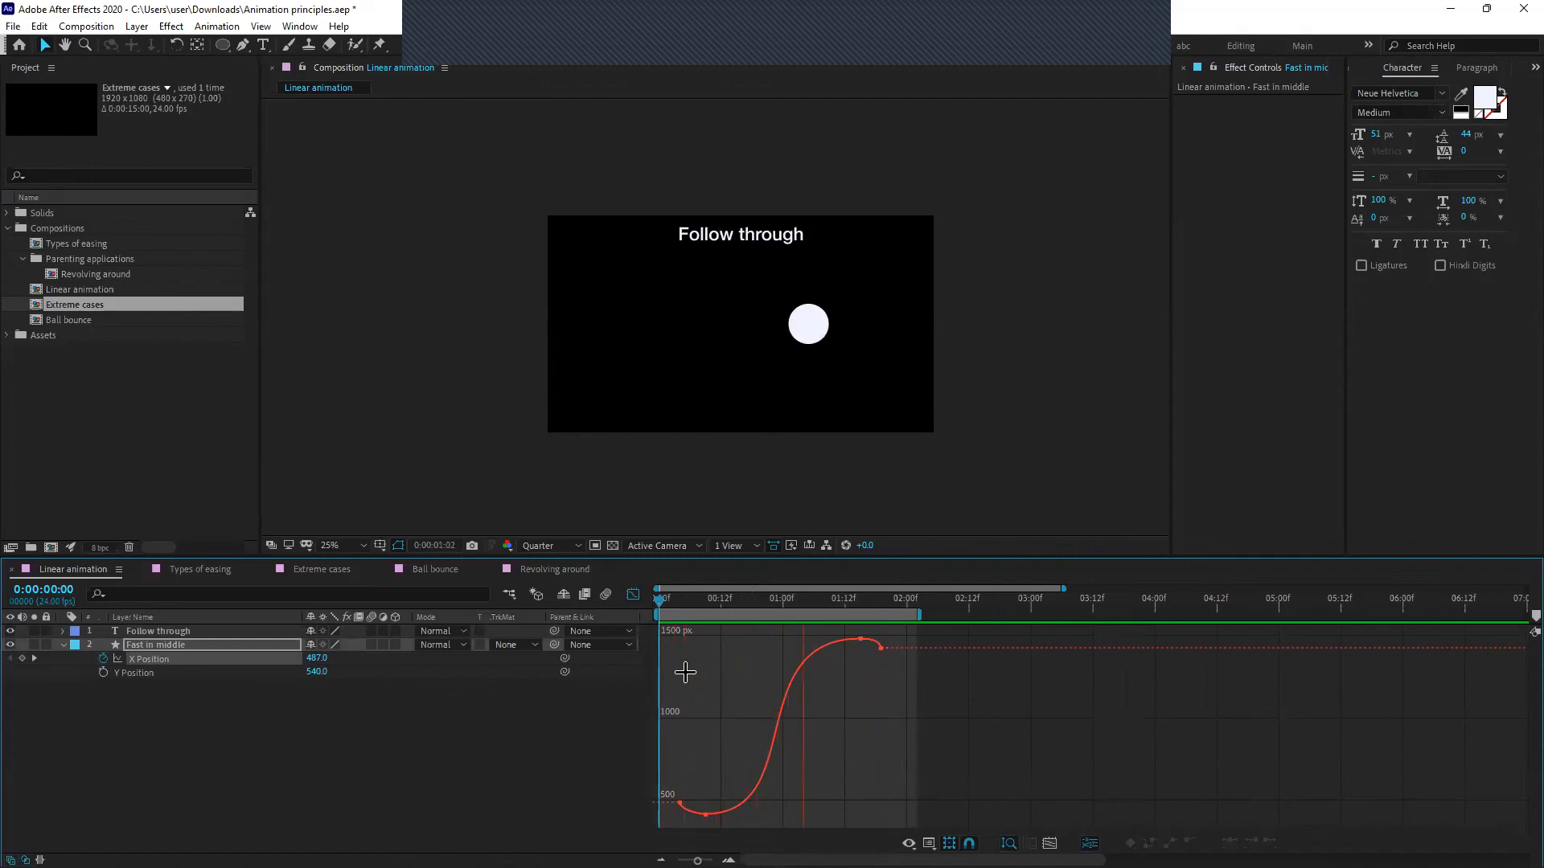
{"action": "mouse_move", "coordinate": [858, 635]}
{"action": "left_click", "coordinate": [863, 600]}
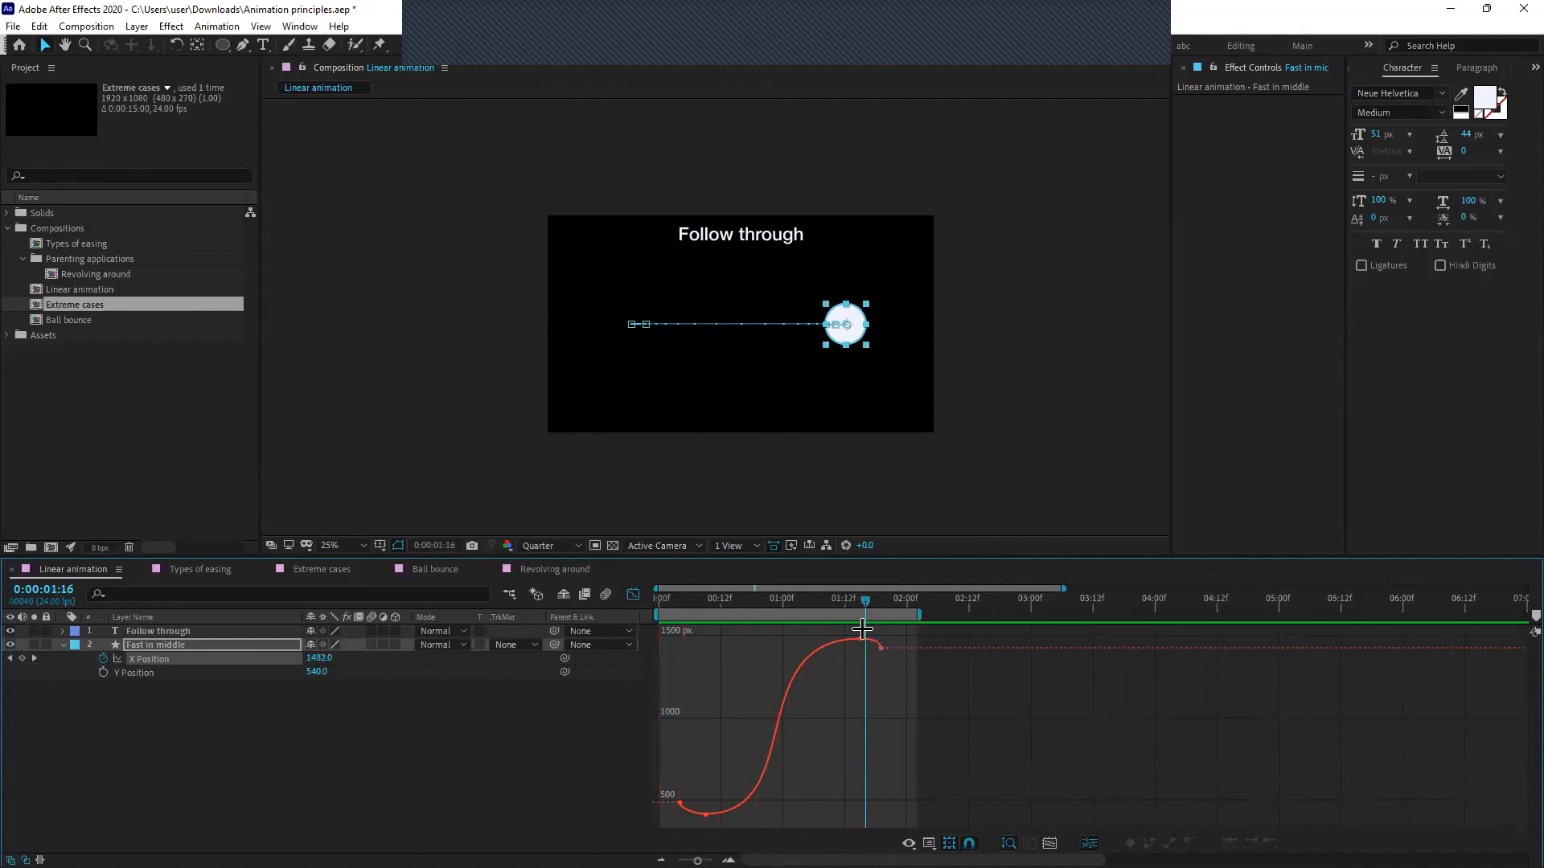
Soften the ball's return curve by shortening the overshoot keyframe's outgoing handle and the final keyframe's incoming handle
{"action": "key", "text": "equal"}
{"action": "key", "text": "equal"}
{"action": "key", "text": "equal"}
{"action": "left_click_drag", "start_coordinate": [1024, 761], "coordinate": [990, 835]}
{"action": "left_click_drag", "start_coordinate": [1023, 759], "coordinate": [946, 825]}
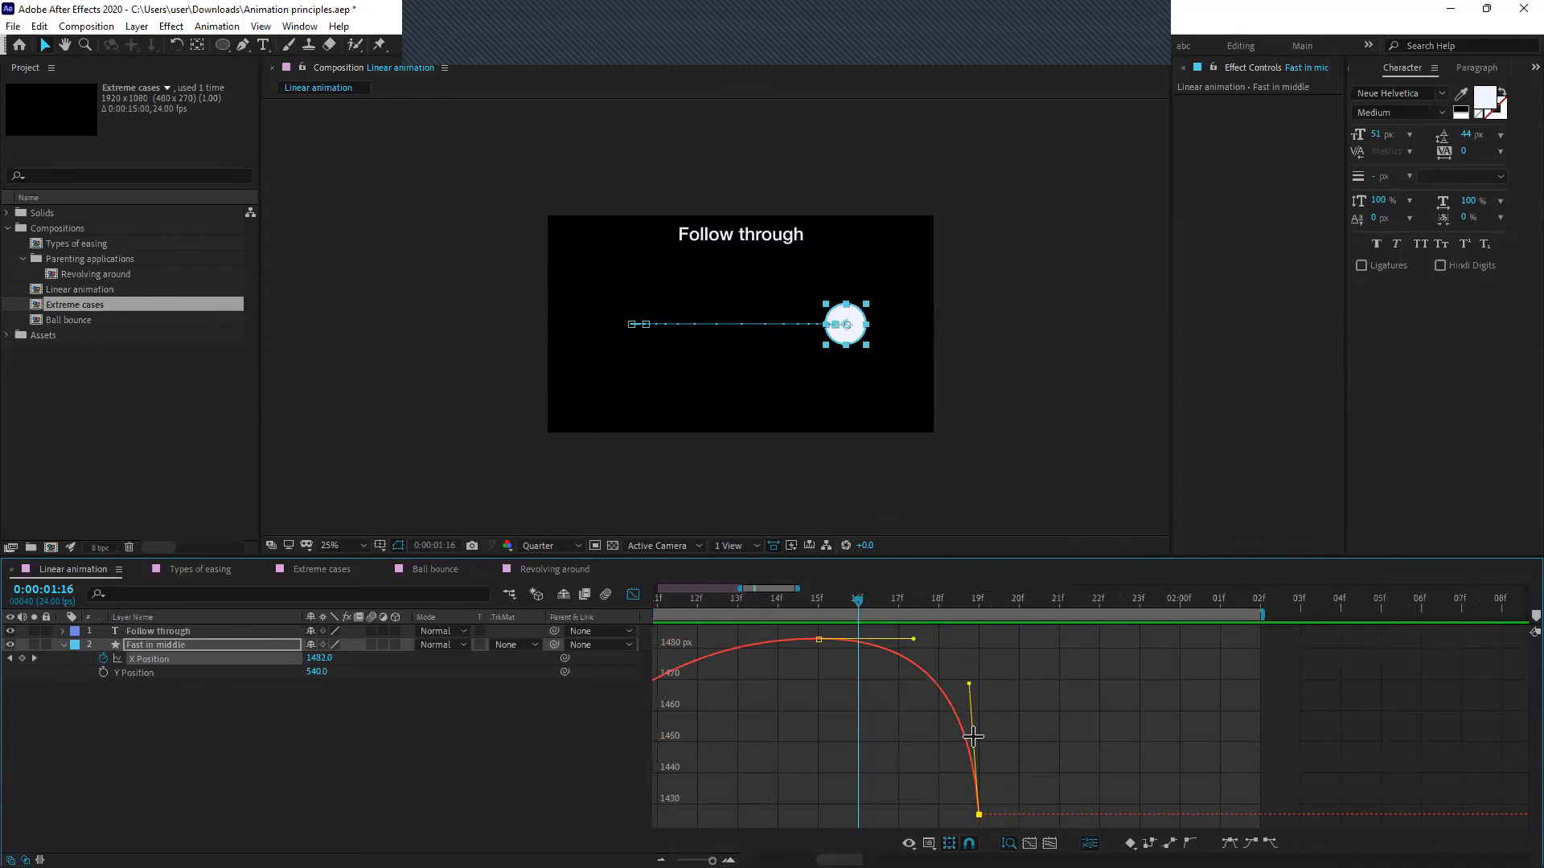
{"action": "left_click_drag", "start_coordinate": [971, 682], "coordinate": [1013, 734]}
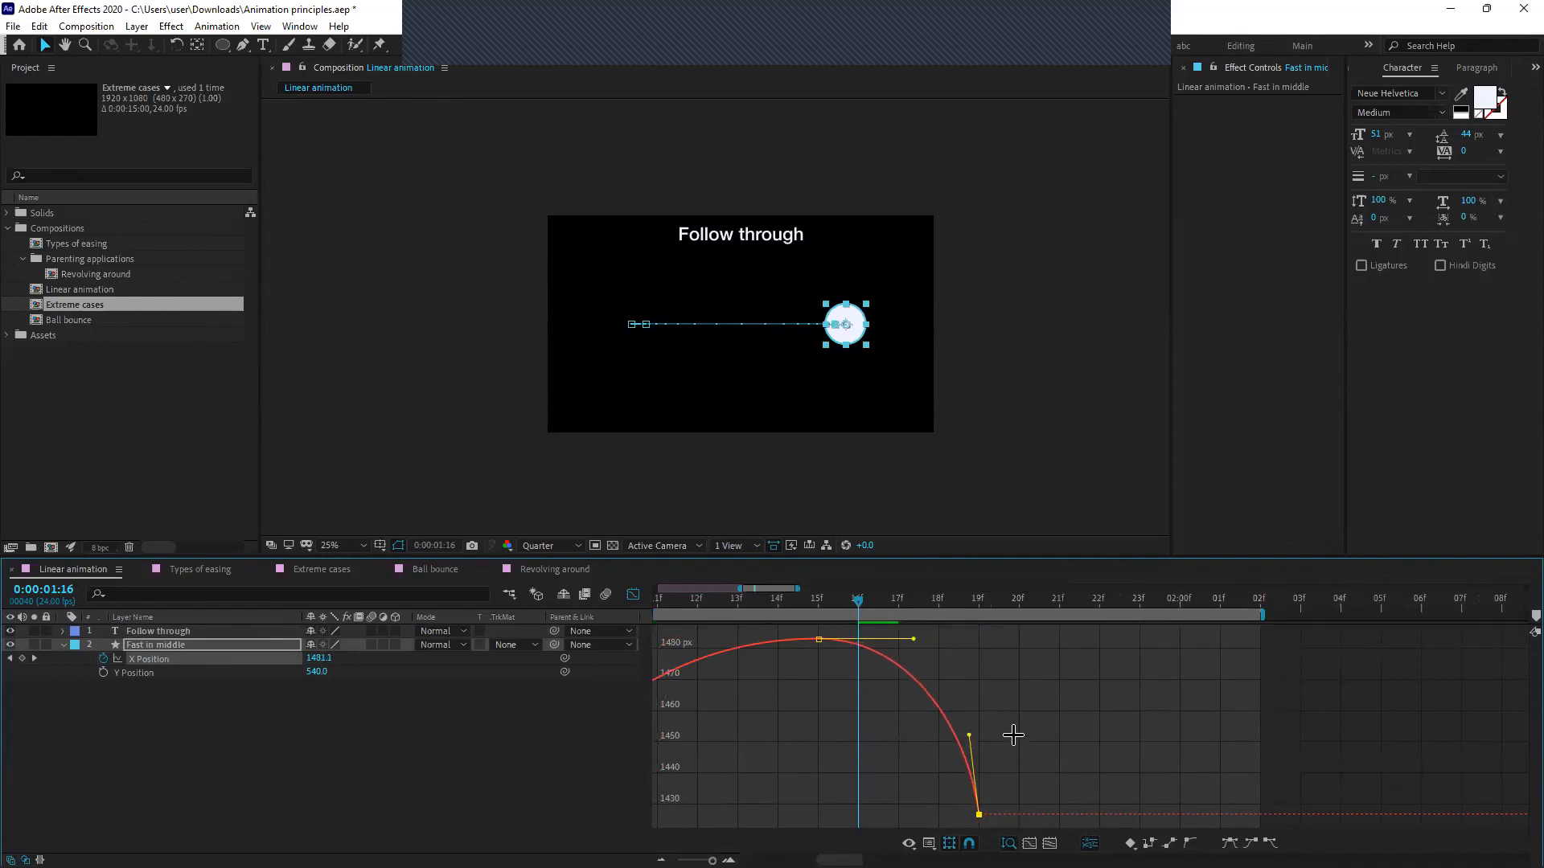
{"action": "left_click_drag", "start_coordinate": [913, 640], "coordinate": [886, 640]}
{"action": "left_click", "coordinate": [952, 659]}
{"action": "key", "text": "minus"}
{"action": "key", "text": "minus"}
{"action": "key", "text": "minus"}
{"action": "scroll", "coordinate": [928, 711], "scroll_direction": "down", "scroll_amount": 1}
{"action": "scroll", "coordinate": [654, 695], "scroll_direction": "up", "scroll_amount": 3}
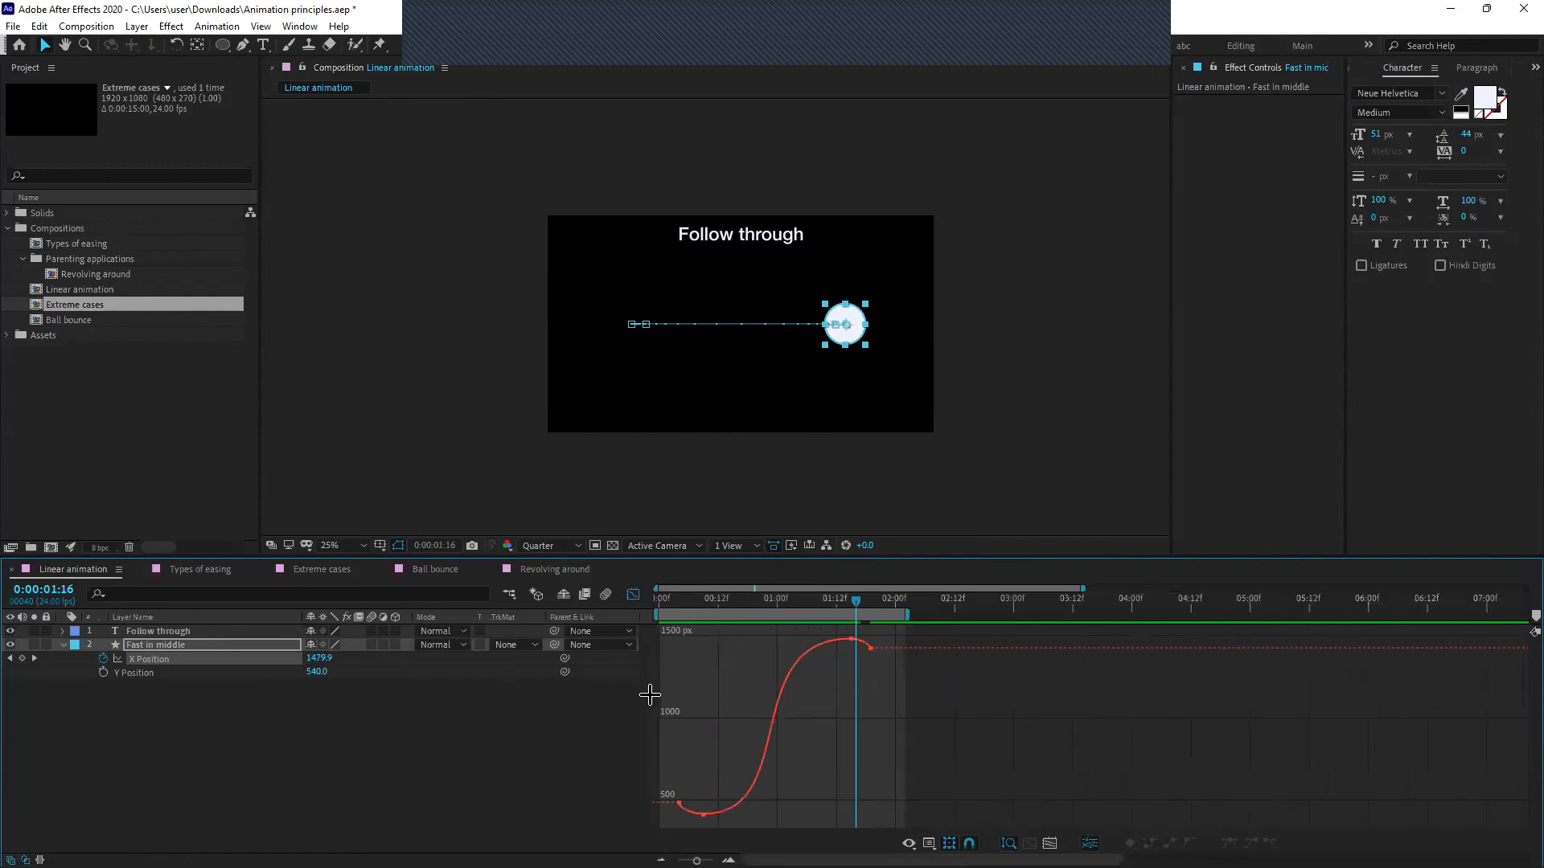
Replay the follow-through animation from 0:00:00:00 and switch the timeline from the graph editor back to layer bars
{"action": "scroll", "coordinate": [672, 716], "scroll_direction": "down", "scroll_amount": 2}
{"action": "key", "text": "Home"}
{"action": "key", "text": "space"}
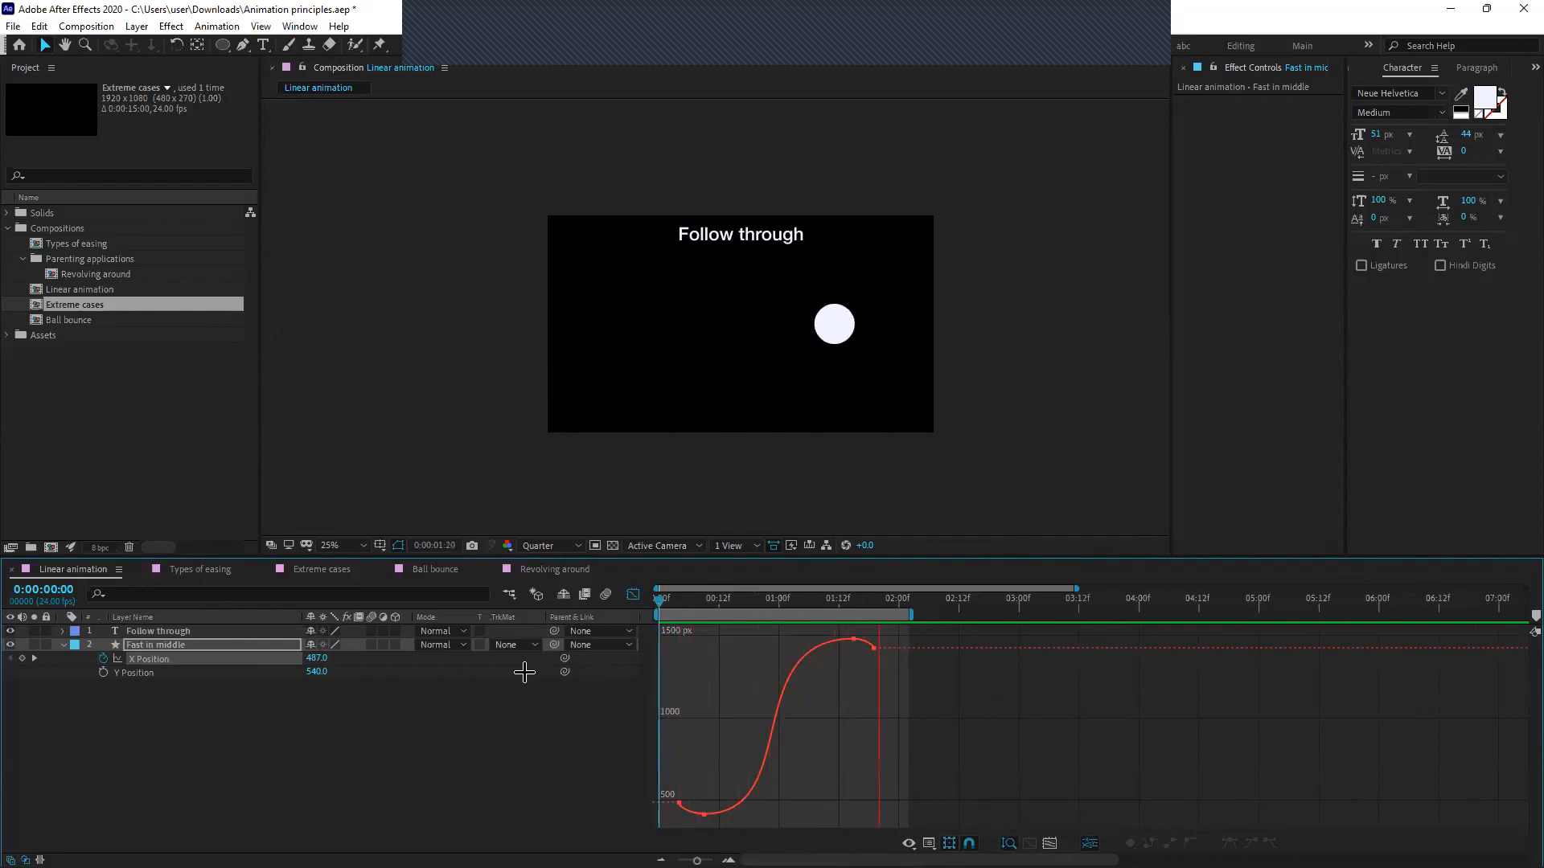
{"action": "left_click", "coordinate": [634, 596]}
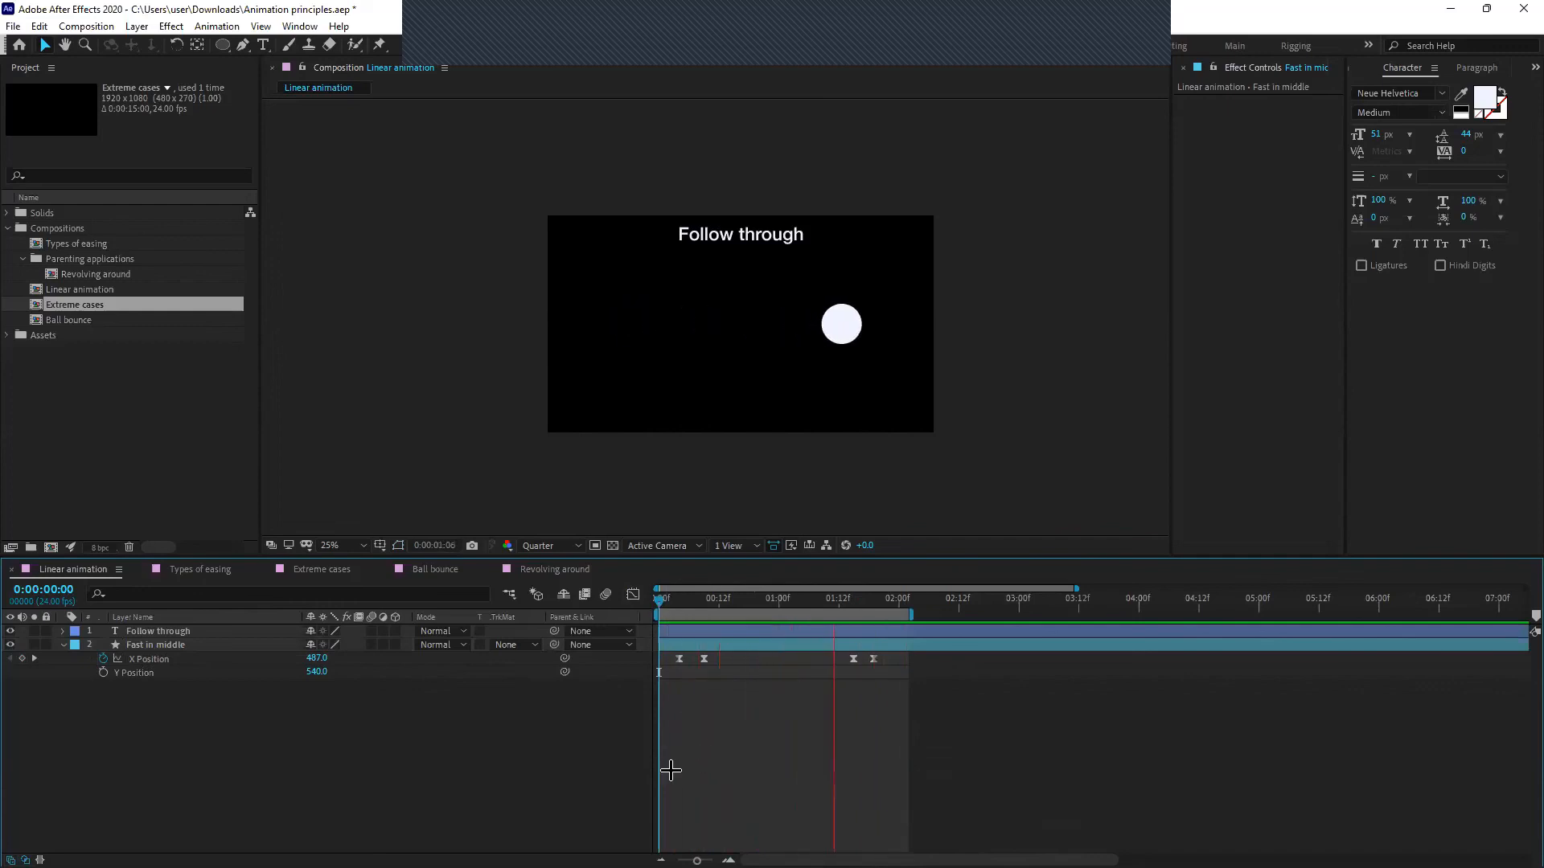
{"action": "key", "text": "space"}
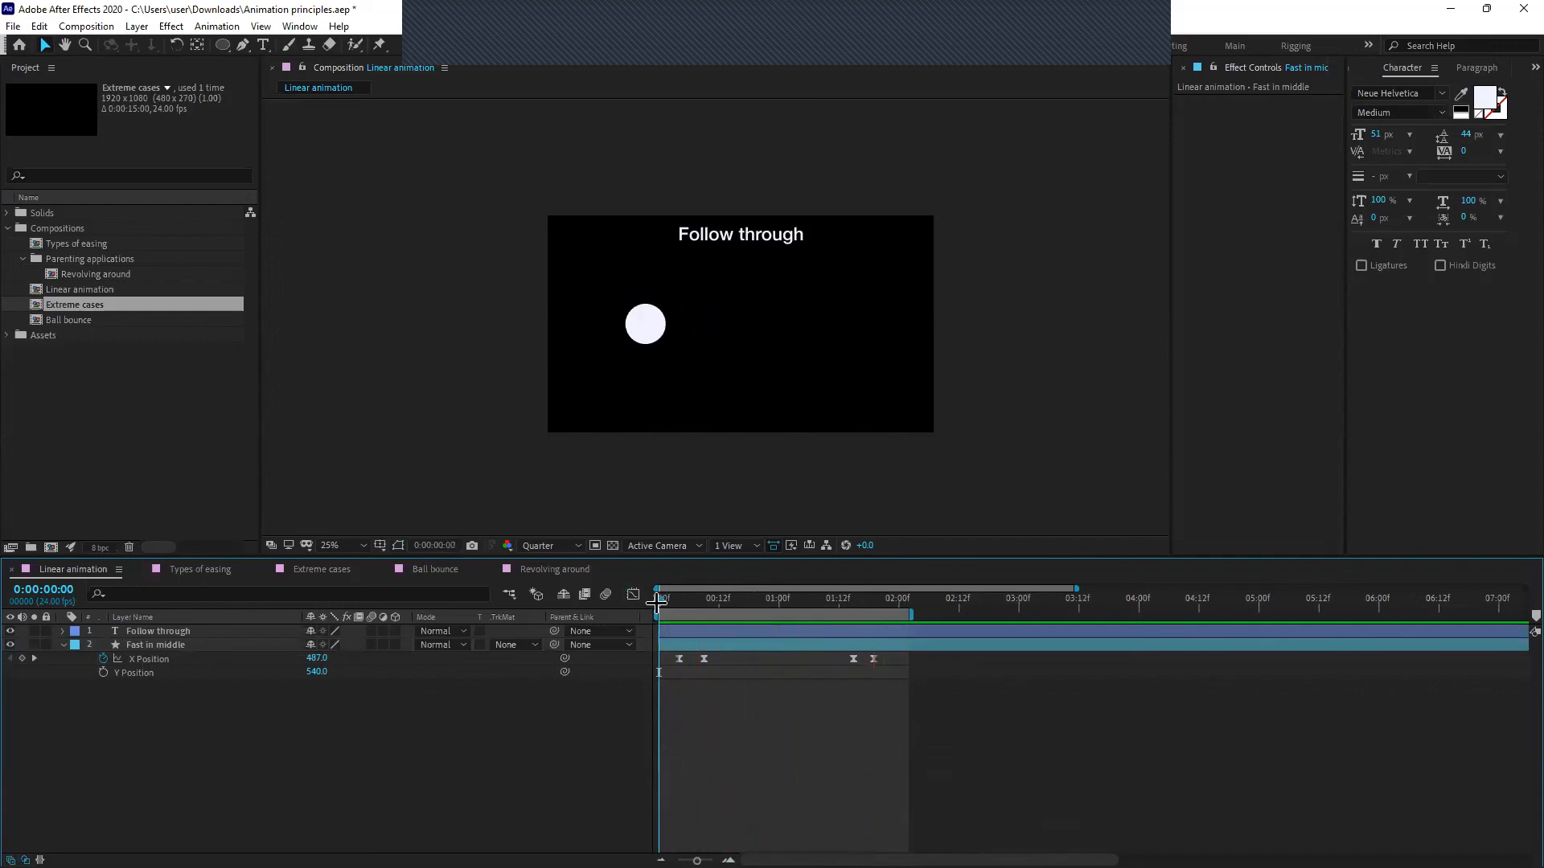
{"action": "left_click", "coordinate": [625, 352]}
{"action": "key", "text": "space"}
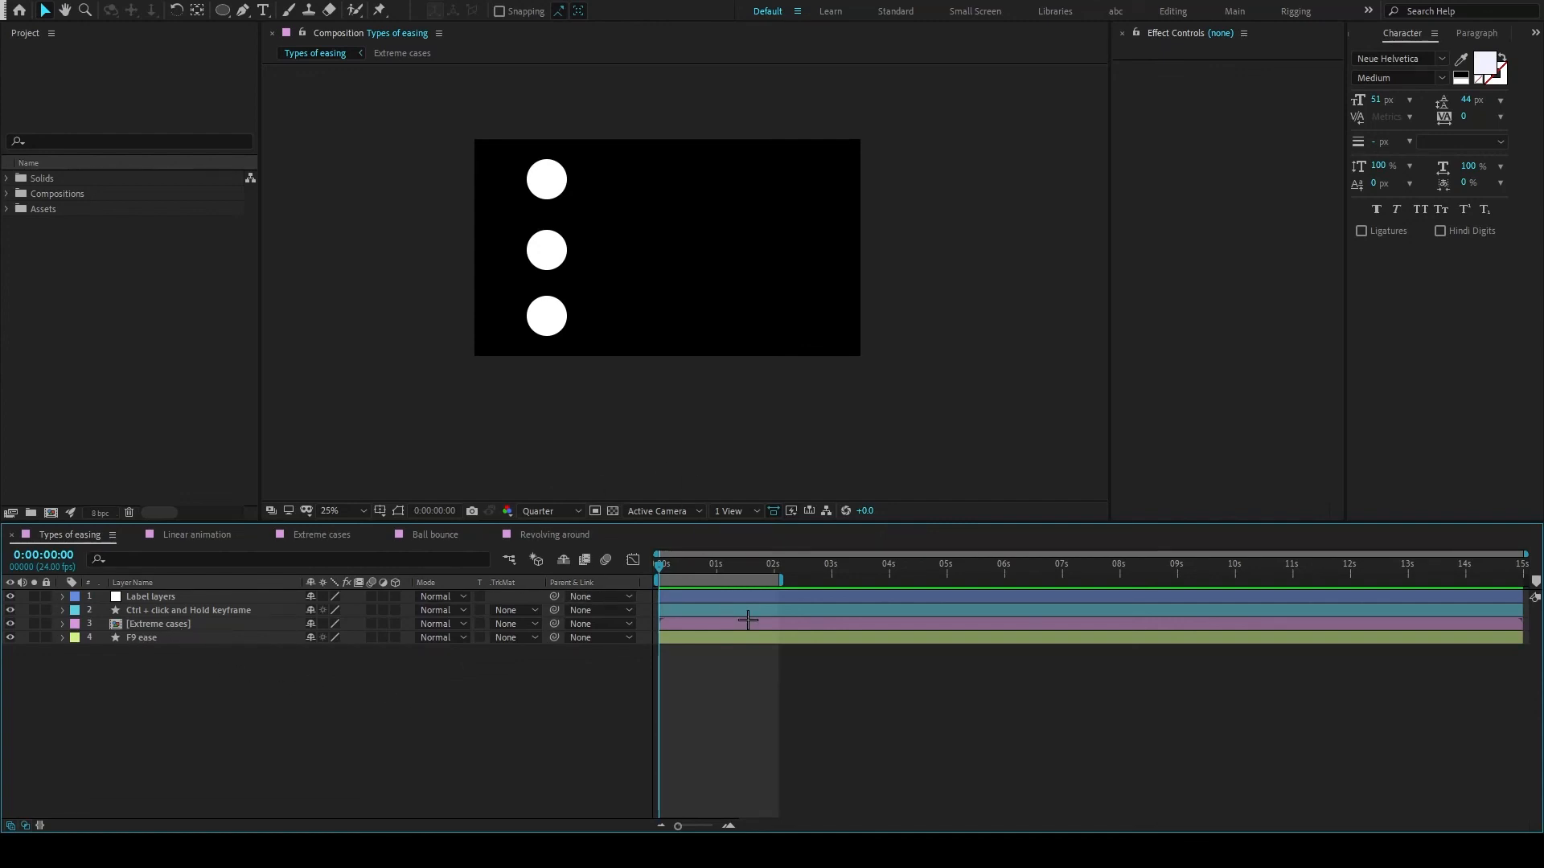
Hide the Ctrl + click and Hold keyframe and Extreme cases layers in Types of easing, and preview the F9 ease ball alone
{"action": "left_click", "coordinate": [170, 638]}
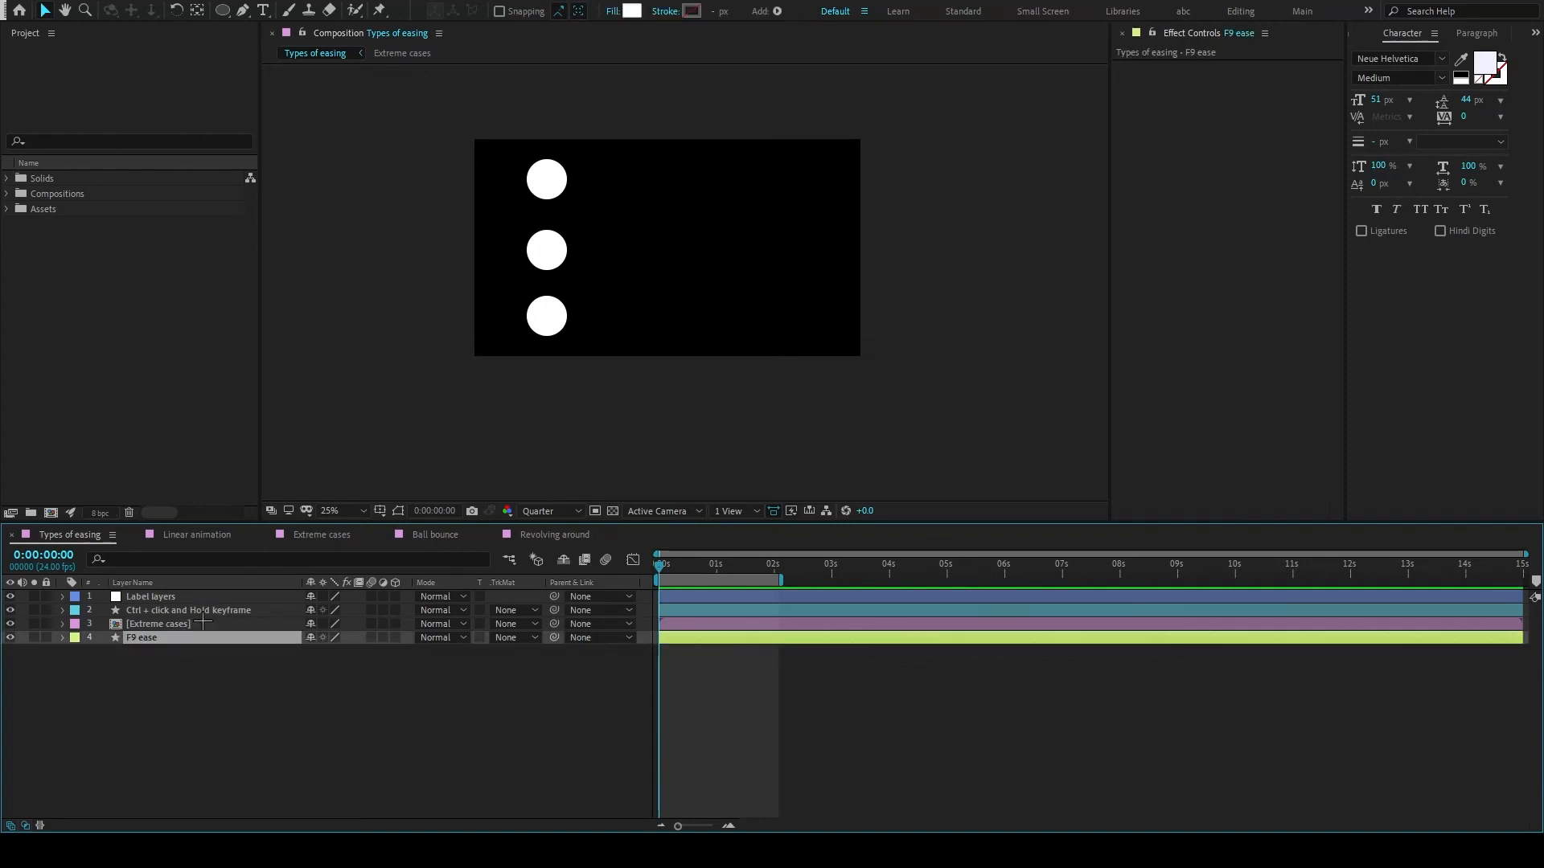
{"action": "left_click", "coordinate": [208, 652]}
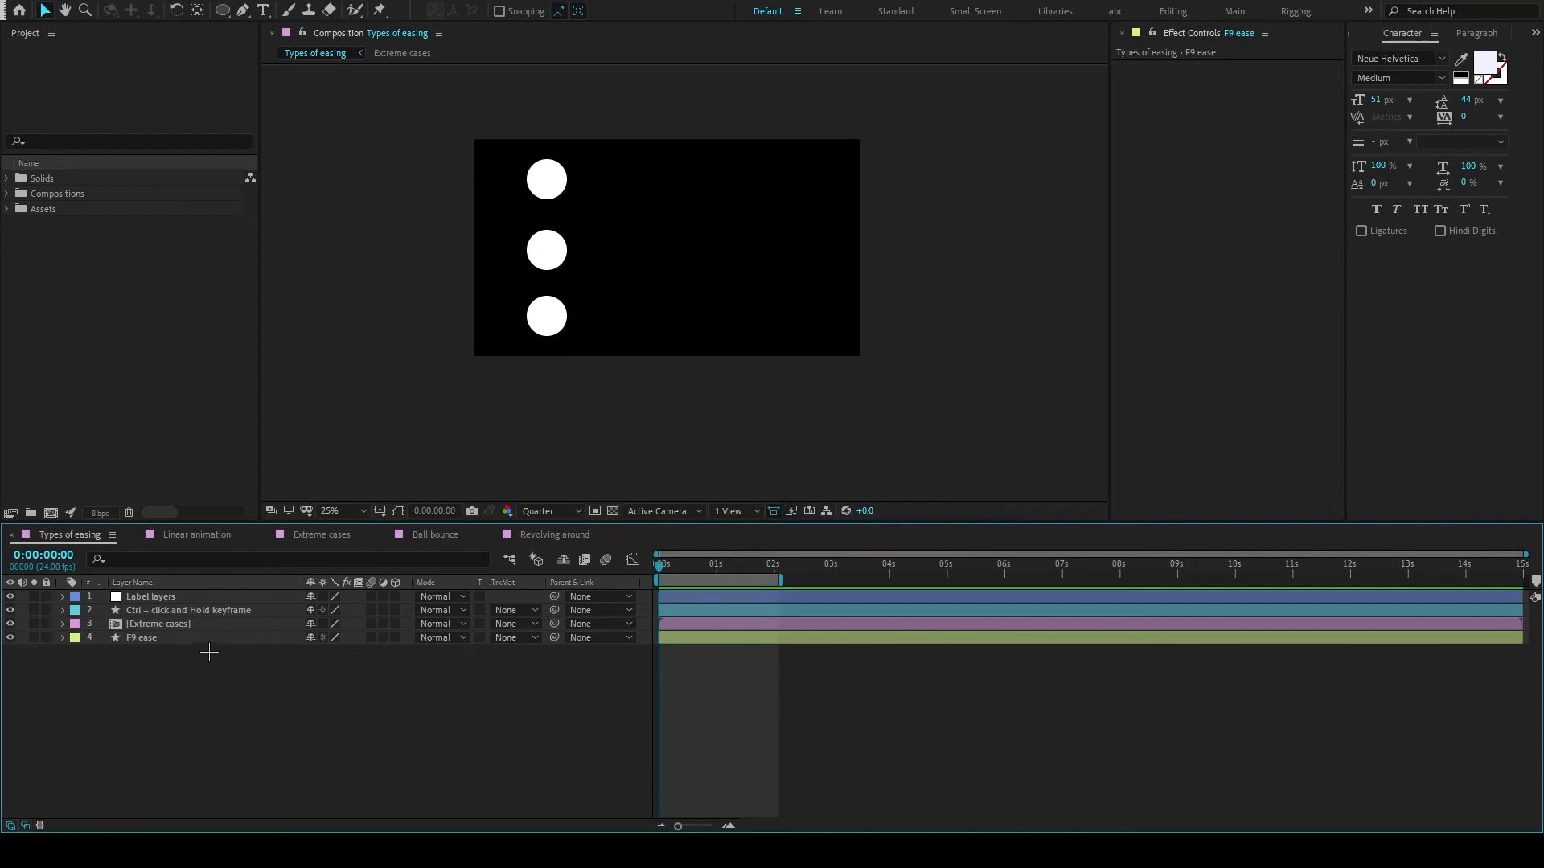
{"action": "left_click_drag", "start_coordinate": [11, 611], "coordinate": [11, 624]}
{"action": "left_click", "coordinate": [178, 639]}
{"action": "left_click", "coordinate": [216, 661]}
{"action": "key", "text": "space"}
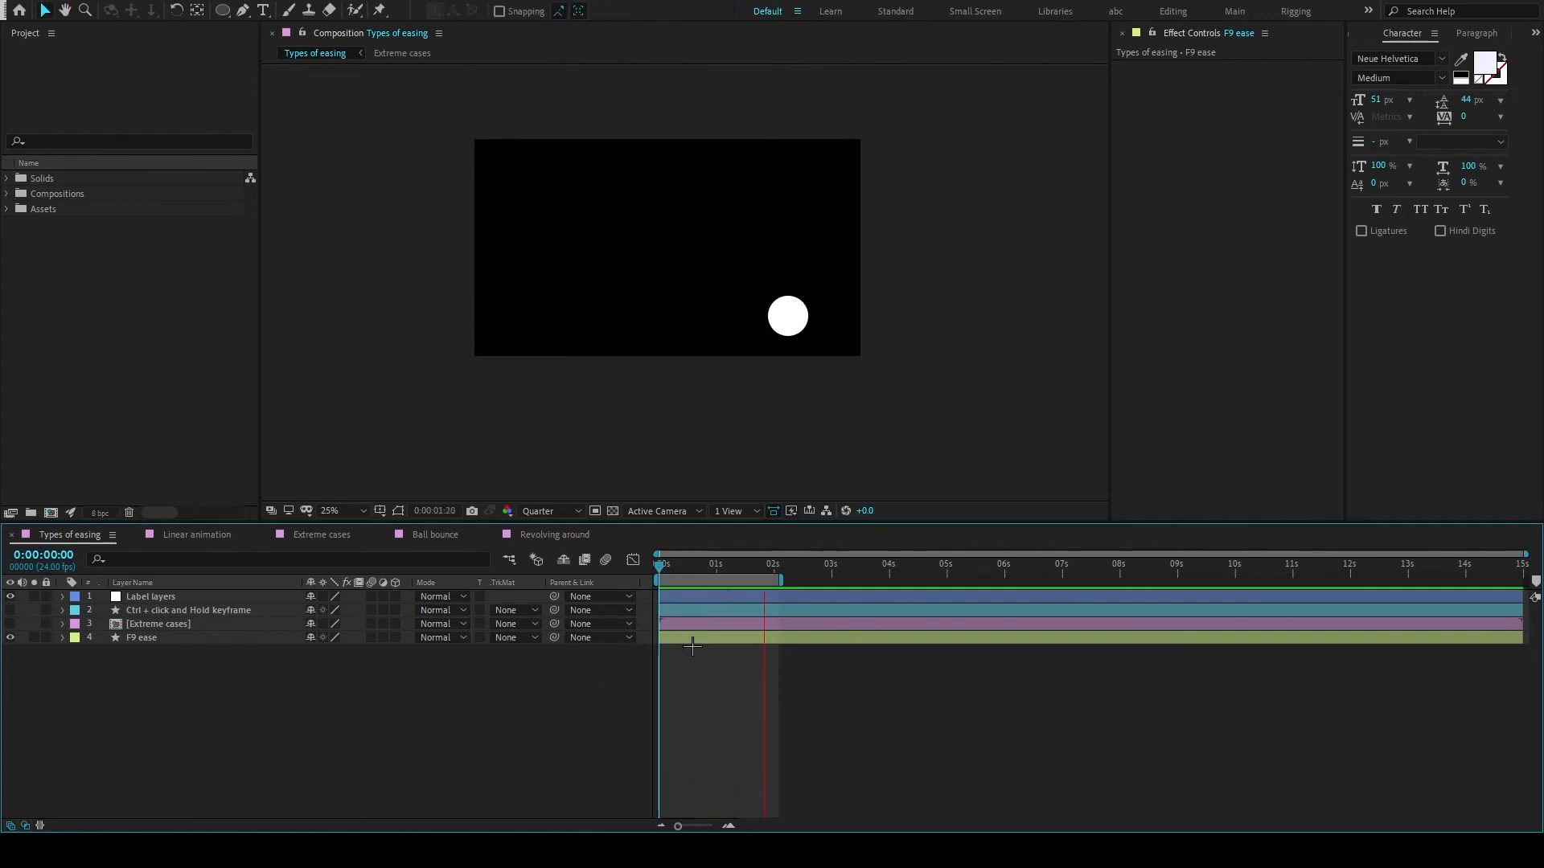
Return the playhead to 0:00:00:00 and reveal the keyframed X Position property of the F9 ease layer
{"action": "left_click", "coordinate": [692, 639]}
{"action": "left_click", "coordinate": [669, 566]}
{"action": "left_click_drag", "start_coordinate": [661, 565], "coordinate": [628, 568]}
{"action": "key", "text": "u"}
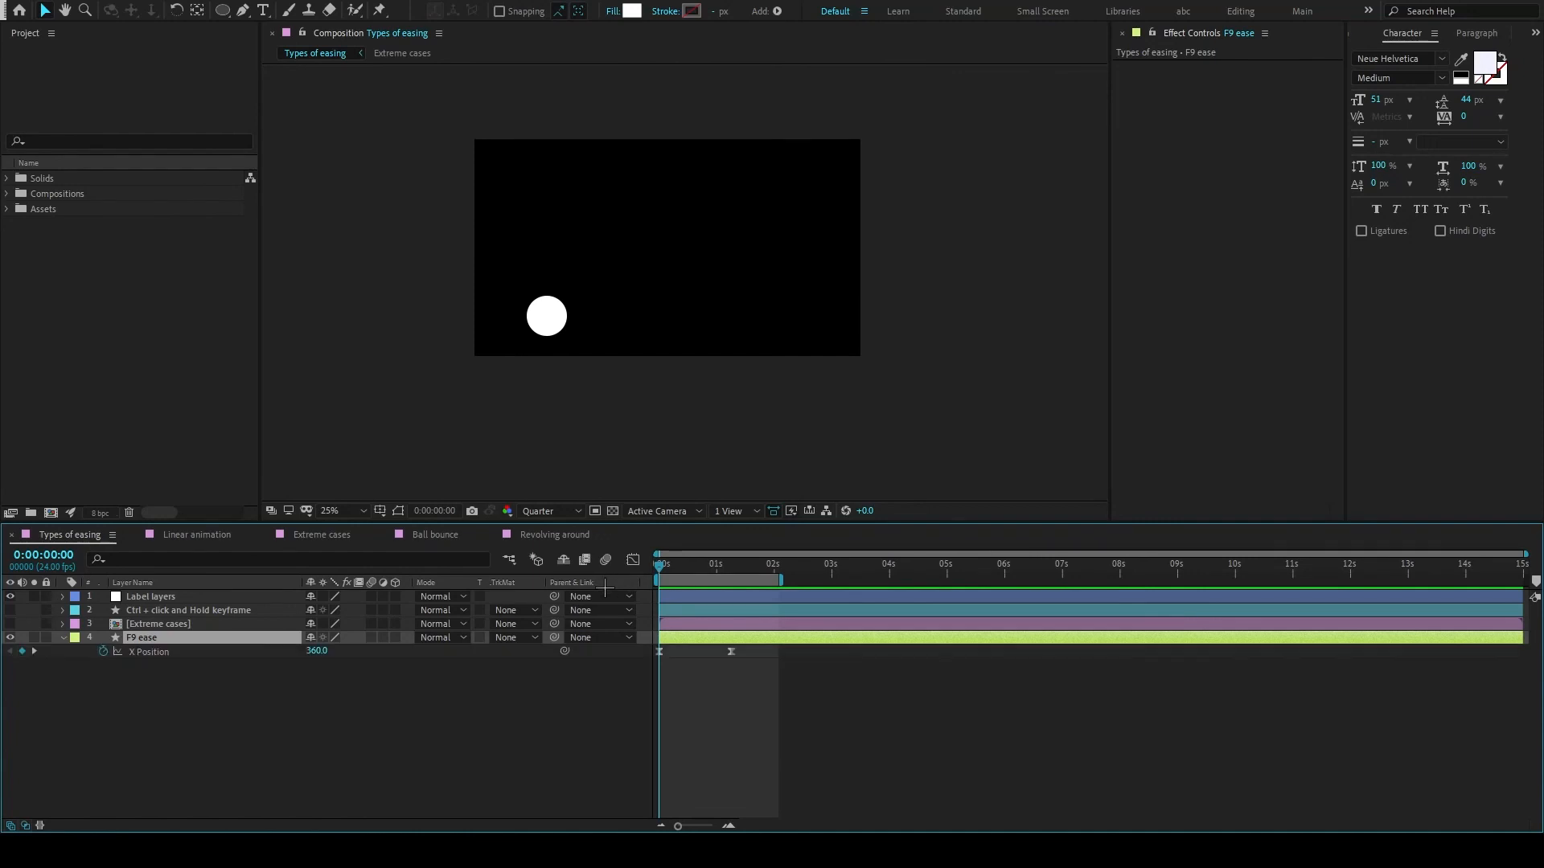
{"action": "key", "text": "equal"}
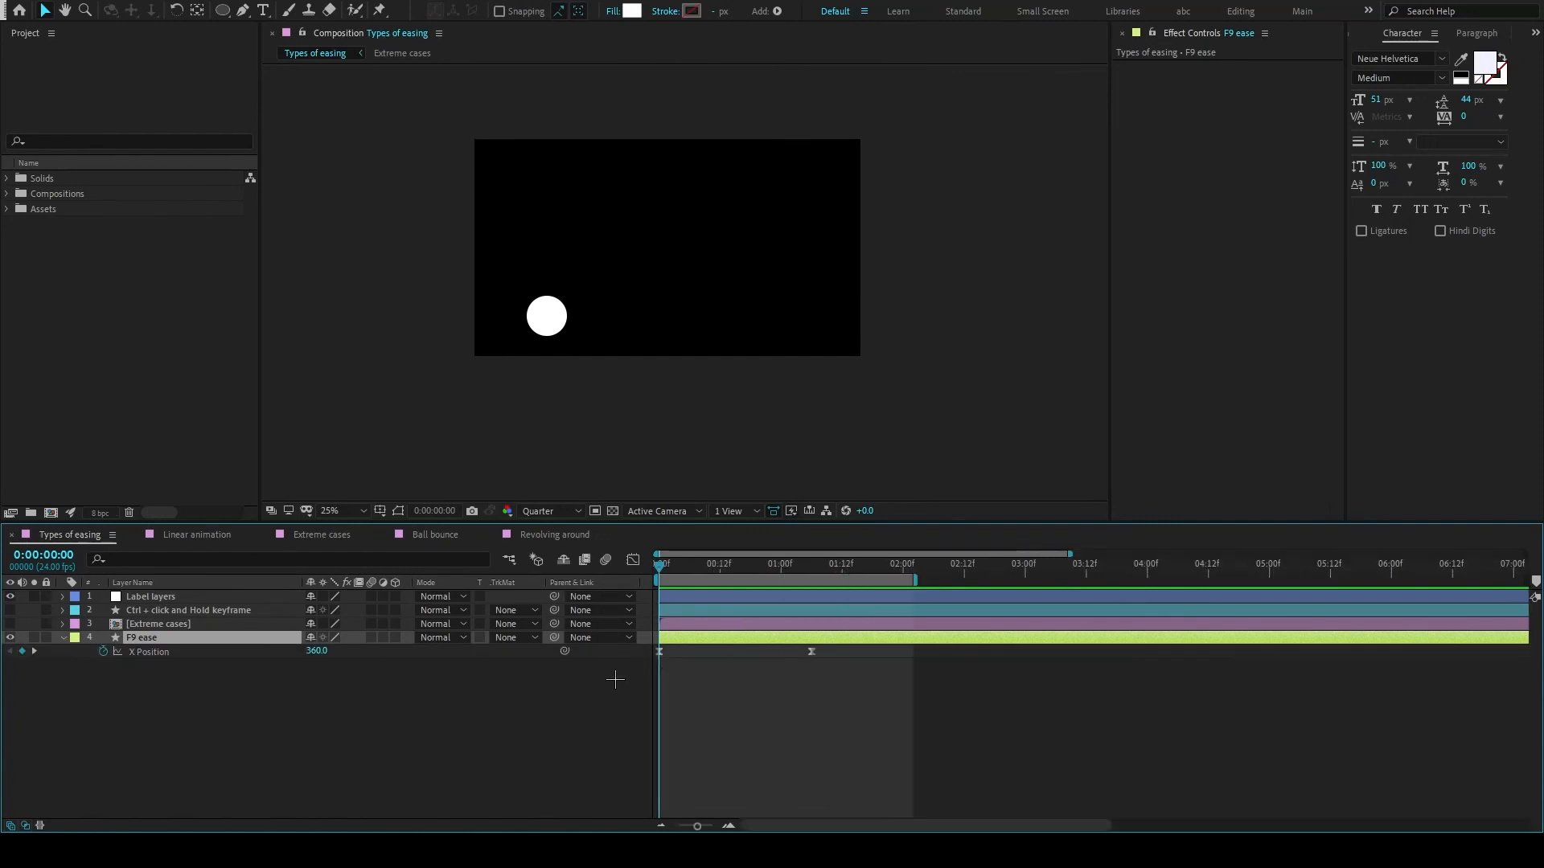
Select both X Position keyframes of the F9 ease layer to point out its easing, and clear the selection
{"action": "left_click", "coordinate": [745, 698]}
{"action": "left_click_drag", "start_coordinate": [845, 658], "coordinate": [668, 686]}
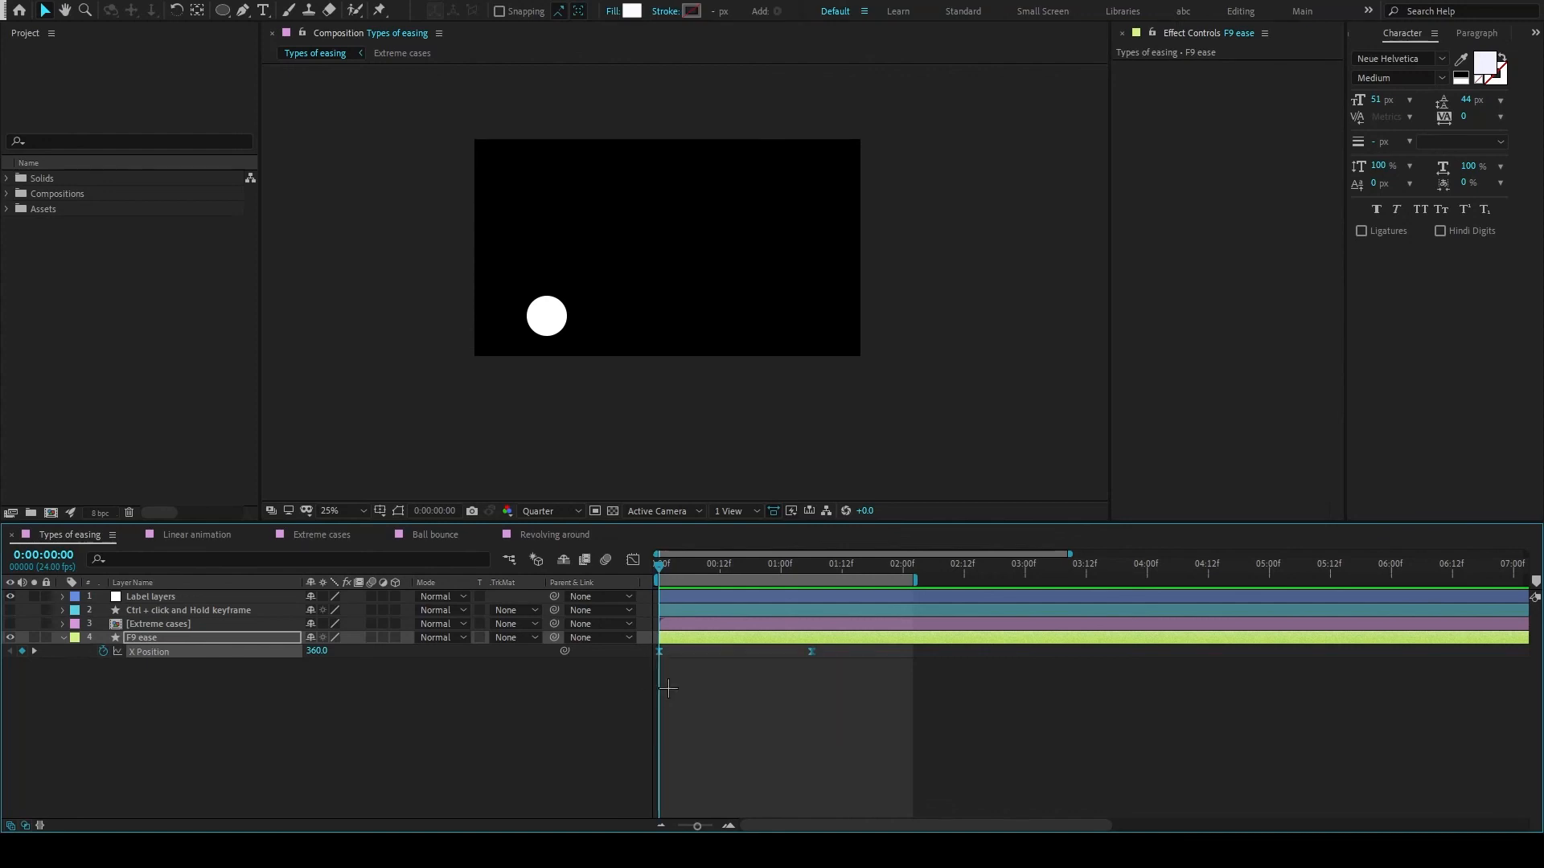
{"action": "left_click", "coordinate": [668, 686]}
{"action": "key", "text": "equal"}
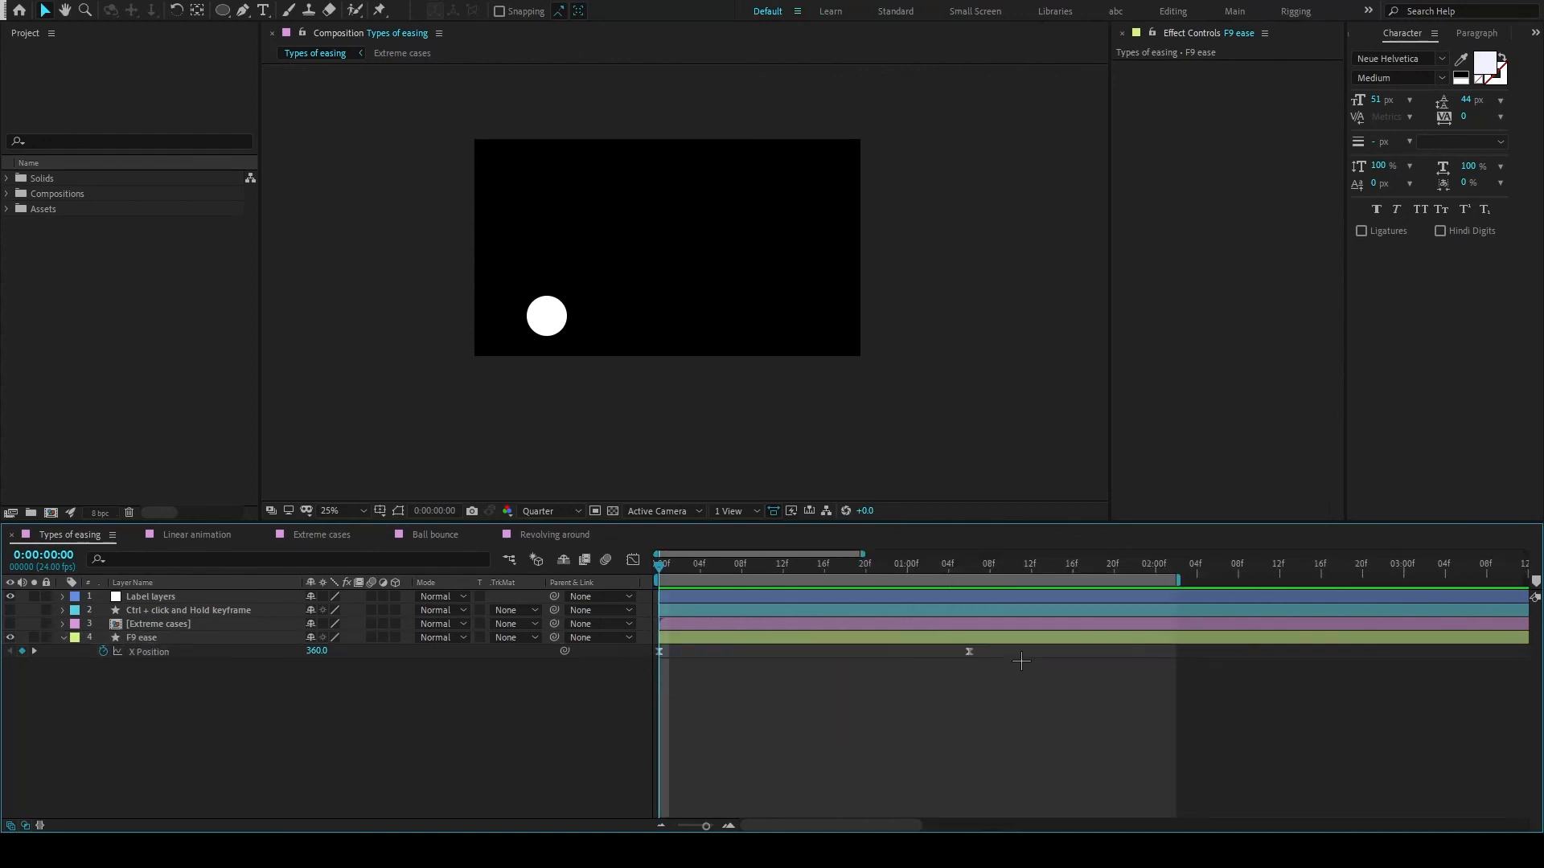
{"action": "left_click_drag", "start_coordinate": [1018, 665], "coordinate": [653, 649]}
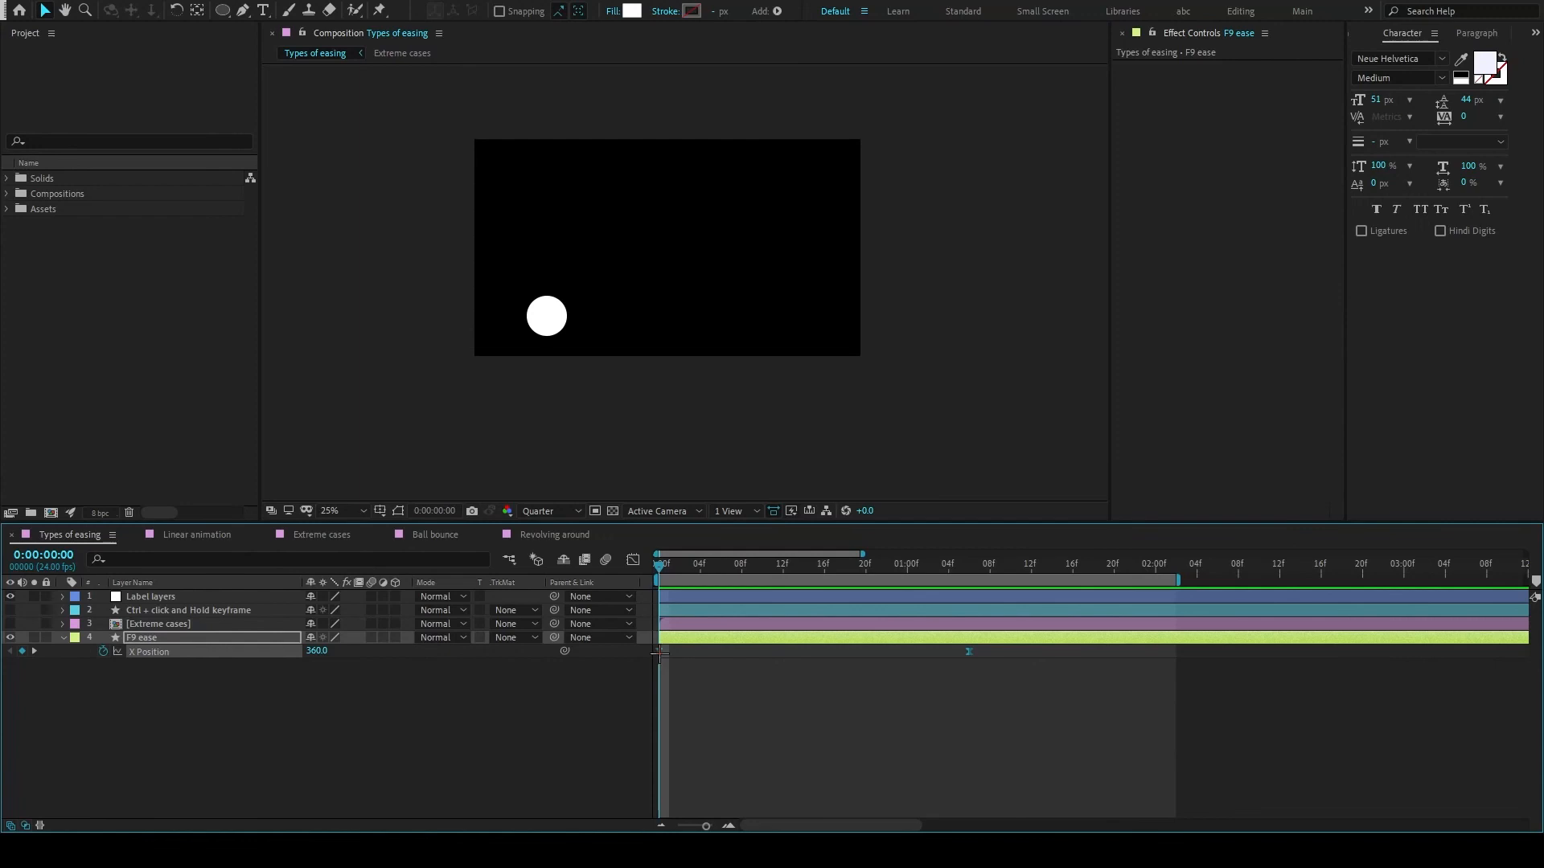
{"action": "left_click", "coordinate": [695, 694]}
{"action": "left_click_drag", "start_coordinate": [977, 664], "coordinate": [657, 651]}
{"action": "left_click", "coordinate": [701, 695]}
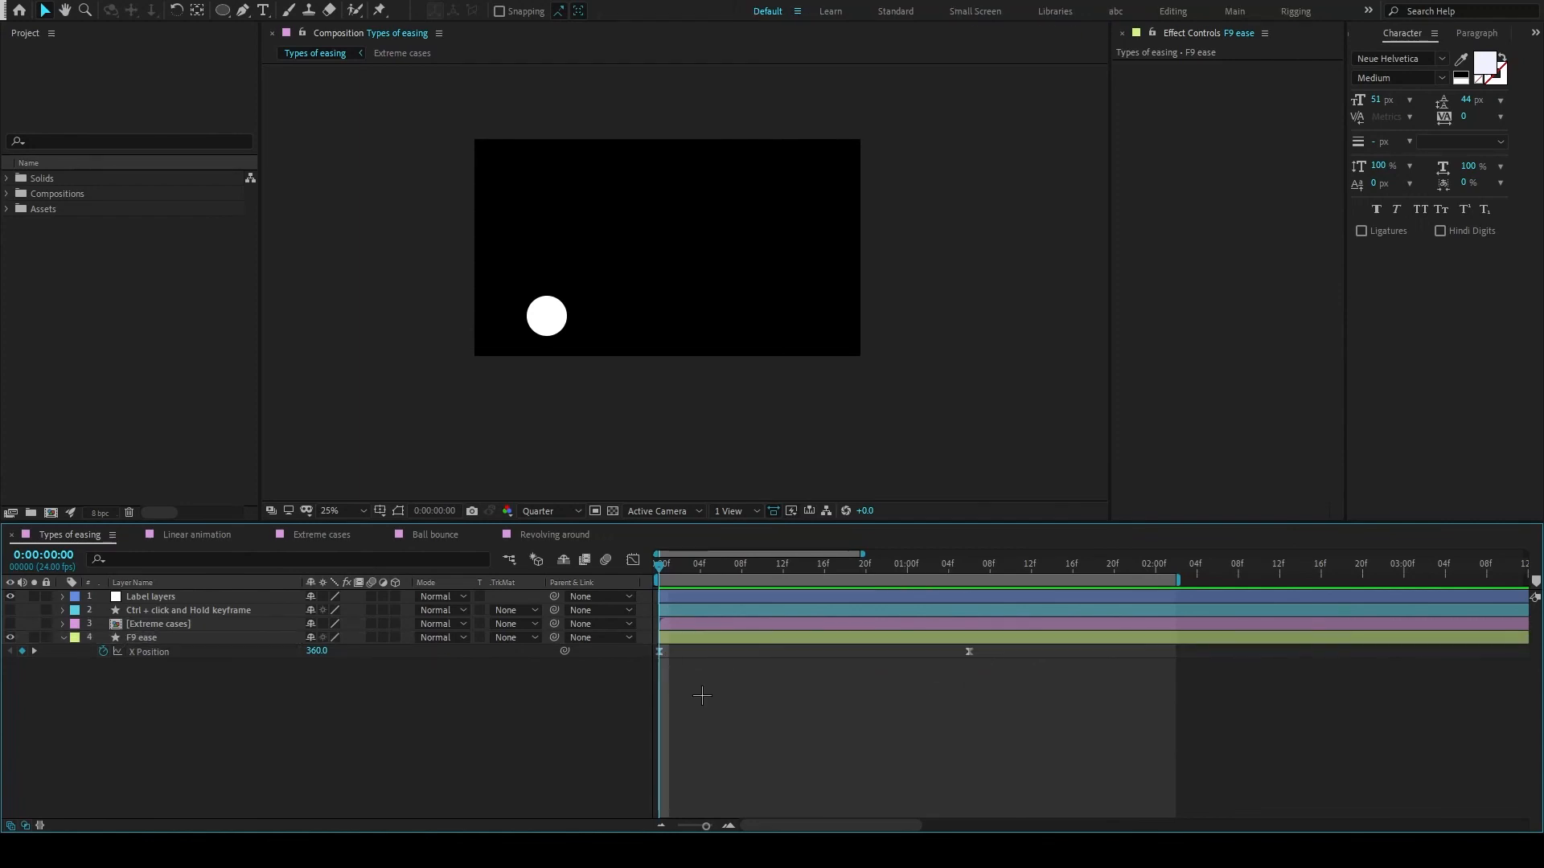
Show the Extreme cases layer instead of F9 ease, and place the Extreme cases timeline directly after Types of easing
{"action": "left_click", "coordinate": [10, 638]}
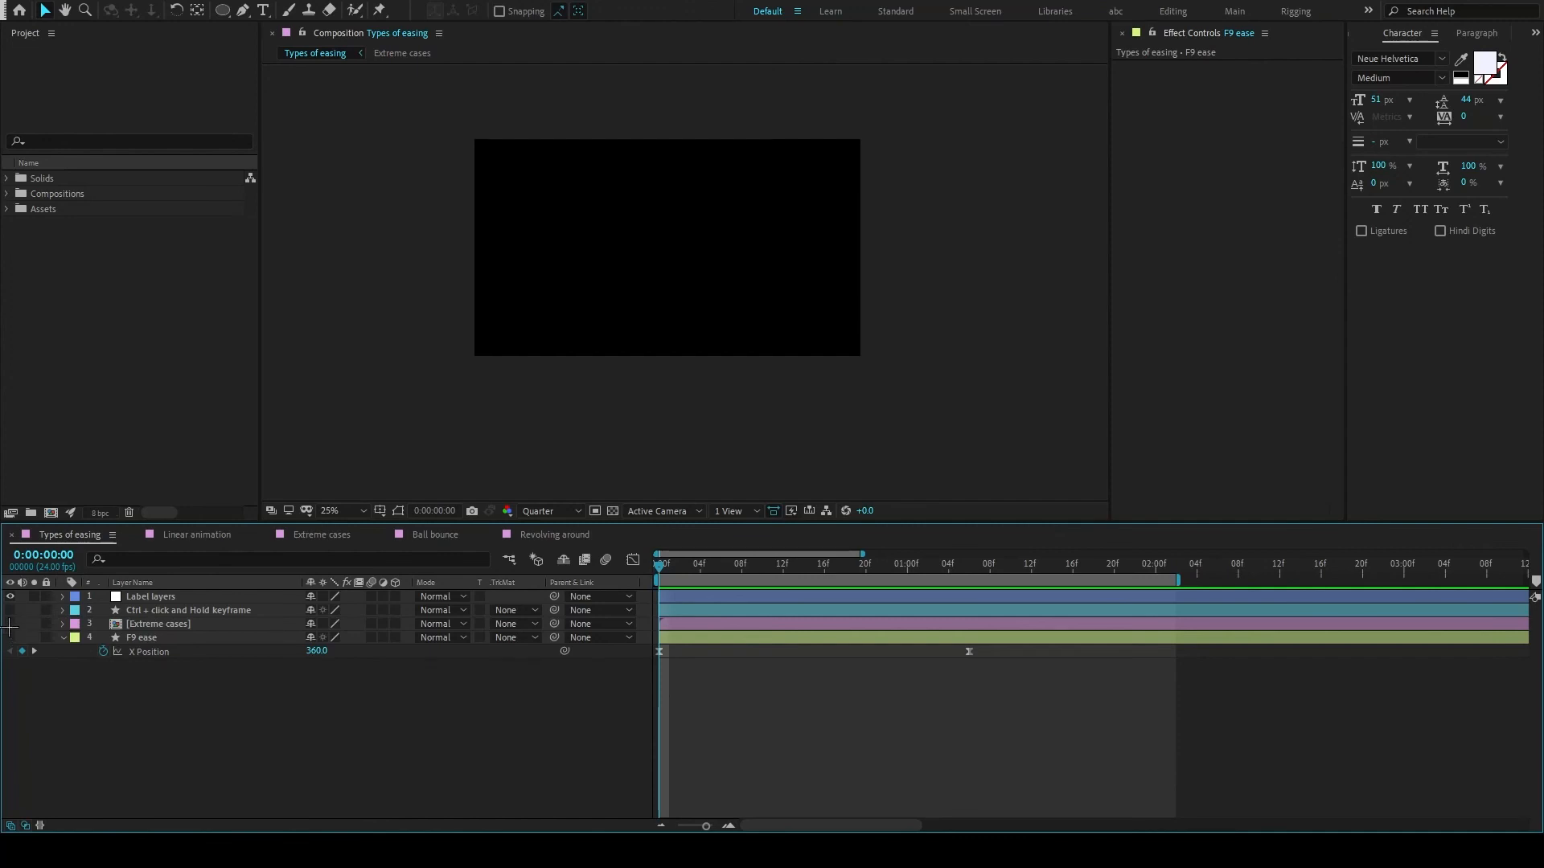
{"action": "left_click", "coordinate": [16, 624]}
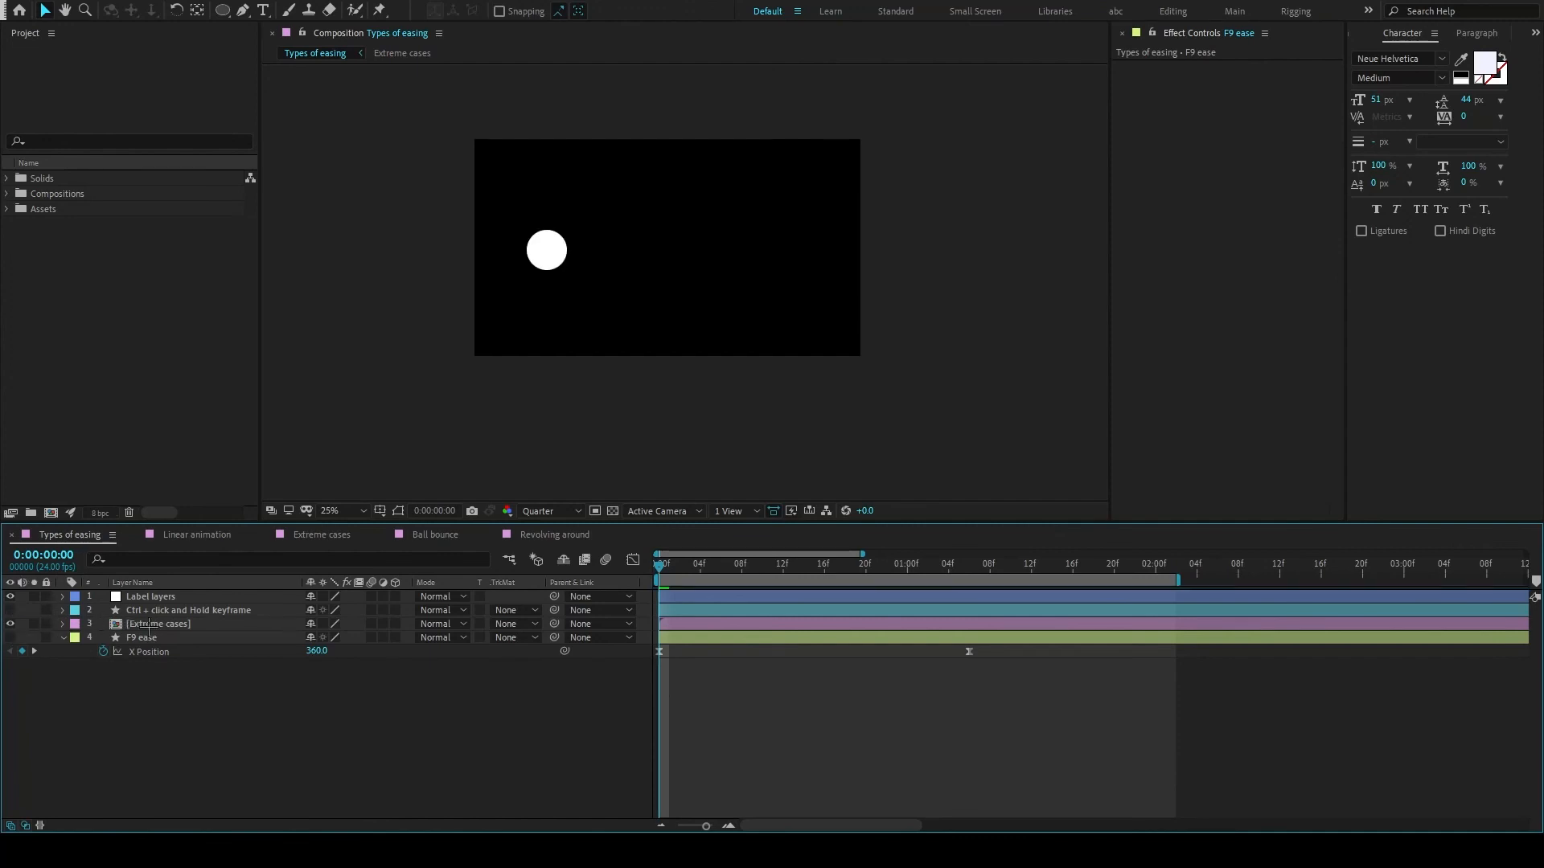
{"action": "double_click", "coordinate": [149, 624]}
{"action": "left_click", "coordinate": [197, 535]}
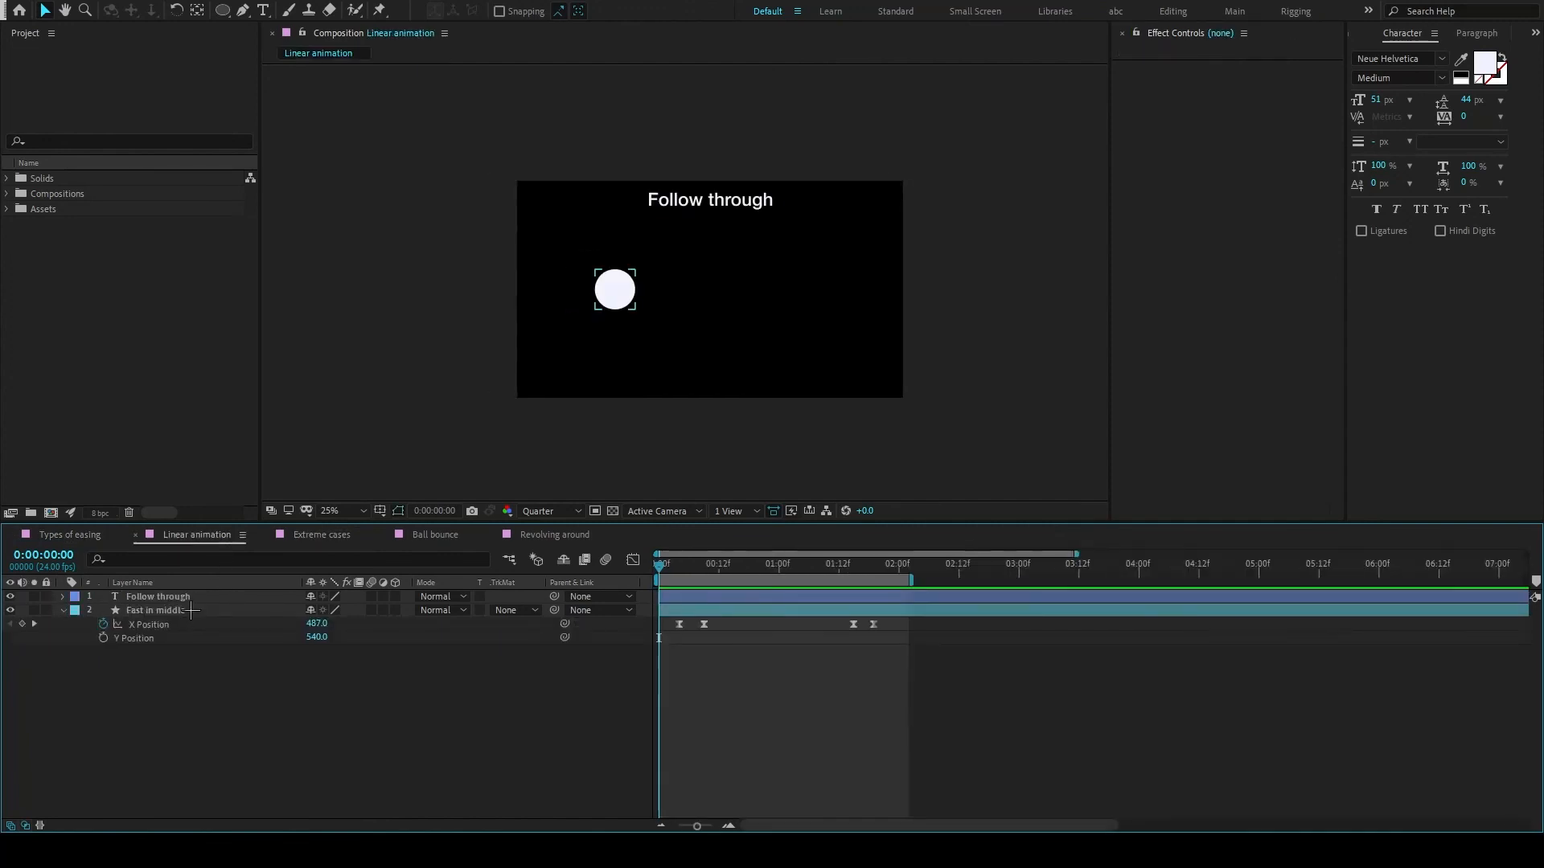
{"action": "left_click", "coordinate": [83, 537]}
{"action": "left_click_drag", "start_coordinate": [299, 535], "coordinate": [173, 536]}
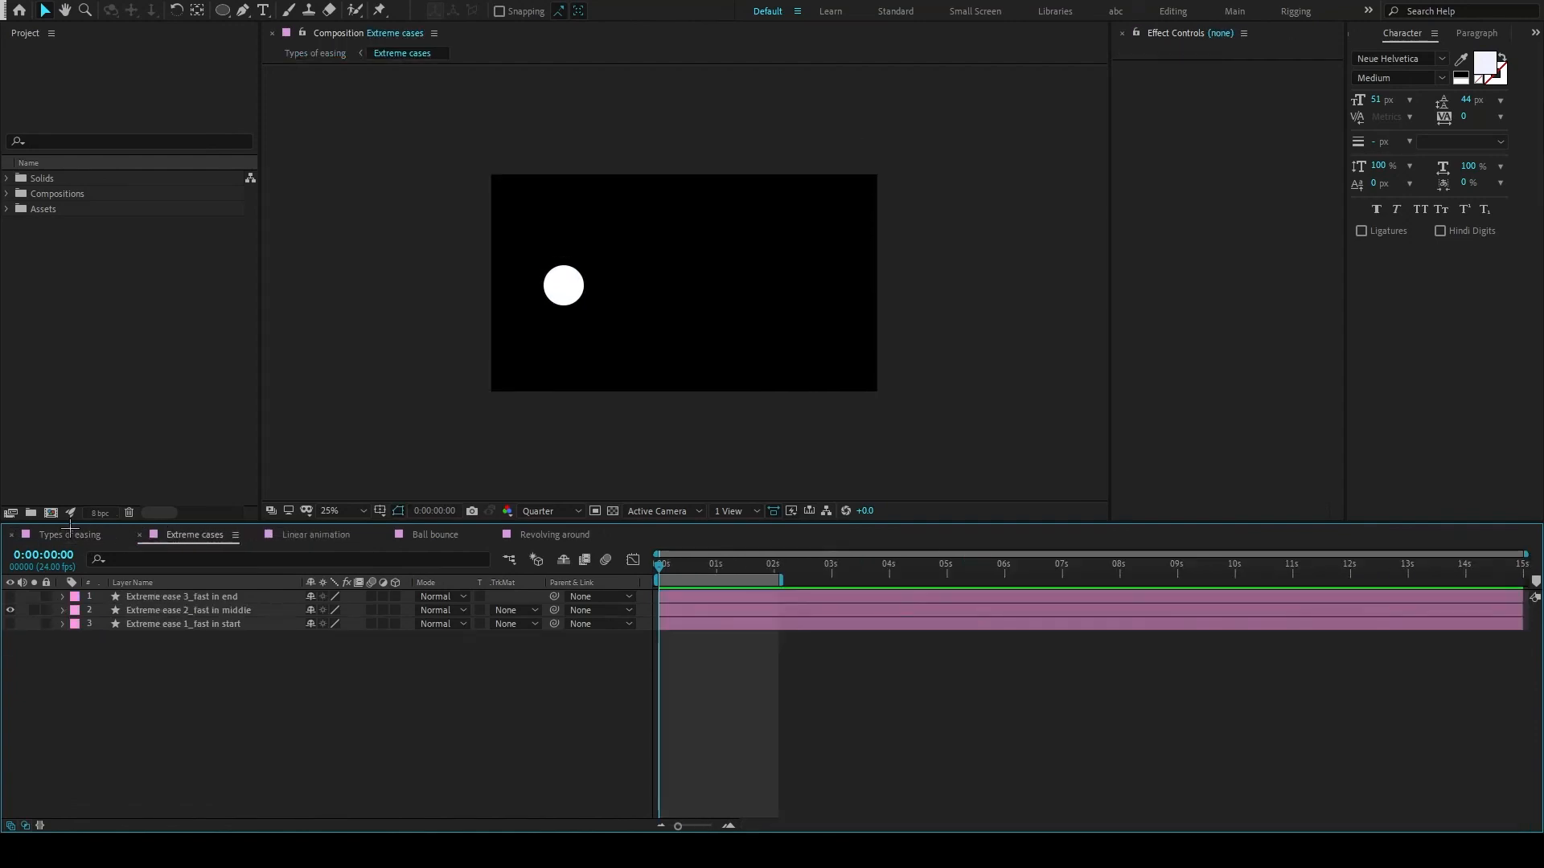
{"action": "left_click", "coordinate": [70, 531]}
{"action": "key", "text": "F2"}
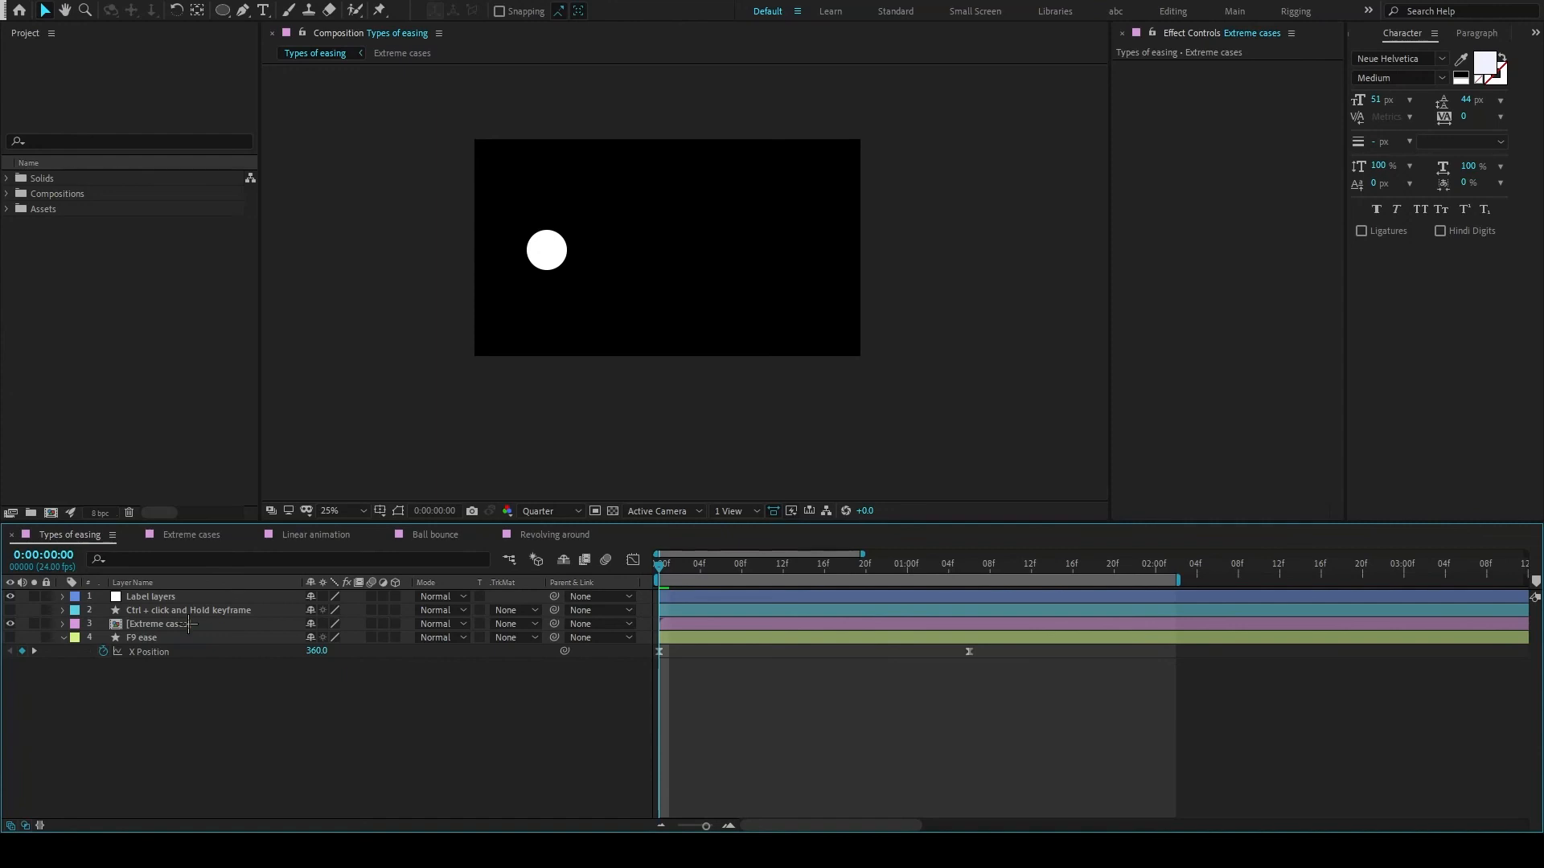
Open the Extreme cases composition and point out its three Extreme ease layers by selecting them together
{"action": "left_click", "coordinate": [195, 536]}
{"action": "left_click", "coordinate": [200, 625]}
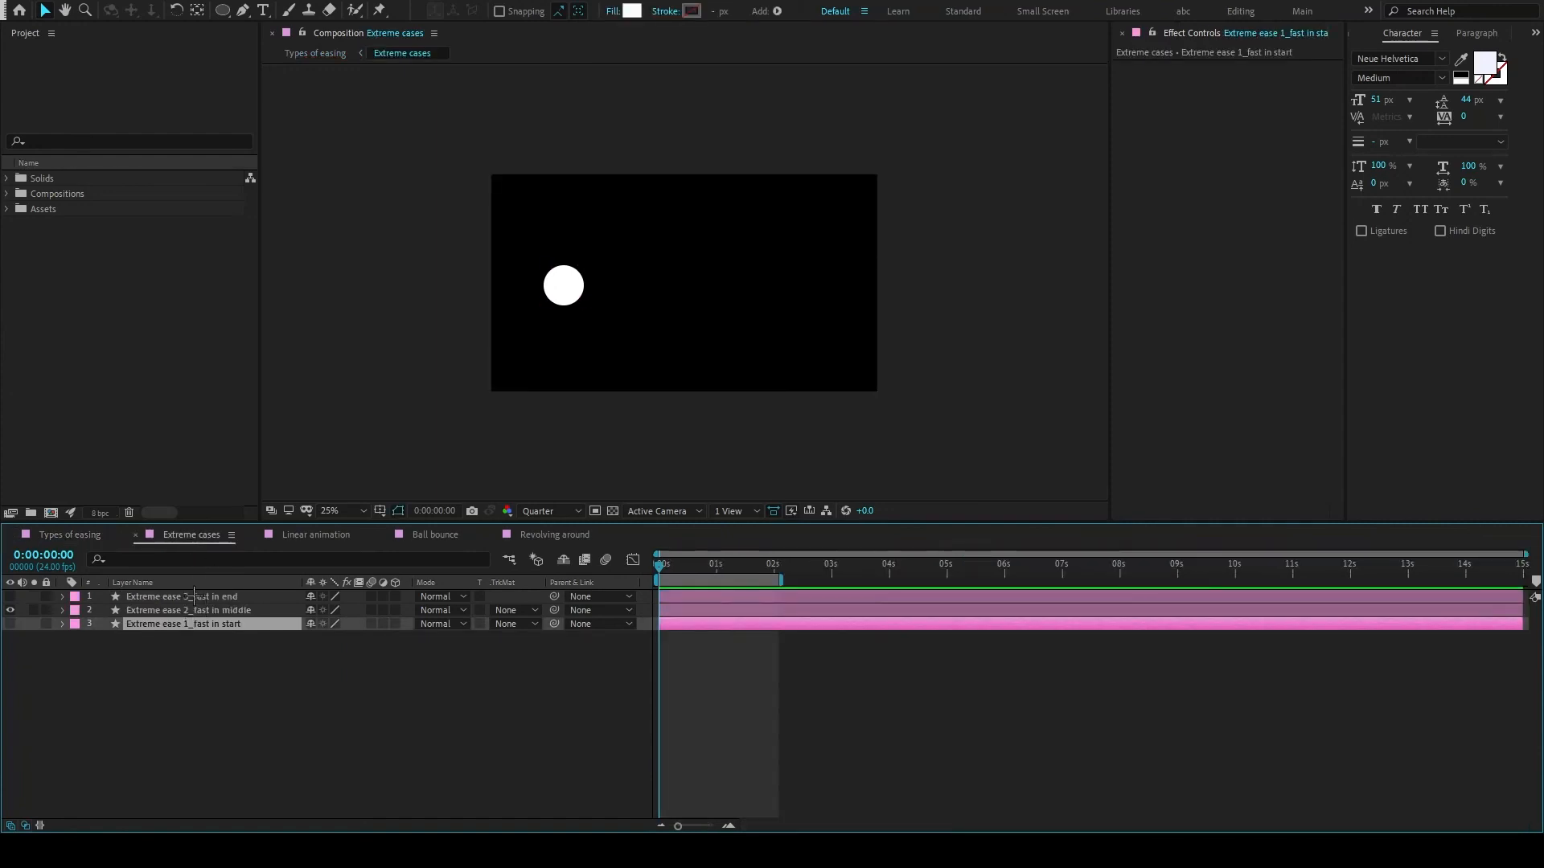
{"action": "left_click", "coordinate": [194, 596], "text": "shift"}
{"action": "left_click", "coordinate": [183, 640]}
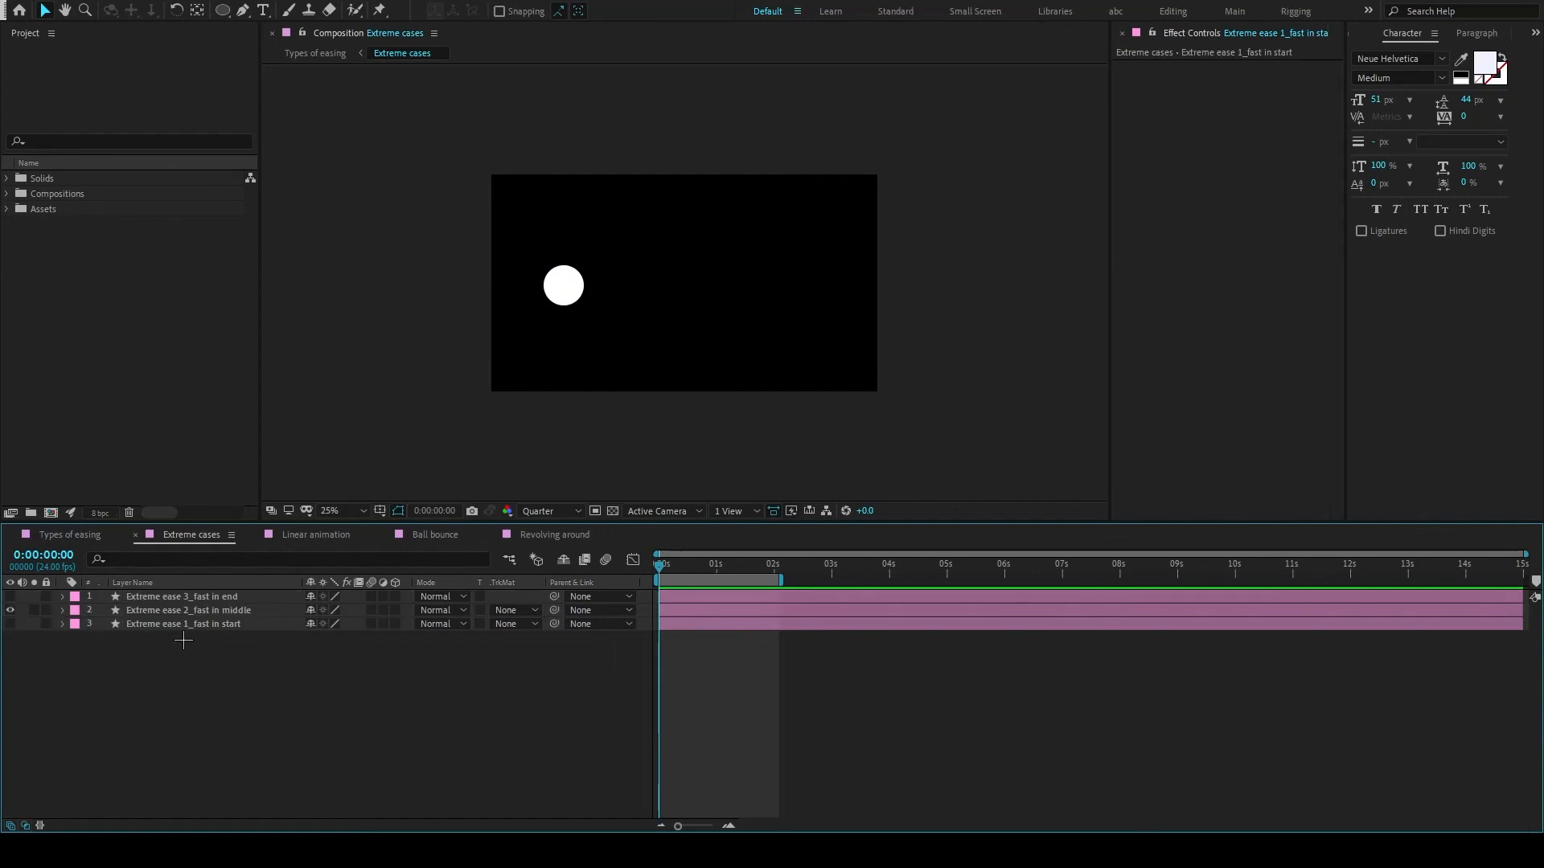
{"action": "left_click", "coordinate": [190, 625]}
{"action": "left_click", "coordinate": [179, 596], "text": "shift"}
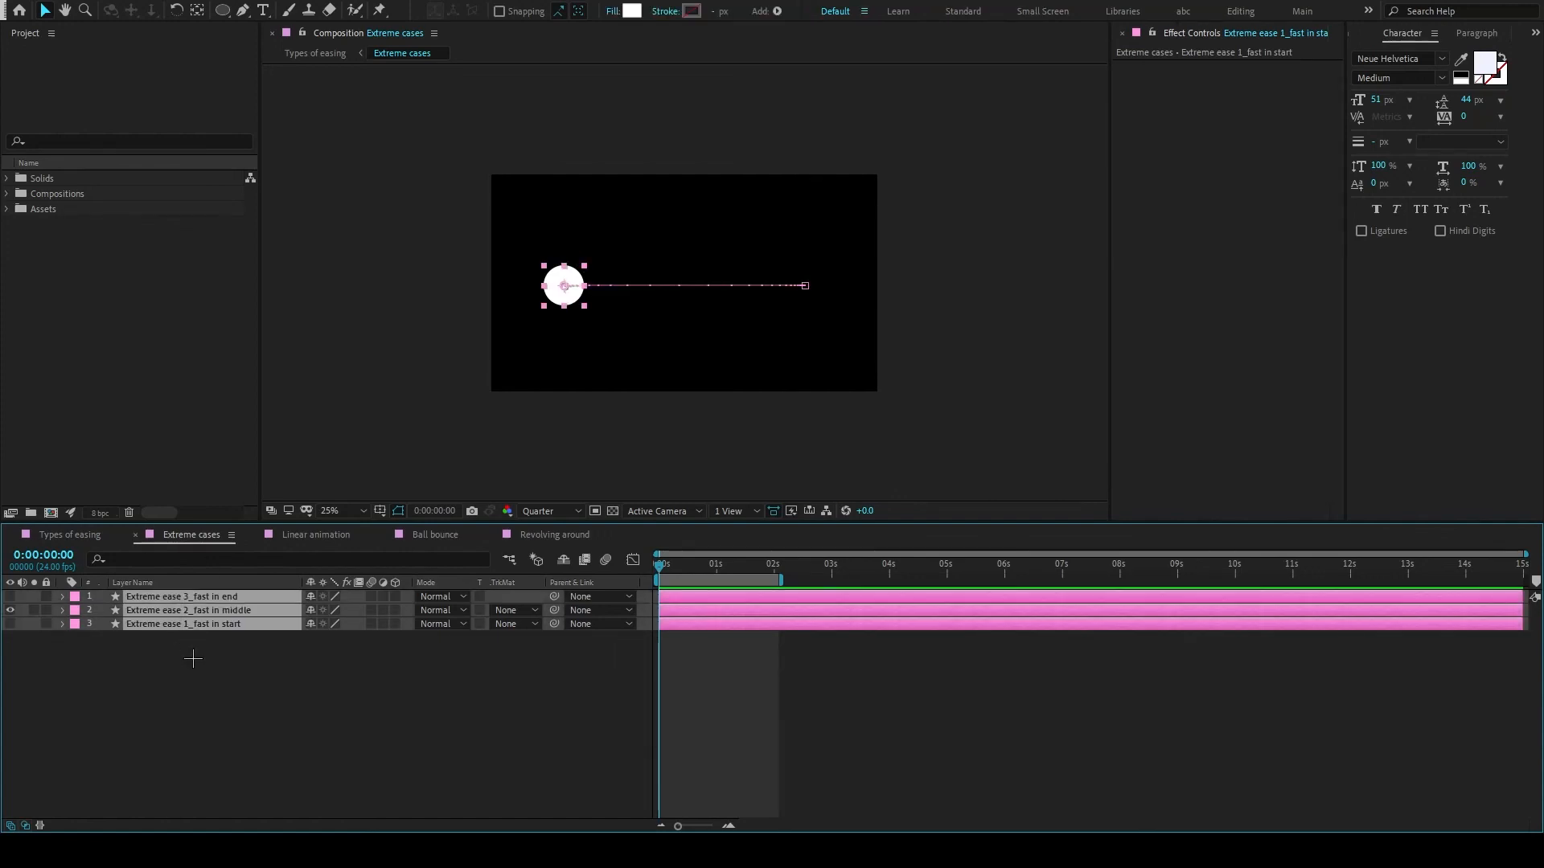
{"action": "left_click", "coordinate": [142, 639]}
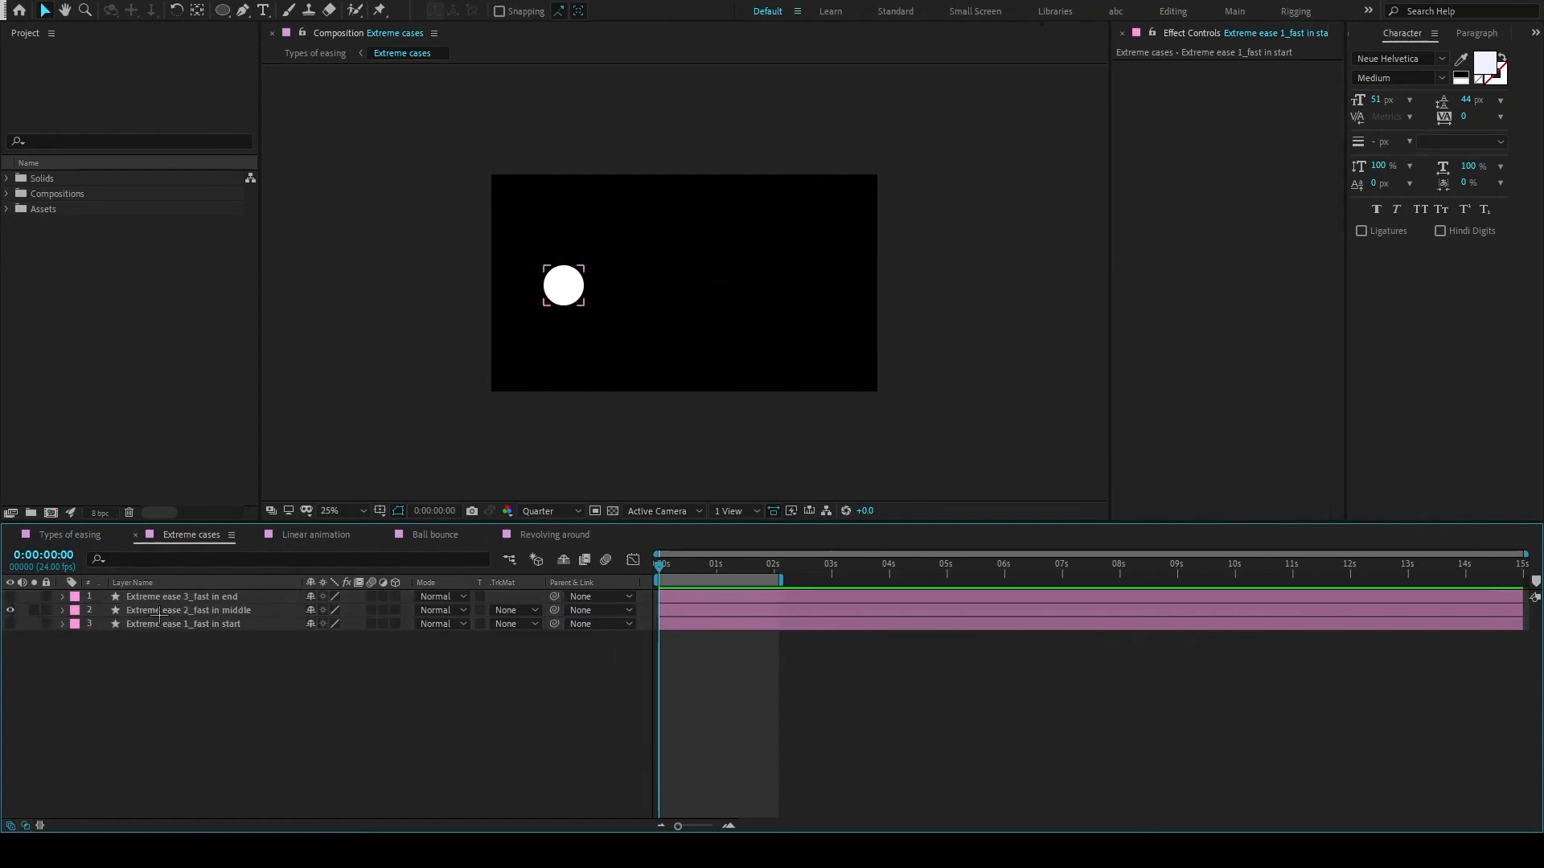
Preview the motion of the Extreme ease 2_fast in middle layer
{"action": "left_click", "coordinate": [159, 611]}
{"action": "left_click", "coordinate": [179, 653]}
{"action": "key", "text": "space"}
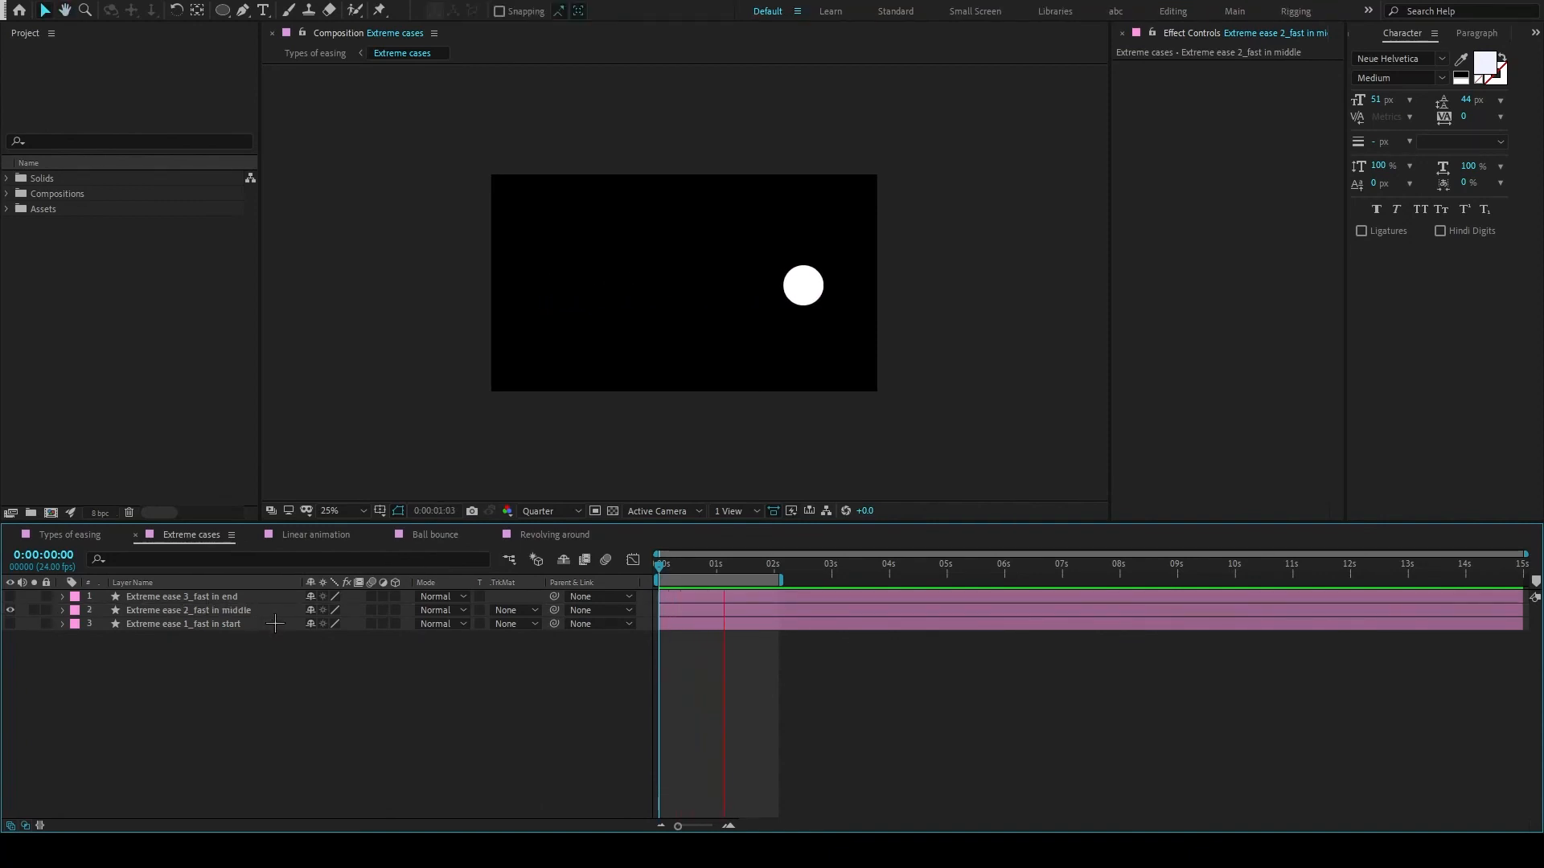
Reveal the X Position keyframes of the Extreme ease 2_fast in middle layer and briefly check them in the graph editor
{"action": "left_click", "coordinate": [670, 611]}
{"action": "key", "text": "u"}
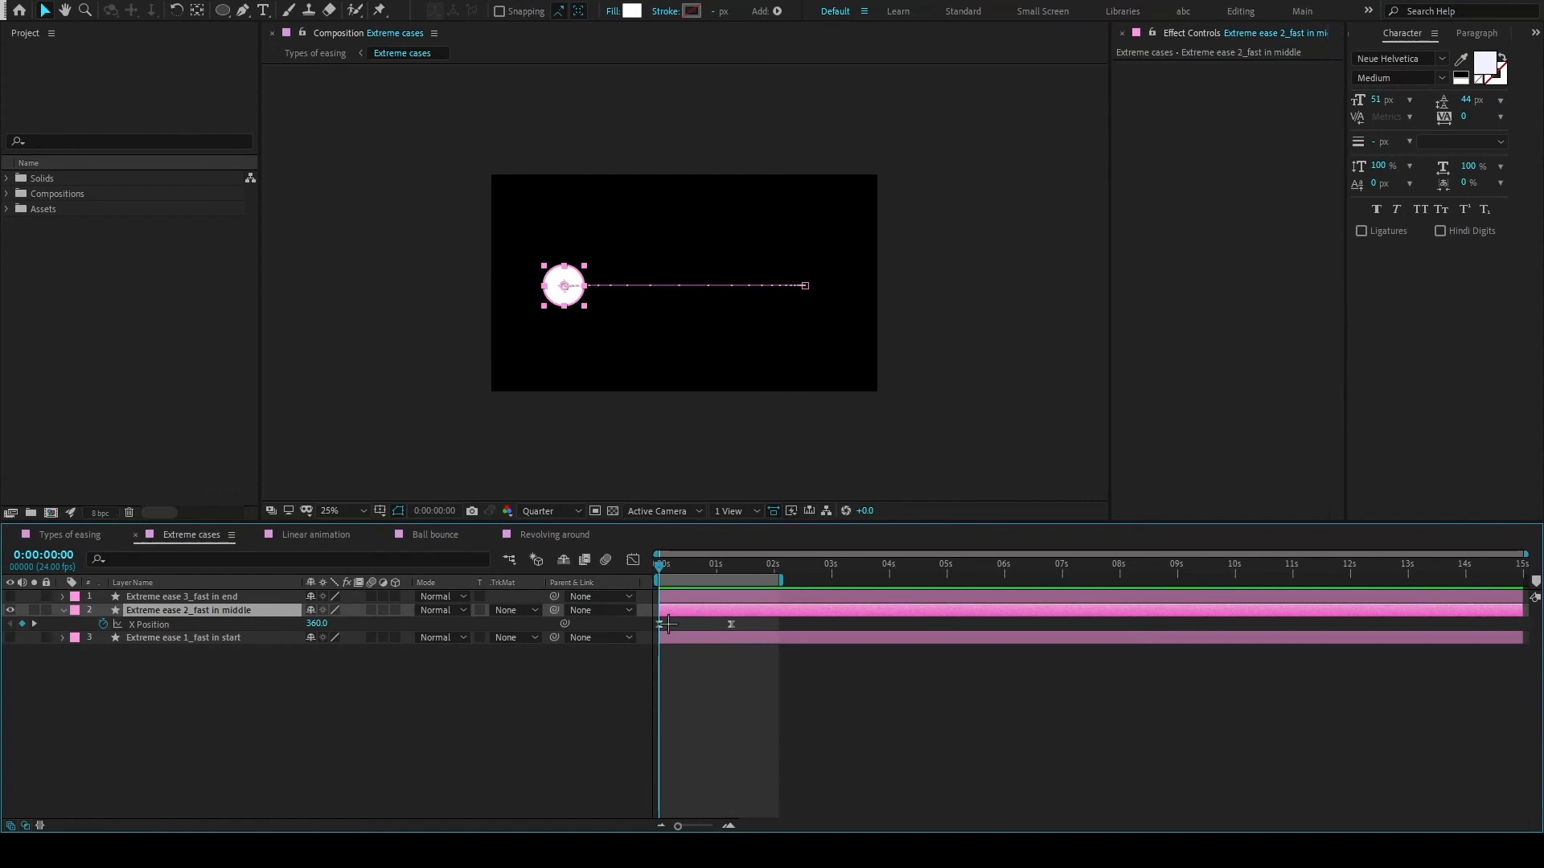
{"action": "left_click", "coordinate": [663, 624]}
{"action": "left_click", "coordinate": [634, 561]}
{"action": "left_click", "coordinate": [634, 560]}
{"action": "left_click", "coordinate": [659, 624]}
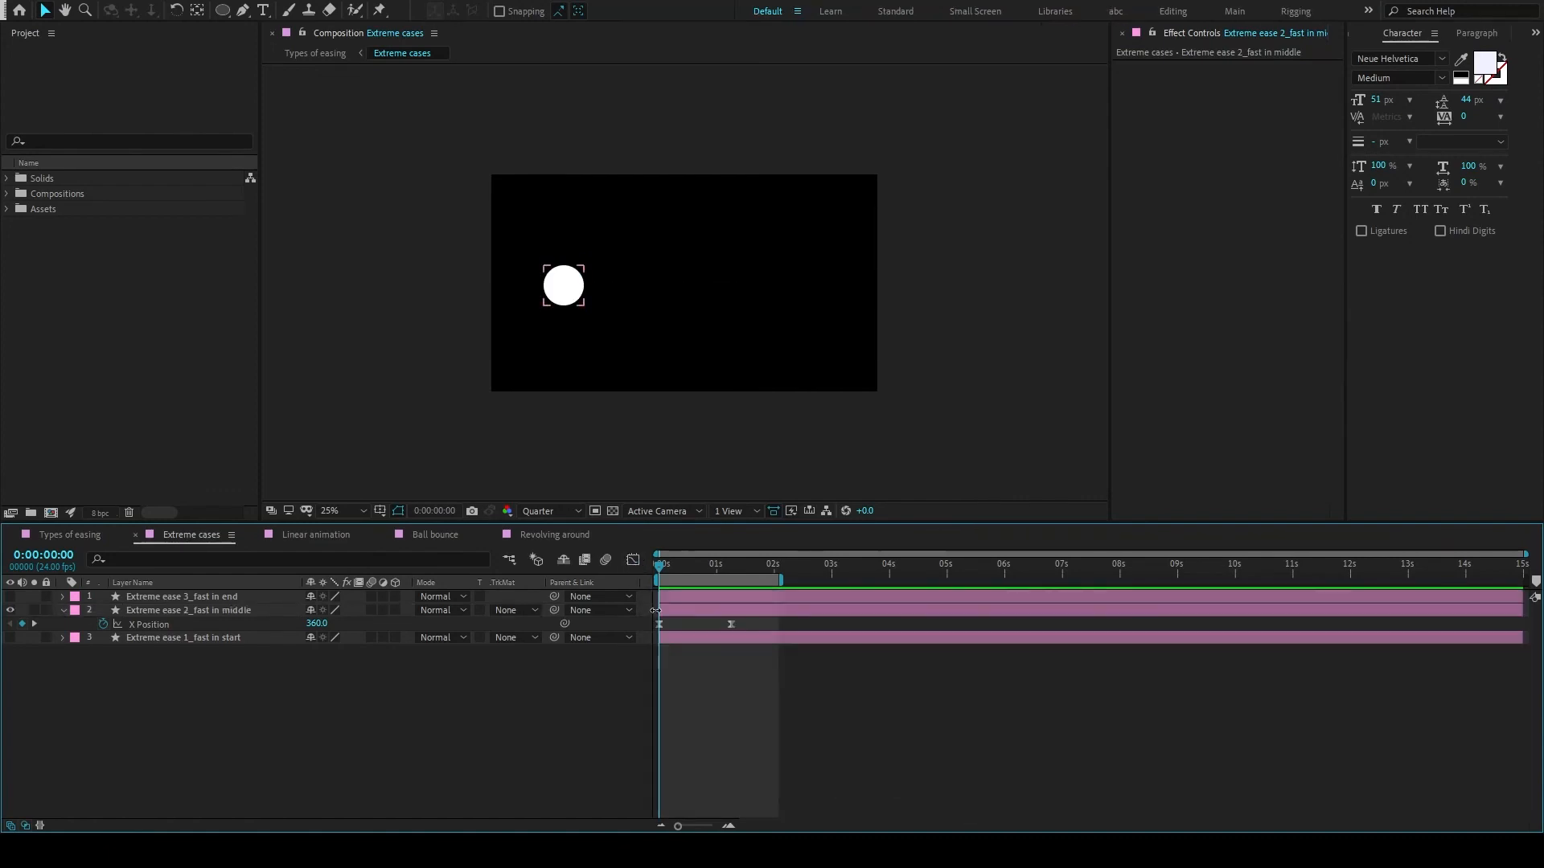
Examine the X Position curve of the Extreme ease 2_fast in middle layer in the graph editor and collapse the layer
{"action": "left_click", "coordinate": [633, 561]}
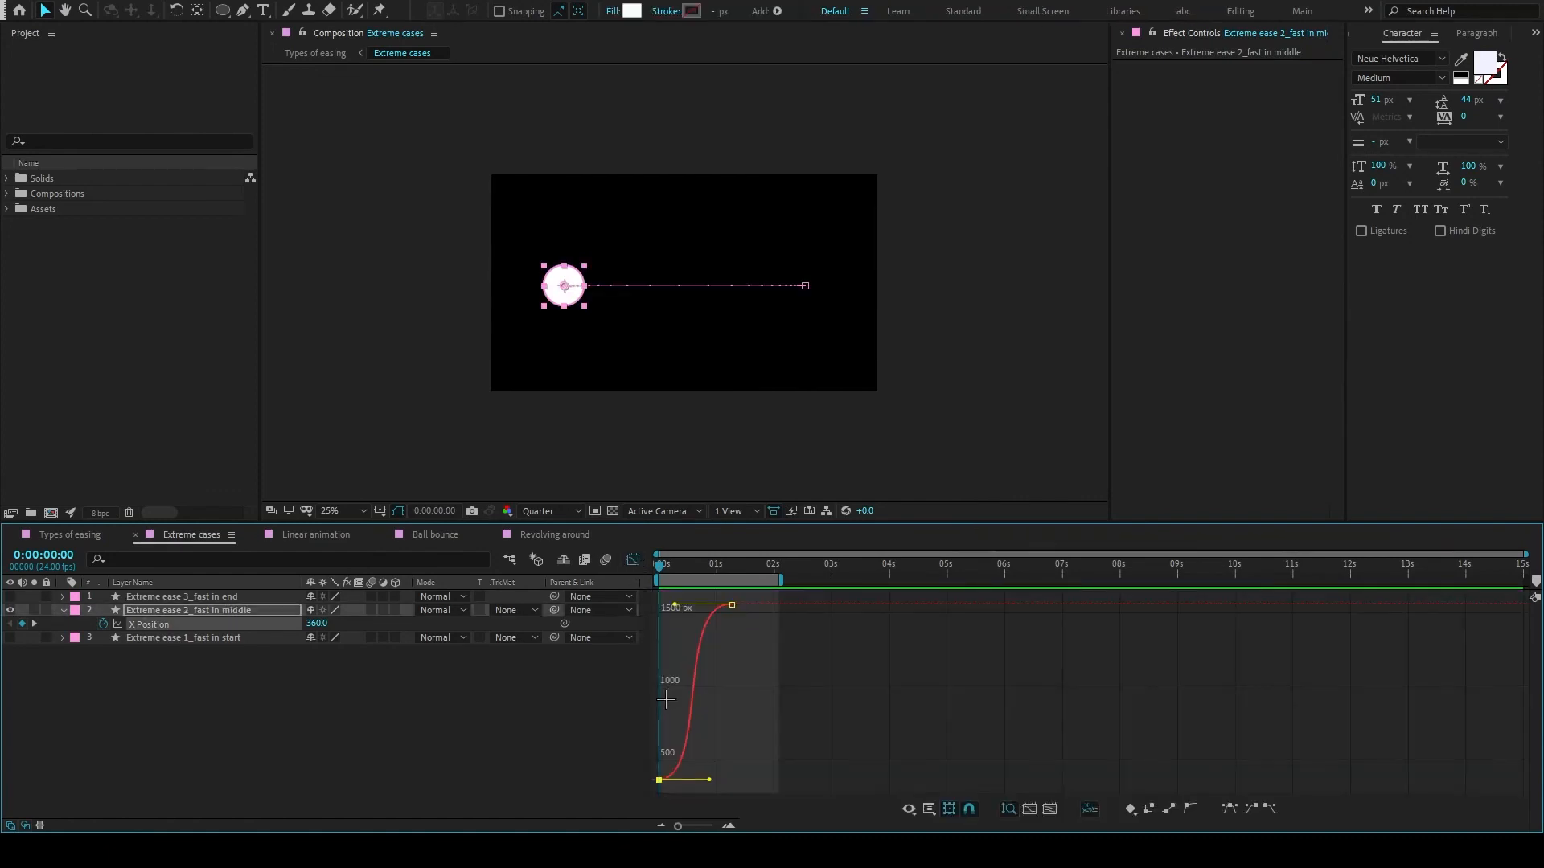
{"action": "scroll", "coordinate": [663, 709], "scroll_direction": "up", "scroll_amount": 4}
{"action": "left_click_drag", "start_coordinate": [772, 825], "coordinate": [702, 824]}
{"action": "left_click", "coordinate": [633, 560]}
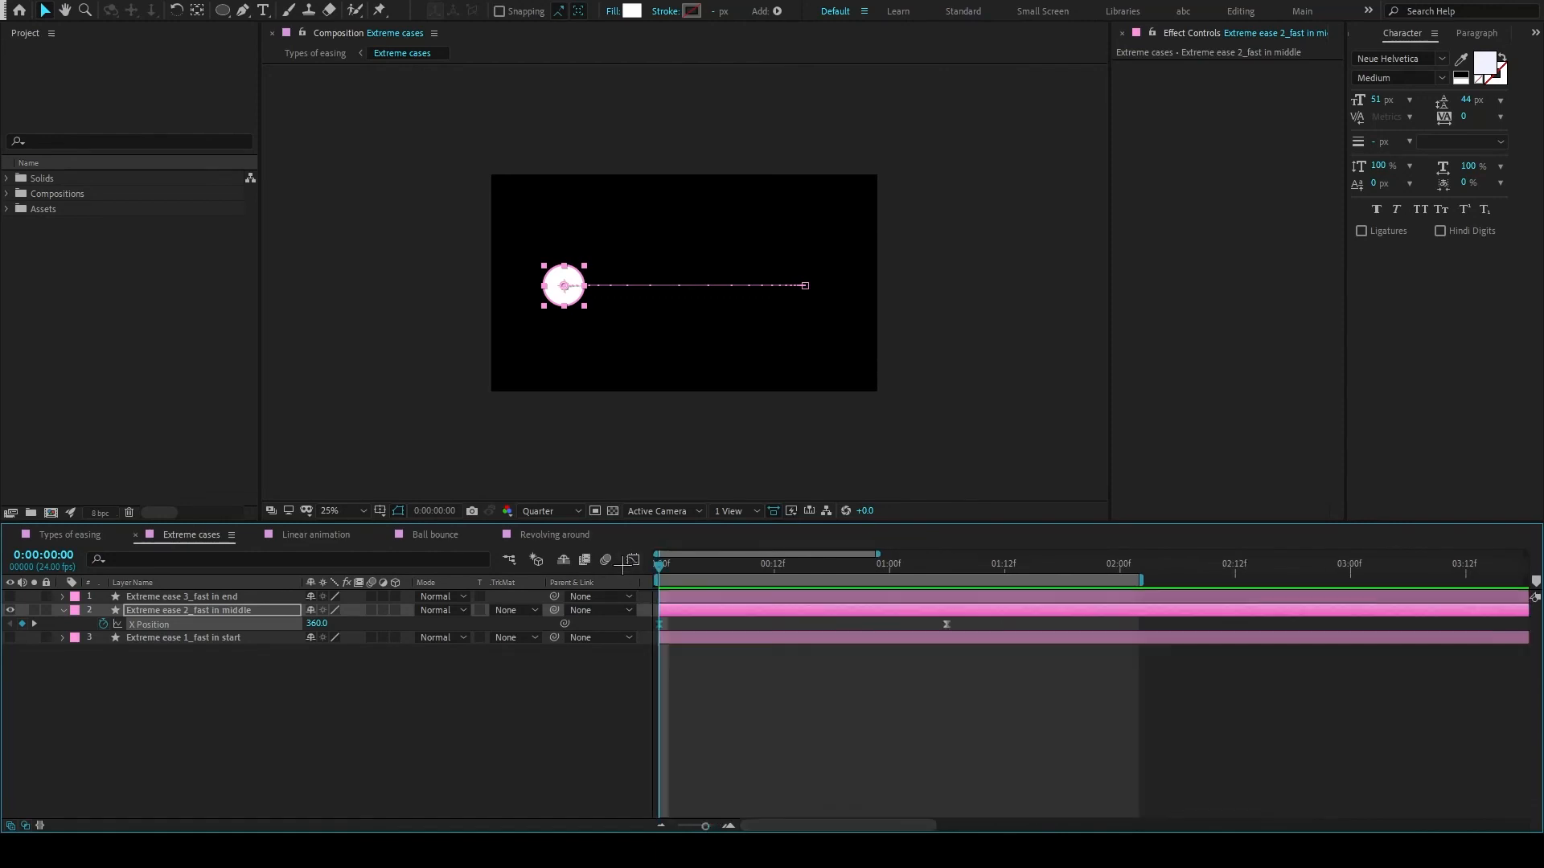
{"action": "scroll", "coordinate": [410, 685], "scroll_direction": "down", "scroll_amount": 3}
{"action": "left_click", "coordinate": [410, 686]}
{"action": "scroll", "coordinate": [762, 682], "scroll_direction": "down", "scroll_amount": 3}
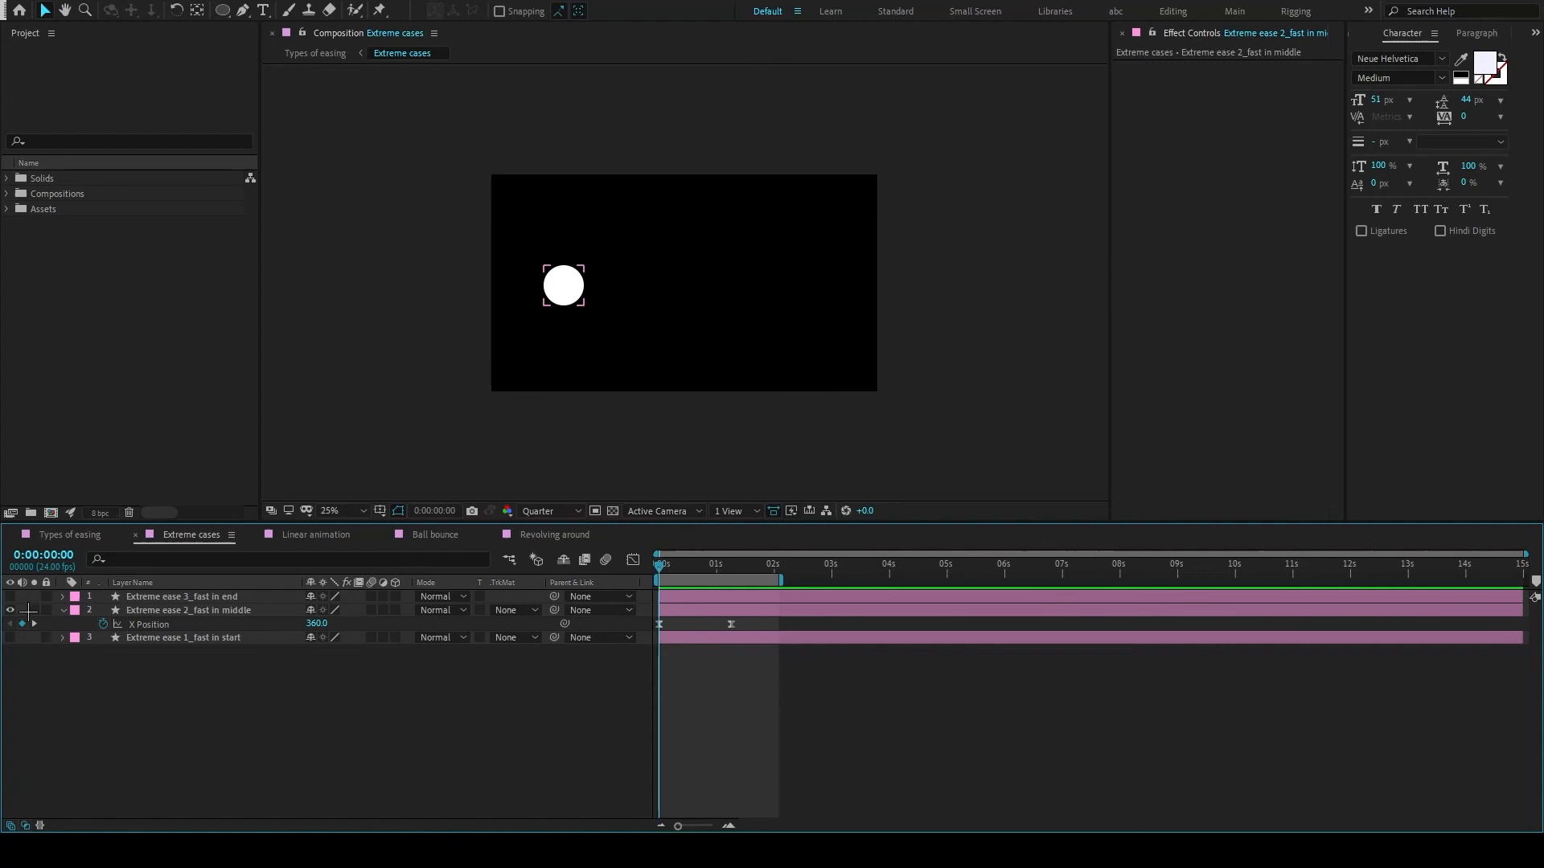
{"action": "left_click", "coordinate": [62, 609]}
Return to Types of easing, show the Ctrl + click and Hold keyframe layer instead of Extreme cases, and reveal its keyframes
{"action": "left_click", "coordinate": [70, 535]}
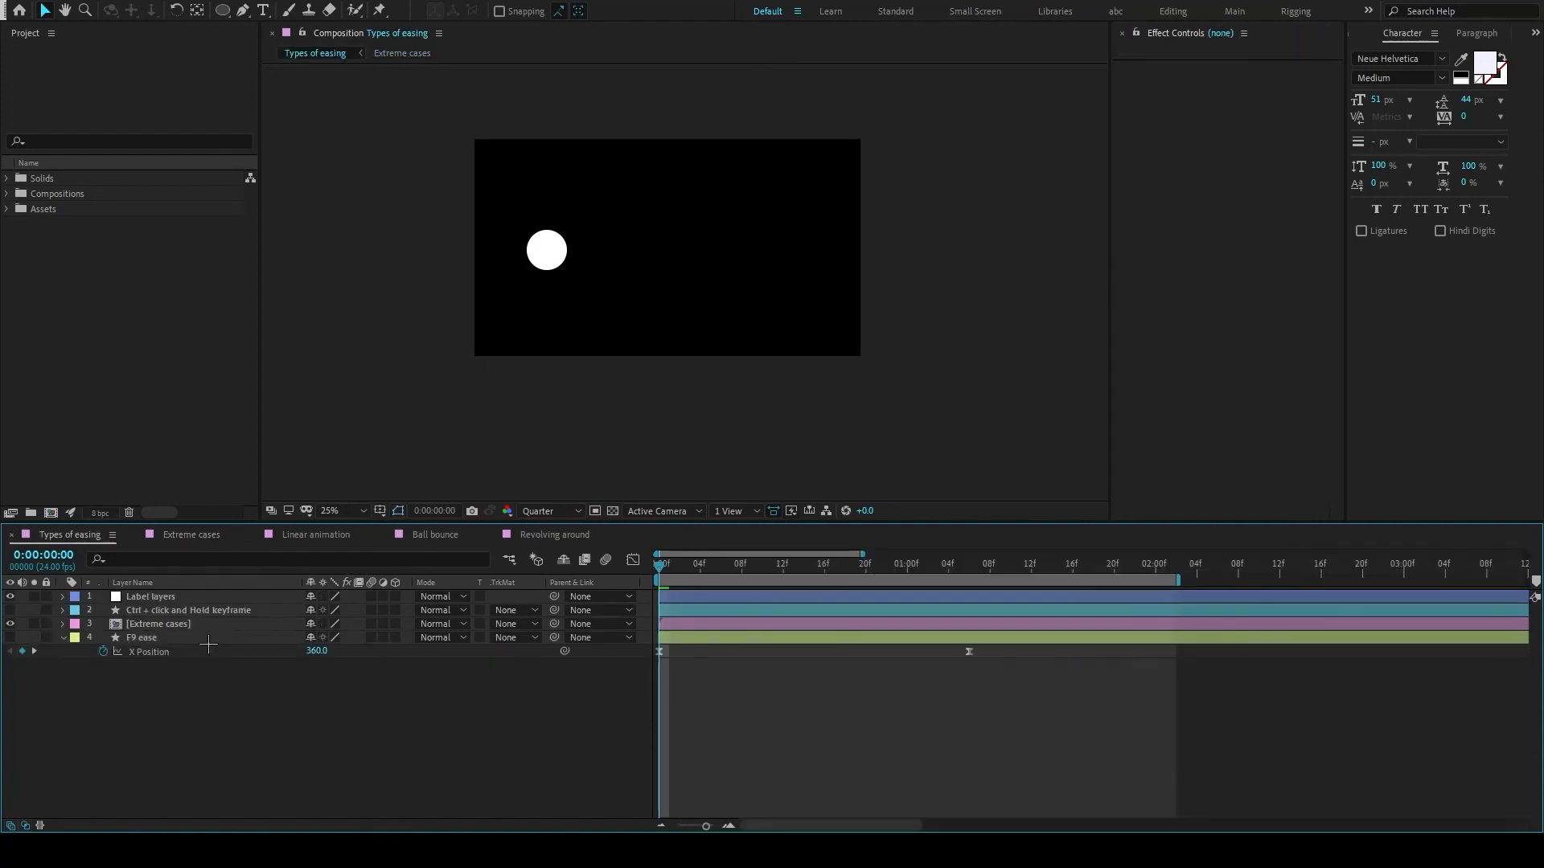
{"action": "left_click", "coordinate": [10, 624]}
{"action": "left_click", "coordinate": [10, 611]}
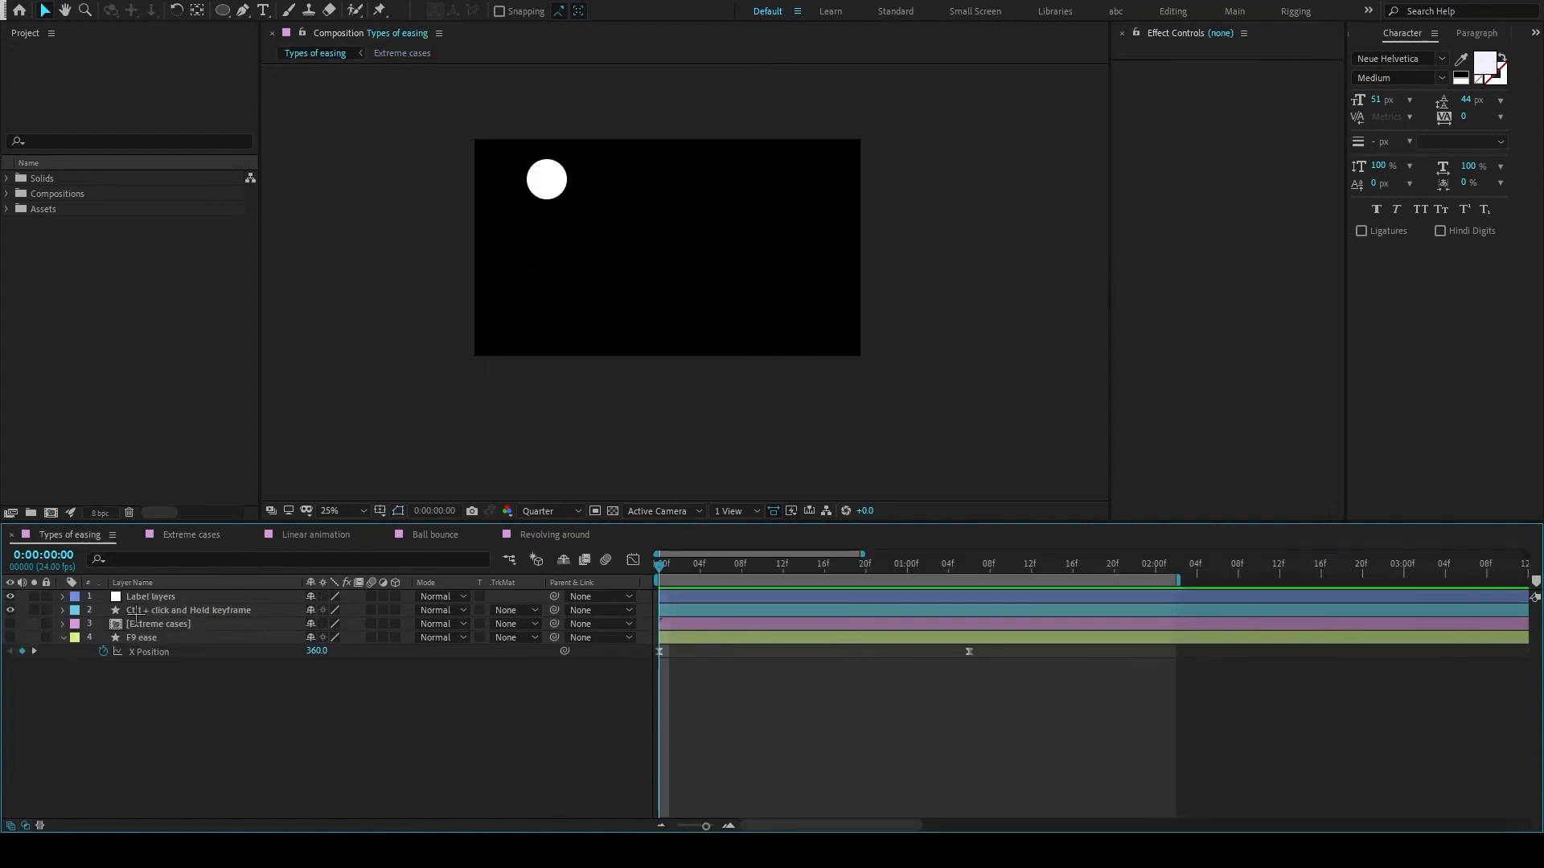
{"action": "left_click", "coordinate": [137, 610]}
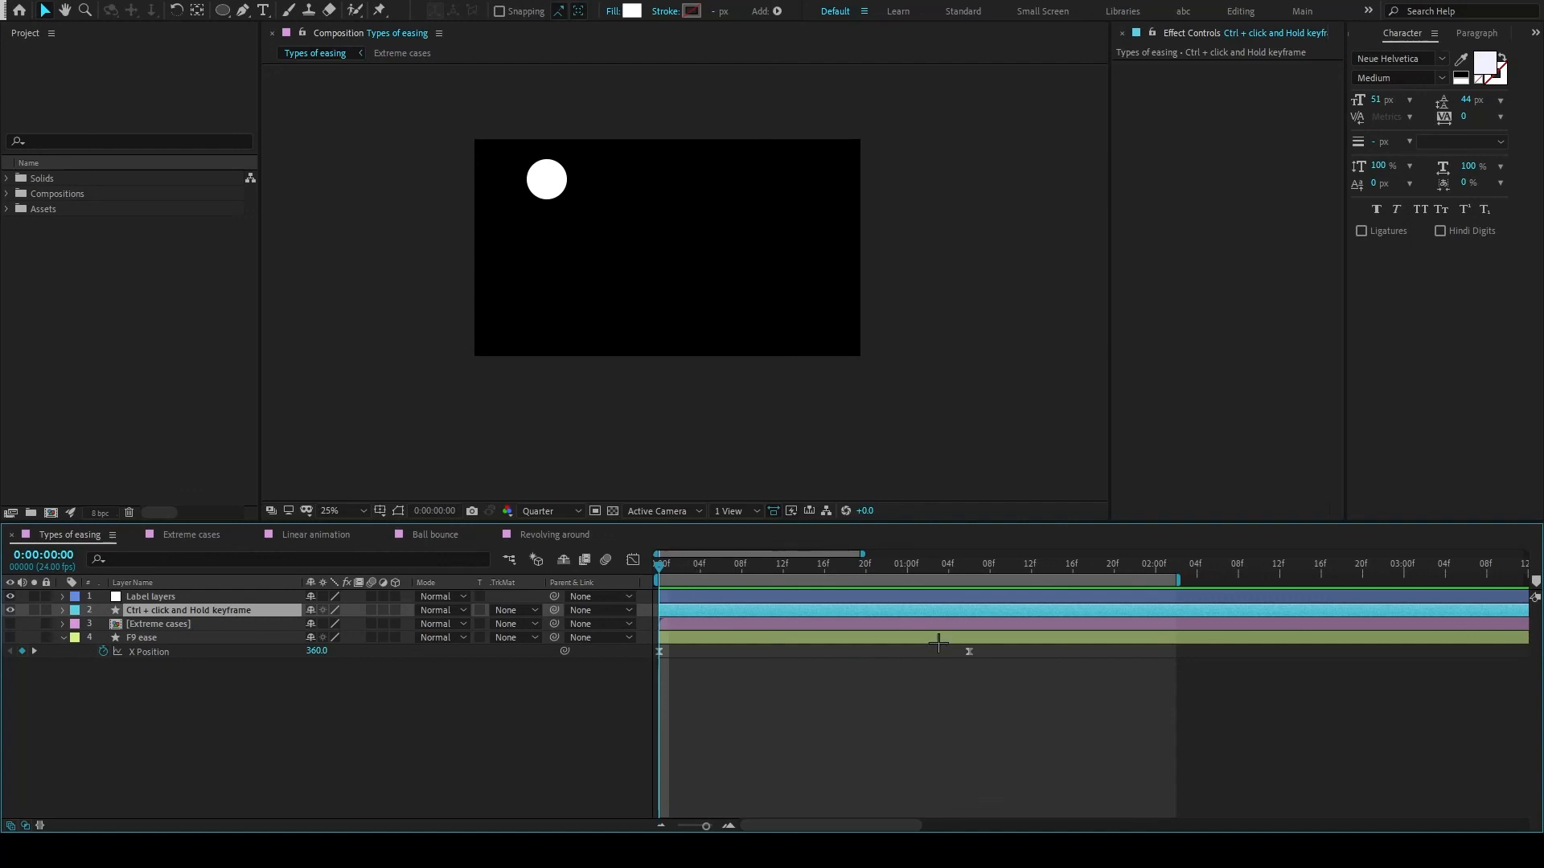
{"action": "key", "text": "u"}
{"action": "left_click", "coordinate": [765, 683]}
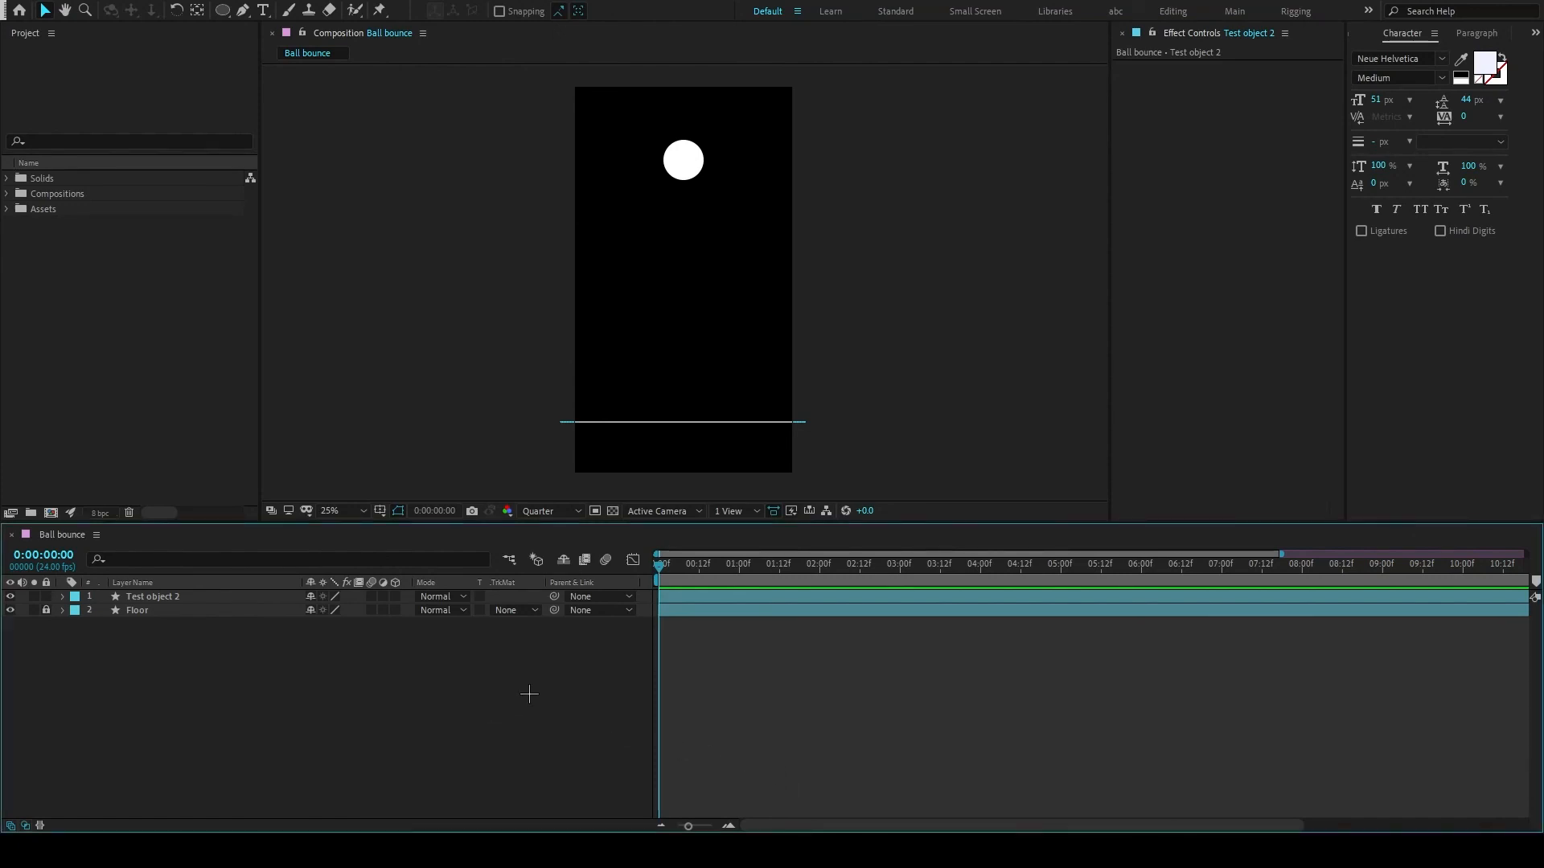
Import the ball bounce sketch PNG into the project
{"action": "left_click", "coordinate": [131, 285]}
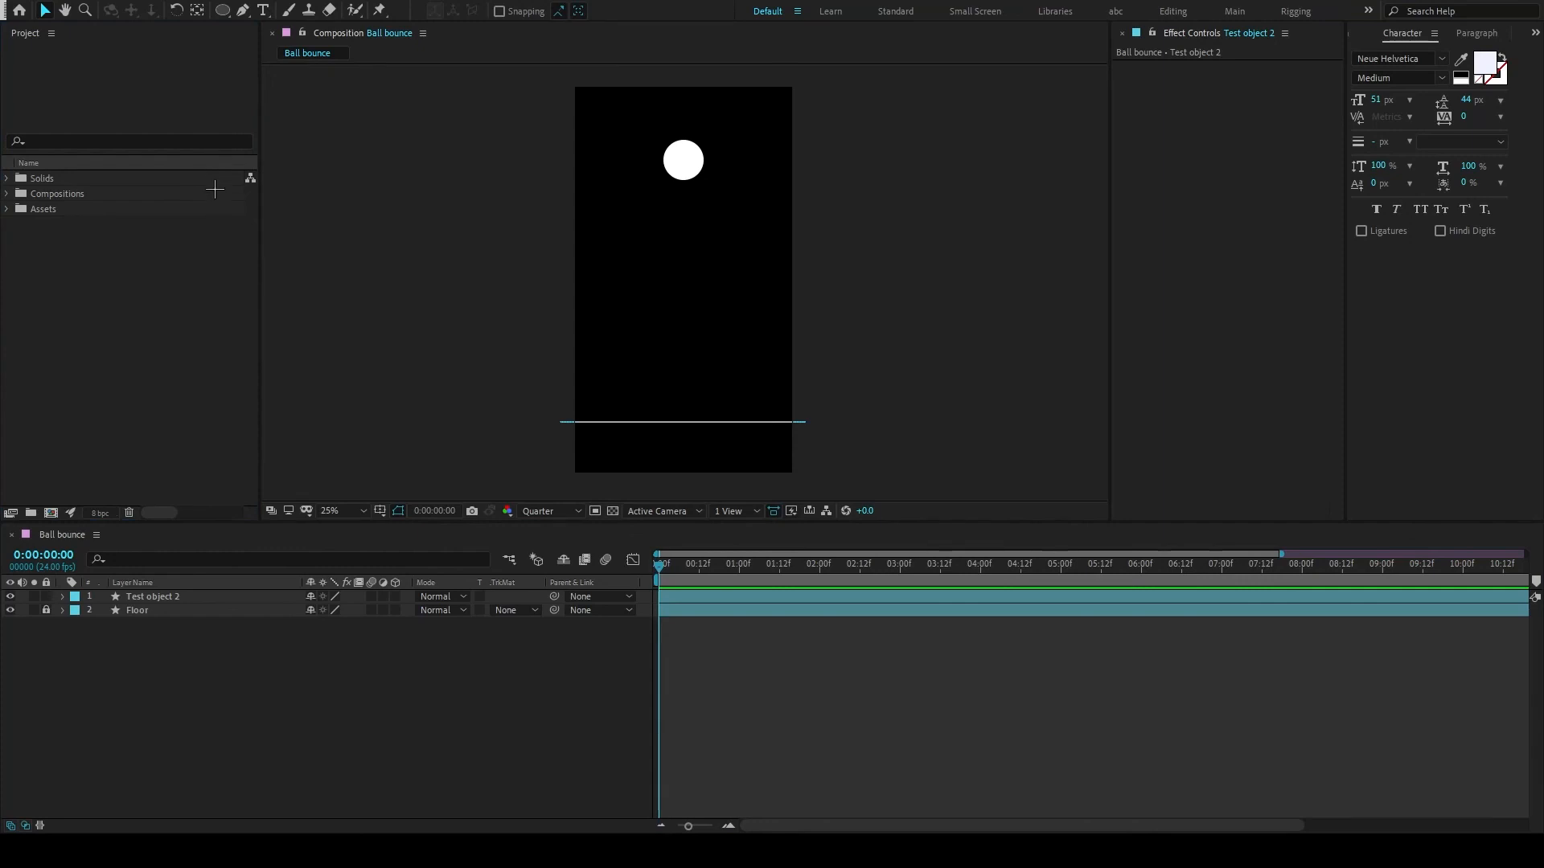
{"action": "left_click_drag", "start_coordinate": [218, 182], "coordinate": [205, 197]}
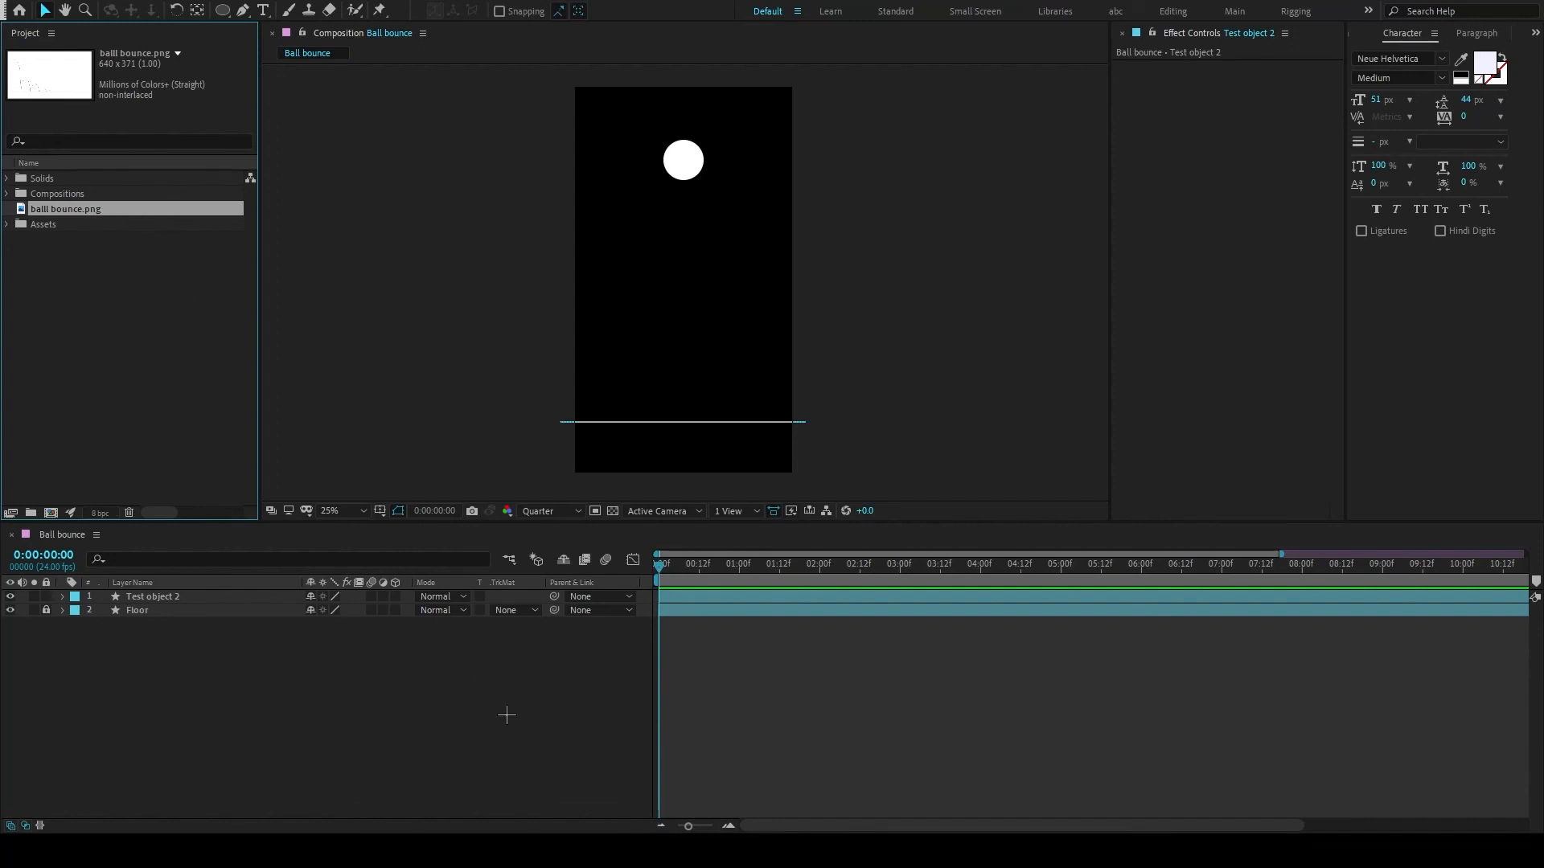
{"action": "left_click", "coordinate": [506, 715]}
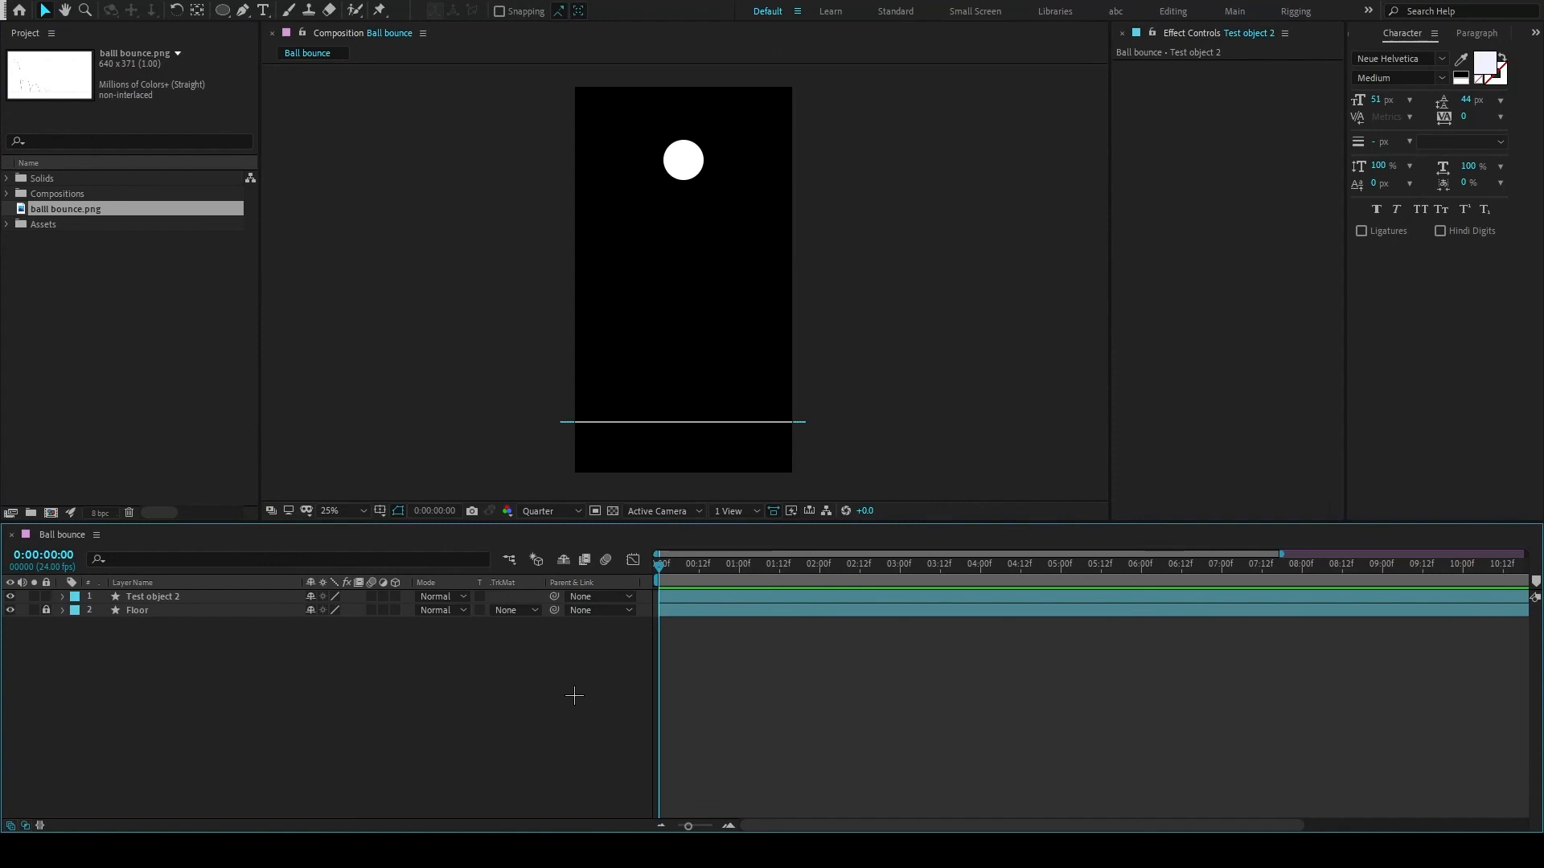
{"action": "left_click", "coordinate": [159, 391]}
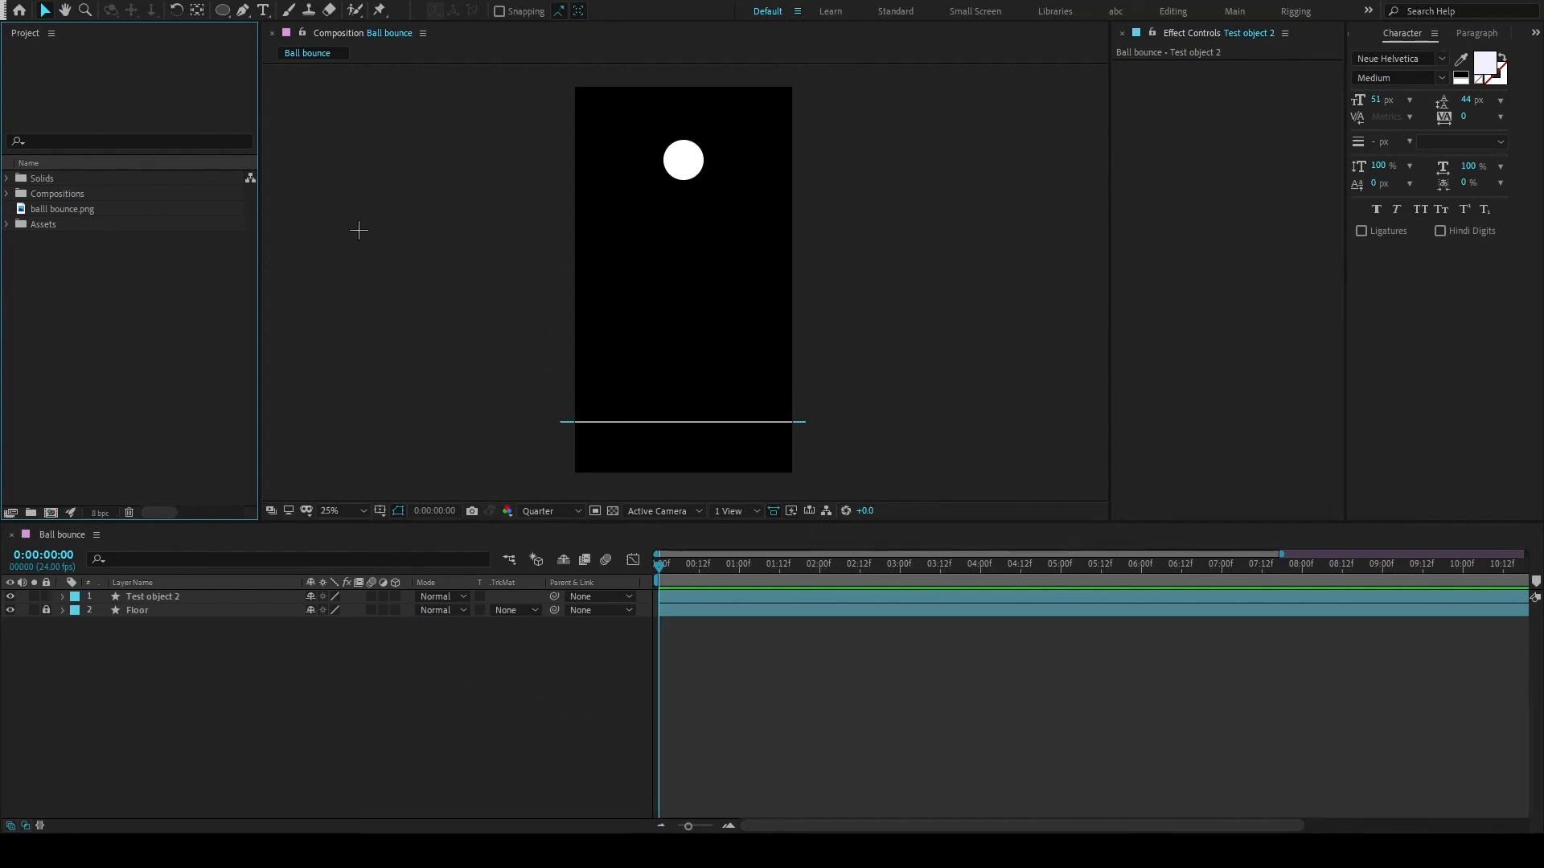
Open the imported bounce sketch to examine the ball's path and return to the Ball bounce composition
{"action": "double_click", "coordinate": [90, 209]}
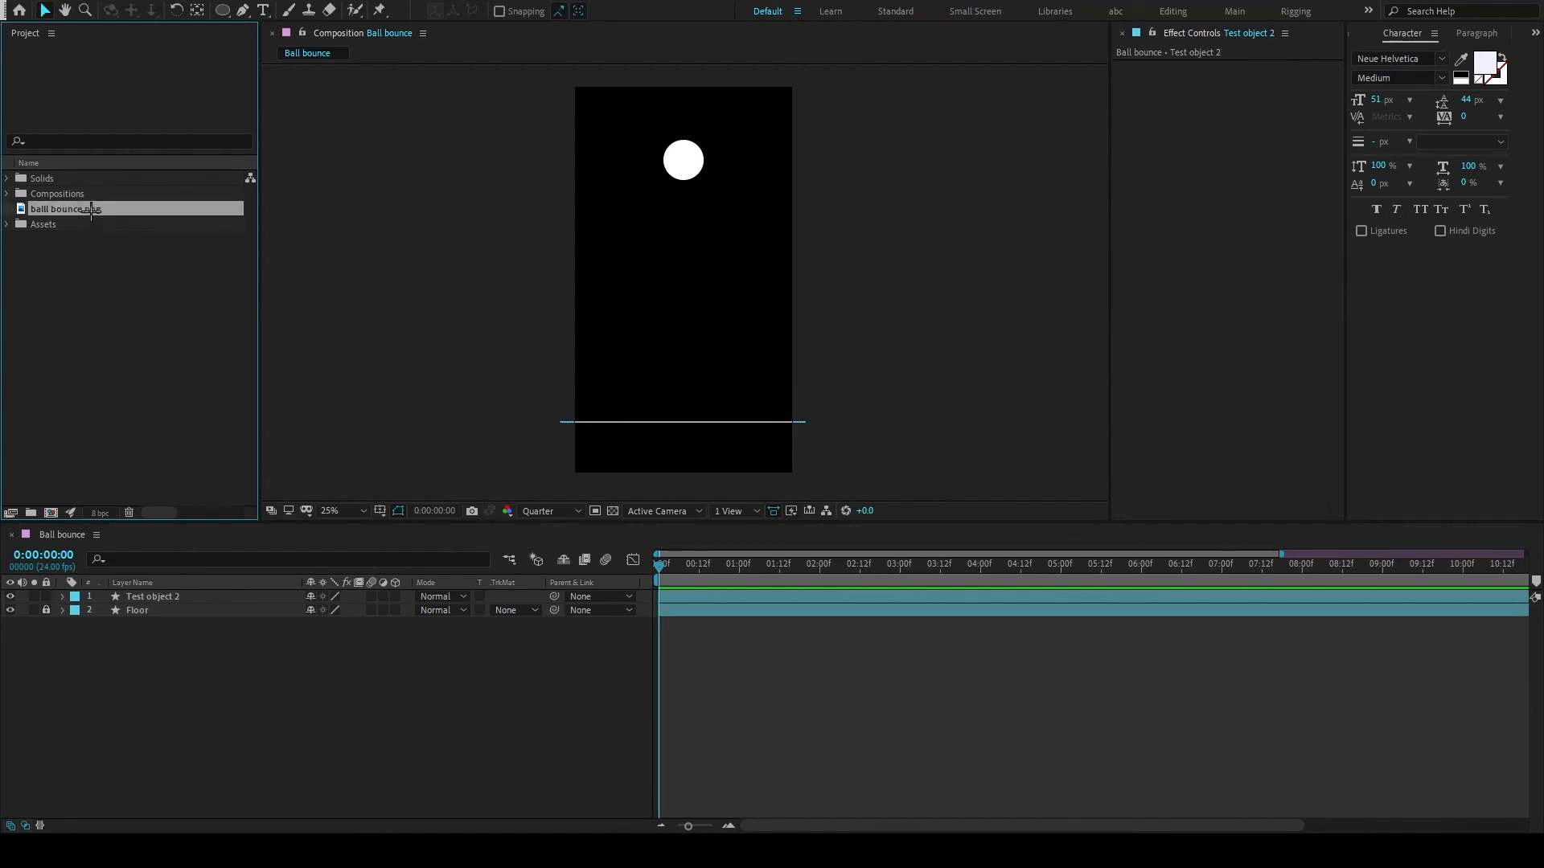
{"action": "scroll", "coordinate": [657, 305], "scroll_direction": "up", "scroll_amount": 4}
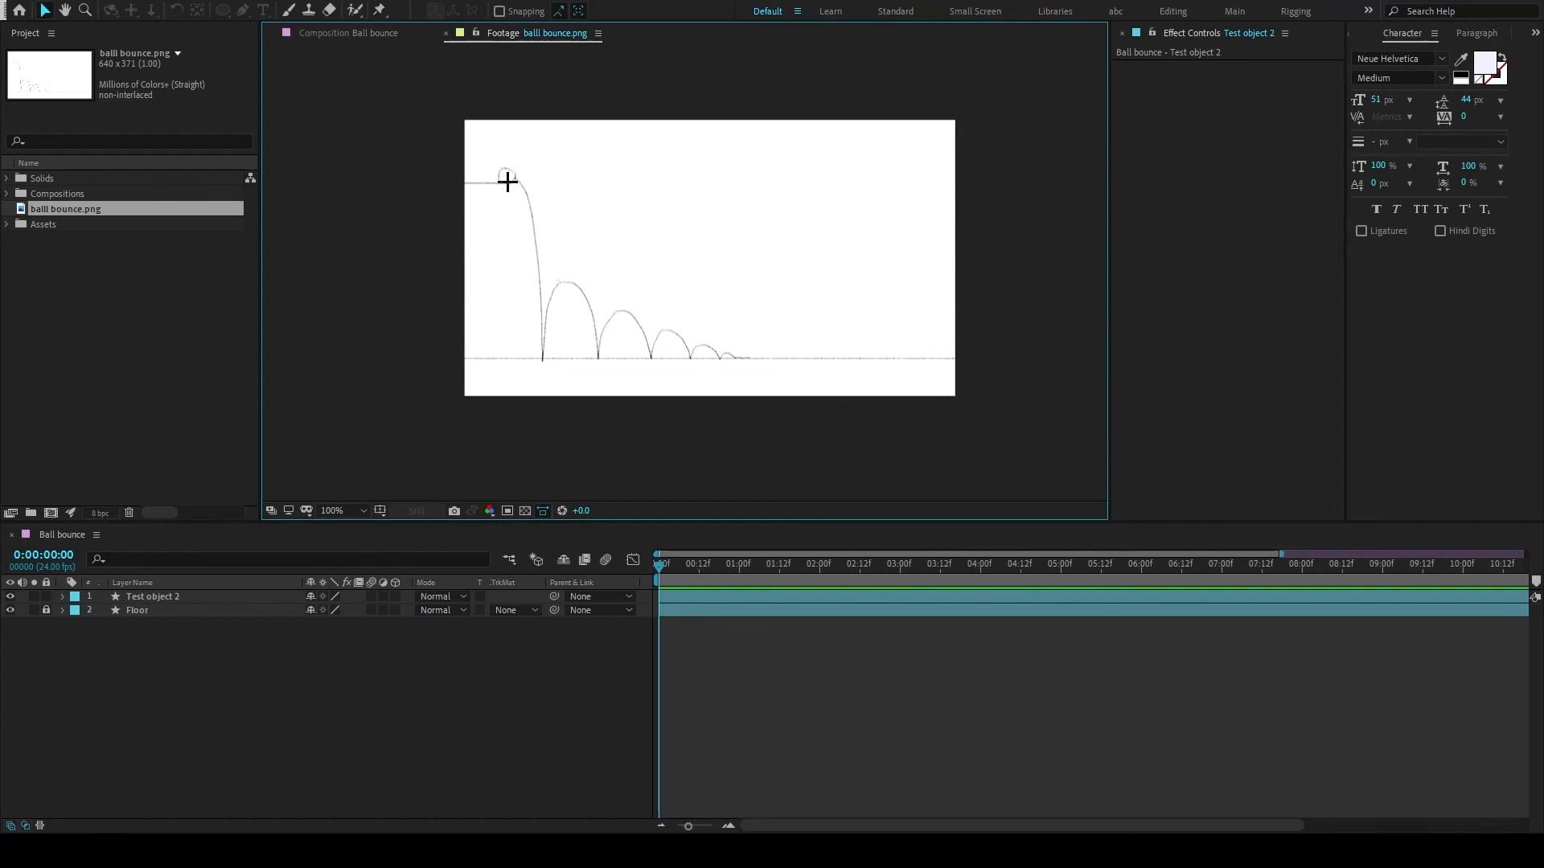
{"action": "left_click", "coordinate": [352, 33]}
{"action": "left_click", "coordinate": [445, 33]}
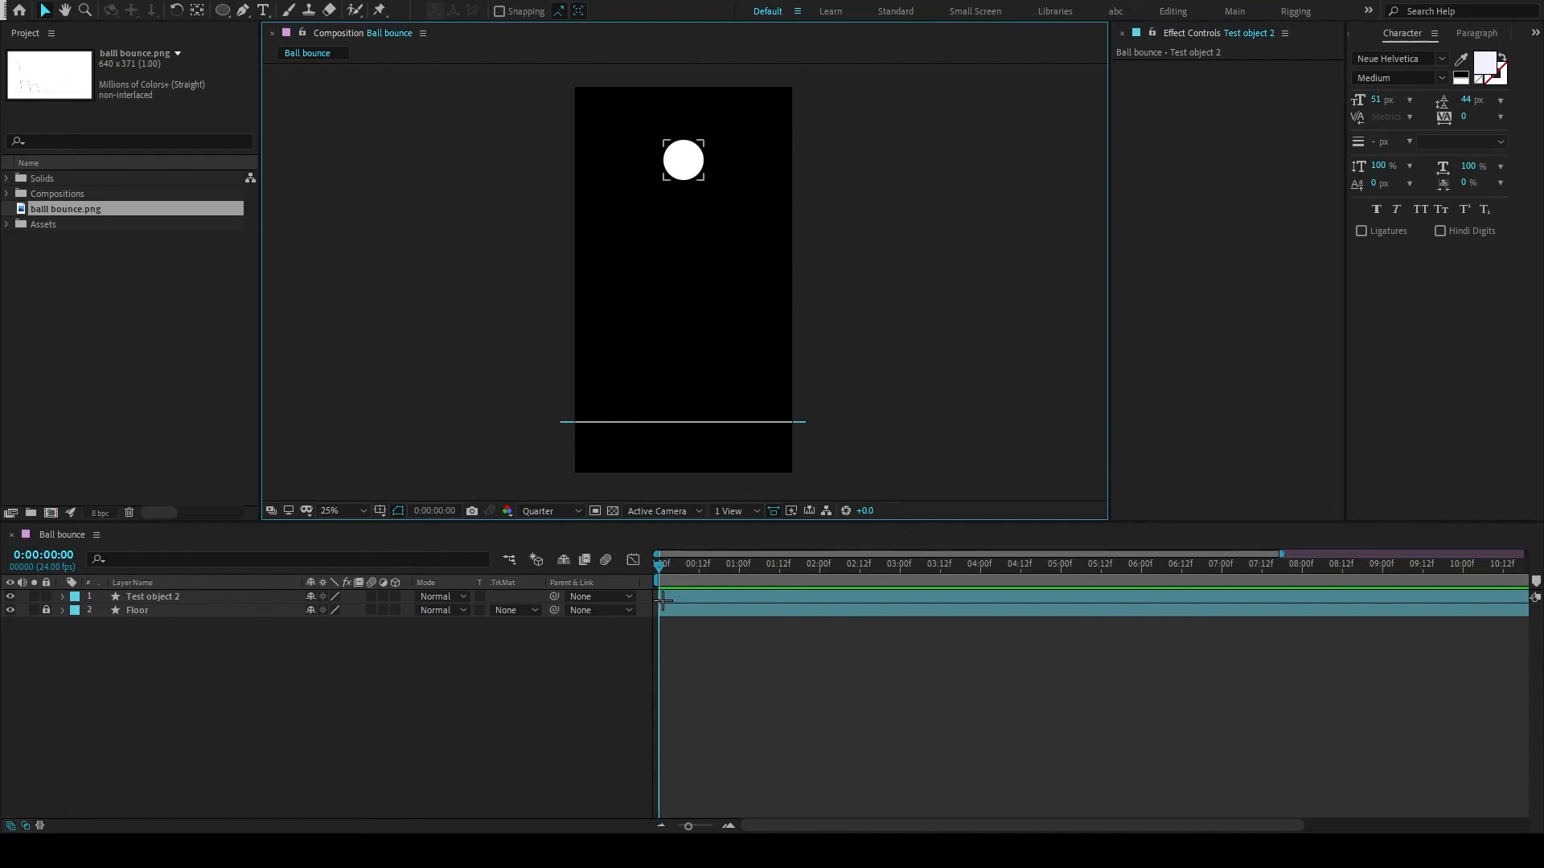
Unlock the existing Floor layer and delete it
{"action": "left_click", "coordinate": [46, 611]}
{"action": "left_click", "coordinate": [44, 611]}
{"action": "left_click", "coordinate": [163, 611]}
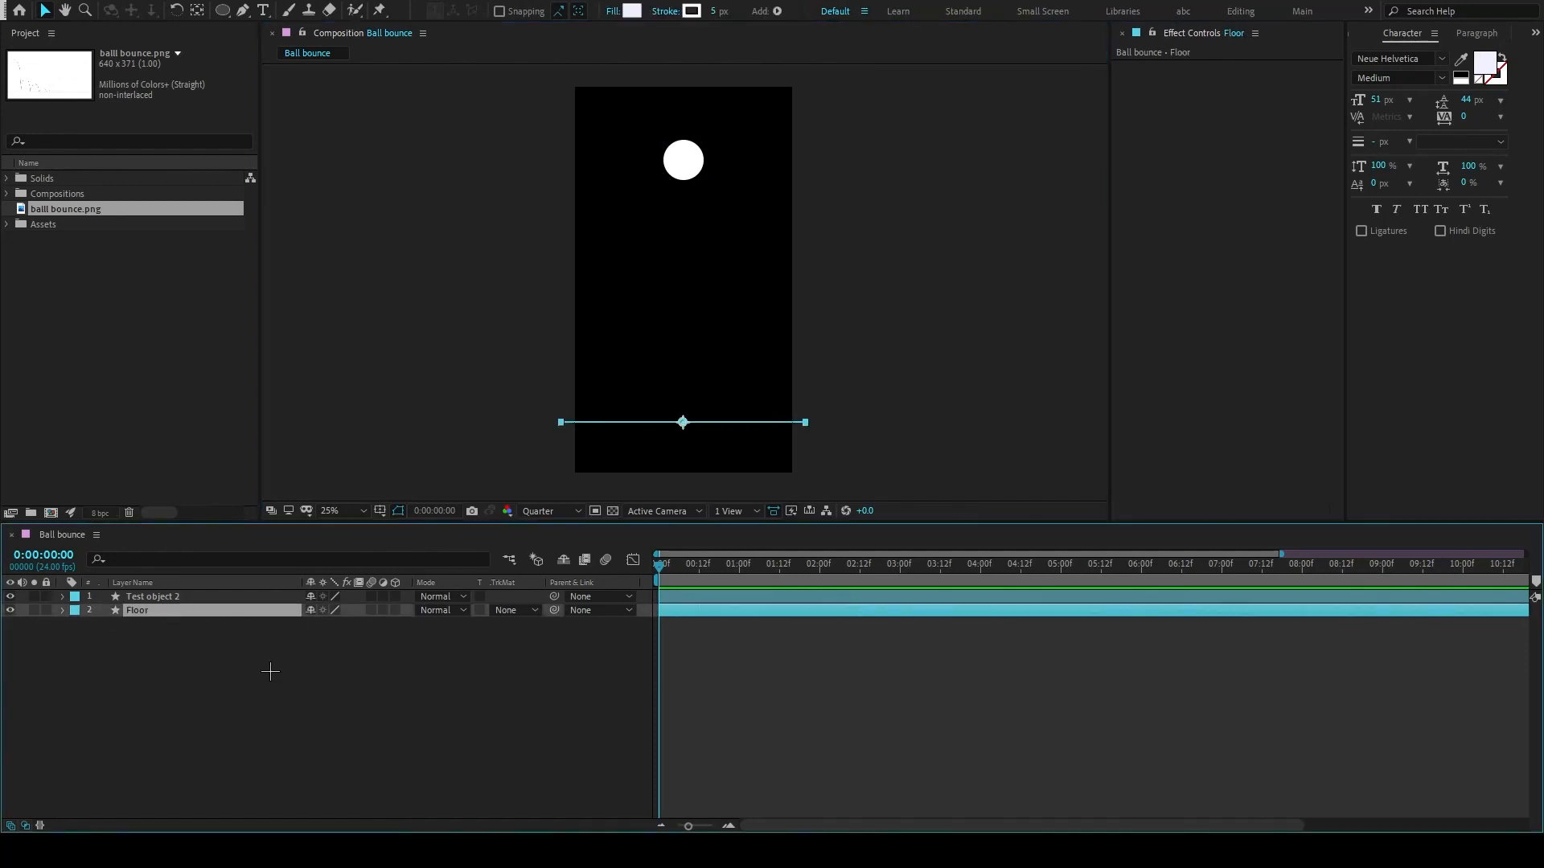
{"action": "key", "text": "Delete"}
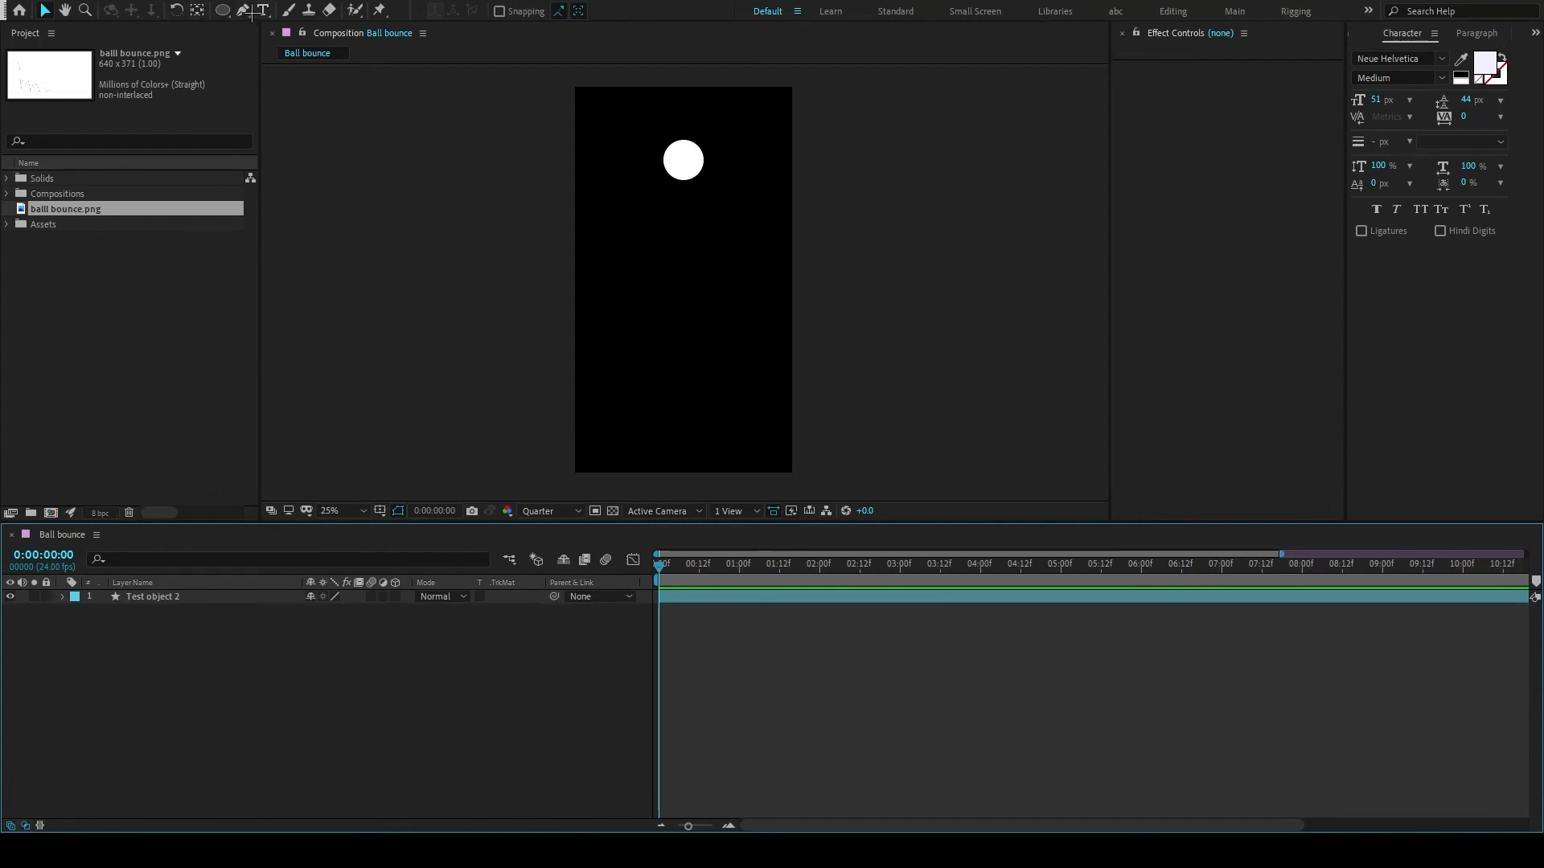
Draw a straight horizontal line with the Pen tool across the lower part of the composition, extending past both side edges
{"action": "left_click", "coordinate": [243, 10]}
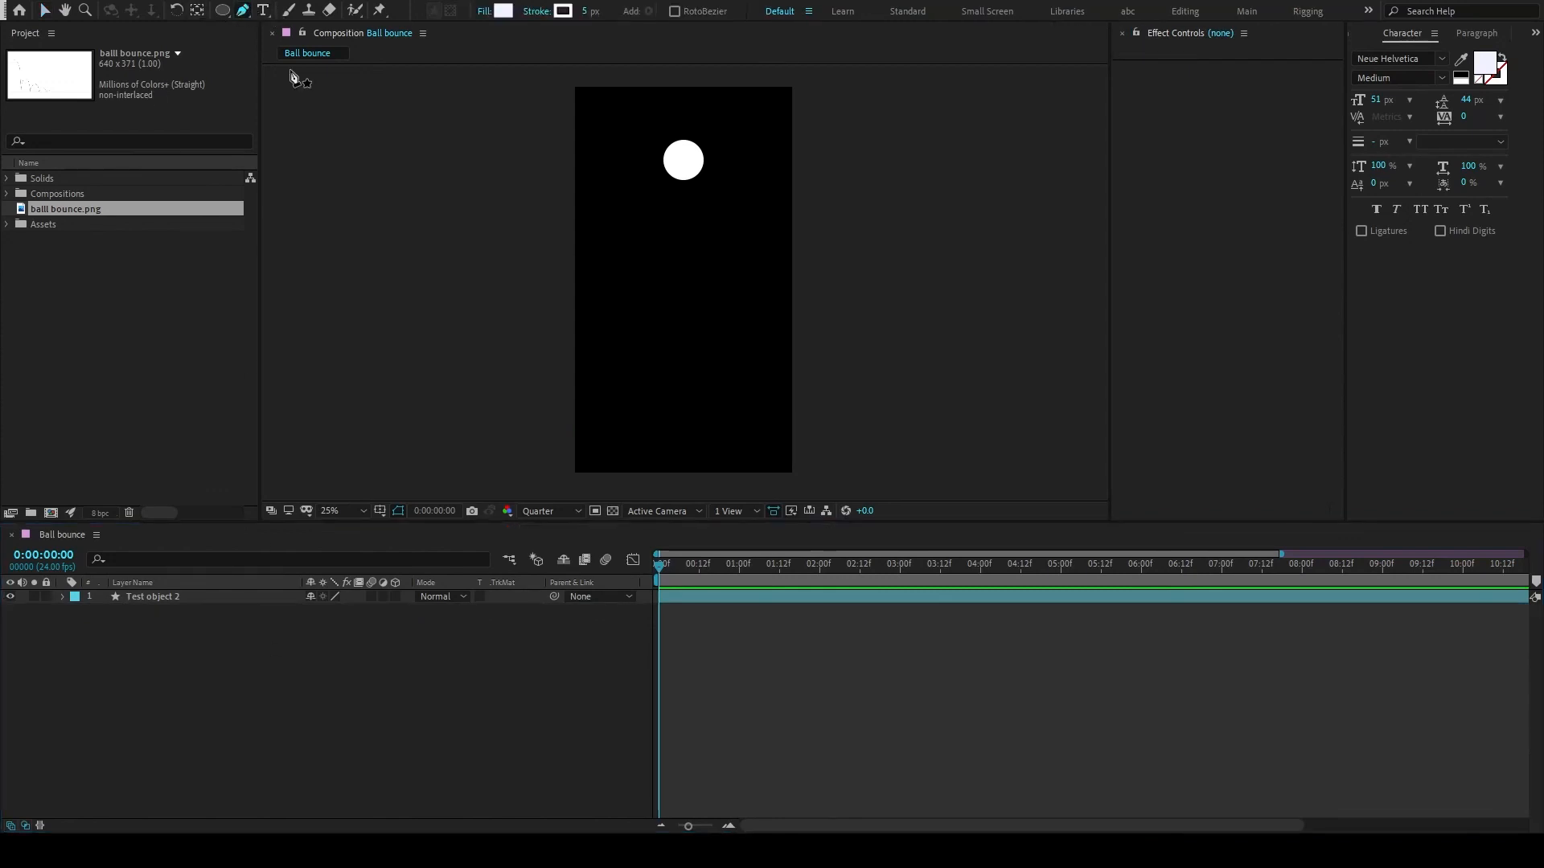
{"action": "left_click", "coordinate": [560, 402]}
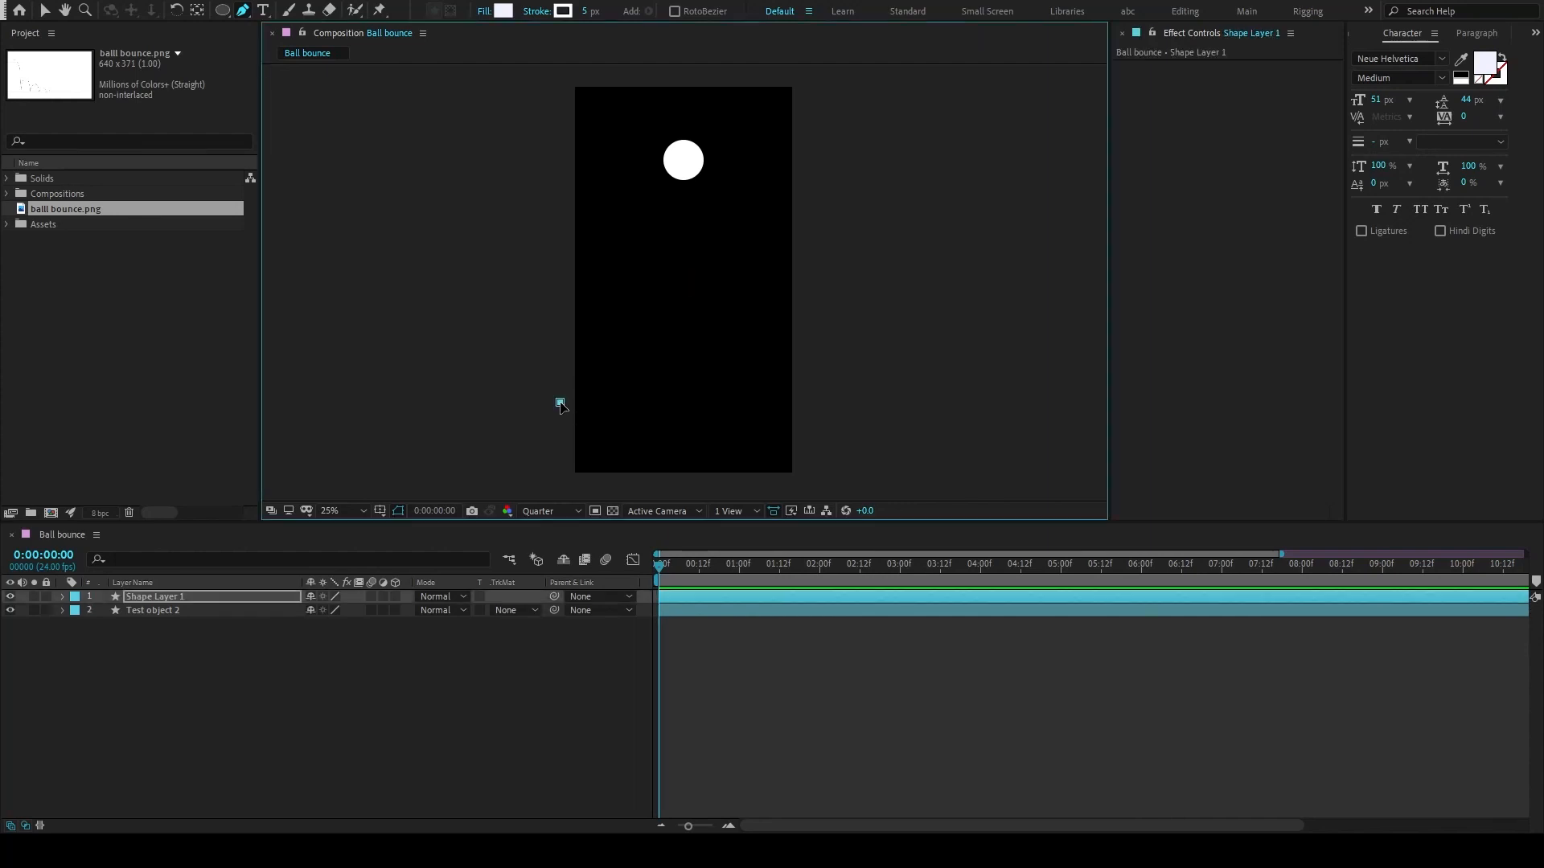
{"action": "left_click", "coordinate": [805, 402]}
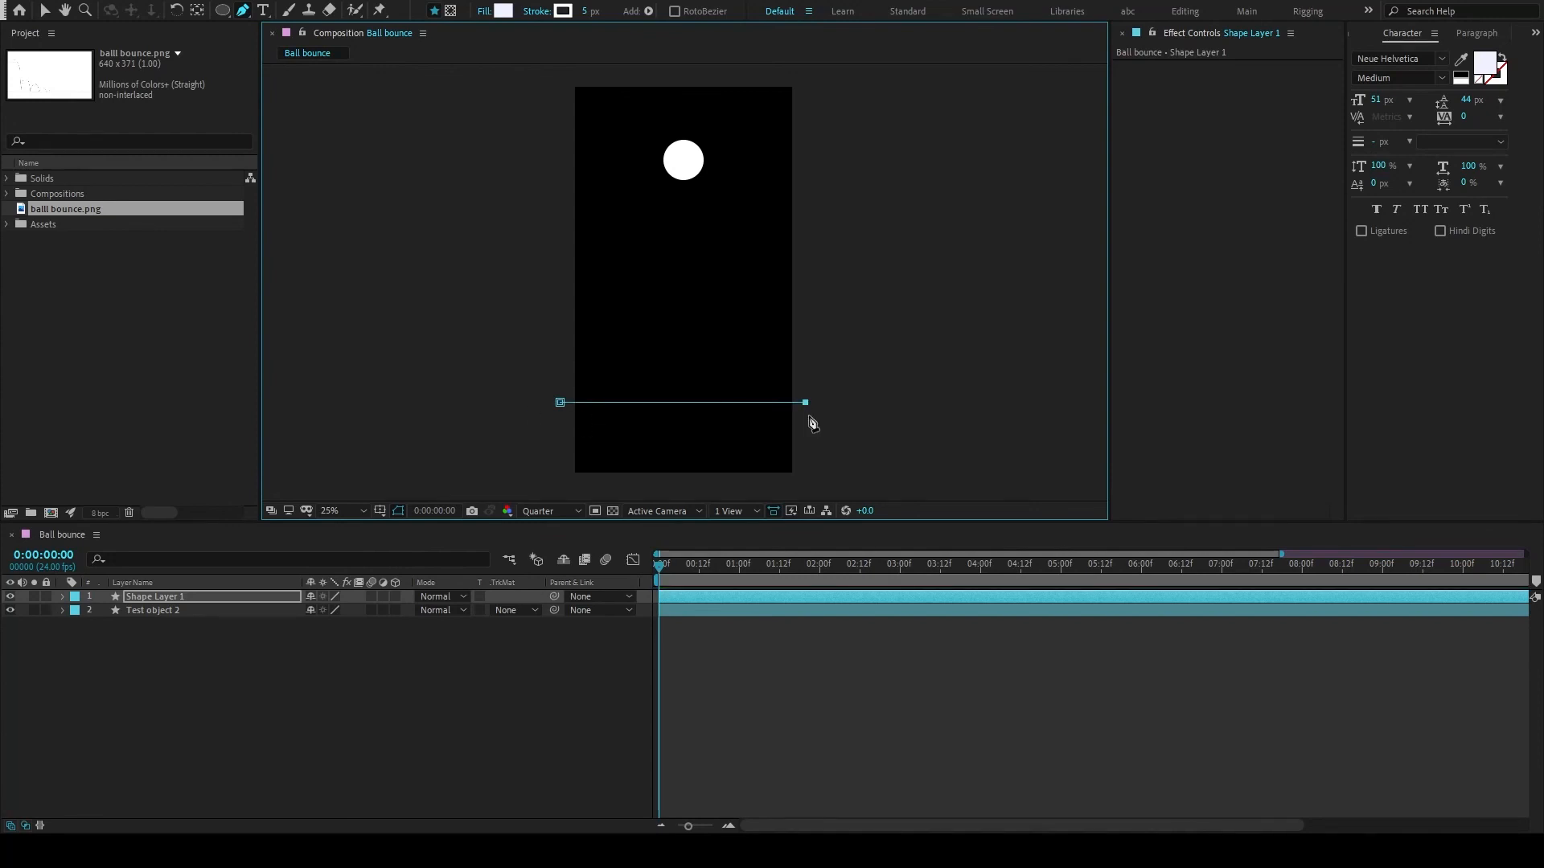
{"action": "left_click", "coordinate": [45, 9]}
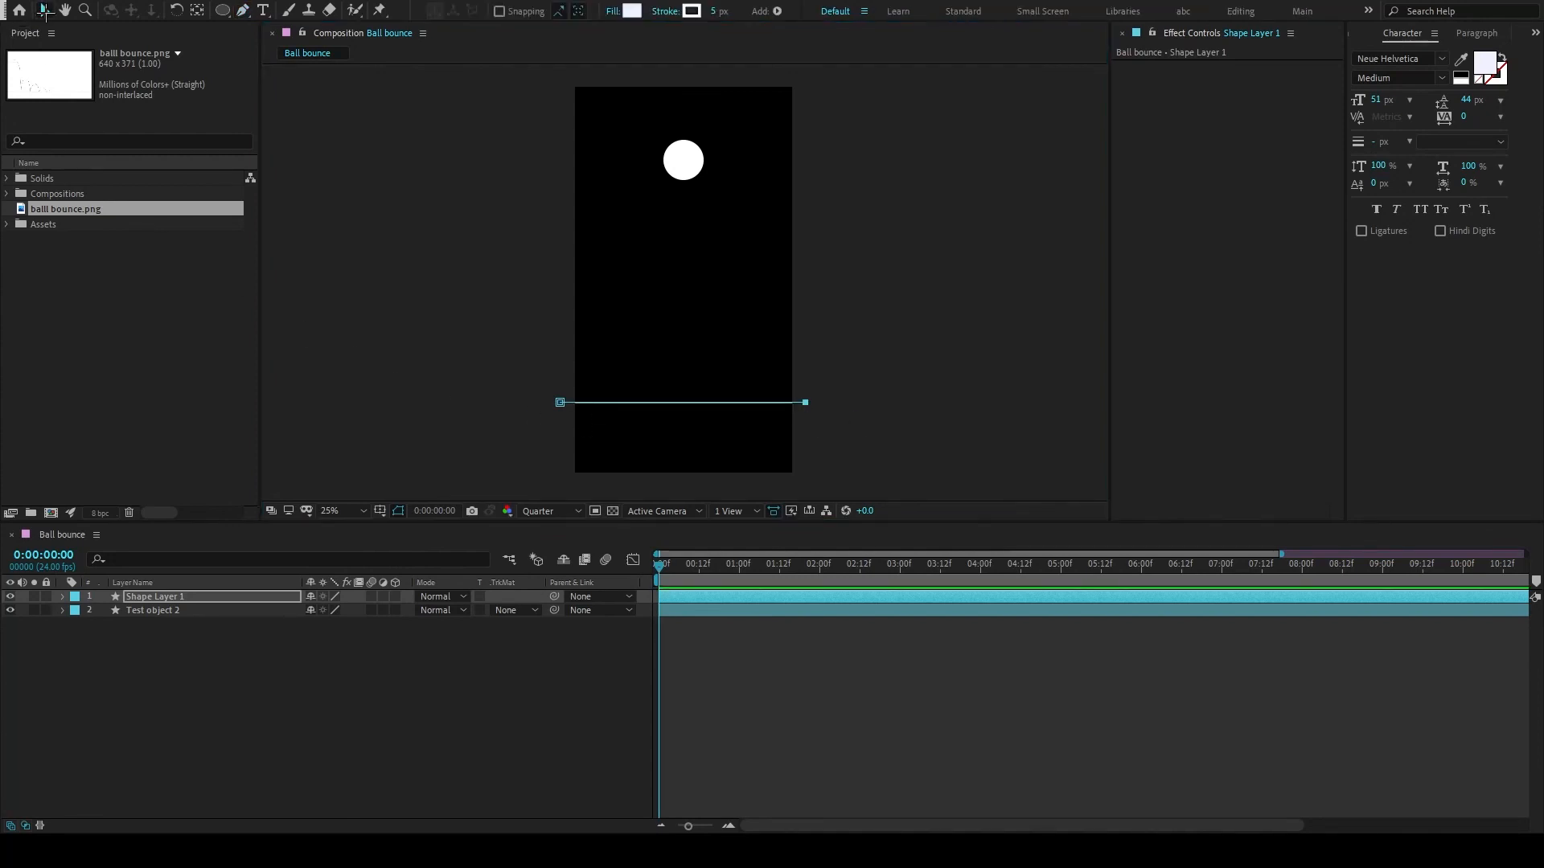
{"action": "left_click", "coordinate": [591, 626]}
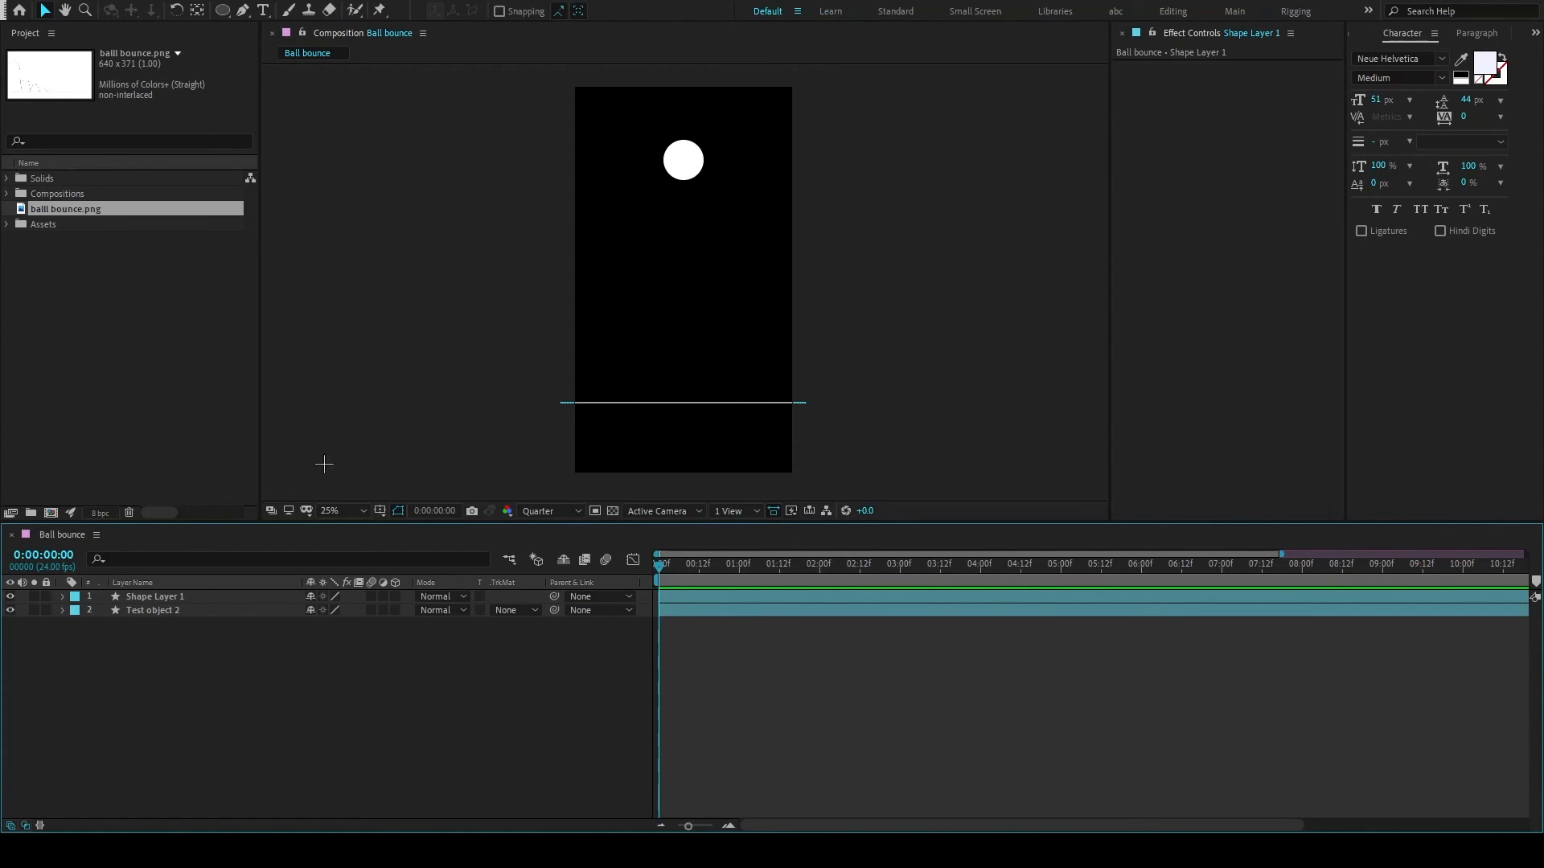
Rename the new line layer as Floor and move the line slightly lower in the frame
{"action": "left_click", "coordinate": [197, 596]}
{"action": "key", "text": "Return"}
{"action": "type", "text": "Floor"}
{"action": "key", "text": "Return"}
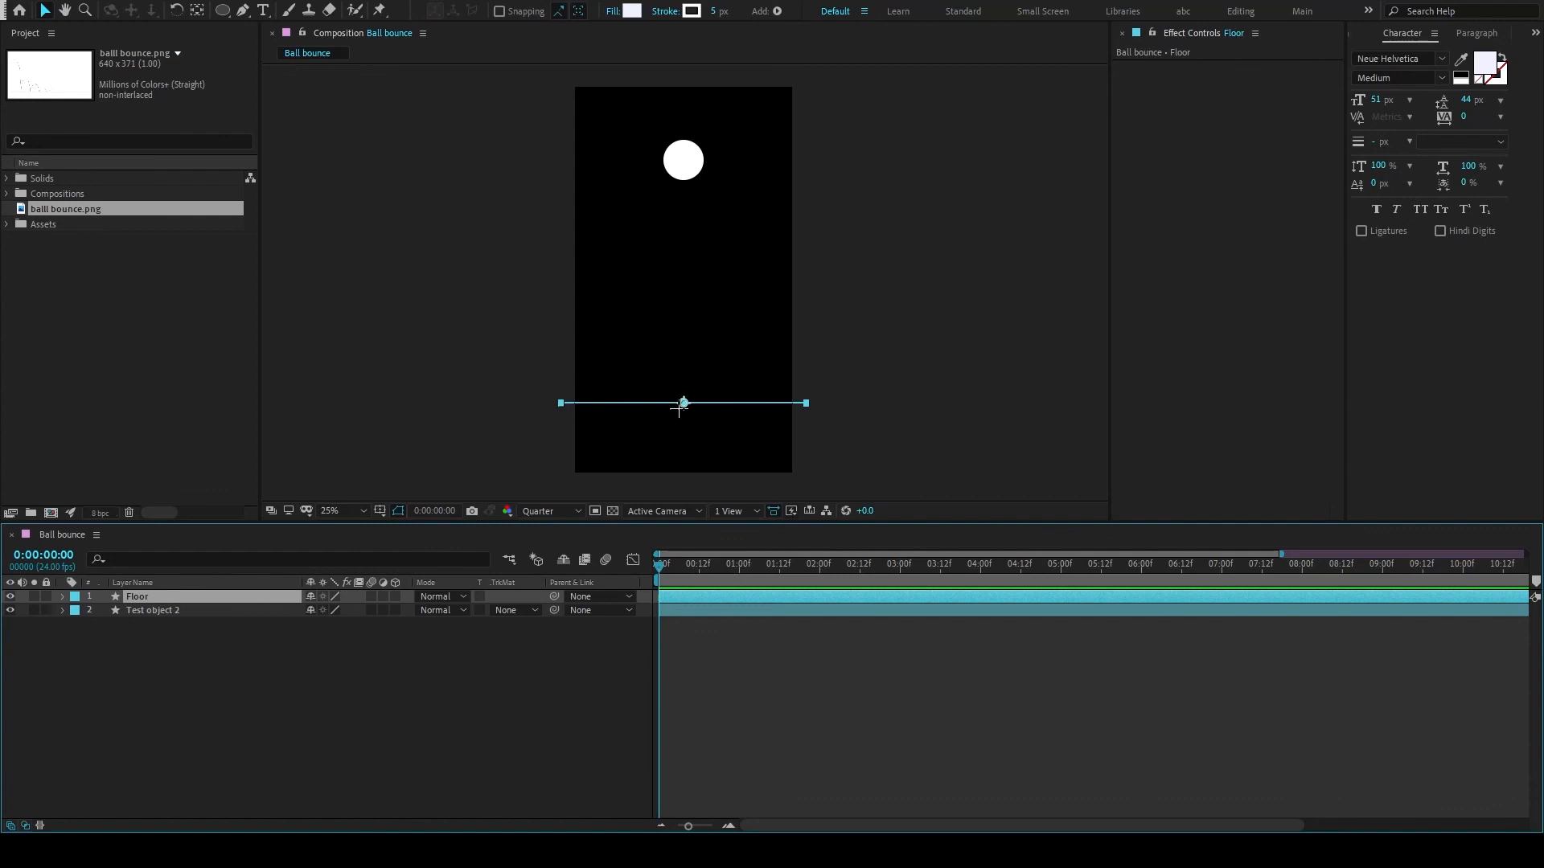
{"action": "left_click_drag", "start_coordinate": [682, 403], "coordinate": [680, 427]}
{"action": "left_click", "coordinate": [593, 655]}
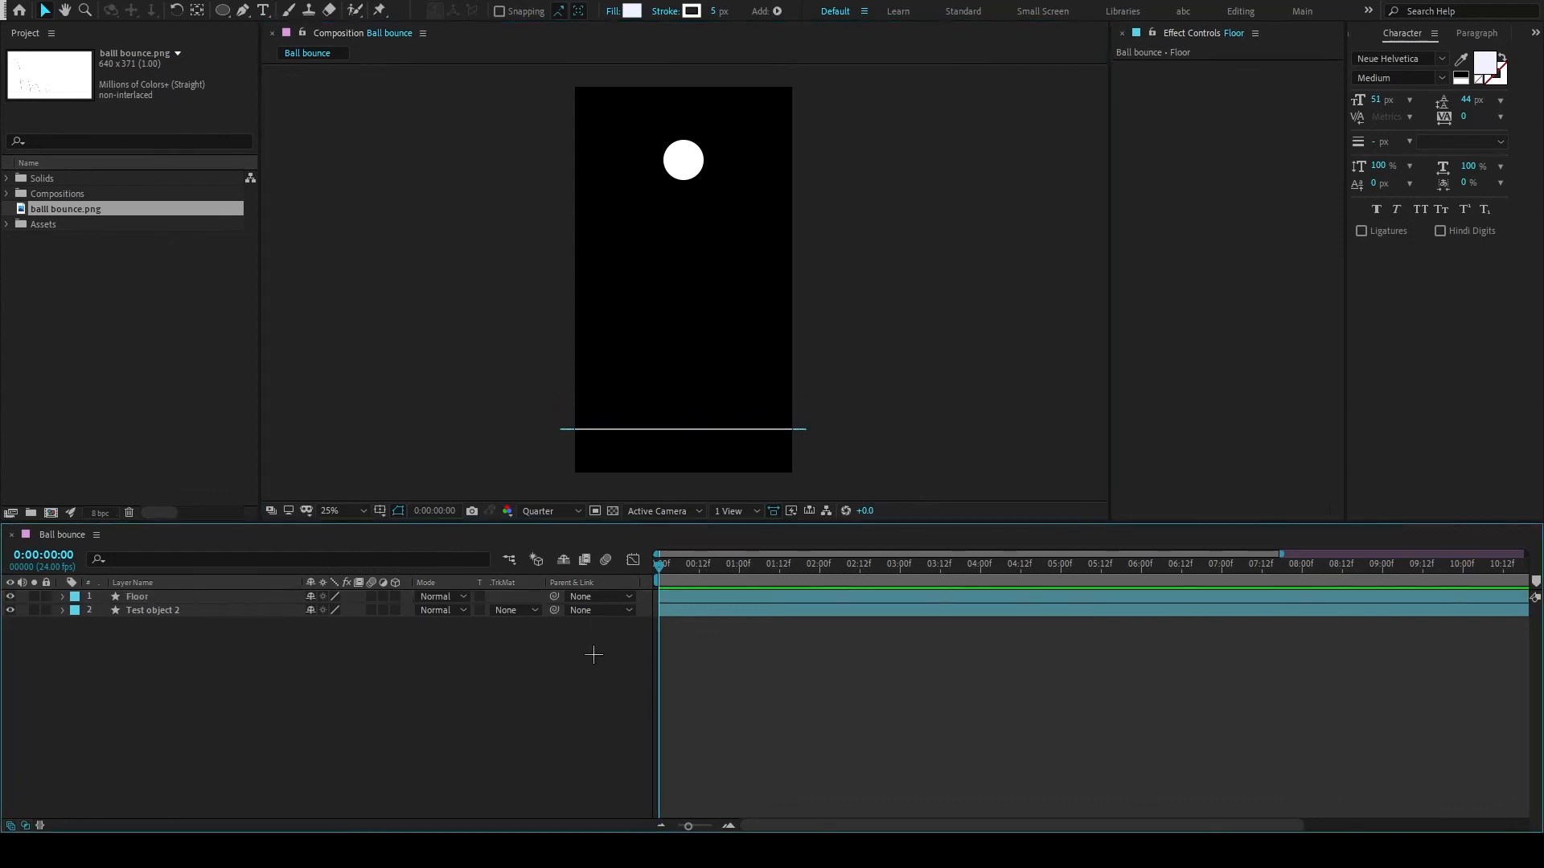
Place the Floor layer beneath Test object 2 and lock it
{"action": "left_click", "coordinate": [138, 598]}
{"action": "left_click_drag", "start_coordinate": [140, 618], "coordinate": [140, 624]}
{"action": "left_click", "coordinate": [140, 635]}
{"action": "left_click", "coordinate": [45, 611]}
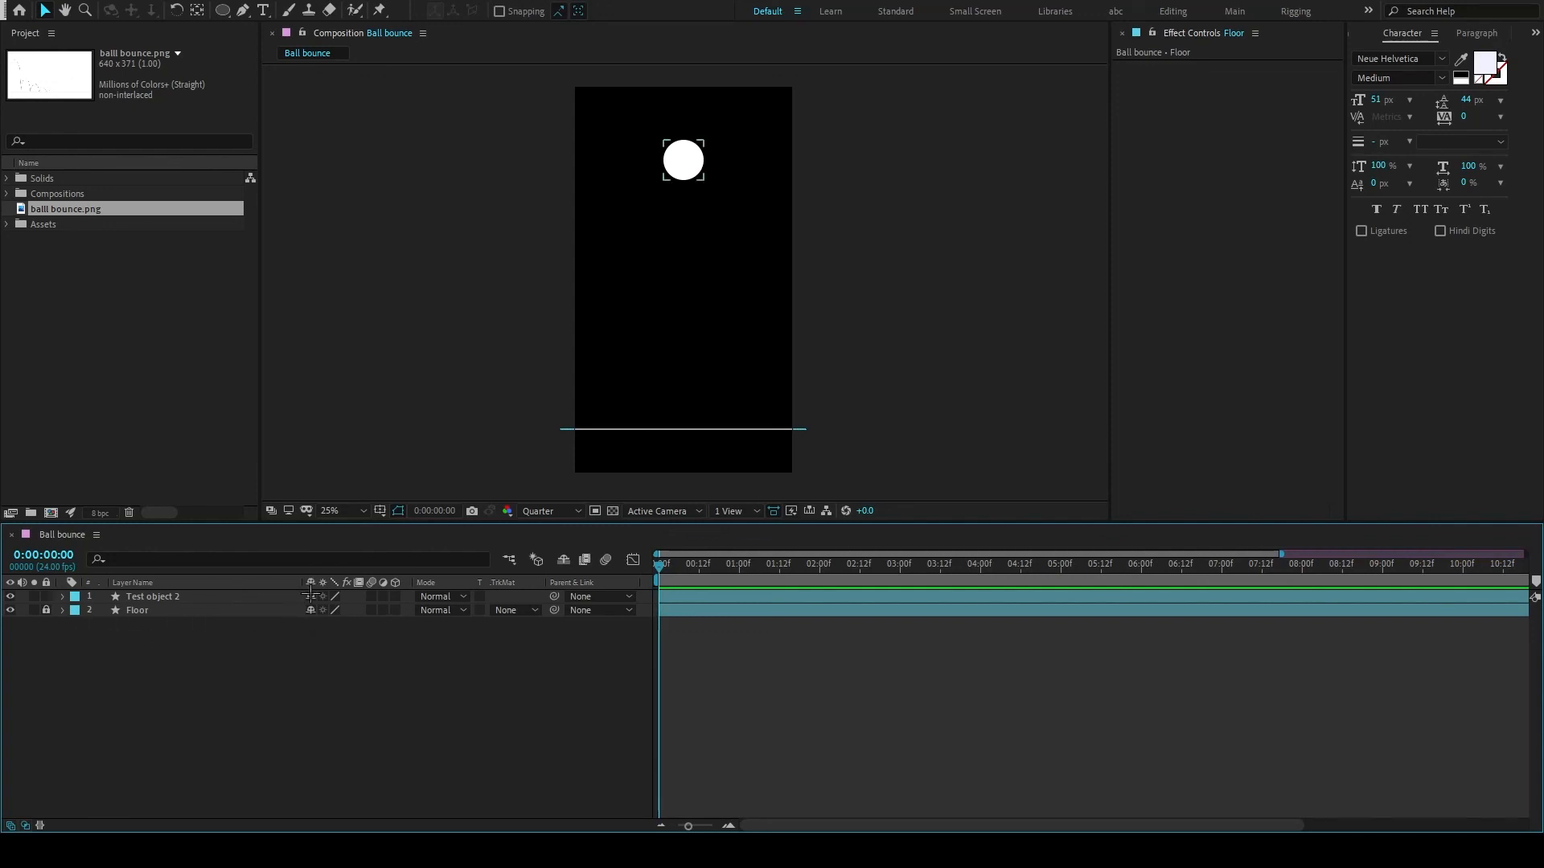
Unlock the Floor layer and test selecting it, toggling its lock on and off along the way
{"action": "left_click", "coordinate": [46, 610]}
{"action": "left_click", "coordinate": [633, 428]}
{"action": "left_click", "coordinate": [213, 610]}
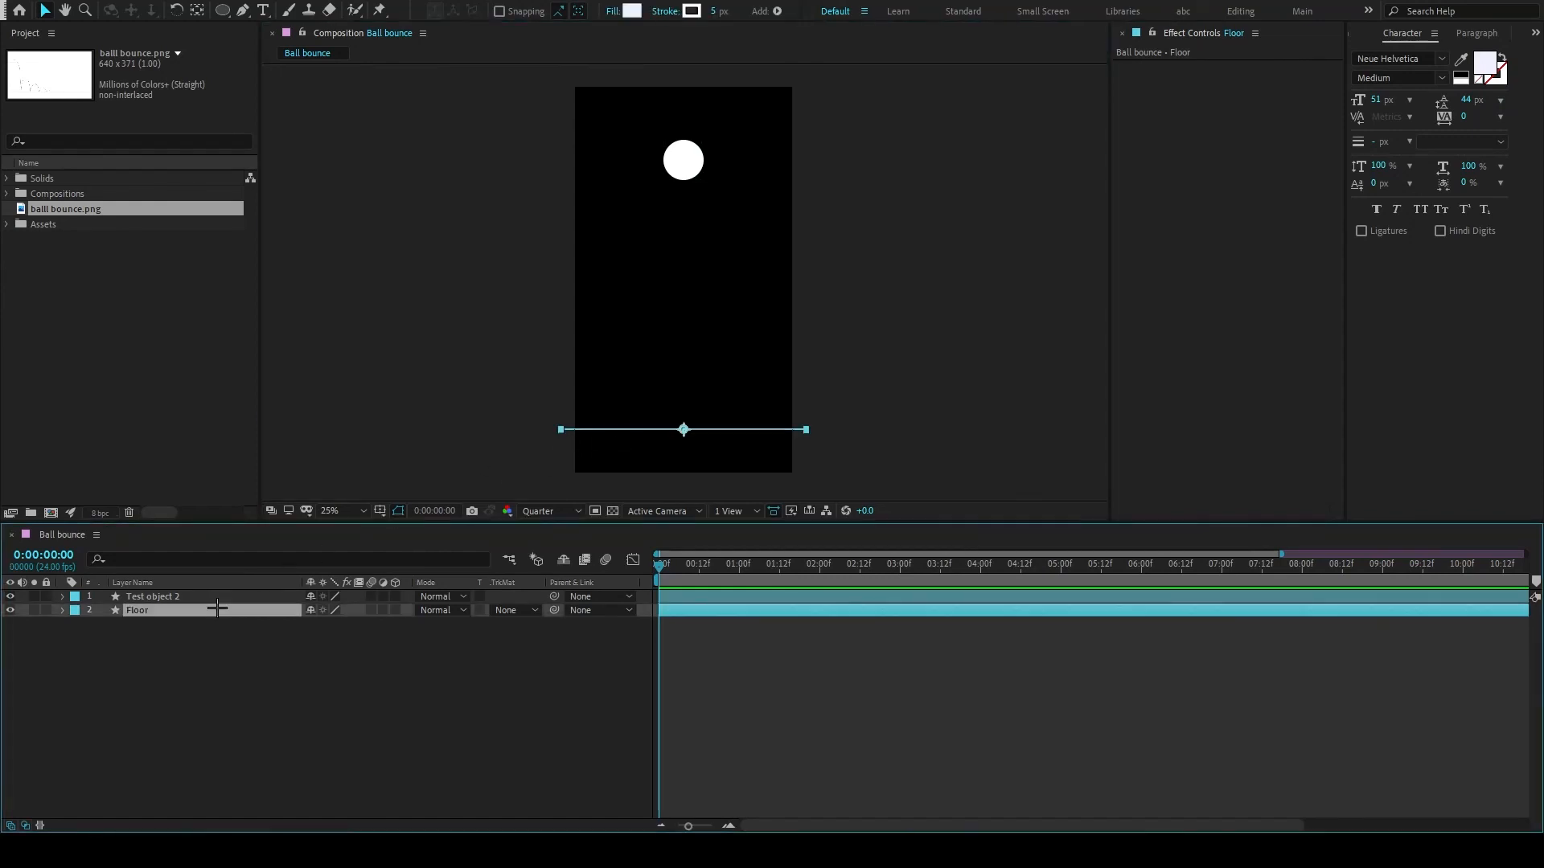
{"action": "left_click", "coordinate": [208, 640]}
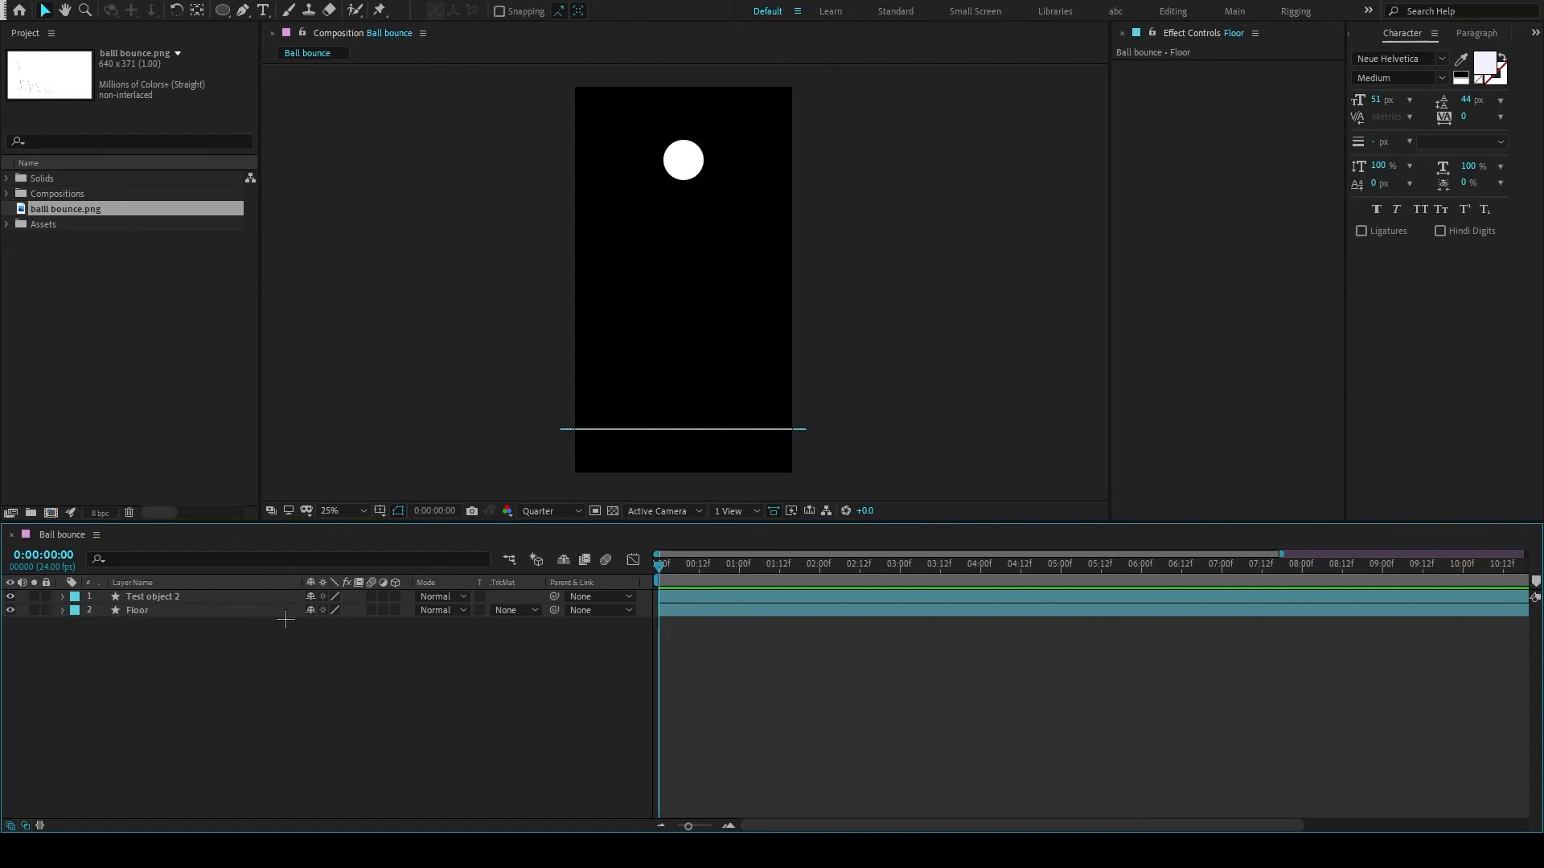
{"action": "left_click", "coordinate": [46, 609]}
{"action": "left_click", "coordinate": [45, 609]}
{"action": "left_click", "coordinate": [119, 612]}
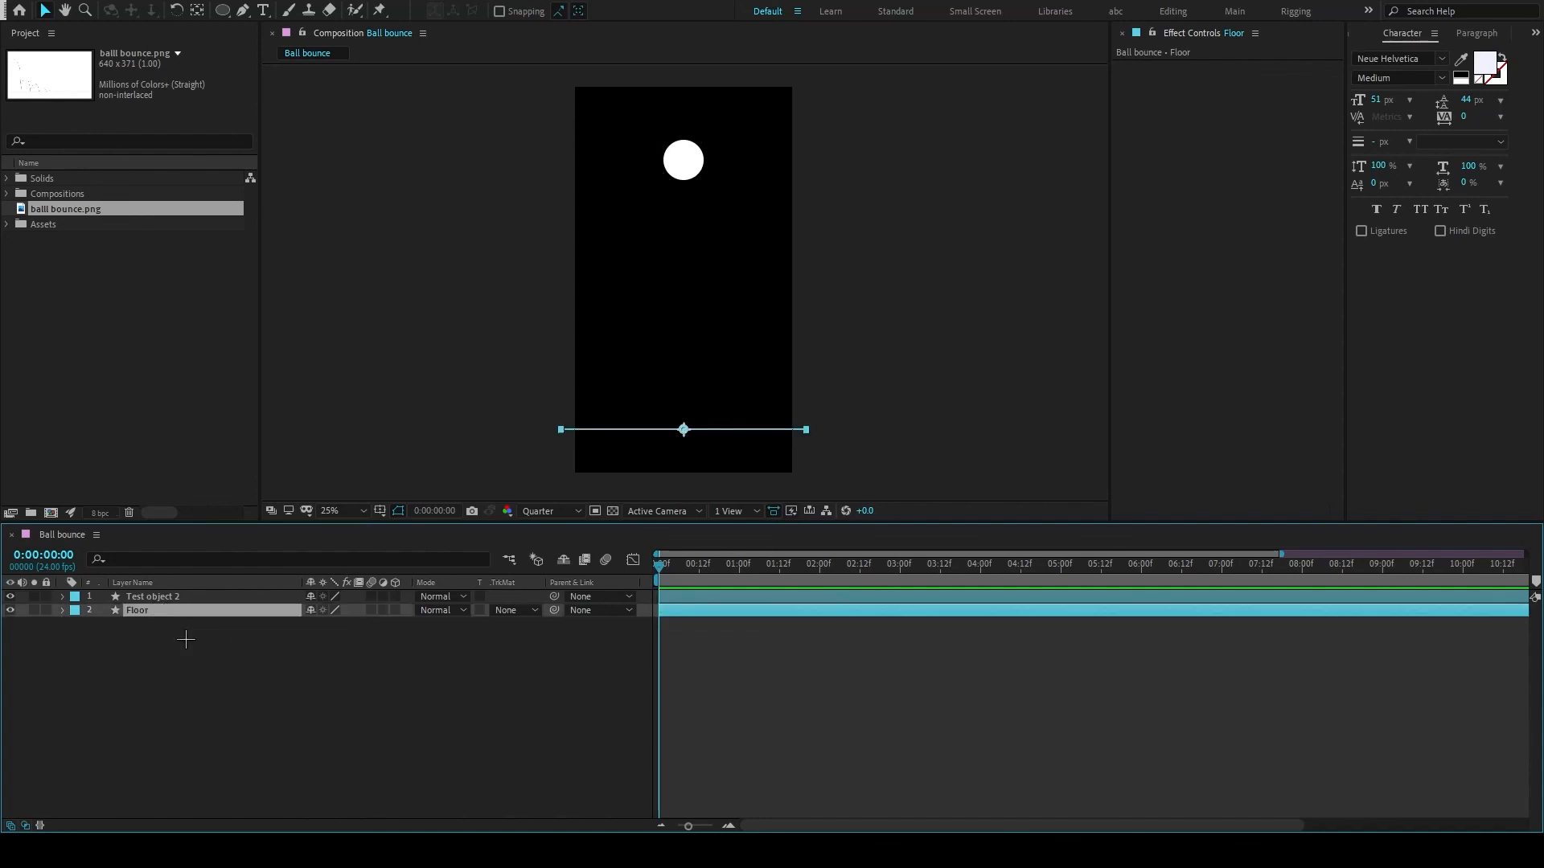
{"action": "left_click", "coordinate": [231, 679]}
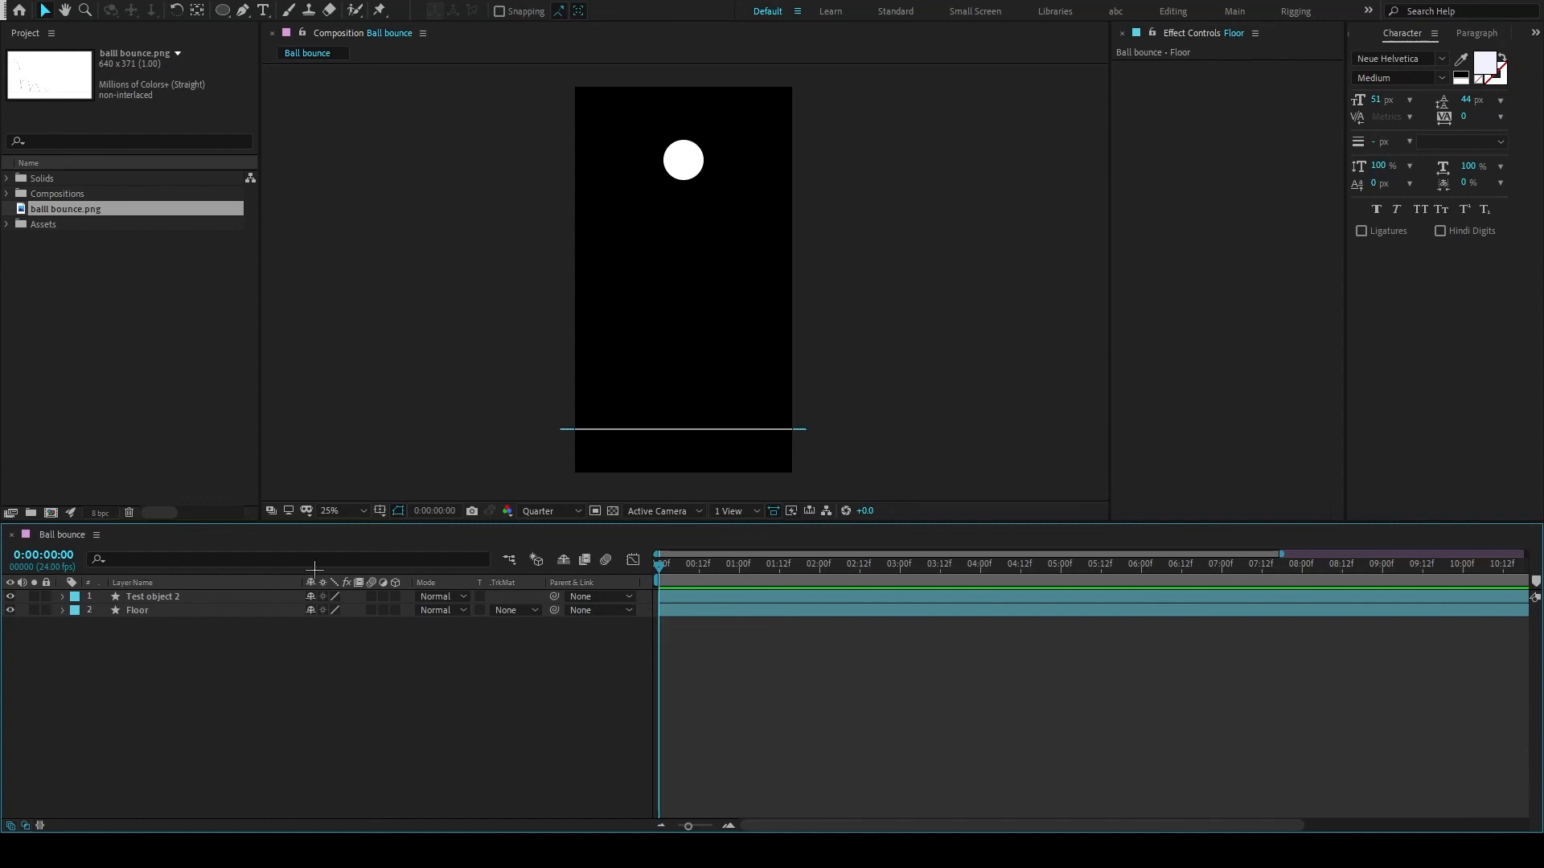
{"action": "left_click", "coordinate": [289, 611]}
{"action": "left_click", "coordinate": [293, 646]}
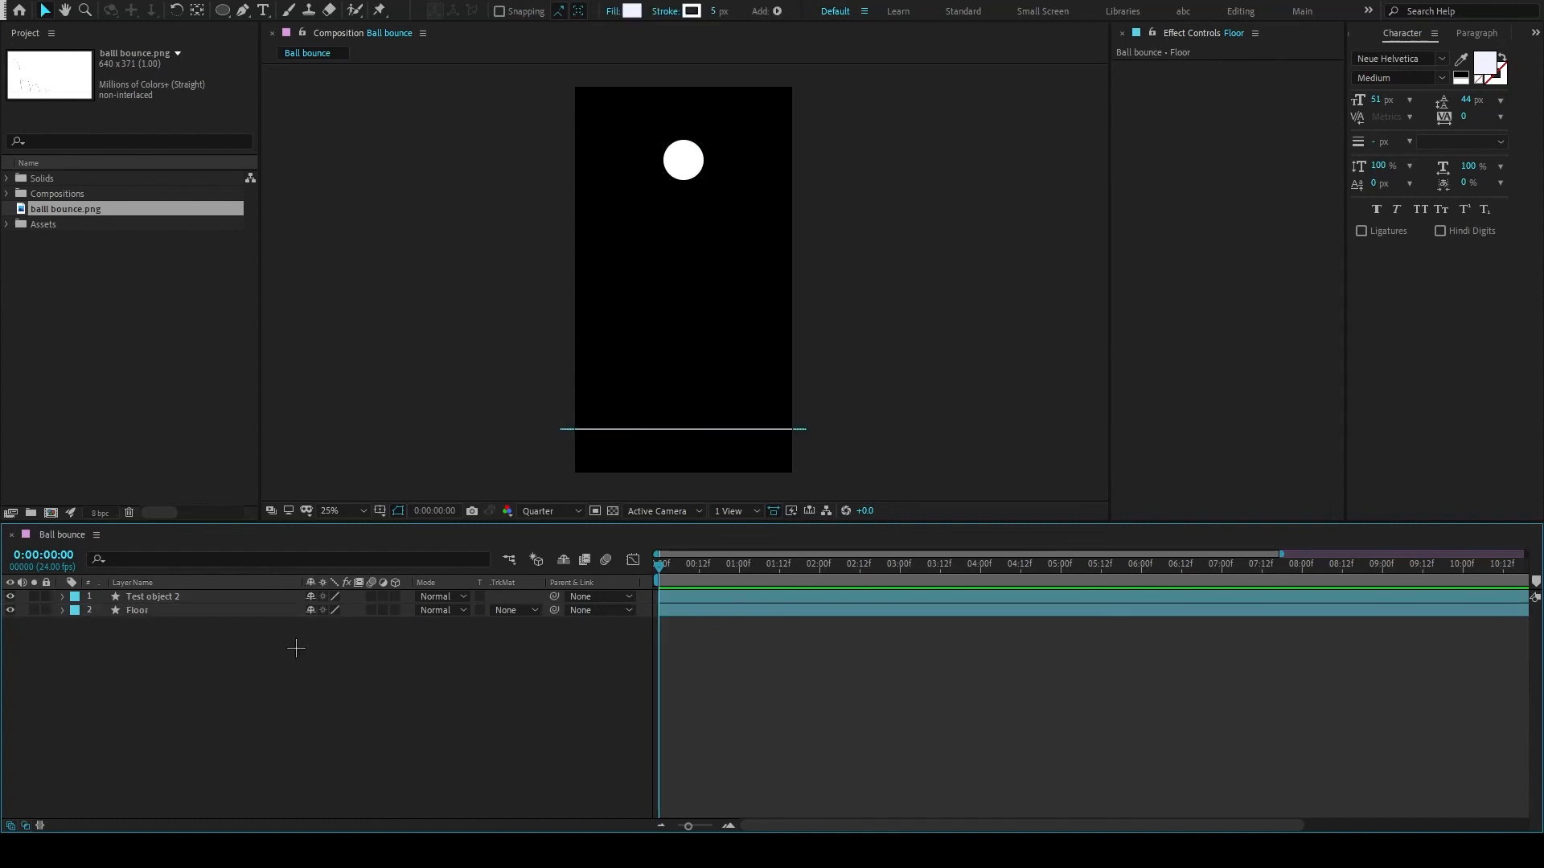
Mark the Floor layer as shy and try hiding shy layers from the timeline
{"action": "left_click", "coordinate": [310, 610]}
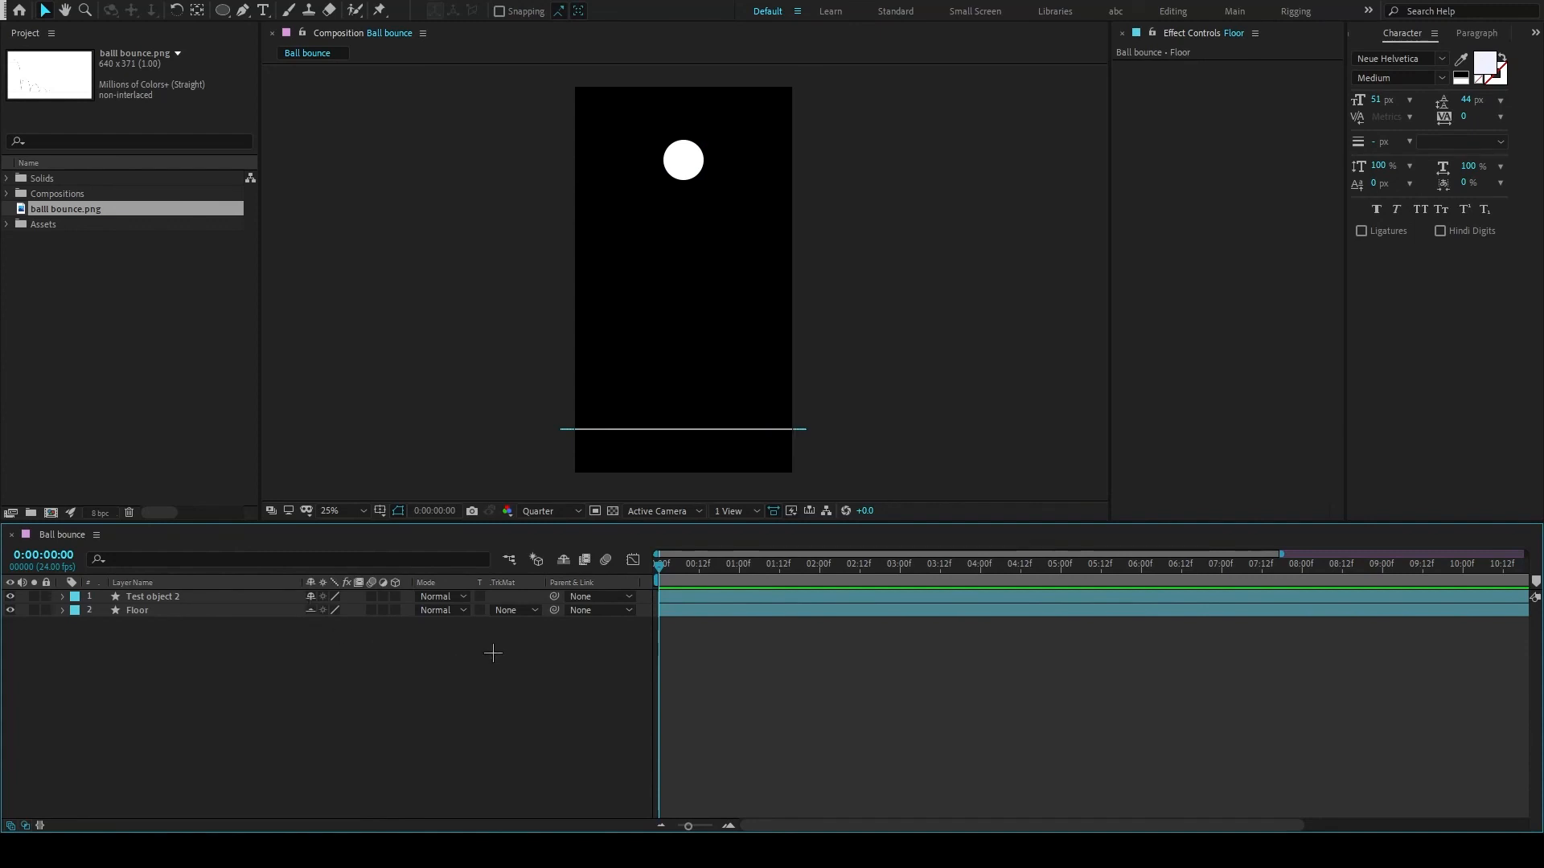
{"action": "left_click", "coordinate": [563, 560]}
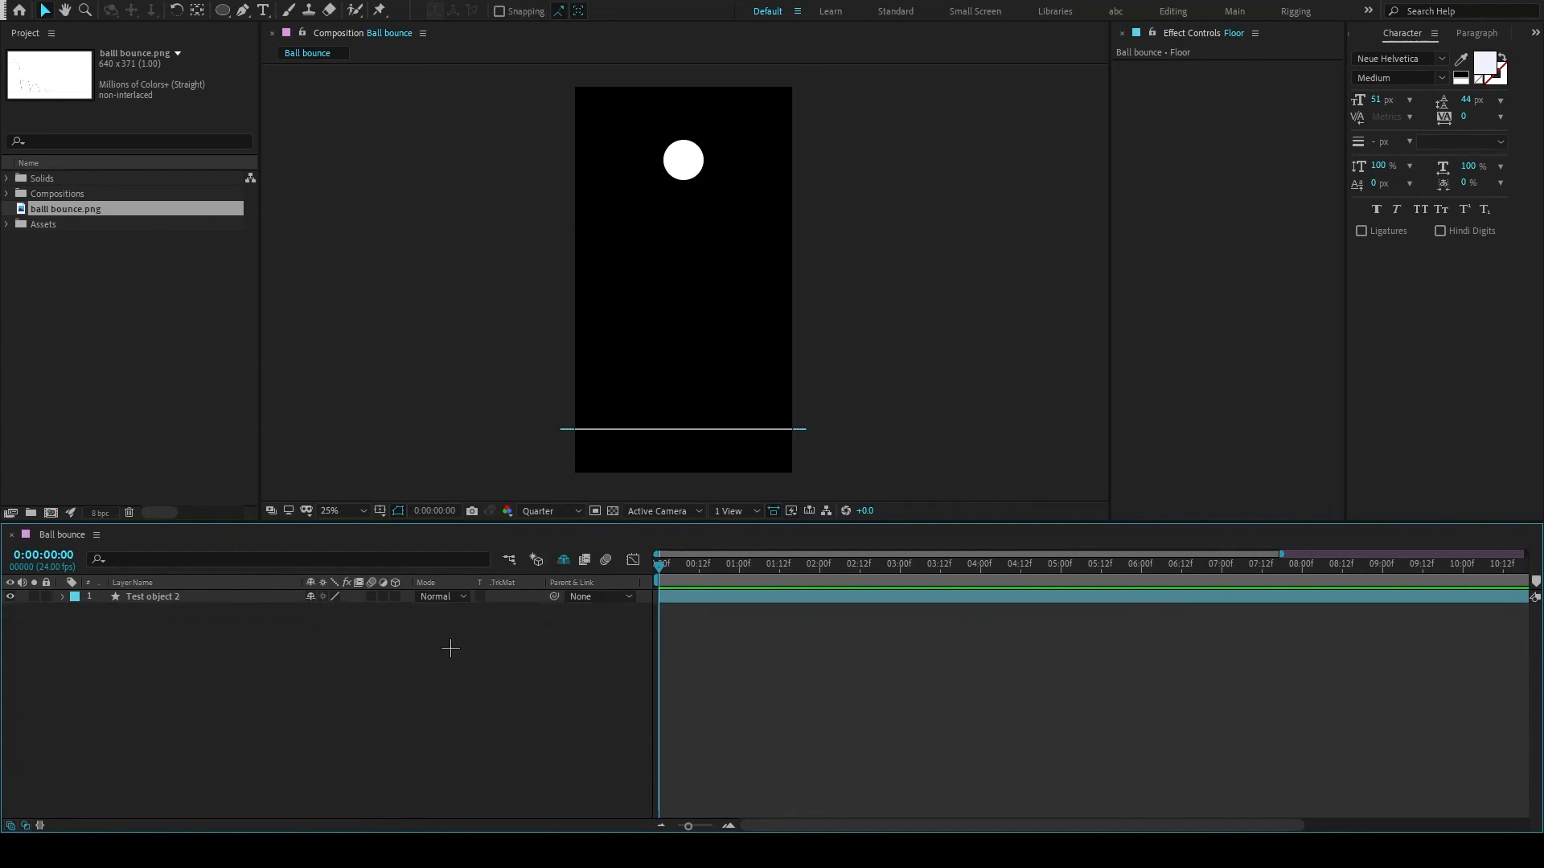
{"action": "left_click", "coordinate": [602, 435]}
{"action": "left_click", "coordinate": [692, 665]}
{"action": "left_click", "coordinate": [564, 561]}
Lock the Floor layer and hide shy layers from the timeline
{"action": "left_click", "coordinate": [205, 611]}
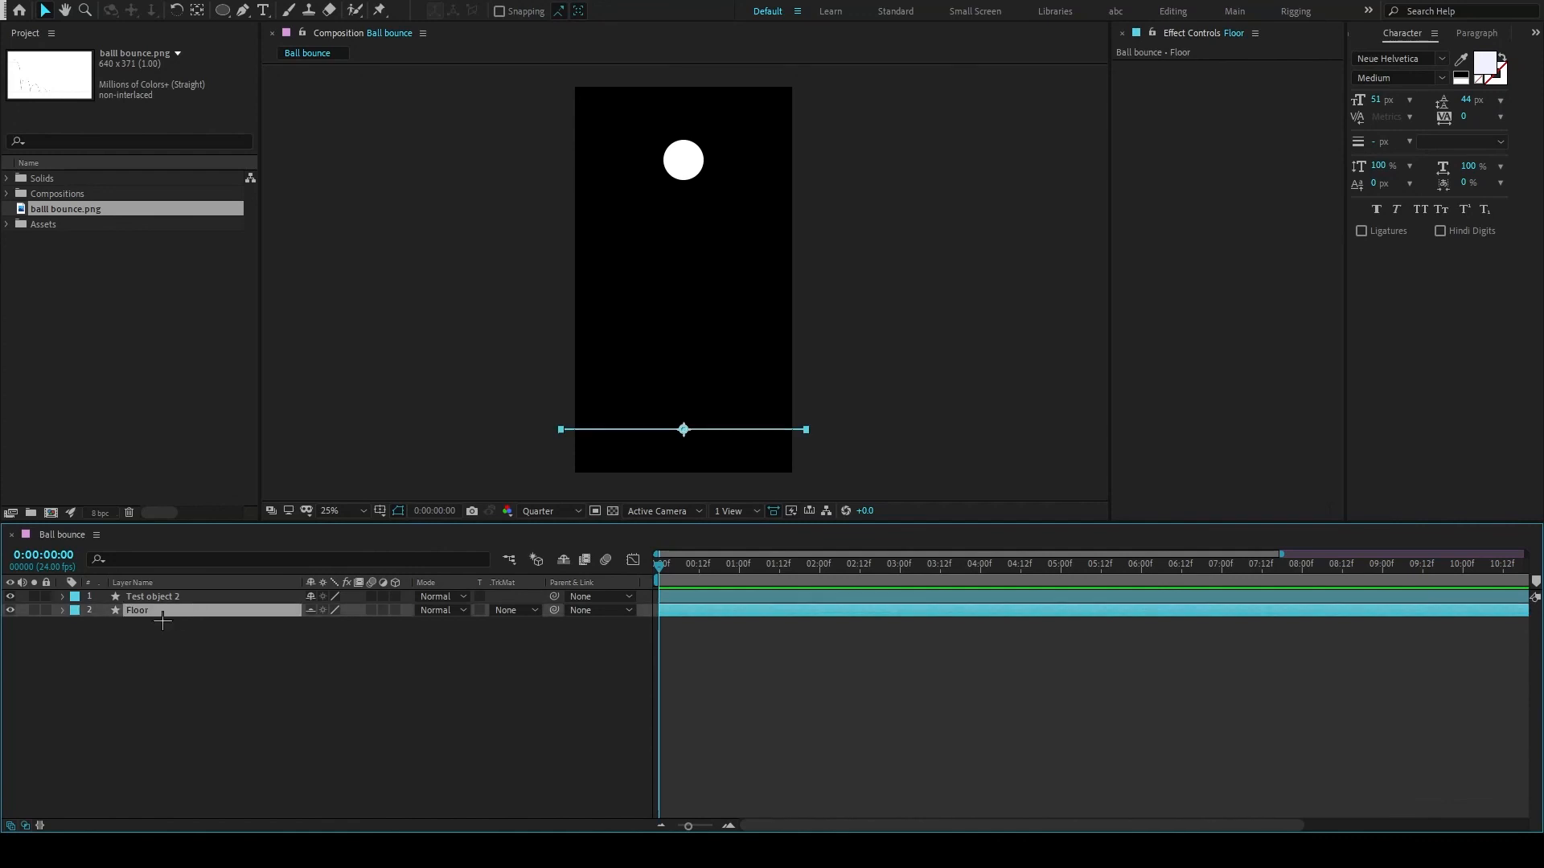
{"action": "left_click", "coordinate": [46, 610]}
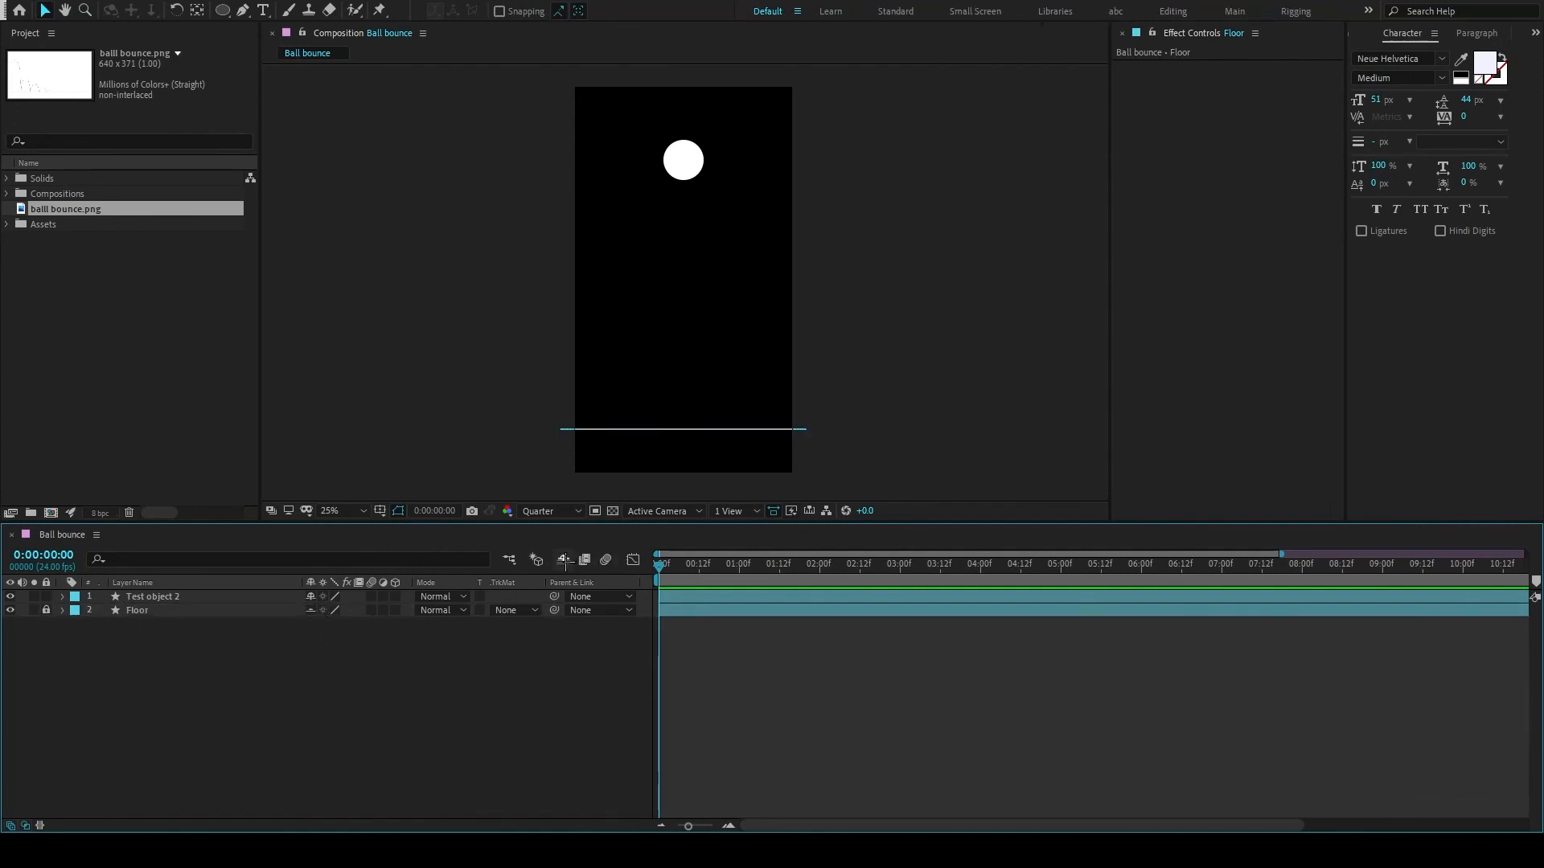
{"action": "left_click", "coordinate": [564, 561]}
Reveal the X and Y Position properties of Test object 2
{"action": "left_click", "coordinate": [231, 597]}
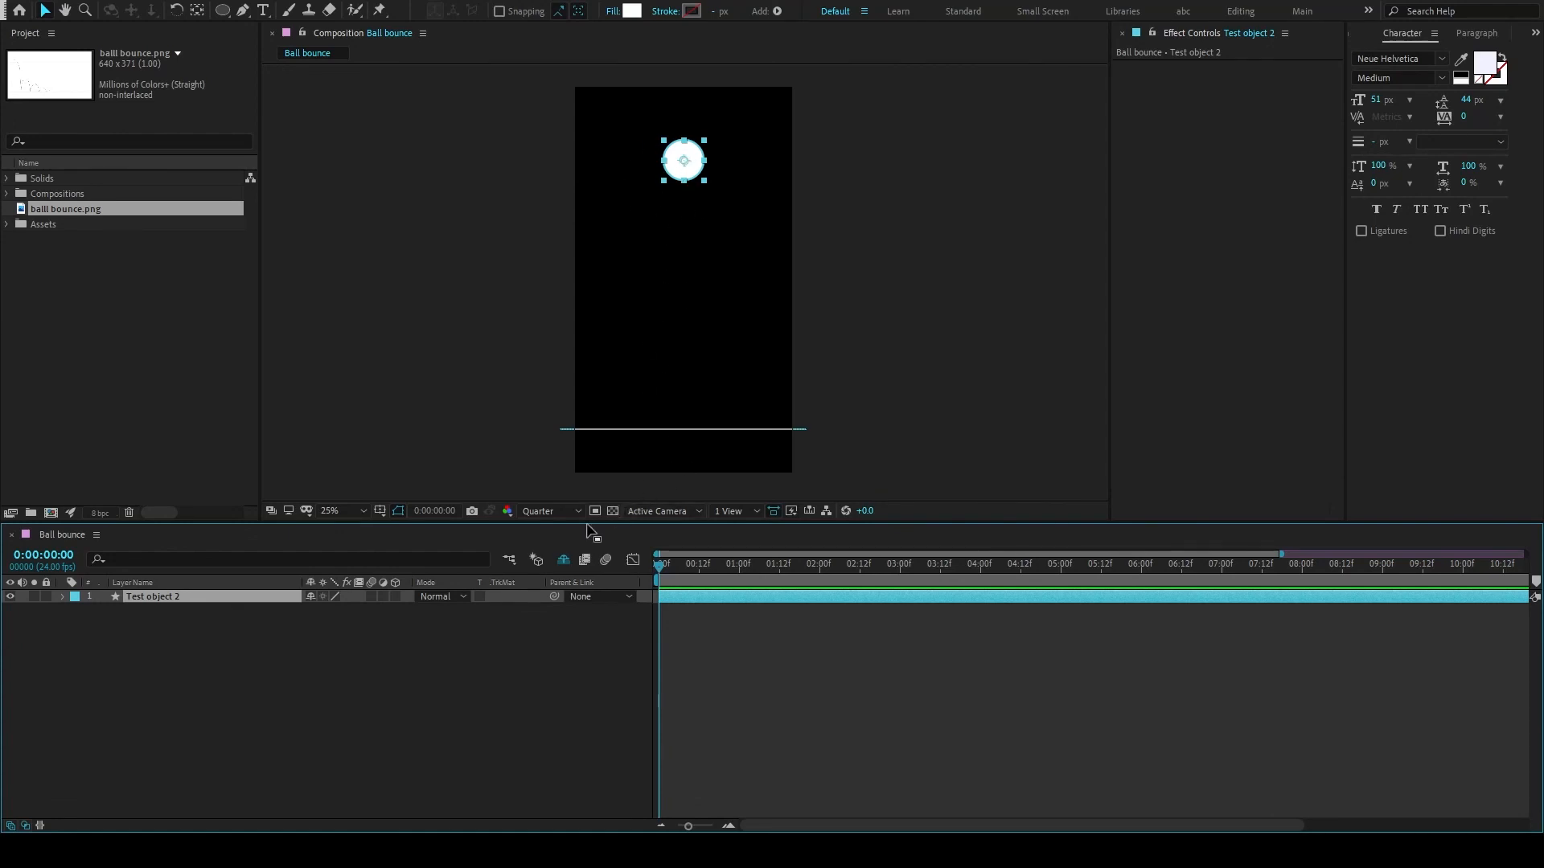
{"action": "key", "text": "p"}
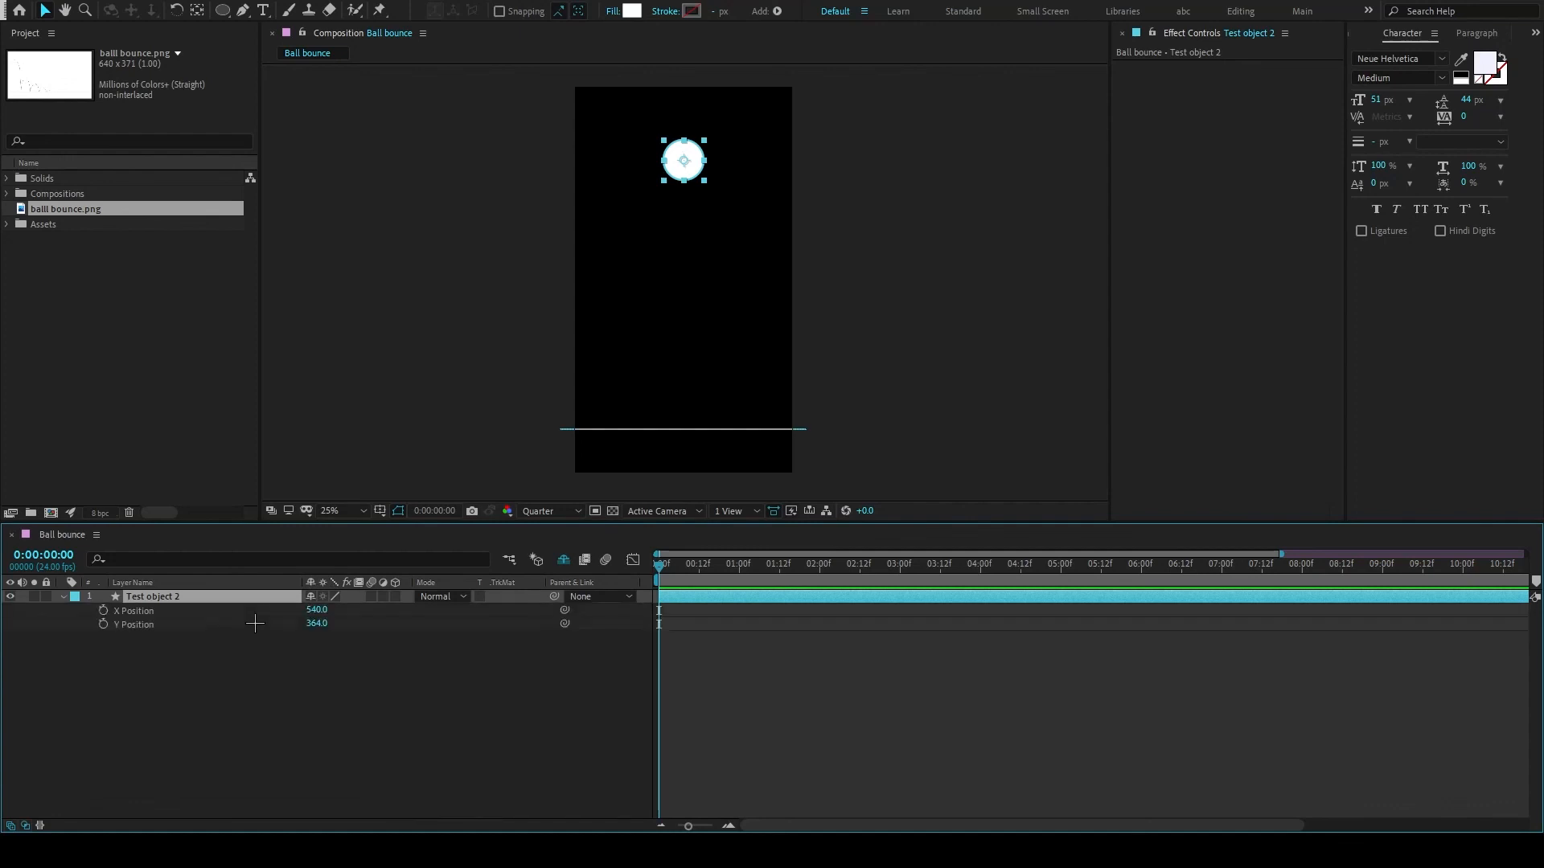
Undo and redo the separation of the ball's Position into X and Y properties to compare both forms
{"action": "left_click", "coordinate": [165, 652]}
{"action": "left_click", "coordinate": [139, 611]}
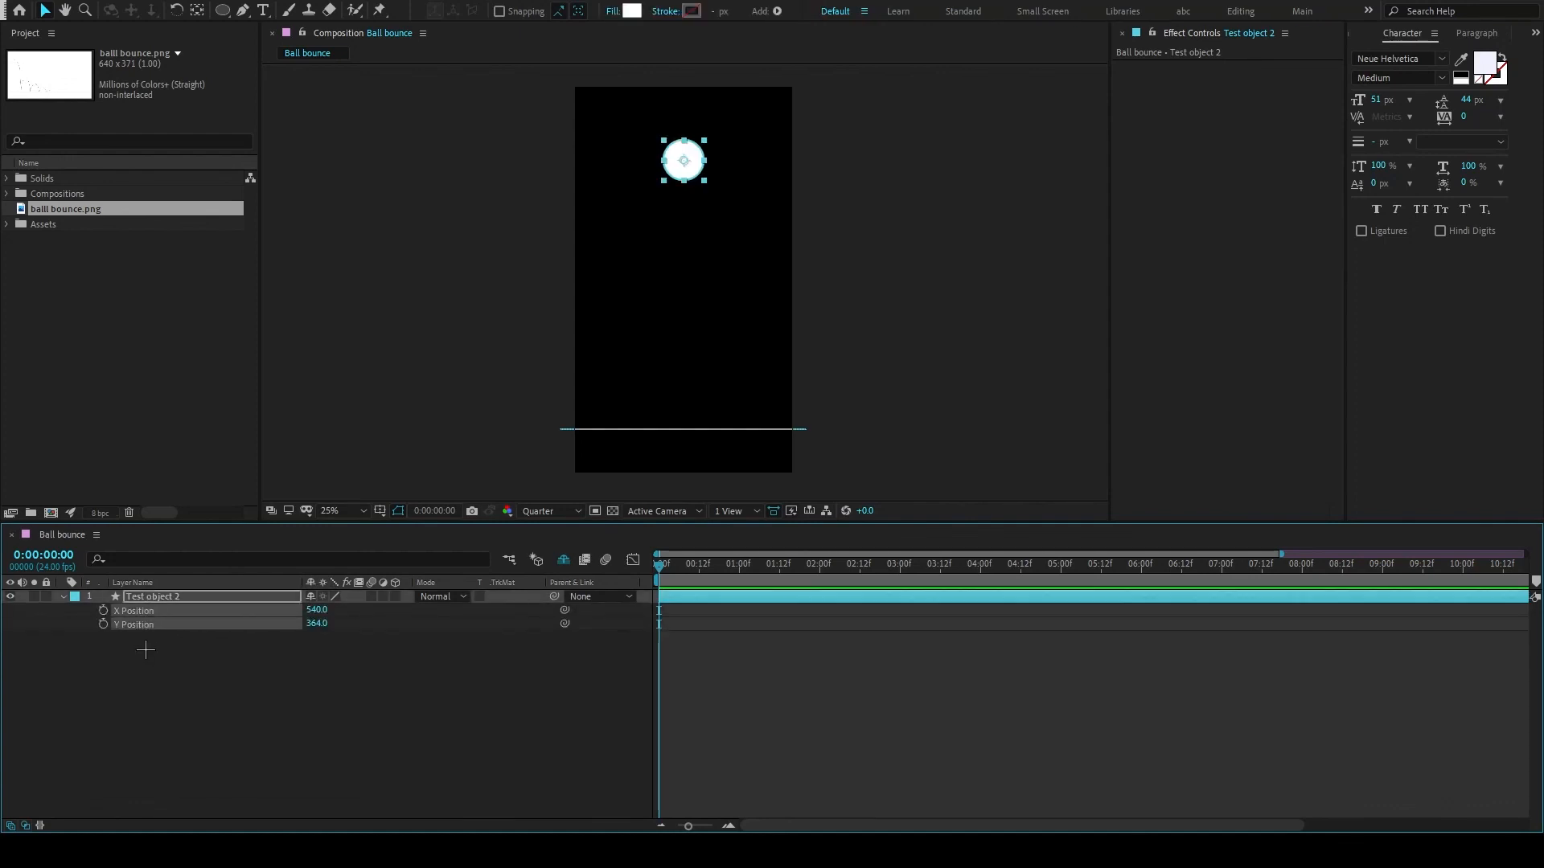
{"action": "left_click", "coordinate": [144, 650]}
{"action": "left_click", "coordinate": [153, 611]}
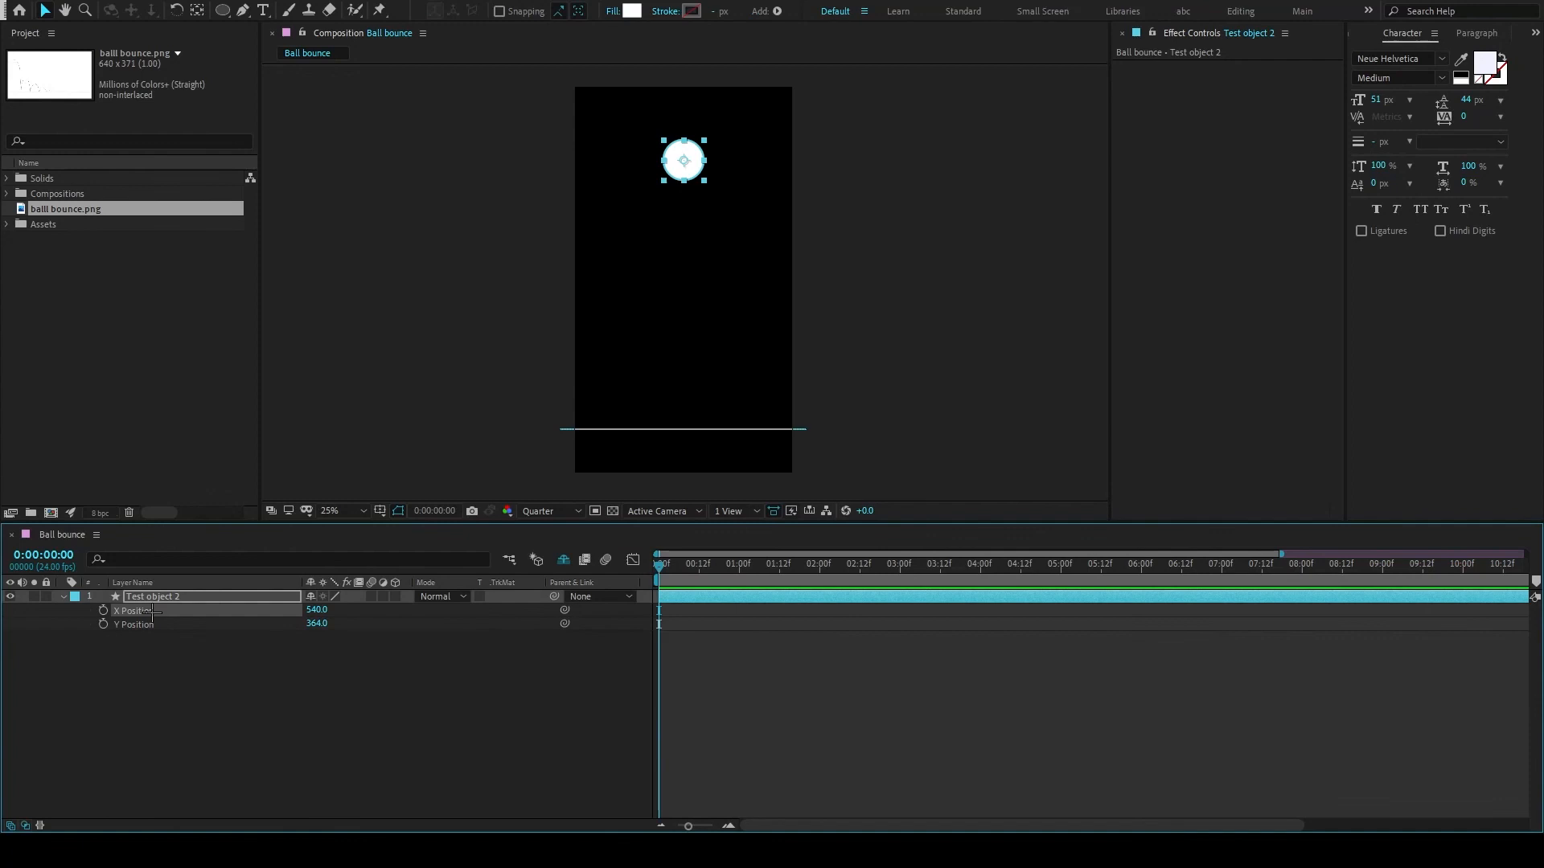
{"action": "key", "text": "ctrl+z"}
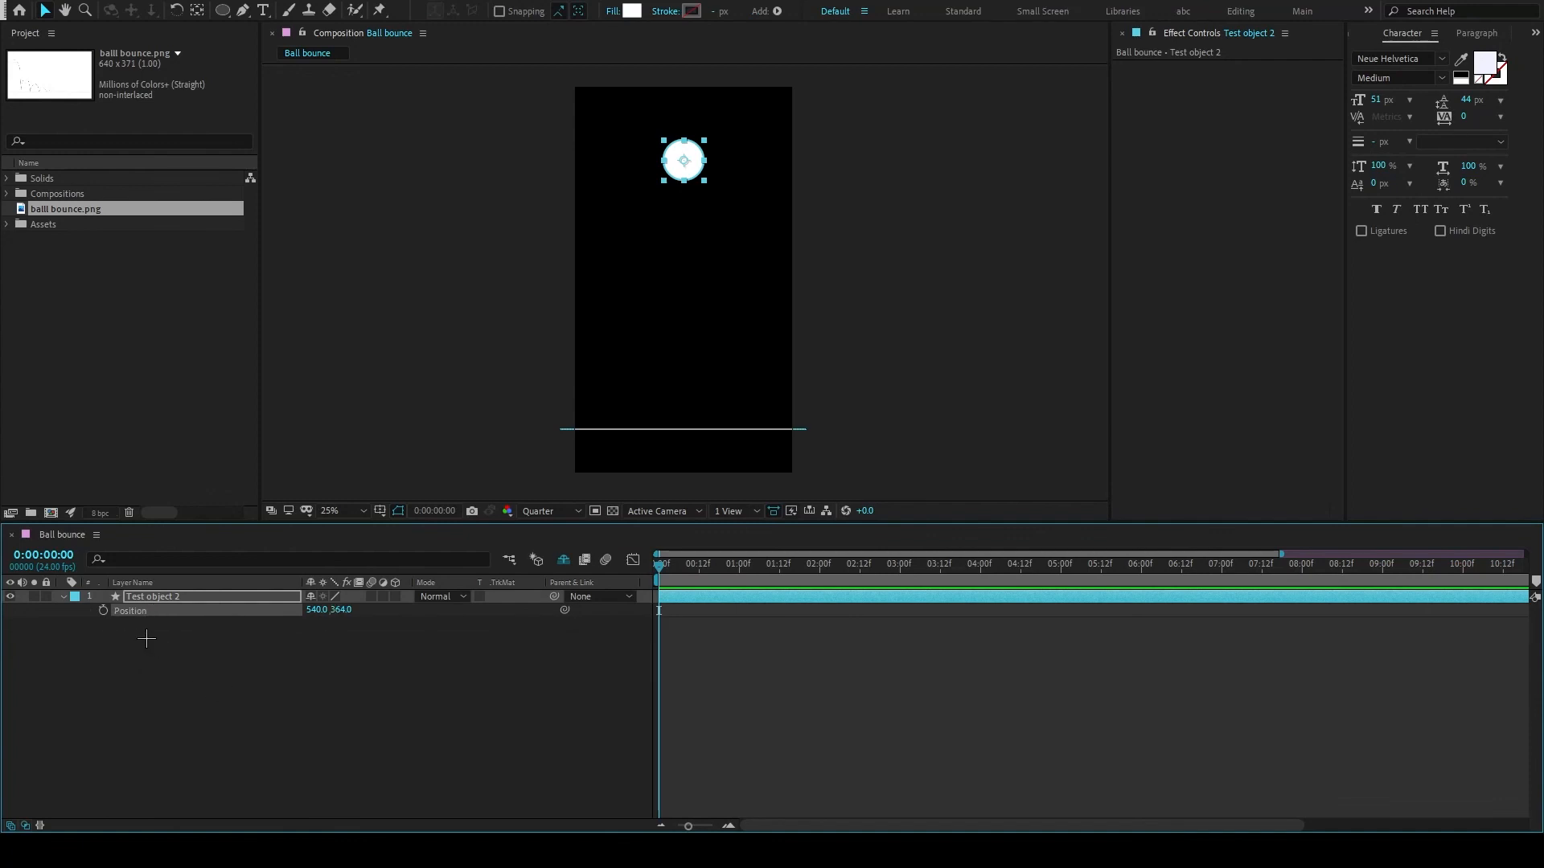
{"action": "key", "text": "ctrl+shift+z"}
{"action": "left_click", "coordinate": [148, 674]}
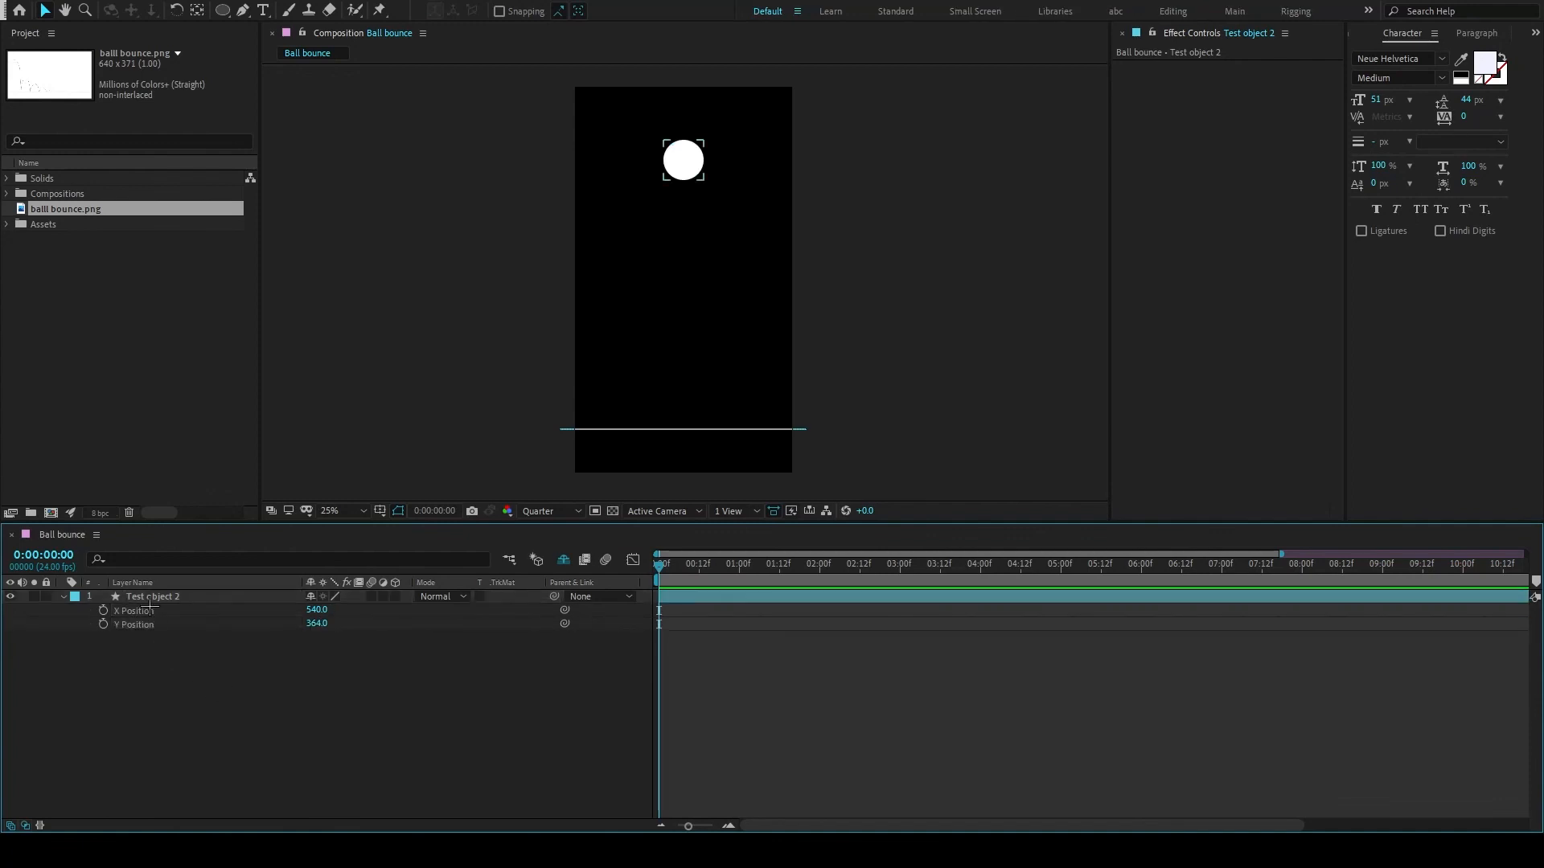
Set a Y Position keyframe on Test object 2 at frame 0 and show only its animated properties
{"action": "left_click", "coordinate": [103, 625]}
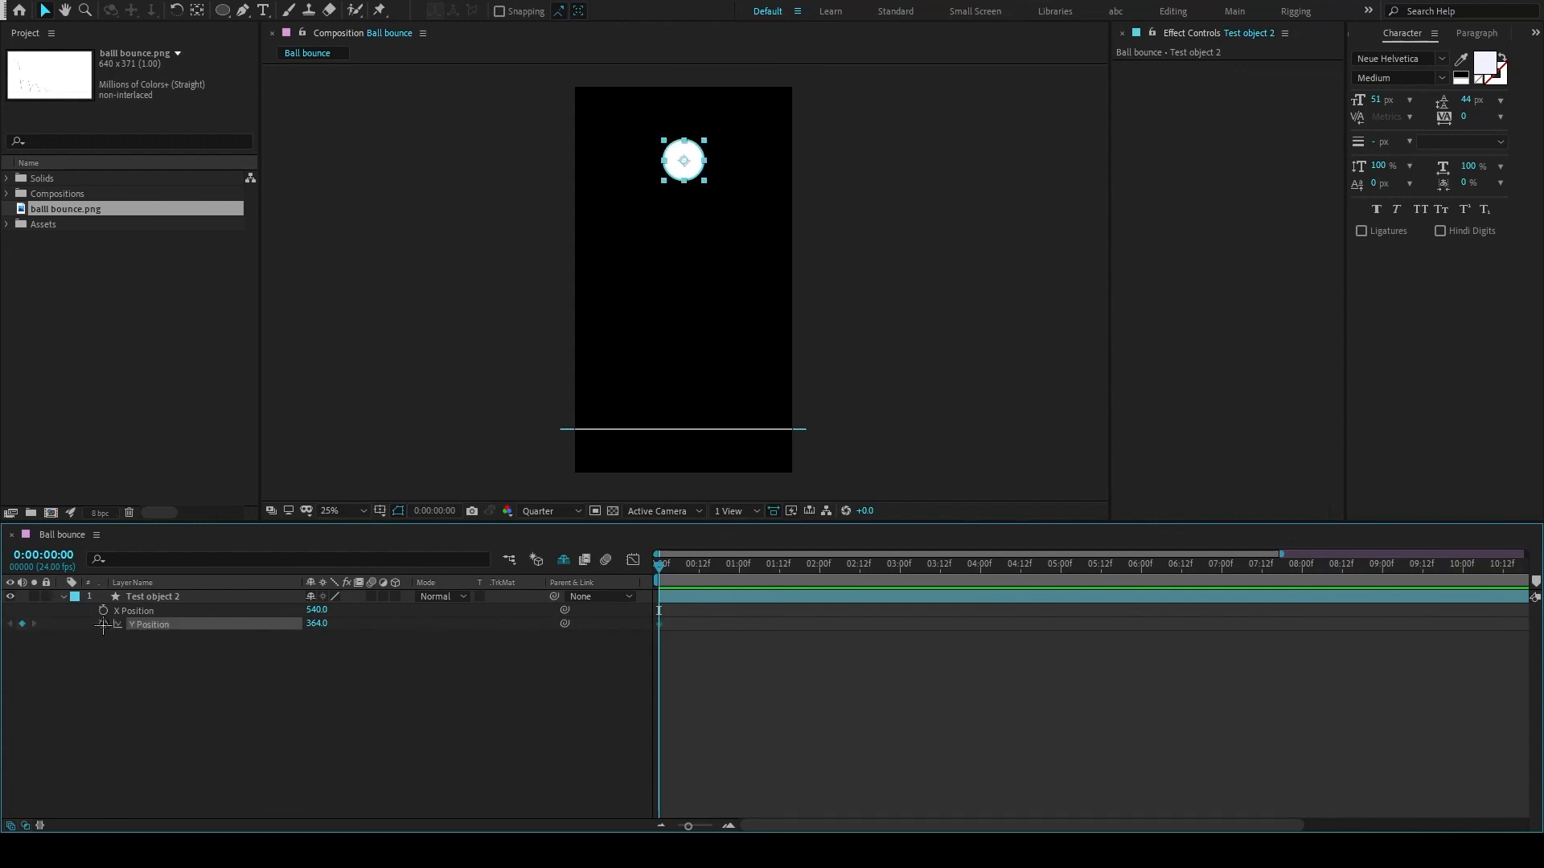
{"action": "left_click", "coordinate": [197, 634]}
{"action": "left_click", "coordinate": [192, 596]}
{"action": "key", "text": "u"}
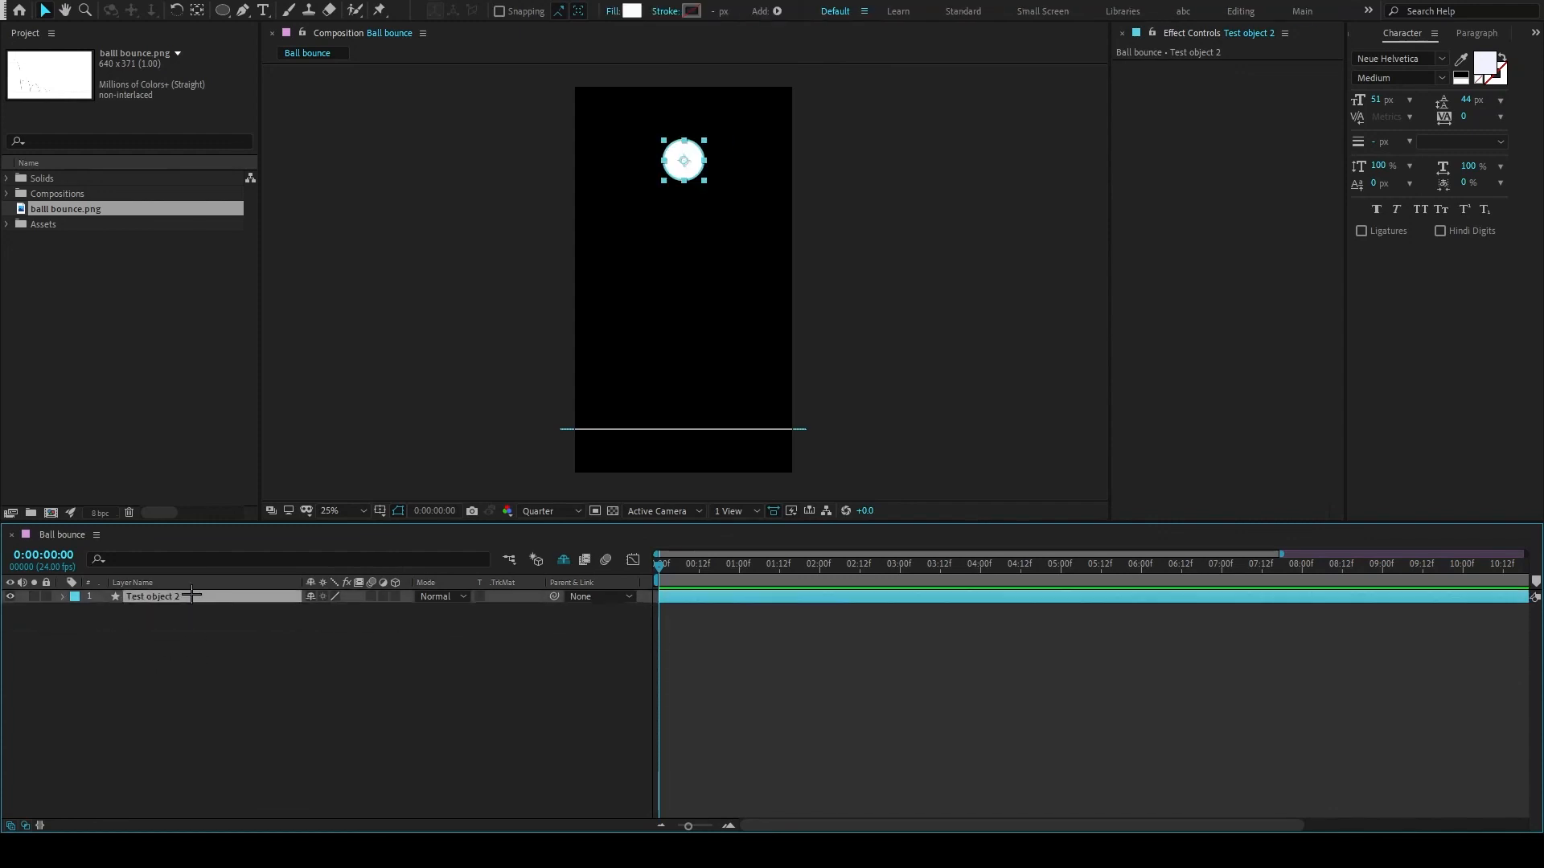
{"action": "left_click", "coordinate": [640, 670]}
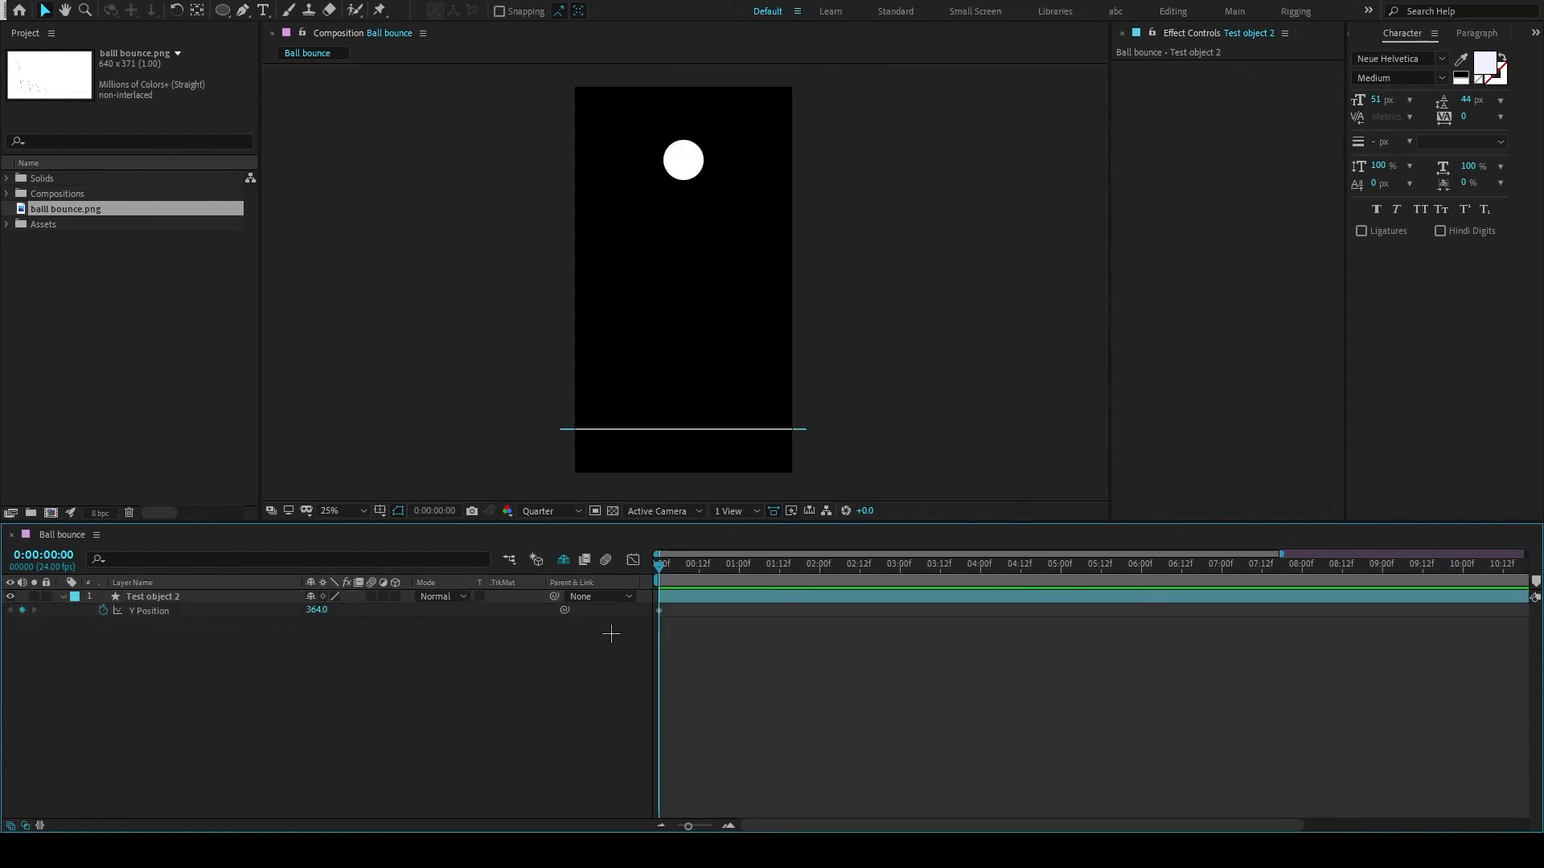
At frame 15, lower the ball to about Y 1580, just above the floor line, as the second keyframe
{"action": "key", "text": "equal"}
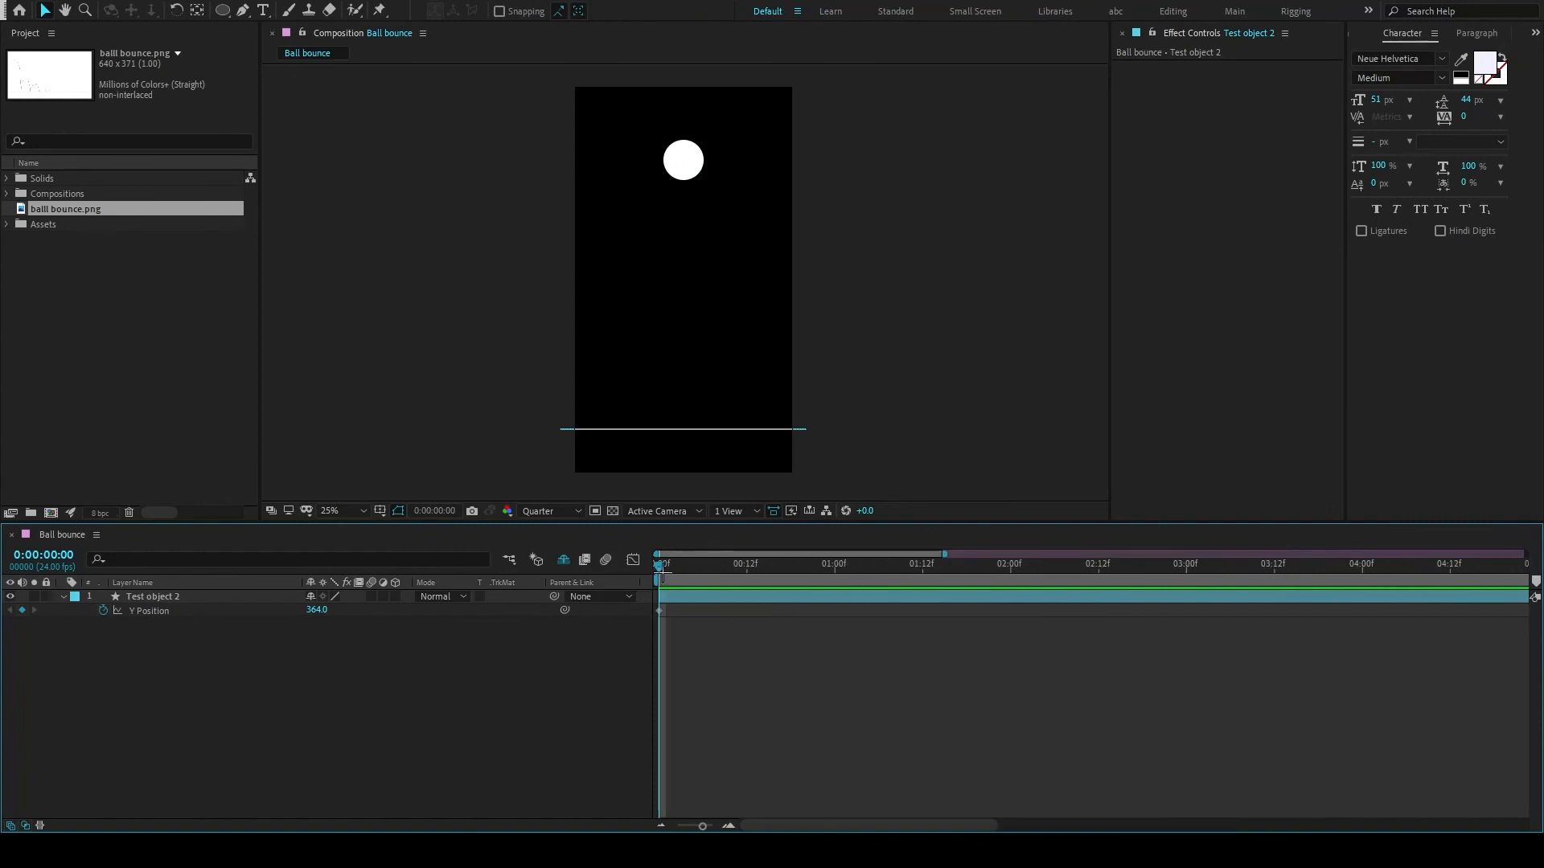
{"action": "mouse_move", "coordinate": [660, 565]}
{"action": "left_mouse_down"}
{"action": "mouse_move", "coordinate": [783, 566]}
{"action": "mouse_move", "coordinate": [659, 565]}
{"action": "left_mouse_up"}
{"action": "key", "text": "shift+Page_Down"}
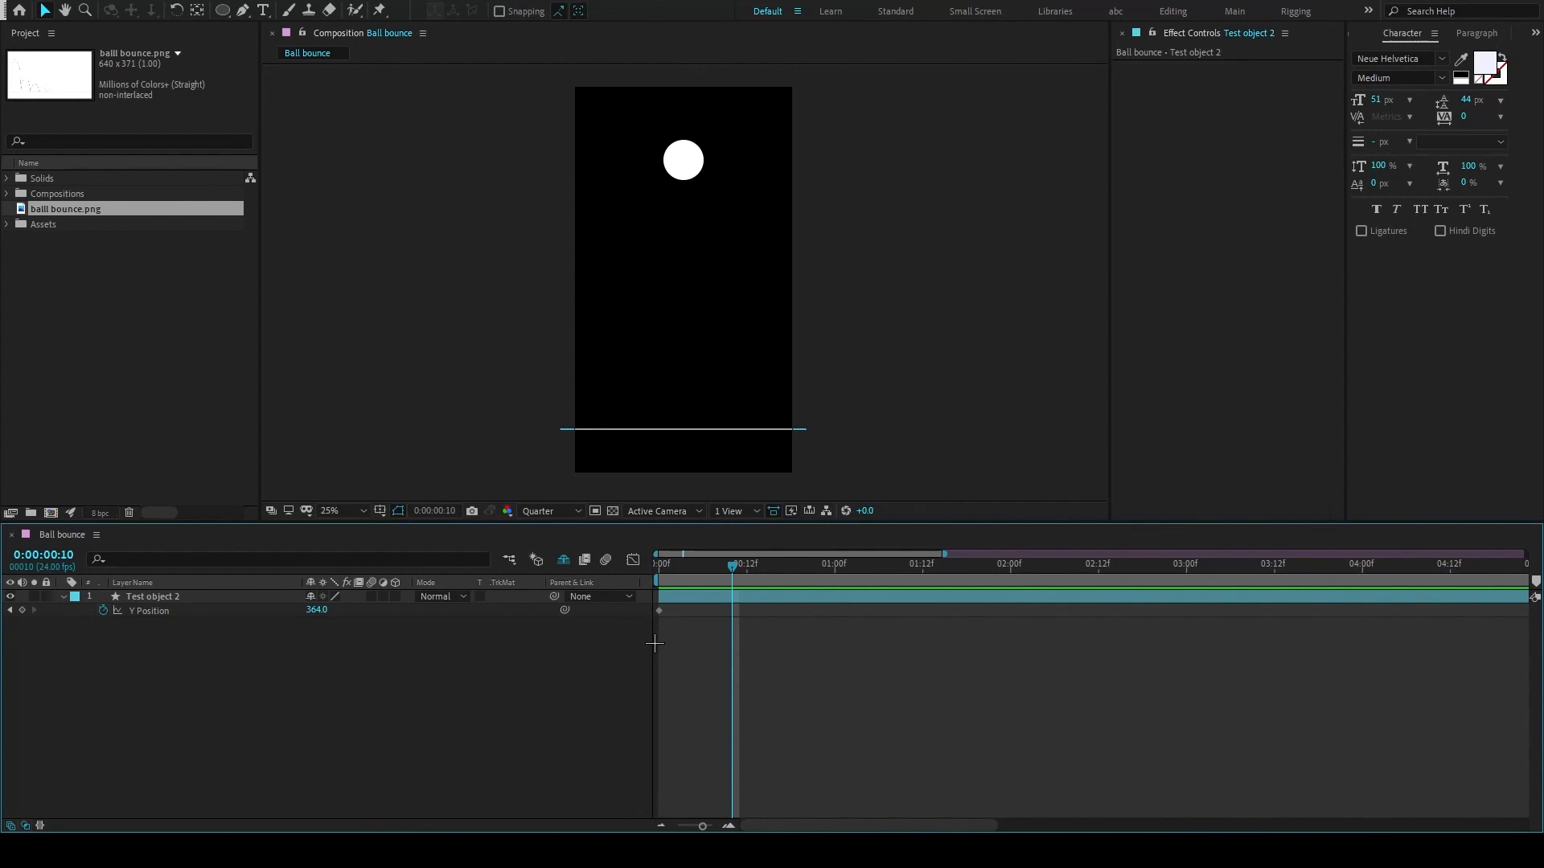
{"action": "key", "text": "Page_Down"}
{"action": "key", "text": "Page_Down"}
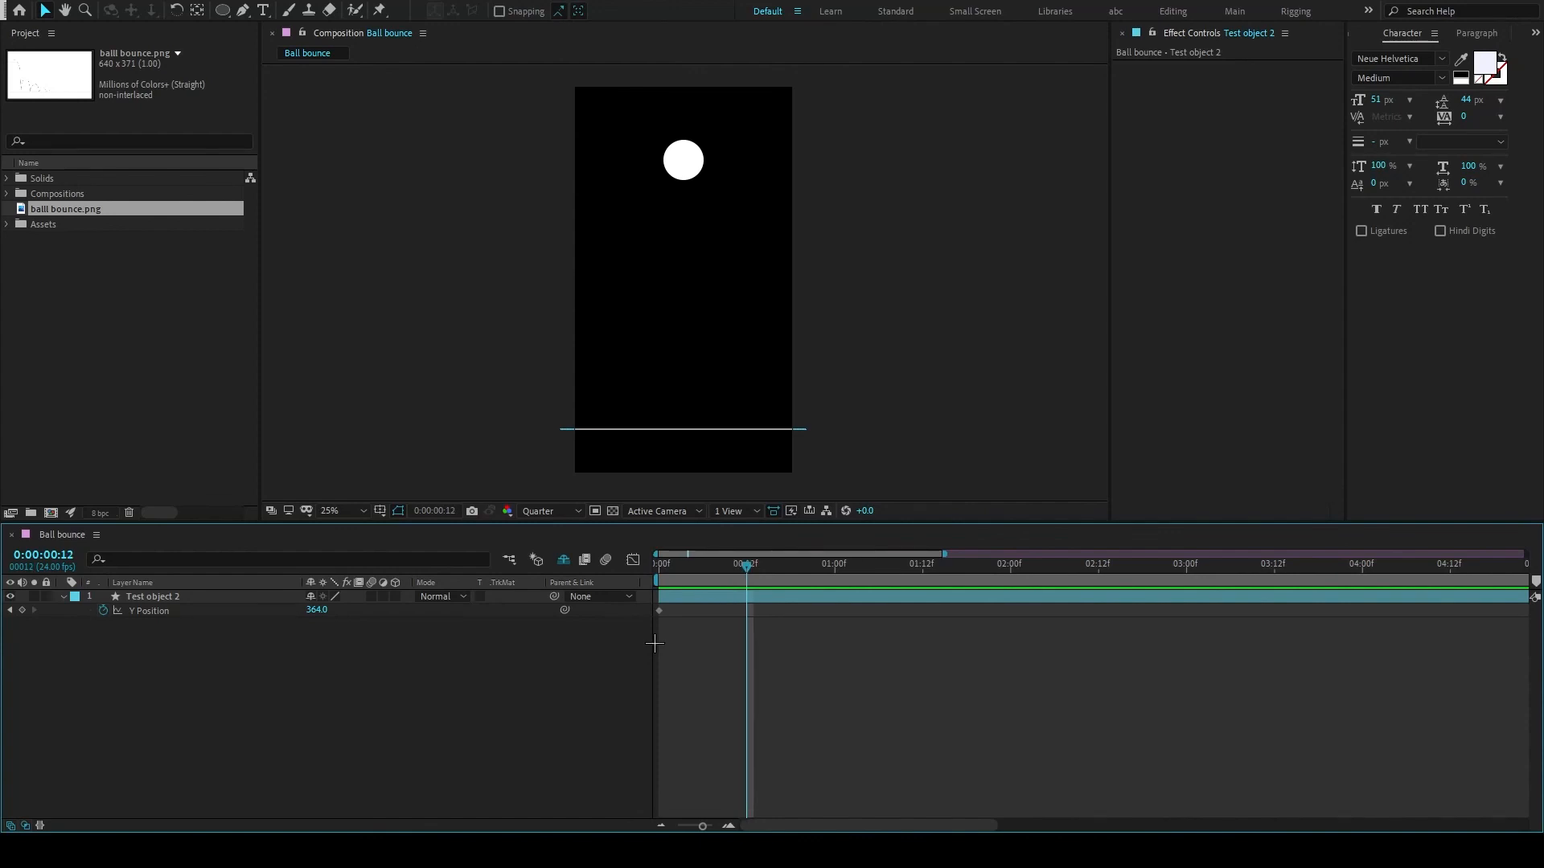
{"action": "key", "text": "Page_Down"}
{"action": "key", "text": "Page_Down"}
{"action": "key", "text": "Page_Down"}
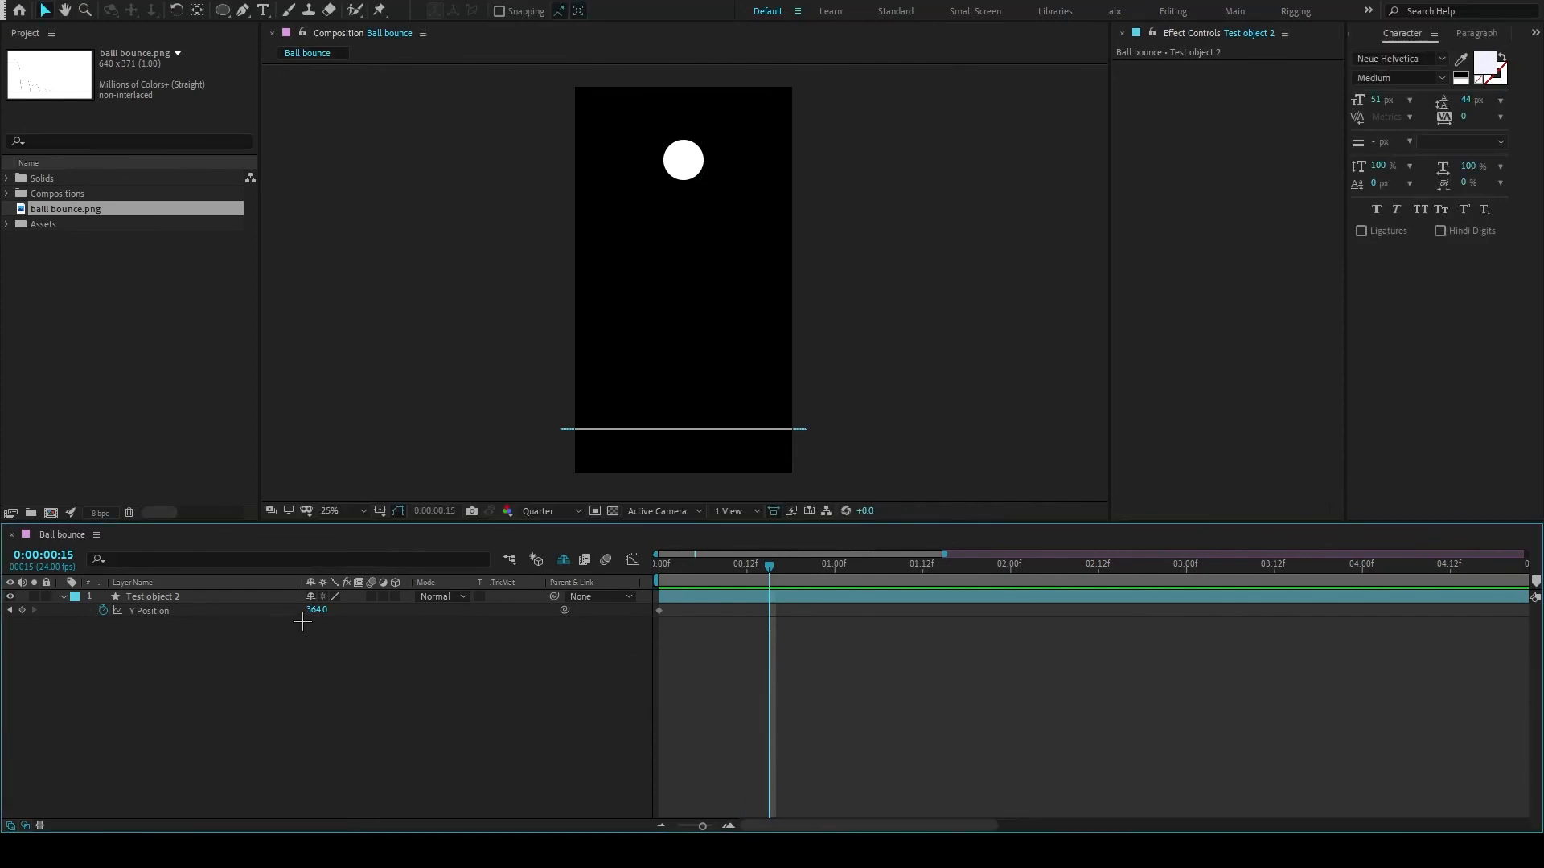
{"action": "left_click_drag", "start_coordinate": [695, 166], "coordinate": [687, 419]}
Align the ball's underside with the floor line at frame 15, setting its Y Position to 1600
{"action": "scroll", "coordinate": [681, 442], "scroll_direction": "up", "scroll_amount": 6}
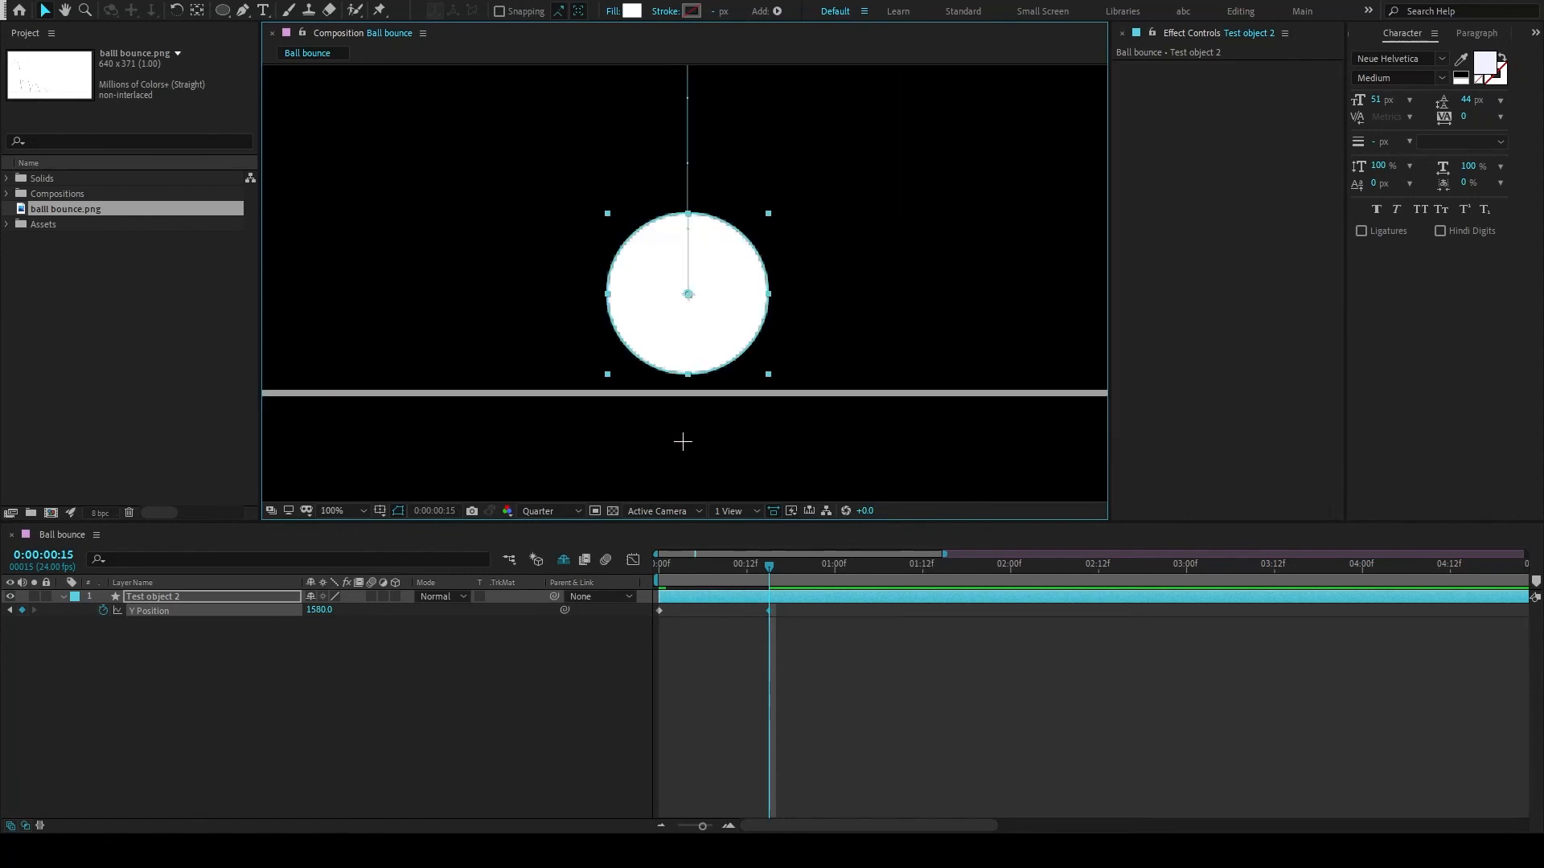
{"action": "key", "text": "h"}
{"action": "left_click_drag", "start_coordinate": [688, 345], "coordinate": [648, 420]}
{"action": "key", "text": "space"}
{"action": "mouse_move", "coordinate": [619, 289]}
{"action": "left_mouse_down"}
{"action": "mouse_move", "coordinate": [658, 330]}
{"action": "mouse_move", "coordinate": [624, 269]}
{"action": "left_mouse_up"}
{"action": "left_click_drag", "start_coordinate": [656, 326], "coordinate": [657, 358]}
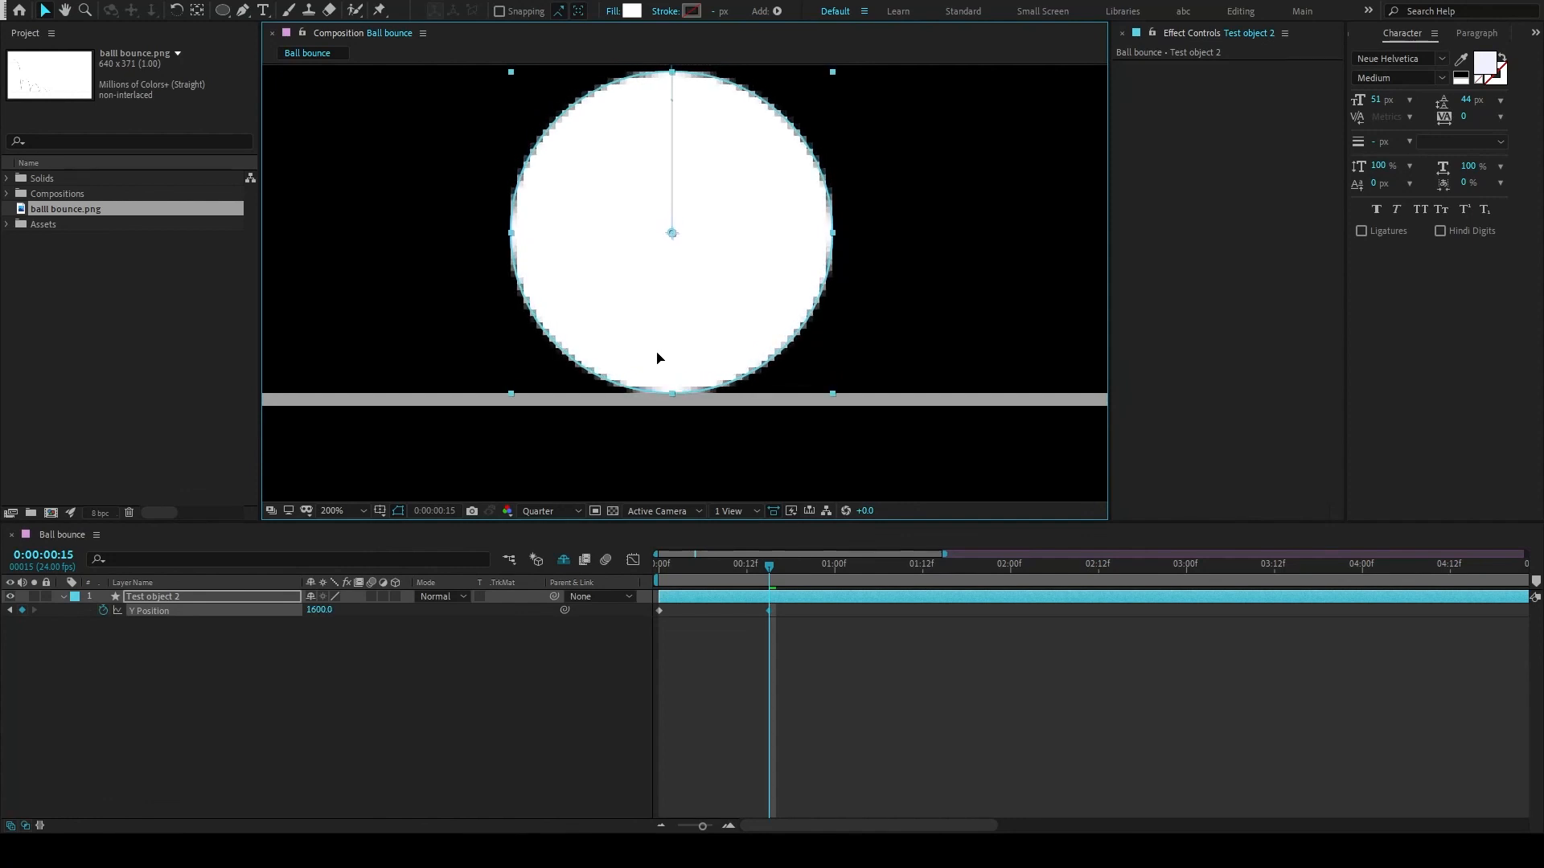
{"action": "scroll", "coordinate": [683, 279], "scroll_direction": "down", "scroll_amount": 6}
{"action": "left_click_drag", "start_coordinate": [672, 234], "coordinate": [660, 355]}
{"action": "left_click", "coordinate": [671, 732]}
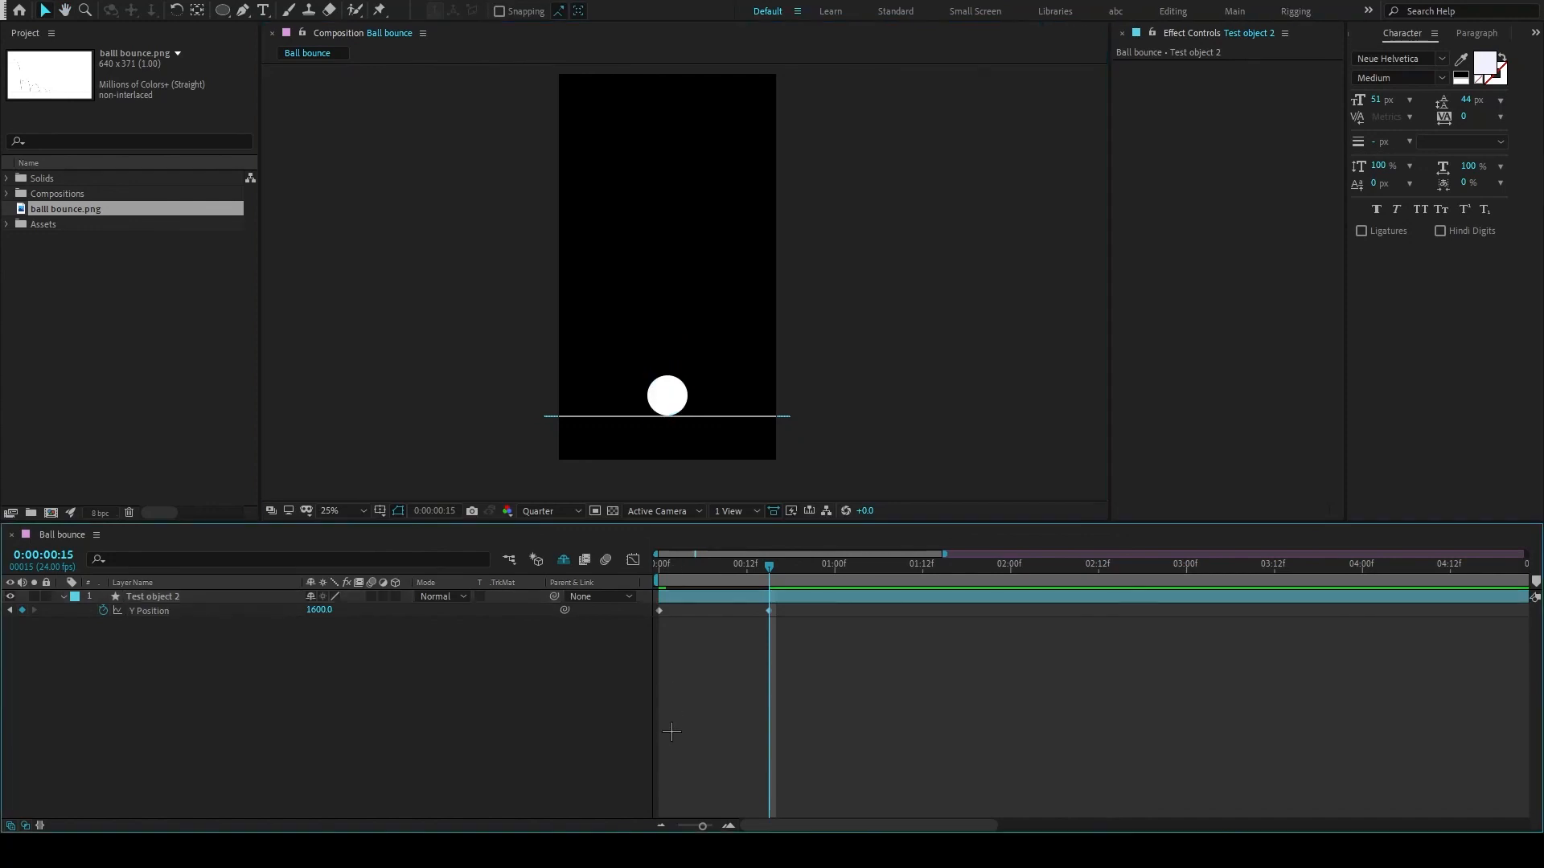
Scrub between frames 0 and 15 to review the ball's fall to the floor
{"action": "left_click_drag", "start_coordinate": [661, 572], "coordinate": [769, 617]}
{"action": "left_click", "coordinate": [701, 593]}
{"action": "left_click_drag", "start_coordinate": [658, 569], "coordinate": [770, 586]}
{"action": "key", "text": "minus"}
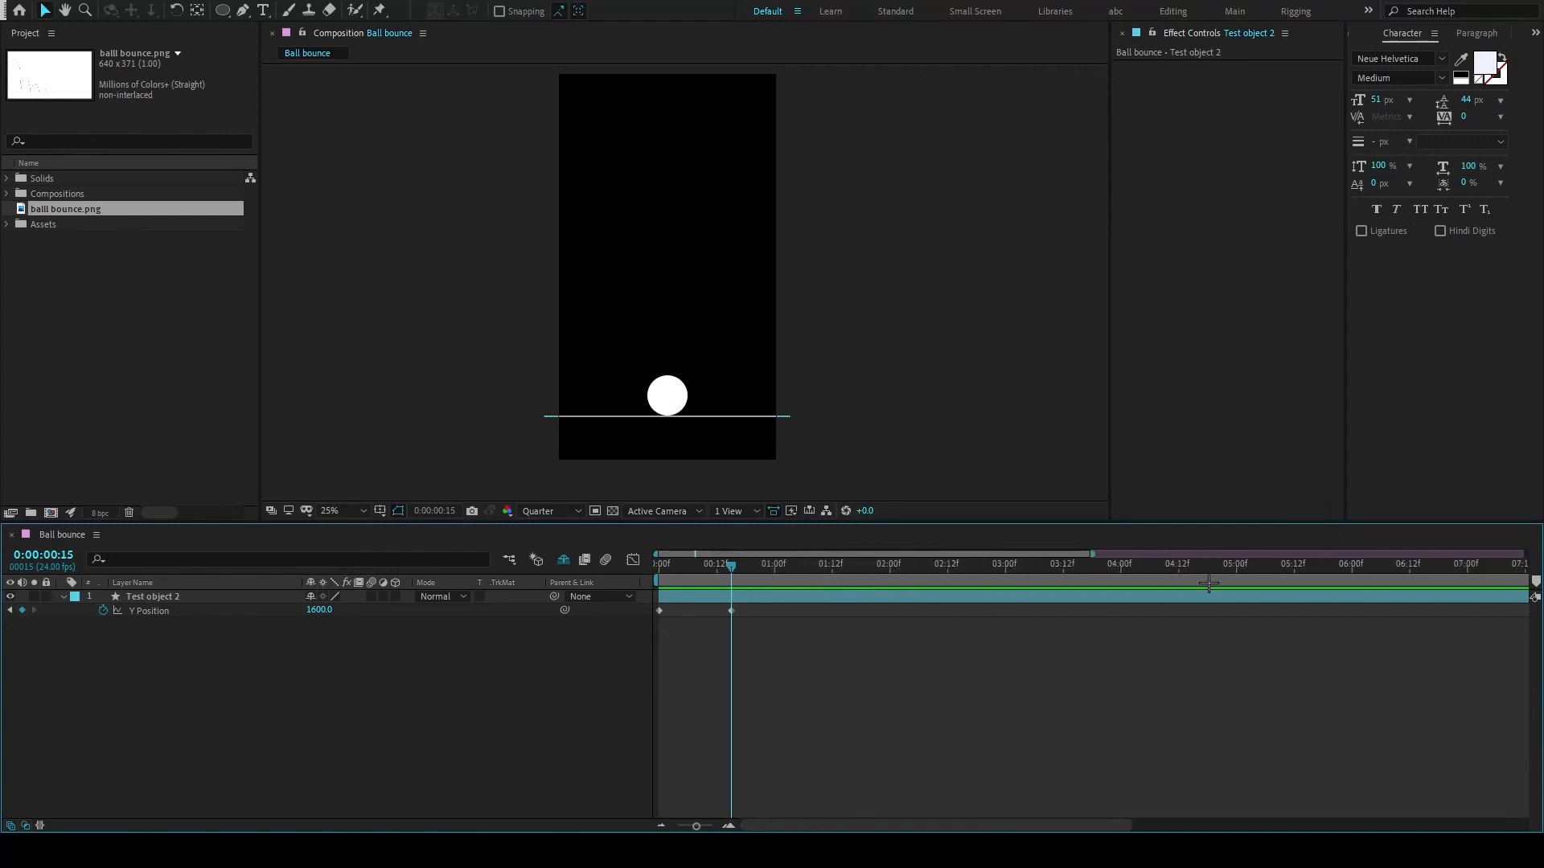
Copy the frame 15 floor keyframe to progressively closer times from 0:00:01:04 through 0:00:03:14
{"action": "key", "text": "space"}
{"action": "left_click", "coordinate": [732, 614]}
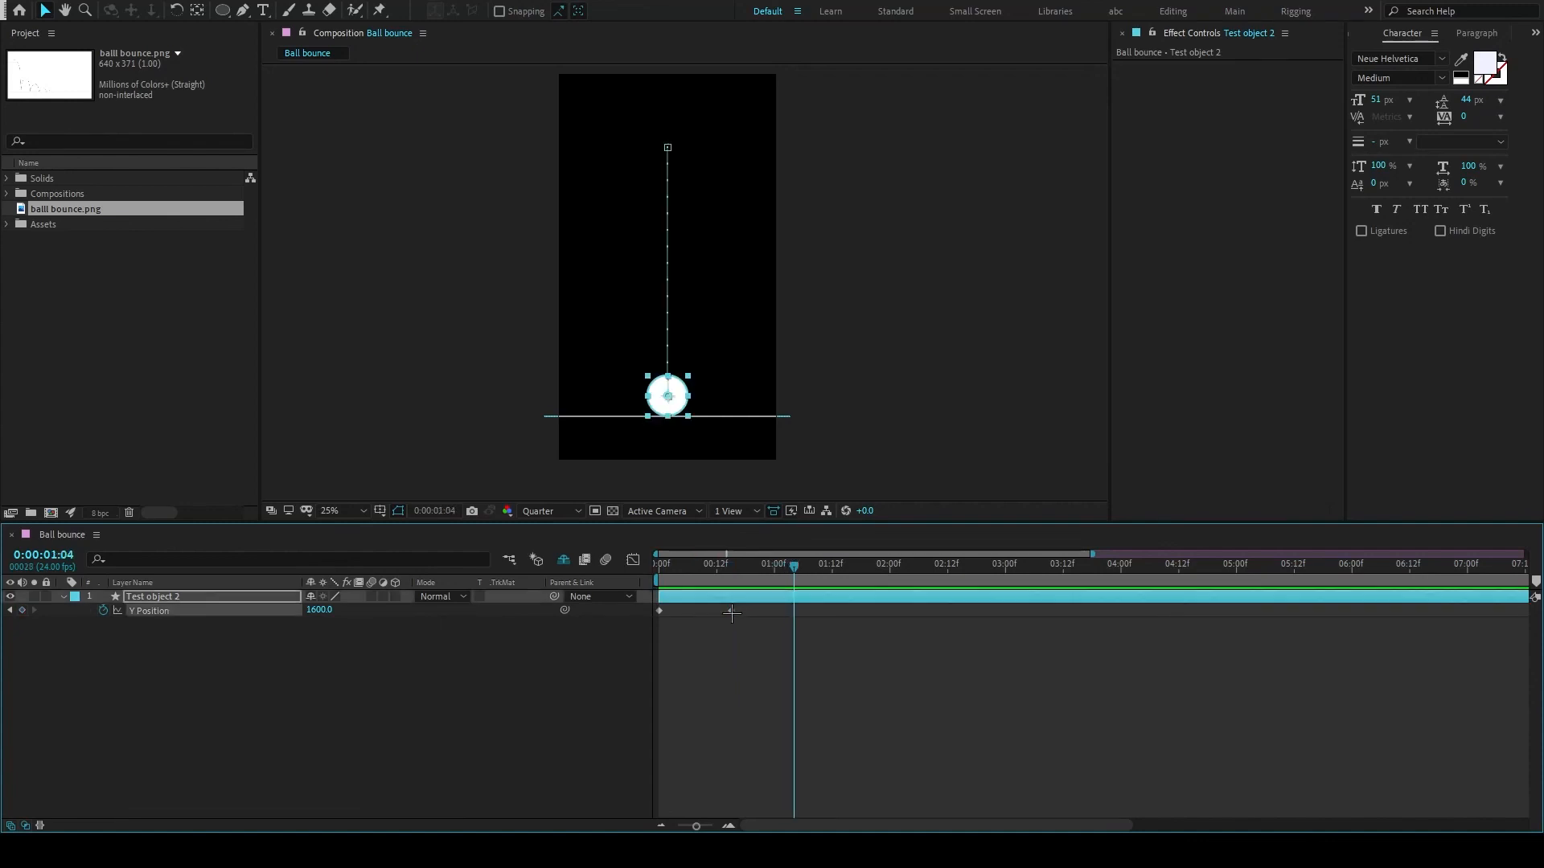
{"action": "key", "text": "space"}
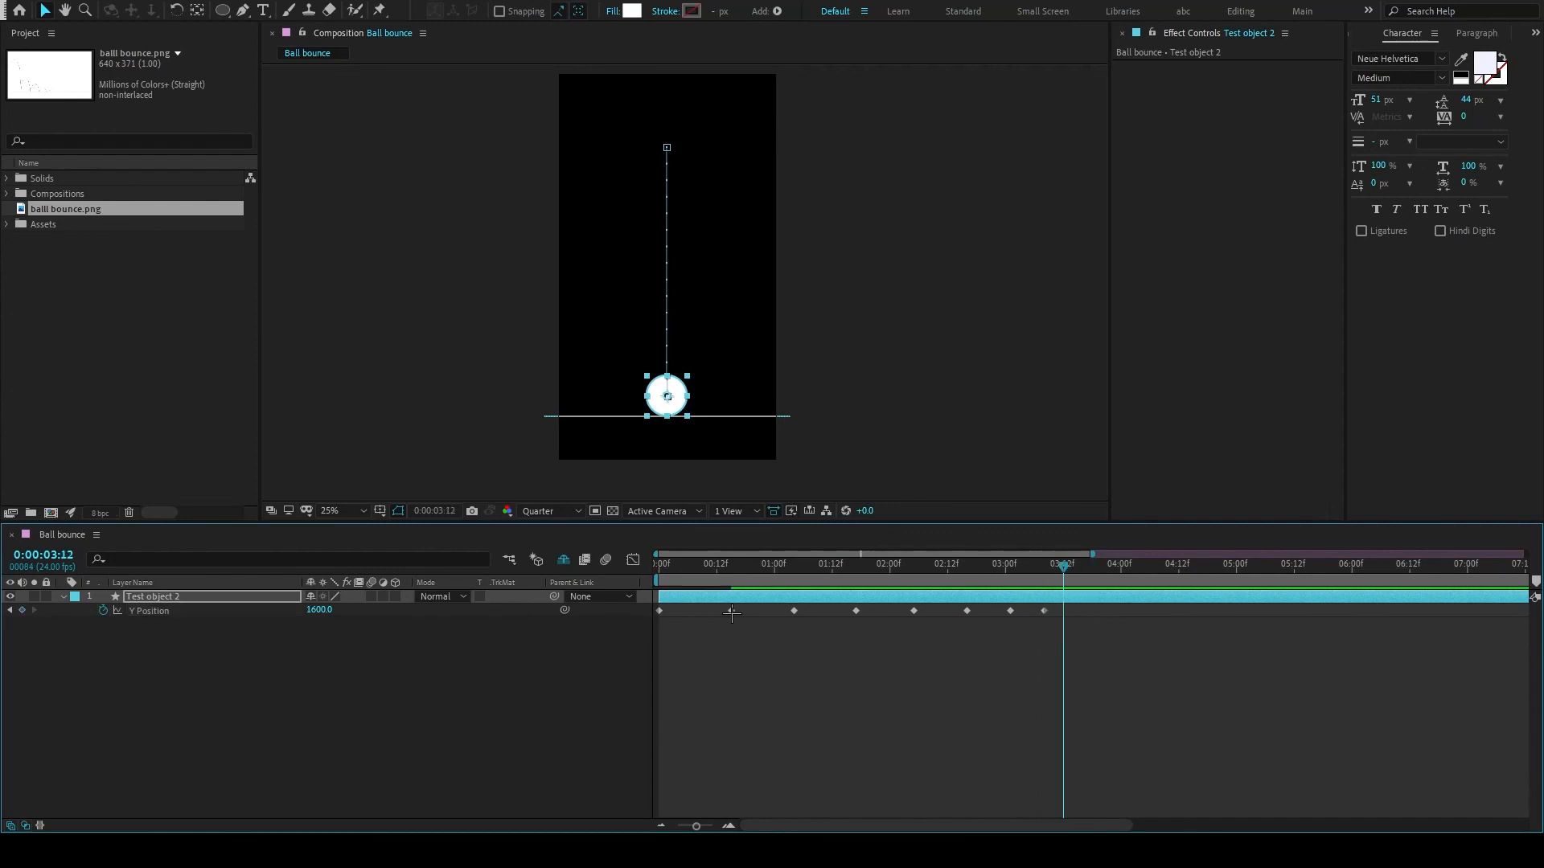
{"action": "left_click", "coordinate": [1041, 611]}
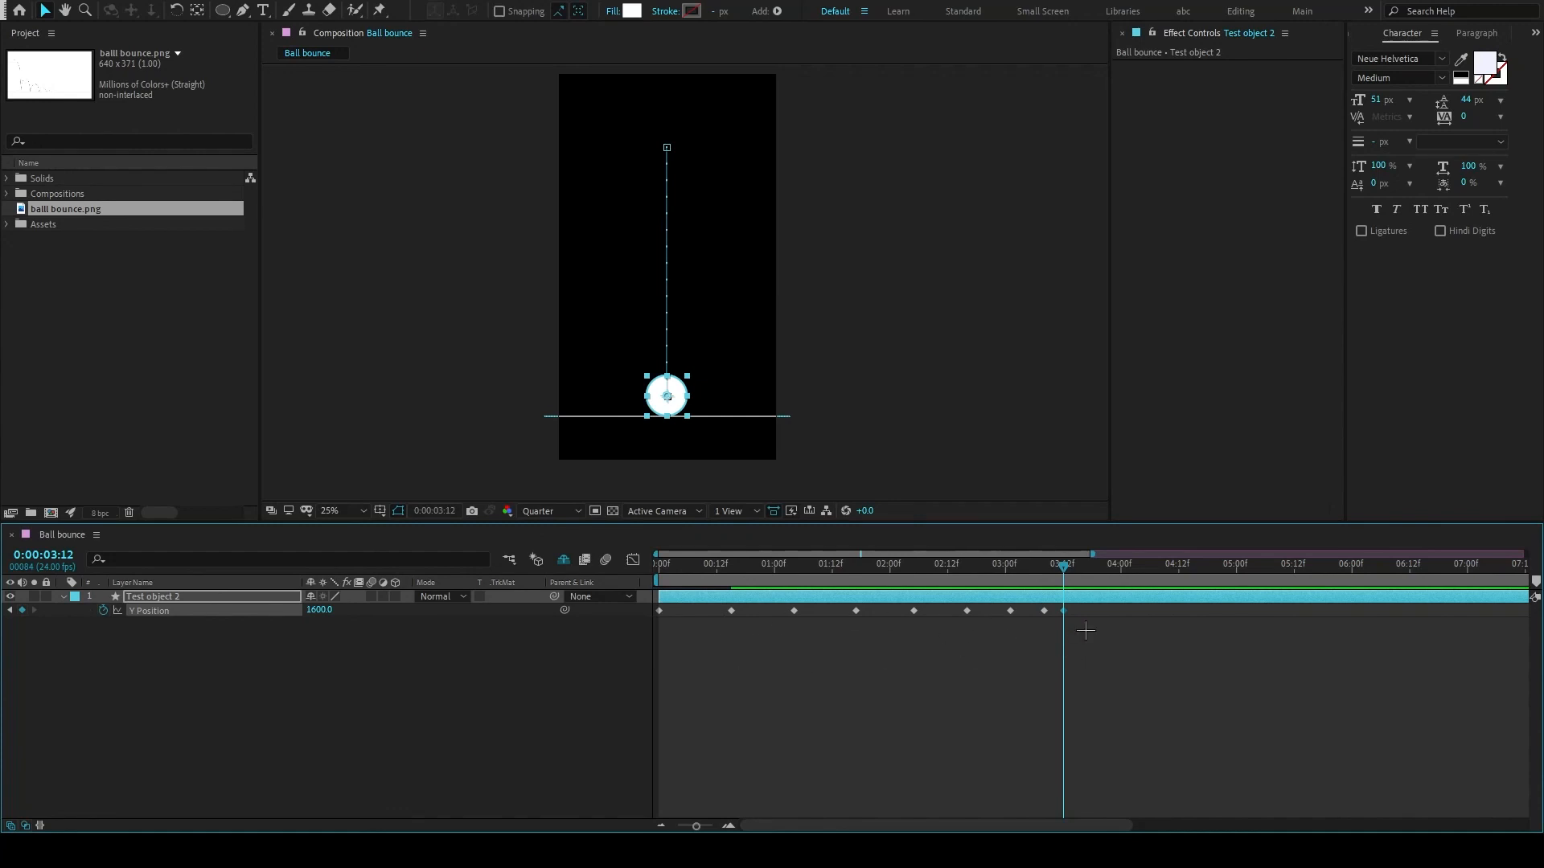
{"action": "key", "text": "Page_Down"}
{"action": "key", "text": "Page_Down"}
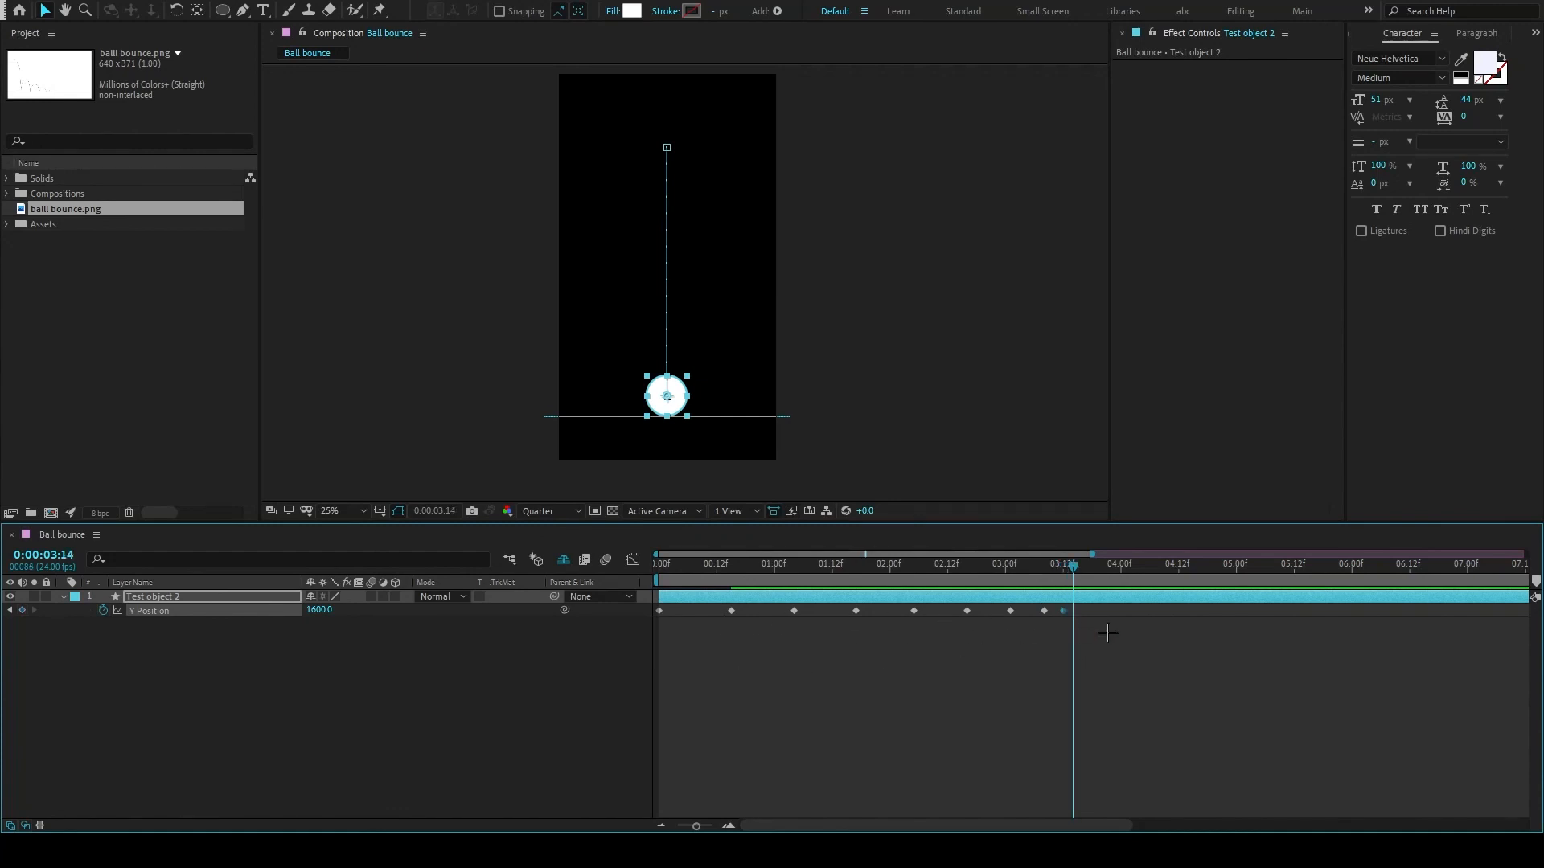
{"action": "left_click", "coordinate": [1105, 633]}
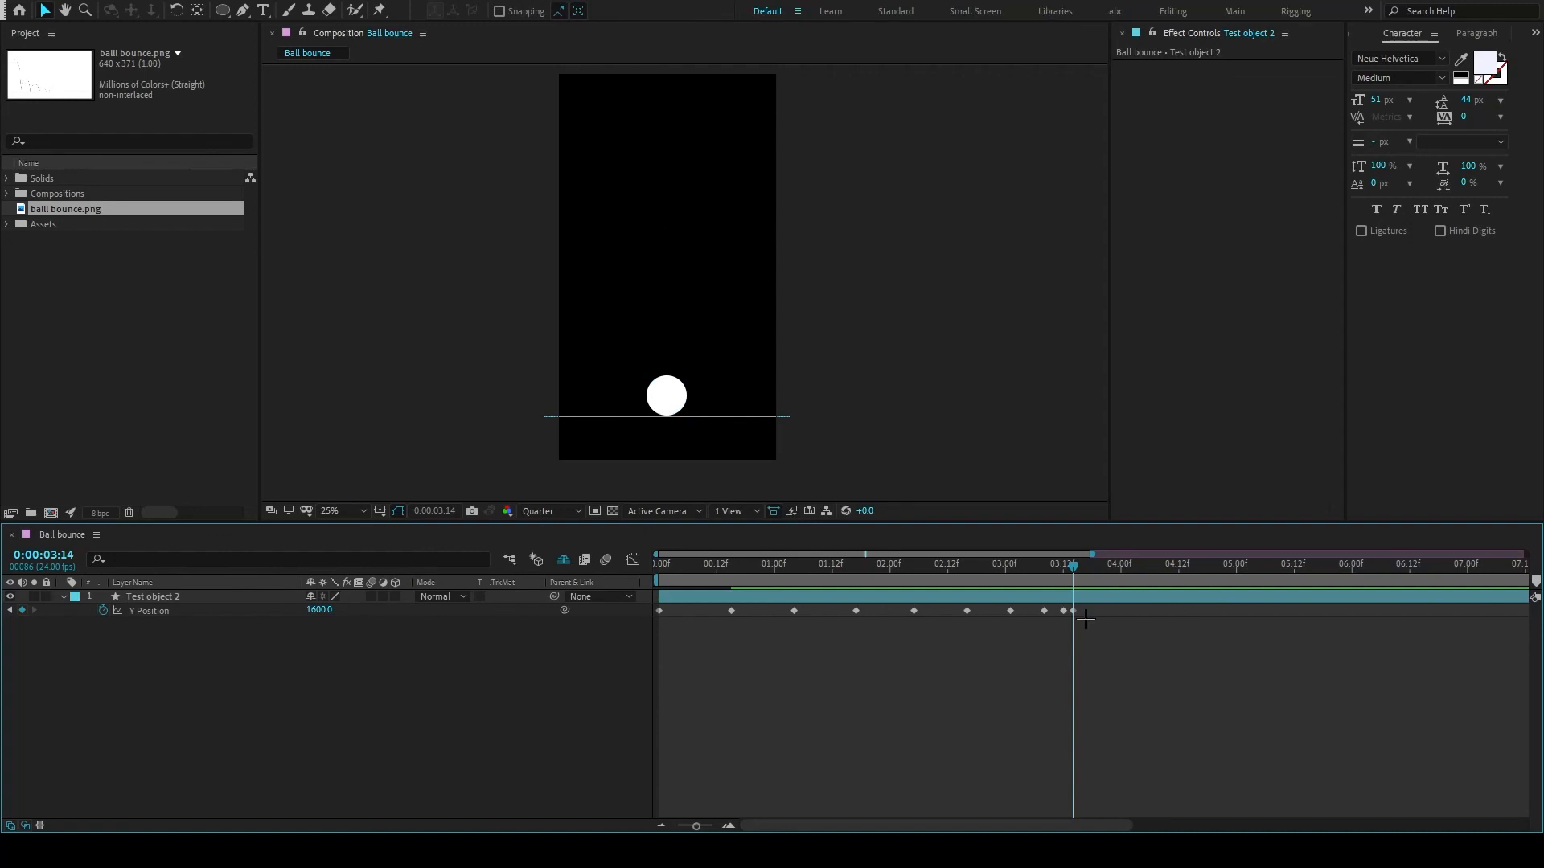
Apply Easy Ease to all Y Position keyframes and examine the first drop on the value graph
{"action": "left_click_drag", "start_coordinate": [1090, 612], "coordinate": [651, 608]}
{"action": "left_click", "coordinate": [634, 560]}
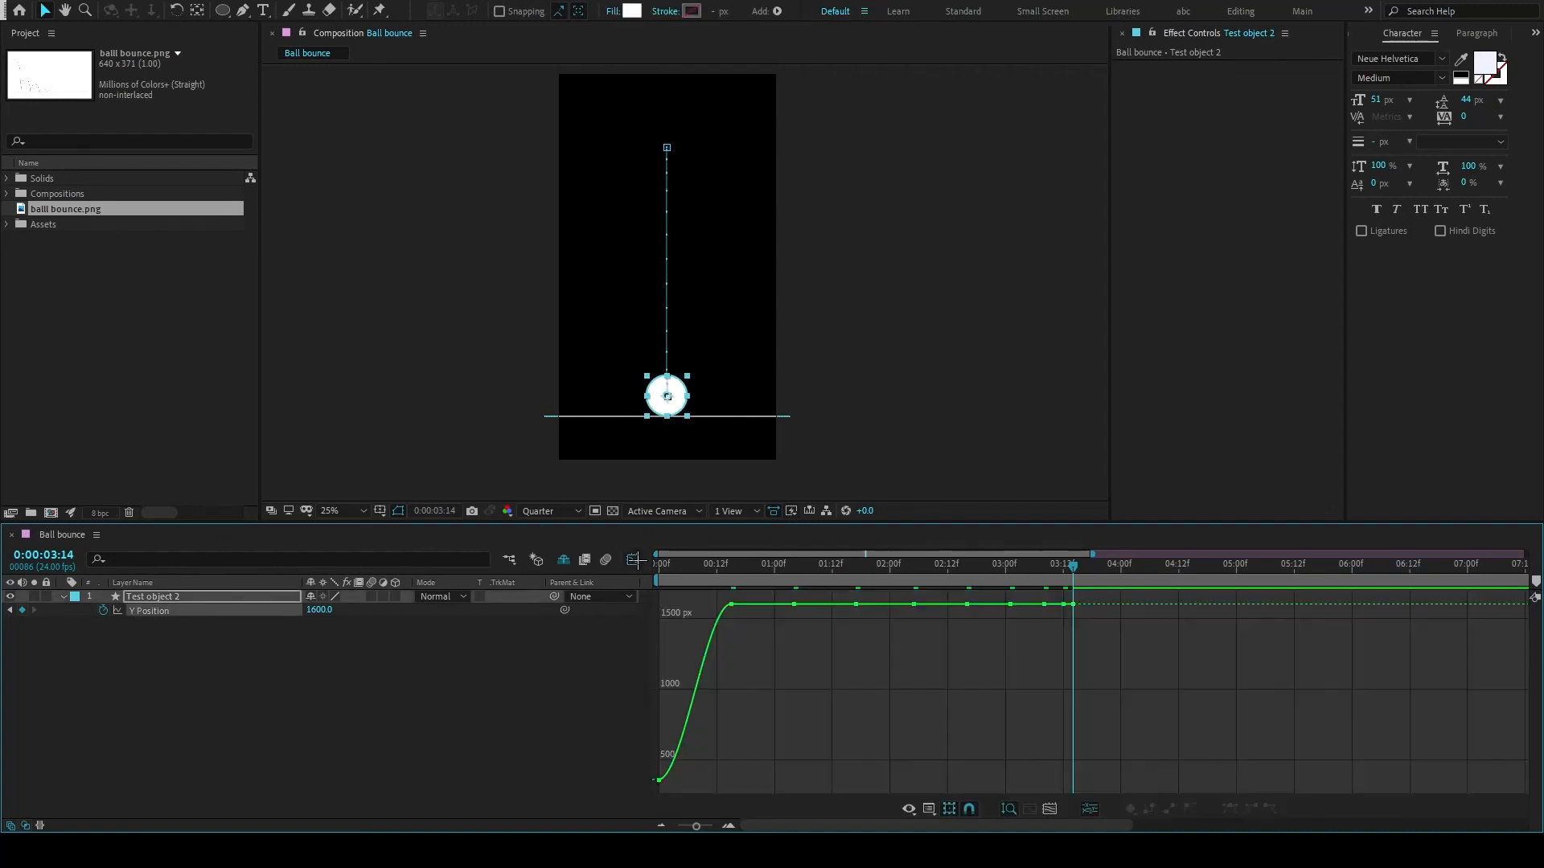
{"action": "scroll", "coordinate": [572, 712], "scroll_direction": "up", "scroll_amount": 4}
{"action": "scroll", "coordinate": [837, 727], "scroll_direction": "down", "scroll_amount": 3}
{"action": "left_click_drag", "start_coordinate": [1148, 566], "coordinate": [593, 686]}
{"action": "key", "text": "="}
{"action": "left_click_drag", "start_coordinate": [657, 572], "coordinate": [844, 727]}
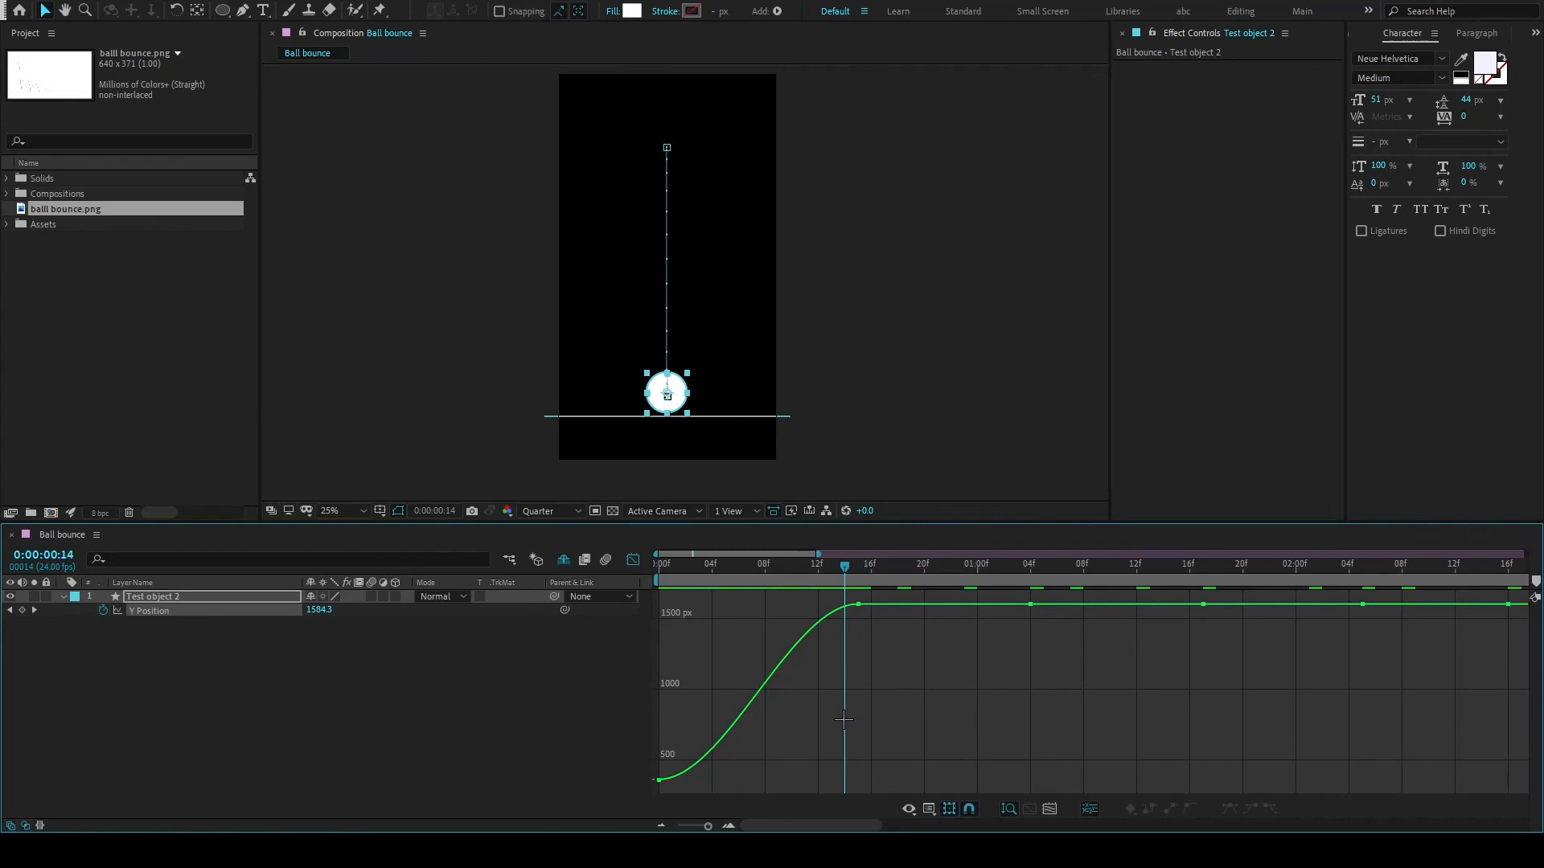
Reshape the Y Position curve from frame 0 to 15 into a slow start with a near-vertical landing, and preview it
{"action": "left_click_drag", "start_coordinate": [872, 635], "coordinate": [916, 732]}
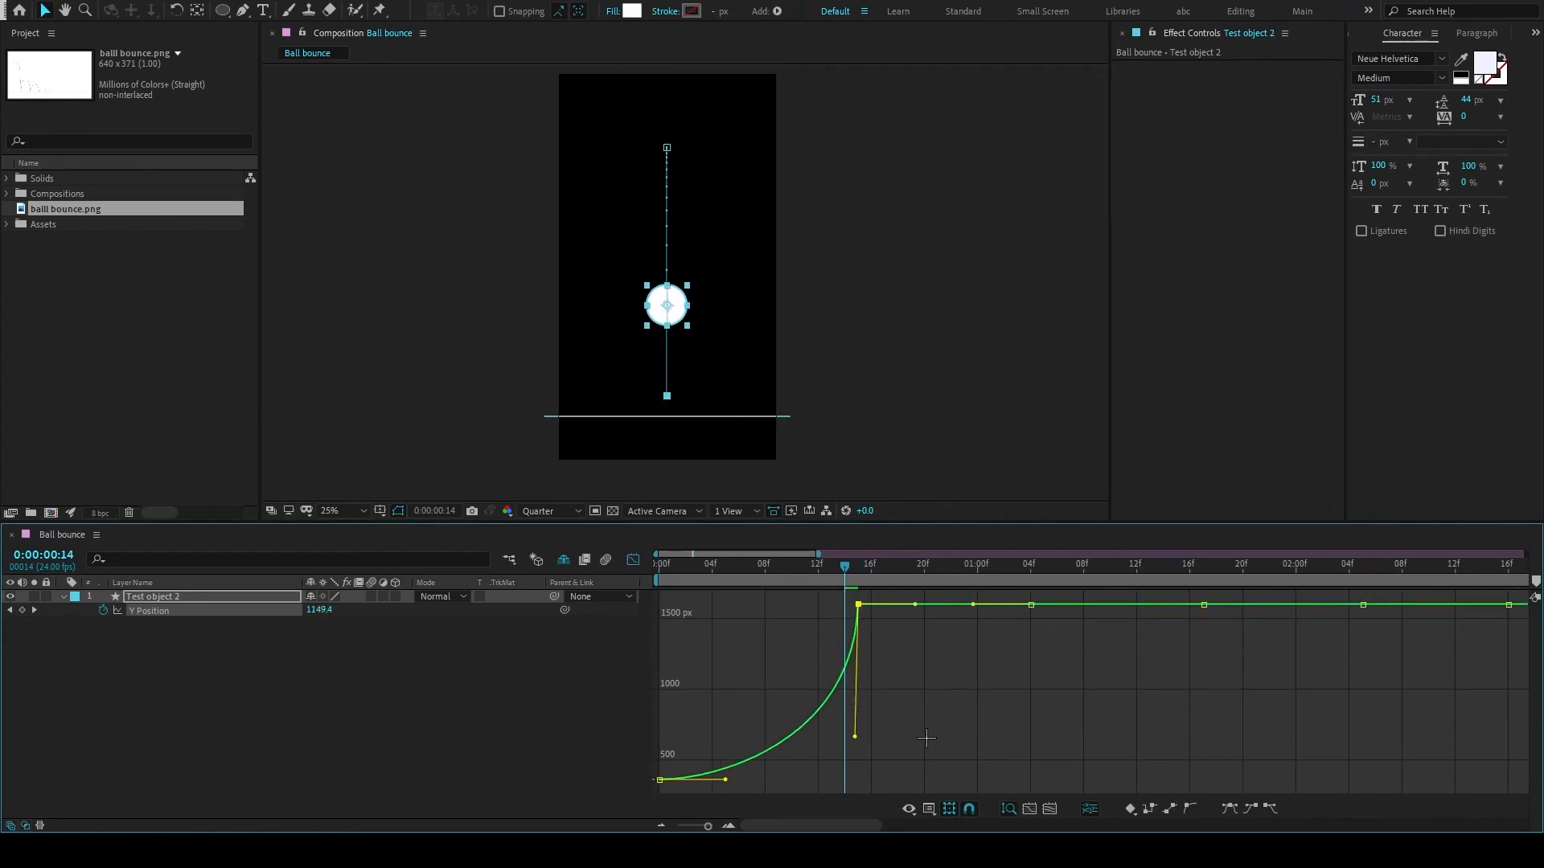
{"action": "left_click_drag", "start_coordinate": [726, 779], "coordinate": [769, 781]}
{"action": "left_click", "coordinate": [815, 759]}
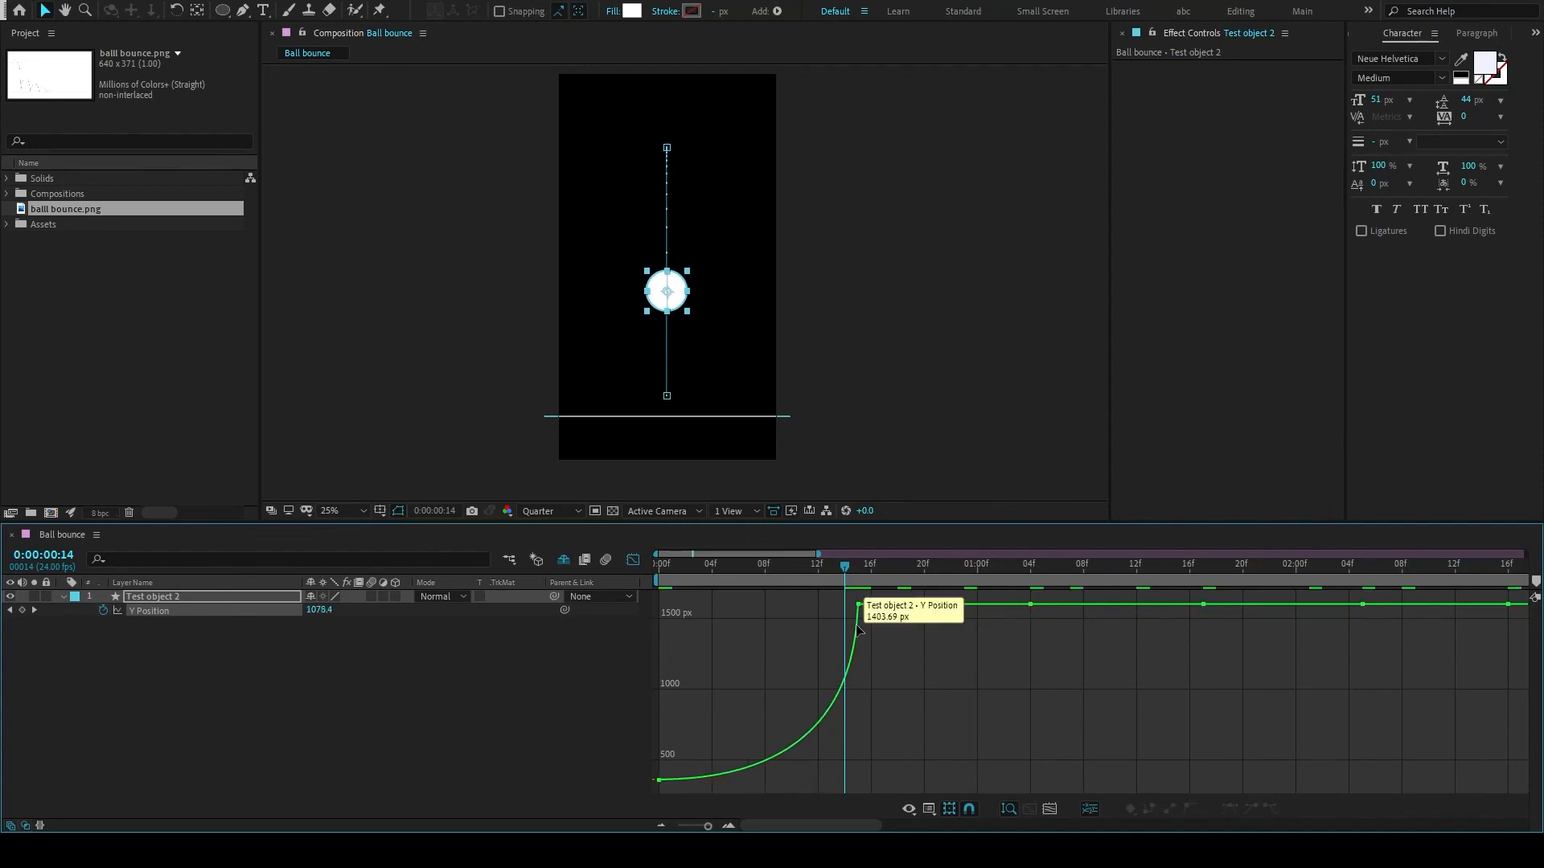
{"action": "key", "text": "Home"}
{"action": "key", "text": "space"}
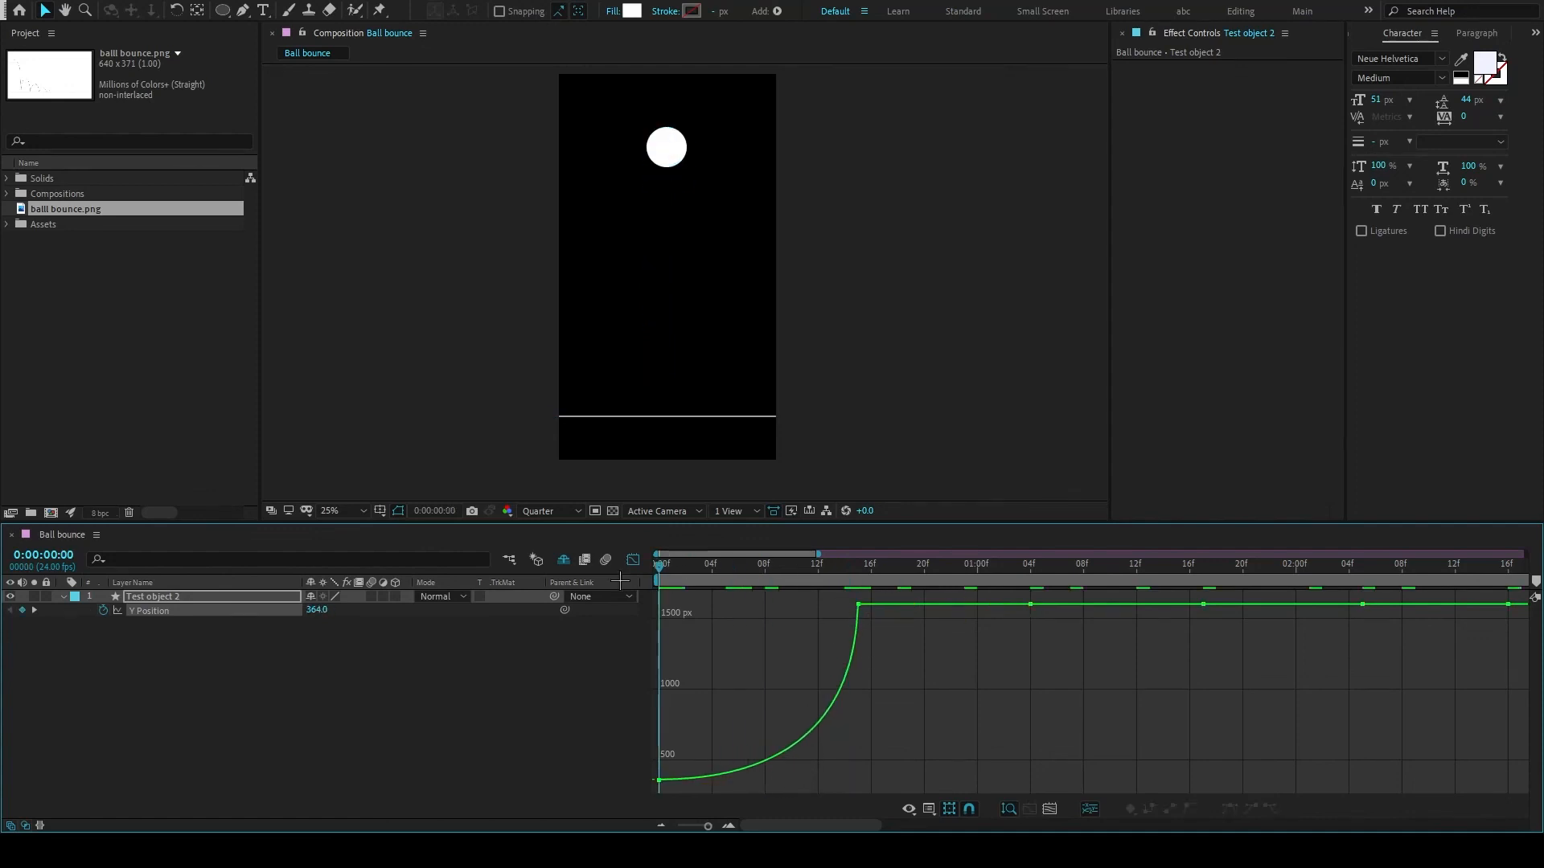
{"action": "left_click_drag", "start_coordinate": [671, 567], "coordinate": [752, 567]}
Slant the frame 15 landing handle and shorten the frame 0 handle to soften the fall's acceleration, previewing the motion
{"action": "left_click", "coordinate": [836, 706]}
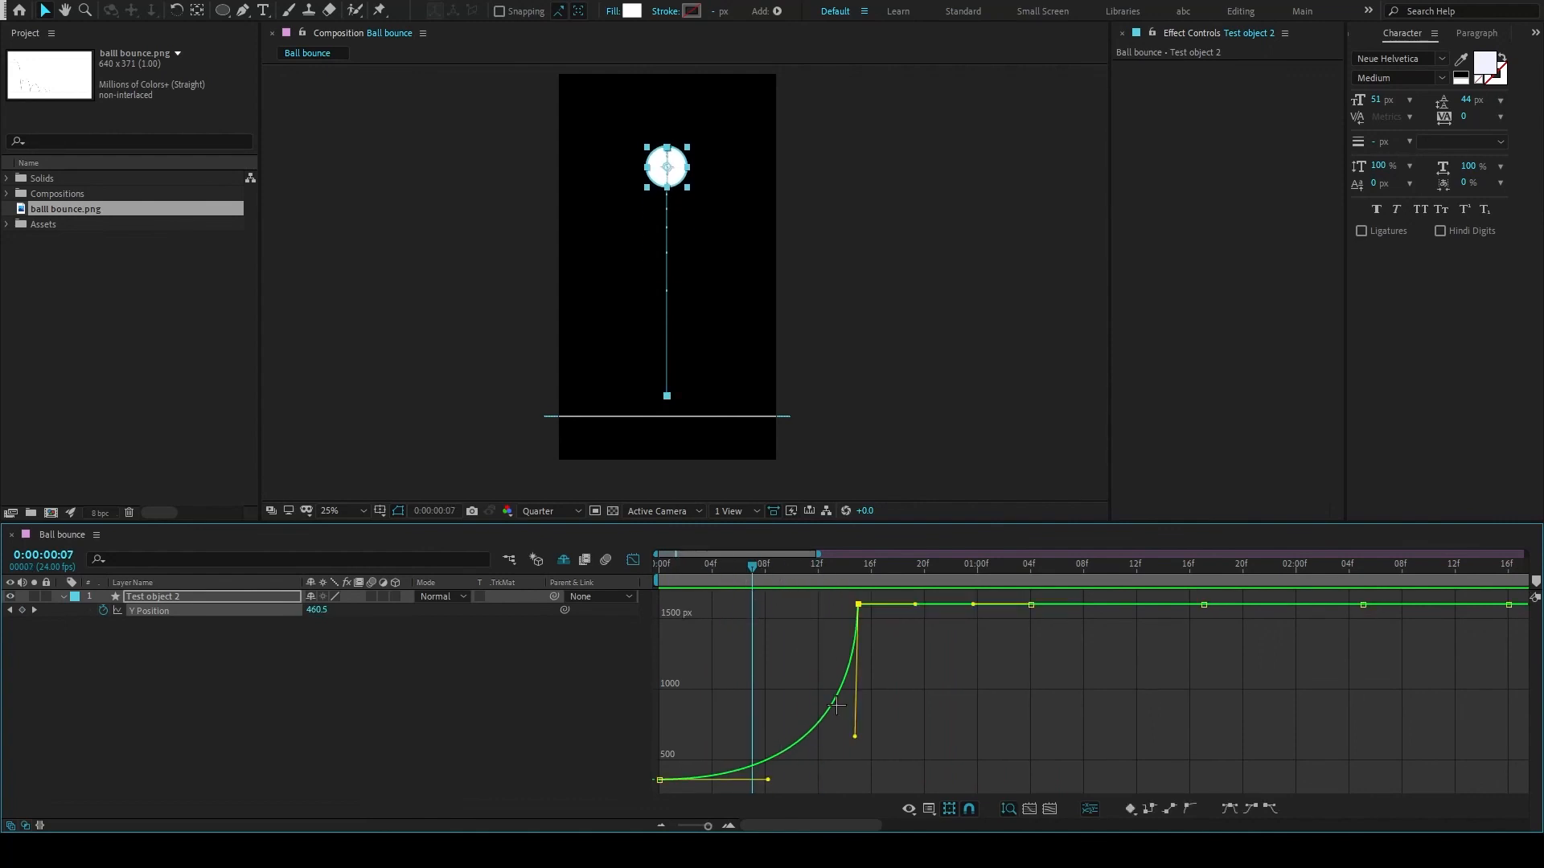
{"action": "left_click_drag", "start_coordinate": [854, 737], "coordinate": [831, 741]}
{"action": "left_click", "coordinate": [770, 783]}
{"action": "left_click", "coordinate": [640, 752]}
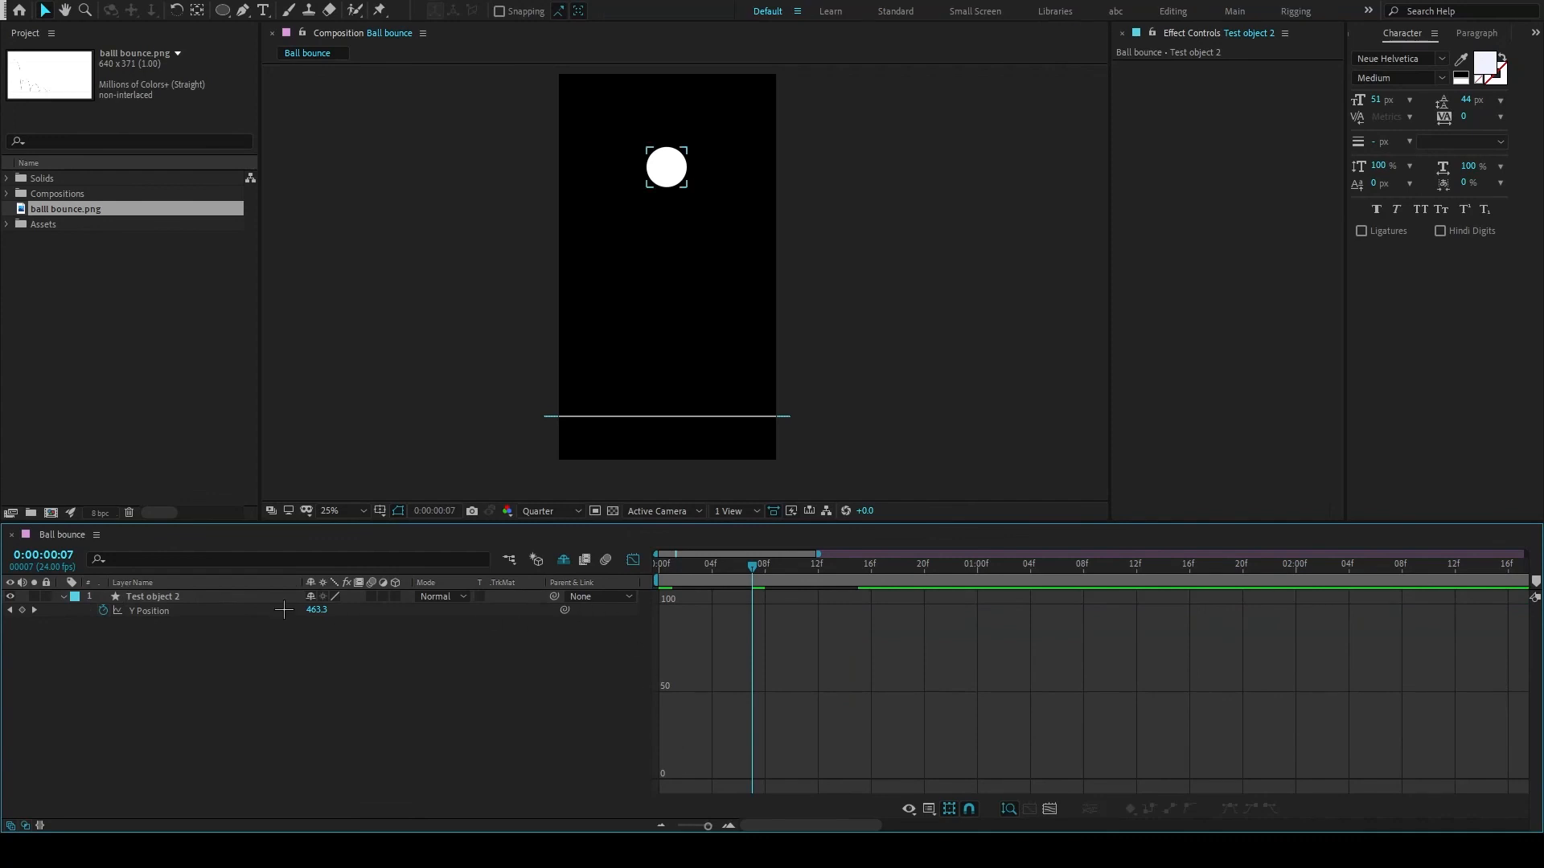
{"action": "left_click", "coordinate": [159, 611]}
{"action": "left_click_drag", "start_coordinate": [768, 780], "coordinate": [738, 780]}
{"action": "left_click", "coordinate": [712, 630]}
{"action": "key", "text": "Home"}
{"action": "key", "text": "space"}
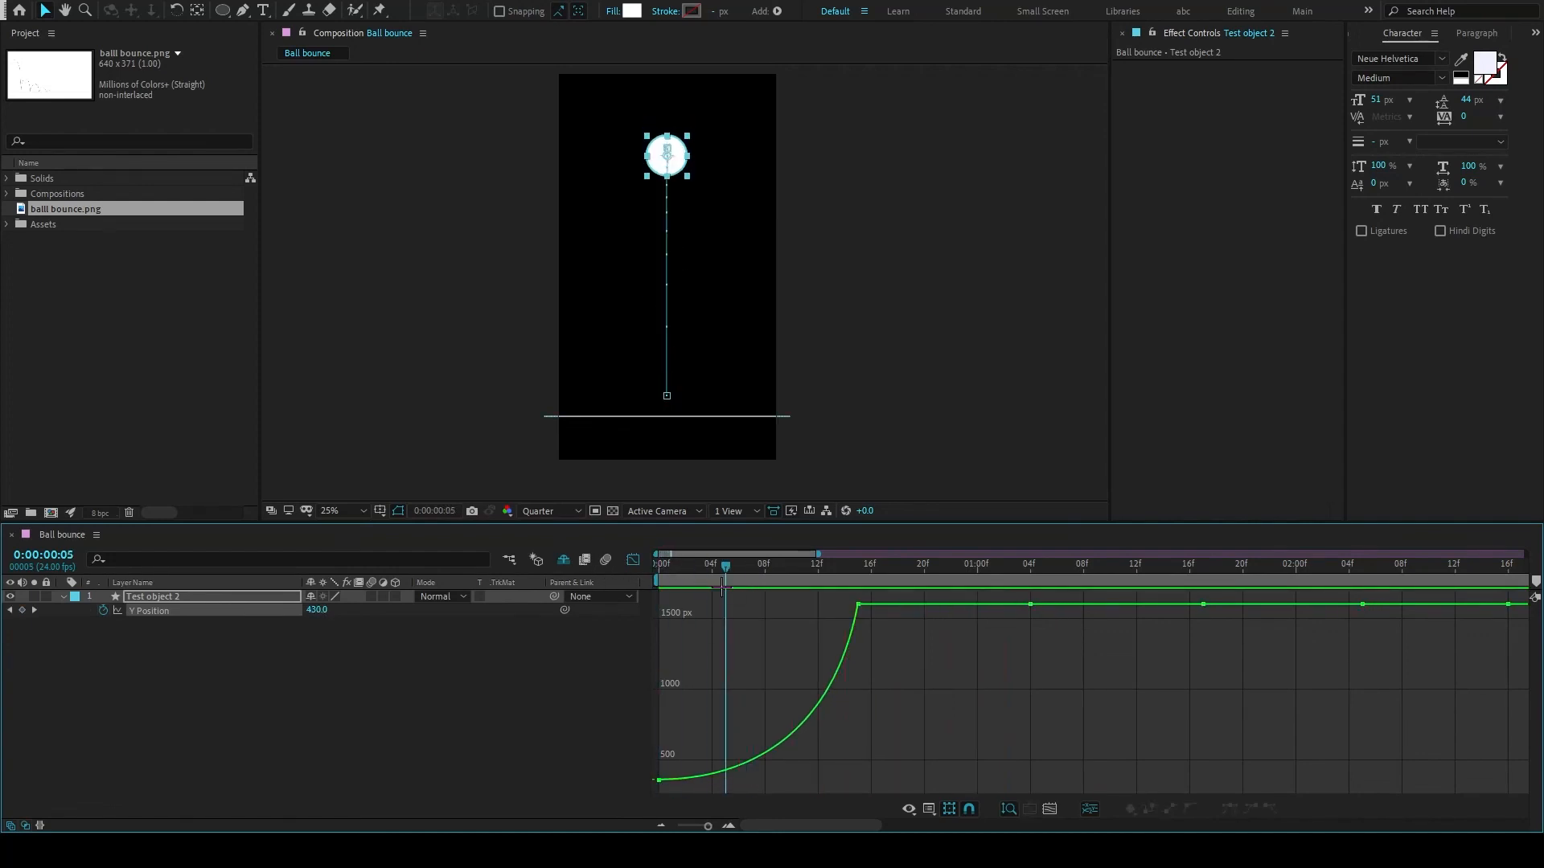
Lengthen the frame 0 handle to about frame 8 so the ball lingers longer before falling
{"action": "left_click", "coordinate": [744, 778]}
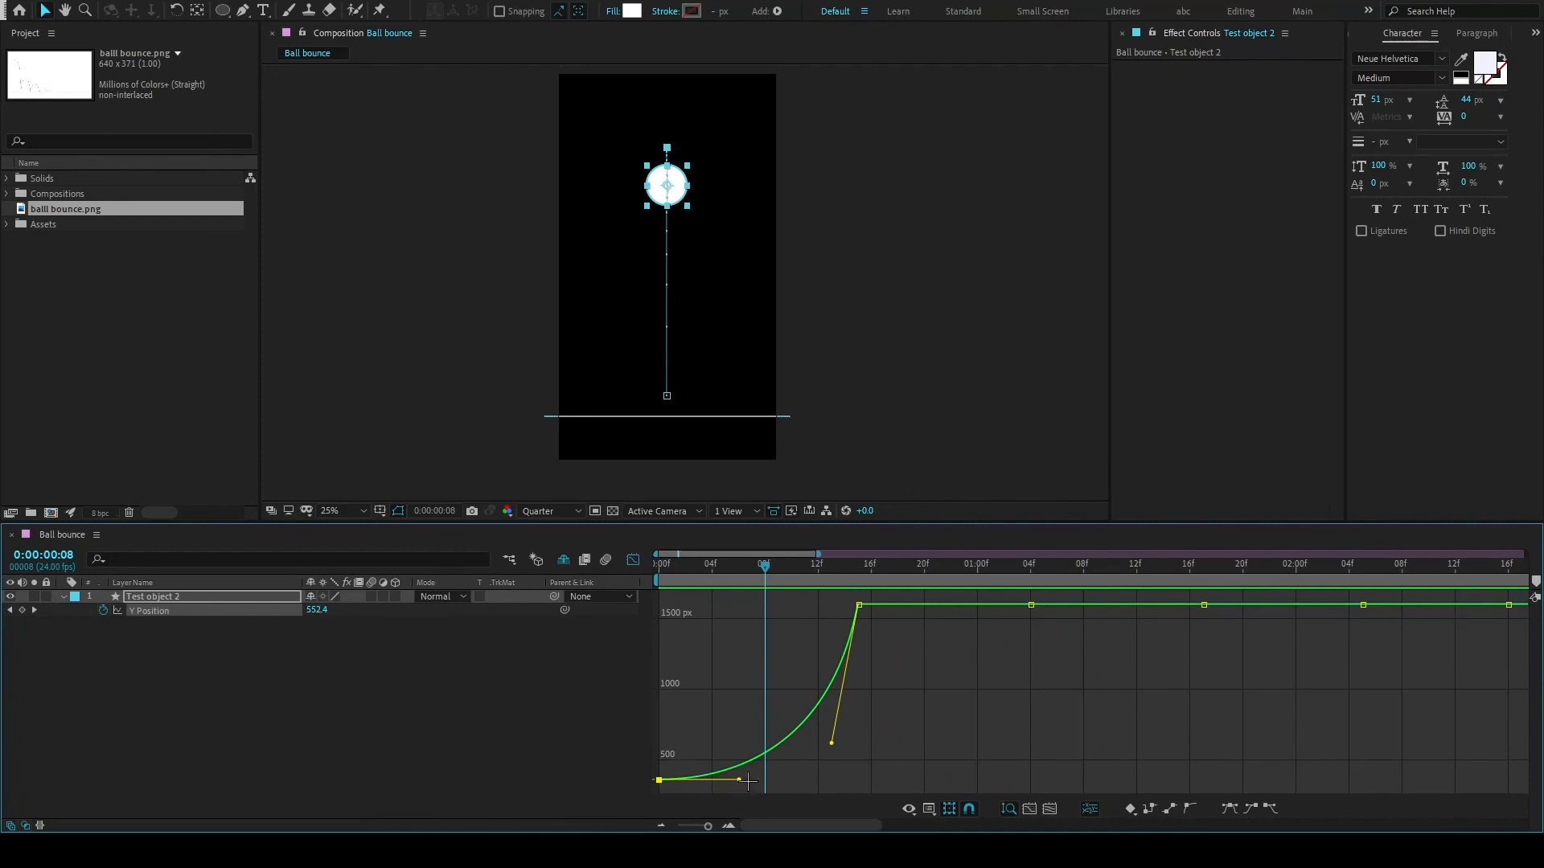
{"action": "left_click_drag", "start_coordinate": [739, 780], "coordinate": [762, 779]}
{"action": "left_click", "coordinate": [860, 670]}
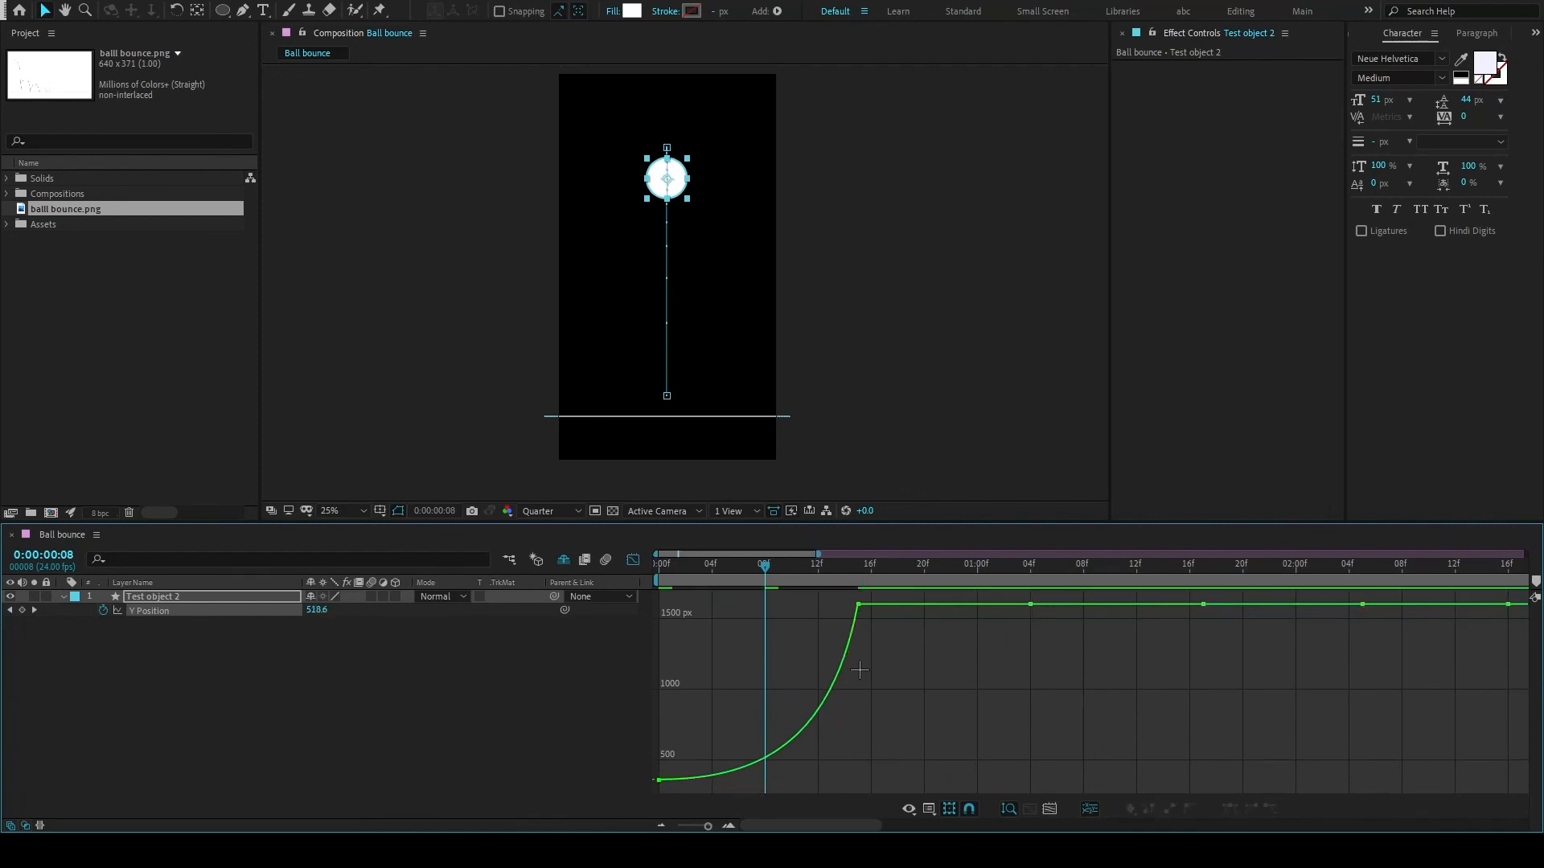
Add Y Position keyframes with the Pen tool midway through the first two bounces, and return to the keyframe view
{"action": "left_click", "coordinate": [858, 566]}
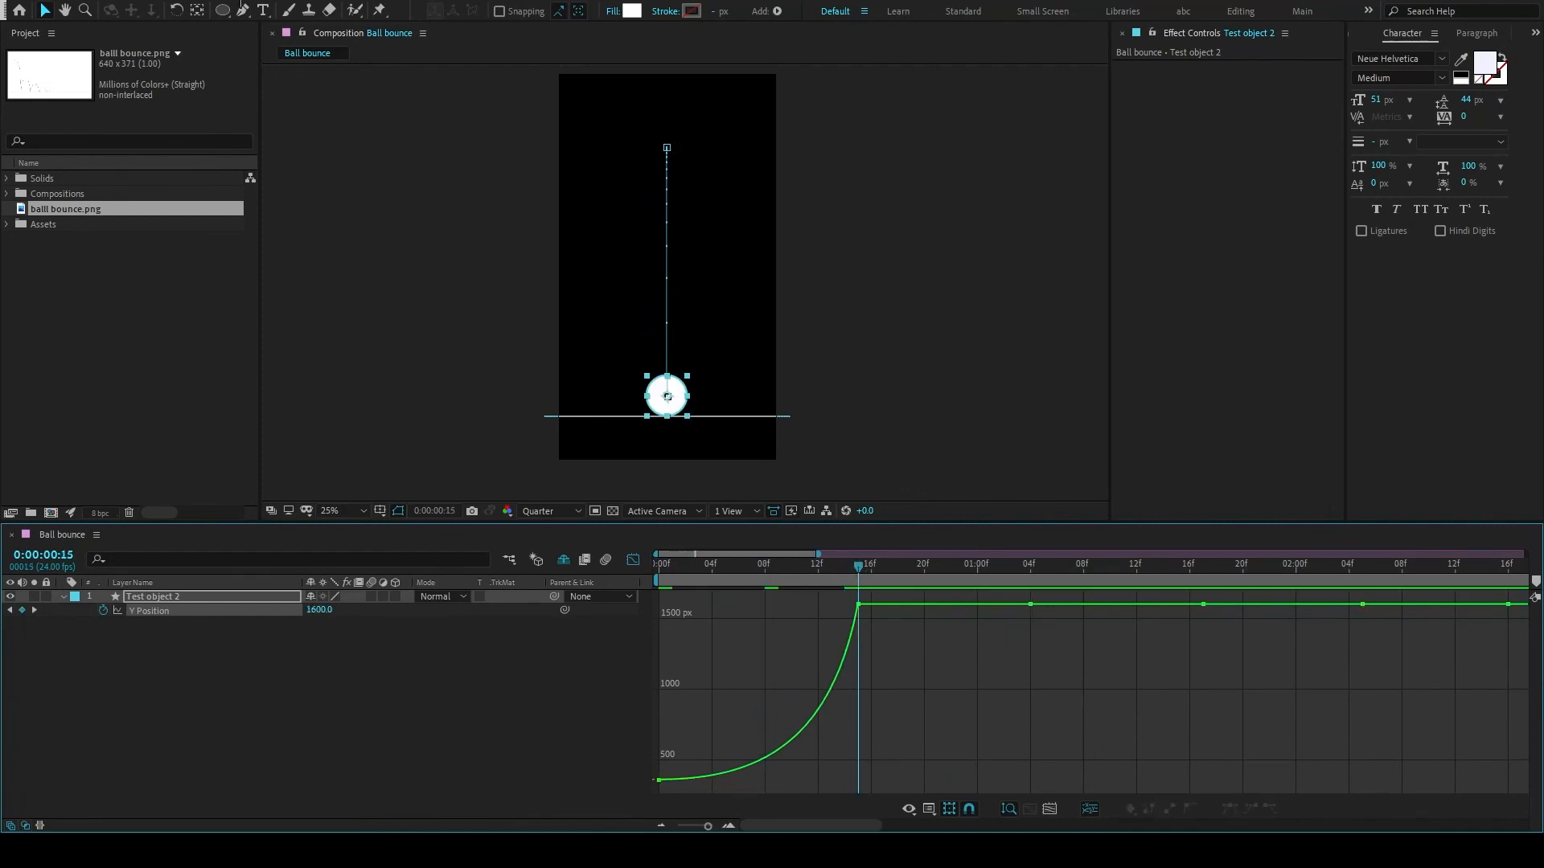
{"action": "left_click", "coordinate": [243, 8]}
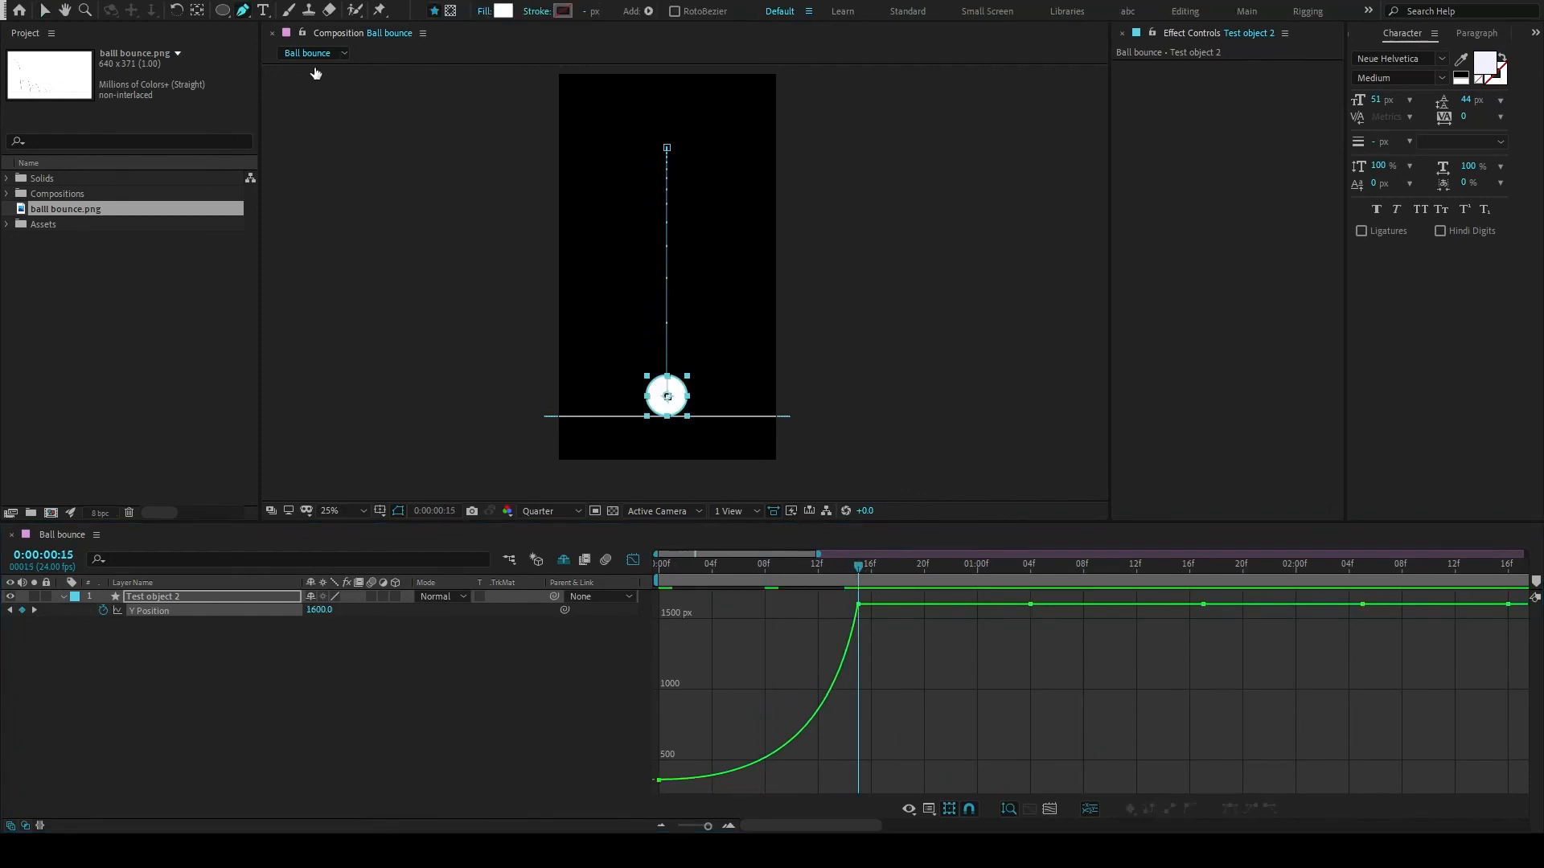
{"action": "left_click", "coordinate": [944, 608]}
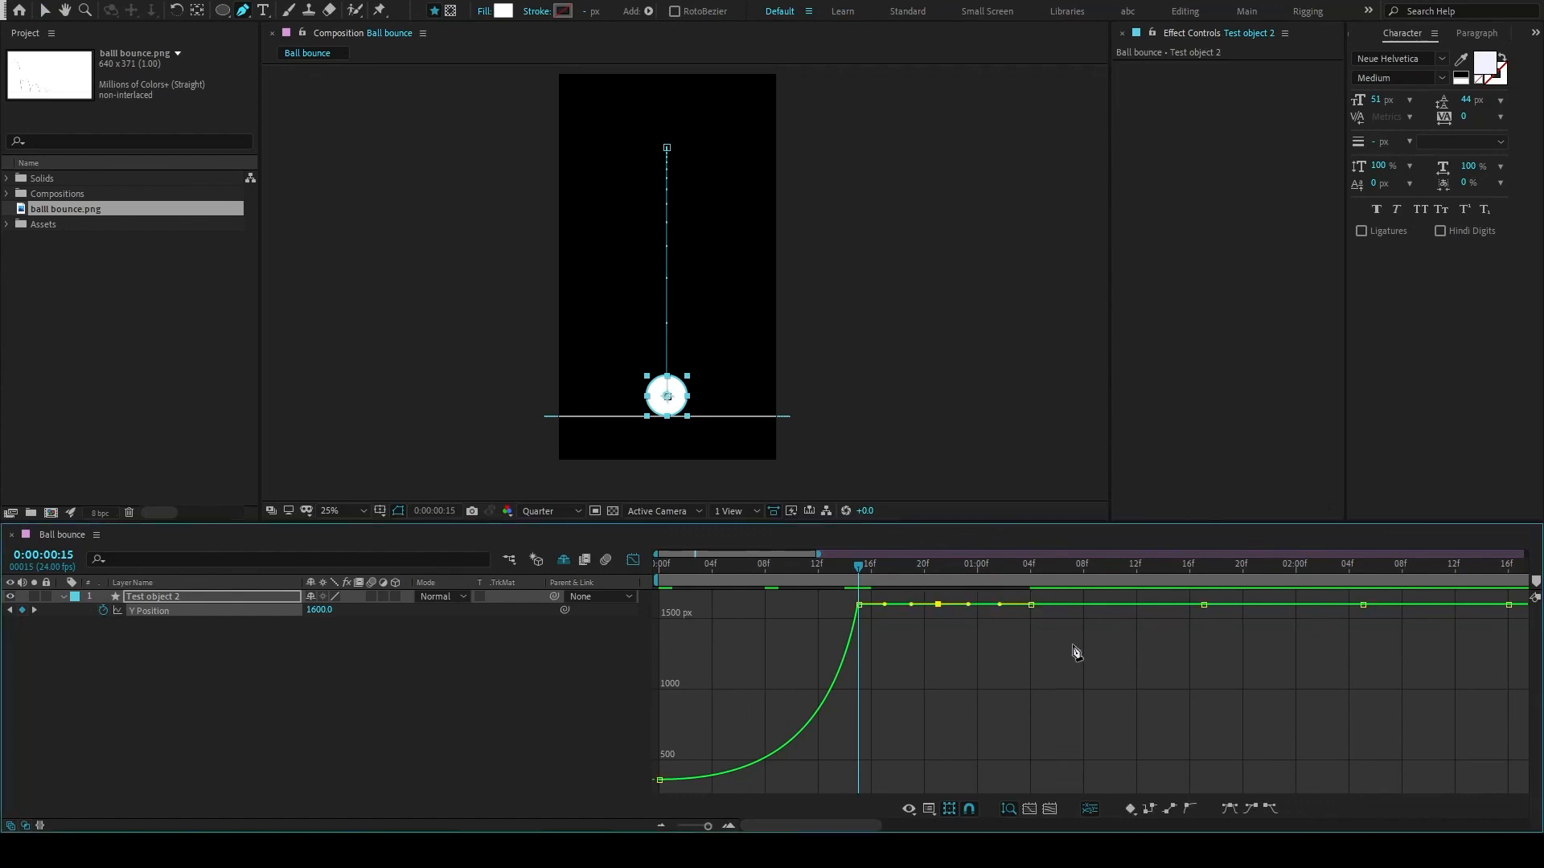
{"action": "left_click", "coordinate": [1123, 605]}
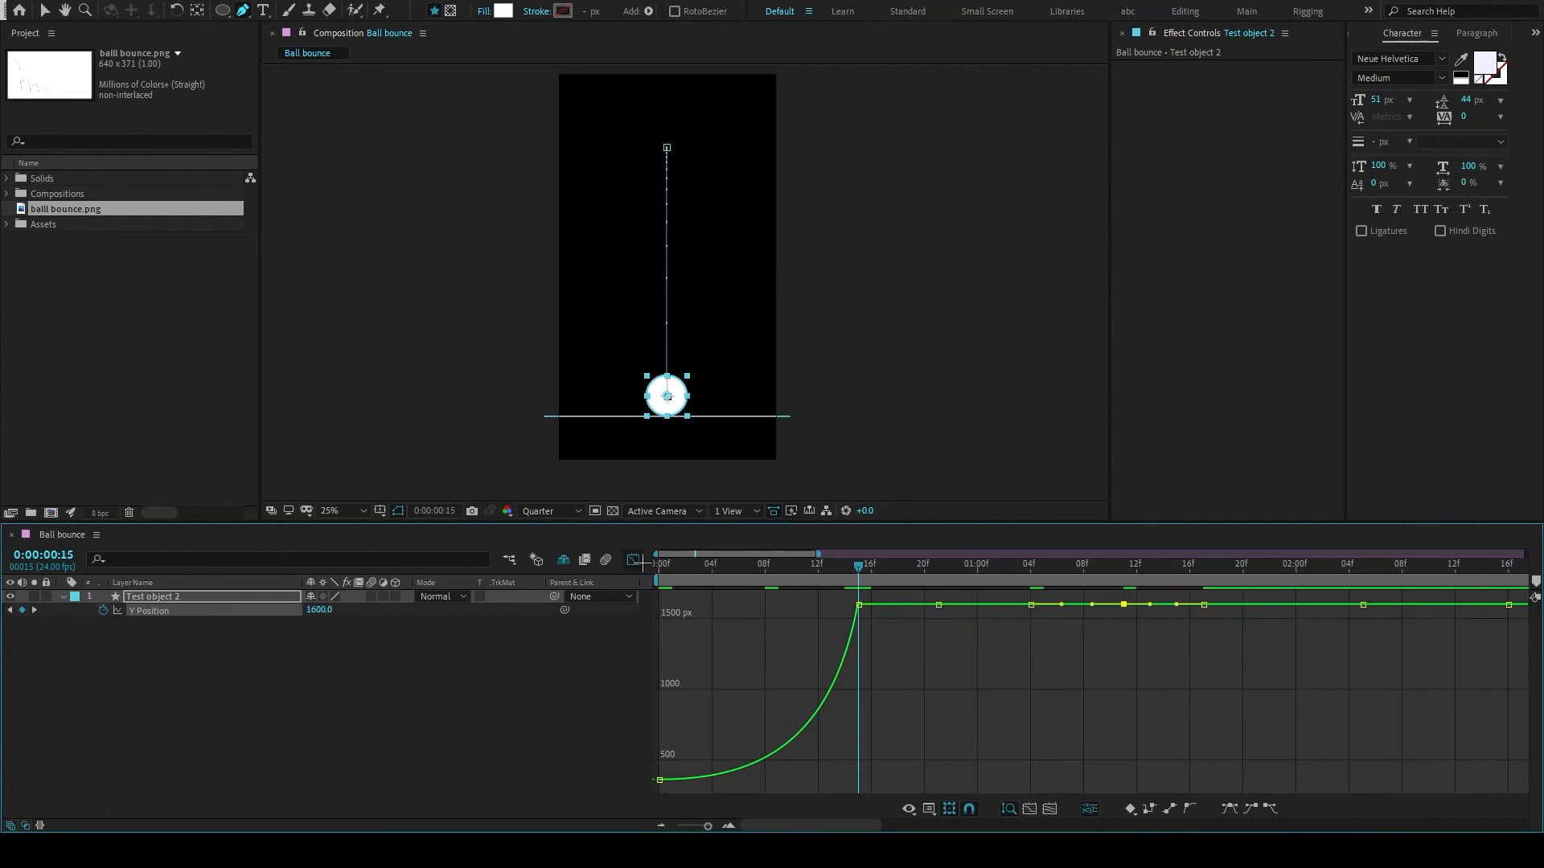
{"action": "left_click", "coordinate": [636, 561]}
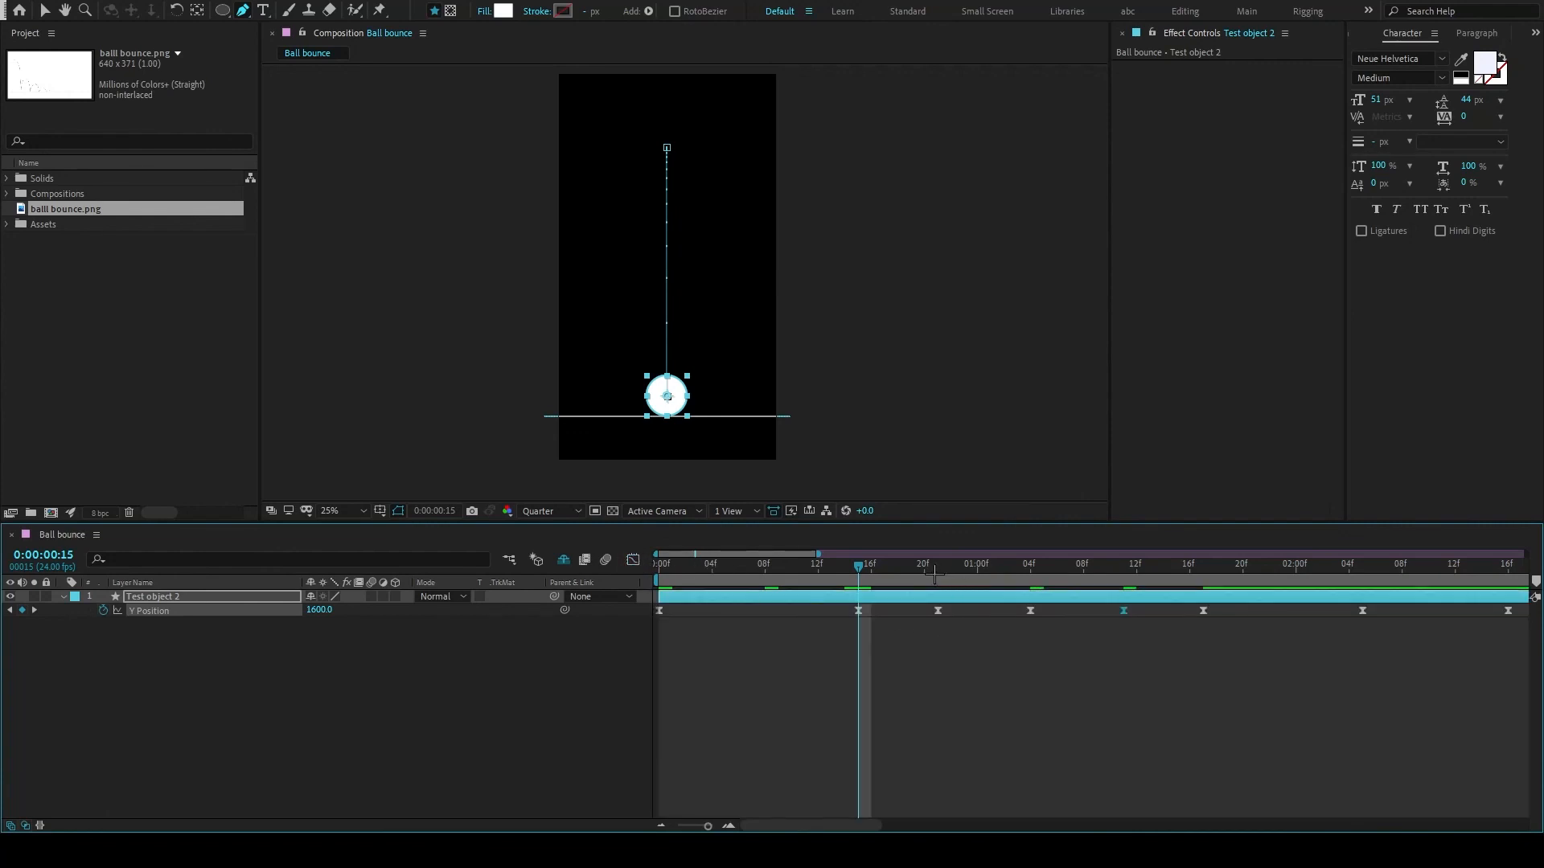
Show the Y Position curve in the graph editor and add a keyframe midway through the third bounce with the Pen tool
{"action": "left_click_drag", "start_coordinate": [934, 572], "coordinate": [1110, 572]}
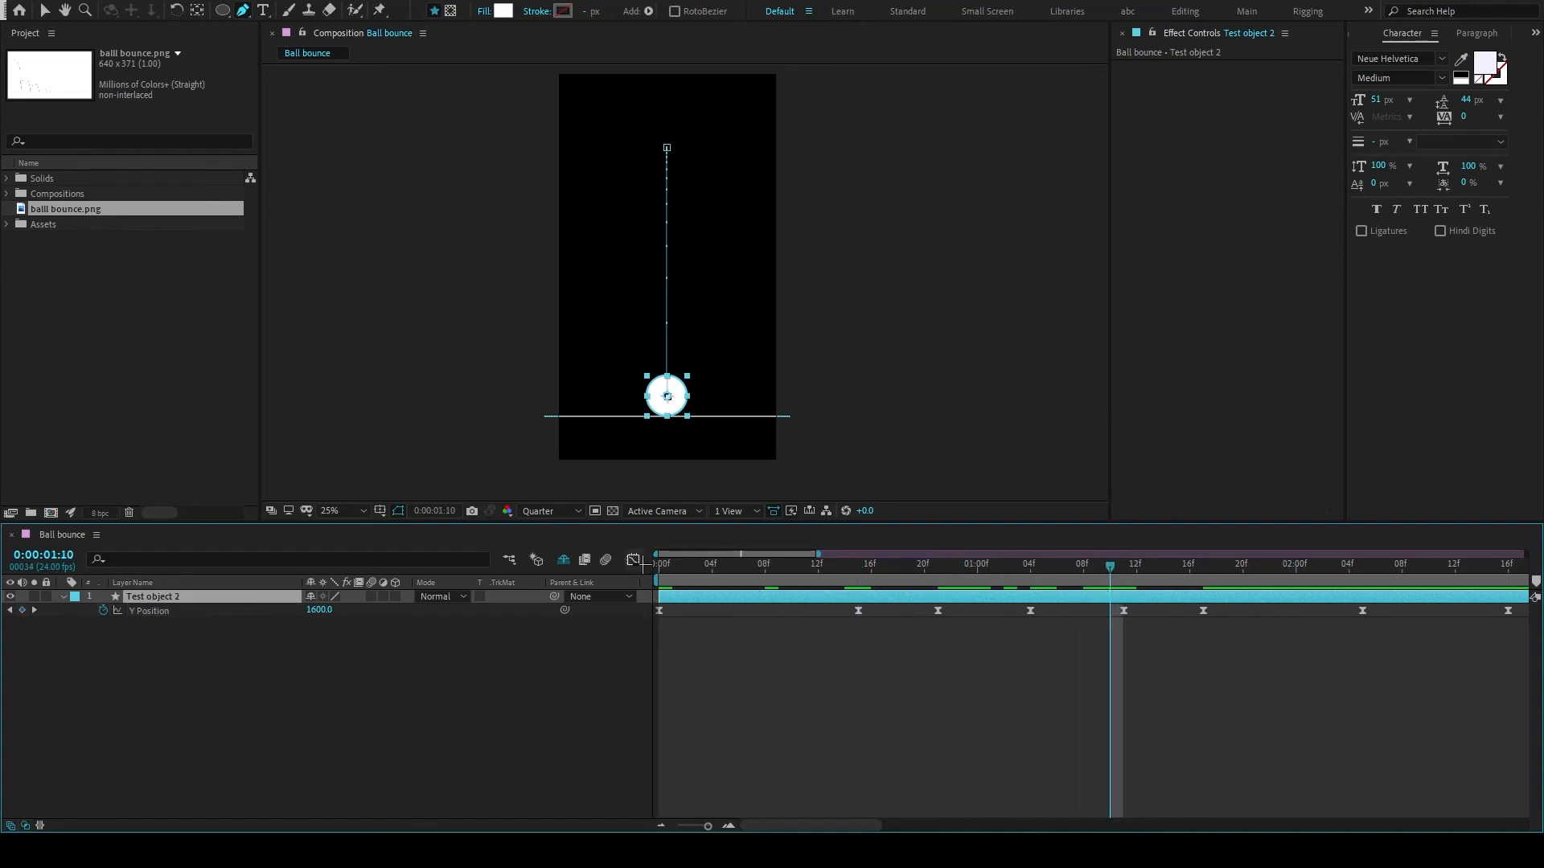
{"action": "left_click", "coordinate": [660, 610]}
{"action": "left_click", "coordinate": [633, 561]}
{"action": "key", "text": "minus"}
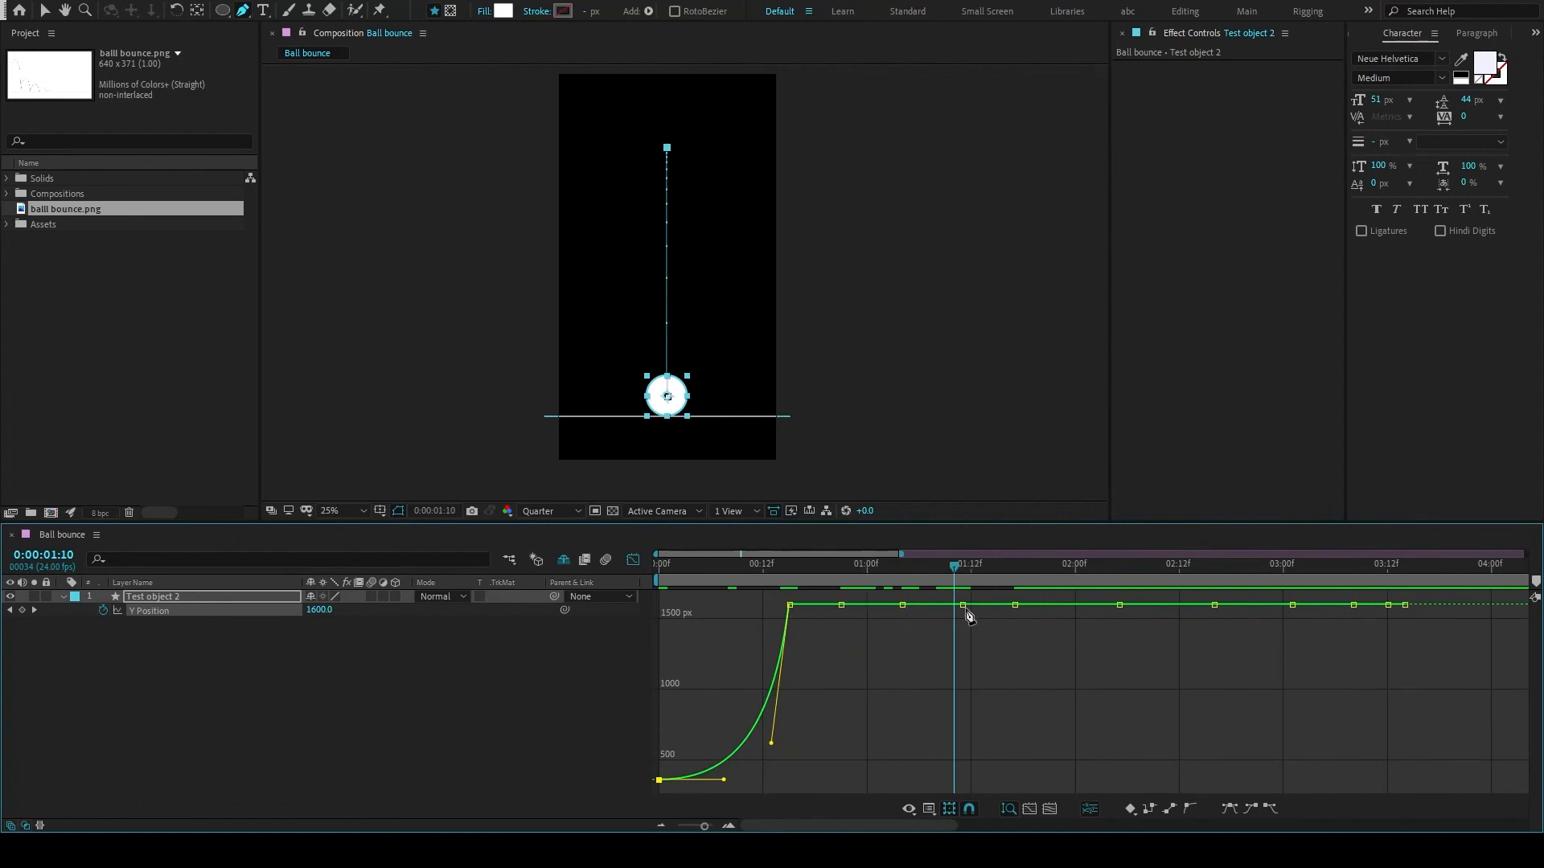
{"action": "left_click", "coordinate": [1066, 605]}
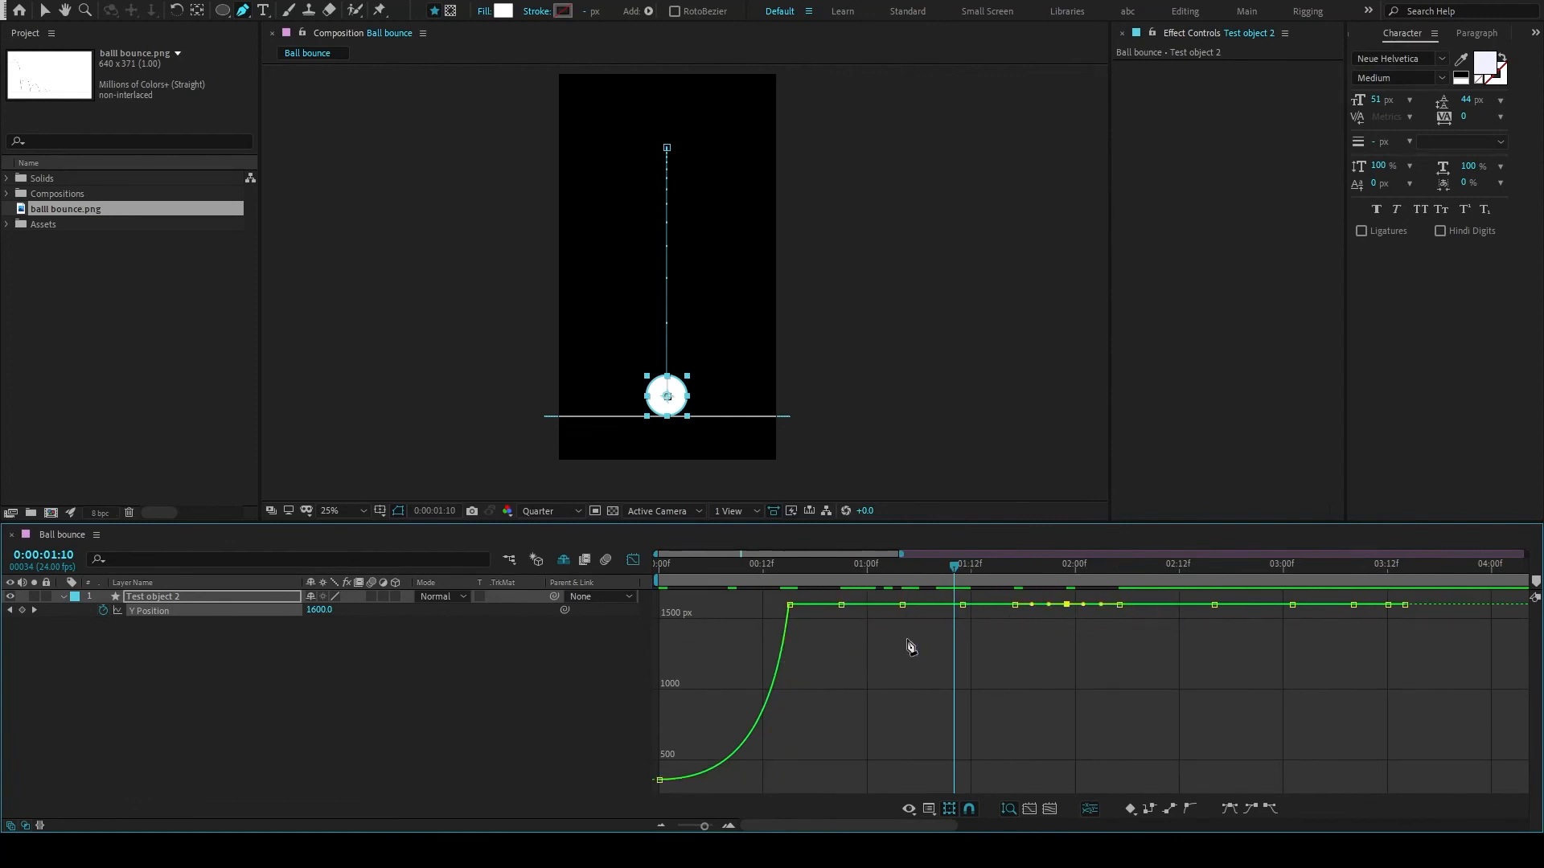
Raise the first bounce's peak by setting its frame 21 keyframe to a Y Position of about 795
{"action": "key", "text": "v"}
{"action": "left_click_drag", "start_coordinate": [841, 605], "coordinate": [841, 626]}
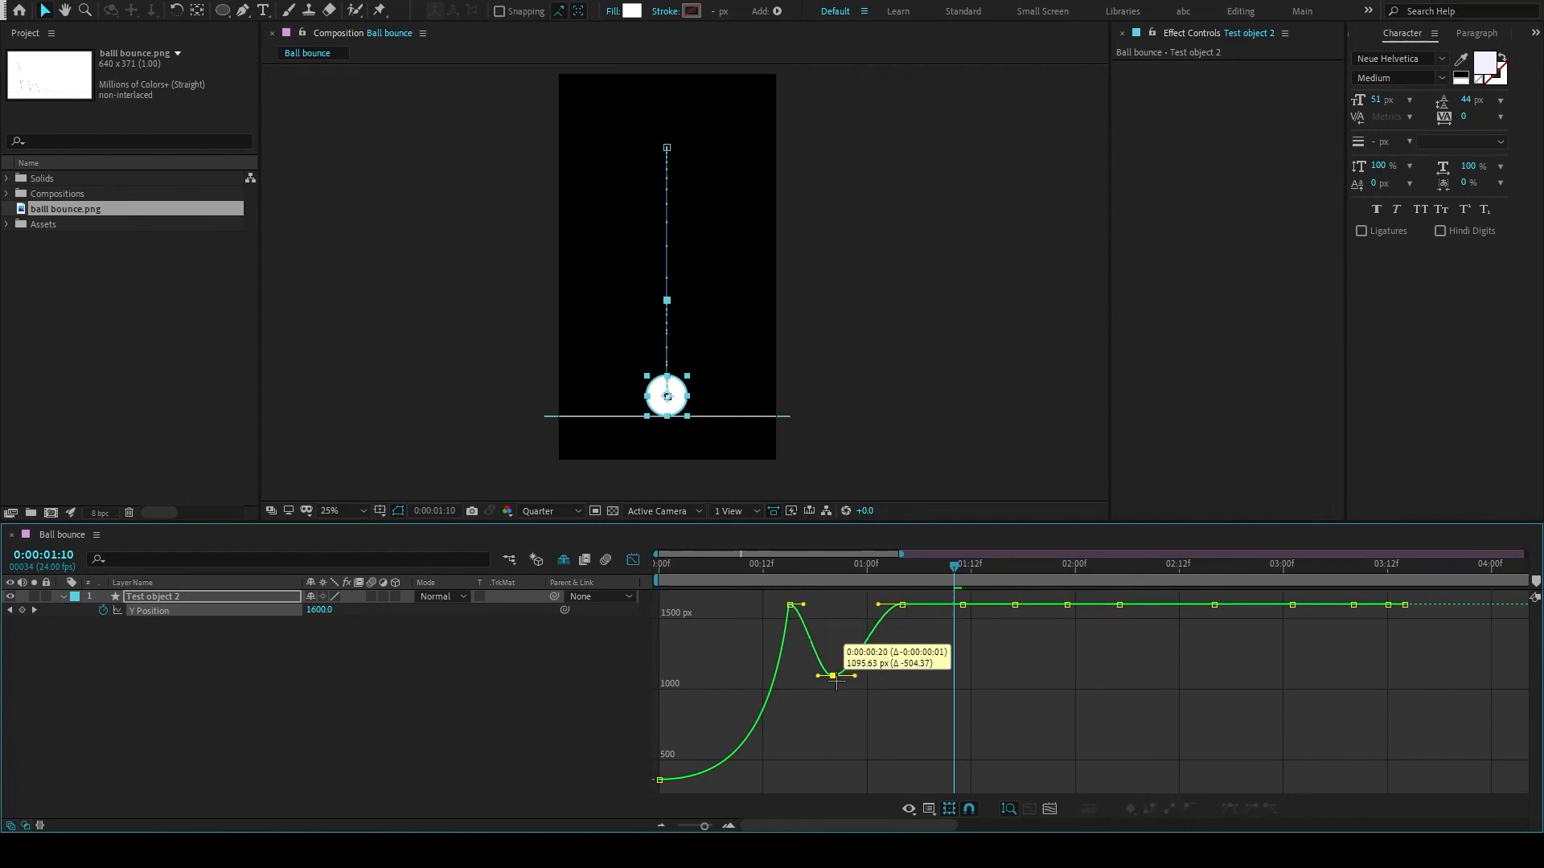
{"action": "key", "text": "ctrl+z"}
{"action": "left_click", "coordinate": [841, 567]}
{"action": "key", "text": "minus"}
{"action": "key", "text": "equal"}
{"action": "left_click_drag", "start_coordinate": [880, 605], "coordinate": [881, 718]}
{"action": "left_click", "coordinate": [840, 724]}
{"action": "left_click", "coordinate": [662, 578]}
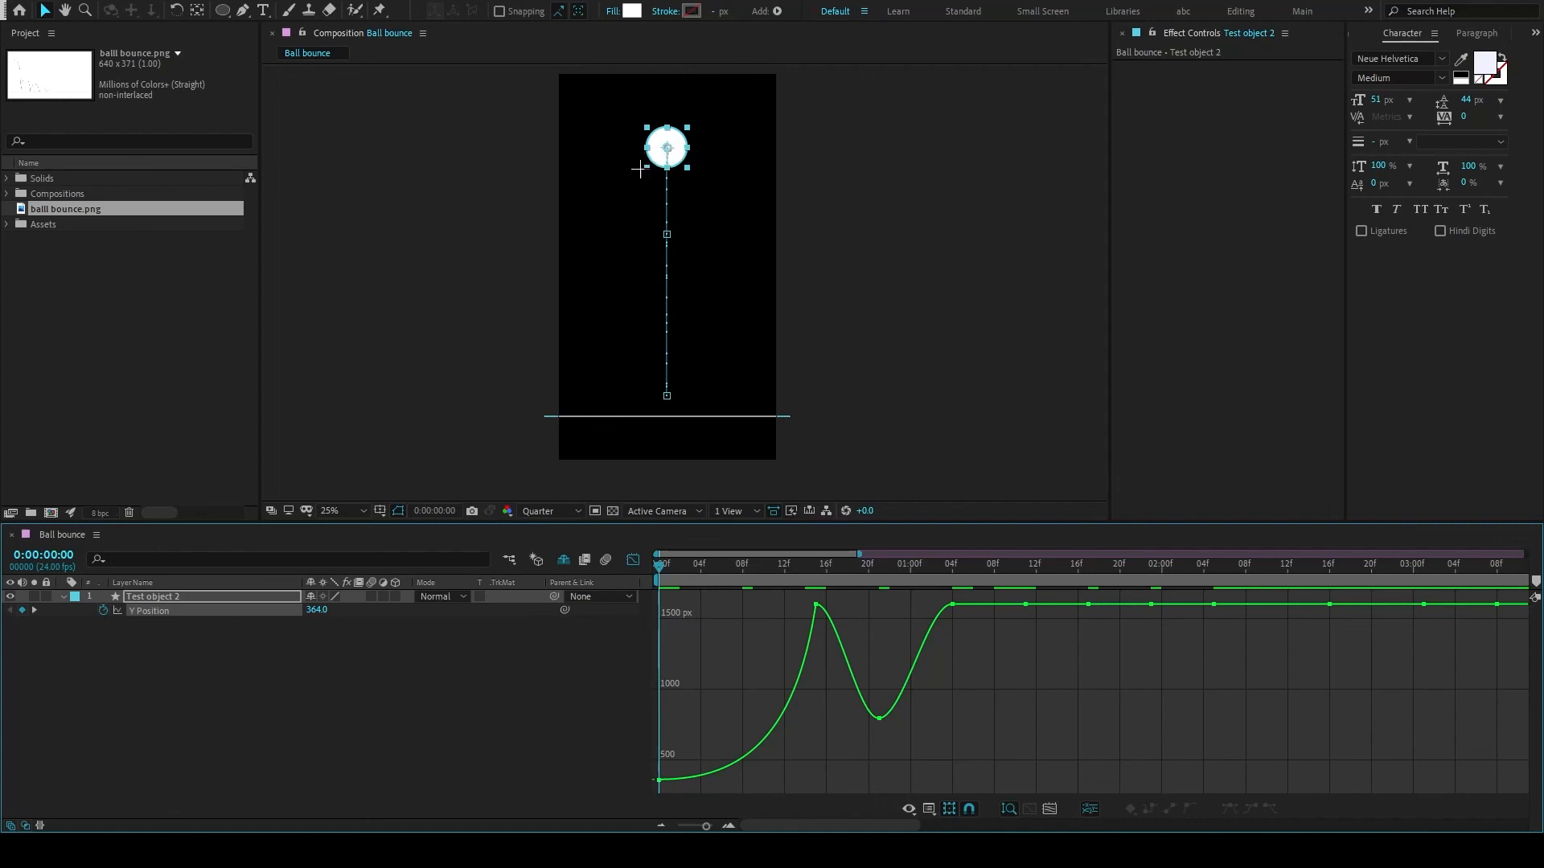
Round the first bounce's curve with long flat handles at the frame 21 peak and steep handles at both floor contacts
{"action": "left_click_drag", "start_coordinate": [819, 570], "coordinate": [882, 650]}
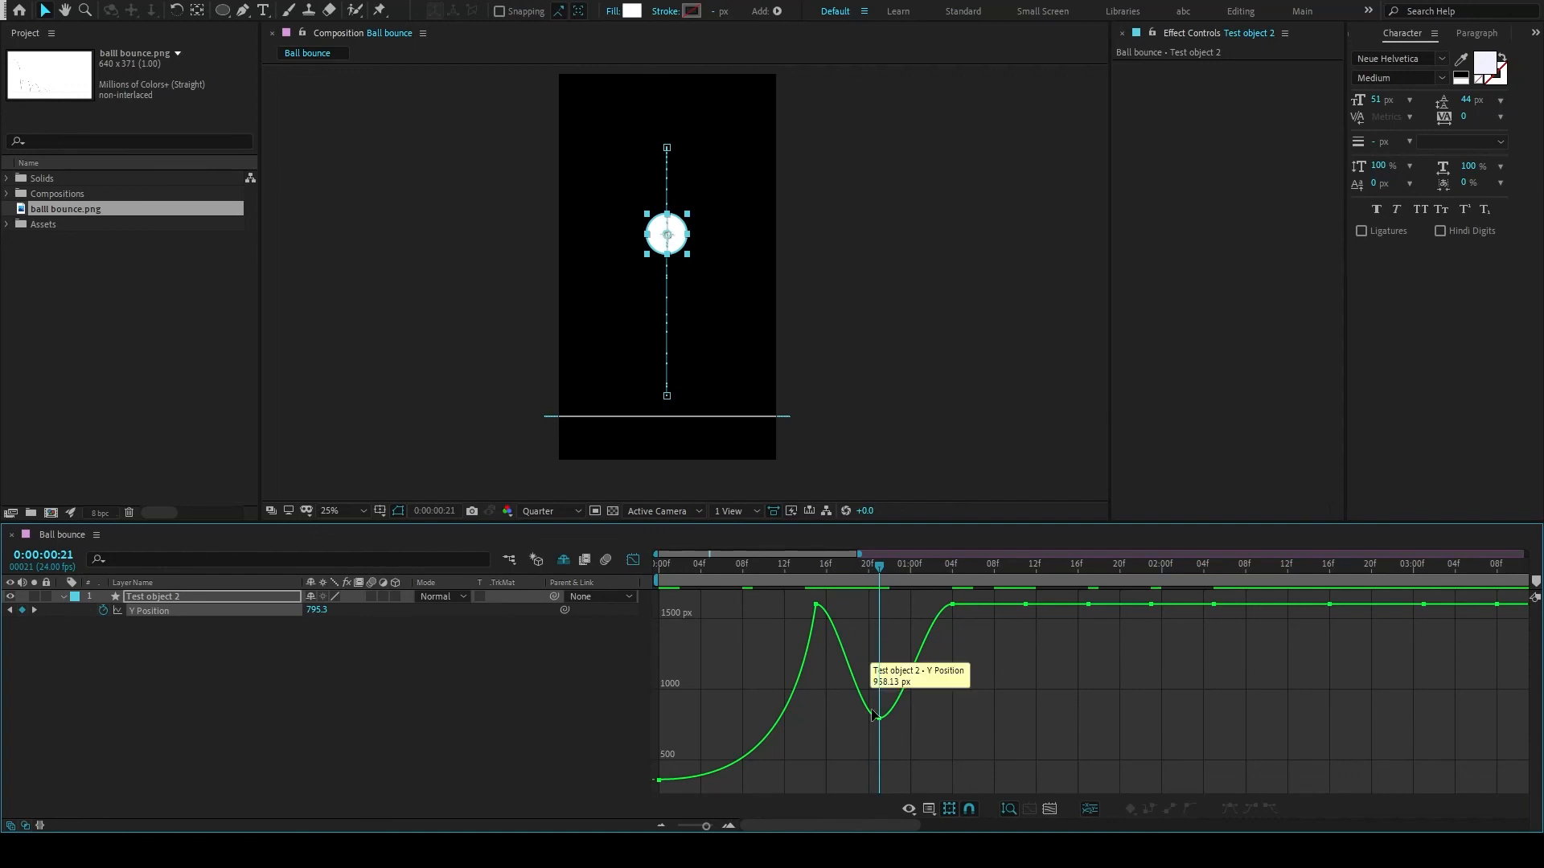
{"action": "left_click_drag", "start_coordinate": [880, 717], "coordinate": [835, 722]}
{"action": "left_click_drag", "start_coordinate": [839, 611], "coordinate": [822, 687]}
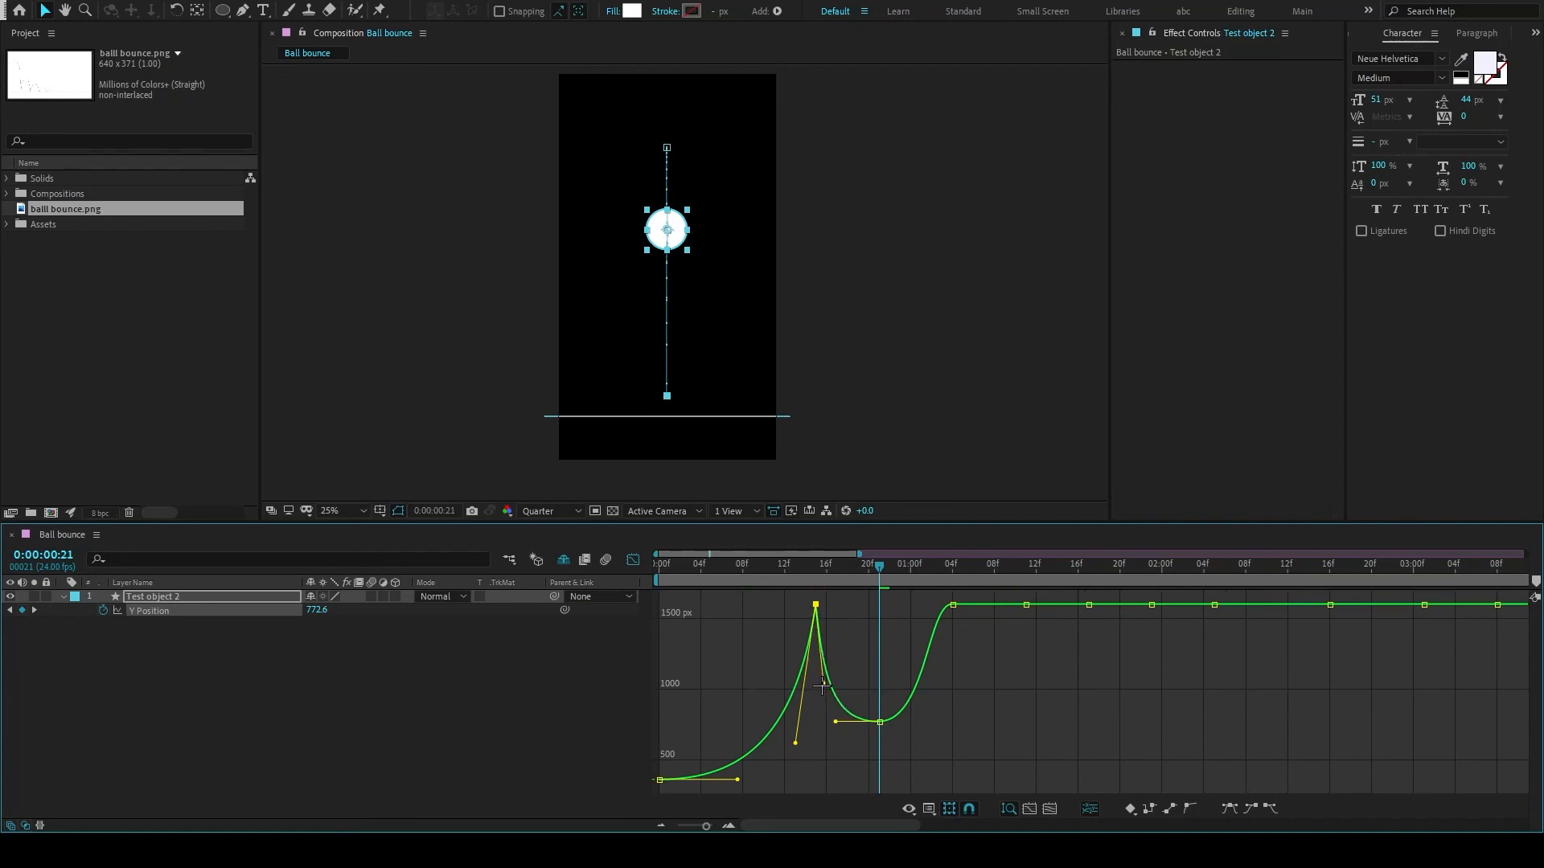
{"action": "scroll", "coordinate": [822, 687], "scroll_direction": "up", "scroll_amount": 2}
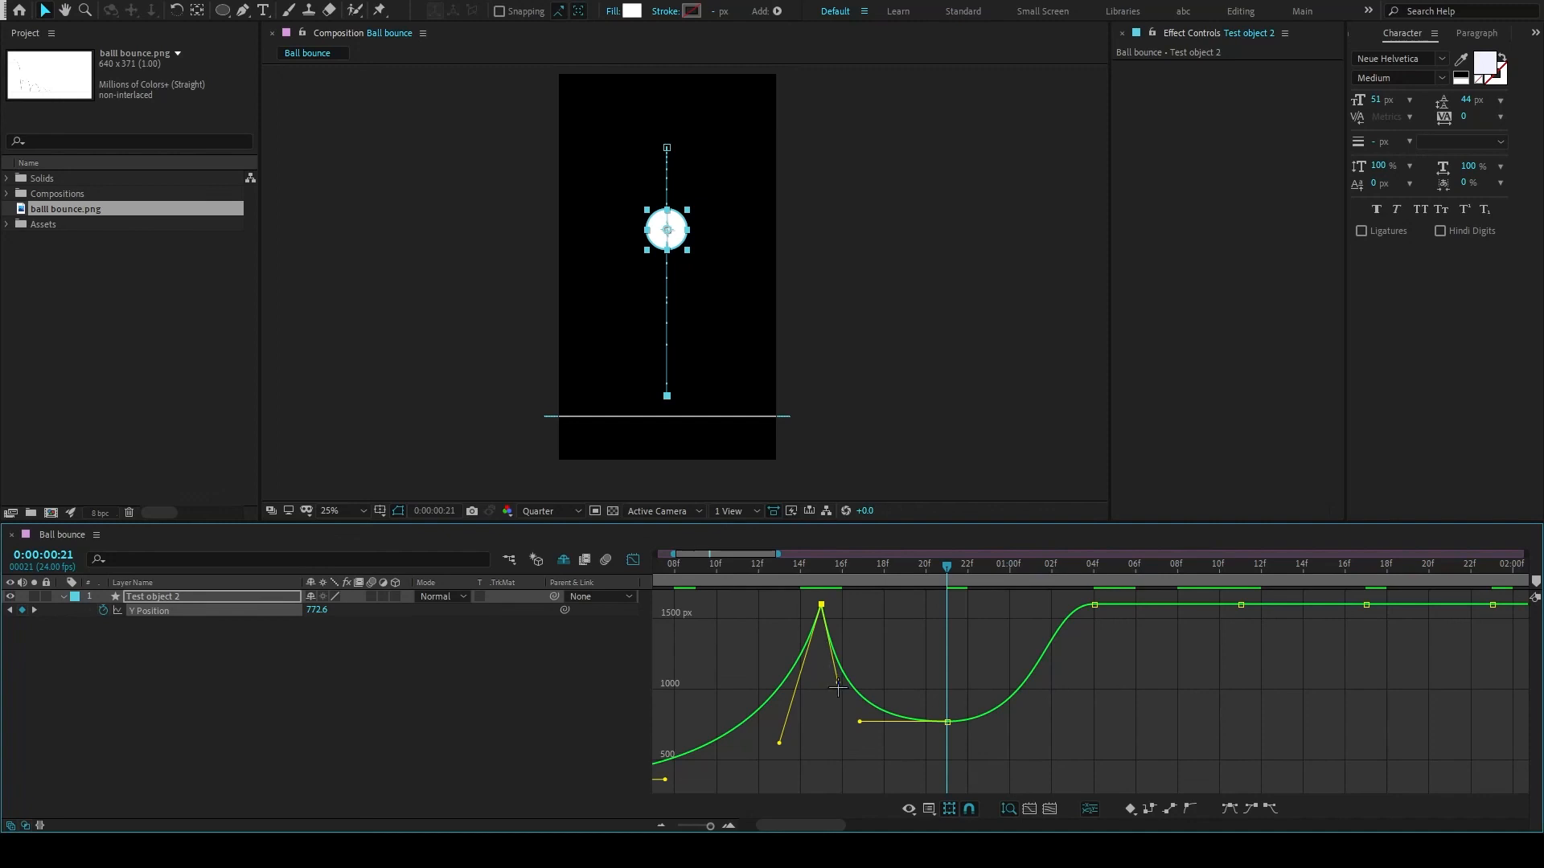
{"action": "left_click_drag", "start_coordinate": [1112, 641], "coordinate": [1081, 700]}
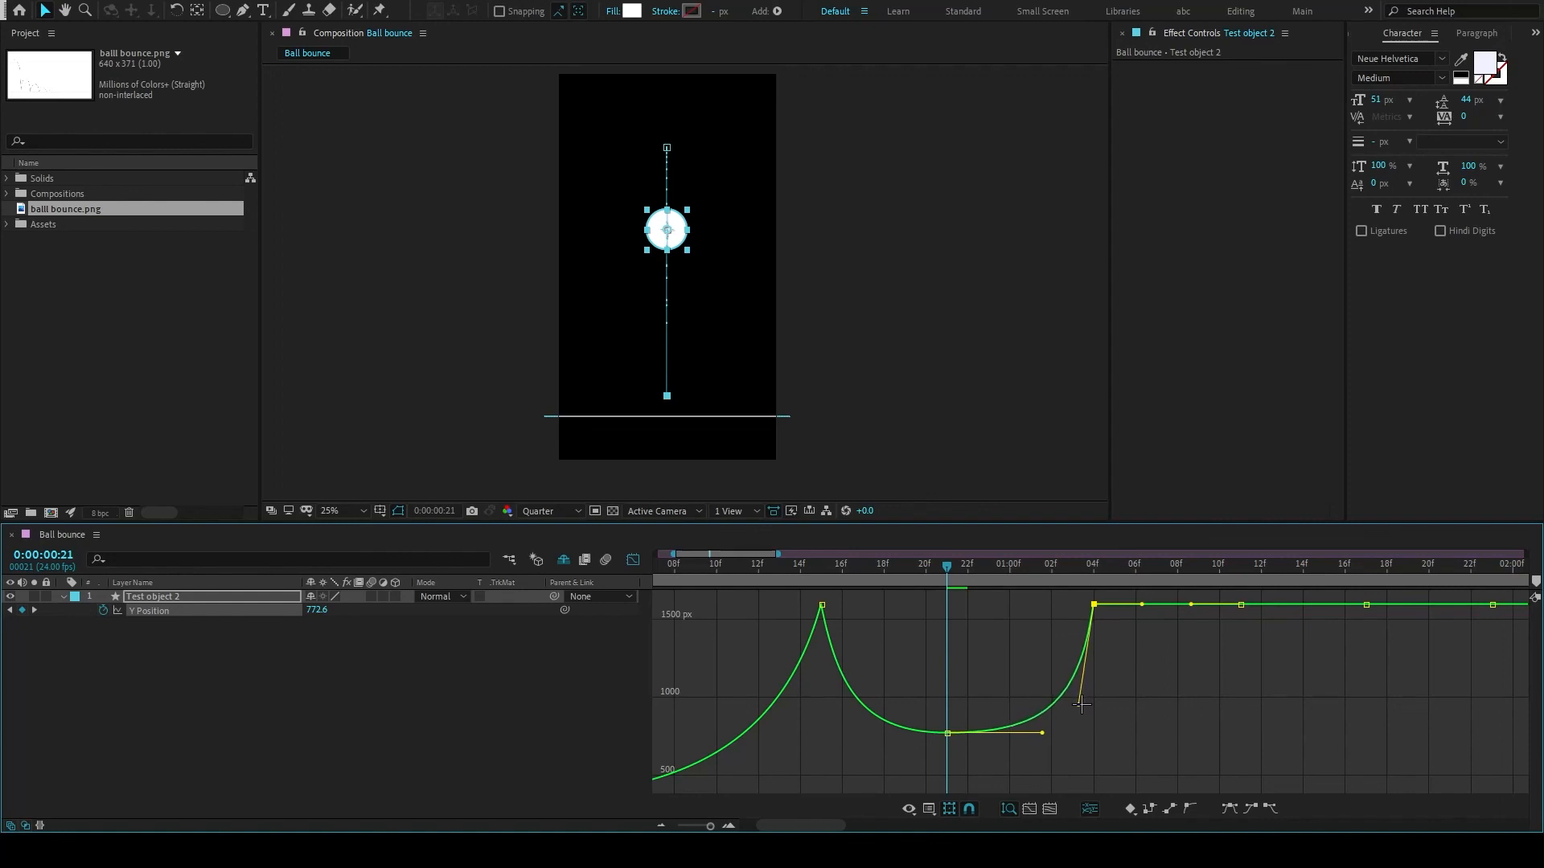
{"action": "scroll", "coordinate": [1092, 699], "scroll_direction": "down", "scroll_amount": 1}
{"action": "left_click", "coordinate": [1100, 683]}
Raise the second bounce's mid keyframe to about 1030 px and shape a rounded peak with steep handles at both floor contacts
{"action": "scroll", "coordinate": [1100, 666], "scroll_direction": "right", "scroll_amount": 3}
{"action": "left_click_drag", "start_coordinate": [976, 605], "coordinate": [1032, 703]}
{"action": "left_click_drag", "start_coordinate": [916, 610], "coordinate": [870, 673]}
{"action": "left_click", "coordinate": [887, 604]}
{"action": "left_click_drag", "start_coordinate": [1062, 641], "coordinate": [1093, 659]}
{"action": "key", "text": "minus"}
{"action": "key", "text": "minus"}
{"action": "left_click", "coordinate": [955, 695]}
{"action": "key", "text": "equal"}
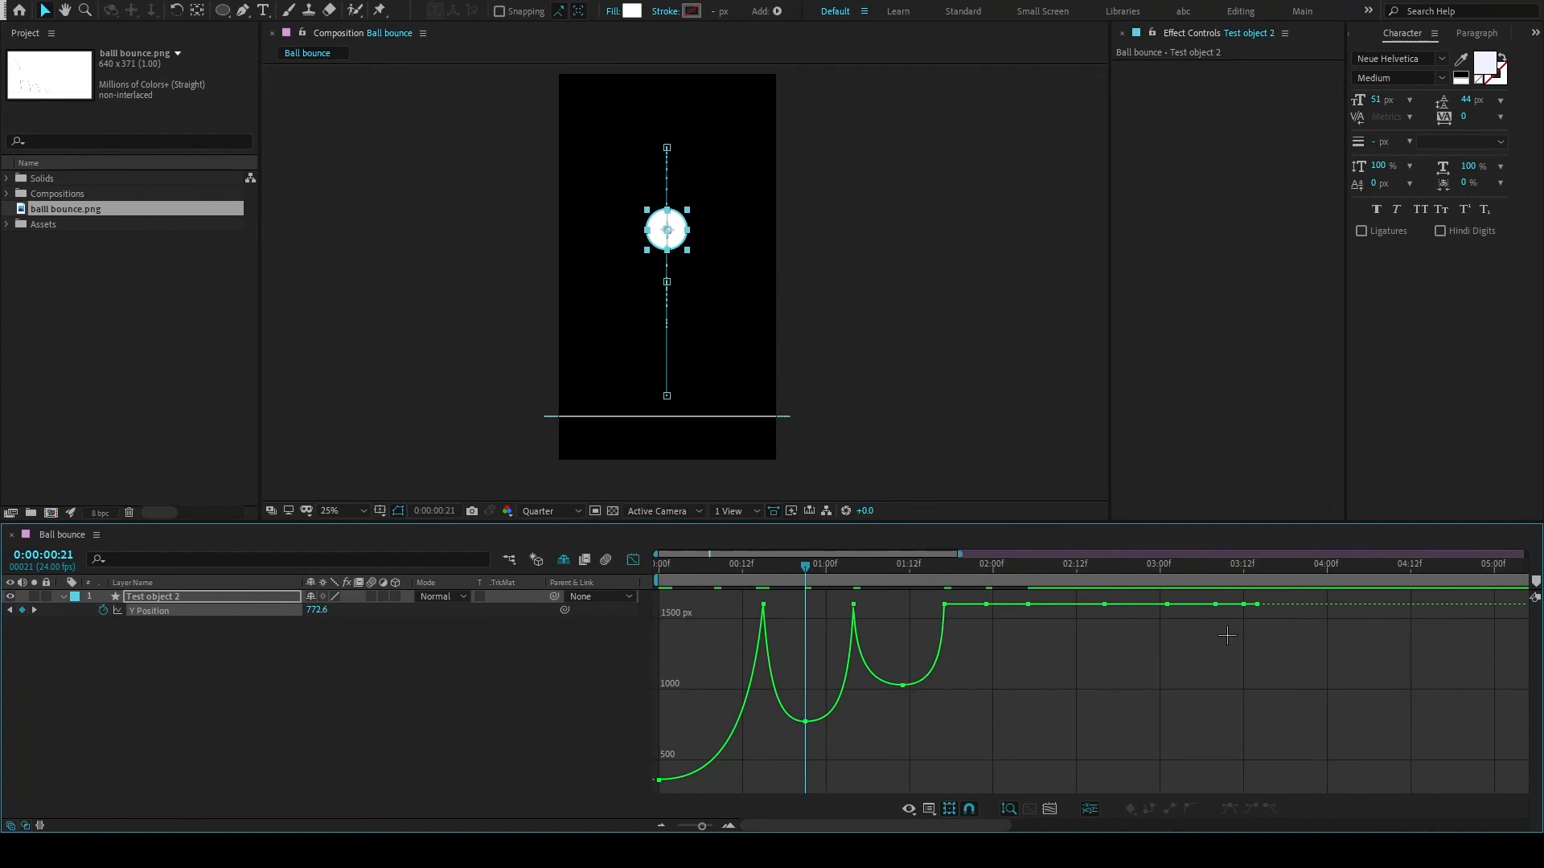
{"action": "key", "text": "minus"}
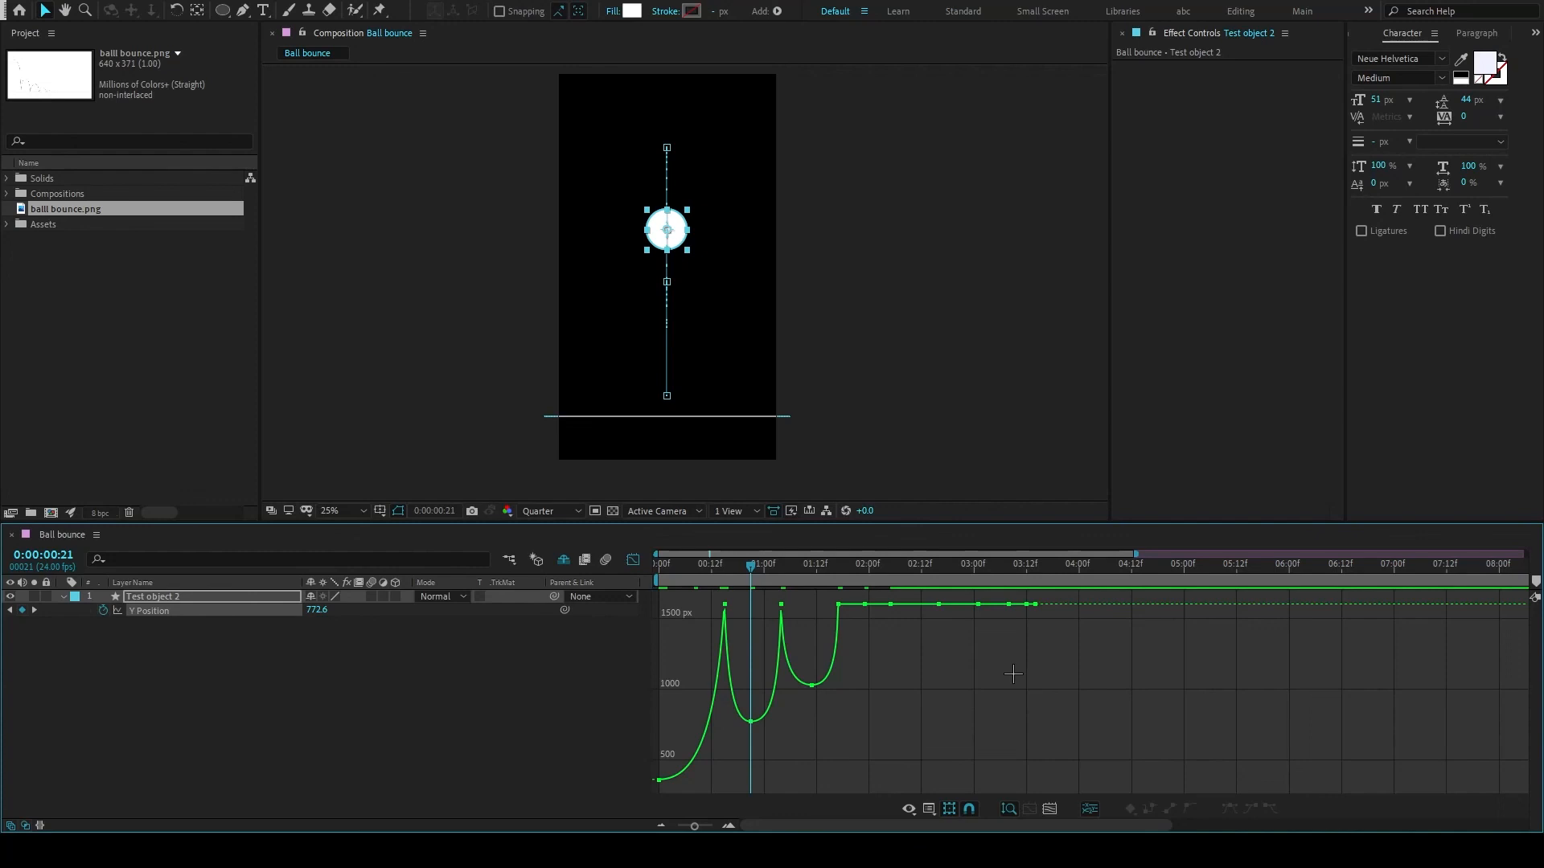
Raise the third bounce's mid keyframe to about 1215 px and round its curve between steep floor contacts
{"action": "key", "text": "equal"}
{"action": "key", "text": "equal"}
{"action": "left_click_drag", "start_coordinate": [862, 604], "coordinate": [772, 722]}
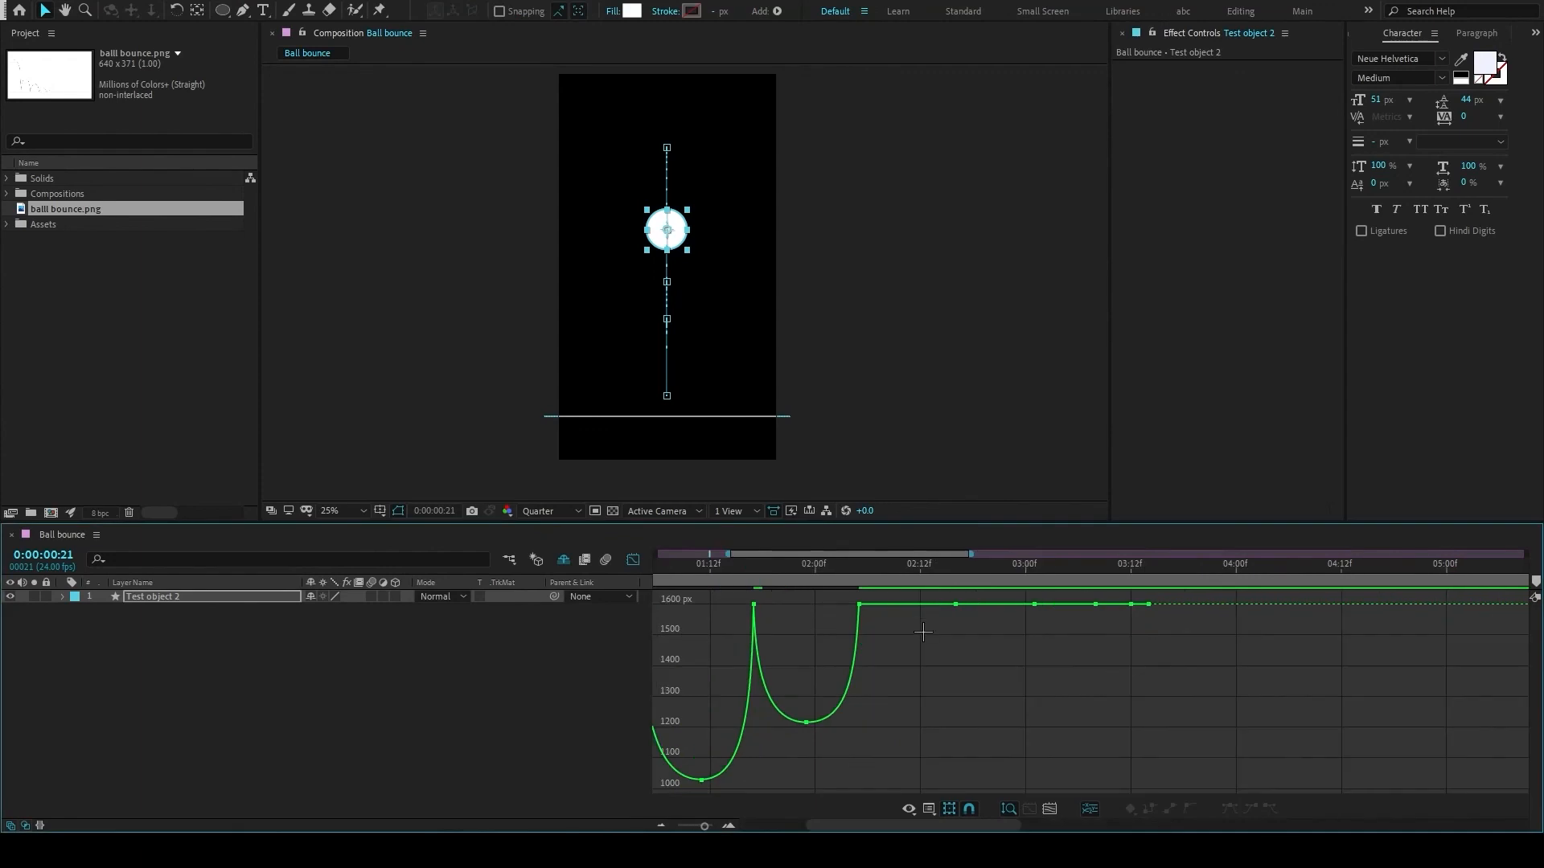
Add Y Position keyframes with the Pen tool midway through the remaining small bounces
{"action": "key", "text": "g"}
{"action": "left_click_drag", "start_coordinate": [903, 604], "coordinate": [912, 675]}
{"action": "left_click_drag", "start_coordinate": [990, 604], "coordinate": [991, 657]}
{"action": "left_click_drag", "start_coordinate": [1061, 604], "coordinate": [1076, 697]}
{"action": "scroll", "coordinate": [1118, 609], "scroll_direction": "up", "scroll_amount": 3}
{"action": "left_click_drag", "start_coordinate": [1179, 604], "coordinate": [1179, 644]}
{"action": "scroll", "coordinate": [1150, 623], "scroll_direction": "down", "scroll_amount": 3}
Shape the remaining five bounces into progressively lower rounded arcs with steep handles at each floor contact
{"action": "key", "text": "v"}
{"action": "scroll", "coordinate": [937, 675], "scroll_direction": "up", "scroll_amount": 2}
{"action": "left_click_drag", "start_coordinate": [854, 604], "coordinate": [823, 675]}
{"action": "left_click_drag", "start_coordinate": [1141, 604], "coordinate": [1125, 683]}
{"action": "scroll", "coordinate": [1125, 682], "scroll_direction": "right", "scroll_amount": 2}
{"action": "left_click_drag", "start_coordinate": [1048, 604], "coordinate": [1044, 659]}
{"action": "left_click", "coordinate": [1154, 604]}
{"action": "left_click_drag", "start_coordinate": [1136, 604], "coordinate": [1147, 641]}
{"action": "left_click_drag", "start_coordinate": [1215, 604], "coordinate": [1219, 627]}
{"action": "scroll", "coordinate": [1249, 620], "scroll_direction": "up", "scroll_amount": 4}
{"action": "left_click_drag", "start_coordinate": [817, 605], "coordinate": [810, 675]}
{"action": "left_click", "coordinate": [956, 648]}
{"action": "left_click_drag", "start_coordinate": [929, 648], "coordinate": [937, 686]}
{"action": "scroll", "coordinate": [973, 682], "scroll_direction": "down", "scroll_amount": 8}
{"action": "left_click", "coordinate": [943, 691]}
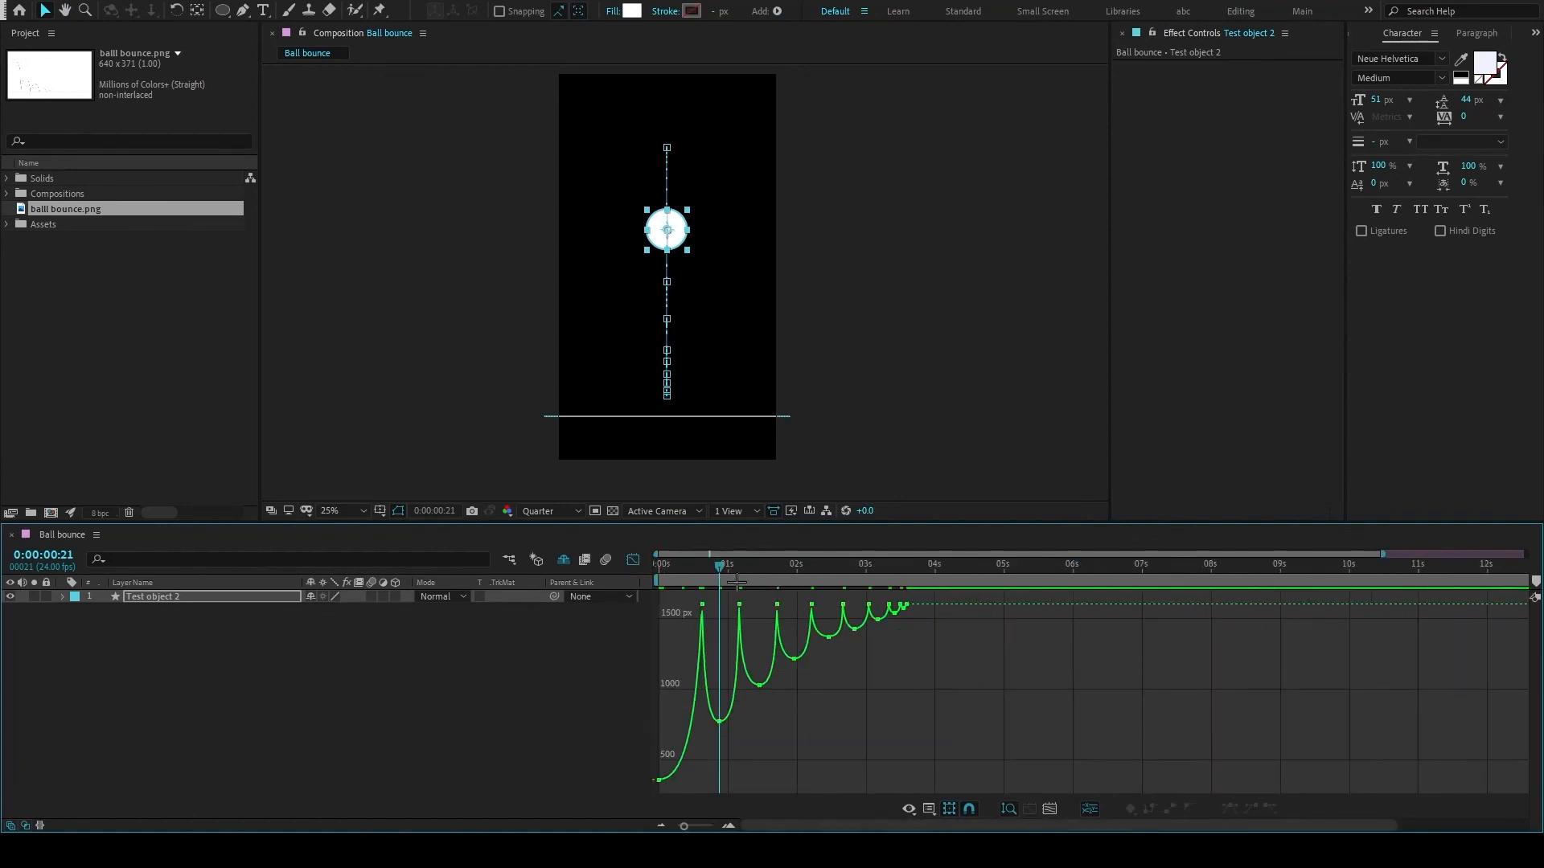
Preview the full ball bounce animation from frame 0
{"action": "left_click_drag", "start_coordinate": [719, 565], "coordinate": [619, 565]}
{"action": "key", "text": "equal"}
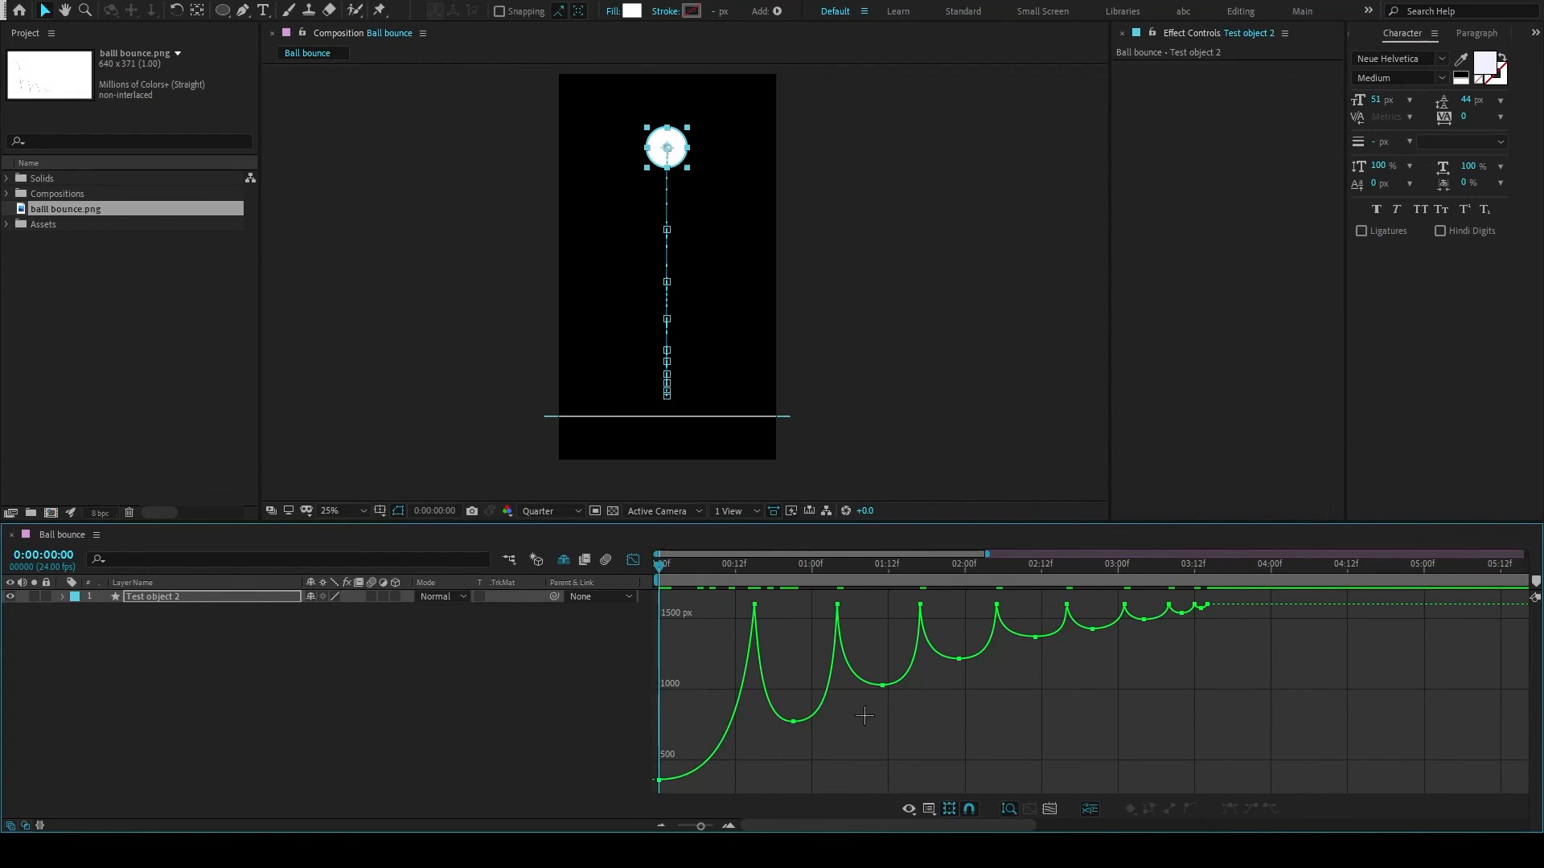
{"action": "left_click_drag", "start_coordinate": [692, 576], "coordinate": [635, 565]}
{"action": "key", "text": "space"}
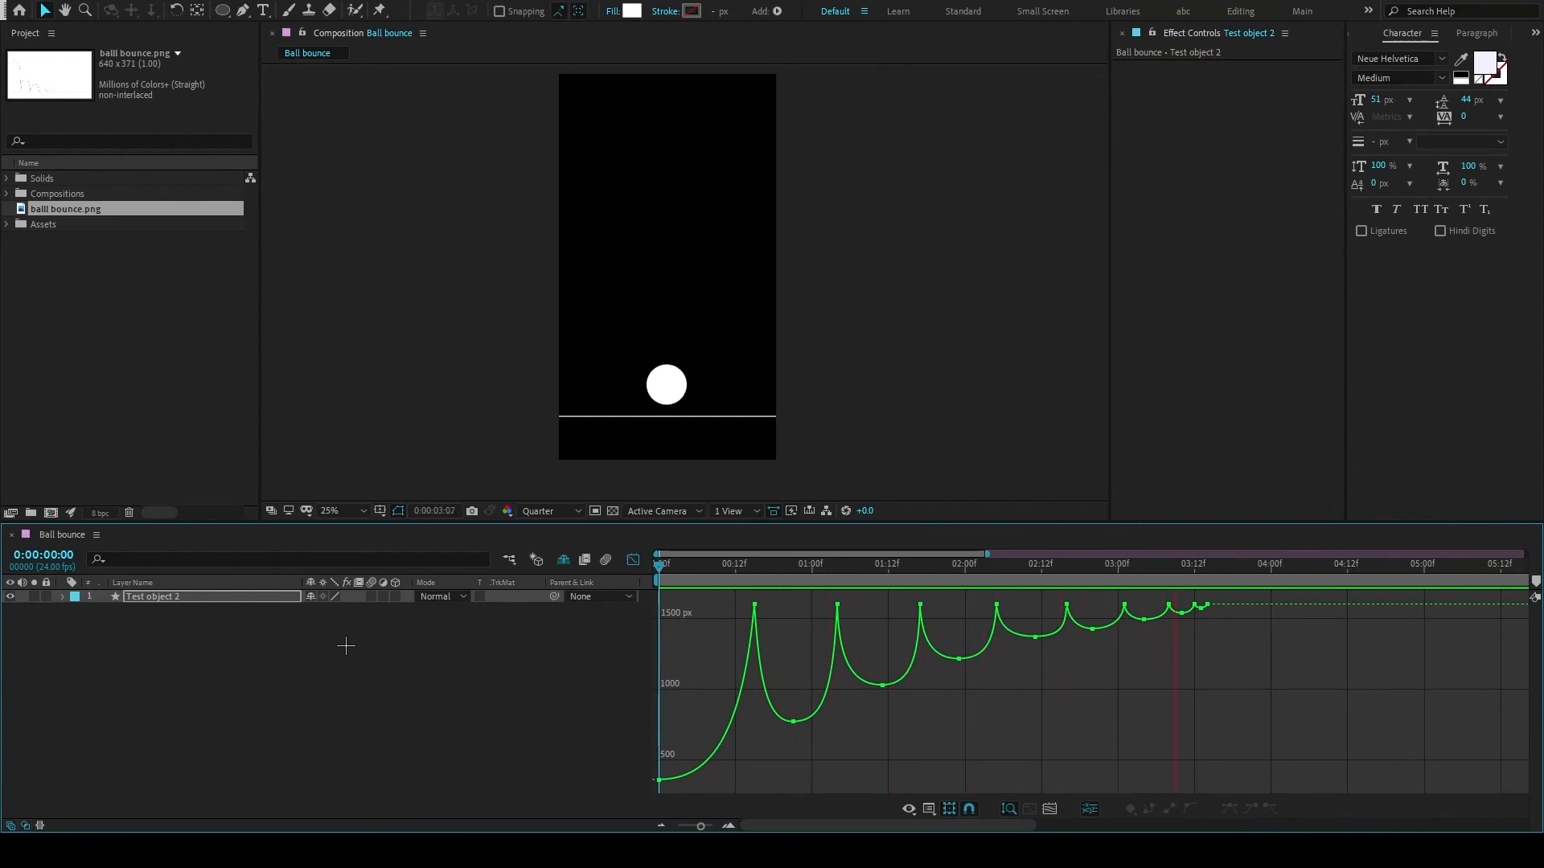
Lower the fourth and fifth bounces' peaks to about 1430 and 1510 px and shorten their steep floor-contact handles
{"action": "left_click", "coordinate": [1034, 570]}
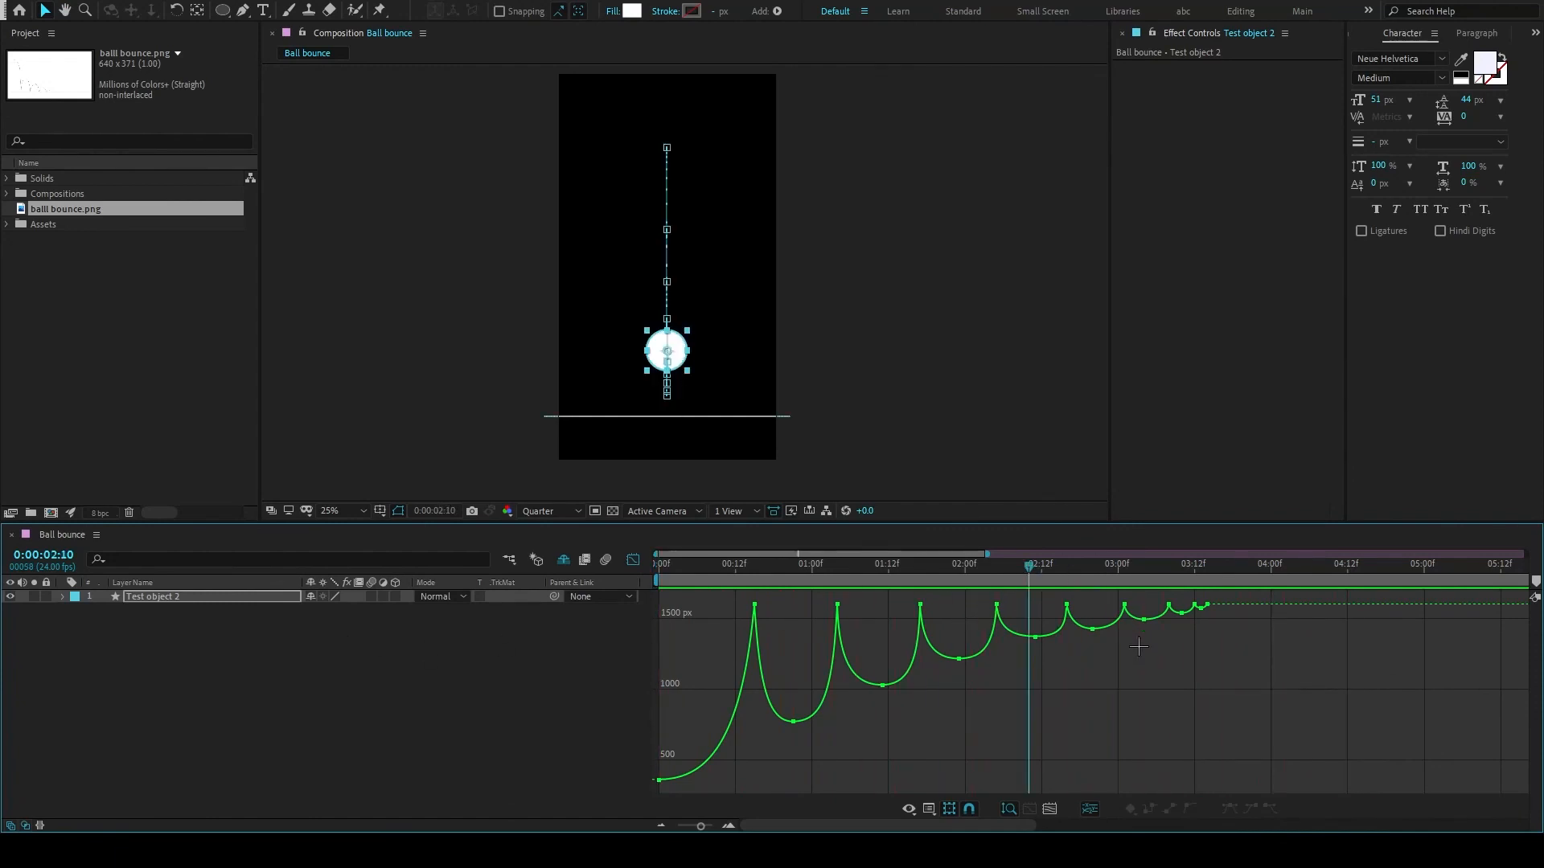
{"action": "left_click_drag", "start_coordinate": [1035, 636], "coordinate": [1175, 624]}
{"action": "scroll", "coordinate": [1110, 626], "scroll_direction": "up", "scroll_amount": 1}
{"action": "left_click_drag", "start_coordinate": [952, 638], "coordinate": [886, 641]}
{"action": "left_click", "coordinate": [1022, 605]}
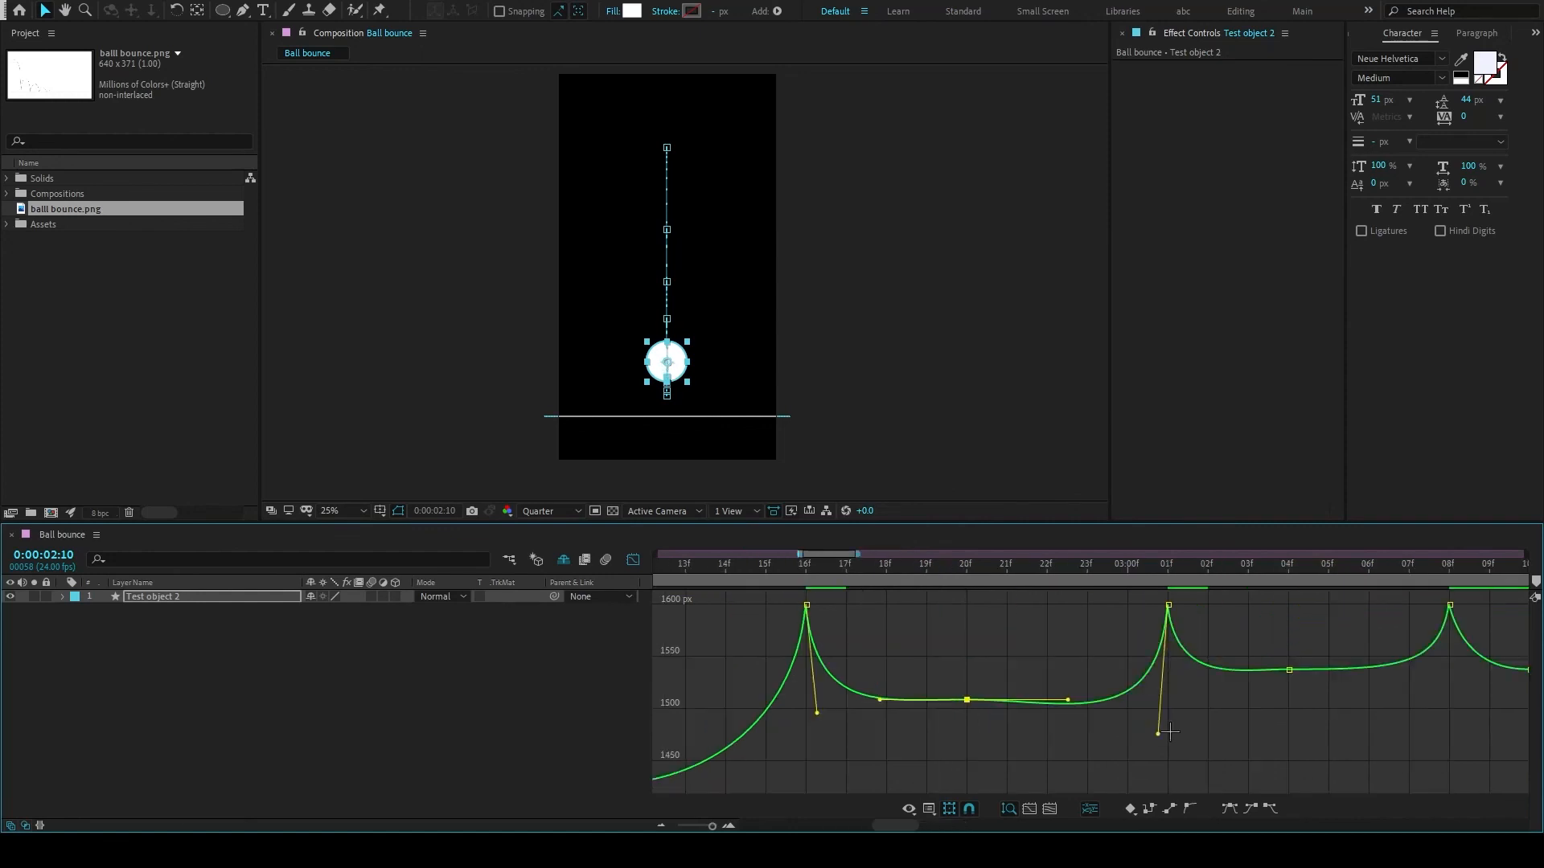
{"action": "left_click_drag", "start_coordinate": [1160, 732], "coordinate": [1162, 677]}
{"action": "left_click", "coordinate": [1126, 708]}
{"action": "left_click", "coordinate": [1068, 604]}
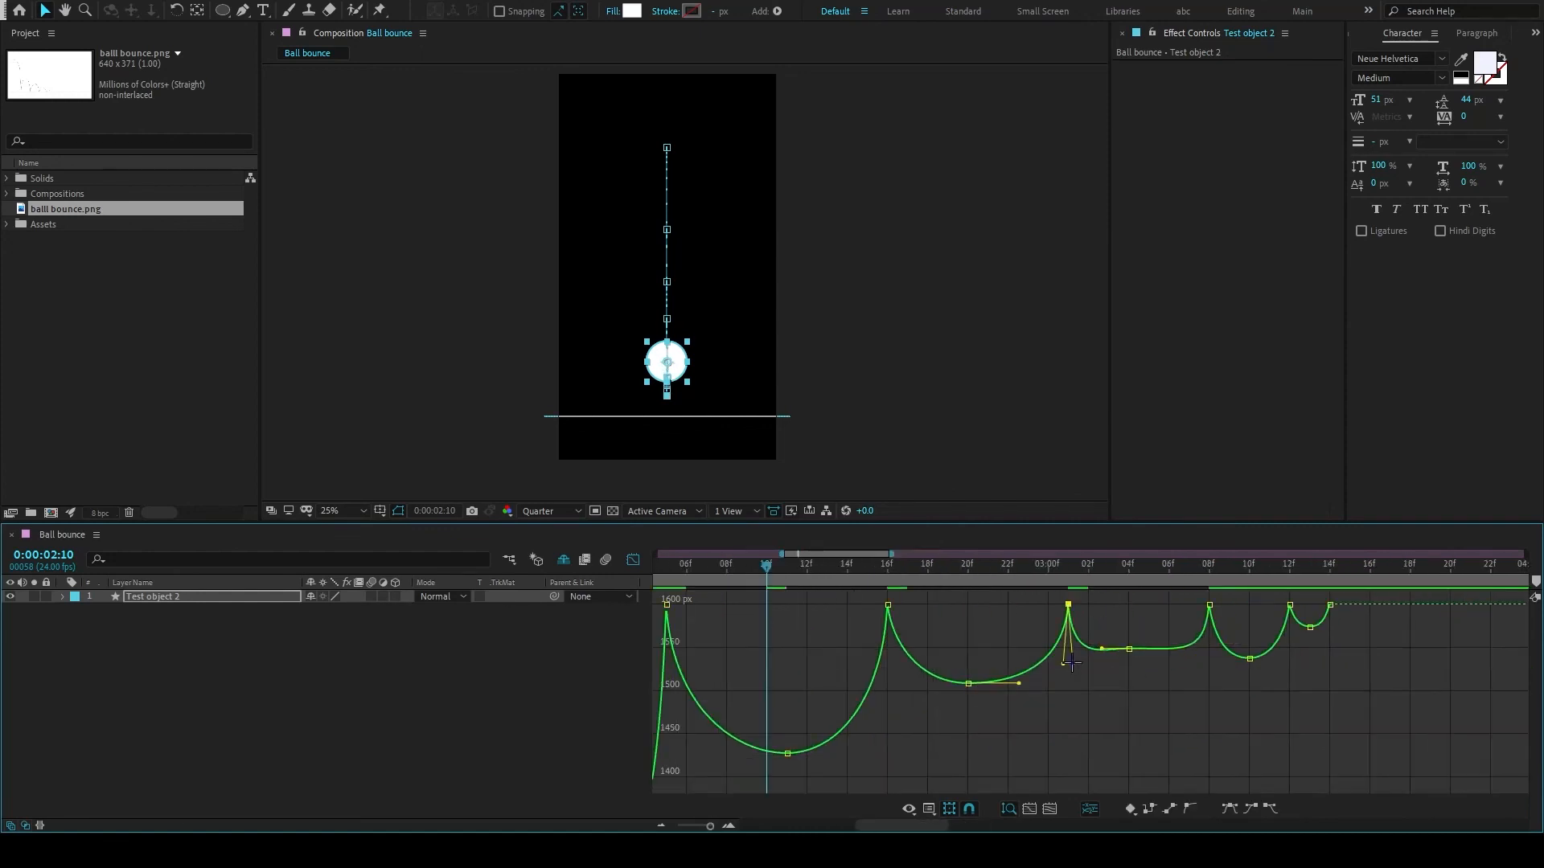
Lower the last two bounces' peaks to about 1575 and 1585 px and smooth their curves between floor contacts
{"action": "left_click", "coordinate": [1210, 605]}
{"action": "left_click_drag", "start_coordinate": [1250, 659], "coordinate": [1250, 628]}
{"action": "scroll", "coordinate": [1251, 636], "scroll_direction": "right", "scroll_amount": 2}
{"action": "left_click", "coordinate": [1330, 605]}
{"action": "left_click_drag", "start_coordinate": [1370, 656], "coordinate": [1370, 631]}
{"action": "left_click", "coordinate": [1410, 604]}
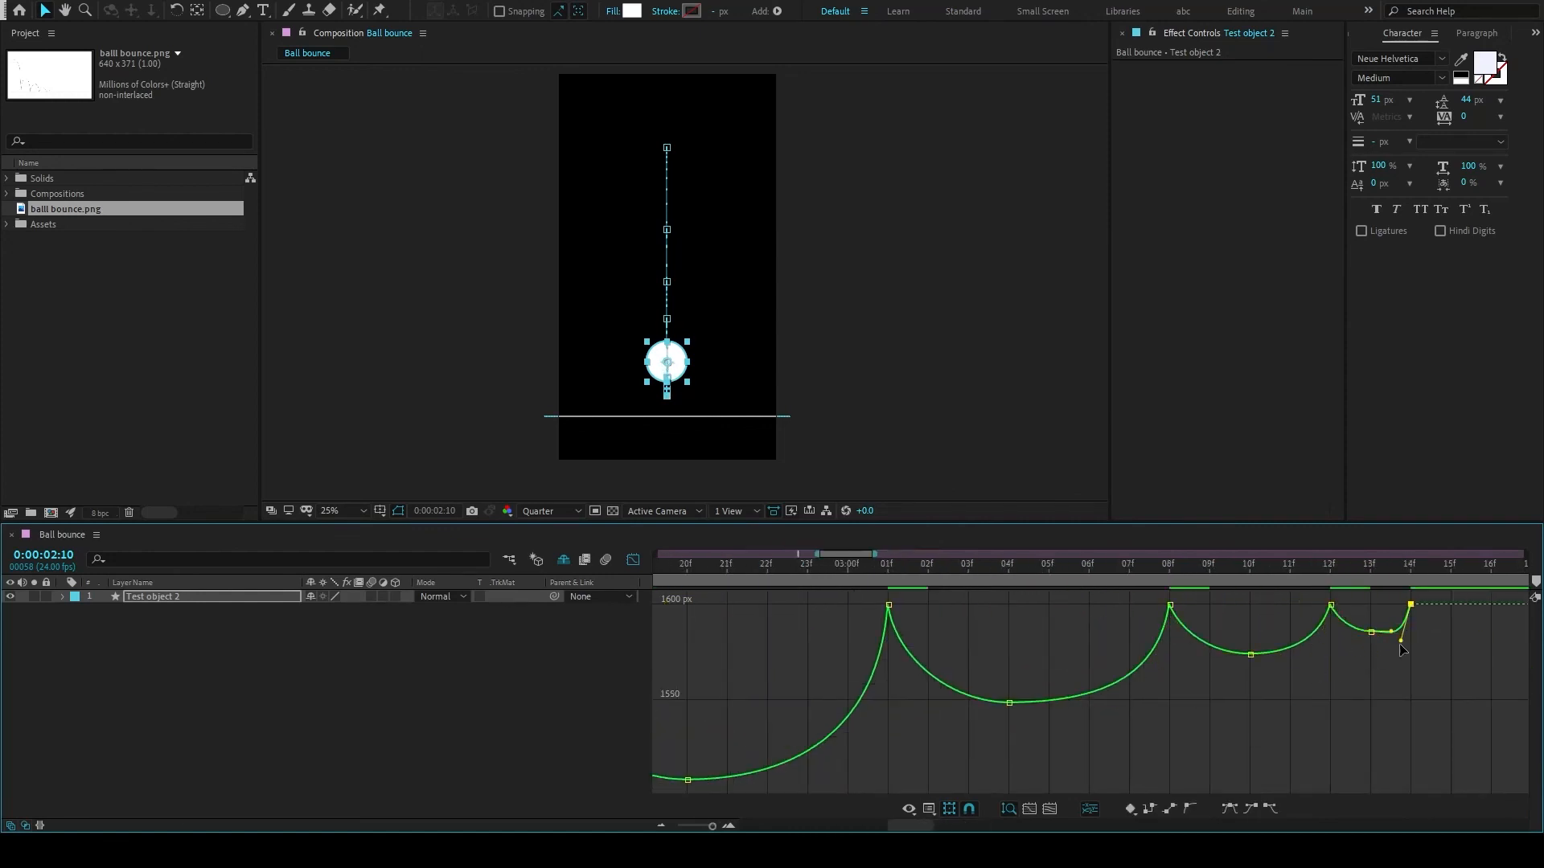
{"action": "scroll", "coordinate": [1029, 689], "scroll_direction": "down", "scroll_amount": 4}
{"action": "left_click", "coordinate": [1028, 688]}
Preview the refined bounce from the first frame, return to the layer bar view and replay it
{"action": "key", "text": "Home"}
{"action": "key", "text": "space"}
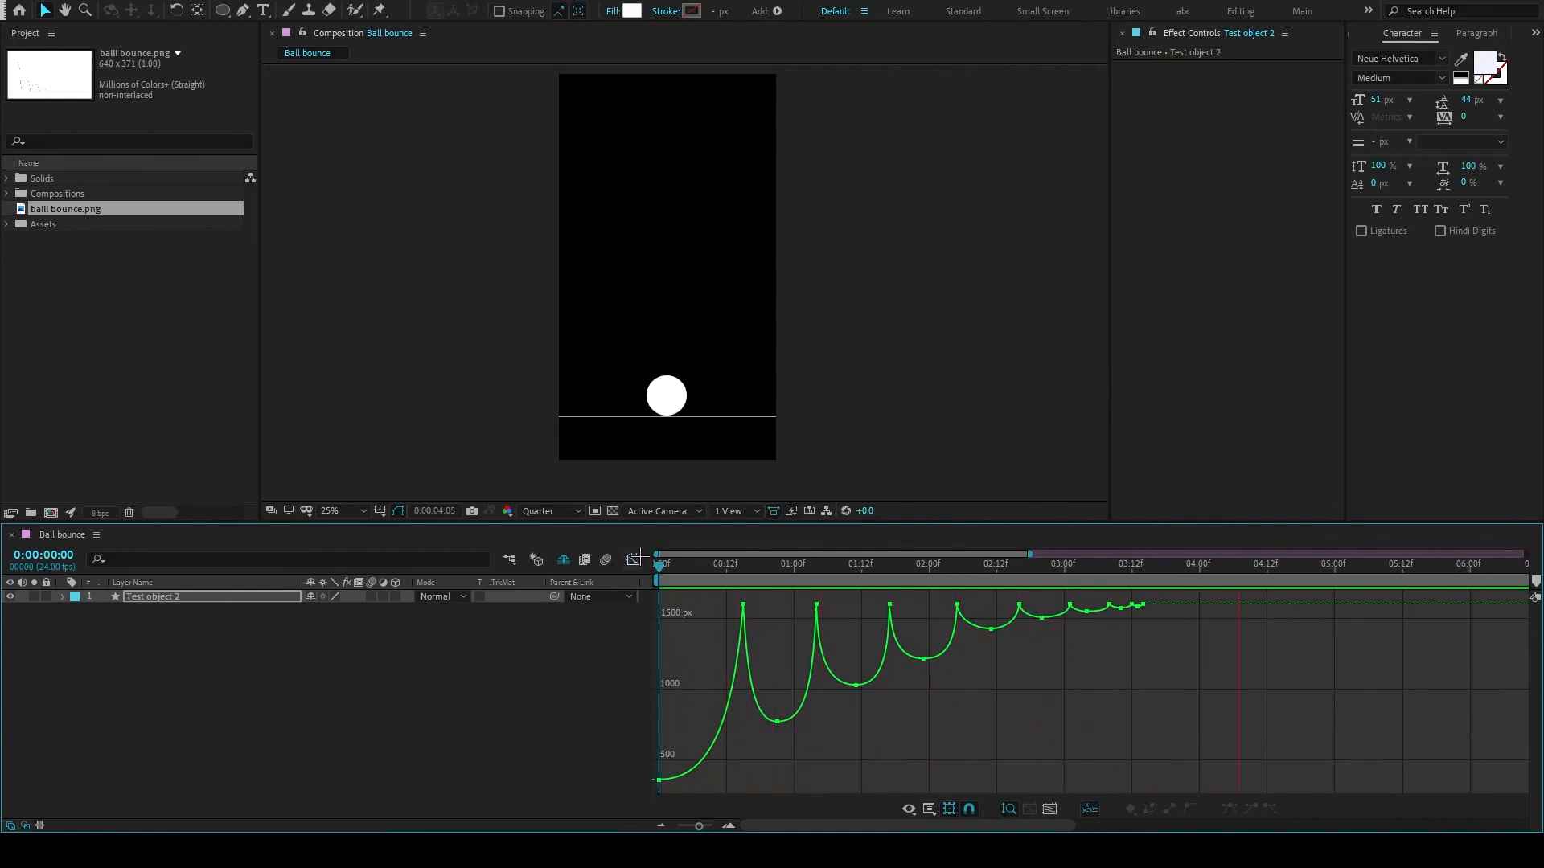
{"action": "left_click", "coordinate": [633, 560]}
{"action": "key", "text": "space"}
{"action": "key", "text": "space"}
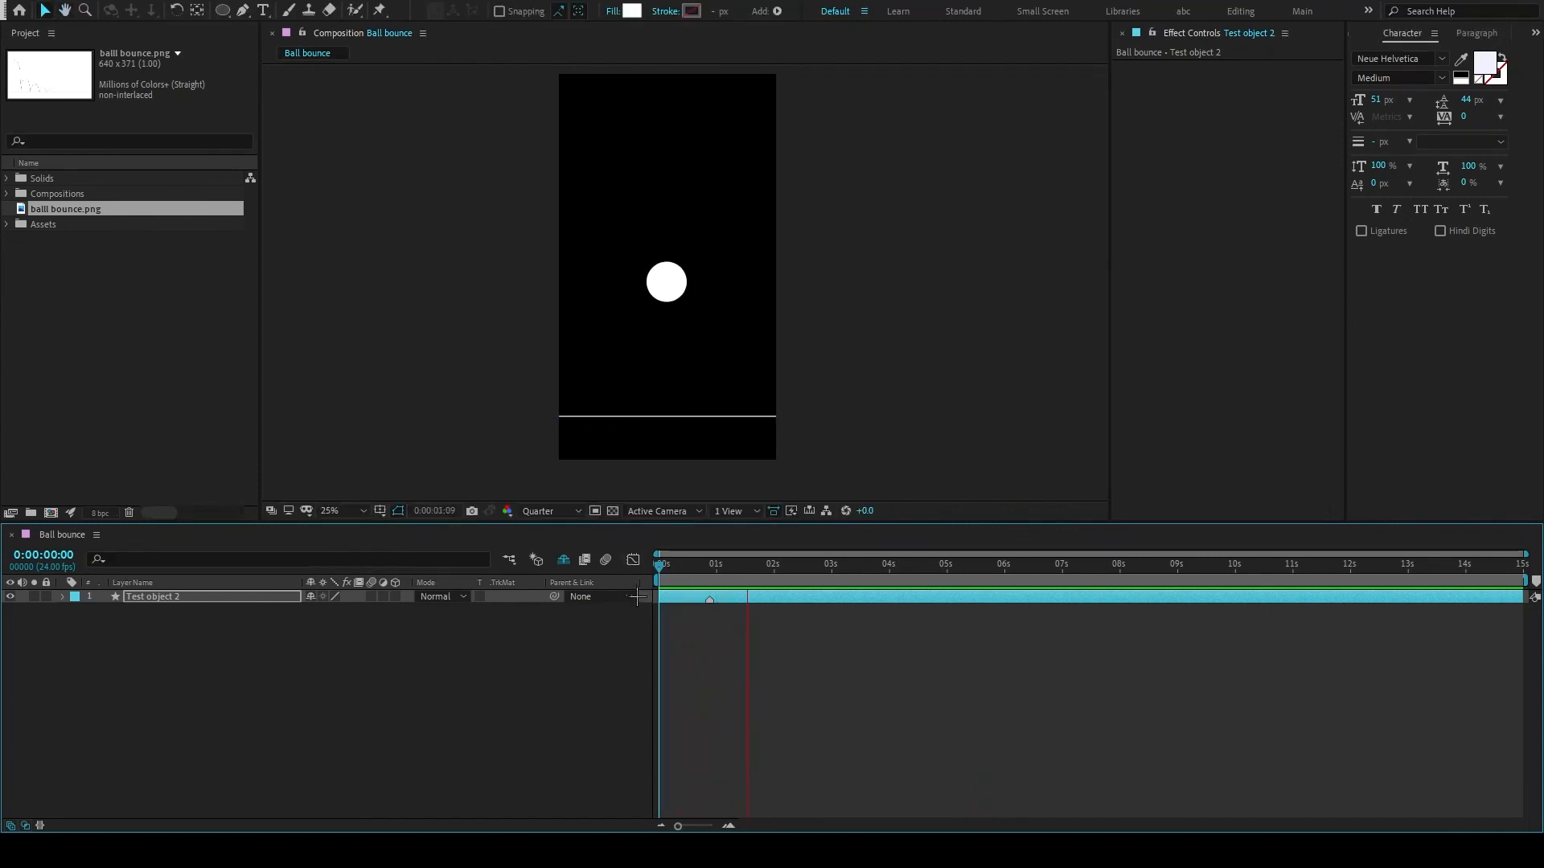